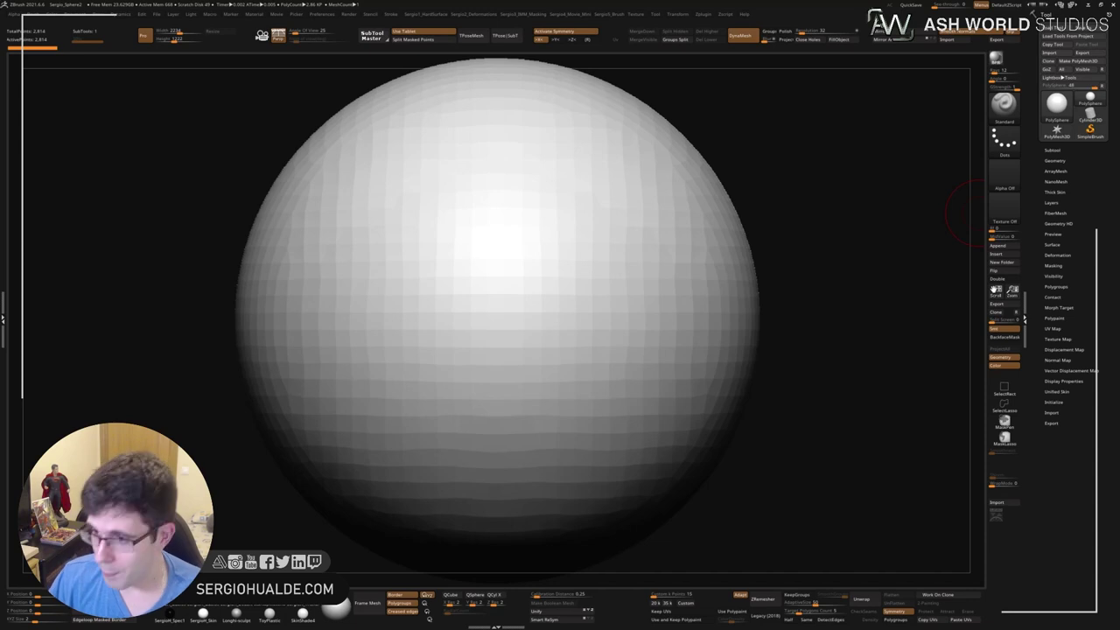
Zoom out and stretch the sphere downward with the Move brush into a narrow upright egg.
{"action": "mouse_move", "coordinate": [550, 318]}
{"action": "left_mouse_down"}
{"action": "mouse_move", "coordinate": [623, 340]}
{"action": "mouse_move", "coordinate": [612, 369]}
{"action": "mouse_move", "coordinate": [634, 337]}
{"action": "left_mouse_up"}
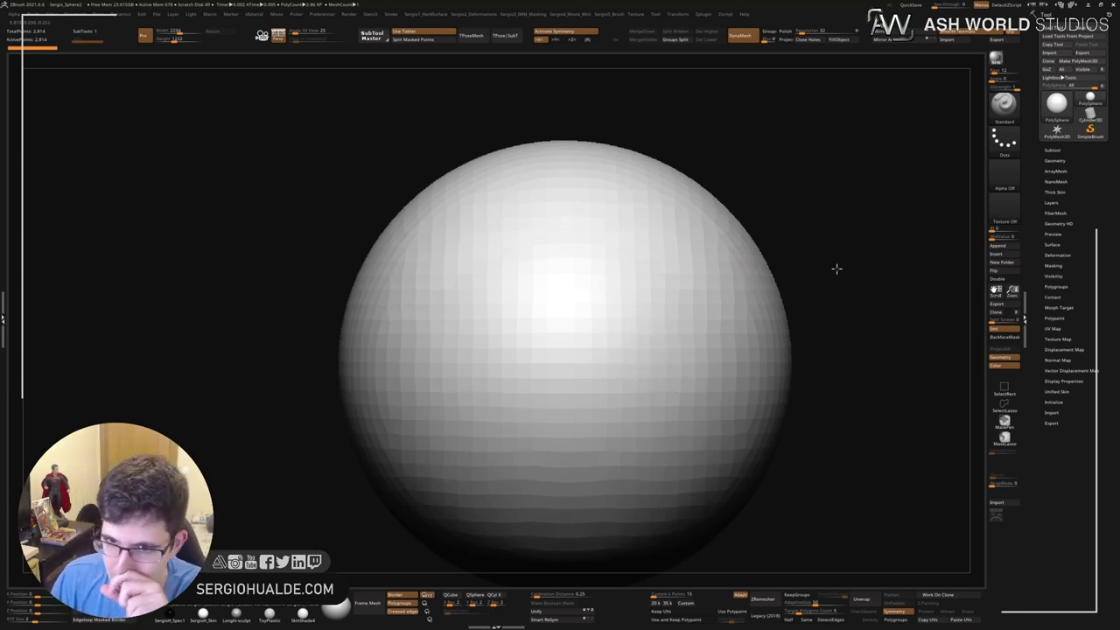
{"action": "left_click_drag", "start_coordinate": [837, 267], "coordinate": [793, 302]}
{"action": "mouse_move", "coordinate": [630, 304]}
{"action": "right_mouse_down", "text": "ctrl"}
{"action": "mouse_move", "coordinate": [602, 332]}
{"action": "mouse_move", "coordinate": [600, 358]}
{"action": "mouse_move", "coordinate": [600, 300]}
{"action": "mouse_move", "coordinate": [512, 352]}
{"action": "mouse_move", "coordinate": [569, 365]}
{"action": "right_mouse_up", "text": "ctrl"}
{"action": "key", "text": "w"}
{"action": "key", "text": "q"}
{"action": "mouse_move", "coordinate": [568, 375]}
{"action": "left_mouse_down"}
{"action": "mouse_move", "coordinate": [555, 392]}
{"action": "mouse_move", "coordinate": [618, 376]}
{"action": "mouse_move", "coordinate": [620, 342]}
{"action": "mouse_move", "coordinate": [555, 375]}
{"action": "left_mouse_up"}
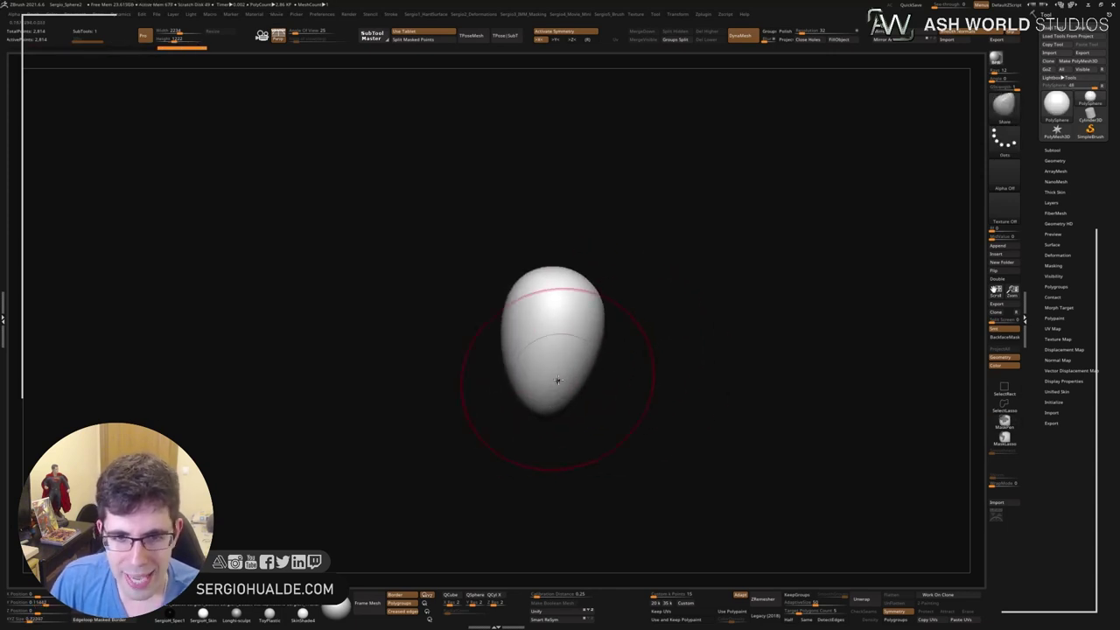
Switch to the Move brush (BMV), try a dent on the lower egg, and undo it.
{"action": "mouse_move", "coordinate": [534, 405]}
{"action": "right_mouse_down"}
{"action": "mouse_move", "coordinate": [513, 362]}
{"action": "mouse_move", "coordinate": [537, 399]}
{"action": "right_mouse_up"}
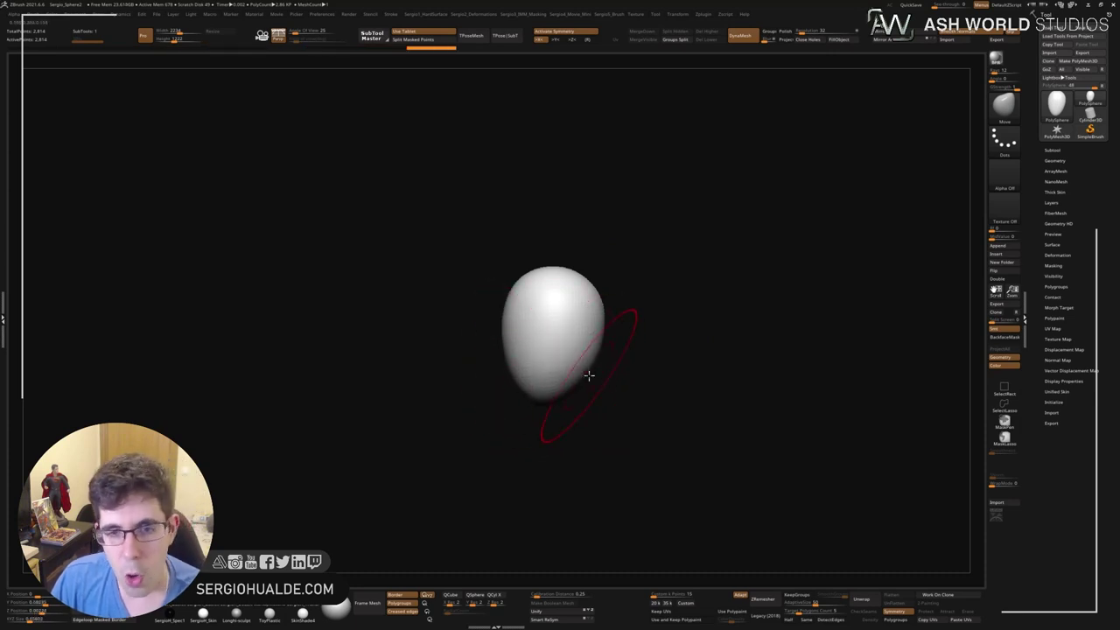
{"action": "key", "text": "b"}
{"action": "key", "text": "m"}
{"action": "key", "text": "v"}
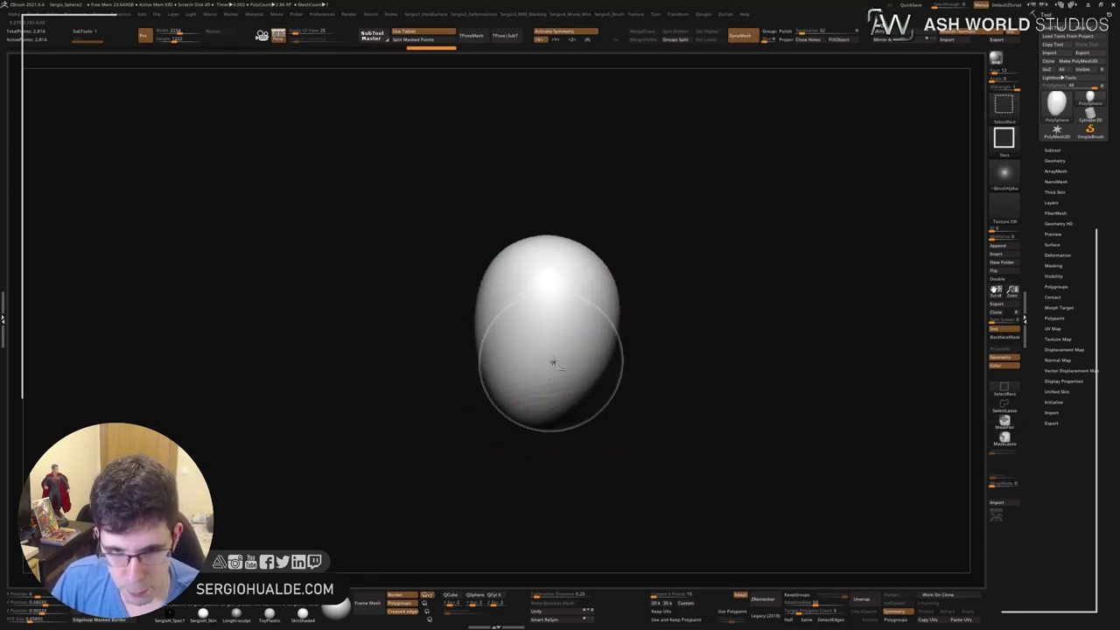
{"action": "left_click_drag", "start_coordinate": [557, 356], "coordinate": [545, 372]}
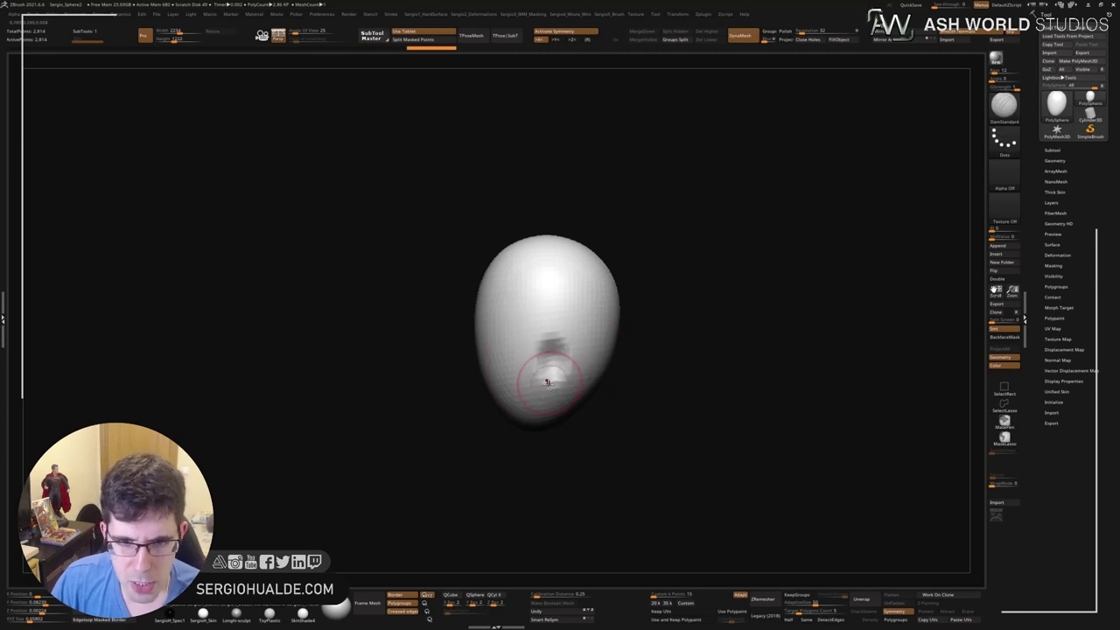
{"action": "key", "text": "ctrl+z"}
Choose a new brush alpha and carve a jaw crease across the egg's lower front.
{"action": "left_click", "coordinate": [1003, 177]}
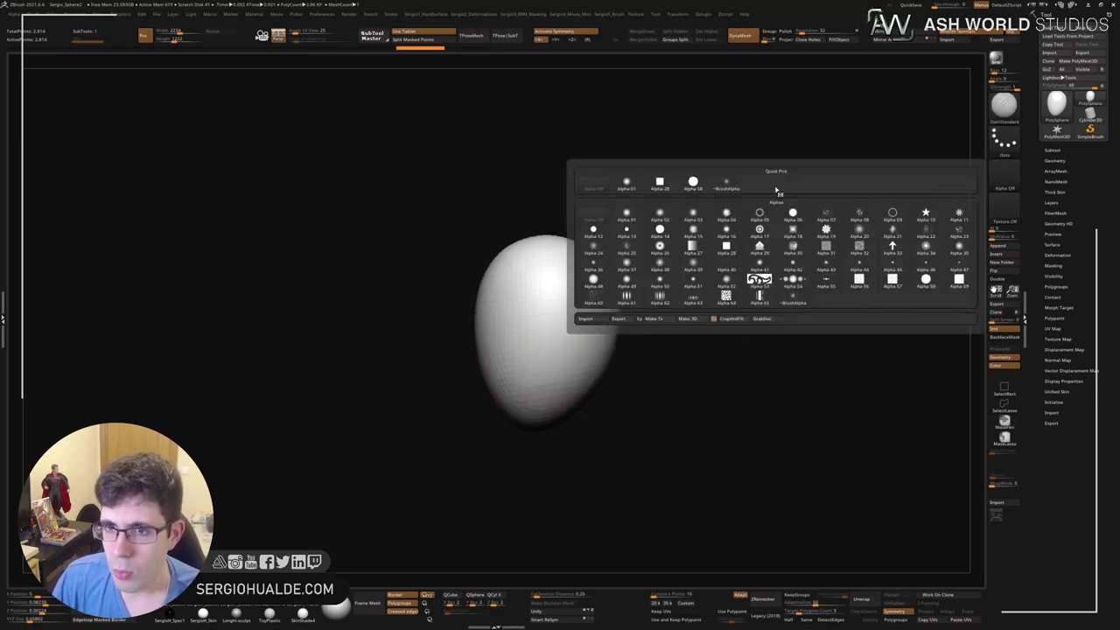
{"action": "left_click", "coordinate": [747, 180]}
{"action": "left_click", "coordinate": [998, 182]}
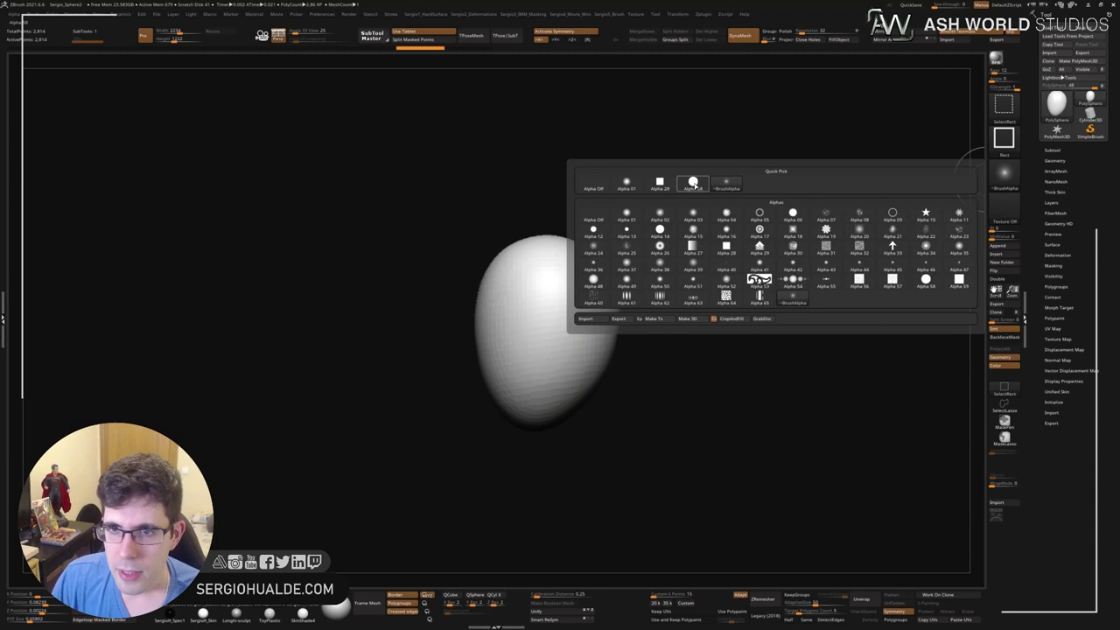
{"action": "left_click", "coordinate": [592, 184]}
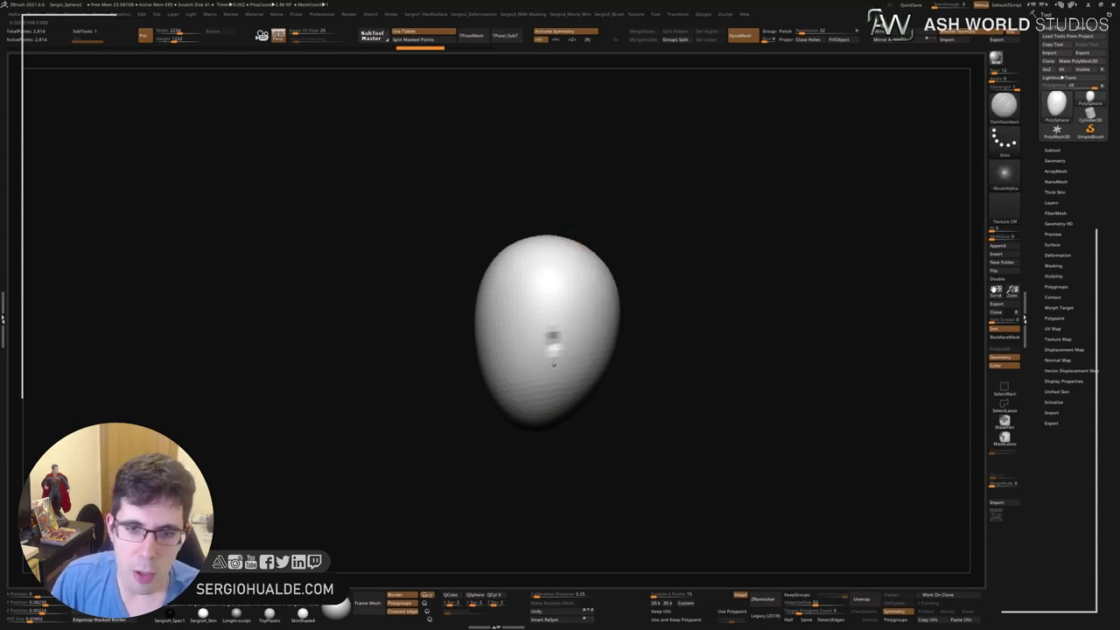
{"action": "left_click_drag", "start_coordinate": [558, 349], "coordinate": [508, 393]}
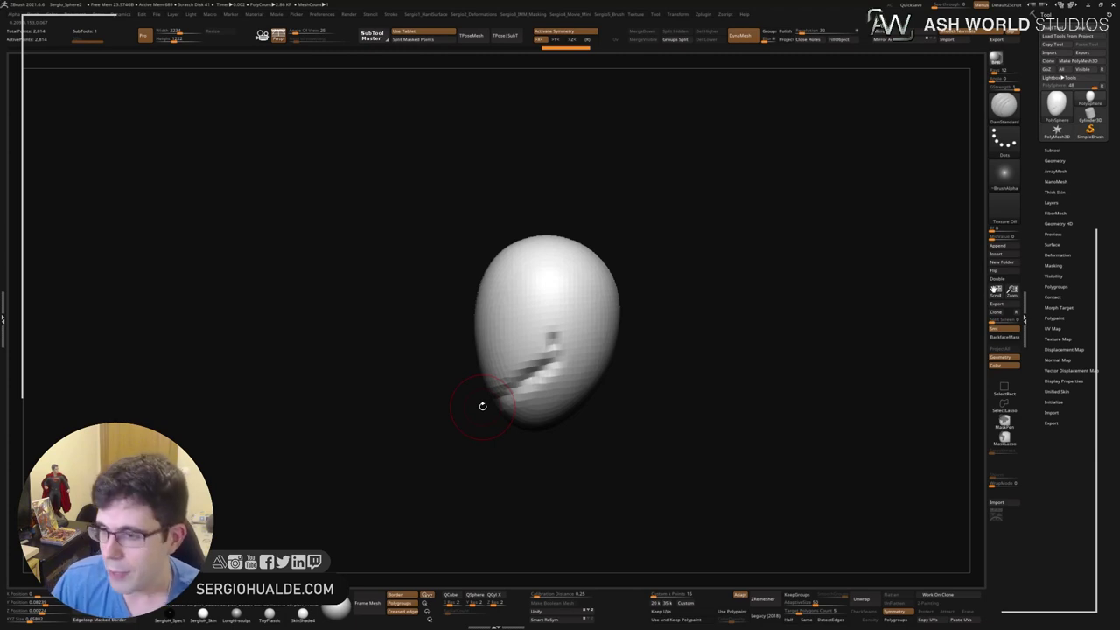
{"action": "right_click_drag", "start_coordinate": [513, 355], "coordinate": [462, 388]}
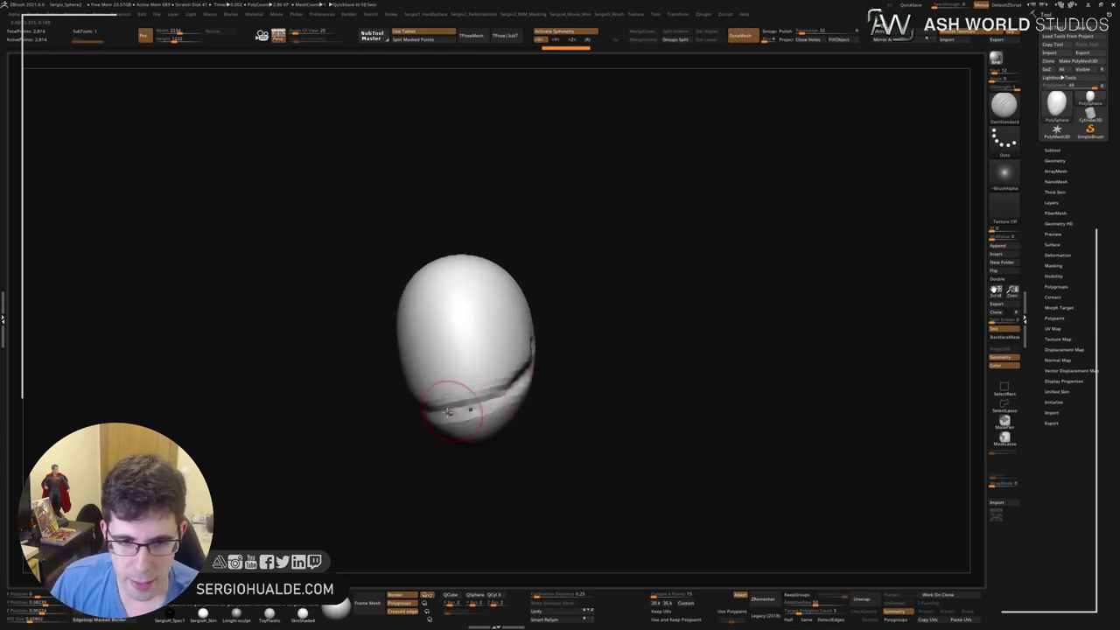
{"action": "mouse_move", "coordinate": [525, 408]}
{"action": "right_mouse_down"}
{"action": "mouse_move", "coordinate": [525, 358]}
{"action": "mouse_move", "coordinate": [548, 359]}
{"action": "mouse_move", "coordinate": [549, 343]}
{"action": "mouse_move", "coordinate": [552, 365]}
{"action": "mouse_move", "coordinate": [558, 332]}
{"action": "mouse_move", "coordinate": [550, 388]}
{"action": "right_mouse_up"}
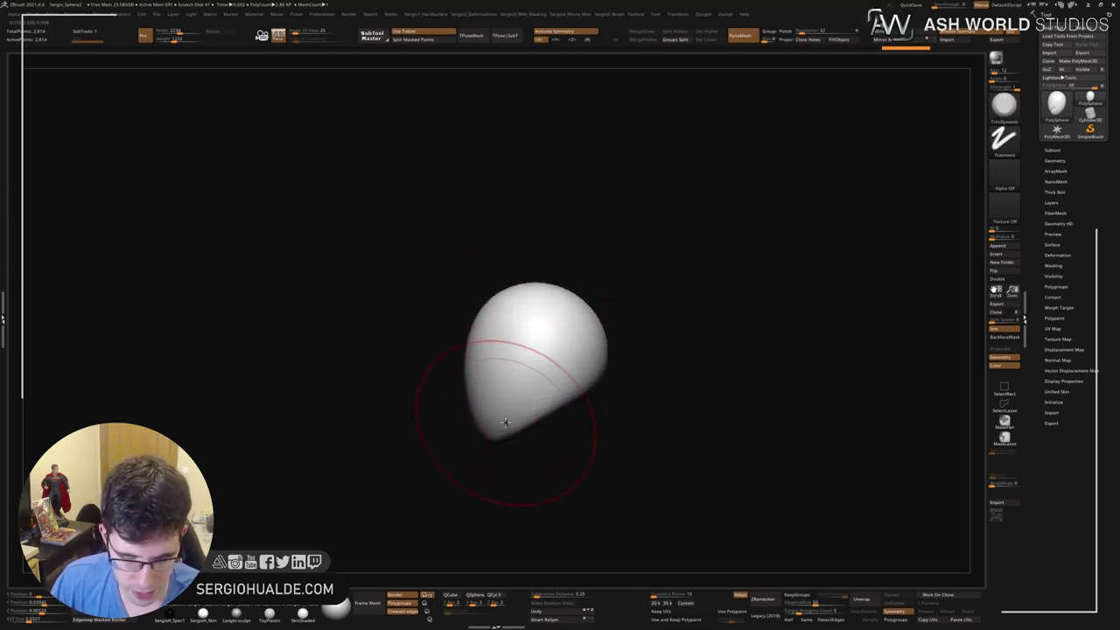
Pull the egg's lower edge outward with the Move brush and turn the head upright.
{"action": "key", "text": "b"}
{"action": "key", "text": "m"}
{"action": "key", "text": "v"}
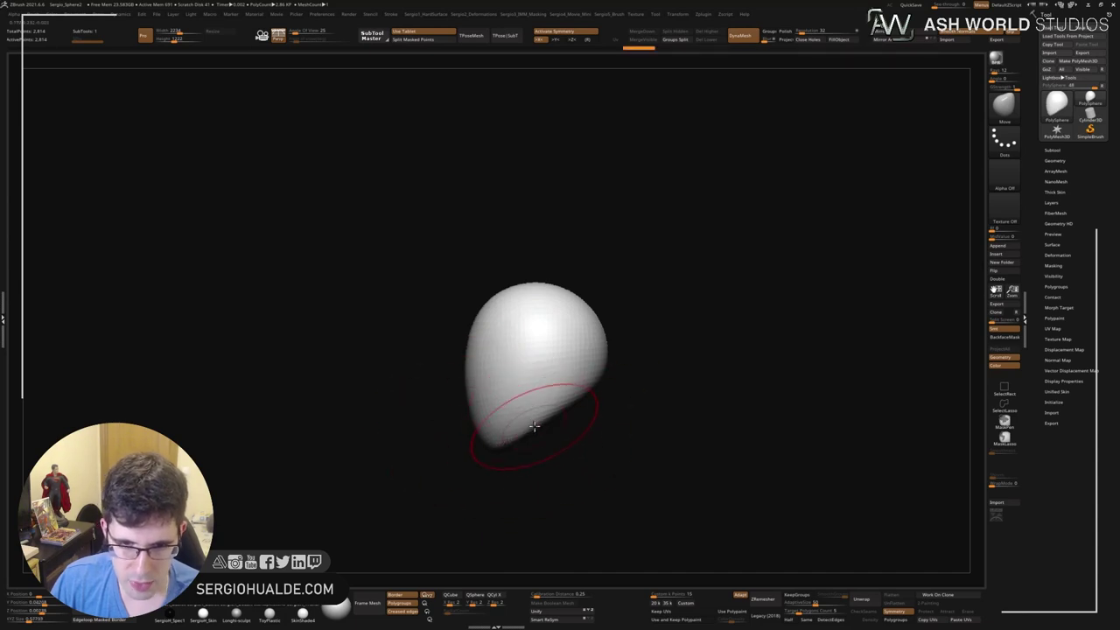
{"action": "left_click_drag", "start_coordinate": [533, 426], "coordinate": [564, 415]}
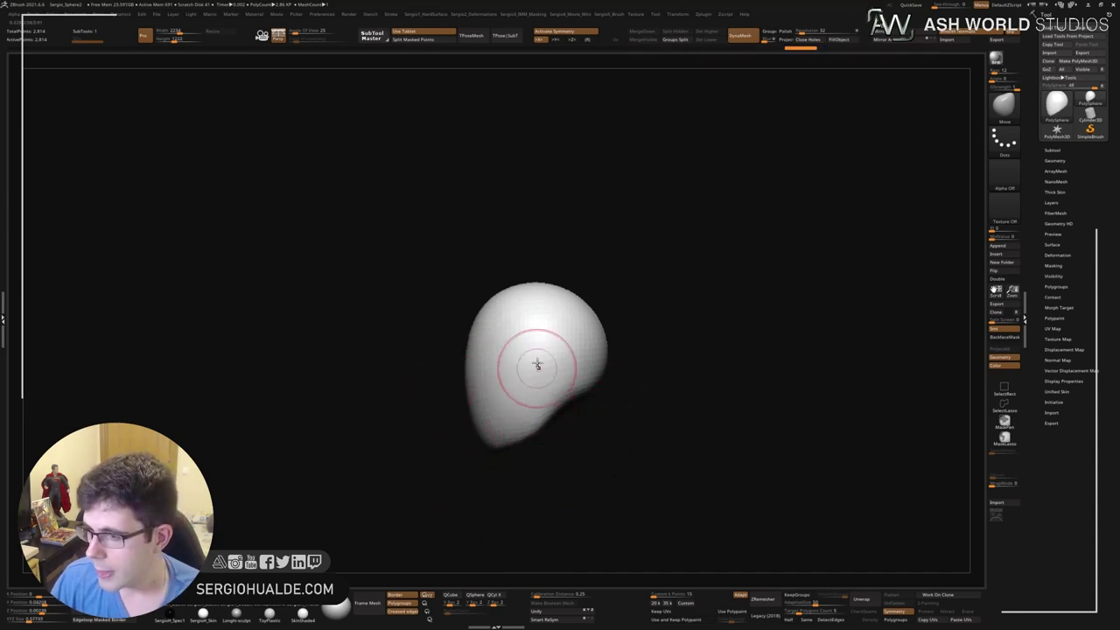
{"action": "mouse_move", "coordinate": [519, 362]}
{"action": "right_mouse_down"}
{"action": "mouse_move", "coordinate": [528, 414]}
{"action": "mouse_move", "coordinate": [572, 375]}
{"action": "mouse_move", "coordinate": [564, 346]}
{"action": "mouse_move", "coordinate": [580, 344]}
{"action": "mouse_move", "coordinate": [558, 336]}
{"action": "right_mouse_up"}
{"action": "mouse_move", "coordinate": [540, 388]}
{"action": "right_mouse_down"}
{"action": "mouse_move", "coordinate": [550, 385]}
{"action": "mouse_move", "coordinate": [532, 375]}
{"action": "mouse_move", "coordinate": [557, 395]}
{"action": "mouse_move", "coordinate": [539, 341]}
{"action": "mouse_move", "coordinate": [572, 305]}
{"action": "mouse_move", "coordinate": [537, 402]}
{"action": "mouse_move", "coordinate": [600, 277]}
{"action": "mouse_move", "coordinate": [569, 325]}
{"action": "mouse_move", "coordinate": [572, 288]}
{"action": "mouse_move", "coordinate": [545, 357]}
{"action": "mouse_move", "coordinate": [595, 291]}
{"action": "mouse_move", "coordinate": [594, 380]}
{"action": "mouse_move", "coordinate": [573, 349]}
{"action": "mouse_move", "coordinate": [584, 390]}
{"action": "right_mouse_up"}
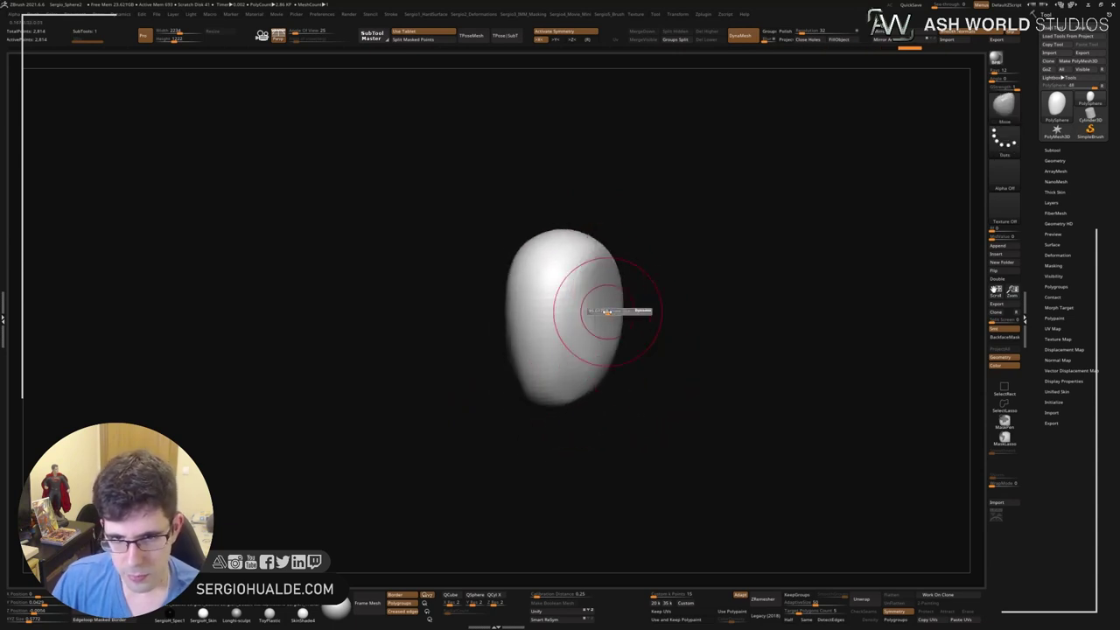
{"action": "mouse_move", "coordinate": [610, 280]}
{"action": "right_mouse_down"}
{"action": "mouse_move", "coordinate": [624, 305]}
{"action": "mouse_move", "coordinate": [624, 289]}
{"action": "right_mouse_up"}
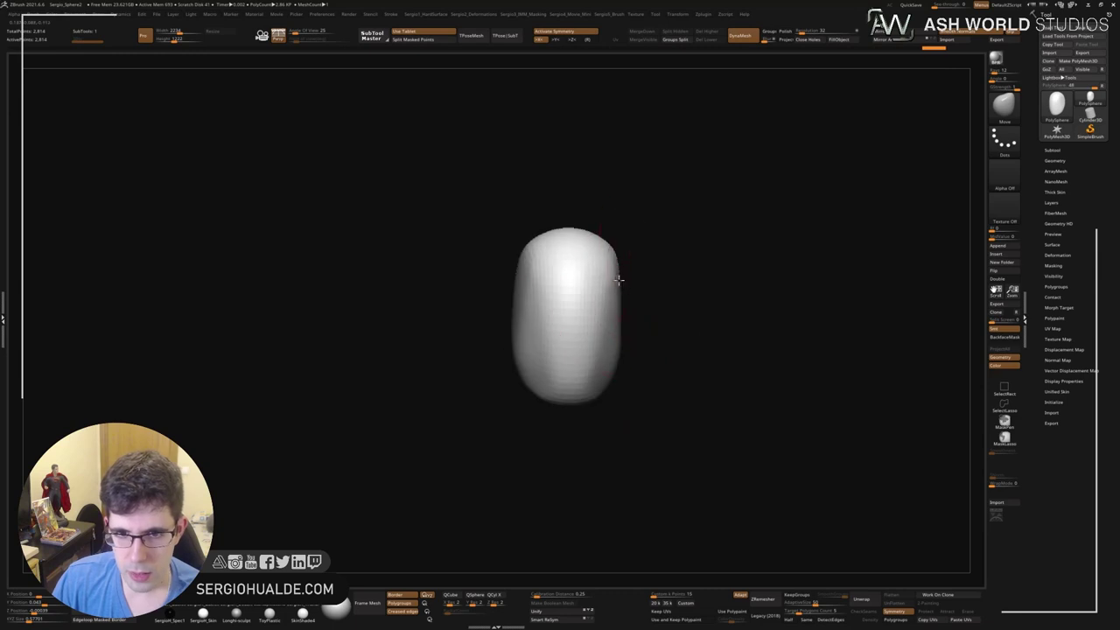
{"action": "mouse_move", "coordinate": [629, 350]}
{"action": "right_mouse_down"}
{"action": "mouse_move", "coordinate": [616, 365]}
{"action": "mouse_move", "coordinate": [632, 306]}
{"action": "right_mouse_up"}
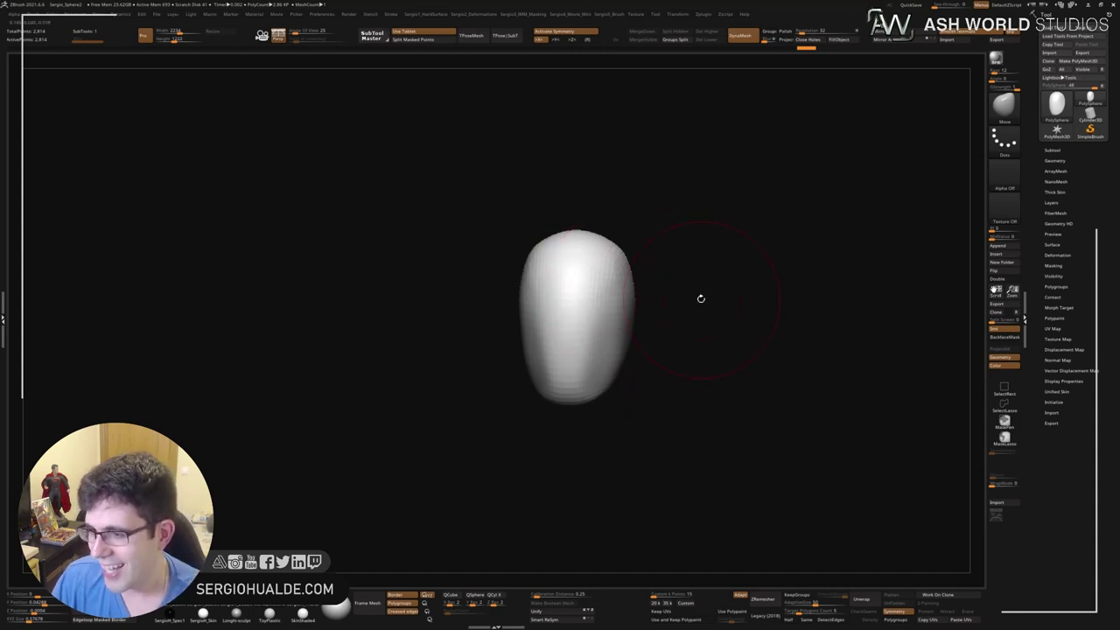
{"action": "mouse_move", "coordinate": [700, 300]}
{"action": "left_mouse_down"}
{"action": "mouse_move", "coordinate": [580, 307]}
{"action": "mouse_move", "coordinate": [612, 293]}
{"action": "left_mouse_up"}
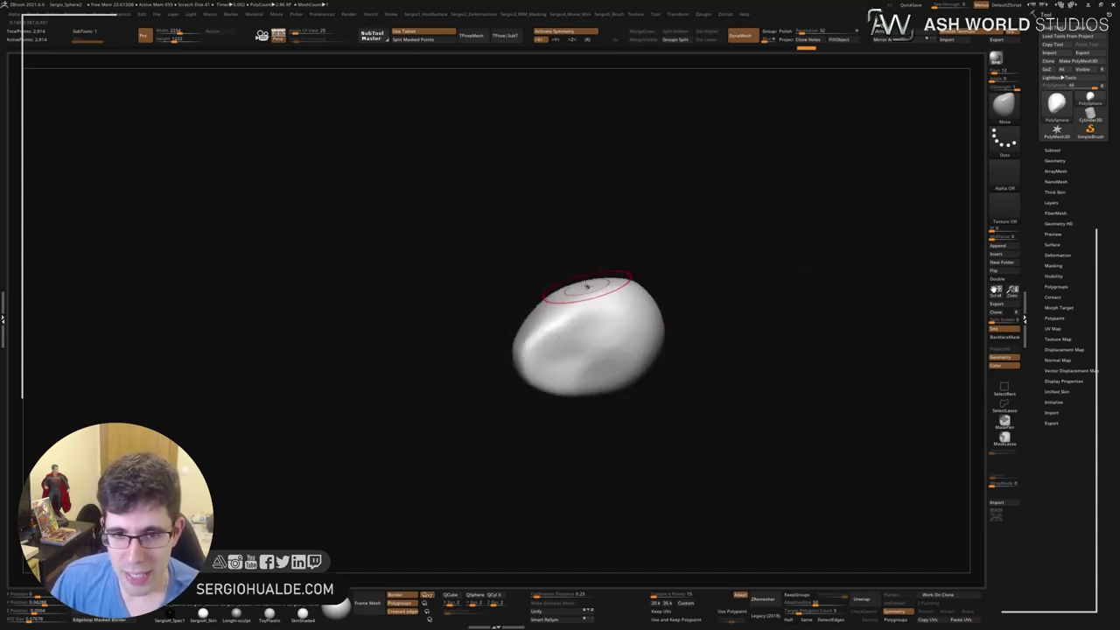
Mask a patch on the underside, extrude the neck with the Transpose gizmo, and clear the mask.
{"action": "mouse_move", "coordinate": [577, 343]}
{"action": "left_mouse_down", "text": "ctrl"}
{"action": "mouse_move", "coordinate": [590, 359]}
{"action": "mouse_move", "coordinate": [617, 352]}
{"action": "left_mouse_up", "text": "ctrl"}
{"action": "mouse_move", "coordinate": [714, 320]}
{"action": "left_mouse_down"}
{"action": "mouse_move", "coordinate": [632, 400]}
{"action": "mouse_move", "coordinate": [639, 425]}
{"action": "mouse_move", "coordinate": [533, 338]}
{"action": "left_mouse_up"}
{"action": "key", "text": "w"}
{"action": "mouse_move", "coordinate": [523, 298]}
{"action": "left_mouse_down", "text": "ctrl"}
{"action": "mouse_move", "coordinate": [513, 341]}
{"action": "mouse_move", "coordinate": [499, 346]}
{"action": "left_mouse_up", "text": "ctrl"}
{"action": "key", "text": "q"}
{"action": "left_click_drag", "start_coordinate": [665, 367], "coordinate": [647, 349]}
{"action": "left_click", "coordinate": [648, 348], "text": "ctrl"}
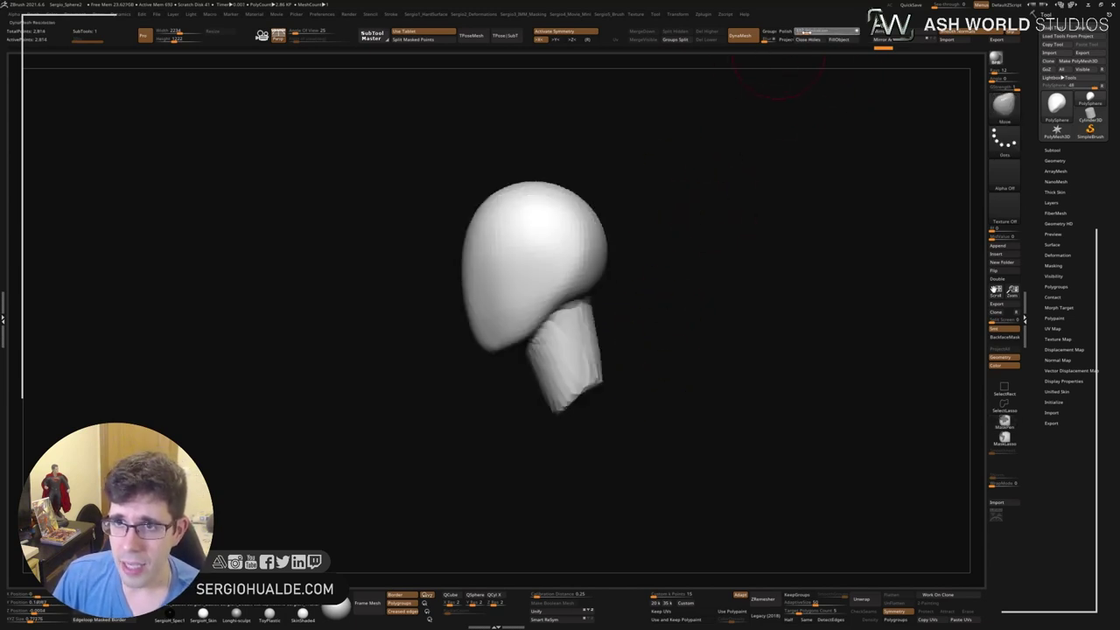
DynaMesh the head and neck at a higher resolution.
{"action": "left_click_drag", "start_coordinate": [575, 349], "coordinate": [592, 350]}
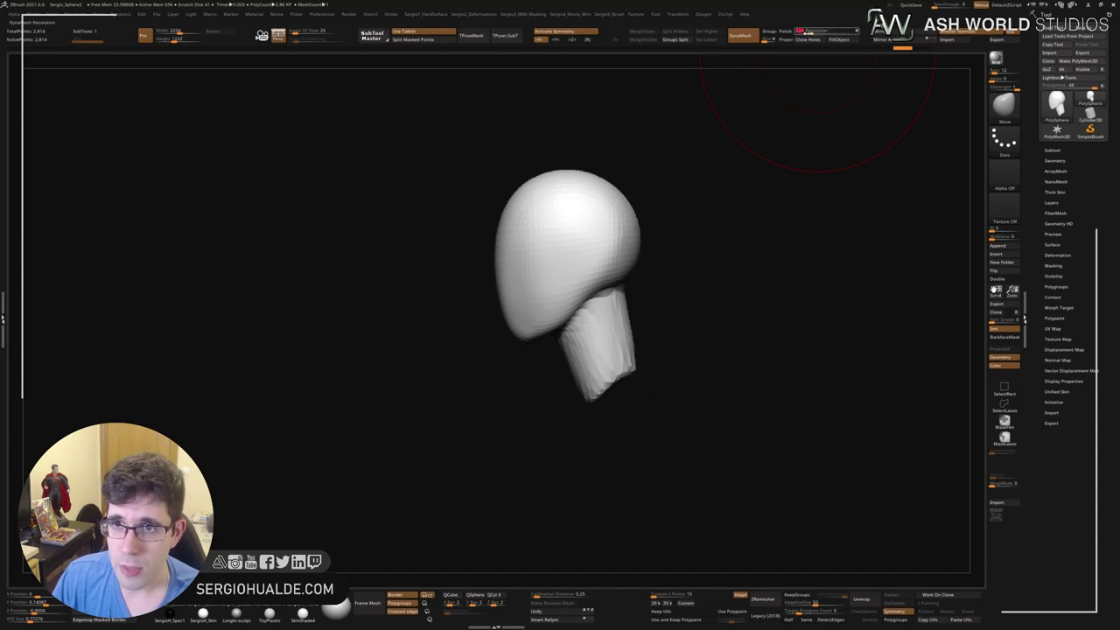
{"action": "left_click", "coordinate": [800, 31]}
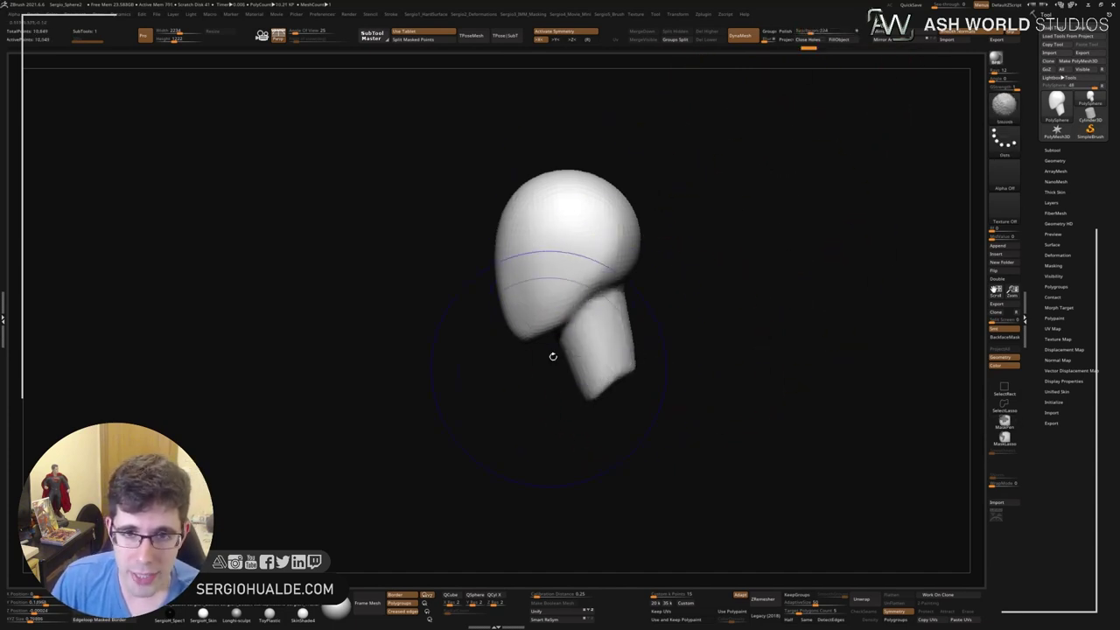
{"action": "mouse_move", "coordinate": [553, 356]}
{"action": "left_mouse_down"}
{"action": "mouse_move", "coordinate": [600, 300]}
{"action": "mouse_move", "coordinate": [588, 308]}
{"action": "left_mouse_up"}
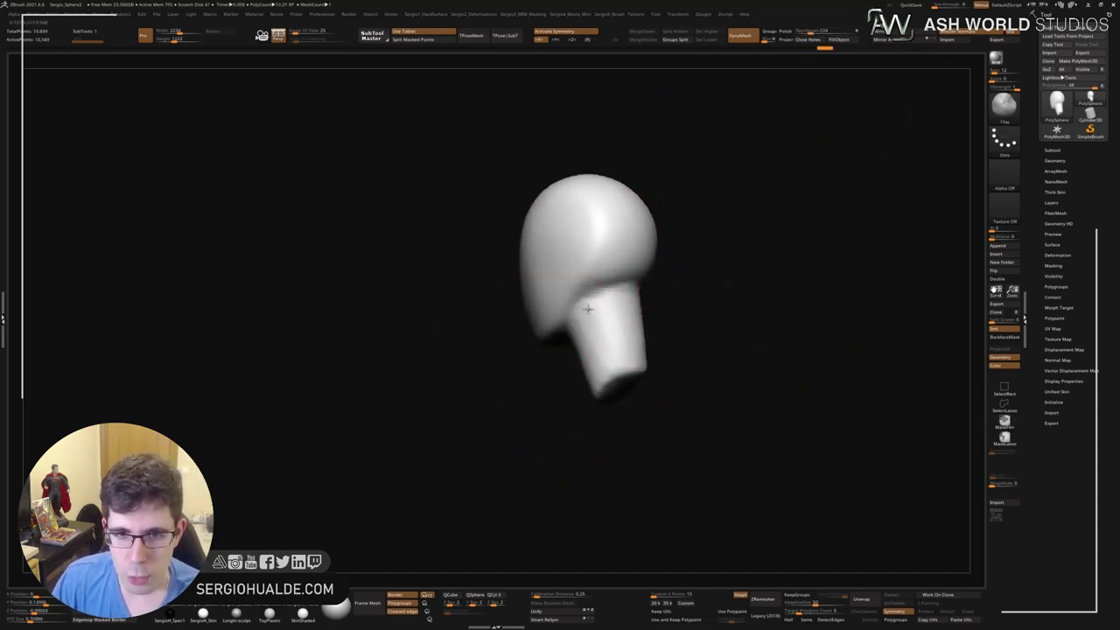
{"action": "right_click_drag", "start_coordinate": [588, 308], "coordinate": [585, 300]}
Switch to ClayBuildup and smooth the sides and top of the head.
{"action": "key", "text": "b"}
{"action": "key", "text": "c"}
{"action": "key", "text": "b"}
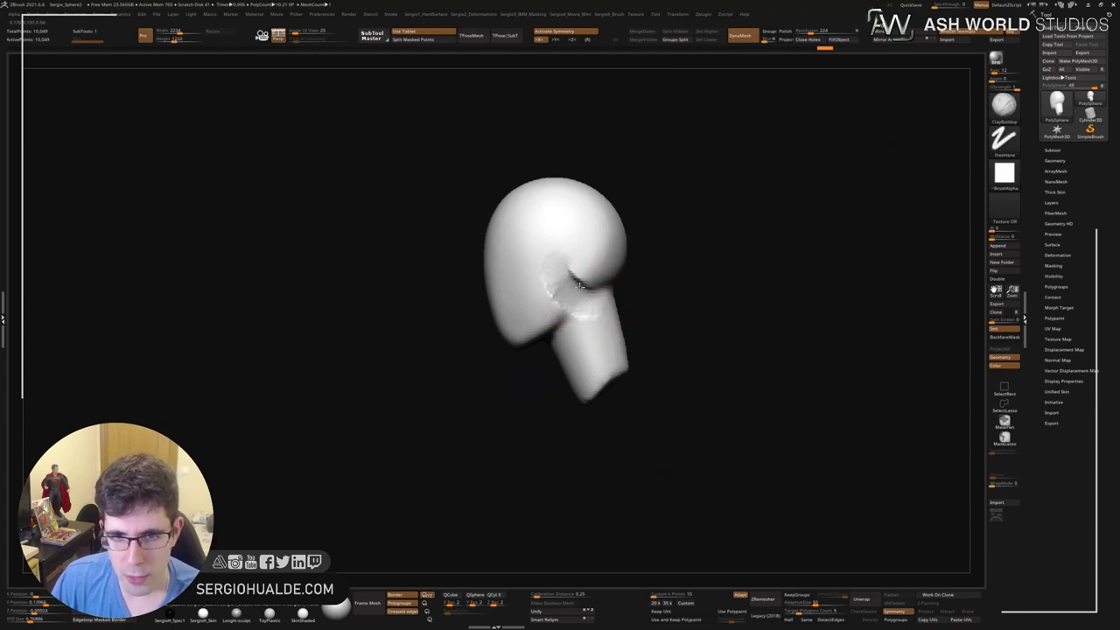
{"action": "left_click_drag", "start_coordinate": [553, 267], "coordinate": [554, 245], "text": "shift"}
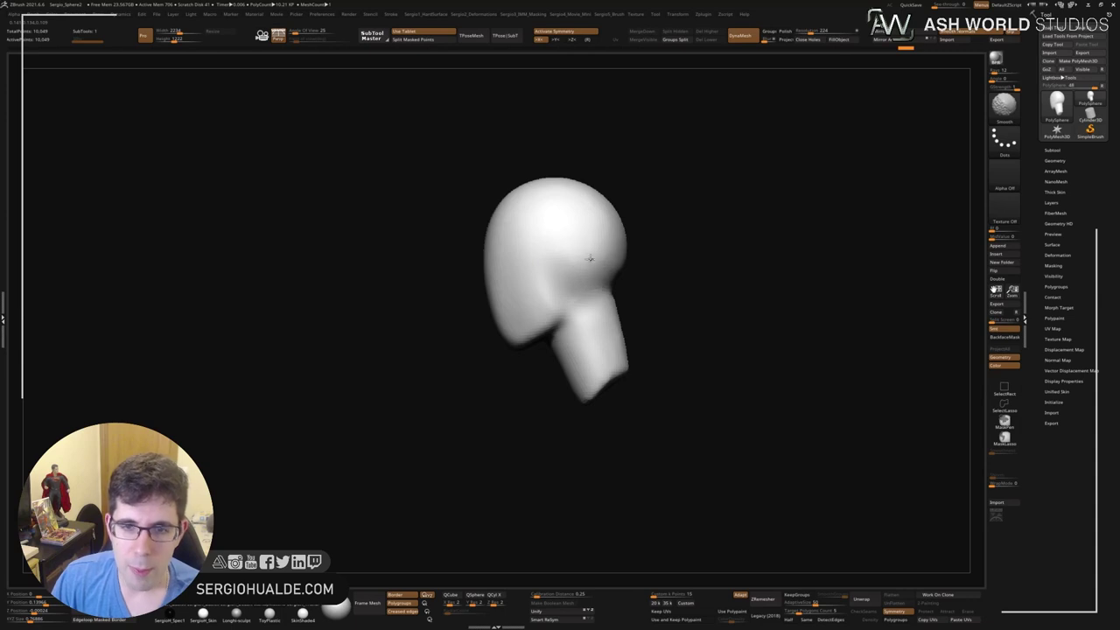
{"action": "right_click_drag", "start_coordinate": [589, 259], "coordinate": [555, 308]}
{"action": "left_click_drag", "start_coordinate": [560, 266], "coordinate": [543, 300], "text": "shift"}
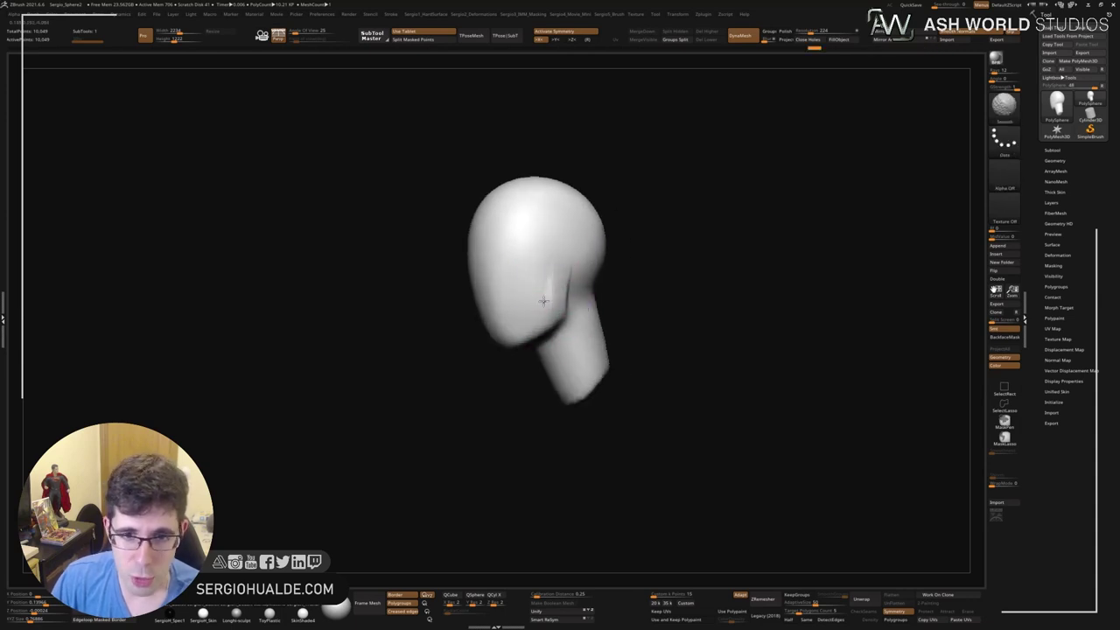
{"action": "mouse_move", "coordinate": [548, 297]}
{"action": "right_mouse_down"}
{"action": "mouse_move", "coordinate": [595, 327]}
{"action": "mouse_move", "coordinate": [658, 285]}
{"action": "mouse_move", "coordinate": [607, 315]}
{"action": "mouse_move", "coordinate": [642, 298]}
{"action": "mouse_move", "coordinate": [607, 282]}
{"action": "right_mouse_up"}
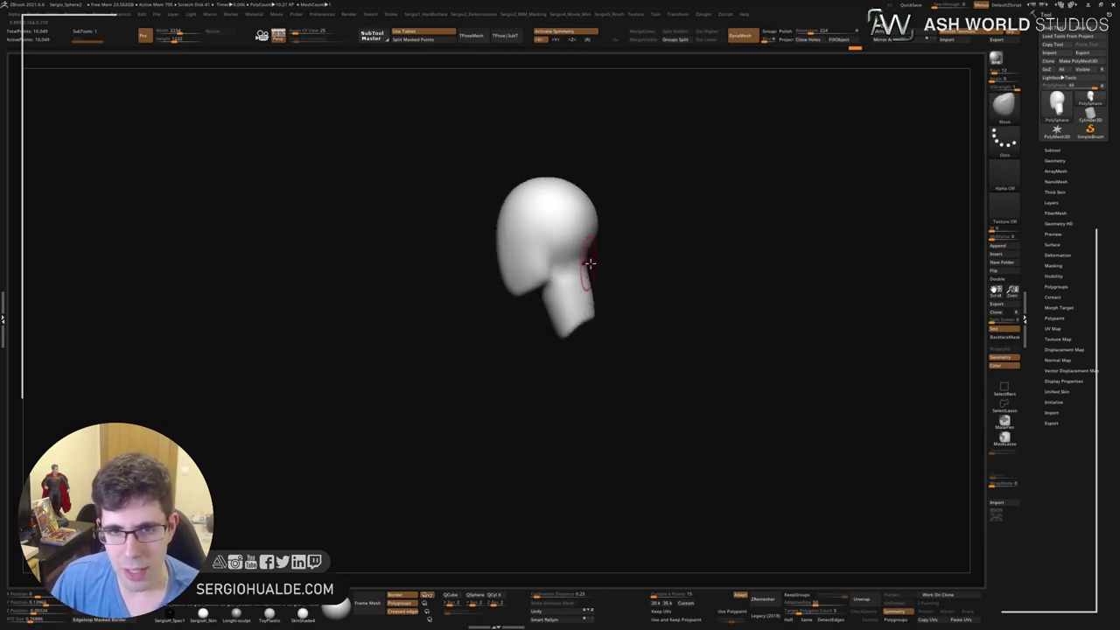
{"action": "left_click_drag", "start_coordinate": [592, 203], "coordinate": [569, 186], "text": "shift"}
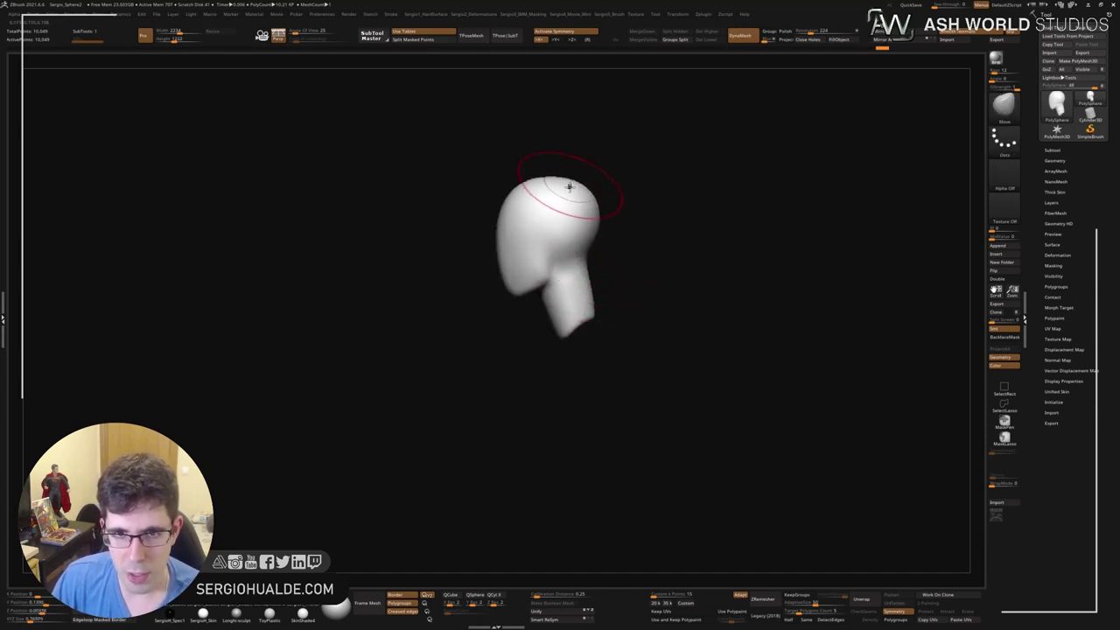
{"action": "mouse_move", "coordinate": [619, 406]}
{"action": "right_mouse_down"}
{"action": "mouse_move", "coordinate": [597, 317]}
{"action": "mouse_move", "coordinate": [632, 280]}
{"action": "right_mouse_up"}
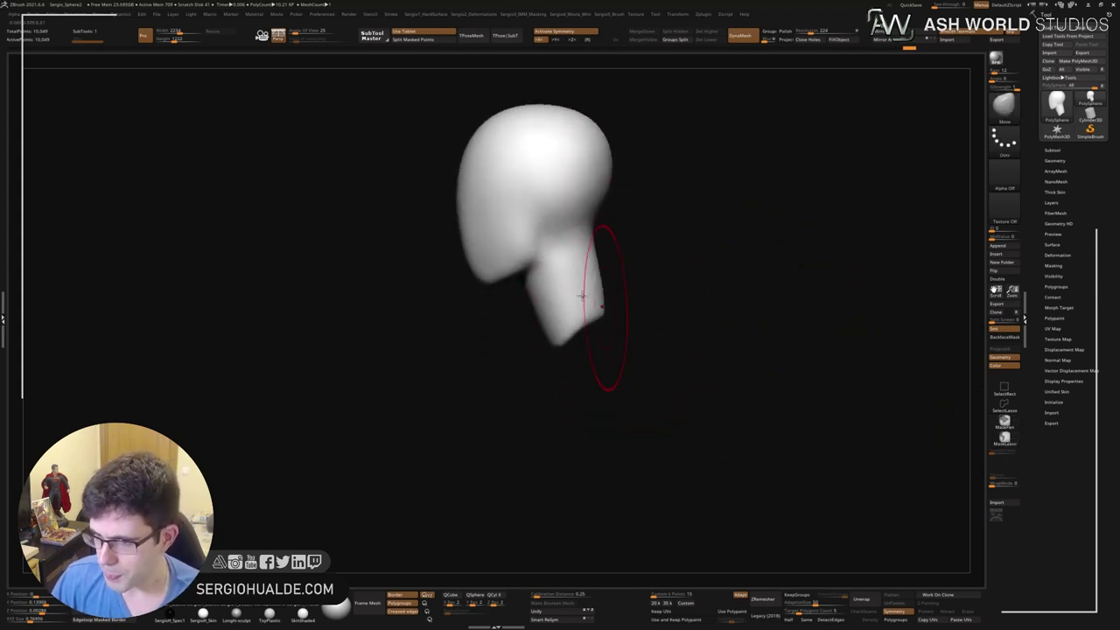
{"action": "key", "text": "space"}
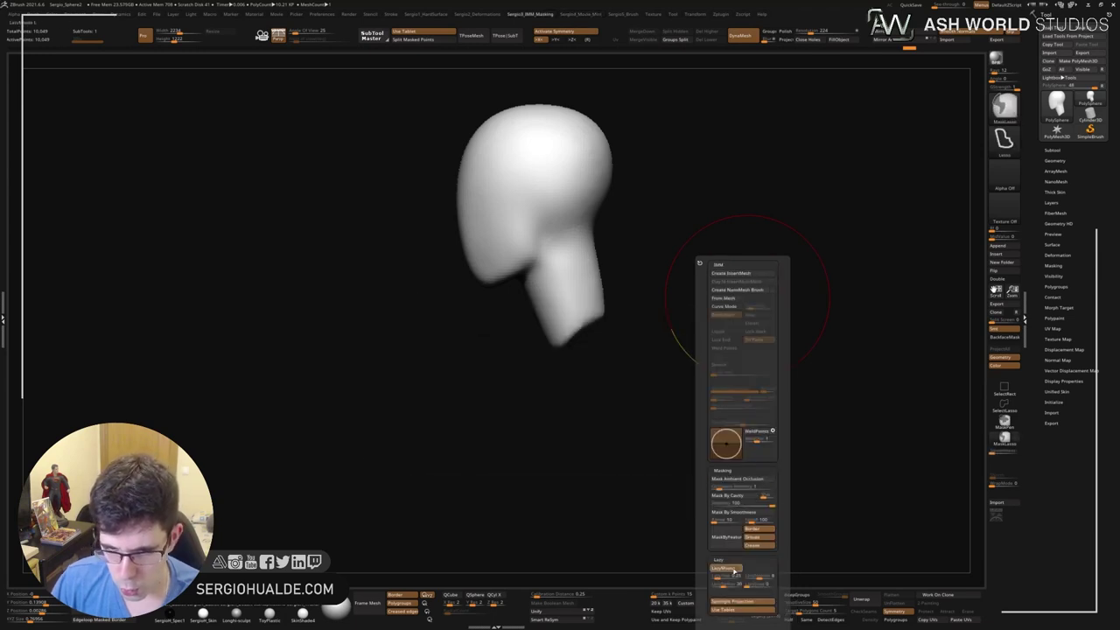
Mask the neck base, scale and lower it into flared shoulders, and widen both sides.
{"action": "left_click_drag", "start_coordinate": [601, 308], "coordinate": [614, 311]}
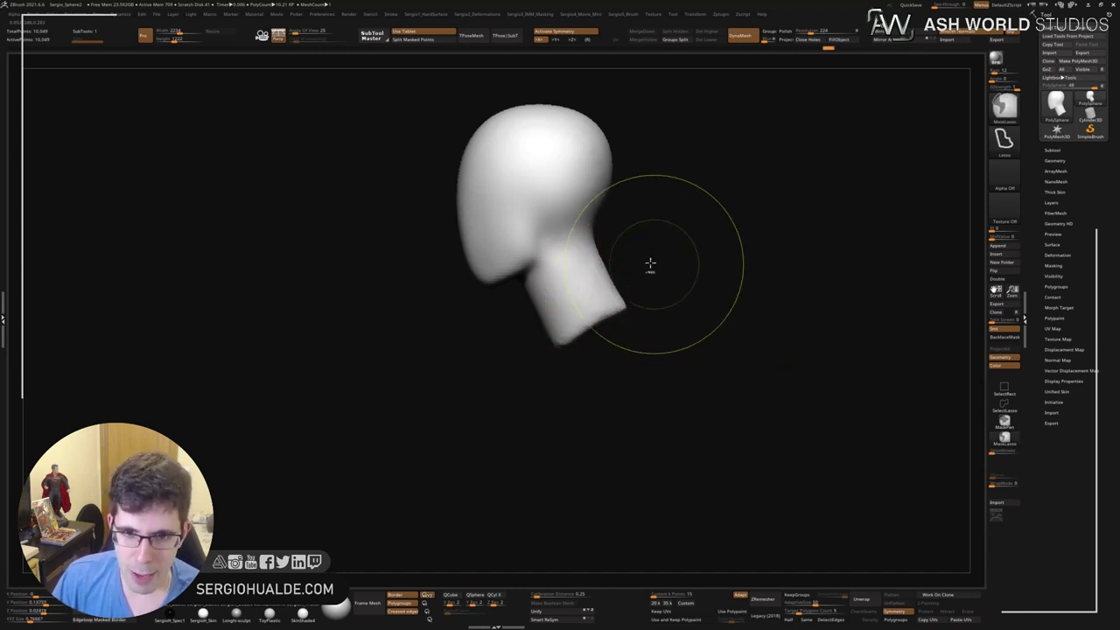
{"action": "left_click_drag", "start_coordinate": [652, 280], "coordinate": [613, 350], "text": "ctrl"}
{"action": "left_click_drag", "start_coordinate": [620, 253], "coordinate": [642, 359]}
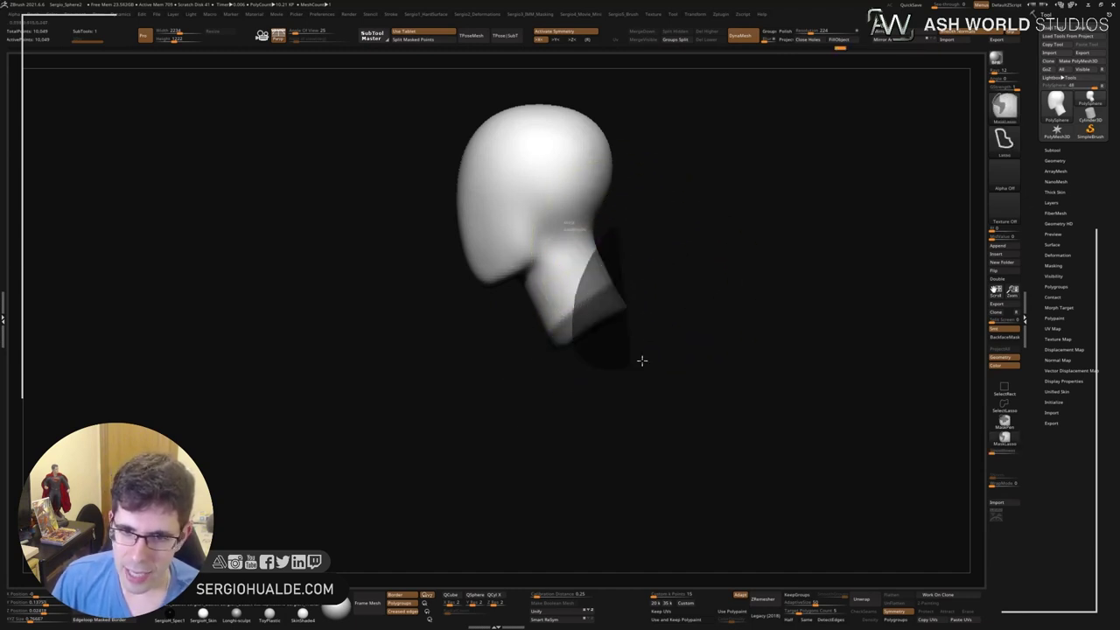
{"action": "mouse_move", "coordinate": [537, 380]}
{"action": "left_mouse_down"}
{"action": "mouse_move", "coordinate": [541, 398]}
{"action": "mouse_move", "coordinate": [570, 325]}
{"action": "mouse_move", "coordinate": [595, 318]}
{"action": "left_mouse_up"}
{"action": "key", "text": "w"}
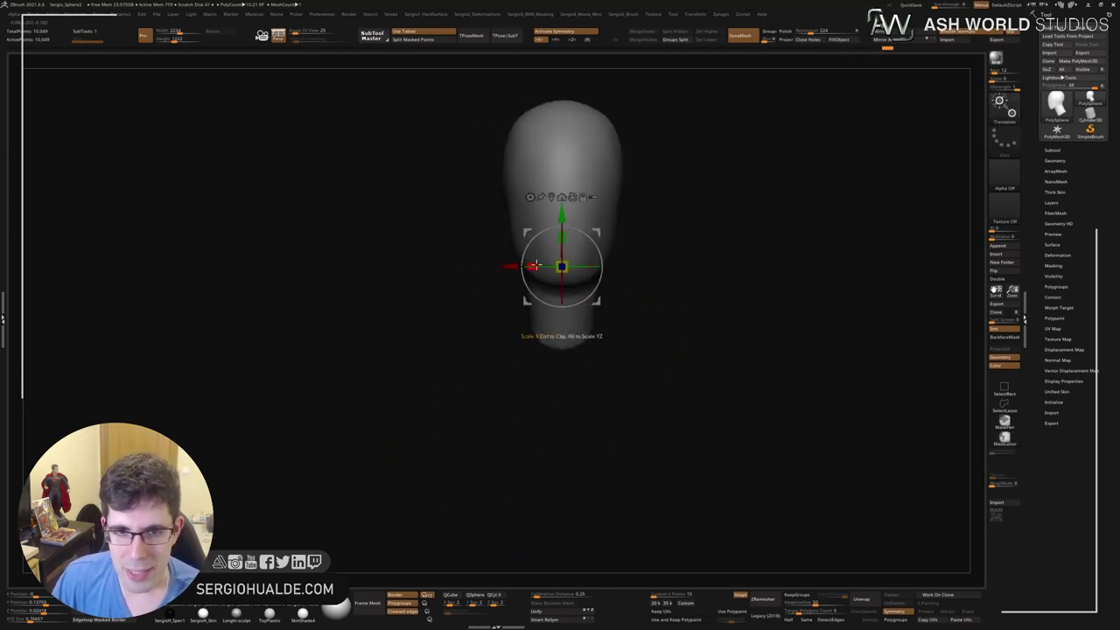
{"action": "left_click_drag", "start_coordinate": [532, 265], "coordinate": [425, 282]}
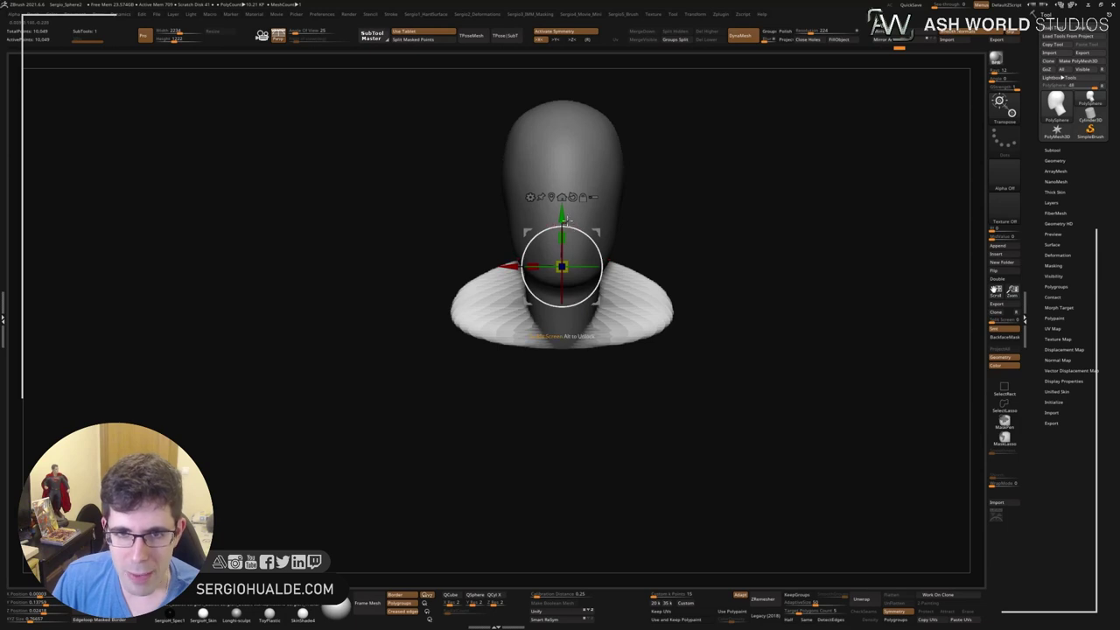
{"action": "left_click_drag", "start_coordinate": [567, 220], "coordinate": [567, 242]}
{"action": "key", "text": "q"}
{"action": "left_click", "coordinate": [688, 337], "text": "ctrl"}
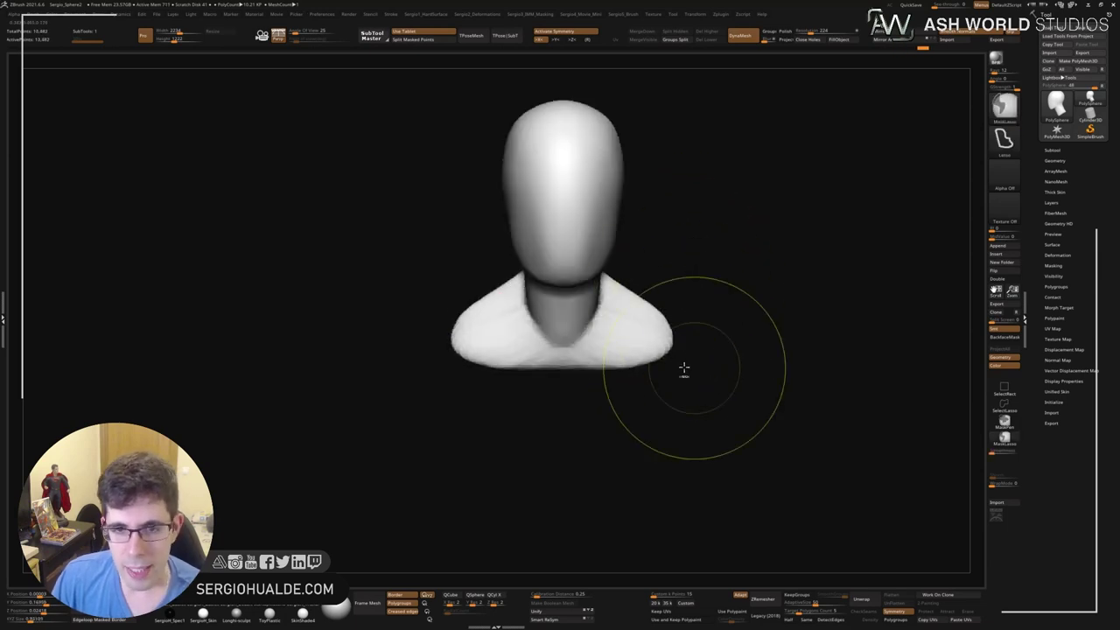
{"action": "left_click_drag", "start_coordinate": [665, 363], "coordinate": [624, 320], "text": "shift"}
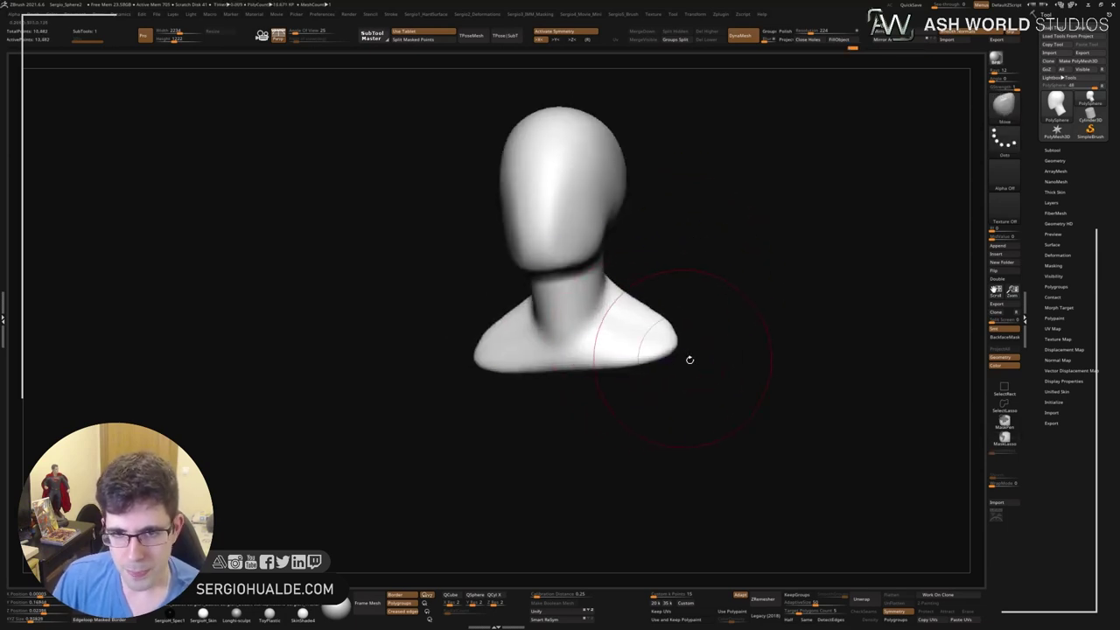
{"action": "mouse_move", "coordinate": [689, 359]}
{"action": "left_mouse_down"}
{"action": "mouse_move", "coordinate": [674, 358]}
{"action": "mouse_move", "coordinate": [733, 347]}
{"action": "mouse_move", "coordinate": [644, 330]}
{"action": "mouse_move", "coordinate": [643, 340]}
{"action": "left_mouse_up"}
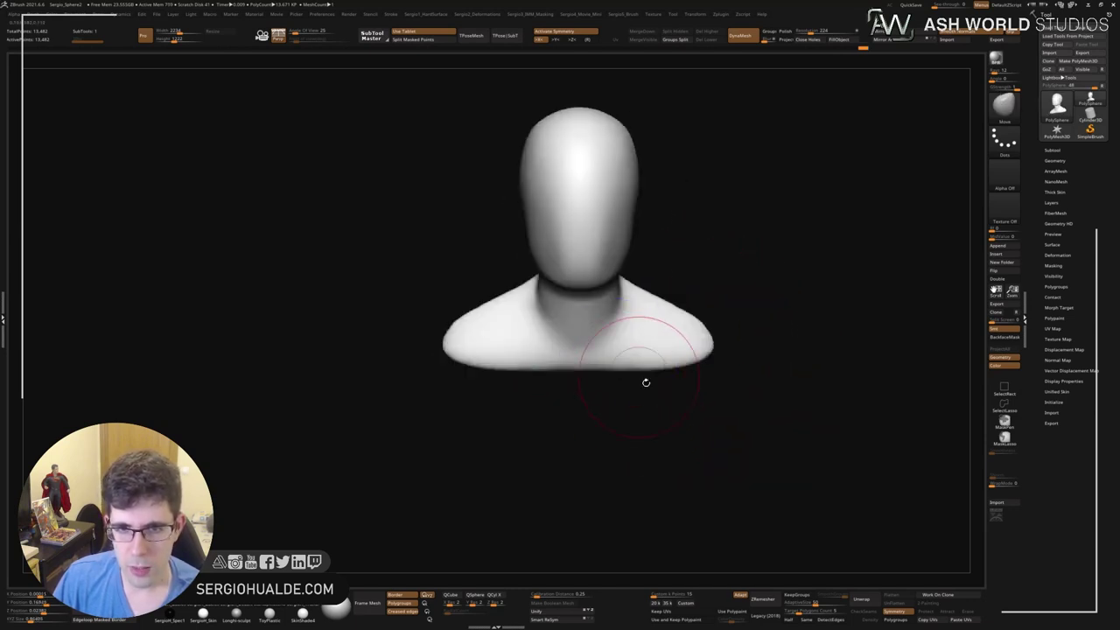
Lasso-mask the upper form and Transpose-drag the torso down into a long block.
{"action": "left_click_drag", "start_coordinate": [644, 379], "coordinate": [611, 368]}
{"action": "key", "text": "ctrl"}
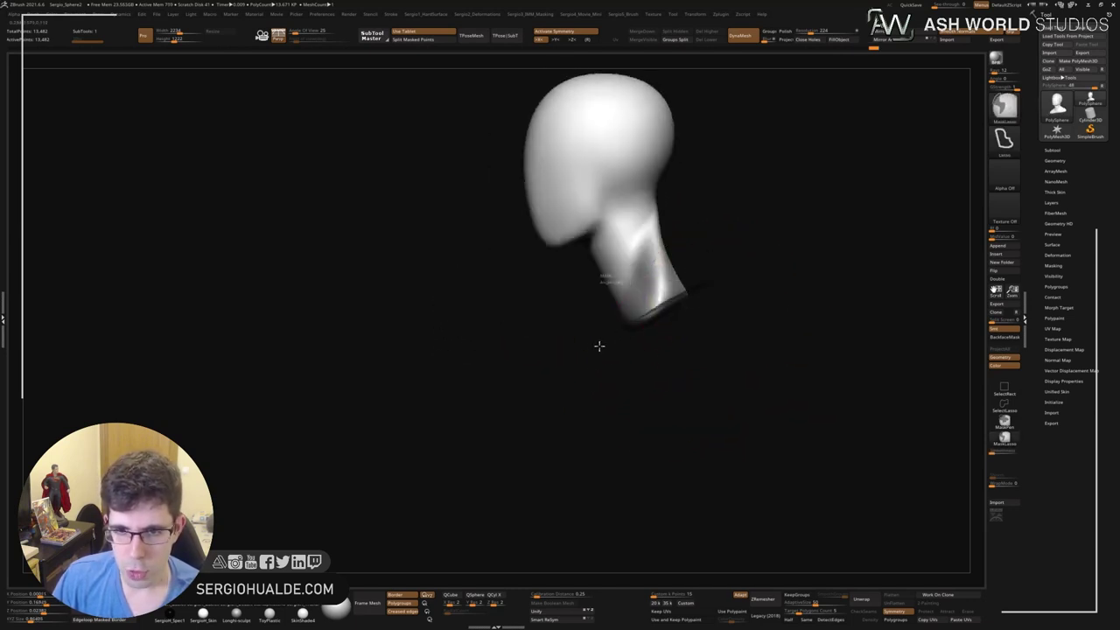
{"action": "left_click_drag", "start_coordinate": [735, 373], "coordinate": [670, 342], "text": "ctrl"}
{"action": "key", "text": "w"}
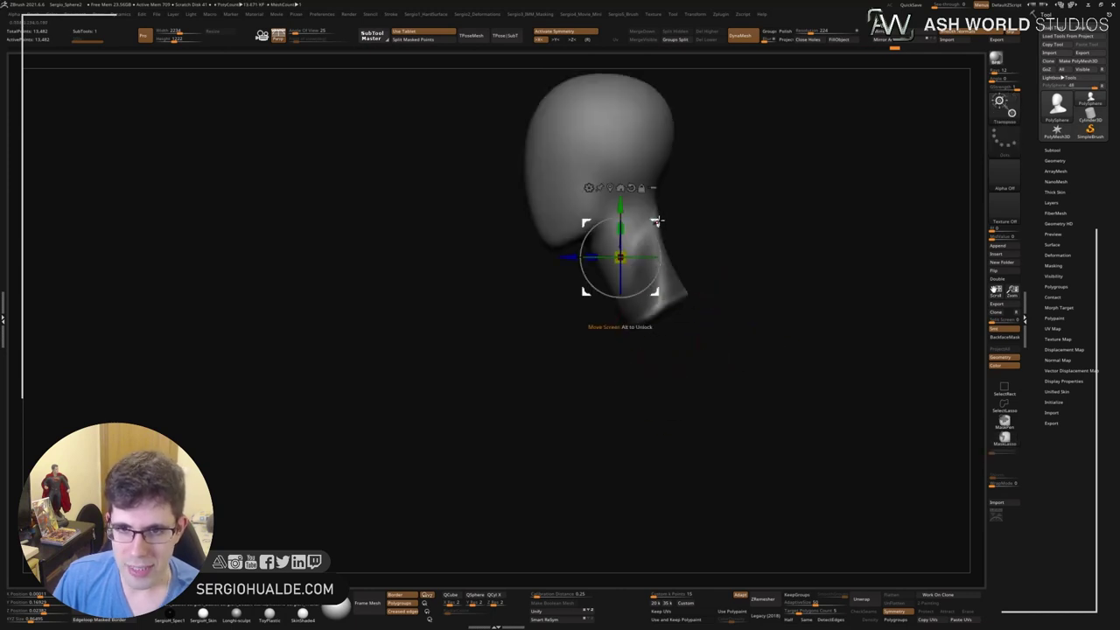
{"action": "left_click_drag", "start_coordinate": [656, 220], "coordinate": [646, 380]}
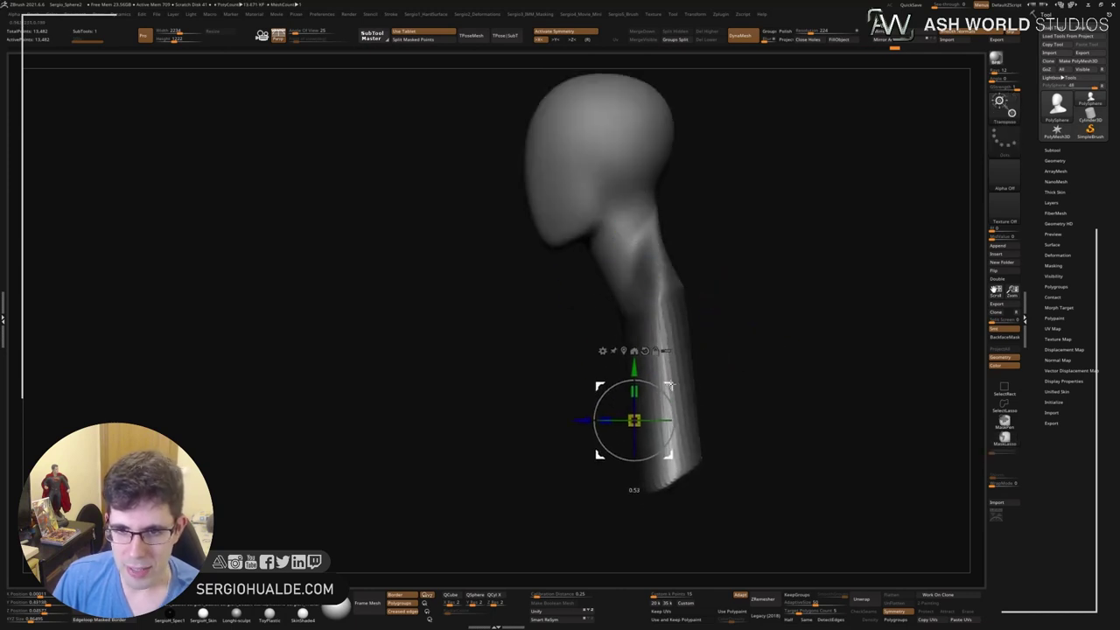
{"action": "left_click", "coordinate": [735, 368], "text": "ctrl"}
{"action": "key", "text": "q"}
{"action": "mouse_move", "coordinate": [612, 375]}
{"action": "left_mouse_down", "text": "shift"}
{"action": "mouse_move", "coordinate": [592, 319]}
{"action": "mouse_move", "coordinate": [525, 376]}
{"action": "mouse_move", "coordinate": [612, 412]}
{"action": "mouse_move", "coordinate": [590, 362]}
{"action": "mouse_move", "coordinate": [569, 355]}
{"action": "mouse_move", "coordinate": [600, 350]}
{"action": "left_mouse_up", "text": "shift"}
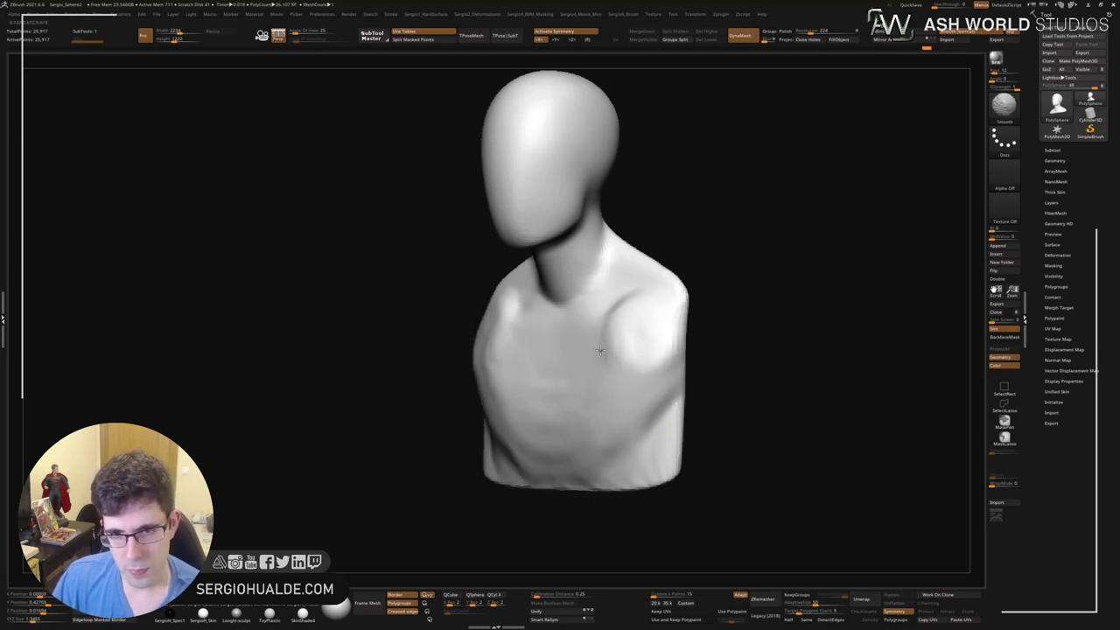
Smooth the lower torso edge and inflate and reshape the back and shoulder.
{"action": "mouse_move", "coordinate": [599, 439]}
{"action": "left_mouse_down", "text": "shift"}
{"action": "mouse_move", "coordinate": [652, 475]}
{"action": "mouse_move", "coordinate": [639, 486]}
{"action": "left_mouse_up", "text": "shift"}
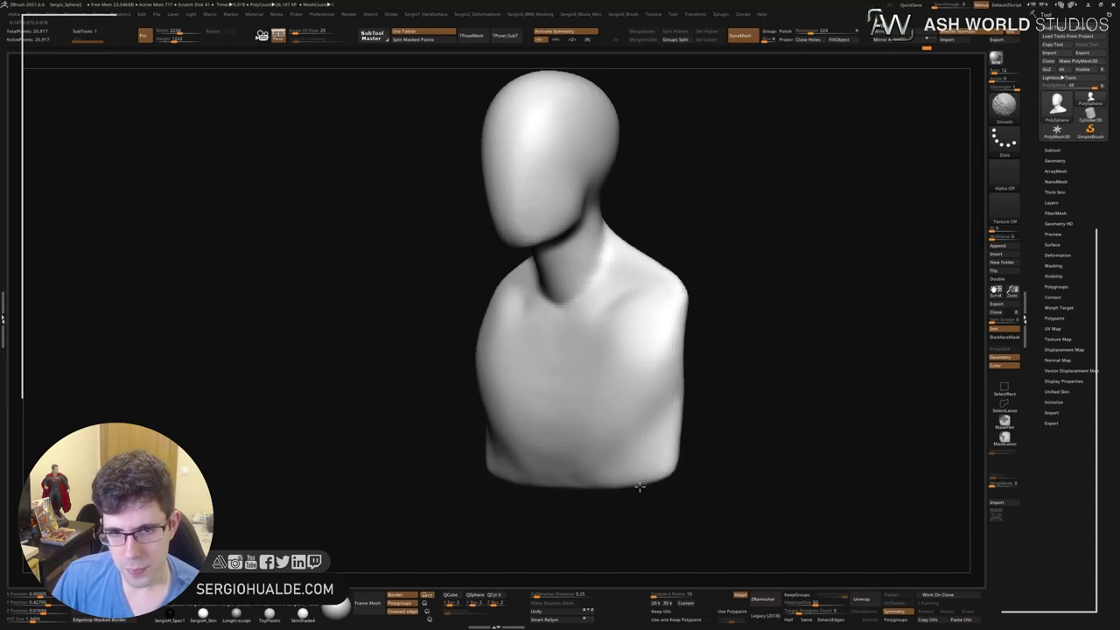
{"action": "key", "text": "f"}
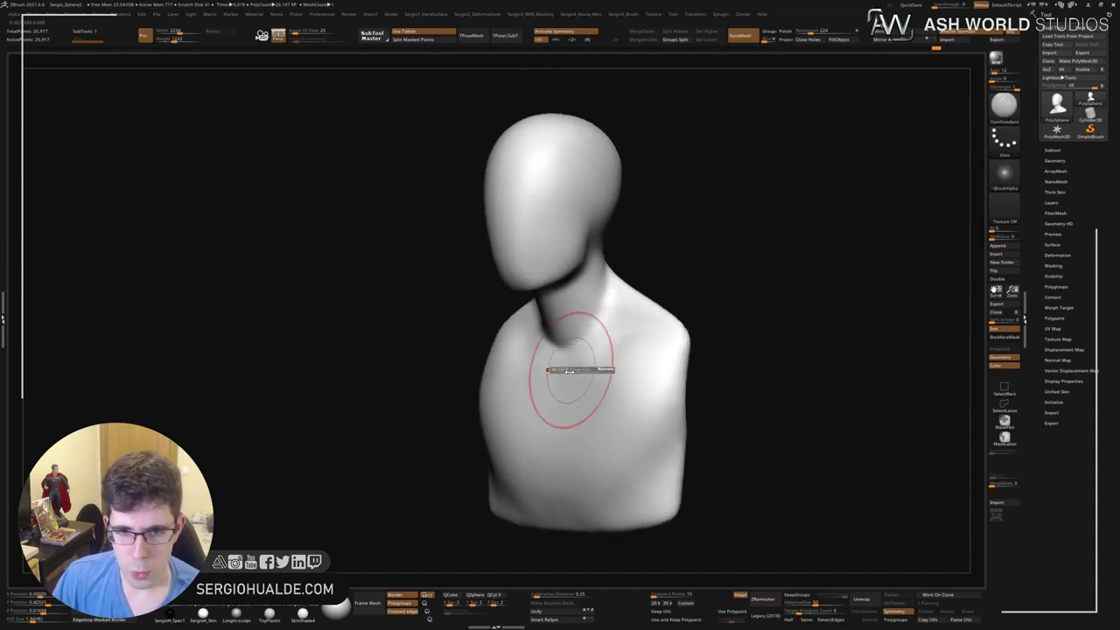
{"action": "mouse_move", "coordinate": [717, 327]}
{"action": "left_mouse_down"}
{"action": "mouse_move", "coordinate": [667, 364]}
{"action": "mouse_move", "coordinate": [657, 321]}
{"action": "left_mouse_up"}
{"action": "key", "text": "i"}
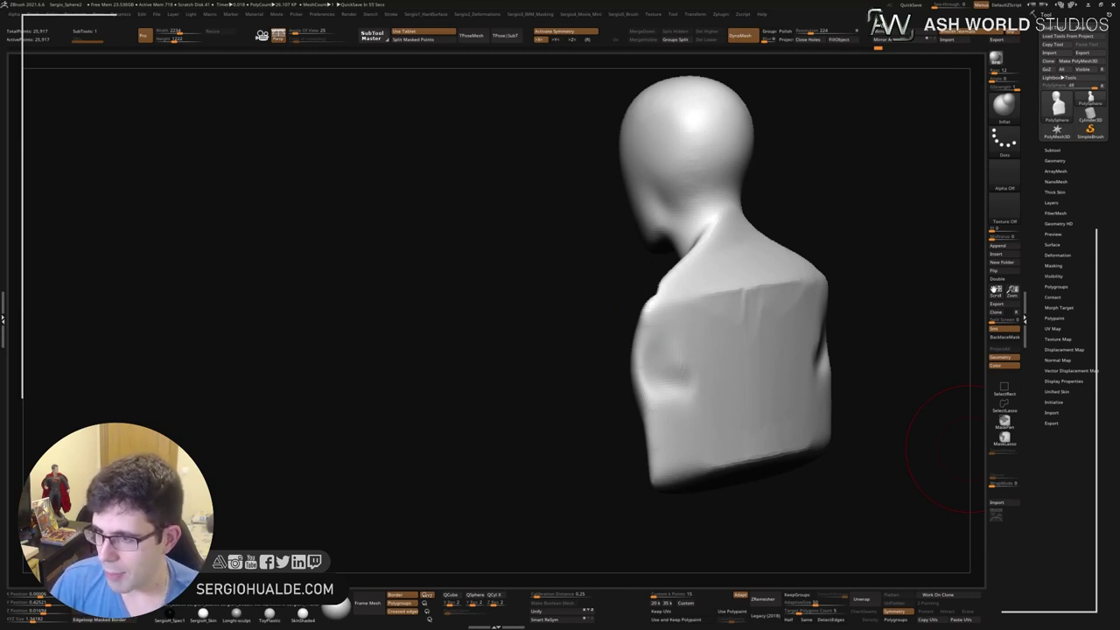
{"action": "left_click_drag", "start_coordinate": [945, 446], "coordinate": [656, 324]}
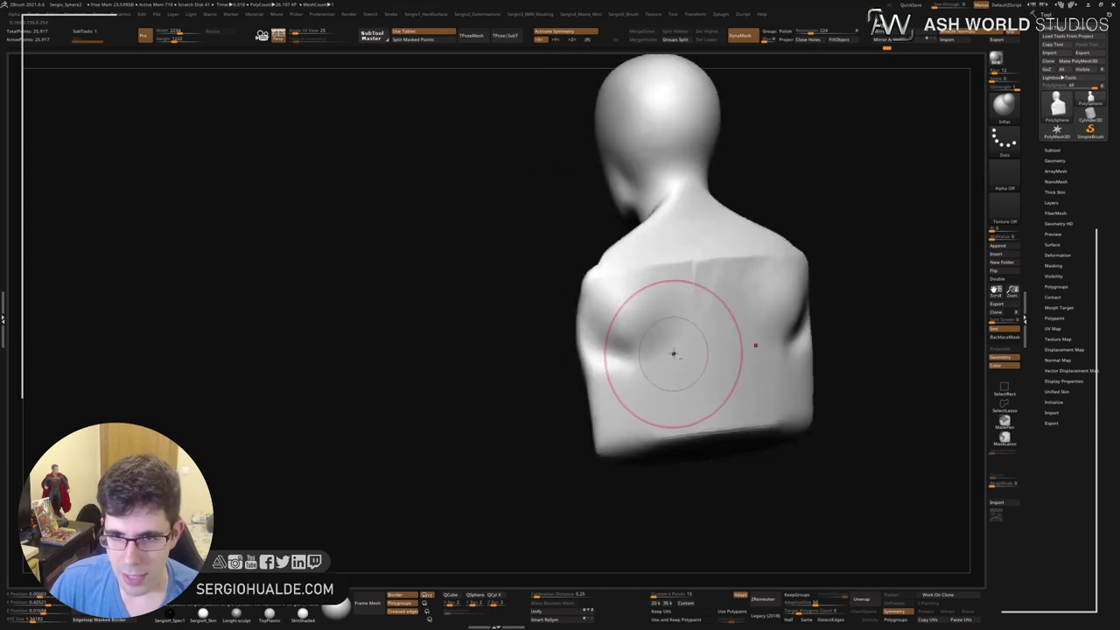
{"action": "mouse_move", "coordinate": [670, 350]}
{"action": "right_mouse_down"}
{"action": "mouse_move", "coordinate": [670, 362]}
{"action": "mouse_move", "coordinate": [694, 323]}
{"action": "right_mouse_up"}
{"action": "mouse_move", "coordinate": [693, 326]}
{"action": "left_mouse_down", "text": "shift"}
{"action": "mouse_move", "coordinate": [645, 395]}
{"action": "mouse_move", "coordinate": [679, 370]}
{"action": "mouse_move", "coordinate": [675, 253]}
{"action": "mouse_move", "coordinate": [674, 325]}
{"action": "mouse_move", "coordinate": [691, 308]}
{"action": "mouse_move", "coordinate": [690, 286]}
{"action": "left_mouse_up", "text": "shift"}
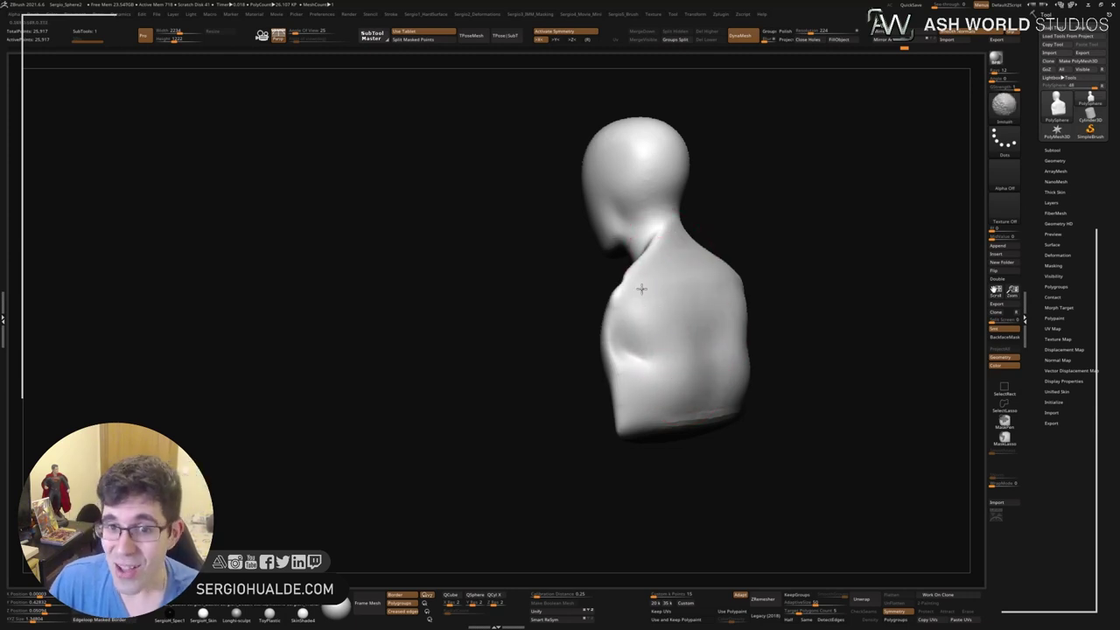
{"action": "right_click", "coordinate": [704, 375]}
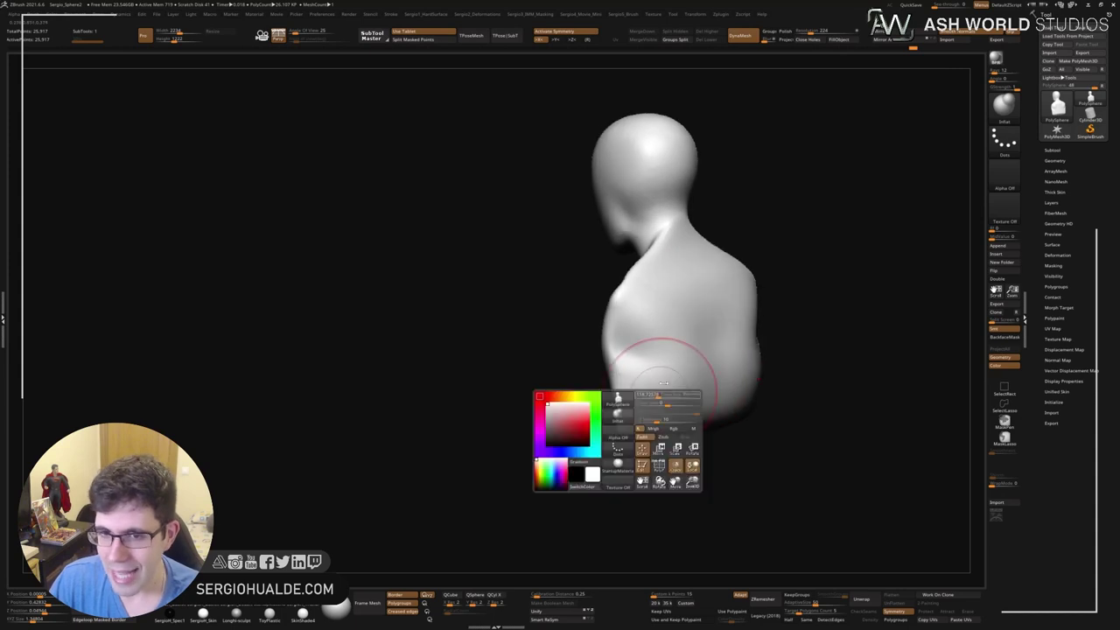
{"action": "mouse_move", "coordinate": [674, 350]}
{"action": "right_mouse_down"}
{"action": "mouse_move", "coordinate": [712, 357]}
{"action": "mouse_move", "coordinate": [742, 291]}
{"action": "mouse_move", "coordinate": [670, 325]}
{"action": "mouse_move", "coordinate": [722, 298]}
{"action": "right_mouse_up"}
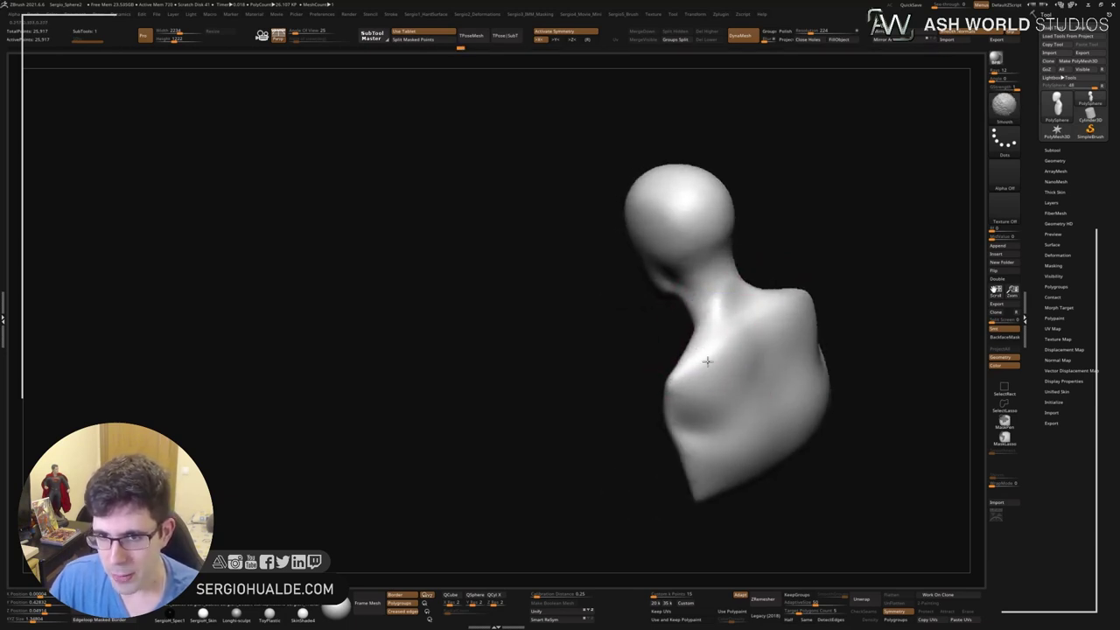
{"action": "mouse_move", "coordinate": [707, 360]}
{"action": "right_mouse_down"}
{"action": "mouse_move", "coordinate": [773, 380]}
{"action": "mouse_move", "coordinate": [715, 343]}
{"action": "right_mouse_up"}
Build up clay on the shoulder and upper back, smooth it, and round out the lower torso.
{"action": "key", "text": "b"}
{"action": "key", "text": "c"}
{"action": "key", "text": "b"}
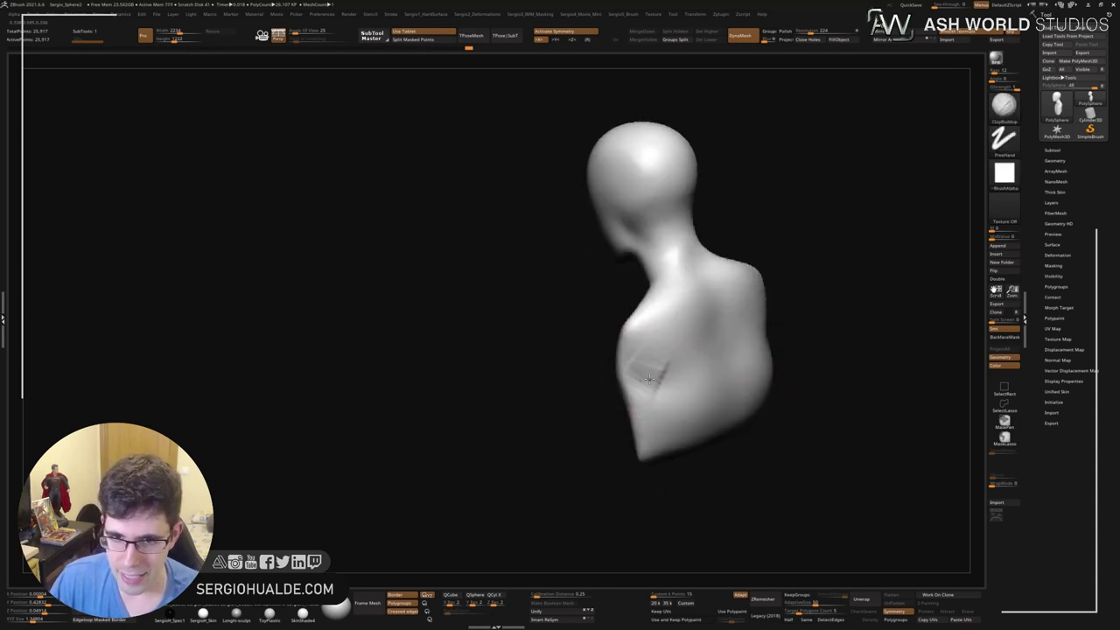
{"action": "left_click_drag", "start_coordinate": [655, 369], "coordinate": [752, 368]}
{"action": "mouse_move", "coordinate": [752, 368]}
{"action": "right_mouse_down"}
{"action": "mouse_move", "coordinate": [749, 392]}
{"action": "mouse_move", "coordinate": [787, 385]}
{"action": "mouse_move", "coordinate": [699, 350]}
{"action": "right_mouse_up"}
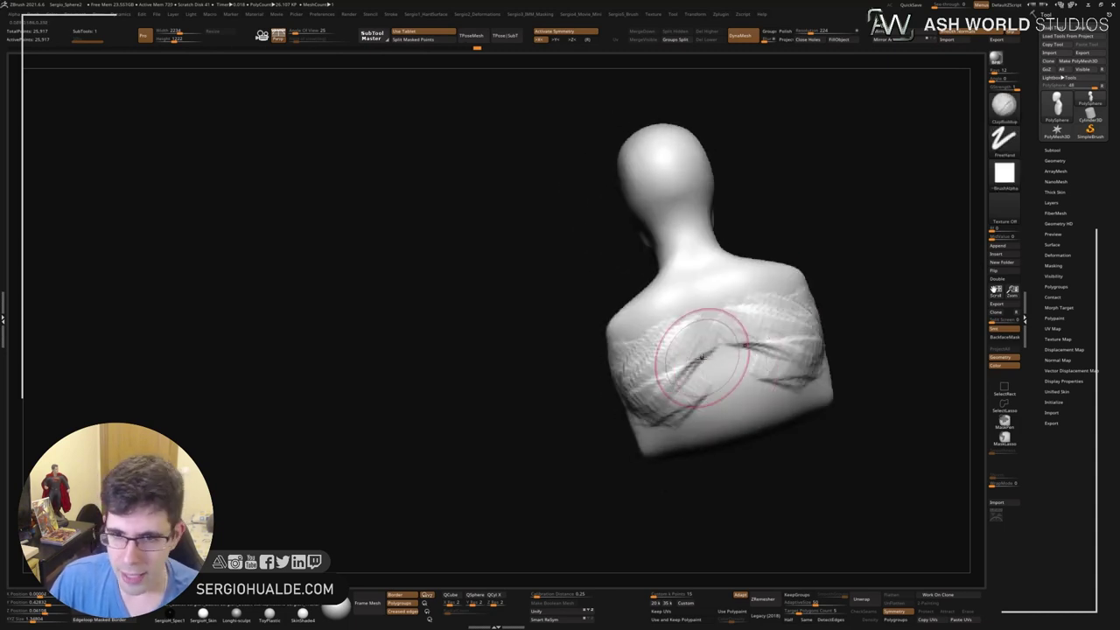
{"action": "left_click_drag", "start_coordinate": [688, 302], "coordinate": [787, 367]}
{"action": "left_click_drag", "start_coordinate": [630, 402], "coordinate": [701, 348]}
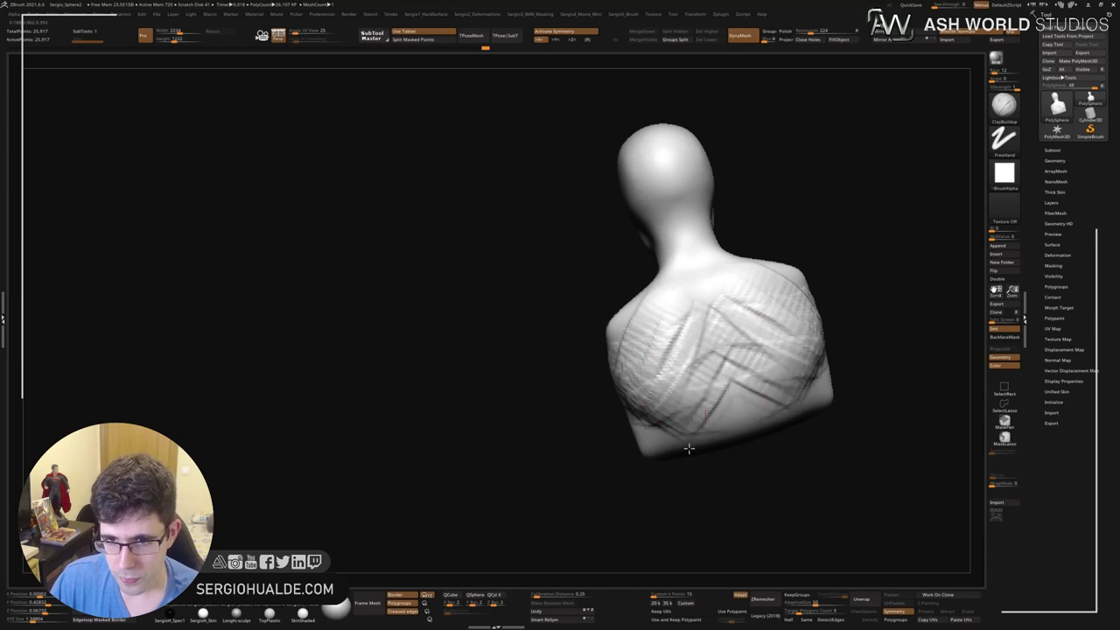
{"action": "mouse_move", "coordinate": [688, 445]}
{"action": "right_mouse_down"}
{"action": "mouse_move", "coordinate": [662, 454]}
{"action": "mouse_move", "coordinate": [730, 372]}
{"action": "mouse_move", "coordinate": [708, 404]}
{"action": "right_mouse_up"}
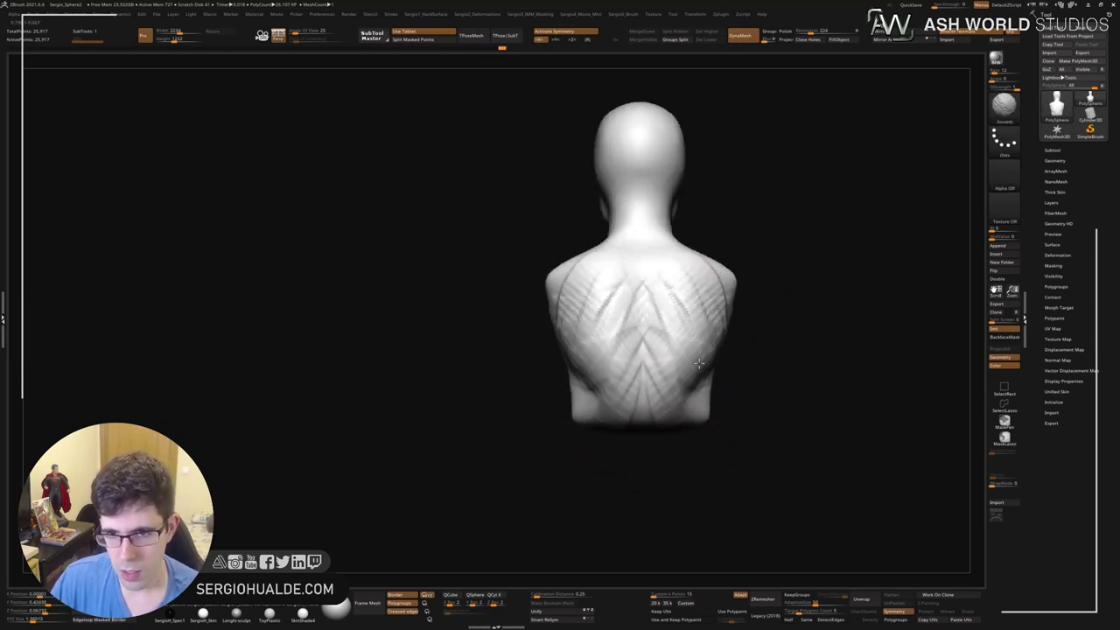
{"action": "left_click_drag", "start_coordinate": [698, 362], "coordinate": [662, 437], "text": "shift"}
{"action": "right_click_drag", "start_coordinate": [662, 437], "coordinate": [674, 375]}
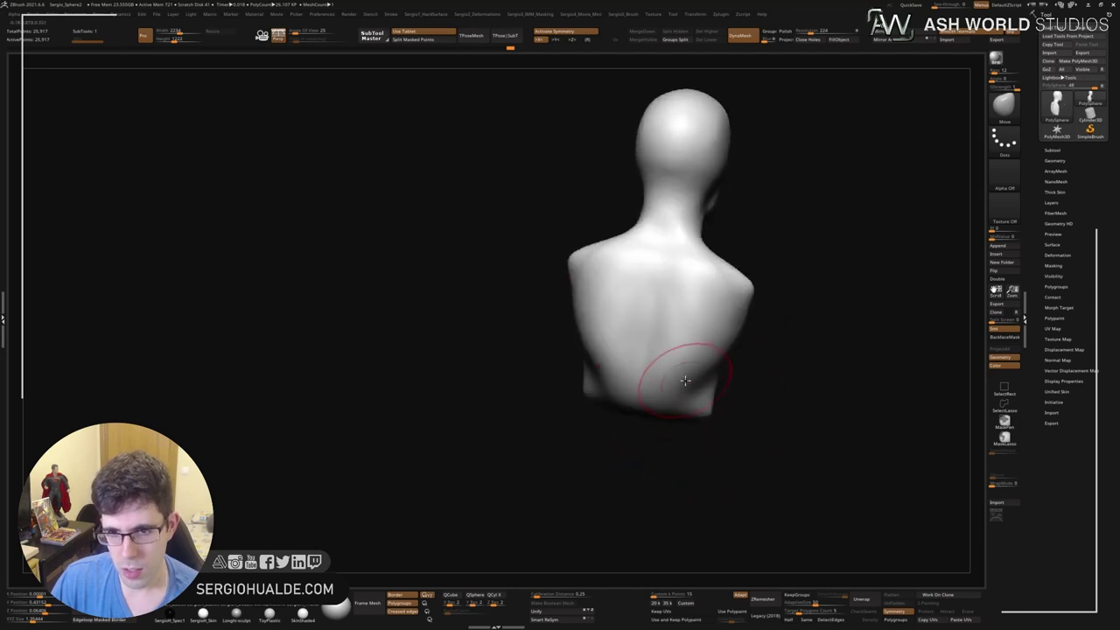
{"action": "mouse_move", "coordinate": [725, 418]}
{"action": "right_mouse_down"}
{"action": "mouse_move", "coordinate": [701, 399]}
{"action": "mouse_move", "coordinate": [724, 351]}
{"action": "right_mouse_up"}
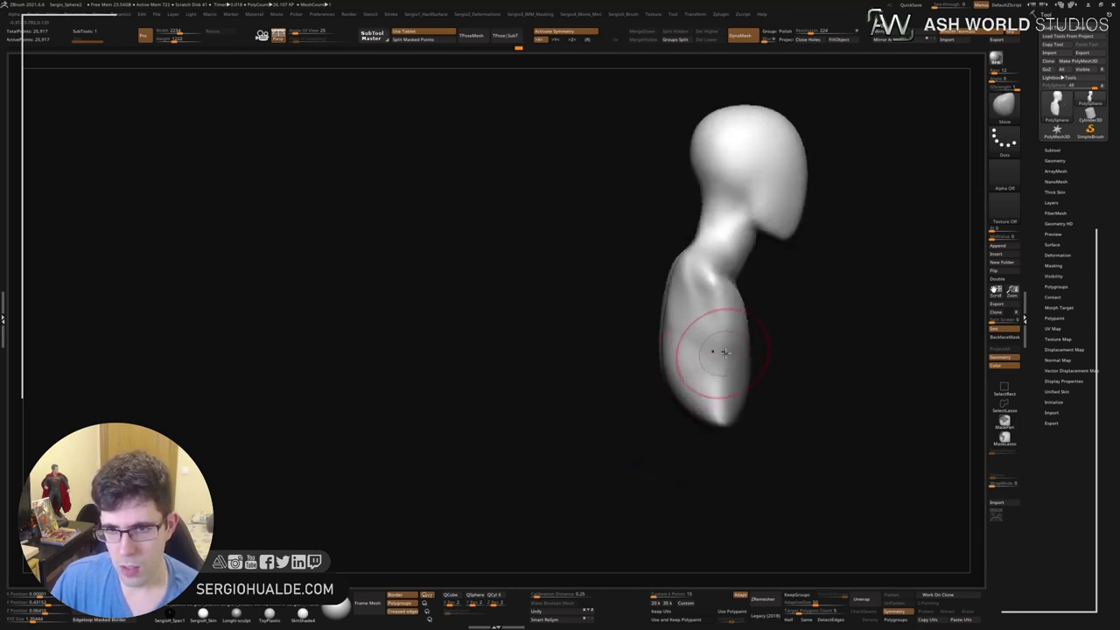
{"action": "left_click_drag", "start_coordinate": [748, 398], "coordinate": [729, 408]}
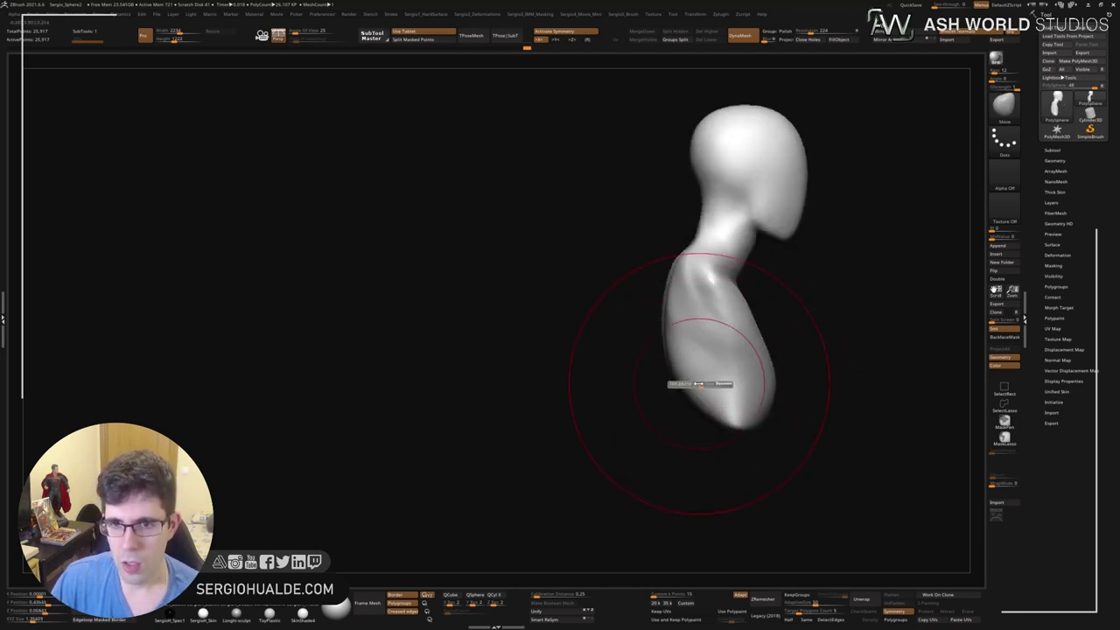
{"action": "mouse_move", "coordinate": [698, 383]}
{"action": "right_mouse_down"}
{"action": "mouse_move", "coordinate": [664, 320]}
{"action": "mouse_move", "coordinate": [674, 323]}
{"action": "mouse_move", "coordinate": [692, 292]}
{"action": "right_mouse_up"}
Carve shoulder-blade grooves with DamStandard and pull the shoulder outward with the Move brush.
{"action": "key", "text": "b"}
{"action": "key", "text": "d"}
{"action": "key", "text": "s"}
{"action": "mouse_move", "coordinate": [655, 335]}
{"action": "left_mouse_down"}
{"action": "mouse_move", "coordinate": [642, 295]}
{"action": "mouse_move", "coordinate": [662, 375]}
{"action": "left_mouse_up"}
{"action": "mouse_move", "coordinate": [662, 375]}
{"action": "right_mouse_down"}
{"action": "mouse_move", "coordinate": [645, 320]}
{"action": "mouse_move", "coordinate": [678, 309]}
{"action": "mouse_move", "coordinate": [656, 292]}
{"action": "mouse_move", "coordinate": [669, 320]}
{"action": "right_mouse_up"}
{"action": "key", "text": "b"}
{"action": "key", "text": "m"}
{"action": "key", "text": "v"}
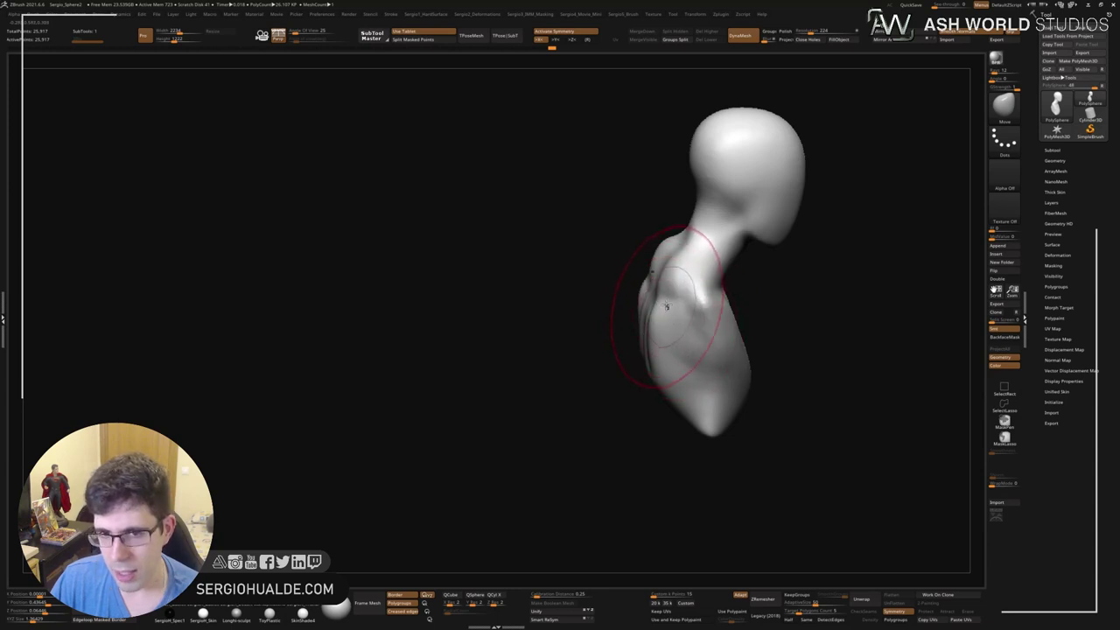
{"action": "left_click_drag", "start_coordinate": [666, 305], "coordinate": [651, 296]}
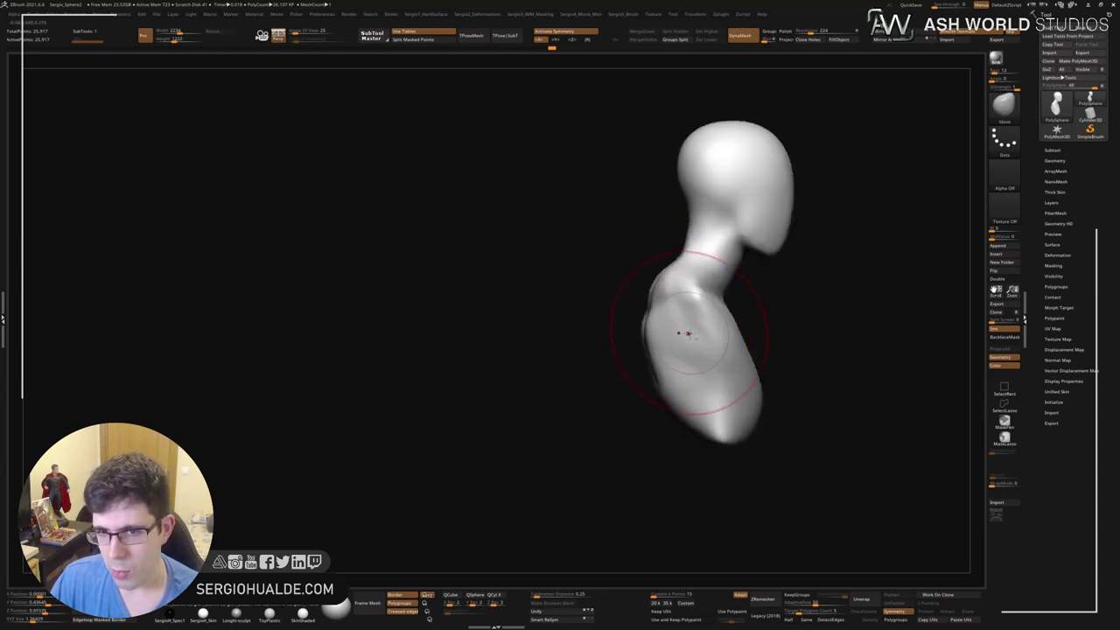
{"action": "right_click_drag", "start_coordinate": [680, 320], "coordinate": [660, 346], "text": "alt"}
{"action": "mouse_move", "coordinate": [701, 302]}
{"action": "right_mouse_down"}
{"action": "mouse_move", "coordinate": [717, 342]}
{"action": "mouse_move", "coordinate": [644, 350]}
{"action": "mouse_move", "coordinate": [664, 367]}
{"action": "right_mouse_up"}
Append a sphere as a new subtool and shrink it down onto the bust.
{"action": "left_click", "coordinate": [1062, 154]}
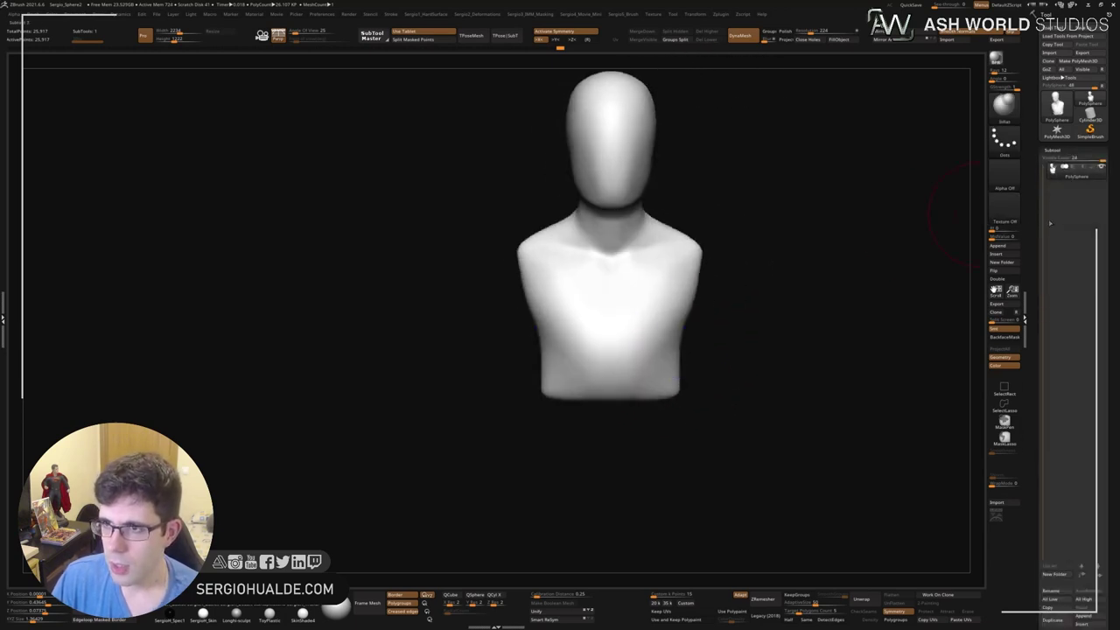
{"action": "left_click", "coordinate": [1009, 249]}
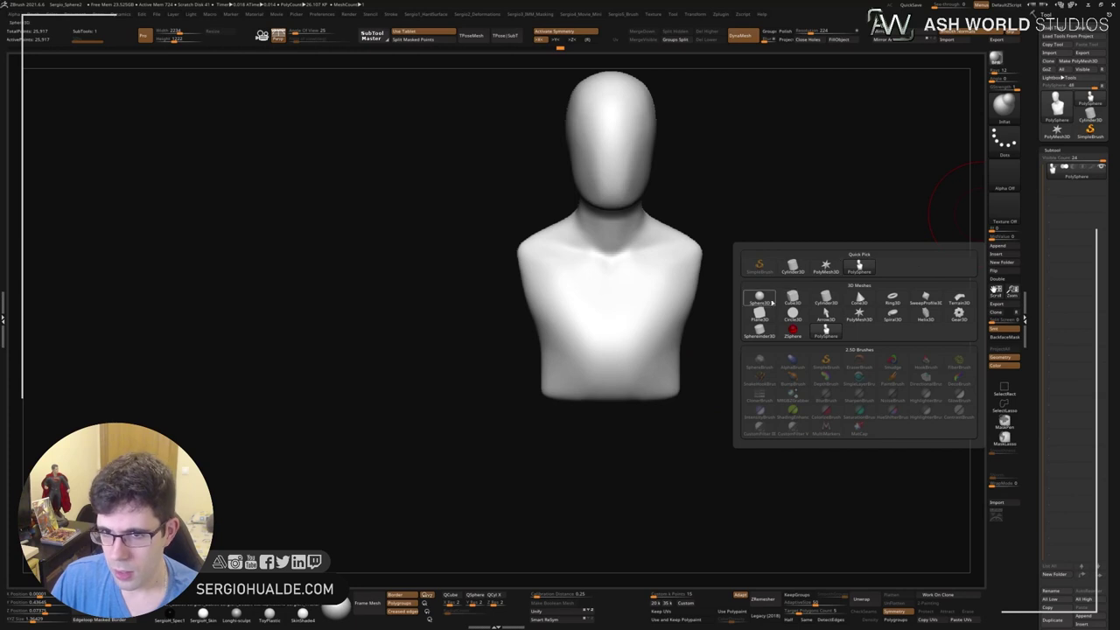
{"action": "left_click", "coordinate": [771, 301]}
{"action": "key", "text": "w"}
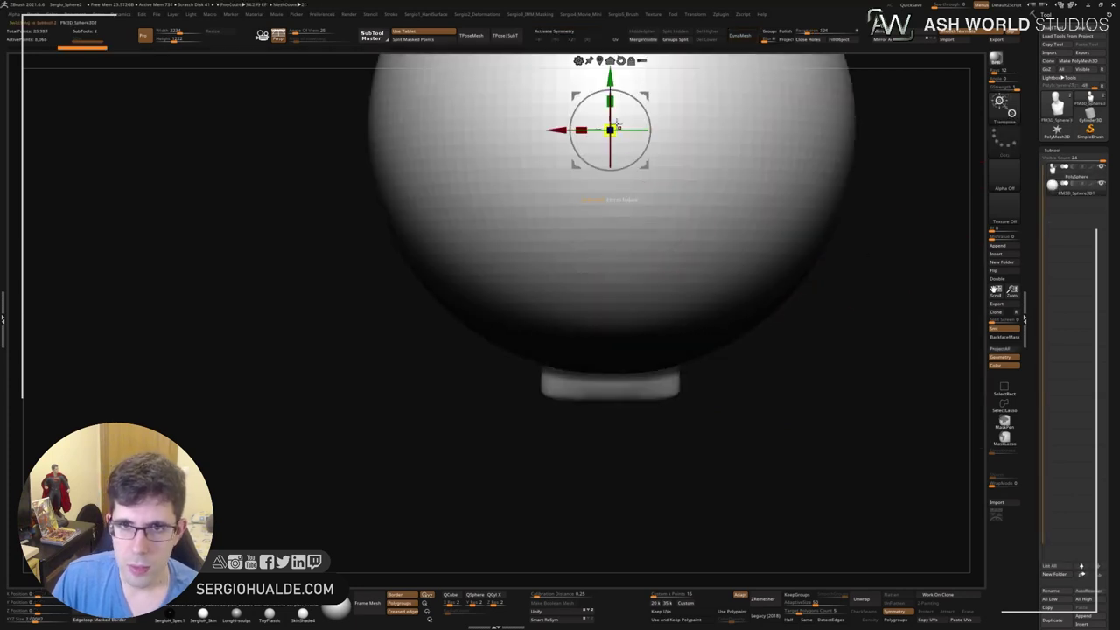
{"action": "left_click_drag", "start_coordinate": [615, 127], "coordinate": [476, 262]}
{"action": "mouse_move", "coordinate": [645, 157]}
{"action": "left_mouse_down"}
{"action": "mouse_move", "coordinate": [543, 296]}
{"action": "mouse_move", "coordinate": [612, 304]}
{"action": "left_mouse_up"}
Position the sphere on the chest, mirror it with X symmetry, and nudge it into place.
{"action": "mouse_move", "coordinate": [530, 260]}
{"action": "left_mouse_down"}
{"action": "mouse_move", "coordinate": [560, 307]}
{"action": "mouse_move", "coordinate": [686, 294]}
{"action": "left_mouse_up"}
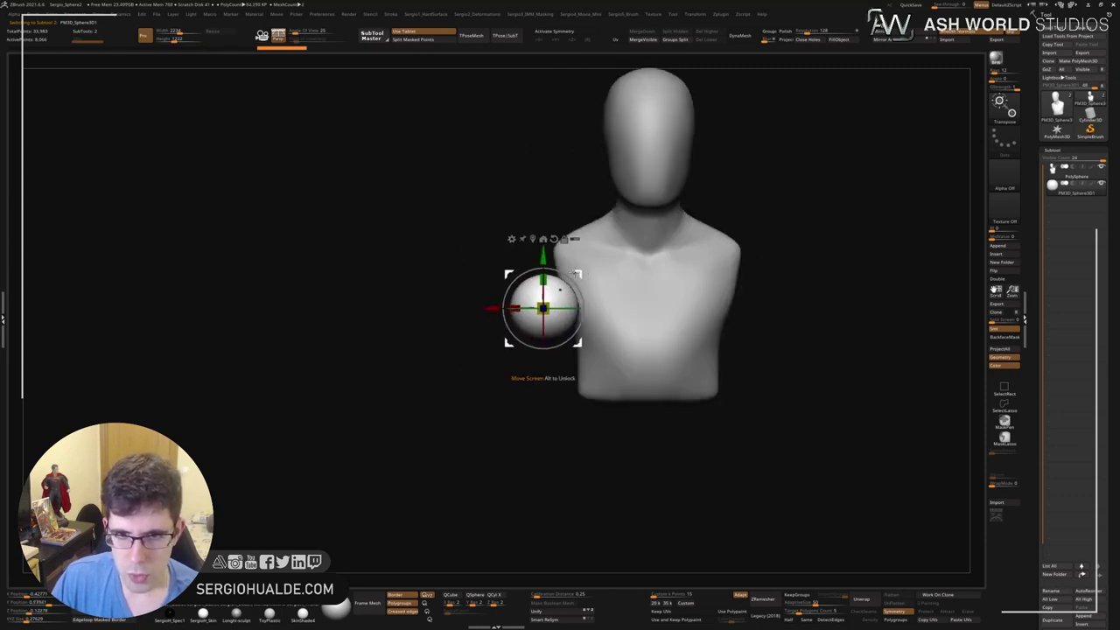
{"action": "mouse_move", "coordinate": [560, 289]}
{"action": "left_mouse_down"}
{"action": "mouse_move", "coordinate": [627, 314]}
{"action": "mouse_move", "coordinate": [614, 327]}
{"action": "left_mouse_up"}
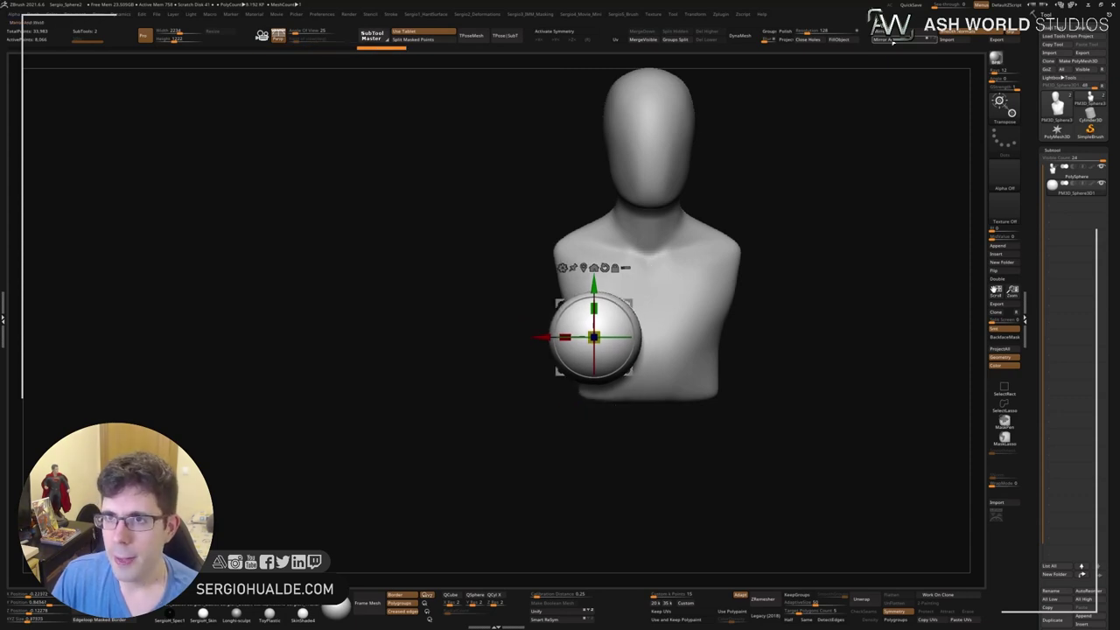
{"action": "left_click_drag", "start_coordinate": [652, 293], "coordinate": [600, 347]}
{"action": "key", "text": "x"}
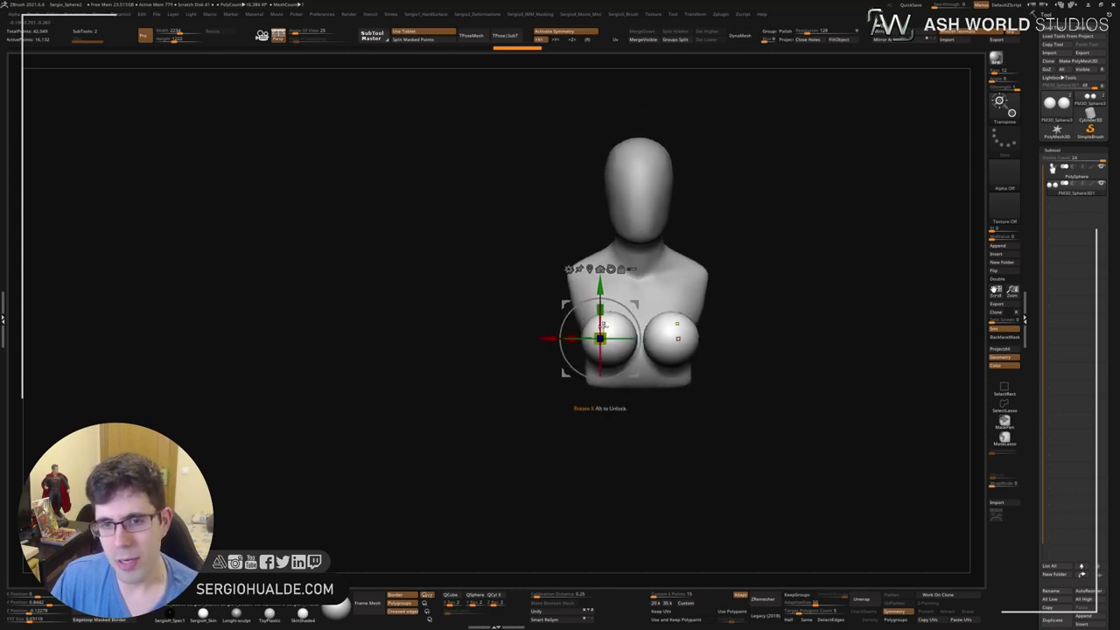
{"action": "right_click_drag", "start_coordinate": [618, 327], "coordinate": [610, 324]}
{"action": "key", "text": "q"}
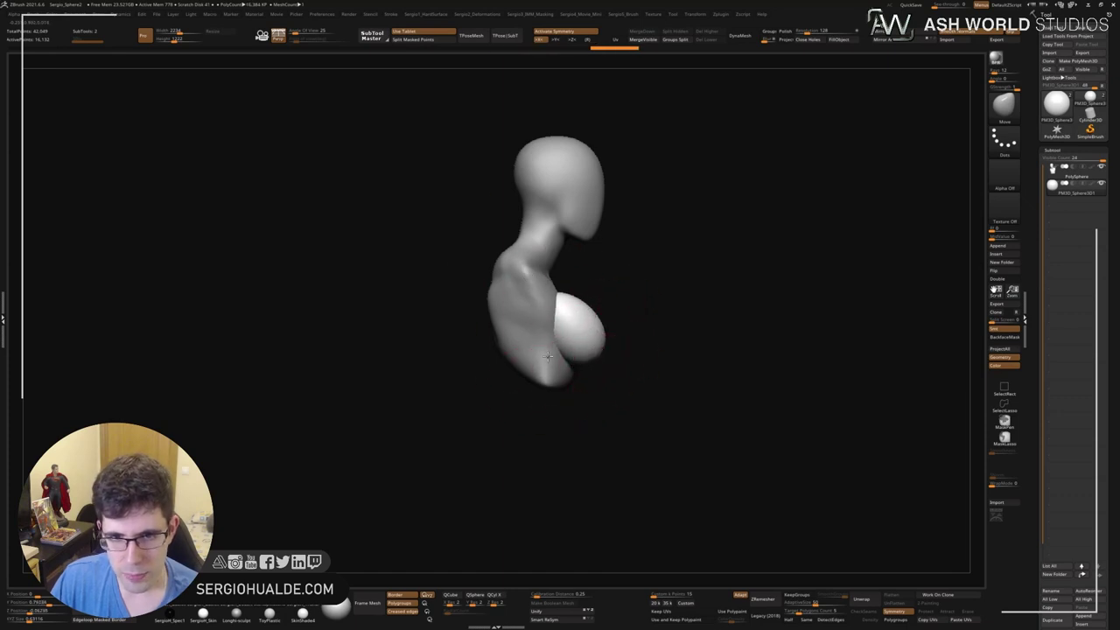
{"action": "left_click_drag", "start_coordinate": [570, 316], "coordinate": [577, 301]}
{"action": "mouse_move", "coordinate": [566, 314]}
{"action": "right_mouse_down", "text": "shift"}
{"action": "mouse_move", "coordinate": [540, 344]}
{"action": "mouse_move", "coordinate": [574, 354]}
{"action": "mouse_move", "coordinate": [586, 320]}
{"action": "right_mouse_up", "text": "shift"}
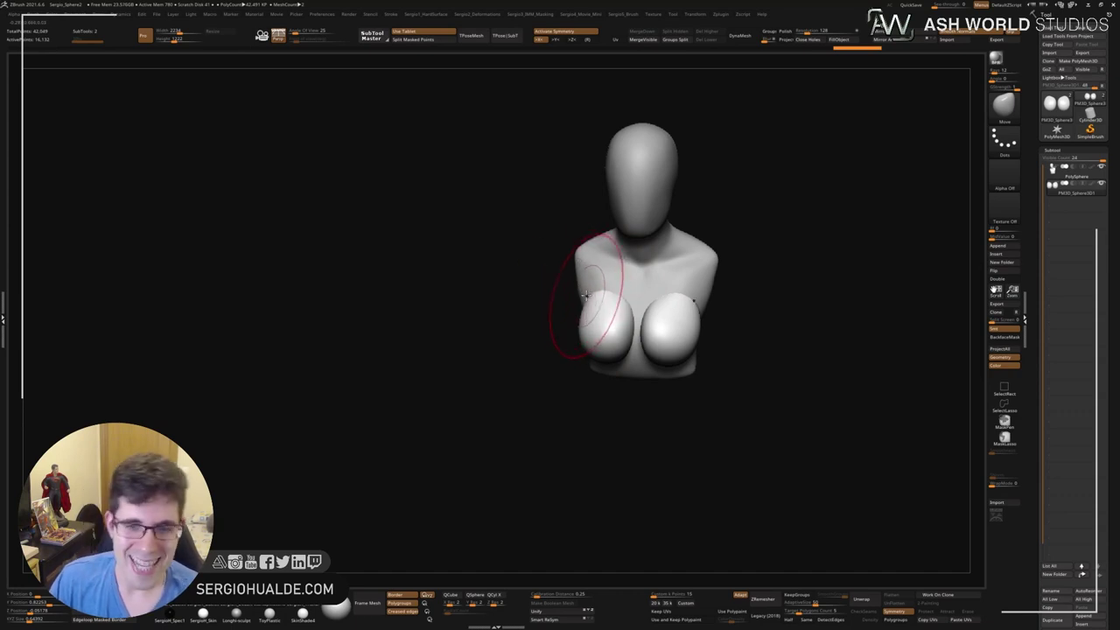
{"action": "scroll", "coordinate": [583, 306], "scroll_direction": "up", "scroll_amount": 3}
{"action": "right_click_drag", "start_coordinate": [650, 321], "coordinate": [592, 339], "text": "alt"}
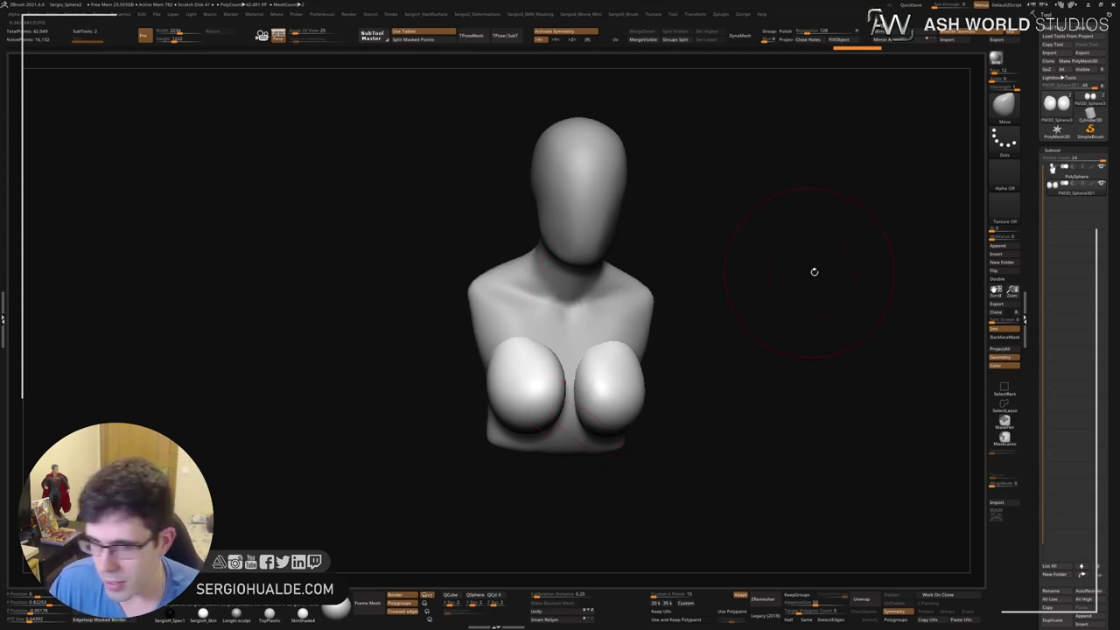
{"action": "left_click_drag", "start_coordinate": [812, 270], "coordinate": [593, 315]}
{"action": "left_click_drag", "start_coordinate": [551, 267], "coordinate": [556, 312], "text": "alt"}
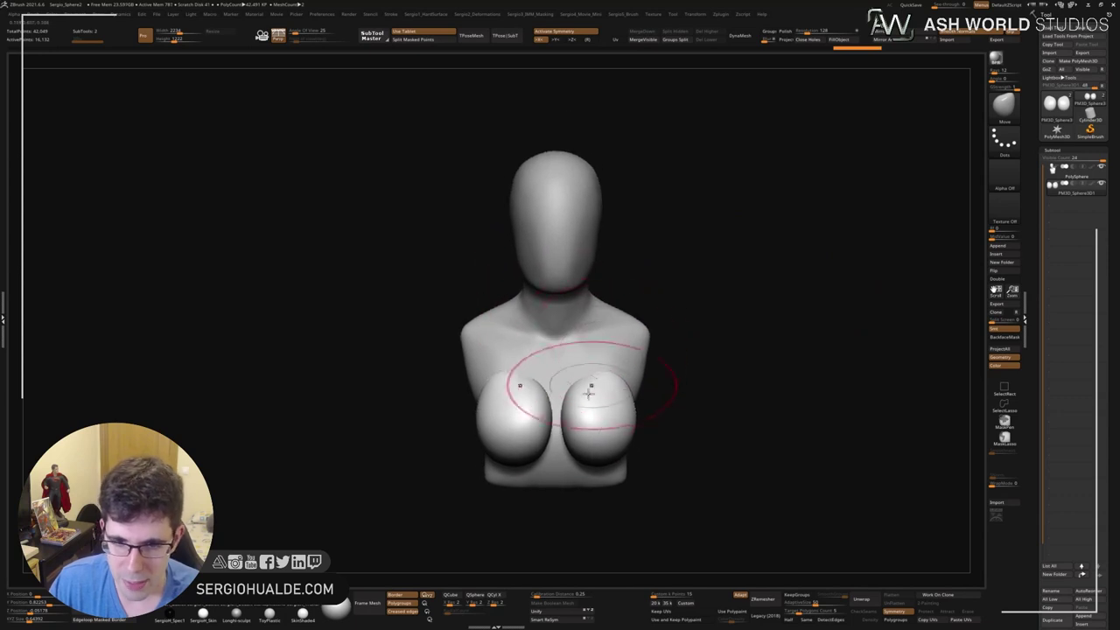
{"action": "left_click_drag", "start_coordinate": [549, 429], "coordinate": [593, 475]}
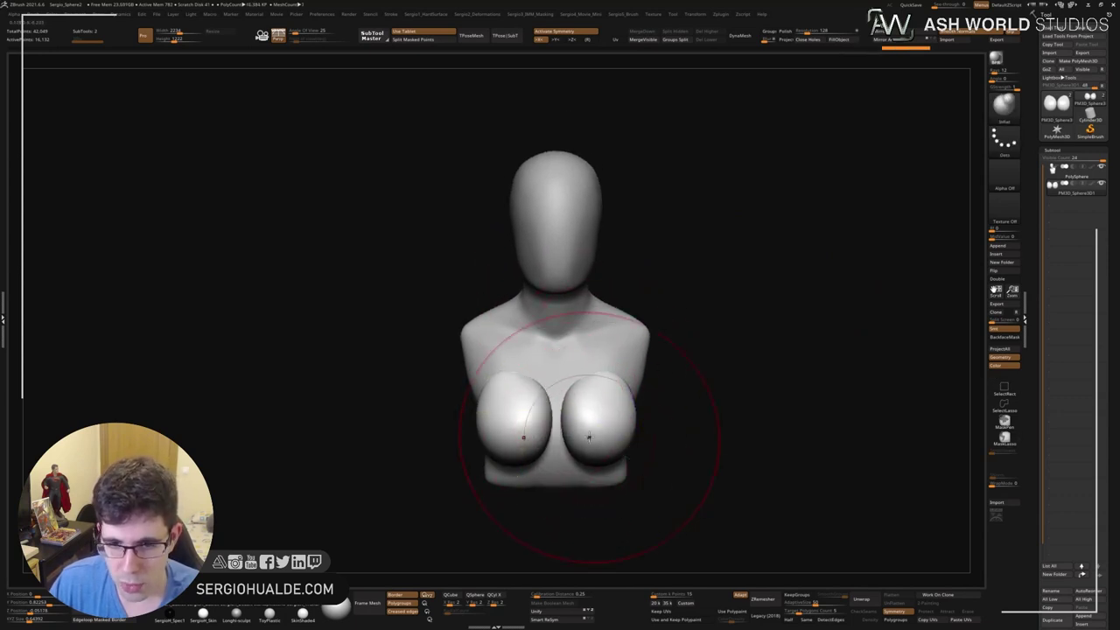
{"action": "key", "text": "ctrl+z"}
{"action": "mouse_move", "coordinate": [634, 443]}
{"action": "left_mouse_down"}
{"action": "mouse_move", "coordinate": [602, 439]}
{"action": "mouse_move", "coordinate": [632, 475]}
{"action": "left_mouse_up"}
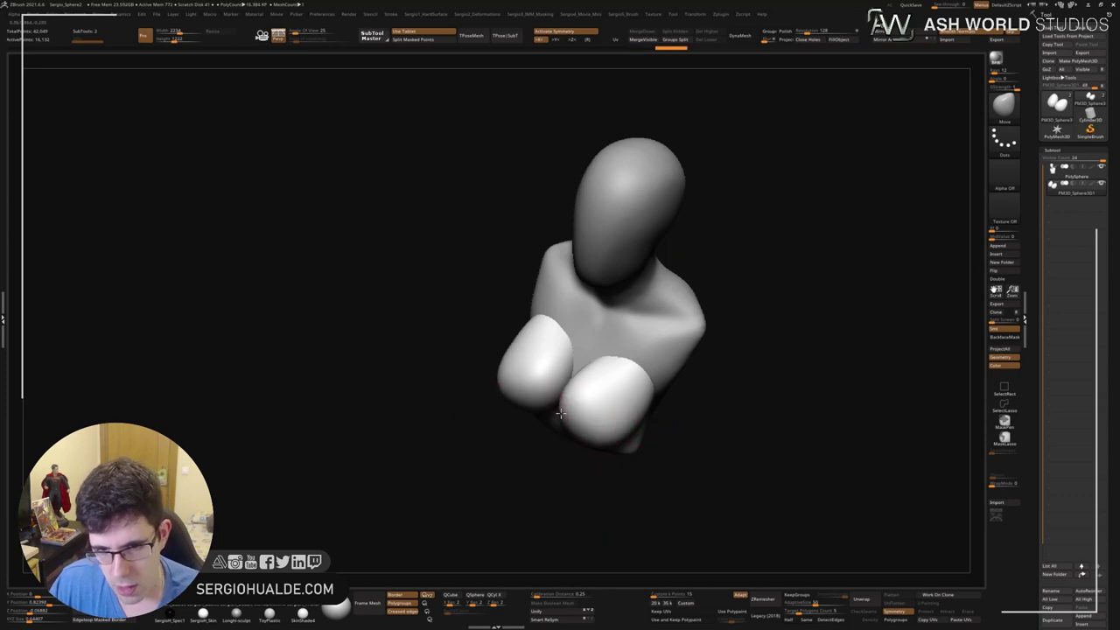
{"action": "mouse_move", "coordinate": [624, 429]}
{"action": "left_mouse_down"}
{"action": "mouse_move", "coordinate": [600, 450]}
{"action": "mouse_move", "coordinate": [583, 424]}
{"action": "mouse_move", "coordinate": [618, 376]}
{"action": "mouse_move", "coordinate": [575, 444]}
{"action": "mouse_move", "coordinate": [550, 395]}
{"action": "mouse_move", "coordinate": [596, 353]}
{"action": "mouse_move", "coordinate": [615, 370]}
{"action": "mouse_move", "coordinate": [592, 335]}
{"action": "mouse_move", "coordinate": [575, 345]}
{"action": "mouse_move", "coordinate": [540, 330]}
{"action": "left_mouse_up"}
On the body subtool, mask and invert an ear spot, pull it outward, and clear the mask.
{"action": "left_click", "coordinate": [540, 330], "text": "alt"}
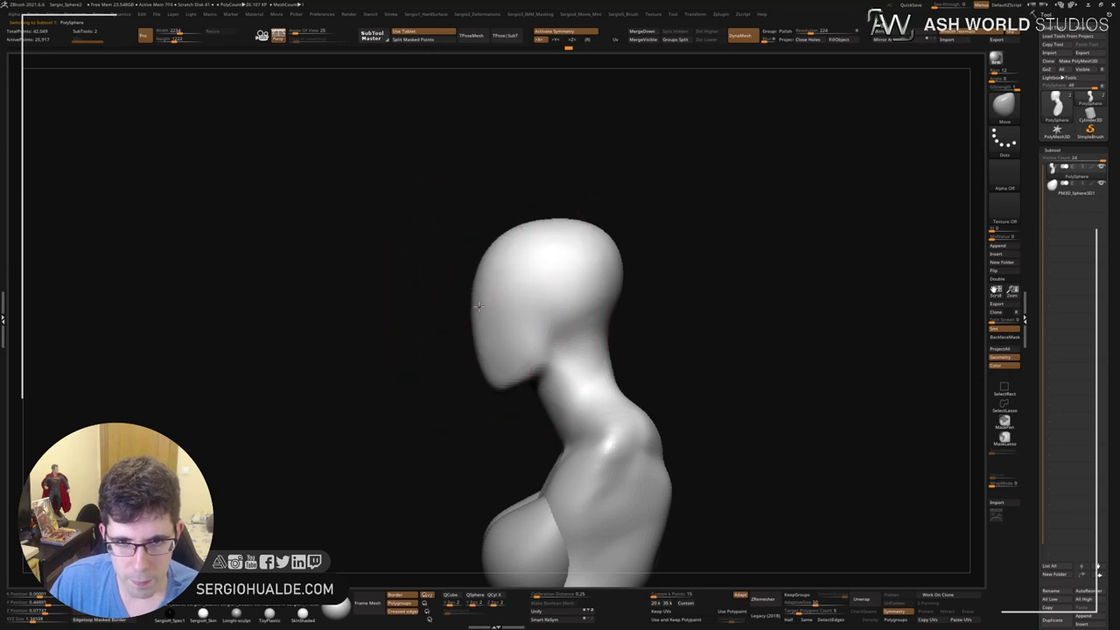
{"action": "left_click_drag", "start_coordinate": [498, 242], "coordinate": [570, 359], "text": "shift"}
{"action": "mouse_move", "coordinate": [569, 320]}
{"action": "left_mouse_down", "text": "alt"}
{"action": "mouse_move", "coordinate": [552, 332]}
{"action": "mouse_move", "coordinate": [560, 305]}
{"action": "mouse_move", "coordinate": [579, 331]}
{"action": "mouse_move", "coordinate": [628, 339]}
{"action": "left_mouse_up", "text": "alt"}
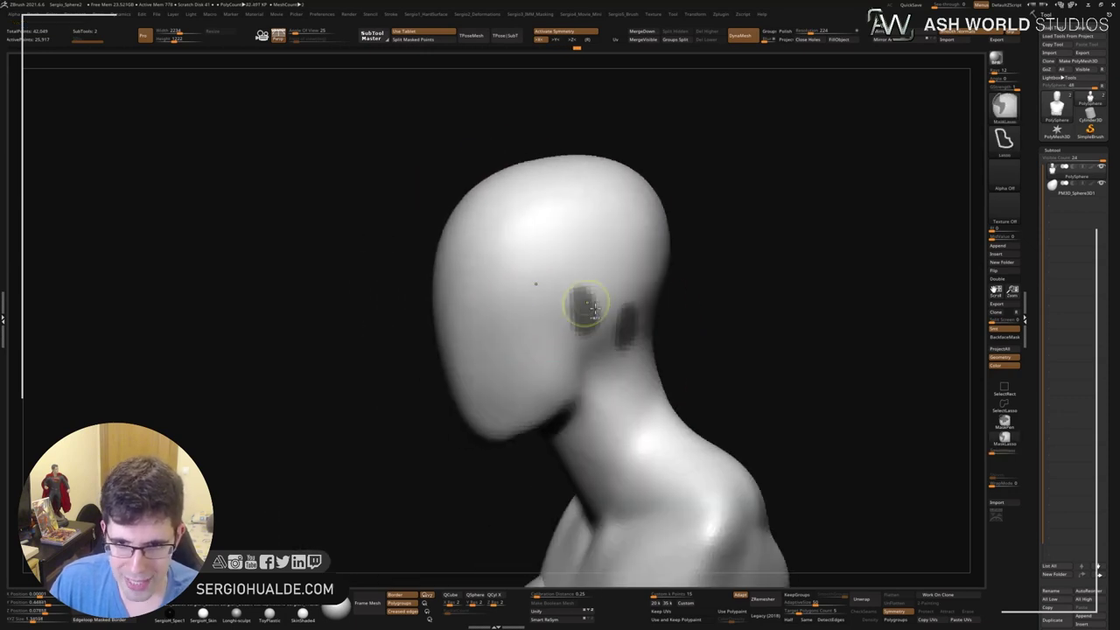
{"action": "right_click_drag", "start_coordinate": [646, 350], "coordinate": [570, 320]}
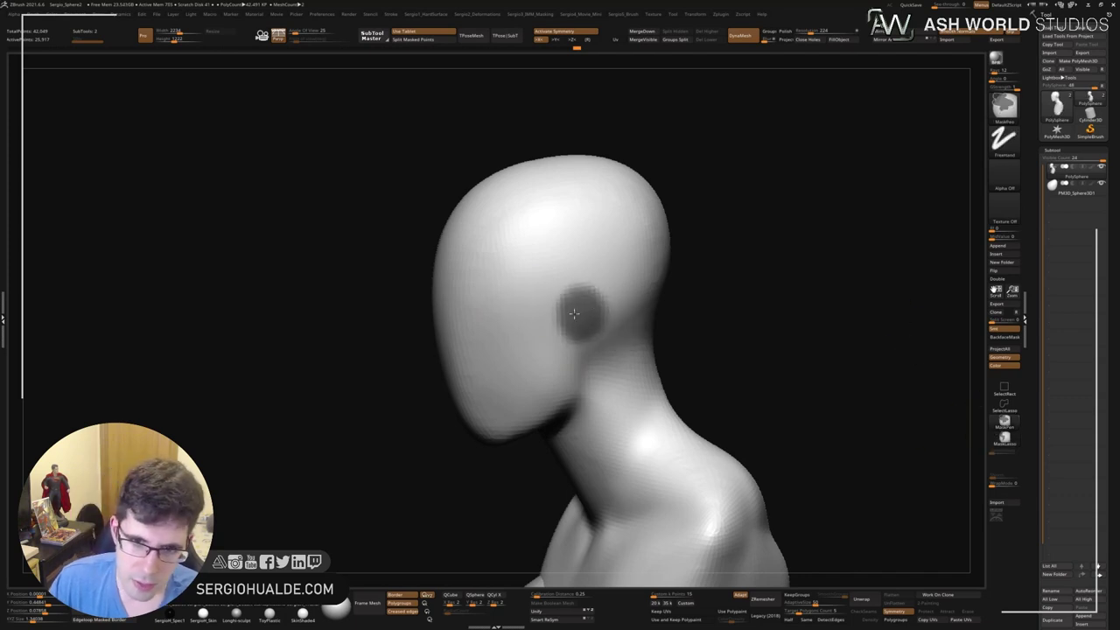
{"action": "left_click_drag", "start_coordinate": [687, 303], "coordinate": [665, 308], "text": "ctrl"}
{"action": "left_click_drag", "start_coordinate": [664, 308], "coordinate": [633, 300]}
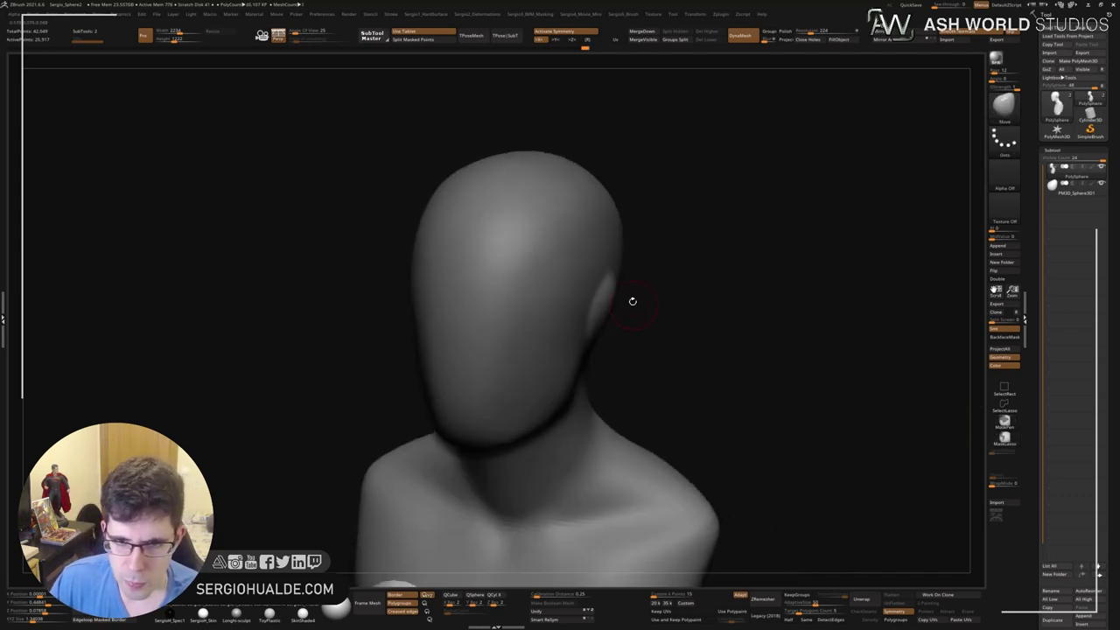
{"action": "right_click_drag", "start_coordinate": [635, 307], "coordinate": [611, 309]}
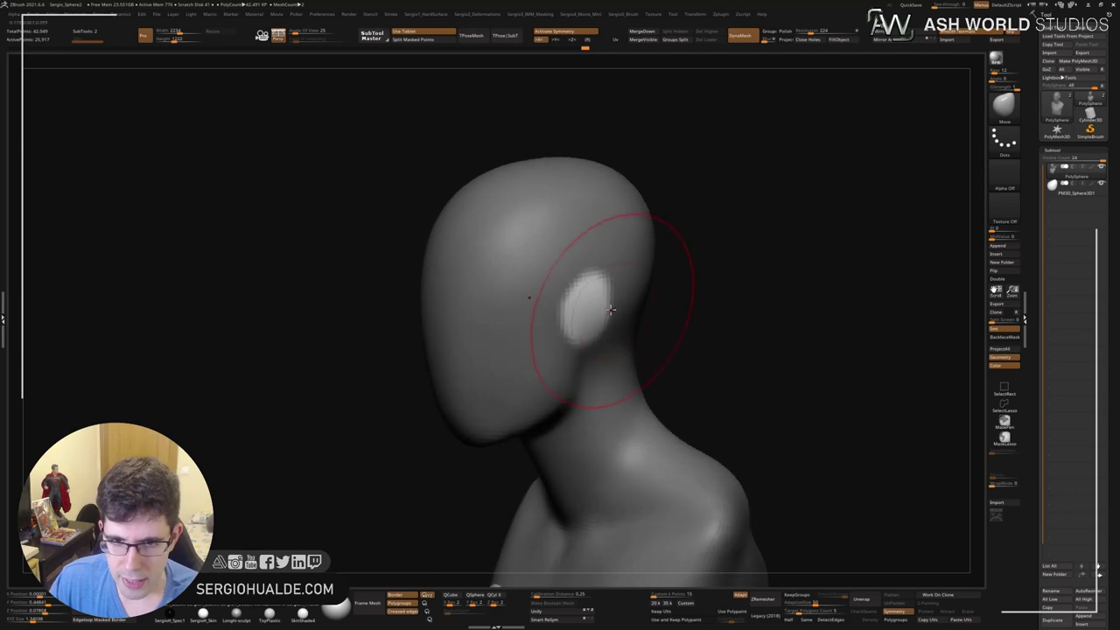
{"action": "key", "text": "ctrl"}
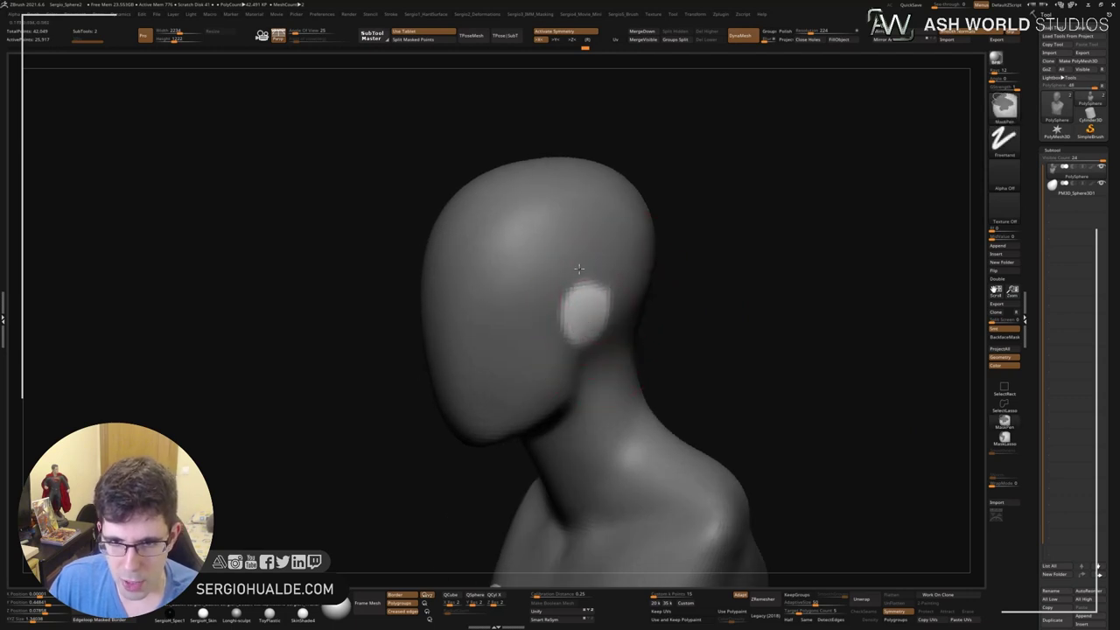
{"action": "mouse_move", "coordinate": [598, 358]}
{"action": "right_mouse_down"}
{"action": "mouse_move", "coordinate": [635, 327]}
{"action": "mouse_move", "coordinate": [575, 327]}
{"action": "mouse_move", "coordinate": [624, 338]}
{"action": "mouse_move", "coordinate": [580, 254]}
{"action": "right_mouse_up"}
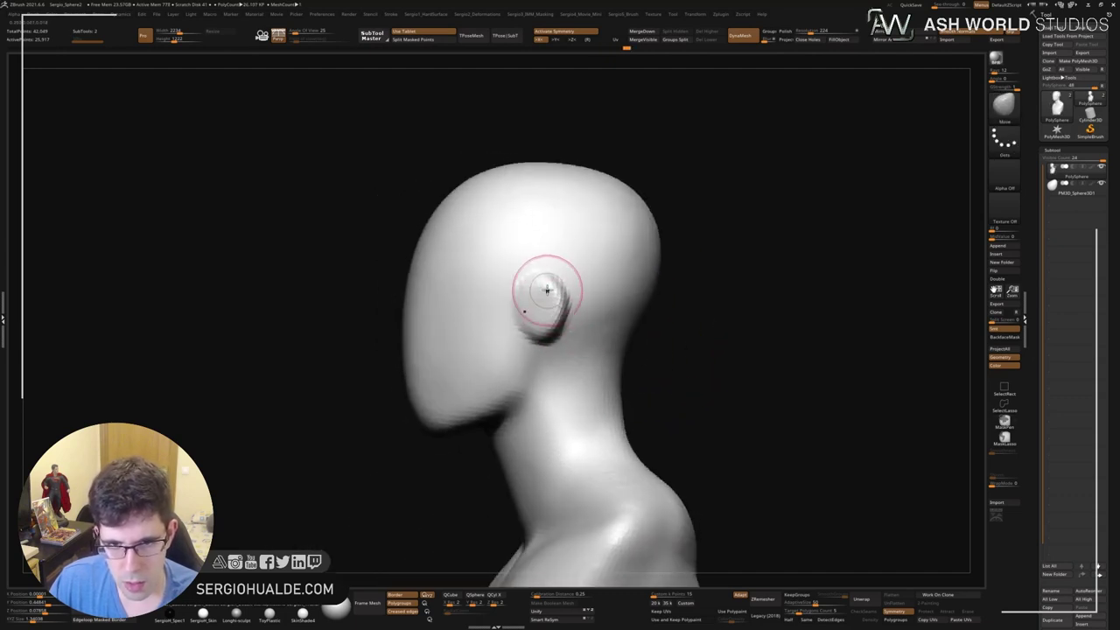
Turn the head to profile and Ctrl+Shift-drag to hide everything below the head.
{"action": "right_click_drag", "start_coordinate": [562, 307], "coordinate": [554, 325]}
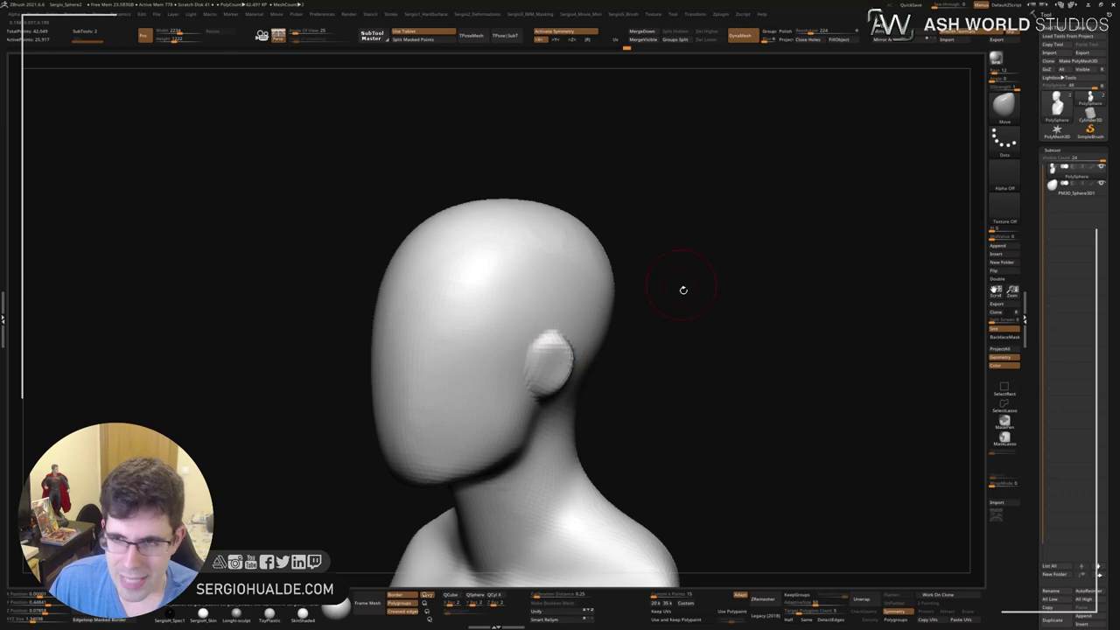
{"action": "right_click_drag", "start_coordinate": [683, 290], "coordinate": [537, 313]}
{"action": "mouse_move", "coordinate": [538, 358]}
{"action": "right_mouse_down"}
{"action": "mouse_move", "coordinate": [701, 346]}
{"action": "mouse_move", "coordinate": [737, 225]}
{"action": "right_mouse_up"}
{"action": "left_click_drag", "start_coordinate": [769, 192], "coordinate": [465, 437], "text": "ctrl+shift"}
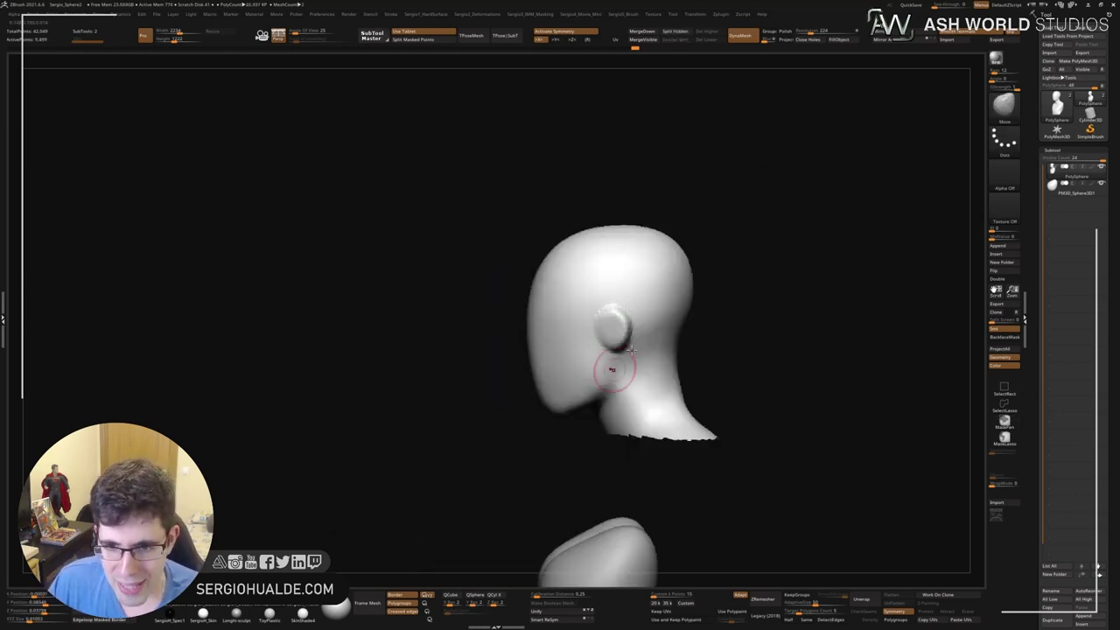
Frame the isolated head and turn on Polyframe to show wireframe and polygroups.
{"action": "key", "text": "f"}
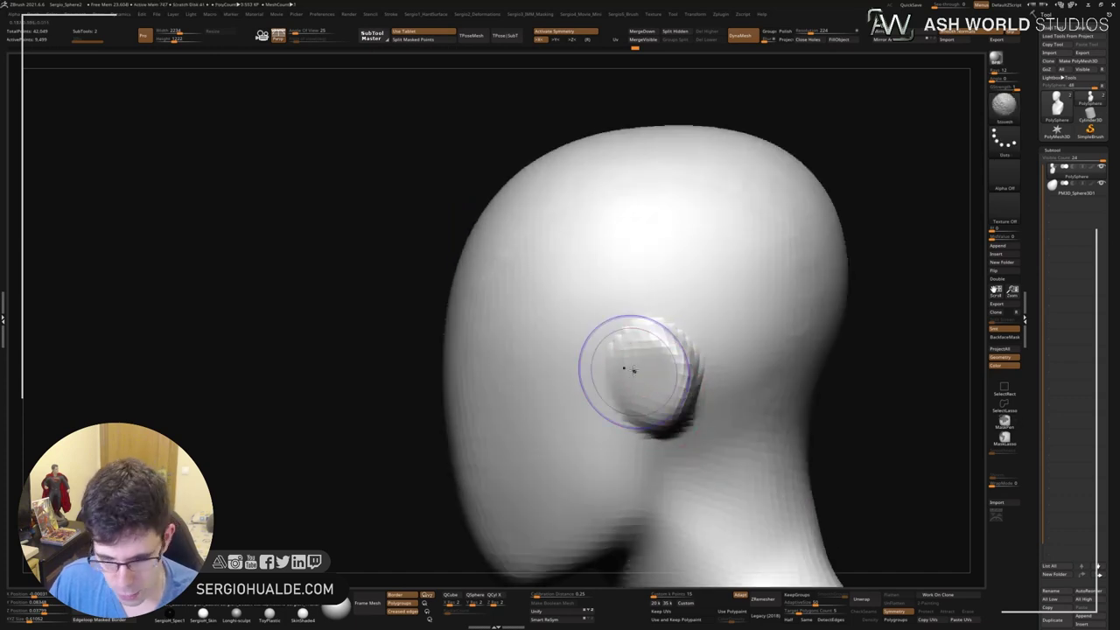
{"action": "key", "text": "shift+f"}
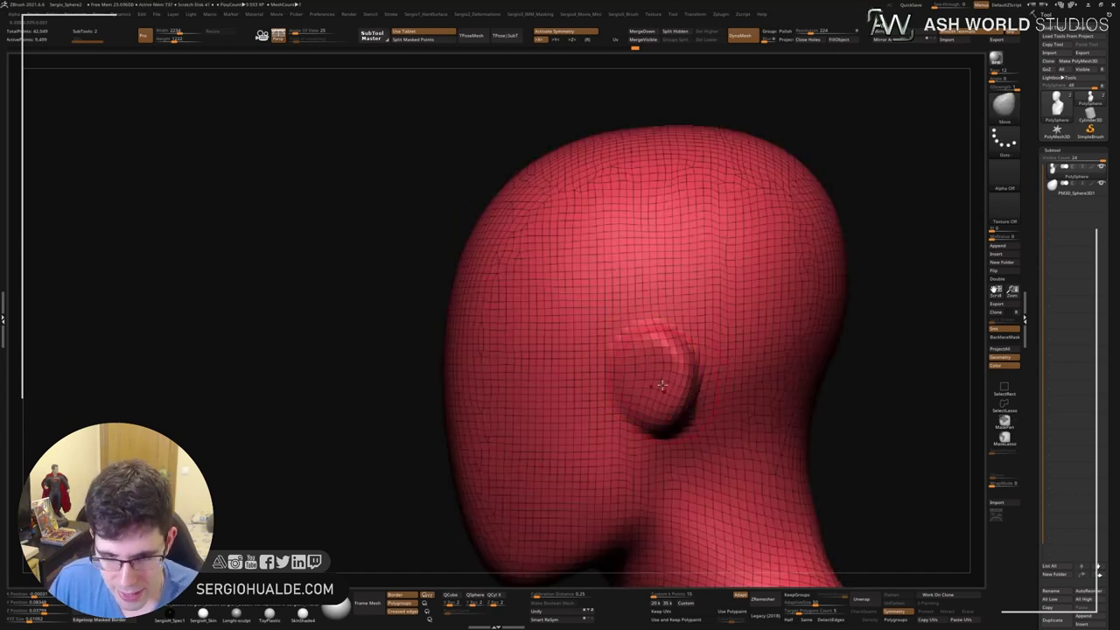
{"action": "right_click_drag", "start_coordinate": [662, 384], "coordinate": [667, 253], "text": "alt"}
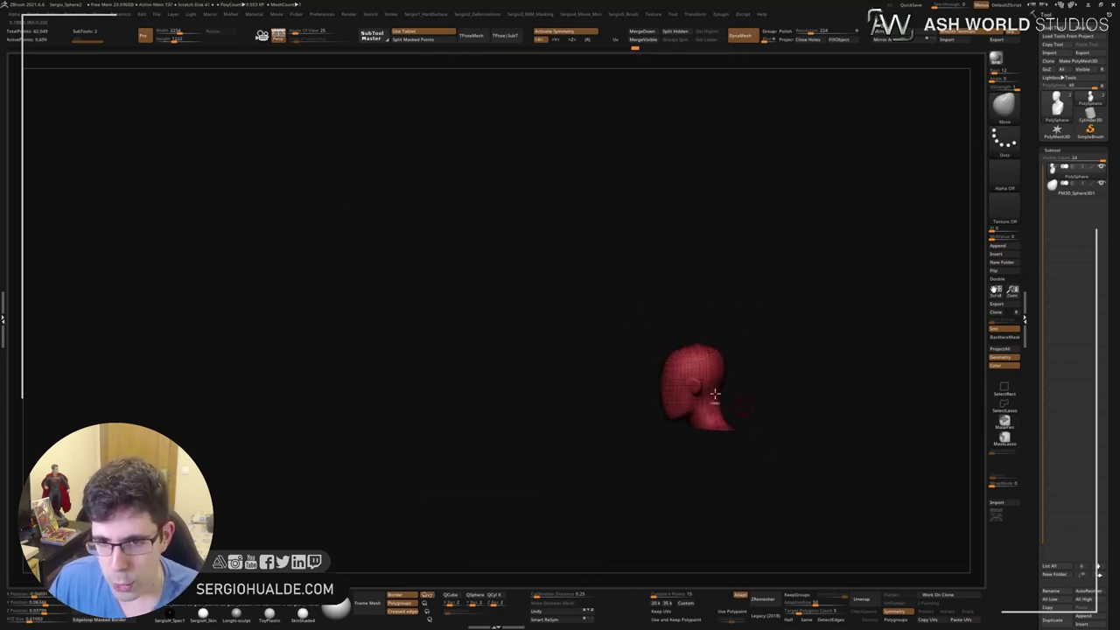
{"action": "right_click_drag", "start_coordinate": [715, 394], "coordinate": [683, 365], "text": "alt"}
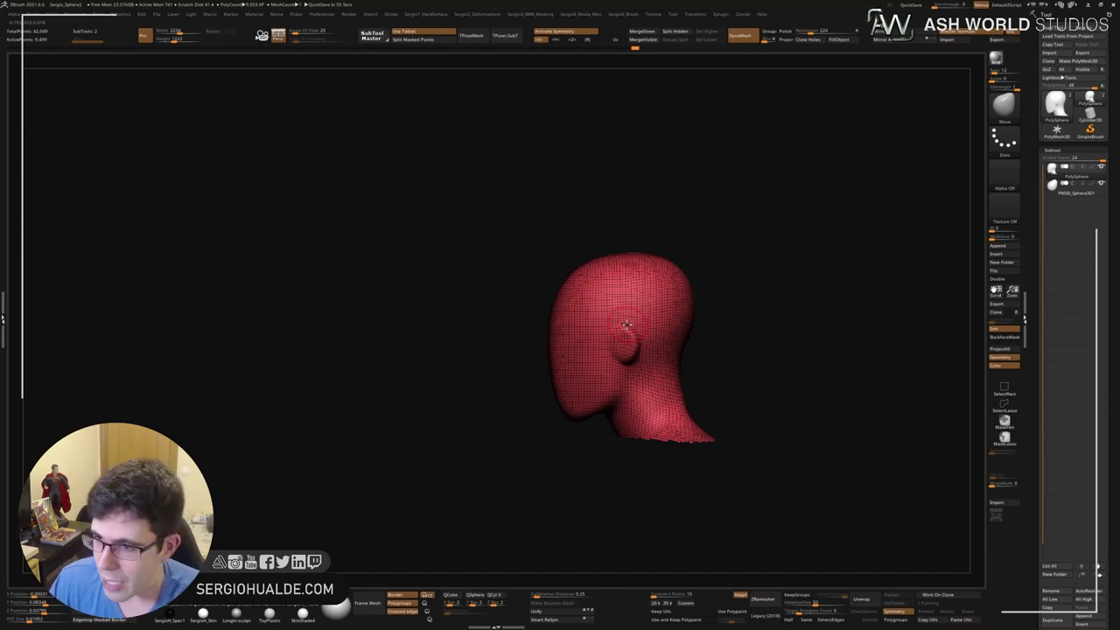
Lasso-hide the lower neck so only the head remains, then turn Polyframe off.
{"action": "key", "text": "ctrl+shift"}
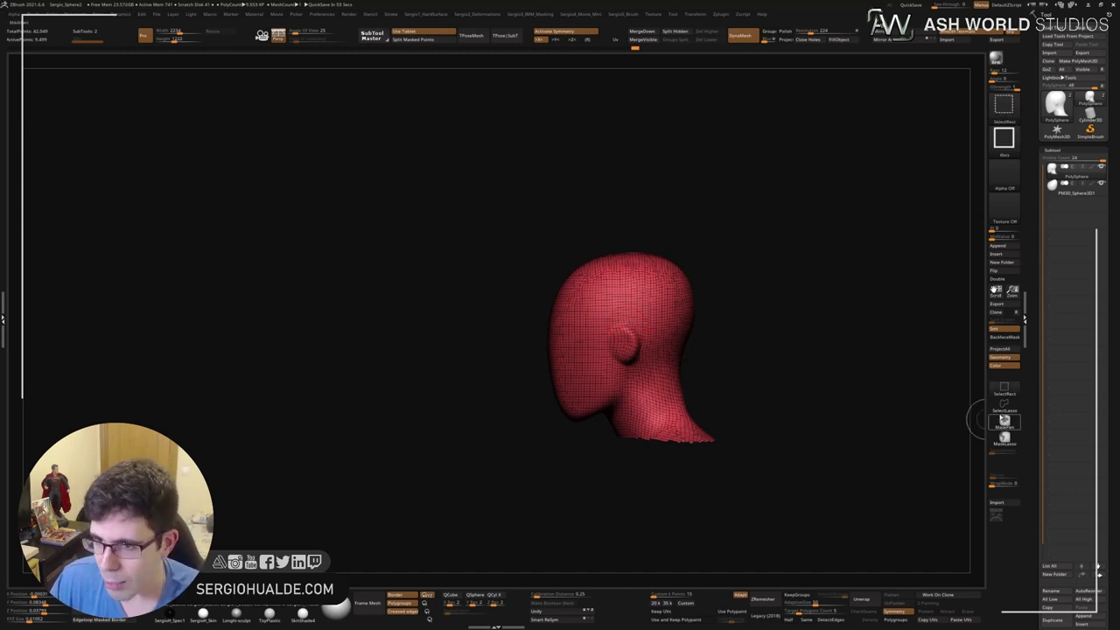
{"action": "key", "text": "space"}
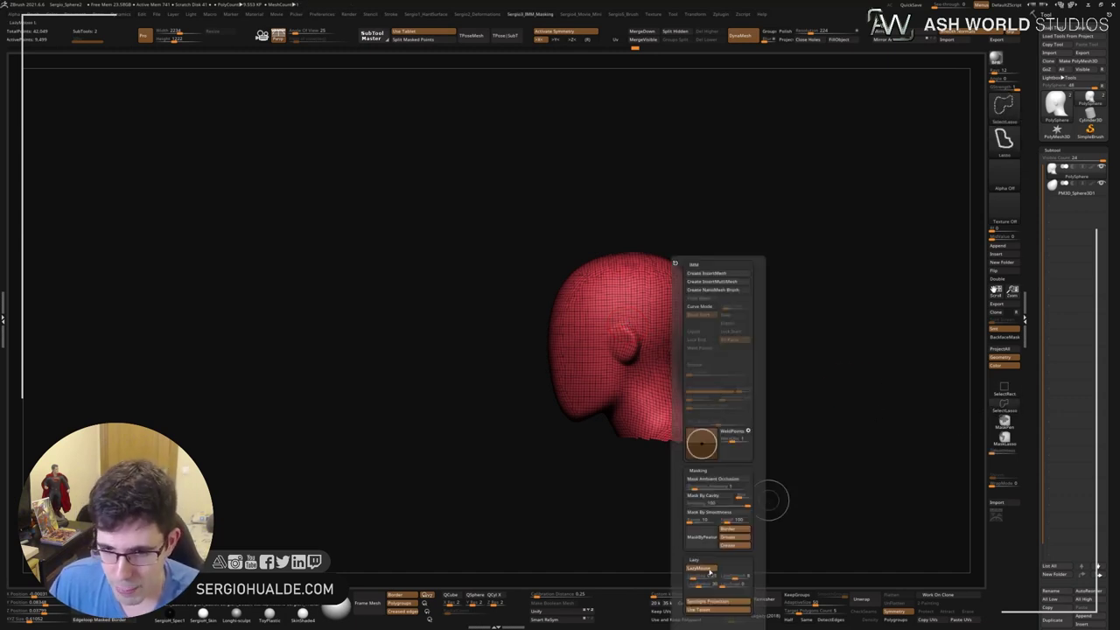
{"action": "left_click_drag", "start_coordinate": [752, 385], "coordinate": [866, 315], "text": "ctrl+shift"}
{"action": "key", "text": "f"}
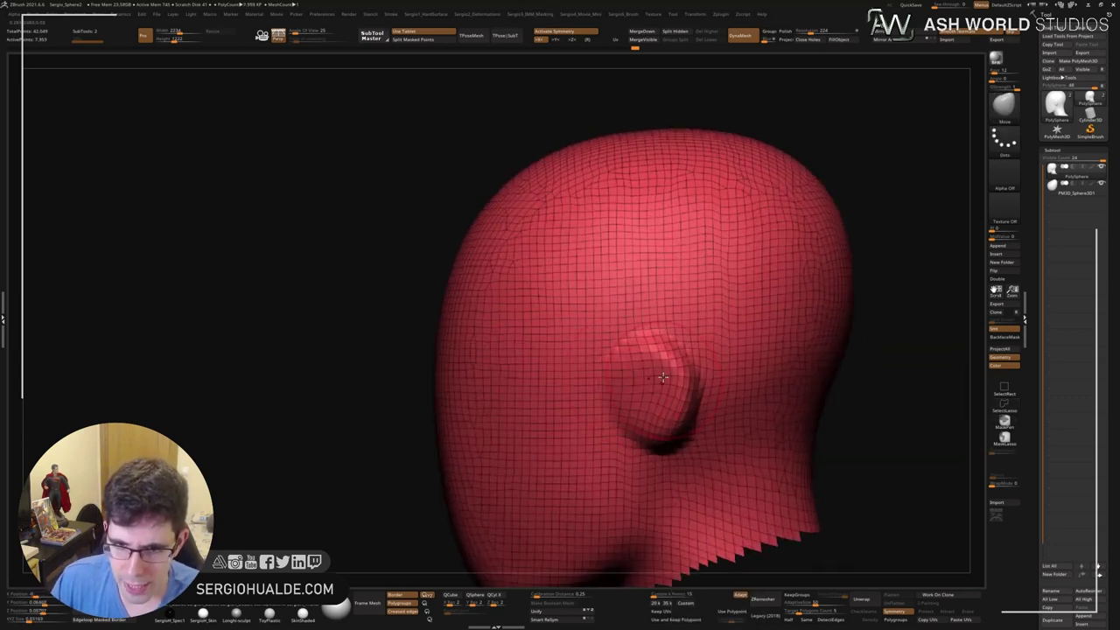
{"action": "key", "text": "ctrl+z"}
{"action": "key", "text": "ctrl+shift+z"}
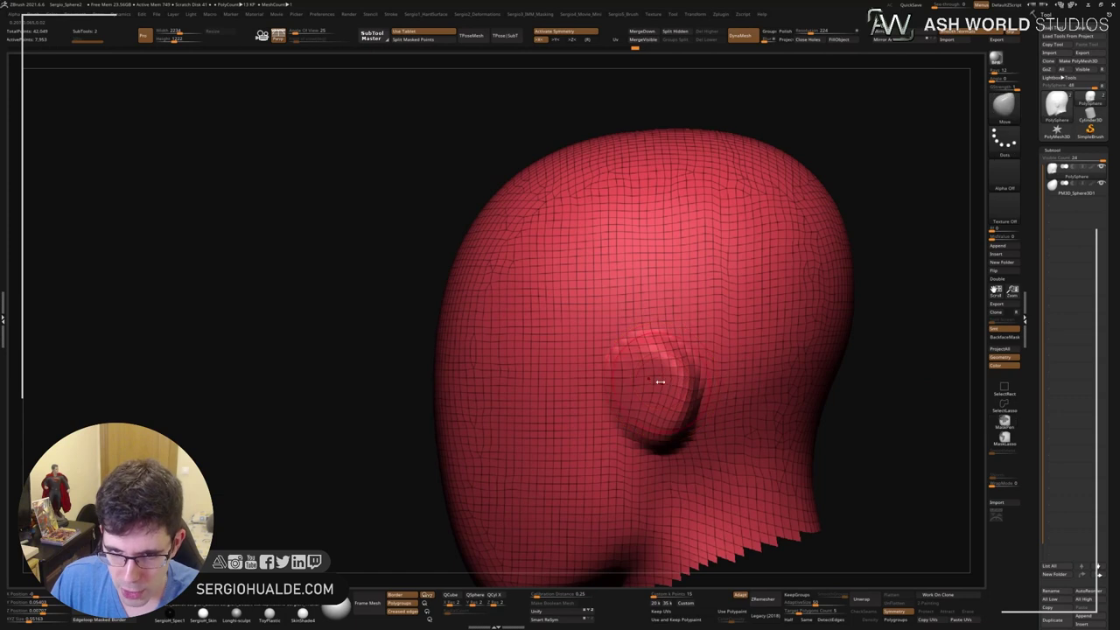
{"action": "key", "text": "shift+f"}
Soften the ear bump and shape its rim and inner hollow, viewing from several angles.
{"action": "right_click_drag", "start_coordinate": [660, 382], "coordinate": [676, 383]}
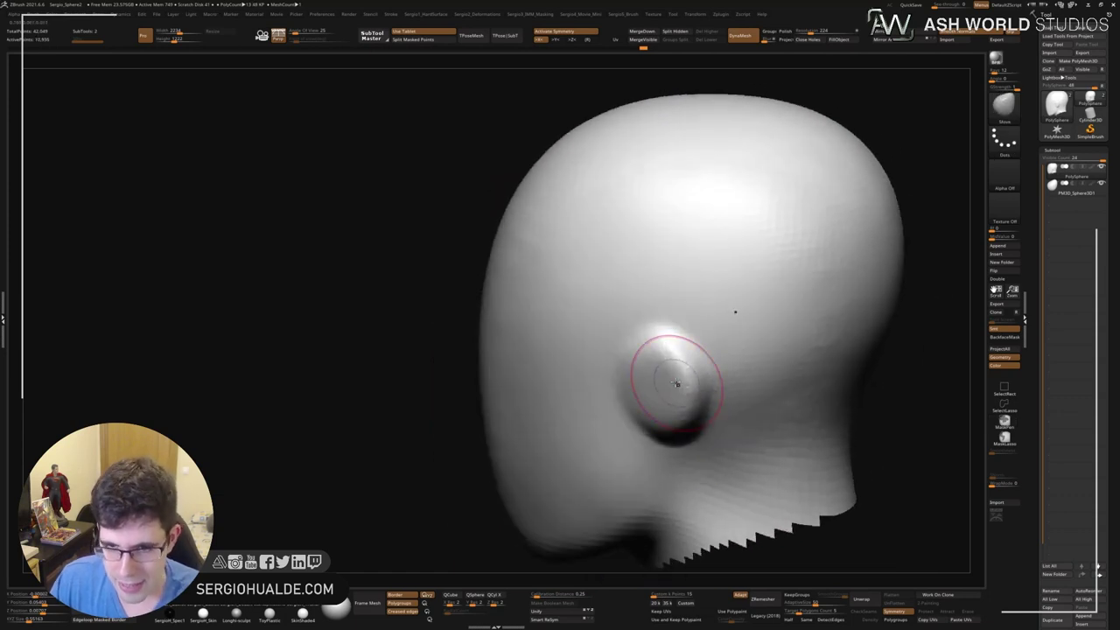
{"action": "left_click_drag", "start_coordinate": [676, 383], "coordinate": [674, 383], "text": "shift"}
{"action": "right_click_drag", "start_coordinate": [673, 383], "coordinate": [669, 382]}
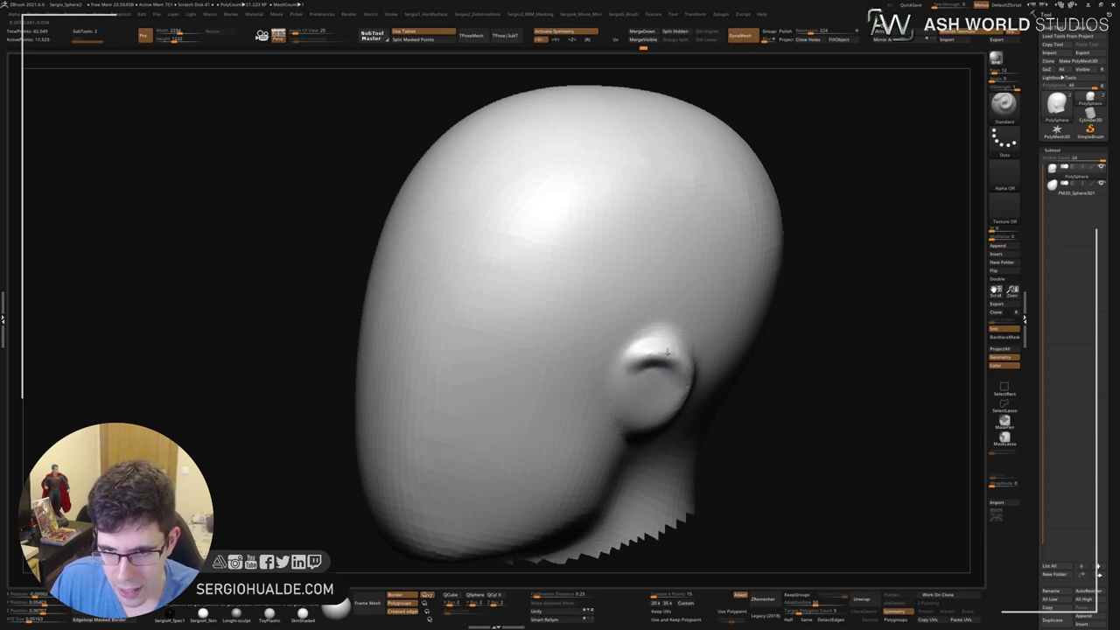
{"action": "mouse_move", "coordinate": [681, 399]}
{"action": "right_mouse_down"}
{"action": "mouse_move", "coordinate": [635, 341]}
{"action": "mouse_move", "coordinate": [636, 356]}
{"action": "right_mouse_up"}
{"action": "left_click_drag", "start_coordinate": [637, 355], "coordinate": [618, 339]}
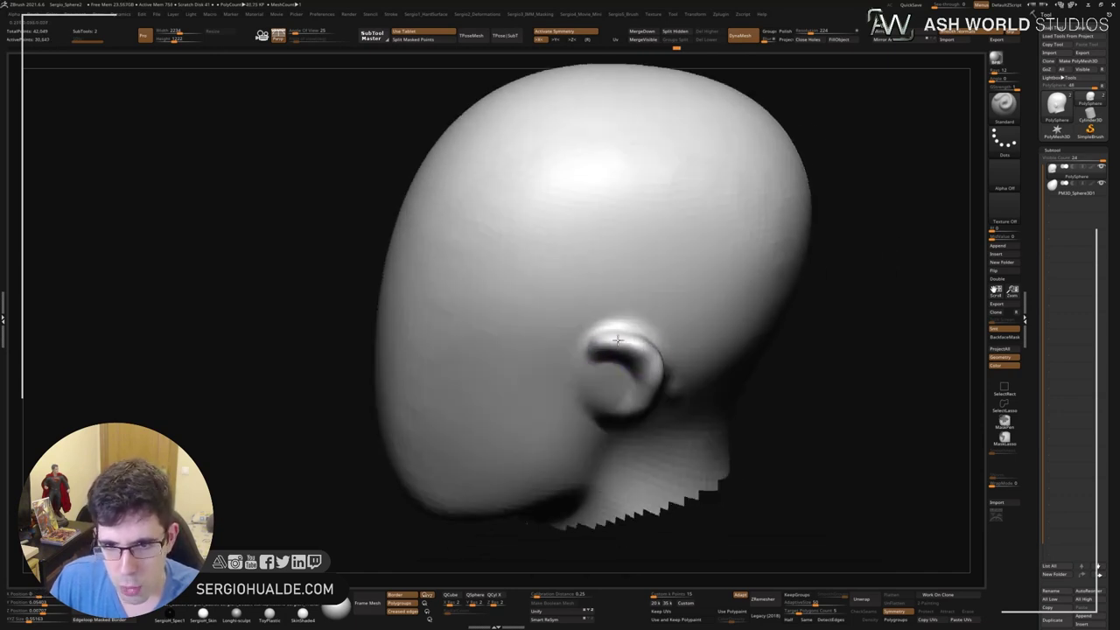
{"action": "right_click_drag", "start_coordinate": [641, 400], "coordinate": [662, 356]}
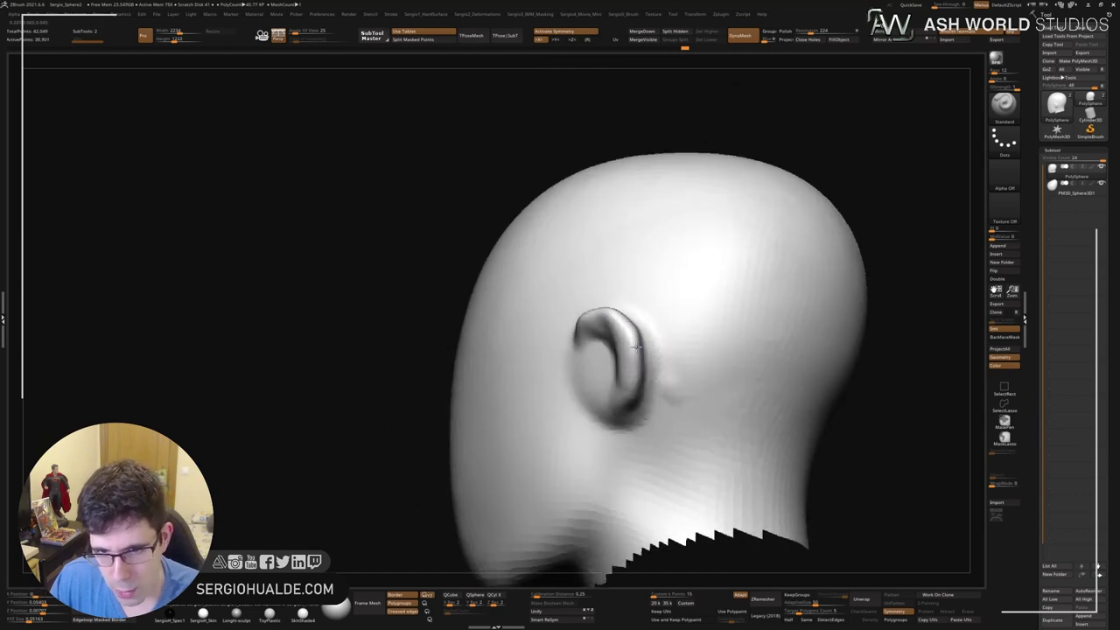
{"action": "right_click_drag", "start_coordinate": [603, 316], "coordinate": [645, 354]}
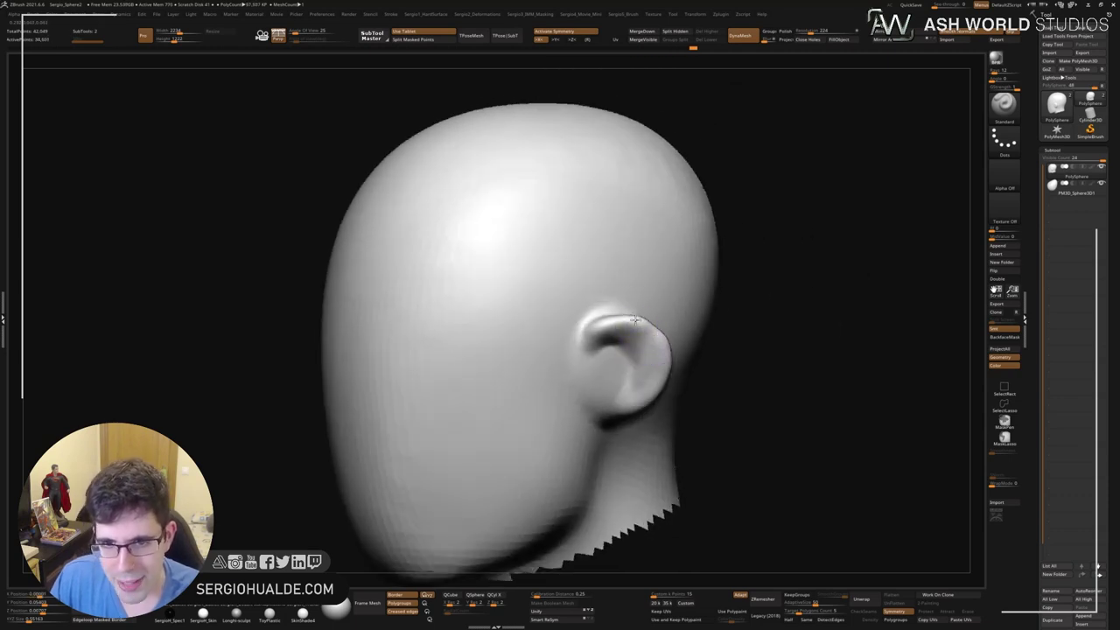
{"action": "mouse_move", "coordinate": [646, 343]}
{"action": "left_mouse_down"}
{"action": "mouse_move", "coordinate": [612, 325]}
{"action": "mouse_move", "coordinate": [588, 367]}
{"action": "mouse_move", "coordinate": [594, 383]}
{"action": "mouse_move", "coordinate": [597, 334]}
{"action": "left_mouse_up"}
{"action": "mouse_move", "coordinate": [598, 333]}
{"action": "right_mouse_down"}
{"action": "mouse_move", "coordinate": [635, 356]}
{"action": "mouse_move", "coordinate": [672, 348]}
{"action": "mouse_move", "coordinate": [666, 374]}
{"action": "right_mouse_up"}
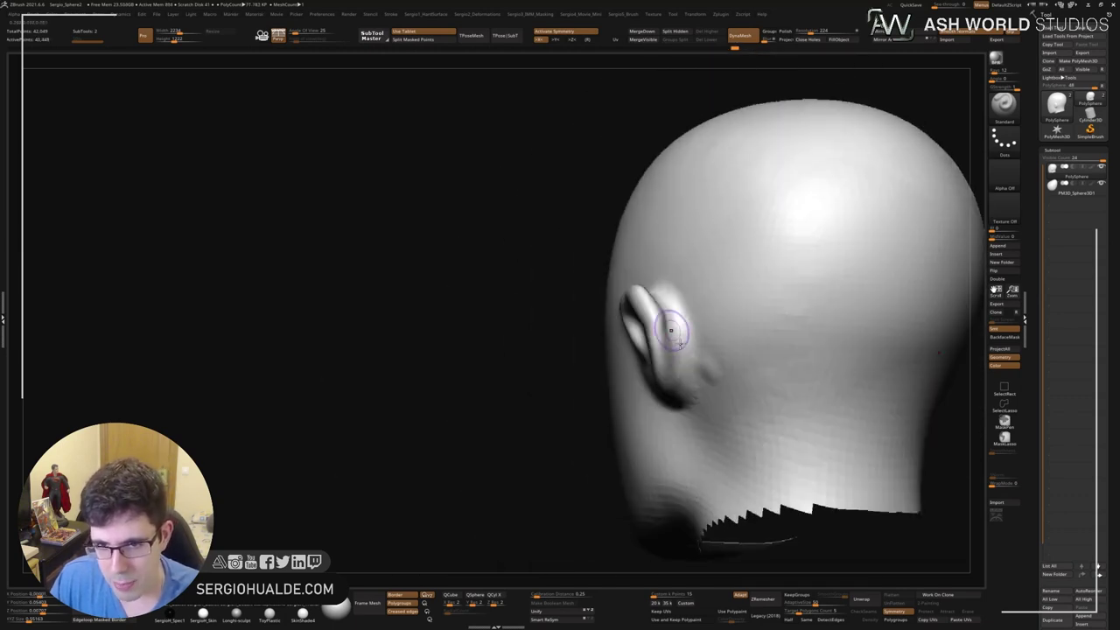
{"action": "mouse_move", "coordinate": [674, 426]}
{"action": "right_mouse_down"}
{"action": "mouse_move", "coordinate": [698, 368]}
{"action": "mouse_move", "coordinate": [681, 395]}
{"action": "right_mouse_up"}
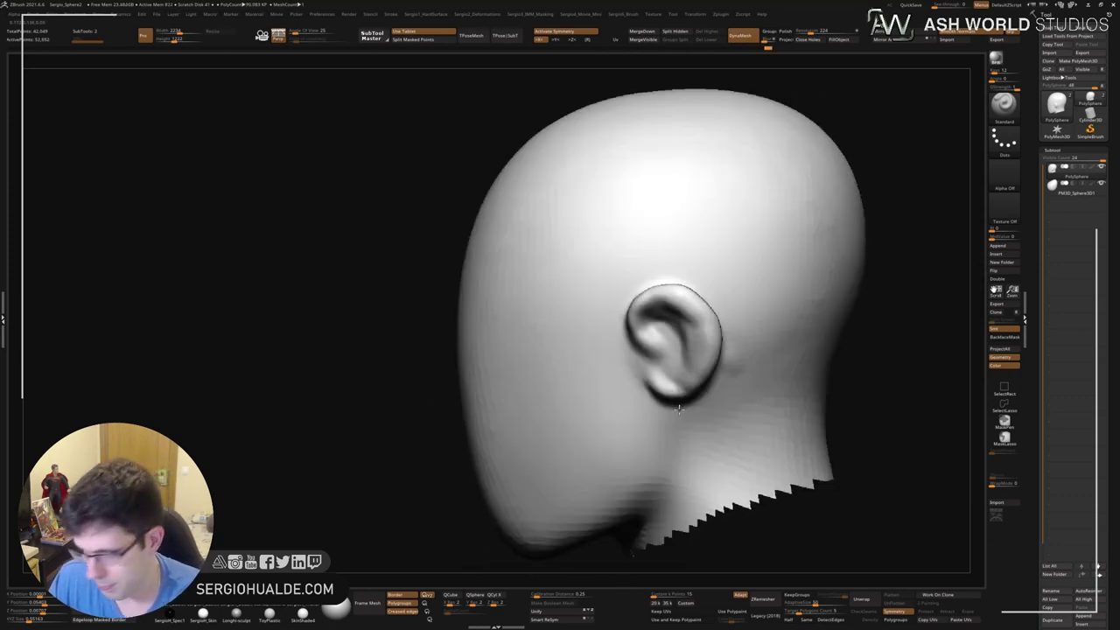
Bulge the ear outward from the head with the Move brush and adjust brush size.
{"action": "key", "text": "b"}
{"action": "key", "text": "m"}
{"action": "key", "text": "v"}
{"action": "left_click_drag", "start_coordinate": [656, 325], "coordinate": [682, 316]}
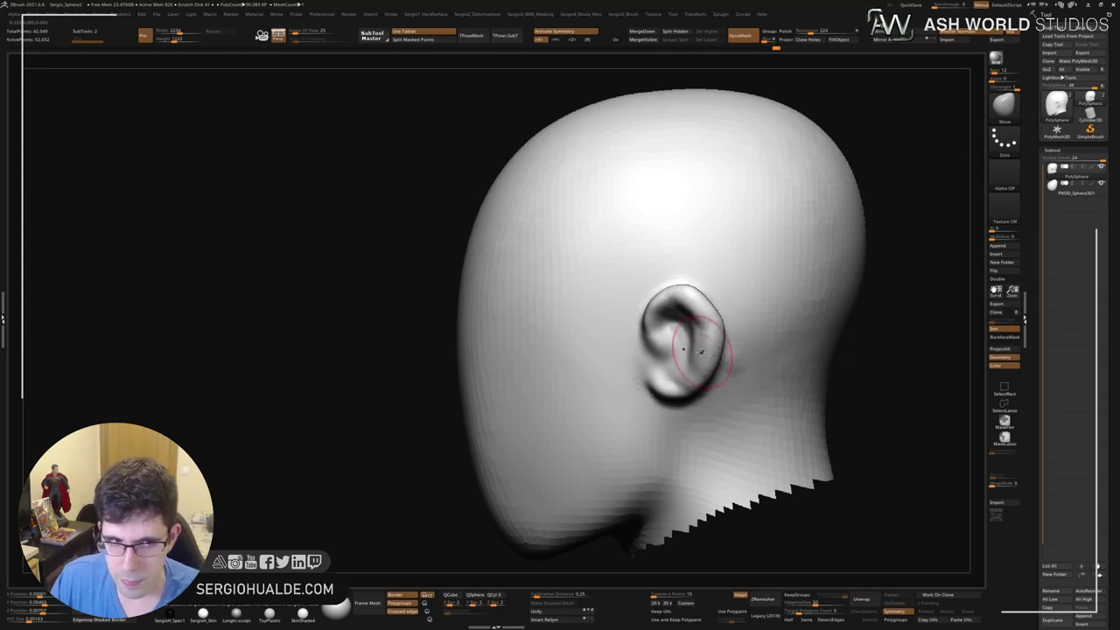
{"action": "right_click_drag", "start_coordinate": [687, 376], "coordinate": [704, 383]}
{"action": "key", "text": "s"}
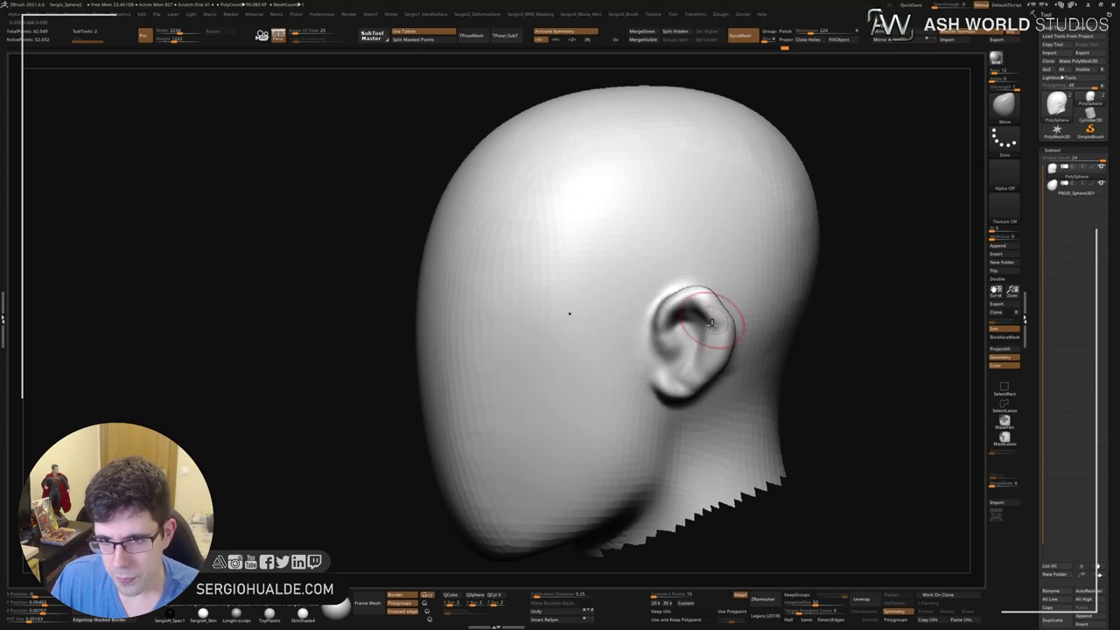
{"action": "right_click_drag", "start_coordinate": [685, 309], "coordinate": [683, 330]}
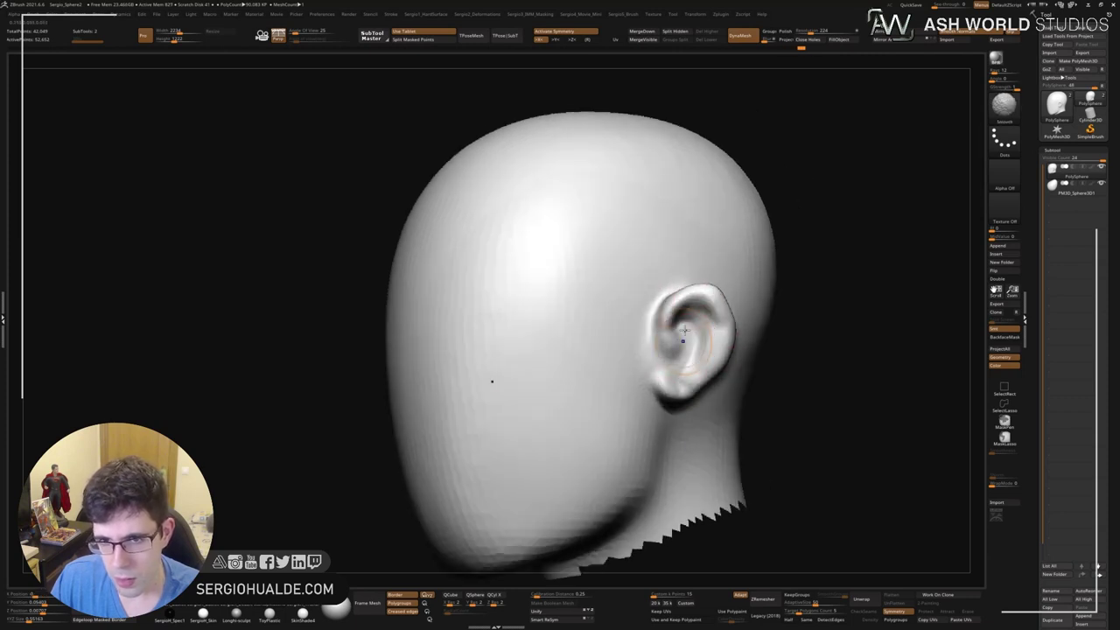
{"action": "mouse_move", "coordinate": [705, 380]}
{"action": "right_mouse_down"}
{"action": "mouse_move", "coordinate": [645, 312]}
{"action": "mouse_move", "coordinate": [677, 330]}
{"action": "right_mouse_up"}
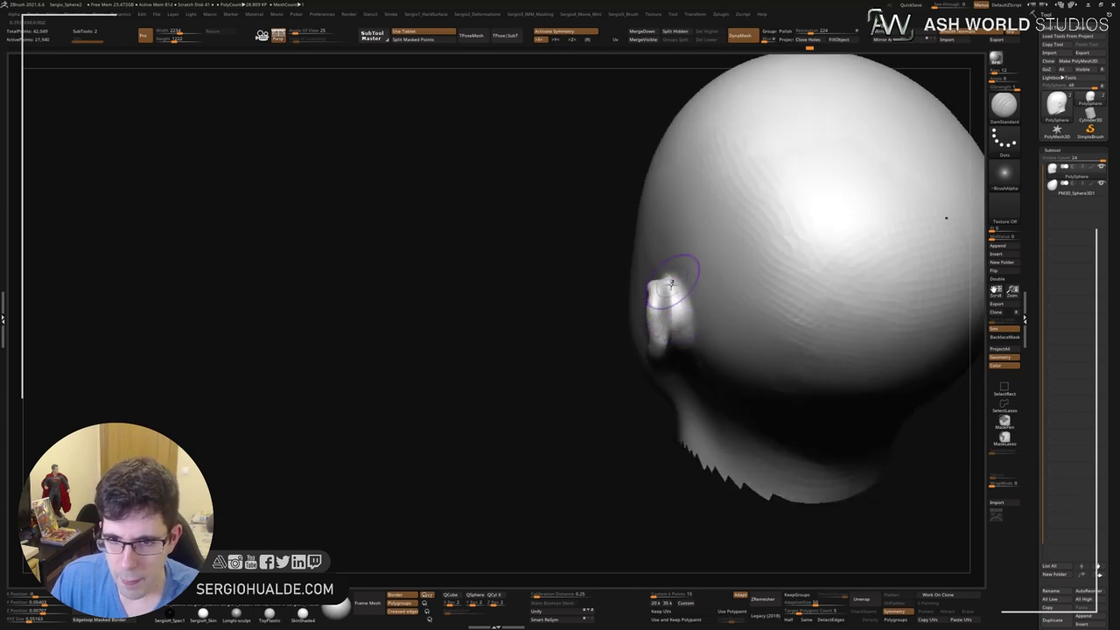
{"action": "mouse_move", "coordinate": [671, 282]}
{"action": "right_mouse_down"}
{"action": "mouse_move", "coordinate": [670, 352]}
{"action": "mouse_move", "coordinate": [653, 364]}
{"action": "mouse_move", "coordinate": [674, 370]}
{"action": "mouse_move", "coordinate": [670, 380]}
{"action": "mouse_move", "coordinate": [652, 372]}
{"action": "right_mouse_up"}
Inflate the earlobe with the Inflat brush so it bulges.
{"action": "key", "text": "b"}
{"action": "key", "text": "m"}
{"action": "key", "text": "v"}
{"action": "key", "text": "b"}
{"action": "key", "text": "i"}
{"action": "key", "text": "n"}
{"action": "left_click_drag", "start_coordinate": [643, 359], "coordinate": [664, 363]}
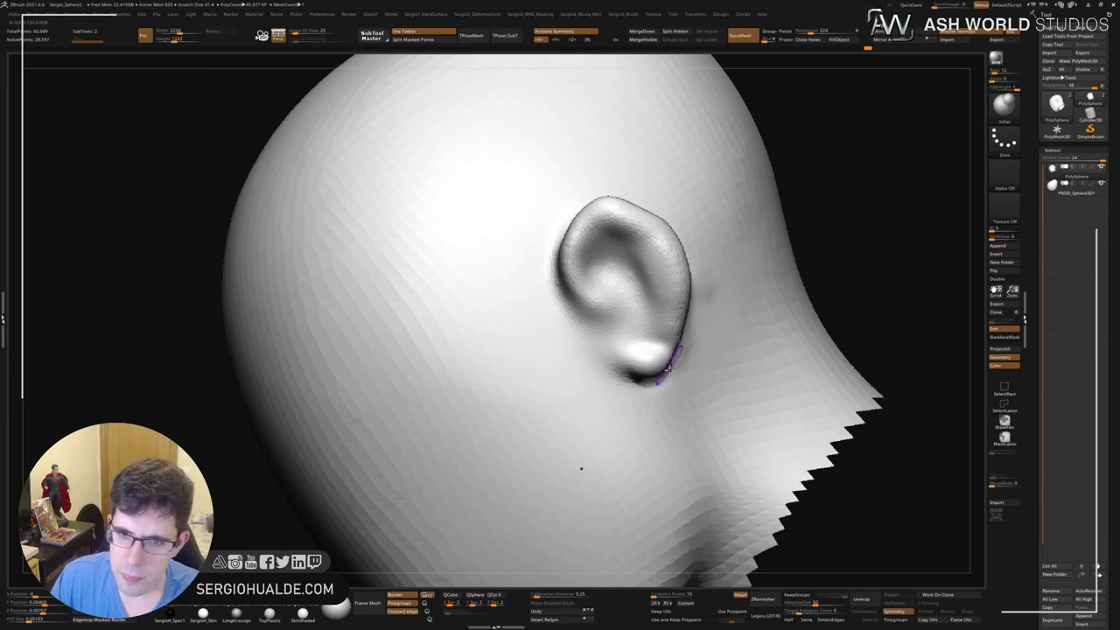
{"action": "mouse_move", "coordinate": [666, 369]}
{"action": "right_mouse_down"}
{"action": "mouse_move", "coordinate": [654, 385]}
{"action": "mouse_move", "coordinate": [625, 350]}
{"action": "mouse_move", "coordinate": [719, 362]}
{"action": "mouse_move", "coordinate": [643, 385]}
{"action": "mouse_move", "coordinate": [643, 410]}
{"action": "mouse_move", "coordinate": [612, 400]}
{"action": "right_mouse_up"}
Carve a groove along the ear's rim with the Standard brush.
{"action": "key", "text": "b"}
{"action": "key", "text": "s"}
{"action": "key", "text": "t"}
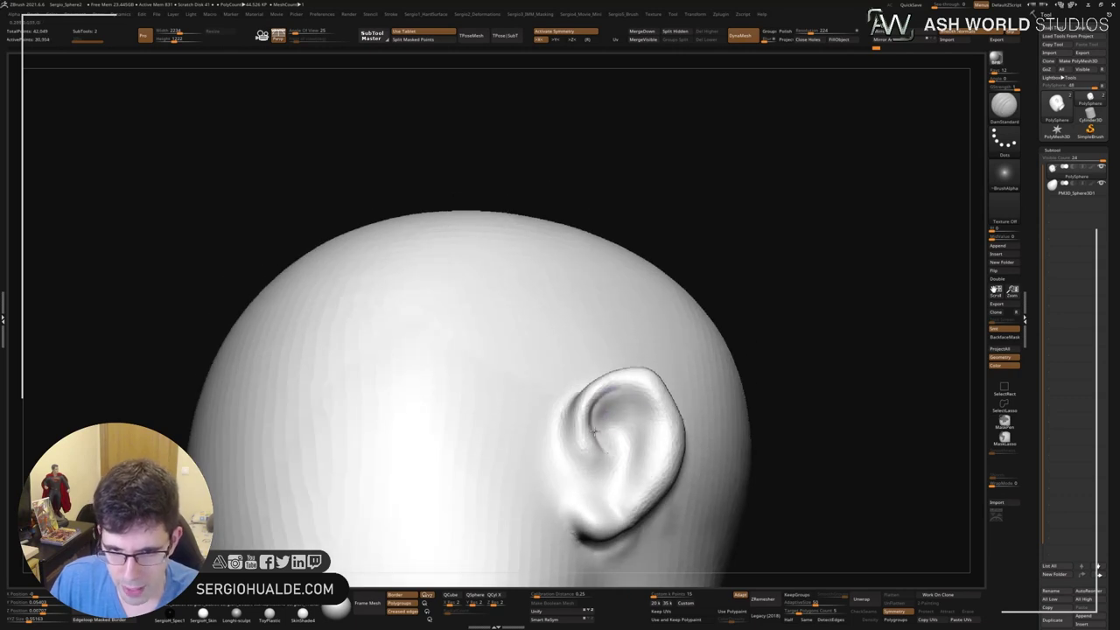
{"action": "mouse_move", "coordinate": [631, 378]}
{"action": "left_mouse_down"}
{"action": "mouse_move", "coordinate": [648, 482]}
{"action": "mouse_move", "coordinate": [648, 442]}
{"action": "left_mouse_up"}
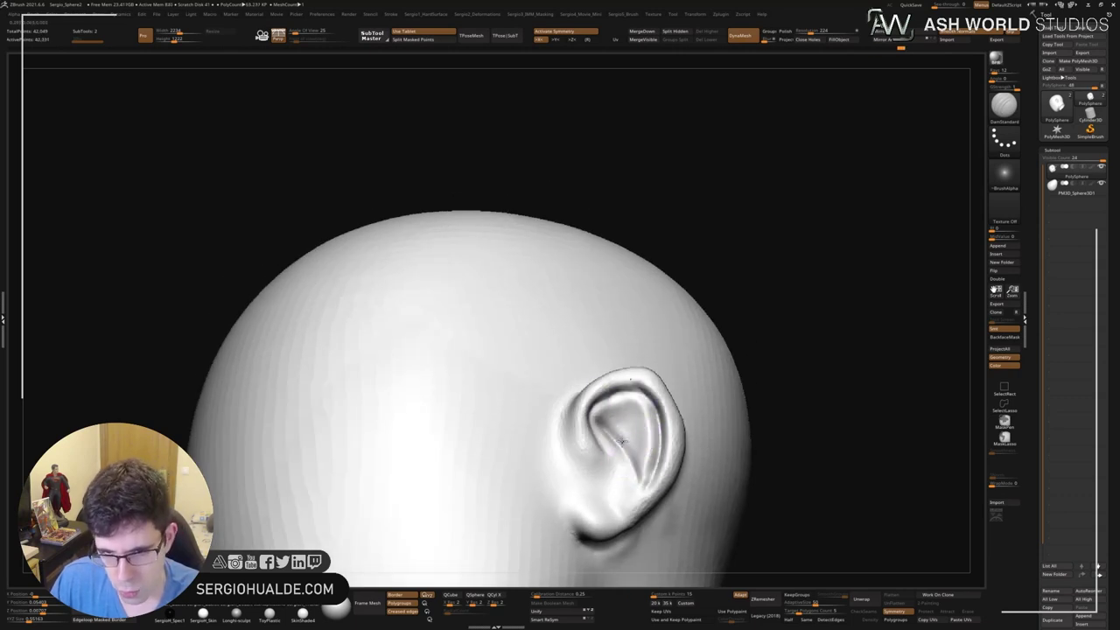
{"action": "right_click_drag", "start_coordinate": [607, 490], "coordinate": [608, 447]}
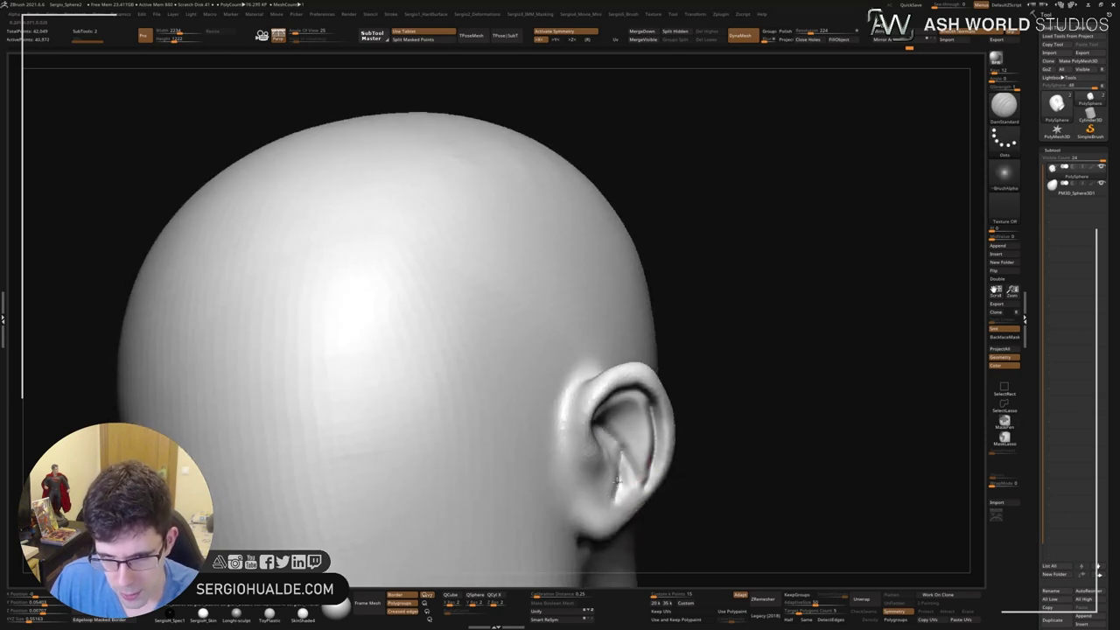
Reshape the inner ear region and build up its folds with the Standard brush.
{"action": "key", "text": "b"}
{"action": "key", "text": "s"}
{"action": "key", "text": "t"}
{"action": "left_click_drag", "start_coordinate": [592, 439], "coordinate": [626, 501]}
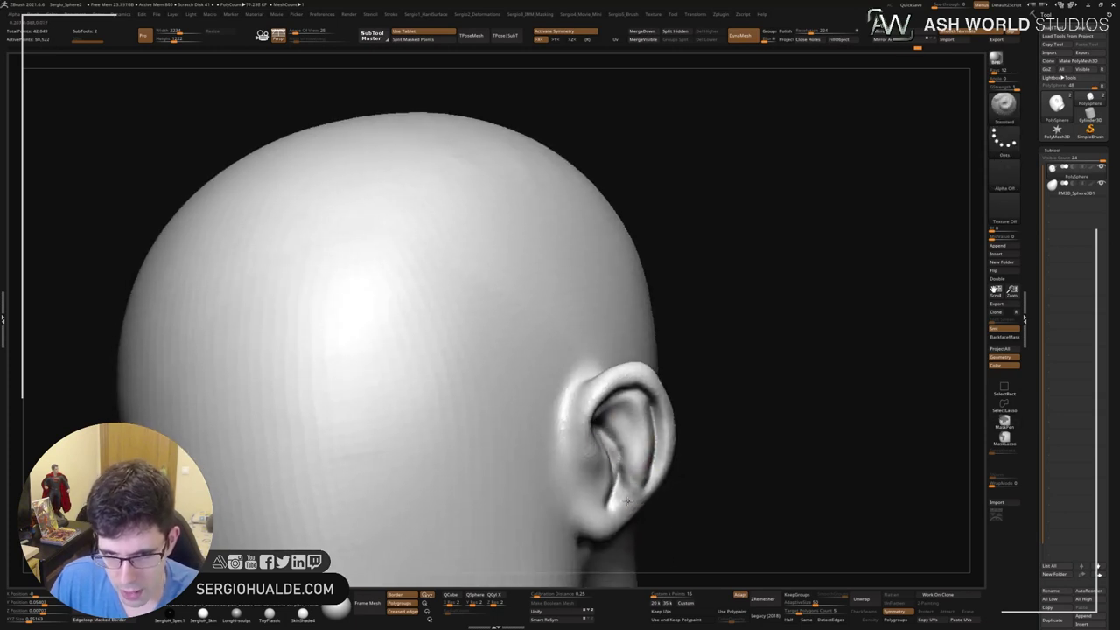
{"action": "left_click_drag", "start_coordinate": [606, 408], "coordinate": [633, 418]}
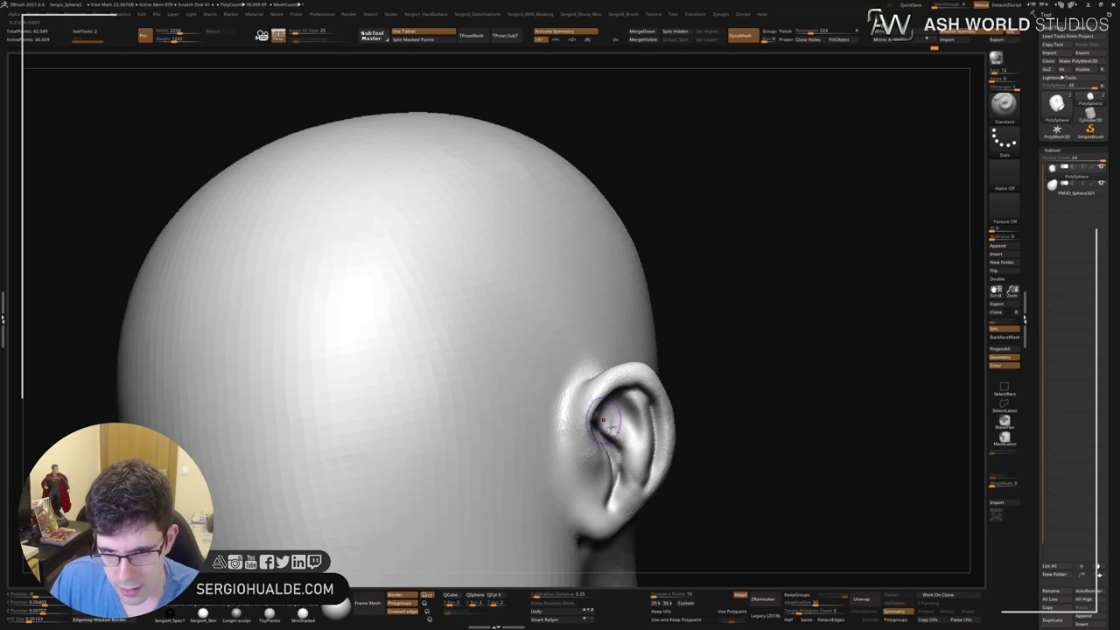
{"action": "right_click_drag", "start_coordinate": [604, 423], "coordinate": [636, 437]}
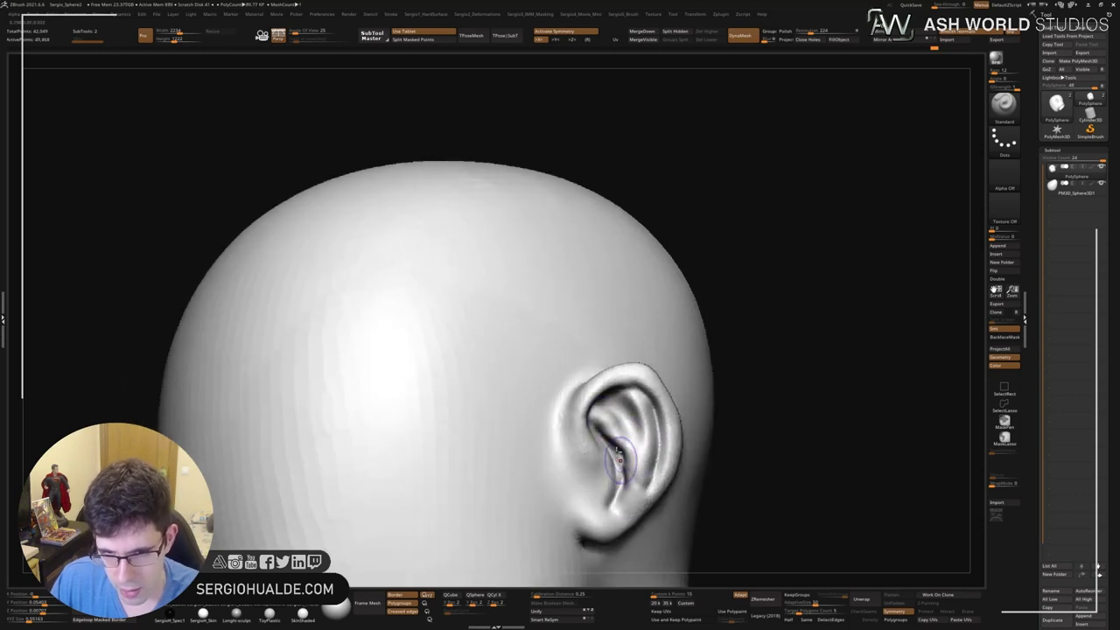
{"action": "mouse_move", "coordinate": [617, 427]}
{"action": "right_mouse_down"}
{"action": "mouse_move", "coordinate": [580, 467]}
{"action": "mouse_move", "coordinate": [607, 463]}
{"action": "right_mouse_up"}
Reshape and smooth the earlobe and antitragus with the Standard brush.
{"action": "key", "text": "b"}
{"action": "key", "text": "d"}
{"action": "key", "text": "s"}
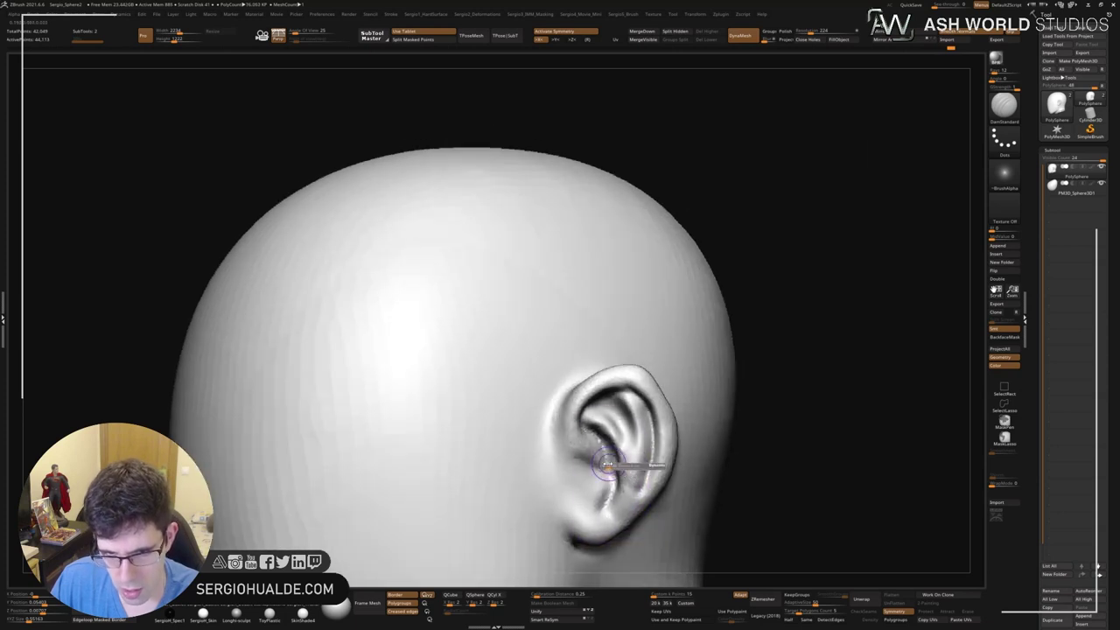
{"action": "key", "text": "b"}
{"action": "key", "text": "s"}
{"action": "key", "text": "t"}
{"action": "mouse_move", "coordinate": [606, 510]}
{"action": "left_mouse_down"}
{"action": "mouse_move", "coordinate": [580, 475]}
{"action": "mouse_move", "coordinate": [603, 479]}
{"action": "left_mouse_up"}
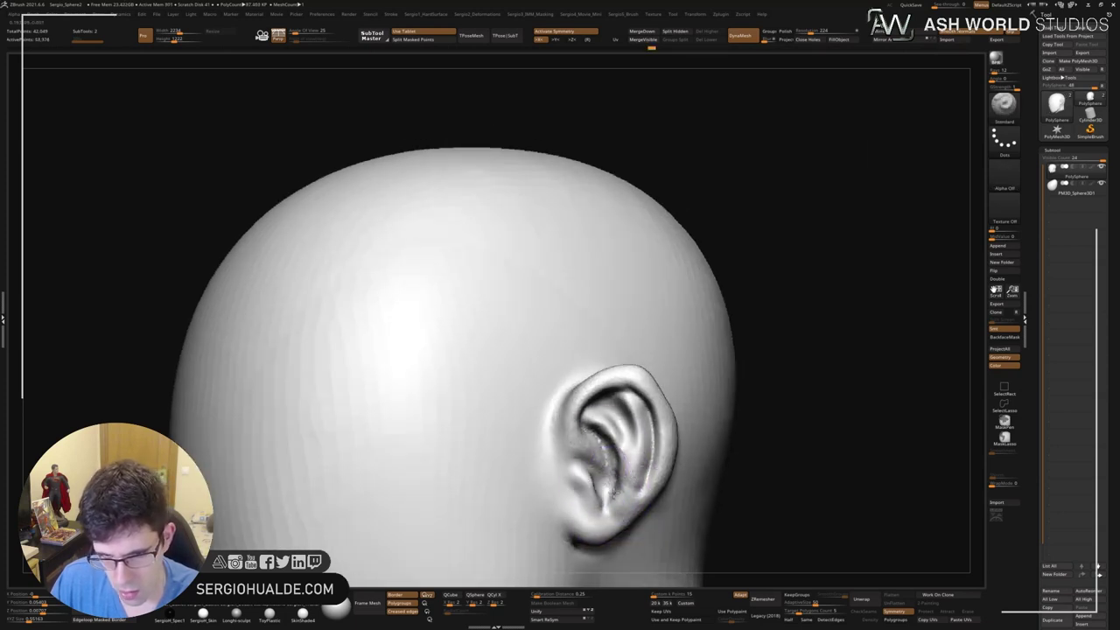
{"action": "right_click_drag", "start_coordinate": [602, 506], "coordinate": [604, 503]}
{"action": "key", "text": "b"}
{"action": "key", "text": "m"}
{"action": "key", "text": "v"}
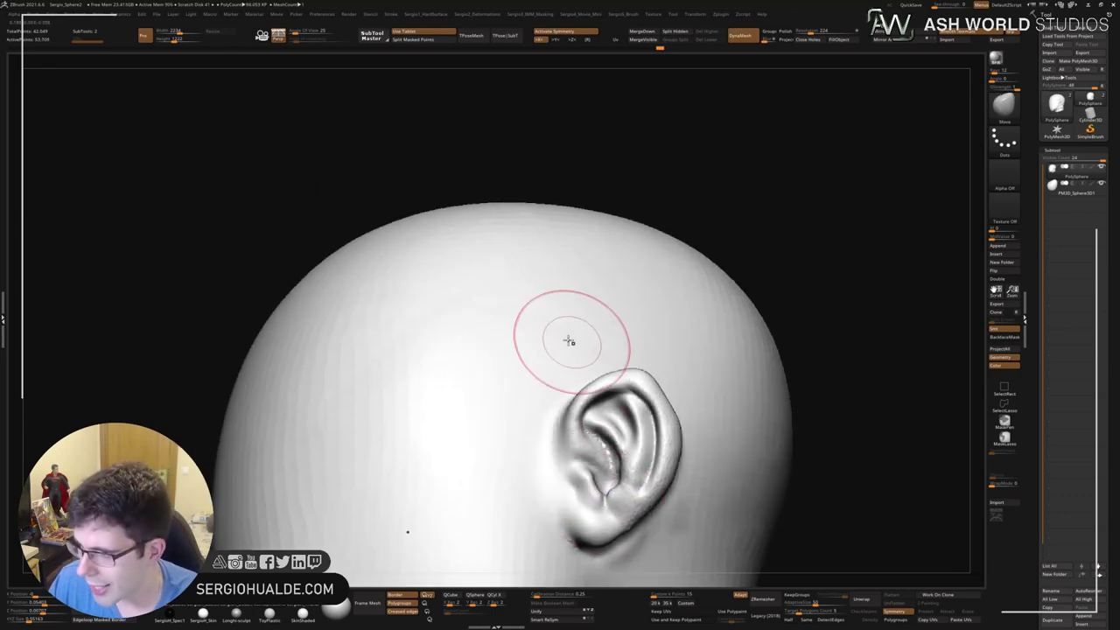
Undo the last stroke, enlarge the Move brush, and orbit in close to view the ear side-on.
{"action": "key", "text": "ctrl+z"}
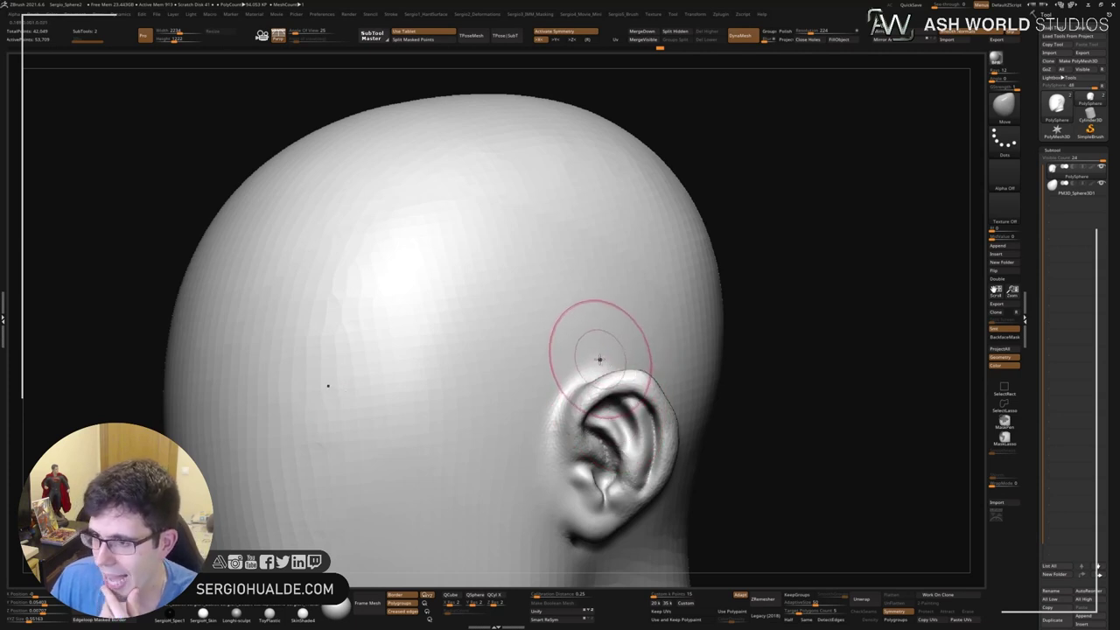
{"action": "mouse_move", "coordinate": [591, 374]}
{"action": "right_mouse_down"}
{"action": "mouse_move", "coordinate": [600, 417]}
{"action": "mouse_move", "coordinate": [657, 380]}
{"action": "right_mouse_up"}
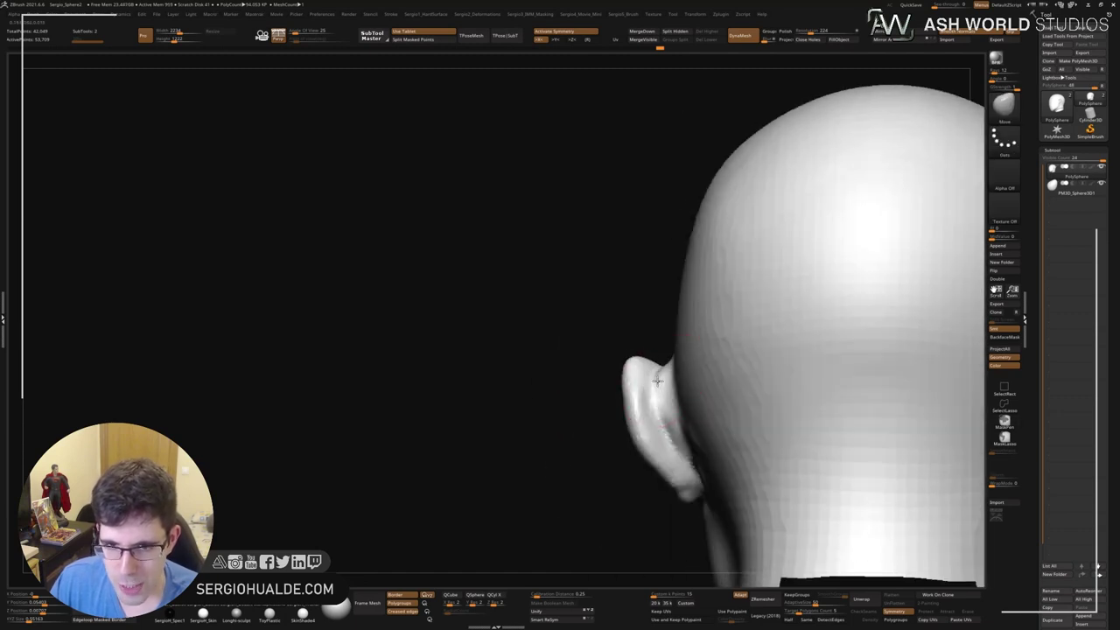
{"action": "key", "text": "bracketright"}
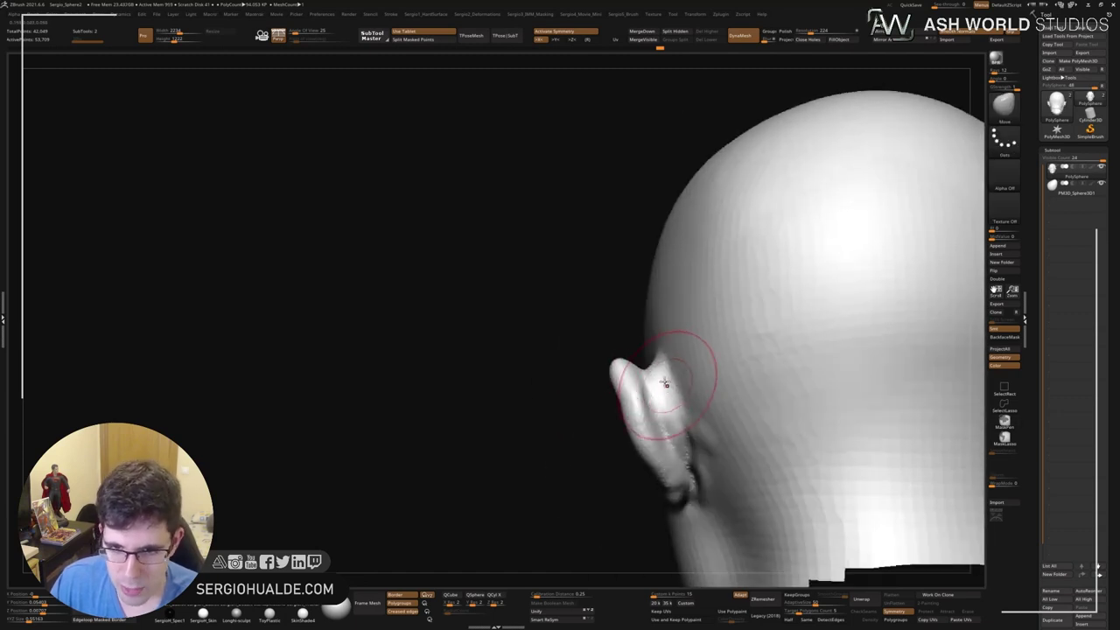
{"action": "right_click_drag", "start_coordinate": [663, 380], "coordinate": [651, 415], "text": "alt"}
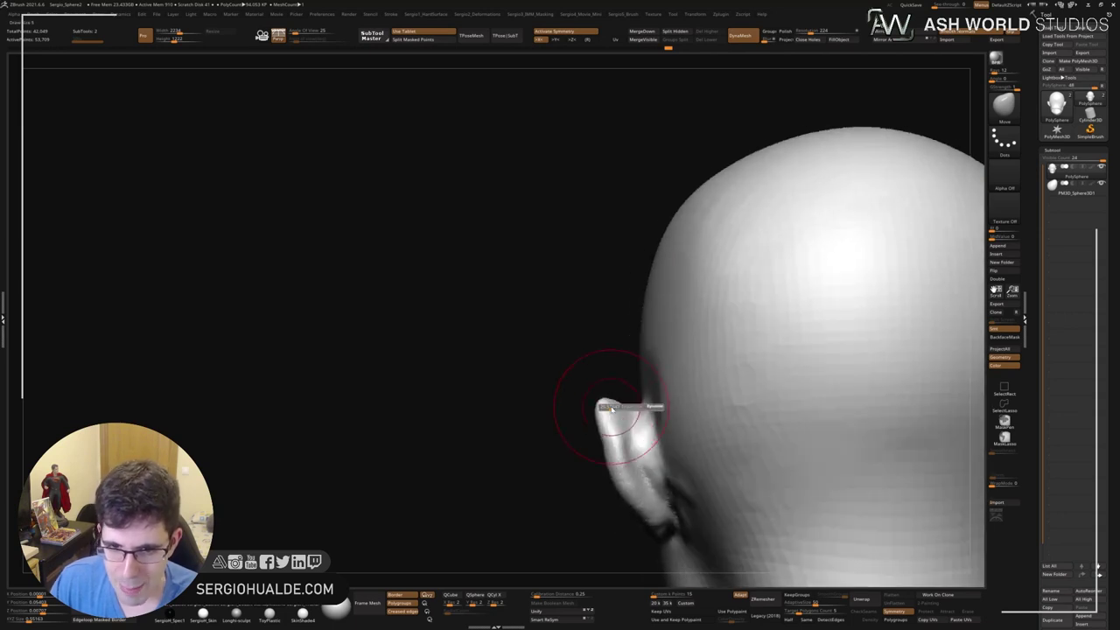
{"action": "mouse_move", "coordinate": [613, 399]}
{"action": "right_mouse_down"}
{"action": "mouse_move", "coordinate": [653, 394]}
{"action": "mouse_move", "coordinate": [561, 426]}
{"action": "mouse_move", "coordinate": [671, 409]}
{"action": "mouse_move", "coordinate": [725, 338]}
{"action": "right_mouse_up"}
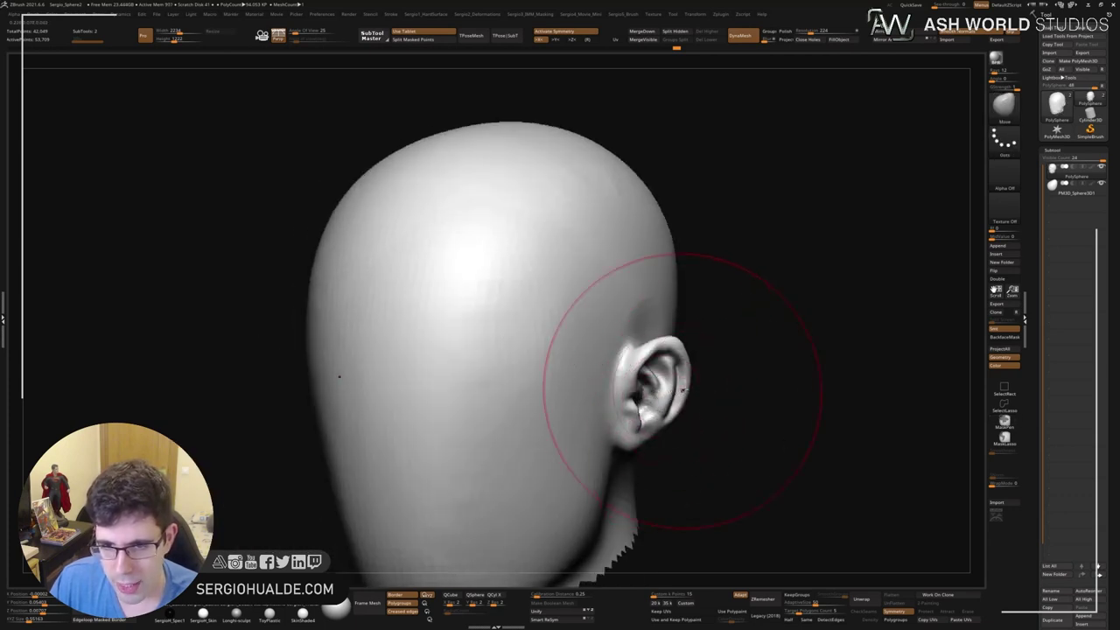
{"action": "mouse_move", "coordinate": [670, 375]}
{"action": "right_mouse_down", "text": "alt"}
{"action": "mouse_move", "coordinate": [629, 410]}
{"action": "mouse_move", "coordinate": [673, 389]}
{"action": "mouse_move", "coordinate": [647, 414]}
{"action": "mouse_move", "coordinate": [680, 387]}
{"action": "mouse_move", "coordinate": [662, 430]}
{"action": "right_mouse_up", "text": "alt"}
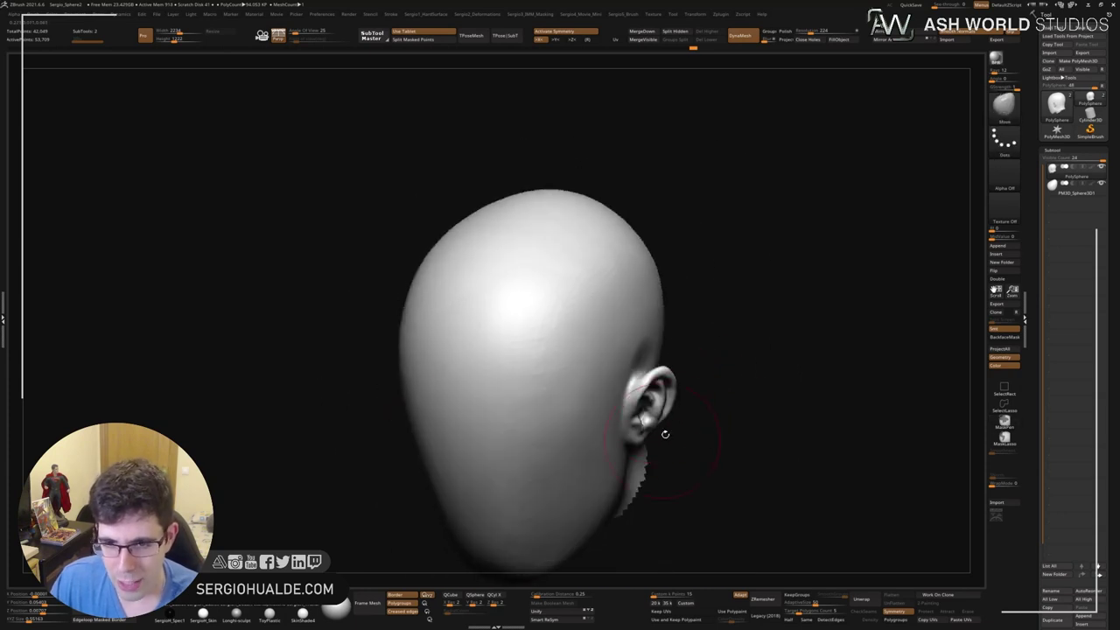
{"action": "key", "text": "s"}
{"action": "left_click_drag", "start_coordinate": [651, 410], "coordinate": [674, 409]}
{"action": "mouse_move", "coordinate": [674, 419]}
{"action": "right_mouse_down"}
{"action": "mouse_move", "coordinate": [651, 411]}
{"action": "mouse_move", "coordinate": [680, 444]}
{"action": "mouse_move", "coordinate": [598, 439]}
{"action": "mouse_move", "coordinate": [580, 426]}
{"action": "mouse_move", "coordinate": [592, 426]}
{"action": "right_mouse_up"}
Carve a horizontal mouth slit with the DamStandard brush.
{"action": "key", "text": "b"}
{"action": "key", "text": "d"}
{"action": "key", "text": "s"}
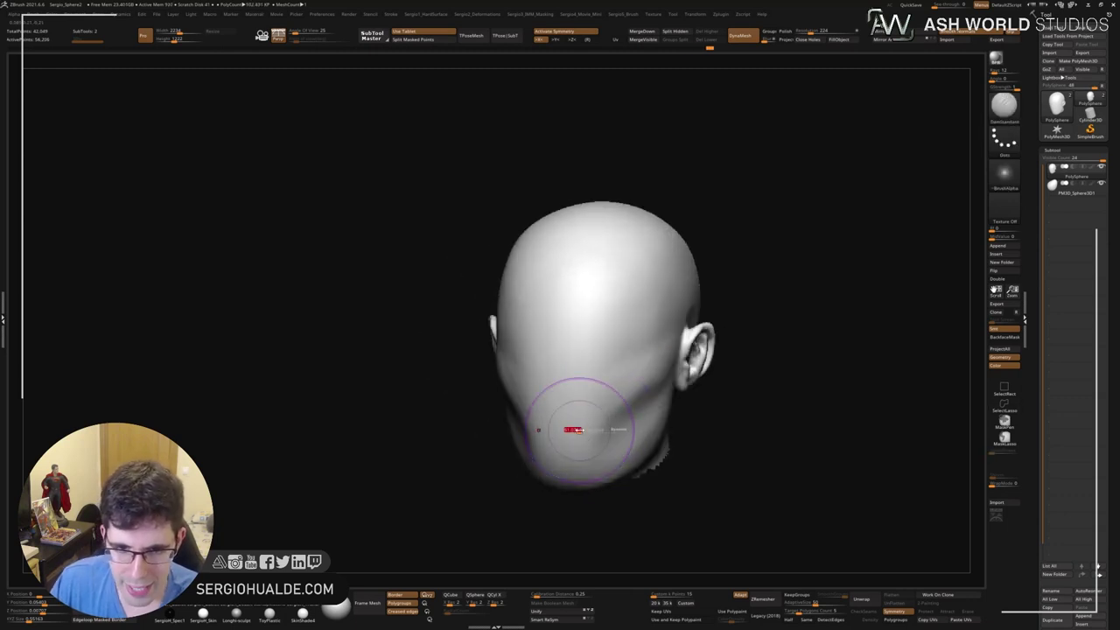
{"action": "left_click_drag", "start_coordinate": [575, 430], "coordinate": [532, 428]}
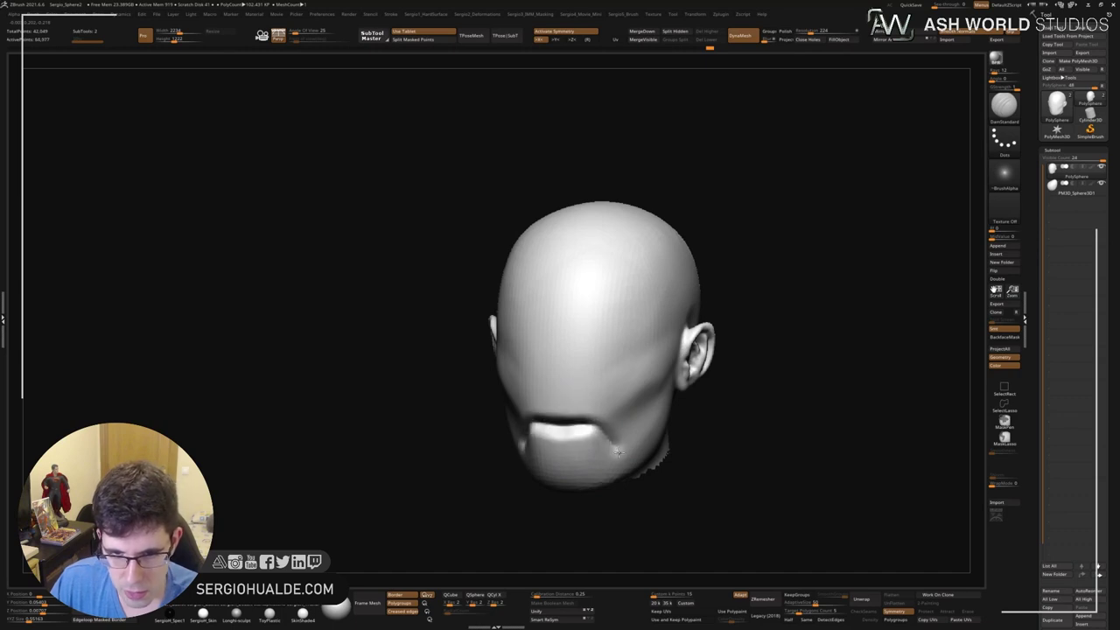
{"action": "mouse_move", "coordinate": [616, 450]}
{"action": "right_mouse_down"}
{"action": "mouse_move", "coordinate": [579, 444]}
{"action": "mouse_move", "coordinate": [665, 450]}
{"action": "right_mouse_up"}
{"action": "key", "text": "ctrl"}
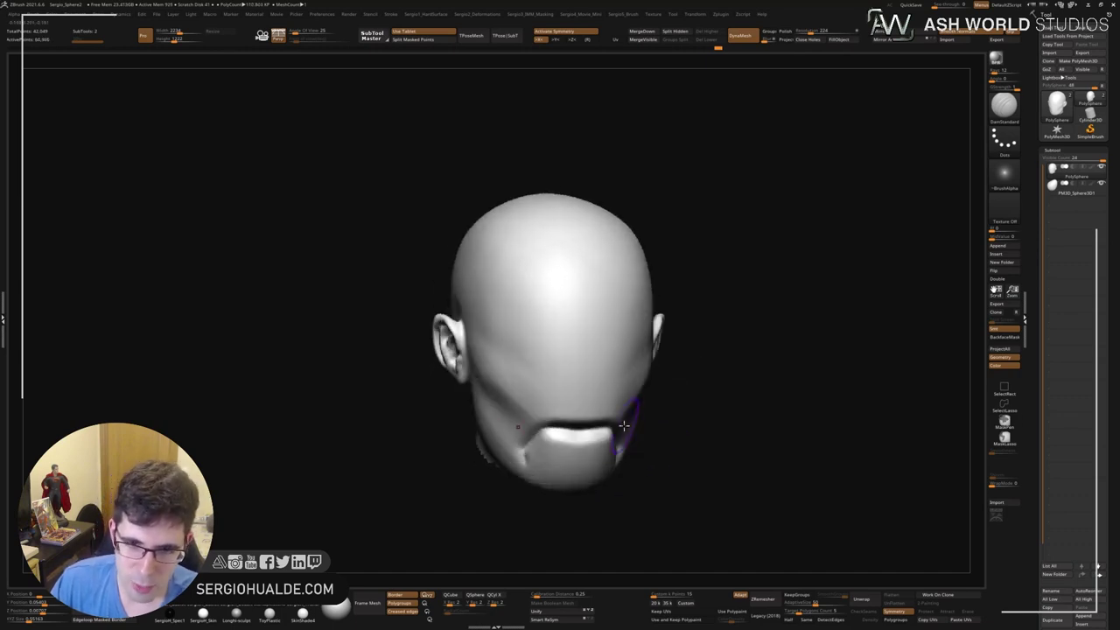
{"action": "right_click_drag", "start_coordinate": [625, 418], "coordinate": [612, 372]}
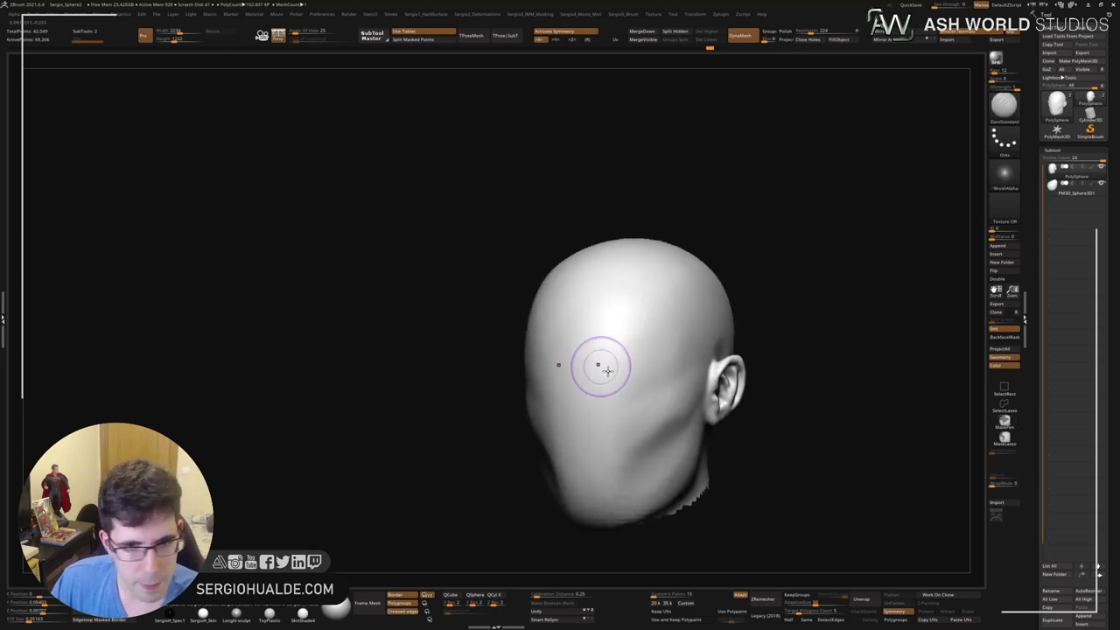
Dig symmetric eye sockets into the face.
{"action": "mouse_move", "coordinate": [628, 374]}
{"action": "left_mouse_down", "text": "alt"}
{"action": "mouse_move", "coordinate": [634, 385]}
{"action": "mouse_move", "coordinate": [613, 398]}
{"action": "mouse_move", "coordinate": [631, 389]}
{"action": "left_mouse_up", "text": "alt"}
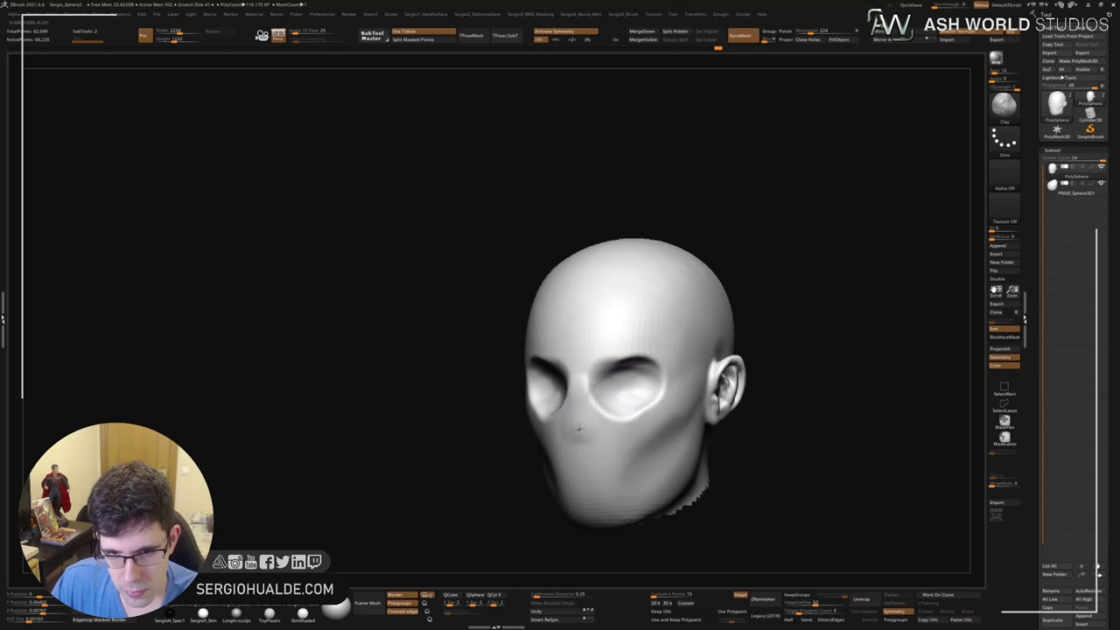
{"action": "right_click_drag", "start_coordinate": [613, 424], "coordinate": [609, 391]}
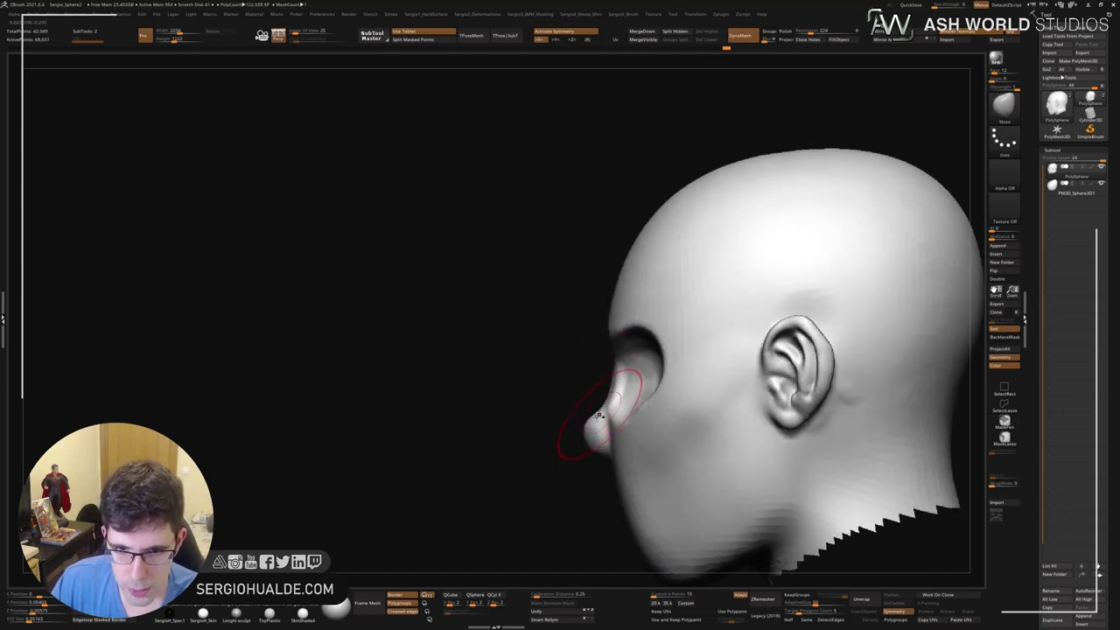
{"action": "right_click_drag", "start_coordinate": [607, 430], "coordinate": [607, 411]}
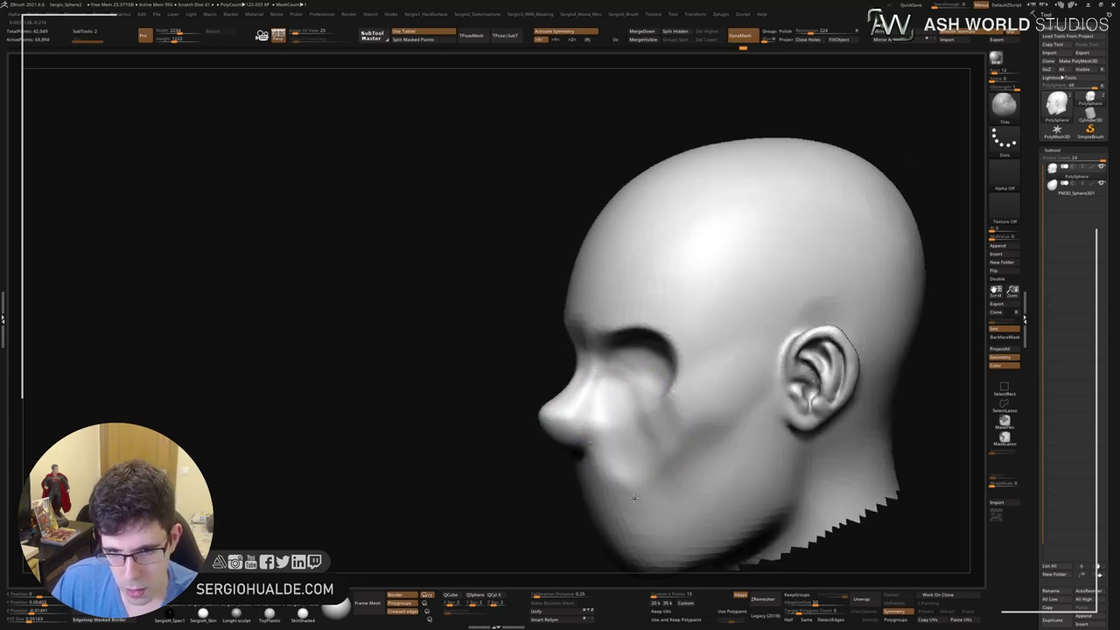
Build up the chin and lower lip, then smooth the chin and right eye socket.
{"action": "mouse_move", "coordinate": [643, 506]}
{"action": "right_mouse_down"}
{"action": "mouse_move", "coordinate": [626, 503]}
{"action": "mouse_move", "coordinate": [587, 427]}
{"action": "mouse_move", "coordinate": [634, 442]}
{"action": "right_mouse_up"}
{"action": "mouse_move", "coordinate": [618, 470]}
{"action": "left_mouse_down"}
{"action": "mouse_move", "coordinate": [662, 462]}
{"action": "mouse_move", "coordinate": [638, 430]}
{"action": "mouse_move", "coordinate": [643, 451]}
{"action": "left_mouse_up"}
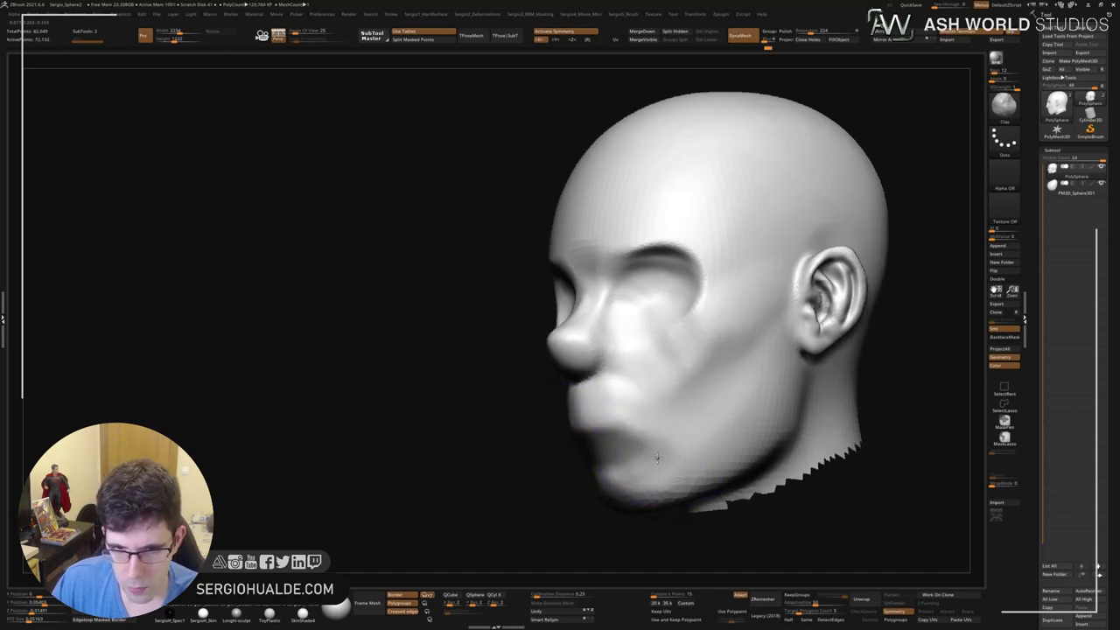
{"action": "mouse_move", "coordinate": [654, 443]}
{"action": "right_mouse_down"}
{"action": "mouse_move", "coordinate": [593, 416]}
{"action": "mouse_move", "coordinate": [600, 345]}
{"action": "mouse_move", "coordinate": [577, 334]}
{"action": "mouse_move", "coordinate": [588, 376]}
{"action": "mouse_move", "coordinate": [612, 399]}
{"action": "mouse_move", "coordinate": [636, 300]}
{"action": "right_mouse_up"}
{"action": "left_click_drag", "start_coordinate": [645, 300], "coordinate": [656, 308], "text": "shift"}
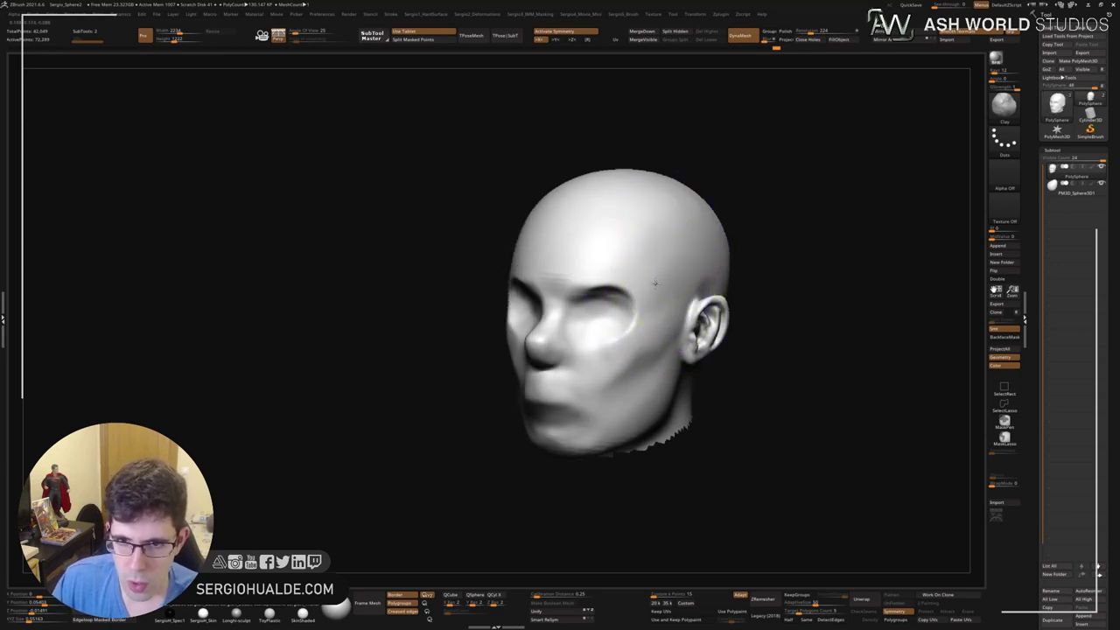
Pull the jaw and chin down slightly and reshape the cheeks beside the ears with Move.
{"action": "mouse_move", "coordinate": [655, 349]}
{"action": "right_mouse_down"}
{"action": "mouse_move", "coordinate": [689, 328]}
{"action": "mouse_move", "coordinate": [612, 288]}
{"action": "mouse_move", "coordinate": [626, 399]}
{"action": "mouse_move", "coordinate": [600, 444]}
{"action": "mouse_move", "coordinate": [601, 480]}
{"action": "right_mouse_up"}
{"action": "key", "text": "b"}
{"action": "key", "text": "m"}
{"action": "key", "text": "v"}
{"action": "left_click_drag", "start_coordinate": [567, 501], "coordinate": [569, 511]}
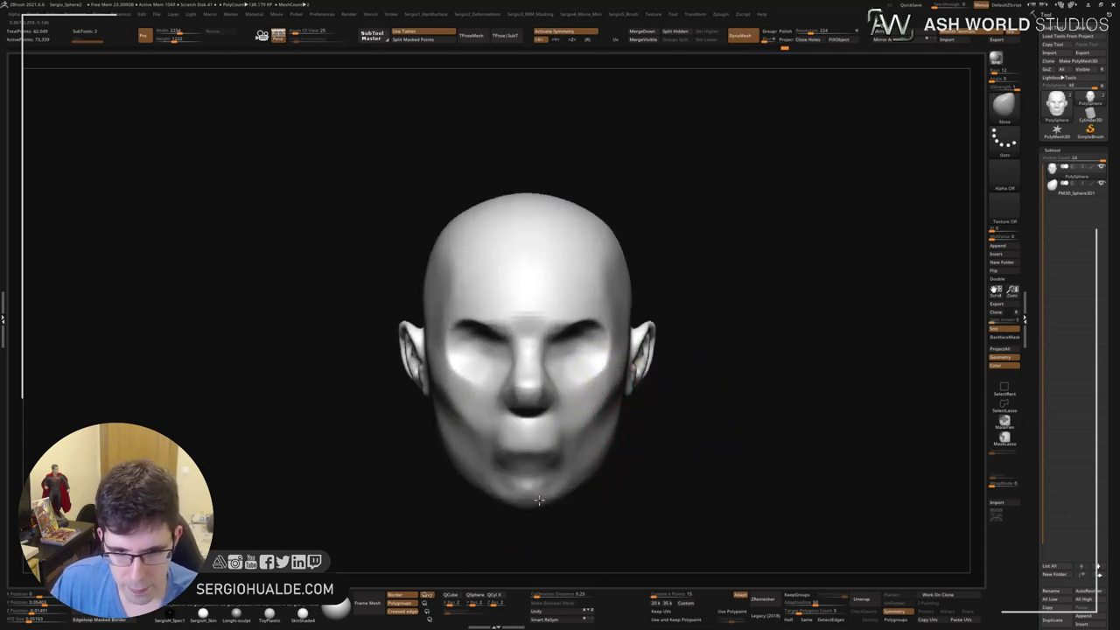
{"action": "left_click_drag", "start_coordinate": [600, 462], "coordinate": [594, 489]}
{"action": "left_click_drag", "start_coordinate": [612, 412], "coordinate": [601, 421]}
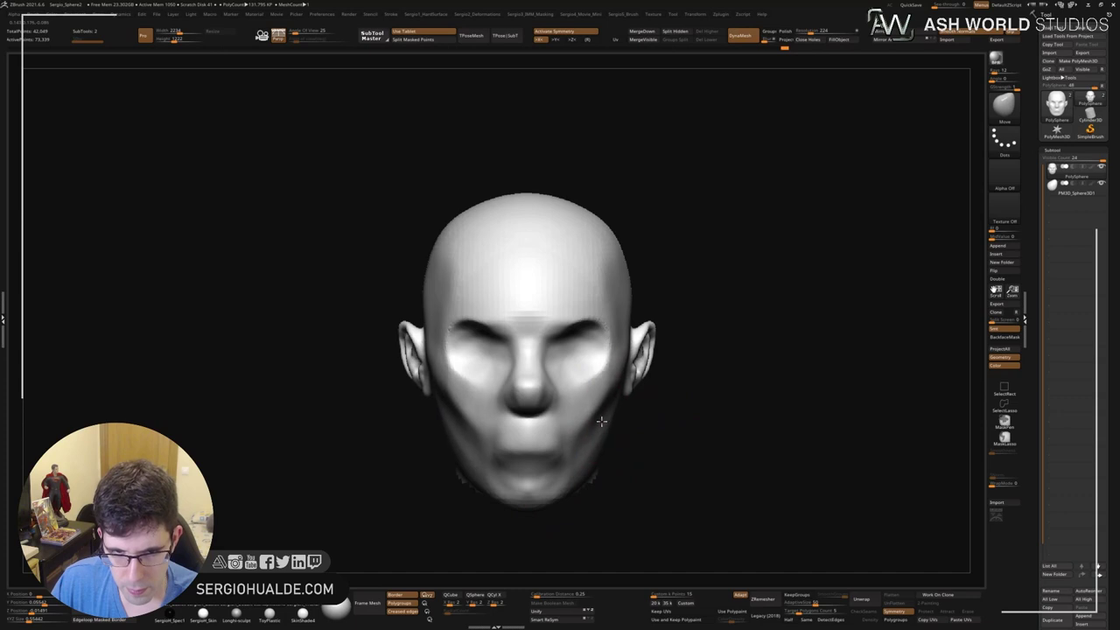
{"action": "mouse_move", "coordinate": [618, 376]}
{"action": "left_mouse_down"}
{"action": "mouse_move", "coordinate": [612, 275]}
{"action": "mouse_move", "coordinate": [612, 412]}
{"action": "left_mouse_up"}
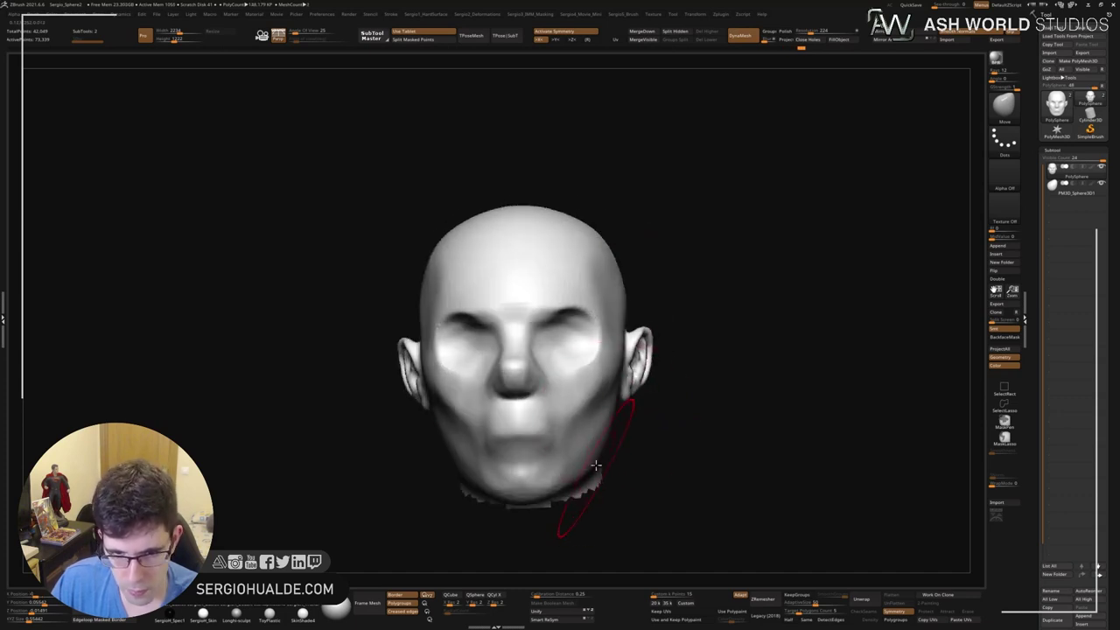
{"action": "left_click_drag", "start_coordinate": [595, 465], "coordinate": [590, 461]}
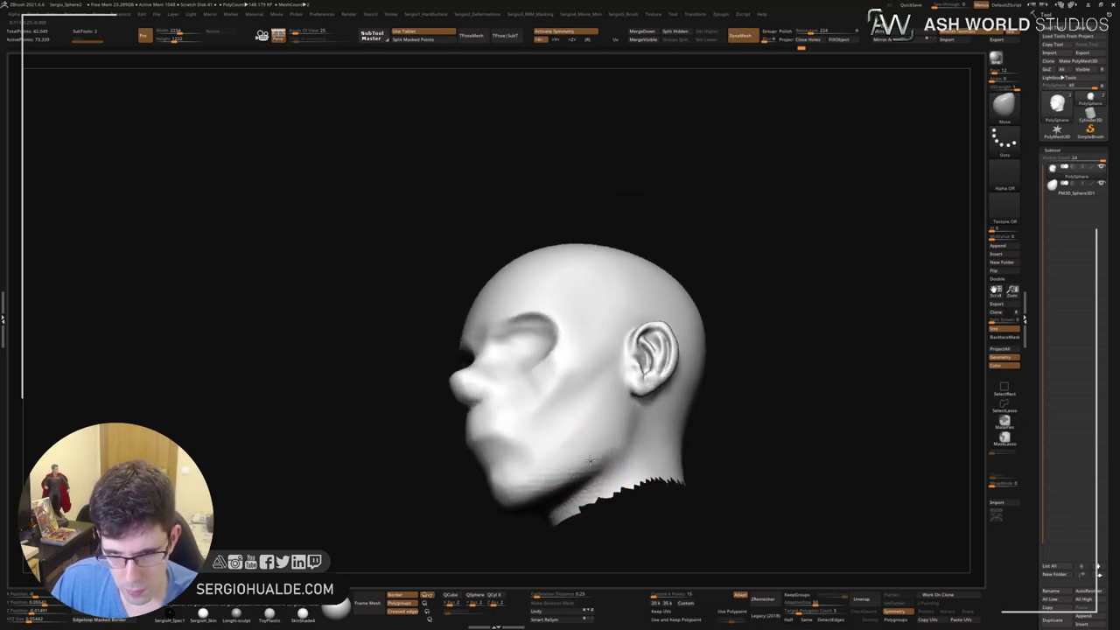
Shift-smooth the jaw and earlobe area.
{"action": "key", "text": "shift"}
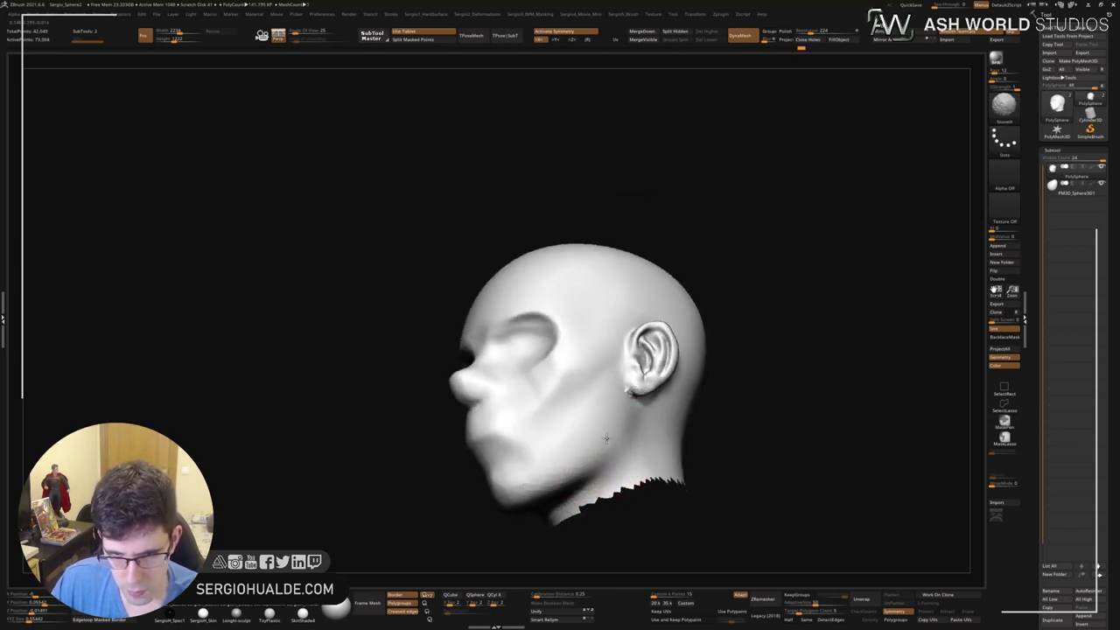
{"action": "left_click_drag", "start_coordinate": [603, 443], "coordinate": [612, 443], "text": "shift"}
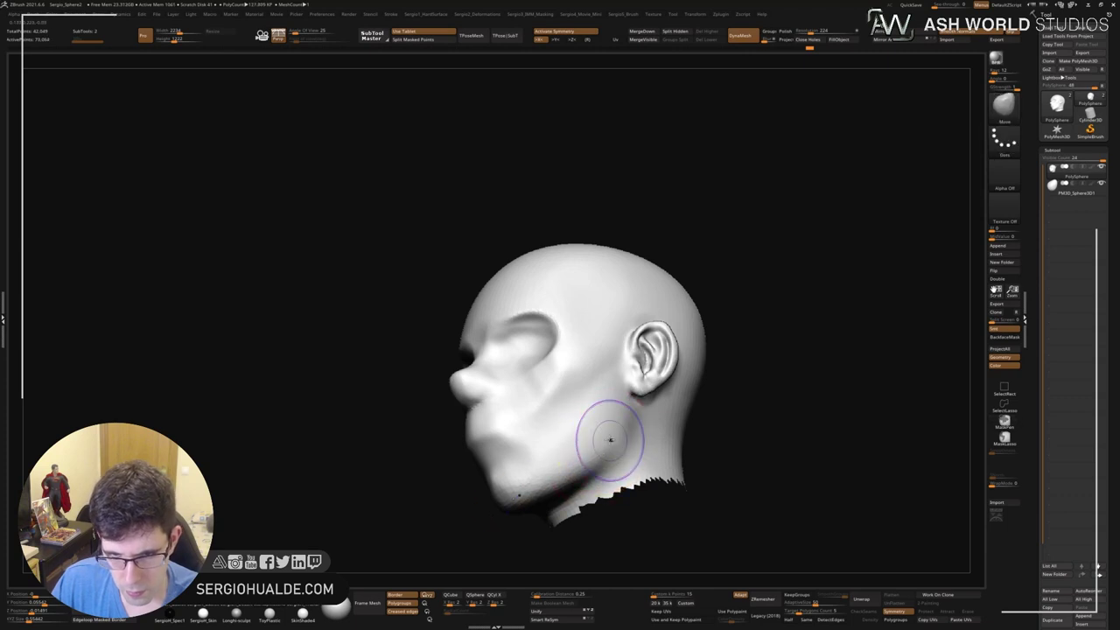
{"action": "mouse_move", "coordinate": [500, 530]}
{"action": "left_mouse_down"}
{"action": "mouse_move", "coordinate": [520, 485]}
{"action": "mouse_move", "coordinate": [498, 476]}
{"action": "mouse_move", "coordinate": [520, 512]}
{"action": "mouse_move", "coordinate": [557, 495]}
{"action": "mouse_move", "coordinate": [537, 499]}
{"action": "mouse_move", "coordinate": [587, 450]}
{"action": "mouse_move", "coordinate": [575, 399]}
{"action": "mouse_move", "coordinate": [583, 360]}
{"action": "left_mouse_up"}
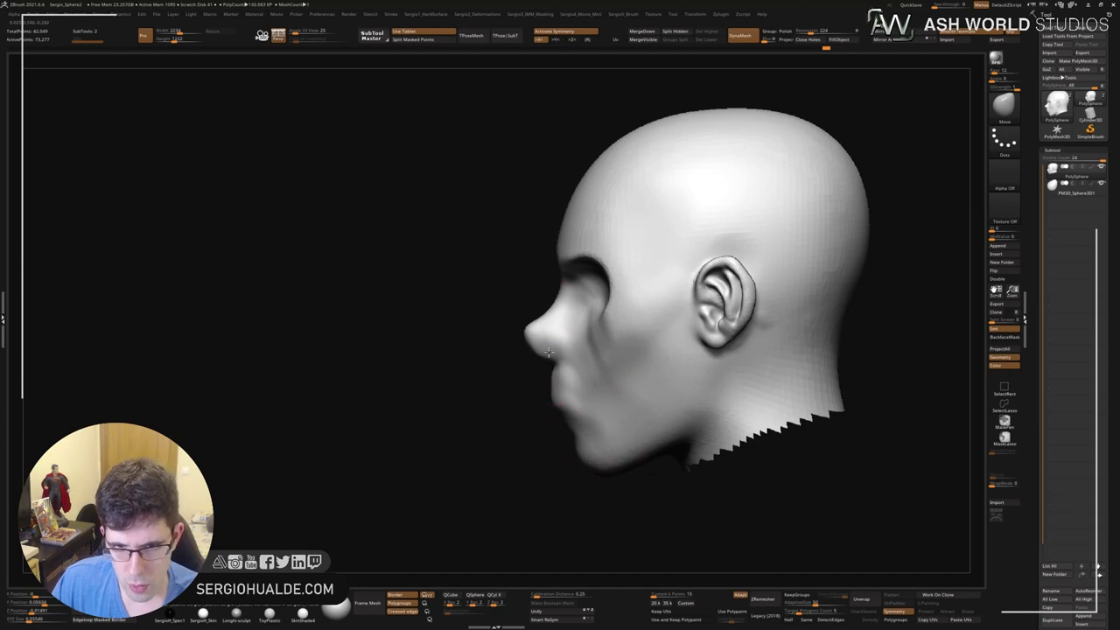
Sculpt the cheek and deepen the eye socket, checking the face from the front.
{"action": "right_click_drag", "start_coordinate": [600, 376], "coordinate": [617, 350]}
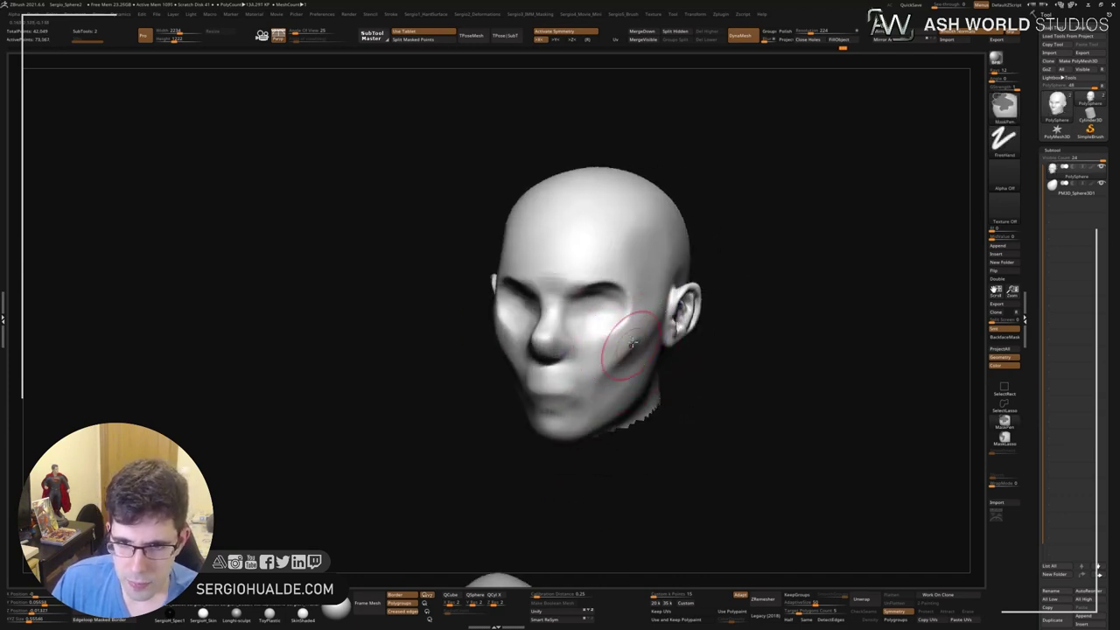
{"action": "mouse_move", "coordinate": [647, 307]}
{"action": "left_mouse_down"}
{"action": "mouse_move", "coordinate": [612, 368]}
{"action": "mouse_move", "coordinate": [588, 325]}
{"action": "mouse_move", "coordinate": [645, 295]}
{"action": "left_mouse_up"}
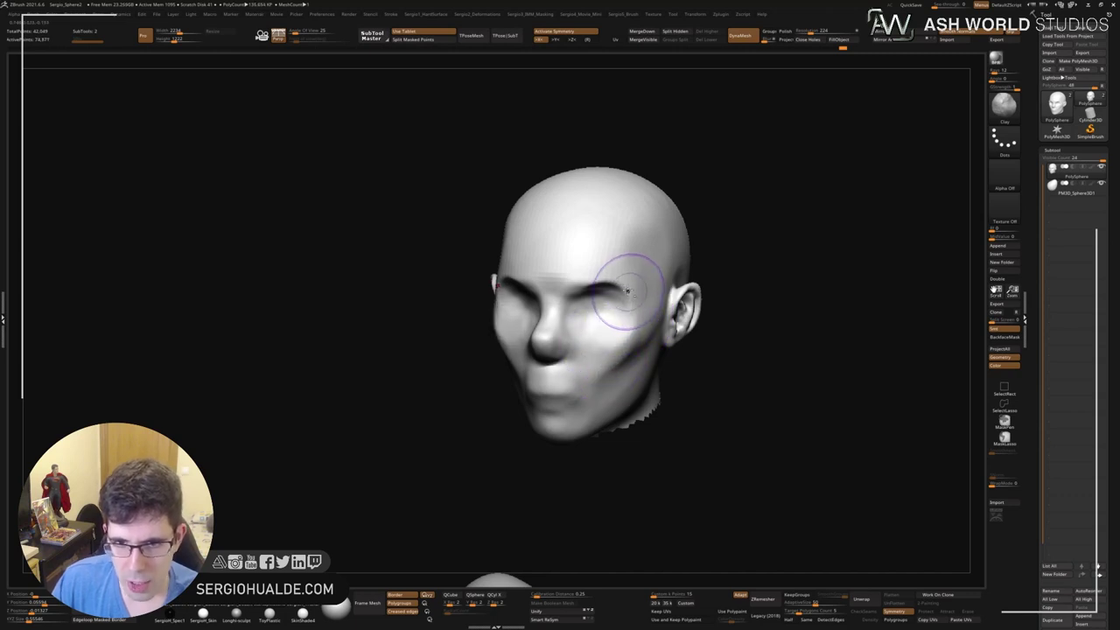
{"action": "right_click_drag", "start_coordinate": [627, 313], "coordinate": [612, 295]}
{"action": "mouse_move", "coordinate": [613, 295]}
{"action": "left_mouse_down"}
{"action": "mouse_move", "coordinate": [592, 320]}
{"action": "mouse_move", "coordinate": [575, 312]}
{"action": "mouse_move", "coordinate": [617, 316]}
{"action": "left_mouse_up"}
{"action": "right_click_drag", "start_coordinate": [616, 316], "coordinate": [605, 313]}
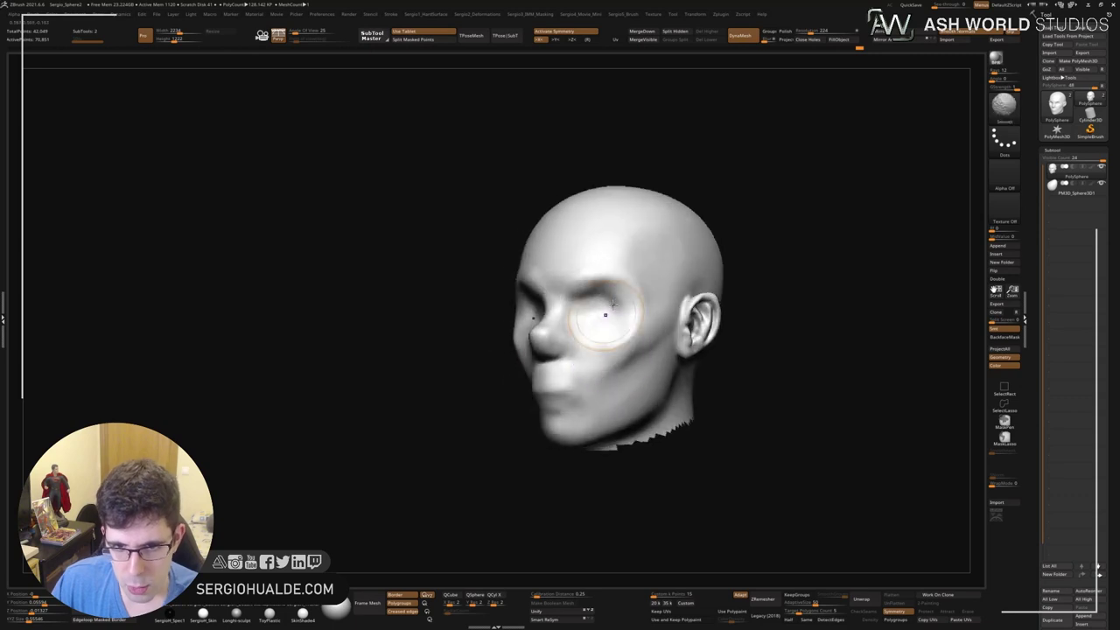
{"action": "mouse_move", "coordinate": [642, 371]}
{"action": "right_mouse_down"}
{"action": "mouse_move", "coordinate": [635, 401]}
{"action": "mouse_move", "coordinate": [637, 362]}
{"action": "right_mouse_up"}
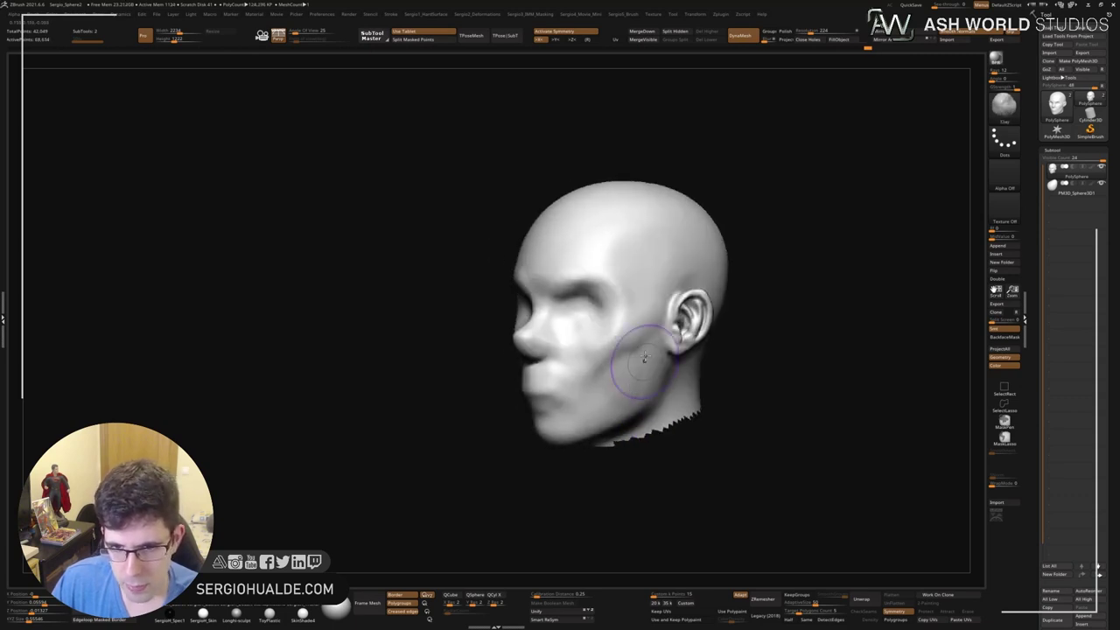
{"action": "right_click_drag", "start_coordinate": [609, 416], "coordinate": [600, 376]}
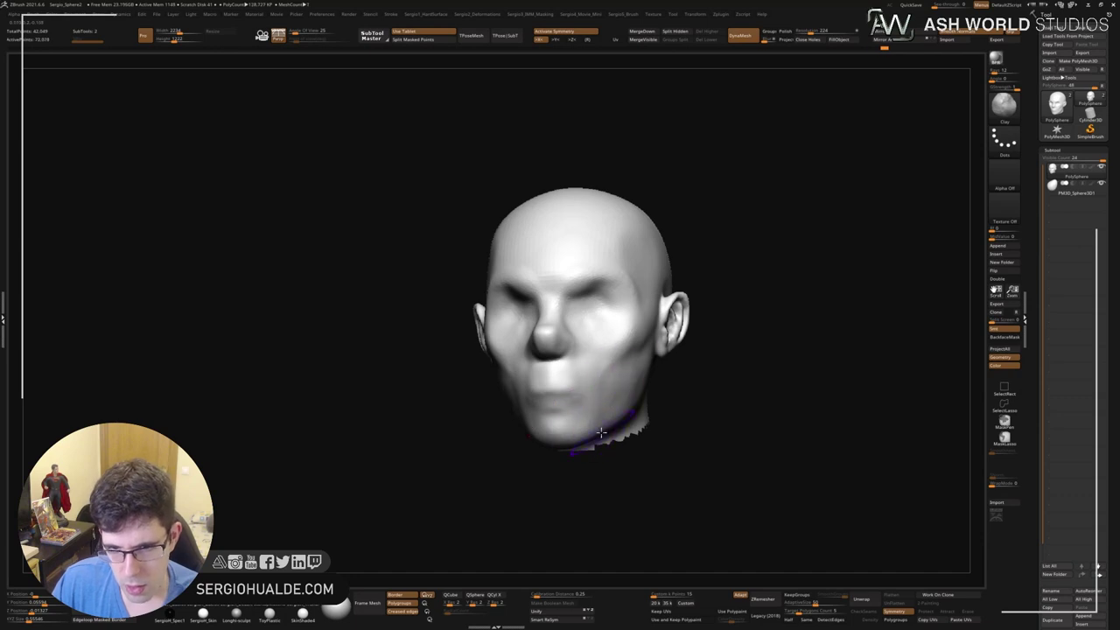
{"action": "right_click_drag", "start_coordinate": [600, 431], "coordinate": [663, 404]}
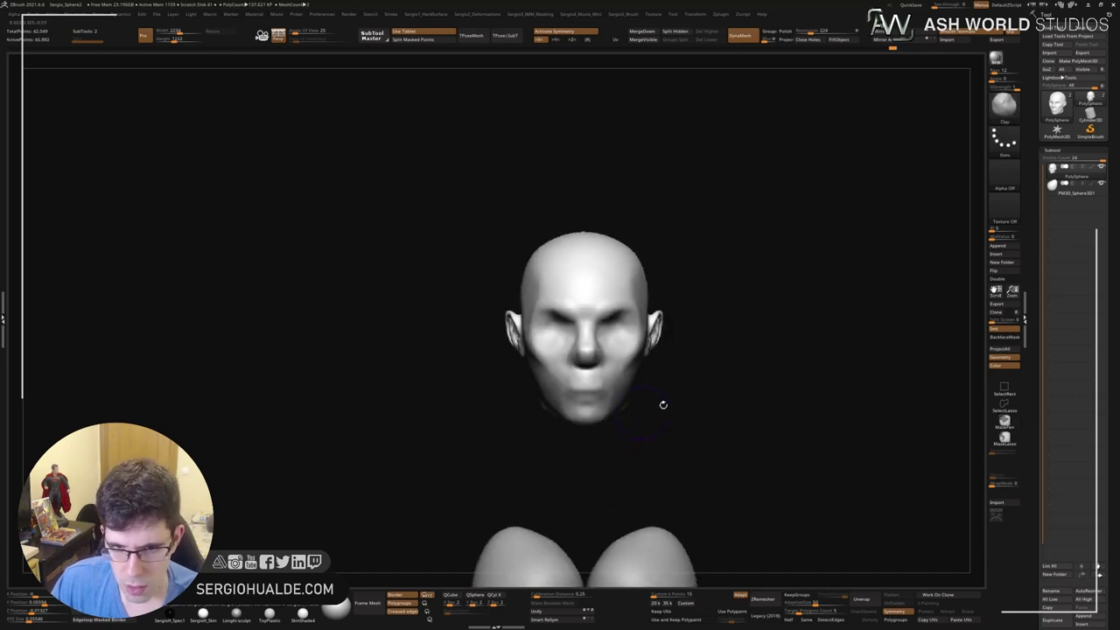
Fill the mesh's open holes with Geometry > Close Holes, with PolyF on.
{"action": "right_click_drag", "start_coordinate": [699, 387], "coordinate": [612, 399]}
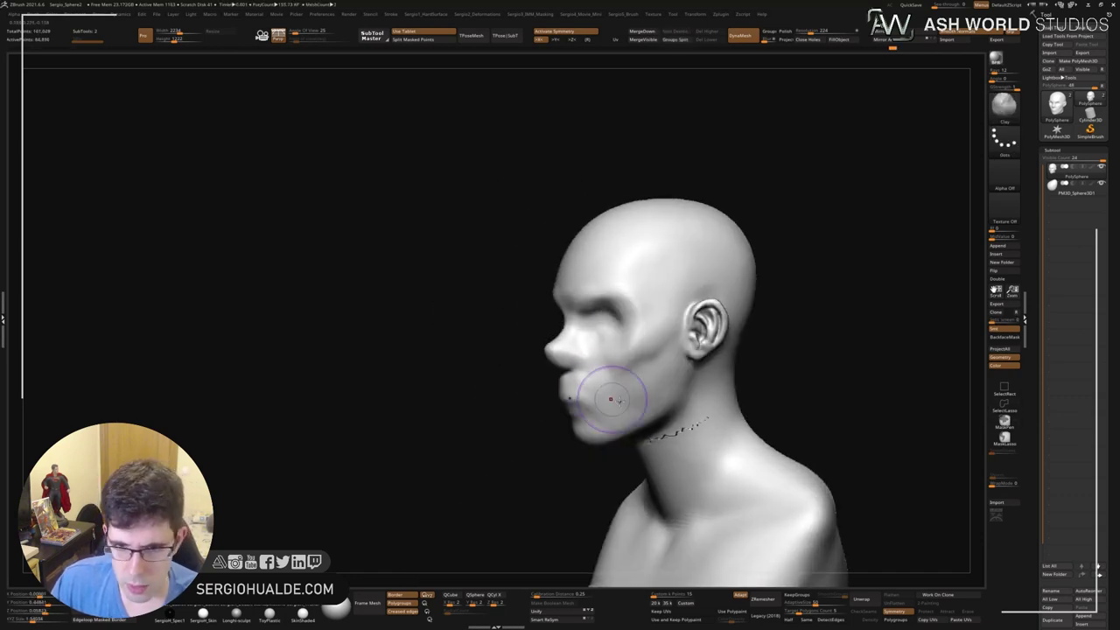
{"action": "mouse_move", "coordinate": [700, 450]}
{"action": "right_mouse_down", "text": "ctrl"}
{"action": "mouse_move", "coordinate": [687, 458]}
{"action": "mouse_move", "coordinate": [668, 426]}
{"action": "mouse_move", "coordinate": [670, 352]}
{"action": "right_mouse_up", "text": "ctrl"}
{"action": "key", "text": "shift+f"}
{"action": "key", "text": "shift+f"}
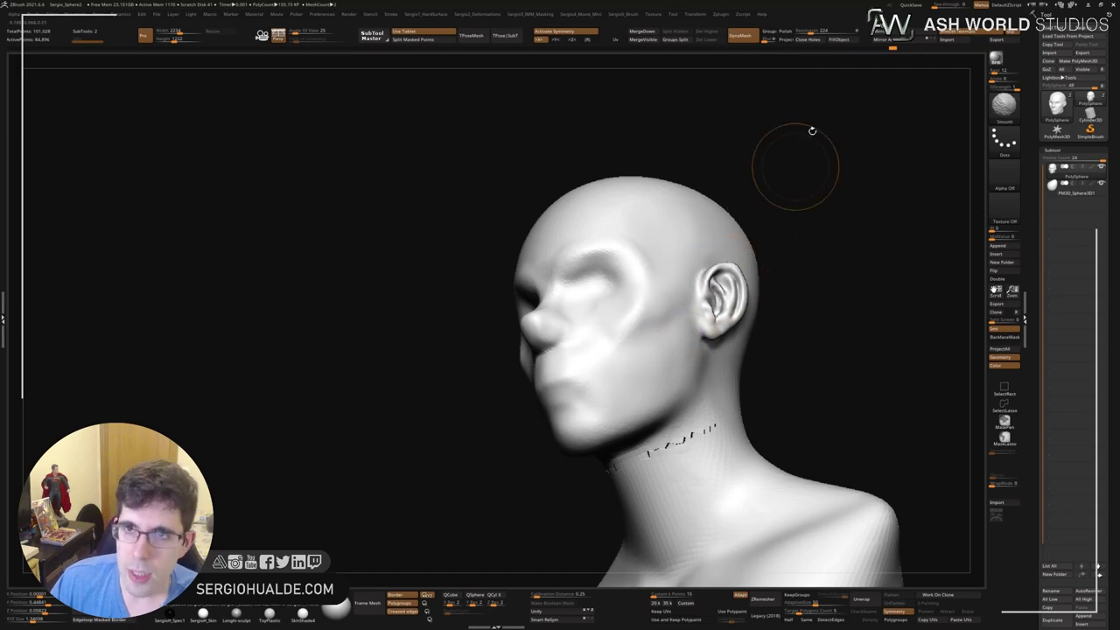
{"action": "left_click", "coordinate": [818, 42]}
{"action": "key", "text": "shift+f"}
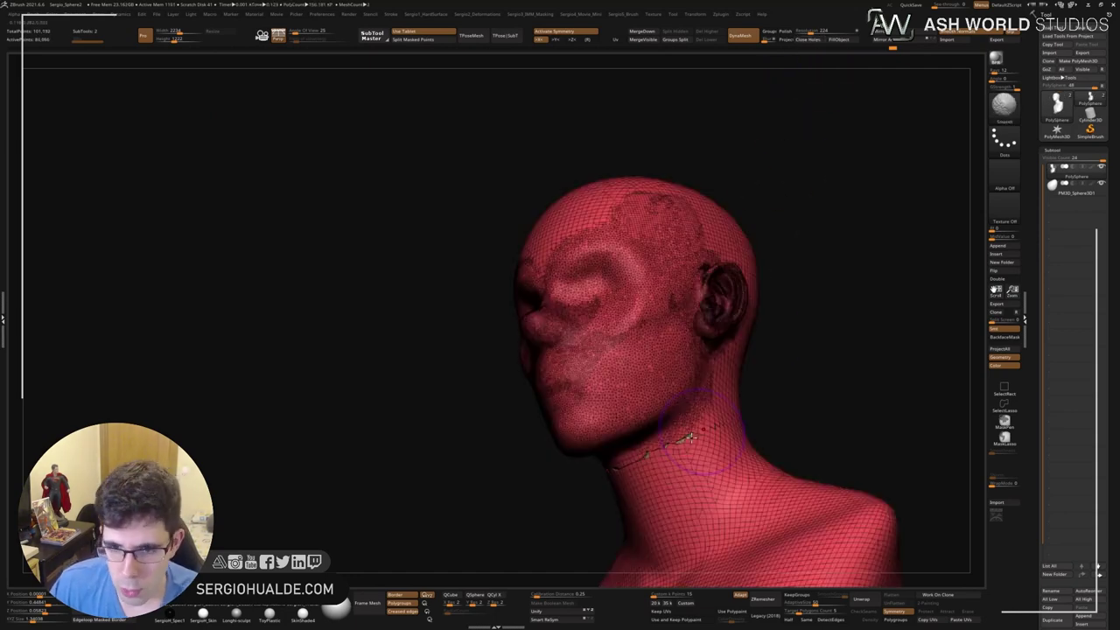
Smooth the seam around the neck, then turn the wireframe off.
{"action": "right_click_drag", "start_coordinate": [665, 525], "coordinate": [636, 473], "text": "ctrl"}
{"action": "left_click_drag", "start_coordinate": [636, 473], "coordinate": [665, 451], "text": "shift"}
{"action": "left_click_drag", "start_coordinate": [568, 490], "coordinate": [691, 441], "text": "shift"}
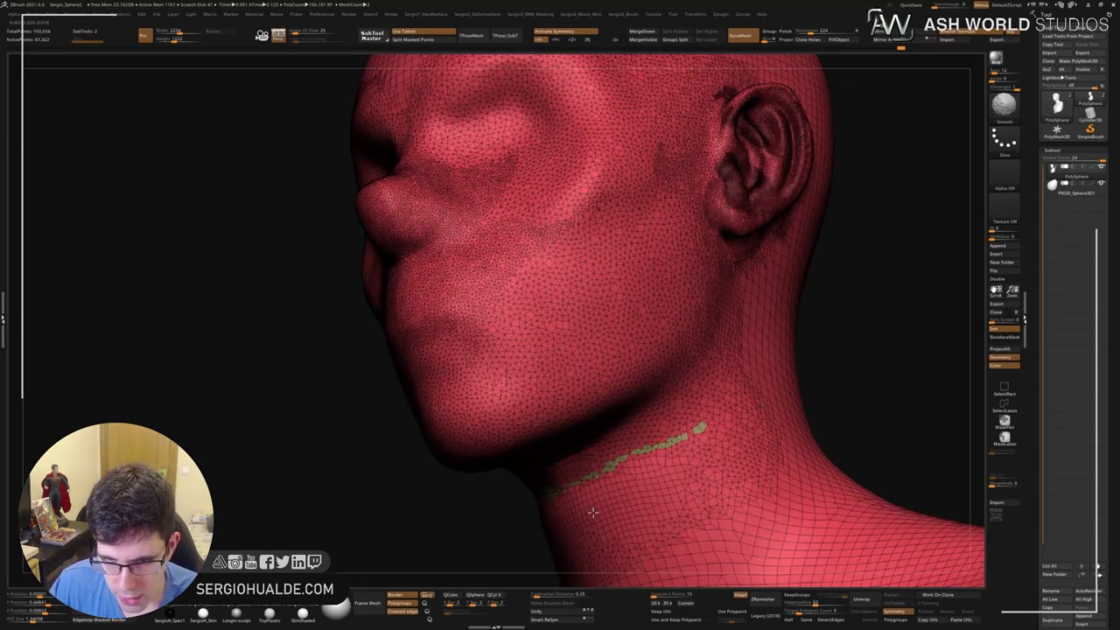
{"action": "mouse_move", "coordinate": [638, 490]}
{"action": "right_mouse_down", "text": "ctrl"}
{"action": "mouse_move", "coordinate": [682, 472]}
{"action": "mouse_move", "coordinate": [708, 520]}
{"action": "mouse_move", "coordinate": [696, 402]}
{"action": "mouse_move", "coordinate": [800, 320]}
{"action": "mouse_move", "coordinate": [800, 289]}
{"action": "right_mouse_up", "text": "ctrl"}
{"action": "key", "text": "shift+f"}
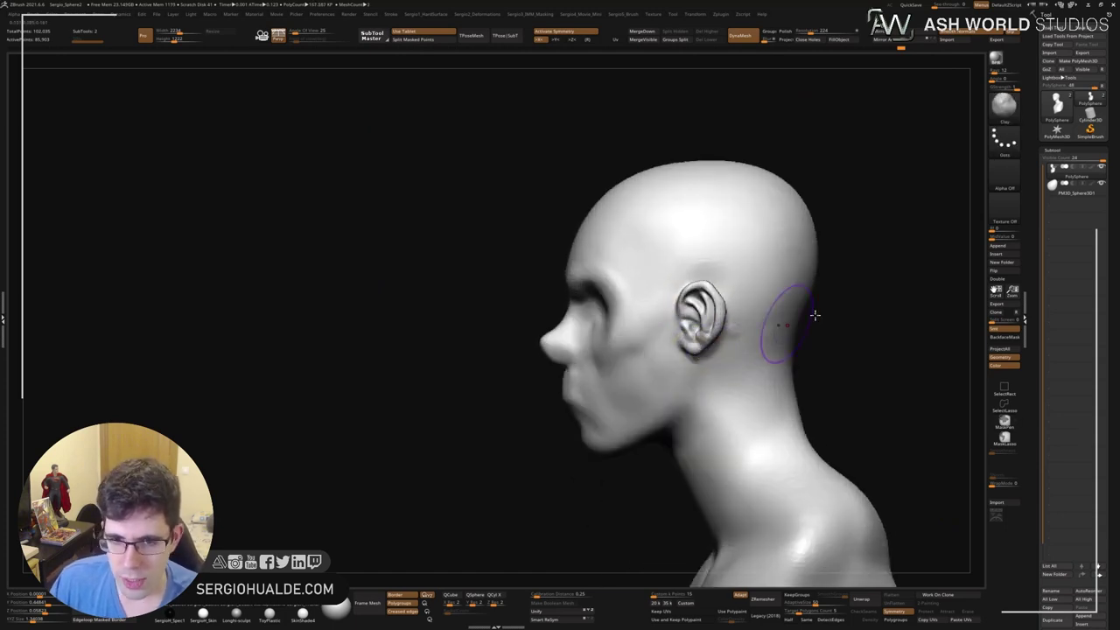
Slice-hide a band of the head, then undo and reveal all hidden parts again.
{"action": "mouse_move", "coordinate": [877, 255]}
{"action": "left_mouse_down", "text": "ctrl+shift"}
{"action": "mouse_move", "coordinate": [498, 418]}
{"action": "mouse_move", "coordinate": [809, 372]}
{"action": "left_mouse_up", "text": "ctrl+shift"}
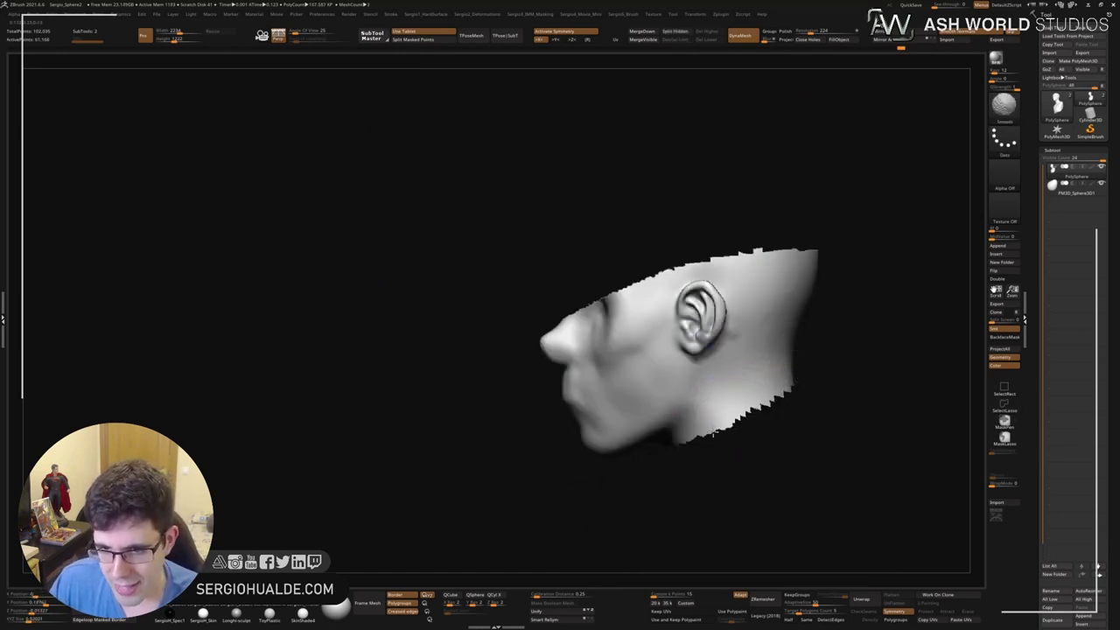
{"action": "right_click_drag", "start_coordinate": [744, 425], "coordinate": [757, 475], "text": "ctrl"}
{"action": "left_click", "coordinate": [757, 475], "text": "ctrl+shift"}
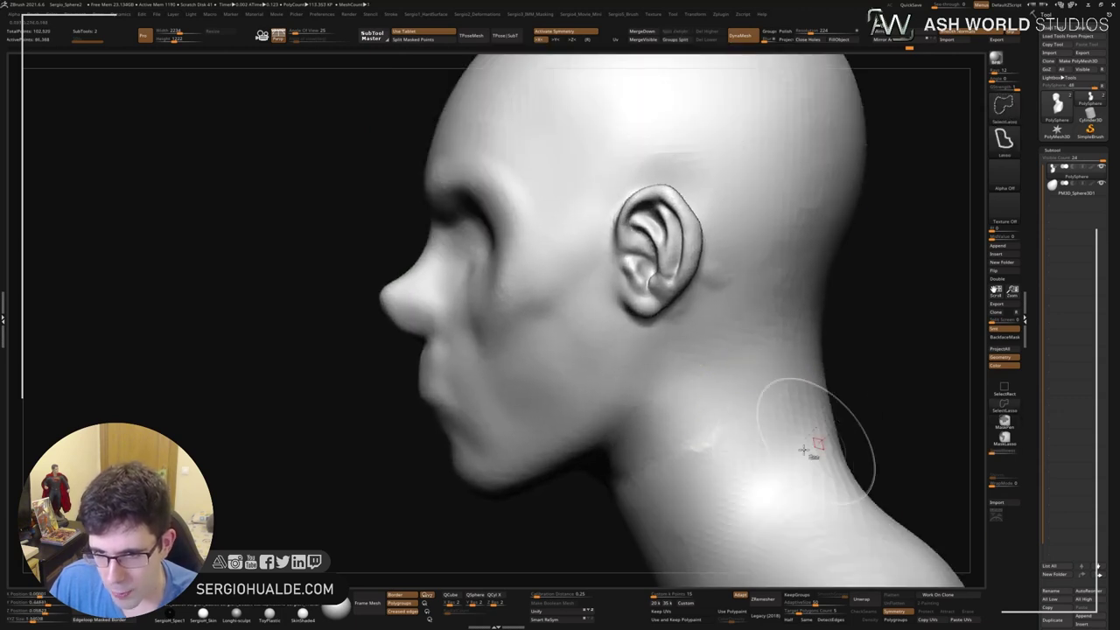
{"action": "key", "text": "ctrl+z"}
{"action": "mouse_move", "coordinate": [650, 464]}
{"action": "right_mouse_down"}
{"action": "mouse_move", "coordinate": [674, 399]}
{"action": "mouse_move", "coordinate": [715, 450]}
{"action": "mouse_move", "coordinate": [730, 437]}
{"action": "right_mouse_up"}
{"action": "left_click", "coordinate": [748, 418], "text": "ctrl+shift"}
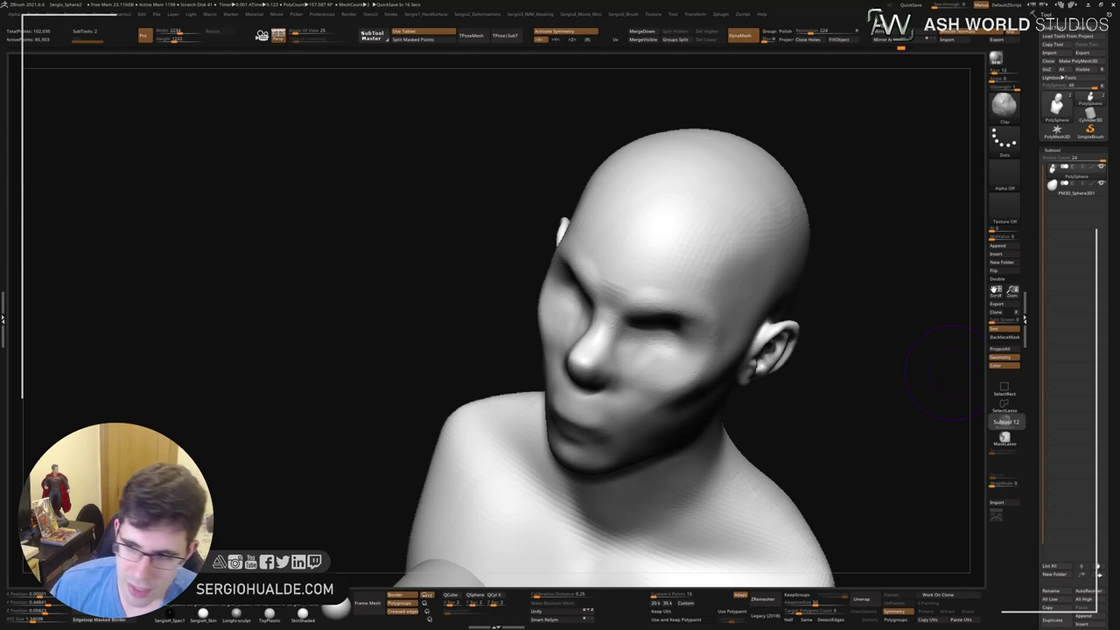
Orbit from a side profile to the back of the head and back to profile.
{"action": "left_click_drag", "start_coordinate": [940, 372], "coordinate": [825, 318]}
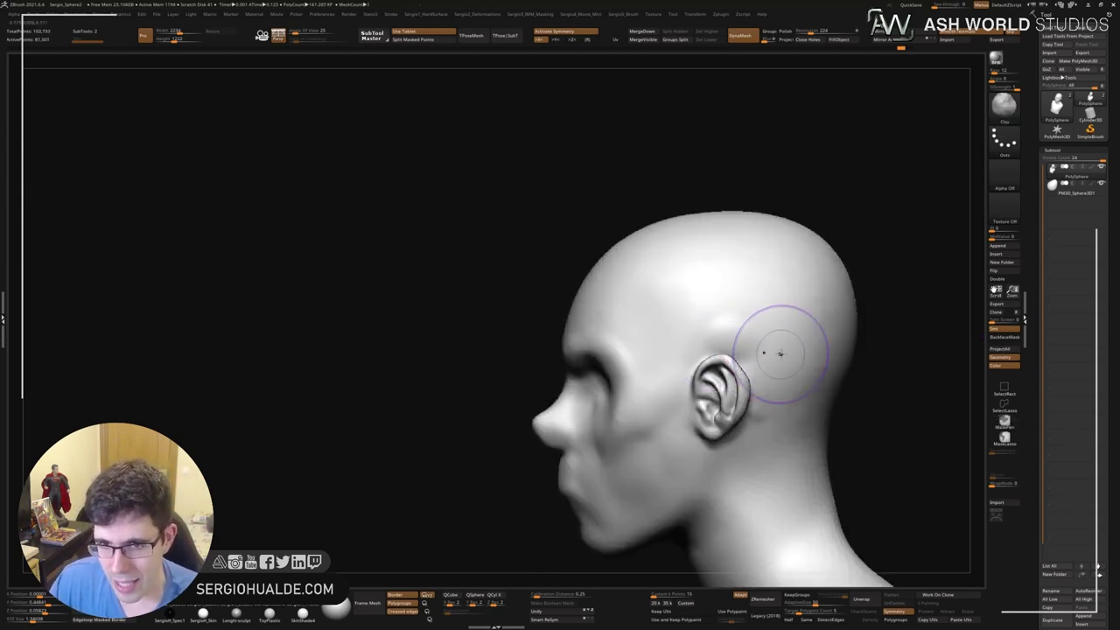
{"action": "left_click_drag", "start_coordinate": [787, 379], "coordinate": [757, 345]}
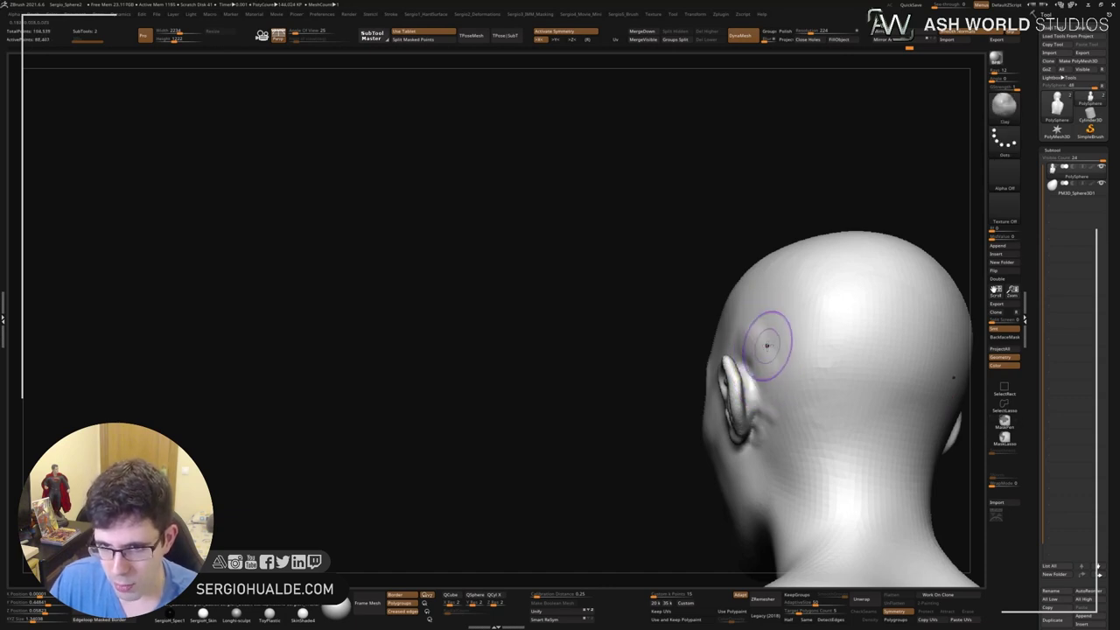
{"action": "mouse_move", "coordinate": [757, 333]}
{"action": "left_mouse_down"}
{"action": "mouse_move", "coordinate": [742, 330]}
{"action": "mouse_move", "coordinate": [648, 391]}
{"action": "mouse_move", "coordinate": [720, 393]}
{"action": "mouse_move", "coordinate": [712, 400]}
{"action": "mouse_move", "coordinate": [617, 404]}
{"action": "left_mouse_up"}
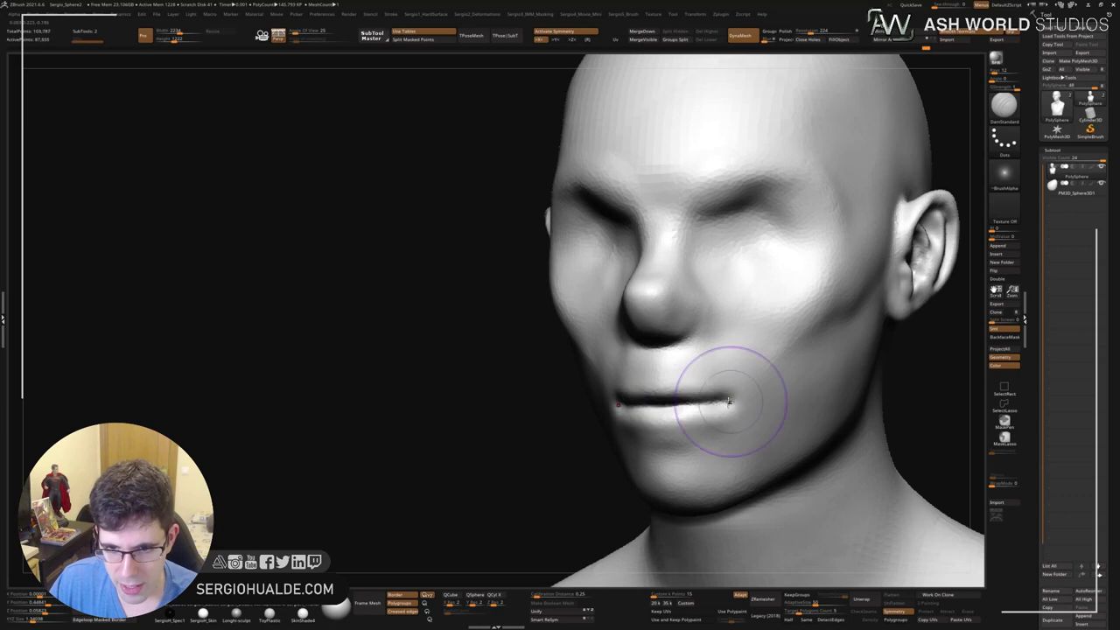
Zoom in on the mouth and orbit between front and side views of the lips.
{"action": "left_click_drag", "start_coordinate": [742, 422], "coordinate": [725, 400]}
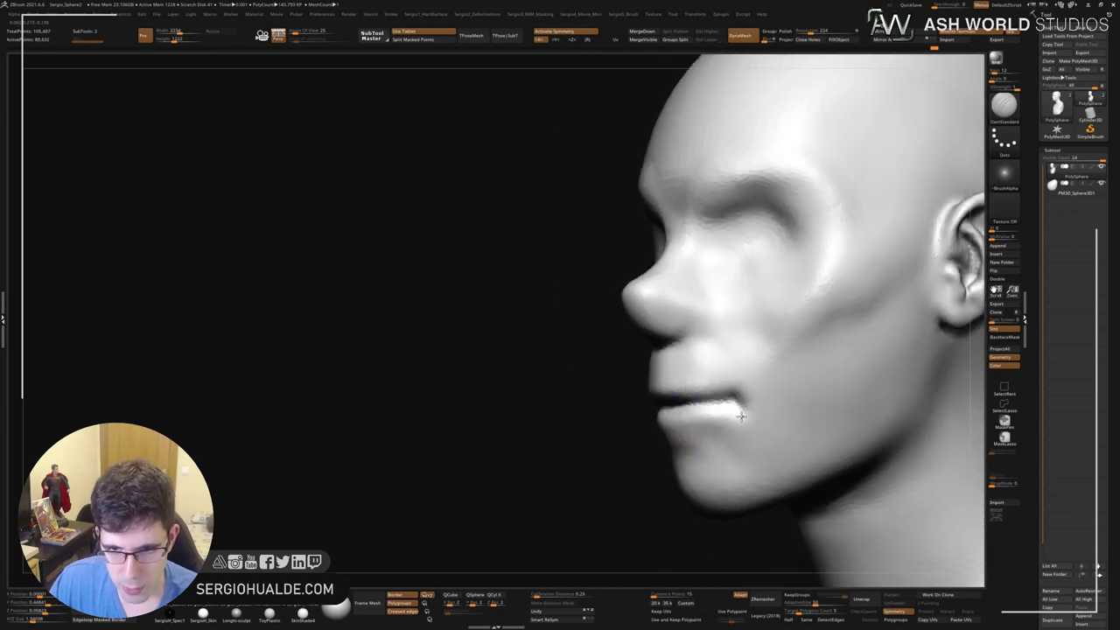
{"action": "right_click_drag", "start_coordinate": [733, 402], "coordinate": [741, 410]}
{"action": "scroll", "coordinate": [658, 388], "scroll_direction": "up", "scroll_amount": 3}
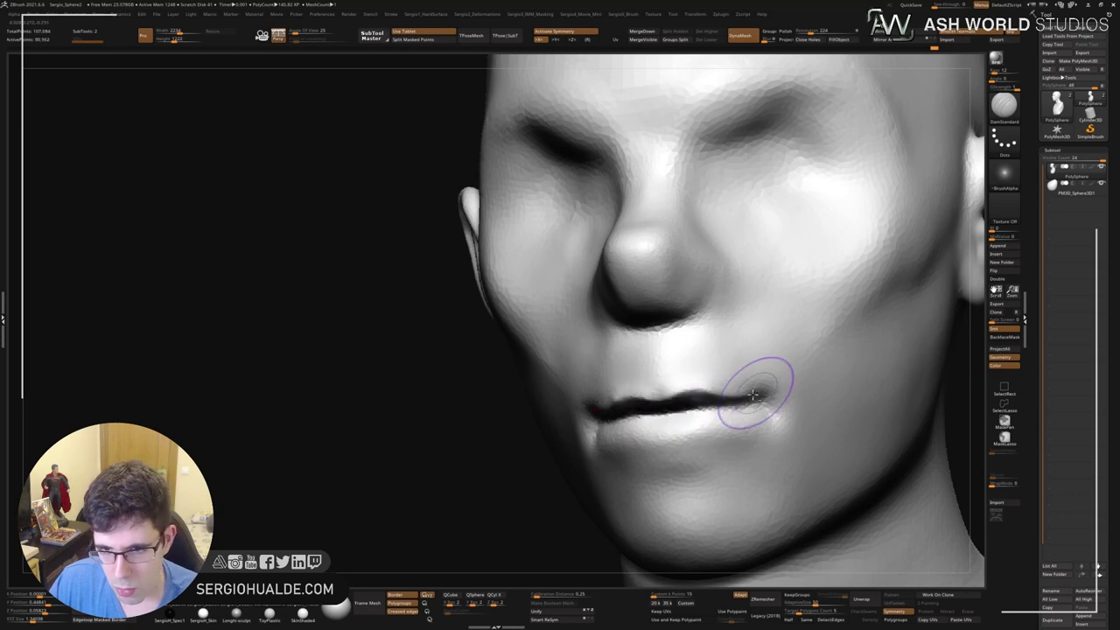
{"action": "mouse_move", "coordinate": [734, 419]}
{"action": "right_mouse_down"}
{"action": "mouse_move", "coordinate": [668, 443]}
{"action": "mouse_move", "coordinate": [666, 416]}
{"action": "right_mouse_up"}
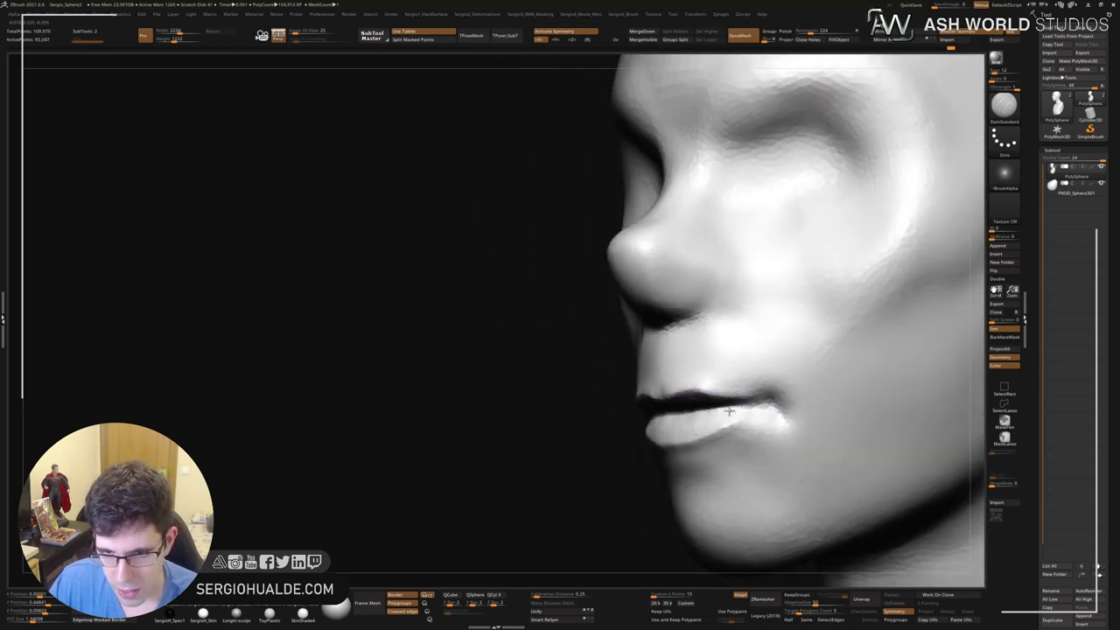
{"action": "mouse_move", "coordinate": [605, 440]}
{"action": "right_mouse_down"}
{"action": "mouse_move", "coordinate": [712, 437]}
{"action": "mouse_move", "coordinate": [710, 409]}
{"action": "mouse_move", "coordinate": [720, 421]}
{"action": "right_mouse_up"}
Paint a mask on the upper lip, then clear the stray masking.
{"action": "key", "text": "b"}
{"action": "key", "text": "m"}
{"action": "key", "text": "v"}
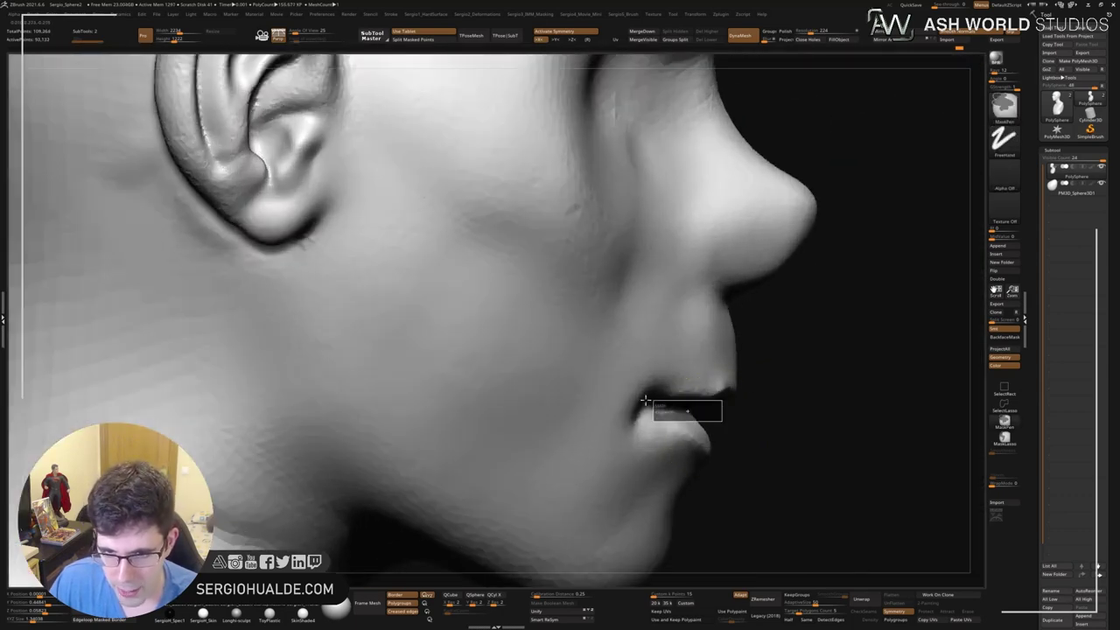
{"action": "mouse_move", "coordinate": [645, 400]}
{"action": "left_mouse_down", "text": "ctrl"}
{"action": "mouse_move", "coordinate": [590, 409]}
{"action": "mouse_move", "coordinate": [639, 525]}
{"action": "left_mouse_up", "text": "ctrl"}
{"action": "left_click", "coordinate": [1004, 437]}
{"action": "left_click", "coordinate": [875, 437], "text": "ctrl"}
Invert the mask and push the freed lower lip back and downward with Move.
{"action": "key", "text": "b"}
{"action": "key", "text": "m"}
{"action": "key", "text": "v"}
{"action": "left_click", "coordinate": [805, 437], "text": "ctrl"}
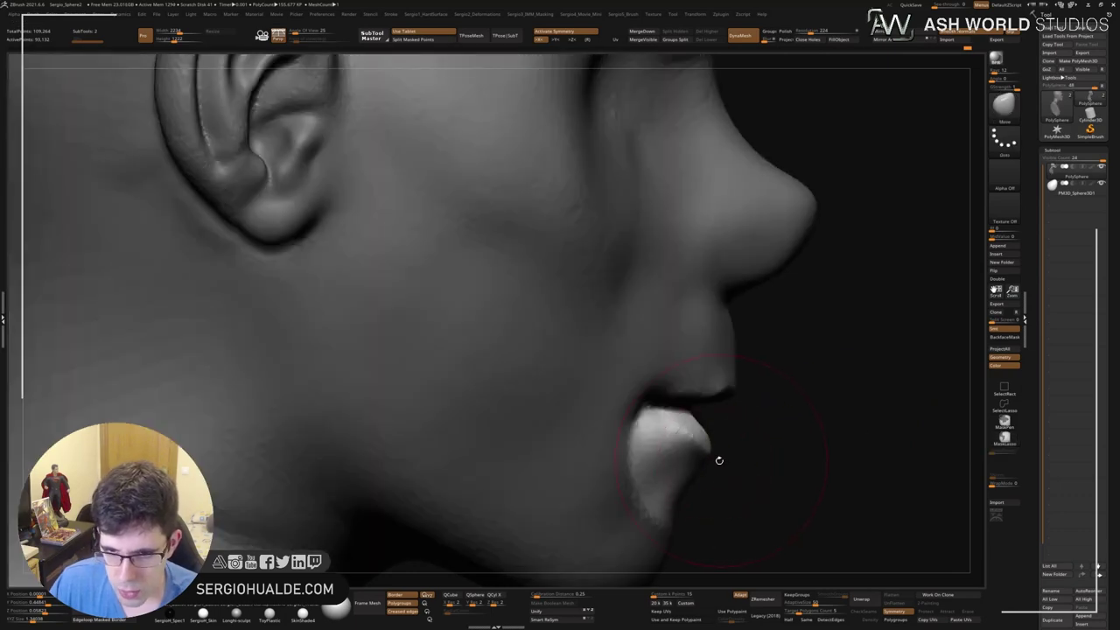
{"action": "left_click_drag", "start_coordinate": [718, 460], "coordinate": [680, 448]}
{"action": "right_click_drag", "start_coordinate": [705, 419], "coordinate": [677, 438]}
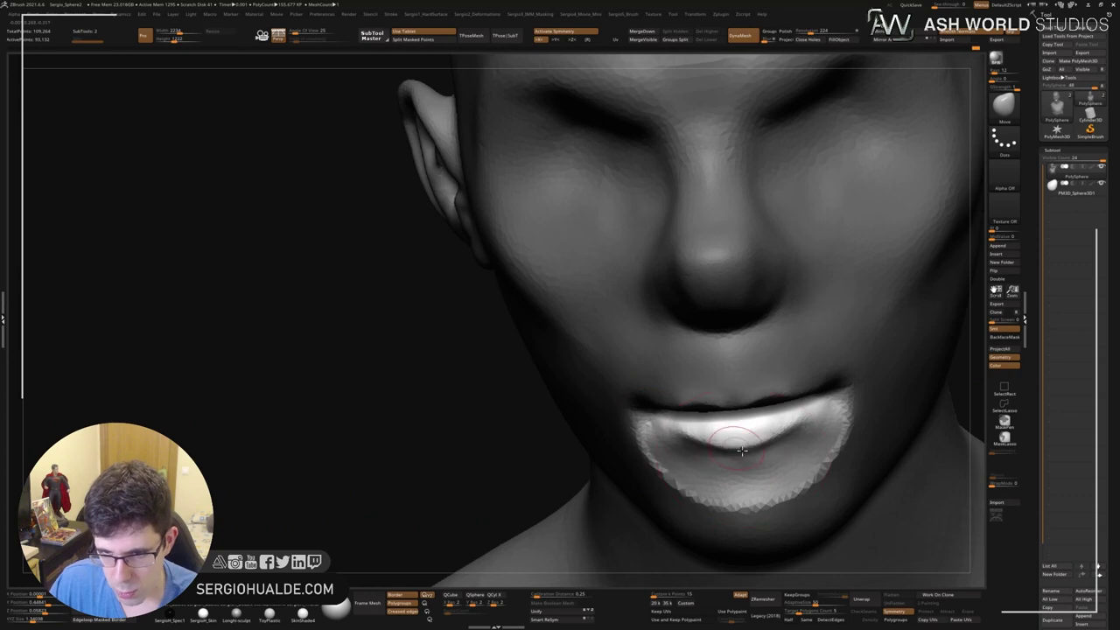
{"action": "right_click_drag", "start_coordinate": [742, 450], "coordinate": [761, 446]}
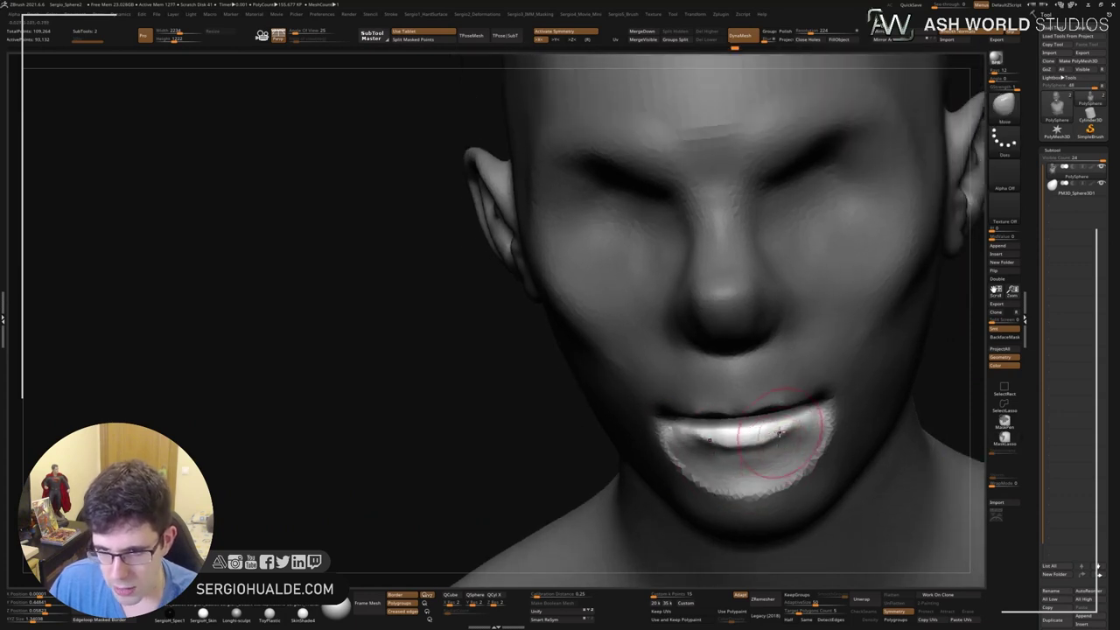
{"action": "left_click_drag", "start_coordinate": [778, 432], "coordinate": [762, 448]}
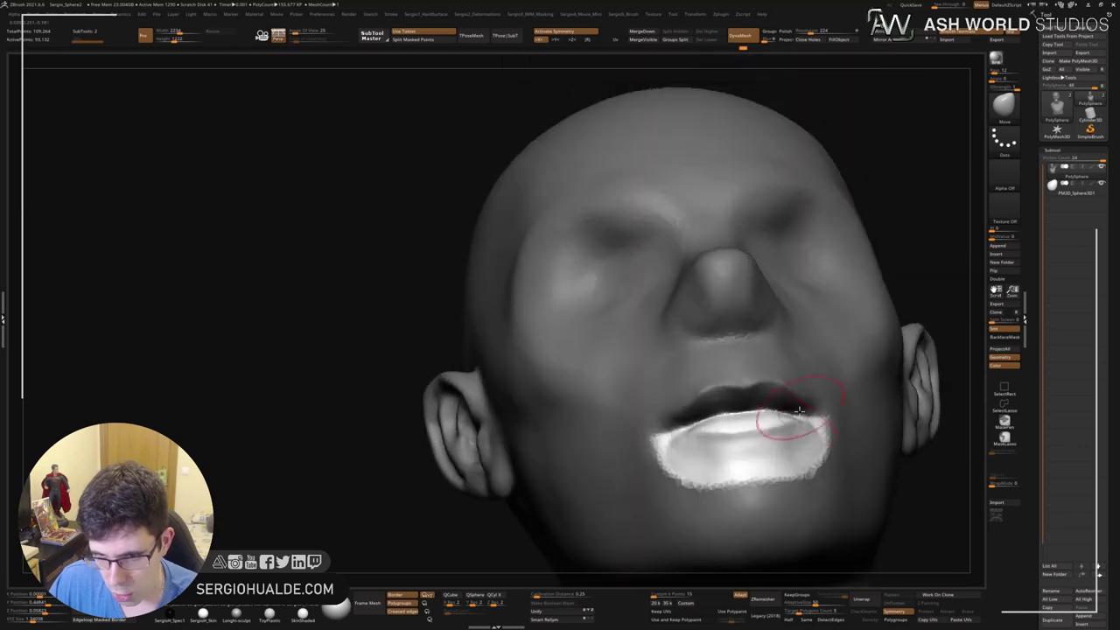
Mask along the upper lip's edge and invert so only the lower lip stays free.
{"action": "right_click_drag", "start_coordinate": [791, 432], "coordinate": [817, 401]}
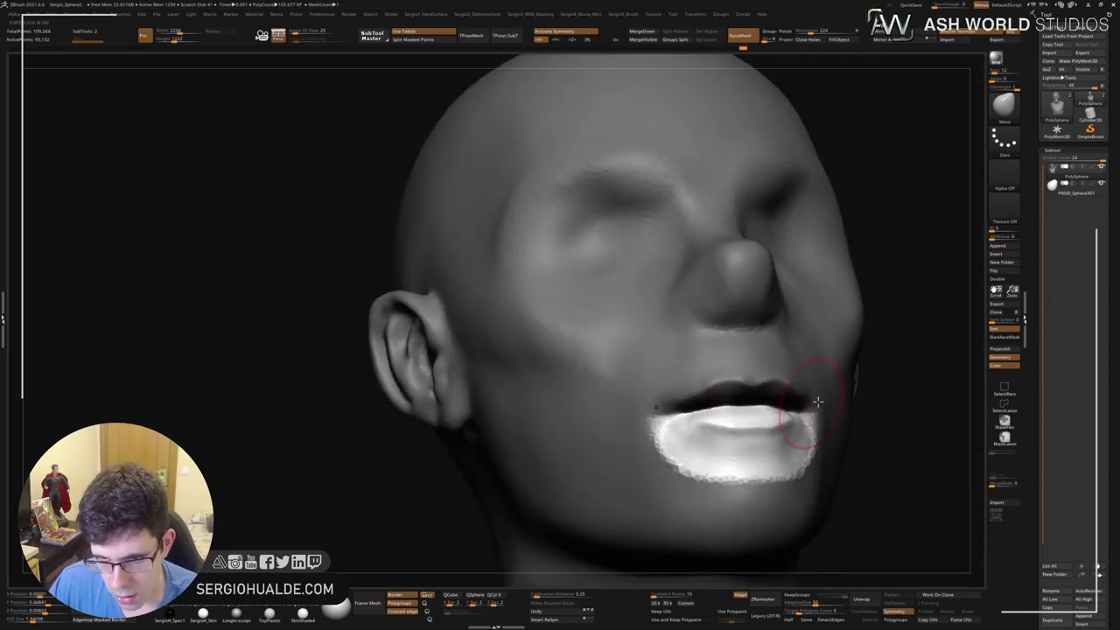
{"action": "right_click_drag", "start_coordinate": [886, 394], "coordinate": [758, 365]}
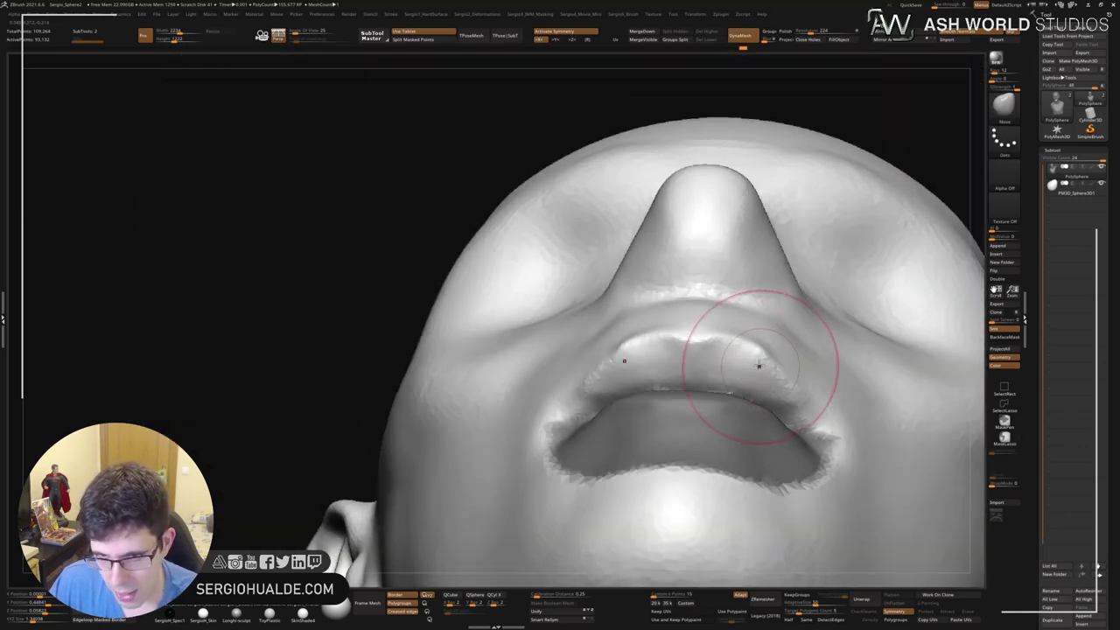
{"action": "right_click_drag", "start_coordinate": [757, 376], "coordinate": [745, 365]}
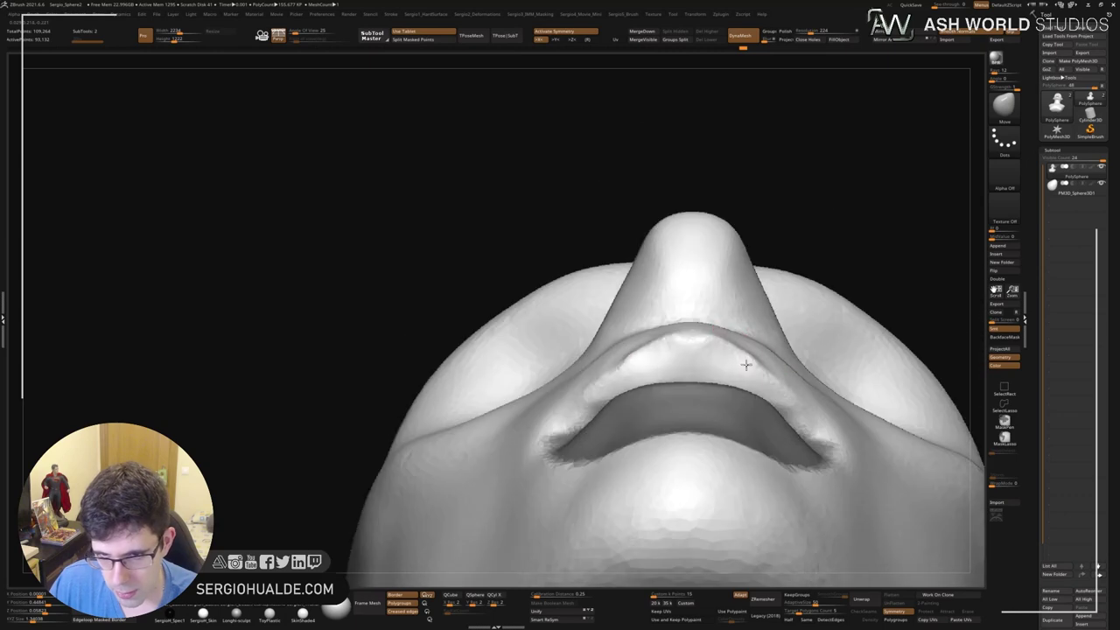
{"action": "left_click_drag", "start_coordinate": [745, 365], "coordinate": [745, 343]}
{"action": "right_click_drag", "start_coordinate": [775, 382], "coordinate": [817, 463]}
{"action": "left_click", "coordinate": [863, 415], "text": "ctrl"}
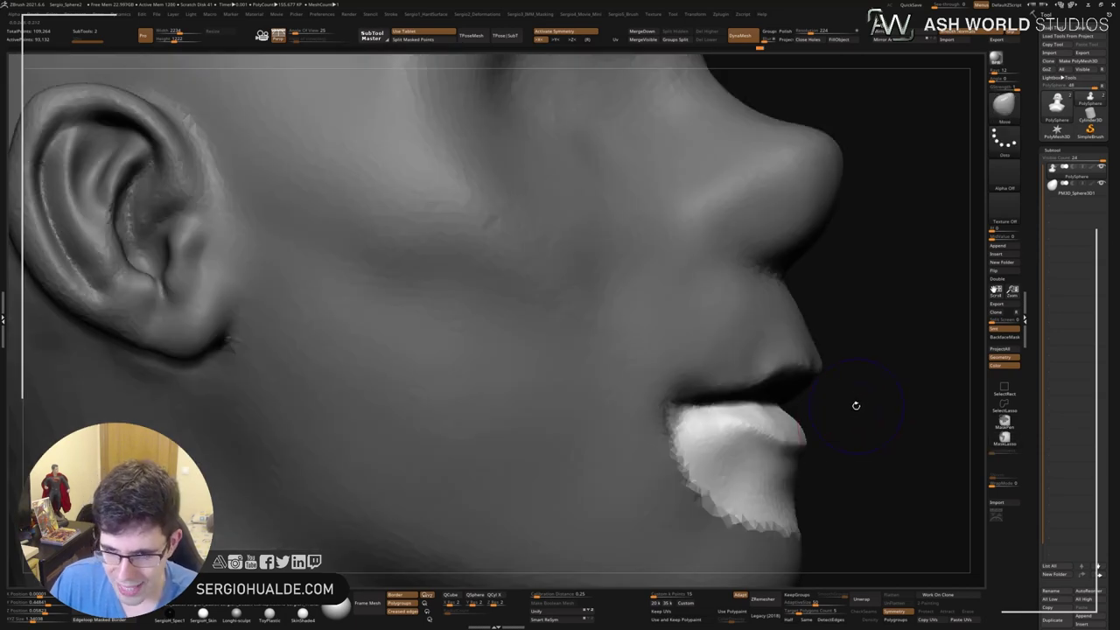
{"action": "key", "text": "shift+f"}
{"action": "key", "text": "shift+f"}
{"action": "mouse_move", "coordinate": [828, 420]}
{"action": "right_mouse_down"}
{"action": "mouse_move", "coordinate": [826, 442]}
{"action": "mouse_move", "coordinate": [723, 418]}
{"action": "right_mouse_up"}
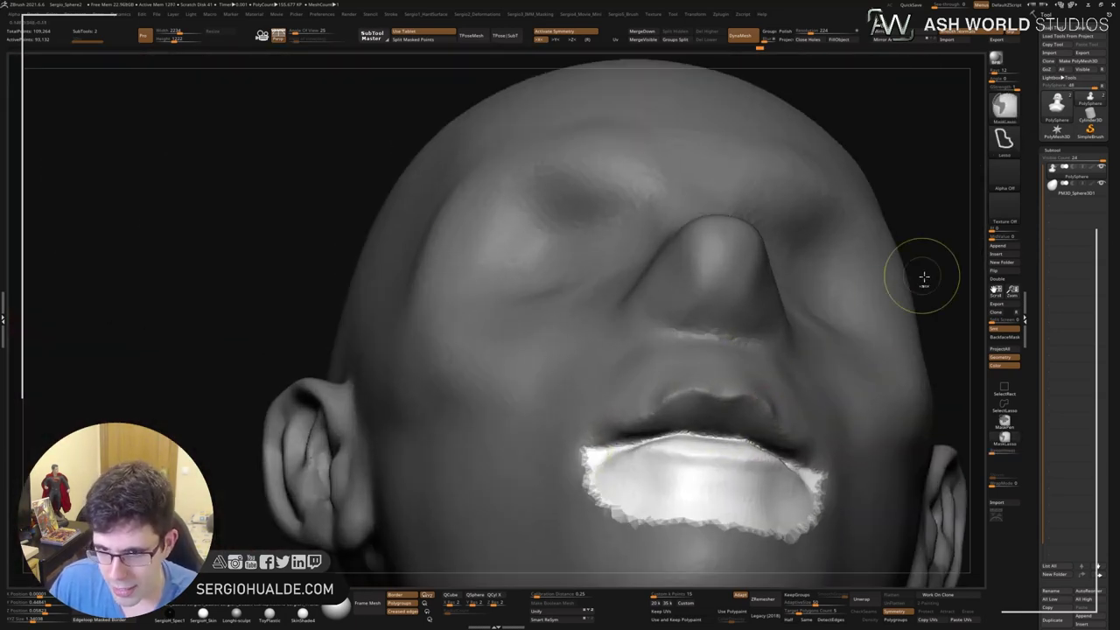
Invert the mask and build up the ridge above the upper lip with Clay.
{"action": "left_click", "coordinate": [924, 275], "text": "ctrl"}
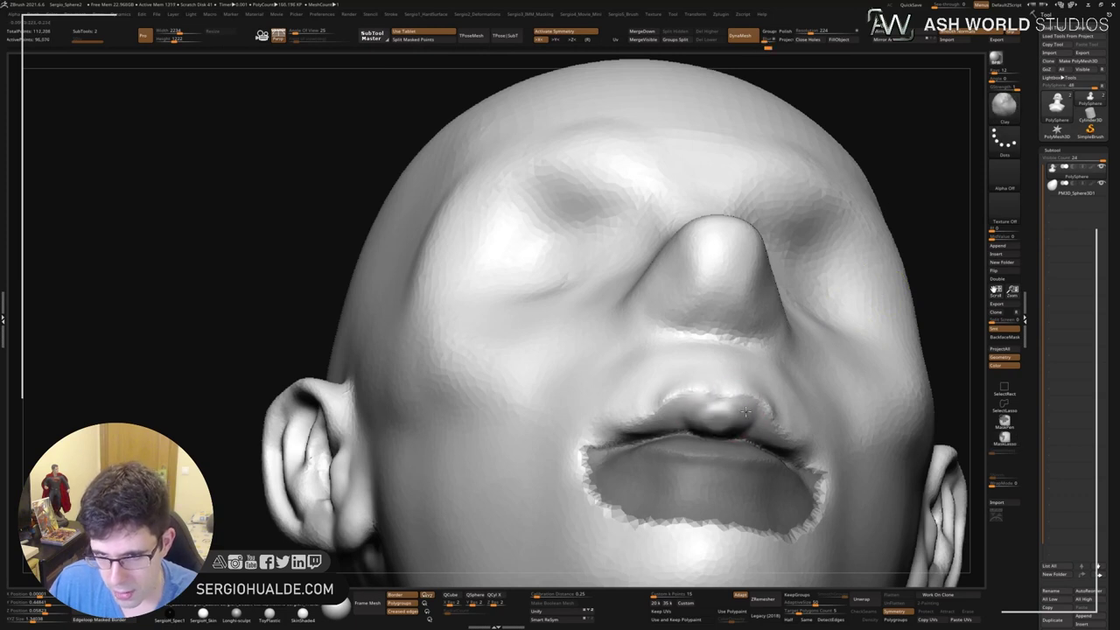
{"action": "right_click_drag", "start_coordinate": [761, 432], "coordinate": [749, 398]}
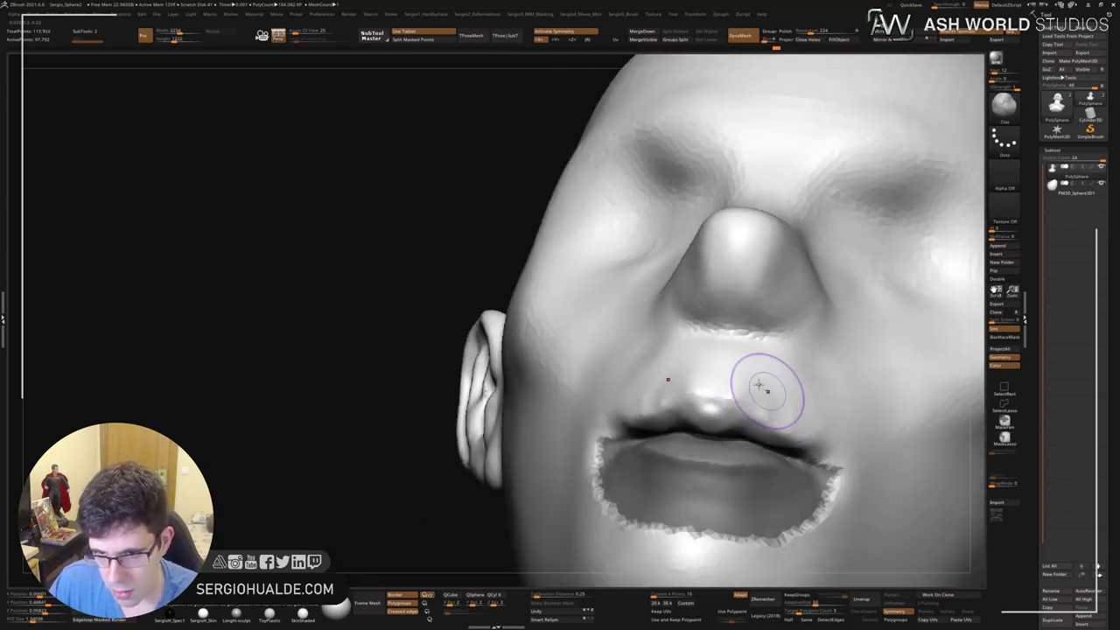
{"action": "mouse_move", "coordinate": [724, 397]}
{"action": "left_mouse_down"}
{"action": "mouse_move", "coordinate": [717, 362]}
{"action": "mouse_move", "coordinate": [749, 365]}
{"action": "left_mouse_up"}
{"action": "right_click_drag", "start_coordinate": [790, 431], "coordinate": [775, 412]}
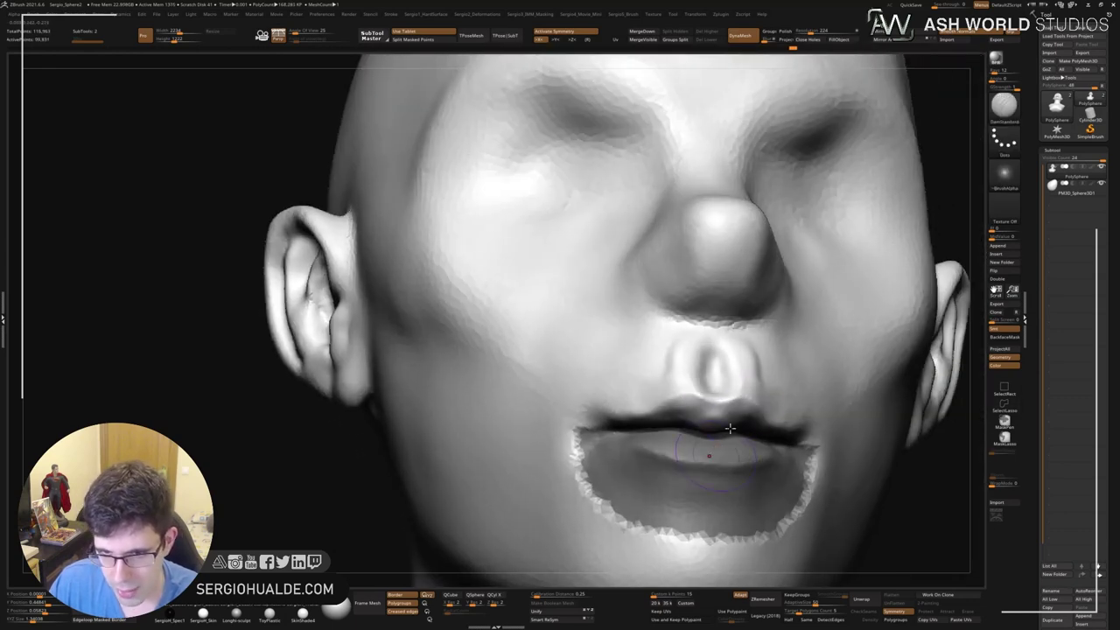
{"action": "mouse_move", "coordinate": [690, 394]}
{"action": "right_mouse_down"}
{"action": "mouse_move", "coordinate": [776, 417]}
{"action": "mouse_move", "coordinate": [750, 395]}
{"action": "right_mouse_up"}
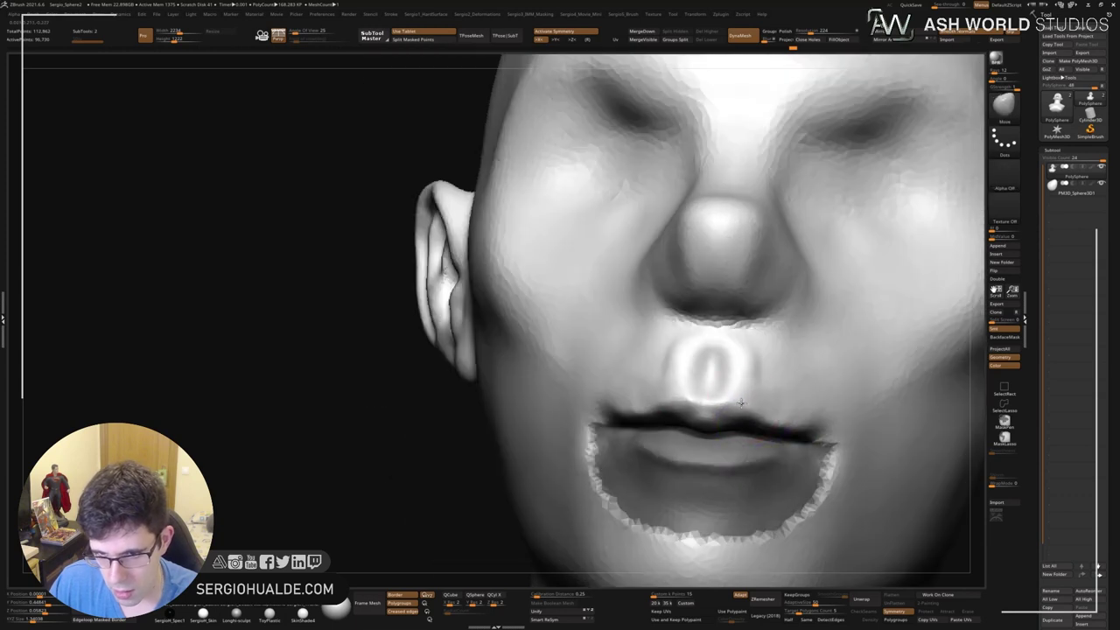
Invert the mask again and pull the lower lip fuller with the Move brush.
{"action": "left_click", "coordinate": [445, 490], "text": "ctrl"}
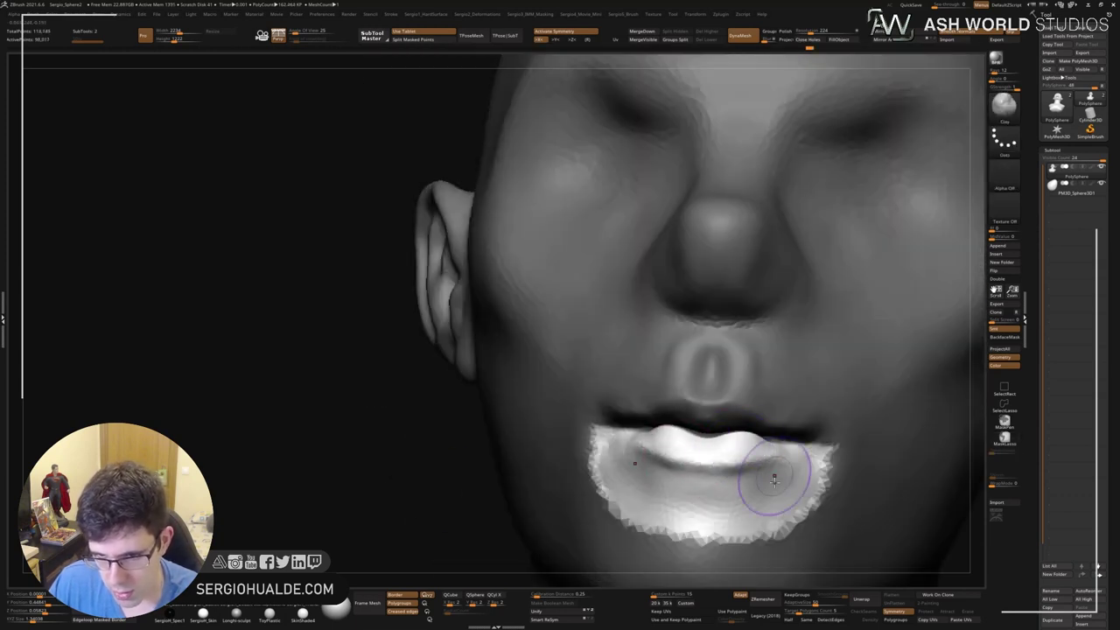
{"action": "right_click_drag", "start_coordinate": [774, 478], "coordinate": [740, 476]}
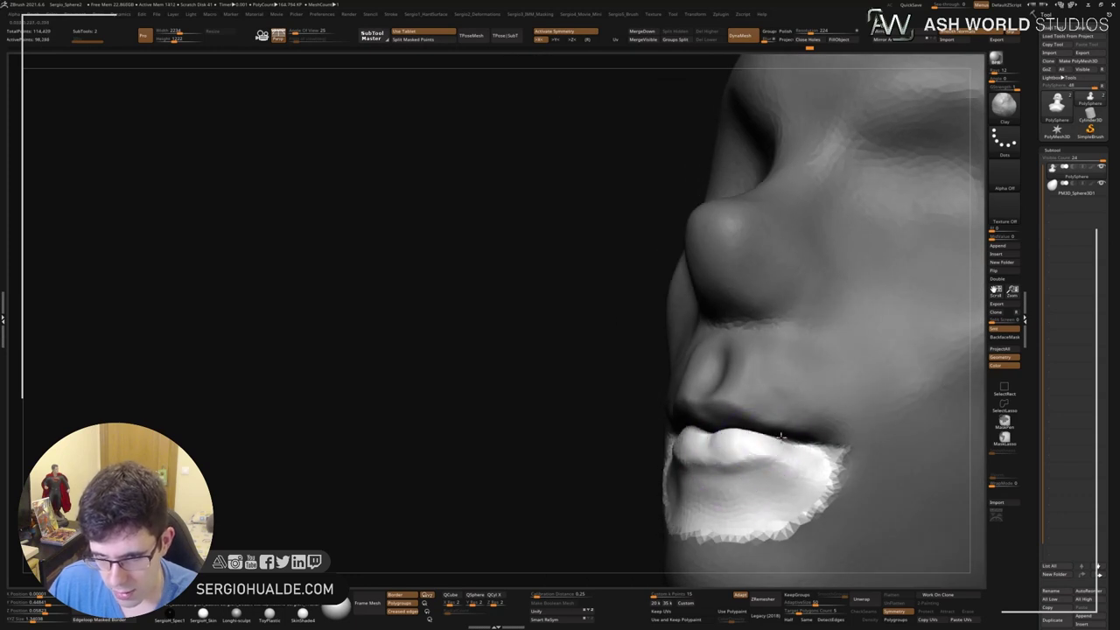
{"action": "key", "text": "b"}
{"action": "key", "text": "m"}
{"action": "key", "text": "v"}
{"action": "left_click_drag", "start_coordinate": [722, 466], "coordinate": [733, 473]}
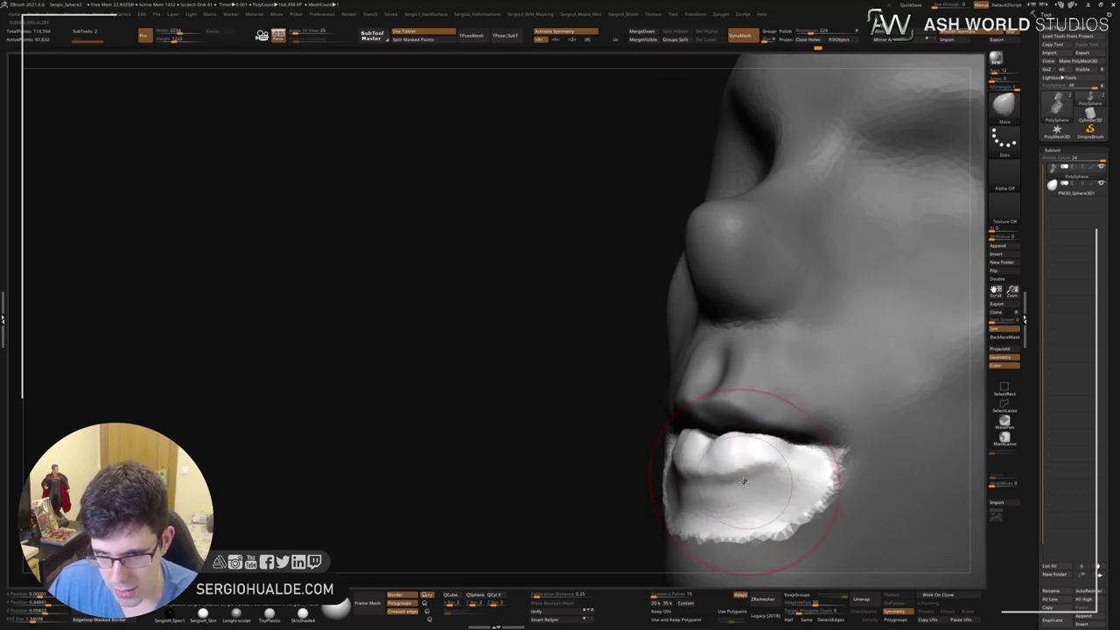
{"action": "right_click_drag", "start_coordinate": [743, 480], "coordinate": [712, 420]}
{"action": "left_click_drag", "start_coordinate": [712, 419], "coordinate": [700, 446]}
{"action": "right_click_drag", "start_coordinate": [691, 450], "coordinate": [731, 459]}
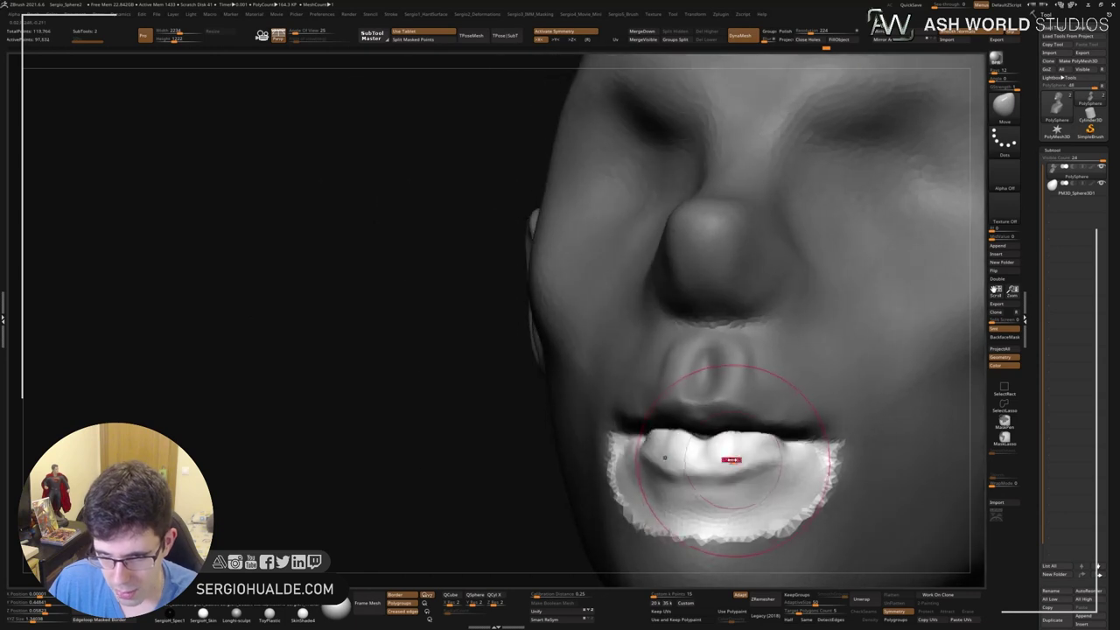
{"action": "right_click_drag", "start_coordinate": [810, 434], "coordinate": [717, 473]}
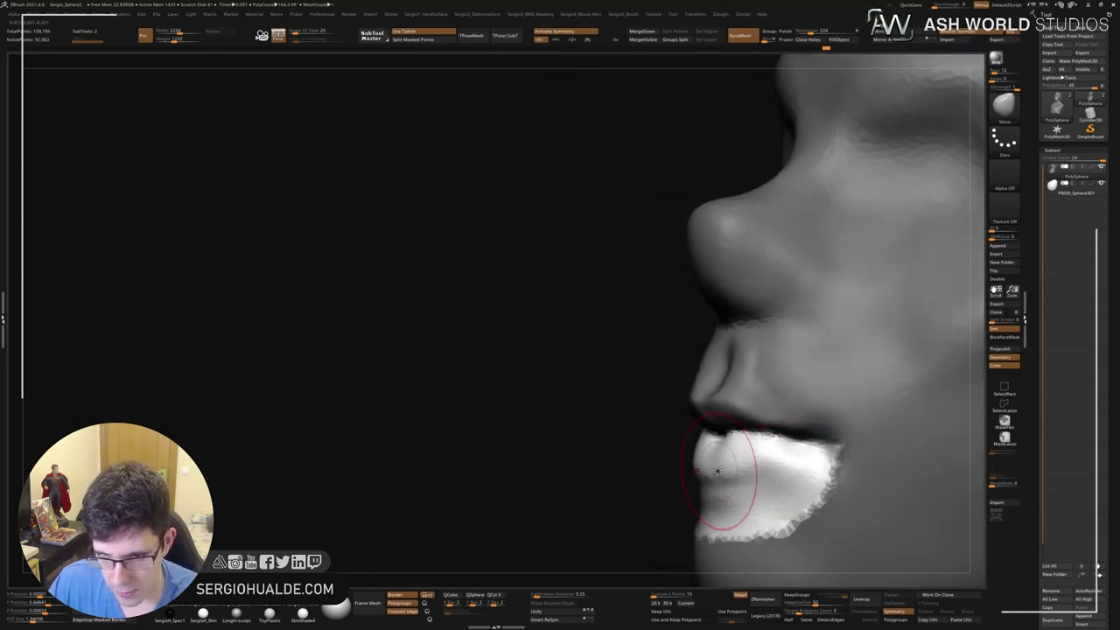
Select the DamStandard brush and view the face in fuller side profile.
{"action": "key", "text": "b"}
{"action": "key", "text": "d"}
{"action": "key", "text": "s"}
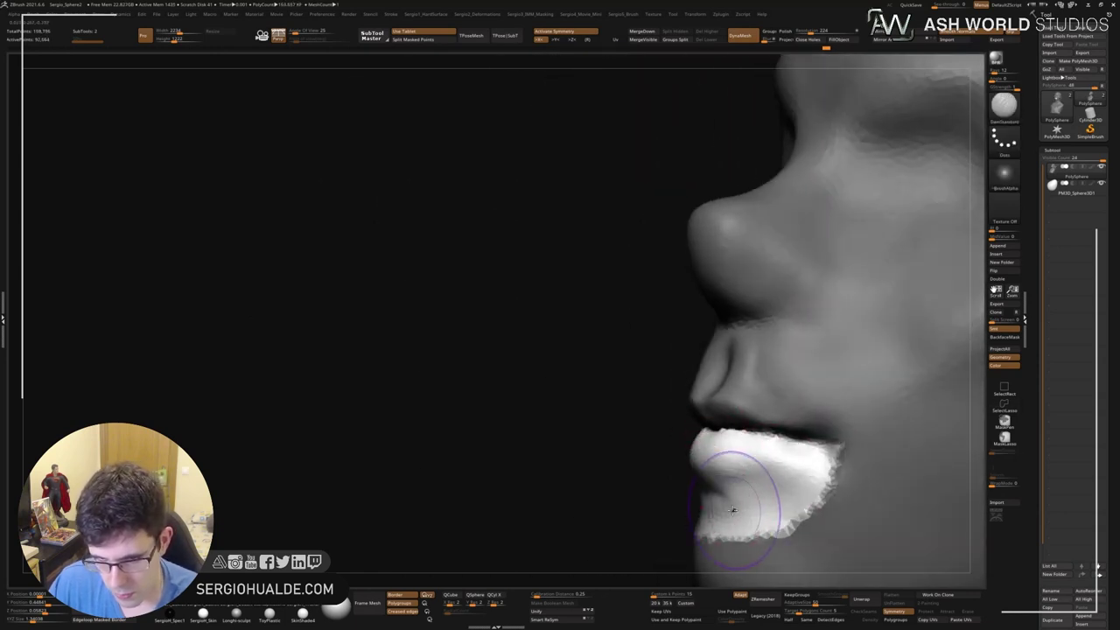
{"action": "mouse_move", "coordinate": [731, 499]}
{"action": "right_mouse_down"}
{"action": "mouse_move", "coordinate": [737, 508]}
{"action": "mouse_move", "coordinate": [742, 440]}
{"action": "mouse_move", "coordinate": [779, 412]}
{"action": "right_mouse_up"}
Clear the lip mask, halve the brush size and smooth above the upper lip.
{"action": "key", "text": "ctrl+shift+a"}
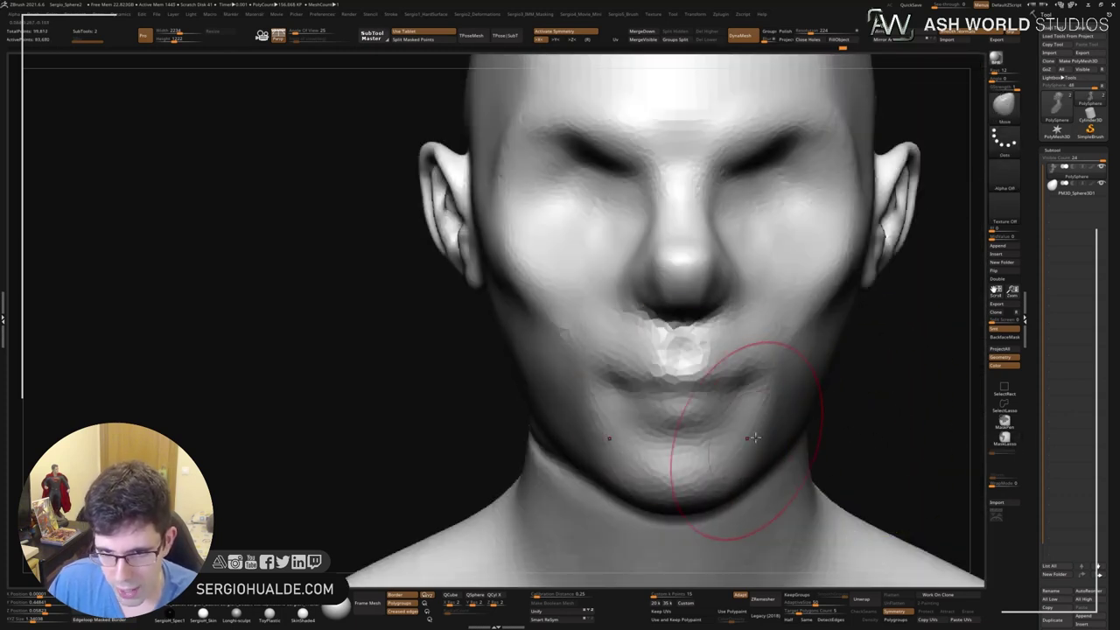
{"action": "key", "text": "ctrl+z"}
{"action": "key", "text": "ctrl+z"}
{"action": "key", "text": "ctrl+z"}
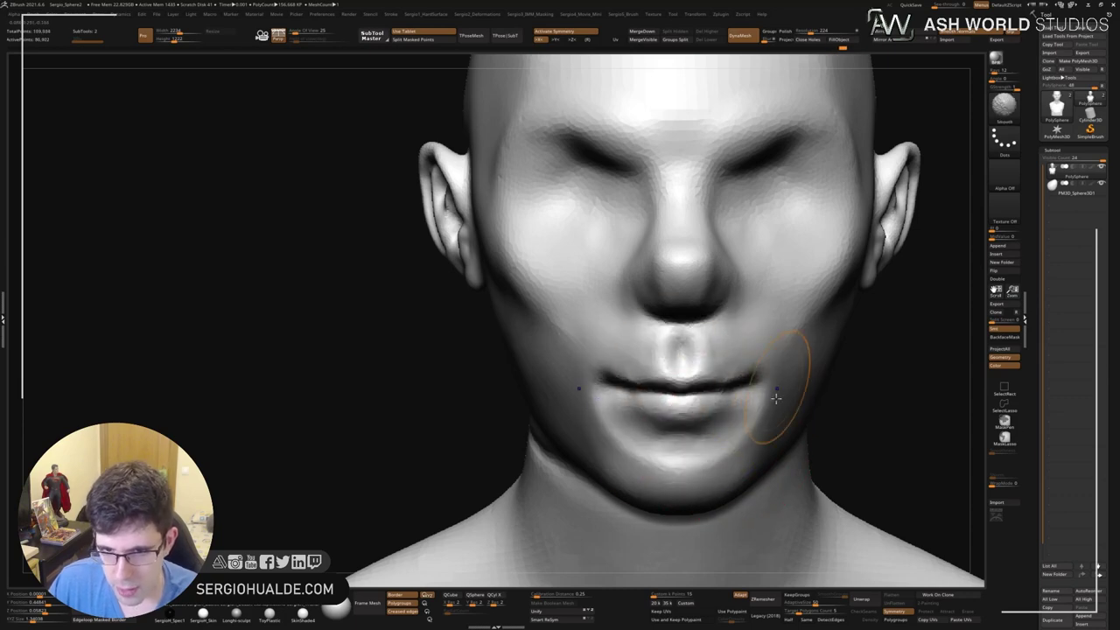
{"action": "mouse_move", "coordinate": [775, 398]}
{"action": "right_mouse_down"}
{"action": "mouse_move", "coordinate": [581, 398]}
{"action": "mouse_move", "coordinate": [749, 400]}
{"action": "right_mouse_up"}
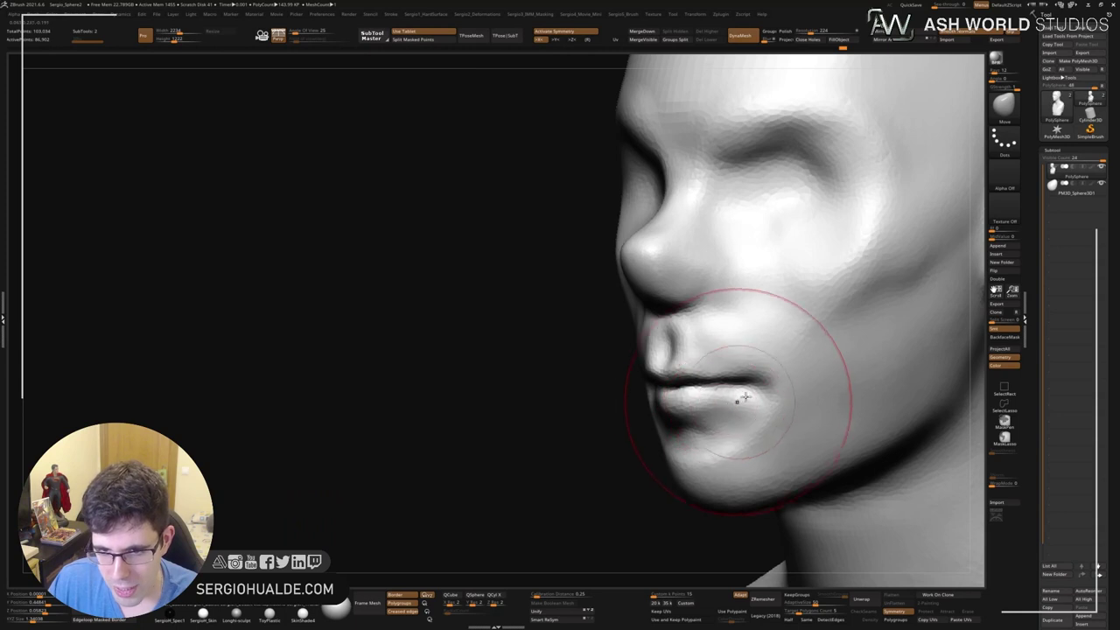
{"action": "key", "text": "bracketleft"}
{"action": "key", "text": "bracketleft"}
{"action": "key", "text": "bracketleft"}
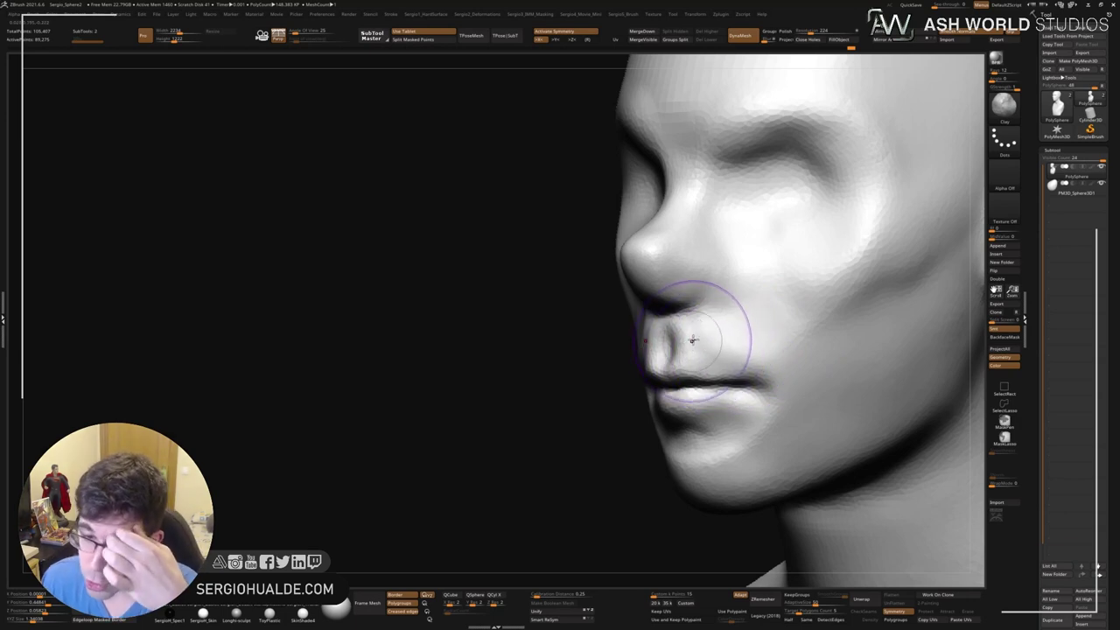
{"action": "left_click_drag", "start_coordinate": [743, 320], "coordinate": [731, 331], "text": "shift"}
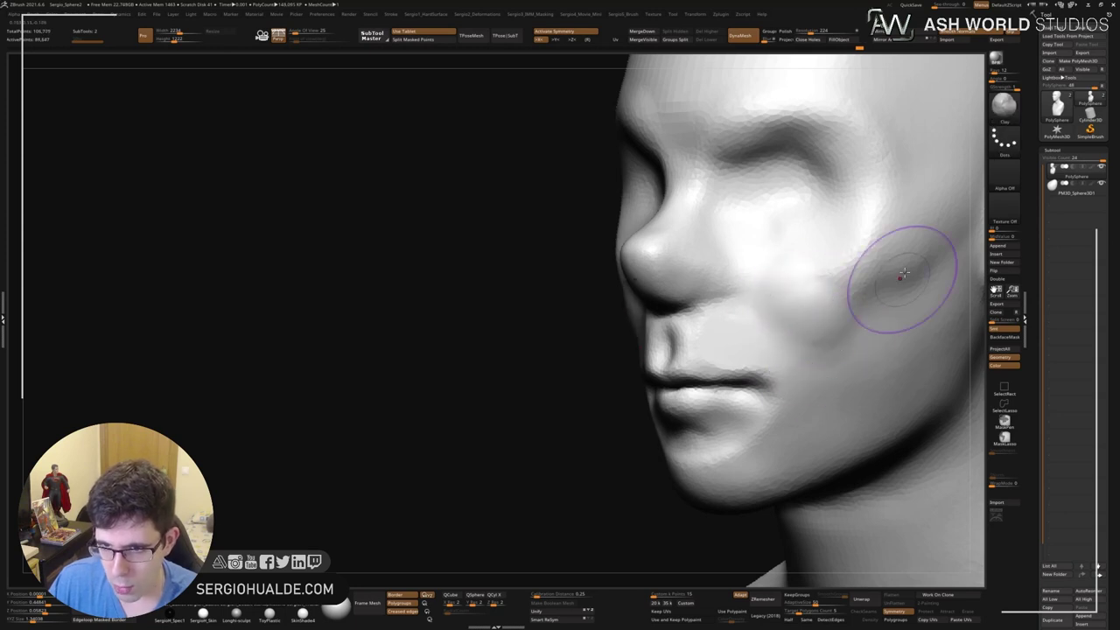
Smooth the upper lip contour, checking it from front and side views.
{"action": "mouse_move", "coordinate": [824, 324]}
{"action": "right_mouse_down", "text": "shift"}
{"action": "mouse_move", "coordinate": [837, 303]}
{"action": "mouse_move", "coordinate": [750, 357]}
{"action": "right_mouse_up", "text": "shift"}
{"action": "mouse_move", "coordinate": [619, 374]}
{"action": "right_mouse_down"}
{"action": "mouse_move", "coordinate": [635, 375]}
{"action": "mouse_move", "coordinate": [616, 373]}
{"action": "right_mouse_up"}
{"action": "left_click_drag", "start_coordinate": [603, 369], "coordinate": [618, 369]}
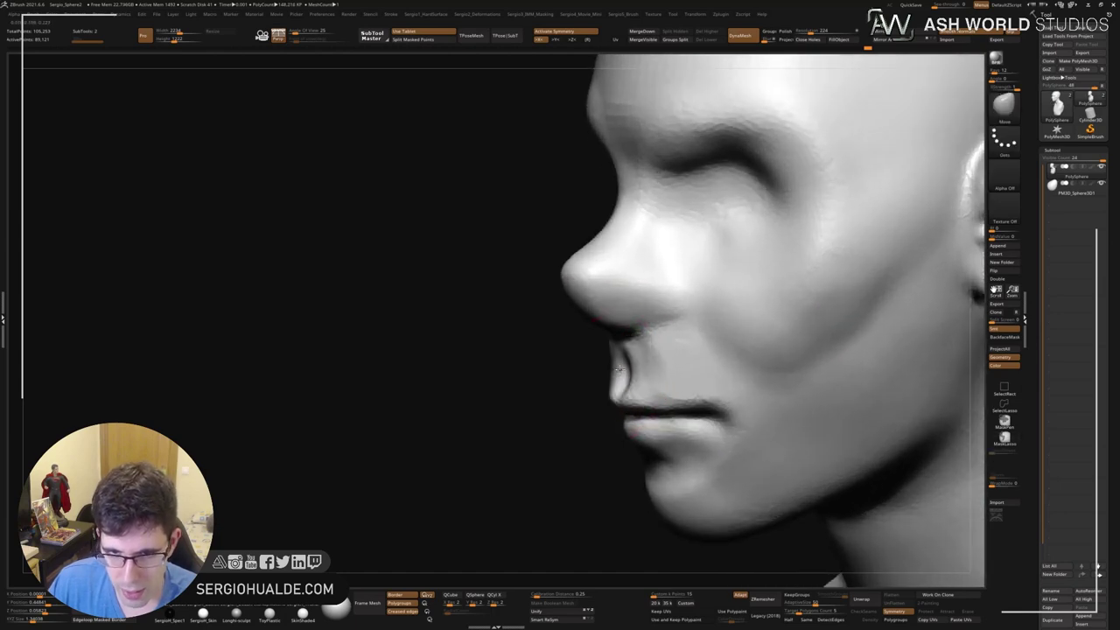
{"action": "mouse_move", "coordinate": [650, 373]}
{"action": "right_mouse_down"}
{"action": "mouse_move", "coordinate": [676, 372]}
{"action": "mouse_move", "coordinate": [651, 413]}
{"action": "right_mouse_up"}
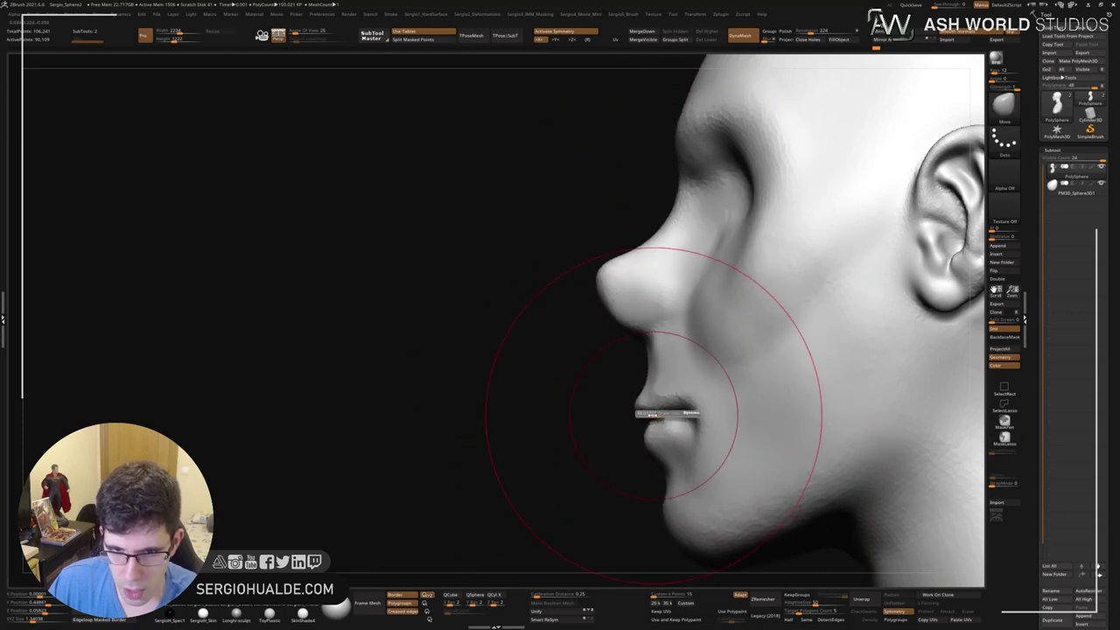
{"action": "mouse_move", "coordinate": [667, 413]}
{"action": "right_mouse_down"}
{"action": "mouse_move", "coordinate": [696, 452]}
{"action": "mouse_move", "coordinate": [636, 480]}
{"action": "mouse_move", "coordinate": [605, 384]}
{"action": "mouse_move", "coordinate": [688, 399]}
{"action": "mouse_move", "coordinate": [654, 447]}
{"action": "mouse_move", "coordinate": [636, 350]}
{"action": "mouse_move", "coordinate": [596, 343]}
{"action": "right_mouse_up"}
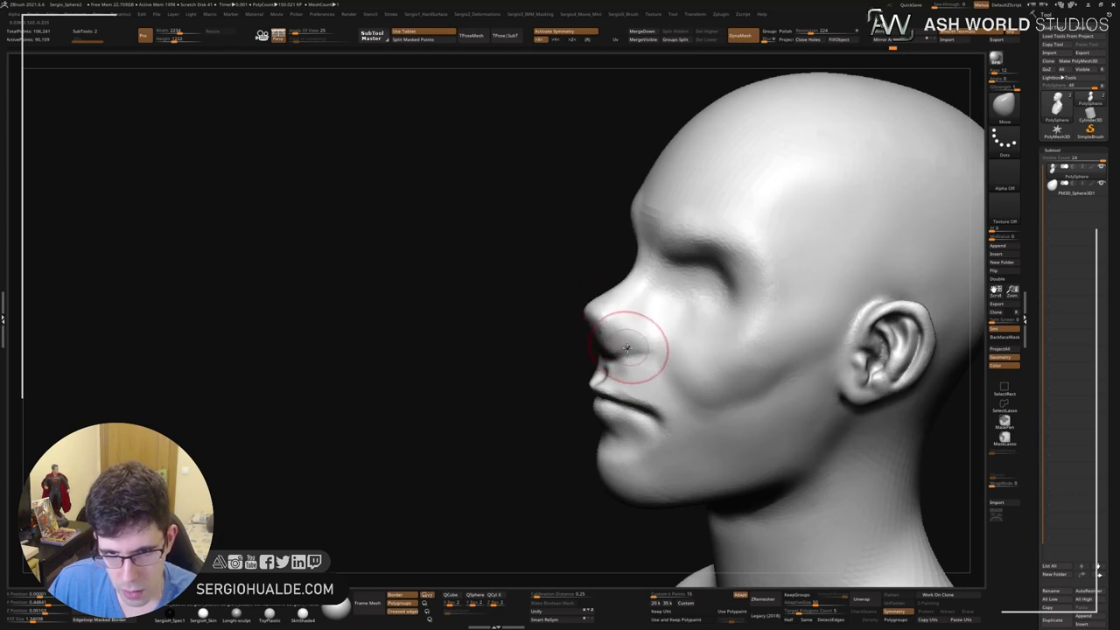
{"action": "right_click_drag", "start_coordinate": [627, 348], "coordinate": [610, 350]}
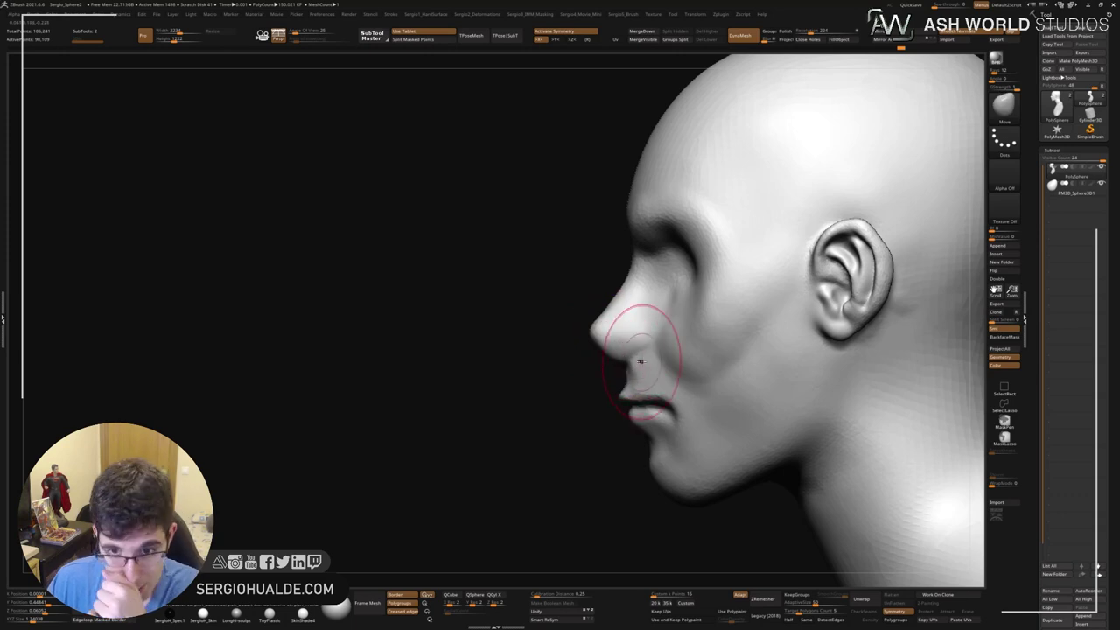
{"action": "mouse_move", "coordinate": [605, 350]}
{"action": "right_mouse_down"}
{"action": "mouse_move", "coordinate": [613, 376]}
{"action": "mouse_move", "coordinate": [666, 403]}
{"action": "mouse_move", "coordinate": [629, 399]}
{"action": "right_mouse_up"}
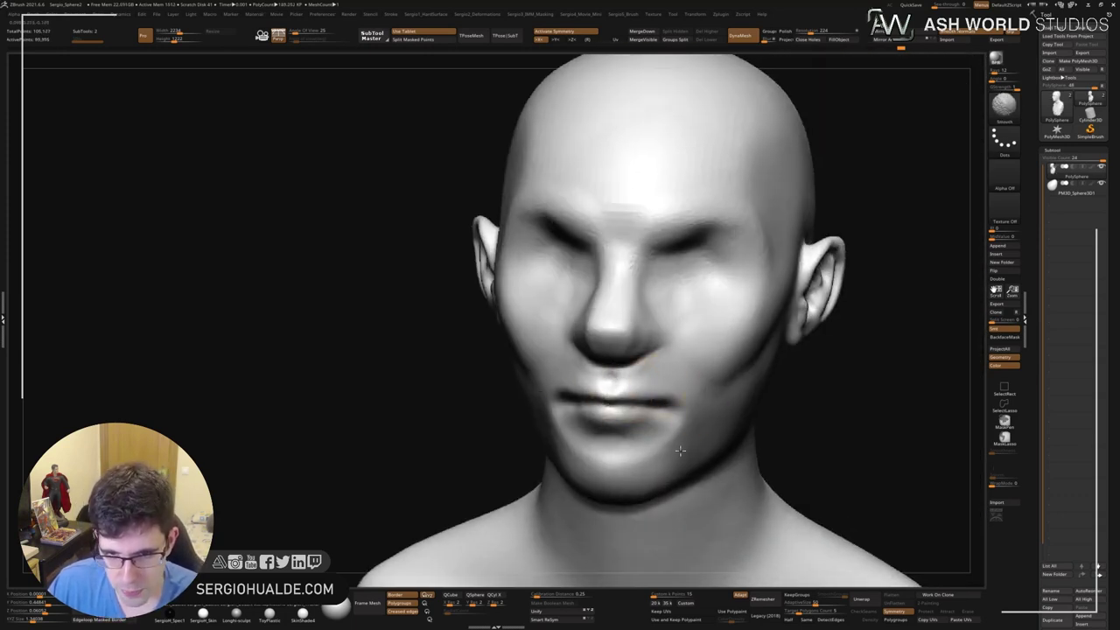
{"action": "mouse_move", "coordinate": [686, 447]}
{"action": "right_mouse_down"}
{"action": "mouse_move", "coordinate": [652, 420]}
{"action": "mouse_move", "coordinate": [678, 404]}
{"action": "right_mouse_up"}
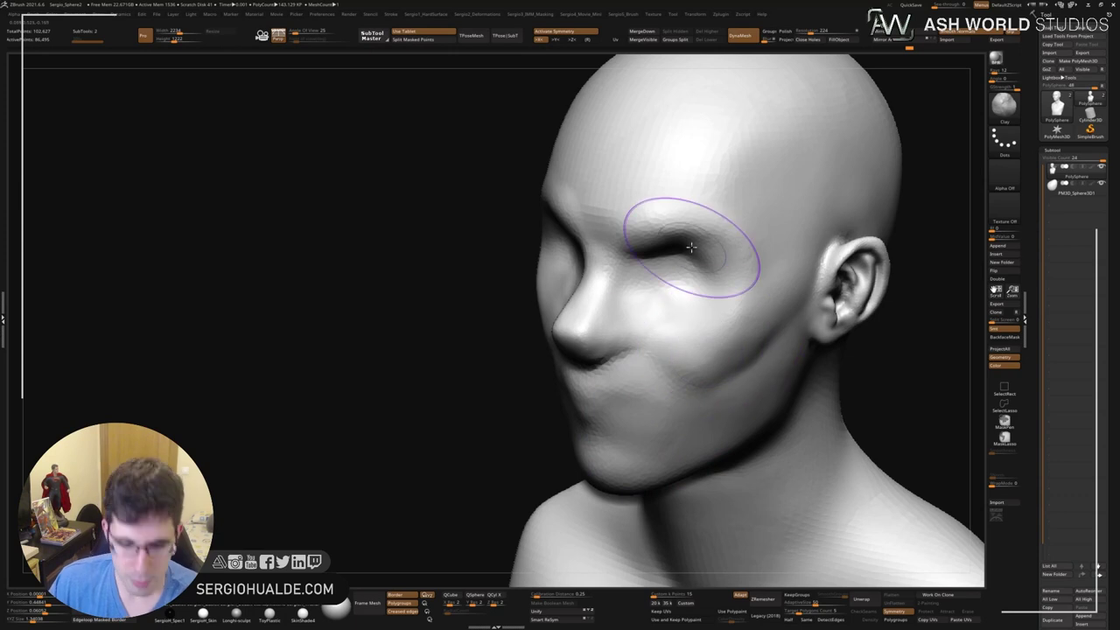
Deepen the eye socket crease and smooth the mouth and chin.
{"action": "left_click_drag", "start_coordinate": [694, 218], "coordinate": [655, 309]}
{"action": "mouse_move", "coordinate": [654, 404]}
{"action": "left_mouse_down", "text": "shift"}
{"action": "mouse_move", "coordinate": [644, 425]}
{"action": "mouse_move", "coordinate": [621, 376]}
{"action": "mouse_move", "coordinate": [664, 411]}
{"action": "mouse_move", "coordinate": [691, 400]}
{"action": "left_mouse_up", "text": "shift"}
{"action": "key", "text": "shift+f"}
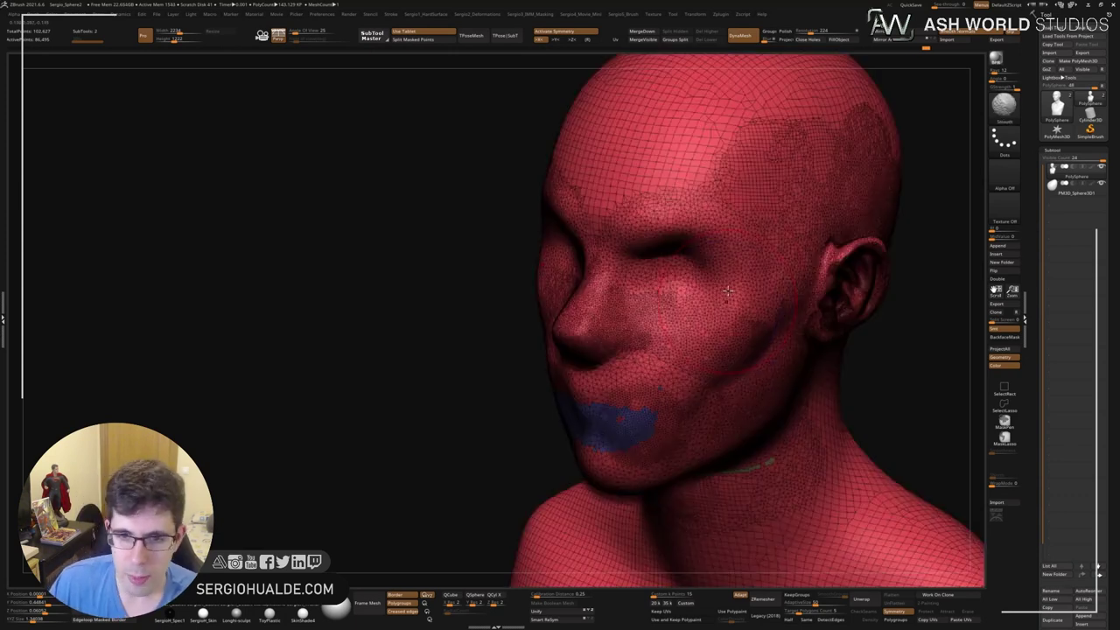
{"action": "key", "text": "shift+f"}
{"action": "left_click_drag", "start_coordinate": [525, 237], "coordinate": [503, 301], "text": "ctrl"}
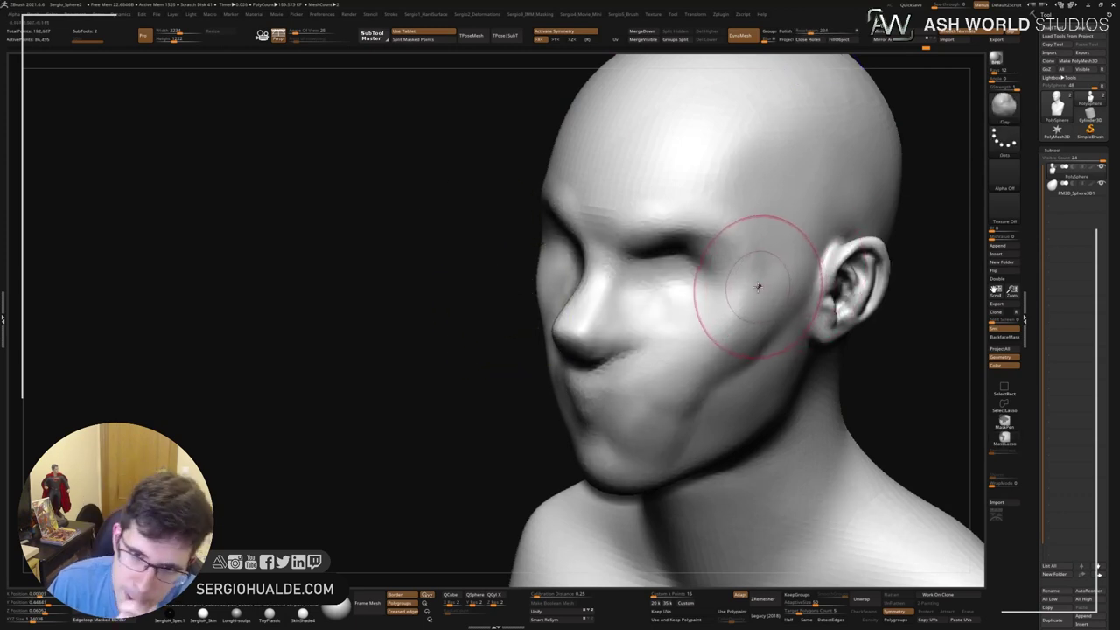
Smooth the cheek surface toward the nose, toggling the PolyF wireframe to check.
{"action": "right_click_drag", "start_coordinate": [680, 317], "coordinate": [717, 337], "text": "alt"}
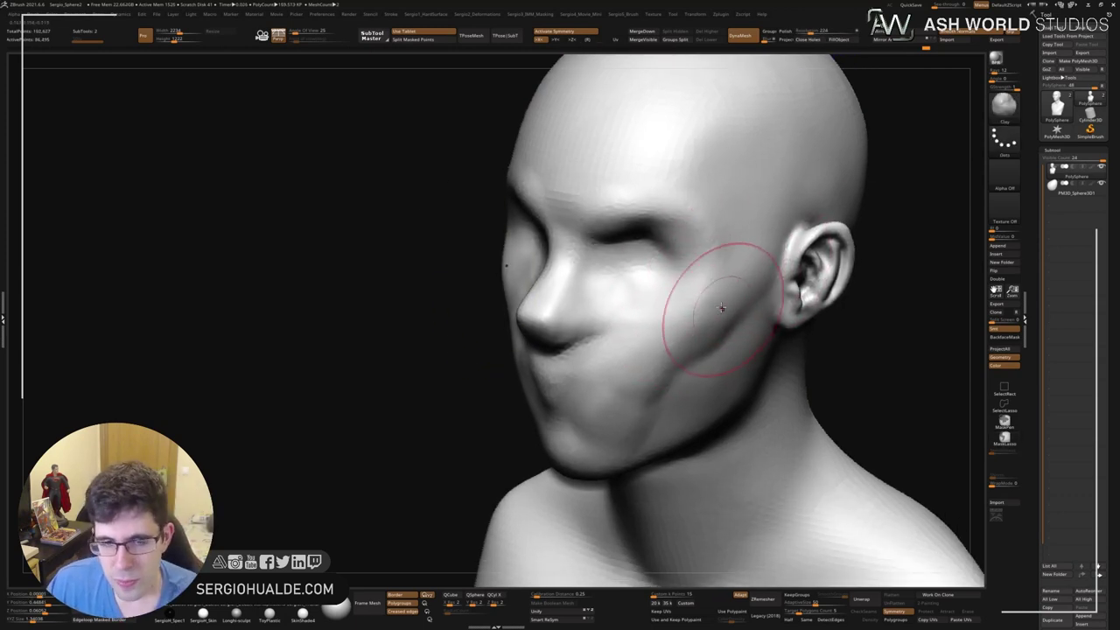
{"action": "left_click_drag", "start_coordinate": [657, 321], "coordinate": [579, 419], "text": "shift"}
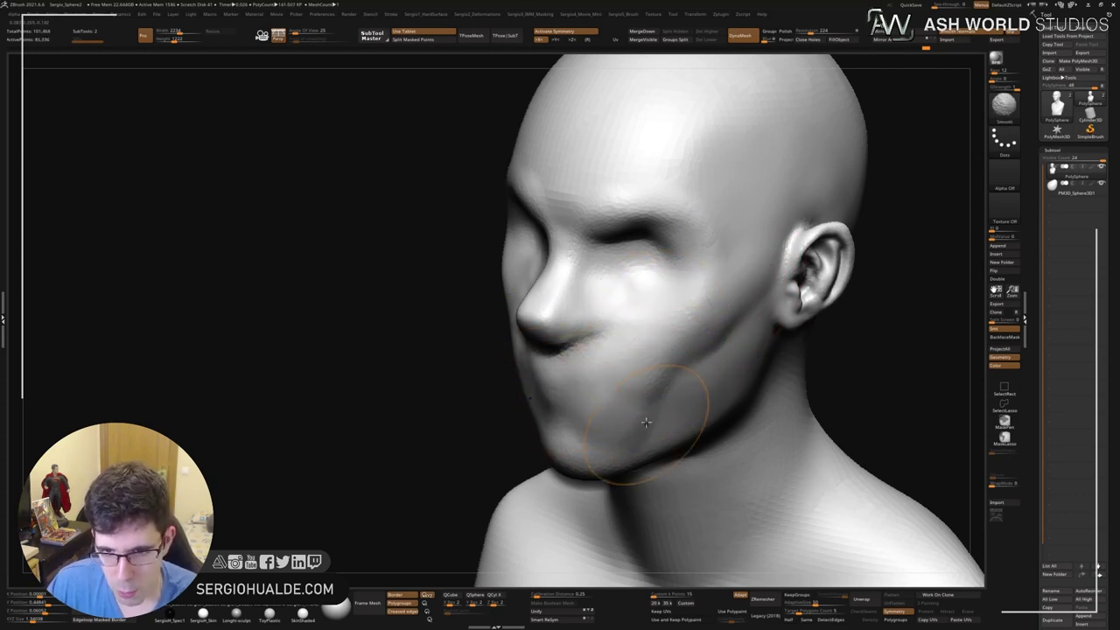
{"action": "key", "text": "shift+f"}
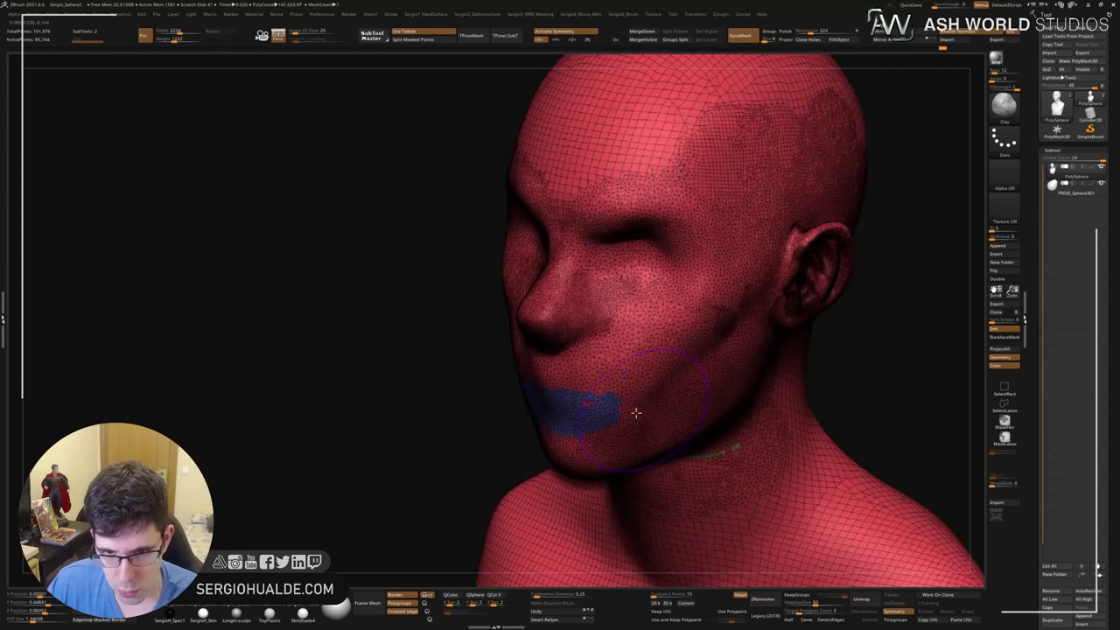
{"action": "mouse_move", "coordinate": [724, 329]}
{"action": "left_mouse_down", "text": "shift"}
{"action": "mouse_move", "coordinate": [612, 289]}
{"action": "mouse_move", "coordinate": [543, 236]}
{"action": "mouse_move", "coordinate": [553, 325]}
{"action": "mouse_move", "coordinate": [537, 341]}
{"action": "left_mouse_up", "text": "shift"}
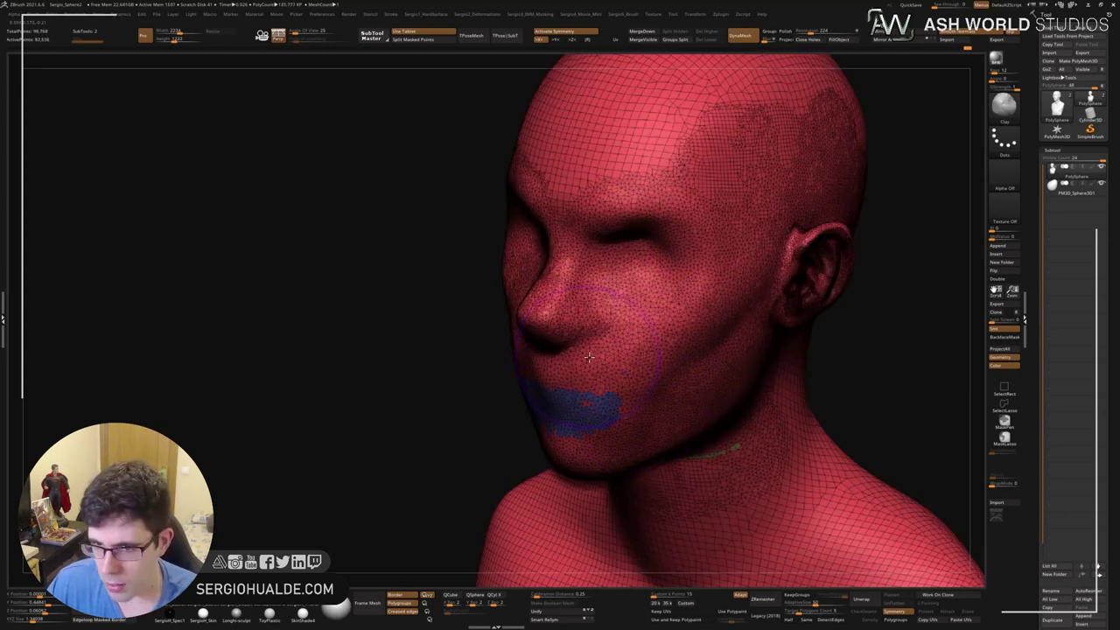
{"action": "key", "text": "shift+f"}
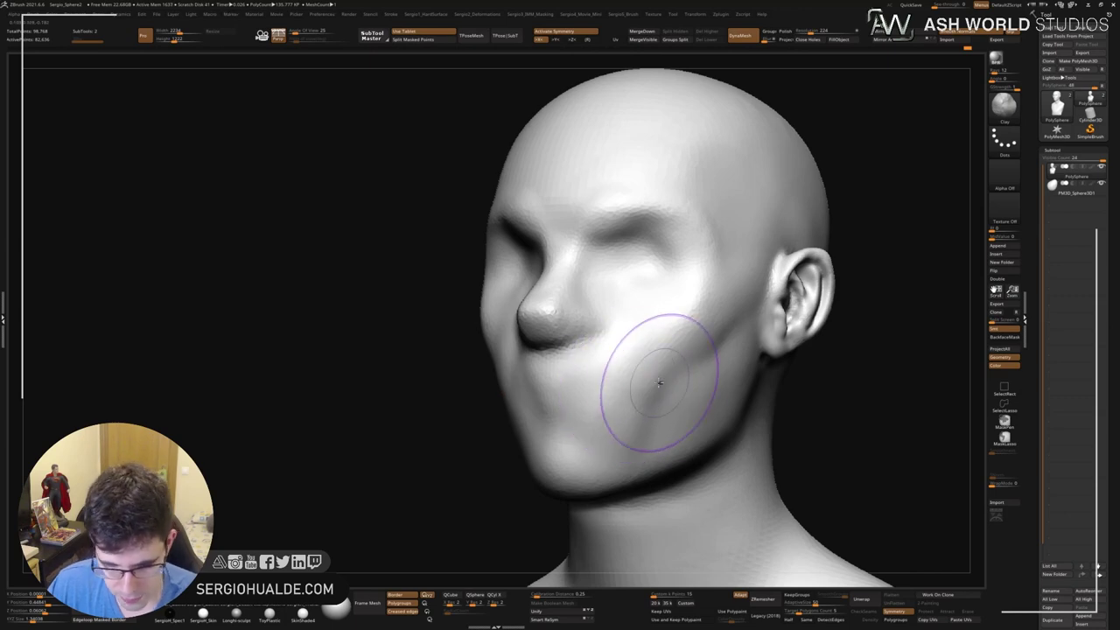
{"action": "key", "text": "shift+f"}
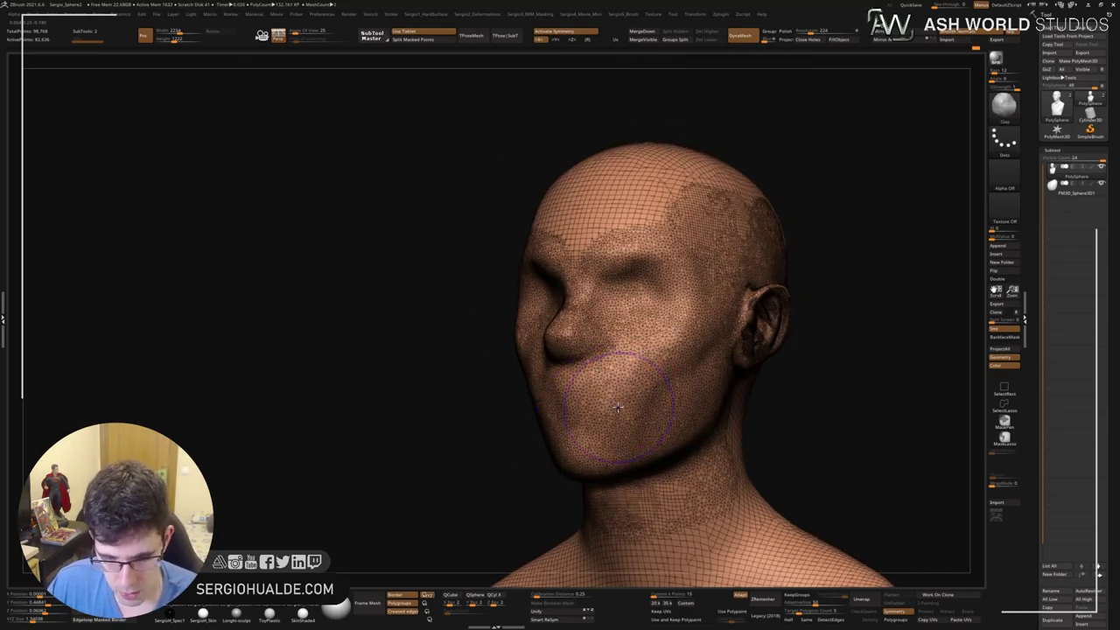
{"action": "key", "text": "shift+f"}
Build up and smooth the mouth, crease the jawline and shape the cheek below the ear.
{"action": "right_click_drag", "start_coordinate": [600, 425], "coordinate": [575, 400], "text": "shift"}
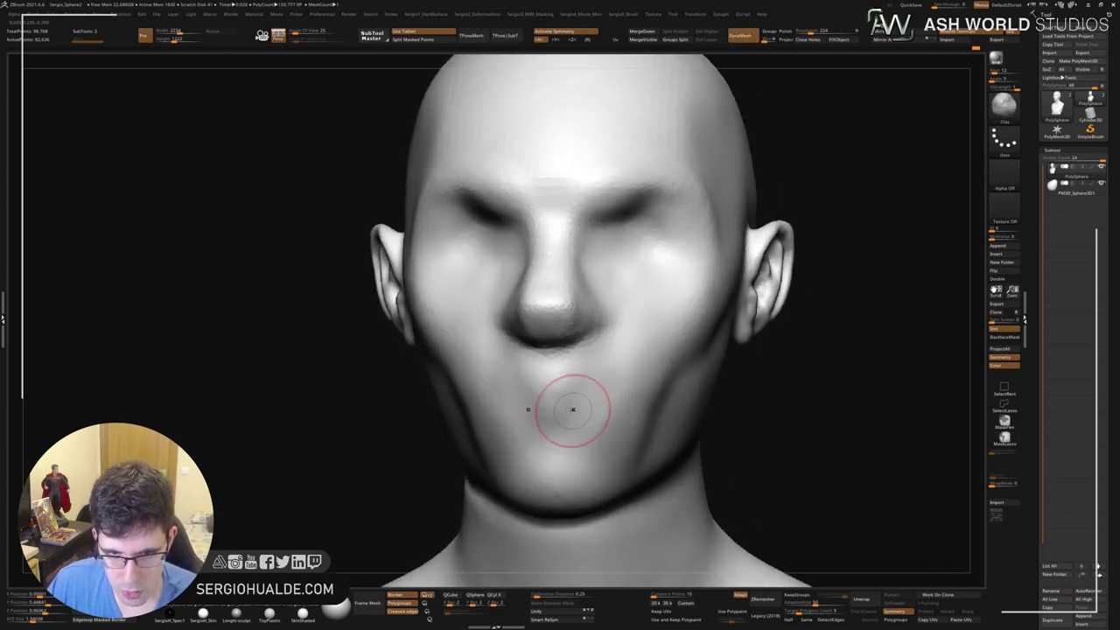
{"action": "mouse_move", "coordinate": [575, 400]}
{"action": "left_mouse_down"}
{"action": "mouse_move", "coordinate": [560, 411]}
{"action": "mouse_move", "coordinate": [577, 411]}
{"action": "left_mouse_up"}
{"action": "right_click_drag", "start_coordinate": [577, 411], "coordinate": [633, 450]}
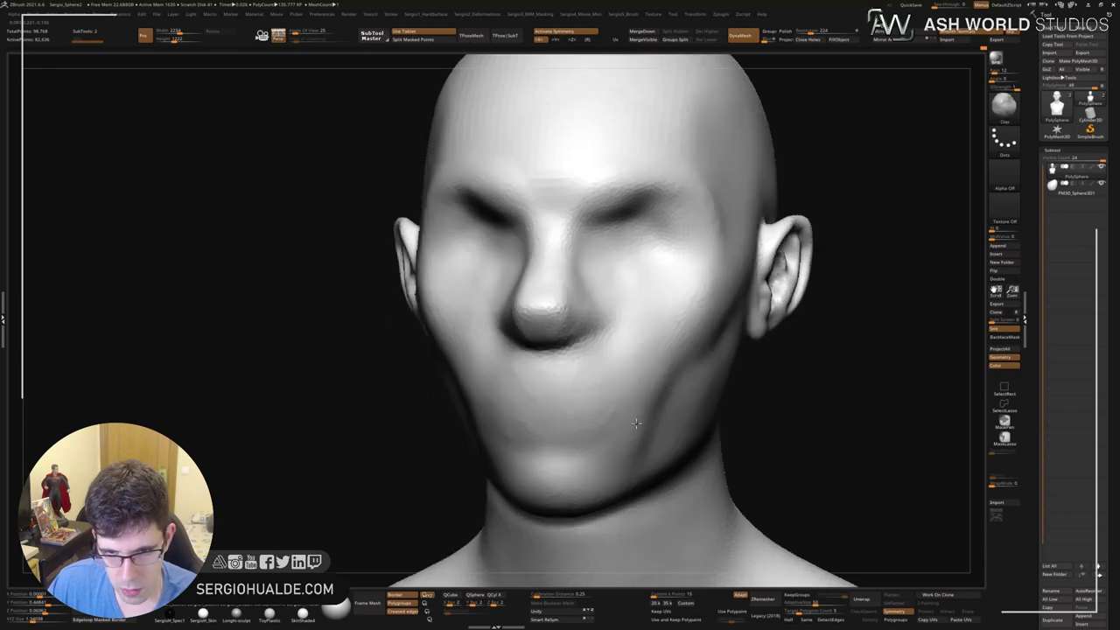
{"action": "left_click_drag", "start_coordinate": [662, 376], "coordinate": [713, 368]}
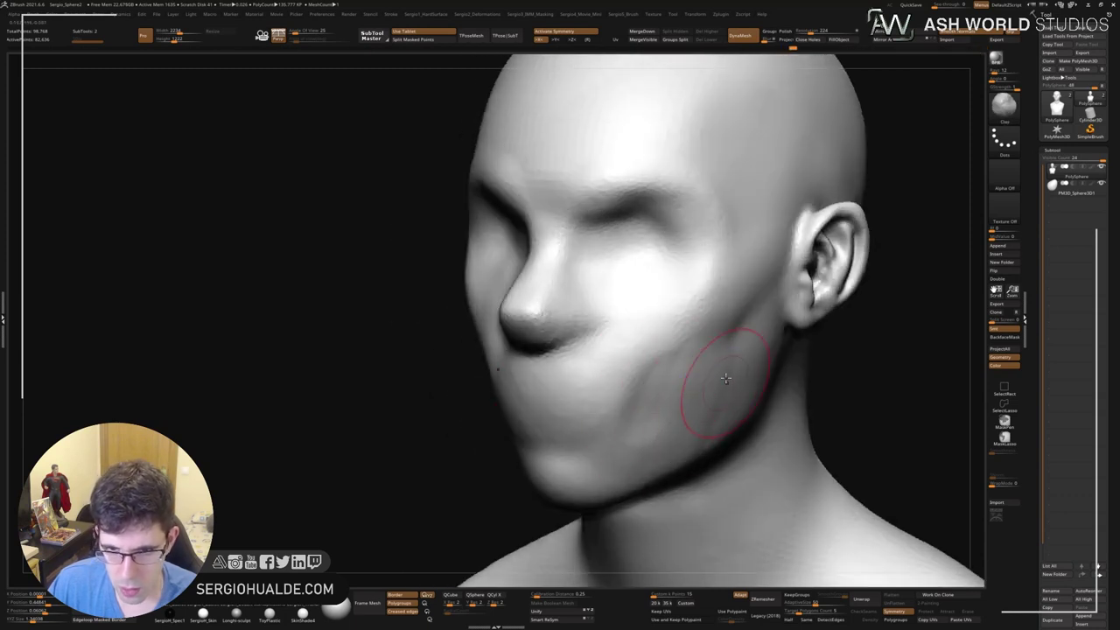
{"action": "right_click_drag", "start_coordinate": [660, 446], "coordinate": [737, 300]}
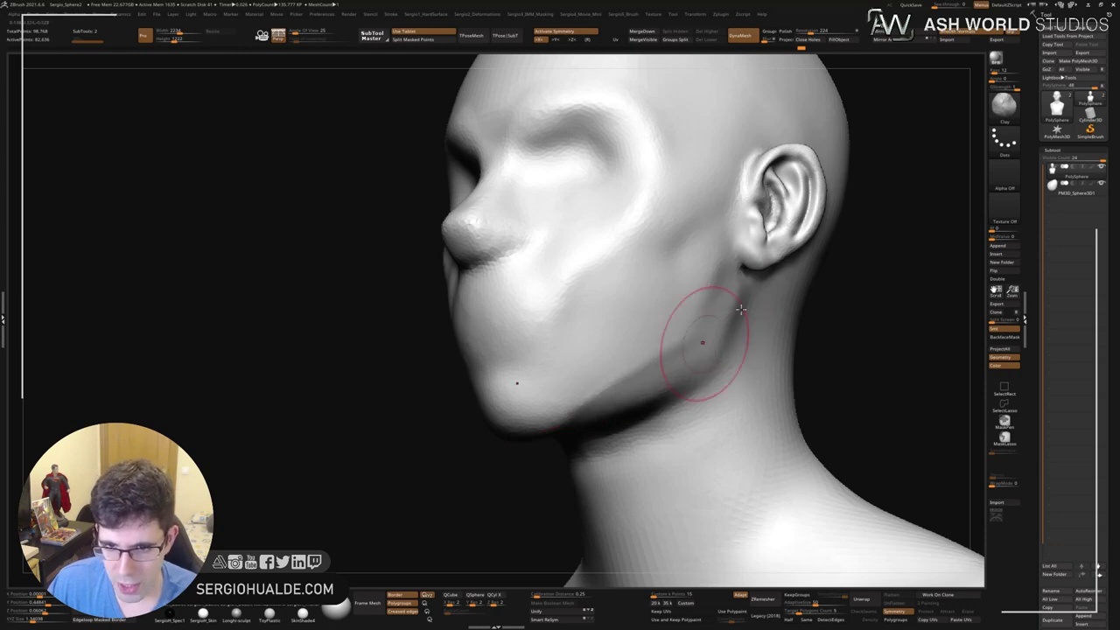
{"action": "left_click_drag", "start_coordinate": [730, 337], "coordinate": [719, 296]}
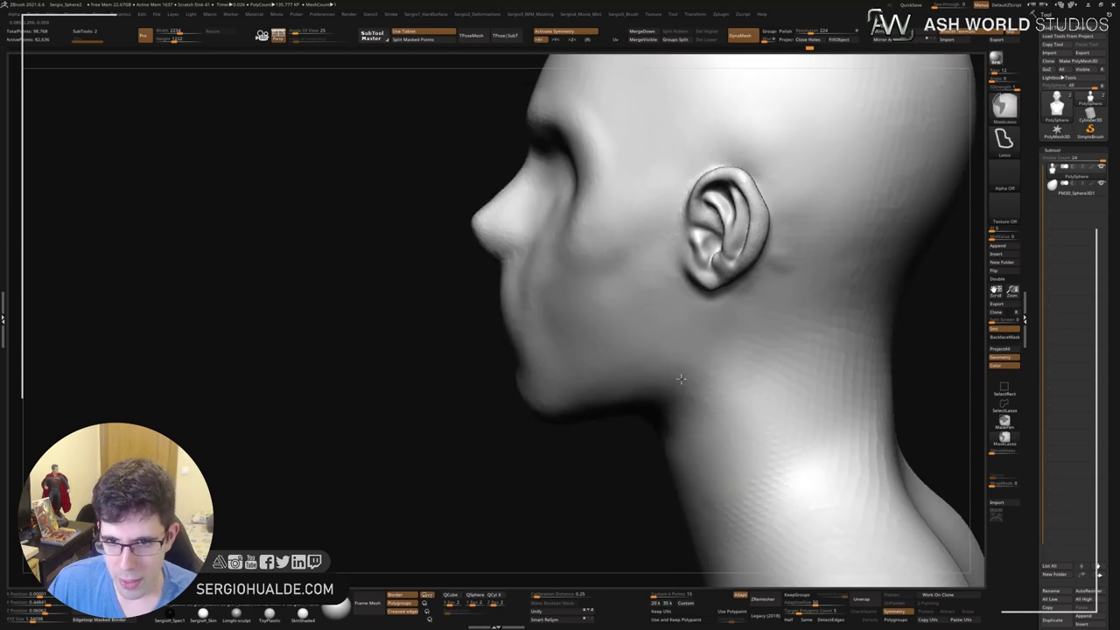
{"action": "right_click_drag", "start_coordinate": [642, 430], "coordinate": [773, 308]}
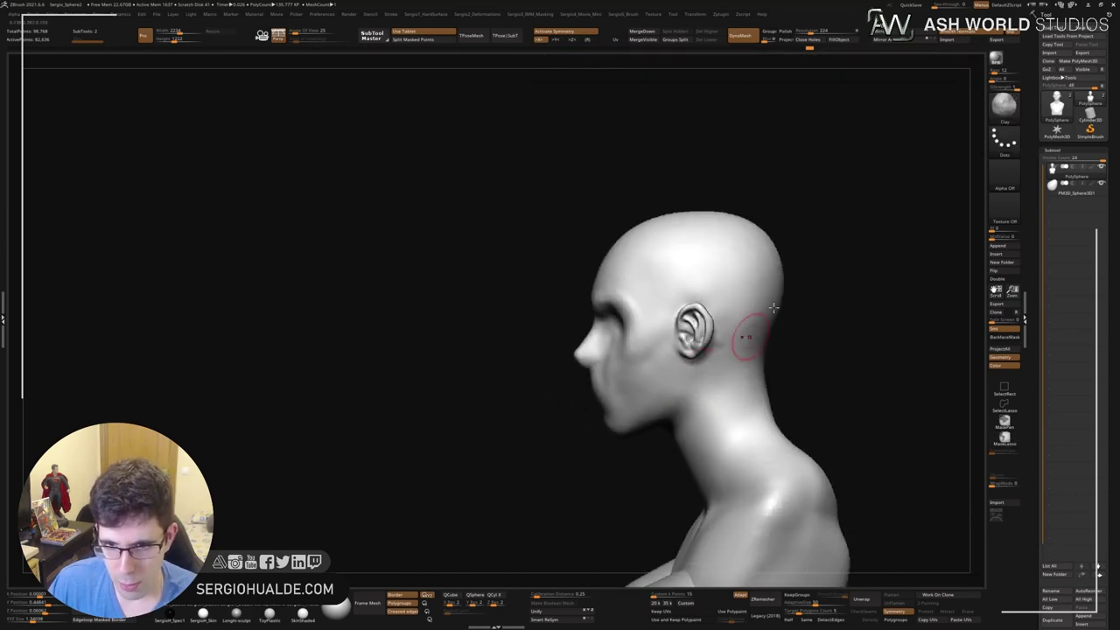
Mask the body, rotate the head forward with Transpose, then clear the mask.
{"action": "mouse_move", "coordinate": [848, 232]}
{"action": "left_mouse_down", "text": "ctrl"}
{"action": "mouse_move", "coordinate": [525, 220]}
{"action": "mouse_move", "coordinate": [819, 307]}
{"action": "mouse_move", "coordinate": [732, 379]}
{"action": "left_mouse_up", "text": "ctrl"}
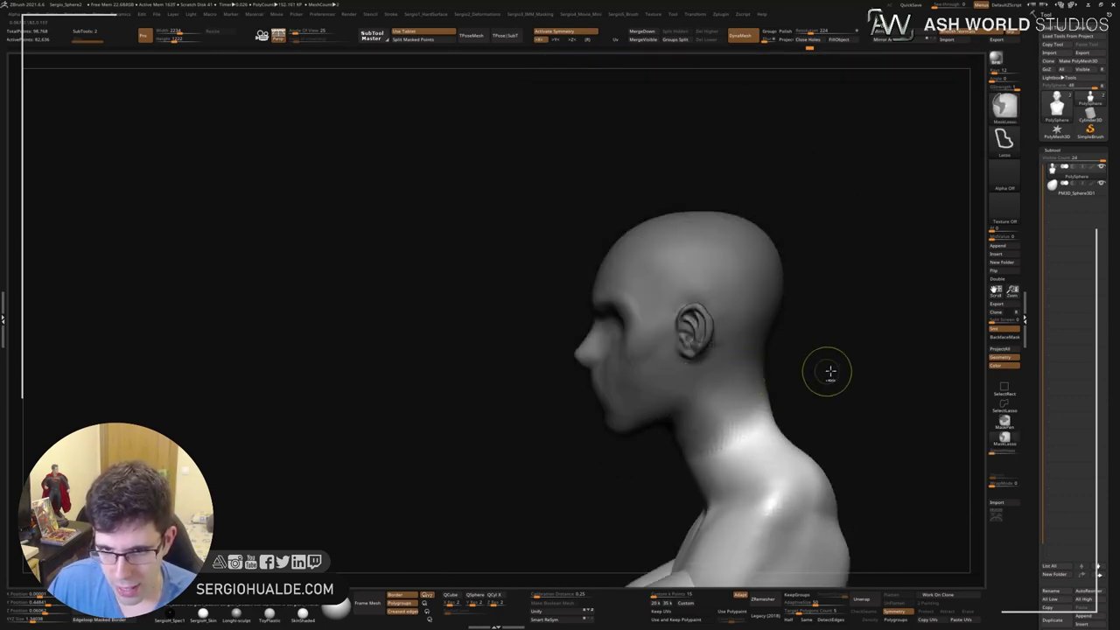
{"action": "key", "text": "r"}
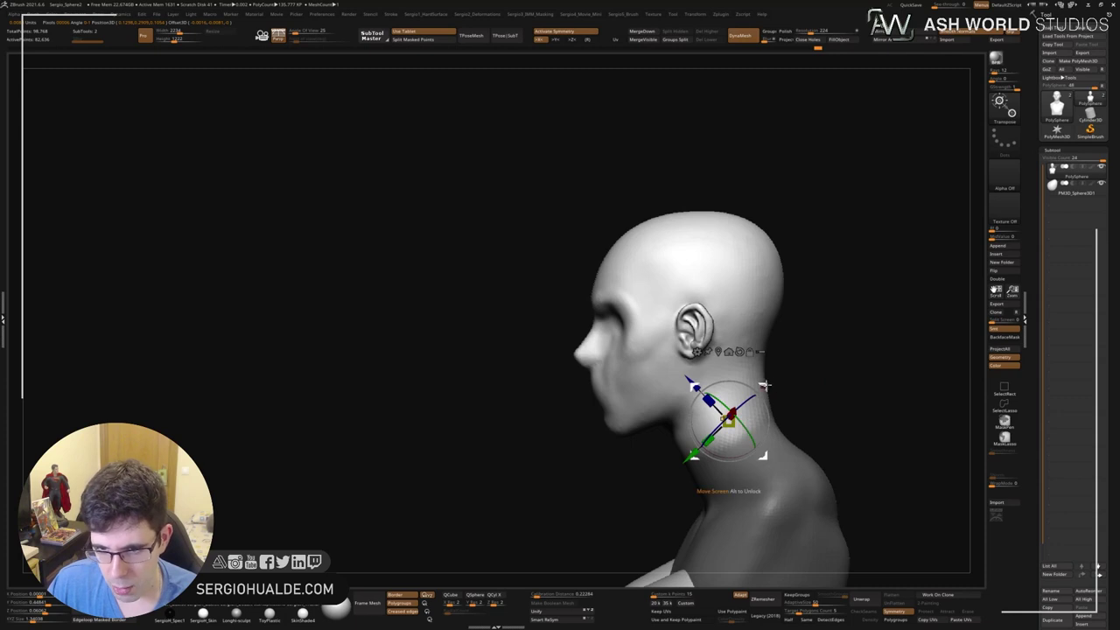
{"action": "left_click_drag", "start_coordinate": [764, 385], "coordinate": [782, 394]}
{"action": "key", "text": "q"}
{"action": "left_click", "coordinate": [783, 347], "text": "ctrl"}
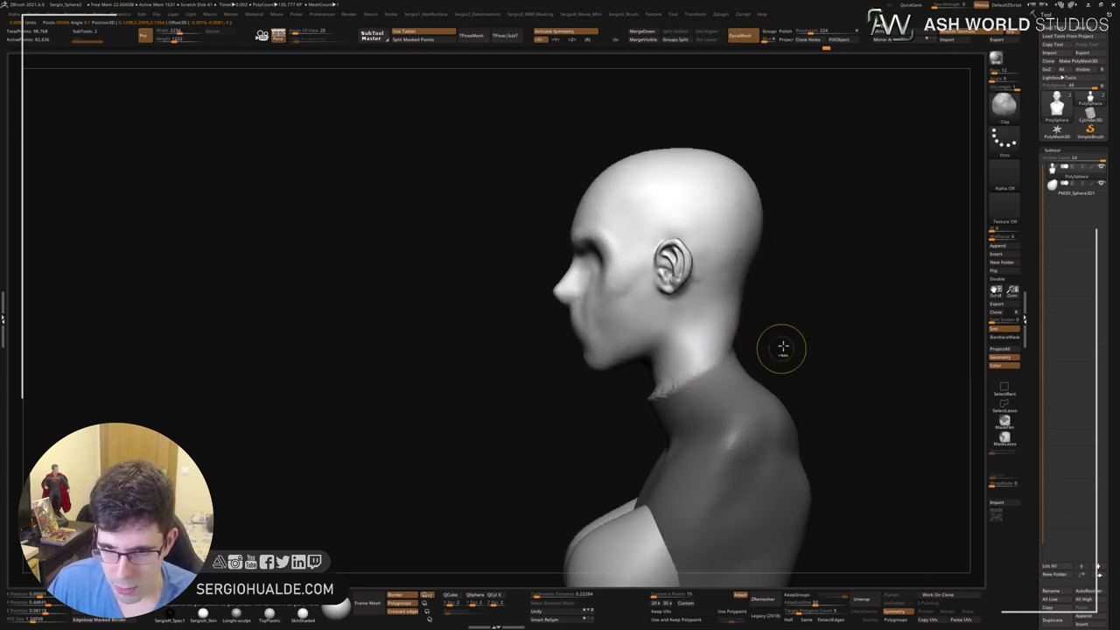
Reshape and smooth the head-neck seam with the Move brush, slimming the neck sides.
{"action": "key", "text": "b"}
{"action": "key", "text": "m"}
{"action": "key", "text": "v"}
{"action": "left_click_drag", "start_coordinate": [688, 376], "coordinate": [721, 354]}
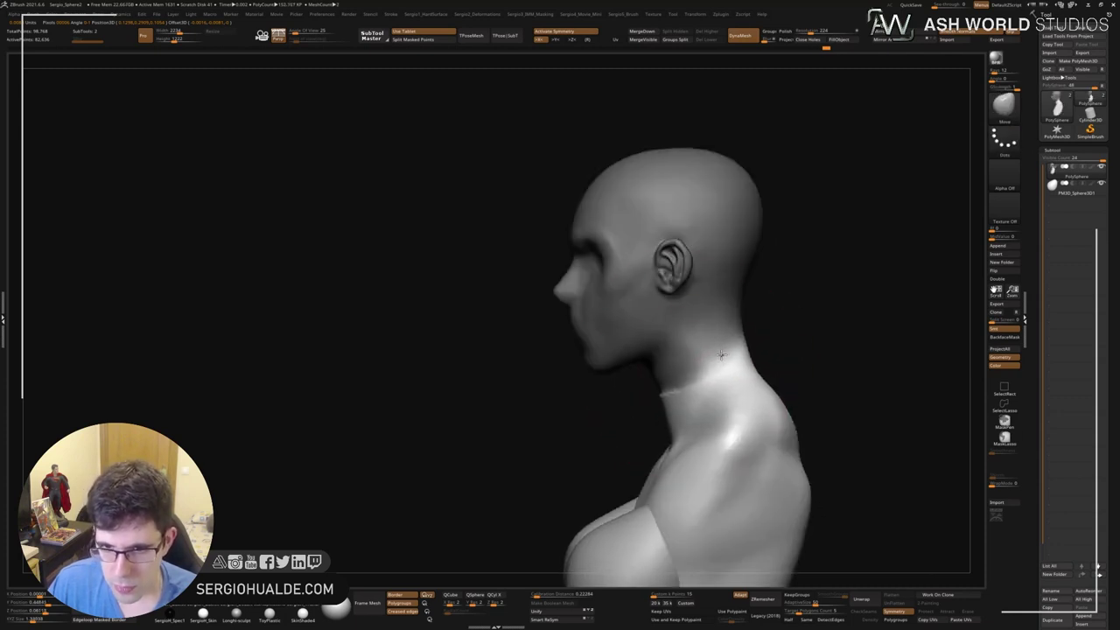
{"action": "left_click_drag", "start_coordinate": [750, 394], "coordinate": [688, 376], "text": "shift"}
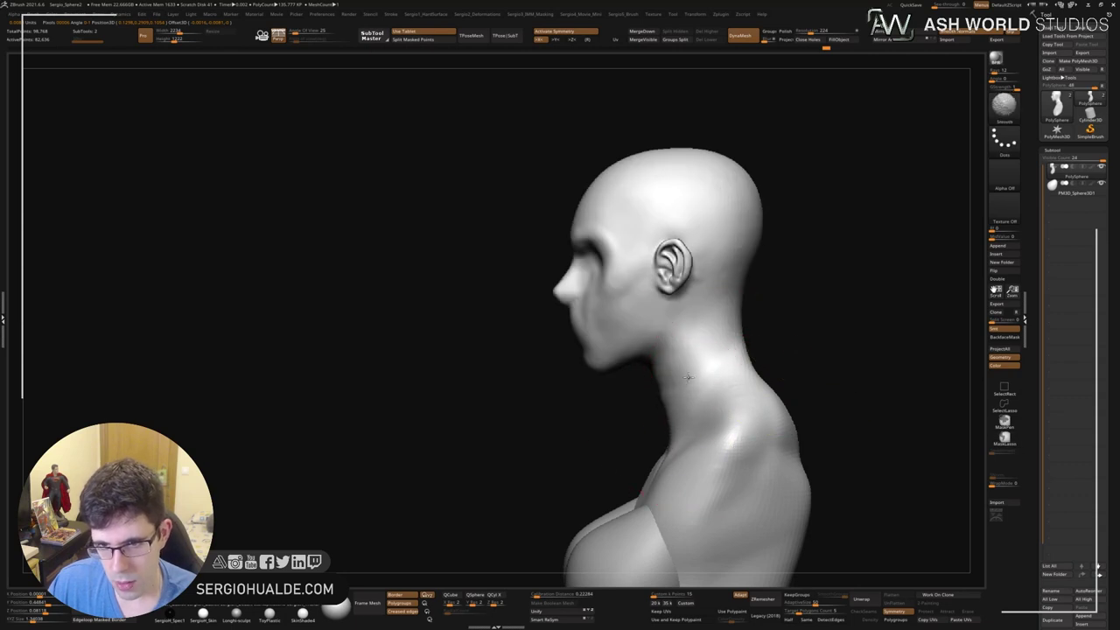
{"action": "left_click_drag", "start_coordinate": [792, 394], "coordinate": [697, 425]}
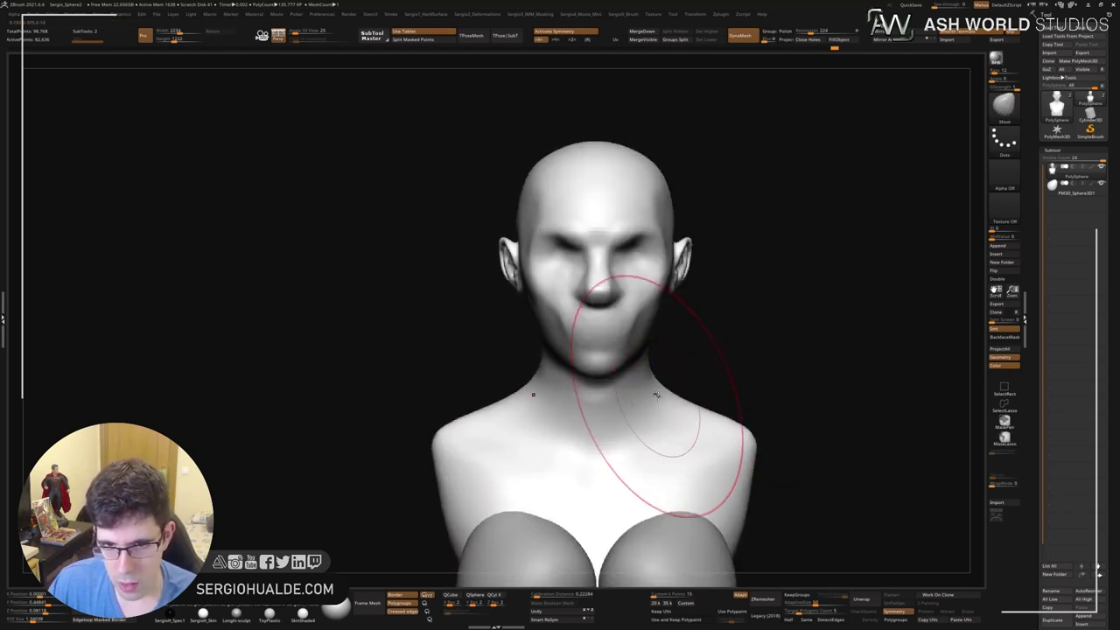
{"action": "mouse_move", "coordinate": [637, 370]}
{"action": "left_mouse_down"}
{"action": "mouse_move", "coordinate": [640, 395]}
{"action": "mouse_move", "coordinate": [634, 372]}
{"action": "left_mouse_up"}
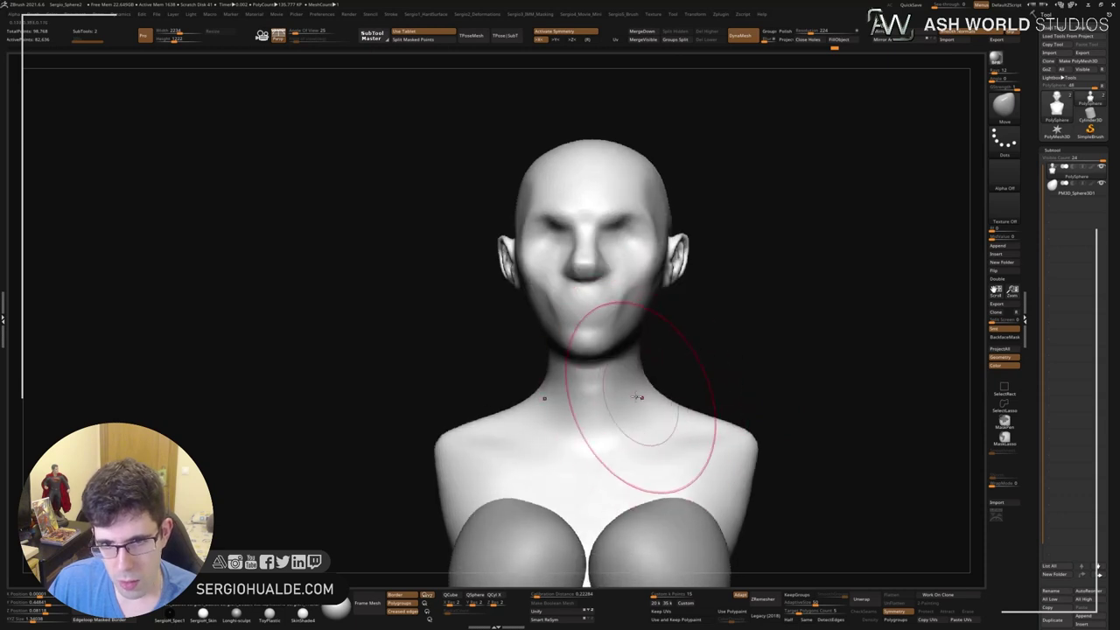
Reshape the nose and nostrils with the Move brush, checking from below and the front.
{"action": "mouse_move", "coordinate": [641, 391]}
{"action": "right_mouse_down"}
{"action": "mouse_move", "coordinate": [638, 350]}
{"action": "mouse_move", "coordinate": [625, 362]}
{"action": "mouse_move", "coordinate": [575, 275]}
{"action": "mouse_move", "coordinate": [587, 338]}
{"action": "mouse_move", "coordinate": [512, 362]}
{"action": "right_mouse_up"}
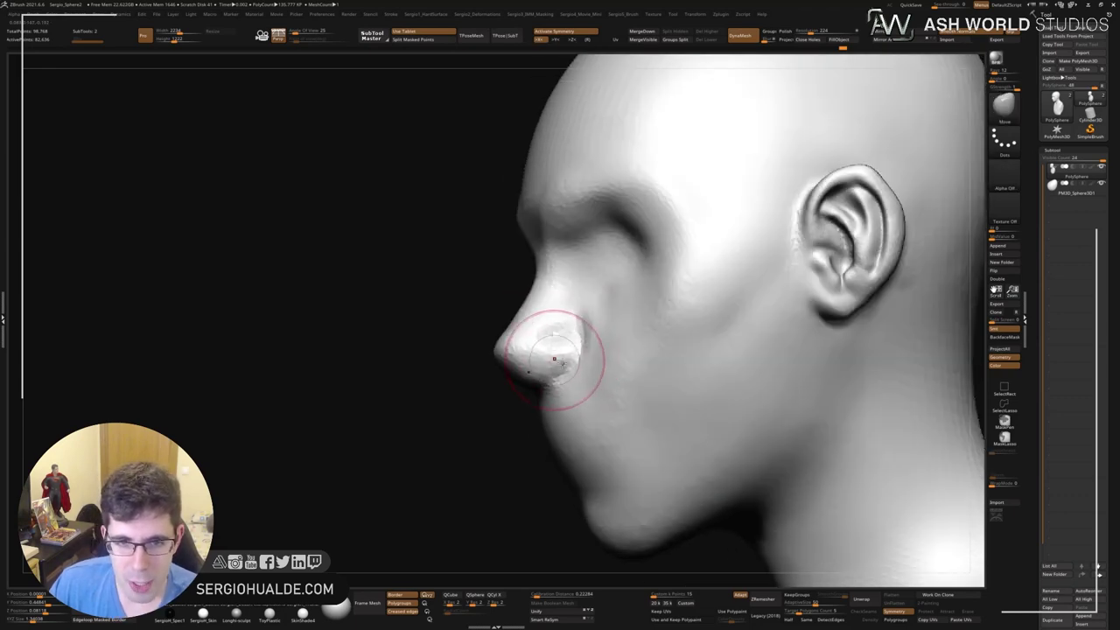
{"action": "mouse_move", "coordinate": [553, 359]}
{"action": "right_mouse_down"}
{"action": "mouse_move", "coordinate": [564, 348]}
{"action": "mouse_move", "coordinate": [496, 329]}
{"action": "right_mouse_up"}
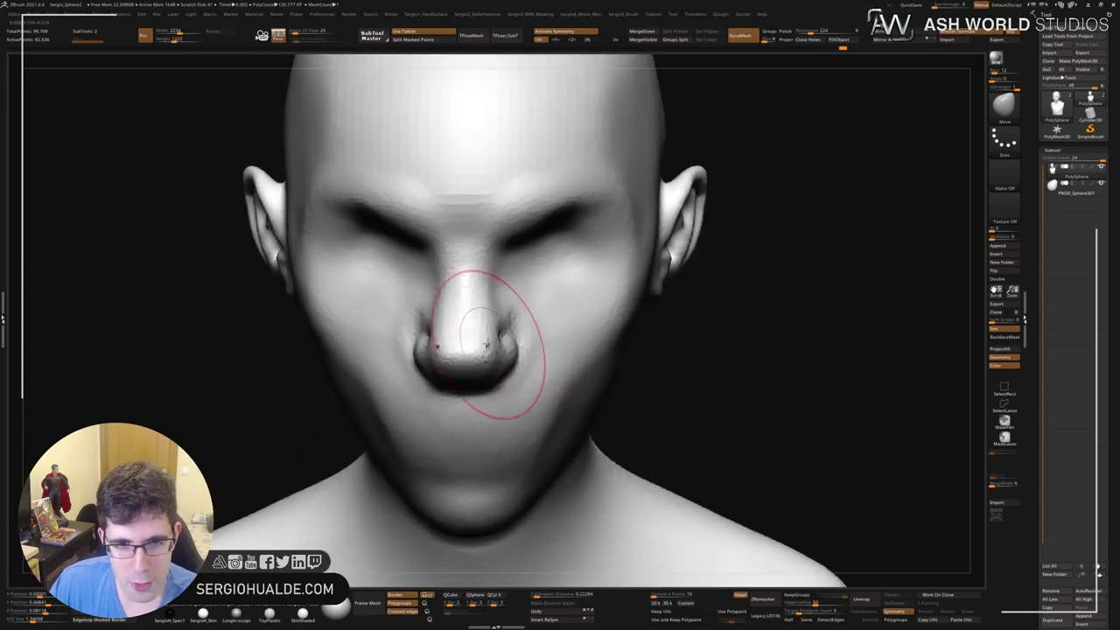
{"action": "left_click_drag", "start_coordinate": [496, 329], "coordinate": [487, 327]}
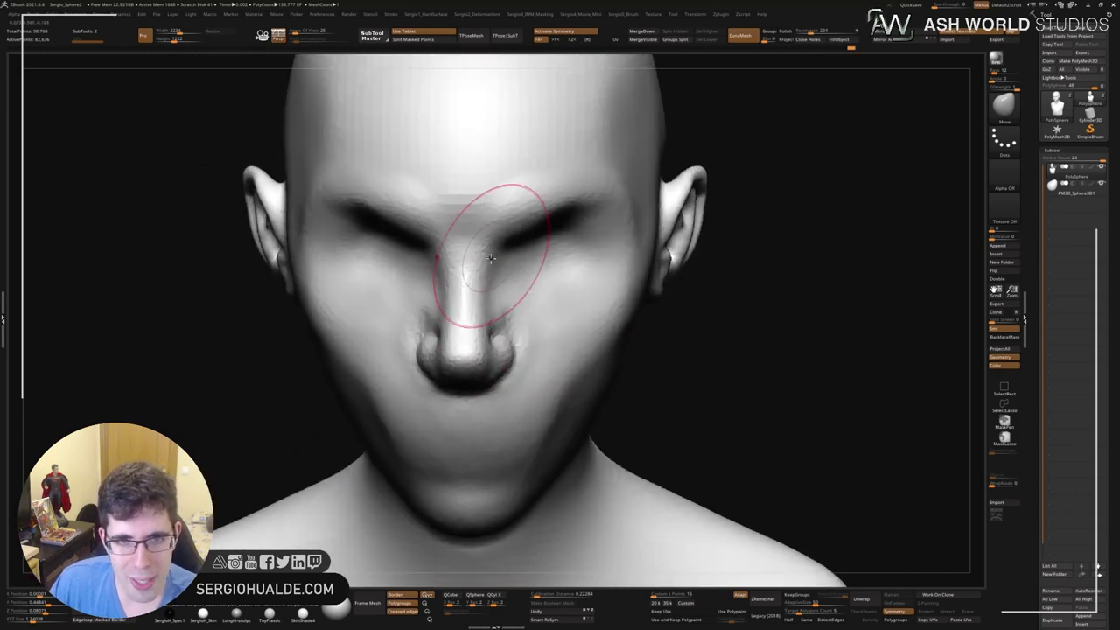
{"action": "mouse_move", "coordinate": [493, 279]}
{"action": "right_mouse_down"}
{"action": "mouse_move", "coordinate": [543, 391]}
{"action": "mouse_move", "coordinate": [512, 388]}
{"action": "mouse_move", "coordinate": [543, 401]}
{"action": "mouse_move", "coordinate": [487, 387]}
{"action": "mouse_move", "coordinate": [445, 405]}
{"action": "mouse_move", "coordinate": [493, 394]}
{"action": "mouse_move", "coordinate": [522, 426]}
{"action": "mouse_move", "coordinate": [524, 369]}
{"action": "mouse_move", "coordinate": [540, 390]}
{"action": "mouse_move", "coordinate": [600, 362]}
{"action": "mouse_move", "coordinate": [554, 354]}
{"action": "right_mouse_up"}
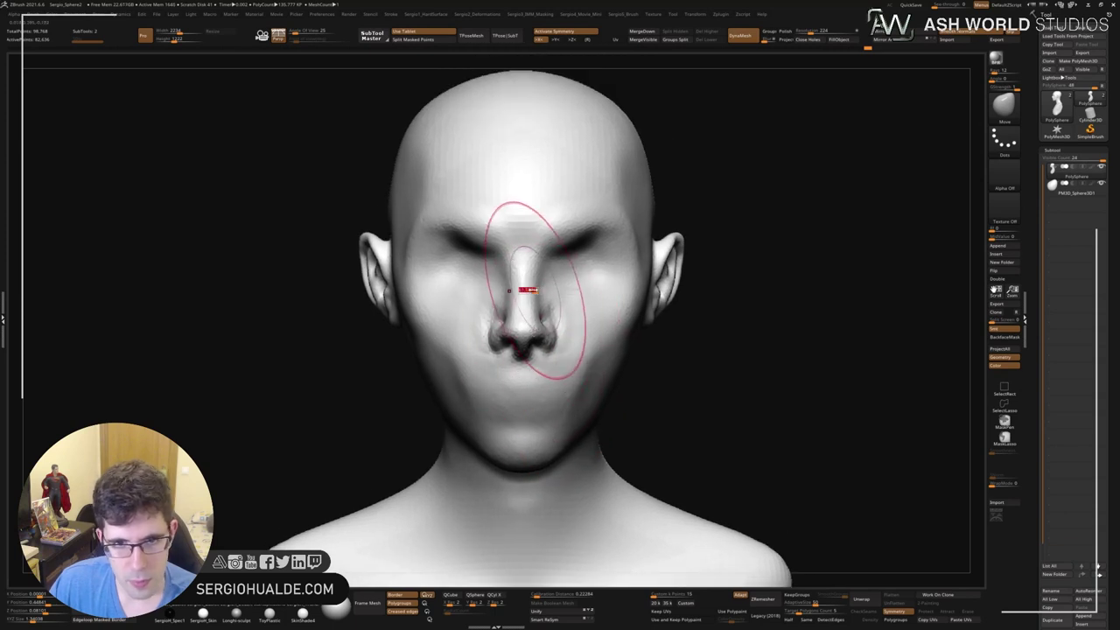
Carve closed, almond-shaped creased eyelids into both eyes and smooth the brow crease above.
{"action": "right_click_drag", "start_coordinate": [576, 291], "coordinate": [575, 300], "text": "ctrl"}
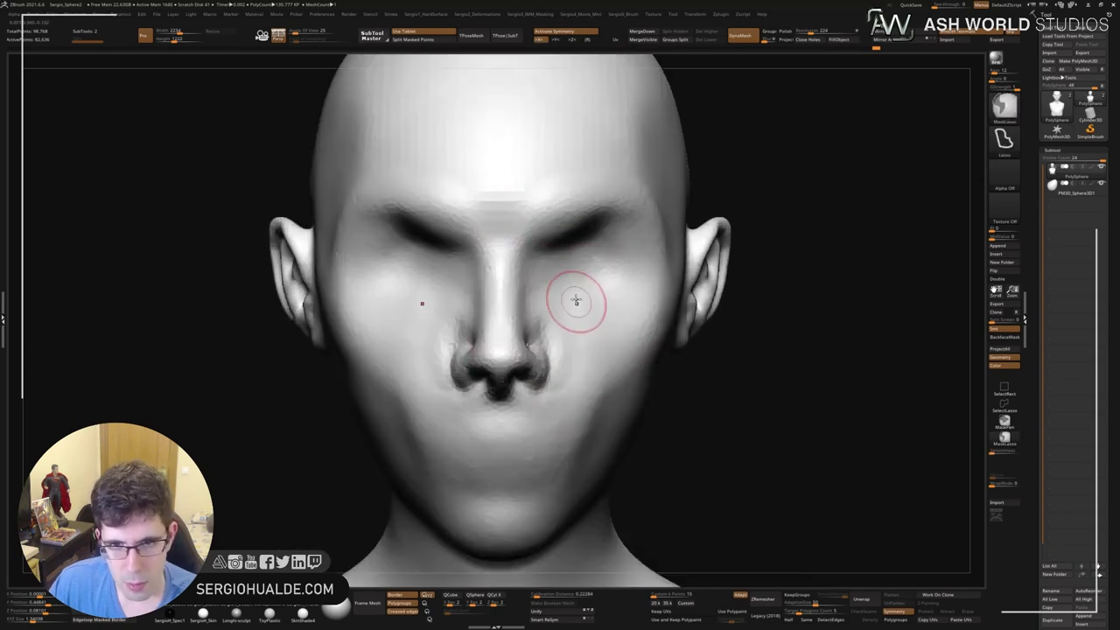
{"action": "left_click_drag", "start_coordinate": [566, 279], "coordinate": [620, 268]}
{"action": "mouse_move", "coordinate": [617, 269]}
{"action": "right_mouse_down"}
{"action": "mouse_move", "coordinate": [590, 262]}
{"action": "mouse_move", "coordinate": [612, 279]}
{"action": "mouse_move", "coordinate": [644, 275]}
{"action": "right_mouse_up"}
{"action": "left_click_drag", "start_coordinate": [644, 275], "coordinate": [597, 279]}
{"action": "mouse_move", "coordinate": [623, 292]}
{"action": "right_mouse_down"}
{"action": "mouse_move", "coordinate": [603, 297]}
{"action": "mouse_move", "coordinate": [619, 263]}
{"action": "mouse_move", "coordinate": [634, 283]}
{"action": "mouse_move", "coordinate": [591, 290]}
{"action": "mouse_move", "coordinate": [637, 280]}
{"action": "mouse_move", "coordinate": [603, 242]}
{"action": "right_mouse_up"}
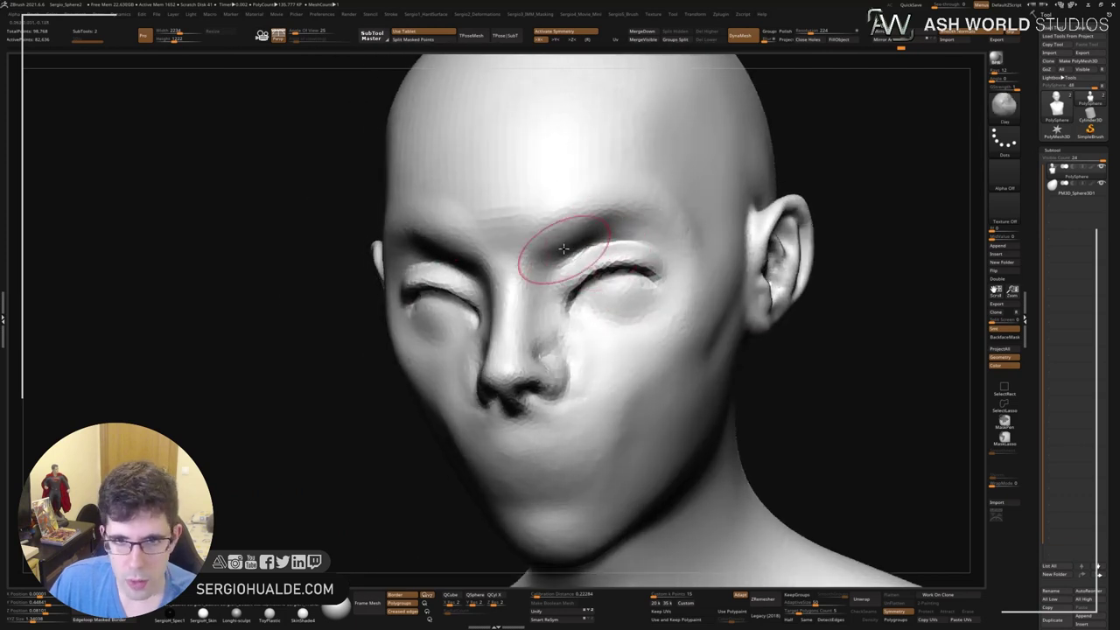
{"action": "mouse_move", "coordinate": [563, 249]}
{"action": "left_mouse_down"}
{"action": "mouse_move", "coordinate": [613, 210]}
{"action": "mouse_move", "coordinate": [669, 225]}
{"action": "mouse_move", "coordinate": [612, 219]}
{"action": "mouse_move", "coordinate": [709, 215]}
{"action": "left_mouse_up"}
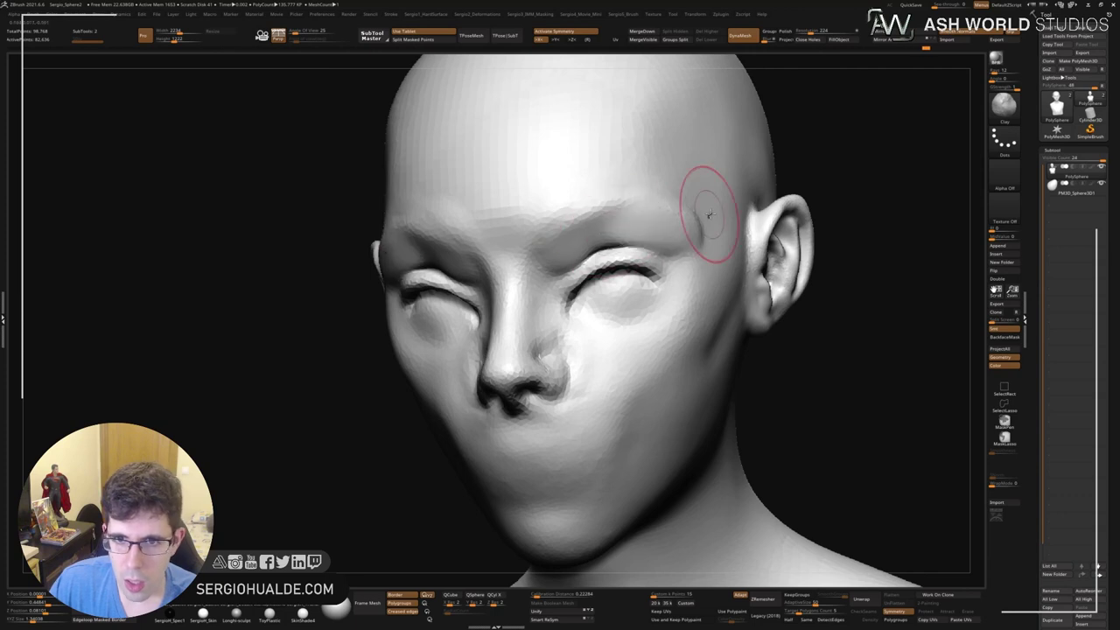
{"action": "mouse_move", "coordinate": [675, 251]}
{"action": "right_mouse_down"}
{"action": "mouse_move", "coordinate": [593, 218]}
{"action": "mouse_move", "coordinate": [662, 250]}
{"action": "mouse_move", "coordinate": [688, 299]}
{"action": "right_mouse_up"}
Append a Sphere3D subtool and scale it down to eyeball size in front of the face.
{"action": "left_click", "coordinate": [988, 248]}
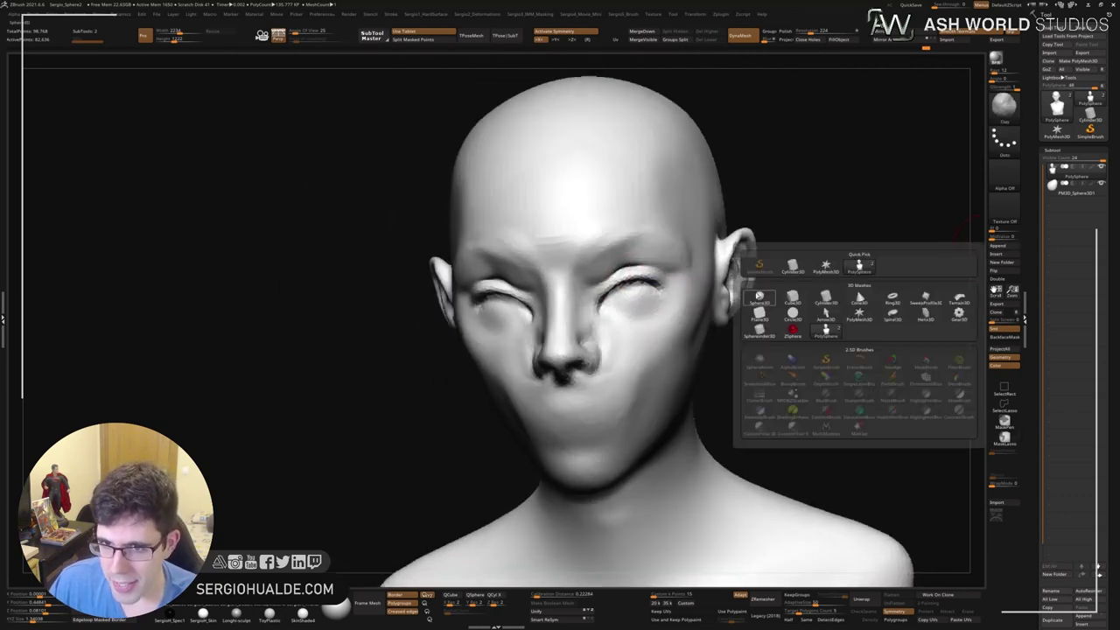
{"action": "left_click", "coordinate": [759, 297]}
{"action": "key", "text": "f"}
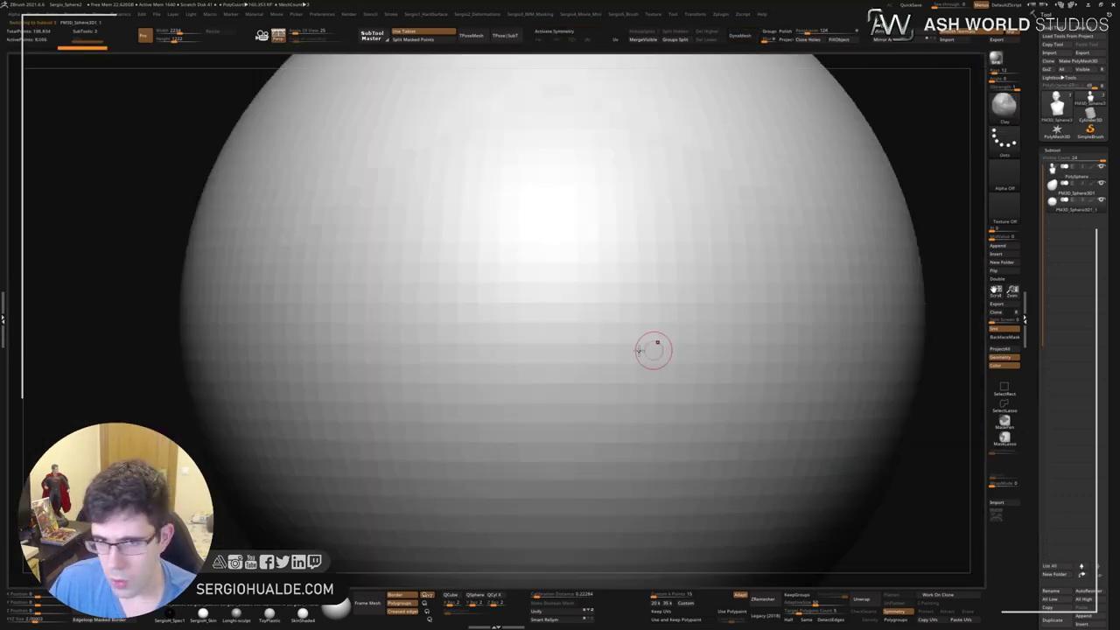
{"action": "key", "text": "w"}
{"action": "left_click_drag", "start_coordinate": [557, 315], "coordinate": [314, 542]}
{"action": "mouse_move", "coordinate": [656, 315]}
{"action": "left_mouse_down", "text": "shift"}
{"action": "mouse_move", "coordinate": [560, 320]}
{"action": "mouse_move", "coordinate": [603, 324]}
{"action": "mouse_move", "coordinate": [664, 452]}
{"action": "mouse_move", "coordinate": [622, 371]}
{"action": "left_mouse_up", "text": "shift"}
{"action": "mouse_move", "coordinate": [743, 346]}
{"action": "left_mouse_down"}
{"action": "mouse_move", "coordinate": [727, 358]}
{"action": "mouse_move", "coordinate": [654, 342]}
{"action": "left_mouse_up"}
Mirror the eyeball to both sides, seat it deeper in the sockets, then reselect the head.
{"action": "key", "text": "x"}
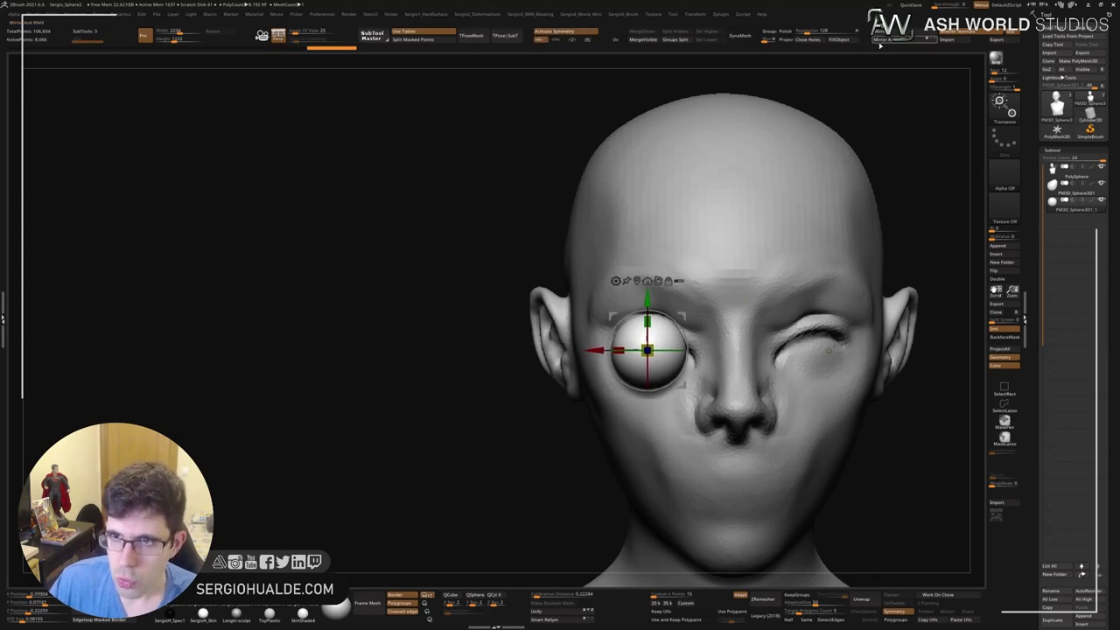
{"action": "left_click", "coordinate": [879, 39]}
{"action": "mouse_move", "coordinate": [393, 306]}
{"action": "left_mouse_down"}
{"action": "mouse_move", "coordinate": [644, 300]}
{"action": "mouse_move", "coordinate": [411, 315]}
{"action": "left_mouse_up"}
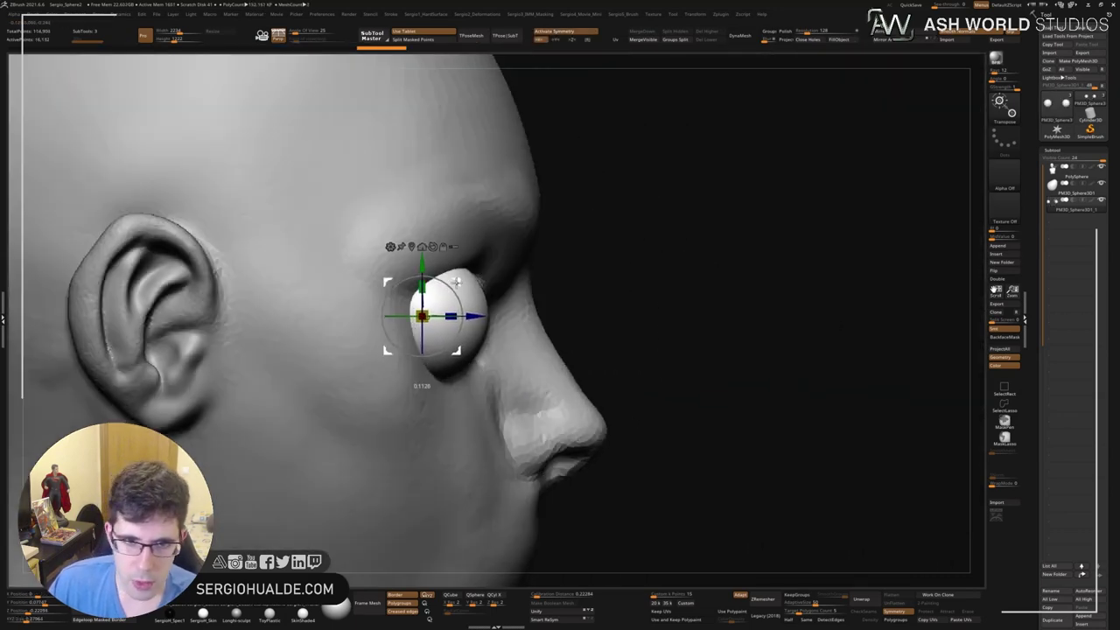
{"action": "left_click_drag", "start_coordinate": [612, 320], "coordinate": [706, 320]}
{"action": "mouse_move", "coordinate": [396, 320]}
{"action": "left_mouse_down"}
{"action": "mouse_move", "coordinate": [428, 324]}
{"action": "mouse_move", "coordinate": [514, 300]}
{"action": "mouse_move", "coordinate": [490, 324]}
{"action": "left_mouse_up"}
{"action": "mouse_move", "coordinate": [630, 302]}
{"action": "left_mouse_down"}
{"action": "mouse_move", "coordinate": [603, 300]}
{"action": "mouse_move", "coordinate": [552, 347]}
{"action": "left_mouse_up"}
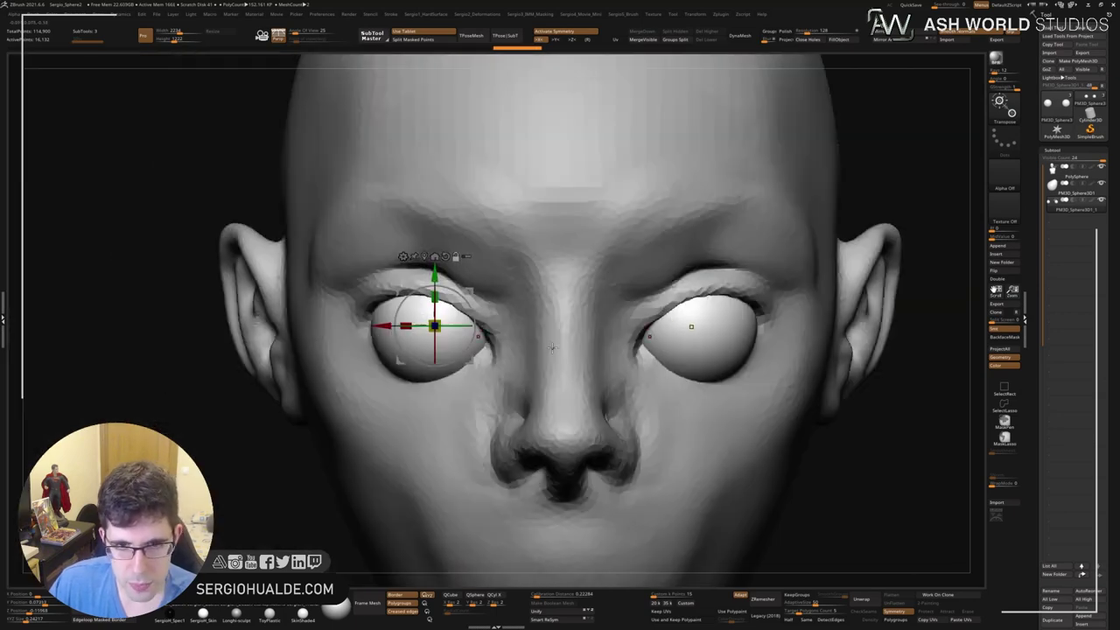
{"action": "key", "text": "q"}
{"action": "left_click", "coordinate": [720, 375], "text": "alt"}
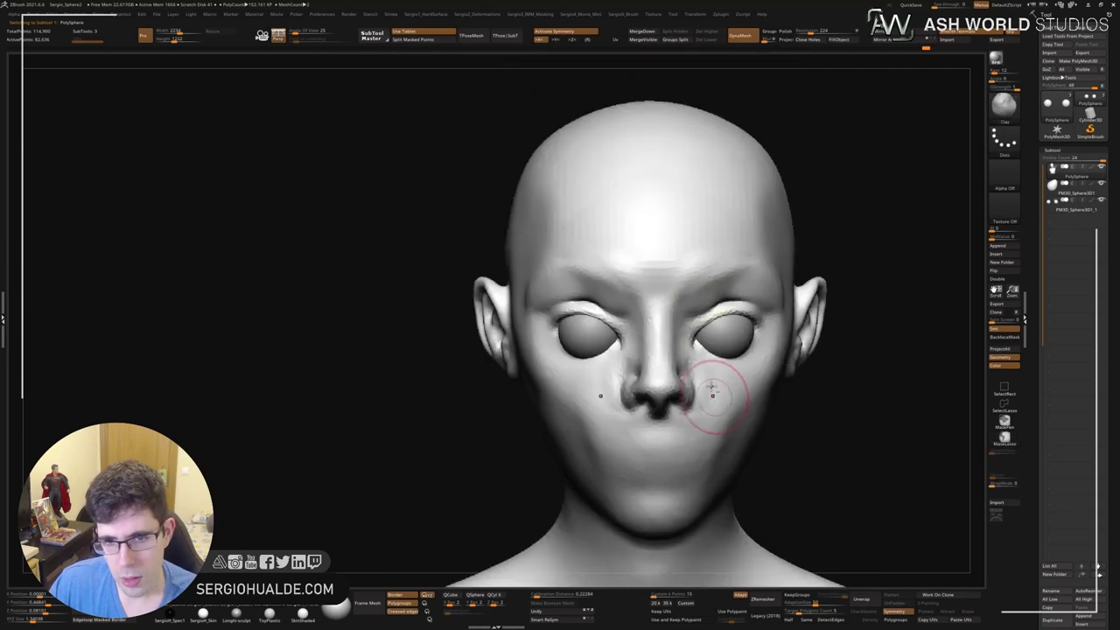
Review the face from several angles and fine-tune the eyeball placement.
{"action": "mouse_move", "coordinate": [712, 395]}
{"action": "right_mouse_down"}
{"action": "mouse_move", "coordinate": [642, 353]}
{"action": "mouse_move", "coordinate": [655, 350]}
{"action": "right_mouse_up"}
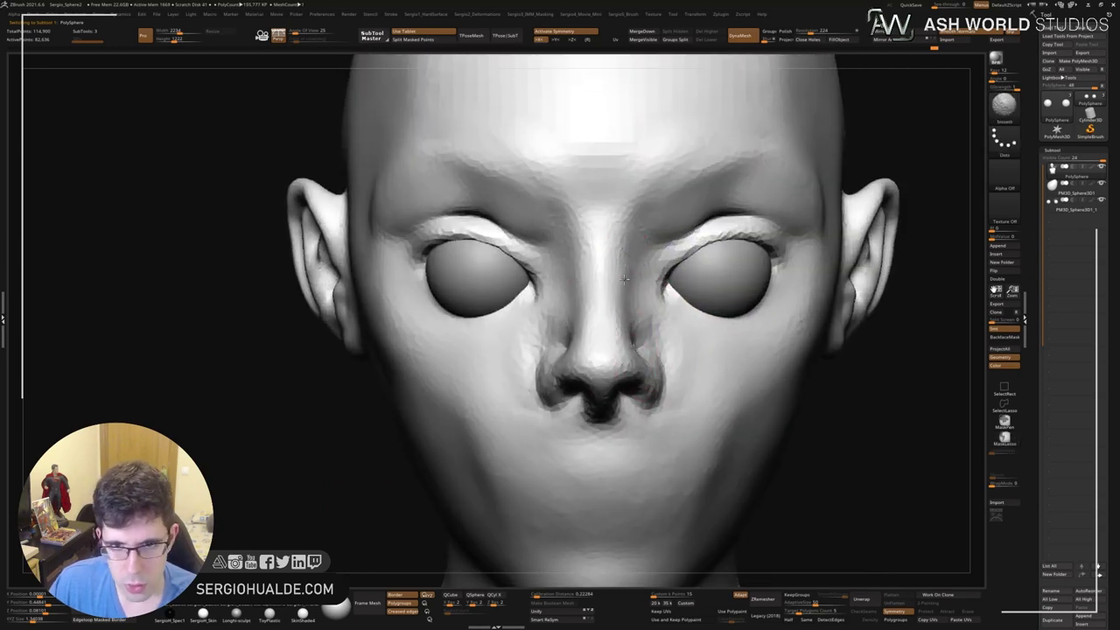
{"action": "right_click_drag", "start_coordinate": [652, 317], "coordinate": [661, 325]}
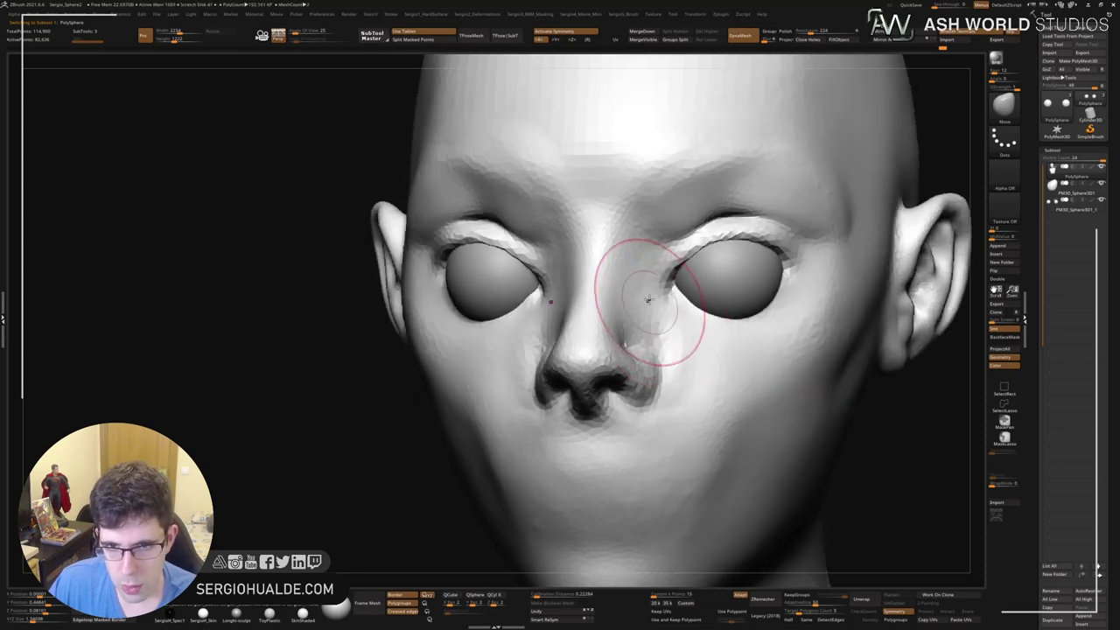
{"action": "mouse_move", "coordinate": [707, 357]}
{"action": "right_mouse_down"}
{"action": "mouse_move", "coordinate": [546, 325]}
{"action": "mouse_move", "coordinate": [555, 237]}
{"action": "mouse_move", "coordinate": [563, 278]}
{"action": "mouse_move", "coordinate": [581, 252]}
{"action": "right_mouse_up"}
{"action": "mouse_move", "coordinate": [729, 253]}
{"action": "right_mouse_down"}
{"action": "mouse_move", "coordinate": [742, 295]}
{"action": "mouse_move", "coordinate": [705, 362]}
{"action": "mouse_move", "coordinate": [663, 308]}
{"action": "mouse_move", "coordinate": [662, 282]}
{"action": "mouse_move", "coordinate": [675, 312]}
{"action": "right_mouse_up"}
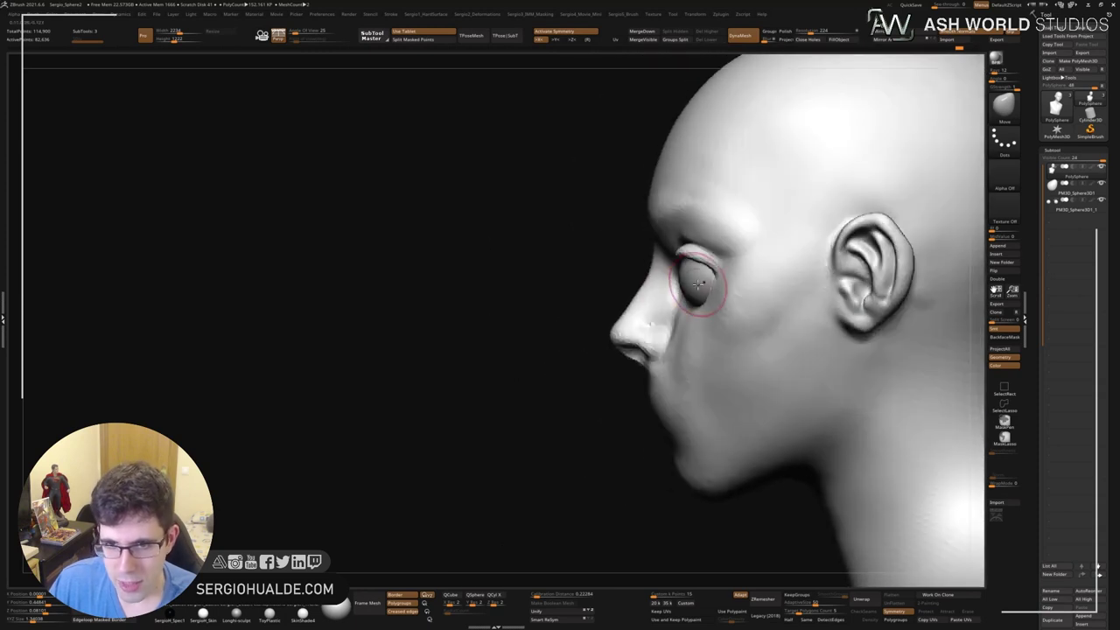
{"action": "left_click", "coordinate": [707, 291], "text": "alt"}
{"action": "key", "text": "w"}
{"action": "left_click_drag", "start_coordinate": [746, 247], "coordinate": [750, 239]}
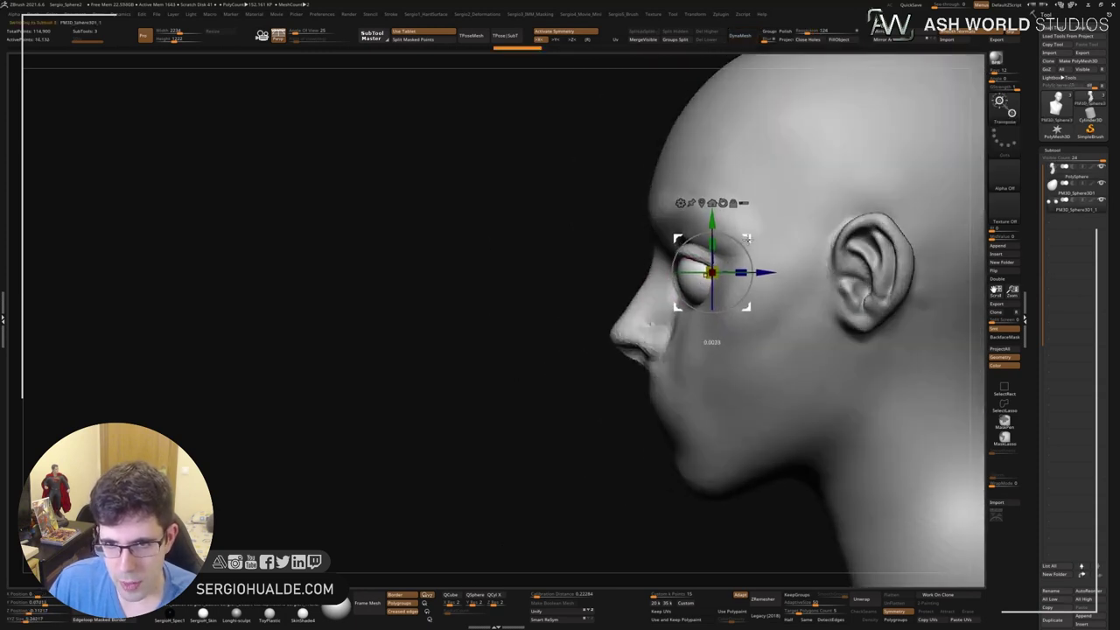
{"action": "key", "text": "q"}
Turn to a front view and select the ClayBuildup brush for the cheeks.
{"action": "mouse_move", "coordinate": [694, 300]}
{"action": "right_mouse_down", "text": "shift"}
{"action": "mouse_move", "coordinate": [672, 321]}
{"action": "mouse_move", "coordinate": [715, 321]}
{"action": "mouse_move", "coordinate": [731, 297]}
{"action": "mouse_move", "coordinate": [718, 255]}
{"action": "right_mouse_up", "text": "shift"}
{"action": "key", "text": "b"}
{"action": "key", "text": "c"}
{"action": "key", "text": "l"}
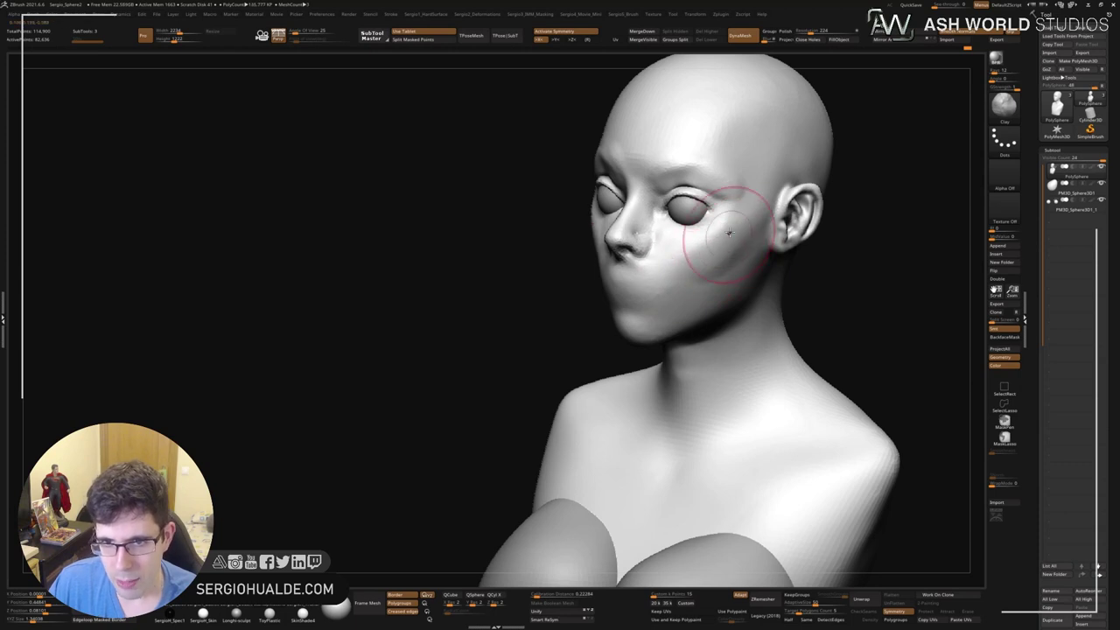
Append a Sphere3D, scale it to head size and push it over the back of the skull.
{"action": "mouse_move", "coordinate": [725, 262]}
{"action": "right_mouse_down"}
{"action": "mouse_move", "coordinate": [750, 282]}
{"action": "mouse_move", "coordinate": [732, 289]}
{"action": "mouse_move", "coordinate": [718, 184]}
{"action": "right_mouse_up"}
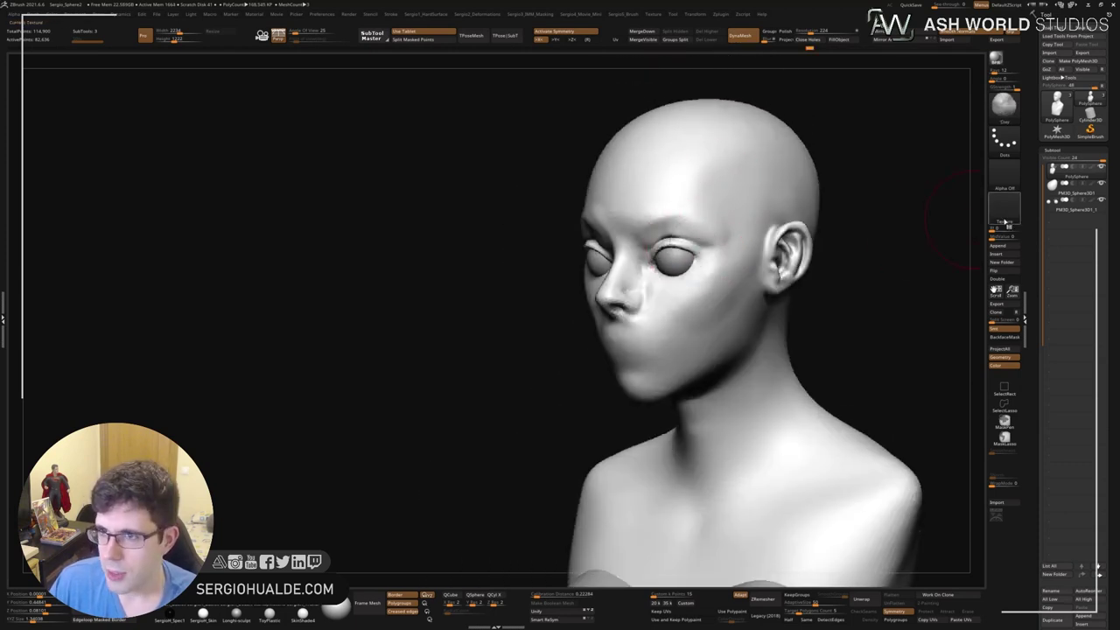
{"action": "left_click", "coordinate": [997, 246]}
{"action": "left_click", "coordinate": [759, 298]}
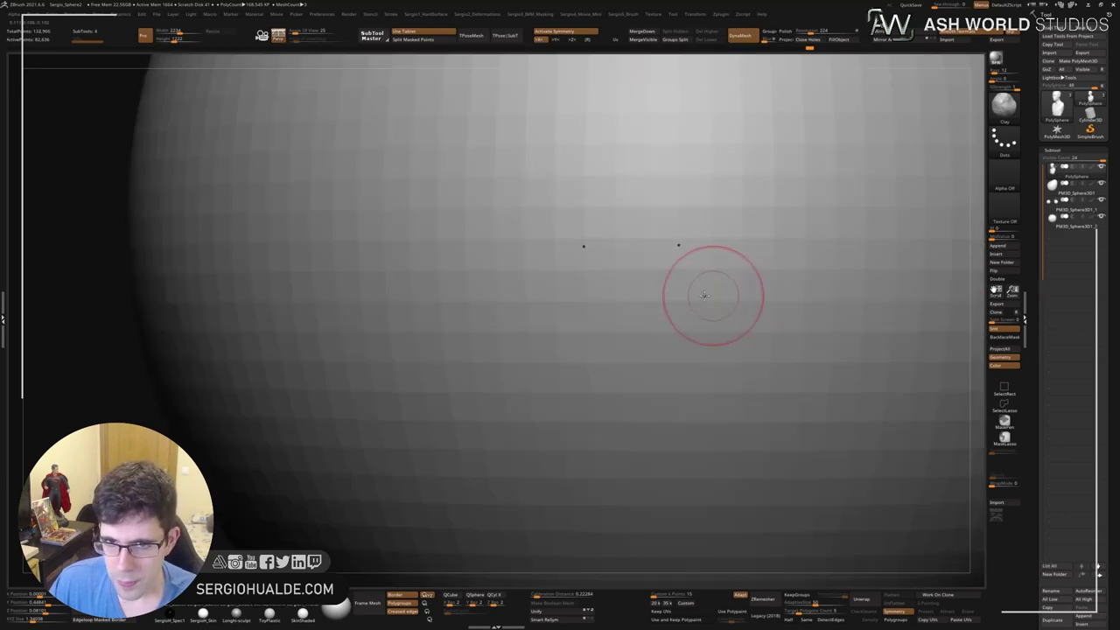
{"action": "key", "text": "f"}
{"action": "key", "text": "w"}
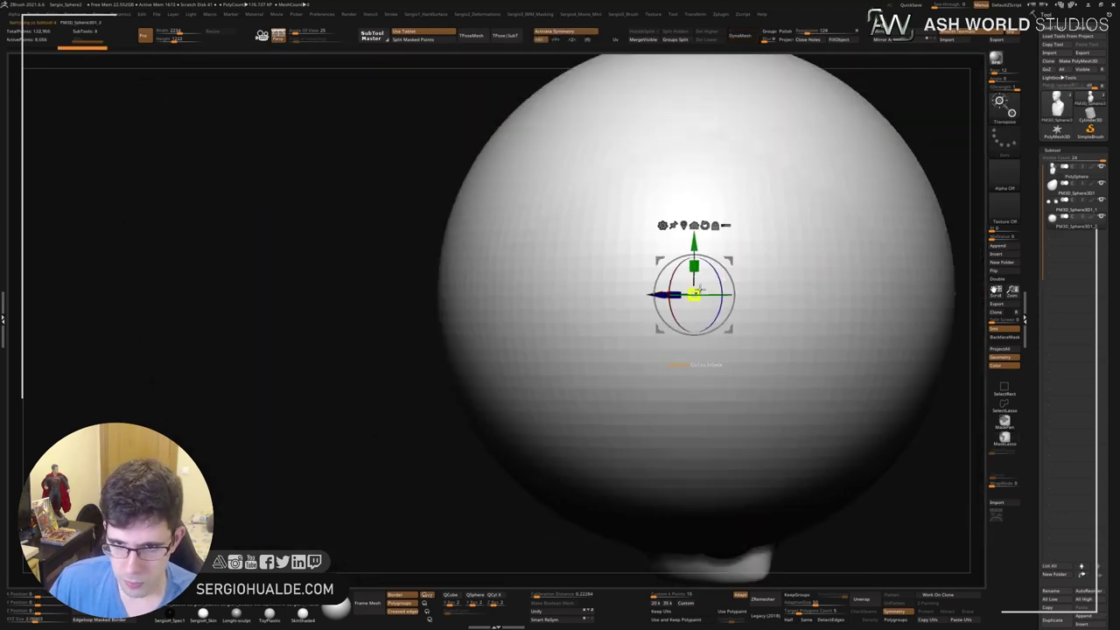
{"action": "left_click_drag", "start_coordinate": [699, 290], "coordinate": [563, 413]}
{"action": "mouse_move", "coordinate": [728, 259]}
{"action": "left_mouse_down"}
{"action": "mouse_move", "coordinate": [692, 292]}
{"action": "mouse_move", "coordinate": [720, 255]}
{"action": "mouse_move", "coordinate": [717, 276]}
{"action": "left_mouse_up"}
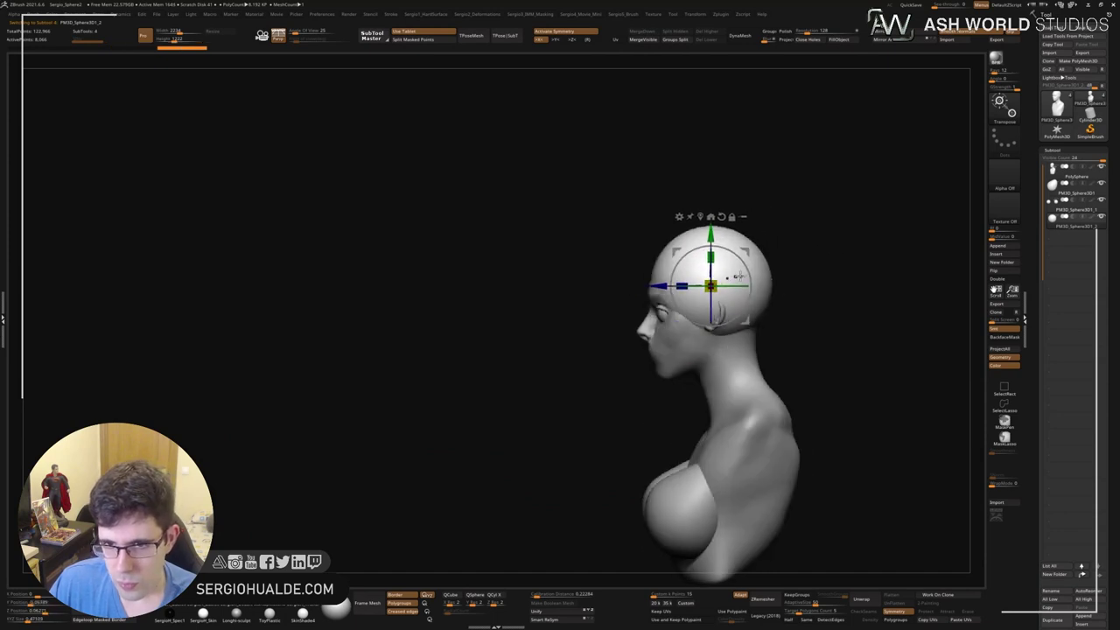
{"action": "key", "text": "q"}
{"action": "mouse_move", "coordinate": [680, 352]}
{"action": "left_mouse_down"}
{"action": "mouse_move", "coordinate": [679, 257]}
{"action": "mouse_move", "coordinate": [712, 225]}
{"action": "mouse_move", "coordinate": [622, 198]}
{"action": "mouse_move", "coordinate": [546, 250]}
{"action": "mouse_move", "coordinate": [525, 240]}
{"action": "mouse_move", "coordinate": [490, 310]}
{"action": "mouse_move", "coordinate": [565, 325]}
{"action": "left_mouse_up"}
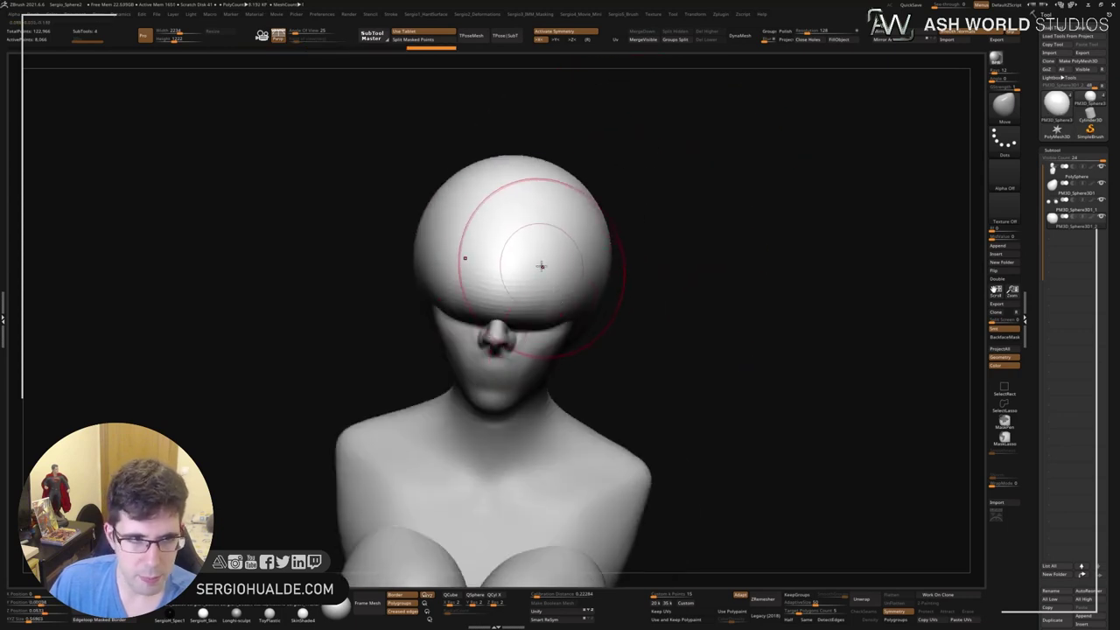
Smooth the stripe across the face and reshape the cap's underside edge in Solo mode.
{"action": "right_click_drag", "start_coordinate": [532, 275], "coordinate": [562, 262]}
{"action": "left_click_drag", "start_coordinate": [527, 216], "coordinate": [570, 235]}
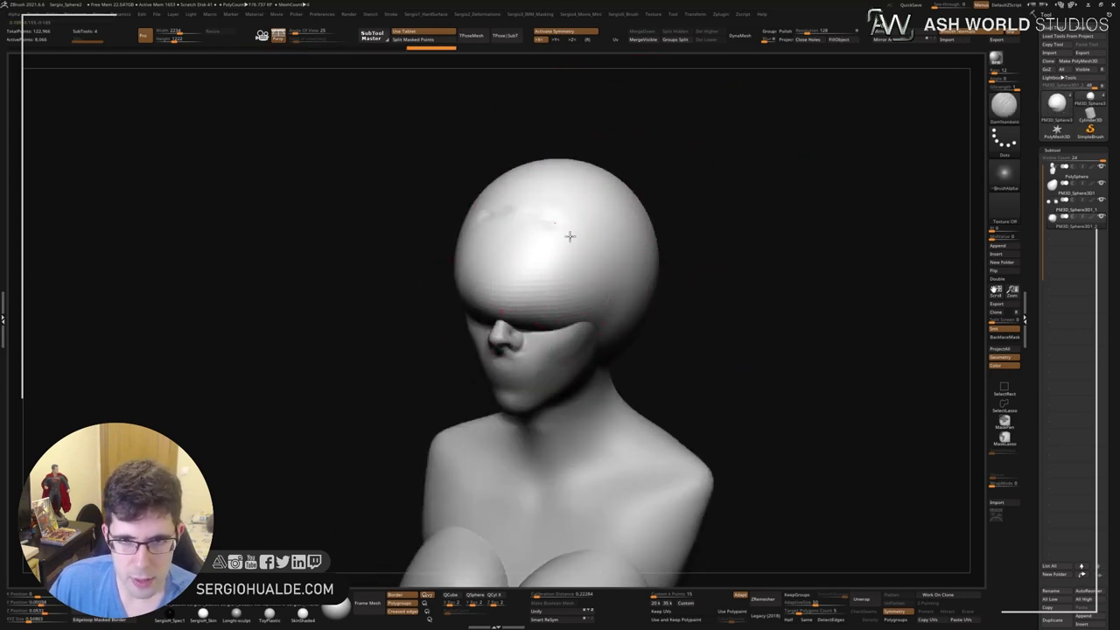
{"action": "right_click_drag", "start_coordinate": [597, 332], "coordinate": [589, 287]}
{"action": "right_click_drag", "start_coordinate": [580, 339], "coordinate": [569, 322]}
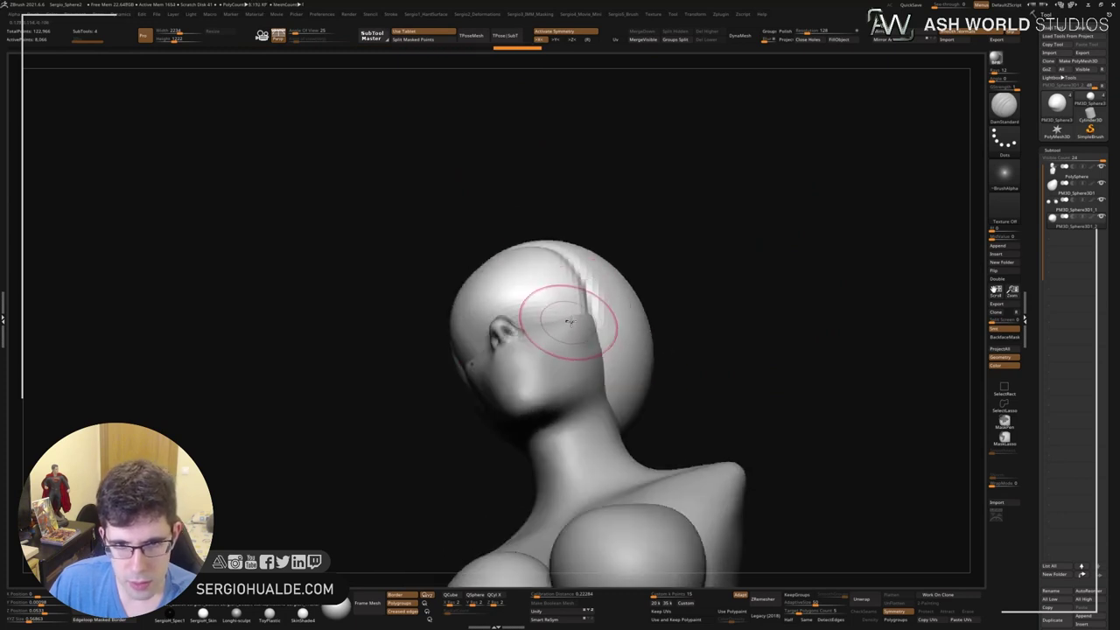
{"action": "left_click_drag", "start_coordinate": [483, 336], "coordinate": [537, 338], "text": "shift"}
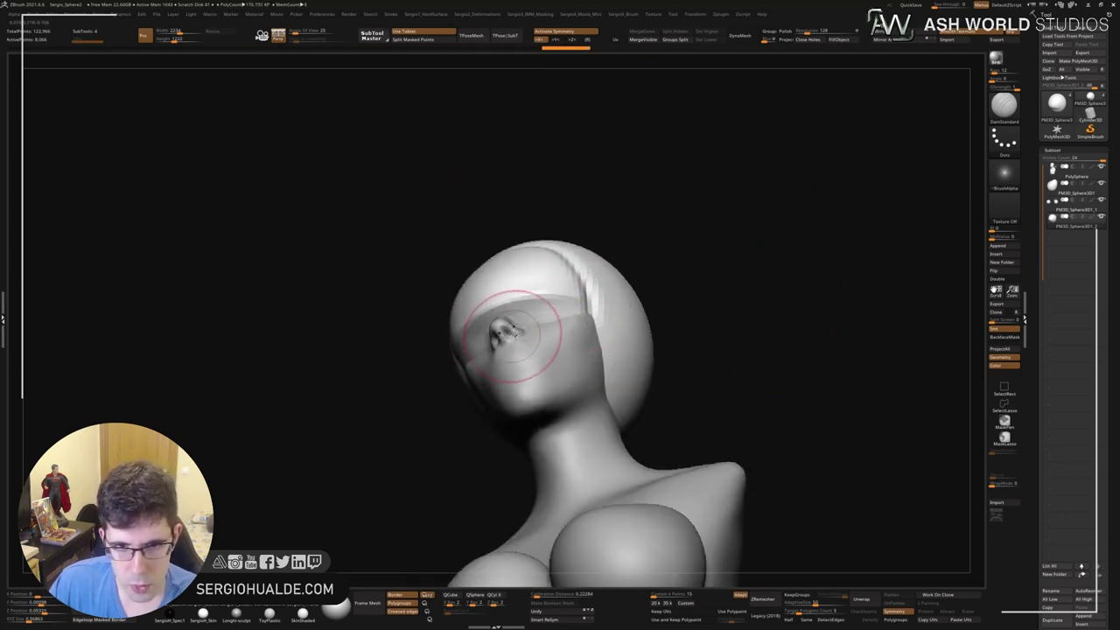
{"action": "left_click", "coordinate": [562, 332], "text": "ctrl+shift"}
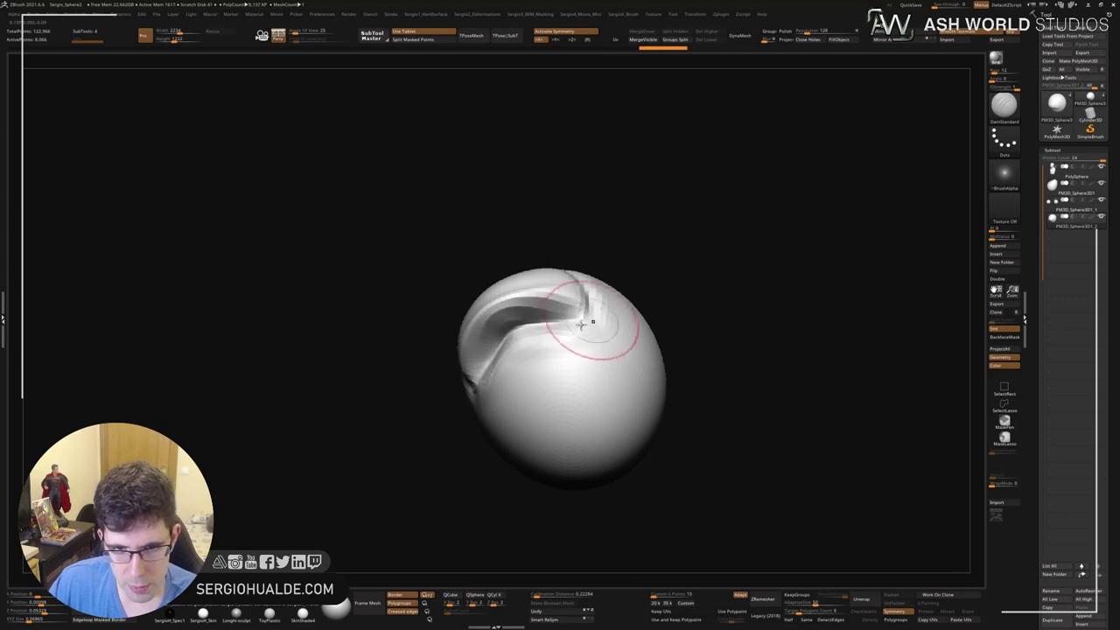
{"action": "mouse_move", "coordinate": [580, 321]}
{"action": "right_mouse_down"}
{"action": "mouse_move", "coordinate": [548, 379]}
{"action": "mouse_move", "coordinate": [563, 374]}
{"action": "right_mouse_up"}
{"action": "left_click", "coordinate": [577, 319], "text": "ctrl+shift"}
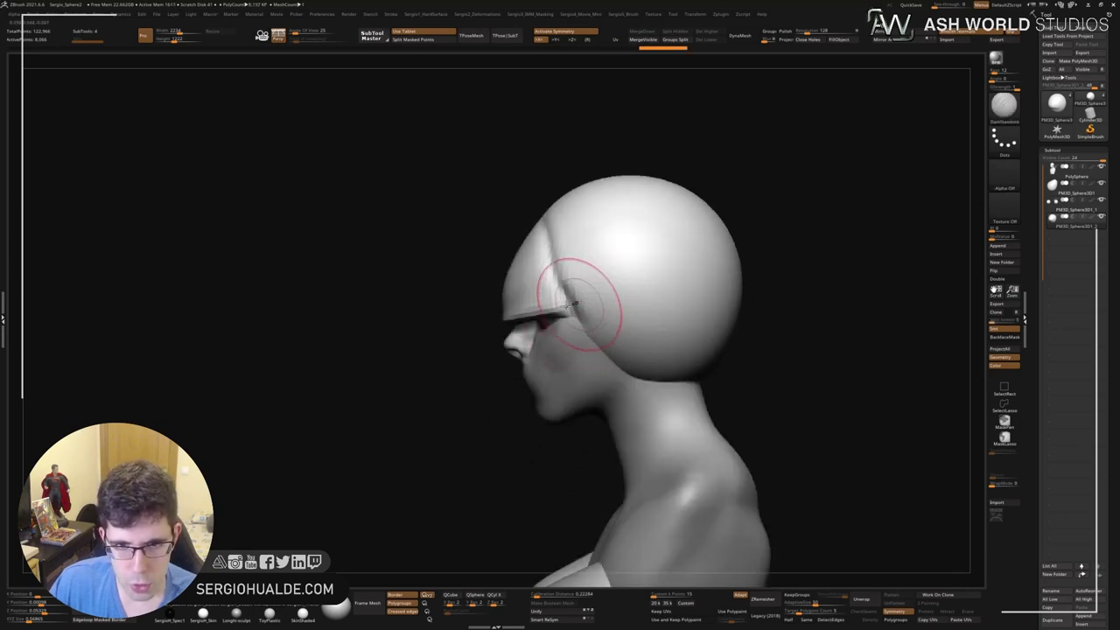
Lift the cap's front edge with Move into a straight fringe just above the eyes.
{"action": "key", "text": "b"}
{"action": "key", "text": "m"}
{"action": "key", "text": "v"}
{"action": "left_click_drag", "start_coordinate": [572, 302], "coordinate": [499, 294]}
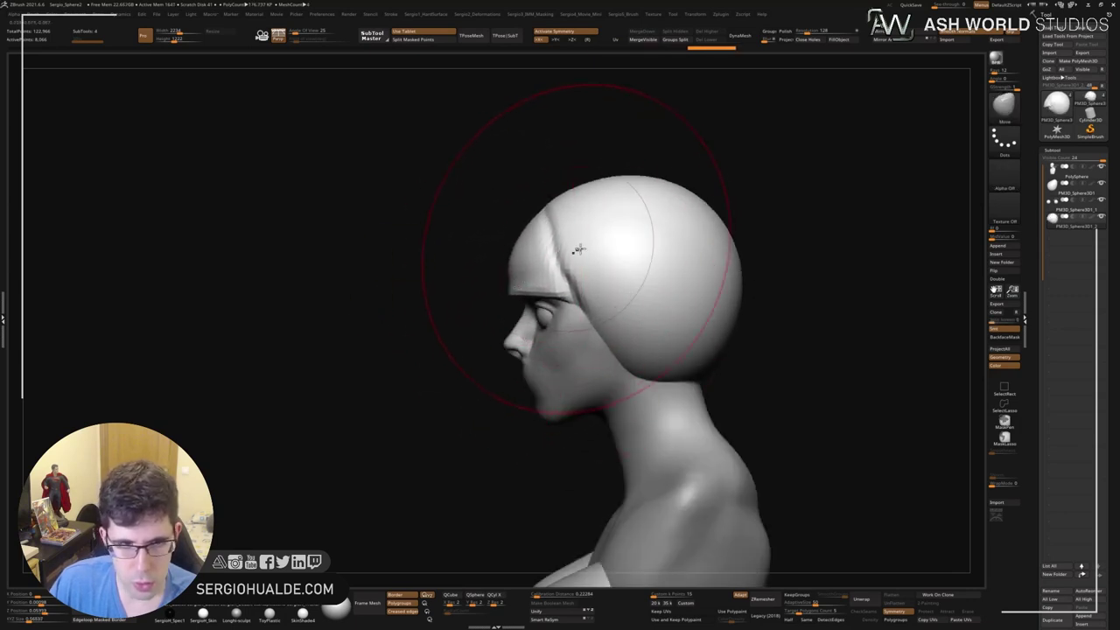
{"action": "mouse_move", "coordinate": [579, 249]}
{"action": "right_mouse_down"}
{"action": "mouse_move", "coordinate": [570, 320]}
{"action": "mouse_move", "coordinate": [508, 318]}
{"action": "mouse_move", "coordinate": [577, 297]}
{"action": "mouse_move", "coordinate": [603, 275]}
{"action": "mouse_move", "coordinate": [597, 267]}
{"action": "mouse_move", "coordinate": [707, 282]}
{"action": "mouse_move", "coordinate": [697, 311]}
{"action": "mouse_move", "coordinate": [667, 320]}
{"action": "mouse_move", "coordinate": [689, 289]}
{"action": "right_mouse_up"}
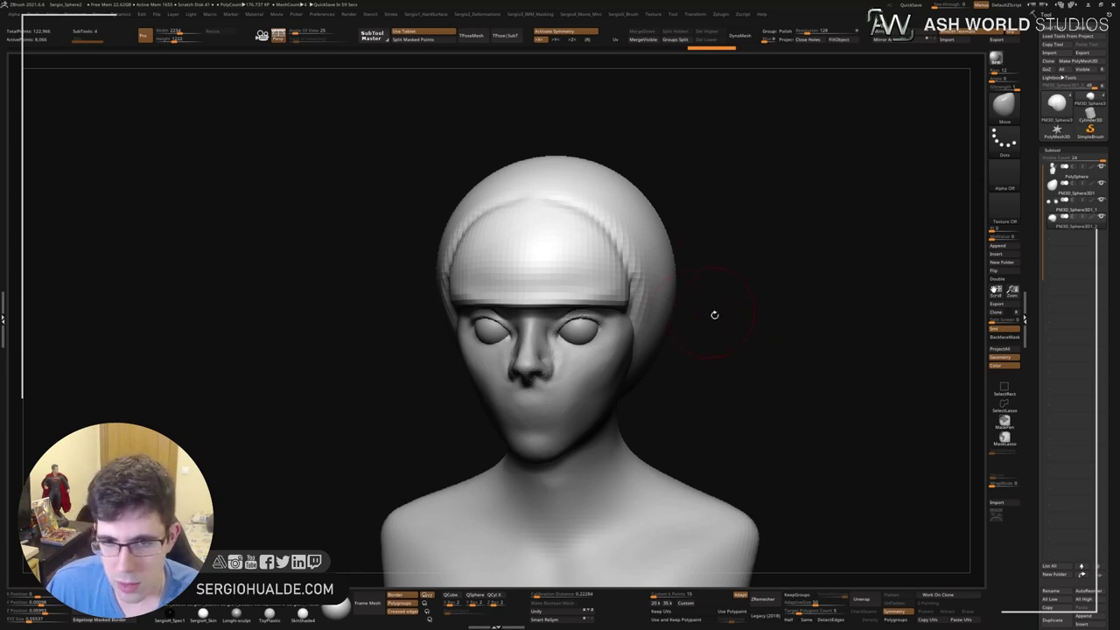
{"action": "mouse_move", "coordinate": [713, 314]}
{"action": "left_mouse_down"}
{"action": "mouse_move", "coordinate": [708, 327]}
{"action": "mouse_move", "coordinate": [595, 321]}
{"action": "left_mouse_up"}
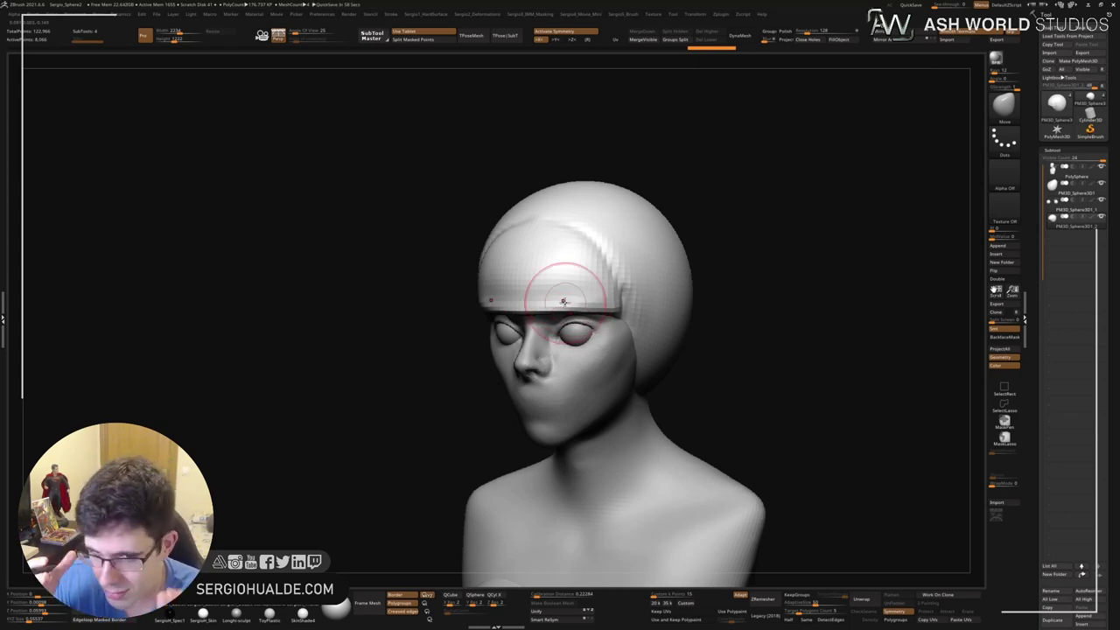
{"action": "mouse_move", "coordinate": [790, 335]}
{"action": "left_mouse_down", "text": "shift"}
{"action": "mouse_move", "coordinate": [596, 411]}
{"action": "mouse_move", "coordinate": [568, 440]}
{"action": "left_mouse_up", "text": "shift"}
Shrink the brush and smooth the front and base of the neck and the collarbone area.
{"action": "key", "text": "s"}
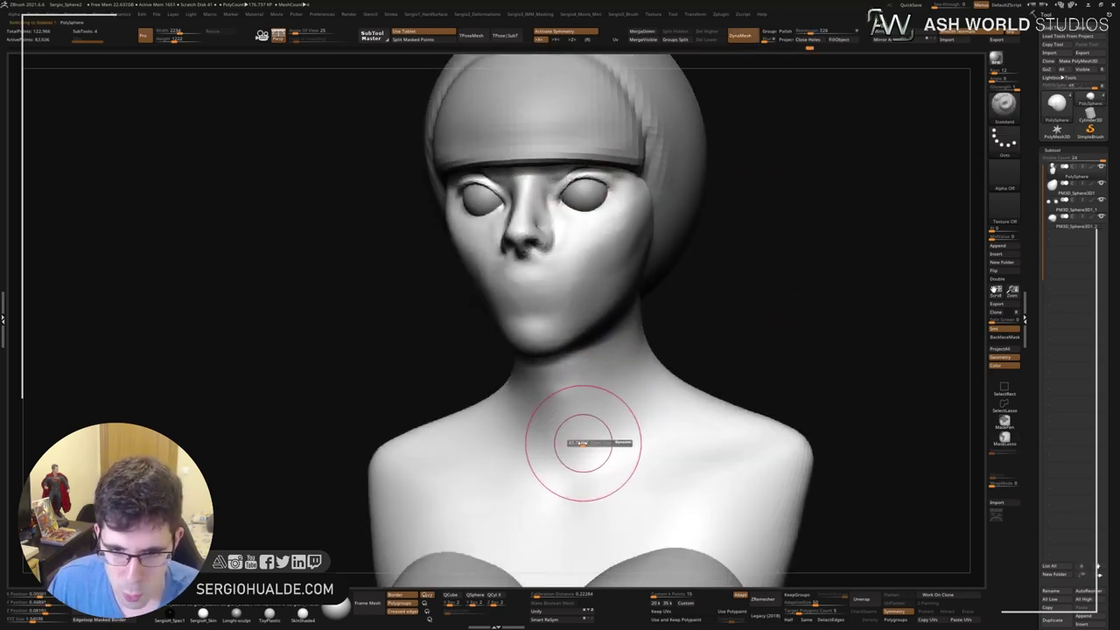
{"action": "mouse_move", "coordinate": [560, 393]}
{"action": "left_mouse_down"}
{"action": "mouse_move", "coordinate": [596, 446]}
{"action": "mouse_move", "coordinate": [620, 350]}
{"action": "mouse_move", "coordinate": [600, 429]}
{"action": "mouse_move", "coordinate": [580, 457]}
{"action": "mouse_move", "coordinate": [600, 391]}
{"action": "mouse_move", "coordinate": [574, 470]}
{"action": "left_mouse_up"}
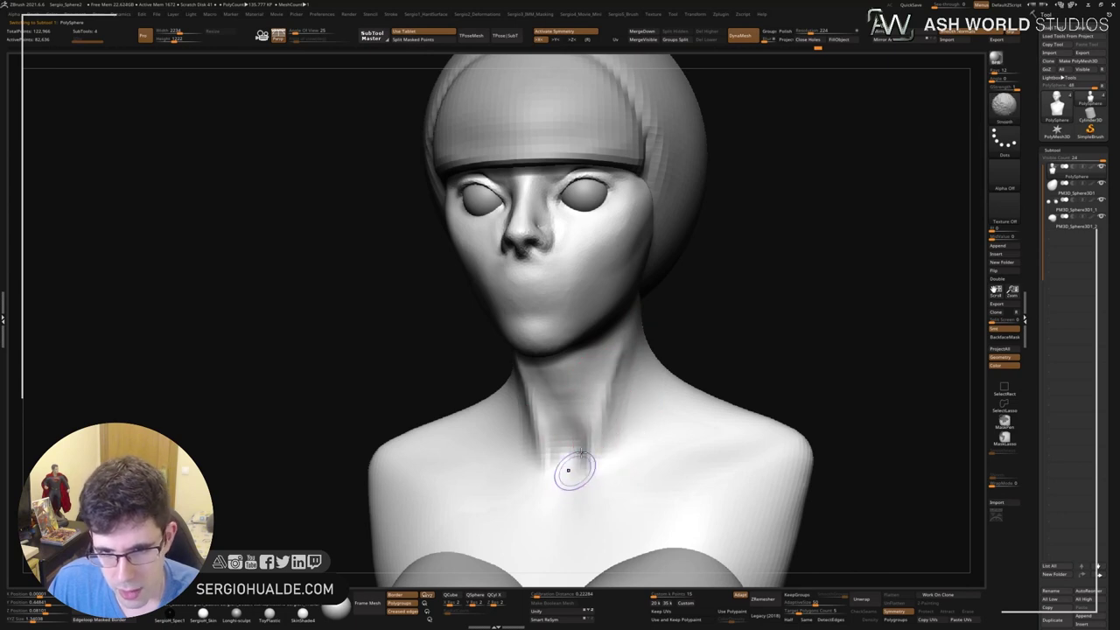
{"action": "left_click_drag", "start_coordinate": [576, 399], "coordinate": [575, 462], "text": "shift"}
{"action": "right_click_drag", "start_coordinate": [590, 405], "coordinate": [617, 420]}
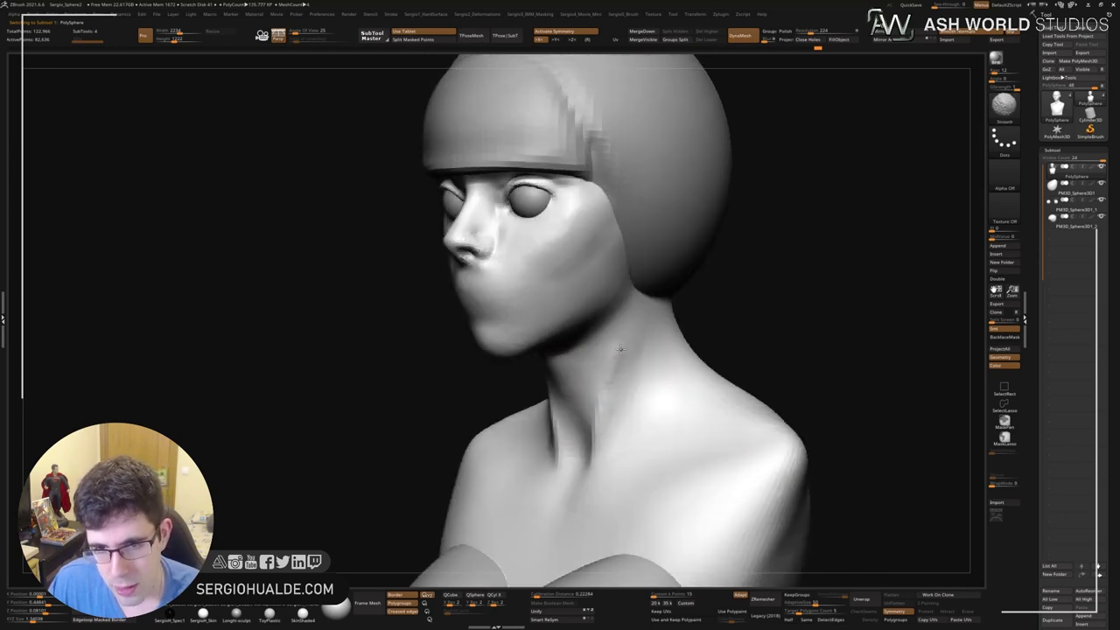
{"action": "mouse_move", "coordinate": [612, 445]}
{"action": "left_mouse_down", "text": "shift"}
{"action": "mouse_move", "coordinate": [643, 332]}
{"action": "mouse_move", "coordinate": [587, 449]}
{"action": "mouse_move", "coordinate": [661, 372]}
{"action": "left_mouse_up", "text": "shift"}
{"action": "mouse_move", "coordinate": [657, 425]}
{"action": "right_mouse_down"}
{"action": "mouse_move", "coordinate": [708, 457]}
{"action": "mouse_move", "coordinate": [624, 430]}
{"action": "right_mouse_up"}
{"action": "mouse_move", "coordinate": [624, 430]}
{"action": "left_mouse_down", "text": "shift"}
{"action": "mouse_move", "coordinate": [651, 399]}
{"action": "mouse_move", "coordinate": [662, 432]}
{"action": "mouse_move", "coordinate": [629, 385]}
{"action": "mouse_move", "coordinate": [642, 430]}
{"action": "mouse_move", "coordinate": [629, 384]}
{"action": "mouse_move", "coordinate": [573, 432]}
{"action": "mouse_move", "coordinate": [645, 372]}
{"action": "left_mouse_up", "text": "shift"}
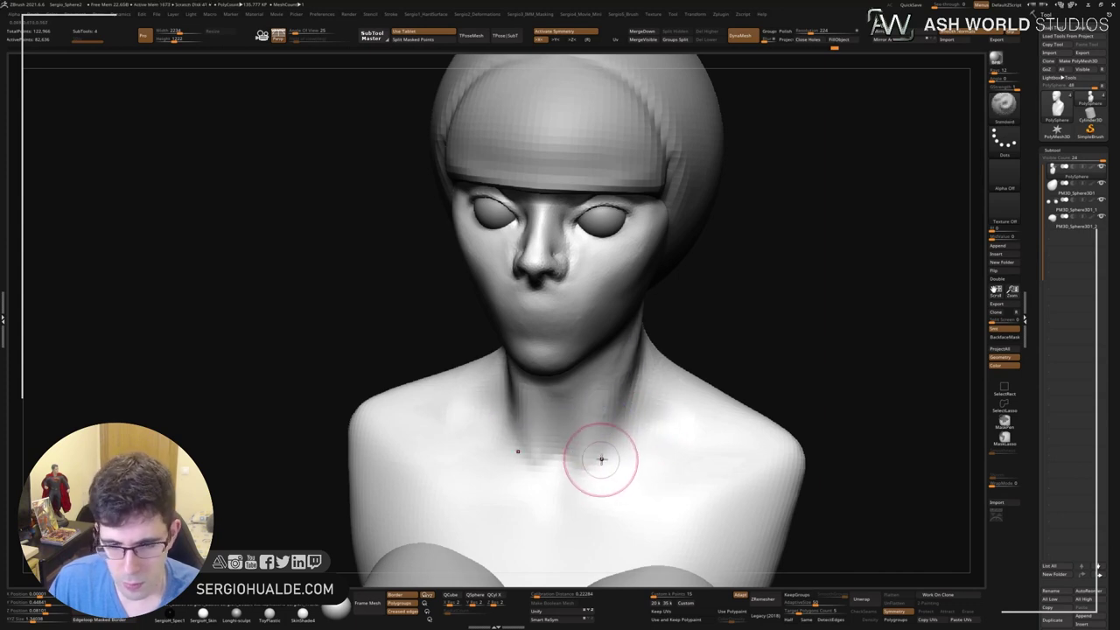
{"action": "right_click_drag", "start_coordinate": [600, 458], "coordinate": [624, 437]}
Smooth the ear's shape from a three-quarter view of the bust.
{"action": "mouse_move", "coordinate": [600, 395]}
{"action": "right_mouse_down"}
{"action": "mouse_move", "coordinate": [640, 427]}
{"action": "mouse_move", "coordinate": [659, 464]}
{"action": "mouse_move", "coordinate": [627, 293]}
{"action": "right_mouse_up"}
{"action": "mouse_move", "coordinate": [680, 263]}
{"action": "right_mouse_down"}
{"action": "mouse_move", "coordinate": [700, 296]}
{"action": "mouse_move", "coordinate": [668, 278]}
{"action": "mouse_move", "coordinate": [678, 262]}
{"action": "mouse_move", "coordinate": [688, 333]}
{"action": "mouse_move", "coordinate": [624, 357]}
{"action": "mouse_move", "coordinate": [687, 401]}
{"action": "right_mouse_up"}
{"action": "mouse_move", "coordinate": [687, 372]}
{"action": "left_mouse_down"}
{"action": "mouse_move", "coordinate": [676, 350]}
{"action": "mouse_move", "coordinate": [689, 413]}
{"action": "left_mouse_up"}
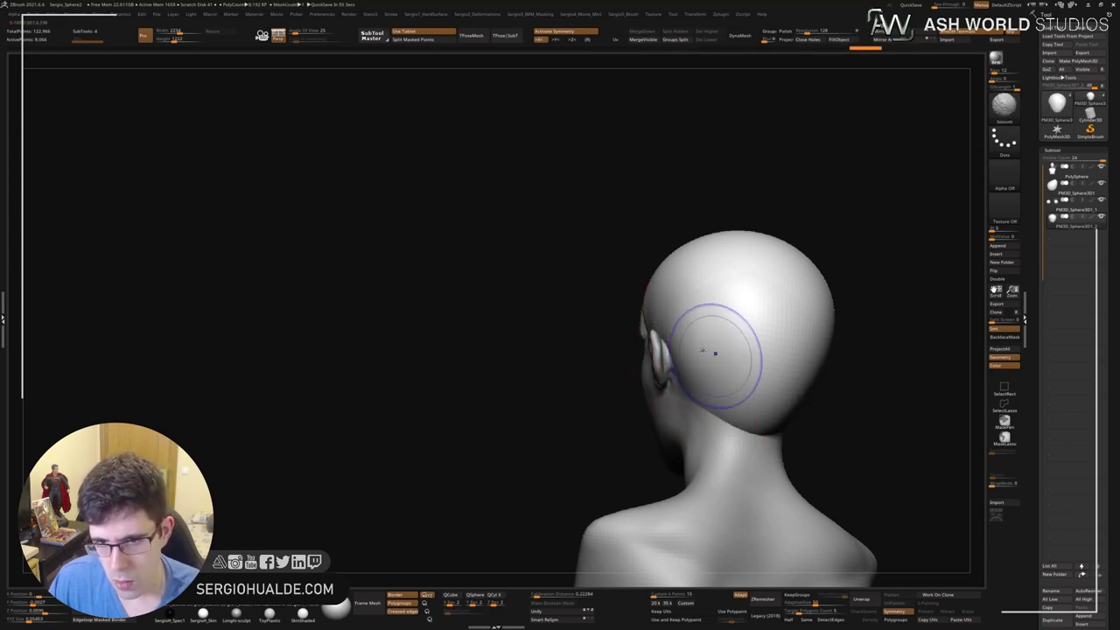
Drag both sides of the hair cap down into tapered locks hanging past the jaw.
{"action": "mouse_move", "coordinate": [712, 350]}
{"action": "right_mouse_down"}
{"action": "mouse_move", "coordinate": [697, 366]}
{"action": "mouse_move", "coordinate": [705, 375]}
{"action": "right_mouse_up"}
{"action": "mouse_move", "coordinate": [705, 375]}
{"action": "left_mouse_down"}
{"action": "mouse_move", "coordinate": [648, 402]}
{"action": "mouse_move", "coordinate": [677, 314]}
{"action": "mouse_move", "coordinate": [653, 397]}
{"action": "mouse_move", "coordinate": [676, 326]}
{"action": "left_mouse_up"}
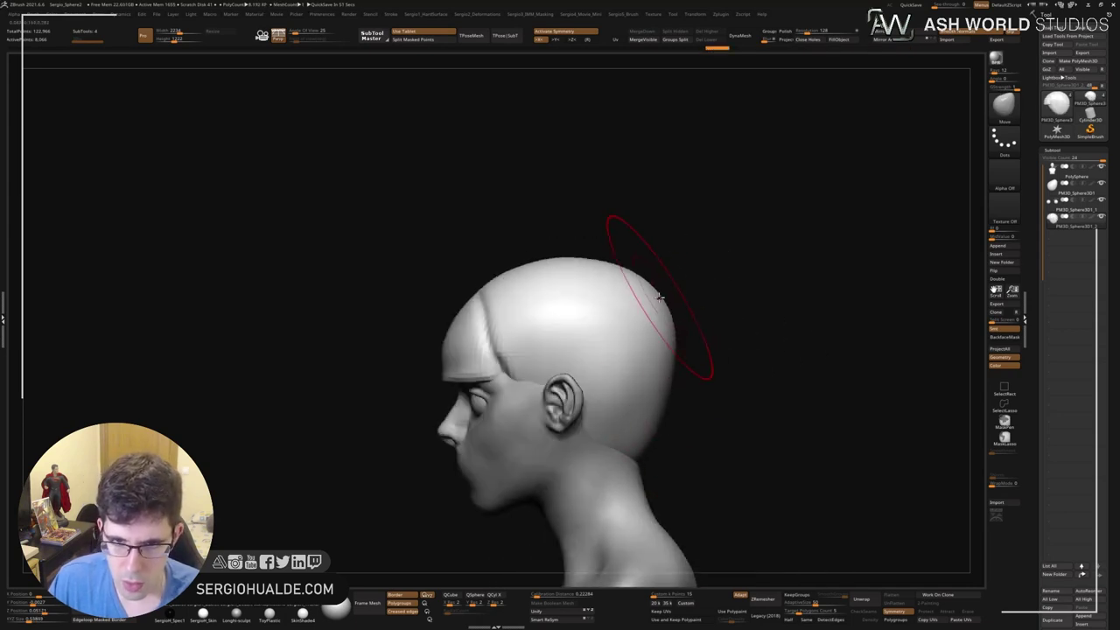
{"action": "mouse_move", "coordinate": [665, 334]}
{"action": "right_mouse_down"}
{"action": "mouse_move", "coordinate": [610, 382]}
{"action": "mouse_move", "coordinate": [616, 349]}
{"action": "mouse_move", "coordinate": [582, 288]}
{"action": "mouse_move", "coordinate": [592, 318]}
{"action": "right_mouse_up"}
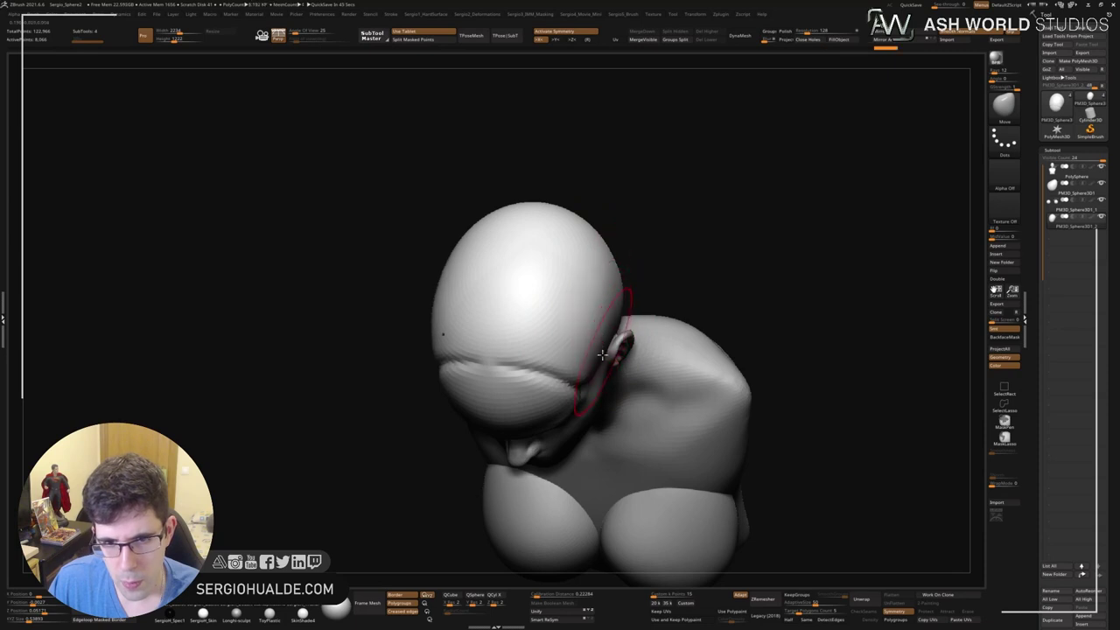
{"action": "mouse_move", "coordinate": [591, 359]}
{"action": "right_mouse_down"}
{"action": "mouse_move", "coordinate": [570, 383]}
{"action": "mouse_move", "coordinate": [563, 350]}
{"action": "mouse_move", "coordinate": [605, 402]}
{"action": "mouse_move", "coordinate": [588, 400]}
{"action": "mouse_move", "coordinate": [600, 437]}
{"action": "mouse_move", "coordinate": [587, 400]}
{"action": "mouse_move", "coordinate": [587, 448]}
{"action": "mouse_move", "coordinate": [610, 420]}
{"action": "mouse_move", "coordinate": [595, 410]}
{"action": "mouse_move", "coordinate": [615, 395]}
{"action": "right_mouse_up"}
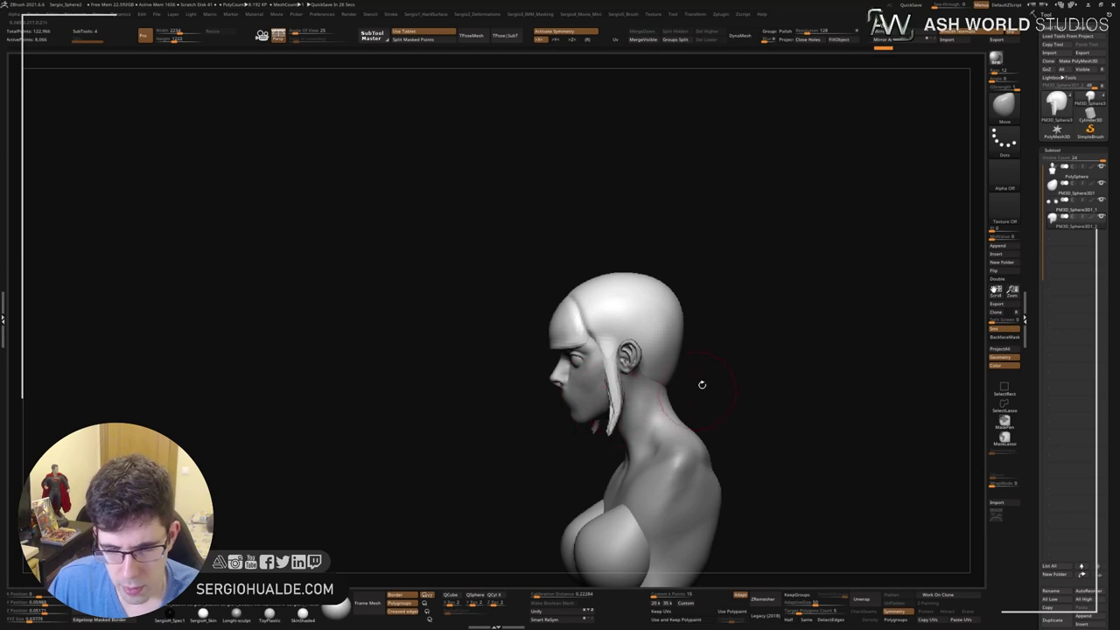
{"action": "right_click_drag", "start_coordinate": [701, 384], "coordinate": [717, 367]}
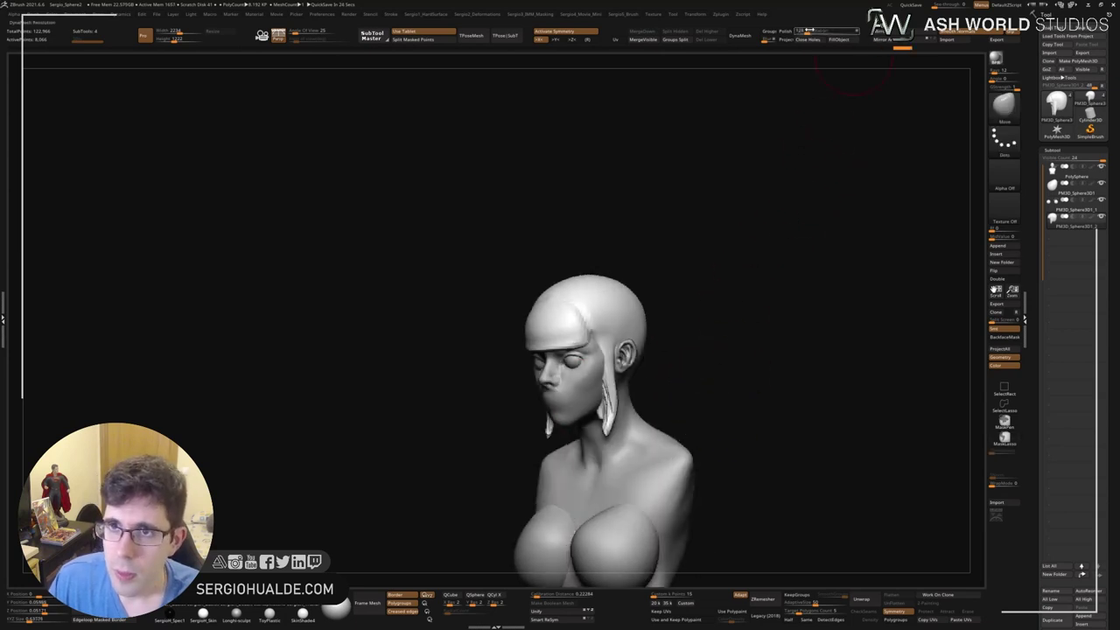
DynaMesh the hair cap, then reshape its inner cavity and smooth the side locks in Solo.
{"action": "left_click", "coordinate": [740, 37]}
{"action": "left_click", "coordinate": [550, 428], "text": "ctrl+shift"}
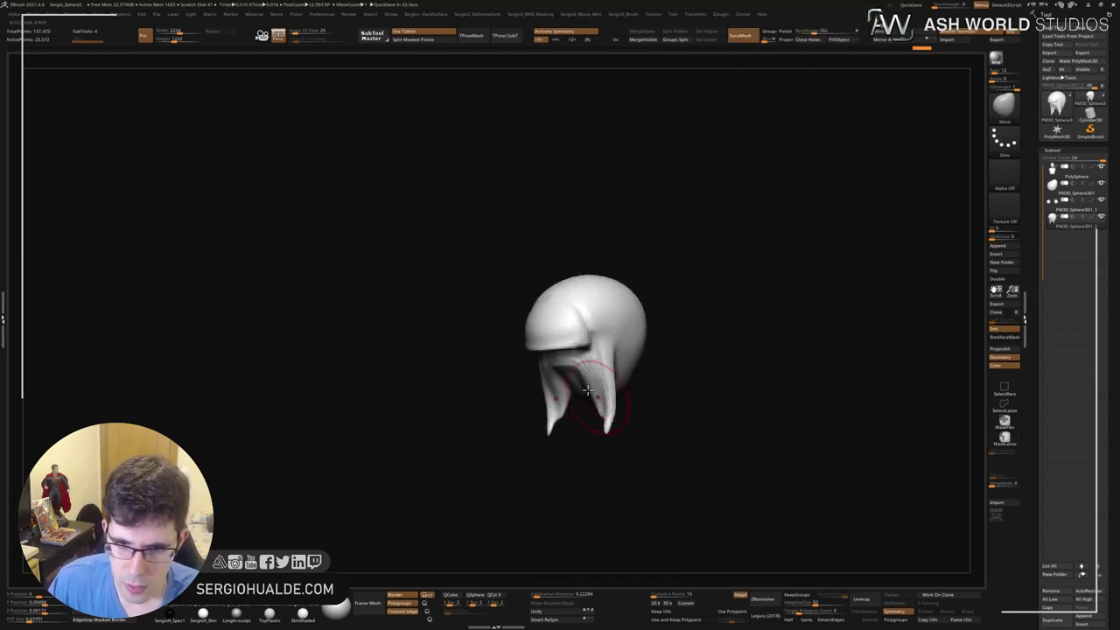
{"action": "right_click_drag", "start_coordinate": [550, 429], "coordinate": [589, 435]}
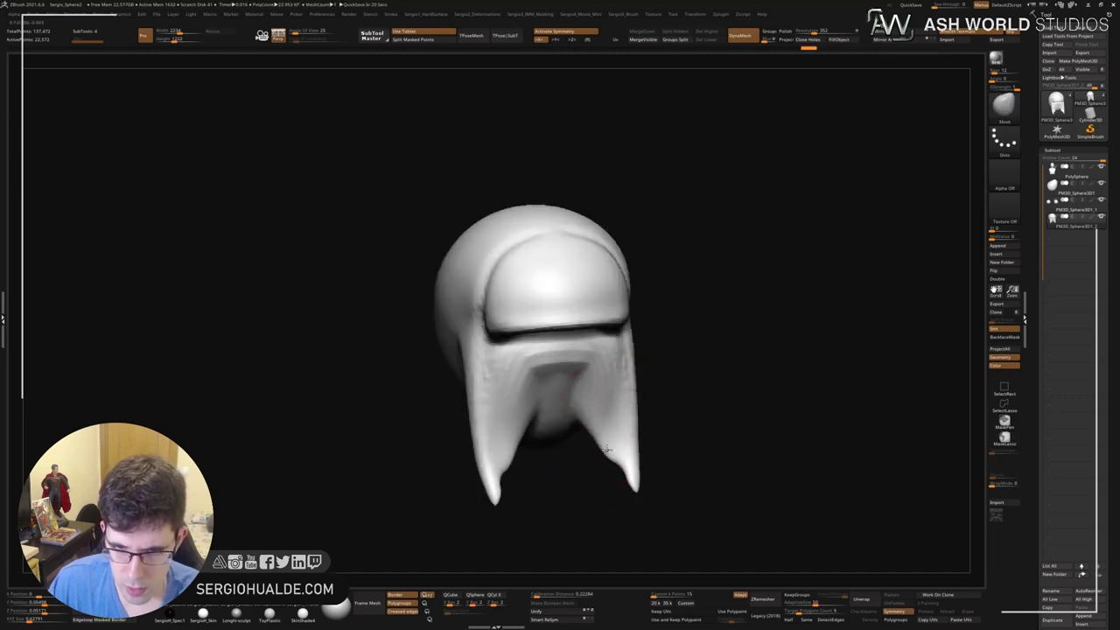
{"action": "mouse_move", "coordinate": [589, 435]}
{"action": "left_mouse_down"}
{"action": "mouse_move", "coordinate": [617, 434]}
{"action": "mouse_move", "coordinate": [626, 463]}
{"action": "left_mouse_up"}
{"action": "mouse_move", "coordinate": [600, 425]}
{"action": "right_mouse_down"}
{"action": "mouse_move", "coordinate": [600, 412]}
{"action": "mouse_move", "coordinate": [660, 457]}
{"action": "mouse_move", "coordinate": [653, 385]}
{"action": "right_mouse_up"}
{"action": "left_click", "coordinate": [641, 442], "text": "ctrl+shift"}
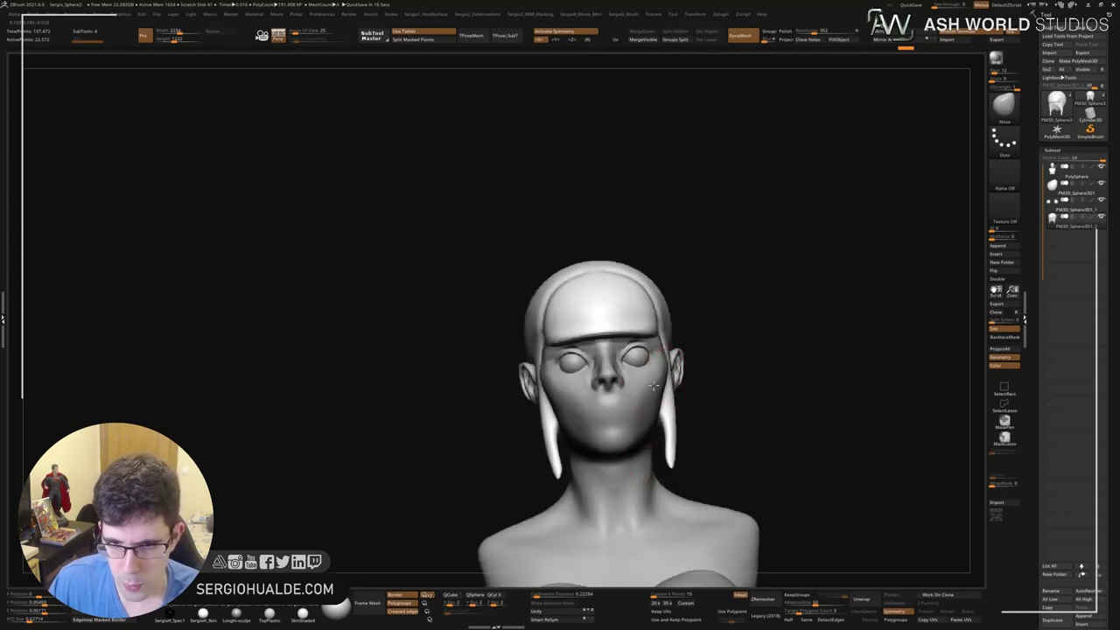
Carve creases into the side locks with the DamStandard brush.
{"action": "left_click", "coordinate": [668, 388], "text": "ctrl+shift"}
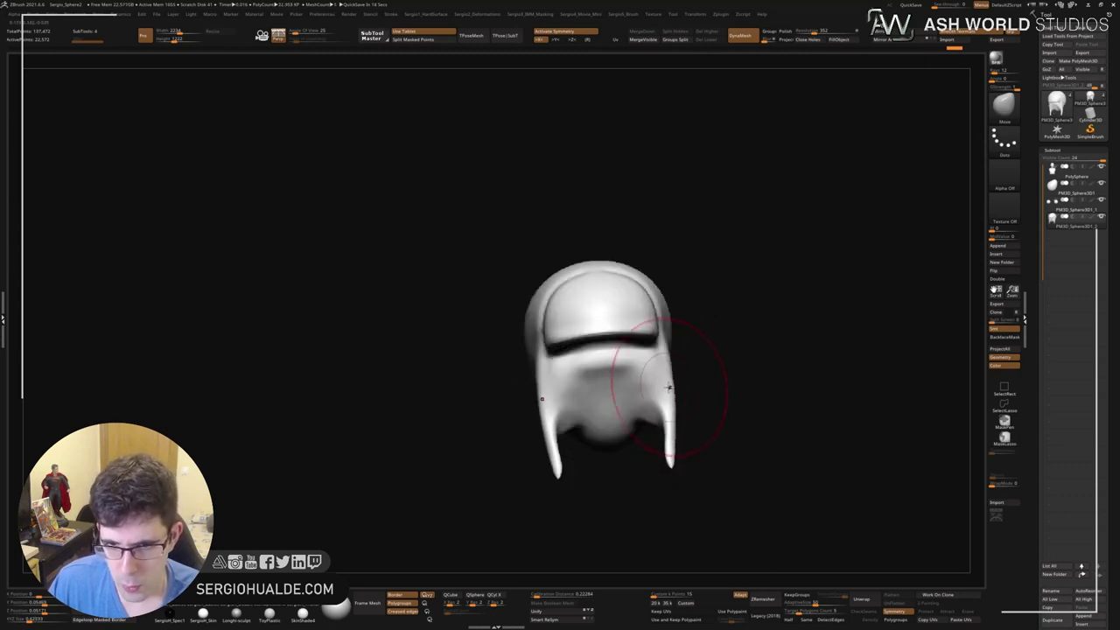
{"action": "key", "text": "f"}
{"action": "key", "text": "b"}
{"action": "key", "text": "d"}
{"action": "key", "text": "s"}
{"action": "mouse_move", "coordinate": [654, 400]}
{"action": "left_mouse_down"}
{"action": "mouse_move", "coordinate": [652, 359]}
{"action": "mouse_move", "coordinate": [655, 404]}
{"action": "left_mouse_up"}
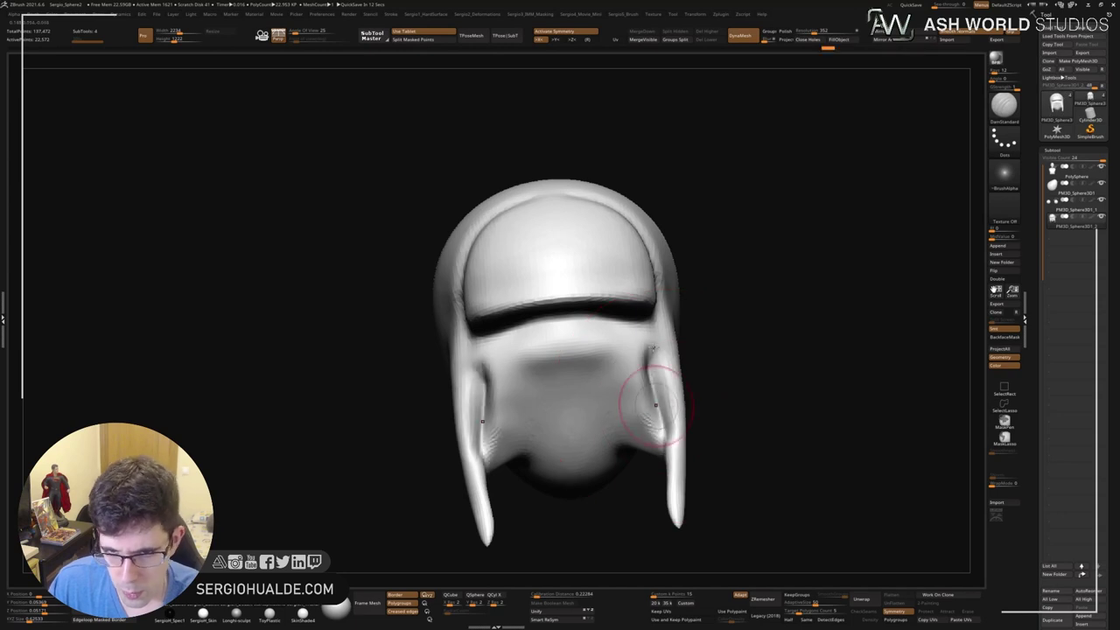
{"action": "left_click", "coordinate": [704, 437], "text": "ctrl+shift"}
{"action": "right_click_drag", "start_coordinate": [662, 449], "coordinate": [710, 389]}
{"action": "left_click", "coordinate": [708, 442], "text": "ctrl+shift"}
Reshape and soften the locks' inner edges with the Move brush, then double the brush size.
{"action": "key", "text": "b"}
{"action": "key", "text": "m"}
{"action": "key", "text": "v"}
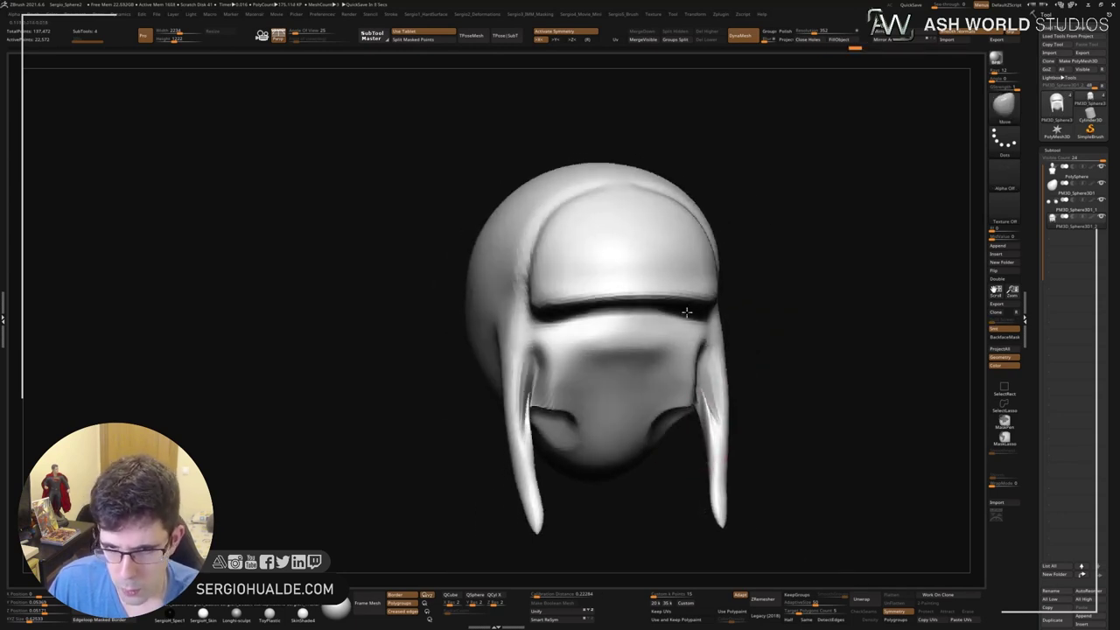
{"action": "left_click_drag", "start_coordinate": [688, 388], "coordinate": [639, 415], "text": "shift"}
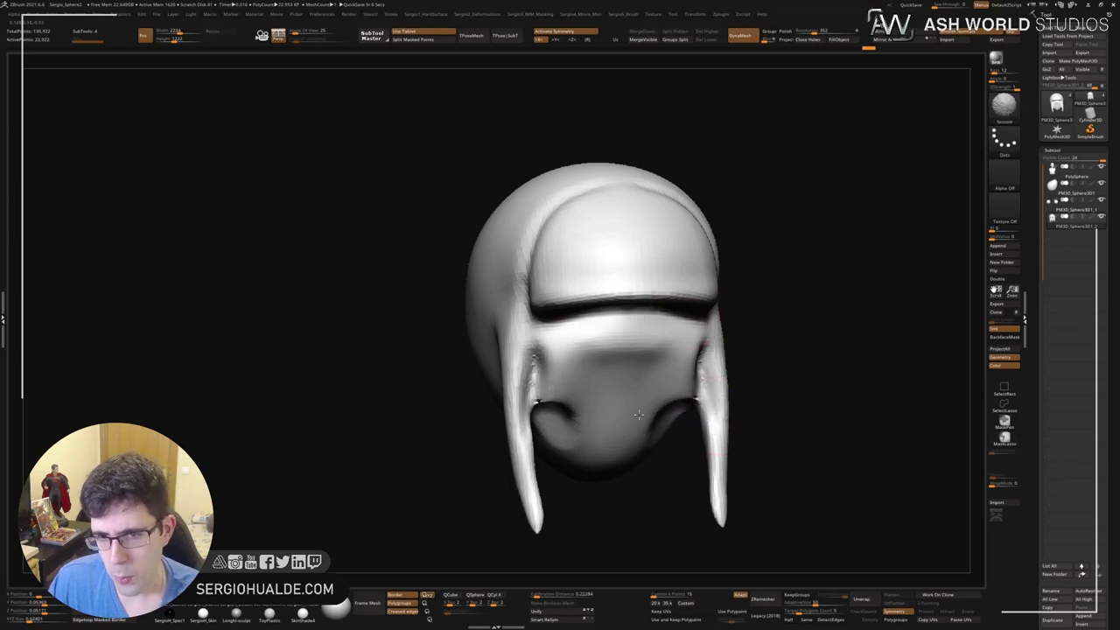
{"action": "left_click", "coordinate": [638, 415], "text": "ctrl+shift"}
{"action": "right_click_drag", "start_coordinate": [639, 414], "coordinate": [700, 421]}
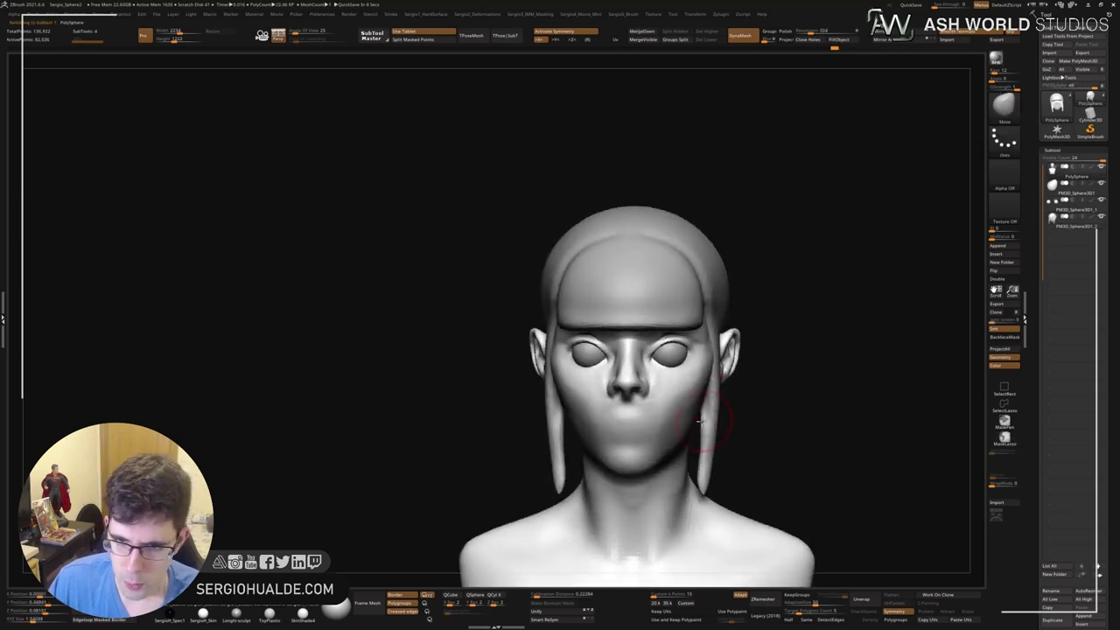
{"action": "key", "text": "bracketright"}
{"action": "key", "text": "bracketright"}
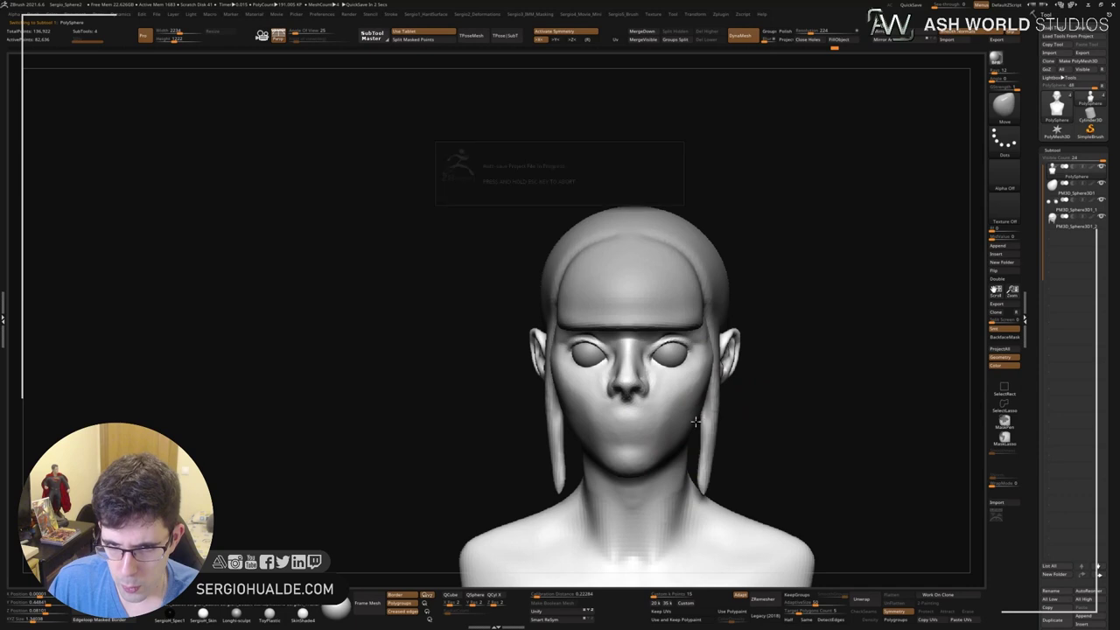
Sculpt the area beside the nose, checking it from above and below.
{"action": "mouse_move", "coordinate": [813, 370]}
{"action": "right_mouse_down"}
{"action": "mouse_move", "coordinate": [691, 388]}
{"action": "mouse_move", "coordinate": [676, 350]}
{"action": "mouse_move", "coordinate": [630, 359]}
{"action": "mouse_move", "coordinate": [601, 393]}
{"action": "mouse_move", "coordinate": [642, 405]}
{"action": "mouse_move", "coordinate": [747, 385]}
{"action": "mouse_move", "coordinate": [643, 411]}
{"action": "mouse_move", "coordinate": [668, 429]}
{"action": "mouse_move", "coordinate": [653, 441]}
{"action": "mouse_move", "coordinate": [681, 400]}
{"action": "mouse_move", "coordinate": [672, 407]}
{"action": "right_mouse_up"}
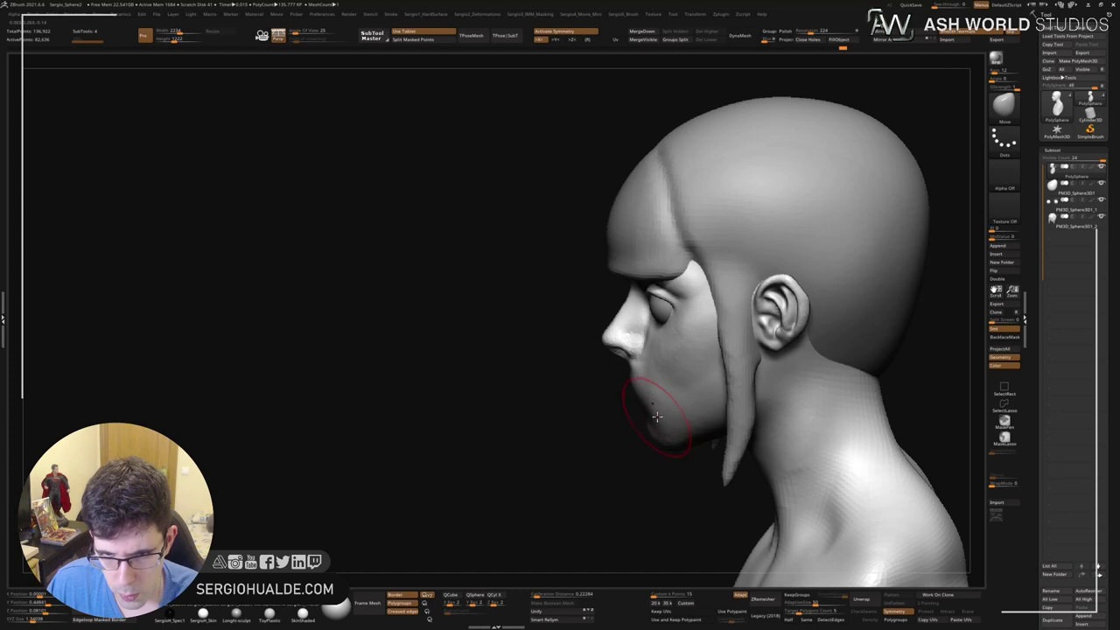
{"action": "mouse_move", "coordinate": [662, 415]}
{"action": "right_mouse_down"}
{"action": "mouse_move", "coordinate": [778, 368]}
{"action": "mouse_move", "coordinate": [624, 375]}
{"action": "mouse_move", "coordinate": [674, 372]}
{"action": "mouse_move", "coordinate": [636, 374]}
{"action": "right_mouse_up"}
{"action": "left_click_drag", "start_coordinate": [637, 375], "coordinate": [654, 394]}
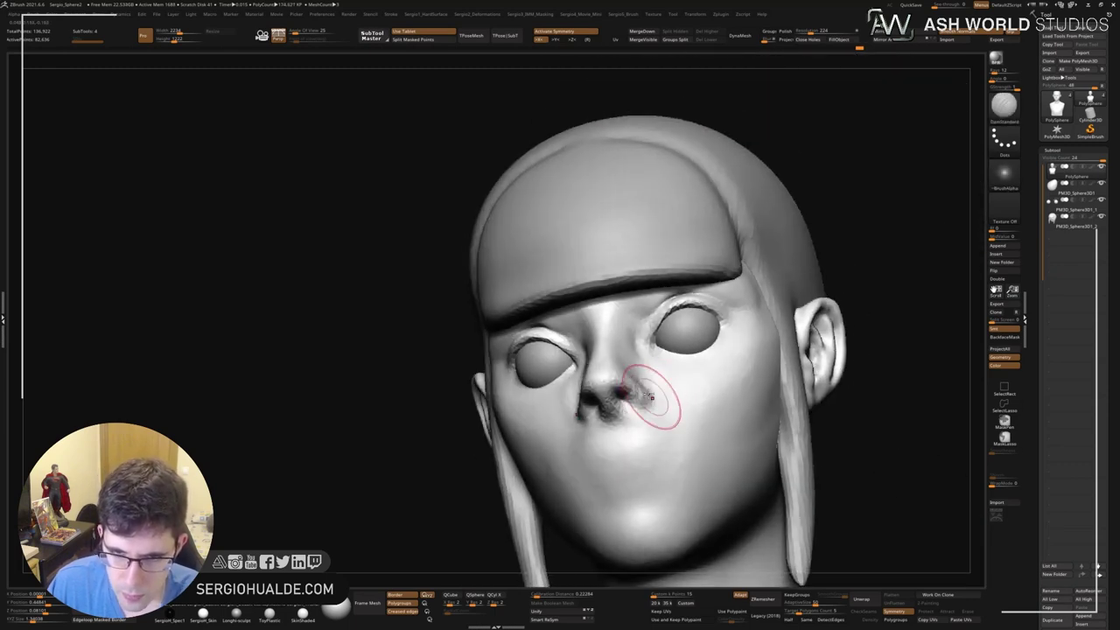
{"action": "right_click_drag", "start_coordinate": [636, 382], "coordinate": [625, 377]}
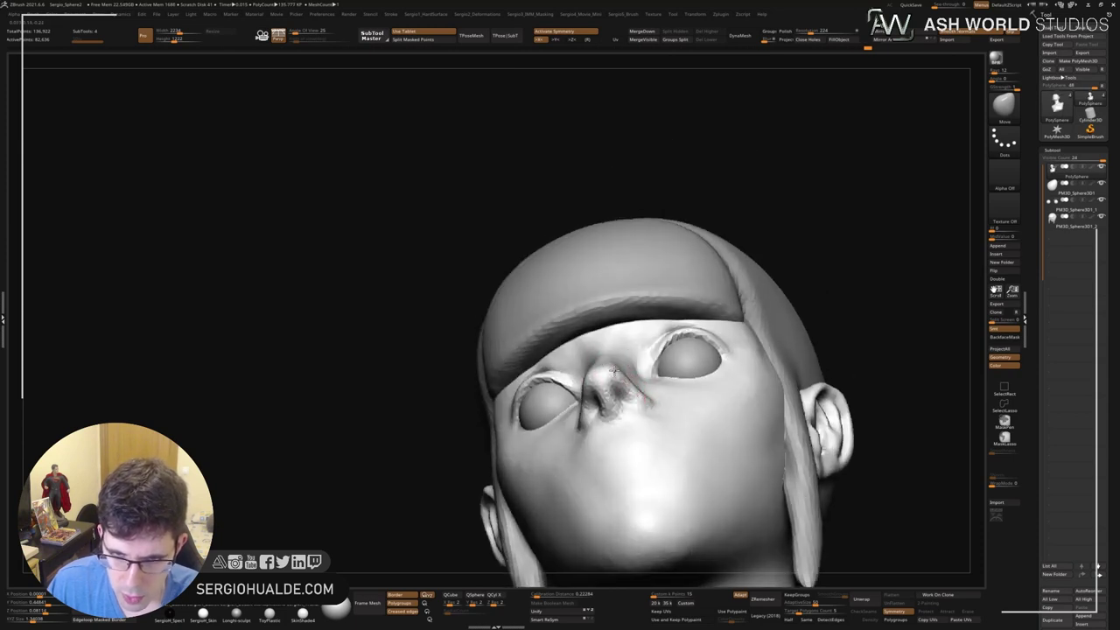
{"action": "mouse_move", "coordinate": [615, 371]}
{"action": "right_mouse_down"}
{"action": "mouse_move", "coordinate": [643, 407]}
{"action": "mouse_move", "coordinate": [637, 376]}
{"action": "mouse_move", "coordinate": [638, 387]}
{"action": "right_mouse_up"}
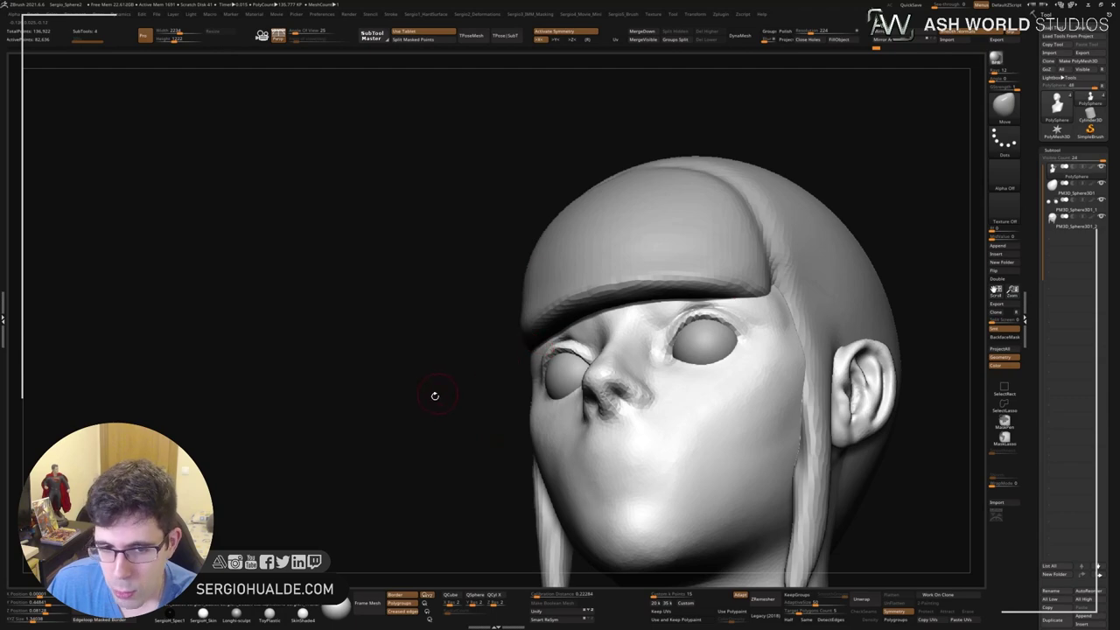
Zoom out to the whole bust and sculpt a rounded bulge on both shoulders.
{"action": "left_click_drag", "start_coordinate": [435, 395], "coordinate": [466, 411]}
{"action": "left_click_drag", "start_coordinate": [615, 357], "coordinate": [681, 387], "text": "alt"}
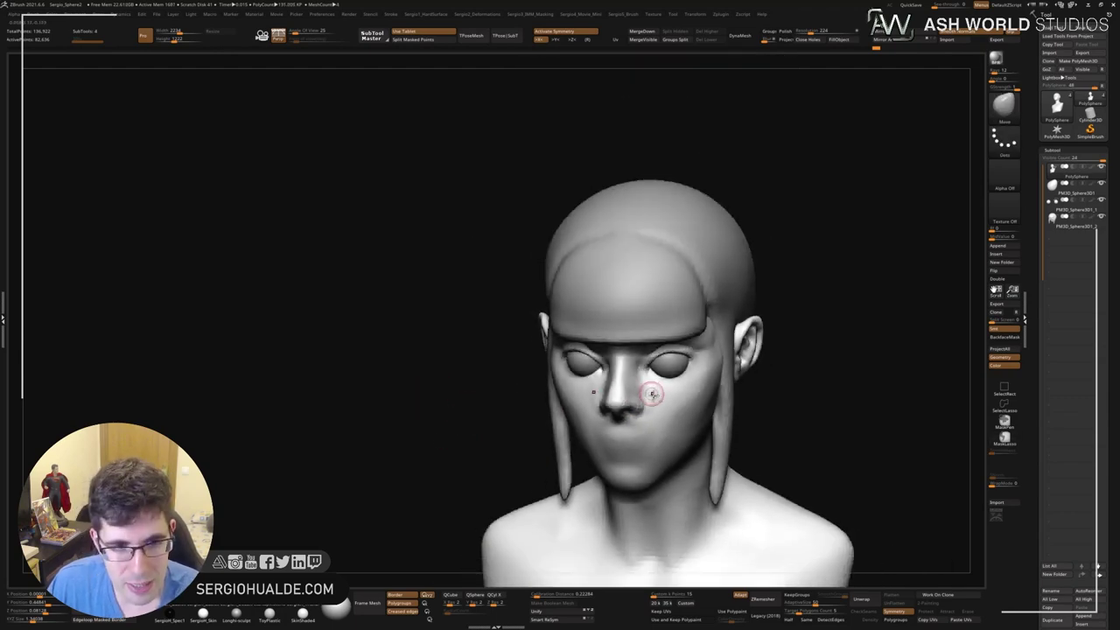
{"action": "mouse_move", "coordinate": [681, 387]}
{"action": "right_mouse_down", "text": "alt"}
{"action": "mouse_move", "coordinate": [692, 288]}
{"action": "mouse_move", "coordinate": [670, 338]}
{"action": "mouse_move", "coordinate": [779, 352]}
{"action": "mouse_move", "coordinate": [688, 387]}
{"action": "mouse_move", "coordinate": [673, 353]}
{"action": "right_mouse_up", "text": "alt"}
{"action": "mouse_move", "coordinate": [680, 341]}
{"action": "left_mouse_down"}
{"action": "mouse_move", "coordinate": [662, 324]}
{"action": "mouse_move", "coordinate": [647, 349]}
{"action": "mouse_move", "coordinate": [689, 349]}
{"action": "mouse_move", "coordinate": [726, 315]}
{"action": "mouse_move", "coordinate": [697, 378]}
{"action": "left_mouse_up"}
Undo the shoulder changes and pull both upper arms longer toward the lower sides.
{"action": "key", "text": "ctrl+z"}
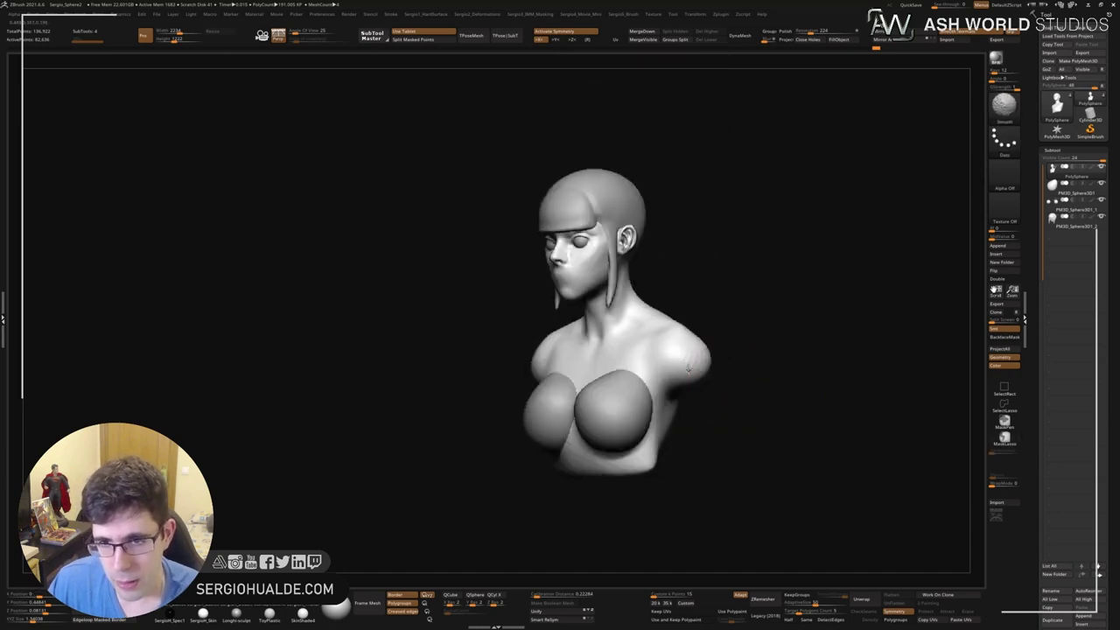
{"action": "key", "text": "ctrl+shift+z"}
{"action": "key", "text": "ctrl+shift+z"}
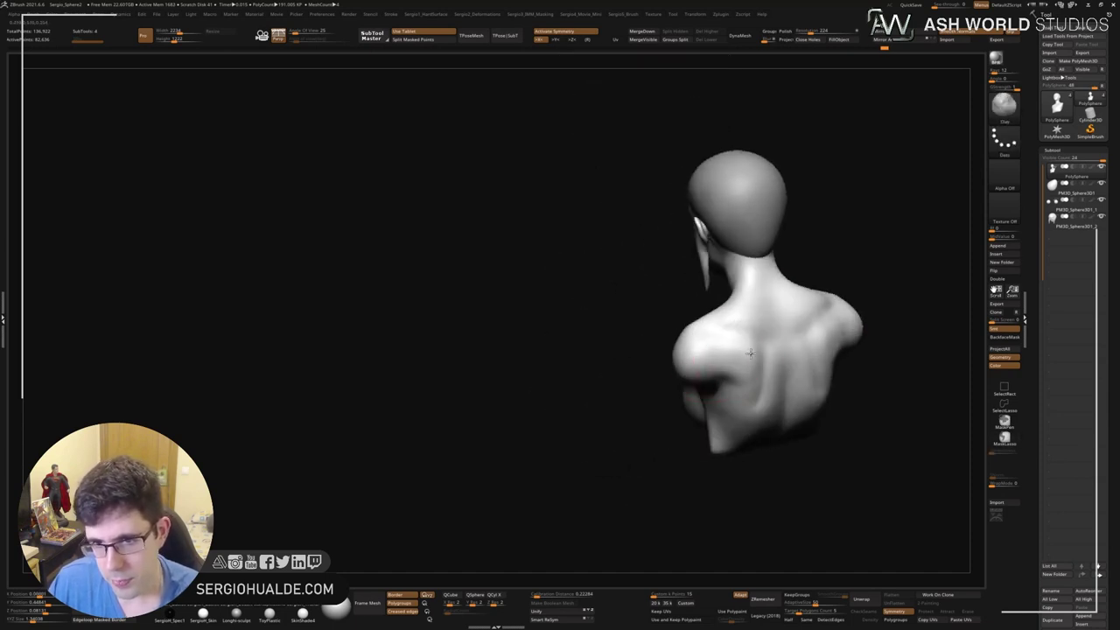
{"action": "key", "text": "ctrl+z"}
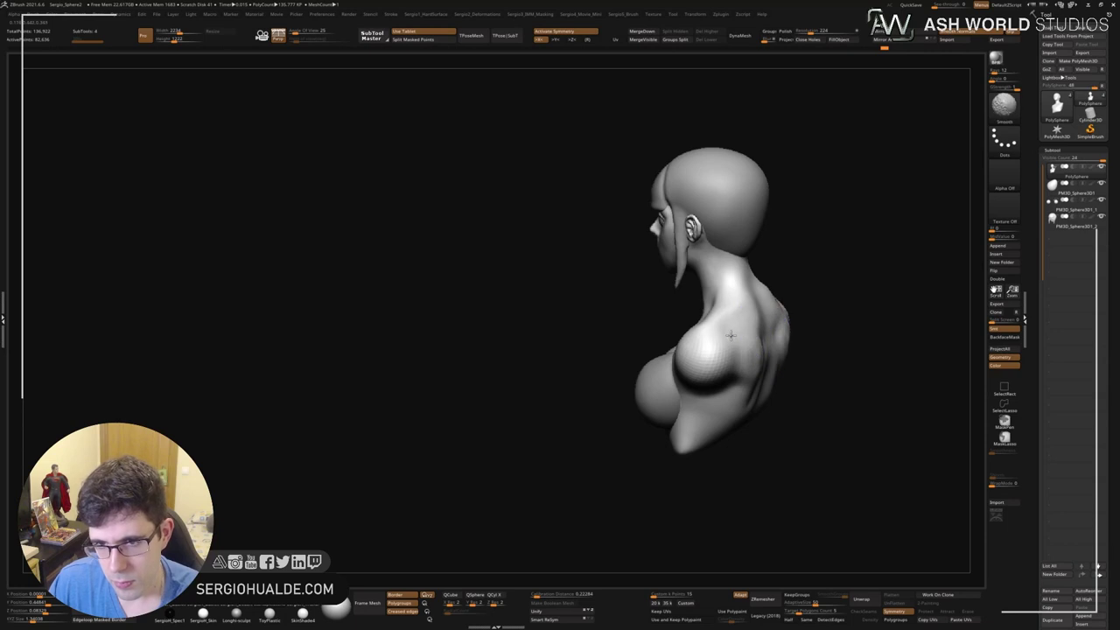
{"action": "key", "text": "ctrl+z"}
{"action": "key", "text": "ctrl+z"}
{"action": "key", "text": "ctrl+z"}
{"action": "key", "text": "ctrl+z"}
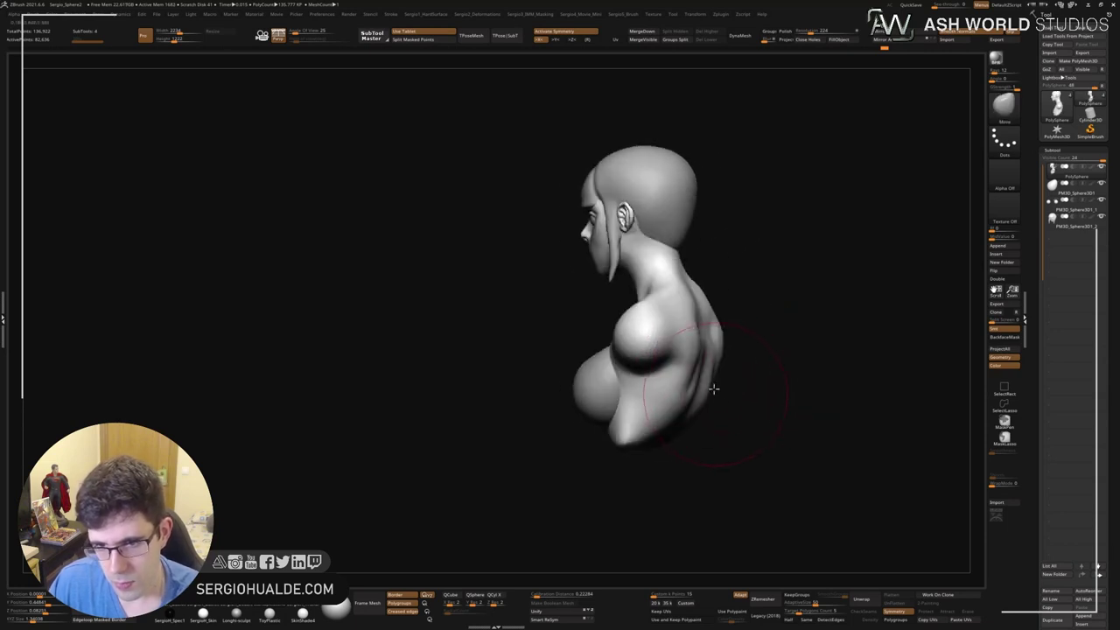
{"action": "key", "text": "ctrl+z"}
{"action": "key", "text": "ctrl+z"}
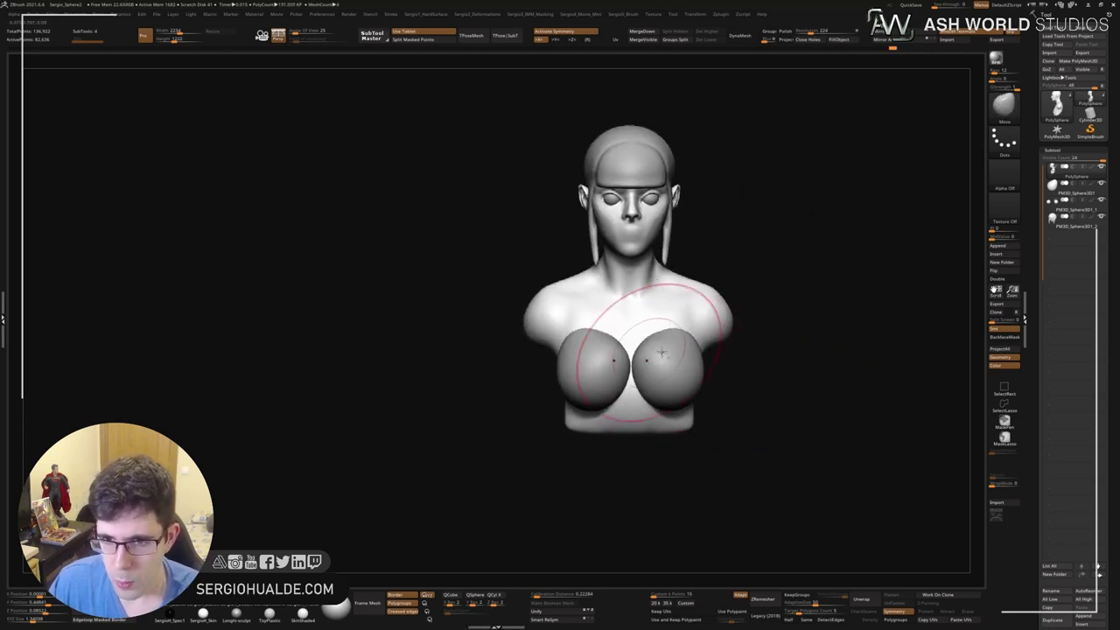
{"action": "key", "text": "ctrl+z"}
{"action": "key", "text": "ctrl+z"}
{"action": "key", "text": "ctrl+z"}
{"action": "key", "text": "ctrl+z"}
{"action": "key", "text": "ctrl+z"}
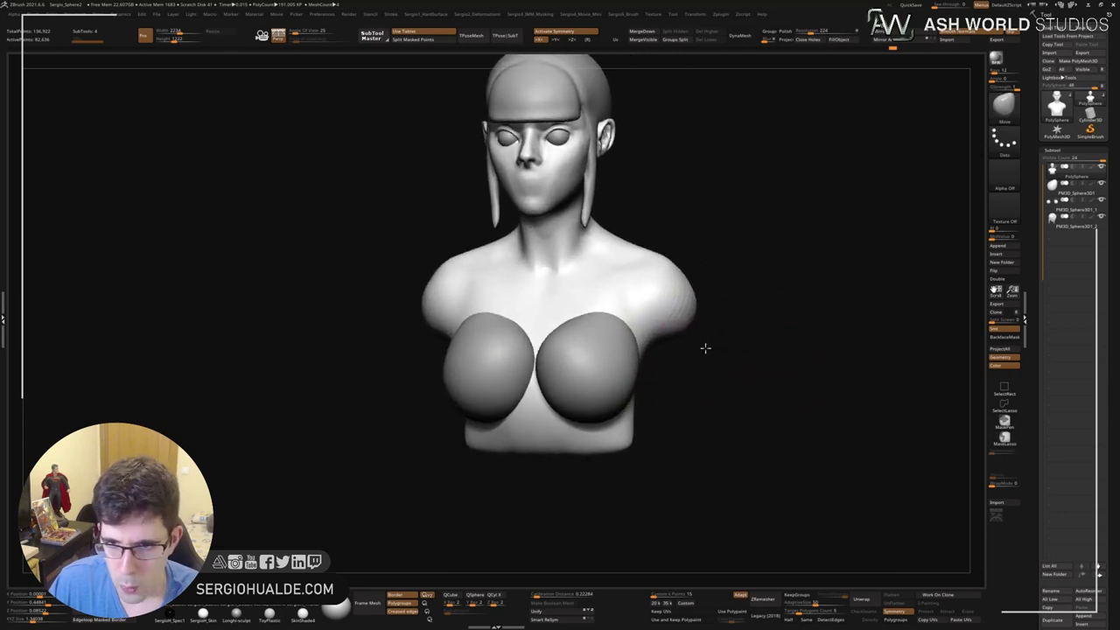
{"action": "key", "text": "ctrl+z"}
{"action": "key", "text": "ctrl+z"}
{"action": "key", "text": "ctrl+z"}
{"action": "key", "text": "ctrl+z"}
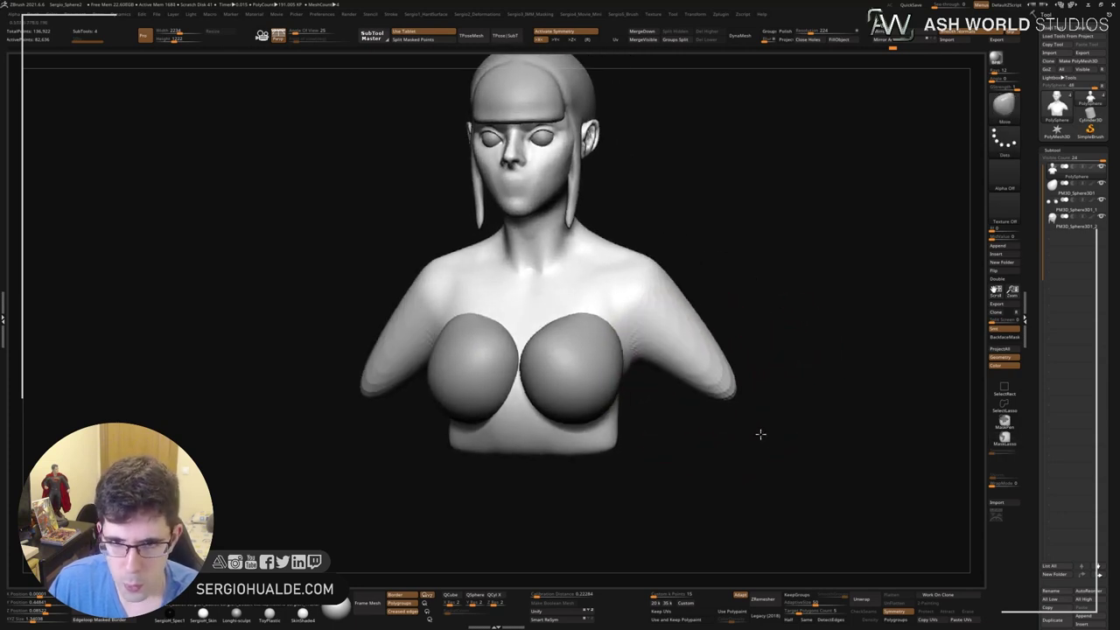
{"action": "key", "text": "ctrl+z"}
{"action": "key", "text": "ctrl+z"}
{"action": "key", "text": "ctrl+z"}
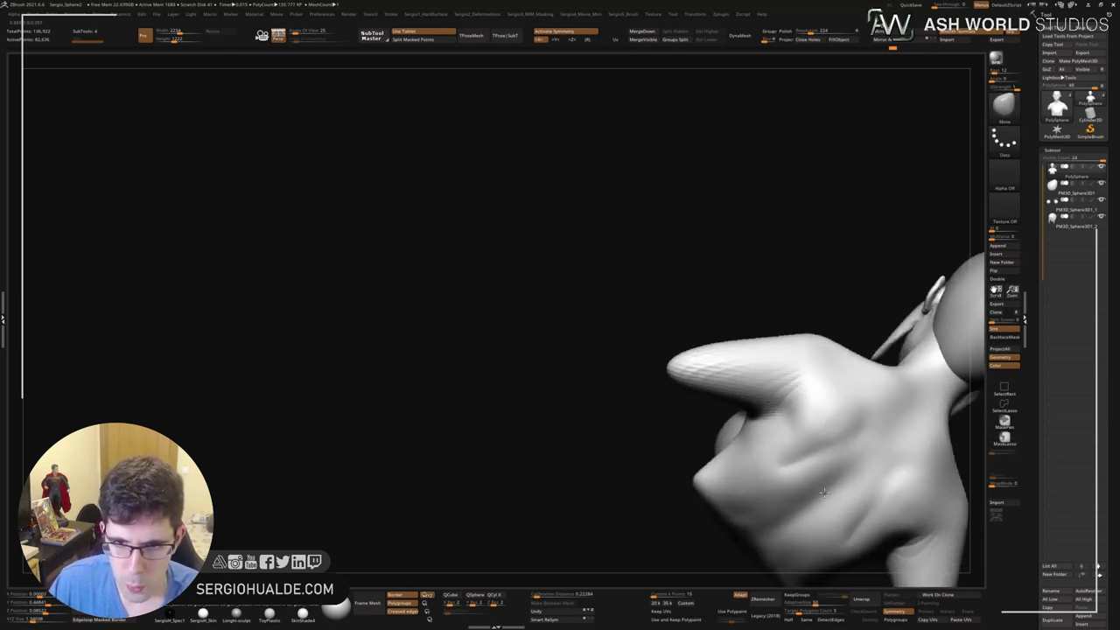
{"action": "key", "text": "ctrl+z"}
{"action": "key", "text": "ctrl+z"}
{"action": "key", "text": "ctrl+z"}
{"action": "left_click_drag", "start_coordinate": [675, 412], "coordinate": [600, 336]}
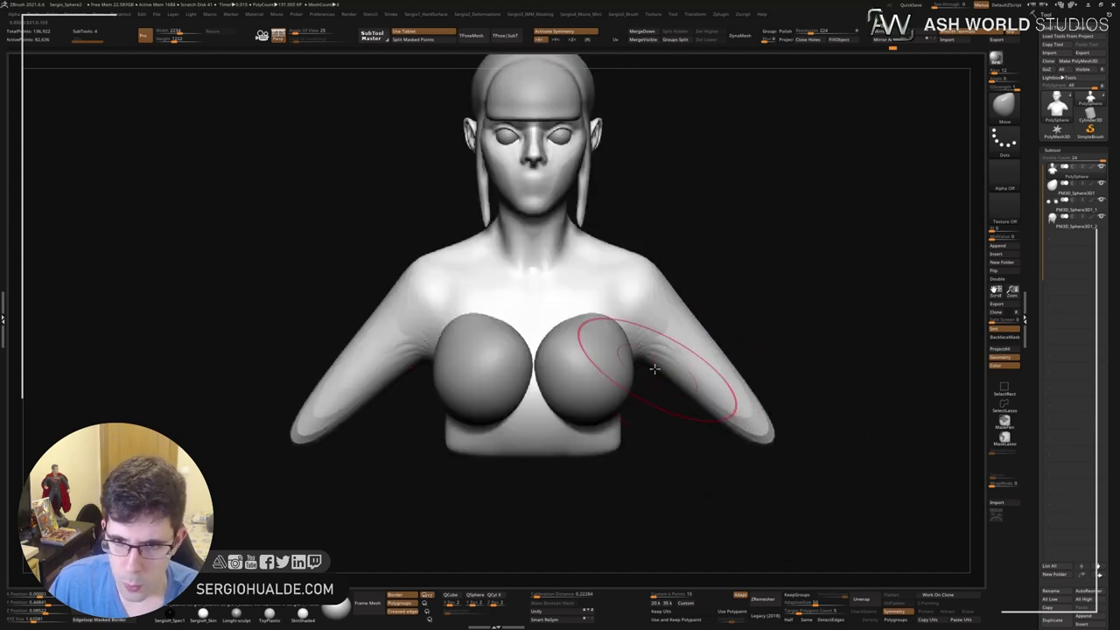
{"action": "key", "text": "ctrl+z"}
{"action": "key", "text": "ctrl+z"}
{"action": "key", "text": "ctrl+z"}
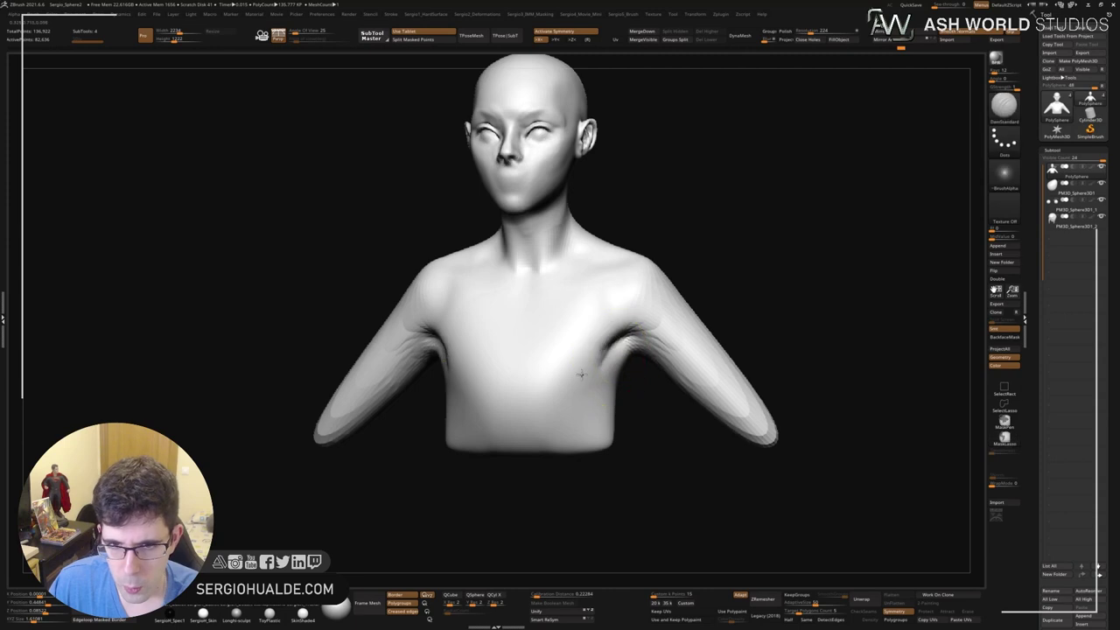
Smooth the stepped banding on the arm tips and reshape the torso's lower edge.
{"action": "left_click_drag", "start_coordinate": [452, 363], "coordinate": [600, 369]}
{"action": "mouse_move", "coordinate": [613, 376]}
{"action": "right_mouse_down"}
{"action": "mouse_move", "coordinate": [635, 376]}
{"action": "mouse_move", "coordinate": [649, 412]}
{"action": "right_mouse_up"}
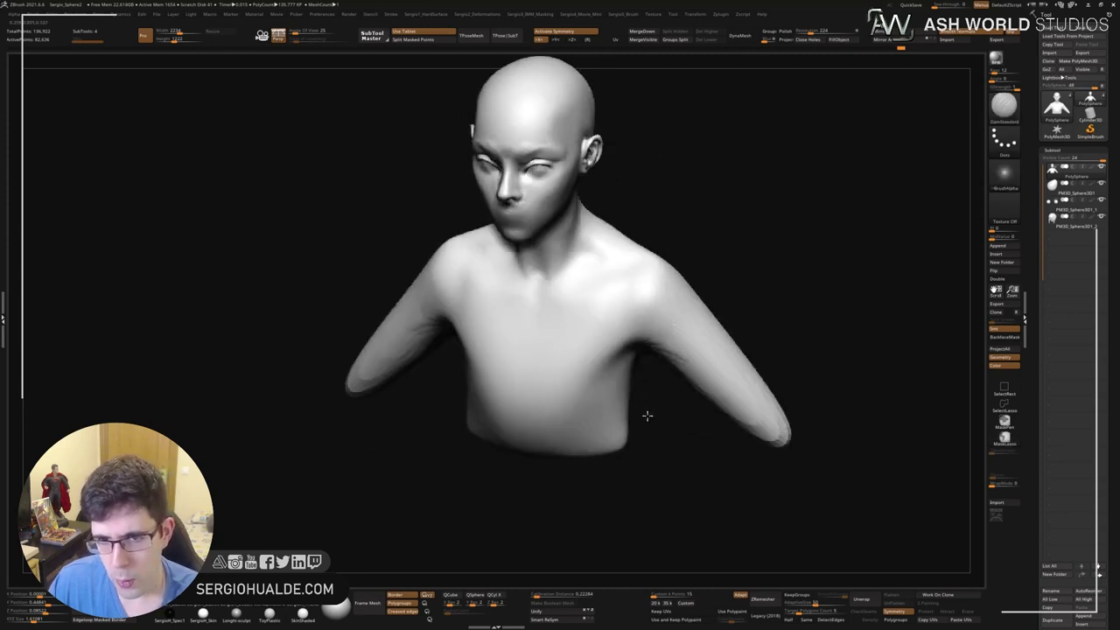
{"action": "right_click_drag", "start_coordinate": [712, 324], "coordinate": [726, 366], "text": "shift"}
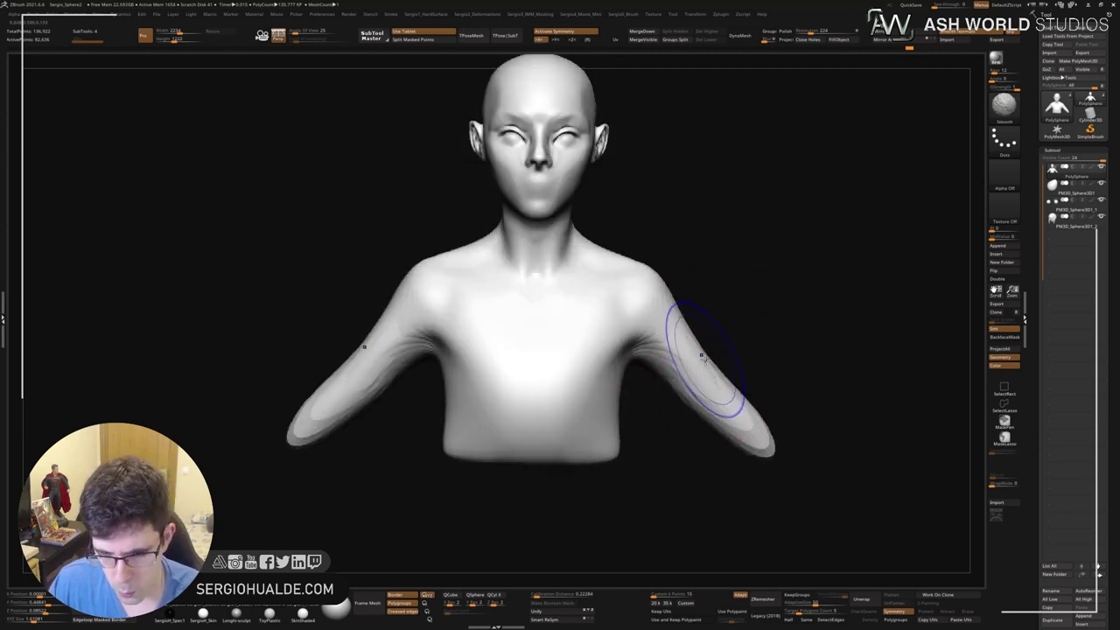
{"action": "mouse_move", "coordinate": [725, 425]}
{"action": "left_mouse_down", "text": "shift"}
{"action": "mouse_move", "coordinate": [737, 444]}
{"action": "mouse_move", "coordinate": [668, 409]}
{"action": "left_mouse_up", "text": "shift"}
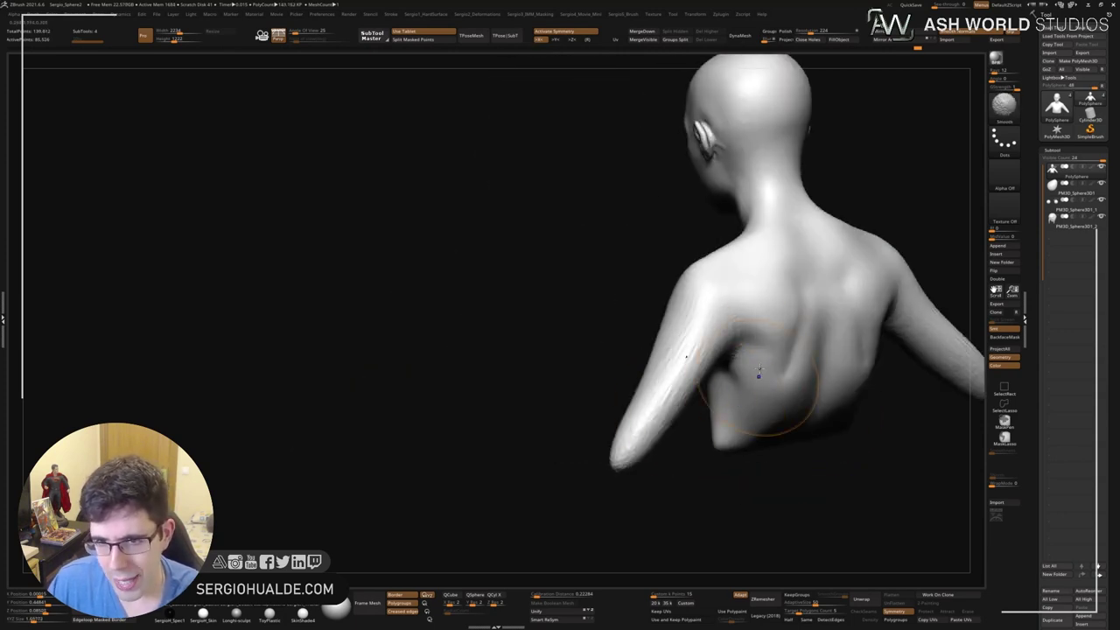
{"action": "right_click_drag", "start_coordinate": [750, 375], "coordinate": [668, 447]}
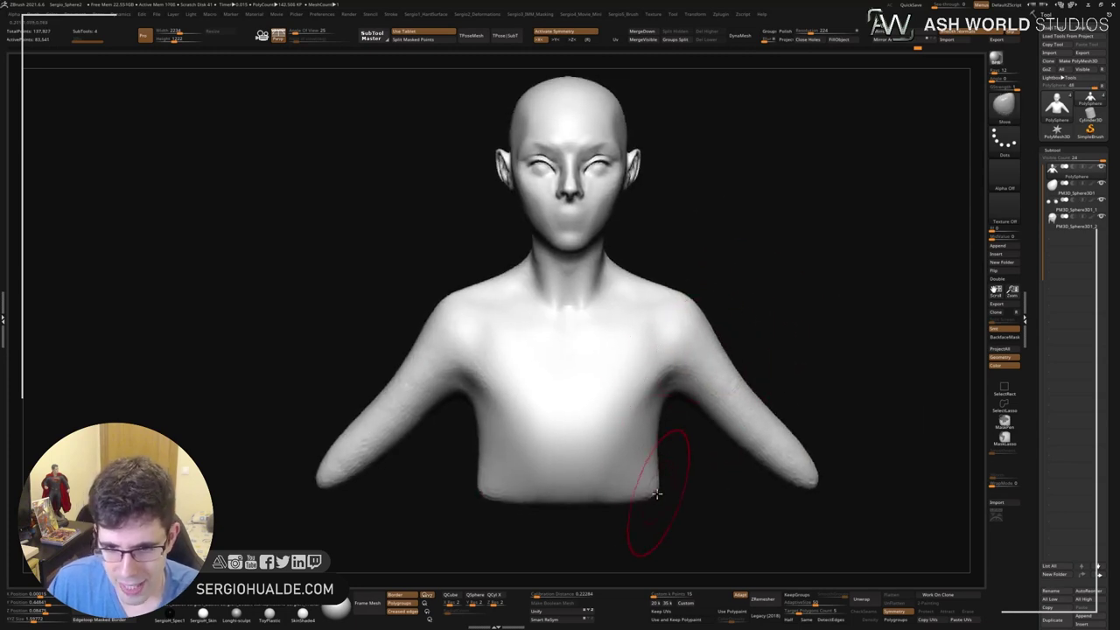
{"action": "mouse_move", "coordinate": [662, 462]}
{"action": "left_mouse_down"}
{"action": "mouse_move", "coordinate": [641, 490]}
{"action": "mouse_move", "coordinate": [624, 472]}
{"action": "left_mouse_up"}
Carve a crease under the lower chest with the Standard brush.
{"action": "key", "text": "b"}
{"action": "key", "text": "s"}
{"action": "key", "text": "t"}
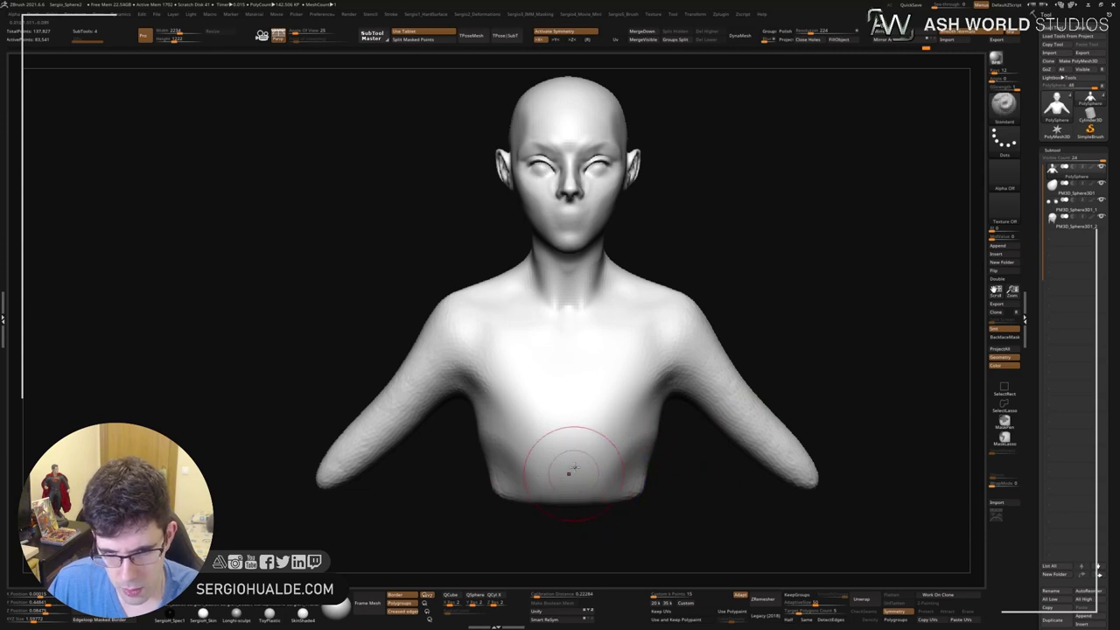
{"action": "right_click_drag", "start_coordinate": [624, 483], "coordinate": [595, 477]}
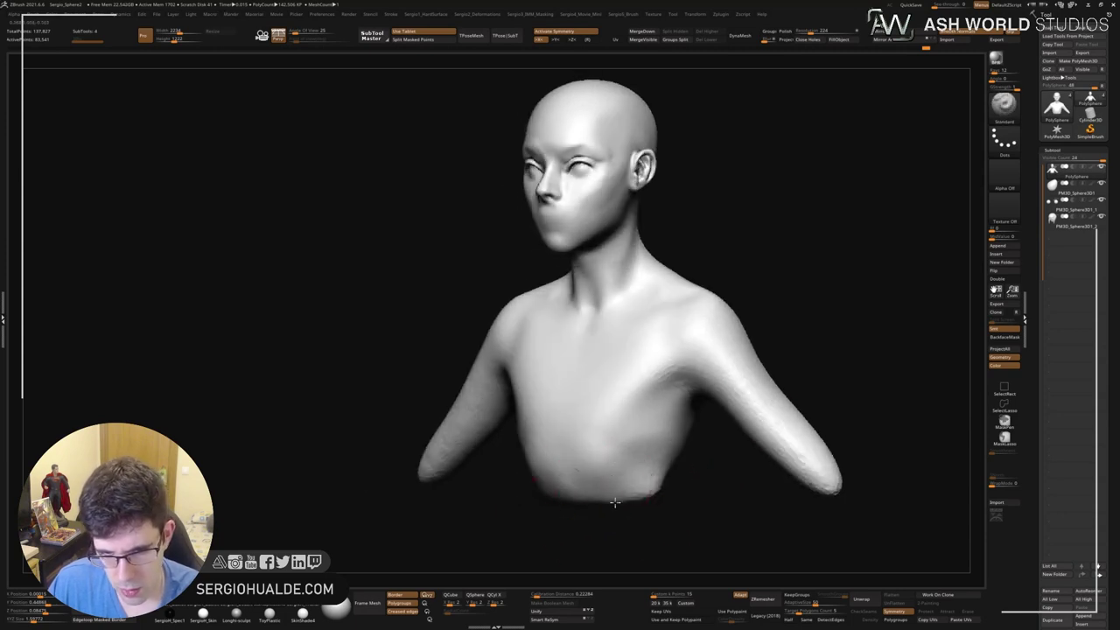
{"action": "mouse_move", "coordinate": [654, 502]}
{"action": "right_mouse_down"}
{"action": "mouse_move", "coordinate": [626, 486]}
{"action": "mouse_move", "coordinate": [582, 487]}
{"action": "right_mouse_up"}
{"action": "mouse_move", "coordinate": [576, 493]}
{"action": "left_mouse_down"}
{"action": "mouse_move", "coordinate": [564, 477]}
{"action": "mouse_move", "coordinate": [600, 488]}
{"action": "mouse_move", "coordinate": [587, 493]}
{"action": "left_mouse_up"}
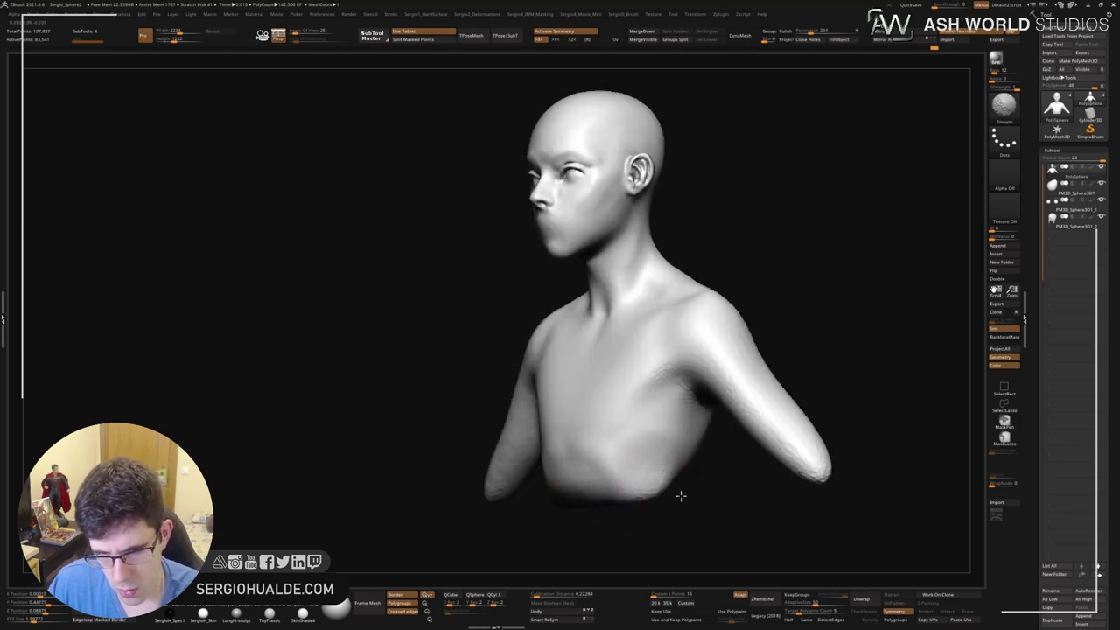
{"action": "mouse_move", "coordinate": [681, 496]}
{"action": "right_mouse_down"}
{"action": "mouse_move", "coordinate": [651, 483]}
{"action": "mouse_move", "coordinate": [686, 467]}
{"action": "mouse_move", "coordinate": [650, 437]}
{"action": "mouse_move", "coordinate": [662, 396]}
{"action": "mouse_move", "coordinate": [612, 463]}
{"action": "mouse_move", "coordinate": [656, 421]}
{"action": "right_mouse_up"}
Select the DamStandard brush for carving finer creases.
{"action": "key", "text": "b"}
{"action": "key", "text": "d"}
{"action": "key", "text": "s"}
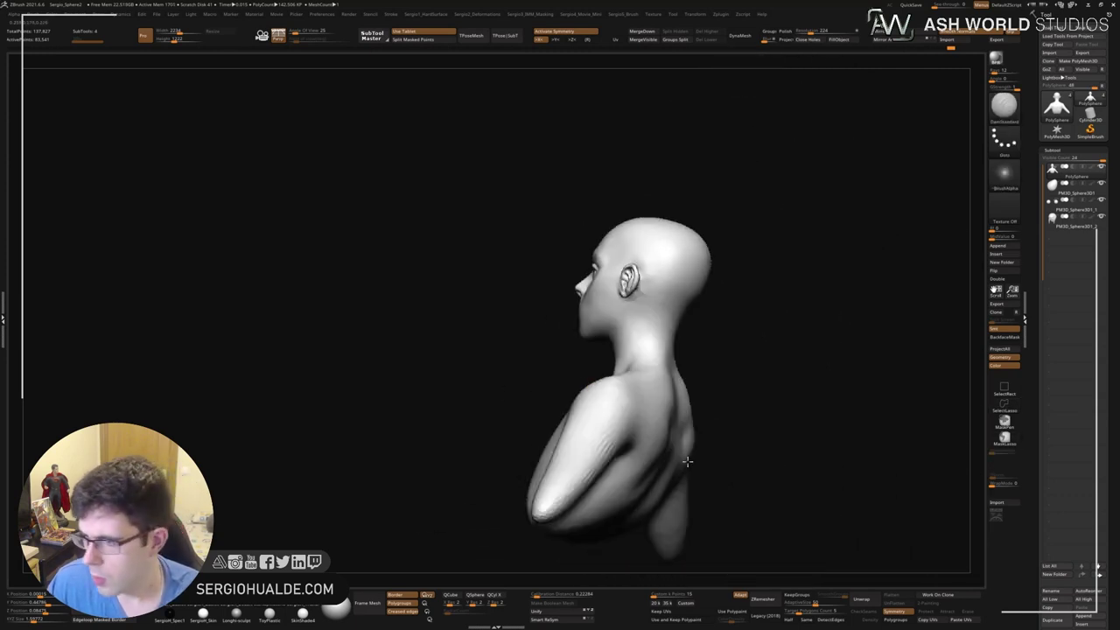
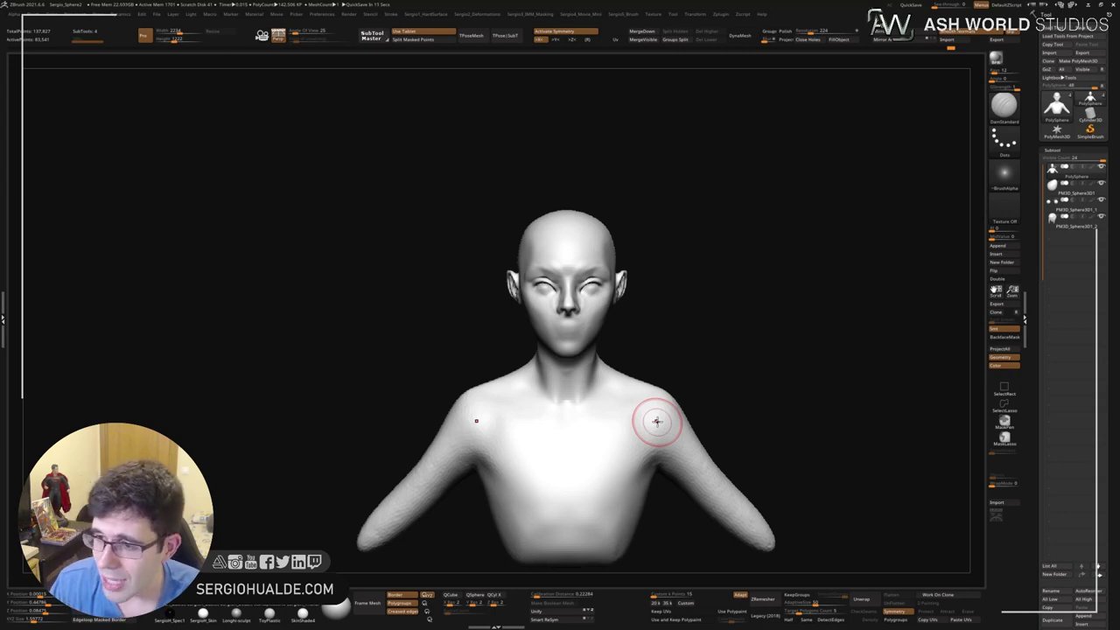
Build up both eye sockets and the upper and lower eyelids symmetrically with the Clay brush.
{"action": "mouse_move", "coordinate": [684, 336]}
{"action": "left_mouse_down"}
{"action": "mouse_move", "coordinate": [695, 360]}
{"action": "mouse_move", "coordinate": [596, 354]}
{"action": "mouse_move", "coordinate": [589, 370]}
{"action": "mouse_move", "coordinate": [614, 339]}
{"action": "mouse_move", "coordinate": [589, 335]}
{"action": "mouse_move", "coordinate": [607, 336]}
{"action": "mouse_move", "coordinate": [575, 350]}
{"action": "left_mouse_up"}
{"action": "key", "text": "f"}
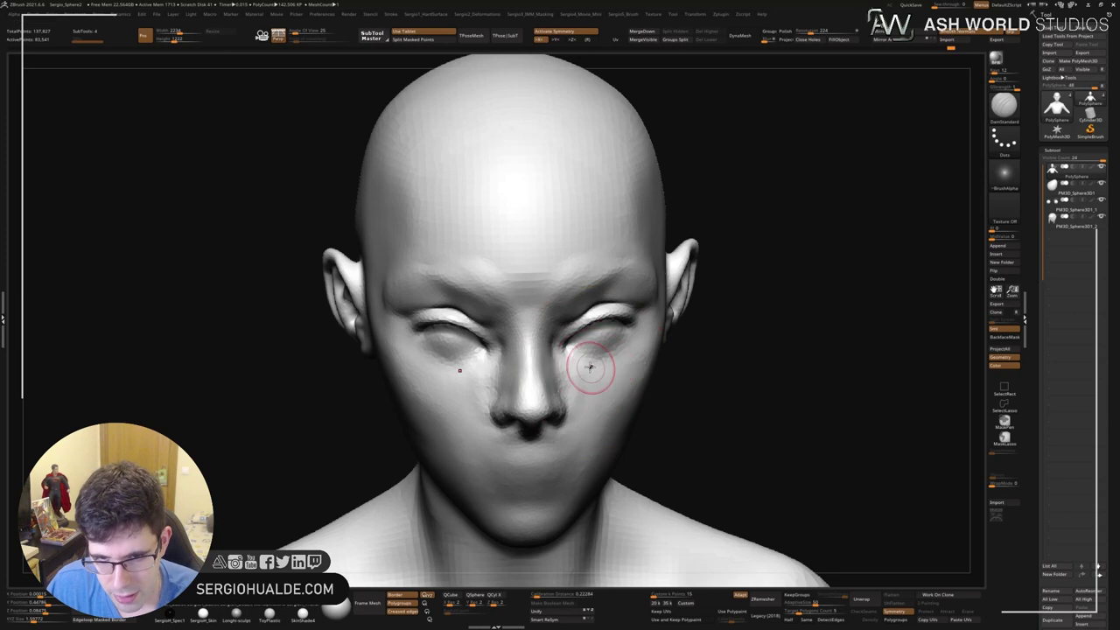
{"action": "key", "text": "b"}
{"action": "key", "text": "c"}
{"action": "key", "text": "l"}
{"action": "scroll", "coordinate": [580, 369], "scroll_direction": "up", "scroll_amount": 3}
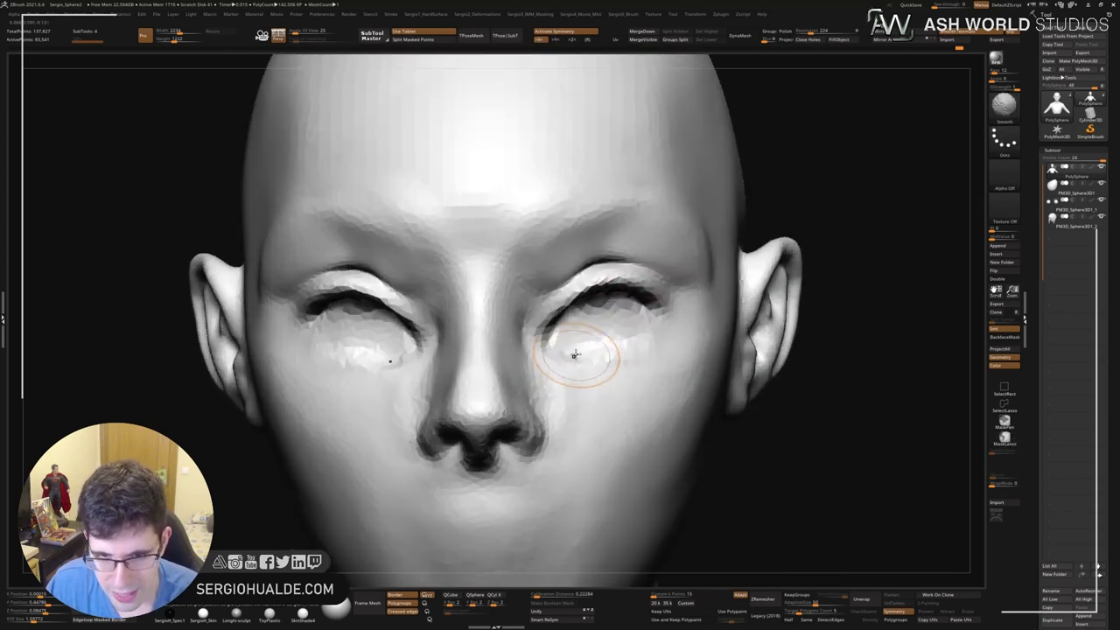
{"action": "mouse_move", "coordinate": [594, 355]}
{"action": "right_mouse_down"}
{"action": "mouse_move", "coordinate": [588, 368]}
{"action": "mouse_move", "coordinate": [612, 344]}
{"action": "right_mouse_up"}
{"action": "mouse_move", "coordinate": [612, 344]}
{"action": "left_mouse_down"}
{"action": "mouse_move", "coordinate": [574, 353]}
{"action": "mouse_move", "coordinate": [638, 332]}
{"action": "mouse_move", "coordinate": [580, 358]}
{"action": "mouse_move", "coordinate": [574, 350]}
{"action": "left_mouse_up"}
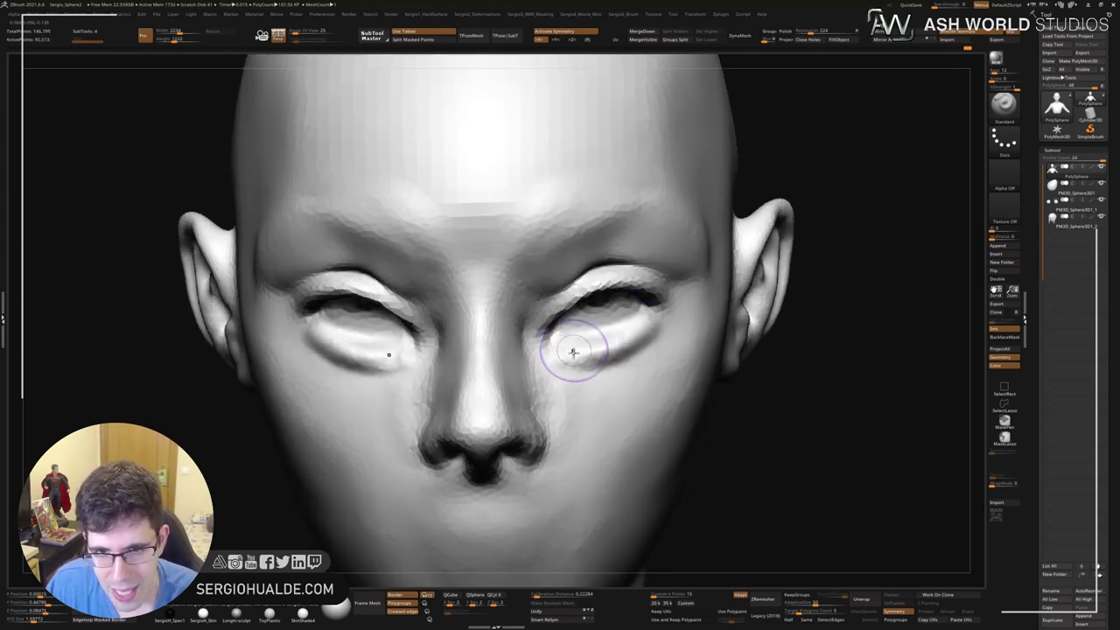
{"action": "right_click_drag", "start_coordinate": [575, 350], "coordinate": [537, 338]}
{"action": "mouse_move", "coordinate": [537, 338]}
{"action": "left_mouse_down"}
{"action": "mouse_move", "coordinate": [578, 289]}
{"action": "mouse_move", "coordinate": [612, 285]}
{"action": "mouse_move", "coordinate": [556, 327]}
{"action": "mouse_move", "coordinate": [534, 321]}
{"action": "left_mouse_up"}
Smooth and reshape the lower eyelids and pull the under-eye area into shape.
{"action": "key", "text": "shift+f"}
{"action": "key", "text": "shift+f"}
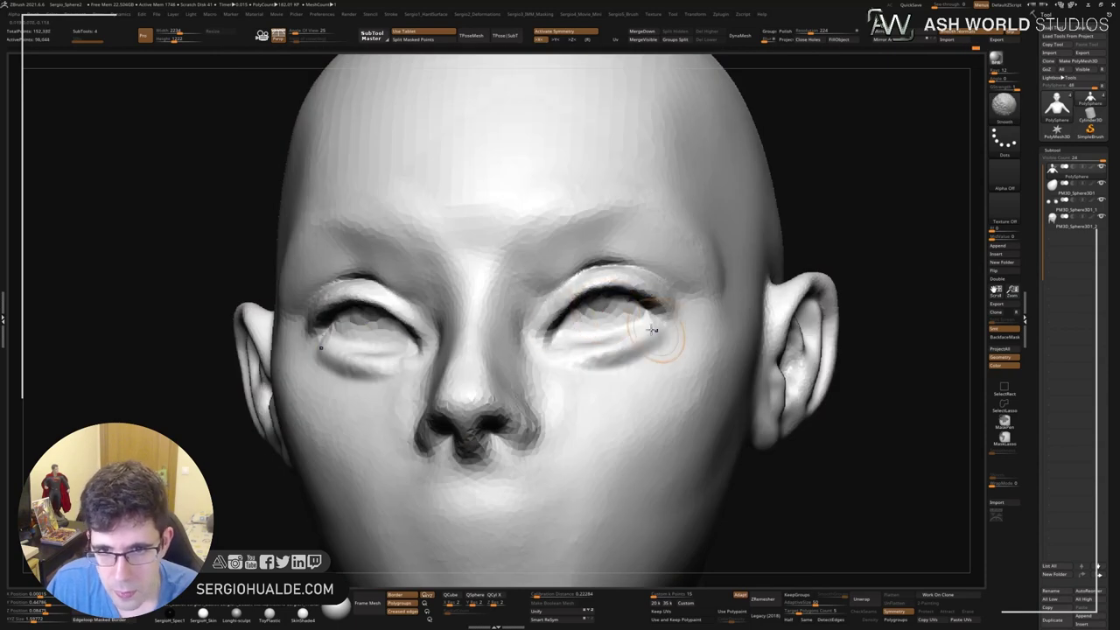
{"action": "right_click_drag", "start_coordinate": [652, 330], "coordinate": [625, 338]}
{"action": "left_click_drag", "start_coordinate": [624, 338], "coordinate": [665, 326], "text": "shift"}
{"action": "mouse_move", "coordinate": [664, 325]}
{"action": "right_mouse_down"}
{"action": "mouse_move", "coordinate": [619, 344]}
{"action": "mouse_move", "coordinate": [654, 333]}
{"action": "right_mouse_up"}
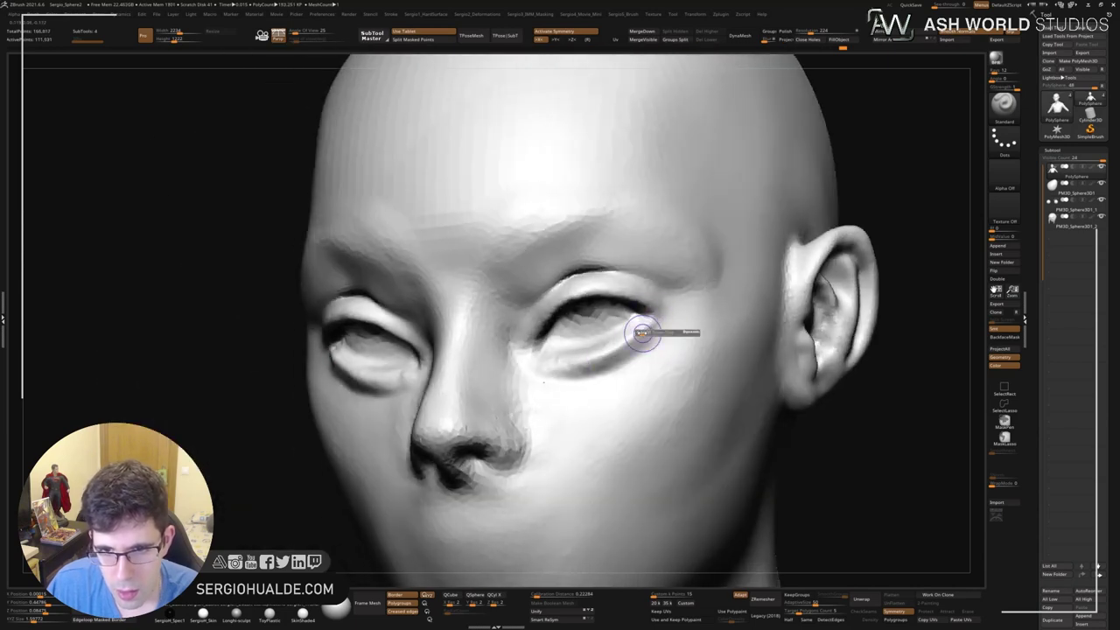
{"action": "left_click_drag", "start_coordinate": [651, 325], "coordinate": [577, 366]}
{"action": "right_click_drag", "start_coordinate": [602, 365], "coordinate": [533, 369], "text": "shift"}
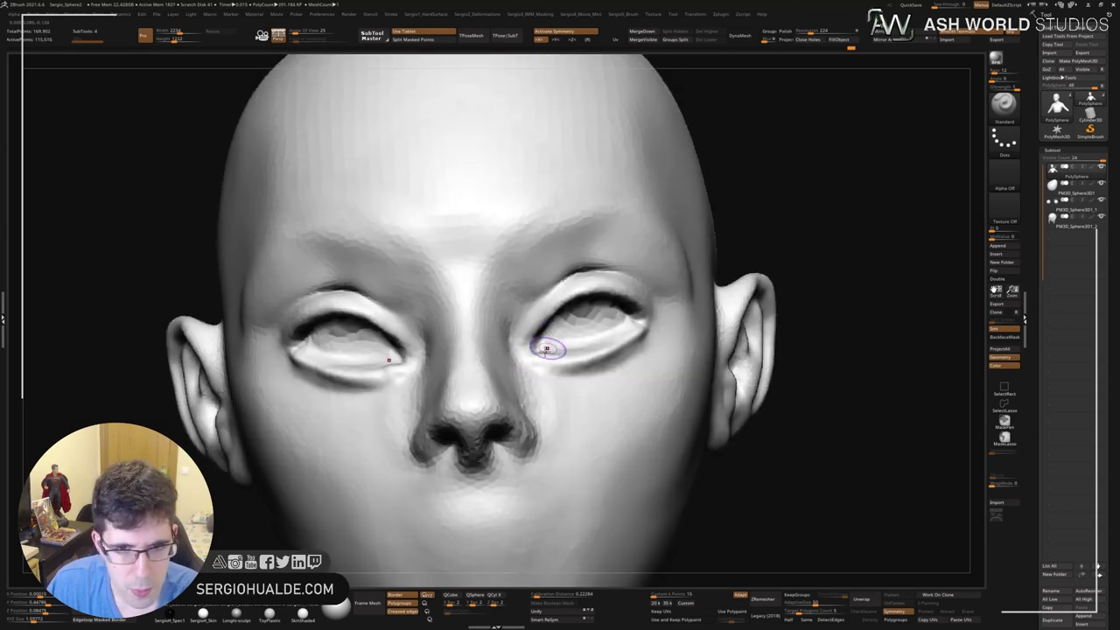
{"action": "right_click_drag", "start_coordinate": [546, 350], "coordinate": [577, 375], "text": "ctrl"}
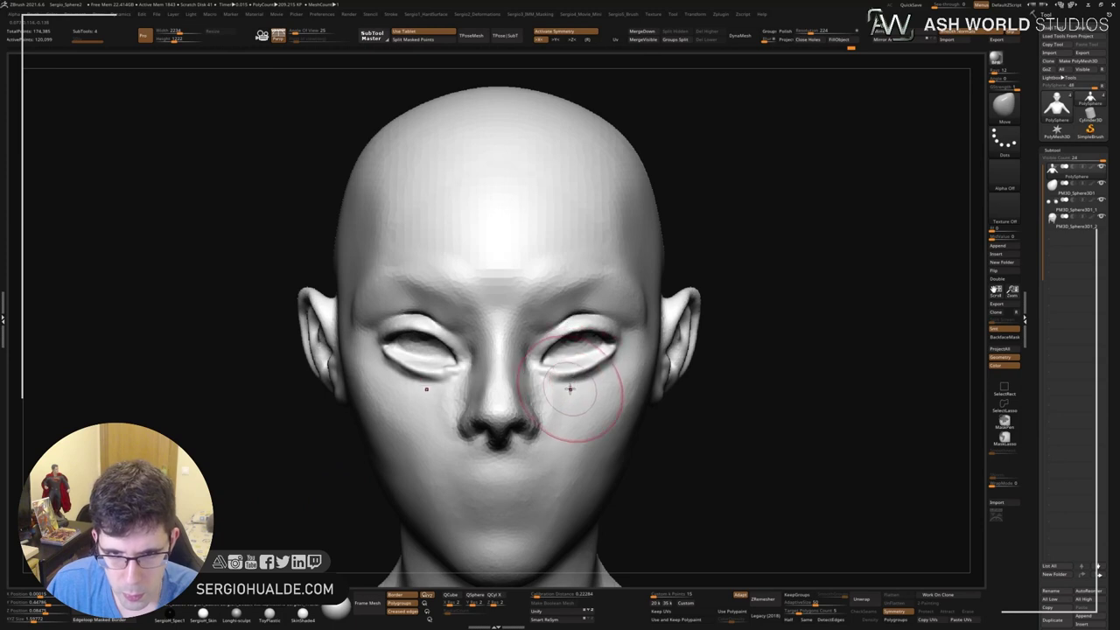
{"action": "left_click_drag", "start_coordinate": [575, 400], "coordinate": [571, 379]}
Build up and smooth the cheeks below the eyes with the Clay brush.
{"action": "key", "text": "b"}
{"action": "key", "text": "c"}
{"action": "key", "text": "l"}
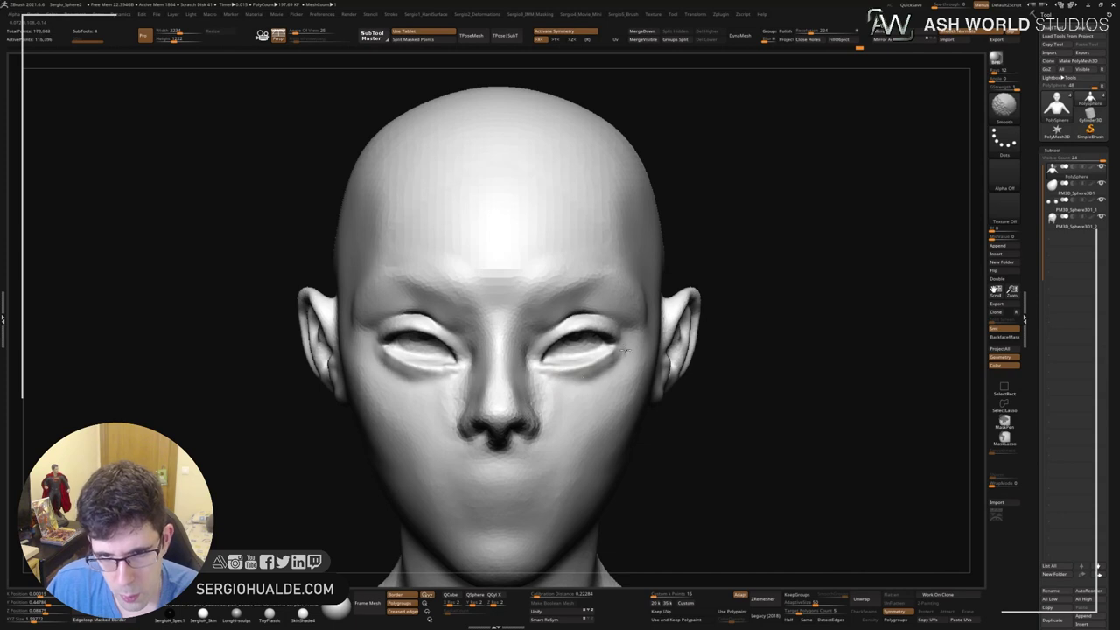
{"action": "right_click_drag", "start_coordinate": [620, 383], "coordinate": [583, 388]}
{"action": "mouse_move", "coordinate": [572, 386]}
{"action": "left_mouse_down"}
{"action": "mouse_move", "coordinate": [545, 398]}
{"action": "mouse_move", "coordinate": [525, 379]}
{"action": "left_mouse_up"}
{"action": "right_click_drag", "start_coordinate": [603, 365], "coordinate": [549, 399], "text": "shift"}
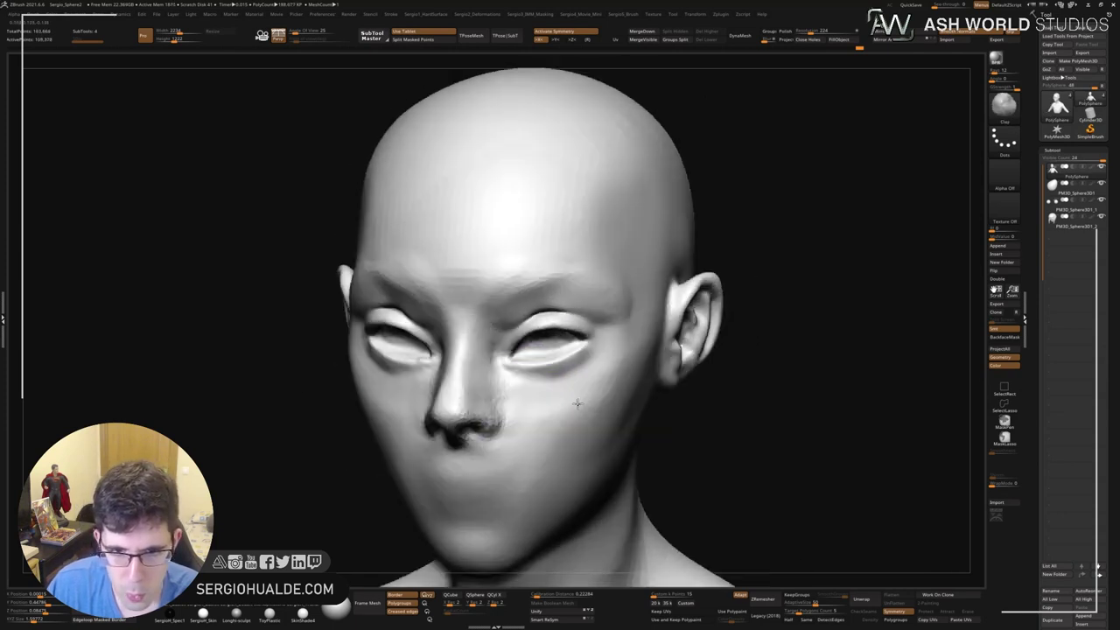
{"action": "left_click_drag", "start_coordinate": [577, 375], "coordinate": [549, 388]}
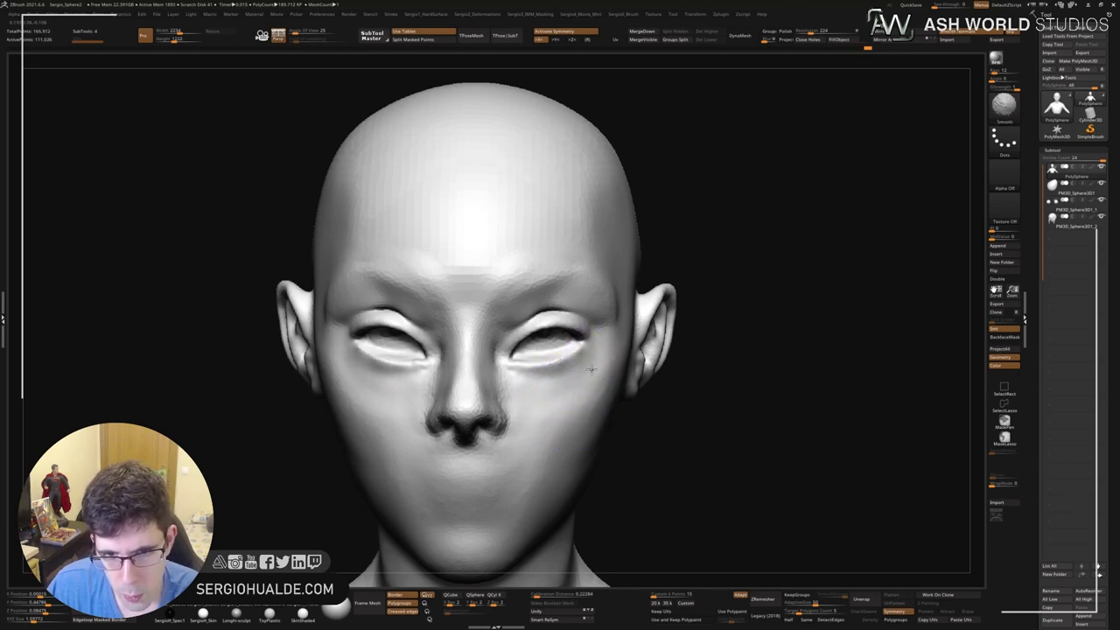
Flatten the front of the hair mass into planes with TrimDynamic.
{"action": "mouse_move", "coordinate": [586, 372]}
{"action": "right_mouse_down"}
{"action": "mouse_move", "coordinate": [566, 392]}
{"action": "mouse_move", "coordinate": [578, 368]}
{"action": "mouse_move", "coordinate": [567, 361]}
{"action": "mouse_move", "coordinate": [577, 385]}
{"action": "mouse_move", "coordinate": [600, 395]}
{"action": "mouse_move", "coordinate": [720, 344]}
{"action": "mouse_move", "coordinate": [712, 358]}
{"action": "mouse_move", "coordinate": [500, 306]}
{"action": "mouse_move", "coordinate": [528, 361]}
{"action": "mouse_move", "coordinate": [602, 359]}
{"action": "mouse_move", "coordinate": [612, 329]}
{"action": "right_mouse_up"}
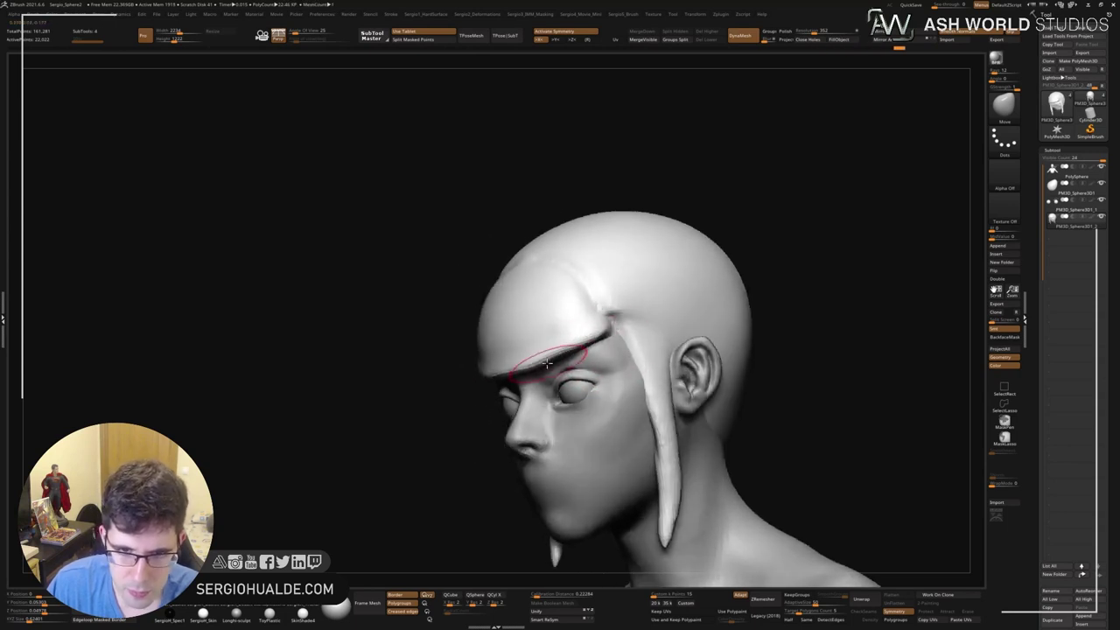
{"action": "right_click_drag", "start_coordinate": [608, 336], "coordinate": [588, 339]}
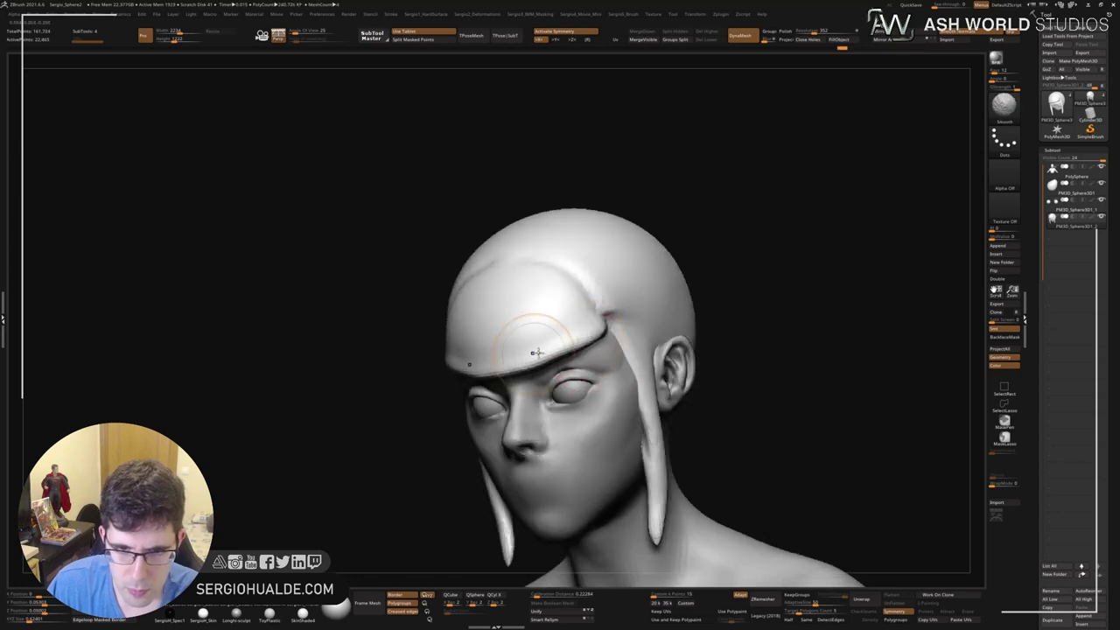
{"action": "right_click_drag", "start_coordinate": [444, 379], "coordinate": [528, 358]}
{"action": "key", "text": "b"}
{"action": "key", "text": "t"}
{"action": "key", "text": "d"}
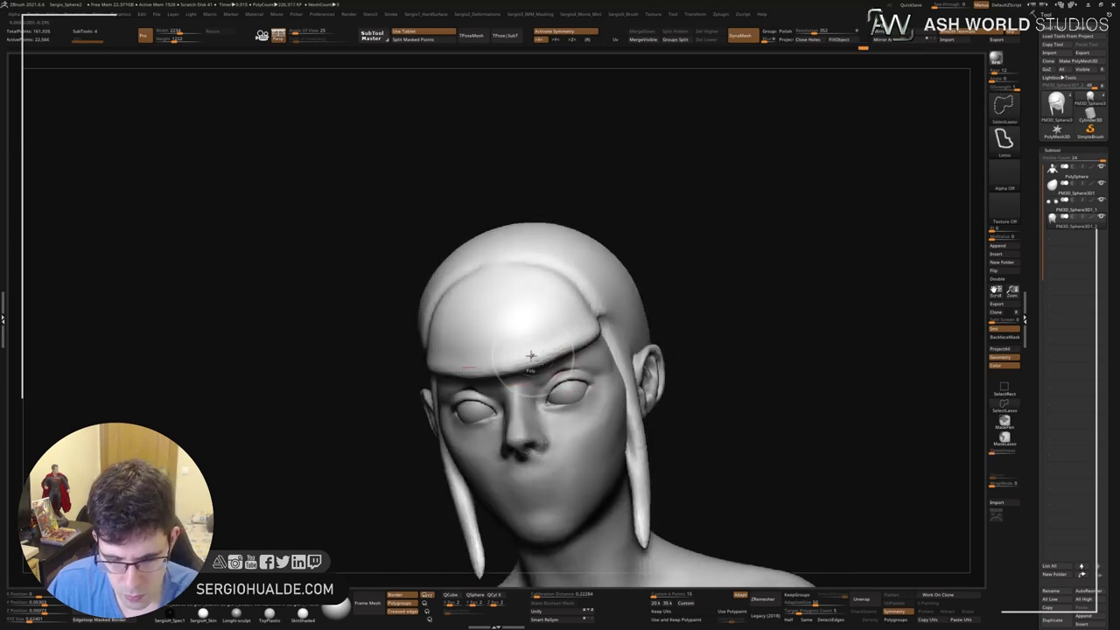
{"action": "mouse_move", "coordinate": [527, 359]}
{"action": "left_mouse_down"}
{"action": "mouse_move", "coordinate": [516, 280]}
{"action": "mouse_move", "coordinate": [472, 289]}
{"action": "mouse_move", "coordinate": [580, 313]}
{"action": "left_mouse_up"}
{"action": "right_click_drag", "start_coordinate": [581, 312], "coordinate": [586, 300]}
{"action": "left_click_drag", "start_coordinate": [586, 300], "coordinate": [595, 385]}
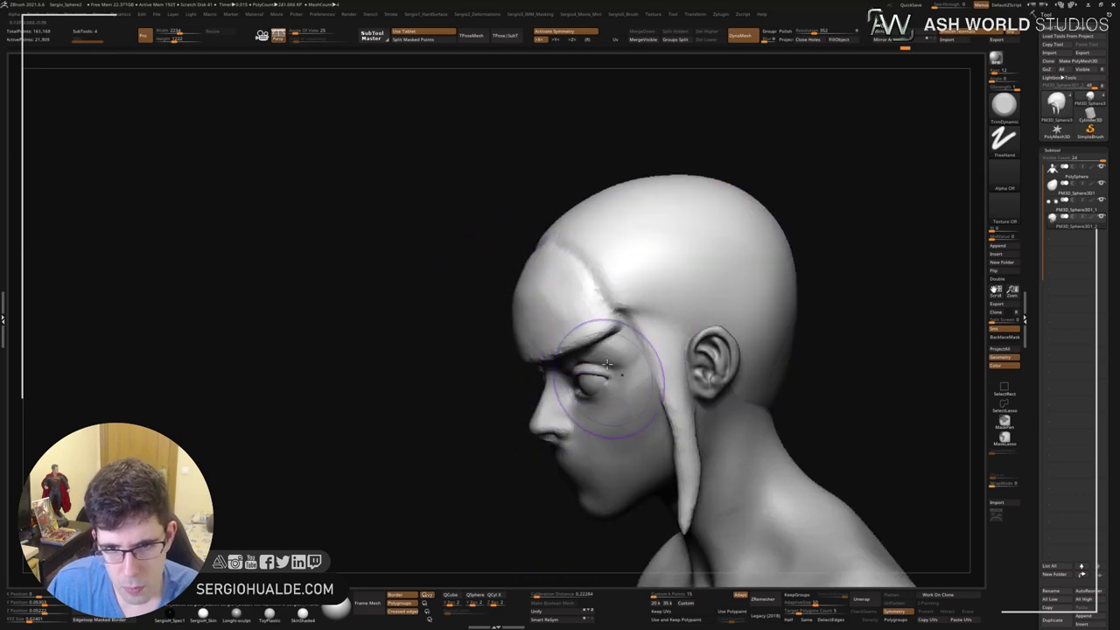
{"action": "mouse_move", "coordinate": [595, 385]}
{"action": "right_mouse_down"}
{"action": "mouse_move", "coordinate": [596, 319]}
{"action": "mouse_move", "coordinate": [586, 306]}
{"action": "mouse_move", "coordinate": [602, 327]}
{"action": "right_mouse_up"}
Carve a crease along the hair edge with DamStandard and refine the cap's side and inner rim.
{"action": "key", "text": "b"}
{"action": "key", "text": "d"}
{"action": "key", "text": "s"}
{"action": "left_click_drag", "start_coordinate": [602, 328], "coordinate": [545, 389]}
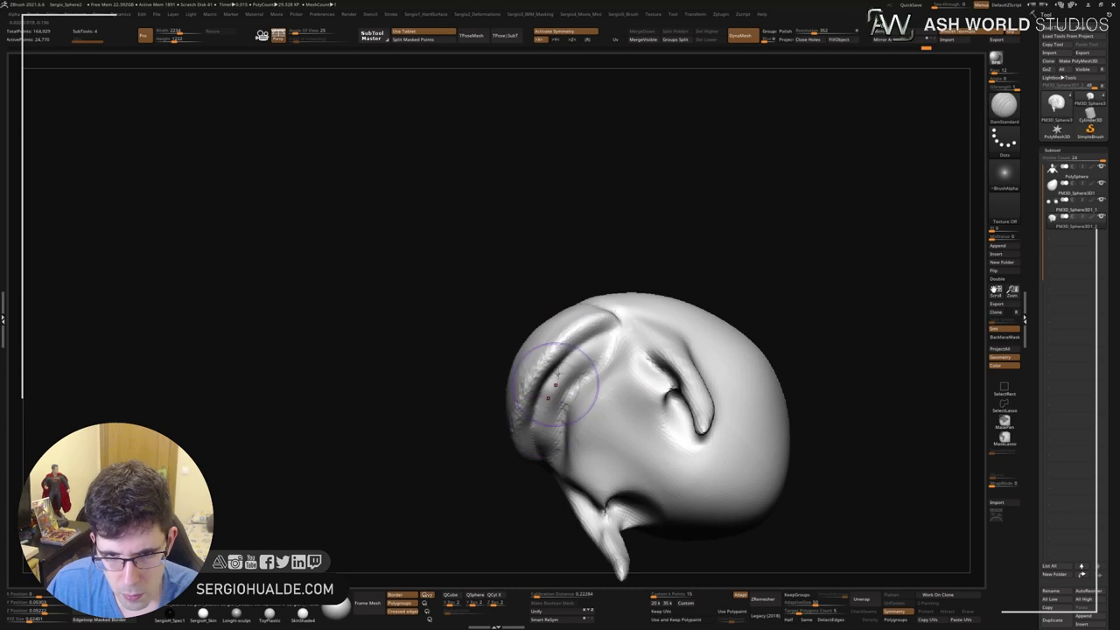
{"action": "mouse_move", "coordinate": [529, 412]}
{"action": "left_mouse_down", "text": "shift"}
{"action": "mouse_move", "coordinate": [624, 322]}
{"action": "mouse_move", "coordinate": [538, 411]}
{"action": "mouse_move", "coordinate": [573, 415]}
{"action": "mouse_move", "coordinate": [552, 404]}
{"action": "left_mouse_up", "text": "shift"}
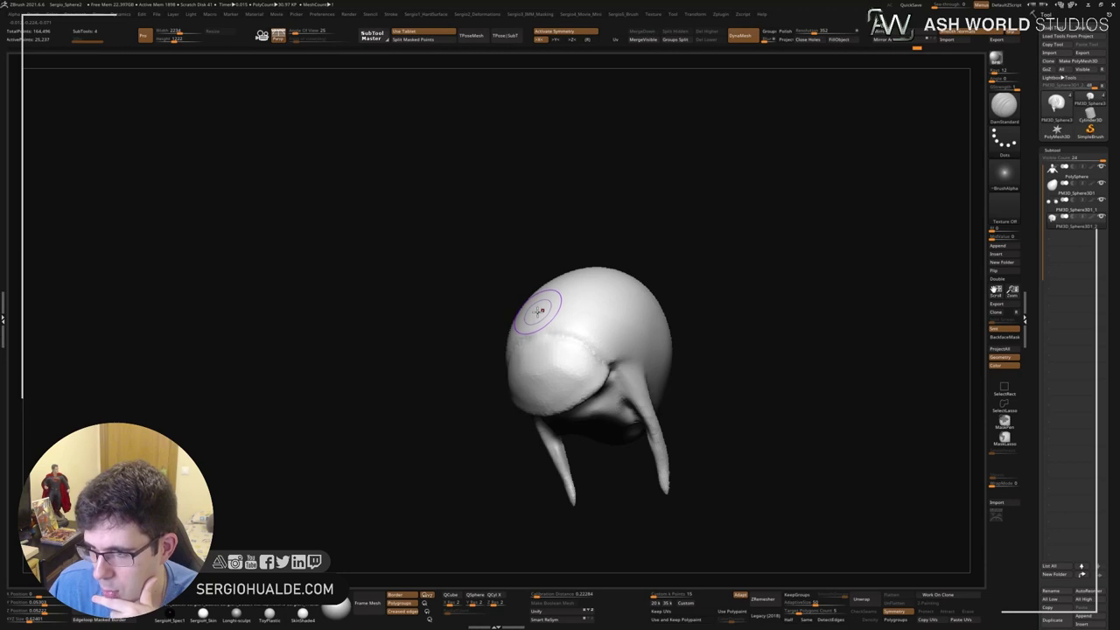
{"action": "mouse_move", "coordinate": [476, 300]}
{"action": "left_mouse_down"}
{"action": "mouse_move", "coordinate": [591, 356]}
{"action": "mouse_move", "coordinate": [612, 348]}
{"action": "mouse_move", "coordinate": [543, 376]}
{"action": "mouse_move", "coordinate": [572, 357]}
{"action": "mouse_move", "coordinate": [585, 389]}
{"action": "mouse_move", "coordinate": [537, 338]}
{"action": "mouse_move", "coordinate": [513, 350]}
{"action": "left_mouse_up"}
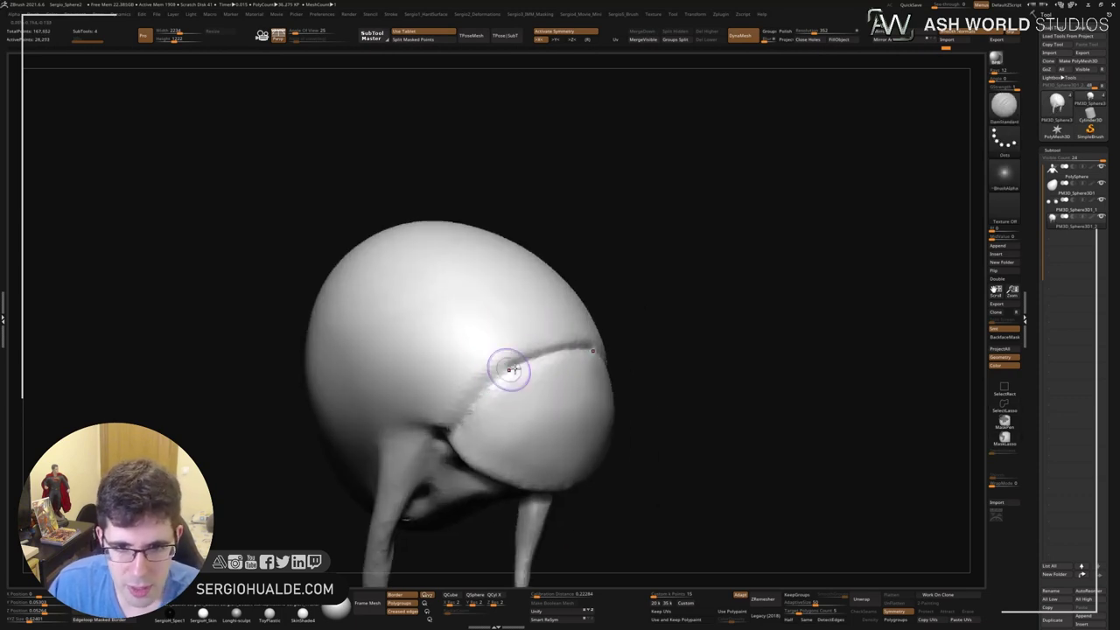
{"action": "left_click_drag", "start_coordinate": [510, 367], "coordinate": [444, 446]}
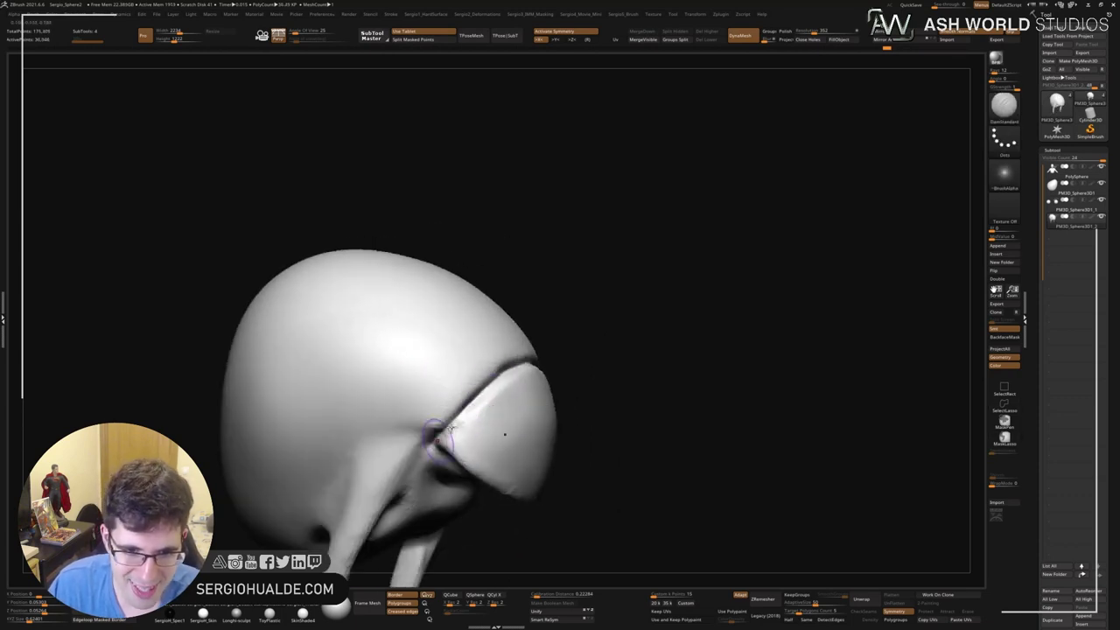
{"action": "mouse_move", "coordinate": [473, 398]}
{"action": "left_mouse_down"}
{"action": "mouse_move", "coordinate": [450, 463]}
{"action": "mouse_move", "coordinate": [442, 442]}
{"action": "mouse_move", "coordinate": [457, 530]}
{"action": "mouse_move", "coordinate": [525, 470]}
{"action": "mouse_move", "coordinate": [547, 396]}
{"action": "left_mouse_up"}
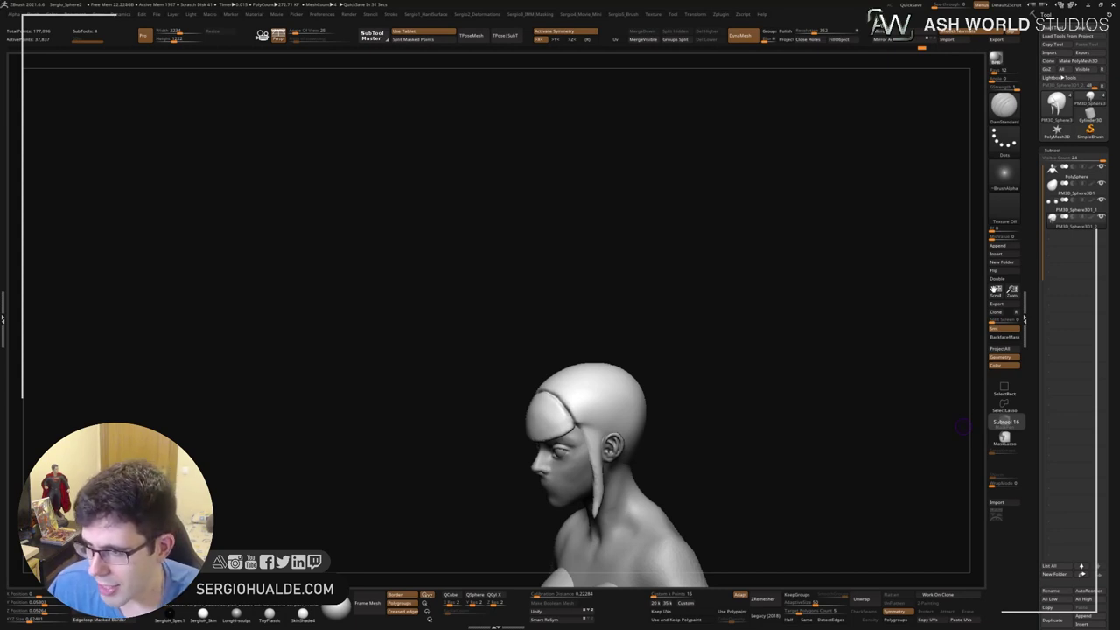
{"action": "left_click_drag", "start_coordinate": [962, 426], "coordinate": [677, 377]}
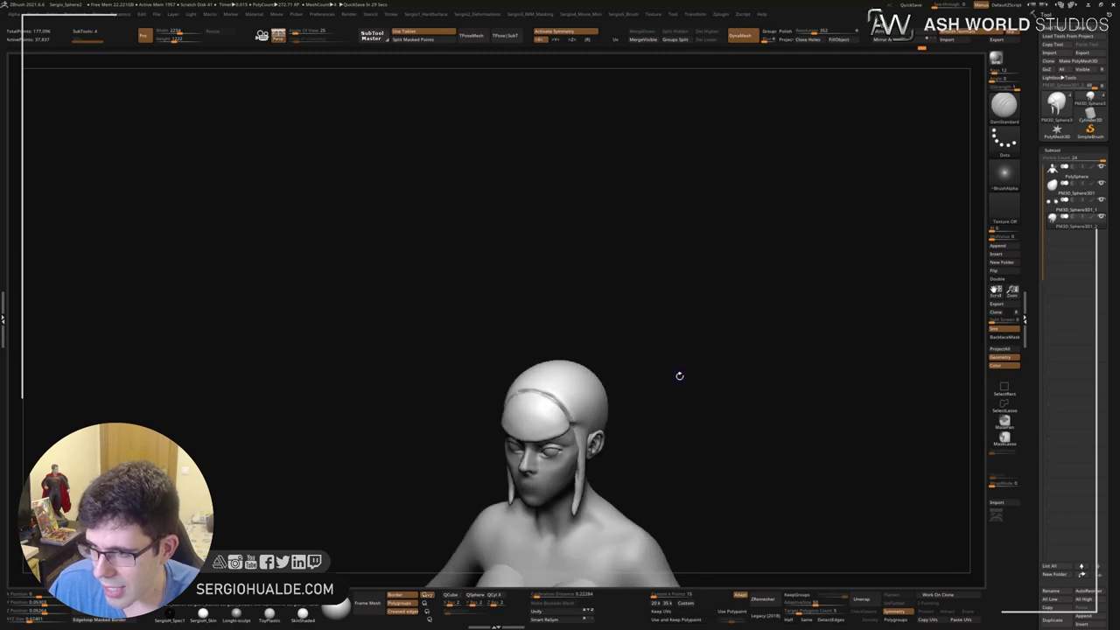
{"action": "mouse_move", "coordinate": [677, 377]}
{"action": "right_mouse_down", "text": "ctrl"}
{"action": "mouse_move", "coordinate": [611, 463]}
{"action": "mouse_move", "coordinate": [600, 300]}
{"action": "mouse_move", "coordinate": [562, 370]}
{"action": "right_mouse_up", "text": "ctrl"}
{"action": "mouse_move", "coordinate": [597, 337]}
{"action": "right_mouse_down"}
{"action": "mouse_move", "coordinate": [577, 383]}
{"action": "mouse_move", "coordinate": [560, 378]}
{"action": "mouse_move", "coordinate": [550, 325]}
{"action": "mouse_move", "coordinate": [636, 329]}
{"action": "mouse_move", "coordinate": [592, 332]}
{"action": "right_mouse_up"}
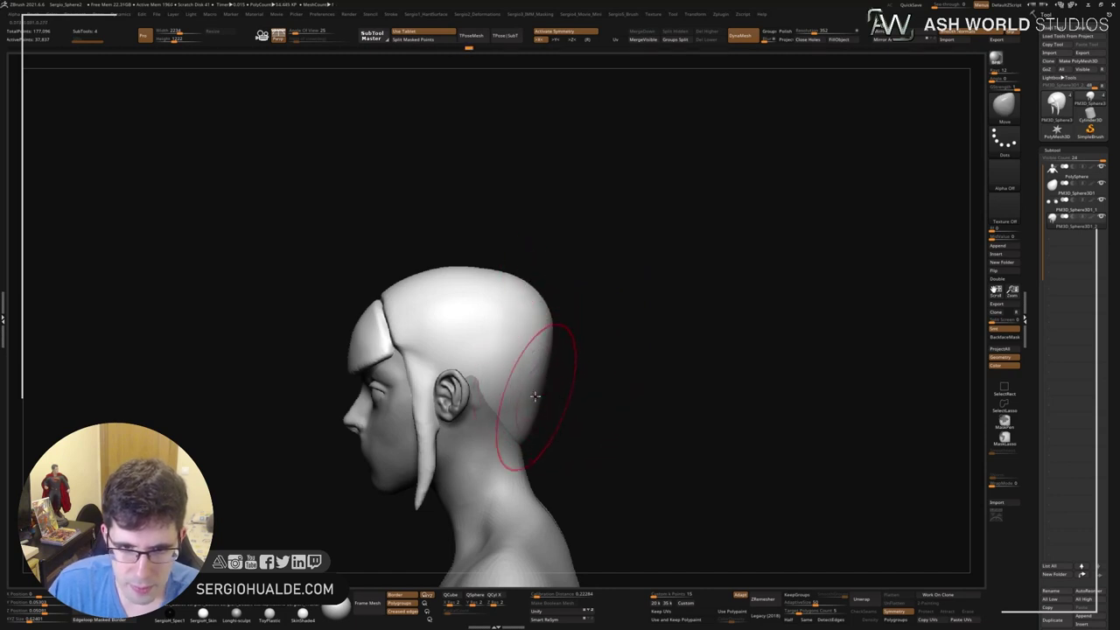
{"action": "mouse_move", "coordinate": [525, 400]}
{"action": "right_mouse_down"}
{"action": "mouse_move", "coordinate": [513, 376]}
{"action": "mouse_move", "coordinate": [499, 399]}
{"action": "mouse_move", "coordinate": [549, 367]}
{"action": "mouse_move", "coordinate": [535, 364]}
{"action": "right_mouse_up"}
{"action": "right_click_drag", "start_coordinate": [485, 411], "coordinate": [473, 449]}
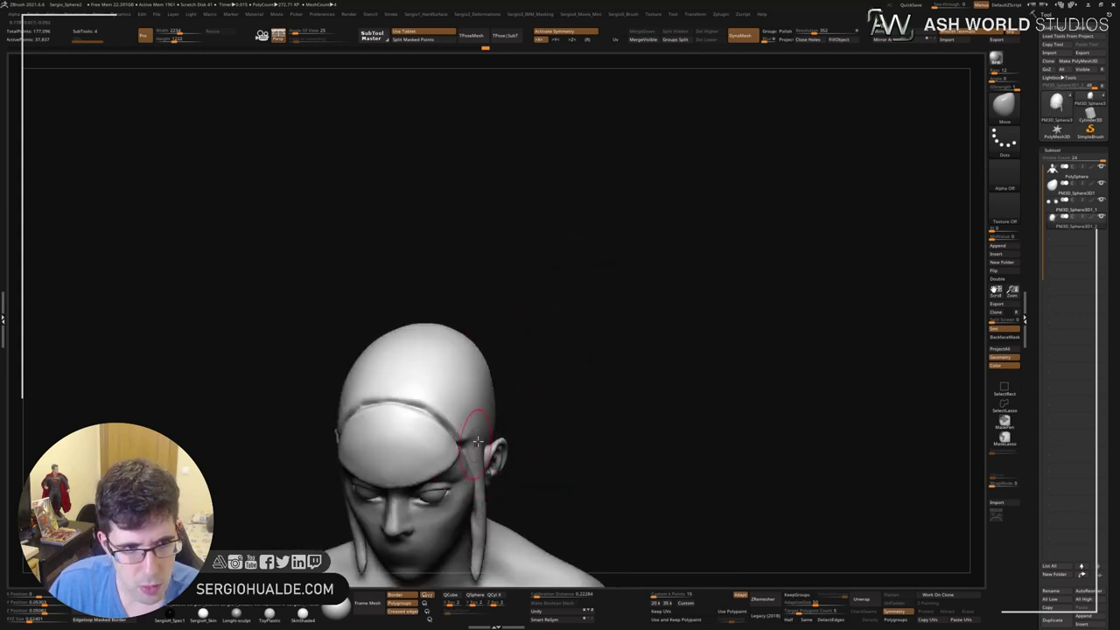
{"action": "mouse_move", "coordinate": [476, 442]}
{"action": "right_mouse_down"}
{"action": "mouse_move", "coordinate": [514, 422]}
{"action": "mouse_move", "coordinate": [423, 390]}
{"action": "mouse_move", "coordinate": [491, 439]}
{"action": "right_mouse_up"}
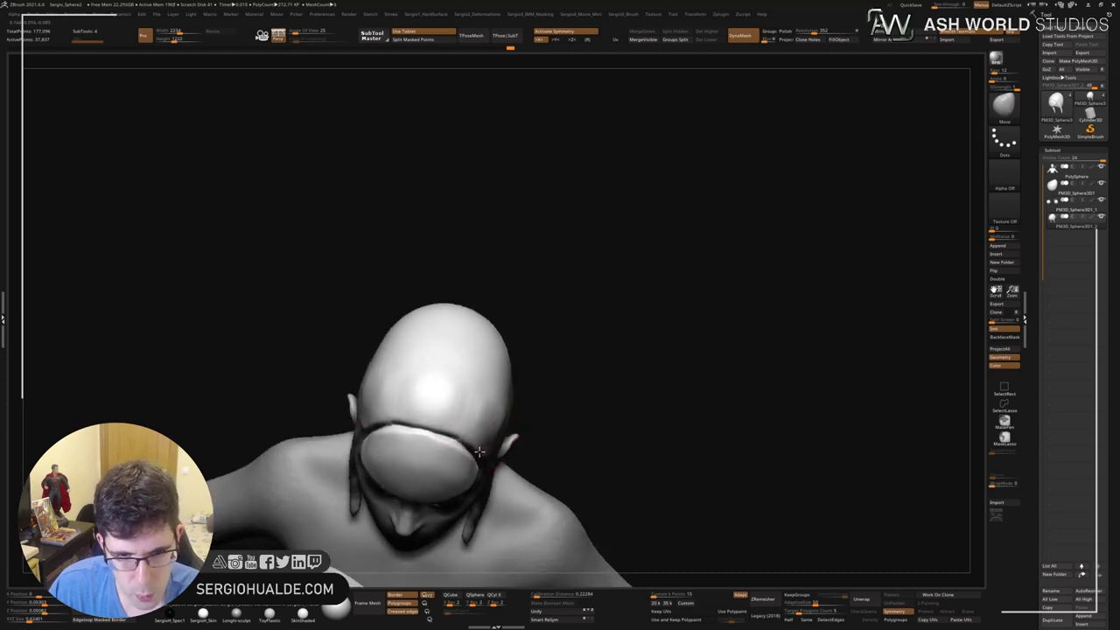
{"action": "mouse_move", "coordinate": [487, 454]}
{"action": "right_mouse_down"}
{"action": "mouse_move", "coordinate": [462, 420]}
{"action": "mouse_move", "coordinate": [392, 447]}
{"action": "right_mouse_up"}
{"action": "left_click_drag", "start_coordinate": [385, 423], "coordinate": [486, 478], "text": "ctrl"}
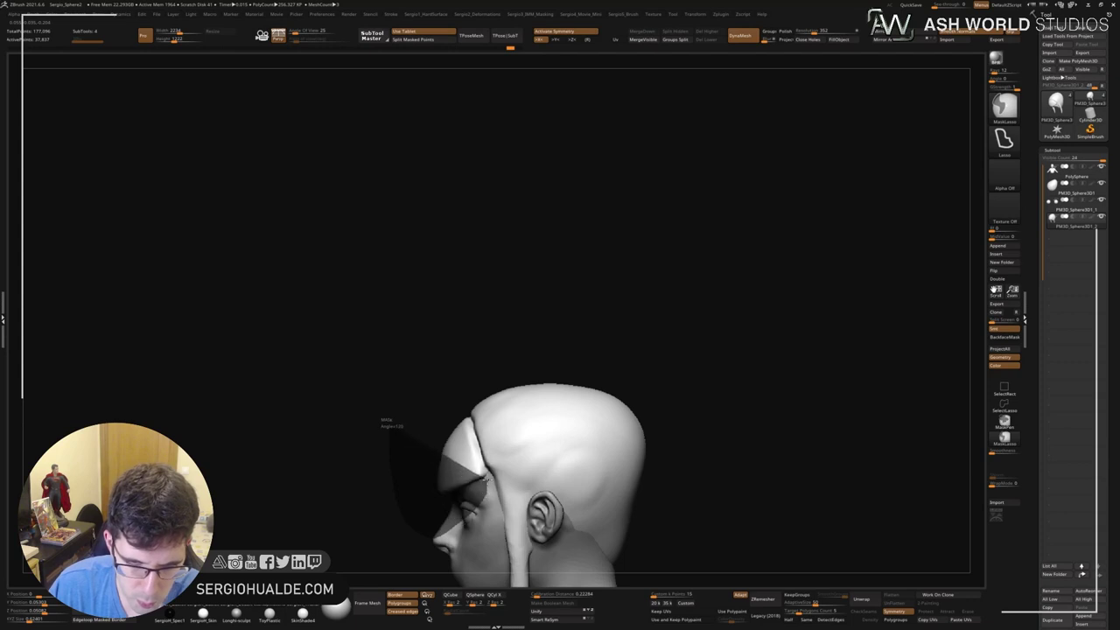
Mask the front hair piece, then reshape and smooth the cap edge beside the face.
{"action": "left_click_drag", "start_coordinate": [431, 377], "coordinate": [398, 394], "text": "ctrl"}
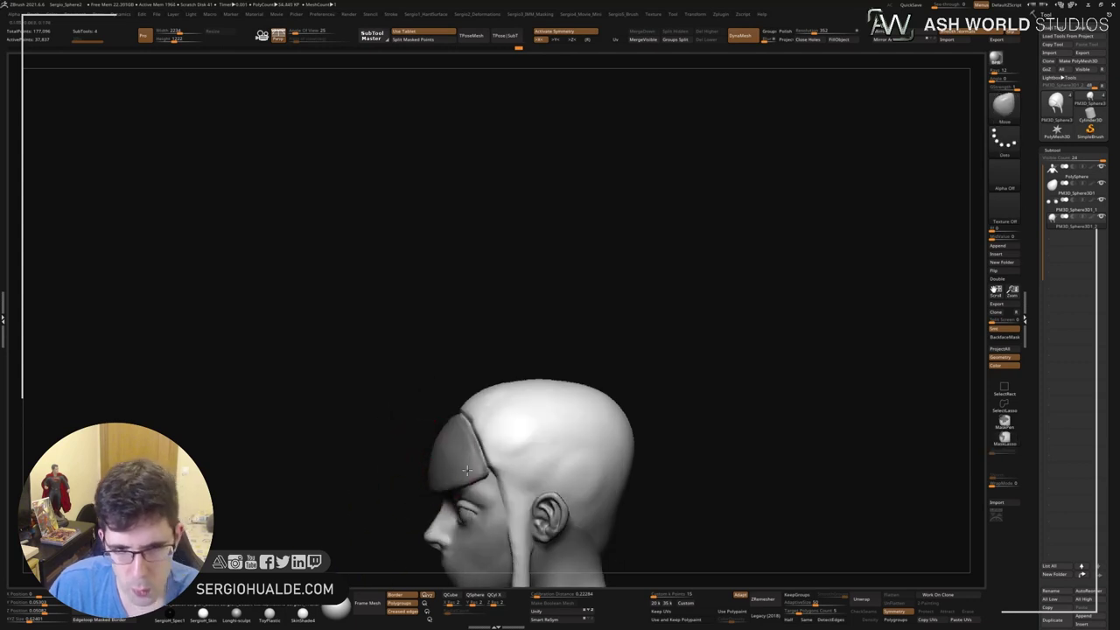
{"action": "mouse_move", "coordinate": [376, 438]}
{"action": "right_mouse_down"}
{"action": "mouse_move", "coordinate": [442, 440]}
{"action": "mouse_move", "coordinate": [491, 467]}
{"action": "right_mouse_up"}
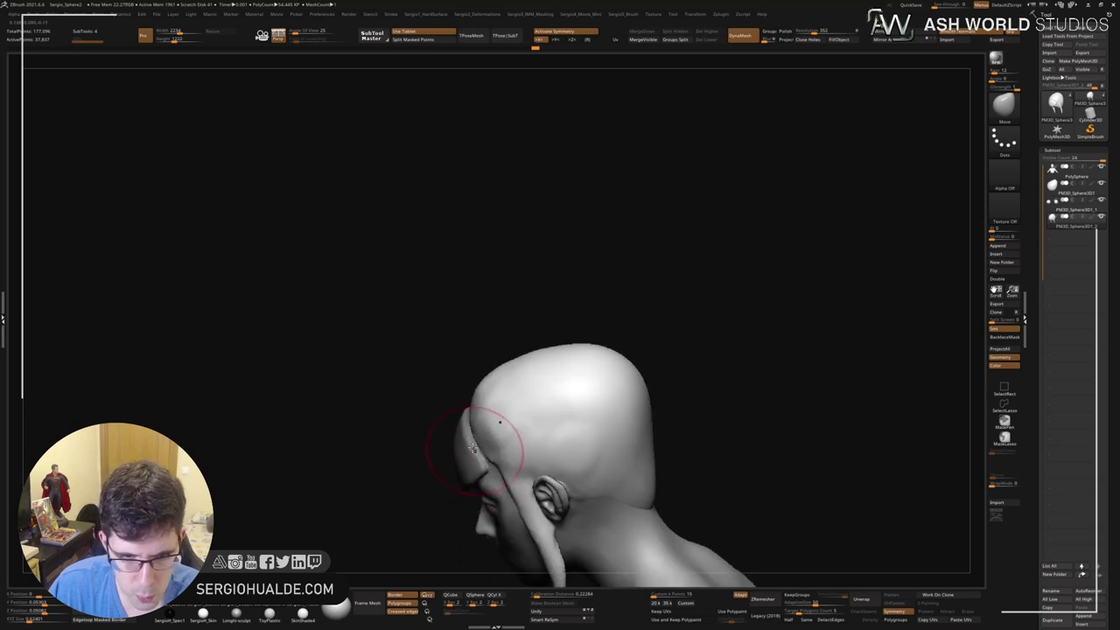
{"action": "mouse_move", "coordinate": [461, 408]}
{"action": "right_mouse_down"}
{"action": "mouse_move", "coordinate": [505, 464]}
{"action": "mouse_move", "coordinate": [494, 442]}
{"action": "right_mouse_up"}
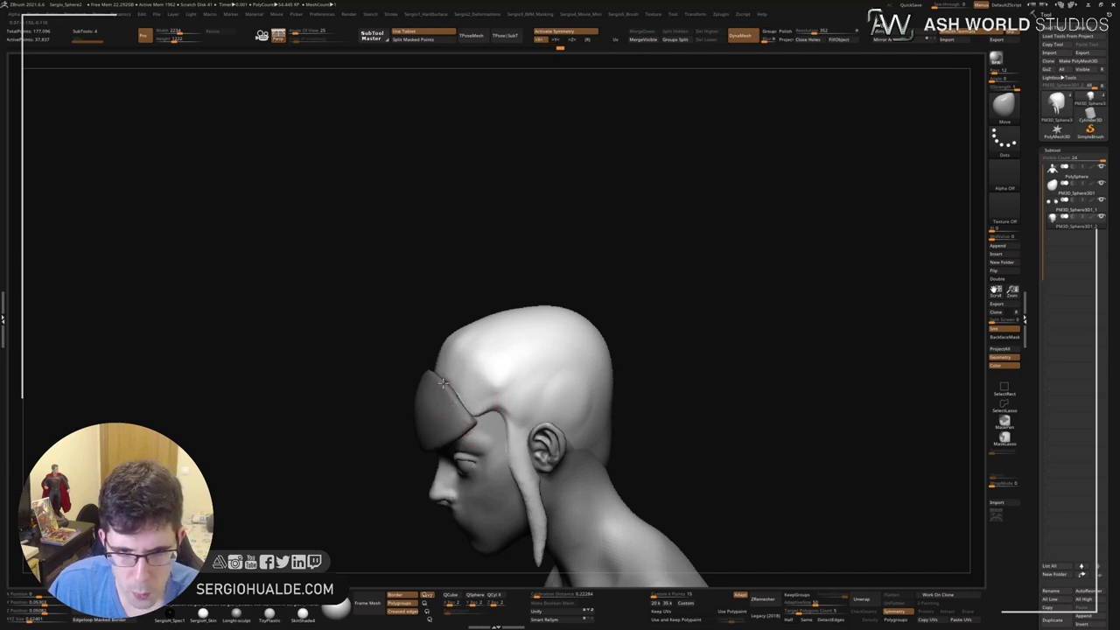
{"action": "right_click_drag", "start_coordinate": [455, 378], "coordinate": [499, 380]}
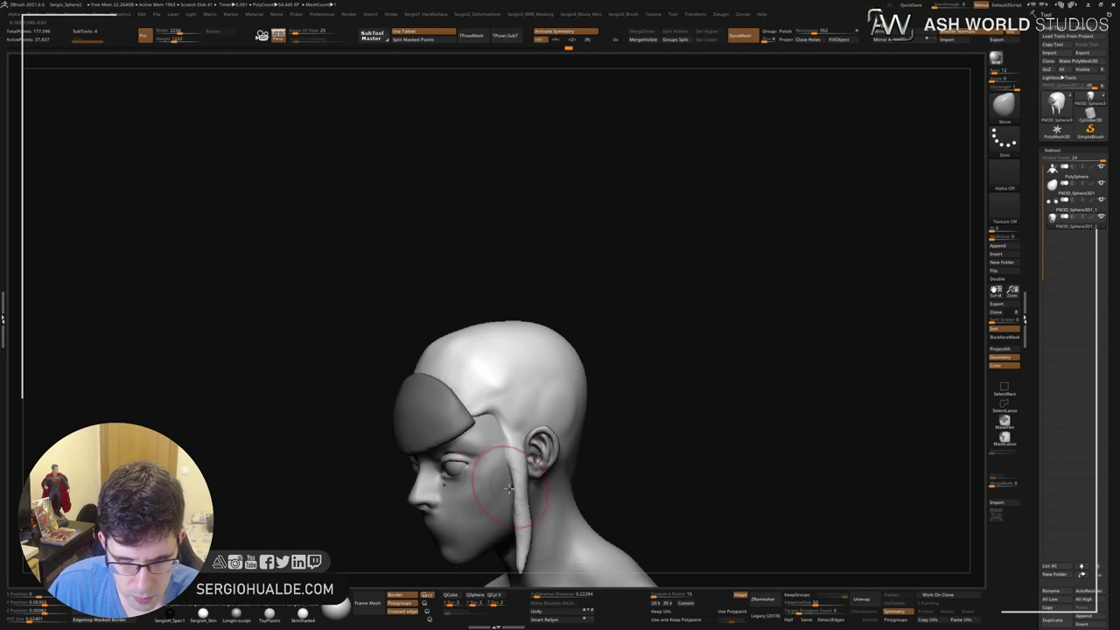
{"action": "right_click_drag", "start_coordinate": [500, 459], "coordinate": [525, 534]}
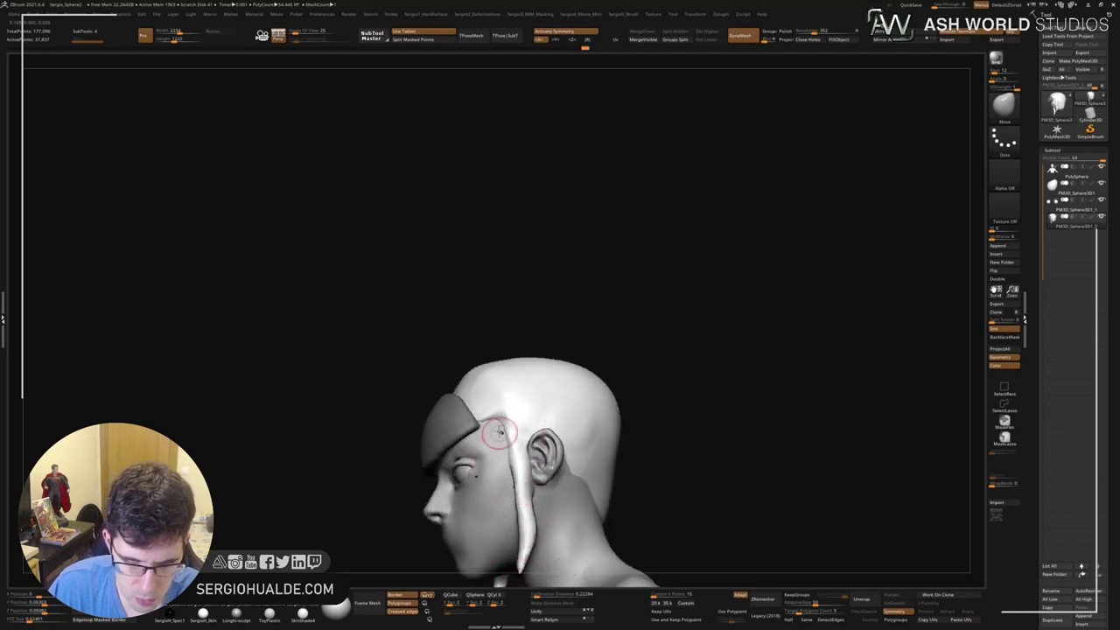
{"action": "right_click_drag", "start_coordinate": [516, 432], "coordinate": [488, 432]}
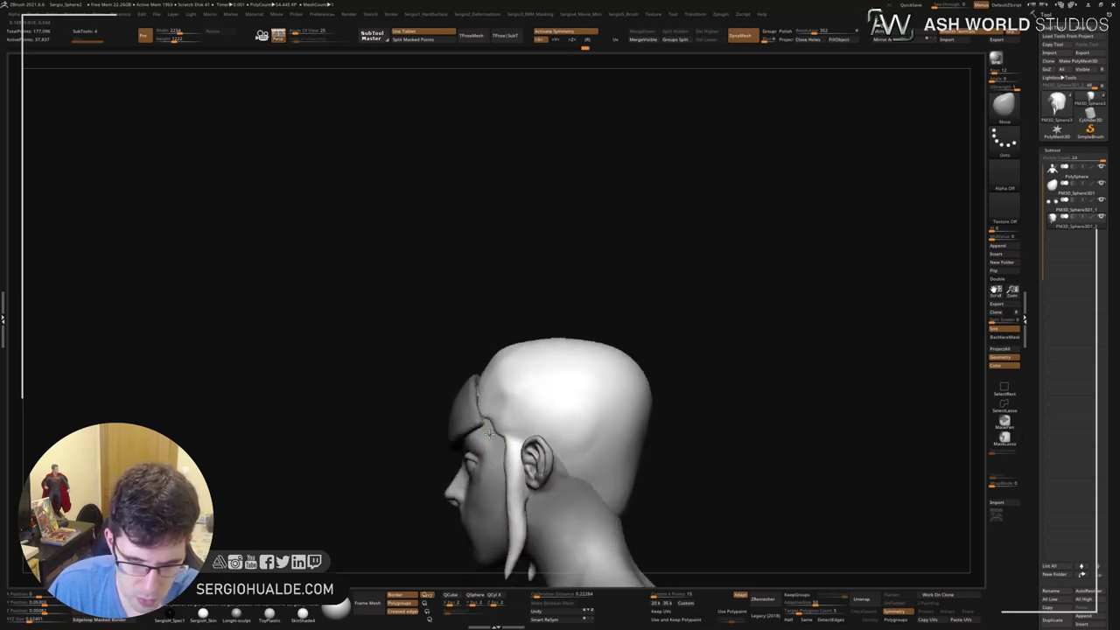
{"action": "left_click_drag", "start_coordinate": [507, 442], "coordinate": [514, 494]}
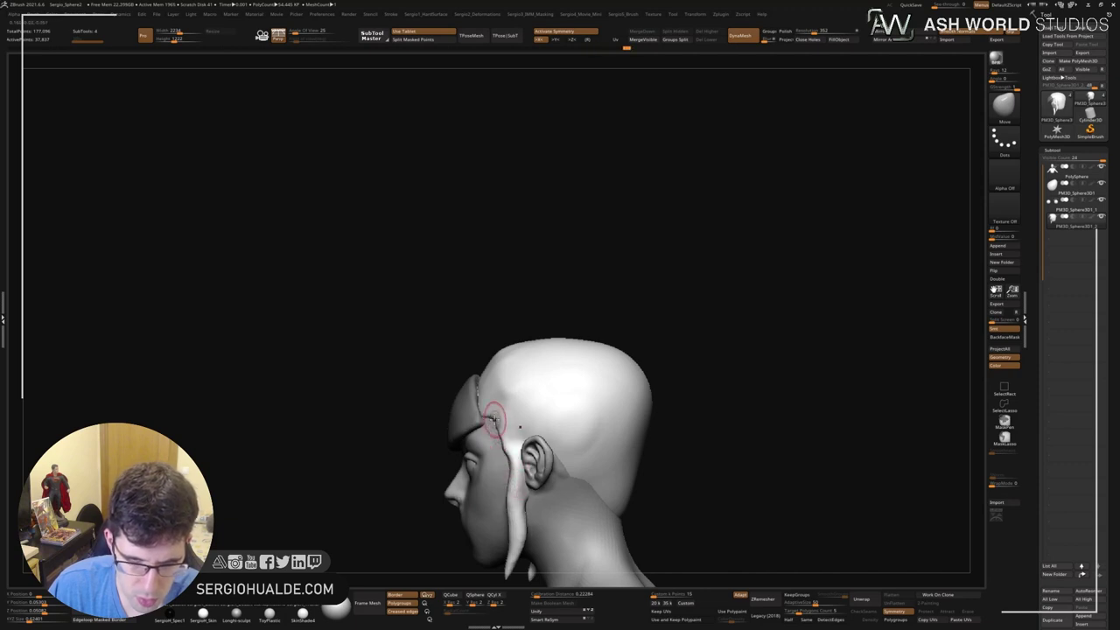
{"action": "right_click_drag", "start_coordinate": [494, 430], "coordinate": [478, 420]}
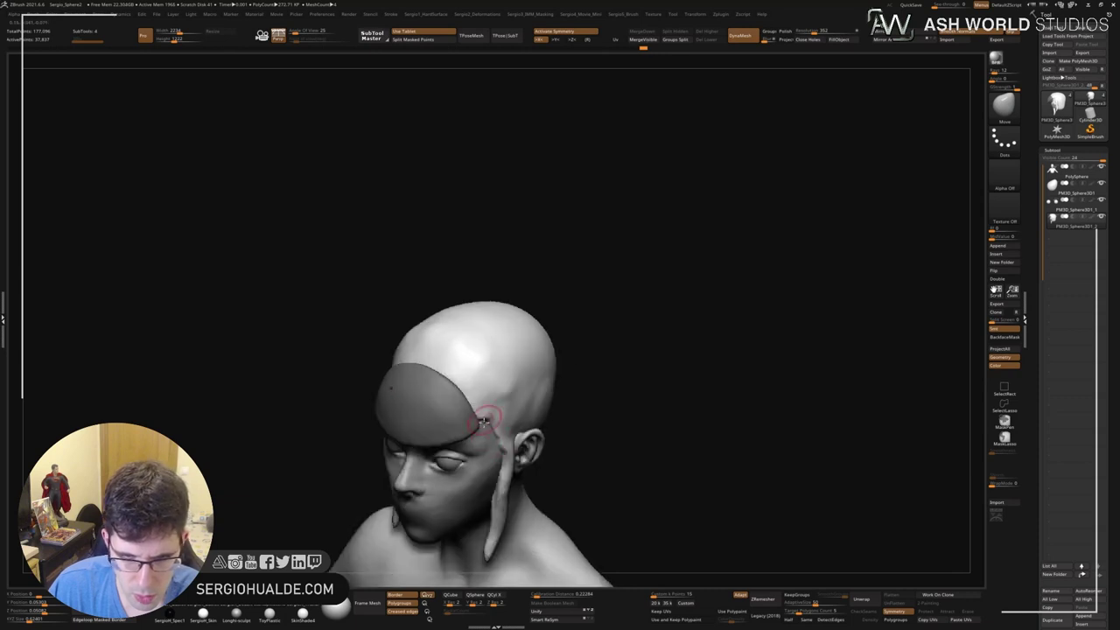
{"action": "left_click_drag", "start_coordinate": [475, 374], "coordinate": [446, 336], "text": "shift"}
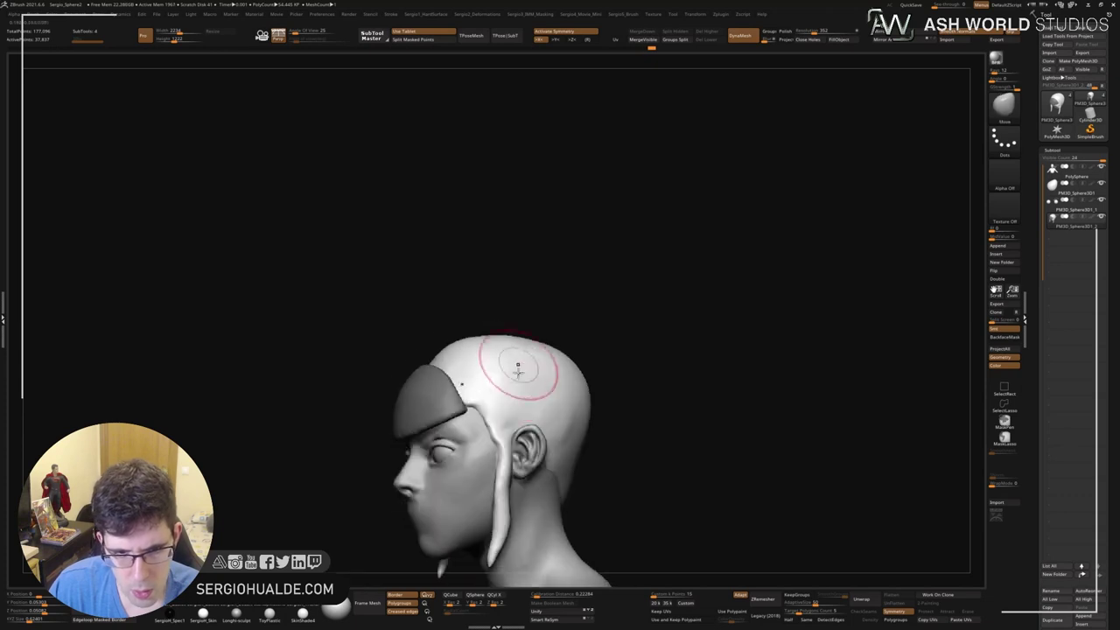
Smooth the top of the skull and build up clay on the back of the head.
{"action": "mouse_move", "coordinate": [510, 389]}
{"action": "right_mouse_down"}
{"action": "mouse_move", "coordinate": [513, 370]}
{"action": "mouse_move", "coordinate": [530, 370]}
{"action": "right_mouse_up"}
{"action": "mouse_move", "coordinate": [530, 370]}
{"action": "left_mouse_down", "text": "shift"}
{"action": "mouse_move", "coordinate": [528, 312]}
{"action": "mouse_move", "coordinate": [525, 327]}
{"action": "mouse_move", "coordinate": [564, 344]}
{"action": "left_mouse_up", "text": "shift"}
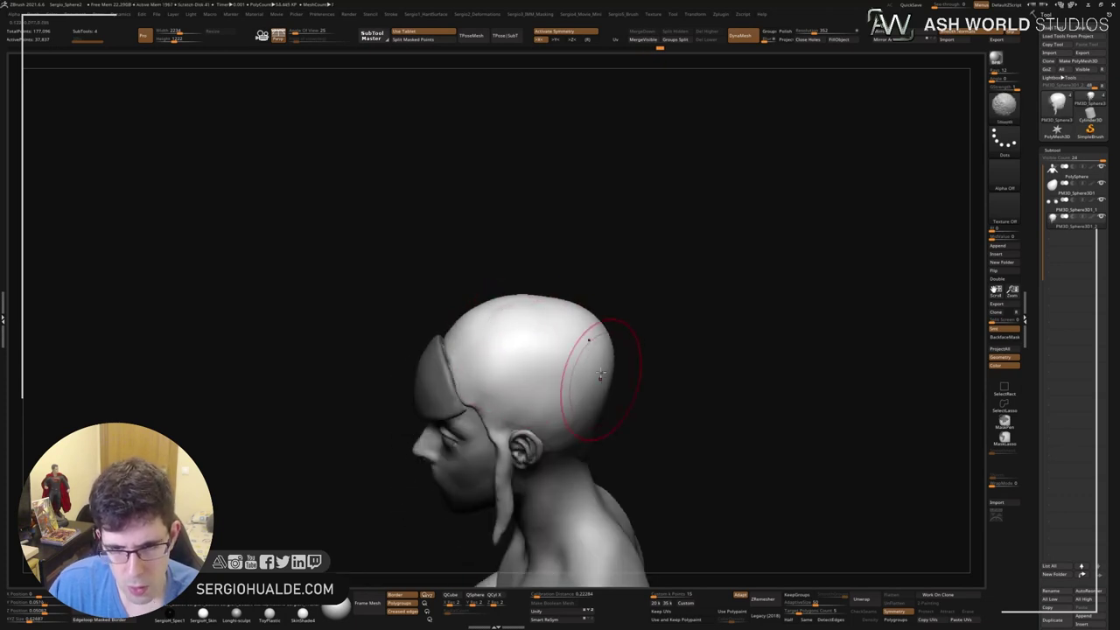
{"action": "mouse_move", "coordinate": [589, 370]}
{"action": "right_mouse_down"}
{"action": "mouse_move", "coordinate": [564, 385]}
{"action": "mouse_move", "coordinate": [552, 367]}
{"action": "right_mouse_up"}
{"action": "key", "text": "space"}
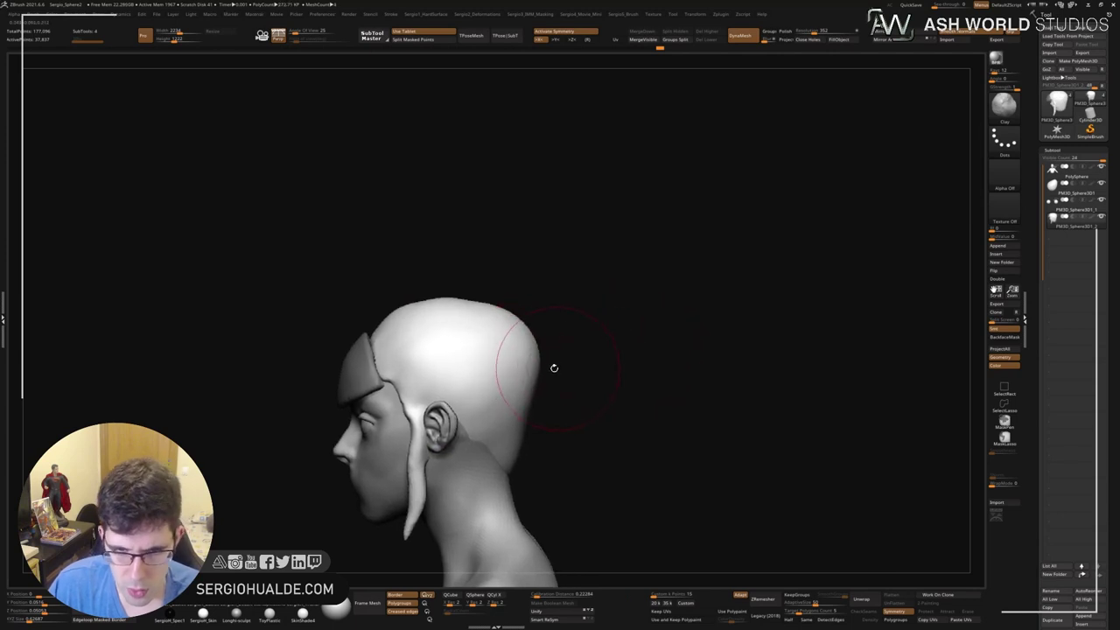
{"action": "left_click_drag", "start_coordinate": [552, 367], "coordinate": [575, 368], "text": "shift"}
{"action": "mouse_move", "coordinate": [575, 367]}
{"action": "right_mouse_down"}
{"action": "mouse_move", "coordinate": [557, 364]}
{"action": "mouse_move", "coordinate": [572, 292]}
{"action": "mouse_move", "coordinate": [554, 312]}
{"action": "right_mouse_up"}
{"action": "left_click_drag", "start_coordinate": [554, 313], "coordinate": [570, 337]}
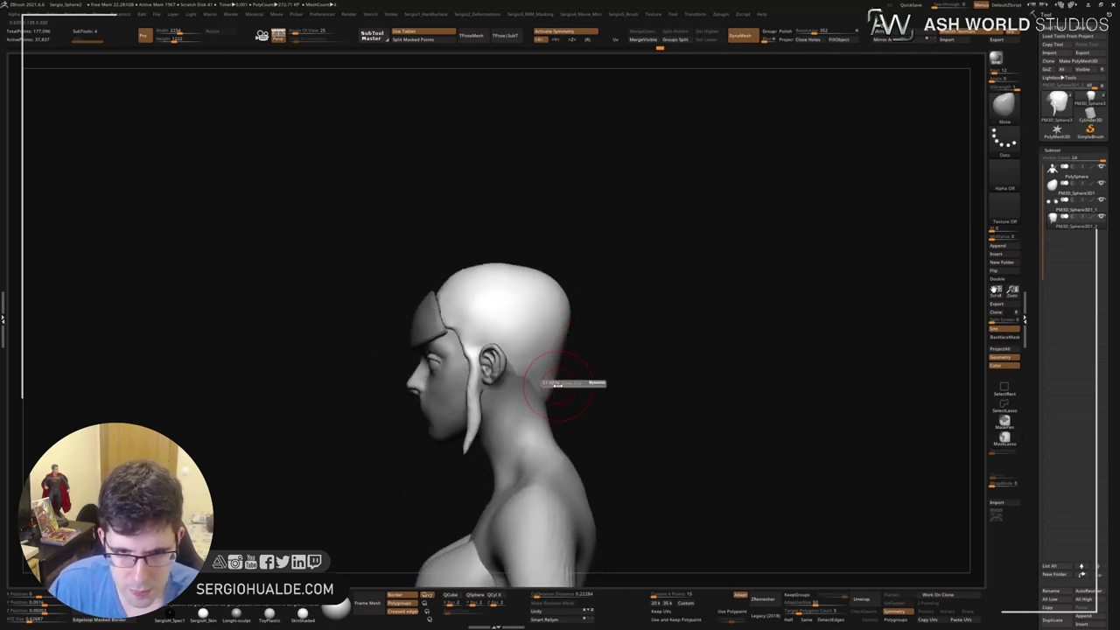
{"action": "right_click_drag", "start_coordinate": [540, 381], "coordinate": [523, 409]}
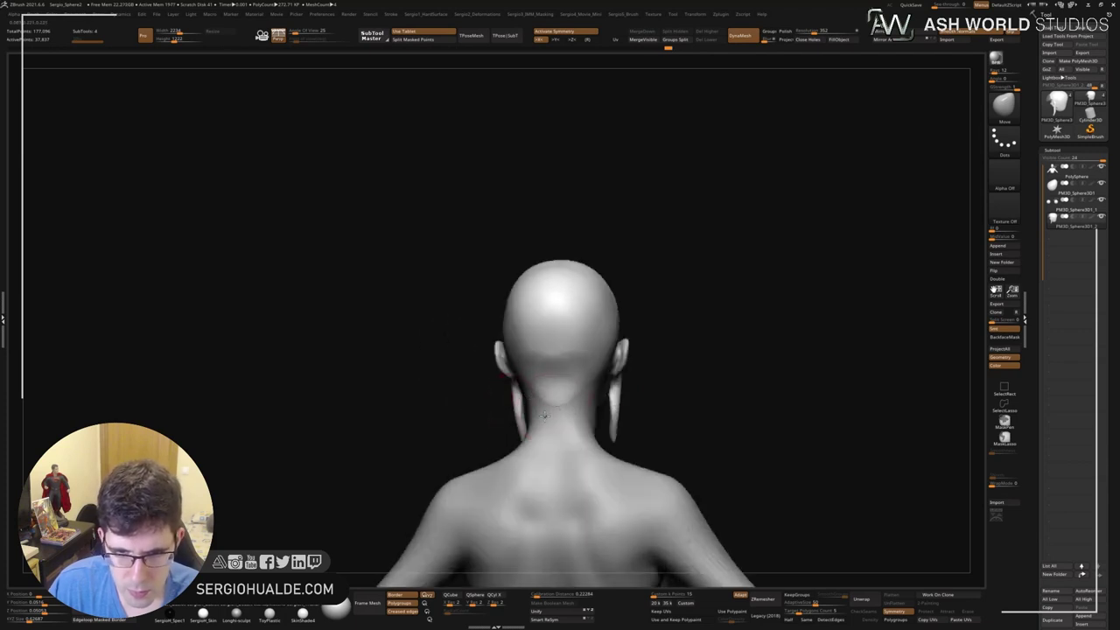
{"action": "right_click_drag", "start_coordinate": [549, 409], "coordinate": [575, 366], "text": "shift"}
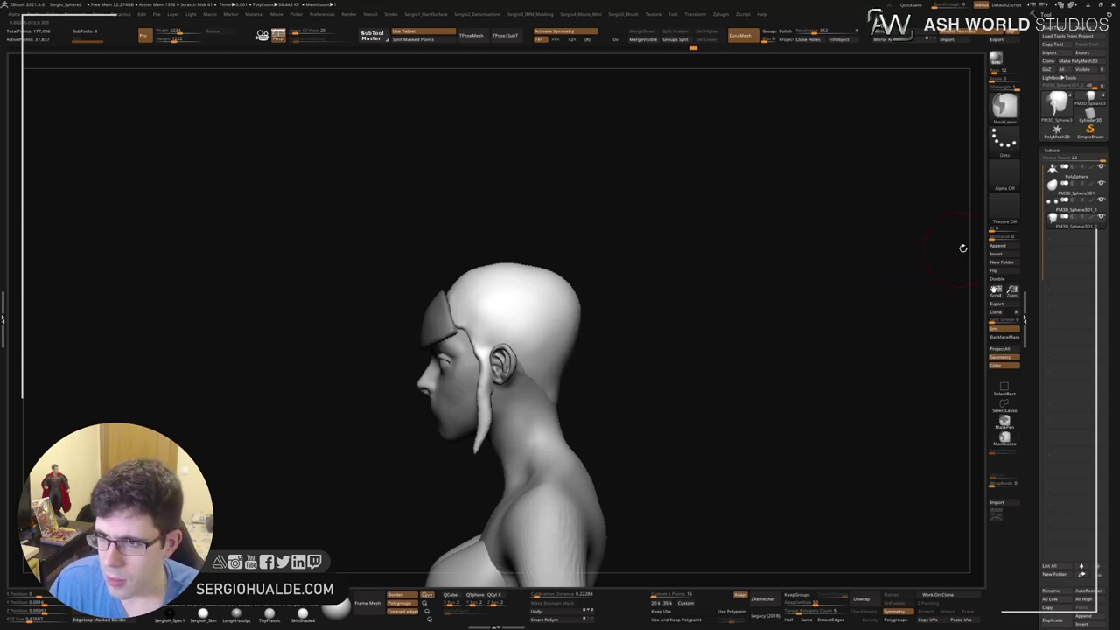
Append a Cylinder3D, shrink it small and place it behind the head.
{"action": "left_click", "coordinate": [998, 246]}
{"action": "left_click", "coordinate": [825, 297]}
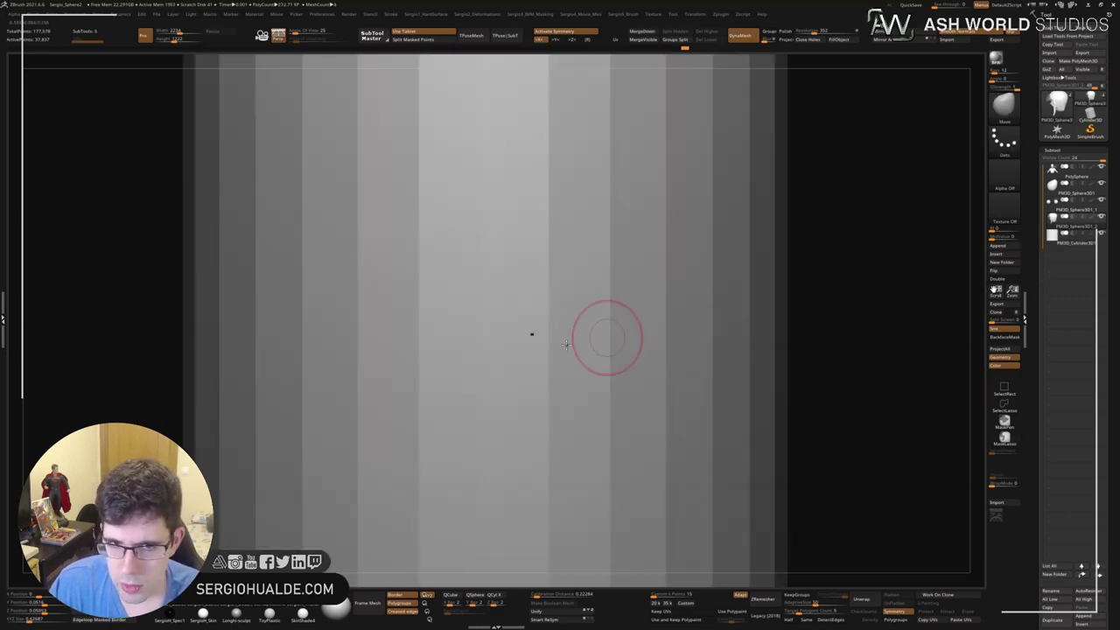
{"action": "key", "text": "w"}
{"action": "key", "text": "f"}
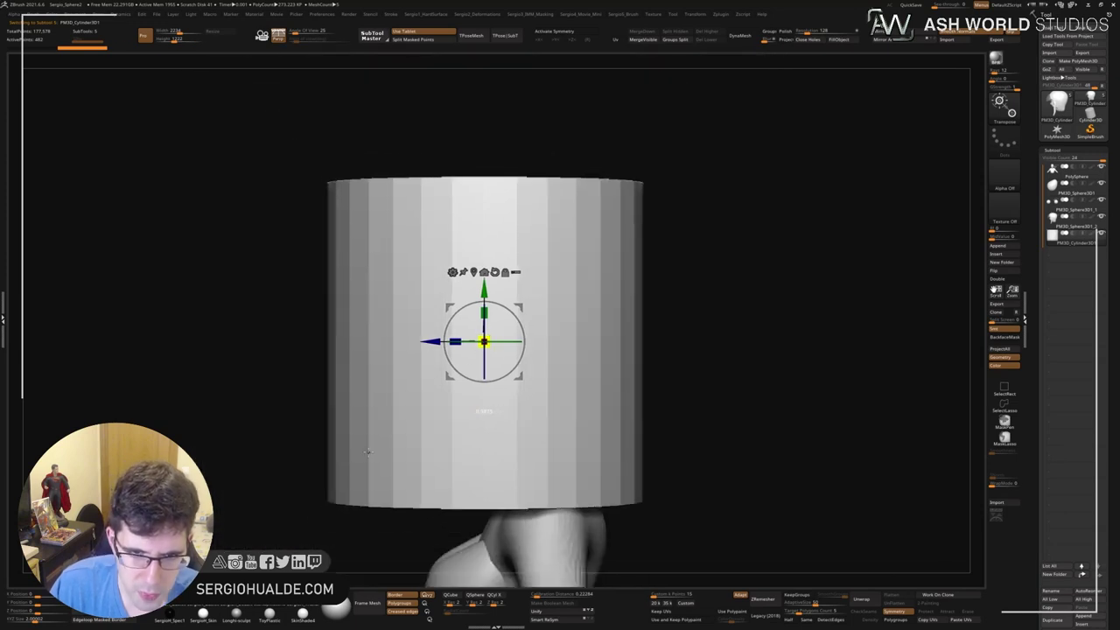
{"action": "right_click_drag", "start_coordinate": [495, 335], "coordinate": [463, 301]}
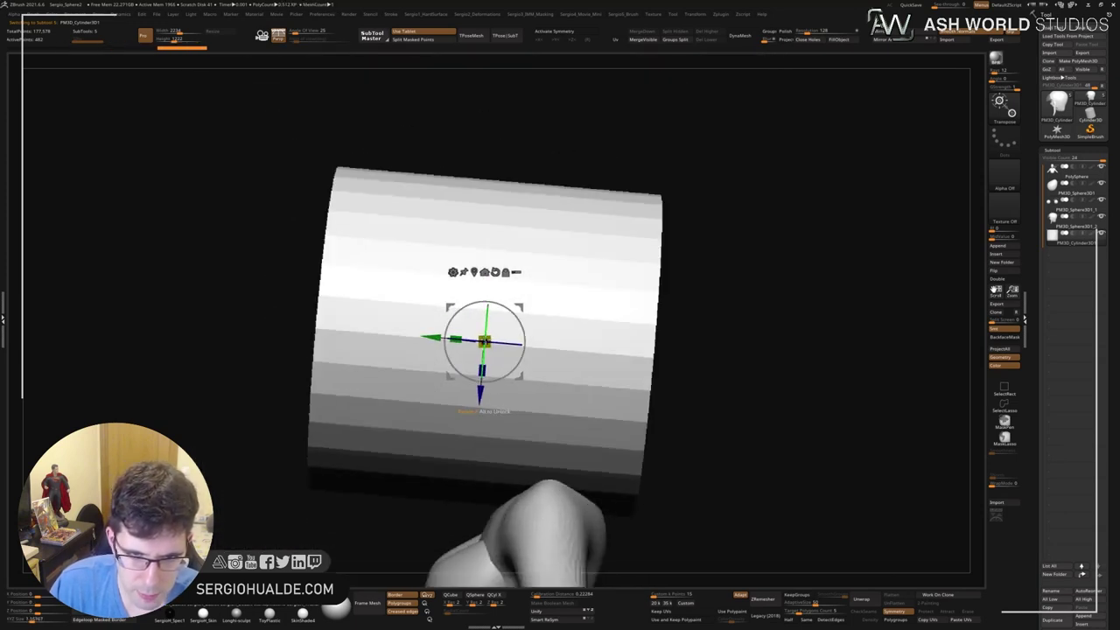
{"action": "left_click_drag", "start_coordinate": [484, 341], "coordinate": [361, 428]}
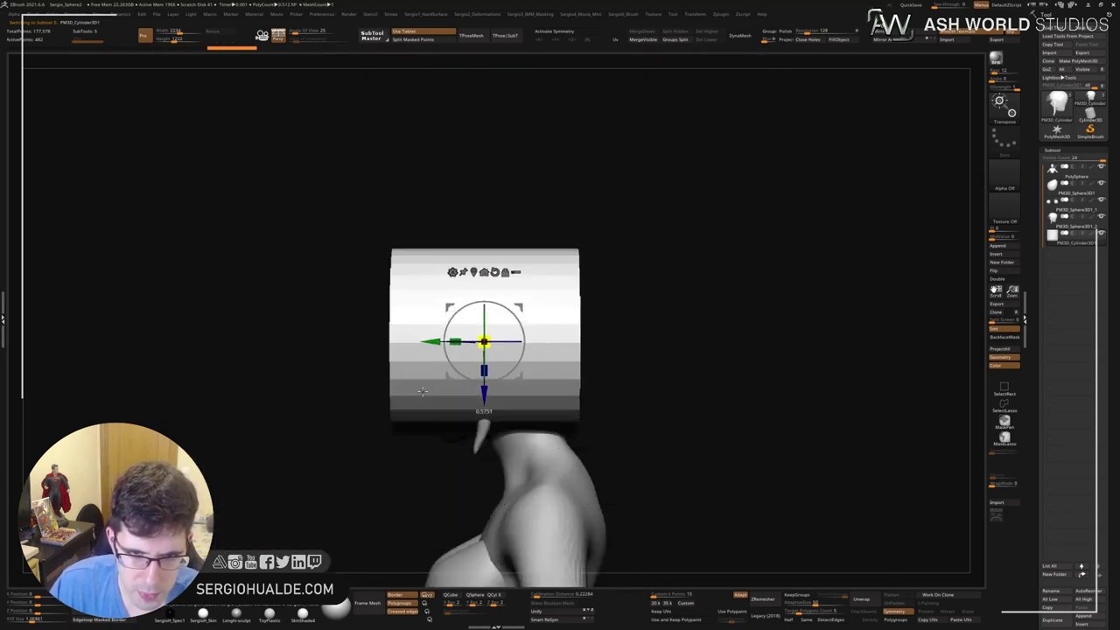
{"action": "right_click_drag", "start_coordinate": [361, 429], "coordinate": [615, 437]}
{"action": "scroll", "coordinate": [615, 438], "scroll_direction": "up", "scroll_amount": 5}
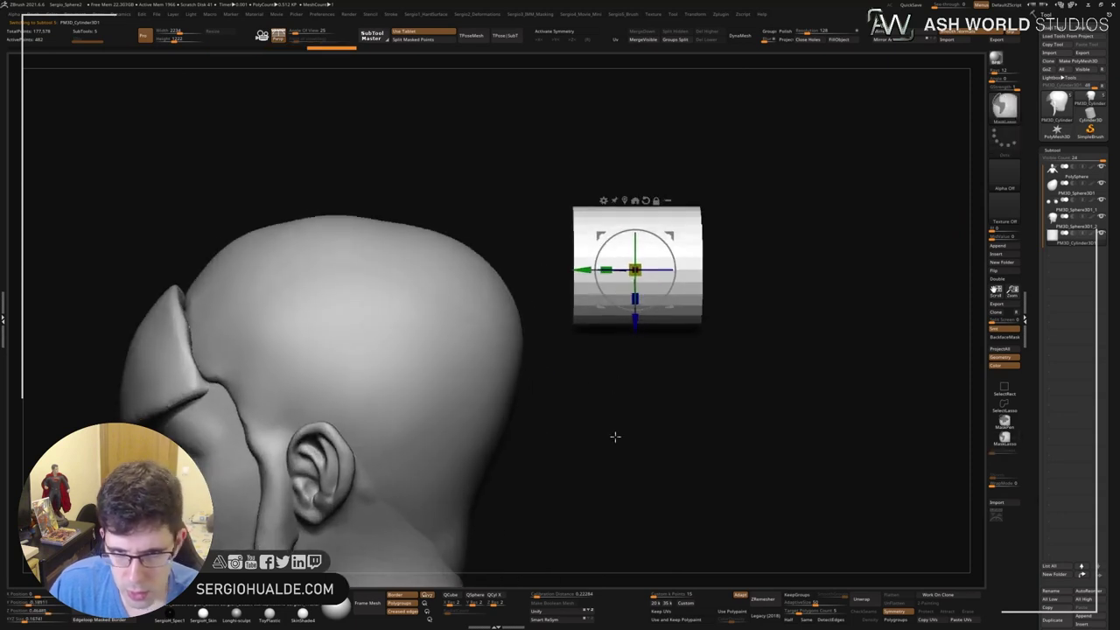
{"action": "mouse_move", "coordinate": [613, 264]}
{"action": "left_mouse_down"}
{"action": "mouse_move", "coordinate": [626, 265]}
{"action": "mouse_move", "coordinate": [547, 337]}
{"action": "left_mouse_up"}
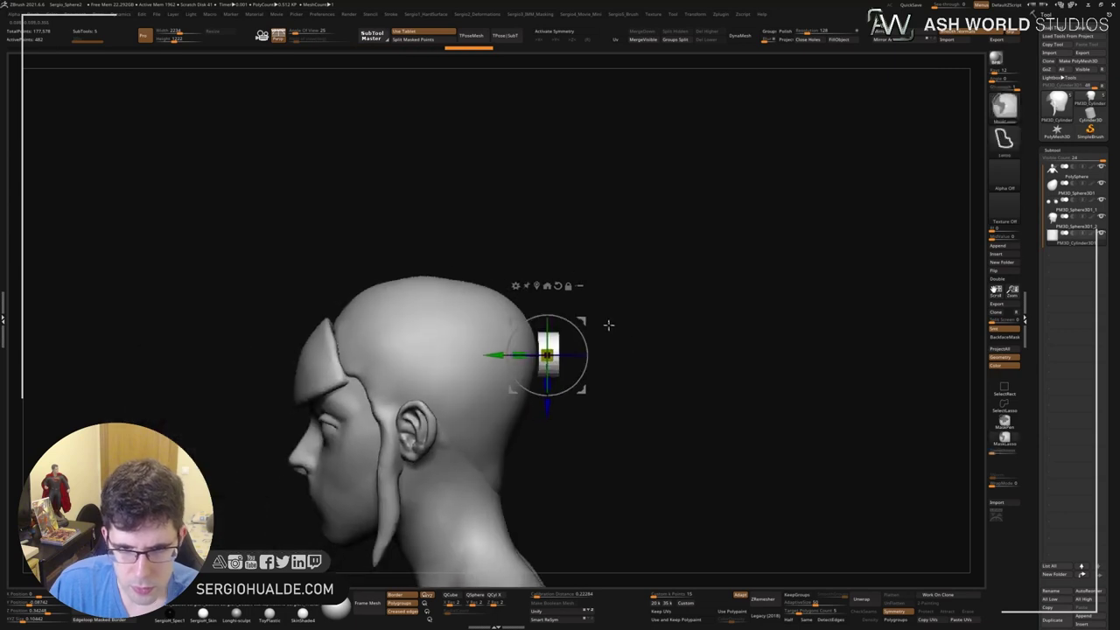
{"action": "mouse_move", "coordinate": [547, 337]}
{"action": "right_mouse_down"}
{"action": "mouse_move", "coordinate": [566, 357]}
{"action": "mouse_move", "coordinate": [614, 322]}
{"action": "right_mouse_up"}
Turn on symmetry and slide the white head cap out behind the head.
{"action": "key", "text": "x"}
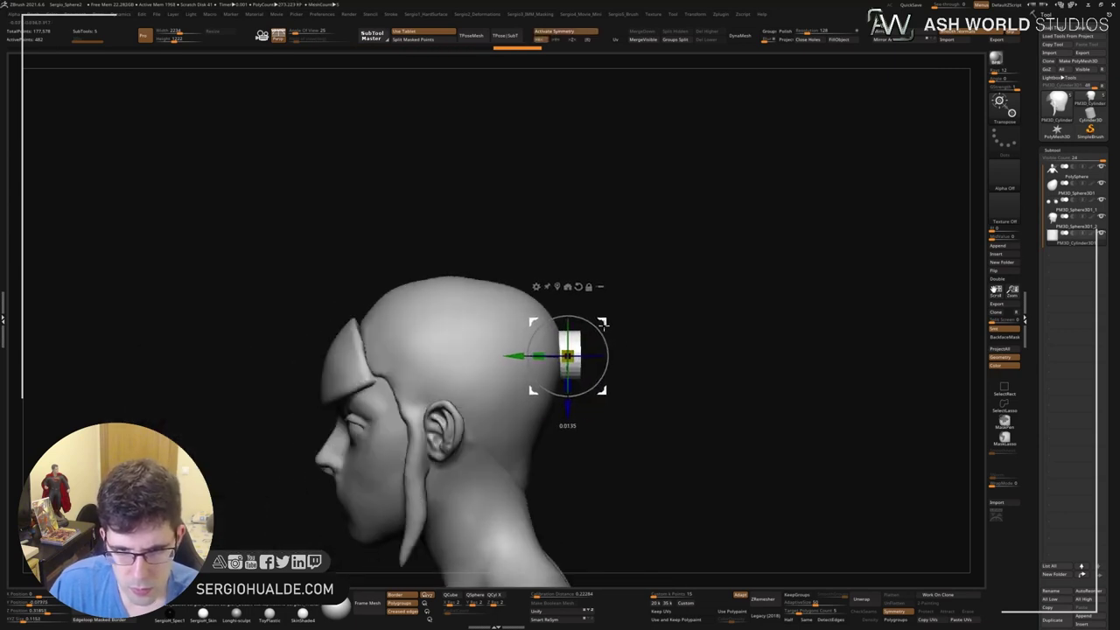
{"action": "key", "text": "q"}
{"action": "key", "text": "w"}
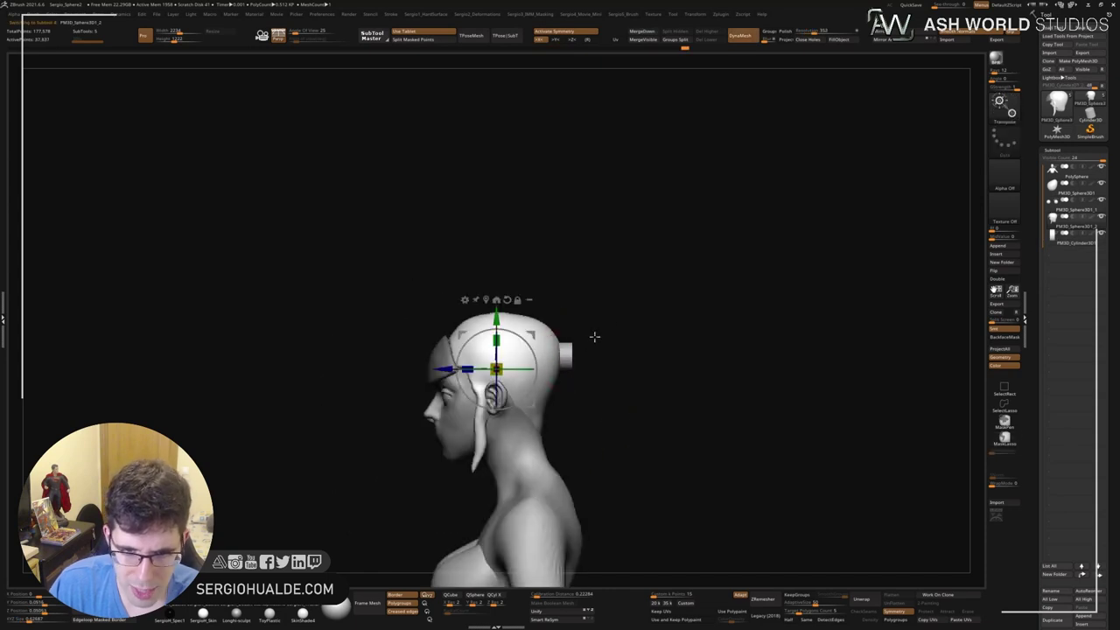
{"action": "left_click_drag", "start_coordinate": [472, 368], "coordinate": [684, 363]}
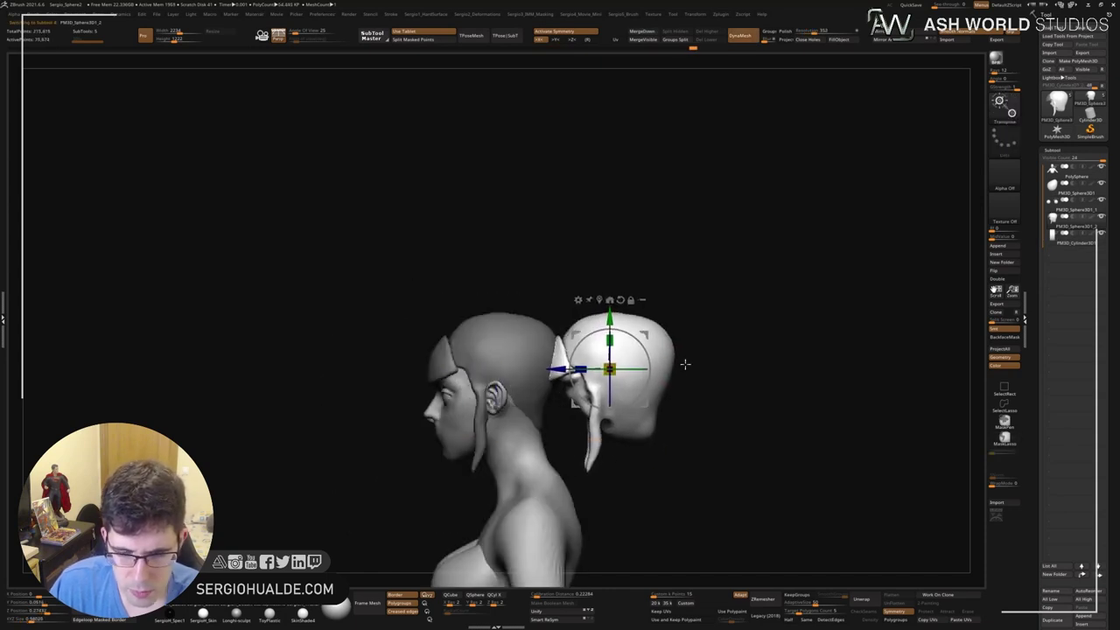
Hide the white head cap, then stretch, bend and smooth the sphere into a curved ponytail tube.
{"action": "key", "text": "q"}
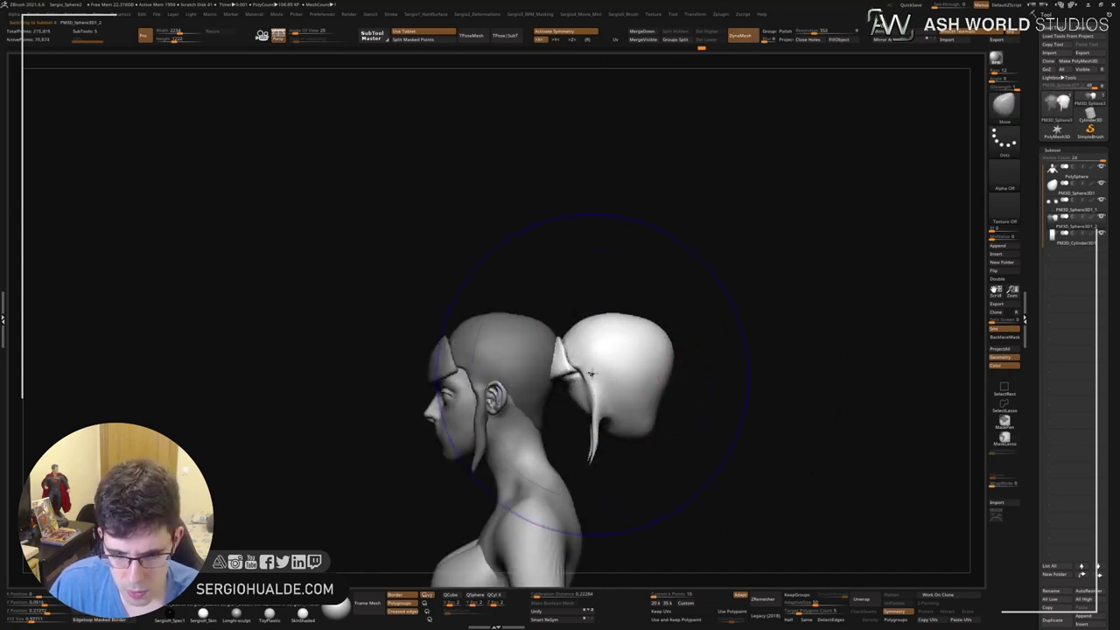
{"action": "left_click", "coordinate": [591, 373], "text": "ctrl+shift"}
{"action": "left_click", "coordinate": [604, 374], "text": "ctrl+shift"}
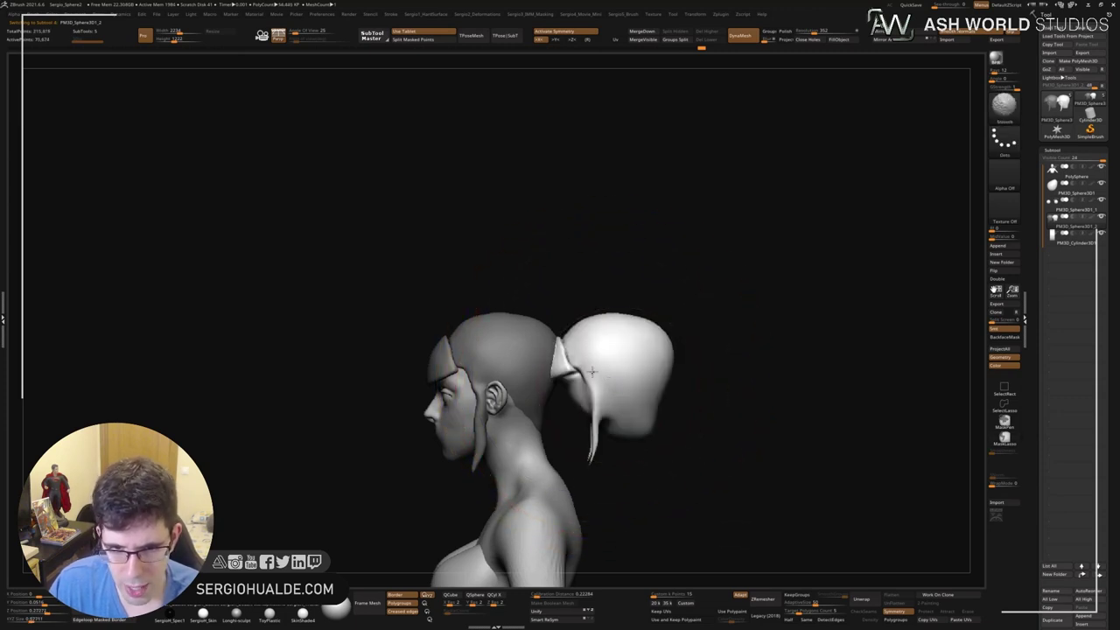
{"action": "left_click", "coordinate": [591, 373], "text": "ctrl+shift"}
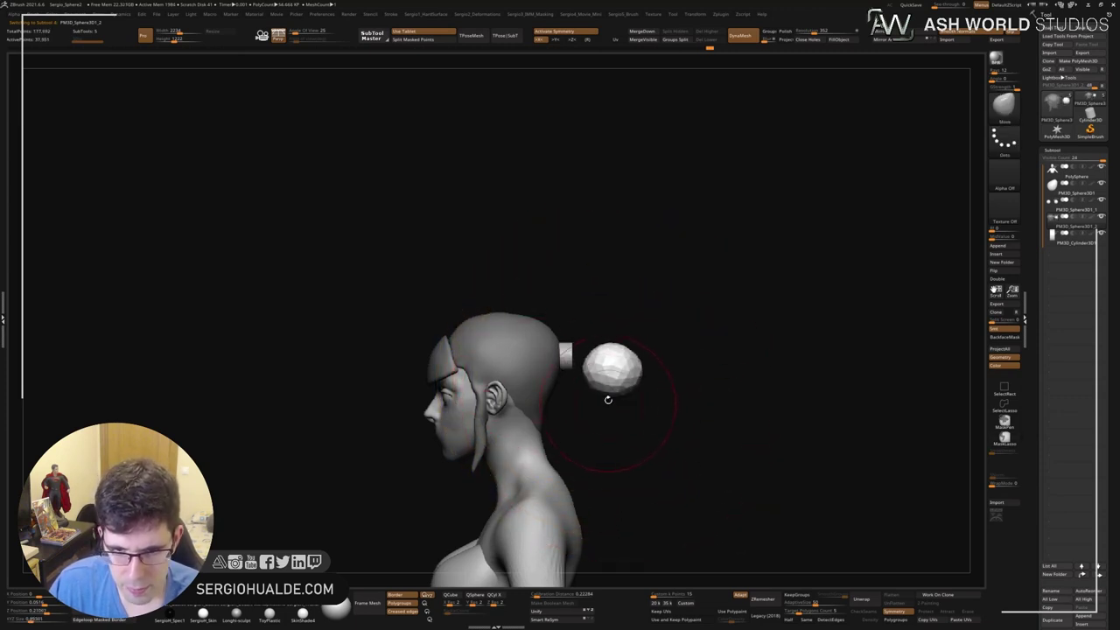
{"action": "left_click_drag", "start_coordinate": [608, 398], "coordinate": [610, 525]}
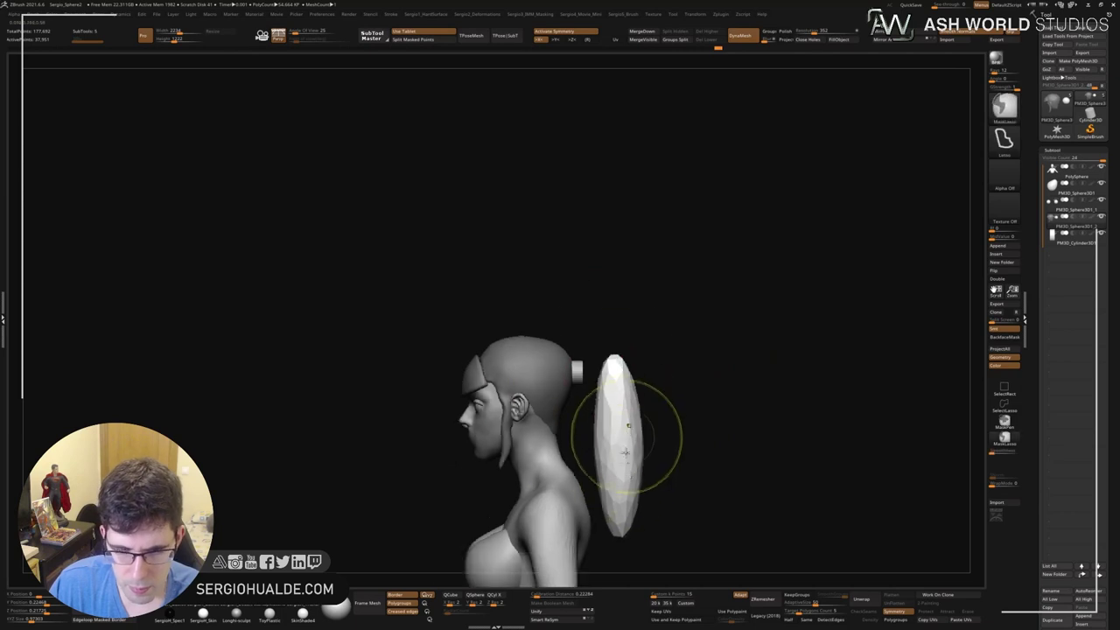
{"action": "left_click_drag", "start_coordinate": [612, 444], "coordinate": [636, 489]}
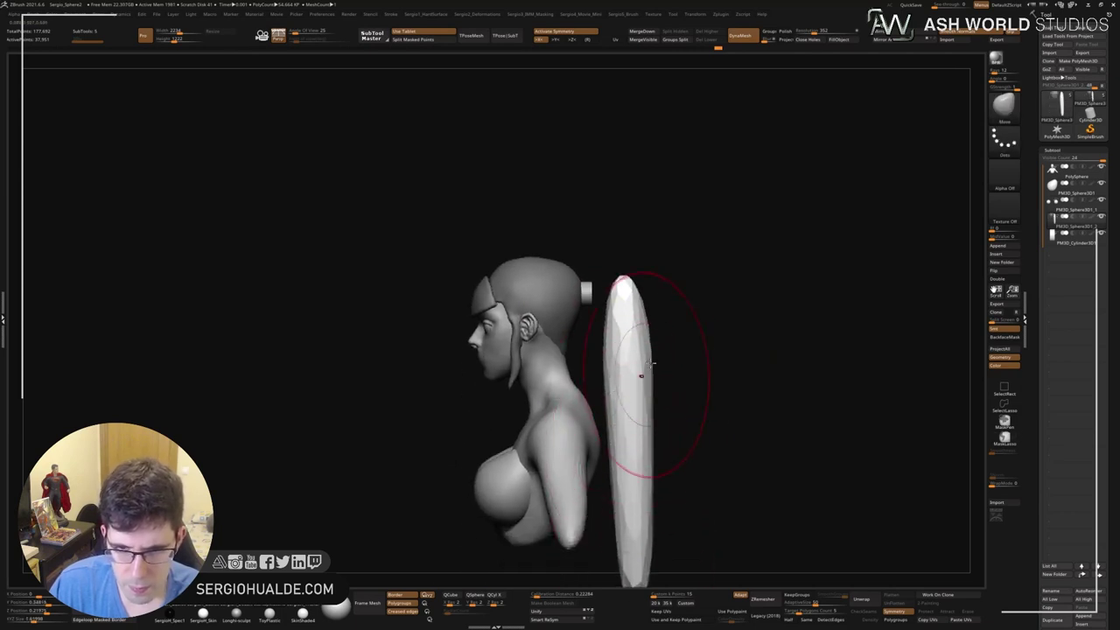
{"action": "left_click_drag", "start_coordinate": [642, 374], "coordinate": [650, 399]}
{"action": "mouse_move", "coordinate": [630, 473]}
{"action": "left_mouse_down"}
{"action": "mouse_move", "coordinate": [634, 531]}
{"action": "mouse_move", "coordinate": [616, 419]}
{"action": "left_mouse_up"}
{"action": "left_click_drag", "start_coordinate": [617, 525], "coordinate": [612, 289], "text": "shift"}
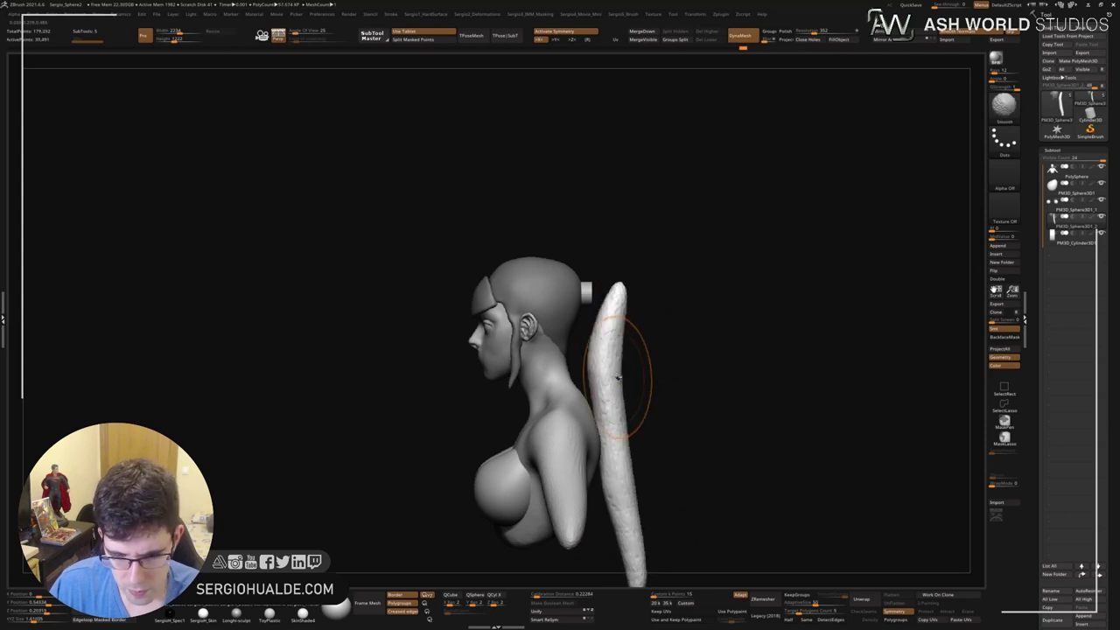
{"action": "left_click_drag", "start_coordinate": [616, 333], "coordinate": [607, 289], "text": "shift"}
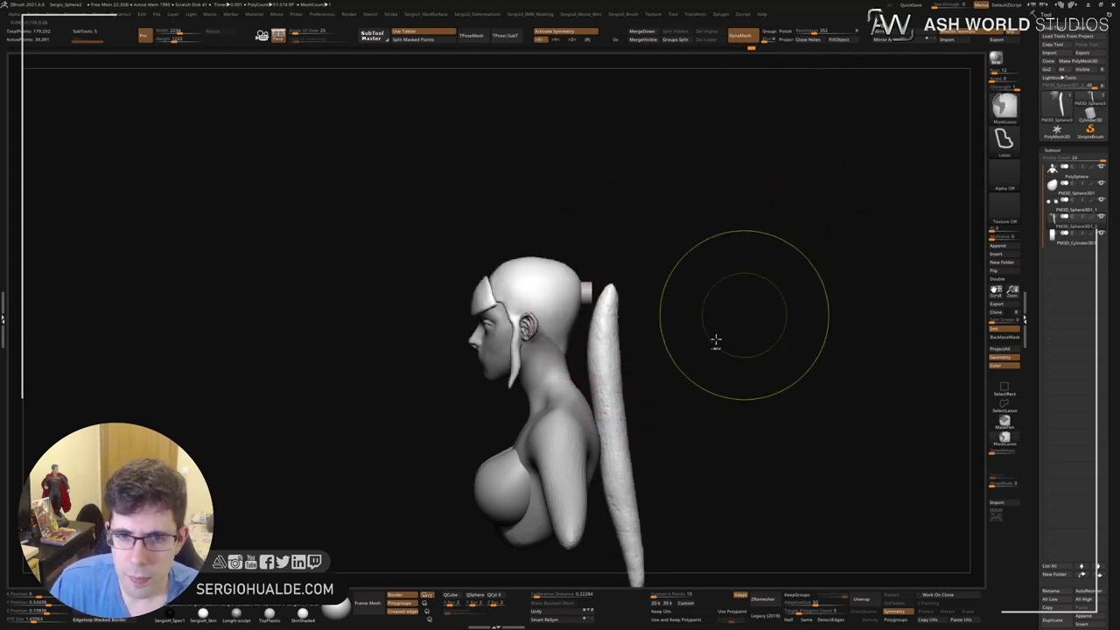
{"action": "mouse_move", "coordinate": [716, 340]}
{"action": "left_mouse_down", "text": "shift"}
{"action": "mouse_move", "coordinate": [632, 378]}
{"action": "mouse_move", "coordinate": [635, 364]}
{"action": "mouse_move", "coordinate": [639, 377]}
{"action": "left_mouse_up", "text": "shift"}
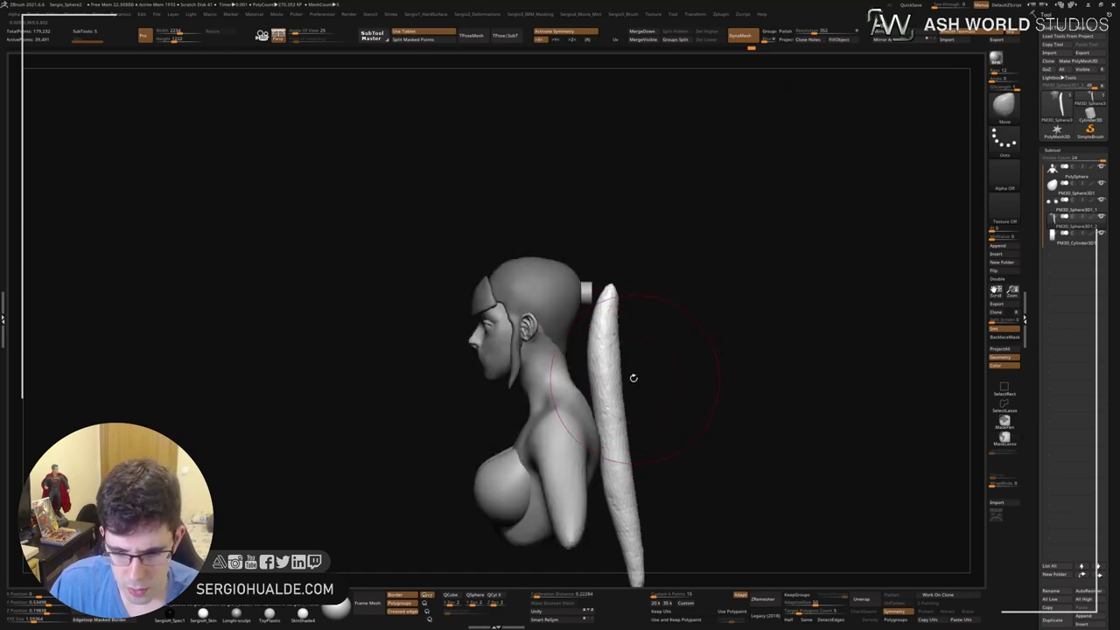
{"action": "mouse_move", "coordinate": [632, 283]}
{"action": "left_mouse_down", "text": "shift"}
{"action": "mouse_move", "coordinate": [606, 456]}
{"action": "mouse_move", "coordinate": [621, 430]}
{"action": "left_mouse_up", "text": "shift"}
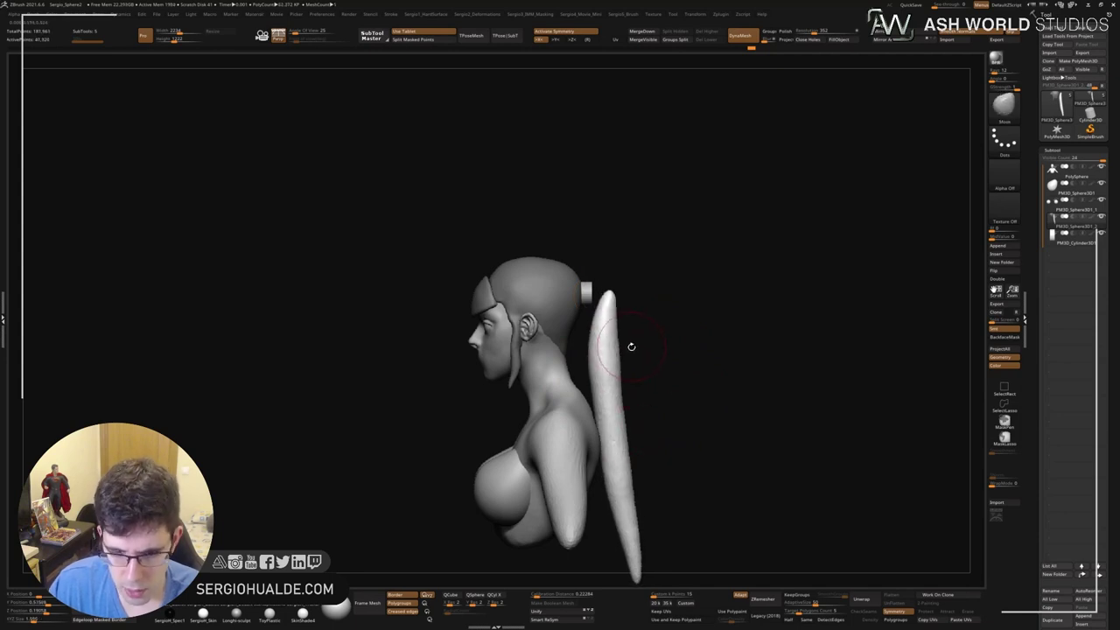
Bulge the ponytail's top, reshape its middle section and smooth the bent top.
{"action": "left_click", "coordinate": [628, 373], "text": "ctrl"}
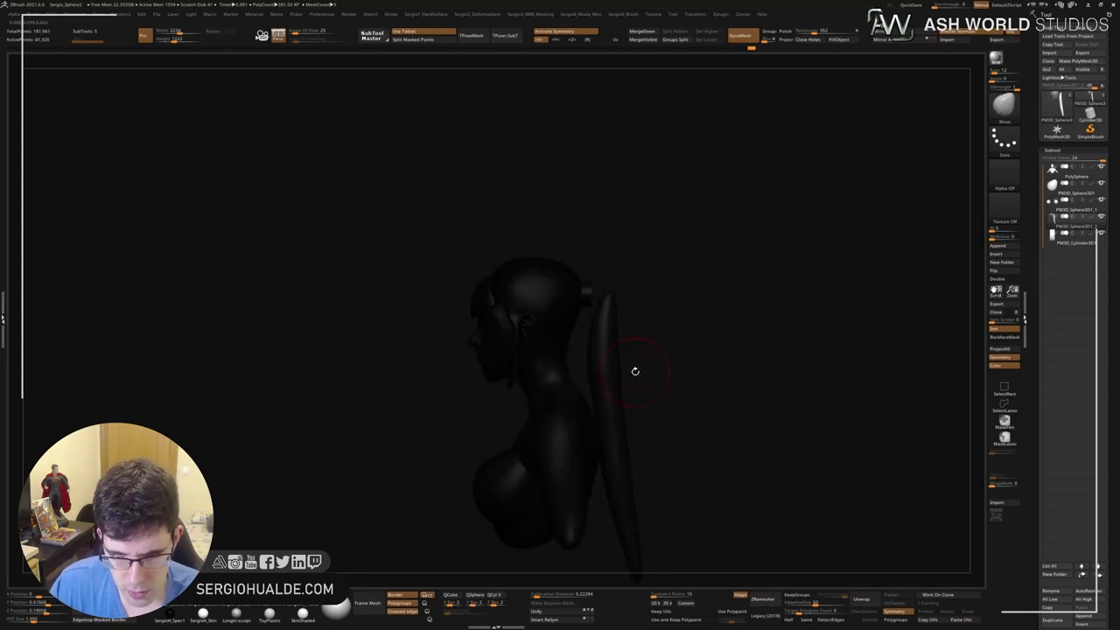
{"action": "key", "text": "space"}
{"action": "left_click", "coordinate": [629, 376], "text": "ctrl"}
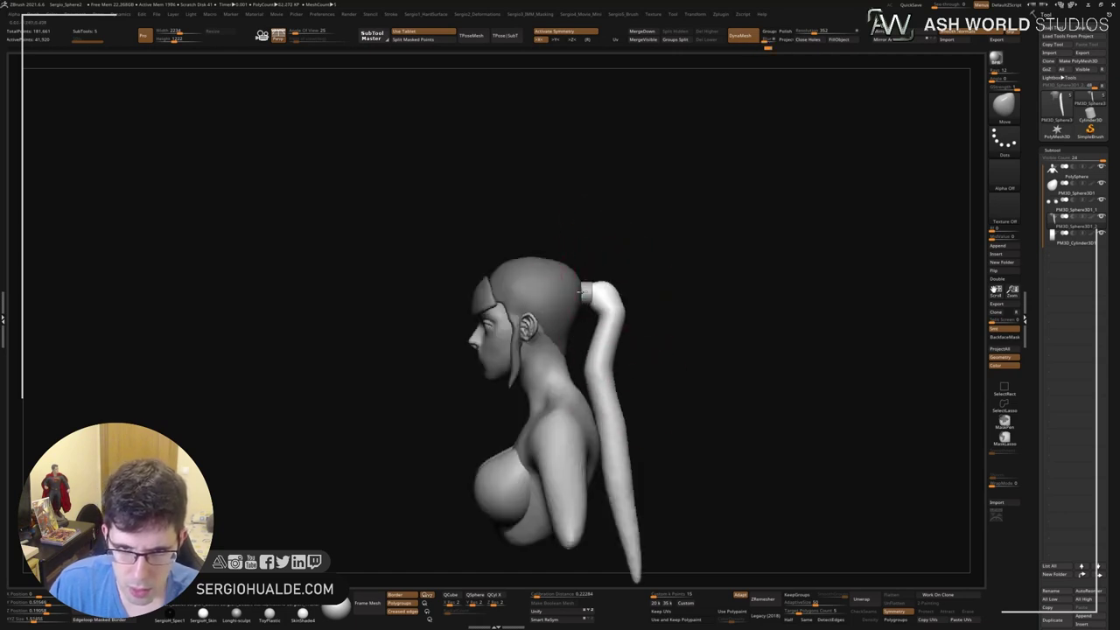
{"action": "left_click_drag", "start_coordinate": [615, 312], "coordinate": [634, 305]}
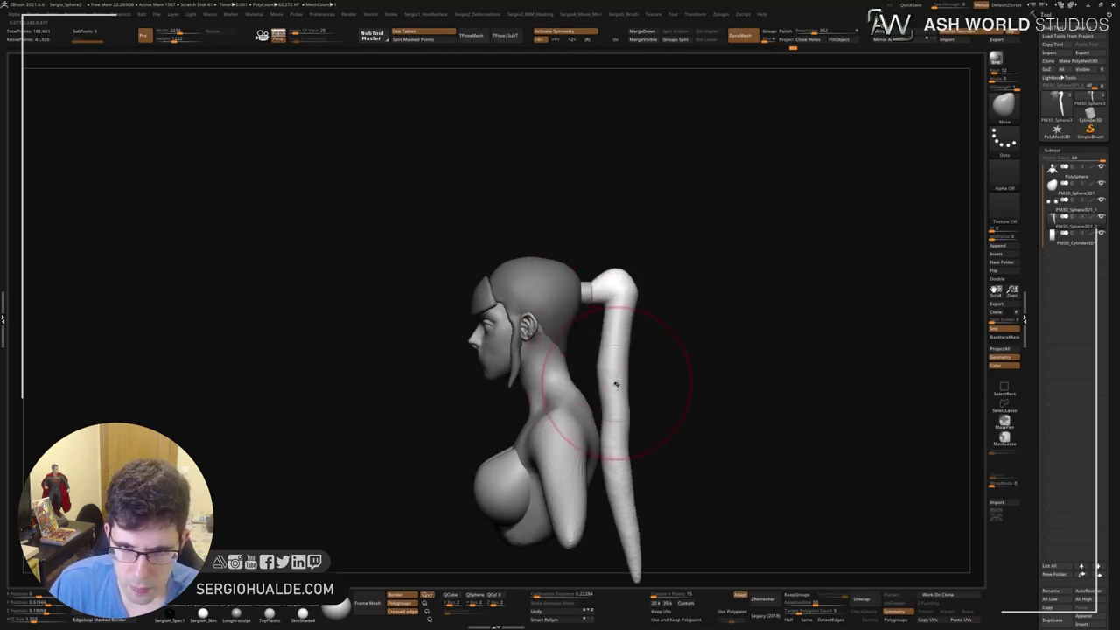
{"action": "mouse_move", "coordinate": [613, 412]}
{"action": "left_mouse_down"}
{"action": "mouse_move", "coordinate": [608, 482]}
{"action": "mouse_move", "coordinate": [631, 326]}
{"action": "left_mouse_up"}
{"action": "right_click_drag", "start_coordinate": [631, 308], "coordinate": [645, 362]}
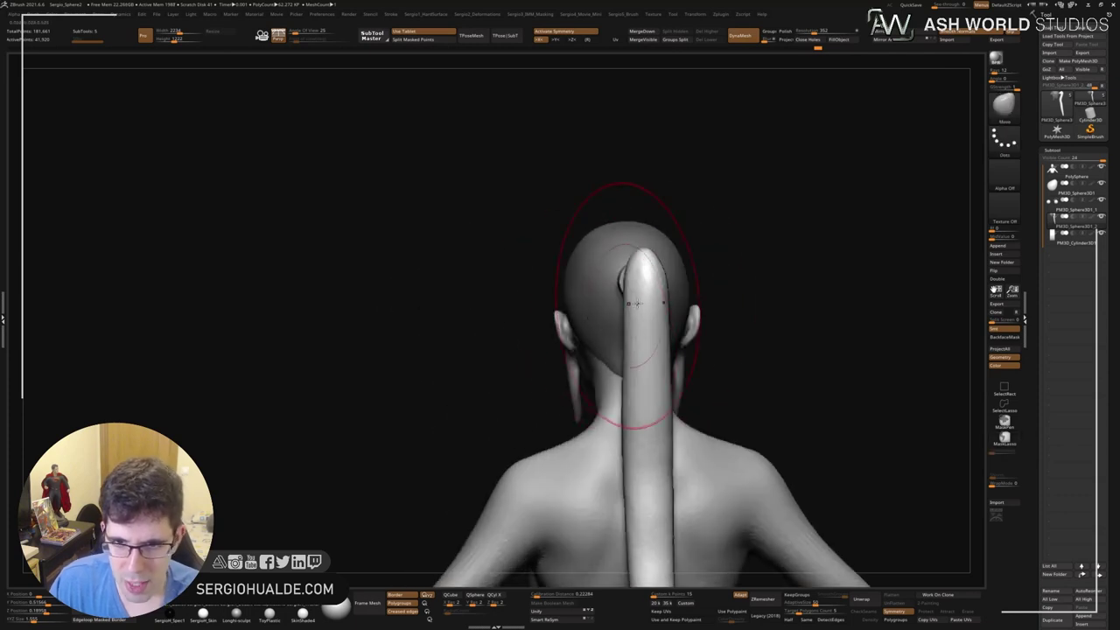
{"action": "right_click_drag", "start_coordinate": [612, 300], "coordinate": [602, 266], "text": "alt"}
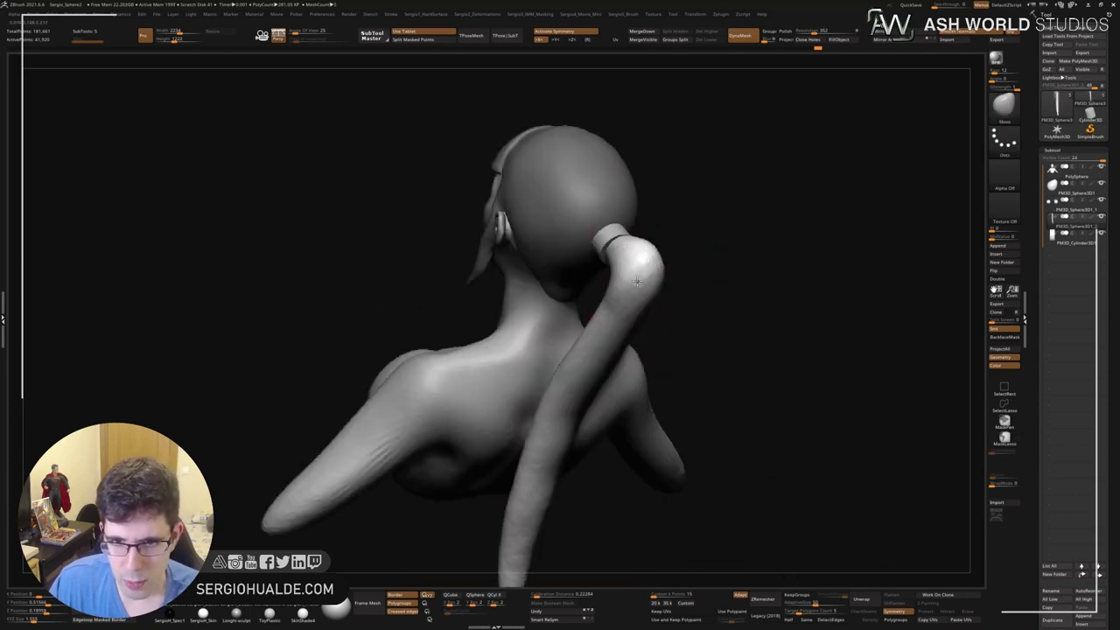
{"action": "mouse_move", "coordinate": [612, 326]}
{"action": "right_mouse_down", "text": "shift"}
{"action": "mouse_move", "coordinate": [600, 250]}
{"action": "mouse_move", "coordinate": [671, 305]}
{"action": "right_mouse_up", "text": "shift"}
{"action": "left_click_drag", "start_coordinate": [628, 249], "coordinate": [593, 319], "text": "shift"}
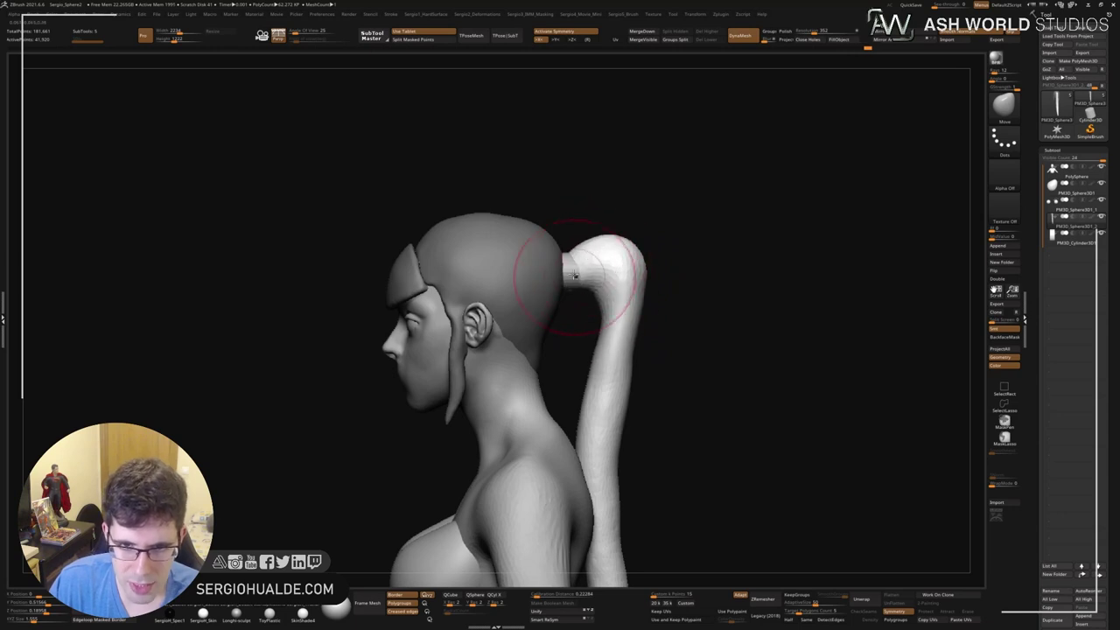
Select the hair-tie cylinder and tilt it slightly clockwise with the Transpose gizmo.
{"action": "left_click", "coordinate": [573, 275], "text": "alt"}
{"action": "key", "text": "w"}
{"action": "left_click_drag", "start_coordinate": [607, 255], "coordinate": [579, 260]}
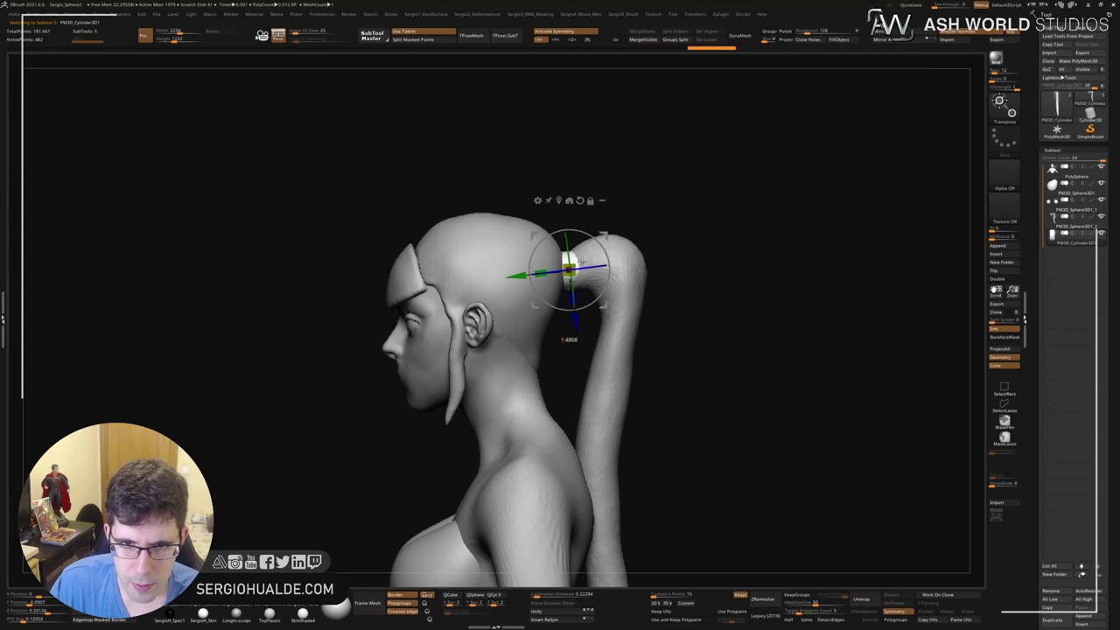
{"action": "key", "text": "q"}
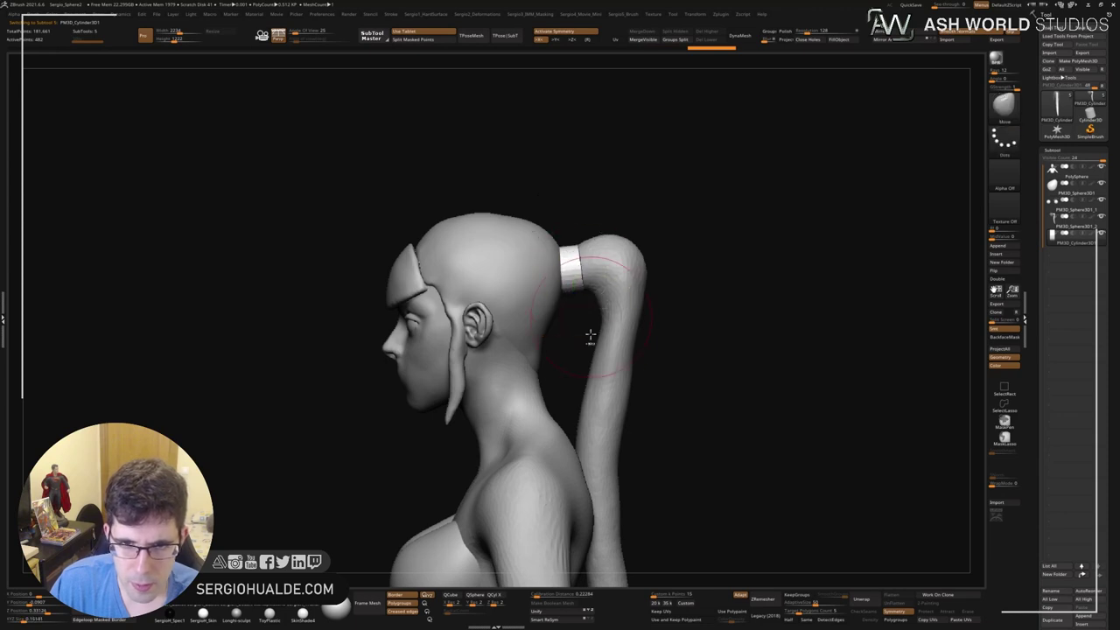
{"action": "mouse_move", "coordinate": [589, 332]}
{"action": "left_mouse_down", "text": "alt"}
{"action": "mouse_move", "coordinate": [513, 303]}
{"action": "mouse_move", "coordinate": [621, 352]}
{"action": "mouse_move", "coordinate": [593, 357]}
{"action": "mouse_move", "coordinate": [643, 341]}
{"action": "left_mouse_up", "text": "alt"}
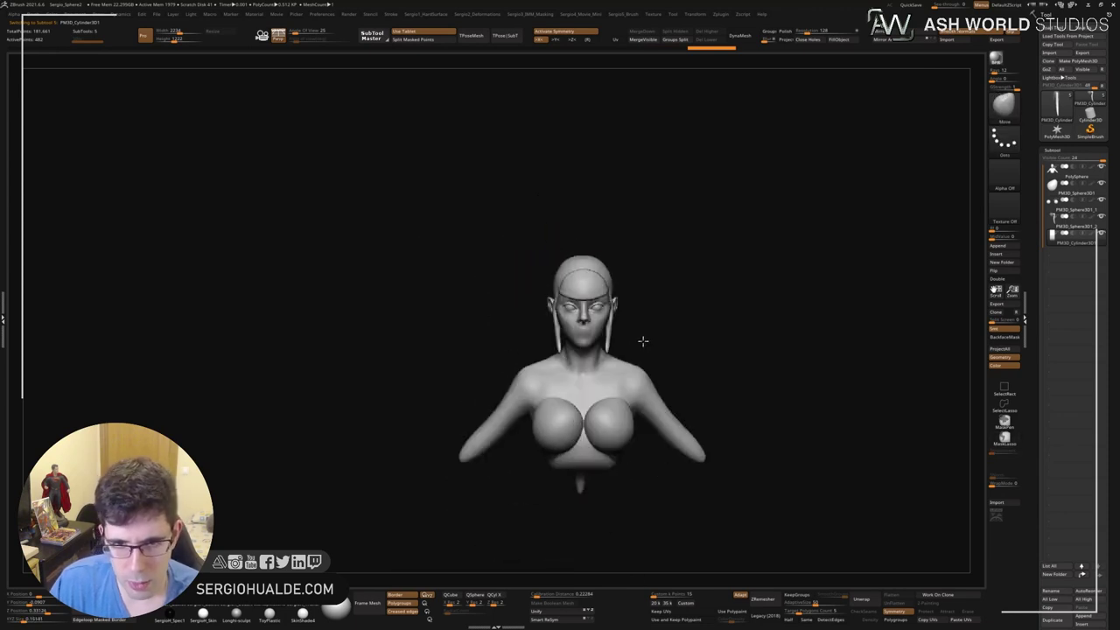
Make the body subtool active and turn off the hair subtool's visibility to show the bald bust.
{"action": "scroll", "coordinate": [562, 374], "scroll_direction": "up", "scroll_amount": 3}
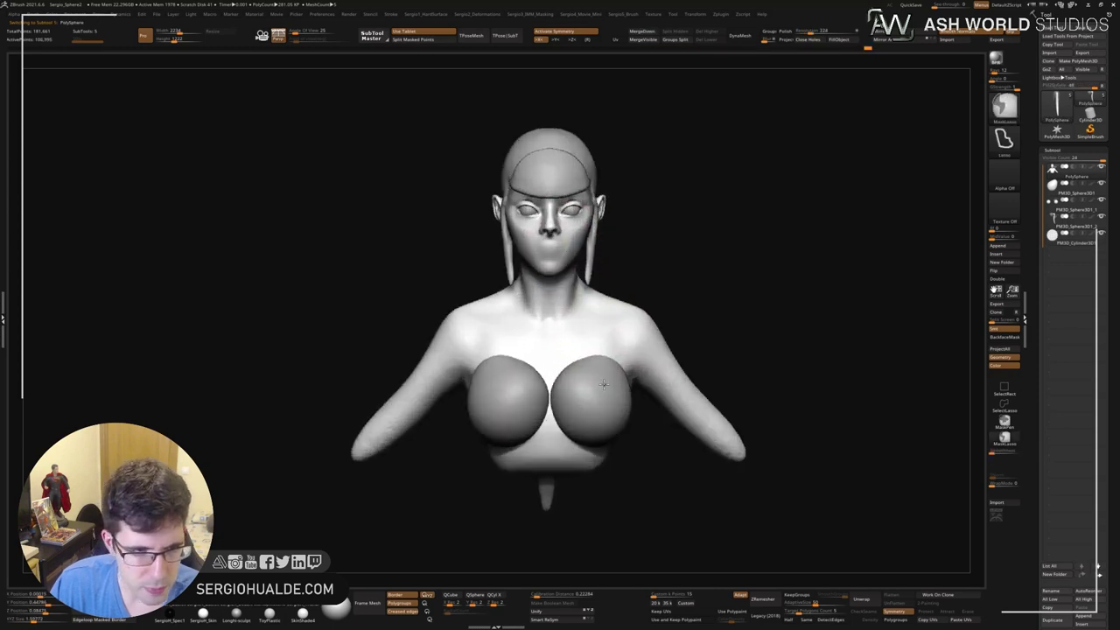
{"action": "mouse_move", "coordinate": [600, 355]}
{"action": "left_mouse_down"}
{"action": "mouse_move", "coordinate": [665, 350]}
{"action": "mouse_move", "coordinate": [586, 358]}
{"action": "left_mouse_up"}
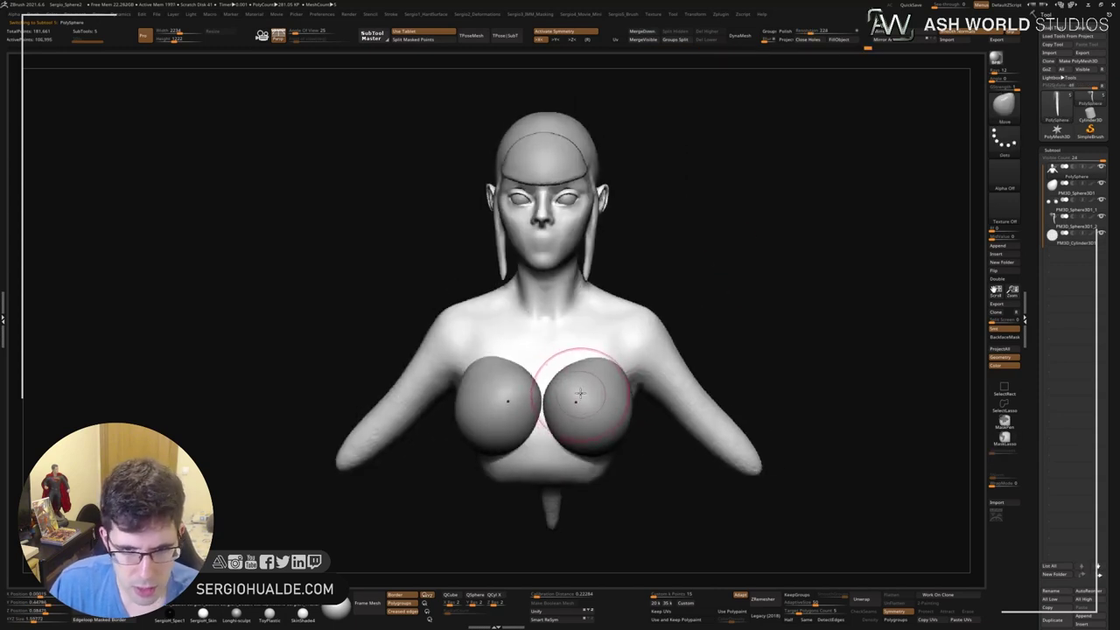
{"action": "left_click", "coordinate": [581, 393], "text": "alt"}
{"action": "left_click", "coordinate": [616, 335], "text": "alt"}
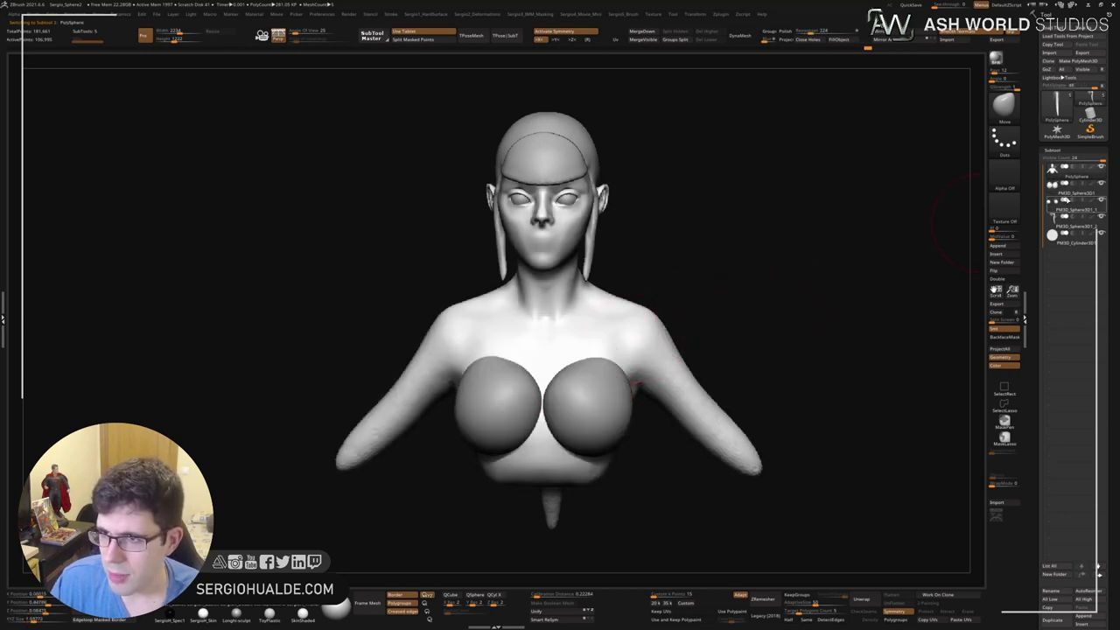
{"action": "left_click", "coordinate": [1063, 179]}
{"action": "left_click", "coordinate": [617, 319], "text": "alt"}
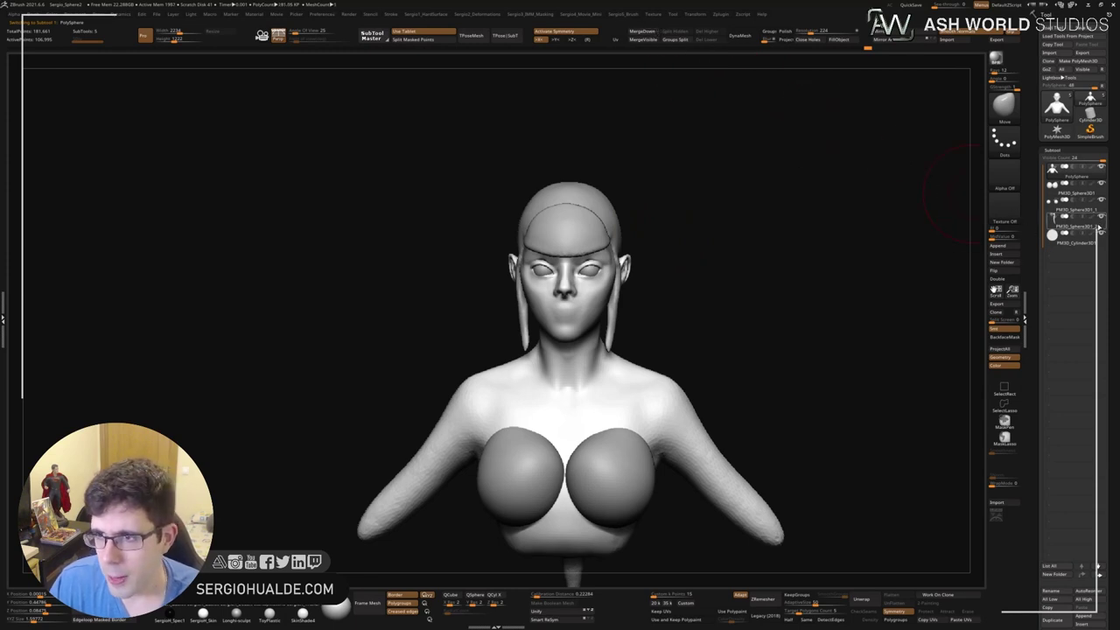
{"action": "left_click", "coordinate": [1100, 226]}
{"action": "mouse_move", "coordinate": [751, 328]}
{"action": "left_mouse_down"}
{"action": "mouse_move", "coordinate": [745, 270]}
{"action": "mouse_move", "coordinate": [521, 424]}
{"action": "left_mouse_up"}
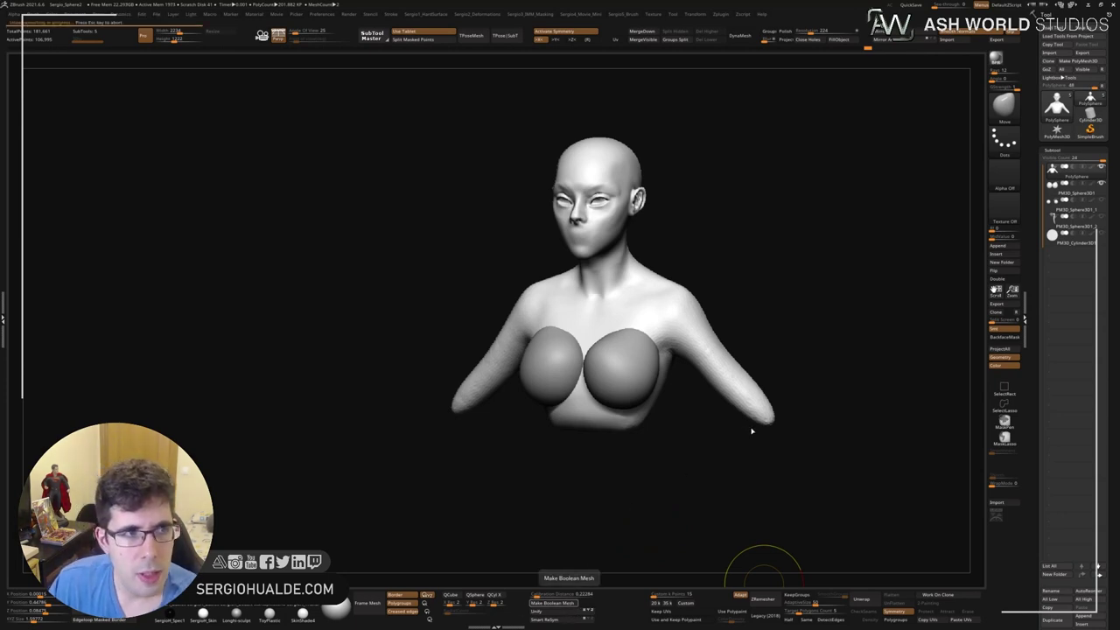
Append a UMesh_PolySphere subtool, frame it and smooth the area around the breasts.
{"action": "left_click", "coordinate": [1003, 246]}
{"action": "left_click", "coordinate": [997, 247]}
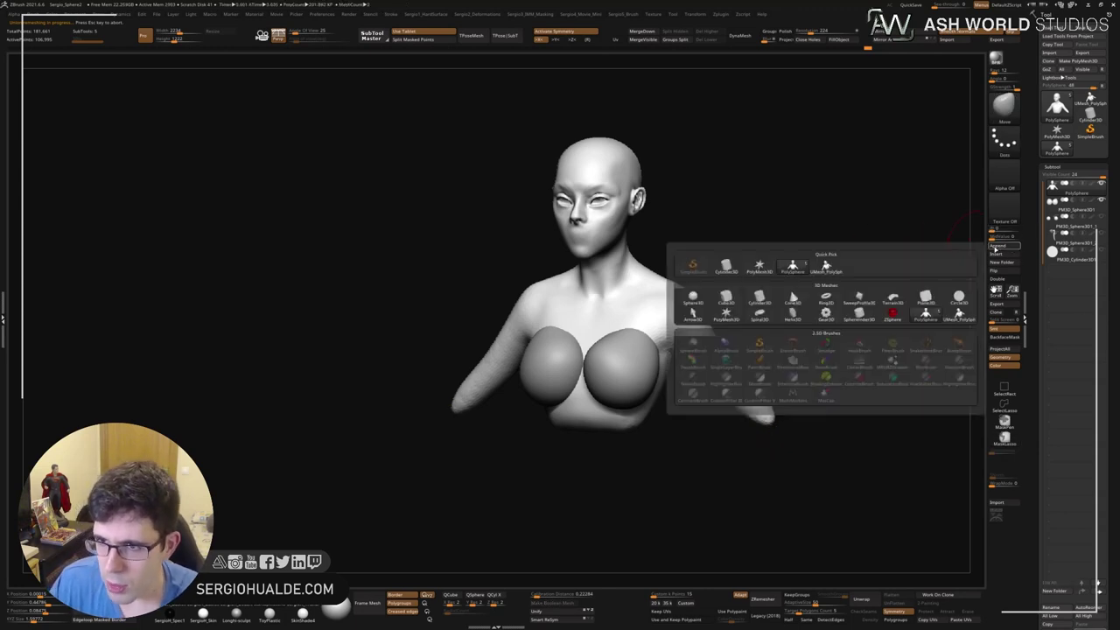
{"action": "left_click", "coordinate": [838, 270]}
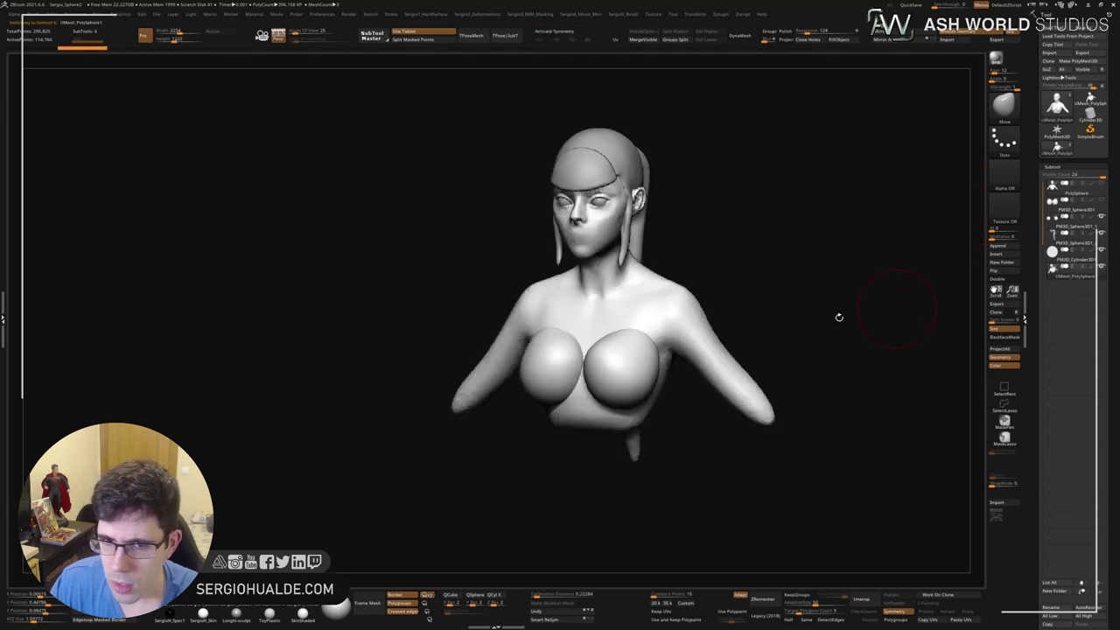
{"action": "key", "text": "f"}
{"action": "key", "text": "shift+f"}
{"action": "key", "text": "shift+f"}
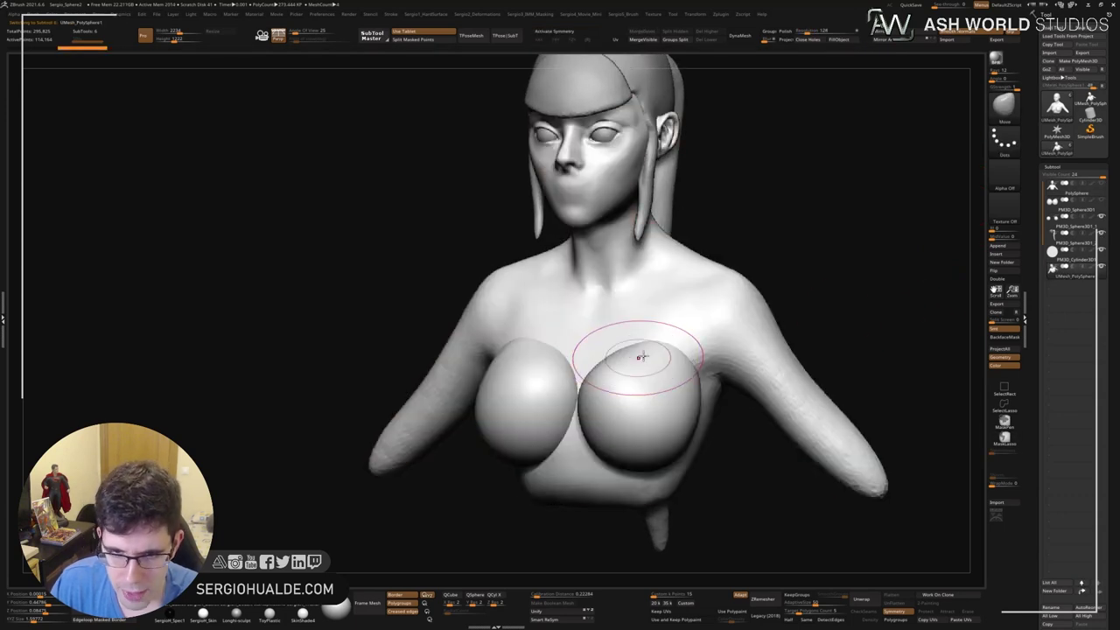
{"action": "key", "text": "f"}
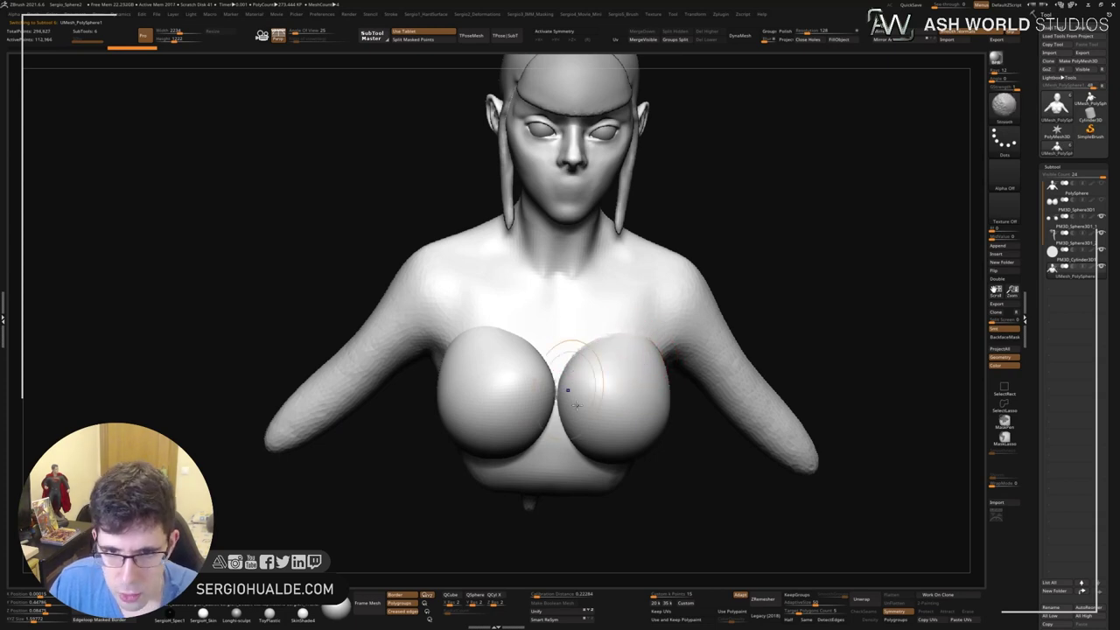
{"action": "left_click_drag", "start_coordinate": [624, 351], "coordinate": [621, 438], "text": "shift"}
{"action": "mouse_move", "coordinate": [621, 437]}
{"action": "right_mouse_down"}
{"action": "mouse_move", "coordinate": [654, 486]}
{"action": "mouse_move", "coordinate": [625, 499]}
{"action": "right_mouse_up"}
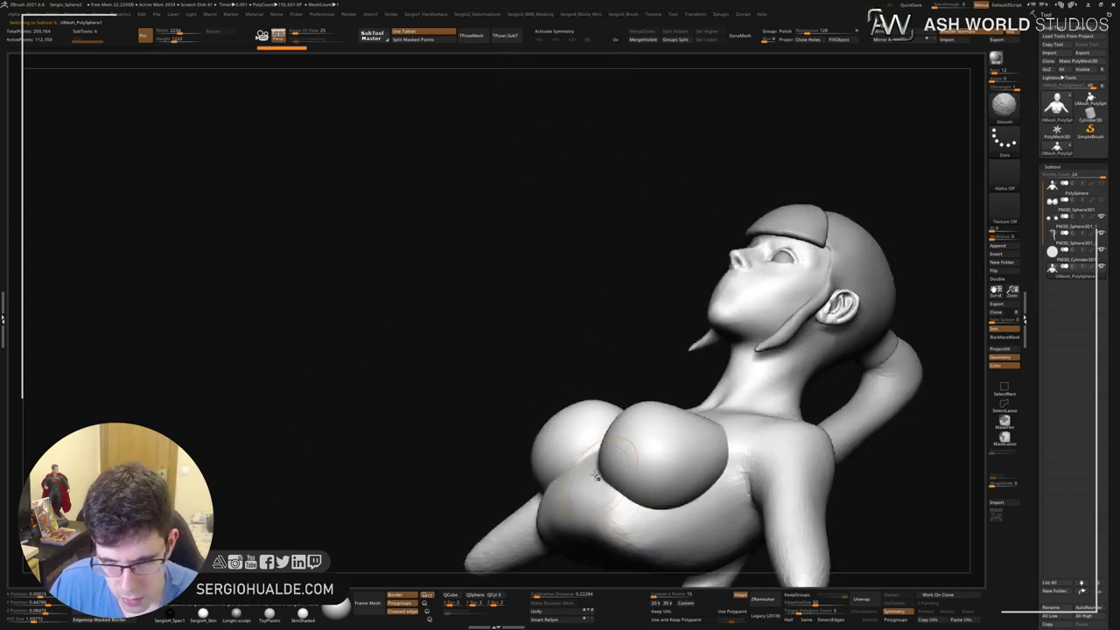
{"action": "right_click_drag", "start_coordinate": [704, 468], "coordinate": [718, 420]}
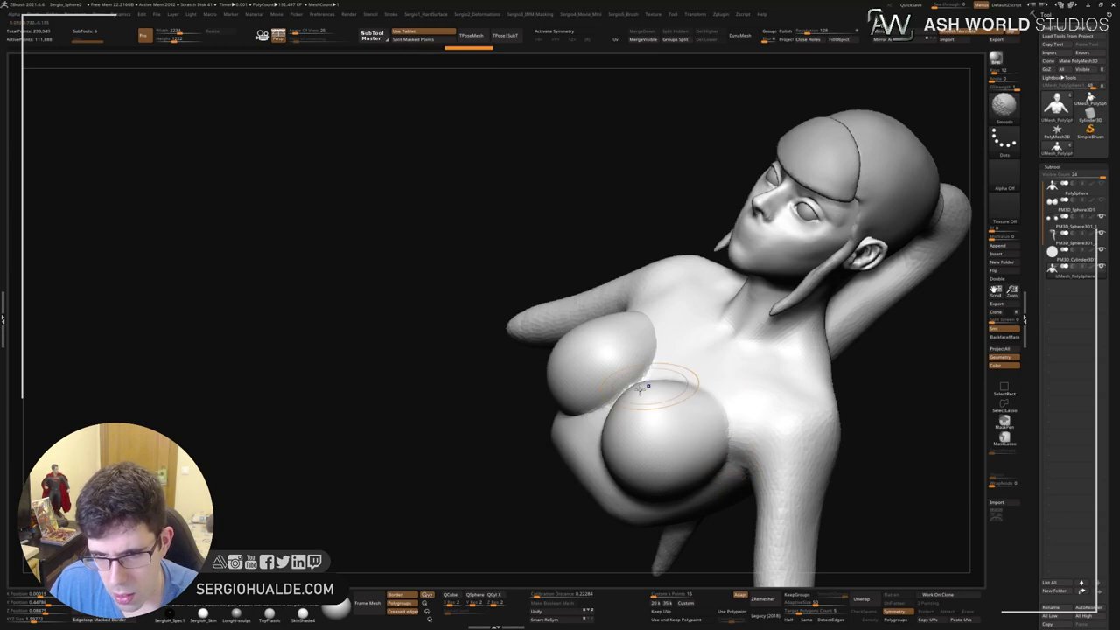
{"action": "right_click_drag", "start_coordinate": [644, 488], "coordinate": [655, 401]}
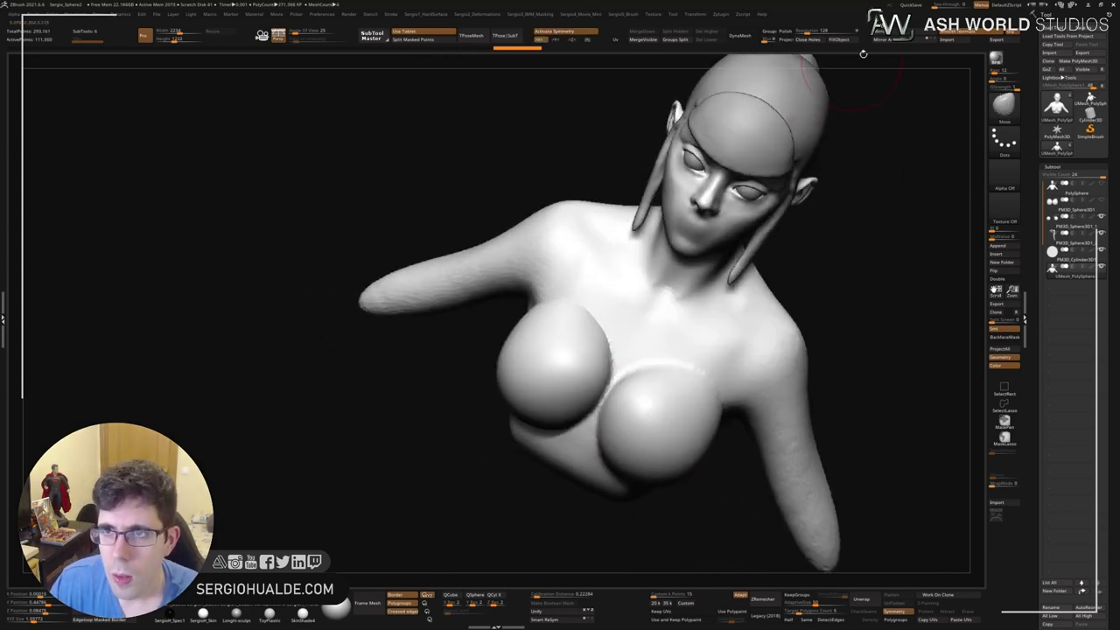
Apply Mirror And Weld, then smooth the upper edge of the right breast.
{"action": "left_click", "coordinate": [890, 40]}
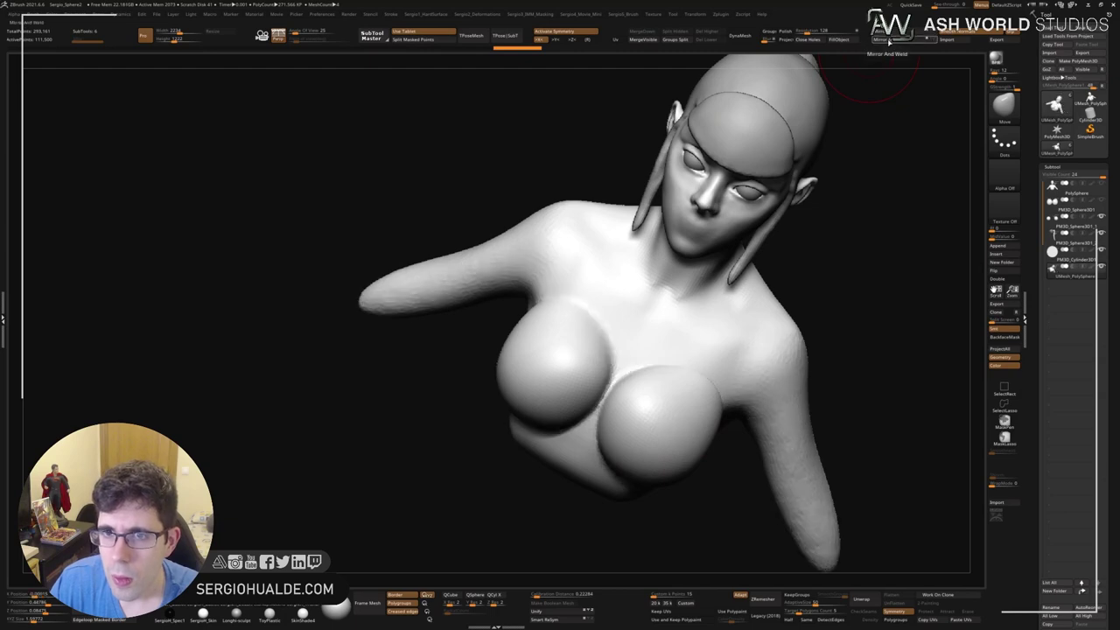
{"action": "left_click_drag", "start_coordinate": [683, 418], "coordinate": [682, 437], "text": "shift"}
{"action": "right_click_drag", "start_coordinate": [683, 438], "coordinate": [662, 412]}
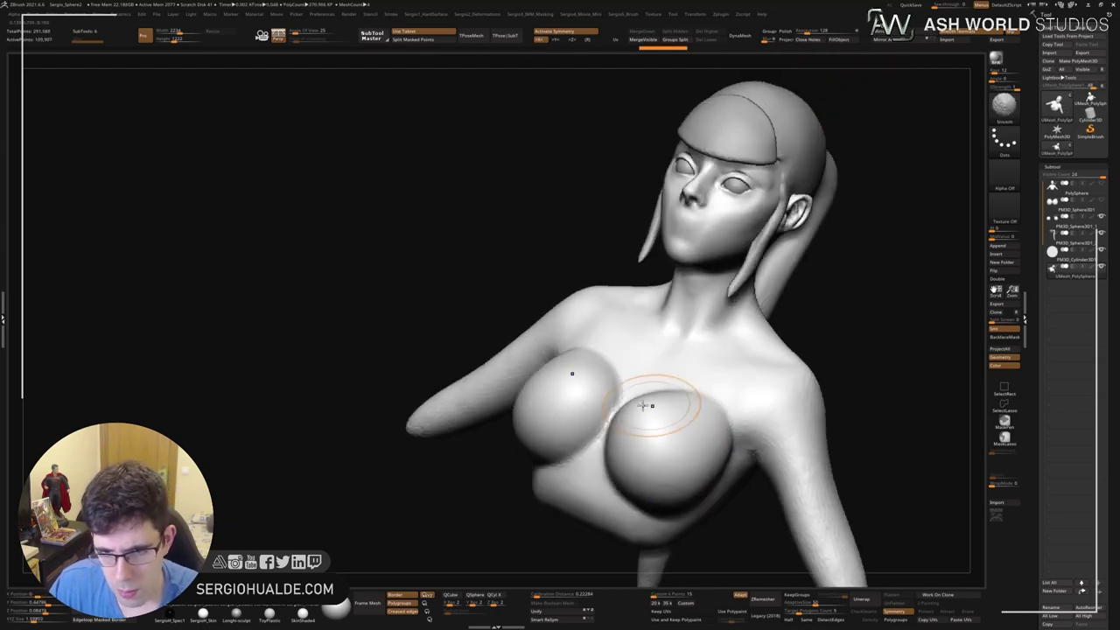
{"action": "left_click_drag", "start_coordinate": [662, 412], "coordinate": [722, 463], "text": "shift"}
{"action": "mouse_move", "coordinate": [721, 464]}
{"action": "right_mouse_down"}
{"action": "mouse_move", "coordinate": [705, 432]}
{"action": "mouse_move", "coordinate": [613, 412]}
{"action": "mouse_move", "coordinate": [580, 445]}
{"action": "right_mouse_up"}
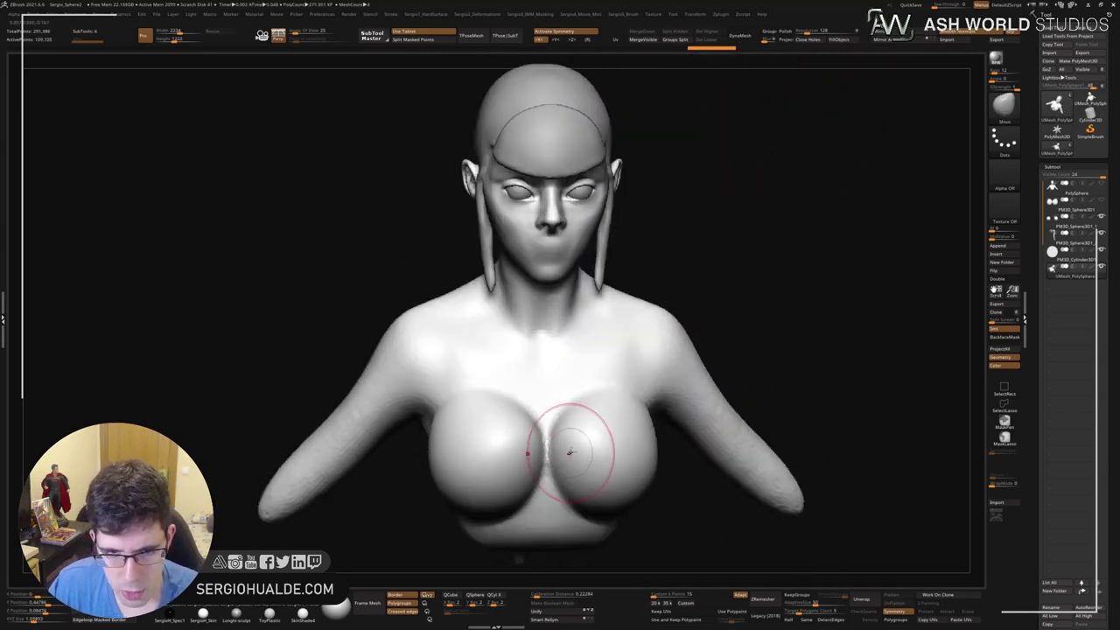
{"action": "mouse_move", "coordinate": [688, 465]}
{"action": "right_mouse_down"}
{"action": "mouse_move", "coordinate": [694, 443]}
{"action": "mouse_move", "coordinate": [679, 425]}
{"action": "right_mouse_up"}
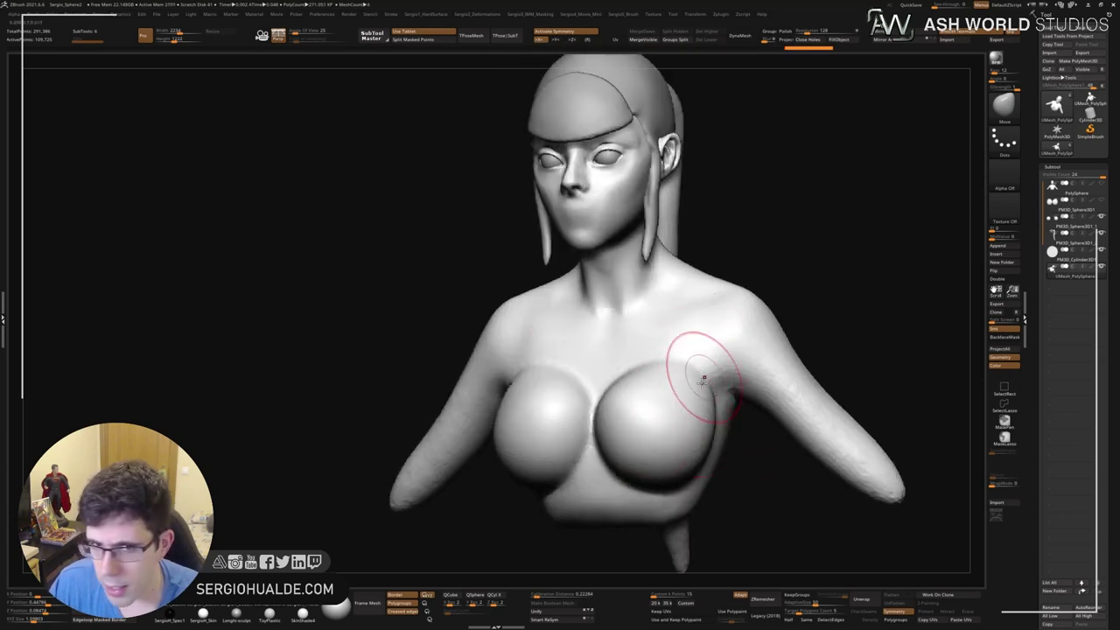
{"action": "right_click_drag", "start_coordinate": [700, 375], "coordinate": [675, 379]}
Lightly smooth the upper chest and the collarbones on both sides.
{"action": "left_click_drag", "start_coordinate": [614, 313], "coordinate": [644, 344], "text": "shift"}
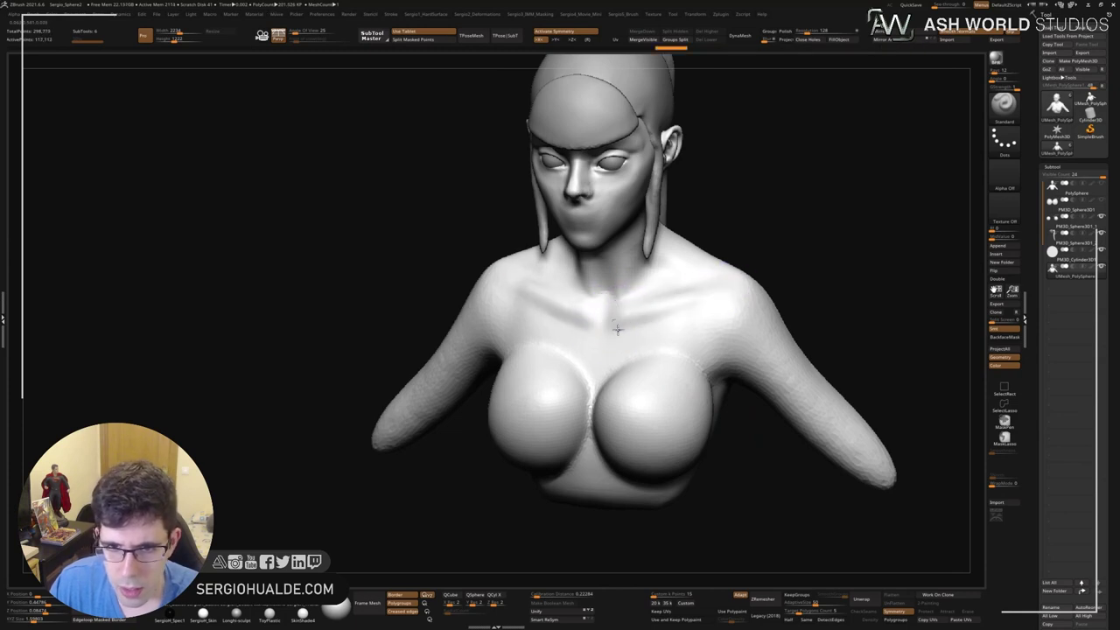
{"action": "mouse_move", "coordinate": [703, 318]}
{"action": "left_mouse_down", "text": "shift"}
{"action": "mouse_move", "coordinate": [712, 350]}
{"action": "mouse_move", "coordinate": [689, 325]}
{"action": "left_mouse_up", "text": "shift"}
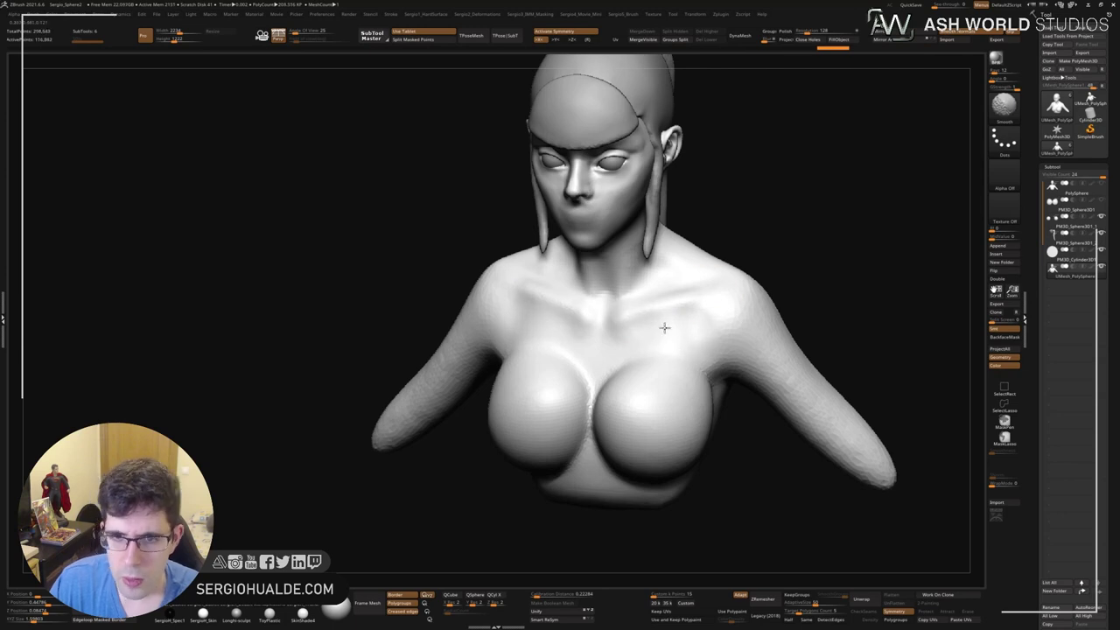
{"action": "mouse_move", "coordinate": [665, 310]}
{"action": "right_mouse_down"}
{"action": "mouse_move", "coordinate": [692, 324]}
{"action": "mouse_move", "coordinate": [739, 321]}
{"action": "right_mouse_up"}
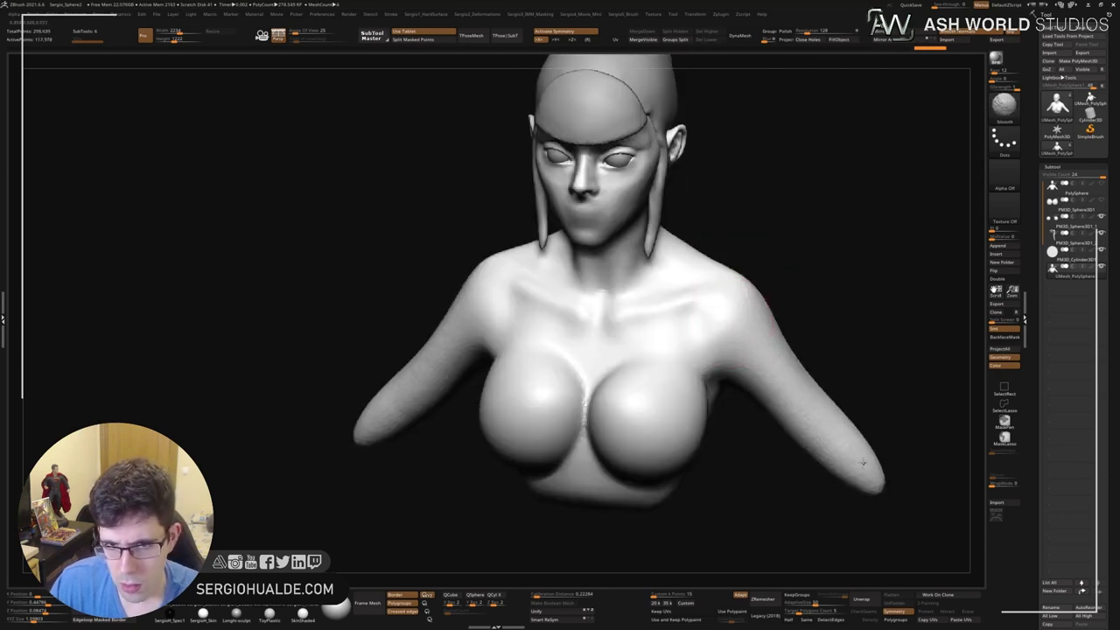
{"action": "mouse_move", "coordinate": [862, 462]}
{"action": "right_mouse_down", "text": "alt"}
{"action": "mouse_move", "coordinate": [681, 322]}
{"action": "mouse_move", "coordinate": [725, 320]}
{"action": "mouse_move", "coordinate": [710, 302]}
{"action": "mouse_move", "coordinate": [637, 325]}
{"action": "mouse_move", "coordinate": [725, 274]}
{"action": "mouse_move", "coordinate": [694, 263]}
{"action": "right_mouse_up", "text": "alt"}
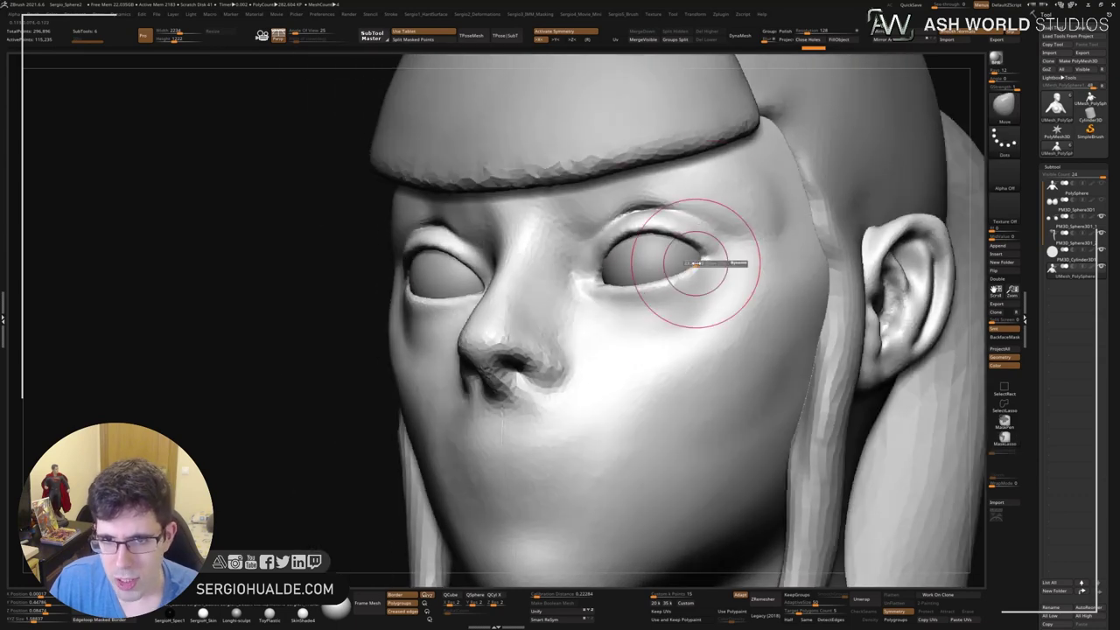
Adjust the left eyelid and lasso-mask the band around both eyes.
{"action": "left_click_drag", "start_coordinate": [674, 228], "coordinate": [695, 243], "text": "shift"}
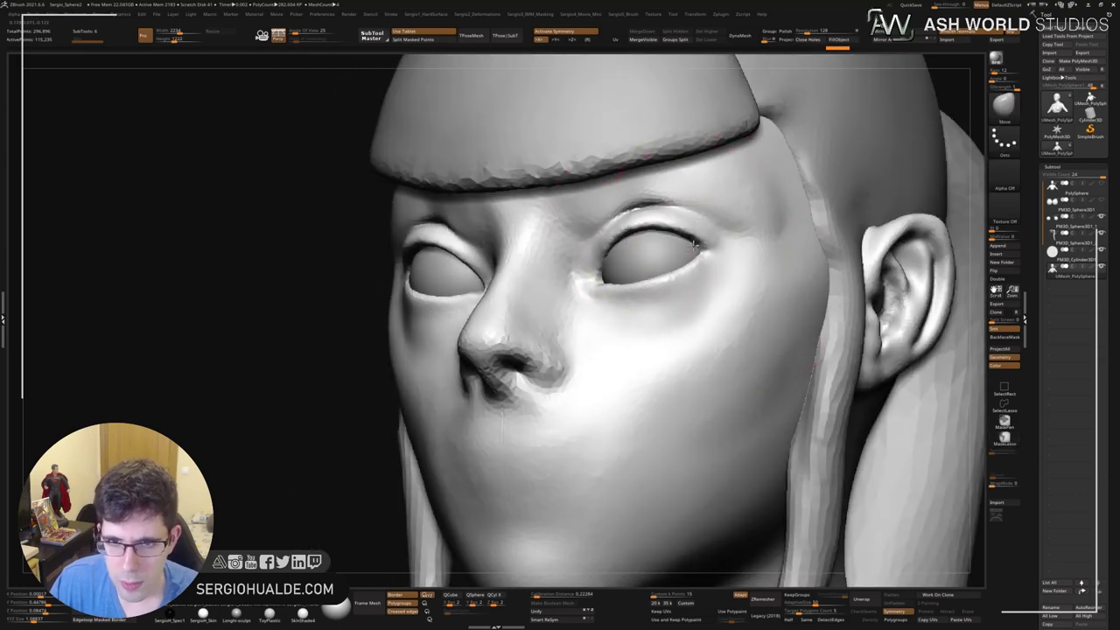
{"action": "right_click_drag", "start_coordinate": [670, 273], "coordinate": [645, 266], "text": "shift"}
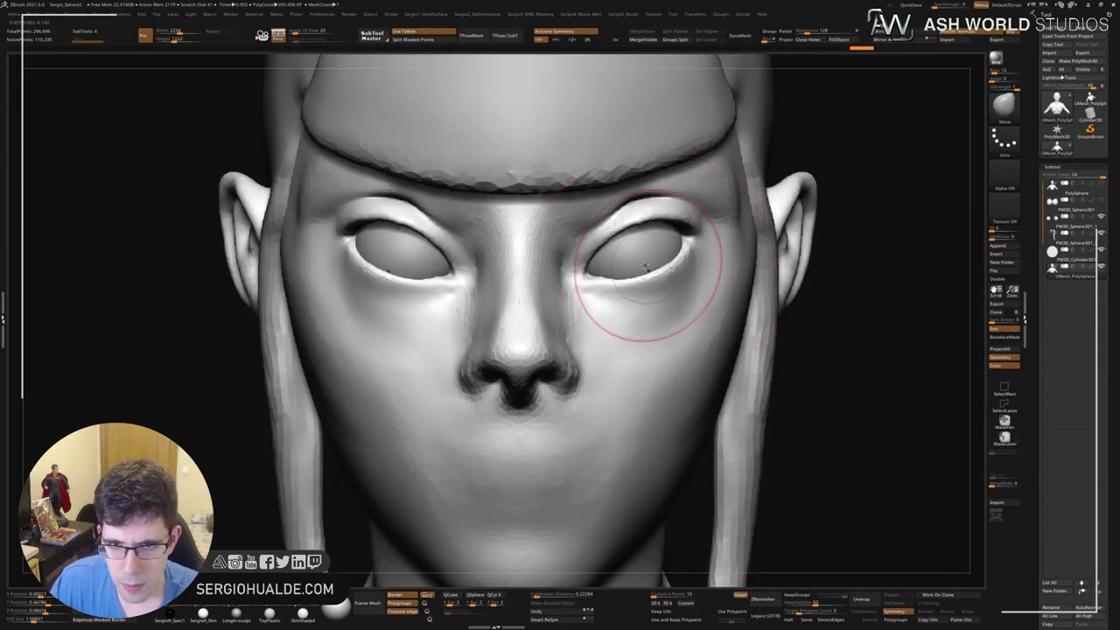
{"action": "key", "text": "ctrl"}
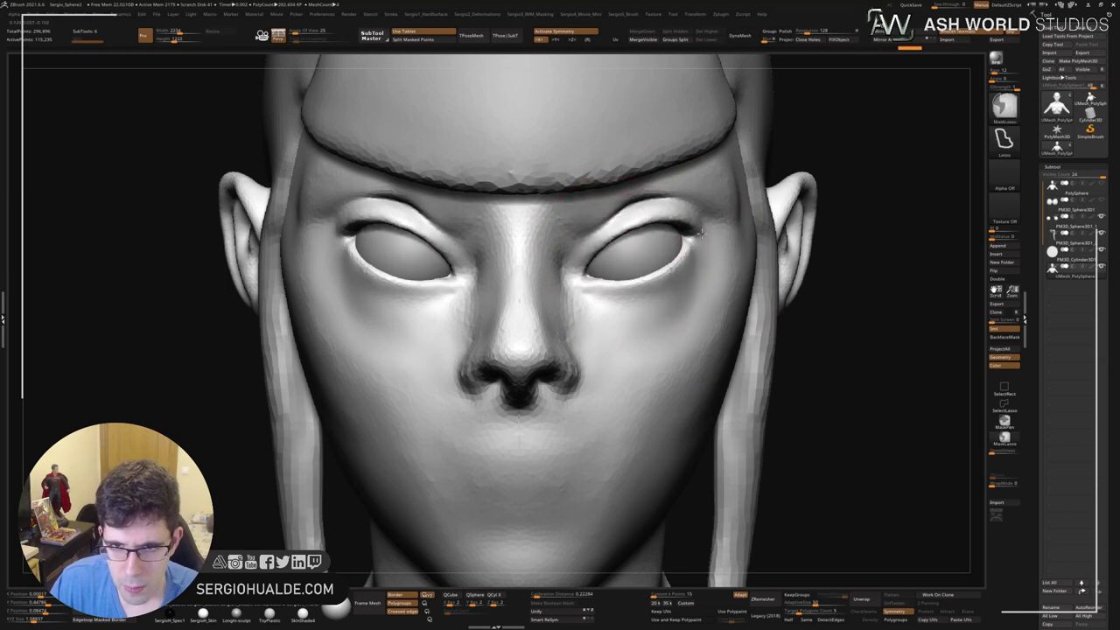
{"action": "left_click_drag", "start_coordinate": [607, 254], "coordinate": [604, 367], "text": "ctrl"}
{"action": "mouse_move", "coordinate": [662, 287]}
{"action": "right_mouse_down"}
{"action": "mouse_move", "coordinate": [775, 225]}
{"action": "mouse_move", "coordinate": [645, 287]}
{"action": "mouse_move", "coordinate": [662, 274]}
{"action": "mouse_move", "coordinate": [626, 271]}
{"action": "mouse_move", "coordinate": [666, 263]}
{"action": "mouse_move", "coordinate": [624, 278]}
{"action": "mouse_move", "coordinate": [641, 297]}
{"action": "right_mouse_up"}
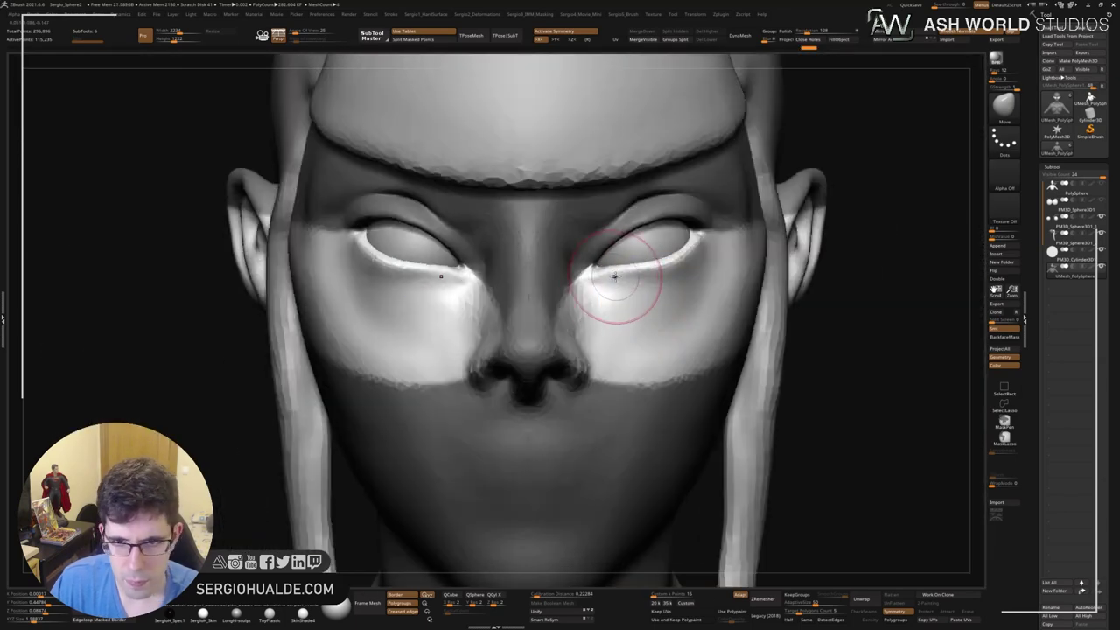
Carve creases into the brows above both eyes with DamStandard.
{"action": "mouse_move", "coordinate": [849, 294]}
{"action": "right_mouse_down", "text": "ctrl"}
{"action": "mouse_move", "coordinate": [634, 315]}
{"action": "mouse_move", "coordinate": [597, 336]}
{"action": "mouse_move", "coordinate": [640, 354]}
{"action": "mouse_move", "coordinate": [575, 338]}
{"action": "right_mouse_up", "text": "ctrl"}
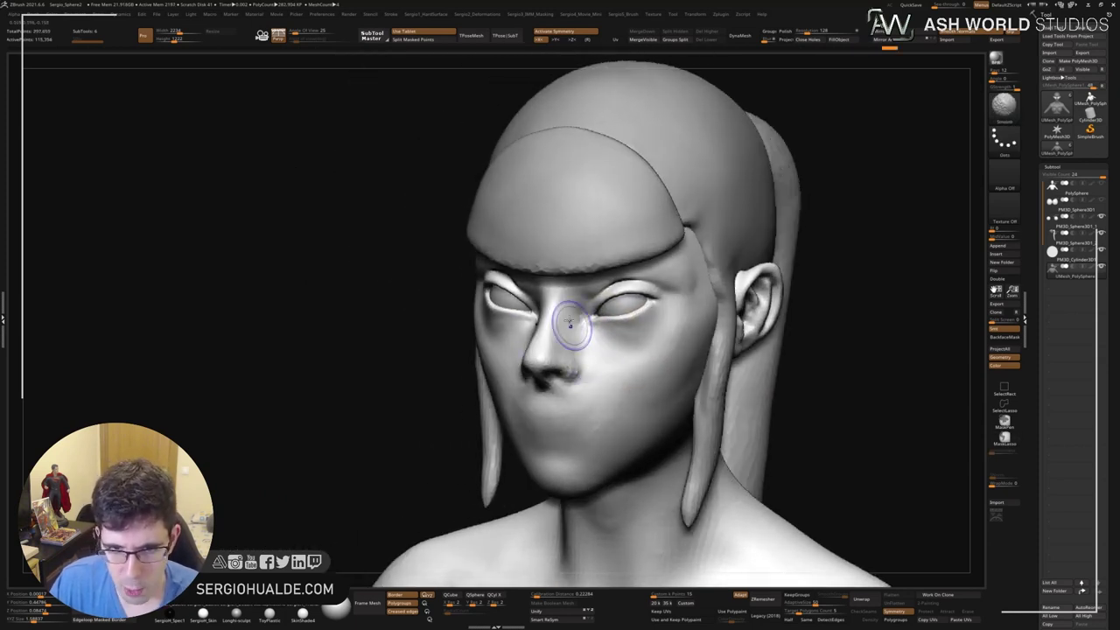
{"action": "right_click_drag", "start_coordinate": [641, 297], "coordinate": [623, 266], "text": "shift"}
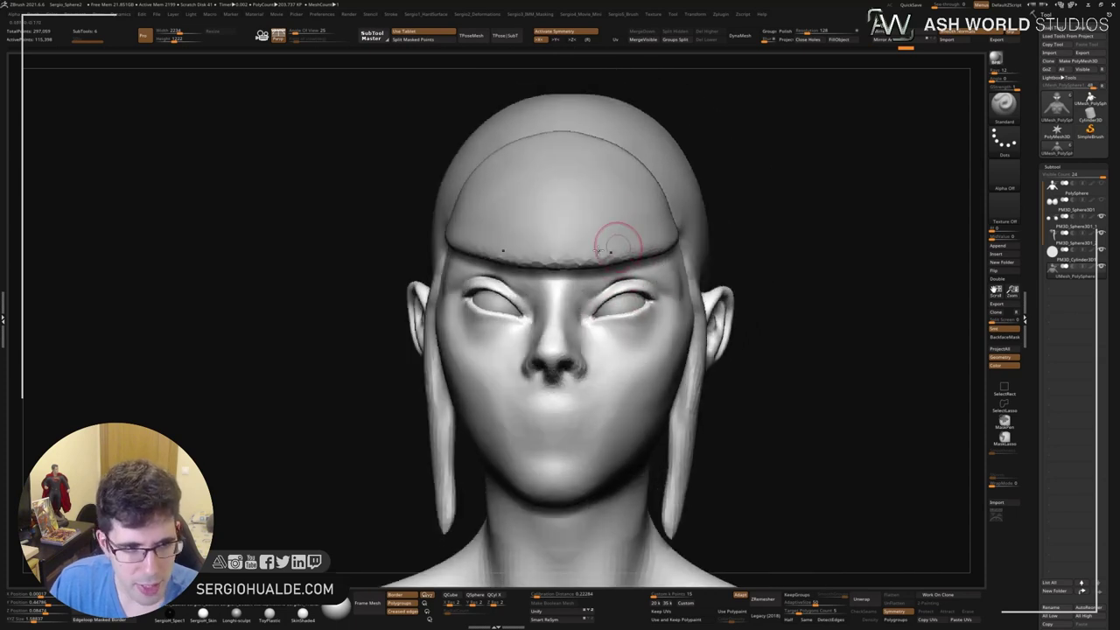
{"action": "right_click_drag", "start_coordinate": [575, 237], "coordinate": [580, 320], "text": "ctrl"}
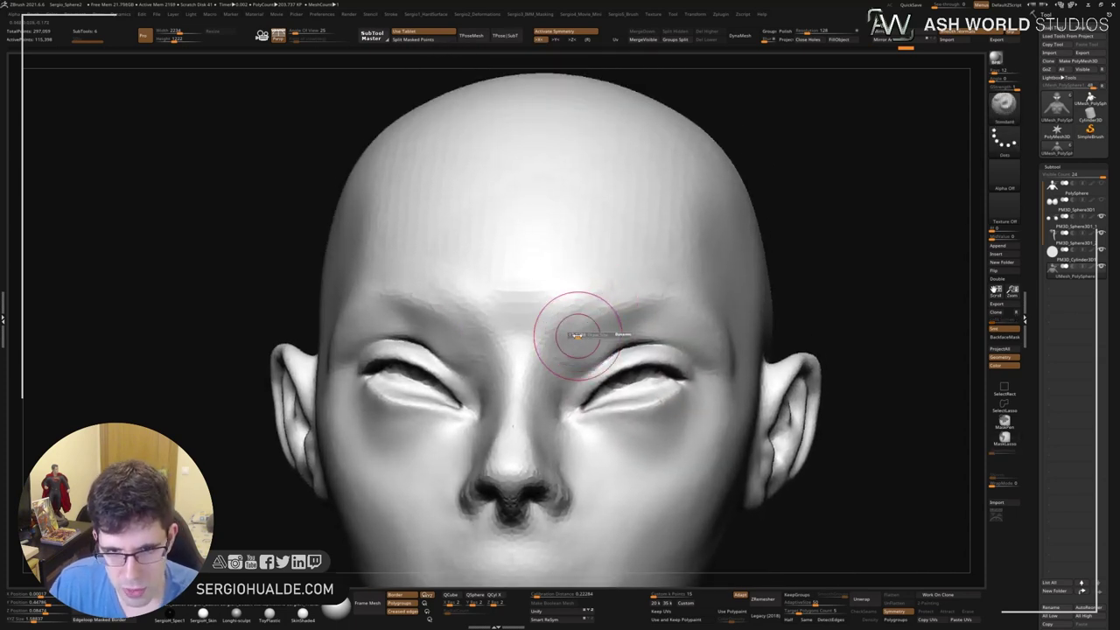
{"action": "key", "text": "b"}
{"action": "key", "text": "d"}
{"action": "key", "text": "s"}
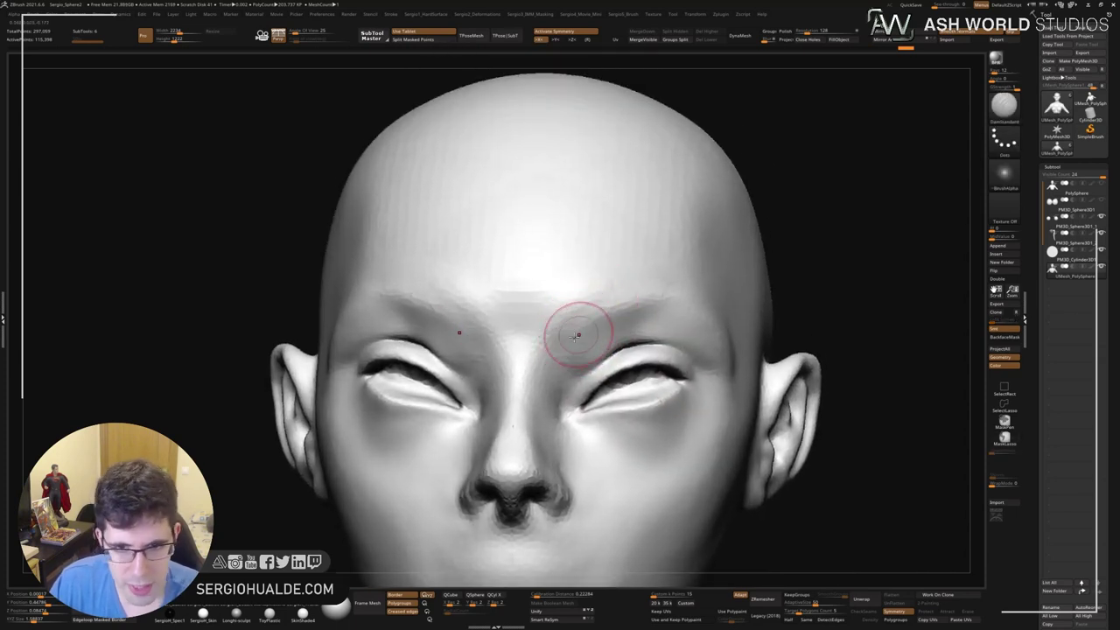
{"action": "mouse_move", "coordinate": [576, 335]}
{"action": "left_mouse_down"}
{"action": "mouse_move", "coordinate": [580, 321]}
{"action": "mouse_move", "coordinate": [604, 317]}
{"action": "left_mouse_up"}
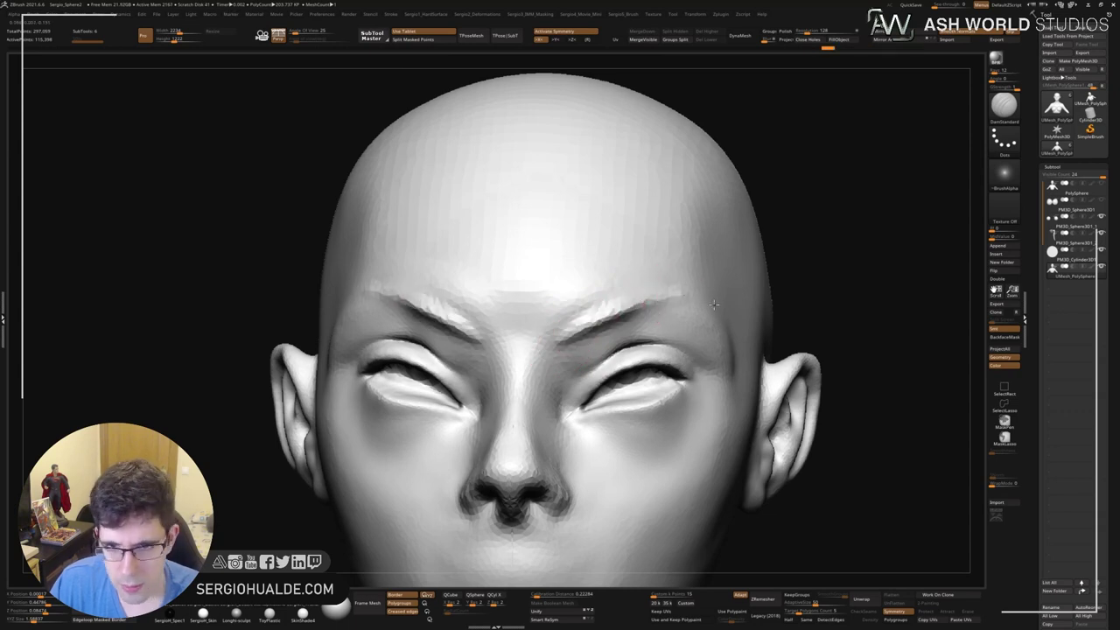
Raise the brow ridge and deepen the brows toward the nose bridge.
{"action": "mouse_move", "coordinate": [714, 325]}
{"action": "left_mouse_down"}
{"action": "mouse_move", "coordinate": [695, 305]}
{"action": "mouse_move", "coordinate": [580, 300]}
{"action": "mouse_move", "coordinate": [657, 294]}
{"action": "left_mouse_up"}
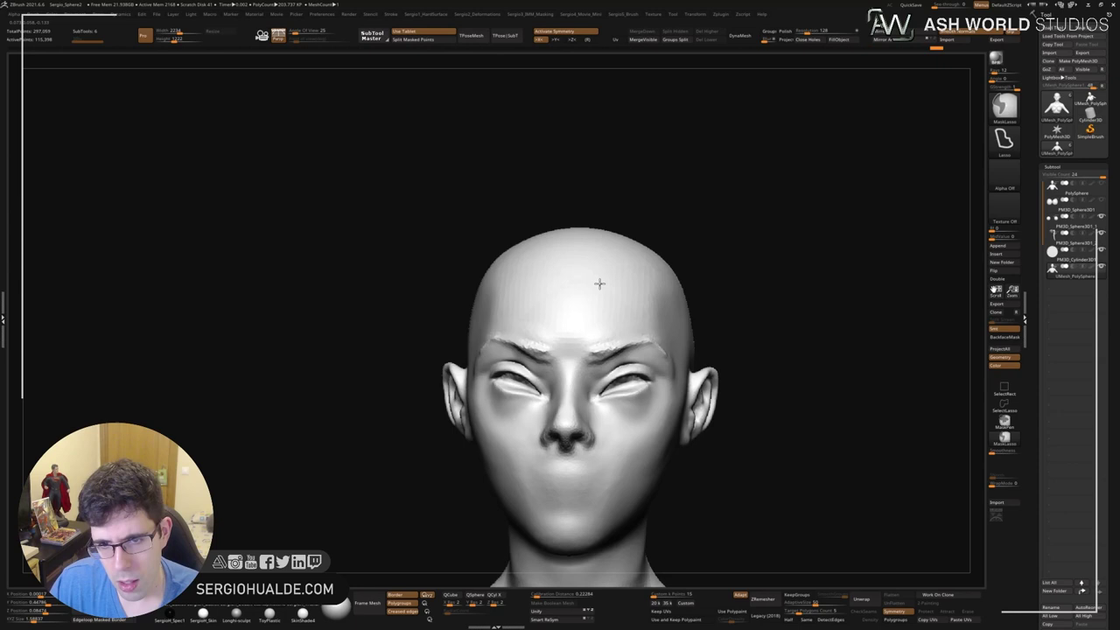
{"action": "mouse_move", "coordinate": [657, 295]}
{"action": "right_mouse_down", "text": "alt"}
{"action": "mouse_move", "coordinate": [645, 332]}
{"action": "mouse_move", "coordinate": [645, 300]}
{"action": "right_mouse_up", "text": "alt"}
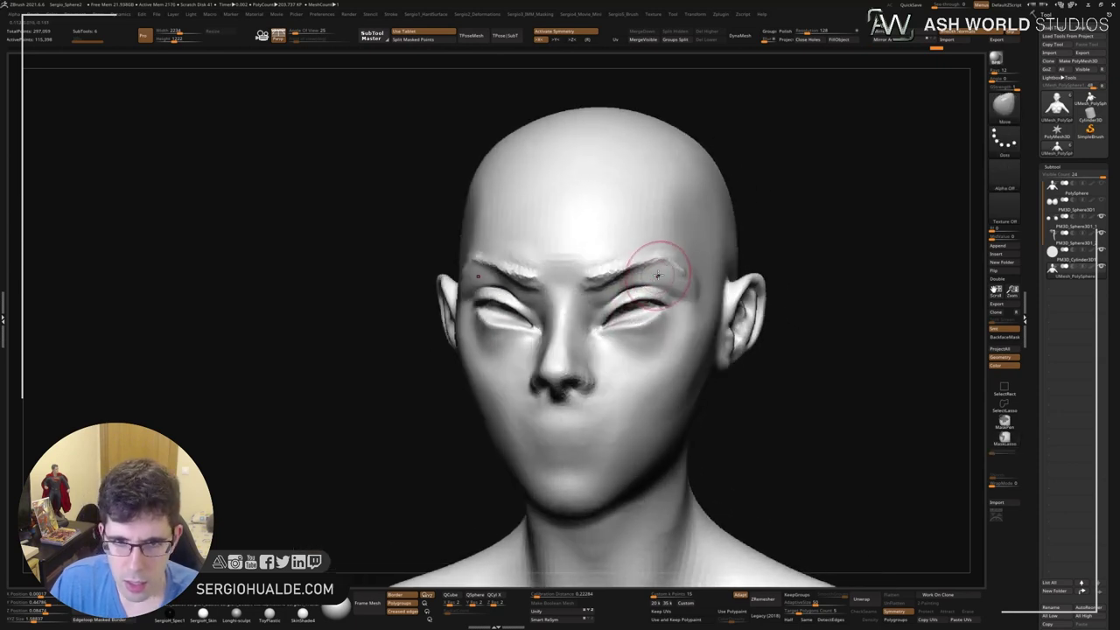
{"action": "right_click_drag", "start_coordinate": [662, 253], "coordinate": [652, 273]}
{"action": "left_click_drag", "start_coordinate": [617, 283], "coordinate": [591, 296]}
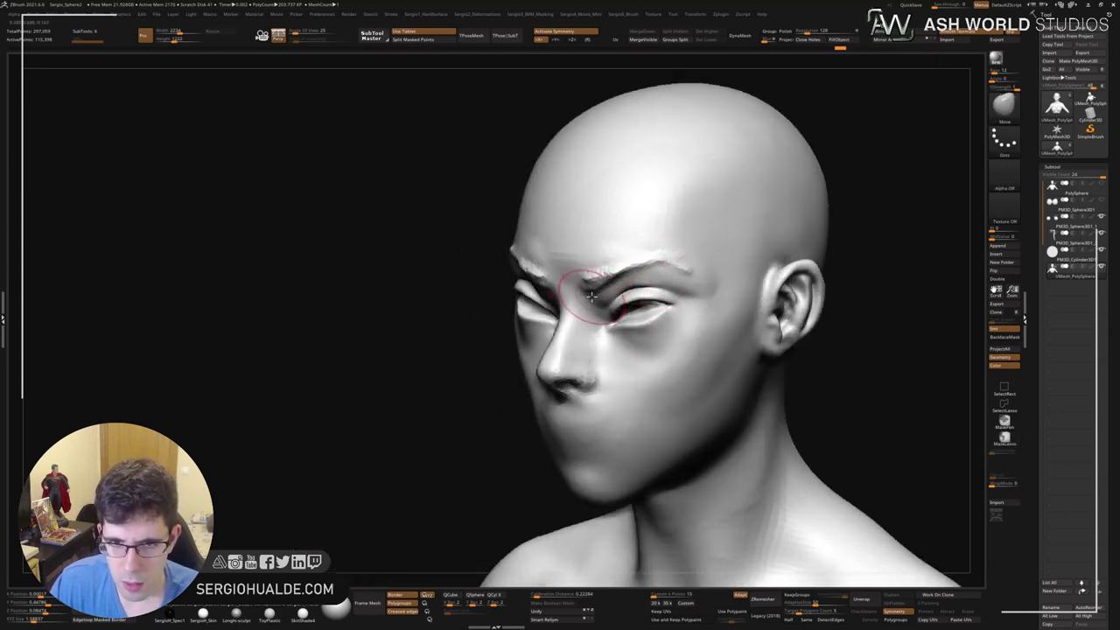
{"action": "mouse_move", "coordinate": [593, 284]}
{"action": "right_mouse_down"}
{"action": "mouse_move", "coordinate": [586, 262]}
{"action": "mouse_move", "coordinate": [590, 292]}
{"action": "mouse_move", "coordinate": [571, 292]}
{"action": "mouse_move", "coordinate": [595, 242]}
{"action": "mouse_move", "coordinate": [615, 256]}
{"action": "mouse_move", "coordinate": [590, 198]}
{"action": "right_mouse_up"}
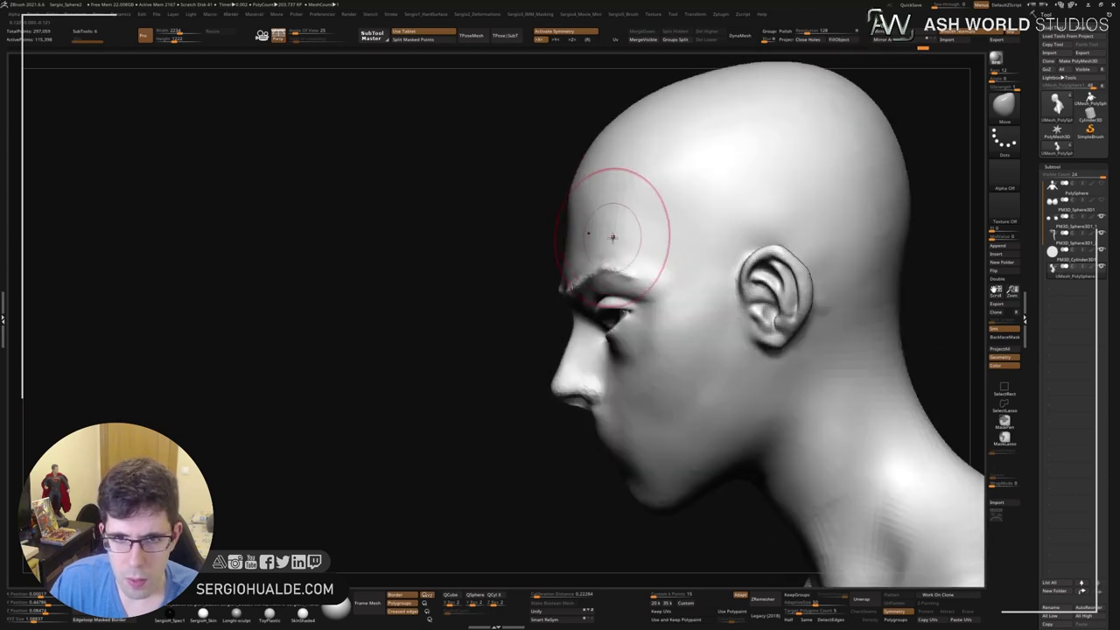
{"action": "mouse_move", "coordinate": [600, 238]}
{"action": "right_mouse_down"}
{"action": "mouse_move", "coordinate": [643, 286]}
{"action": "mouse_move", "coordinate": [645, 362]}
{"action": "mouse_move", "coordinate": [600, 350]}
{"action": "right_mouse_up"}
Build up volume down the right cheek with the Clay brush, checking it from several angles.
{"action": "key", "text": "b"}
{"action": "key", "text": "c"}
{"action": "key", "text": "l"}
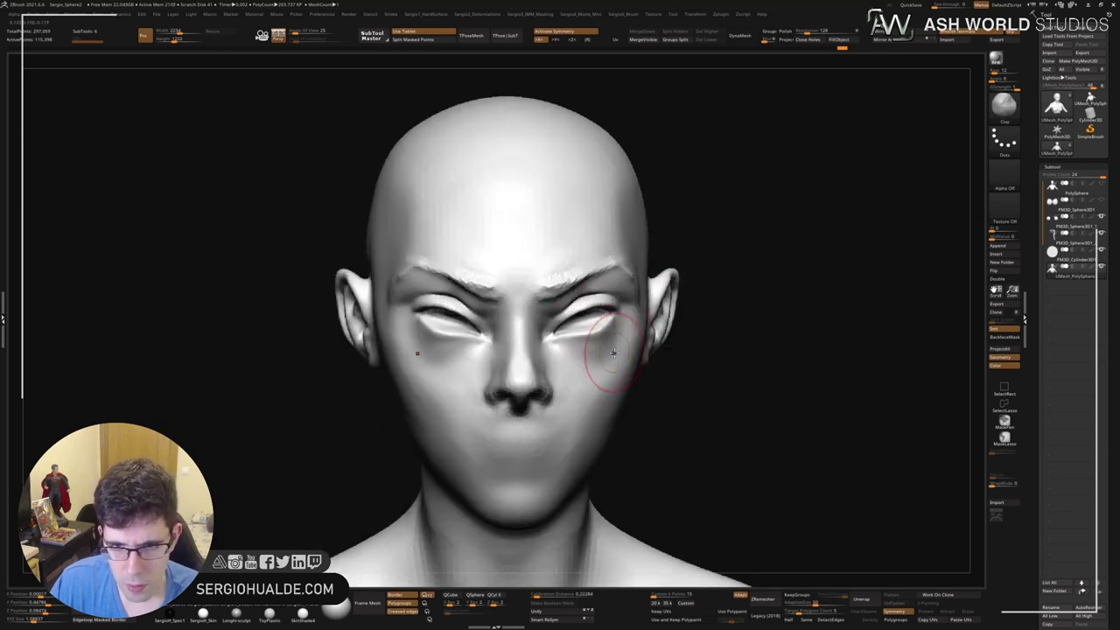
{"action": "key", "text": "space"}
{"action": "left_click_drag", "start_coordinate": [643, 337], "coordinate": [628, 349]}
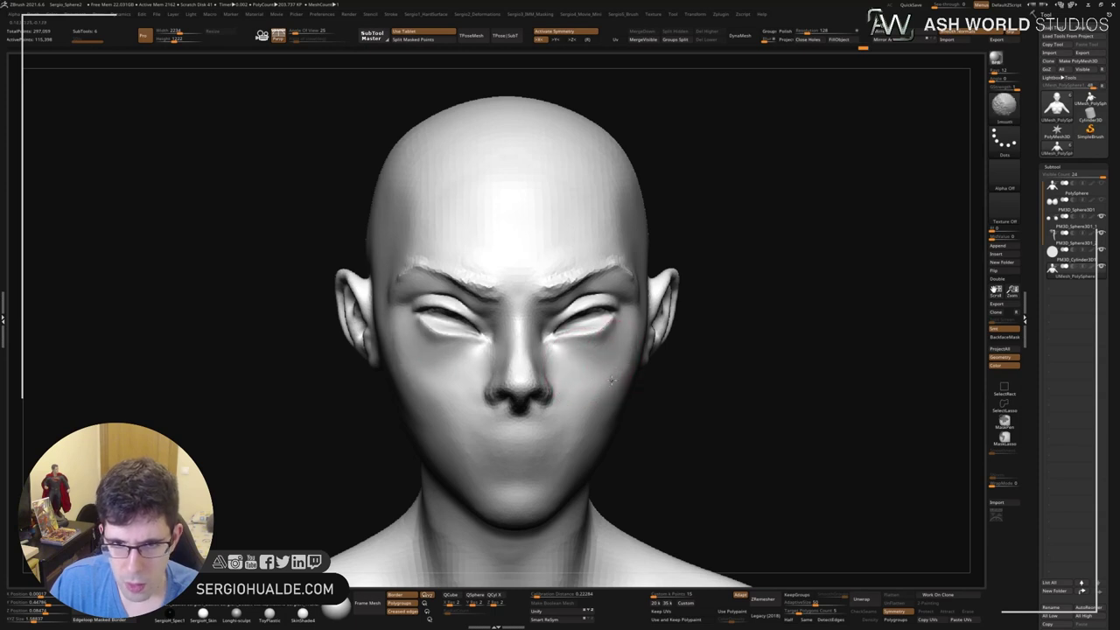
{"action": "right_click_drag", "start_coordinate": [611, 385], "coordinate": [582, 315]}
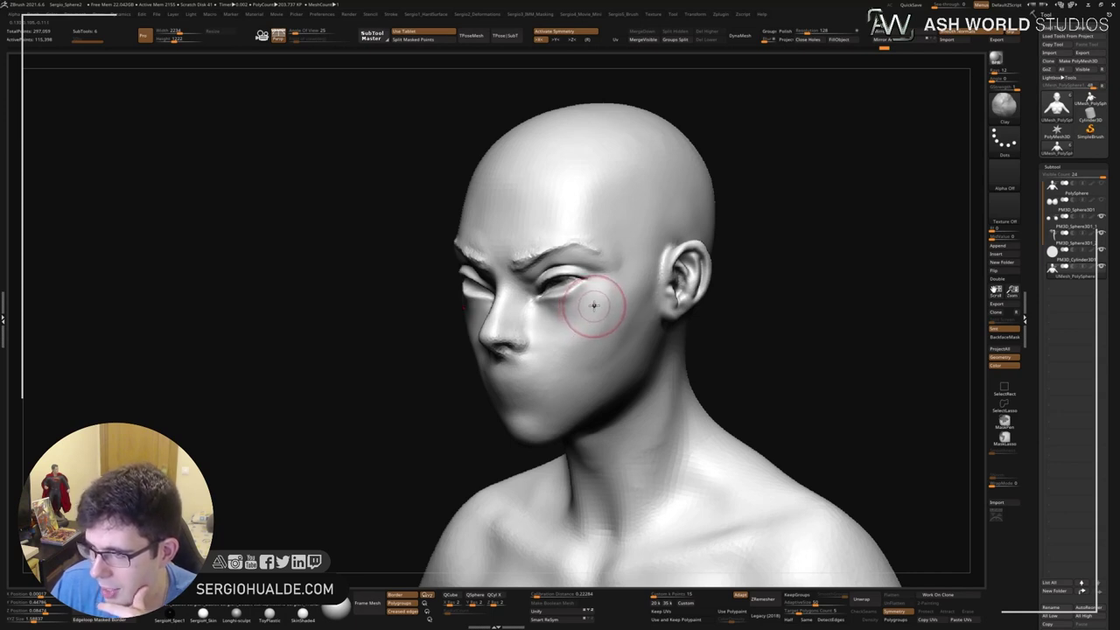
{"action": "mouse_move", "coordinate": [567, 323]}
{"action": "right_mouse_down"}
{"action": "mouse_move", "coordinate": [563, 362]}
{"action": "mouse_move", "coordinate": [582, 340]}
{"action": "right_mouse_up"}
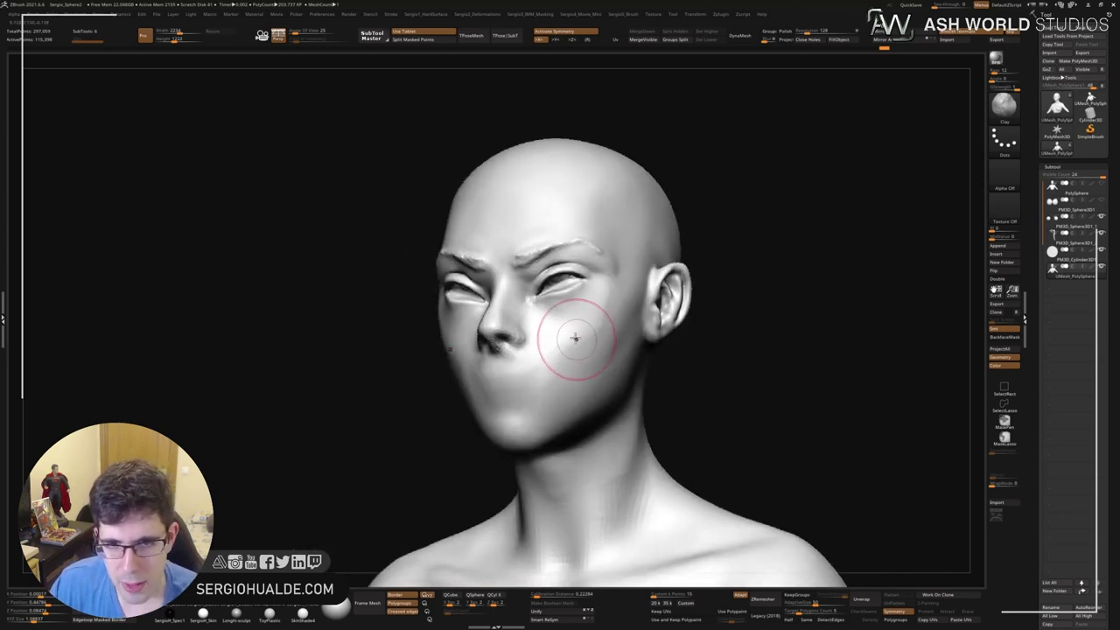
{"action": "right_click_drag", "start_coordinate": [638, 262], "coordinate": [575, 335]}
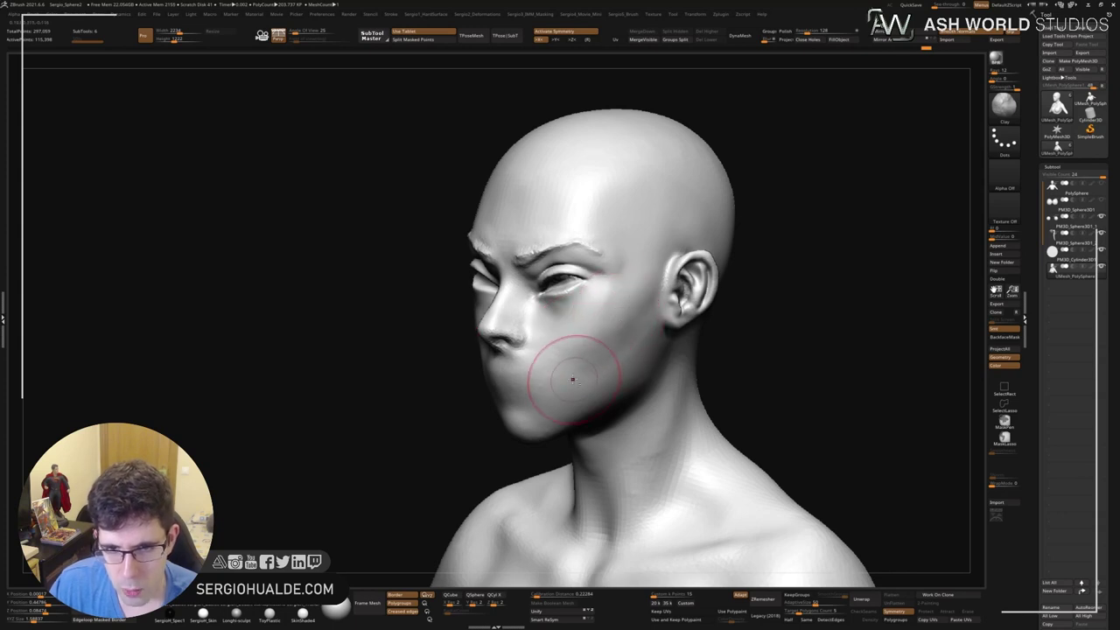
{"action": "mouse_move", "coordinate": [554, 339]}
{"action": "right_mouse_down"}
{"action": "mouse_move", "coordinate": [600, 368]}
{"action": "mouse_move", "coordinate": [588, 361]}
{"action": "mouse_move", "coordinate": [601, 342]}
{"action": "right_mouse_up"}
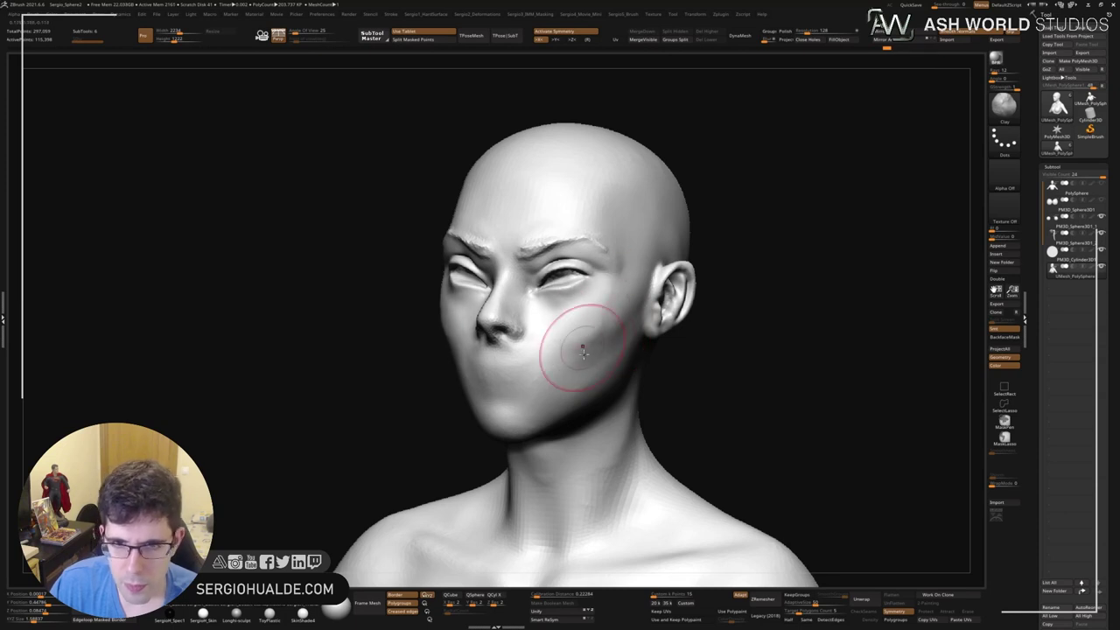
{"action": "right_click_drag", "start_coordinate": [582, 351], "coordinate": [585, 341], "text": "shift"}
{"action": "mouse_move", "coordinate": [619, 308]}
{"action": "right_mouse_down"}
{"action": "mouse_move", "coordinate": [592, 345]}
{"action": "mouse_move", "coordinate": [570, 312]}
{"action": "mouse_move", "coordinate": [578, 388]}
{"action": "right_mouse_up"}
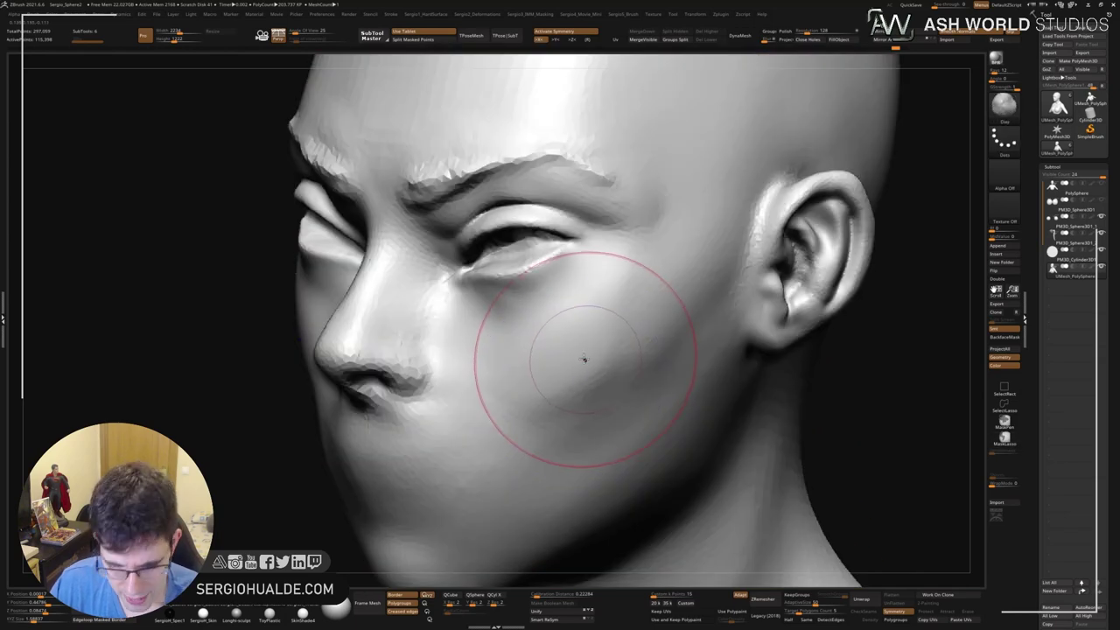
Shrink the draw size and smooth the cheek surface, checking the profile and front.
{"action": "key", "text": "s"}
{"action": "left_click_drag", "start_coordinate": [575, 370], "coordinate": [610, 335]}
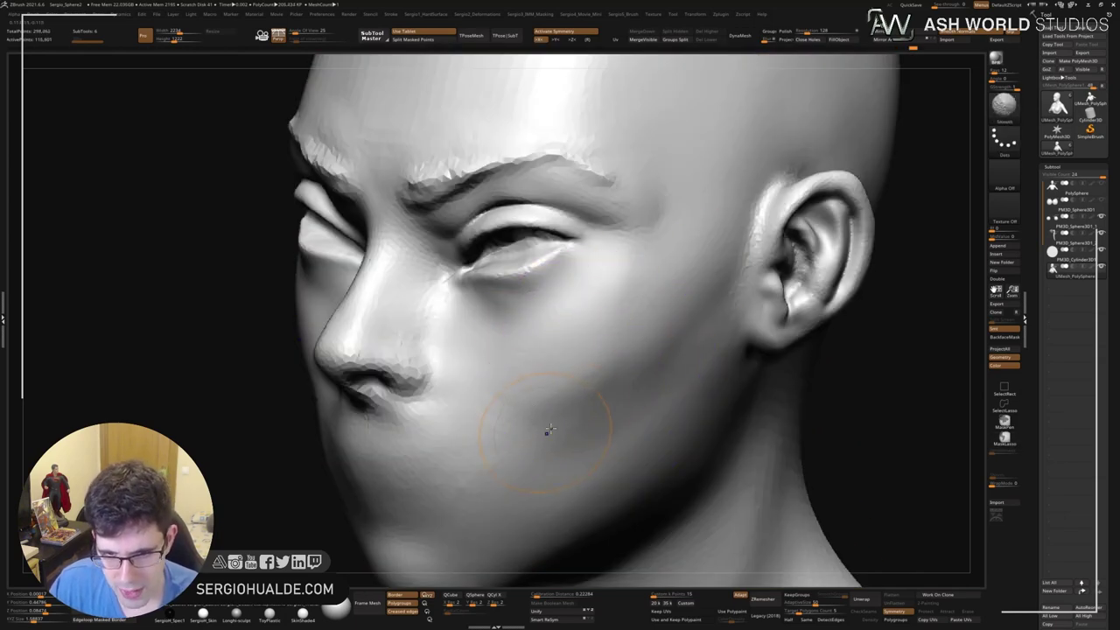
{"action": "mouse_move", "coordinate": [549, 429]}
{"action": "left_mouse_down", "text": "shift"}
{"action": "mouse_move", "coordinate": [580, 394]}
{"action": "mouse_move", "coordinate": [563, 390]}
{"action": "left_mouse_up", "text": "shift"}
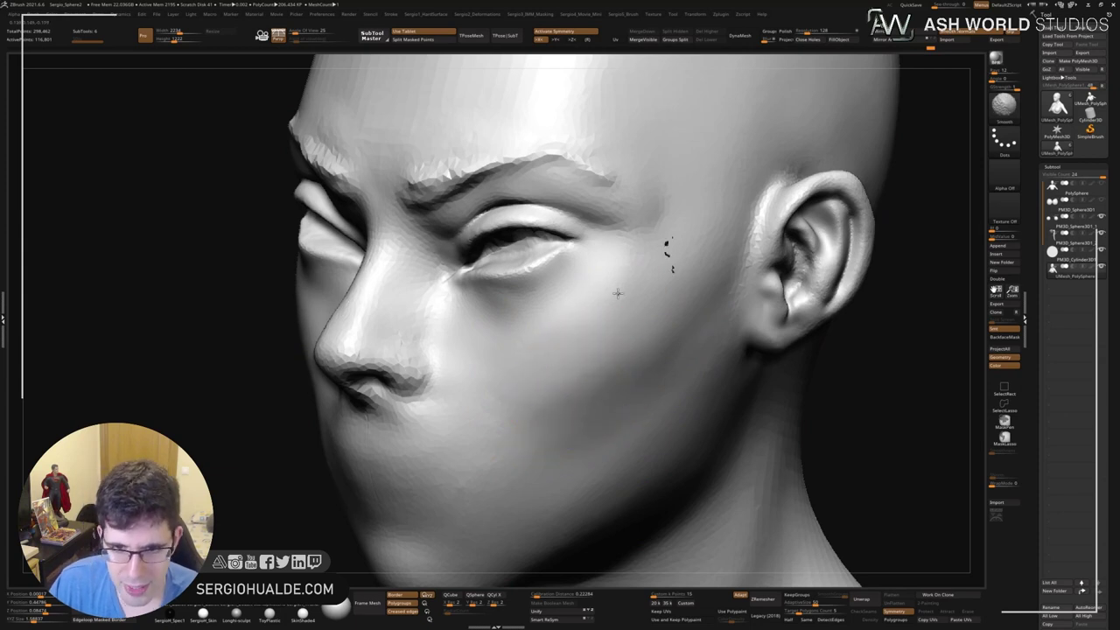
{"action": "mouse_move", "coordinate": [617, 293]}
{"action": "right_mouse_down"}
{"action": "mouse_move", "coordinate": [615, 365]}
{"action": "mouse_move", "coordinate": [592, 388]}
{"action": "mouse_move", "coordinate": [592, 407]}
{"action": "mouse_move", "coordinate": [652, 350]}
{"action": "mouse_move", "coordinate": [589, 290]}
{"action": "mouse_move", "coordinate": [595, 324]}
{"action": "right_mouse_up"}
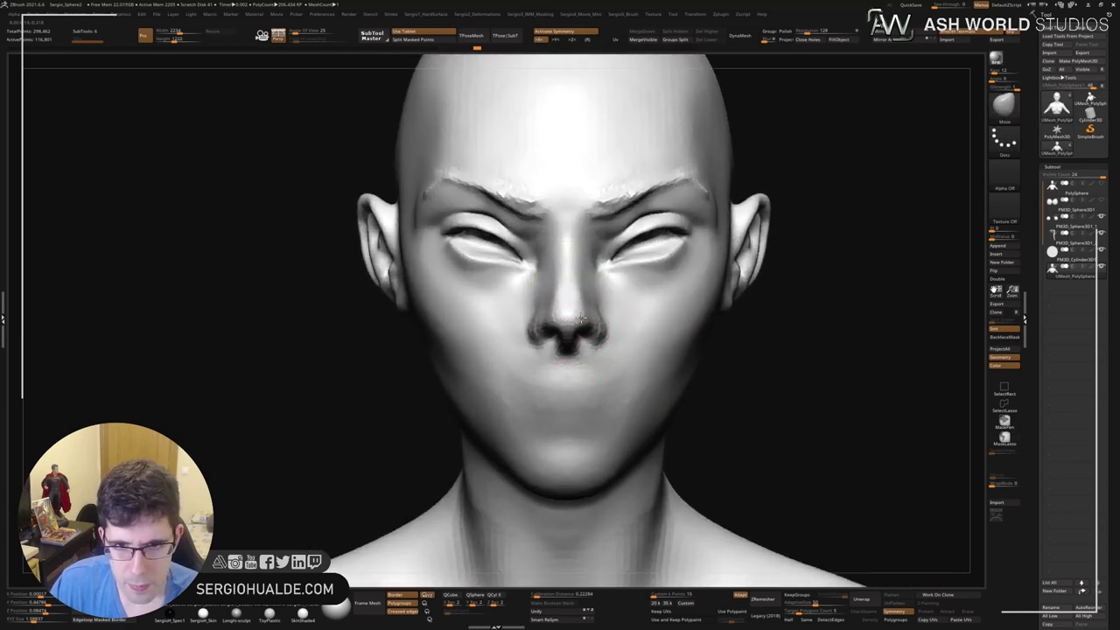
{"action": "mouse_move", "coordinate": [598, 315]}
{"action": "right_mouse_down"}
{"action": "mouse_move", "coordinate": [580, 305]}
{"action": "mouse_move", "coordinate": [614, 340]}
{"action": "right_mouse_up"}
{"action": "key", "text": "s"}
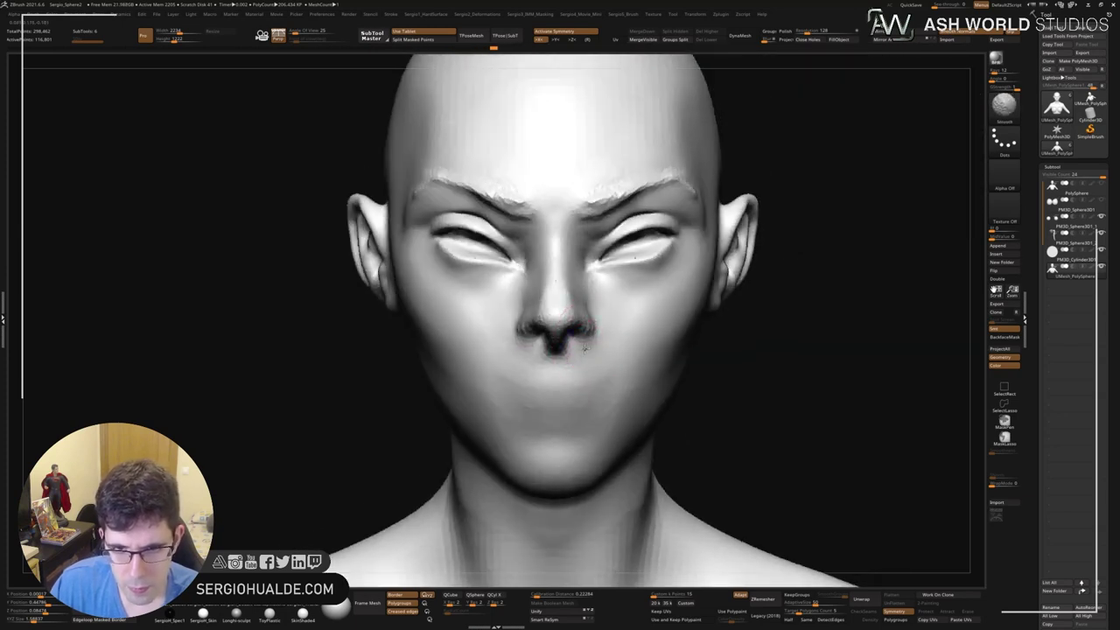
{"action": "mouse_move", "coordinate": [589, 333]}
{"action": "right_mouse_down"}
{"action": "mouse_move", "coordinate": [559, 331]}
{"action": "mouse_move", "coordinate": [574, 338]}
{"action": "mouse_move", "coordinate": [550, 348]}
{"action": "mouse_move", "coordinate": [547, 312]}
{"action": "mouse_move", "coordinate": [565, 293]}
{"action": "right_mouse_up"}
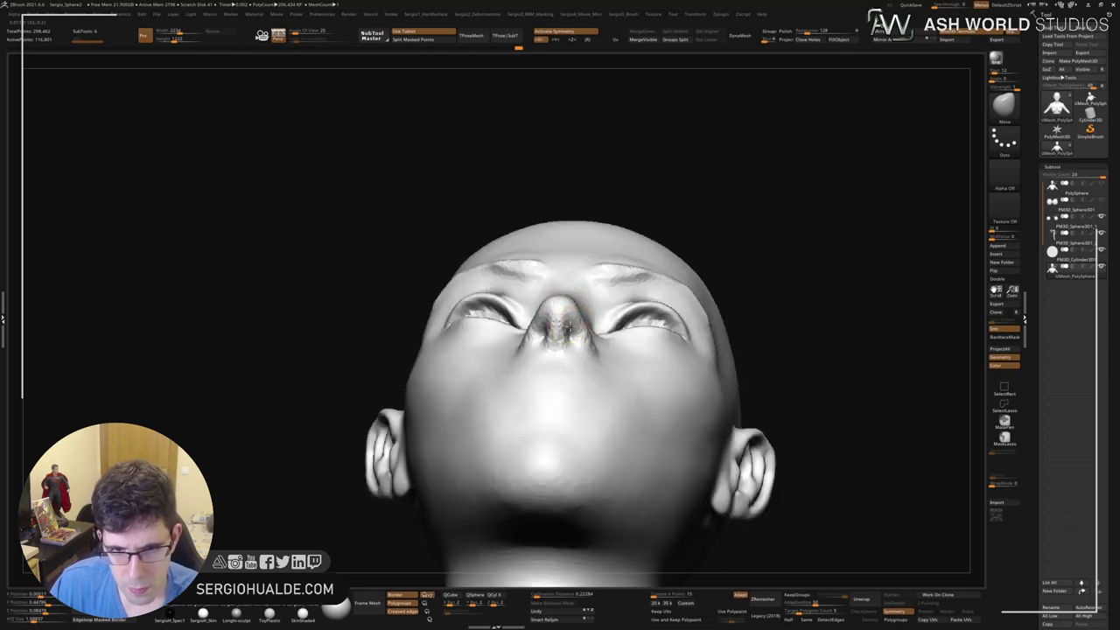
{"action": "mouse_move", "coordinate": [577, 343]}
{"action": "right_mouse_down"}
{"action": "mouse_move", "coordinate": [566, 382]}
{"action": "mouse_move", "coordinate": [539, 393]}
{"action": "mouse_move", "coordinate": [551, 367]}
{"action": "right_mouse_up"}
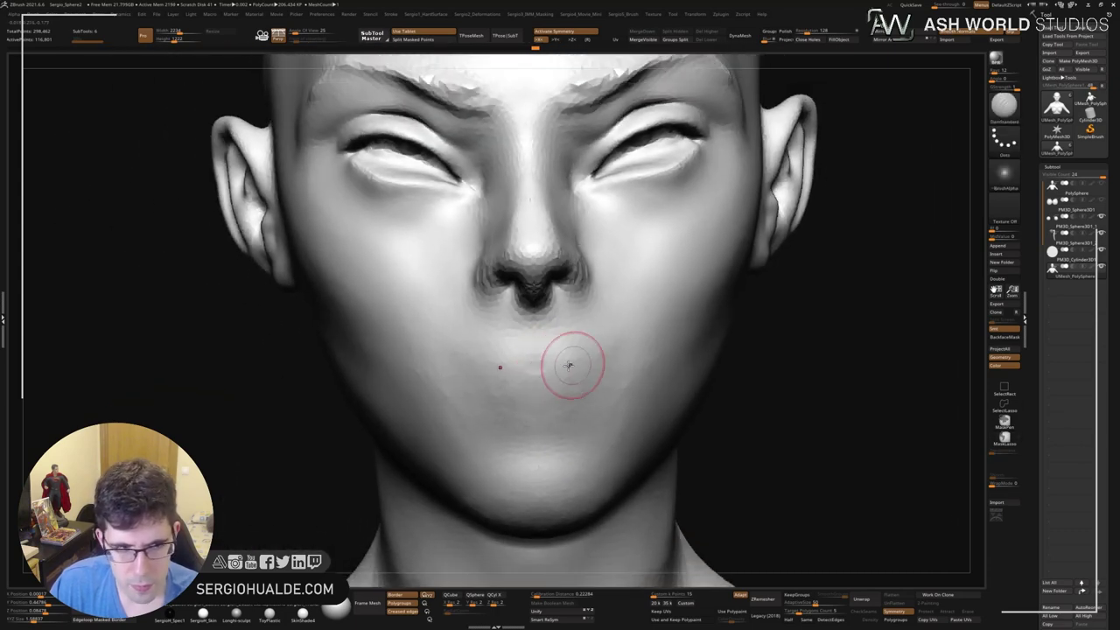
Carve a curved lip line across the mouth with DamStandard, deepening it toward both corners.
{"action": "left_click_drag", "start_coordinate": [525, 362], "coordinate": [559, 364]}
{"action": "left_click_drag", "start_coordinate": [441, 360], "coordinate": [612, 358]}
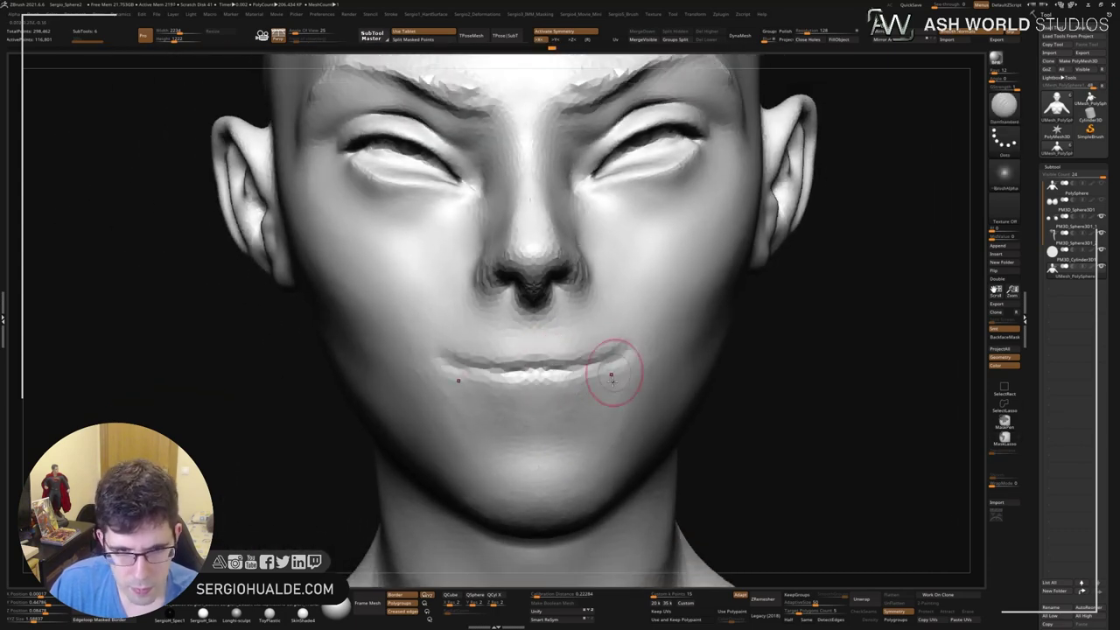
{"action": "right_click_drag", "start_coordinate": [611, 377], "coordinate": [635, 353], "text": "ctrl"}
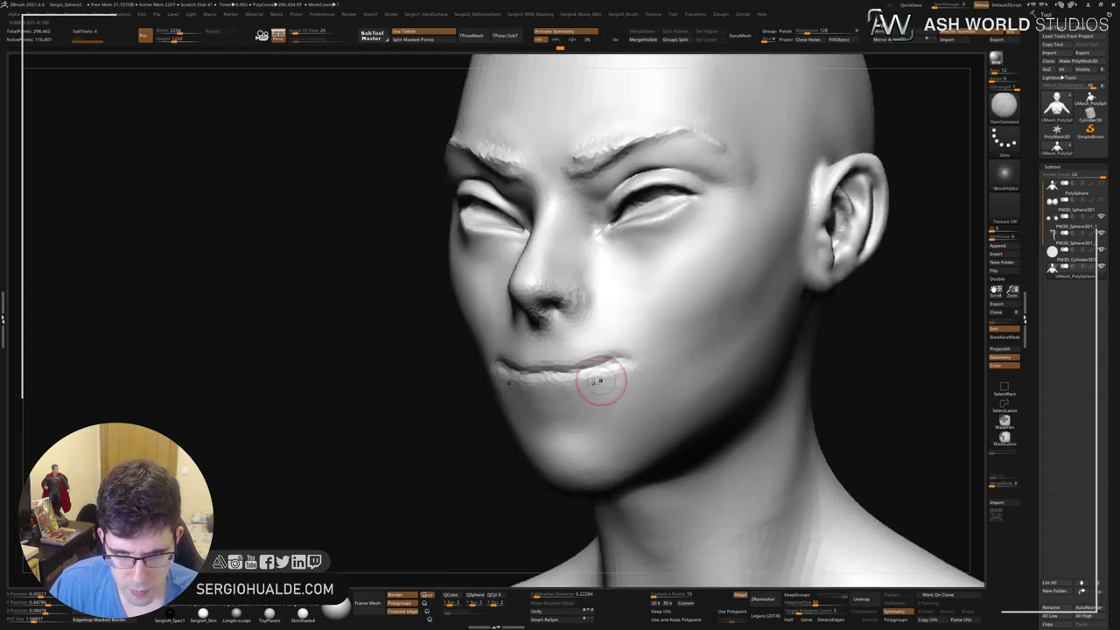
{"action": "right_click_drag", "start_coordinate": [579, 393], "coordinate": [612, 365]}
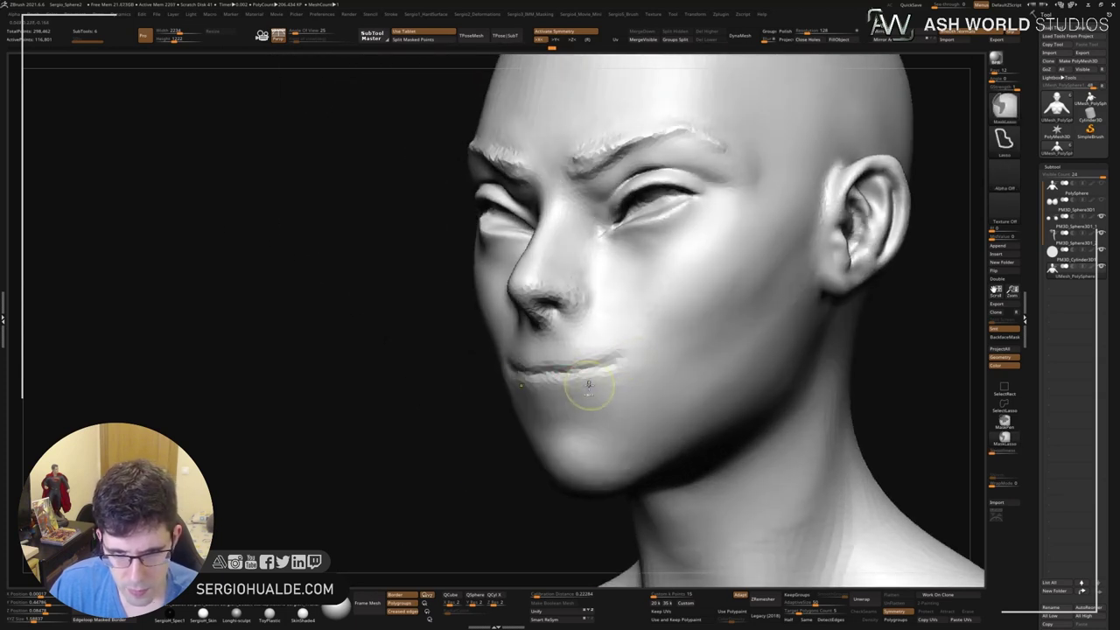
{"action": "key", "text": "b"}
{"action": "key", "text": "d"}
{"action": "key", "text": "s"}
{"action": "left_click_drag", "start_coordinate": [512, 372], "coordinate": [619, 365]}
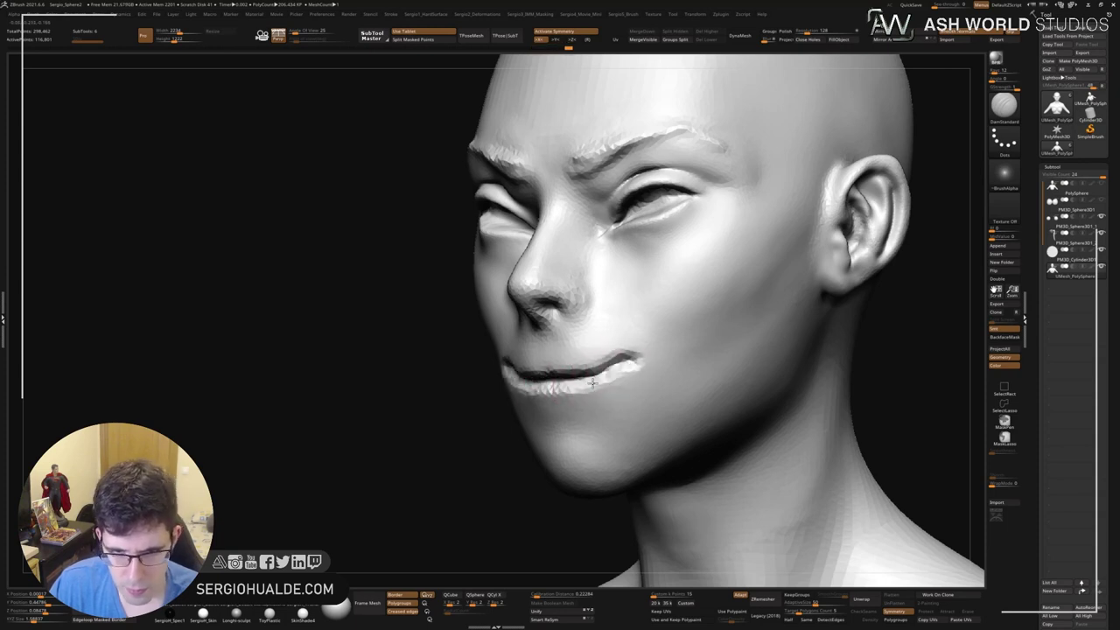
Lasso-mask around the lower lip and chin from a front view.
{"action": "mouse_move", "coordinate": [592, 382]}
{"action": "right_mouse_down", "text": "shift"}
{"action": "mouse_move", "coordinate": [588, 392]}
{"action": "mouse_move", "coordinate": [614, 359]}
{"action": "right_mouse_up", "text": "shift"}
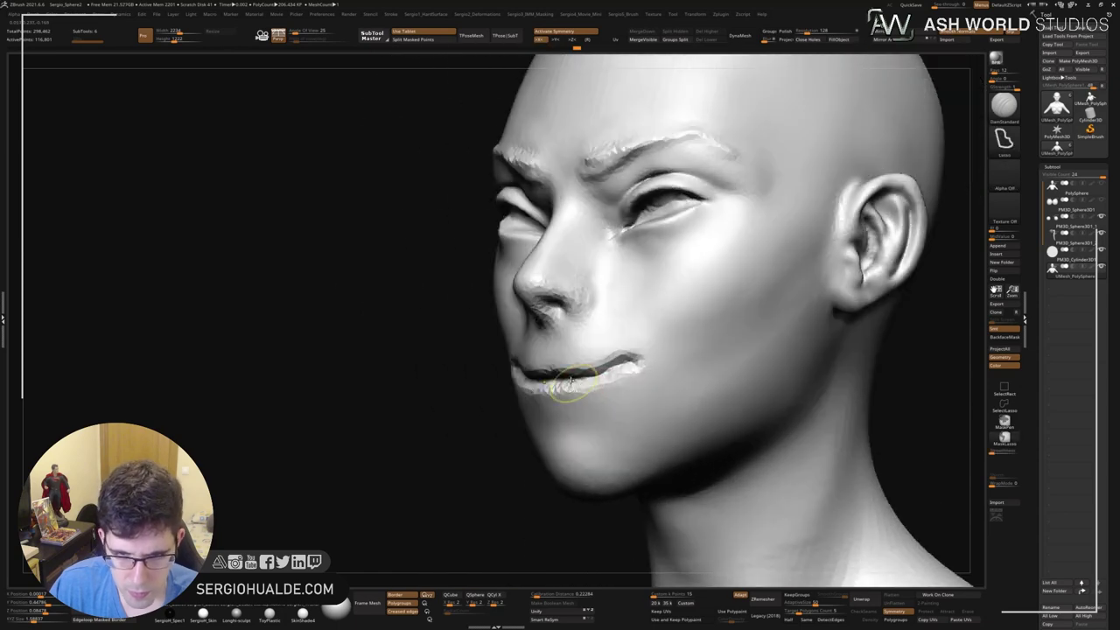
{"action": "mouse_move", "coordinate": [614, 358]}
{"action": "left_mouse_down", "text": "ctrl"}
{"action": "mouse_move", "coordinate": [649, 386]}
{"action": "mouse_move", "coordinate": [492, 442]}
{"action": "left_mouse_up", "text": "ctrl"}
{"action": "left_click", "coordinate": [492, 445], "text": "ctrl"}
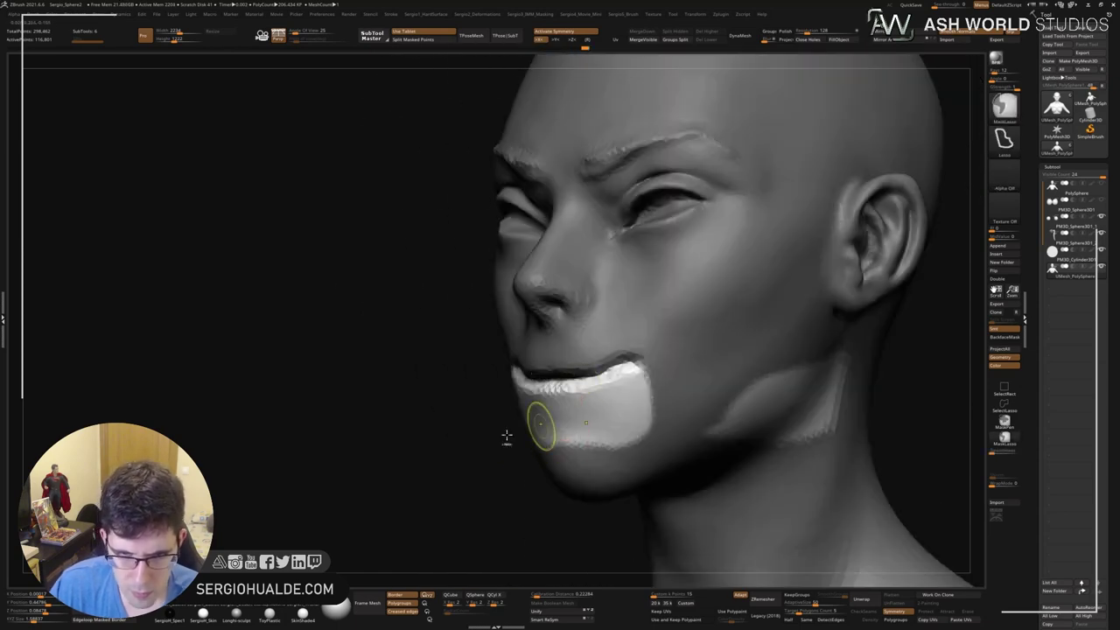
Invert and trim the mask to isolate the chin and lower lip, then shift that region.
{"action": "left_click", "coordinate": [472, 446], "text": "ctrl"}
{"action": "right_click_drag", "start_coordinate": [692, 412], "coordinate": [723, 375], "text": "shift"}
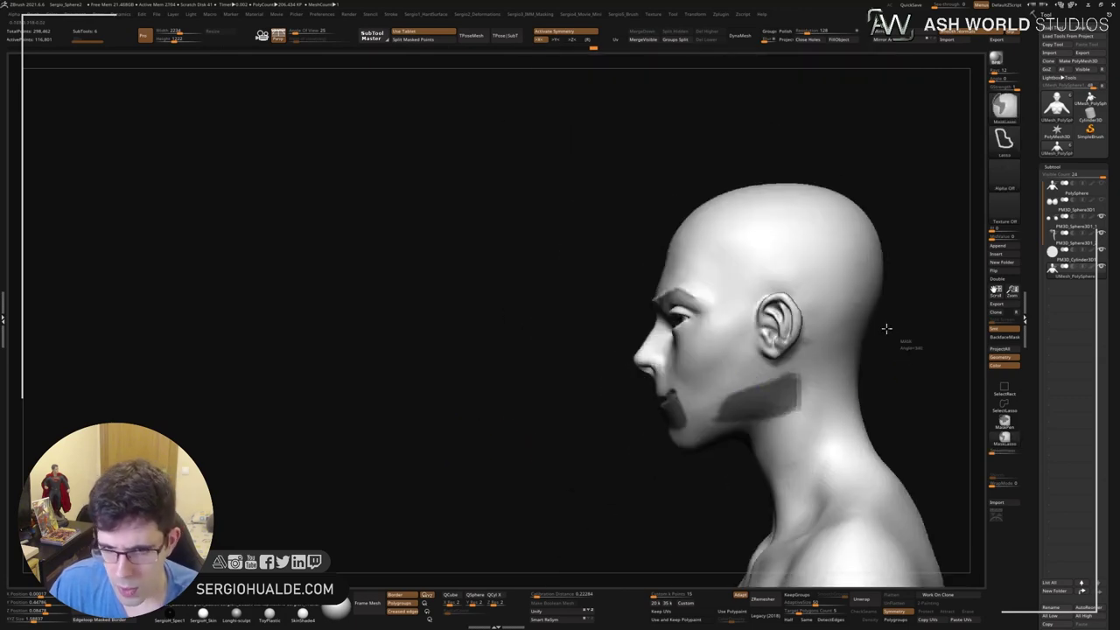
{"action": "left_click_drag", "start_coordinate": [886, 325], "coordinate": [775, 362], "text": "ctrl+alt"}
{"action": "mouse_move", "coordinate": [618, 375]}
{"action": "right_mouse_down", "text": "ctrl"}
{"action": "mouse_move", "coordinate": [617, 413]}
{"action": "mouse_move", "coordinate": [575, 393]}
{"action": "mouse_move", "coordinate": [551, 398]}
{"action": "mouse_move", "coordinate": [560, 376]}
{"action": "mouse_move", "coordinate": [482, 395]}
{"action": "mouse_move", "coordinate": [525, 362]}
{"action": "mouse_move", "coordinate": [516, 396]}
{"action": "right_mouse_up", "text": "ctrl"}
{"action": "left_click", "coordinate": [574, 393], "text": "ctrl"}
{"action": "left_click_drag", "start_coordinate": [516, 397], "coordinate": [504, 399]}
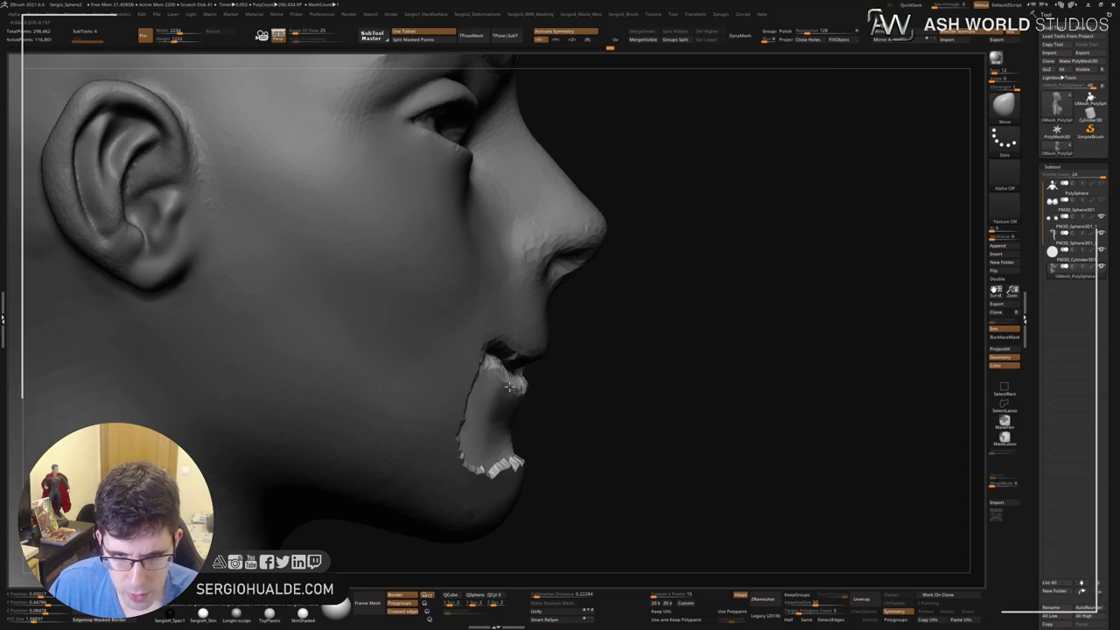
Clear the mask and smooth the jagged edge along the chin and lower lip.
{"action": "mouse_move", "coordinate": [525, 405]}
{"action": "right_mouse_down"}
{"action": "mouse_move", "coordinate": [517, 396]}
{"action": "mouse_move", "coordinate": [720, 358]}
{"action": "mouse_move", "coordinate": [589, 372]}
{"action": "mouse_move", "coordinate": [537, 338]}
{"action": "mouse_move", "coordinate": [545, 312]}
{"action": "mouse_move", "coordinate": [532, 338]}
{"action": "mouse_move", "coordinate": [521, 308]}
{"action": "right_mouse_up"}
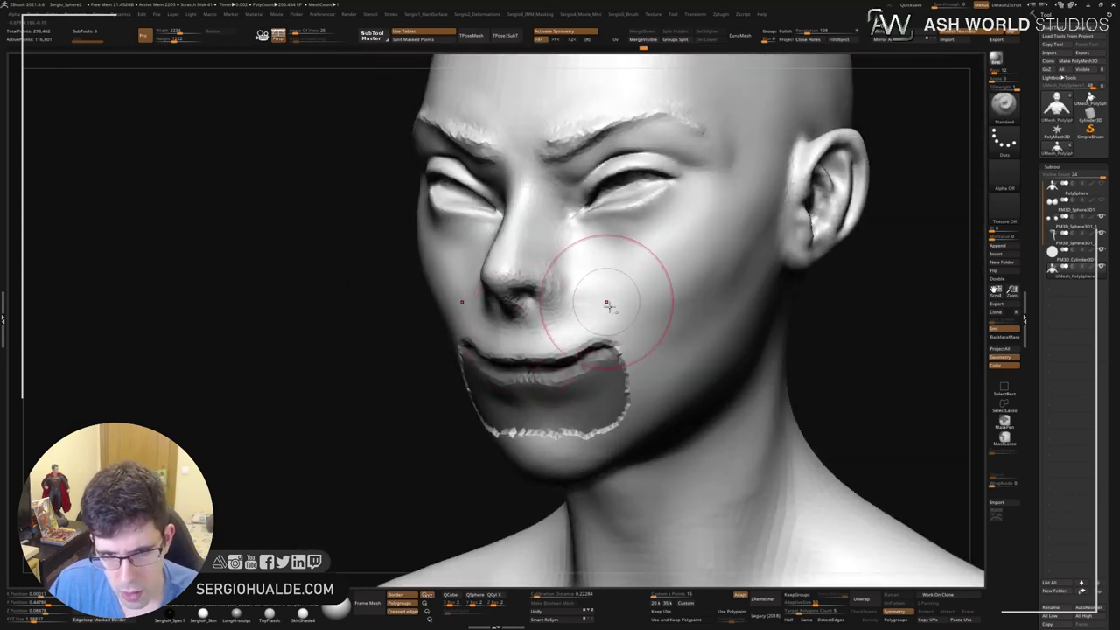
{"action": "mouse_move", "coordinate": [587, 287]}
{"action": "right_mouse_down"}
{"action": "mouse_move", "coordinate": [563, 350]}
{"action": "mouse_move", "coordinate": [541, 363]}
{"action": "right_mouse_up"}
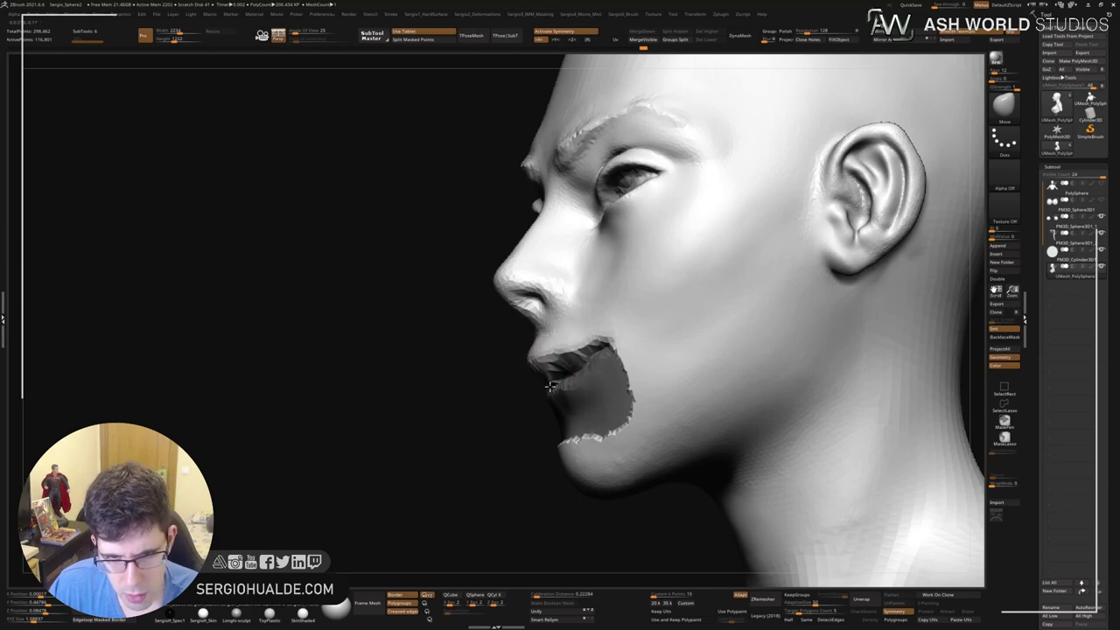
{"action": "mouse_move", "coordinate": [550, 386]}
{"action": "right_mouse_down"}
{"action": "mouse_move", "coordinate": [575, 369]}
{"action": "mouse_move", "coordinate": [669, 361]}
{"action": "mouse_move", "coordinate": [673, 372]}
{"action": "mouse_move", "coordinate": [664, 358]}
{"action": "right_mouse_up"}
{"action": "key", "text": "ctrl+w"}
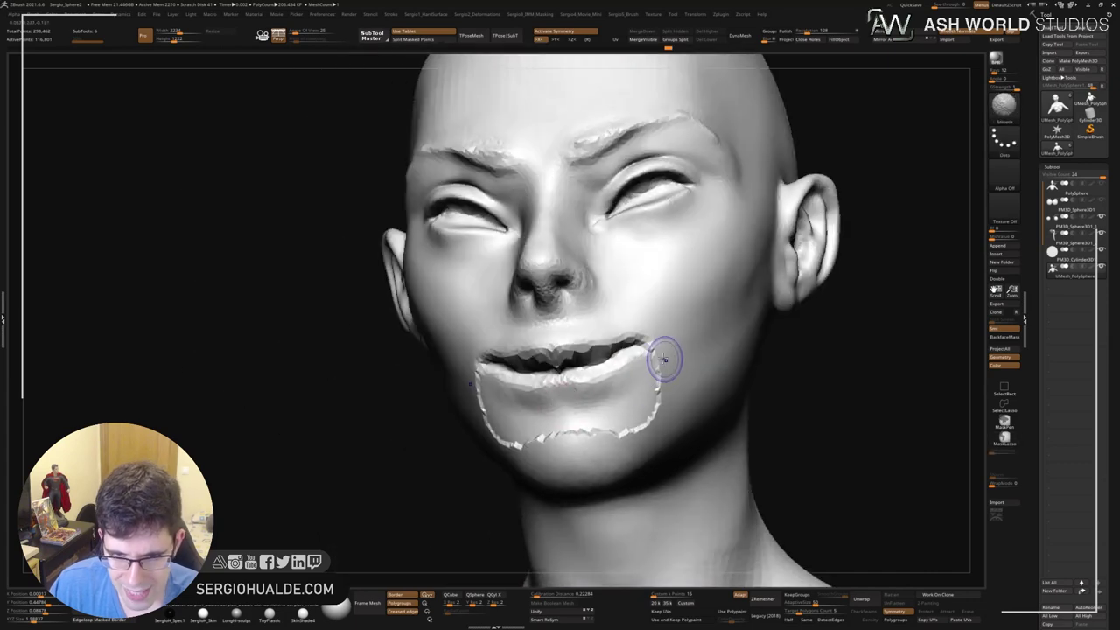
{"action": "mouse_move", "coordinate": [648, 402]}
{"action": "left_mouse_down", "text": "shift"}
{"action": "mouse_move", "coordinate": [560, 442]}
{"action": "mouse_move", "coordinate": [666, 407]}
{"action": "left_mouse_up", "text": "shift"}
{"action": "mouse_move", "coordinate": [653, 352]}
{"action": "right_mouse_down"}
{"action": "mouse_move", "coordinate": [570, 350]}
{"action": "mouse_move", "coordinate": [540, 335]}
{"action": "right_mouse_up"}
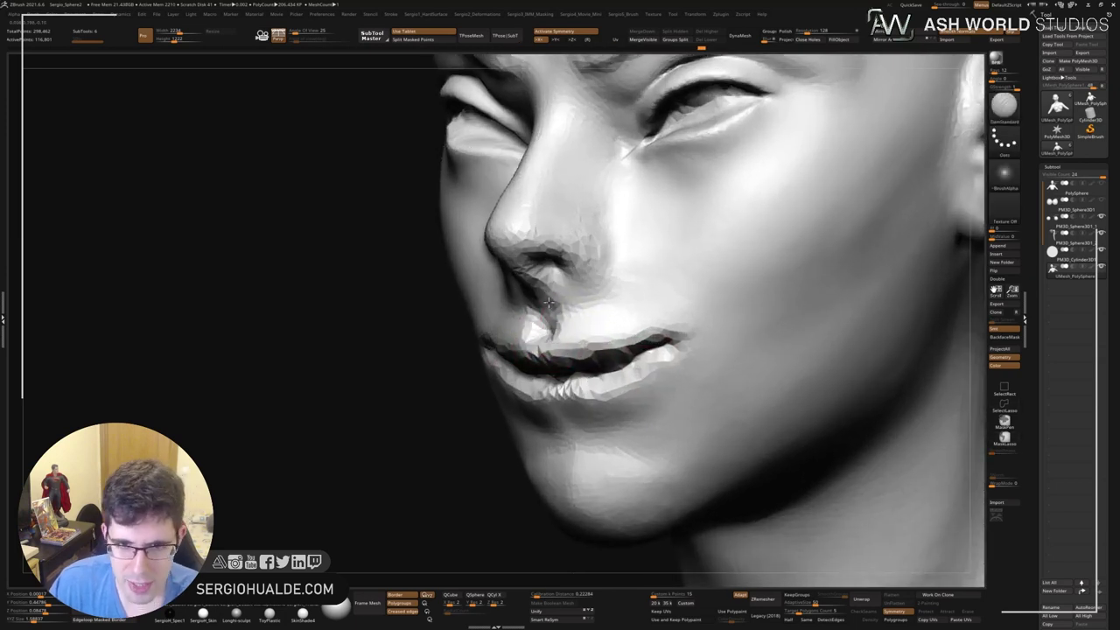
Smooth the lip area along the mouth line and lower lip.
{"action": "right_click_drag", "start_coordinate": [569, 308], "coordinate": [559, 356]}
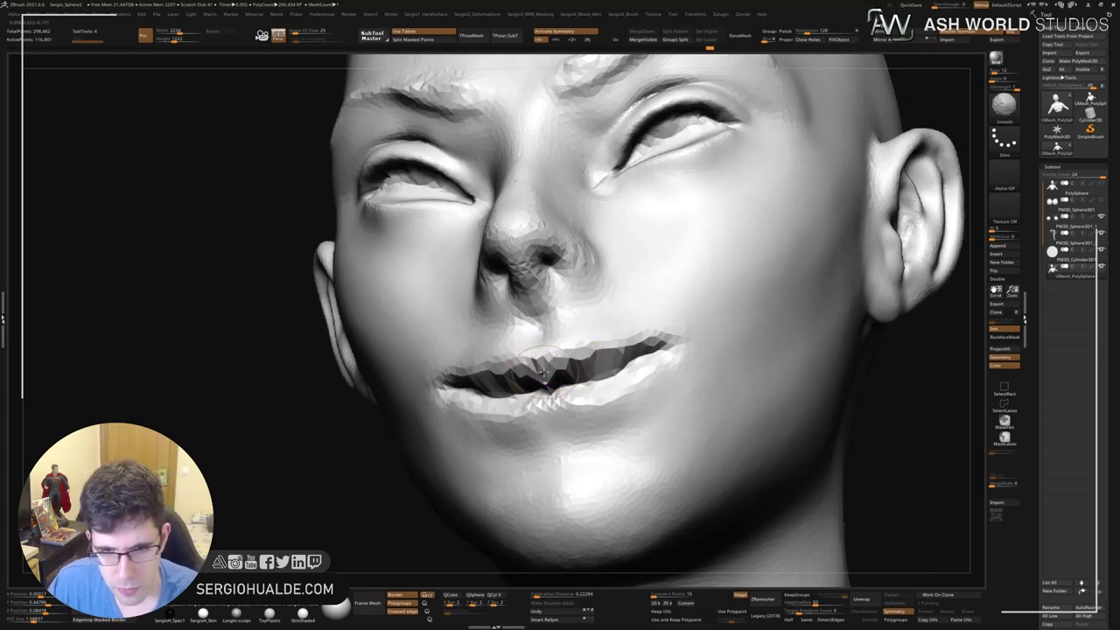
{"action": "mouse_move", "coordinate": [559, 367]}
{"action": "left_mouse_down", "text": "shift"}
{"action": "mouse_move", "coordinate": [518, 385]}
{"action": "mouse_move", "coordinate": [643, 345]}
{"action": "mouse_move", "coordinate": [504, 422]}
{"action": "left_mouse_up", "text": "shift"}
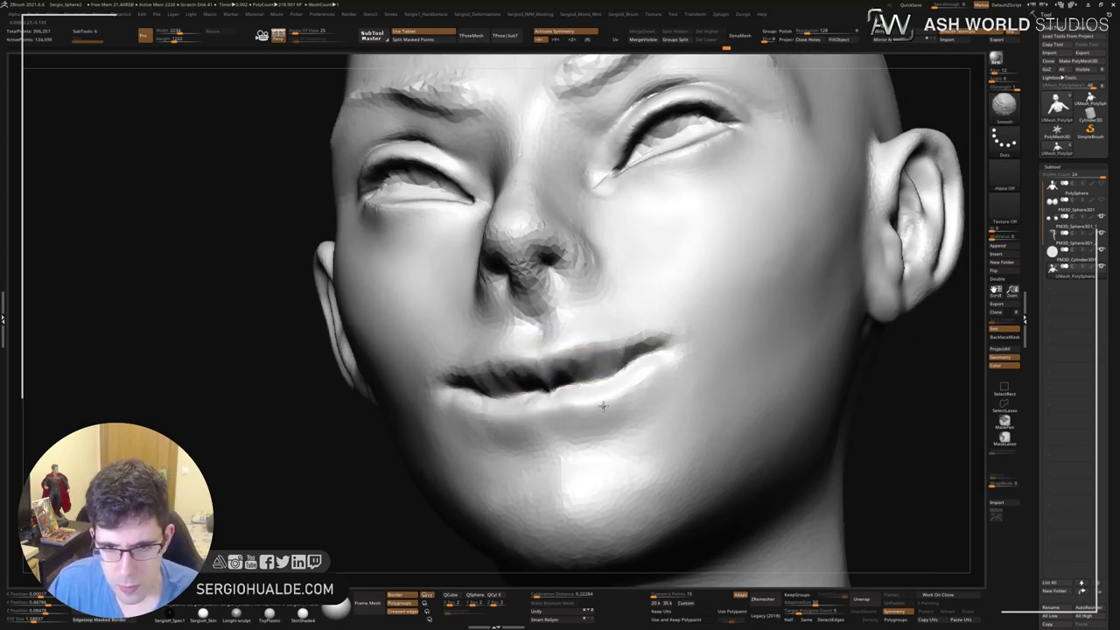
{"action": "left_click_drag", "start_coordinate": [581, 373], "coordinate": [494, 374], "text": "shift"}
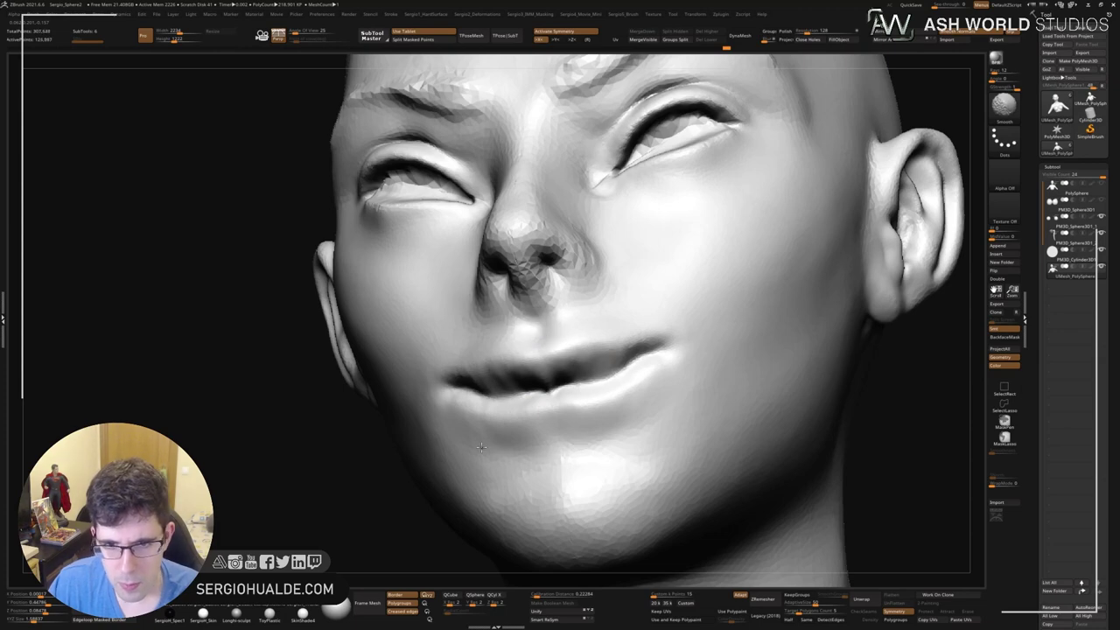
{"action": "left_click_drag", "start_coordinate": [638, 387], "coordinate": [587, 387], "text": "shift"}
{"action": "mouse_move", "coordinate": [587, 387]}
{"action": "right_mouse_down"}
{"action": "mouse_move", "coordinate": [551, 380]}
{"action": "mouse_move", "coordinate": [537, 345]}
{"action": "right_mouse_up"}
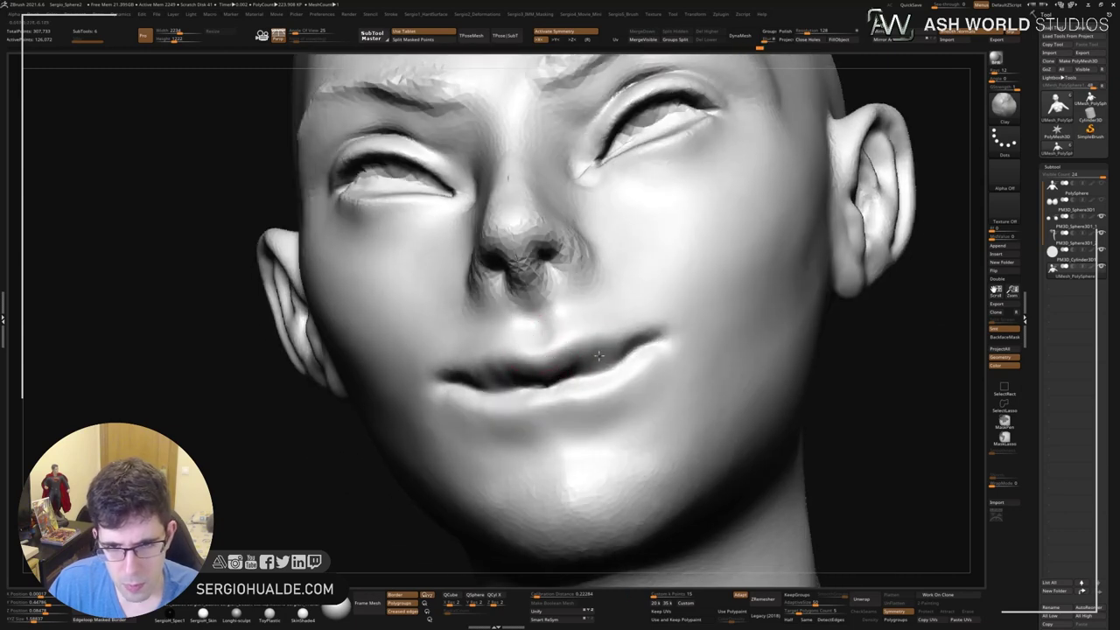
Crease the right mouth corner and lasso-mask over the lower lip and chin.
{"action": "right_click_drag", "start_coordinate": [604, 357], "coordinate": [585, 362]}
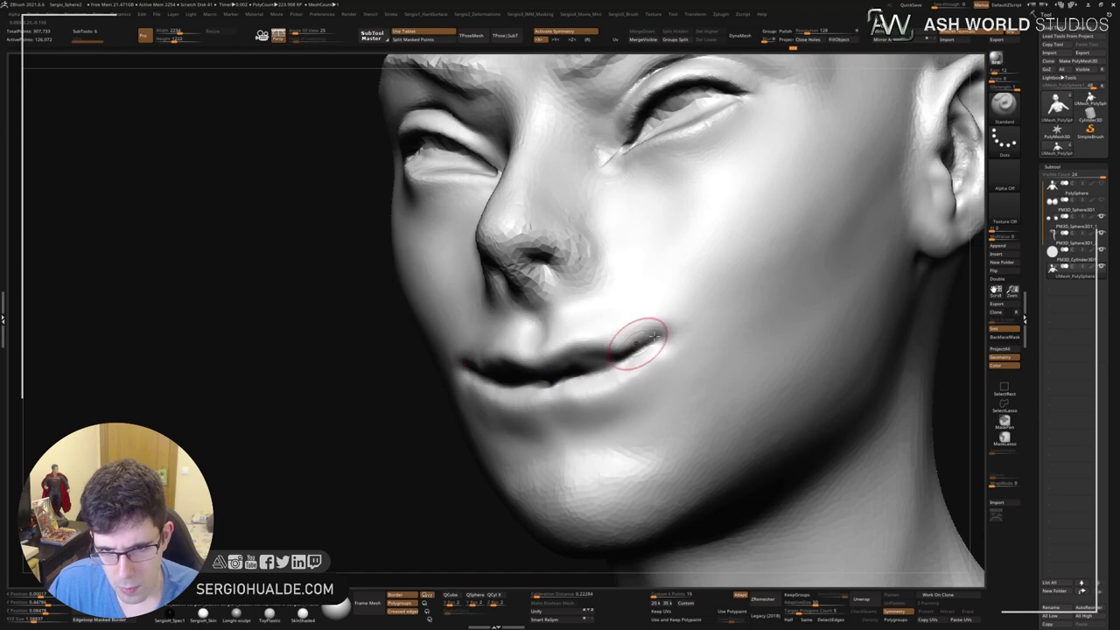
{"action": "left_click_drag", "start_coordinate": [637, 339], "coordinate": [643, 350]}
{"action": "mouse_move", "coordinate": [643, 350]}
{"action": "right_mouse_down"}
{"action": "mouse_move", "coordinate": [632, 332]}
{"action": "mouse_move", "coordinate": [584, 342]}
{"action": "mouse_move", "coordinate": [600, 322]}
{"action": "right_mouse_up"}
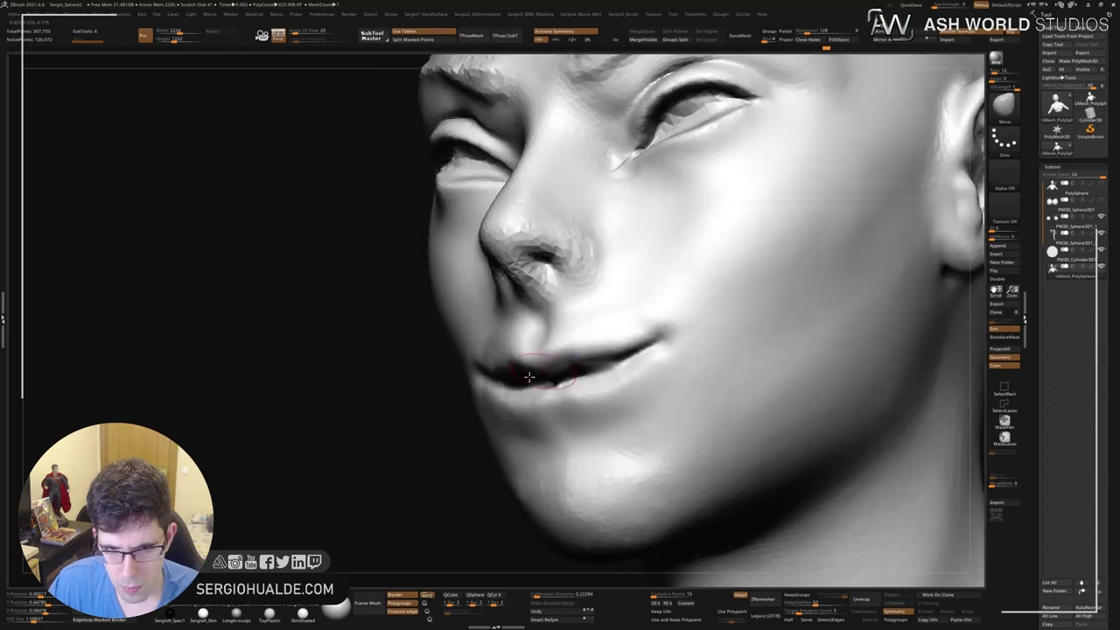
{"action": "mouse_move", "coordinate": [503, 389]}
{"action": "right_mouse_down"}
{"action": "mouse_move", "coordinate": [516, 385]}
{"action": "mouse_move", "coordinate": [425, 375]}
{"action": "right_mouse_up"}
{"action": "mouse_move", "coordinate": [485, 313]}
{"action": "left_mouse_down", "text": "ctrl"}
{"action": "mouse_move", "coordinate": [556, 451]}
{"action": "mouse_move", "coordinate": [569, 370]}
{"action": "left_mouse_up", "text": "ctrl"}
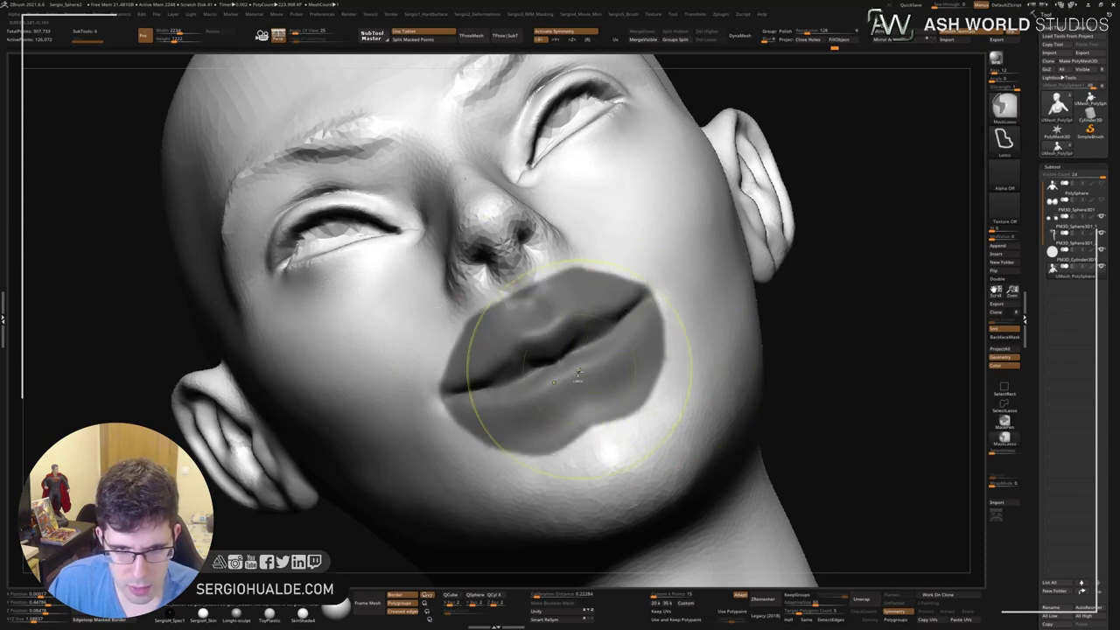
Invert the mask so only the lips are free and push the lower lip's edge out.
{"action": "mouse_move", "coordinate": [578, 371]}
{"action": "right_mouse_down"}
{"action": "mouse_move", "coordinate": [487, 425]}
{"action": "mouse_move", "coordinate": [522, 436]}
{"action": "right_mouse_up"}
{"action": "left_click", "coordinate": [470, 452], "text": "ctrl"}
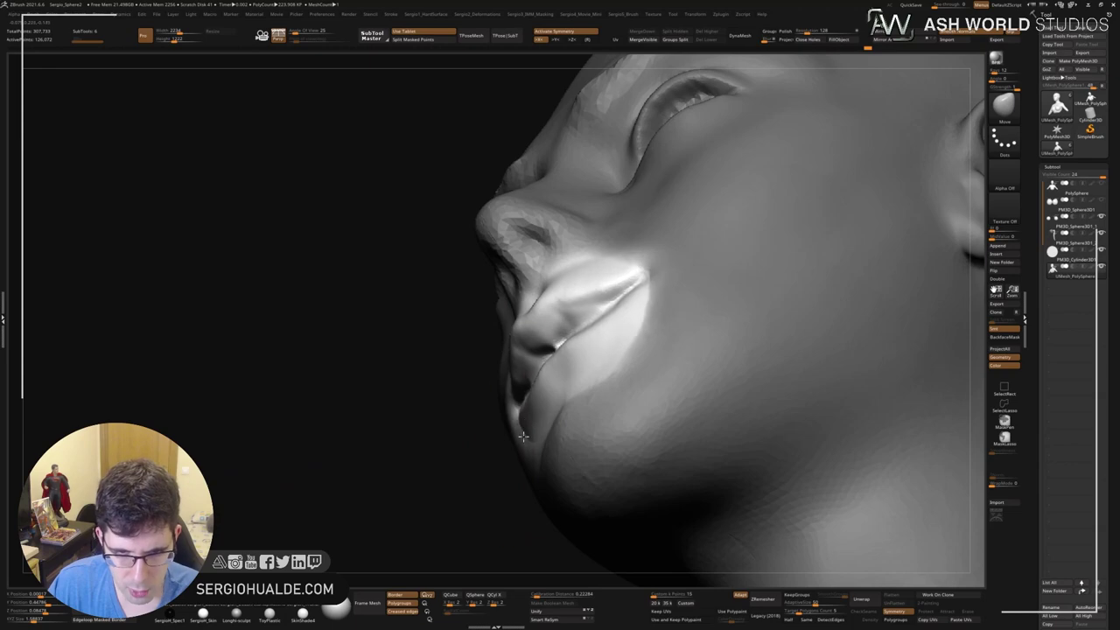
{"action": "left_click_drag", "start_coordinate": [518, 395], "coordinate": [525, 430]}
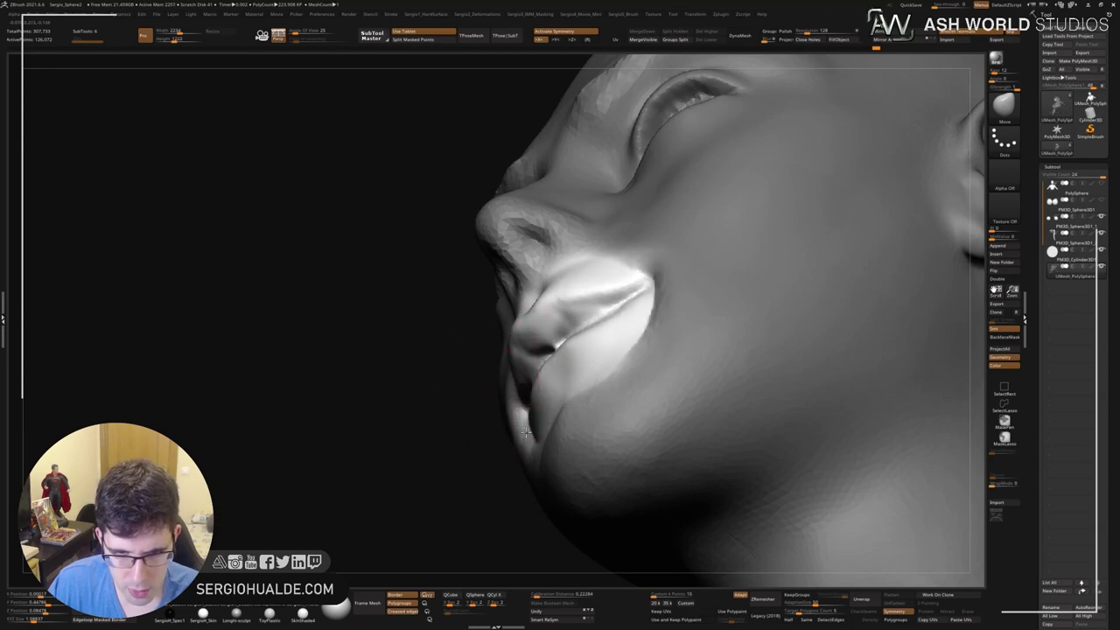
{"action": "mouse_move", "coordinate": [525, 431]}
{"action": "right_mouse_down"}
{"action": "mouse_move", "coordinate": [513, 462]}
{"action": "mouse_move", "coordinate": [612, 446]}
{"action": "right_mouse_up"}
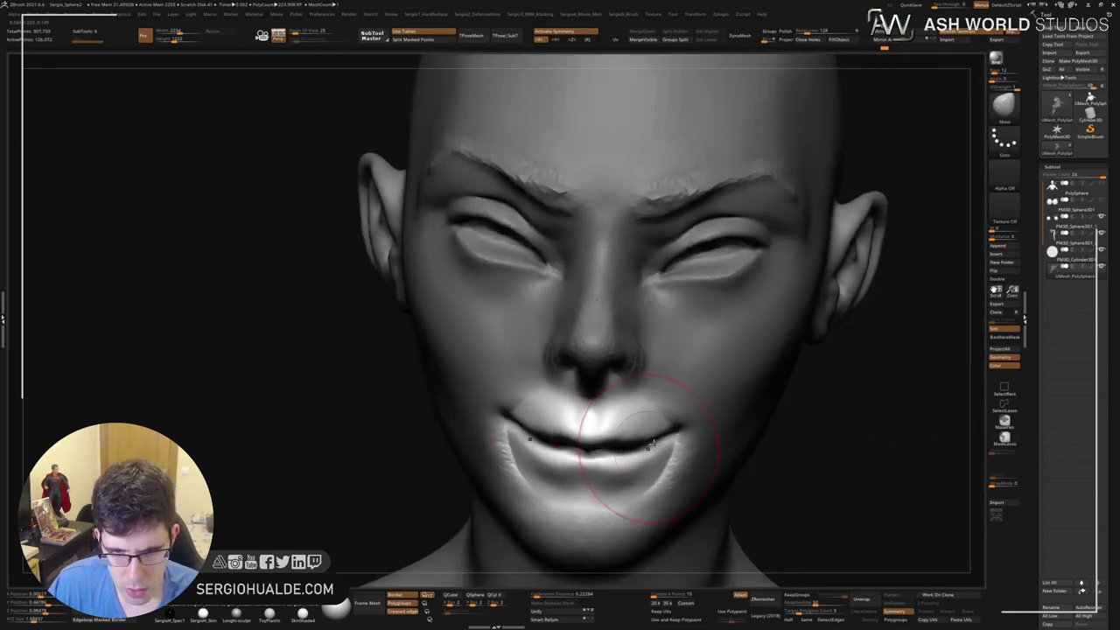
{"action": "mouse_move", "coordinate": [683, 440]}
{"action": "right_mouse_down"}
{"action": "mouse_move", "coordinate": [667, 380]}
{"action": "mouse_move", "coordinate": [630, 378]}
{"action": "mouse_move", "coordinate": [680, 379]}
{"action": "right_mouse_up"}
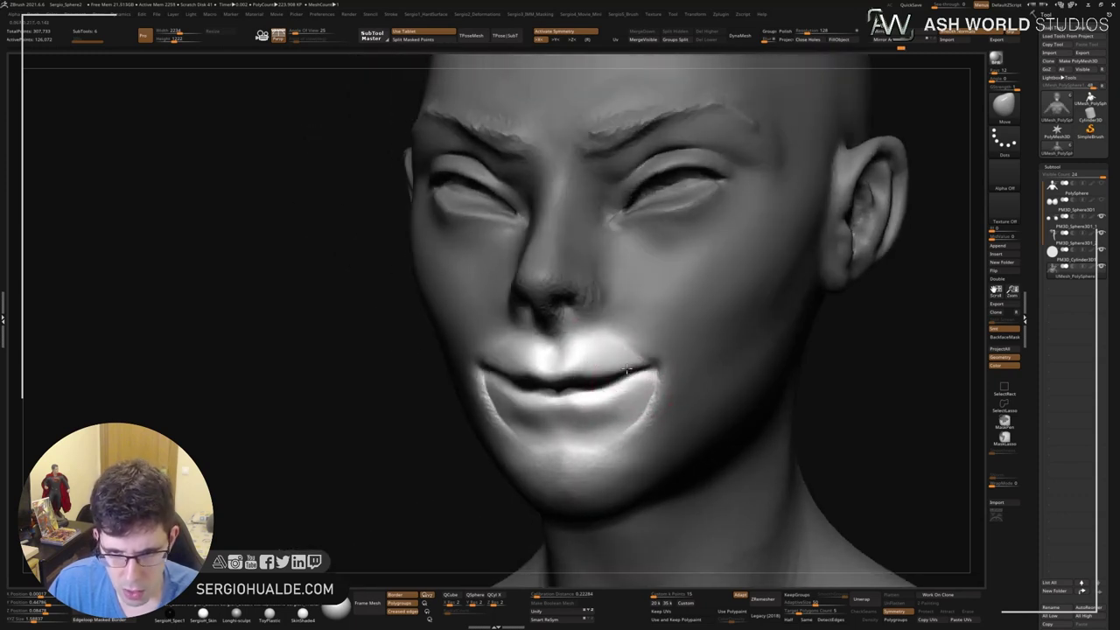
Reshape both mouth corners and fill out below the lower lip with the Standard brush.
{"action": "left_click_drag", "start_coordinate": [638, 385], "coordinate": [647, 374]}
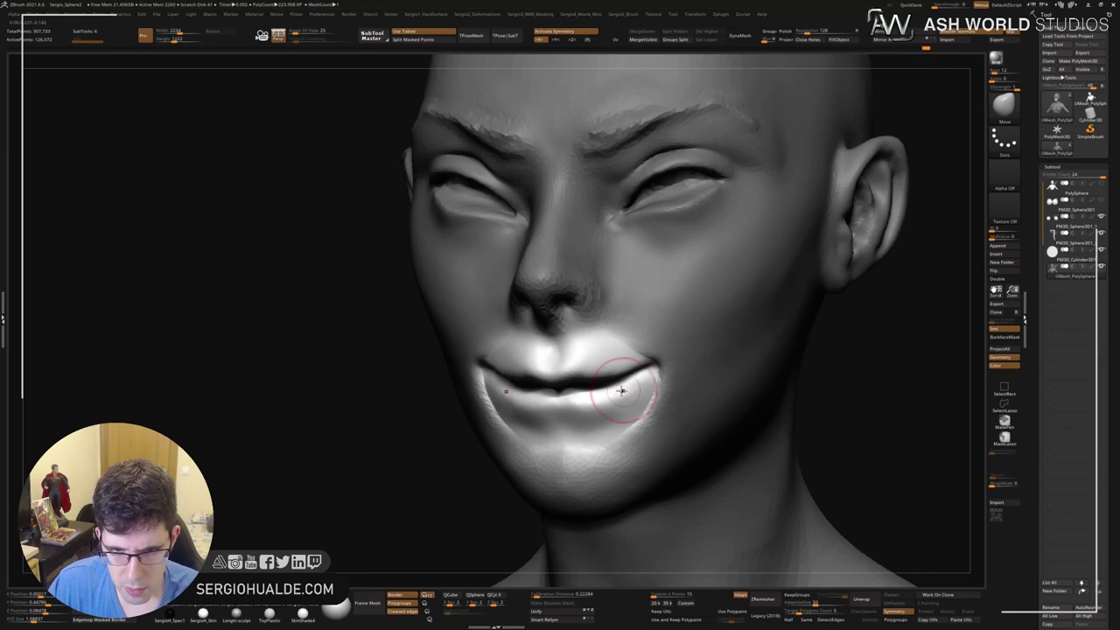
{"action": "mouse_move", "coordinate": [621, 390]}
{"action": "right_mouse_down"}
{"action": "mouse_move", "coordinate": [600, 370]}
{"action": "mouse_move", "coordinate": [576, 408]}
{"action": "right_mouse_up"}
{"action": "left_click_drag", "start_coordinate": [576, 407], "coordinate": [648, 394]}
{"action": "key", "text": "b"}
{"action": "key", "text": "s"}
{"action": "key", "text": "t"}
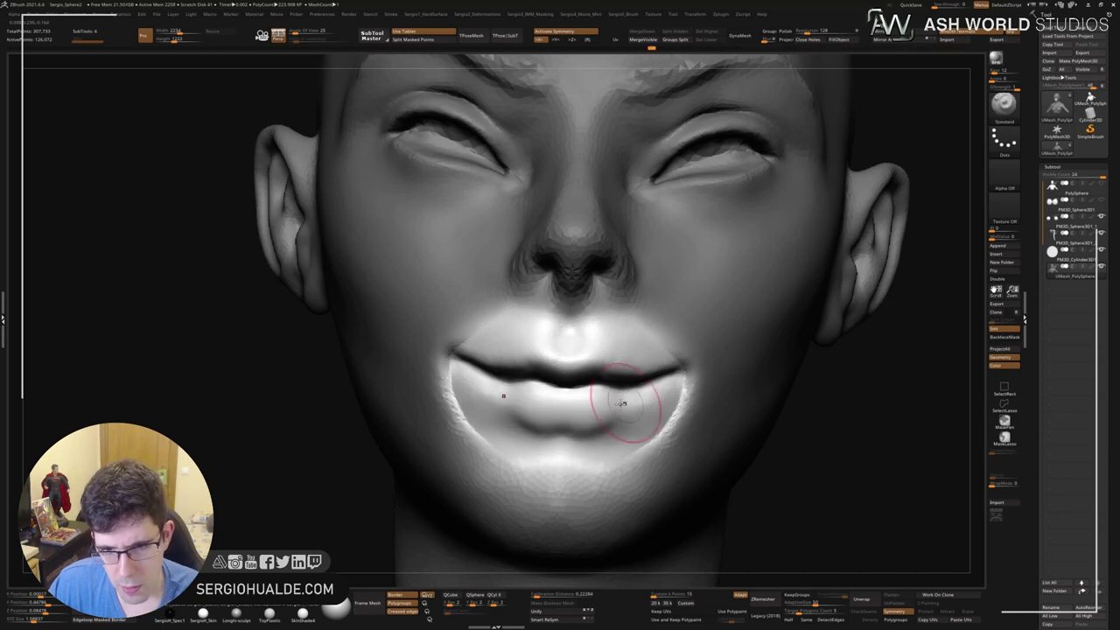
{"action": "left_click_drag", "start_coordinate": [490, 402], "coordinate": [653, 390]}
{"action": "right_click_drag", "start_coordinate": [653, 390], "coordinate": [560, 442]}
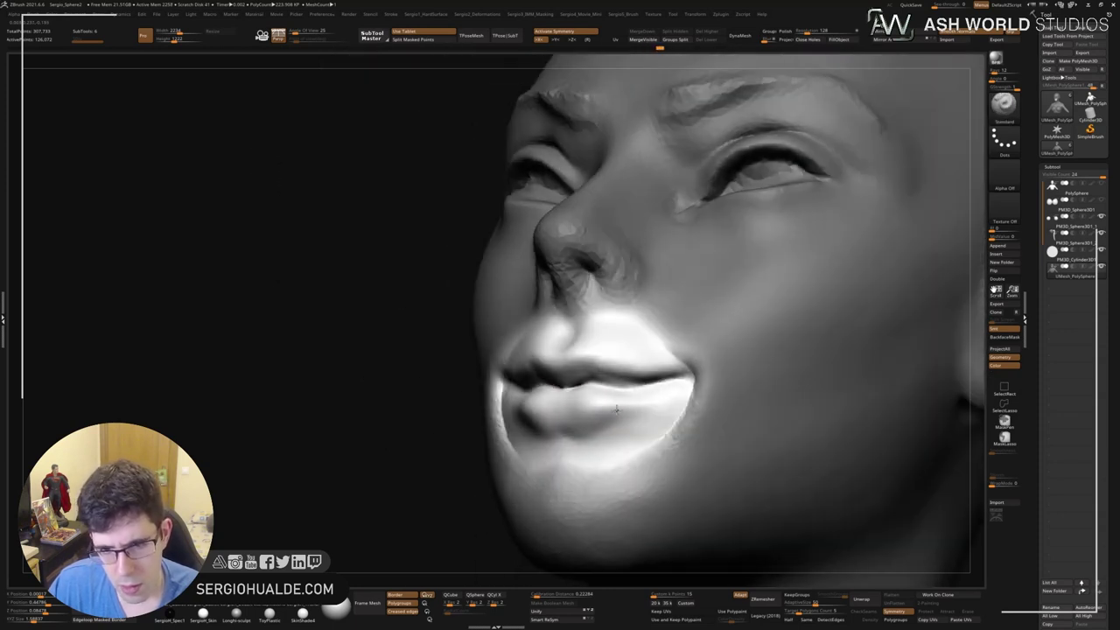
Switch to Clay, then DamStandard, and inspect the mouth from front, side and three-quarter views.
{"action": "key", "text": "b"}
{"action": "key", "text": "c"}
{"action": "key", "text": "l"}
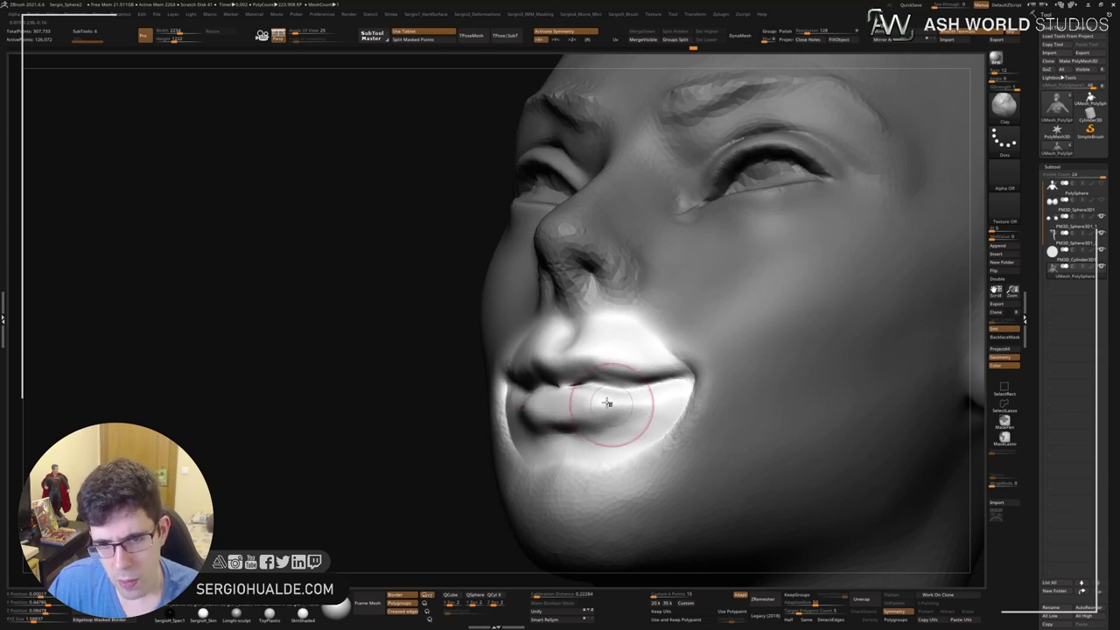
{"action": "key", "text": "b"}
{"action": "key", "text": "d"}
{"action": "key", "text": "s"}
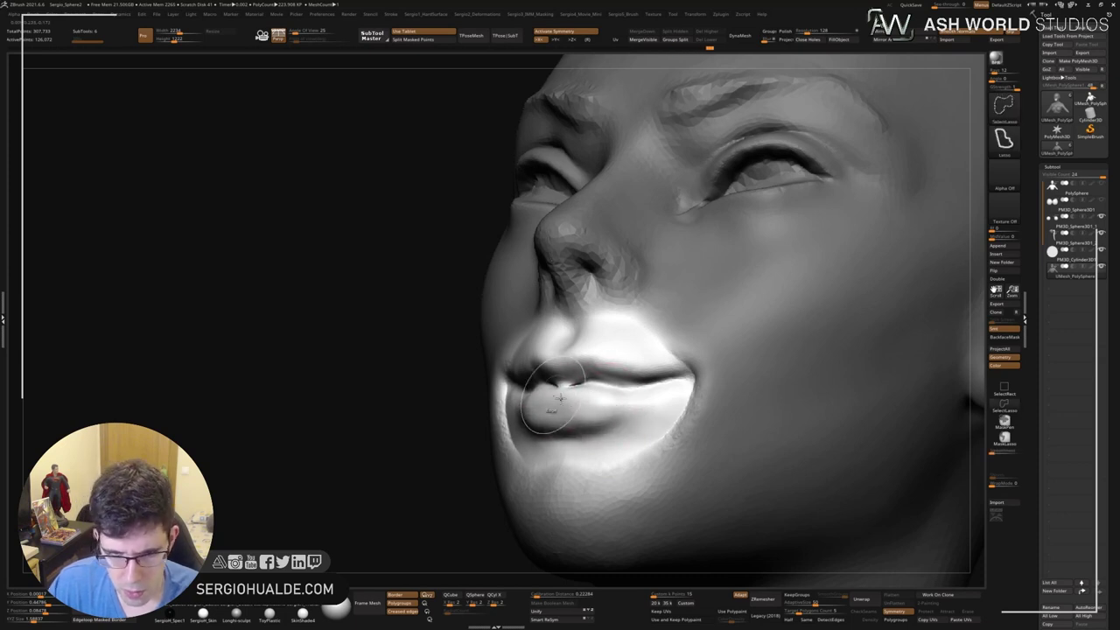
{"action": "right_click_drag", "start_coordinate": [628, 400], "coordinate": [565, 390], "text": "shift"}
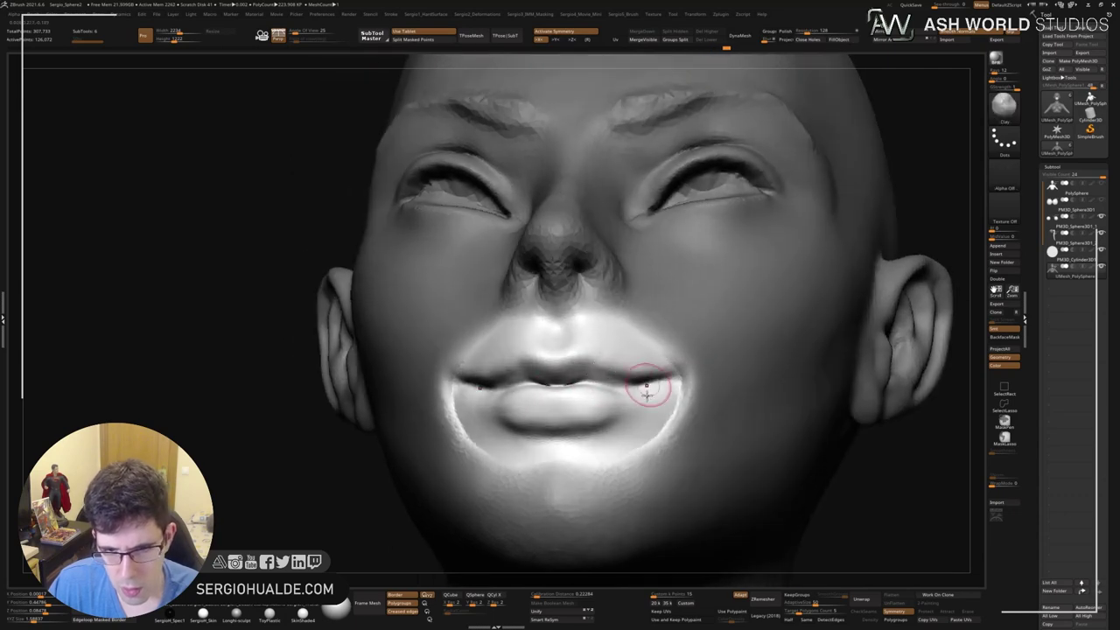
{"action": "right_click_drag", "start_coordinate": [646, 389], "coordinate": [600, 376]}
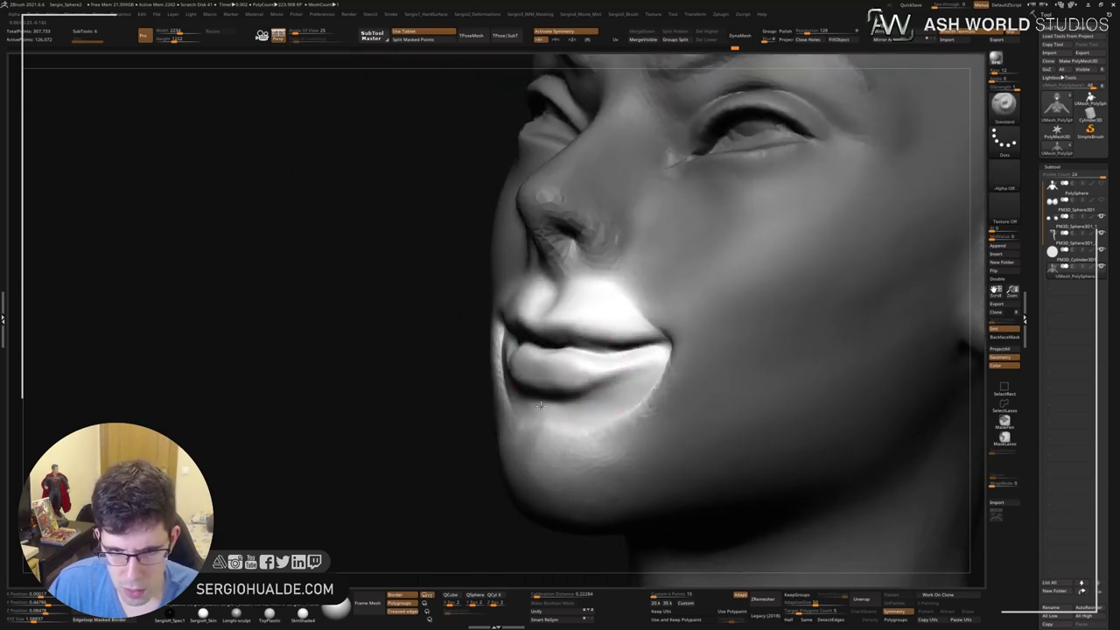
{"action": "right_click_drag", "start_coordinate": [540, 405], "coordinate": [612, 385], "text": "shift"}
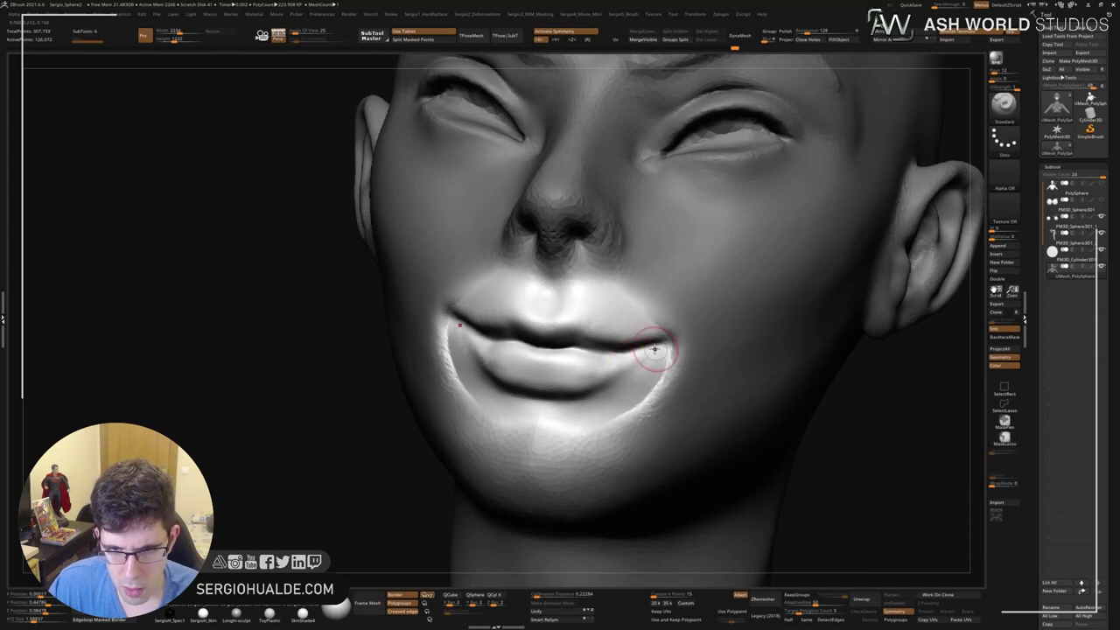
{"action": "right_click_drag", "start_coordinate": [575, 381], "coordinate": [568, 388]}
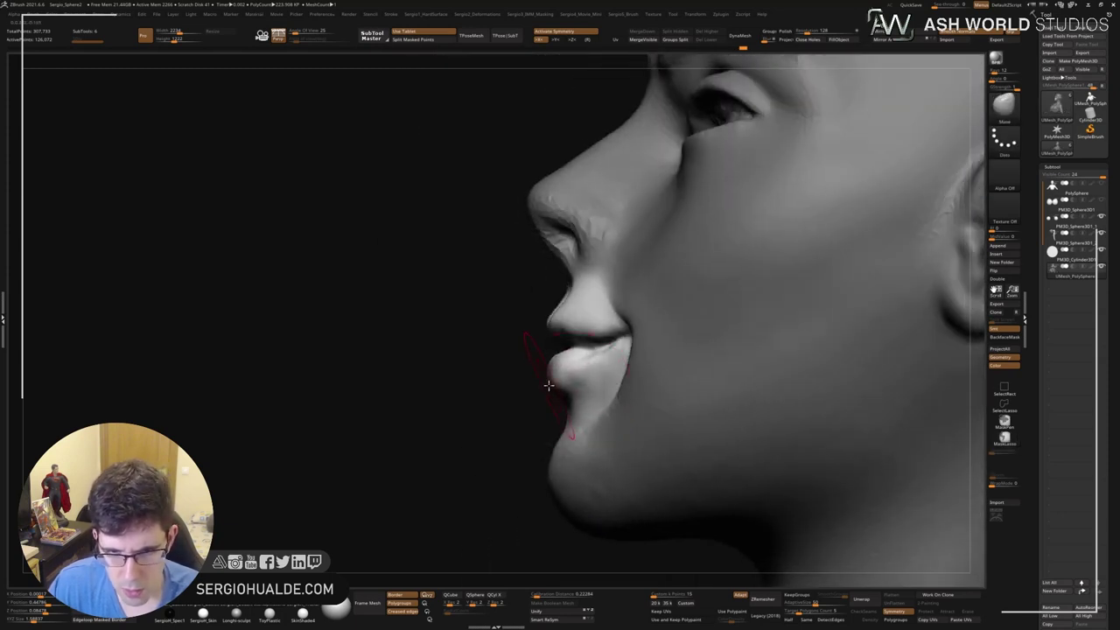
{"action": "right_click_drag", "start_coordinate": [548, 385], "coordinate": [564, 424]}
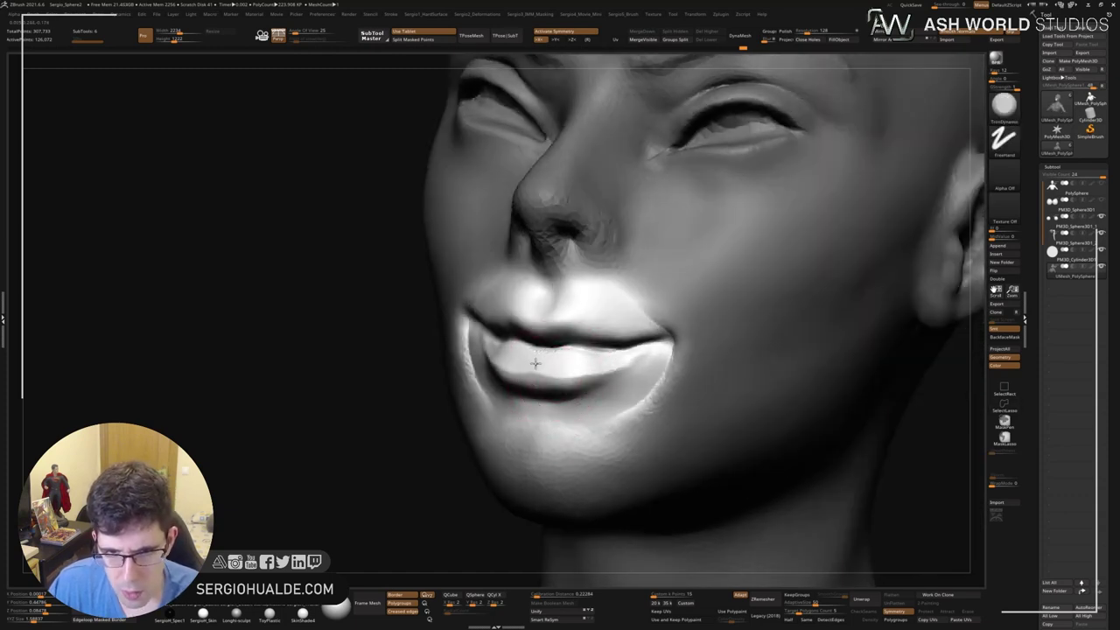
Smooth the surface of the lower lip after checking it from profile and below.
{"action": "key", "text": "shift"}
{"action": "mouse_move", "coordinate": [634, 354]}
{"action": "right_mouse_down"}
{"action": "mouse_move", "coordinate": [580, 382]}
{"action": "mouse_move", "coordinate": [567, 319]}
{"action": "right_mouse_up"}
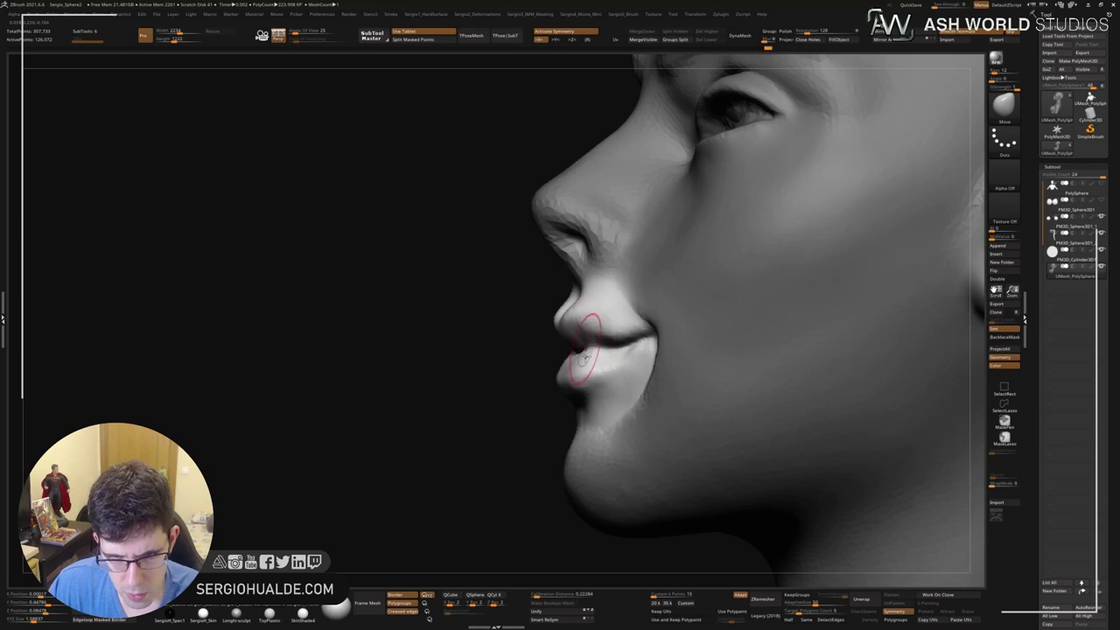
{"action": "right_click_drag", "start_coordinate": [598, 334], "coordinate": [603, 341]}
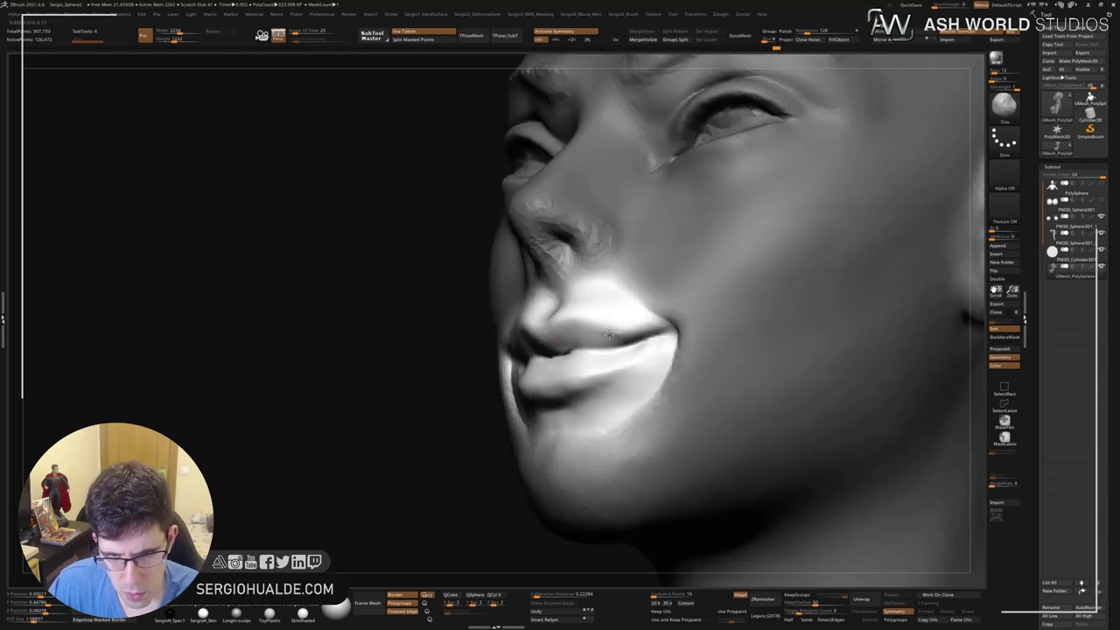
{"action": "right_click_drag", "start_coordinate": [560, 342], "coordinate": [560, 324]}
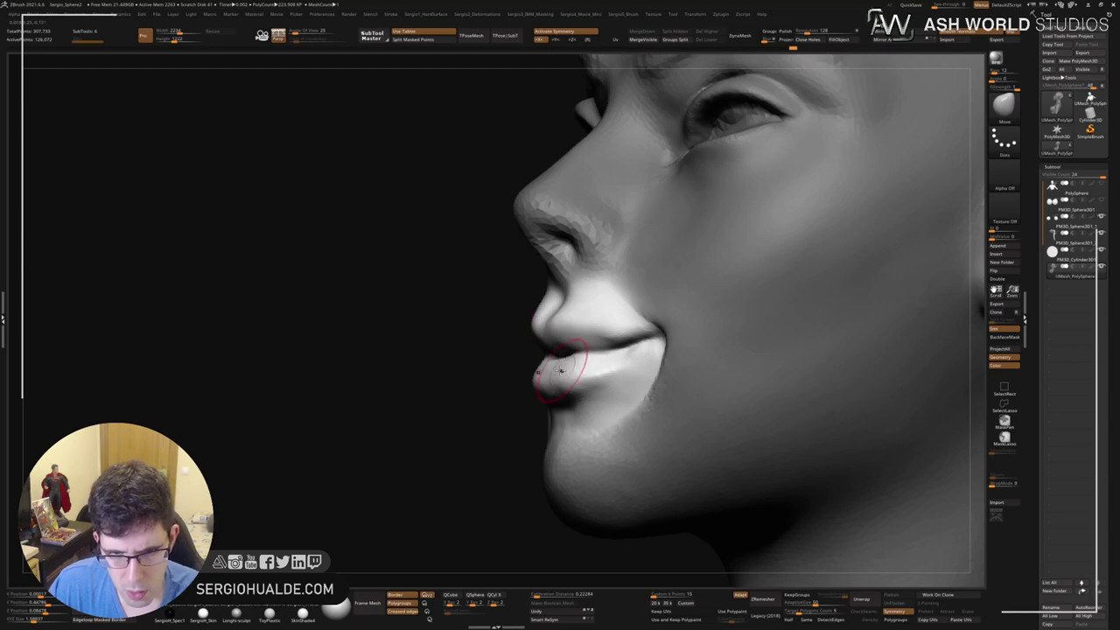
{"action": "right_click_drag", "start_coordinate": [550, 360], "coordinate": [544, 345]}
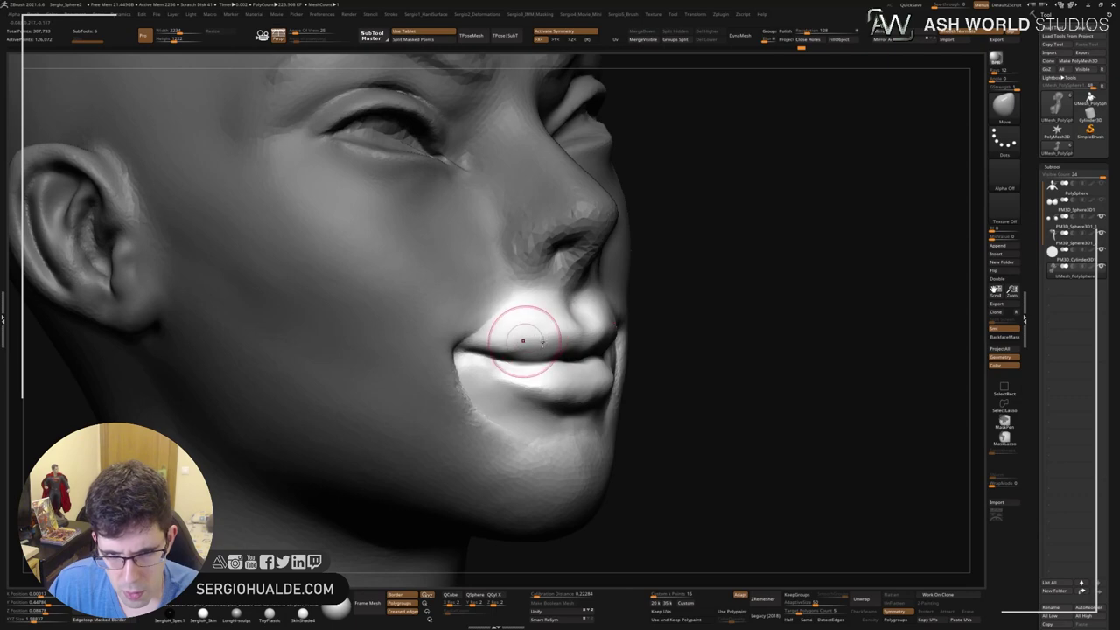
{"action": "right_click_drag", "start_coordinate": [533, 332], "coordinate": [604, 323]}
{"action": "left_click_drag", "start_coordinate": [723, 306], "coordinate": [616, 361], "text": "ctrl+alt+shift"}
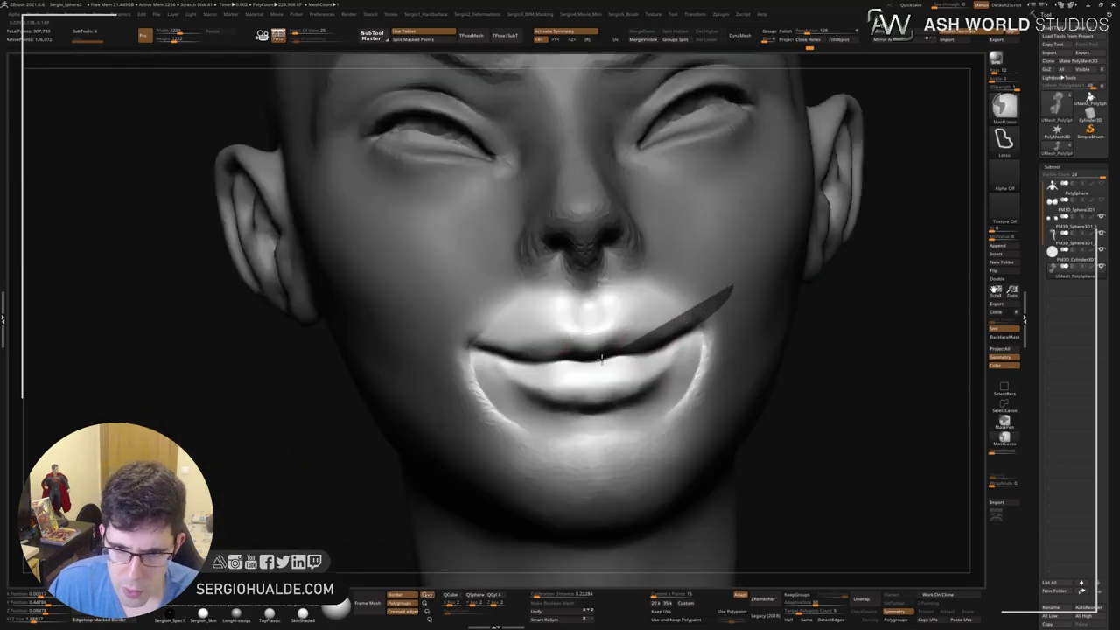
{"action": "right_click_drag", "start_coordinate": [616, 362], "coordinate": [612, 367]}
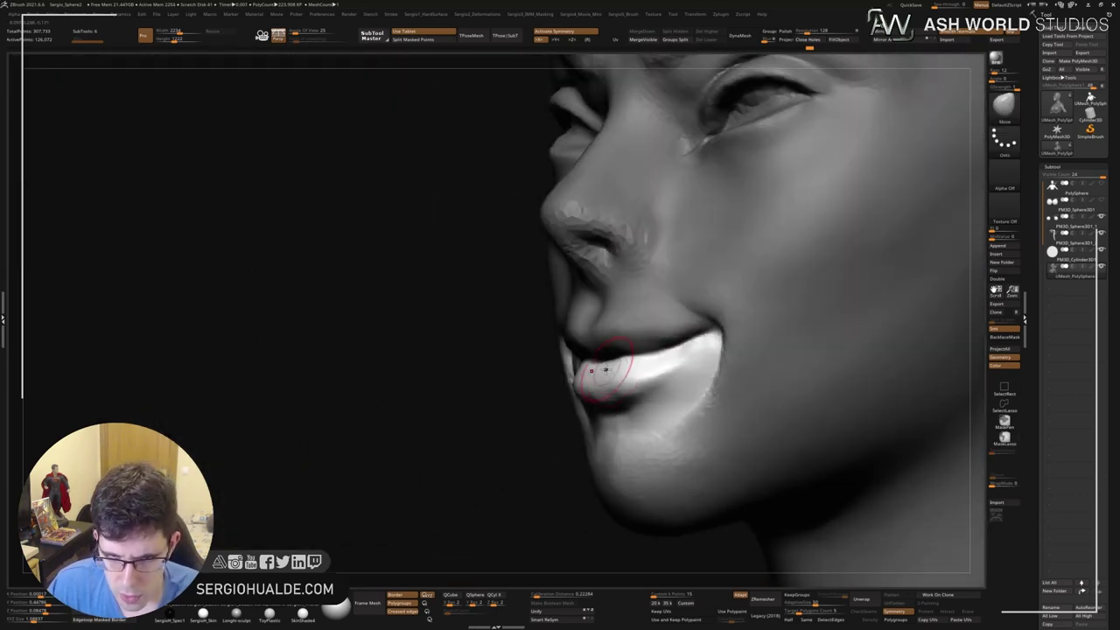
{"action": "left_click_drag", "start_coordinate": [604, 350], "coordinate": [637, 349], "text": "shift"}
Reshape and smooth the lower-lip corners, including the right corner.
{"action": "right_click_drag", "start_coordinate": [628, 373], "coordinate": [611, 380]}
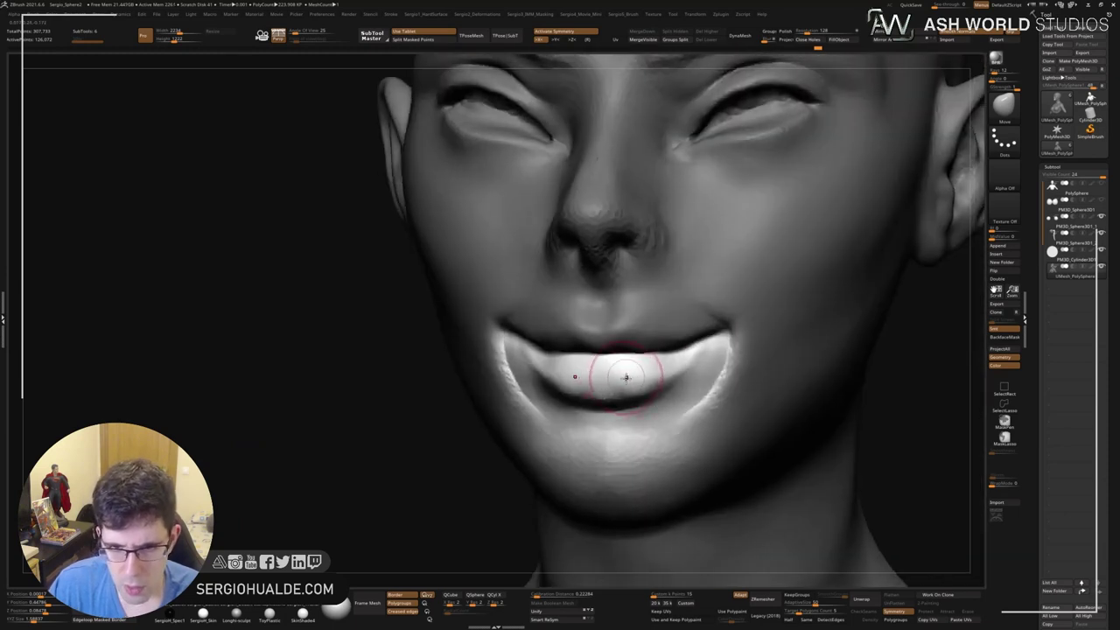
{"action": "right_click_drag", "start_coordinate": [640, 396], "coordinate": [623, 389]}
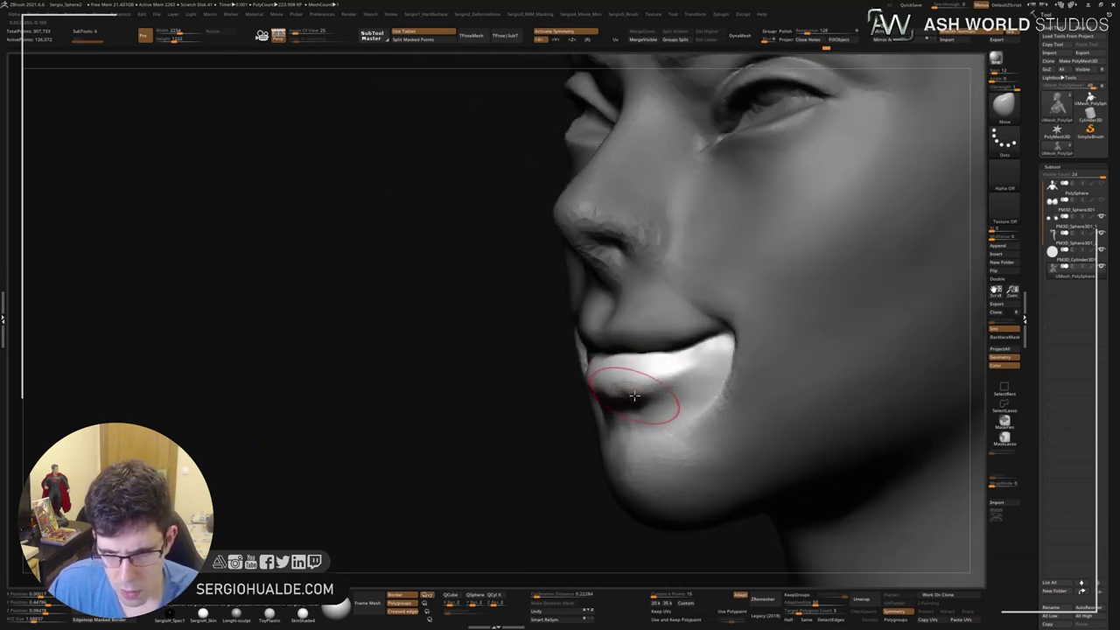
{"action": "mouse_move", "coordinate": [630, 385]}
{"action": "right_mouse_down"}
{"action": "mouse_move", "coordinate": [637, 412]}
{"action": "mouse_move", "coordinate": [626, 393]}
{"action": "right_mouse_up"}
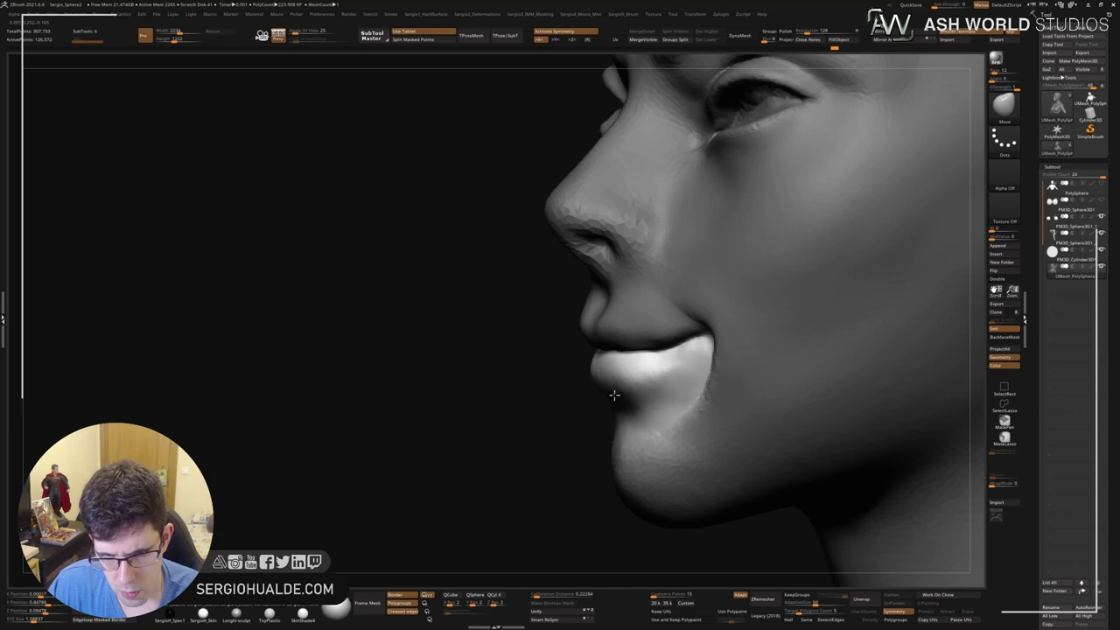
{"action": "right_click_drag", "start_coordinate": [629, 386], "coordinate": [662, 383]}
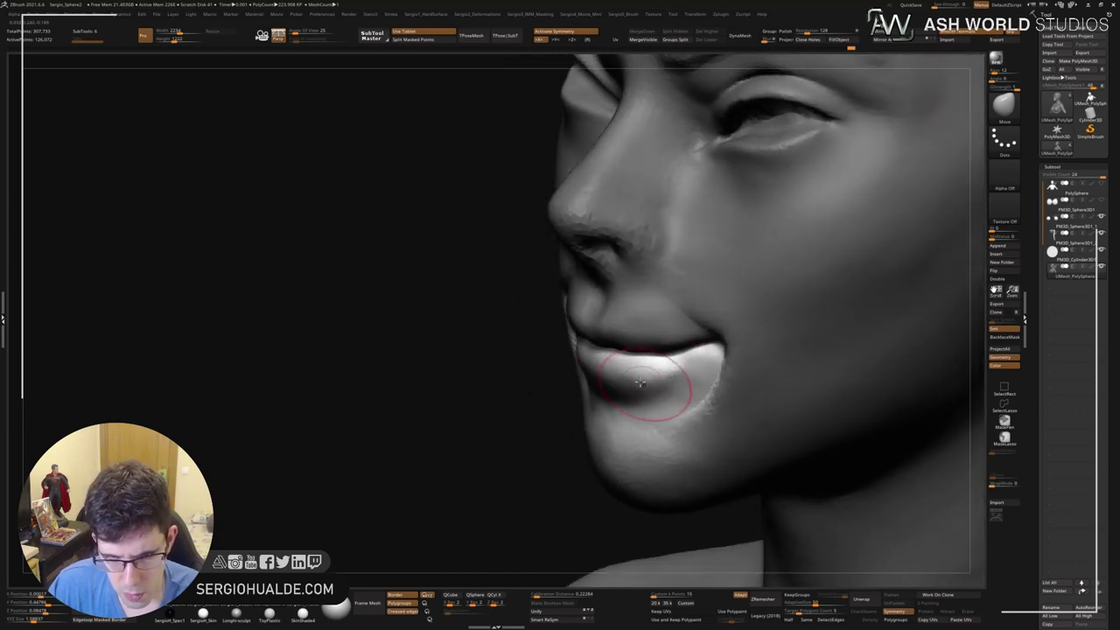
{"action": "left_click_drag", "start_coordinate": [588, 376], "coordinate": [583, 370]}
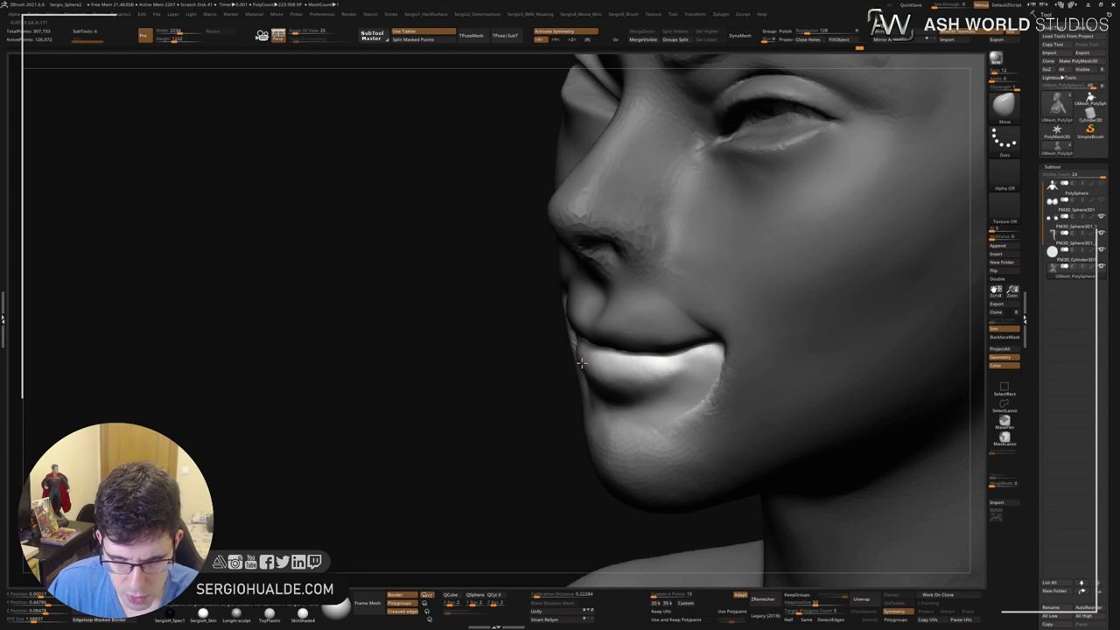
{"action": "mouse_move", "coordinate": [581, 362]}
{"action": "right_mouse_down"}
{"action": "mouse_move", "coordinate": [652, 386]}
{"action": "mouse_move", "coordinate": [704, 363]}
{"action": "right_mouse_up"}
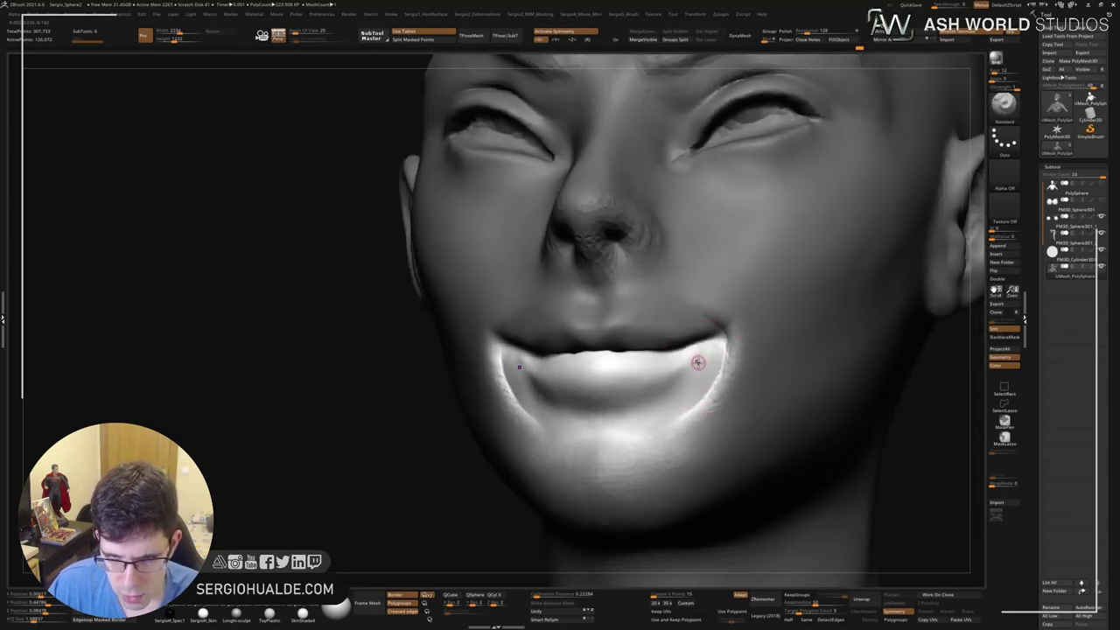
{"action": "left_click_drag", "start_coordinate": [698, 361], "coordinate": [707, 352]}
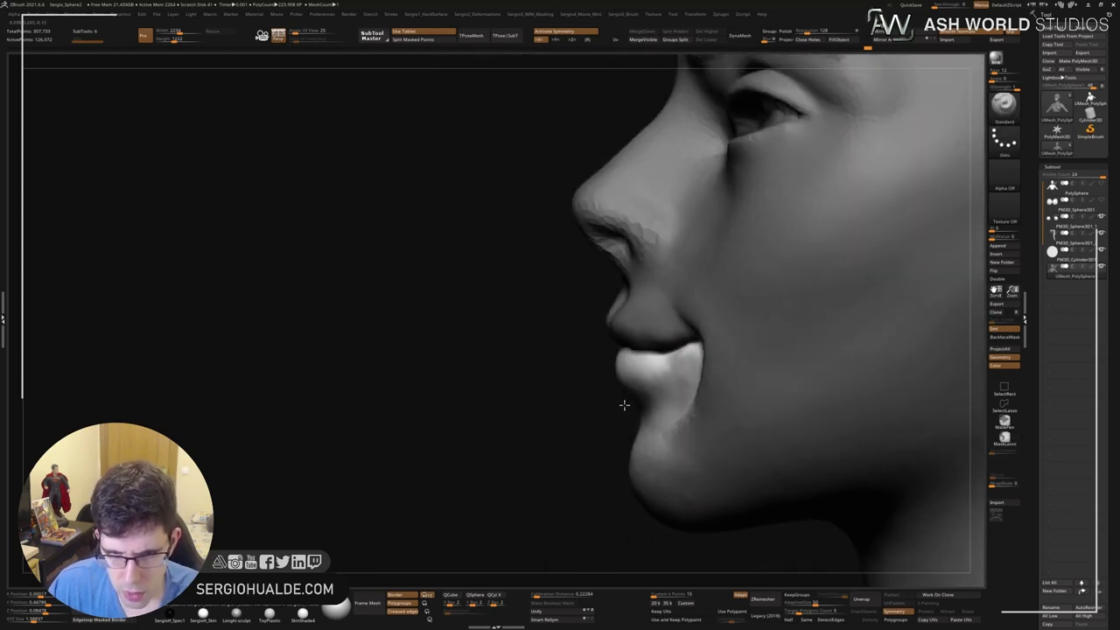
Check the smile from side profile and near-front views.
{"action": "right_click_drag", "start_coordinate": [529, 370], "coordinate": [625, 405]}
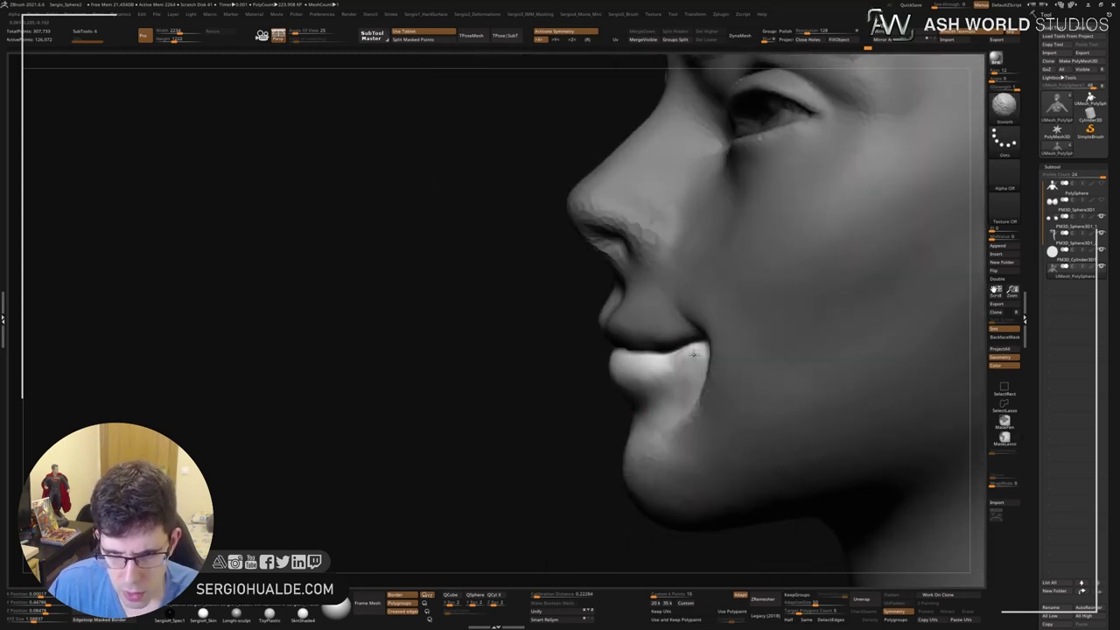
{"action": "right_click_drag", "start_coordinate": [694, 353], "coordinate": [639, 380]}
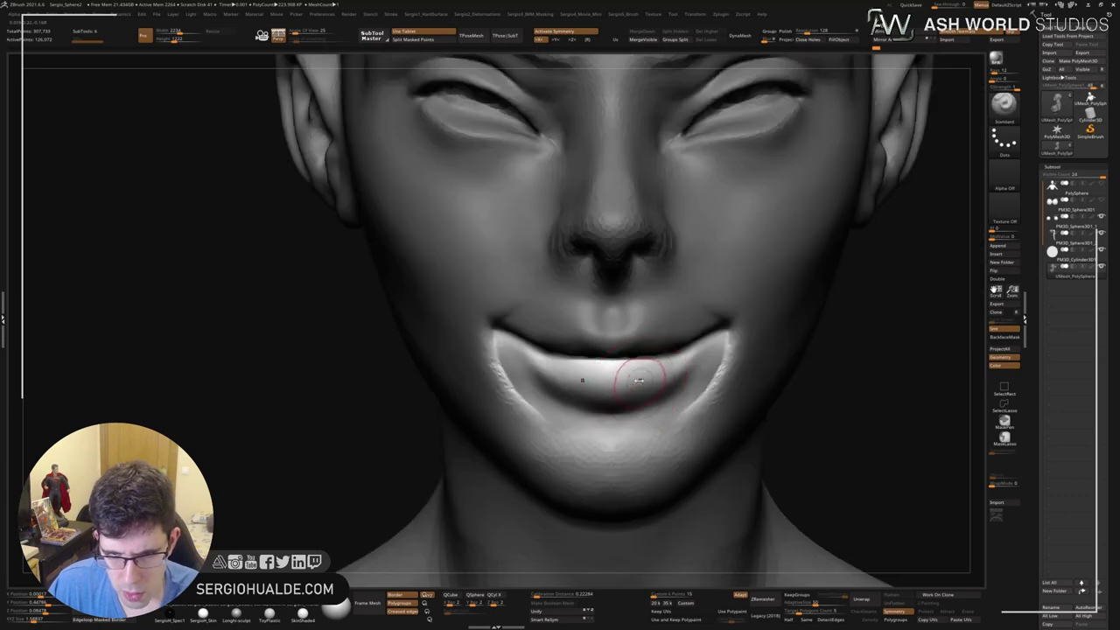
{"action": "right_click_drag", "start_coordinate": [569, 389], "coordinate": [615, 394]}
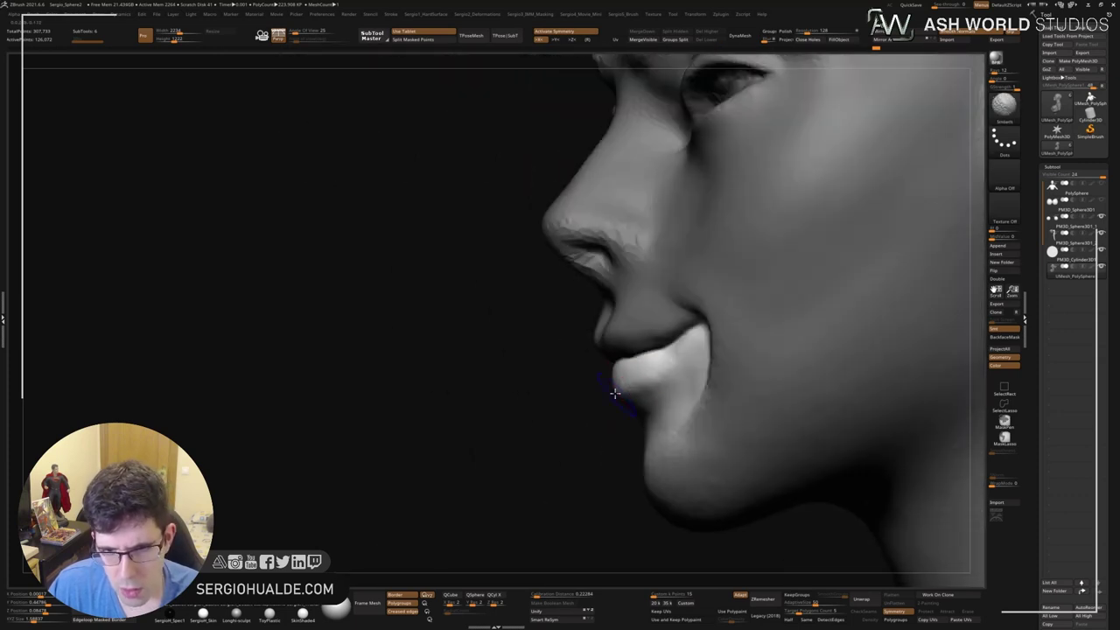
{"action": "right_click_drag", "start_coordinate": [674, 358], "coordinate": [667, 376], "text": "shift"}
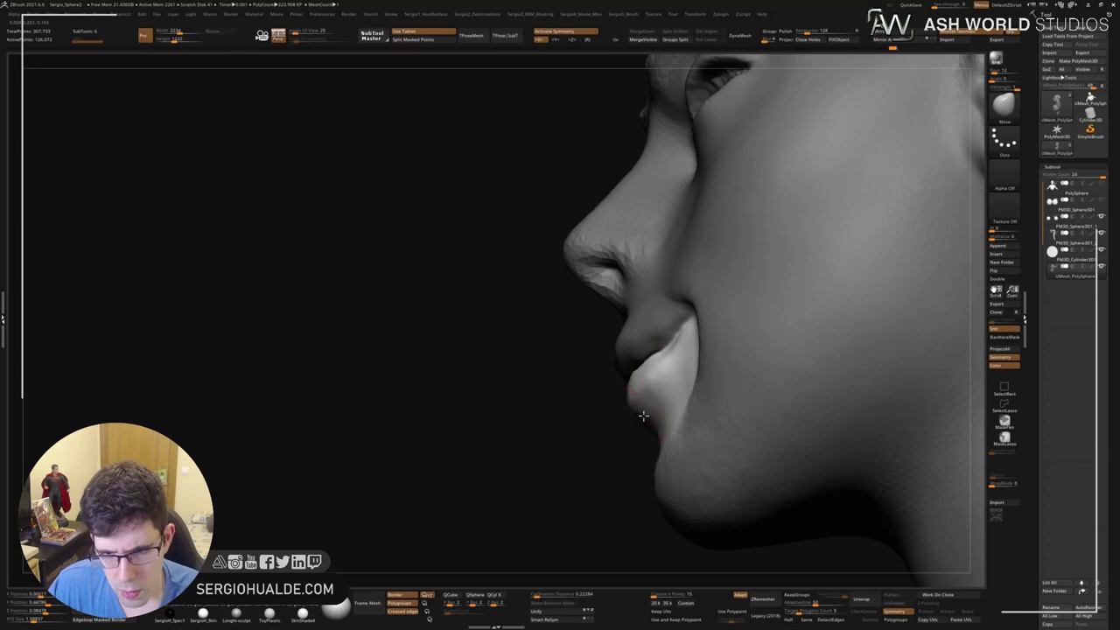
{"action": "mouse_move", "coordinate": [642, 415]}
{"action": "right_mouse_down"}
{"action": "mouse_move", "coordinate": [665, 425]}
{"action": "mouse_move", "coordinate": [664, 408]}
{"action": "mouse_move", "coordinate": [687, 410]}
{"action": "mouse_move", "coordinate": [612, 379]}
{"action": "mouse_move", "coordinate": [682, 341]}
{"action": "right_mouse_up"}
Deepen the mouth-corner crease, then carve an upturned smile crease there with DamStandard.
{"action": "key", "text": "ctrl+z"}
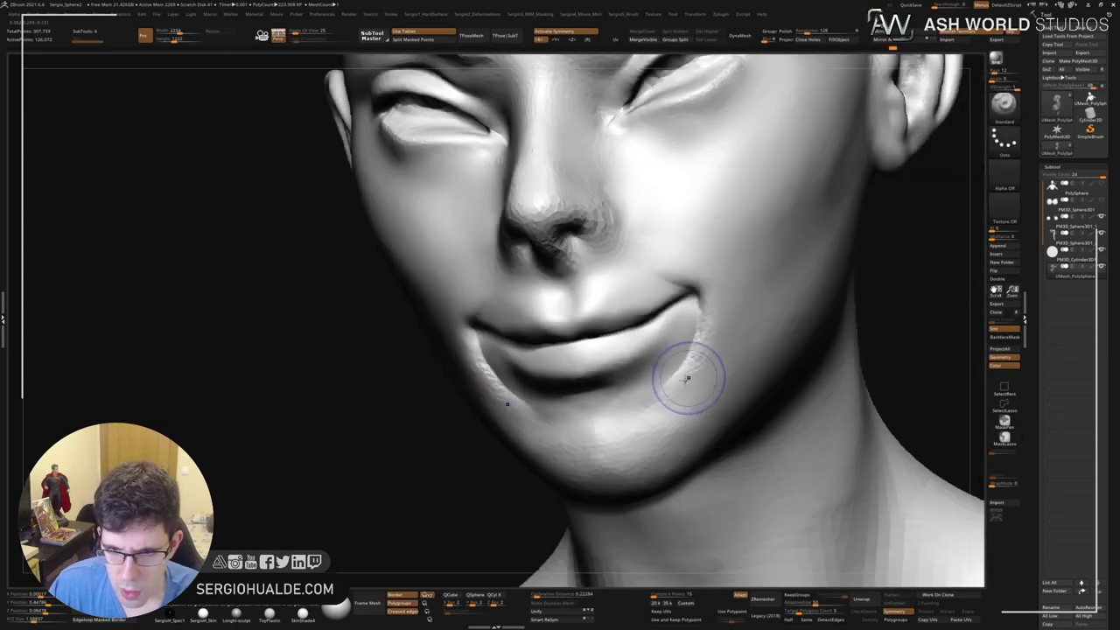
{"action": "right_click_drag", "start_coordinate": [685, 382], "coordinate": [683, 374]}
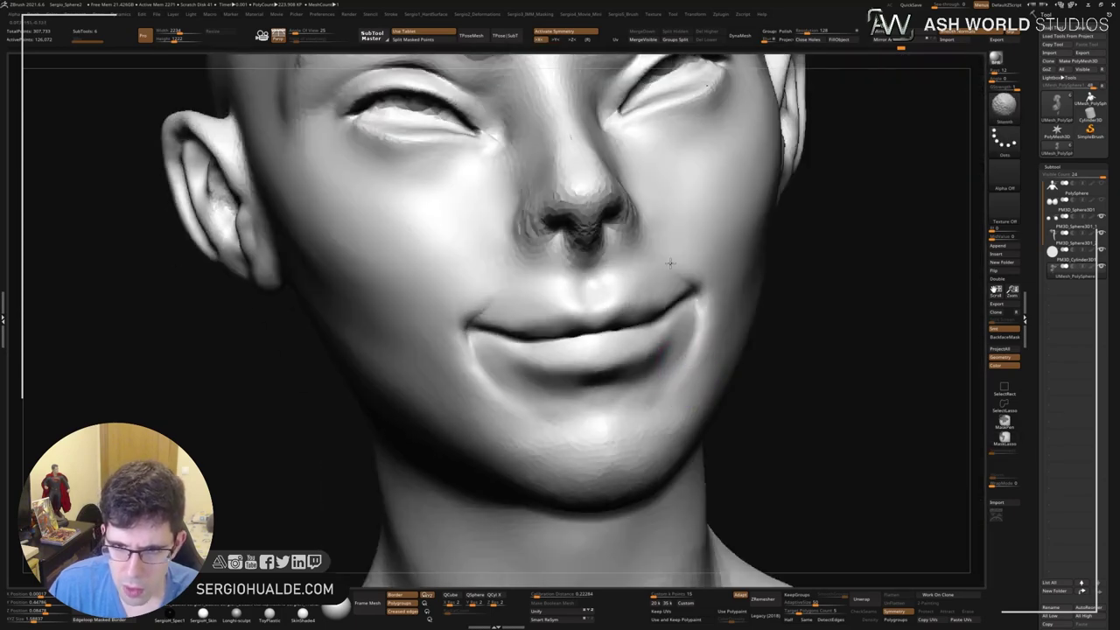
{"action": "mouse_move", "coordinate": [719, 279]}
{"action": "right_mouse_down"}
{"action": "mouse_move", "coordinate": [696, 357]}
{"action": "mouse_move", "coordinate": [712, 374]}
{"action": "mouse_move", "coordinate": [614, 348]}
{"action": "right_mouse_up"}
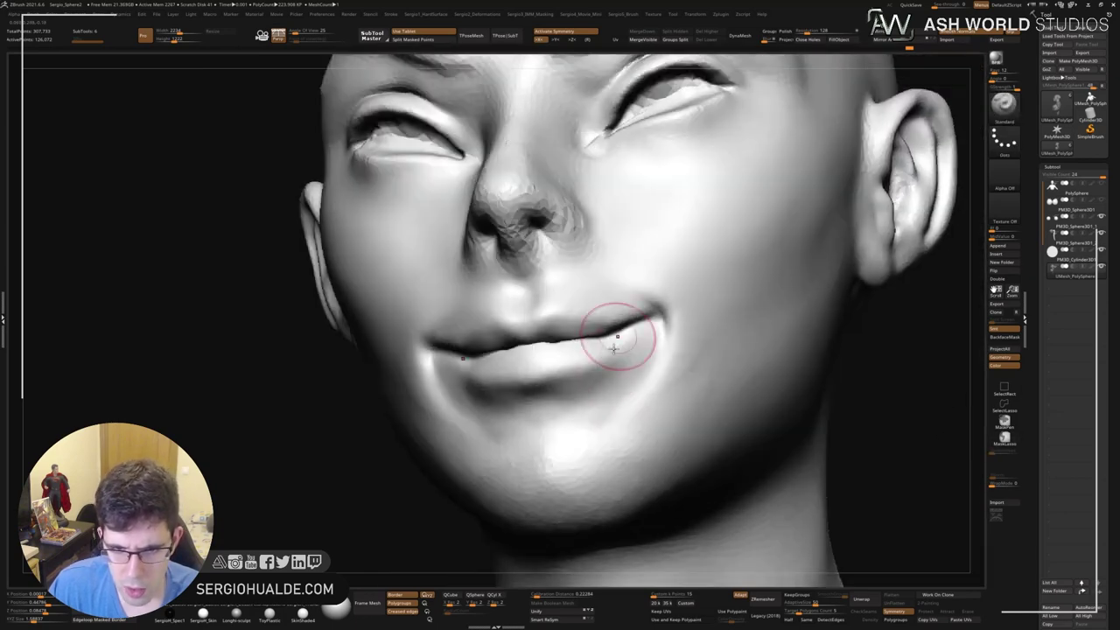
{"action": "right_click_drag", "start_coordinate": [624, 400], "coordinate": [599, 377]}
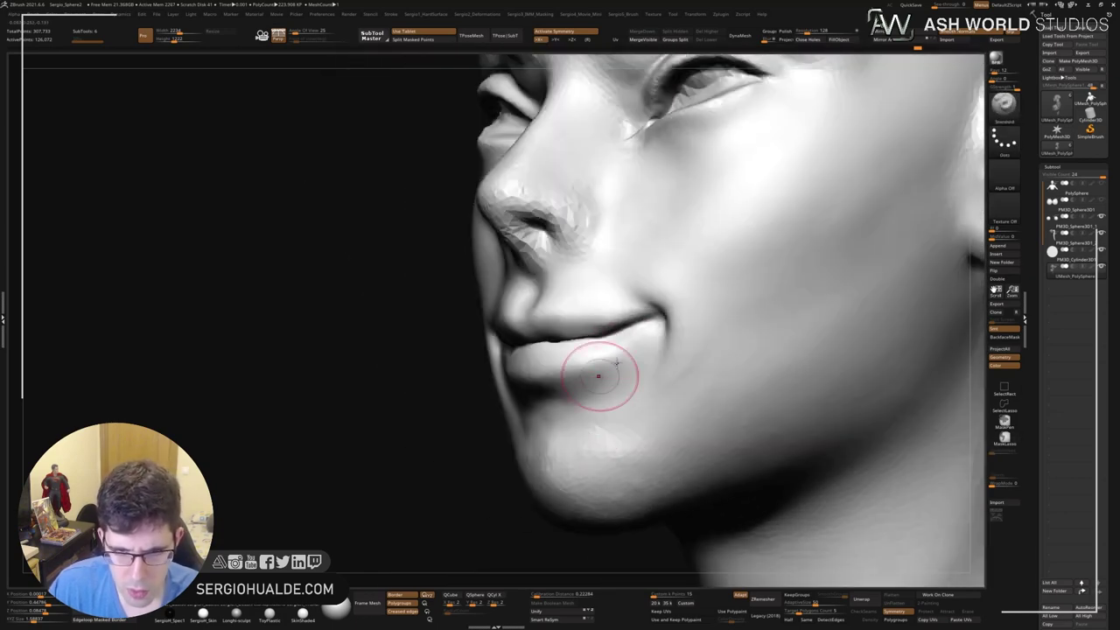
{"action": "left_click_drag", "start_coordinate": [598, 376], "coordinate": [644, 342]}
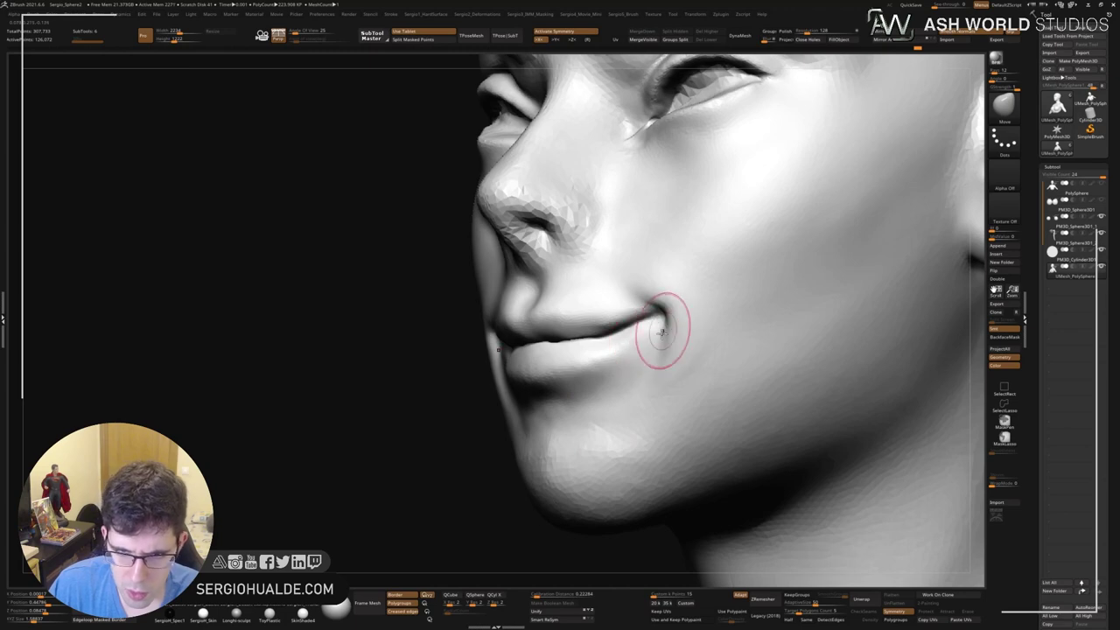
{"action": "right_click_drag", "start_coordinate": [662, 330], "coordinate": [648, 322]}
{"action": "key", "text": "b"}
{"action": "key", "text": "d"}
{"action": "key", "text": "s"}
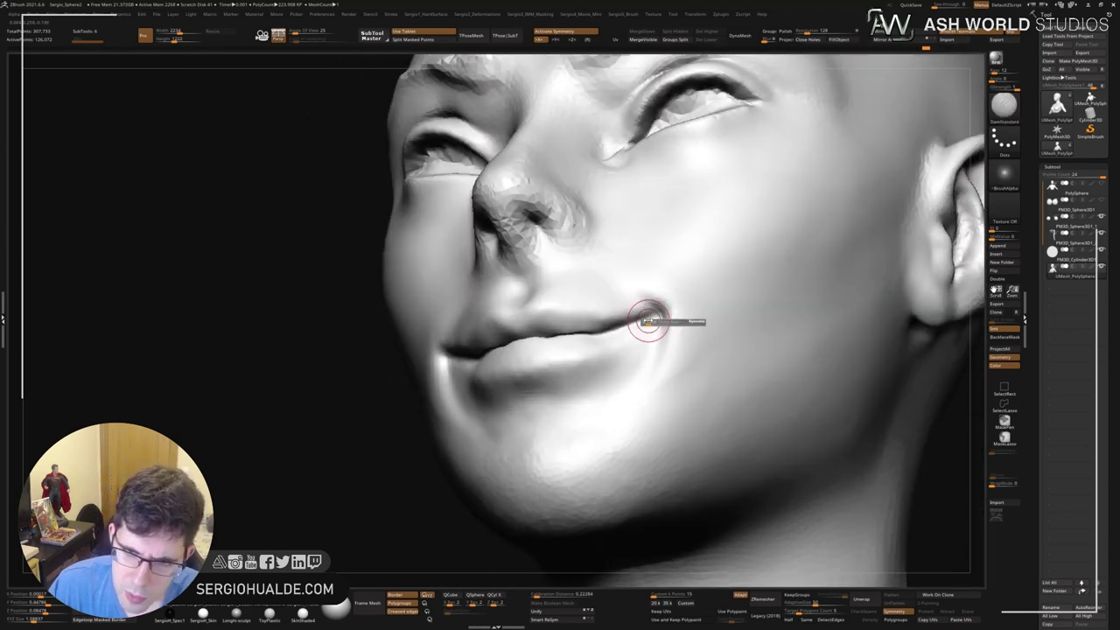
{"action": "left_click_drag", "start_coordinate": [647, 322], "coordinate": [659, 306]}
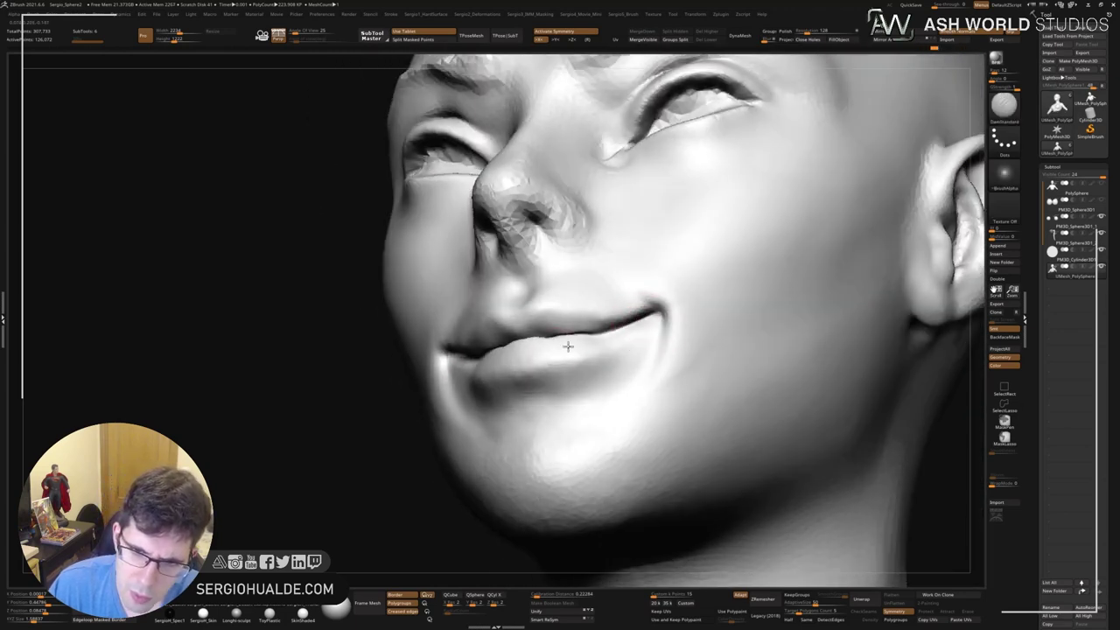
{"action": "mouse_move", "coordinate": [567, 346]}
{"action": "right_mouse_down"}
{"action": "mouse_move", "coordinate": [534, 331]}
{"action": "mouse_move", "coordinate": [425, 357]}
{"action": "mouse_move", "coordinate": [499, 307]}
{"action": "right_mouse_up"}
Build up the upper lip with the Standard brush and review it at a three-quarter angle.
{"action": "key", "text": "b"}
{"action": "key", "text": "s"}
{"action": "key", "text": "t"}
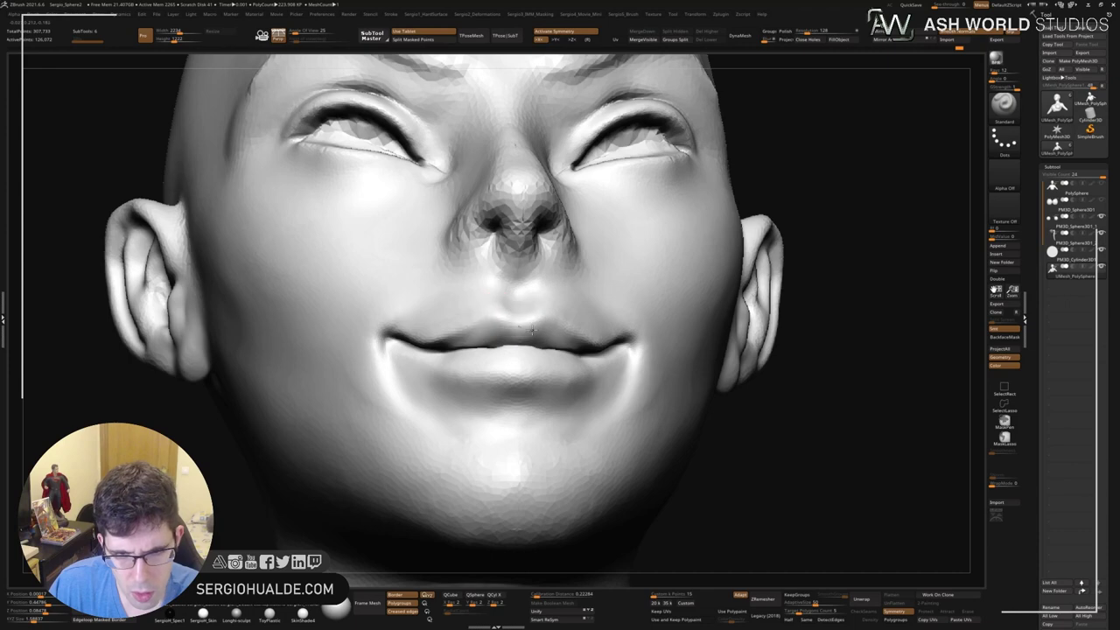
{"action": "left_click_drag", "start_coordinate": [492, 322], "coordinate": [546, 321]}
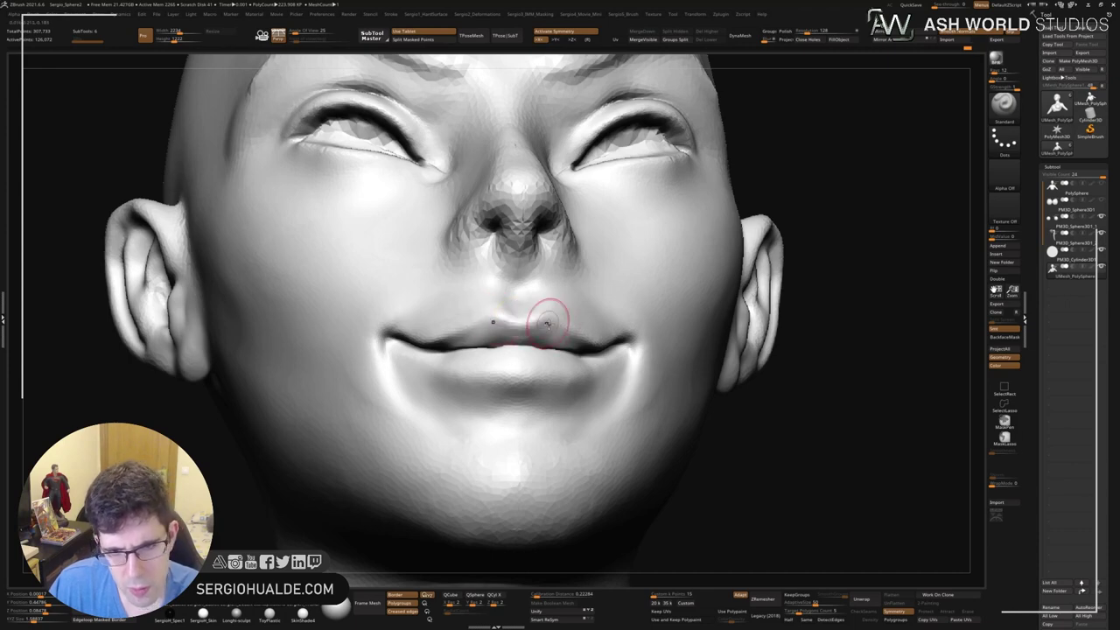
{"action": "mouse_move", "coordinate": [547, 322]}
{"action": "right_mouse_down"}
{"action": "mouse_move", "coordinate": [530, 295]}
{"action": "mouse_move", "coordinate": [570, 297]}
{"action": "mouse_move", "coordinate": [580, 350]}
{"action": "right_mouse_up"}
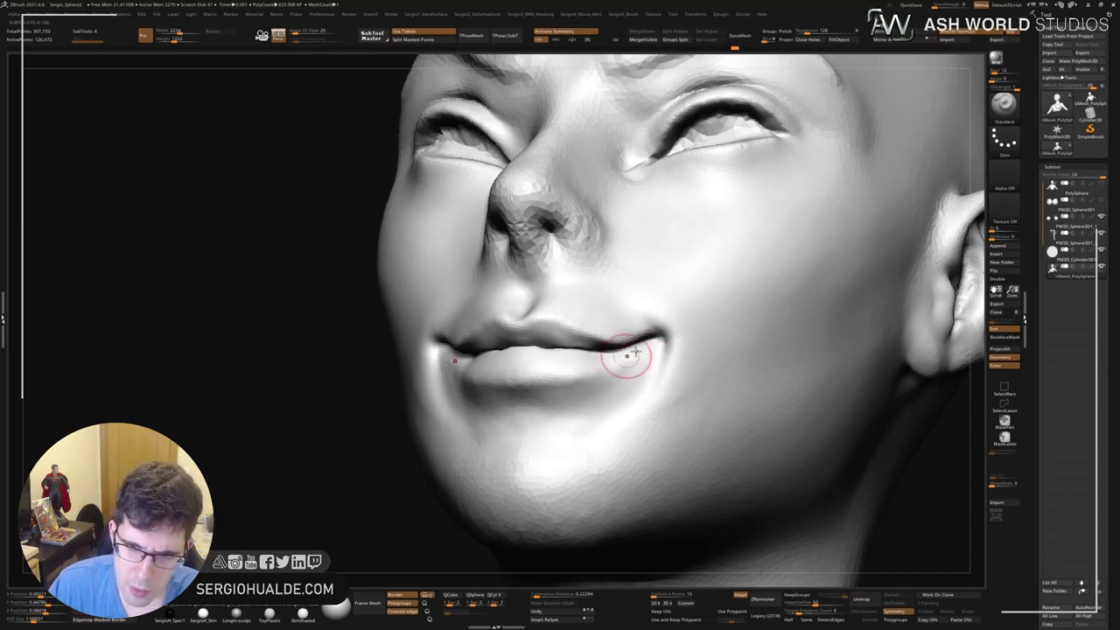
{"action": "mouse_move", "coordinate": [656, 350]}
{"action": "right_mouse_down"}
{"action": "mouse_move", "coordinate": [639, 378]}
{"action": "mouse_move", "coordinate": [635, 343]}
{"action": "right_mouse_up"}
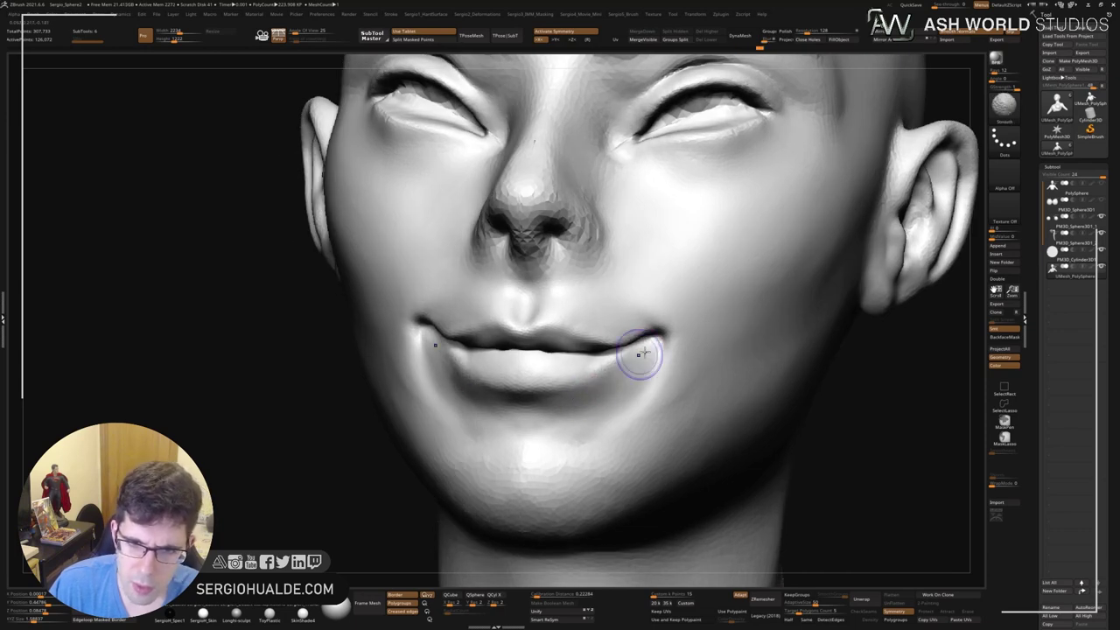
{"action": "right_click_drag", "start_coordinate": [639, 354], "coordinate": [662, 332]}
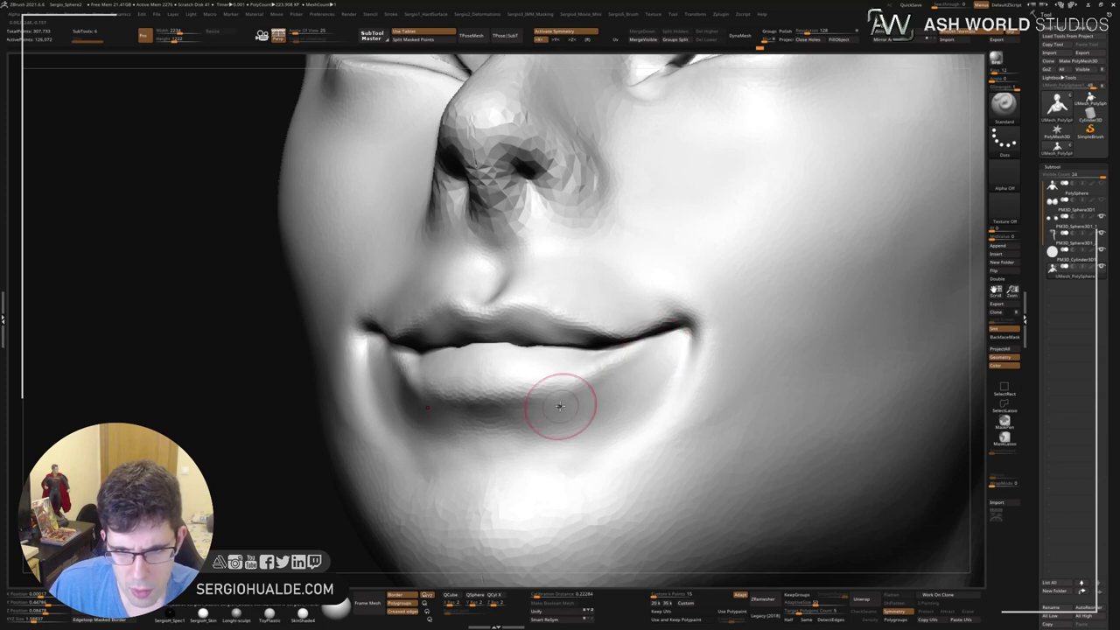
{"action": "key", "text": "shift"}
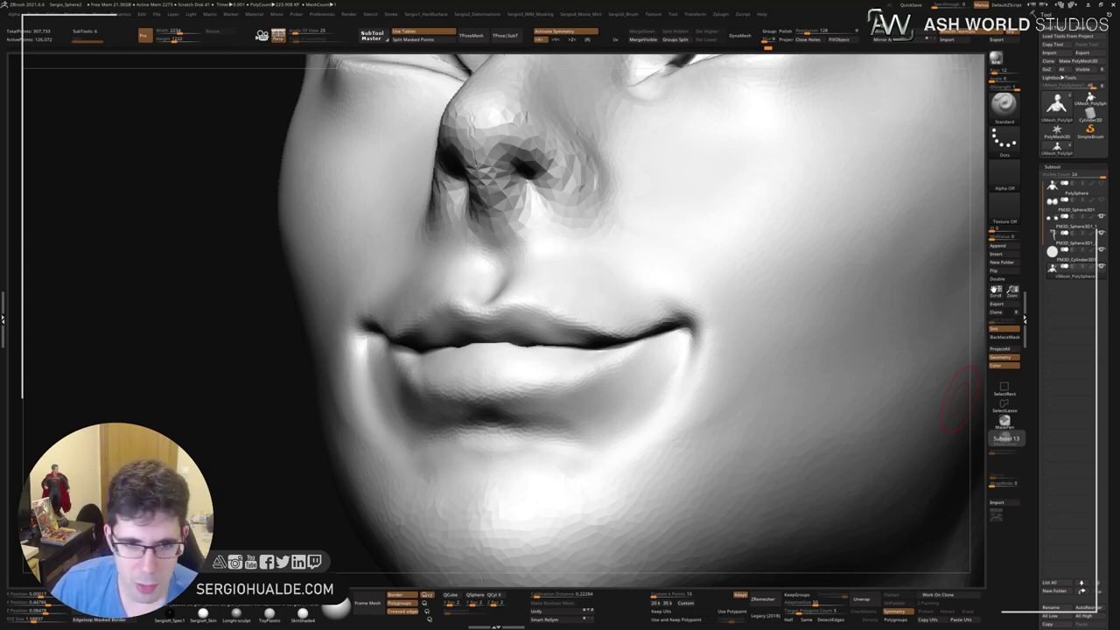
Push the chin and mouth corners into shape with the symmetric Move brush, then smooth the chin.
{"action": "key", "text": "f"}
{"action": "key", "text": "b"}
{"action": "key", "text": "m"}
{"action": "key", "text": "v"}
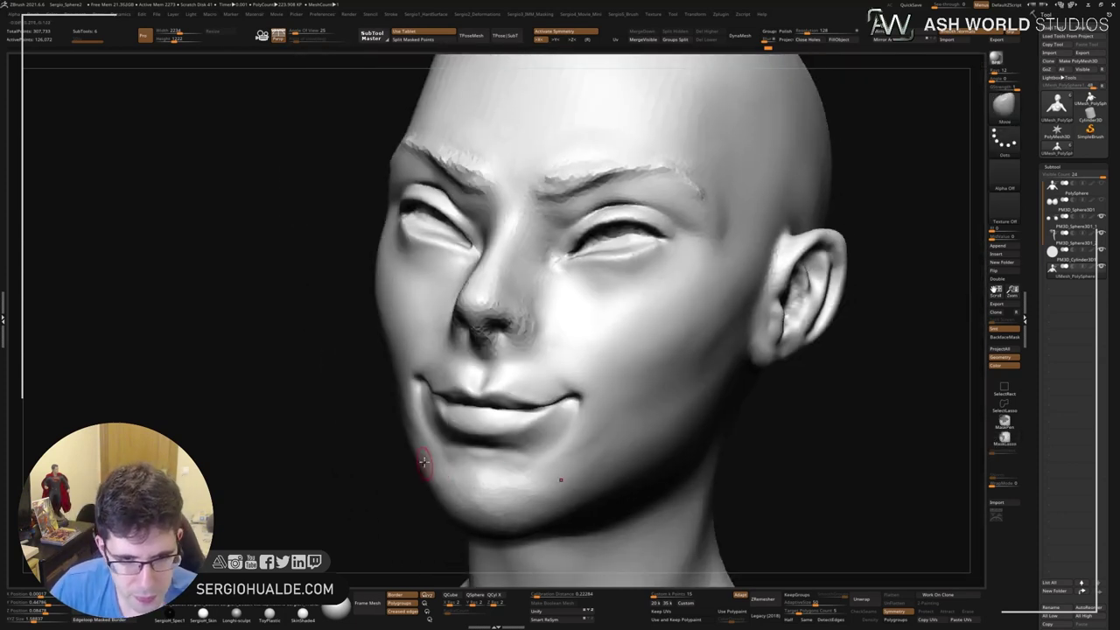
{"action": "left_click_drag", "start_coordinate": [409, 446], "coordinate": [411, 462]}
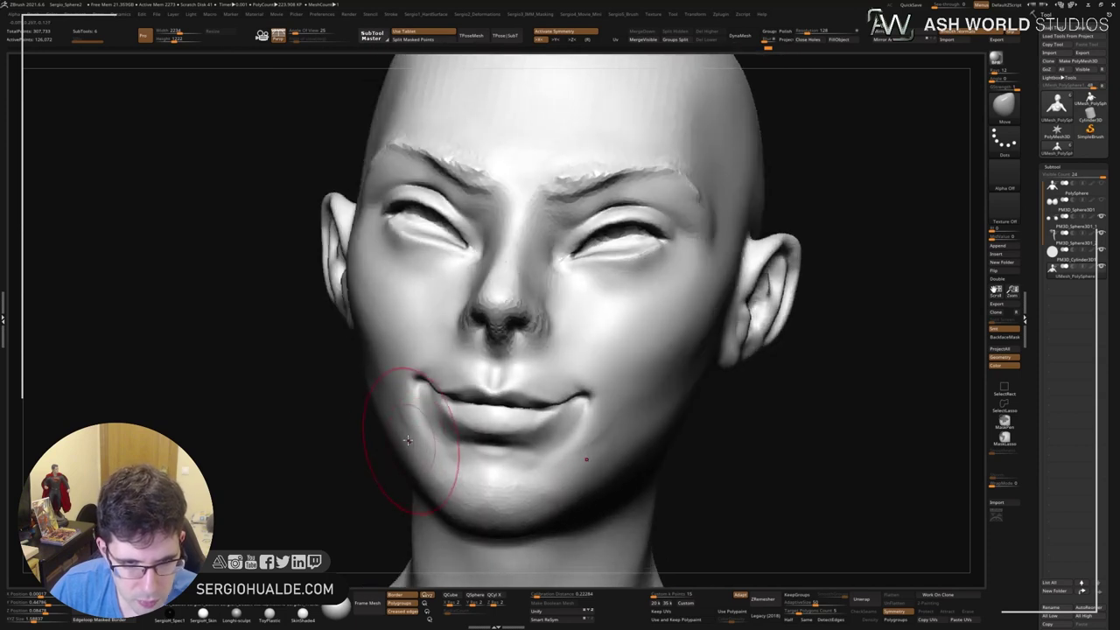
{"action": "mouse_move", "coordinate": [392, 425]}
{"action": "left_mouse_down"}
{"action": "mouse_move", "coordinate": [424, 467]}
{"action": "mouse_move", "coordinate": [437, 464]}
{"action": "left_mouse_up"}
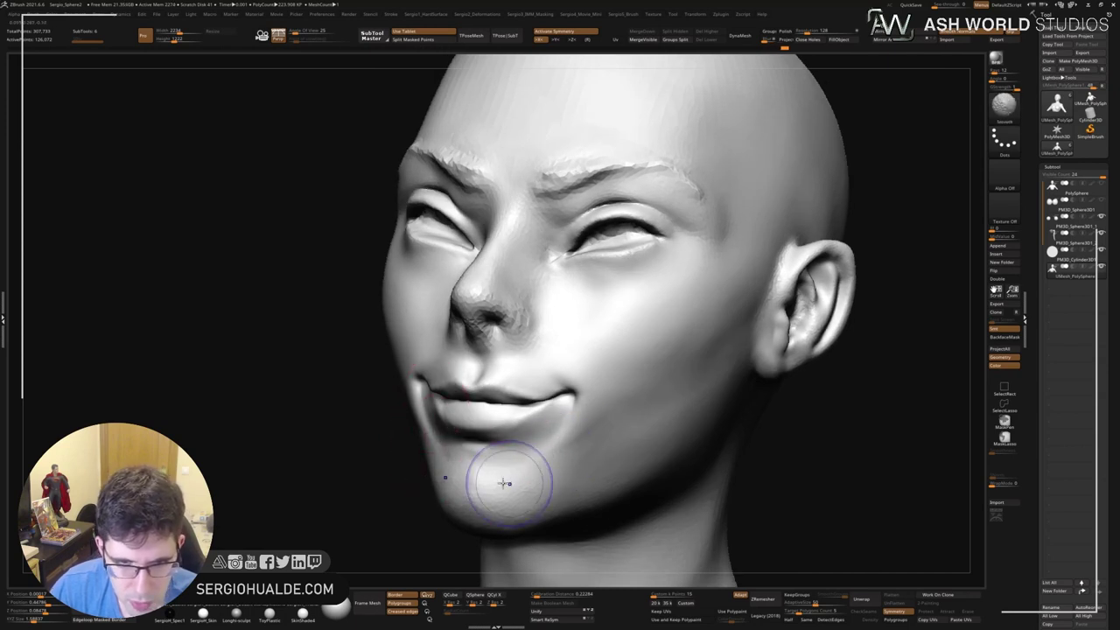
{"action": "key", "text": "shift"}
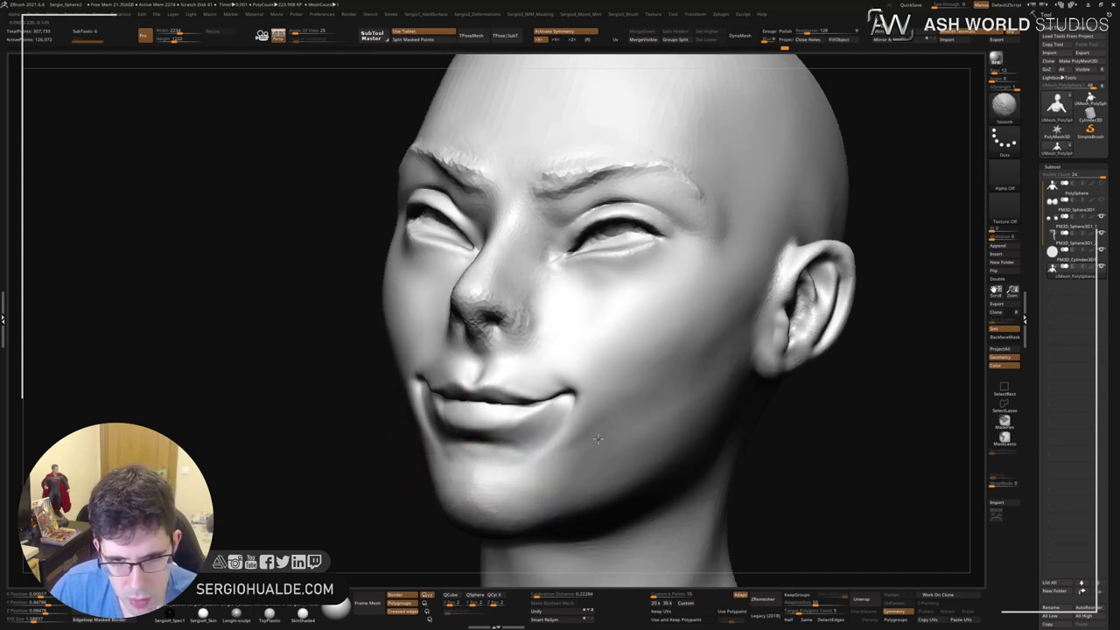
Orbit the head to check the smile from frontal, side and three-quarter angles.
{"action": "left_click_drag", "start_coordinate": [615, 387], "coordinate": [580, 430]}
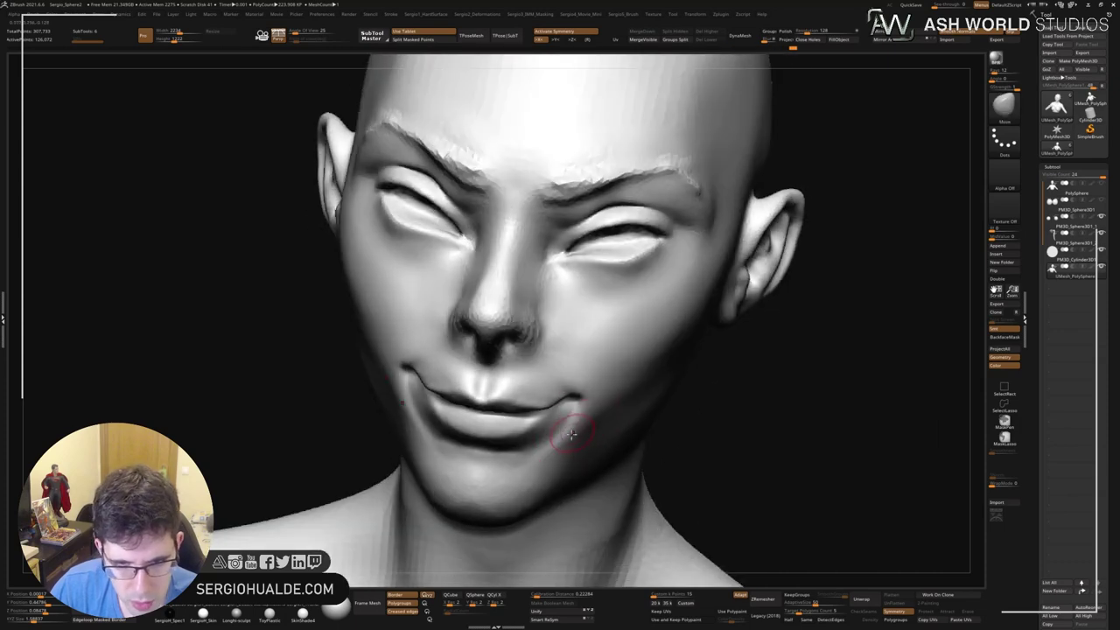
{"action": "right_click_drag", "start_coordinate": [600, 408], "coordinate": [570, 438]}
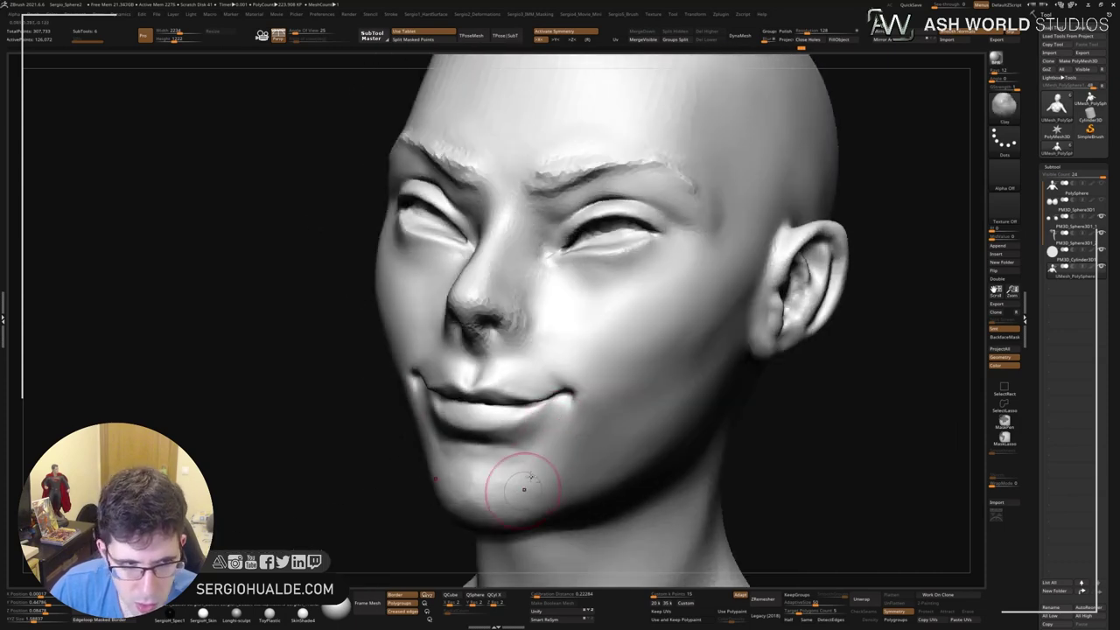
{"action": "right_click_drag", "start_coordinate": [513, 480], "coordinate": [555, 467]}
{"action": "mouse_move", "coordinate": [569, 420]}
{"action": "right_mouse_down"}
{"action": "mouse_move", "coordinate": [572, 389]}
{"action": "mouse_move", "coordinate": [542, 416]}
{"action": "right_mouse_up"}
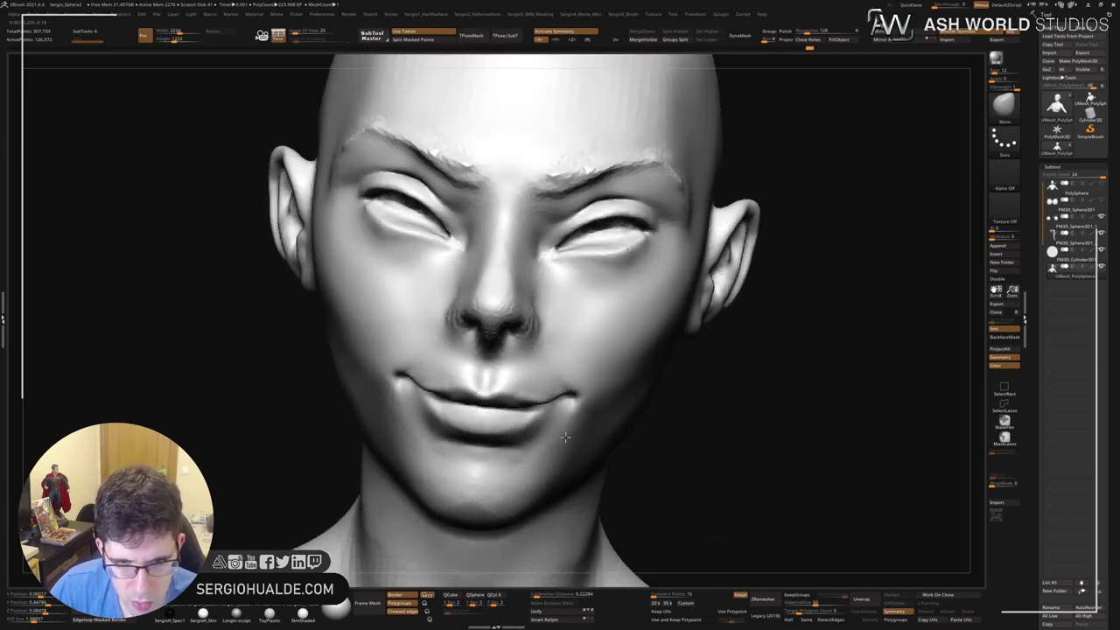
{"action": "right_click_drag", "start_coordinate": [542, 398], "coordinate": [538, 405]}
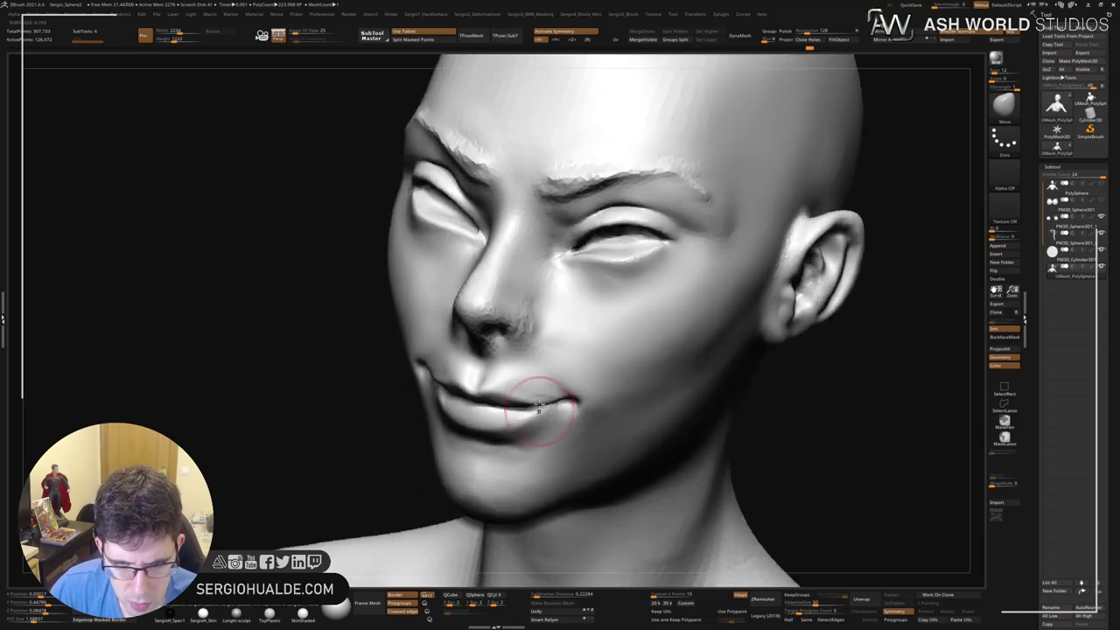
{"action": "mouse_move", "coordinate": [434, 375]}
{"action": "right_mouse_down"}
{"action": "mouse_move", "coordinate": [531, 396]}
{"action": "mouse_move", "coordinate": [511, 402]}
{"action": "mouse_move", "coordinate": [528, 427]}
{"action": "right_mouse_up"}
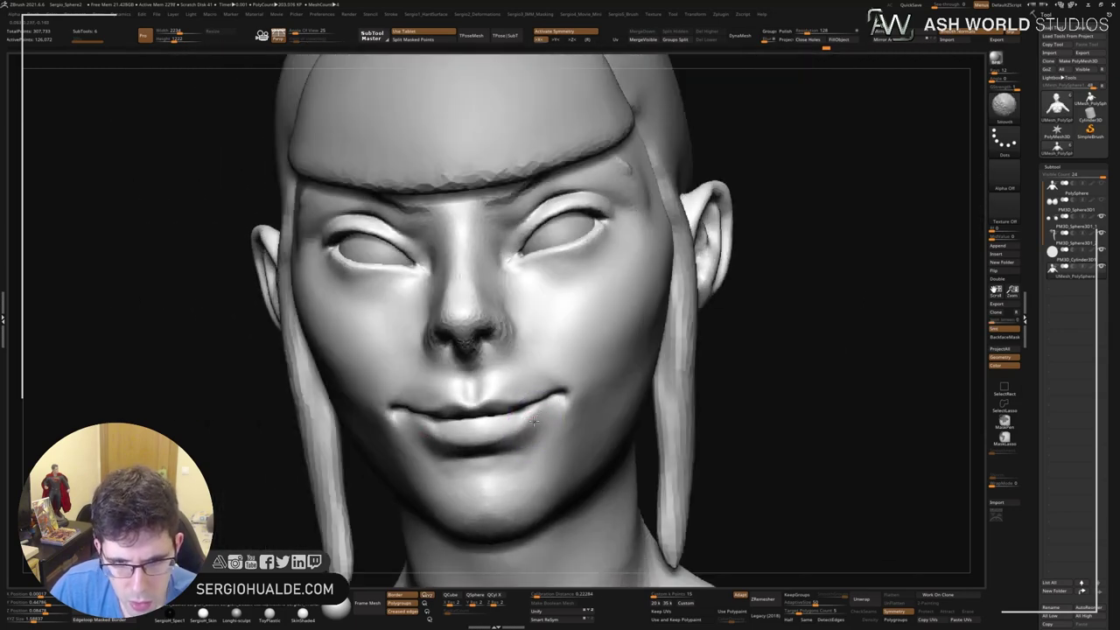
Lasso the chin and jaw to hide everything except the lower face.
{"action": "mouse_move", "coordinate": [534, 422]}
{"action": "right_mouse_down", "text": "alt"}
{"action": "mouse_move", "coordinate": [513, 400]}
{"action": "mouse_move", "coordinate": [538, 396]}
{"action": "mouse_move", "coordinate": [449, 380]}
{"action": "right_mouse_up", "text": "alt"}
{"action": "left_click_drag", "start_coordinate": [447, 354], "coordinate": [571, 415], "text": "ctrl+shift"}
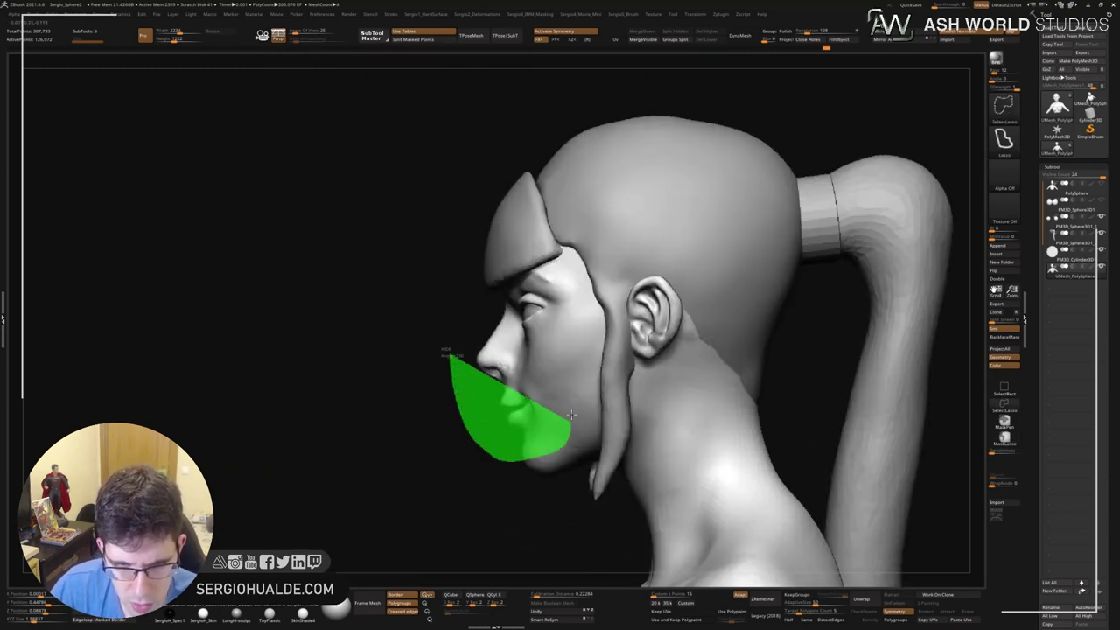
{"action": "mouse_move", "coordinate": [438, 438]}
{"action": "right_mouse_down"}
{"action": "mouse_move", "coordinate": [534, 428]}
{"action": "mouse_move", "coordinate": [568, 380]}
{"action": "mouse_move", "coordinate": [620, 394]}
{"action": "mouse_move", "coordinate": [525, 385]}
{"action": "mouse_move", "coordinate": [536, 421]}
{"action": "mouse_move", "coordinate": [532, 412]}
{"action": "mouse_move", "coordinate": [572, 423]}
{"action": "mouse_move", "coordinate": [579, 383]}
{"action": "right_mouse_up"}
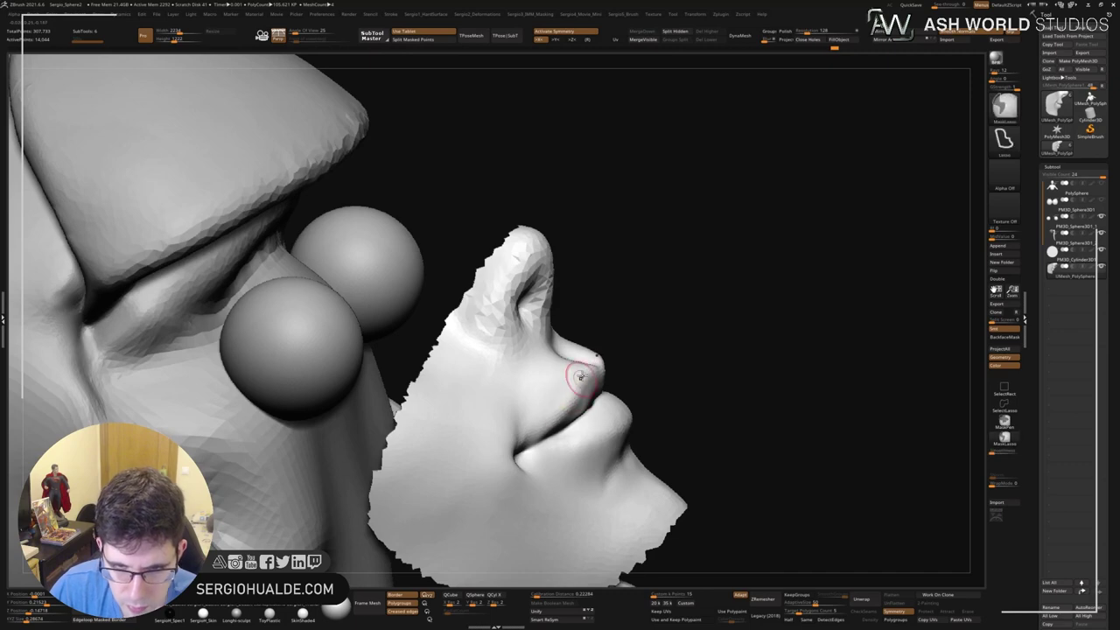
Refine the isolated lips from below and the front, then unhide the whole head.
{"action": "right_click_drag", "start_coordinate": [554, 426], "coordinate": [573, 404]}
{"action": "mouse_move", "coordinate": [620, 373]}
{"action": "right_mouse_down"}
{"action": "mouse_move", "coordinate": [595, 445]}
{"action": "mouse_move", "coordinate": [674, 393]}
{"action": "mouse_move", "coordinate": [652, 398]}
{"action": "mouse_move", "coordinate": [658, 419]}
{"action": "right_mouse_up"}
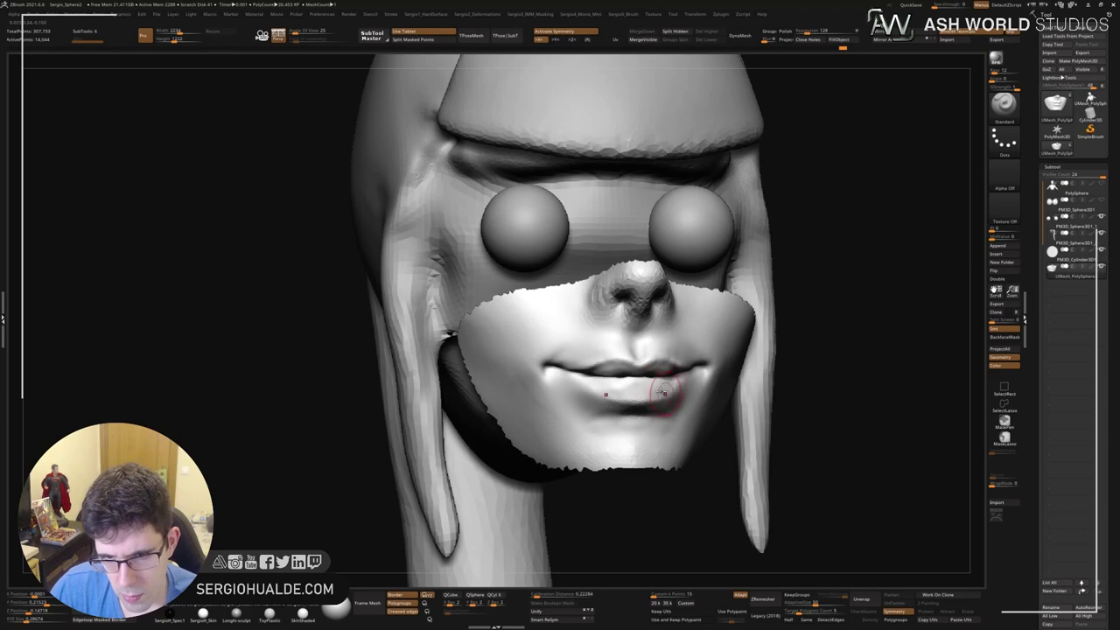
{"action": "mouse_move", "coordinate": [643, 386]}
{"action": "right_mouse_down"}
{"action": "mouse_move", "coordinate": [662, 408]}
{"action": "mouse_move", "coordinate": [581, 399]}
{"action": "mouse_move", "coordinate": [669, 400]}
{"action": "mouse_move", "coordinate": [605, 371]}
{"action": "mouse_move", "coordinate": [647, 380]}
{"action": "mouse_move", "coordinate": [655, 394]}
{"action": "mouse_move", "coordinate": [664, 378]}
{"action": "mouse_move", "coordinate": [669, 396]}
{"action": "mouse_move", "coordinate": [664, 385]}
{"action": "right_mouse_up"}
{"action": "left_click", "coordinate": [581, 400], "text": "ctrl+shift"}
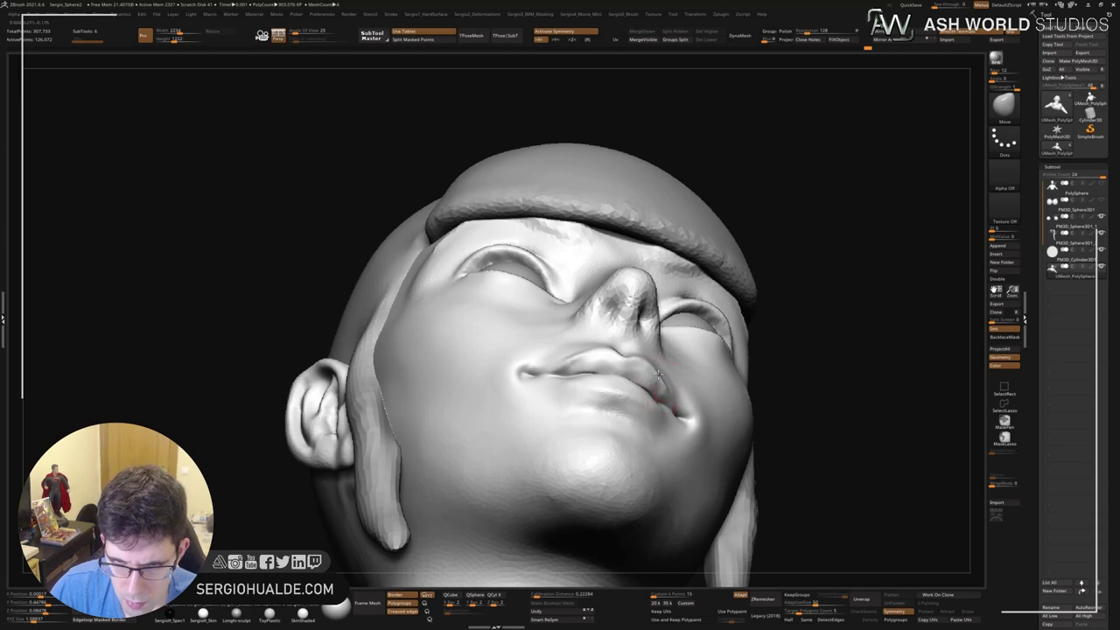
Build up the cheek and smooth the chin into a rounder shape.
{"action": "mouse_move", "coordinate": [656, 367]}
{"action": "right_mouse_down"}
{"action": "mouse_move", "coordinate": [583, 350]}
{"action": "mouse_move", "coordinate": [693, 341]}
{"action": "right_mouse_up"}
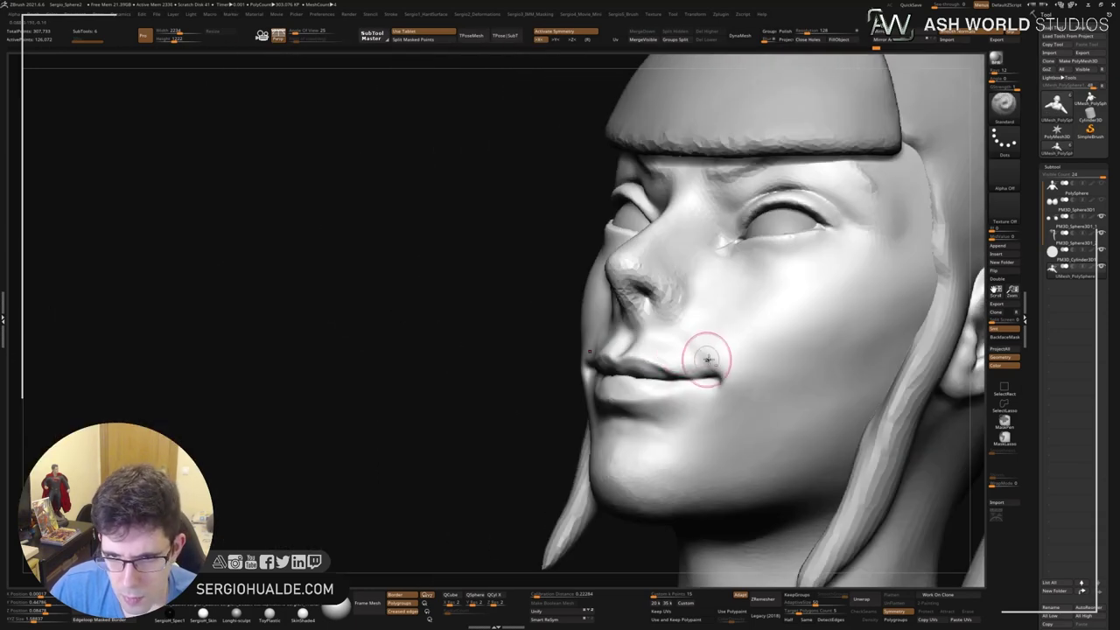
{"action": "key", "text": "shift"}
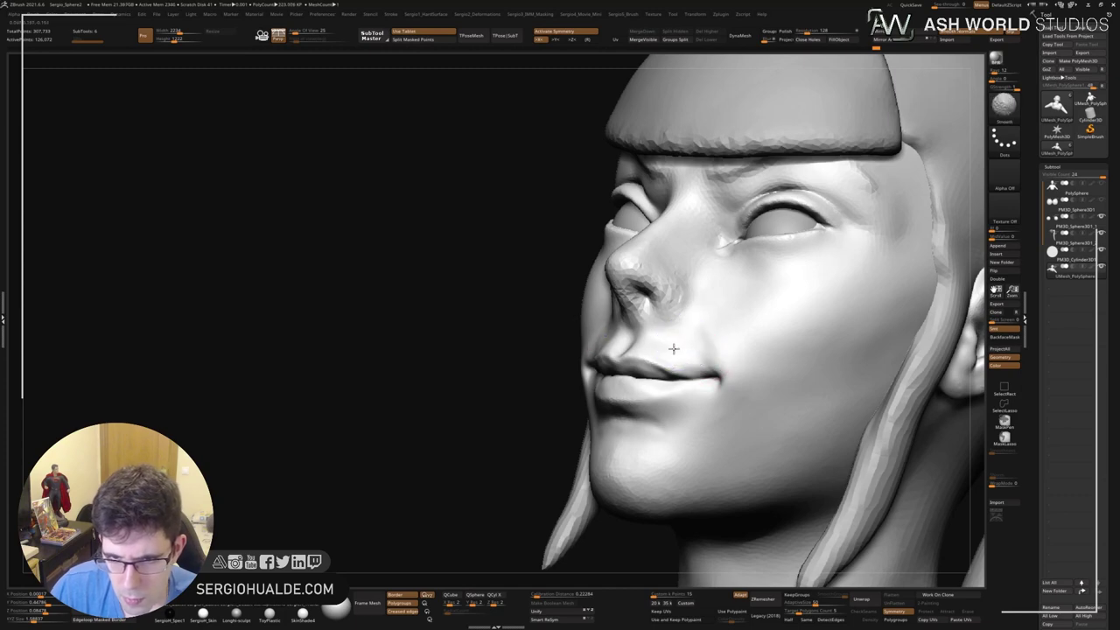
{"action": "mouse_move", "coordinate": [698, 316]}
{"action": "right_mouse_down"}
{"action": "mouse_move", "coordinate": [687, 357]}
{"action": "mouse_move", "coordinate": [655, 327]}
{"action": "mouse_move", "coordinate": [687, 333]}
{"action": "mouse_move", "coordinate": [613, 440]}
{"action": "mouse_move", "coordinate": [700, 411]}
{"action": "right_mouse_up"}
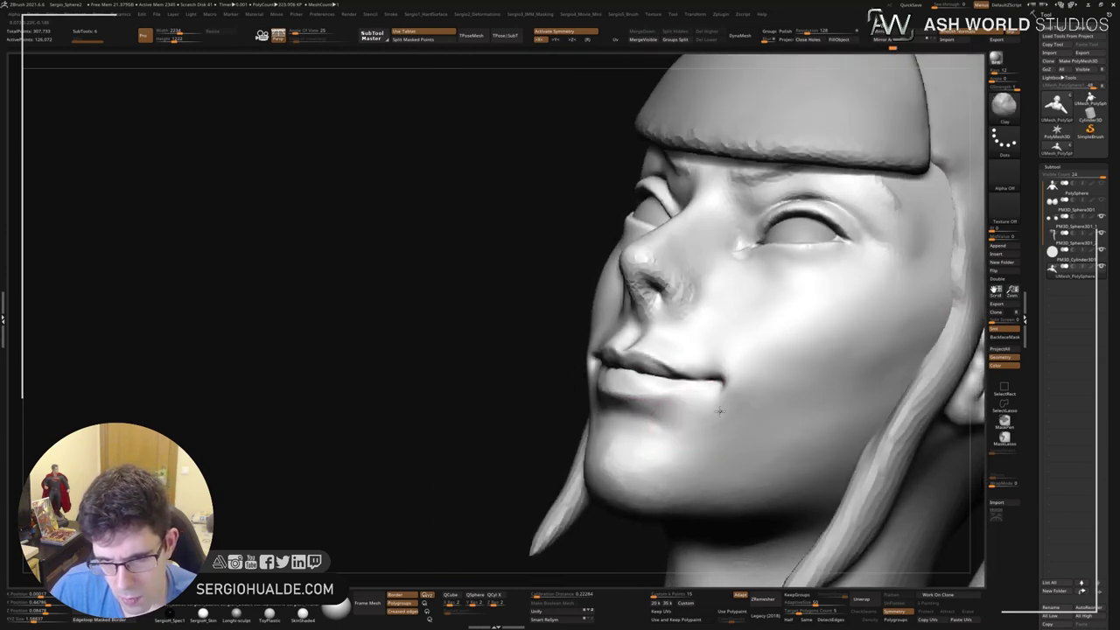
{"action": "left_click_drag", "start_coordinate": [719, 411], "coordinate": [702, 446], "text": "shift"}
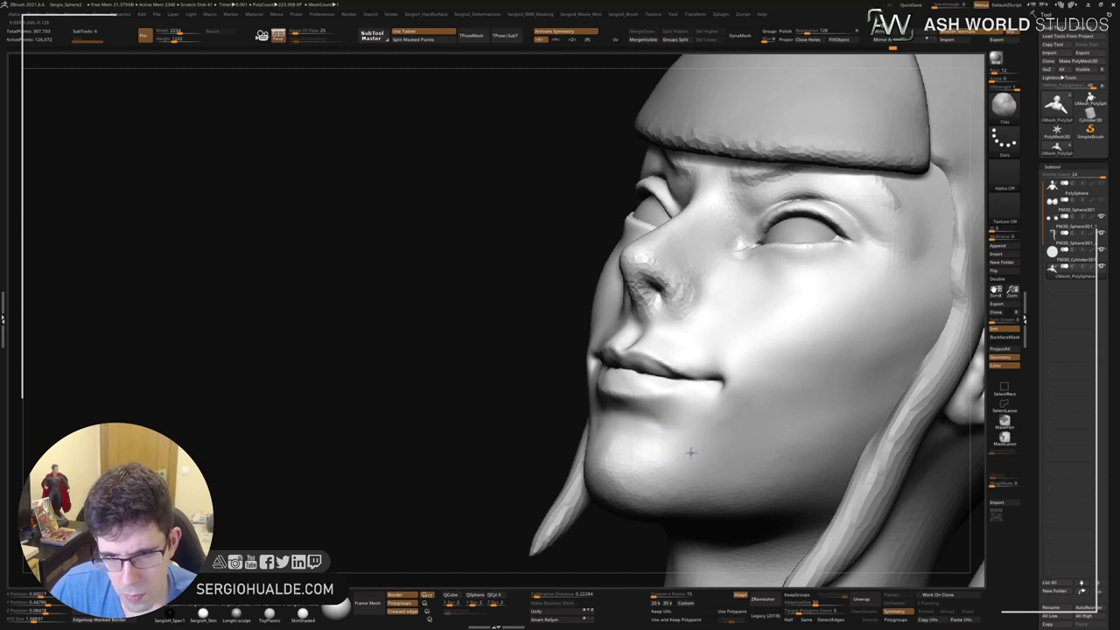
{"action": "mouse_move", "coordinate": [703, 449]}
{"action": "right_mouse_down"}
{"action": "mouse_move", "coordinate": [692, 429]}
{"action": "mouse_move", "coordinate": [709, 445]}
{"action": "mouse_move", "coordinate": [713, 411]}
{"action": "mouse_move", "coordinate": [653, 434]}
{"action": "right_mouse_up"}
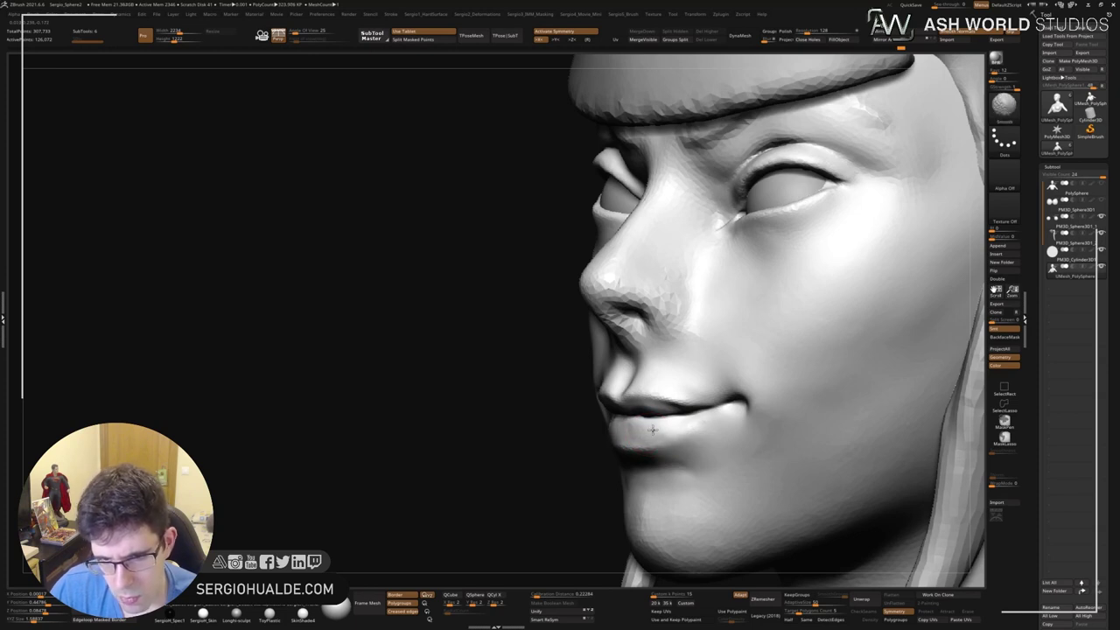
{"action": "mouse_move", "coordinate": [670, 427]}
{"action": "right_mouse_down"}
{"action": "mouse_move", "coordinate": [679, 458]}
{"action": "mouse_move", "coordinate": [692, 437]}
{"action": "mouse_move", "coordinate": [691, 391]}
{"action": "right_mouse_up"}
{"action": "key", "text": "f"}
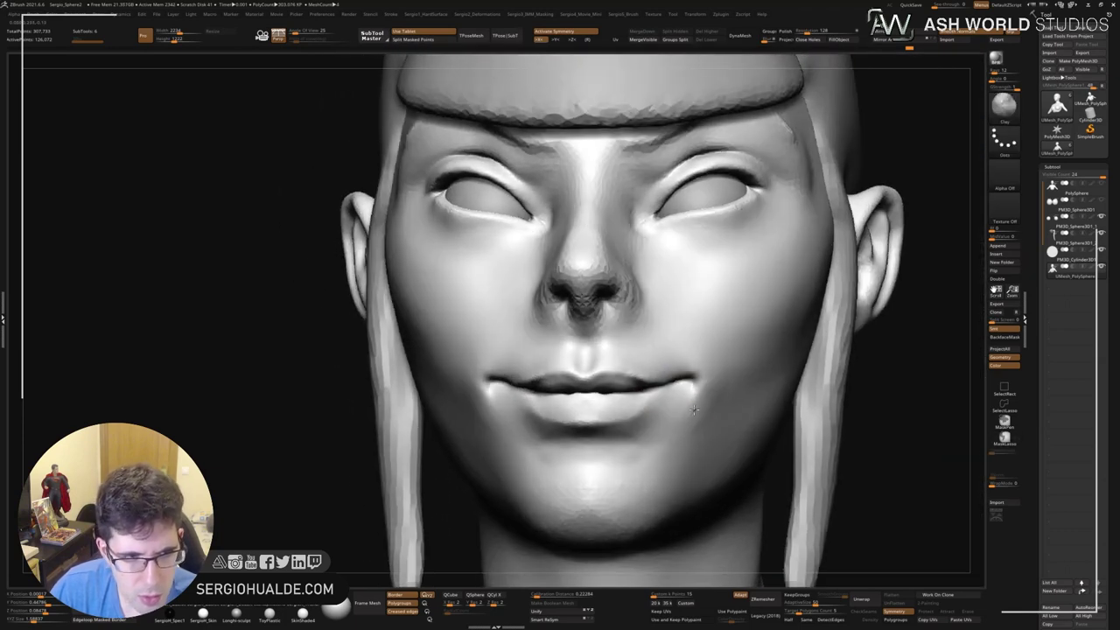
Carve small dimple creases at both mouth corners with DamStandard.
{"action": "key", "text": "b"}
{"action": "key", "text": "d"}
{"action": "key", "text": "s"}
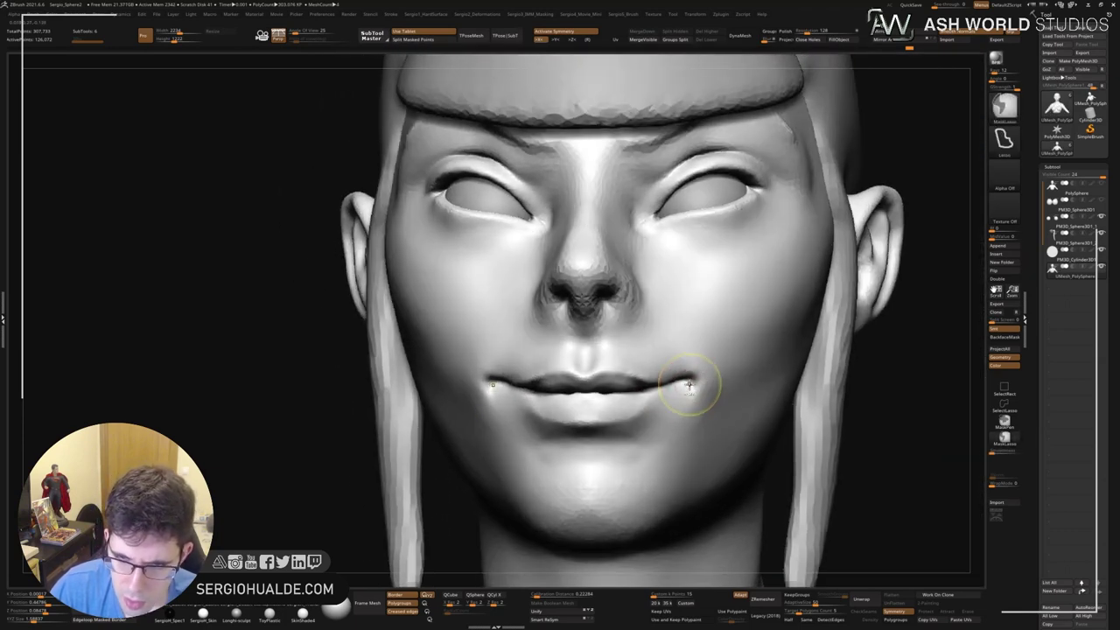
{"action": "left_click_drag", "start_coordinate": [691, 385], "coordinate": [685, 378]}
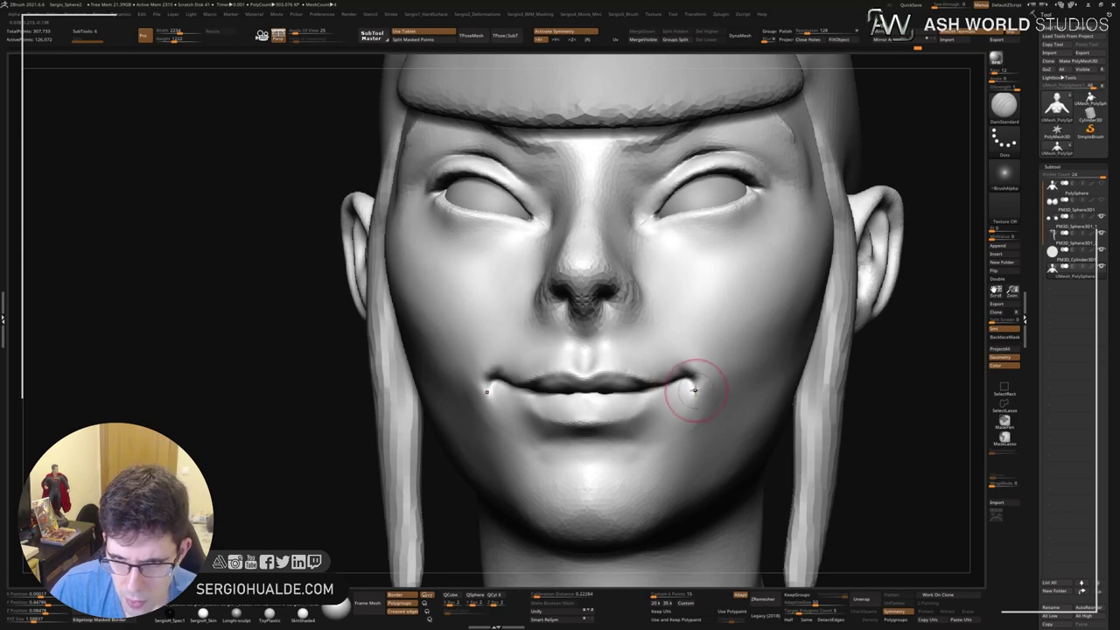
{"action": "right_click_drag", "start_coordinate": [694, 389], "coordinate": [691, 367]}
{"action": "left_click_drag", "start_coordinate": [674, 345], "coordinate": [704, 392]}
{"action": "mouse_move", "coordinate": [710, 420]}
{"action": "right_mouse_down"}
{"action": "mouse_move", "coordinate": [714, 405]}
{"action": "mouse_move", "coordinate": [670, 395]}
{"action": "mouse_move", "coordinate": [652, 415]}
{"action": "mouse_move", "coordinate": [607, 426]}
{"action": "right_mouse_up"}
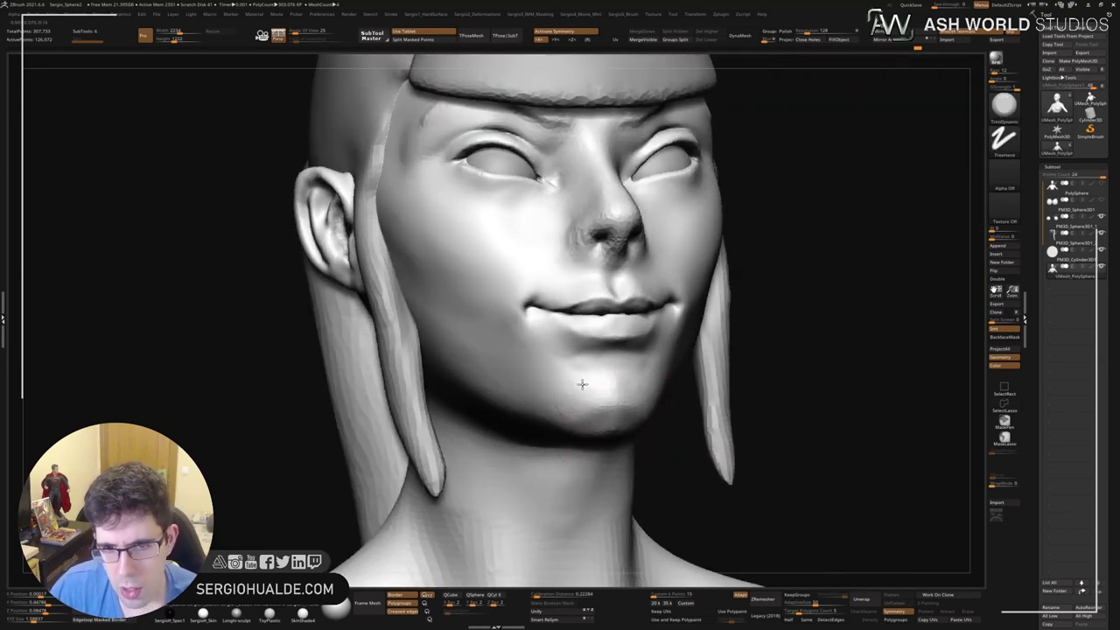
Reshape the chin in side profile with the Move brush.
{"action": "mouse_move", "coordinate": [581, 384]}
{"action": "right_mouse_down"}
{"action": "mouse_move", "coordinate": [608, 407]}
{"action": "mouse_move", "coordinate": [647, 414]}
{"action": "right_mouse_up"}
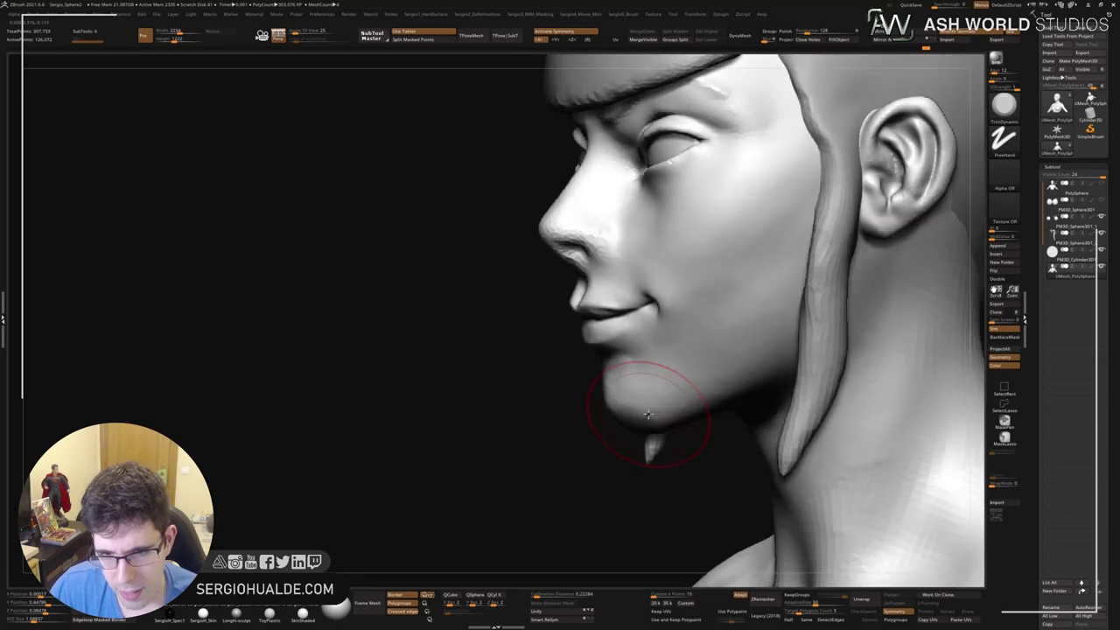
{"action": "key", "text": "b"}
{"action": "key", "text": "m"}
{"action": "key", "text": "v"}
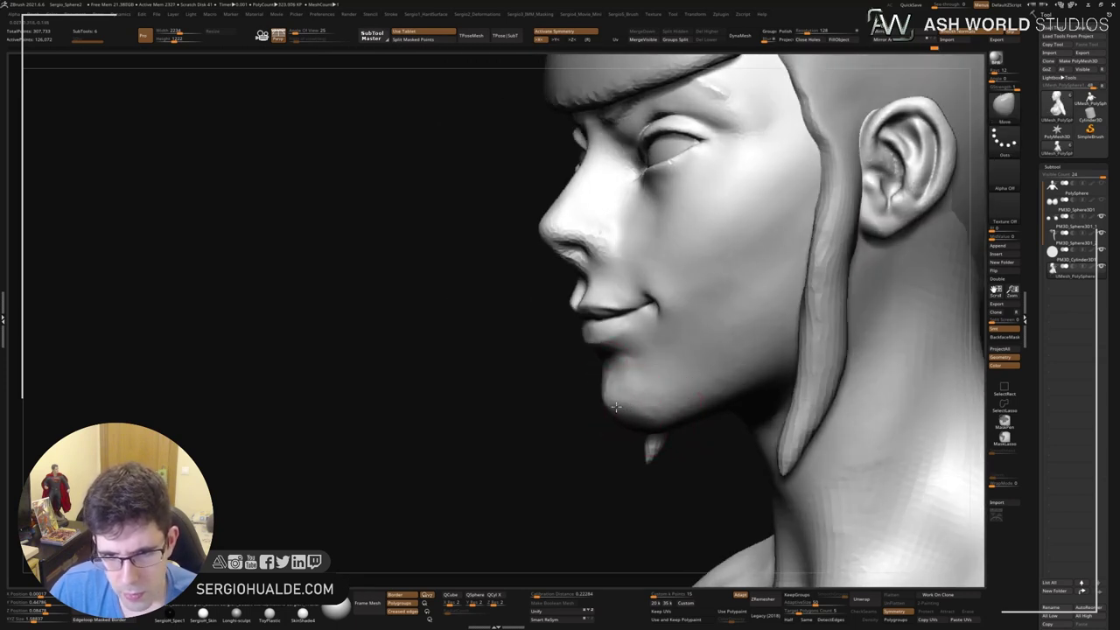
{"action": "mouse_move", "coordinate": [645, 440]}
{"action": "right_mouse_down"}
{"action": "mouse_move", "coordinate": [633, 421]}
{"action": "mouse_move", "coordinate": [649, 424]}
{"action": "mouse_move", "coordinate": [630, 420]}
{"action": "mouse_move", "coordinate": [665, 418]}
{"action": "mouse_move", "coordinate": [661, 376]}
{"action": "right_mouse_up"}
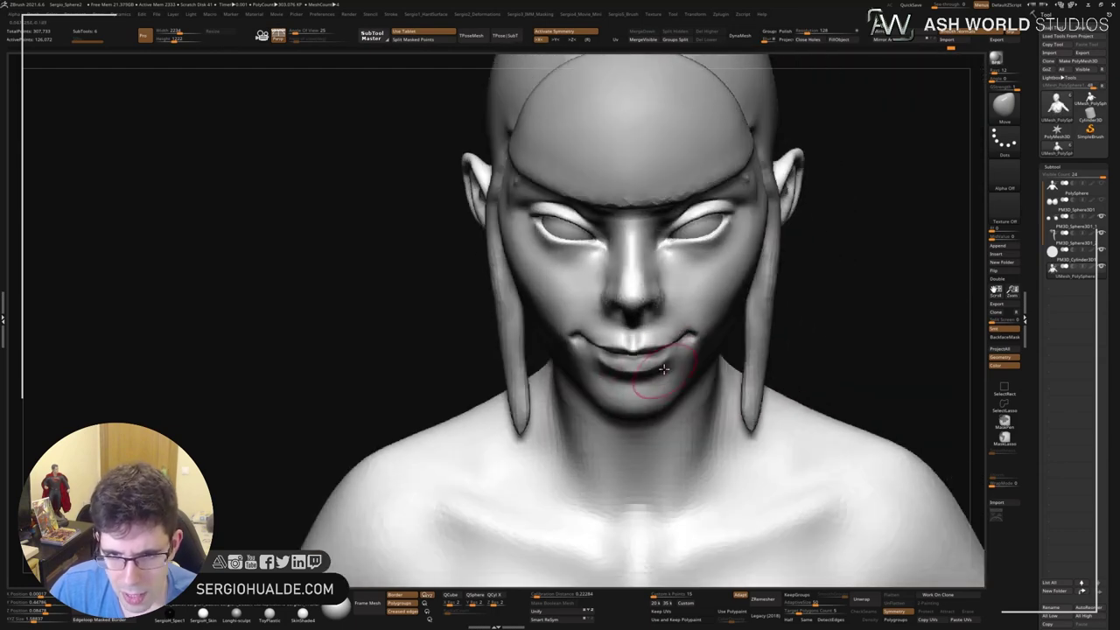
Resize the brush and pull the mouth corners upward from the front view.
{"action": "mouse_move", "coordinate": [661, 376]}
{"action": "left_mouse_down", "text": "ctrl"}
{"action": "mouse_move", "coordinate": [665, 385]}
{"action": "mouse_move", "coordinate": [658, 377]}
{"action": "left_mouse_up", "text": "ctrl"}
{"action": "key", "text": "s"}
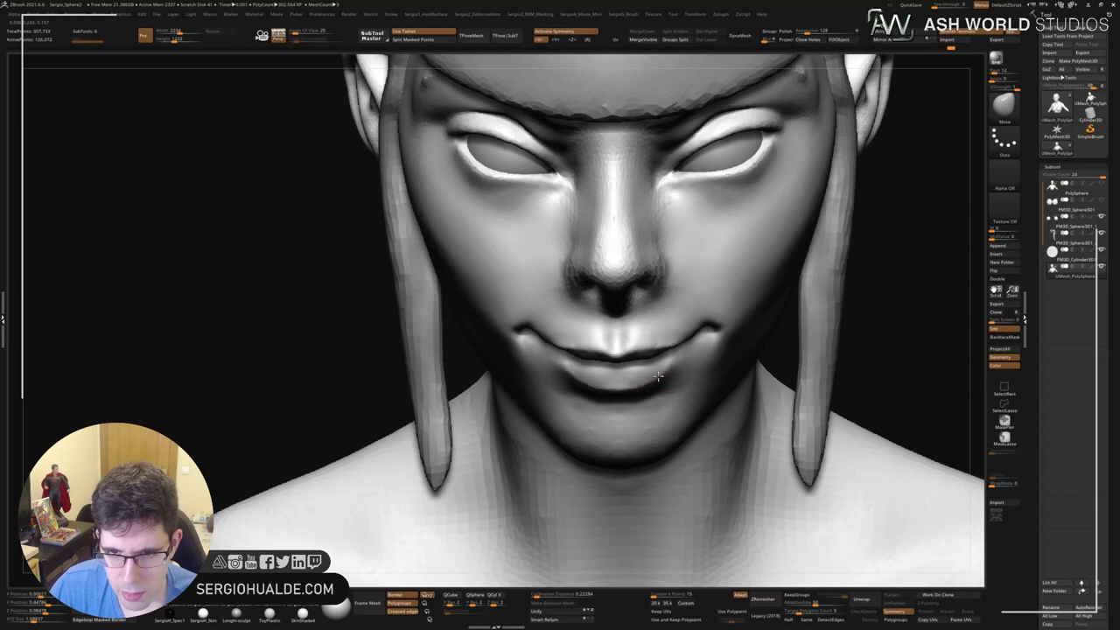
{"action": "mouse_move", "coordinate": [666, 385]}
{"action": "right_mouse_down"}
{"action": "mouse_move", "coordinate": [670, 375]}
{"action": "mouse_move", "coordinate": [674, 399]}
{"action": "mouse_move", "coordinate": [656, 349]}
{"action": "right_mouse_up"}
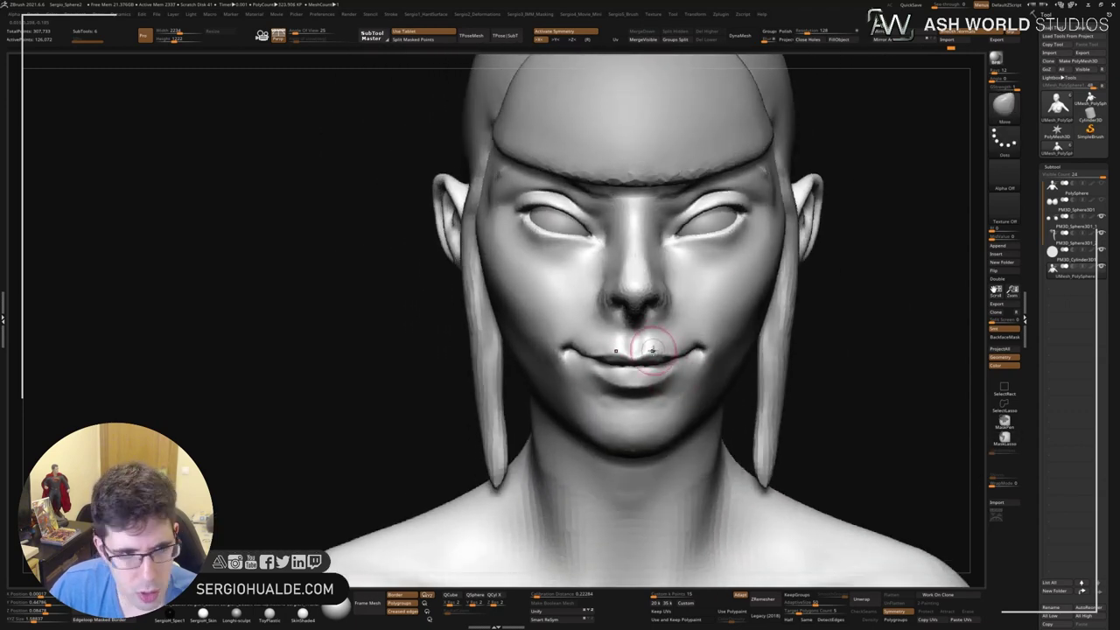
{"action": "right_click_drag", "start_coordinate": [651, 350], "coordinate": [650, 366], "text": "ctrl"}
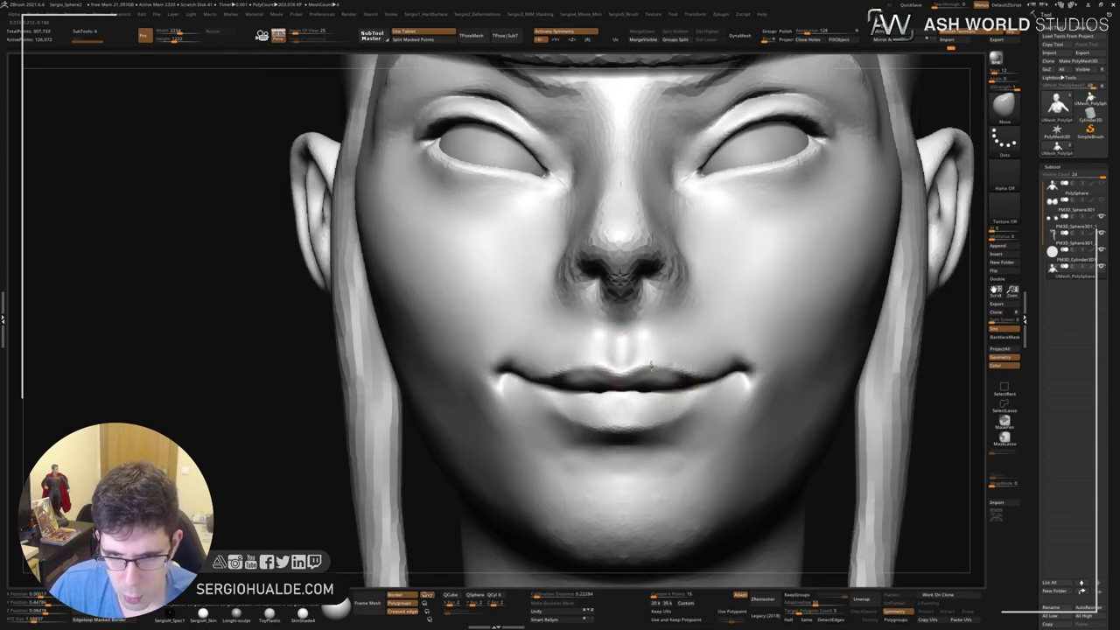
{"action": "mouse_move", "coordinate": [652, 326]}
{"action": "right_mouse_down", "text": "ctrl"}
{"action": "mouse_move", "coordinate": [662, 350]}
{"action": "mouse_move", "coordinate": [662, 237]}
{"action": "mouse_move", "coordinate": [639, 311]}
{"action": "mouse_move", "coordinate": [650, 325]}
{"action": "mouse_move", "coordinate": [643, 302]}
{"action": "right_mouse_up", "text": "ctrl"}
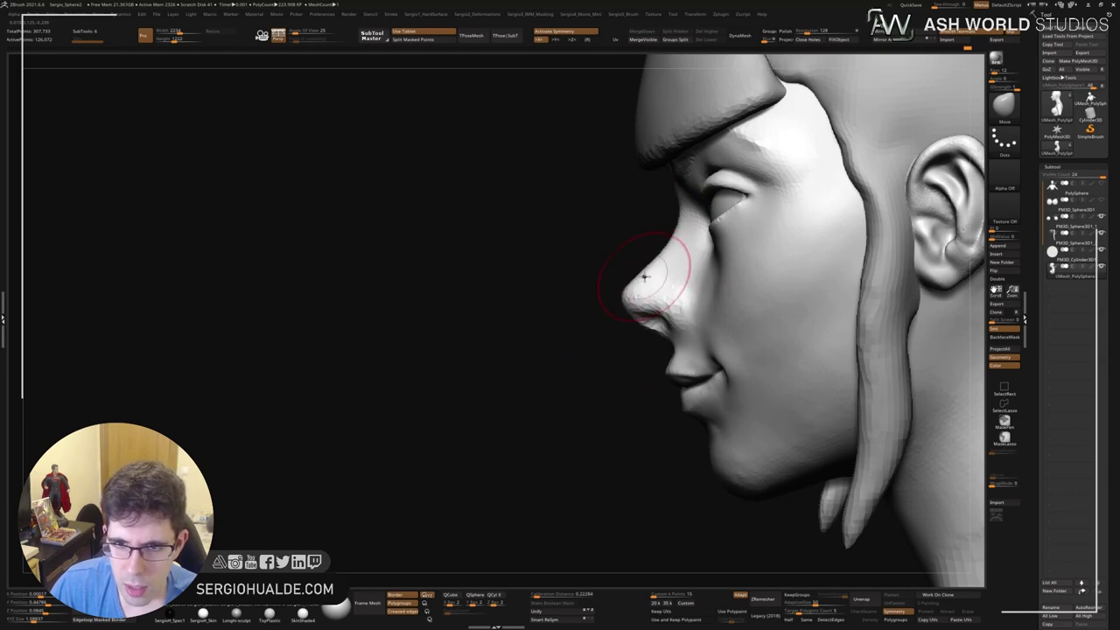
Carve both nostrils deeper with the Standard brush, viewing from beneath the nose.
{"action": "mouse_move", "coordinate": [643, 278]}
{"action": "right_mouse_down"}
{"action": "mouse_move", "coordinate": [663, 308]}
{"action": "mouse_move", "coordinate": [651, 300]}
{"action": "right_mouse_up"}
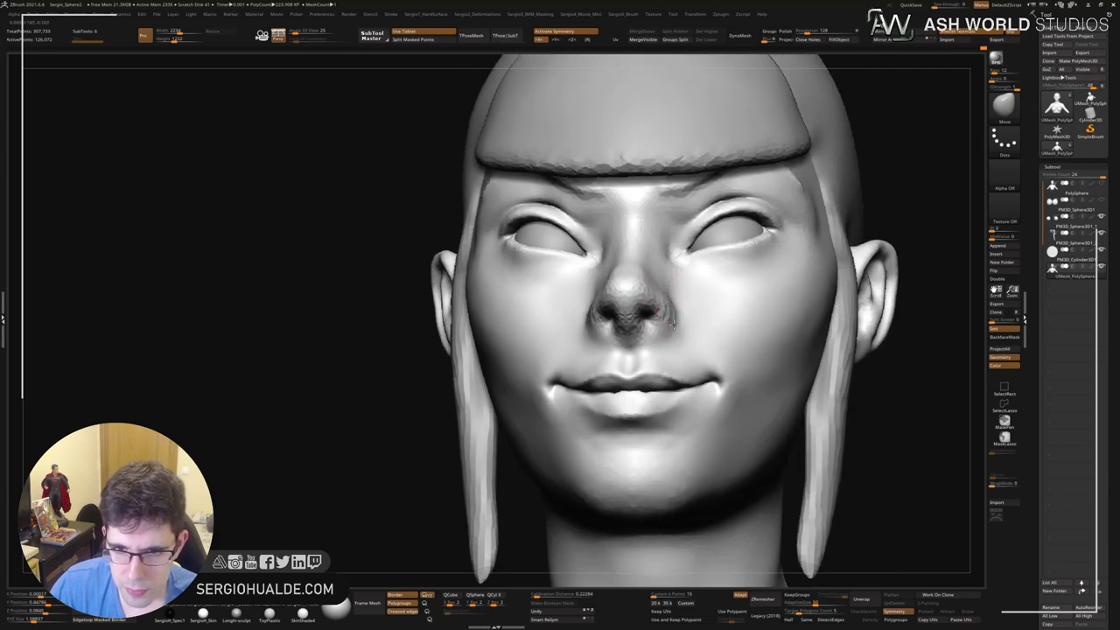
{"action": "mouse_move", "coordinate": [671, 324]}
{"action": "right_mouse_down"}
{"action": "mouse_move", "coordinate": [645, 320]}
{"action": "mouse_move", "coordinate": [649, 295]}
{"action": "right_mouse_up"}
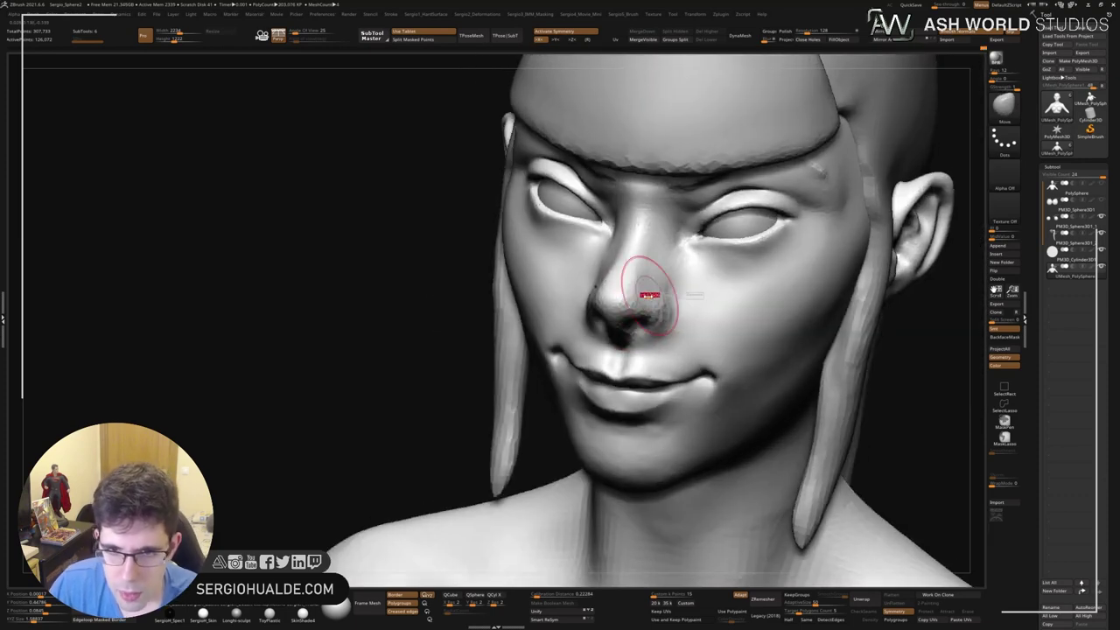
{"action": "key", "text": "shift"}
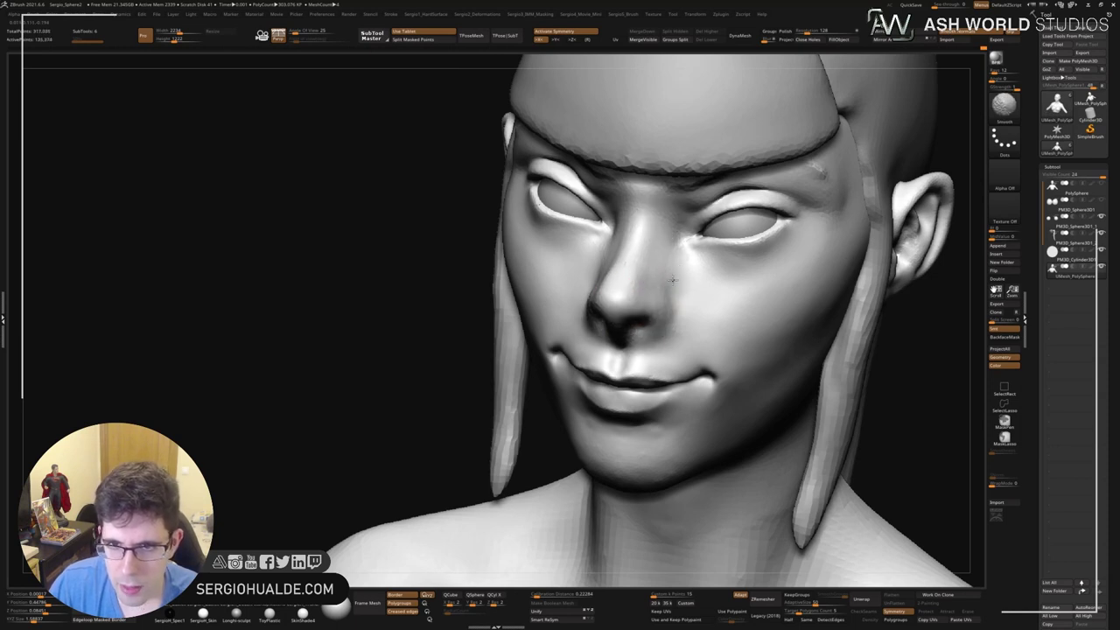
{"action": "key", "text": "shift+f"}
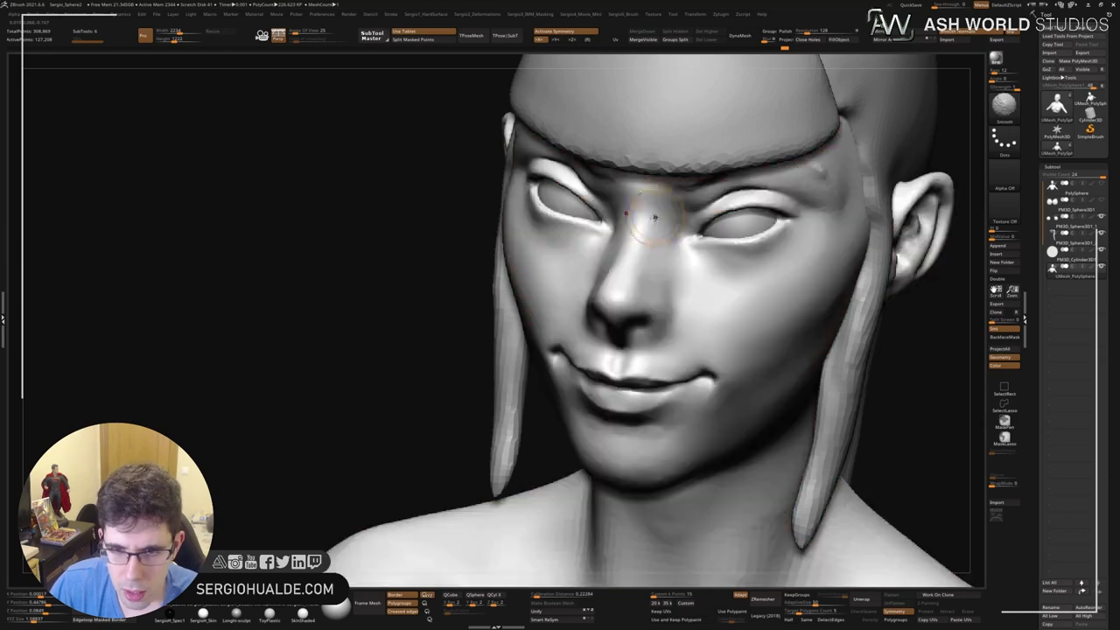
{"action": "key", "text": "shift+f"}
{"action": "mouse_move", "coordinate": [647, 223]}
{"action": "right_mouse_down"}
{"action": "mouse_move", "coordinate": [647, 378]}
{"action": "mouse_move", "coordinate": [668, 385]}
{"action": "mouse_move", "coordinate": [674, 338]}
{"action": "mouse_move", "coordinate": [698, 343]}
{"action": "right_mouse_up"}
{"action": "right_click_drag", "start_coordinate": [639, 374], "coordinate": [677, 382]}
{"action": "left_click_drag", "start_coordinate": [641, 341], "coordinate": [632, 325]}
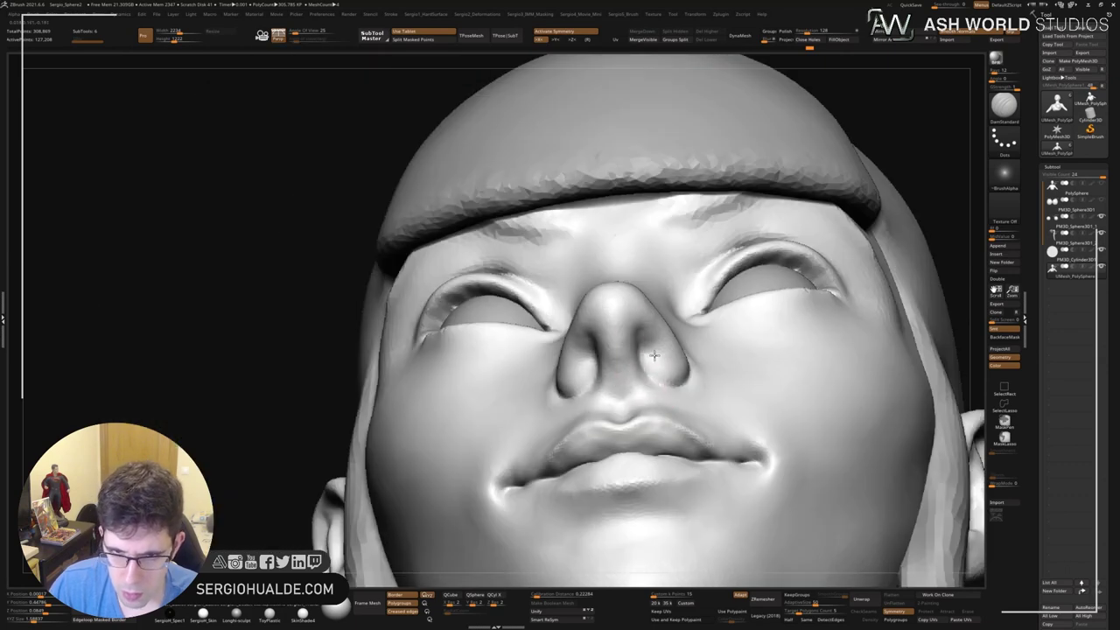
{"action": "mouse_move", "coordinate": [584, 363]}
{"action": "left_mouse_down"}
{"action": "mouse_move", "coordinate": [588, 343]}
{"action": "mouse_move", "coordinate": [647, 325]}
{"action": "mouse_move", "coordinate": [630, 316]}
{"action": "left_mouse_up"}
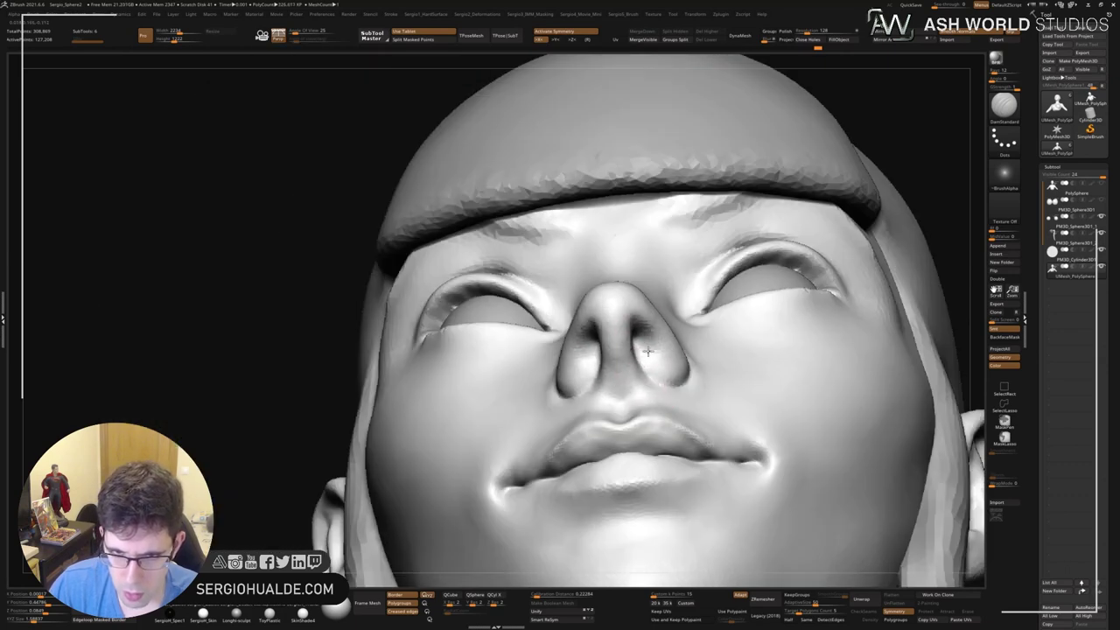
Smooth both nostril openings so they read softer and shallower.
{"action": "mouse_move", "coordinate": [644, 334]}
{"action": "right_mouse_down"}
{"action": "mouse_move", "coordinate": [612, 343]}
{"action": "mouse_move", "coordinate": [623, 355]}
{"action": "mouse_move", "coordinate": [600, 339]}
{"action": "mouse_move", "coordinate": [532, 350]}
{"action": "right_mouse_up"}
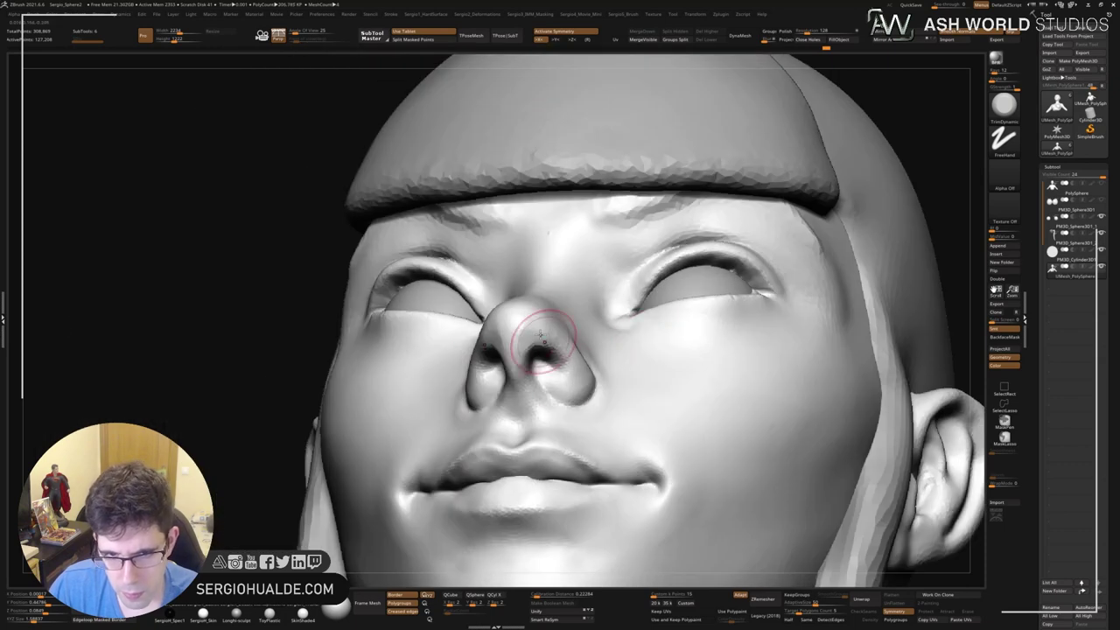
{"action": "key", "text": "shift"}
{"action": "right_click_drag", "start_coordinate": [573, 374], "coordinate": [570, 400]}
{"action": "key", "text": "shift"}
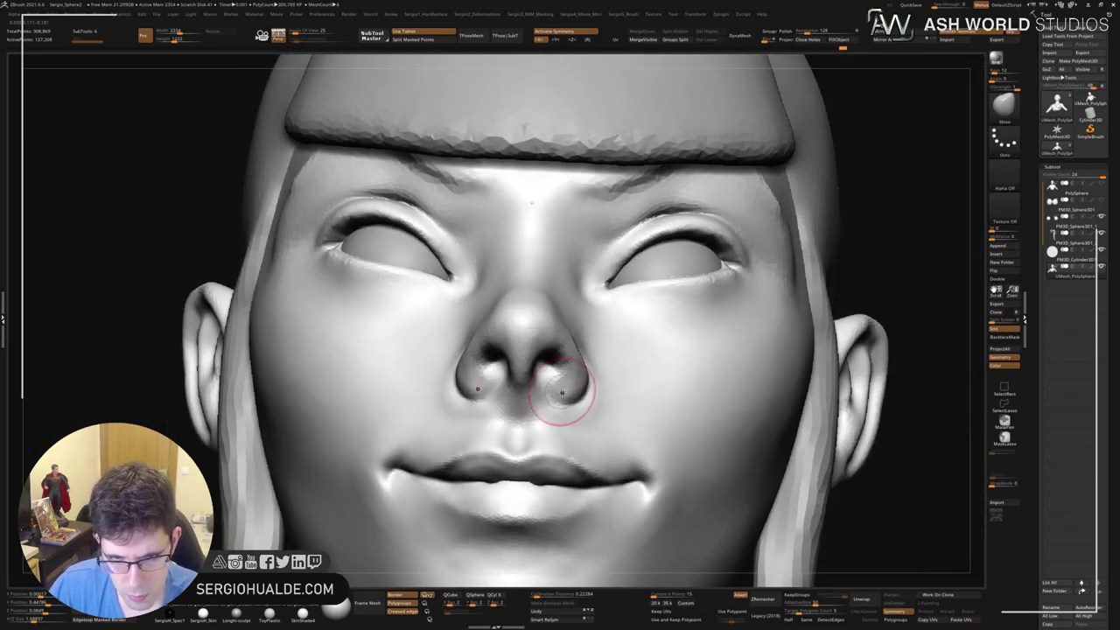
{"action": "left_click_drag", "start_coordinate": [556, 385], "coordinate": [548, 376], "text": "shift"}
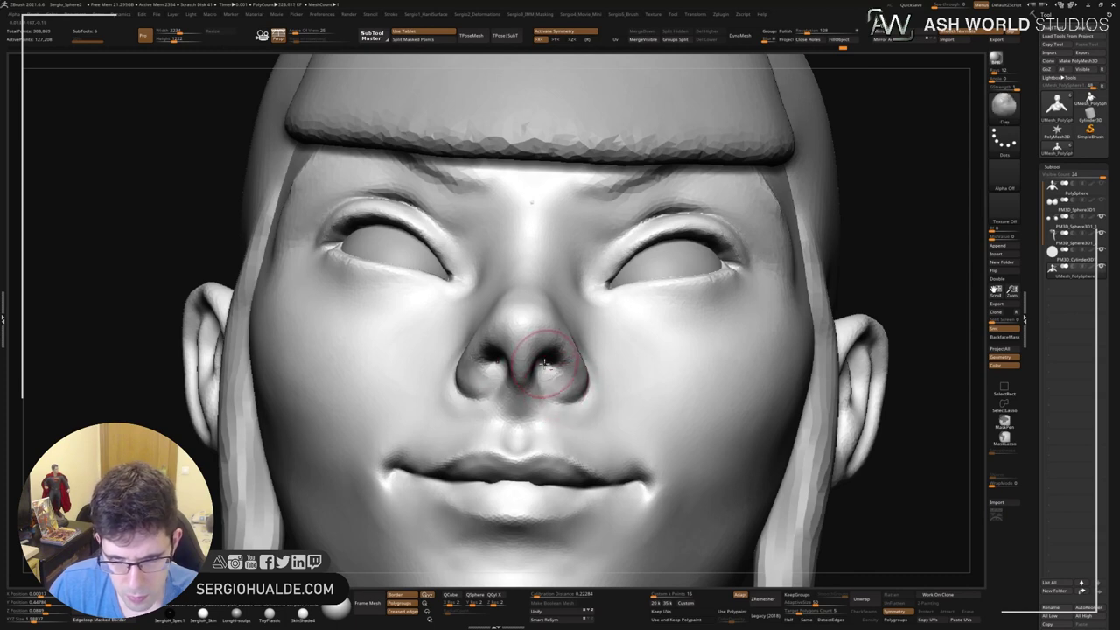
{"action": "key", "text": "shift"}
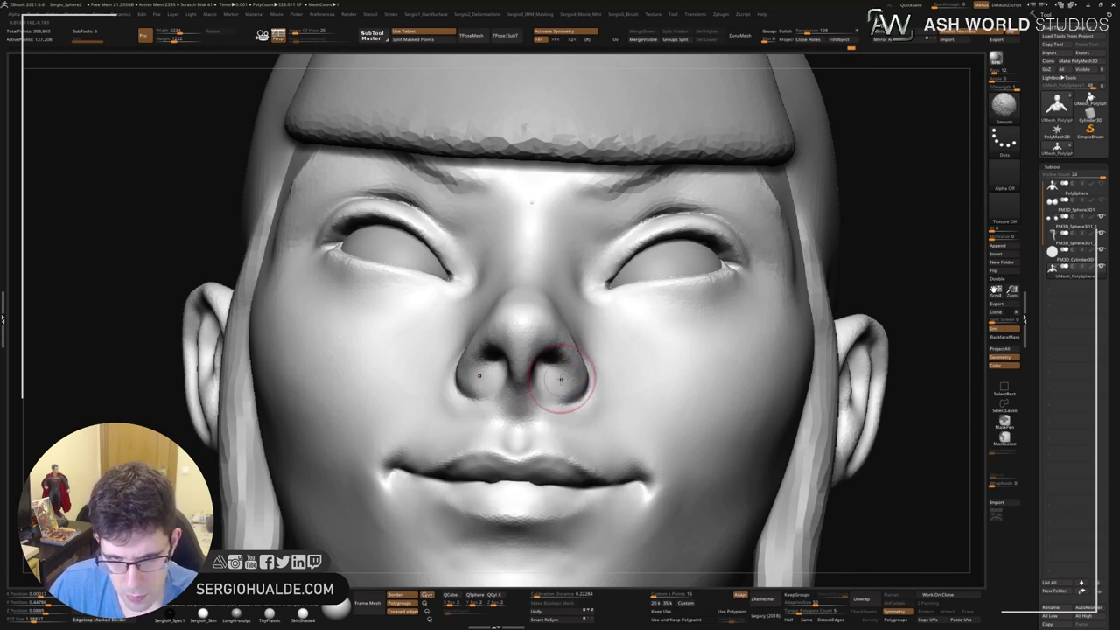
{"action": "left_click_drag", "start_coordinate": [560, 379], "coordinate": [549, 371], "text": "shift"}
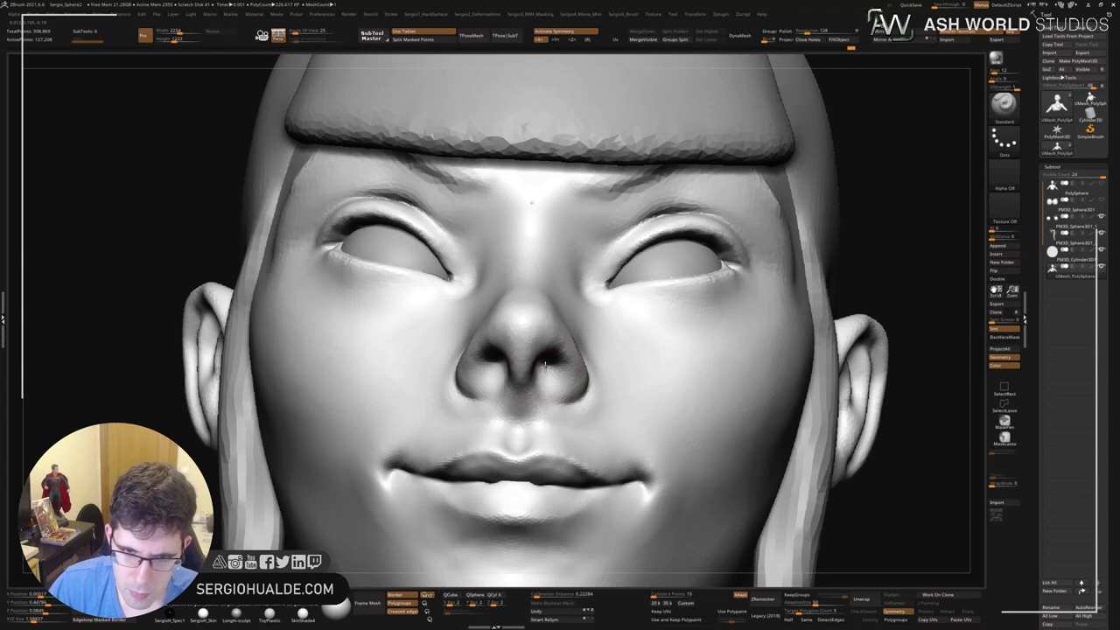
{"action": "mouse_move", "coordinate": [545, 366]}
{"action": "right_mouse_down"}
{"action": "mouse_move", "coordinate": [562, 358]}
{"action": "mouse_move", "coordinate": [508, 376]}
{"action": "right_mouse_up"}
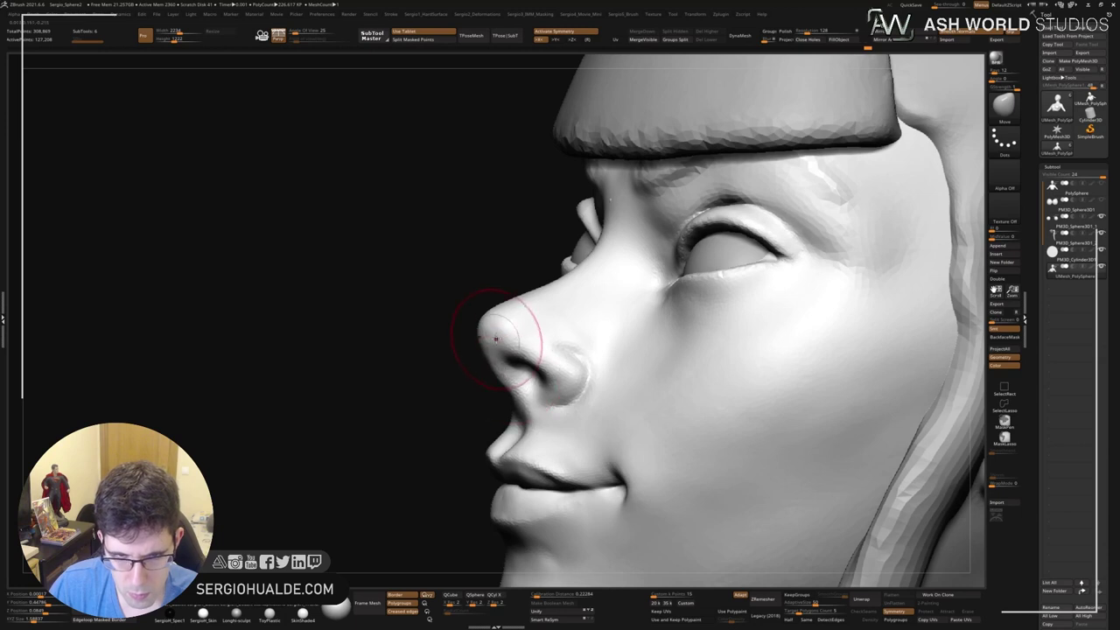
Shrink the brush and reshape the nose tip and bridge in profile.
{"action": "key", "text": "s"}
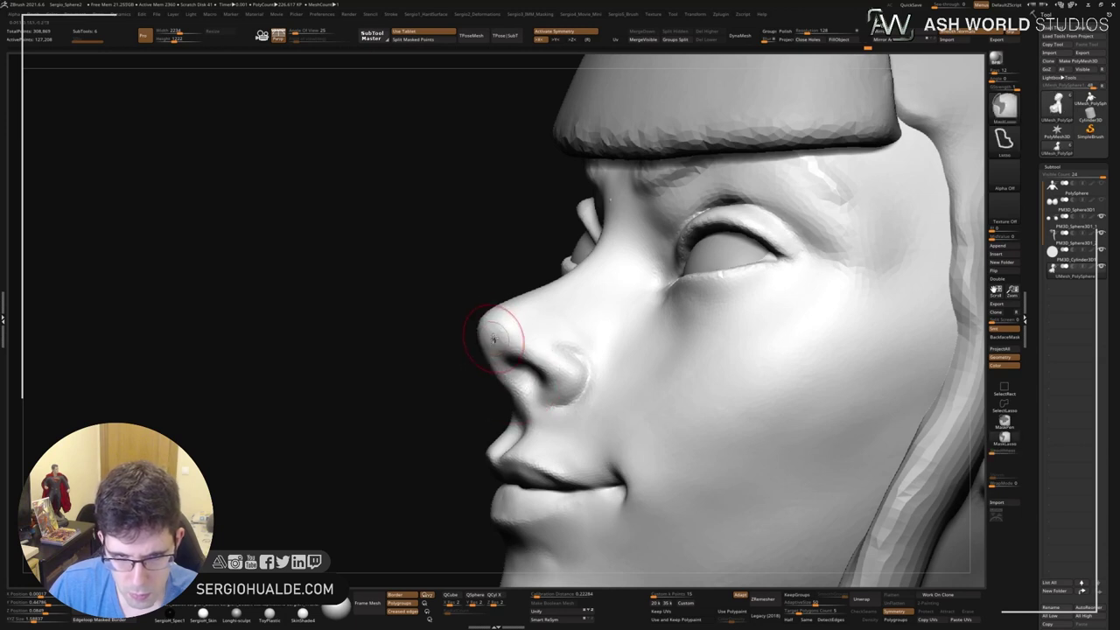
{"action": "key", "text": "ctrl"}
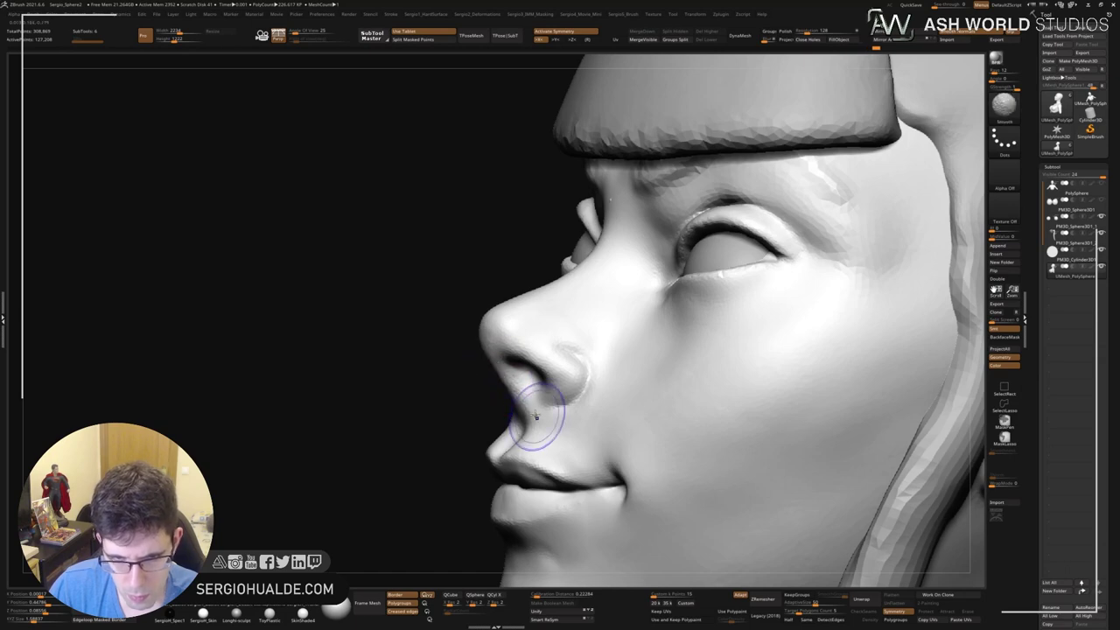
{"action": "mouse_move", "coordinate": [537, 425]}
{"action": "right_mouse_down"}
{"action": "mouse_move", "coordinate": [601, 403]}
{"action": "mouse_move", "coordinate": [637, 325]}
{"action": "right_mouse_up"}
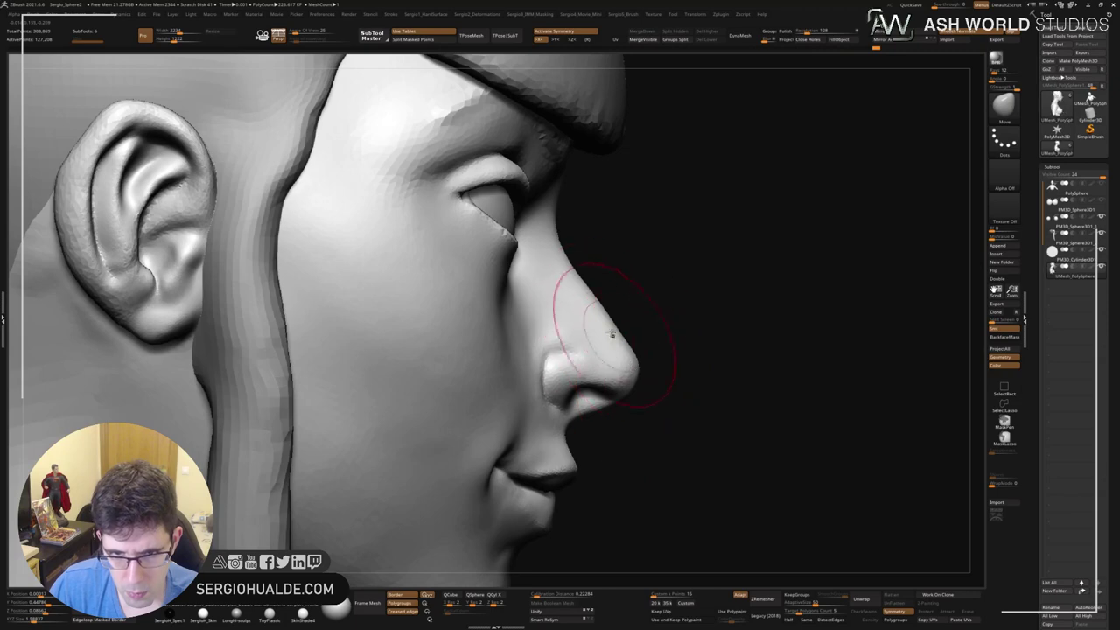
{"action": "left_click_drag", "start_coordinate": [575, 313], "coordinate": [595, 322]}
{"action": "mouse_move", "coordinate": [595, 321]}
{"action": "right_mouse_down"}
{"action": "mouse_move", "coordinate": [637, 356]}
{"action": "mouse_move", "coordinate": [711, 347]}
{"action": "right_mouse_up"}
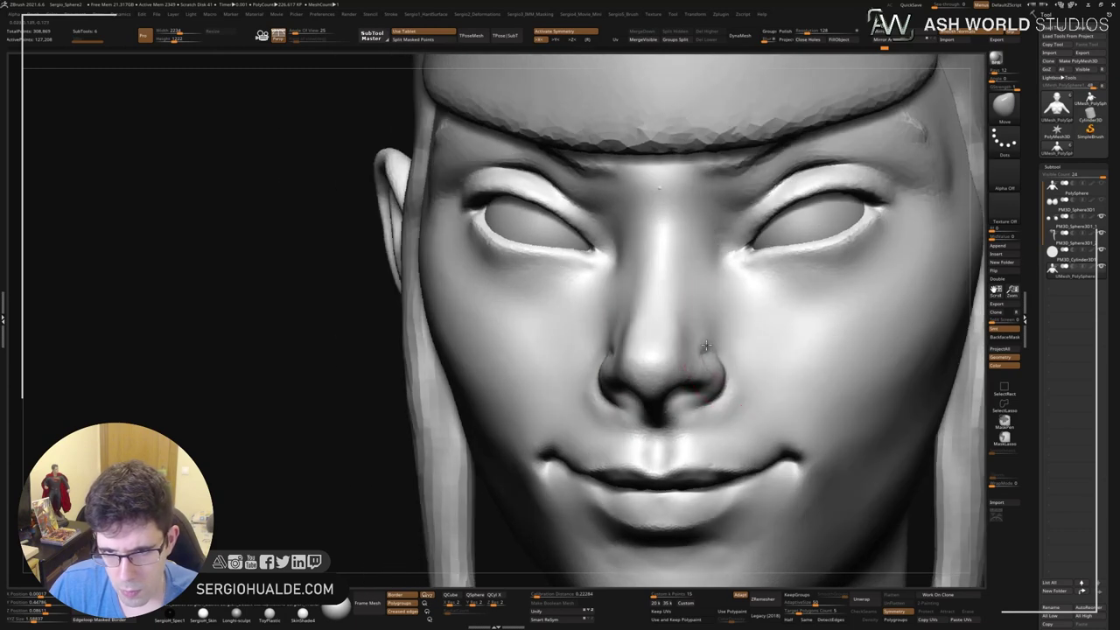
Smooth the cheek area beside the mouth.
{"action": "left_click_drag", "start_coordinate": [691, 354], "coordinate": [692, 350]}
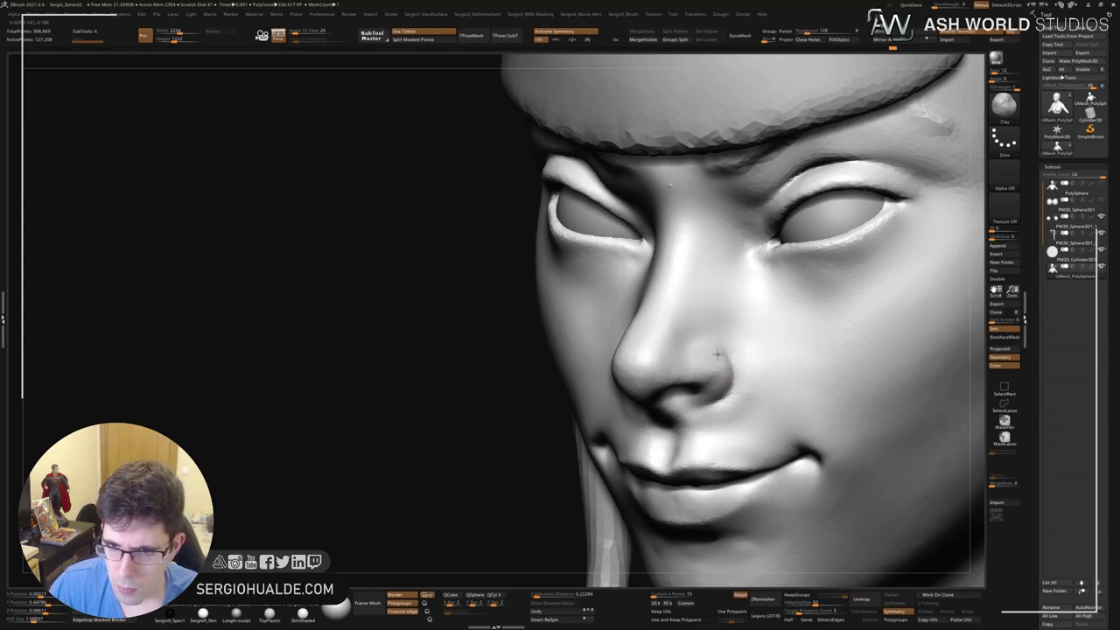
{"action": "mouse_move", "coordinate": [717, 353]}
{"action": "left_mouse_down"}
{"action": "mouse_move", "coordinate": [704, 360]}
{"action": "mouse_move", "coordinate": [726, 378]}
{"action": "left_mouse_up"}
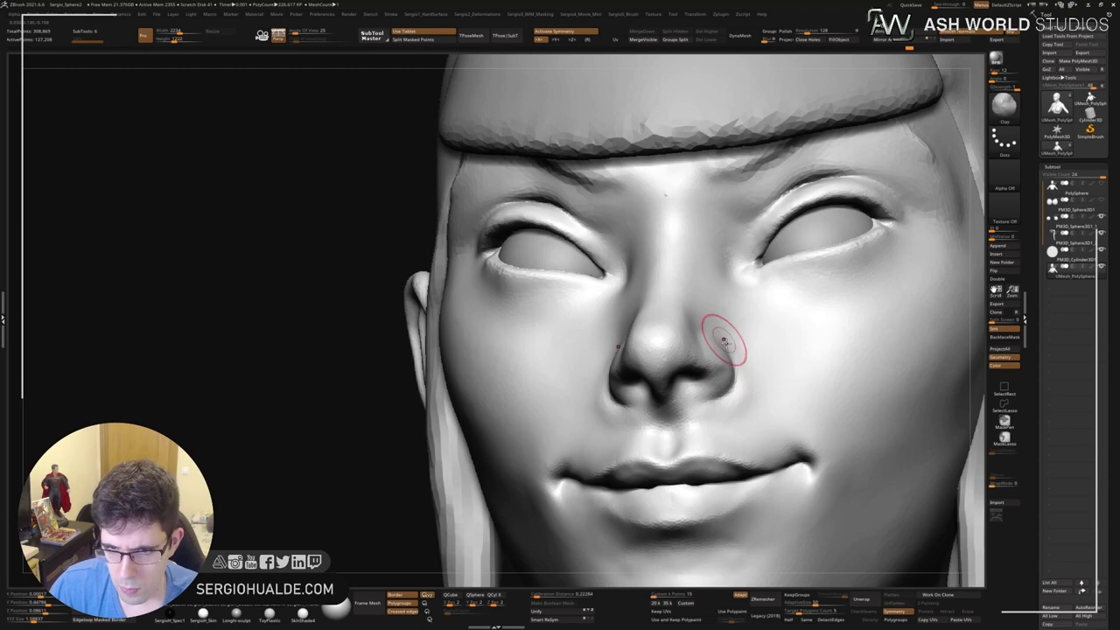
{"action": "mouse_move", "coordinate": [722, 327]}
{"action": "left_mouse_down"}
{"action": "mouse_move", "coordinate": [719, 398]}
{"action": "mouse_move", "coordinate": [688, 344]}
{"action": "mouse_move", "coordinate": [670, 374]}
{"action": "left_mouse_up"}
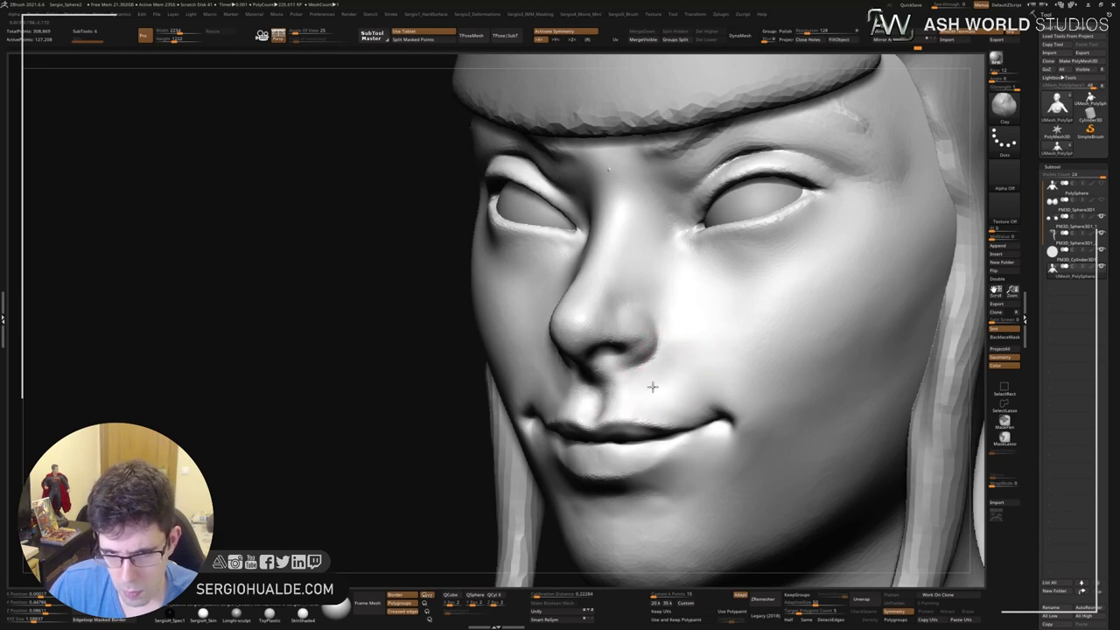
{"action": "key", "text": "shift"}
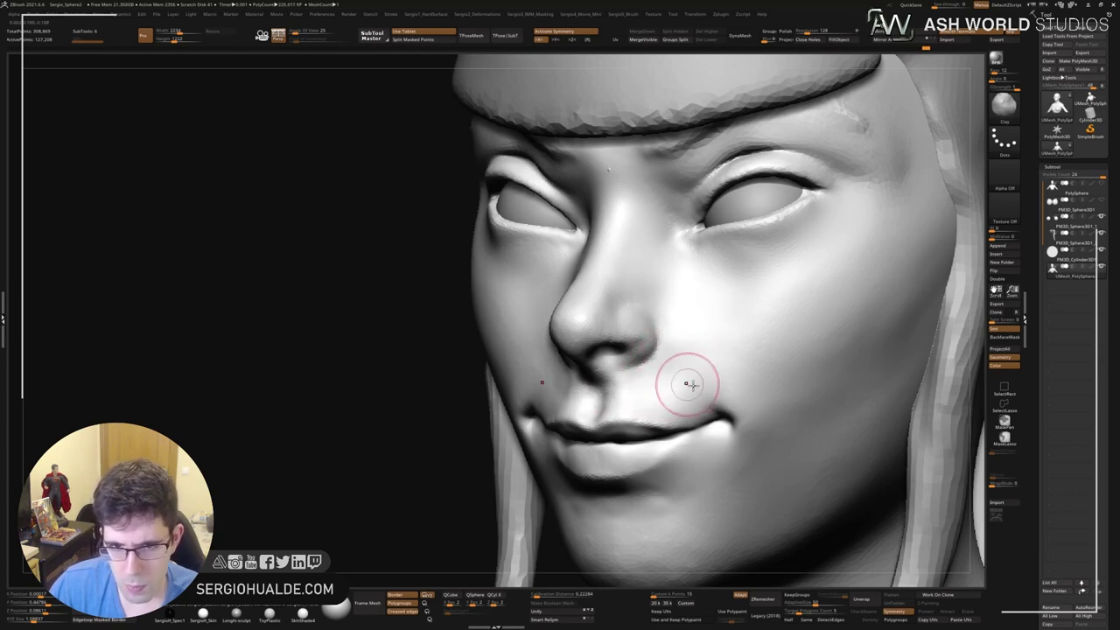
{"action": "mouse_move", "coordinate": [687, 382]}
{"action": "right_mouse_down"}
{"action": "mouse_move", "coordinate": [650, 393]}
{"action": "mouse_move", "coordinate": [715, 394]}
{"action": "right_mouse_up"}
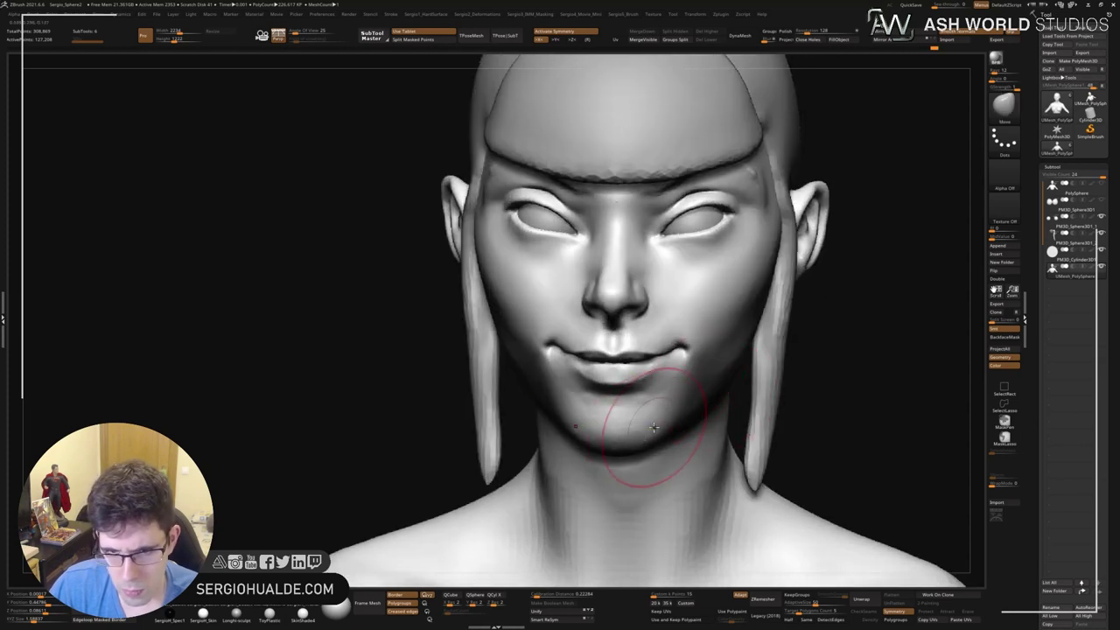
Pull the mouth corner up into a slight smile with the Move brush.
{"action": "right_click_drag", "start_coordinate": [639, 428], "coordinate": [656, 389]}
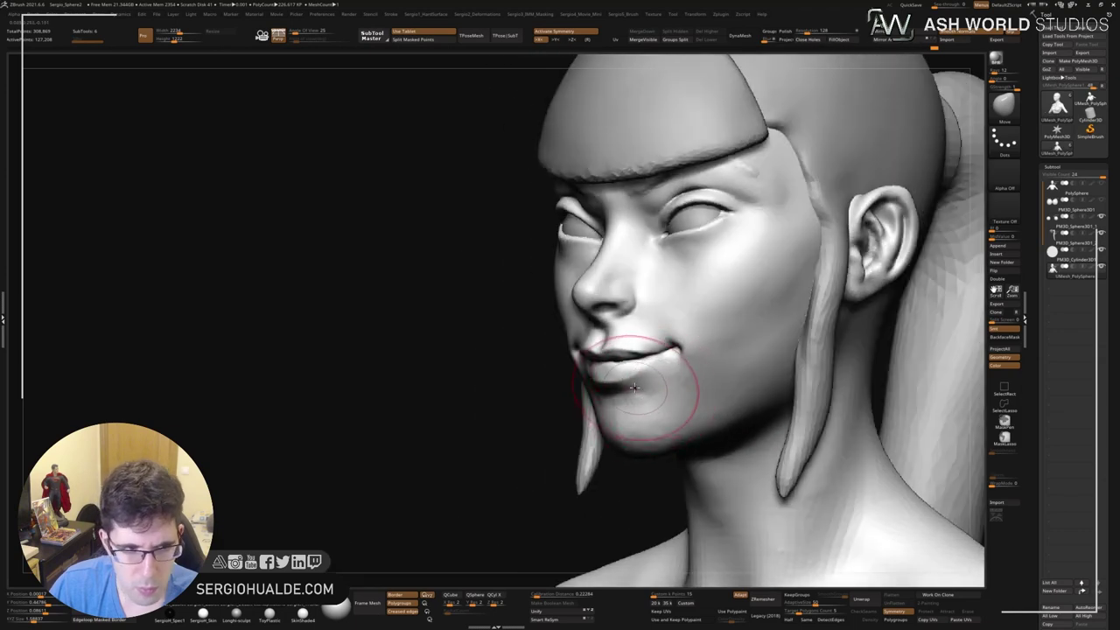
{"action": "mouse_move", "coordinate": [654, 387]}
{"action": "left_mouse_down"}
{"action": "mouse_move", "coordinate": [671, 359]}
{"action": "mouse_move", "coordinate": [655, 432]}
{"action": "left_mouse_up"}
{"action": "mouse_move", "coordinate": [654, 376]}
{"action": "right_mouse_down"}
{"action": "mouse_move", "coordinate": [673, 358]}
{"action": "mouse_move", "coordinate": [593, 362]}
{"action": "mouse_move", "coordinate": [662, 388]}
{"action": "mouse_move", "coordinate": [592, 320]}
{"action": "mouse_move", "coordinate": [595, 337]}
{"action": "mouse_move", "coordinate": [575, 325]}
{"action": "mouse_move", "coordinate": [594, 375]}
{"action": "mouse_move", "coordinate": [590, 407]}
{"action": "mouse_move", "coordinate": [534, 413]}
{"action": "right_mouse_up"}
Refine the chin using DamStandard, Clay and Smooth brushes.
{"action": "key", "text": "b"}
{"action": "key", "text": "d"}
{"action": "key", "text": "s"}
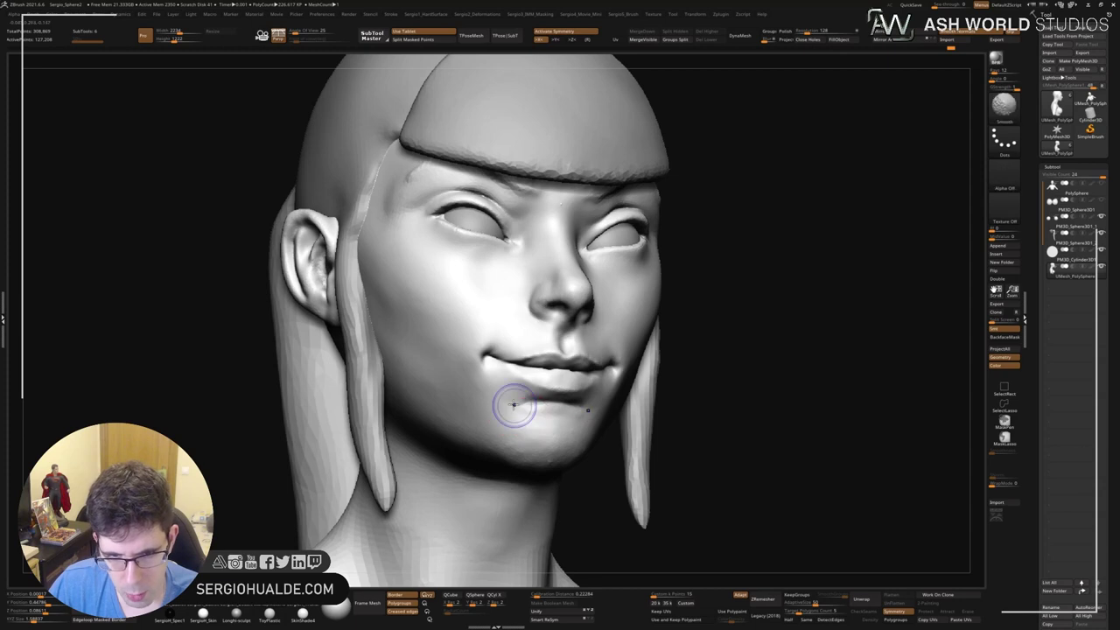
{"action": "key", "text": "b"}
{"action": "key", "text": "c"}
{"action": "key", "text": "l"}
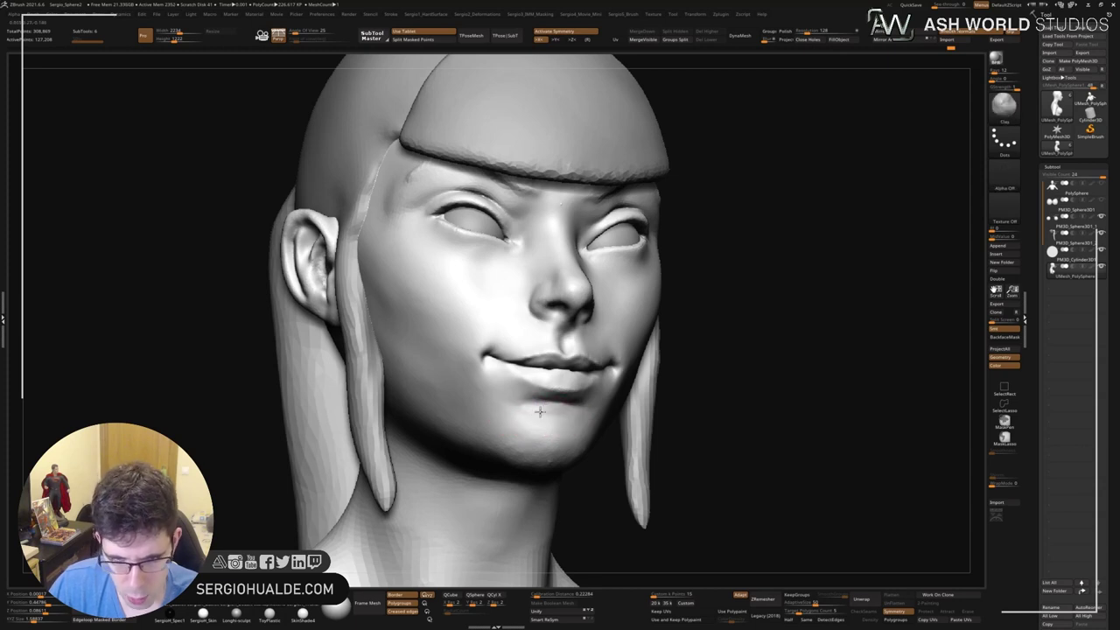
{"action": "key", "text": "shift"}
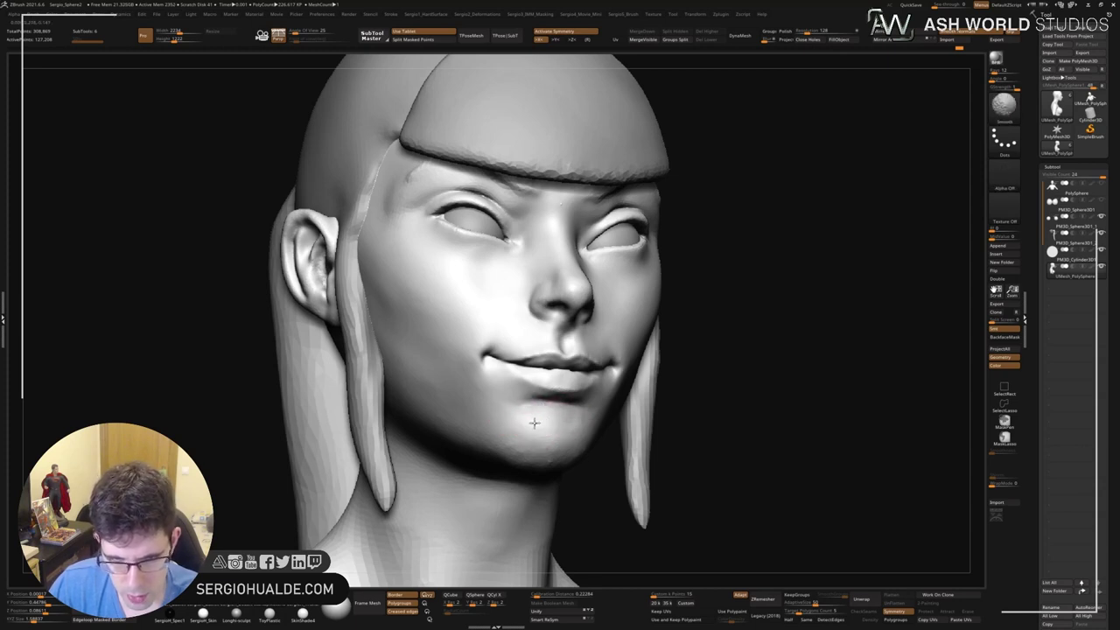
{"action": "mouse_move", "coordinate": [556, 435]}
{"action": "left_mouse_down"}
{"action": "mouse_move", "coordinate": [570, 412]}
{"action": "mouse_move", "coordinate": [617, 440]}
{"action": "mouse_move", "coordinate": [638, 387]}
{"action": "mouse_move", "coordinate": [625, 395]}
{"action": "mouse_move", "coordinate": [637, 399]}
{"action": "mouse_move", "coordinate": [621, 313]}
{"action": "left_mouse_up"}
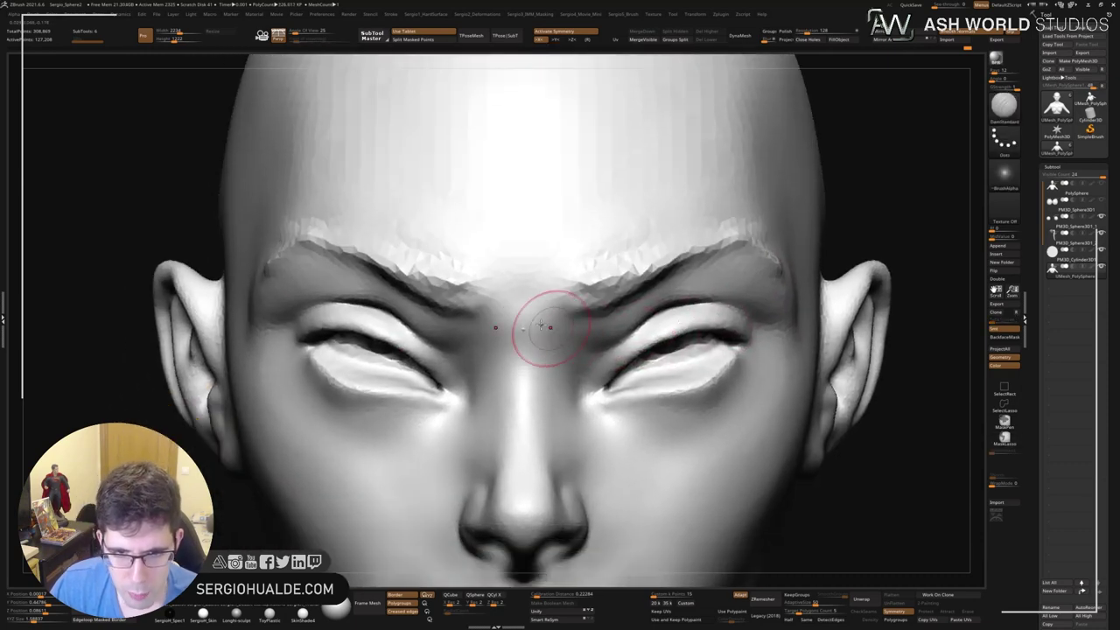
{"action": "key", "text": "shift+f"}
{"action": "key", "text": "shift+f"}
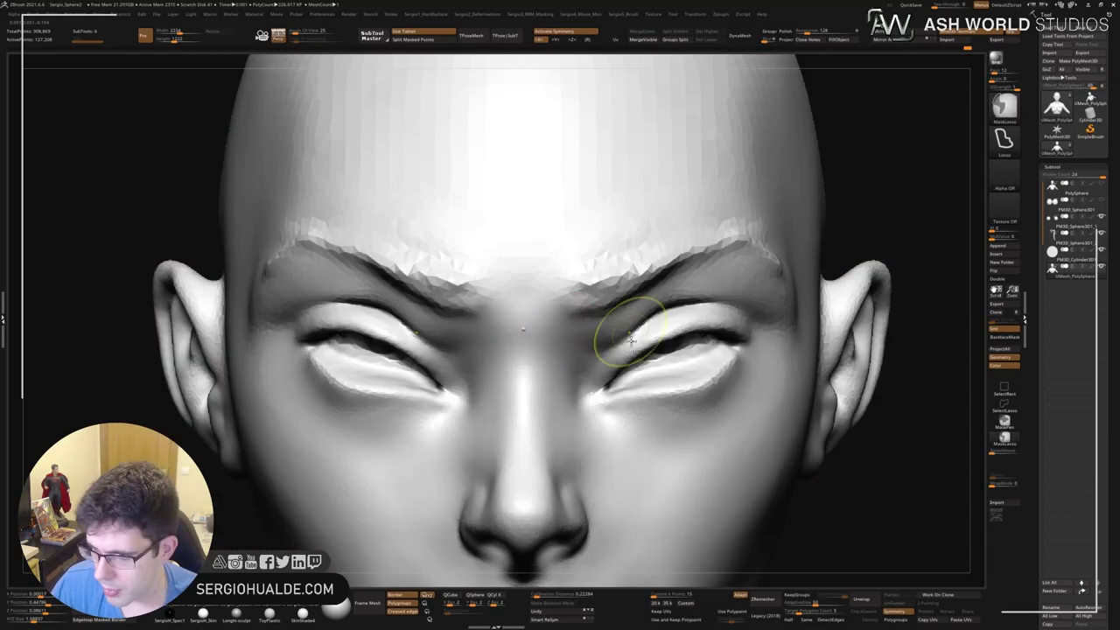
{"action": "right_click_drag", "start_coordinate": [638, 324], "coordinate": [650, 341]}
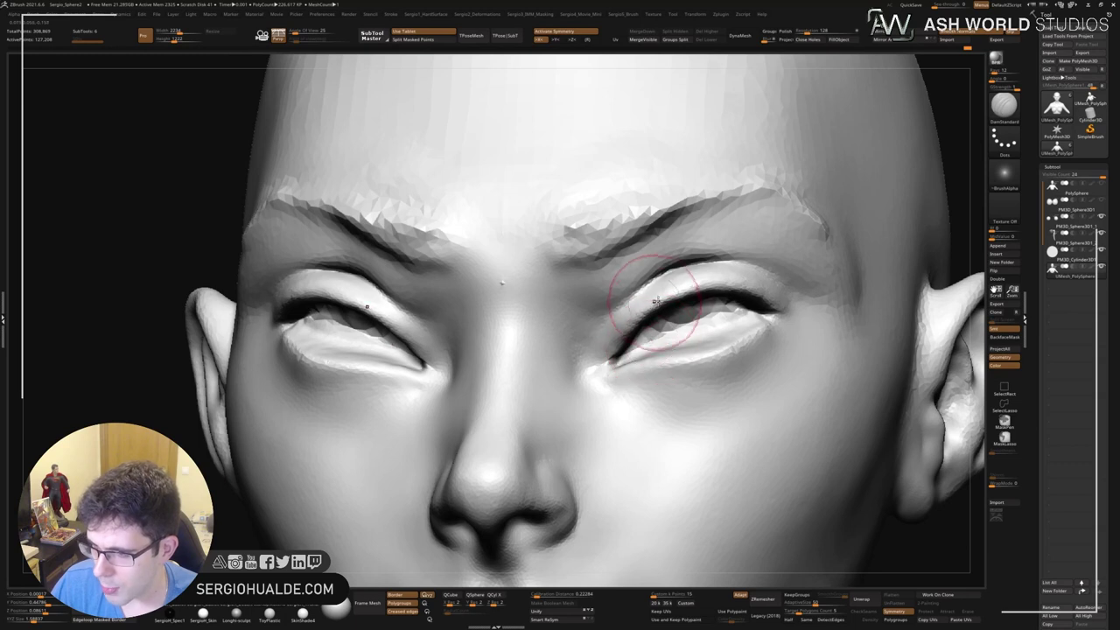
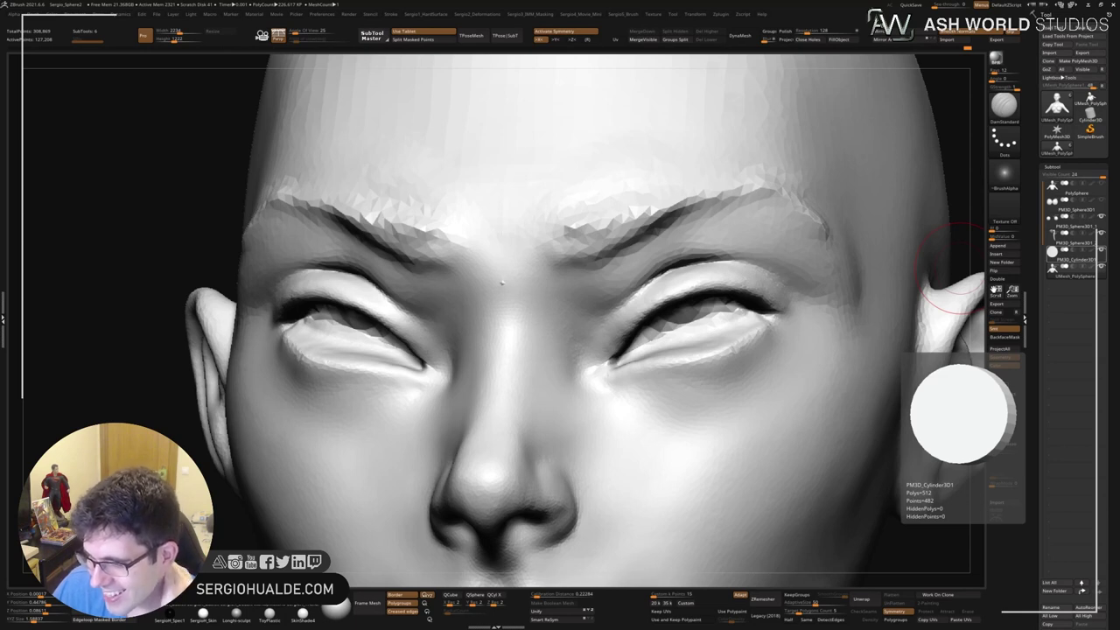
Orbit and zoom out to frame the whole head, hair and shoulders from the front.
{"action": "left_click_drag", "start_coordinate": [954, 279], "coordinate": [737, 372]}
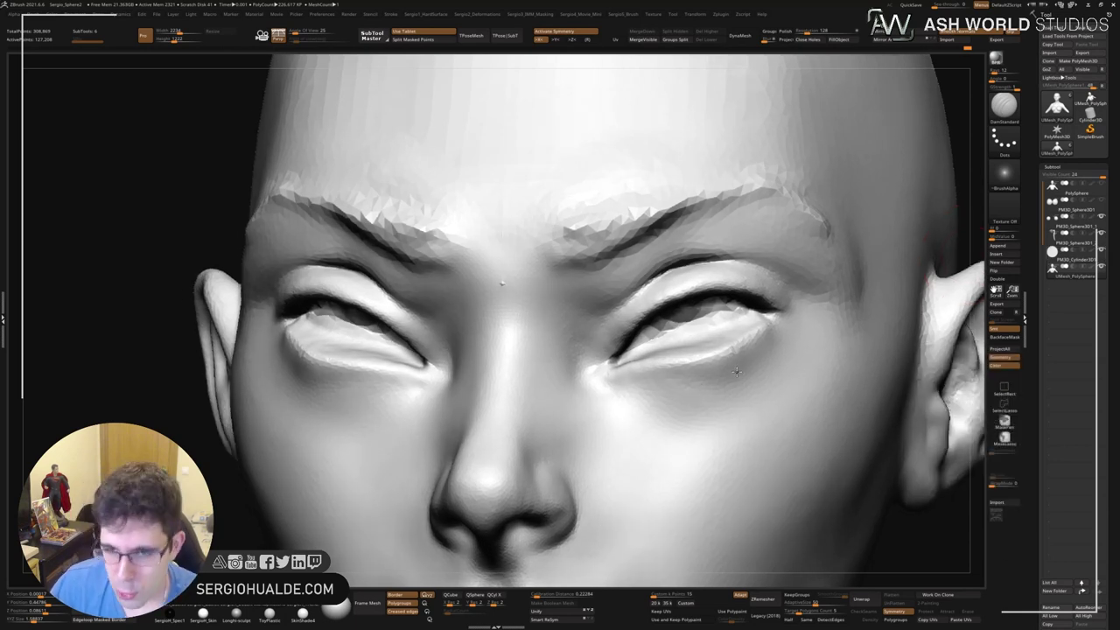
{"action": "key", "text": "space"}
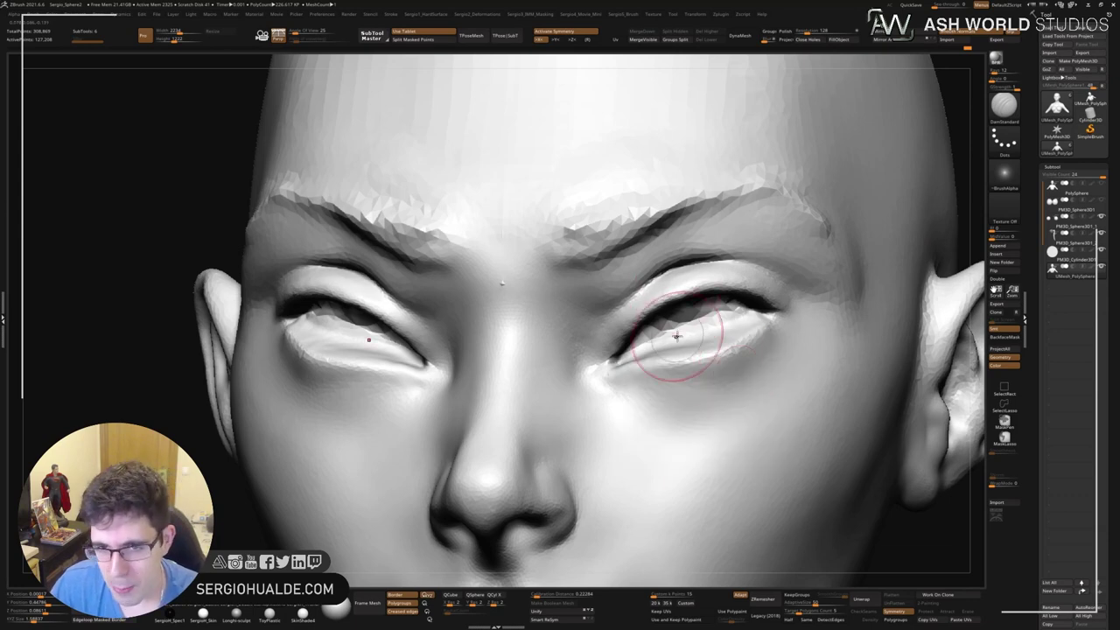
{"action": "mouse_move", "coordinate": [676, 335]}
{"action": "right_mouse_down"}
{"action": "mouse_move", "coordinate": [670, 368]}
{"action": "mouse_move", "coordinate": [672, 350]}
{"action": "right_mouse_up"}
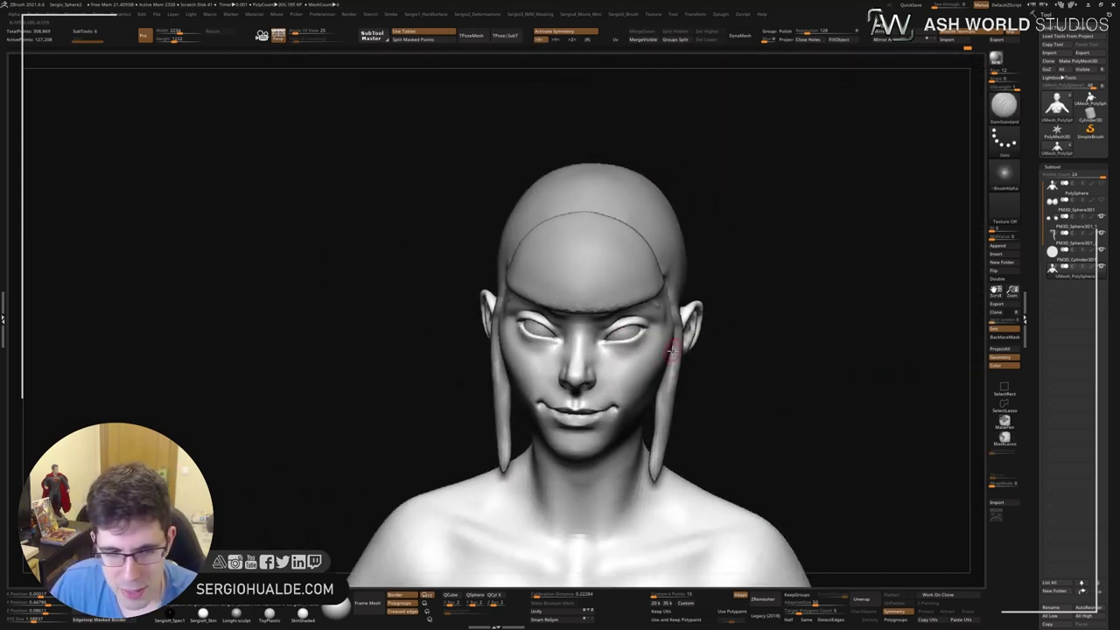
Collapse the draw settings and the left tray so the sculpt fills the canvas.
{"action": "key", "text": "s"}
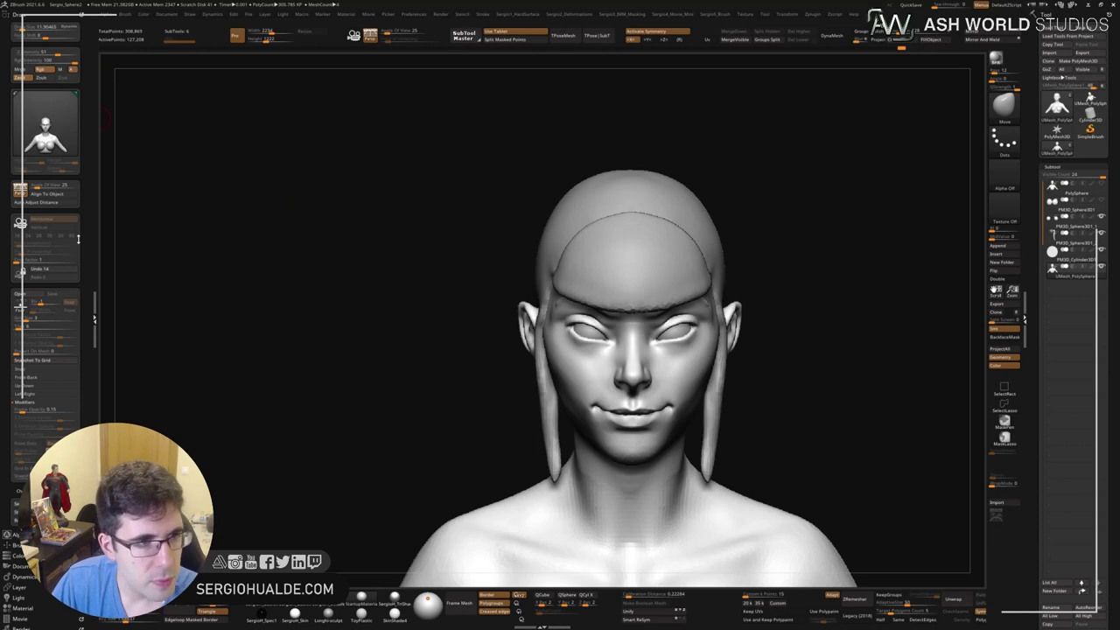
{"action": "left_click", "coordinate": [41, 18]}
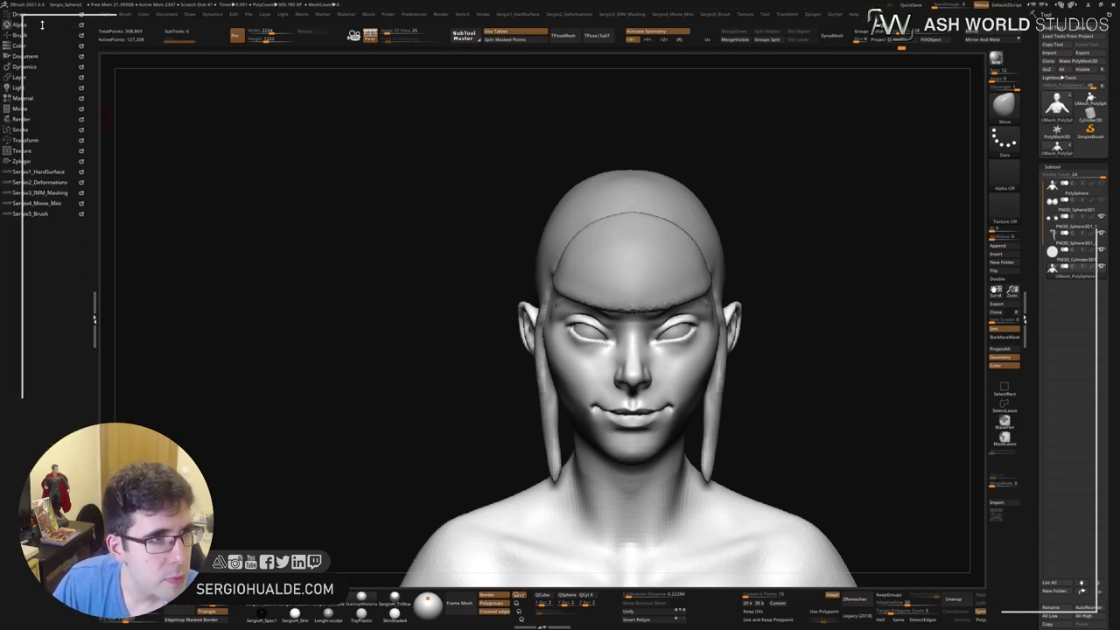
{"action": "left_click", "coordinate": [95, 306]}
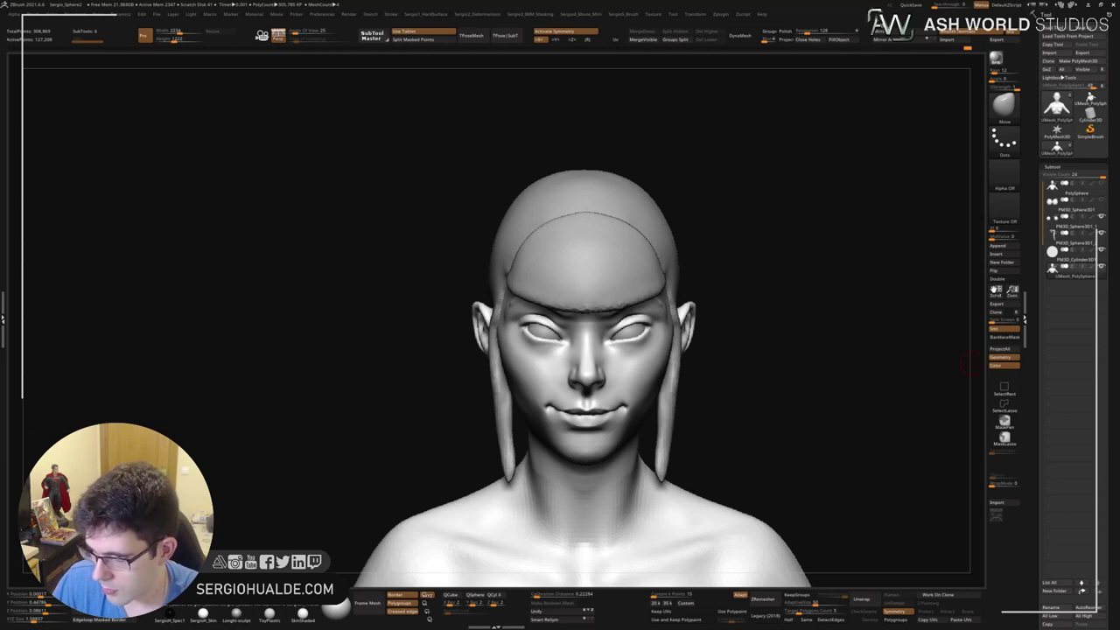
{"action": "left_click_drag", "start_coordinate": [787, 302], "coordinate": [737, 312]}
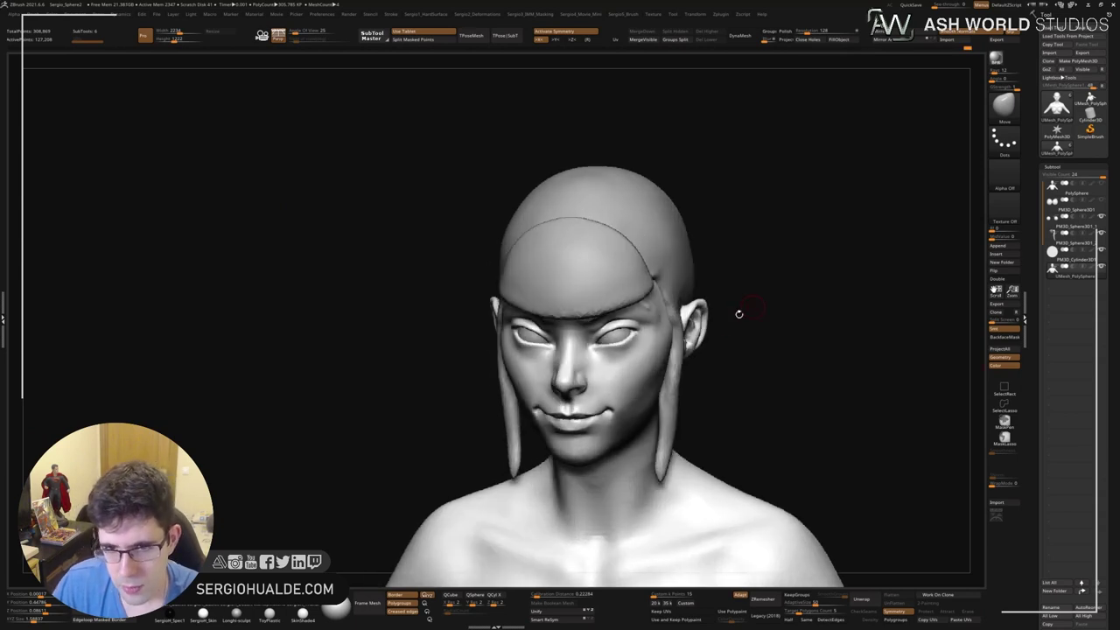
{"action": "left_click_drag", "start_coordinate": [664, 404], "coordinate": [760, 375]}
Select the hair, shrink the brush, and pull the strand tips thinner, pointed and outward.
{"action": "left_click", "coordinate": [687, 412], "text": "alt"}
{"action": "key", "text": "s"}
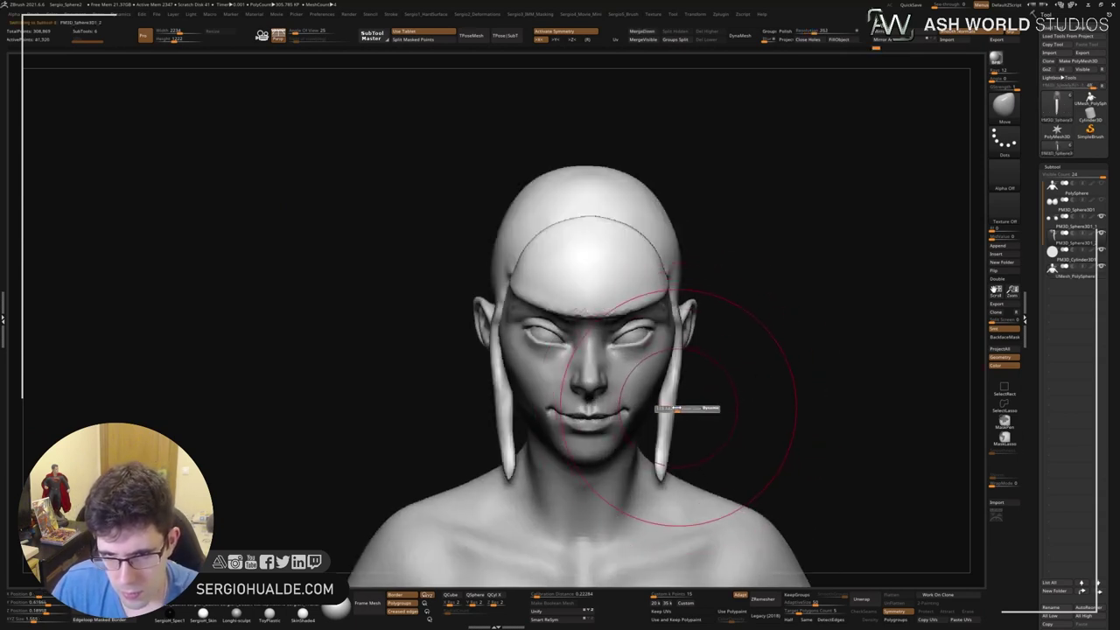
{"action": "mouse_move", "coordinate": [675, 409]}
{"action": "left_mouse_down"}
{"action": "mouse_move", "coordinate": [658, 408]}
{"action": "mouse_move", "coordinate": [672, 468]}
{"action": "left_mouse_up"}
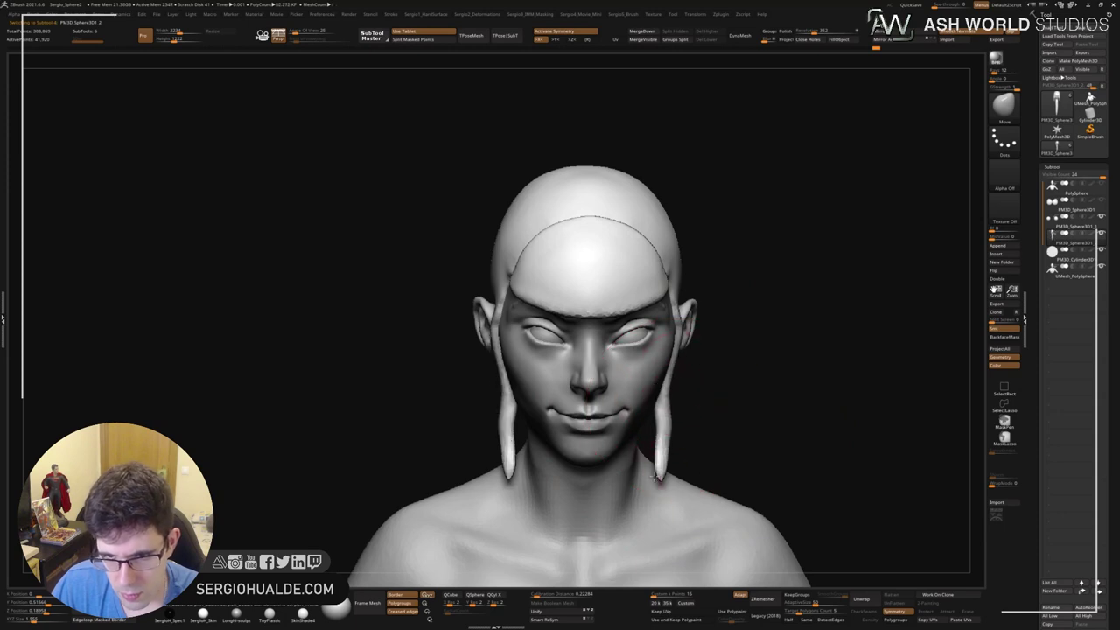
{"action": "mouse_move", "coordinate": [663, 429]}
{"action": "left_mouse_down"}
{"action": "mouse_move", "coordinate": [678, 477]}
{"action": "mouse_move", "coordinate": [709, 473]}
{"action": "mouse_move", "coordinate": [687, 458]}
{"action": "mouse_move", "coordinate": [667, 400]}
{"action": "left_mouse_up"}
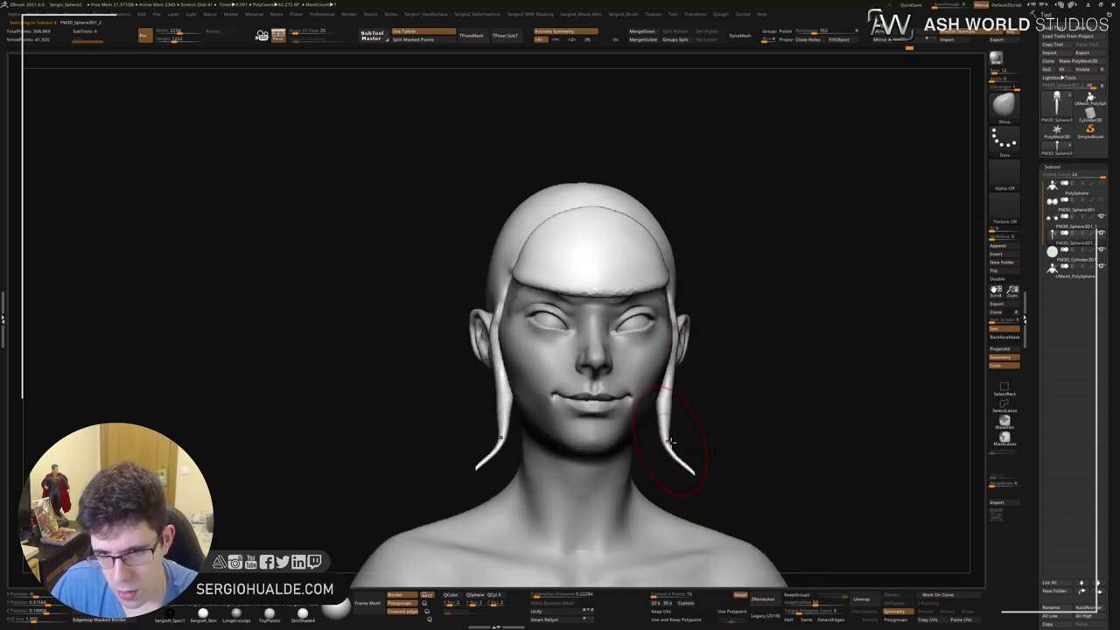
{"action": "mouse_move", "coordinate": [692, 449]}
{"action": "left_mouse_down"}
{"action": "mouse_move", "coordinate": [694, 471]}
{"action": "mouse_move", "coordinate": [681, 469]}
{"action": "mouse_move", "coordinate": [712, 420]}
{"action": "mouse_move", "coordinate": [688, 425]}
{"action": "left_mouse_up"}
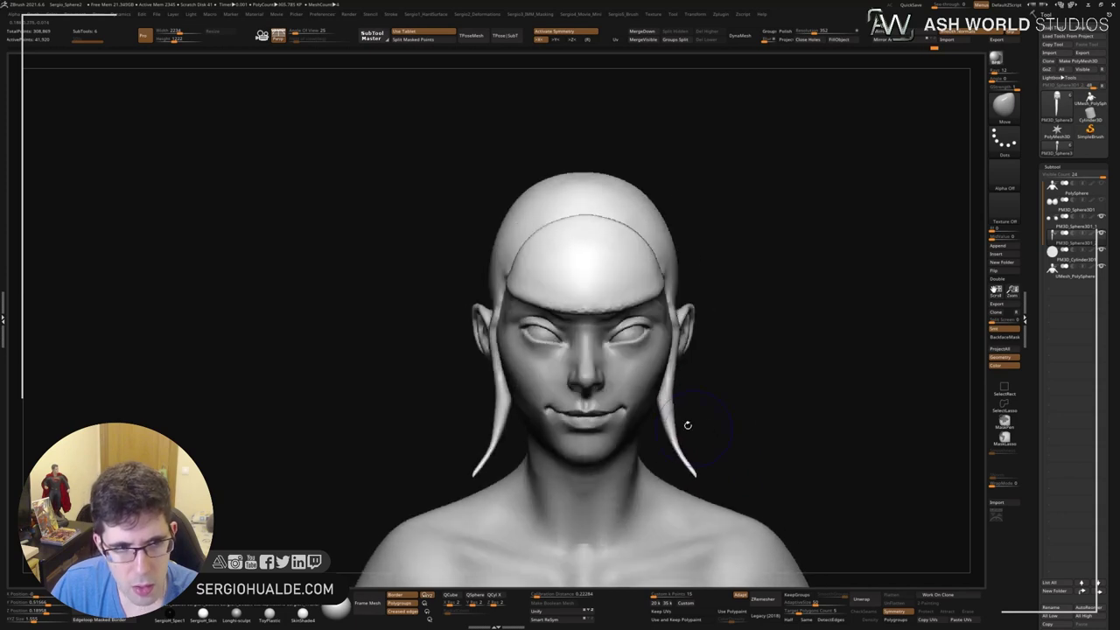
{"action": "mouse_move", "coordinate": [630, 382]}
{"action": "right_mouse_down"}
{"action": "mouse_move", "coordinate": [652, 402]}
{"action": "mouse_move", "coordinate": [664, 355]}
{"action": "mouse_move", "coordinate": [651, 330]}
{"action": "mouse_move", "coordinate": [630, 323]}
{"action": "mouse_move", "coordinate": [643, 350]}
{"action": "mouse_move", "coordinate": [678, 359]}
{"action": "right_mouse_up"}
Lasso-hide the hair shell and the right eye area to expose the eyelid.
{"action": "mouse_move", "coordinate": [704, 342]}
{"action": "left_mouse_down", "text": "ctrl+shift"}
{"action": "mouse_move", "coordinate": [679, 358]}
{"action": "mouse_move", "coordinate": [489, 301]}
{"action": "left_mouse_up", "text": "ctrl+shift"}
{"action": "right_click_drag", "start_coordinate": [691, 352], "coordinate": [612, 376]}
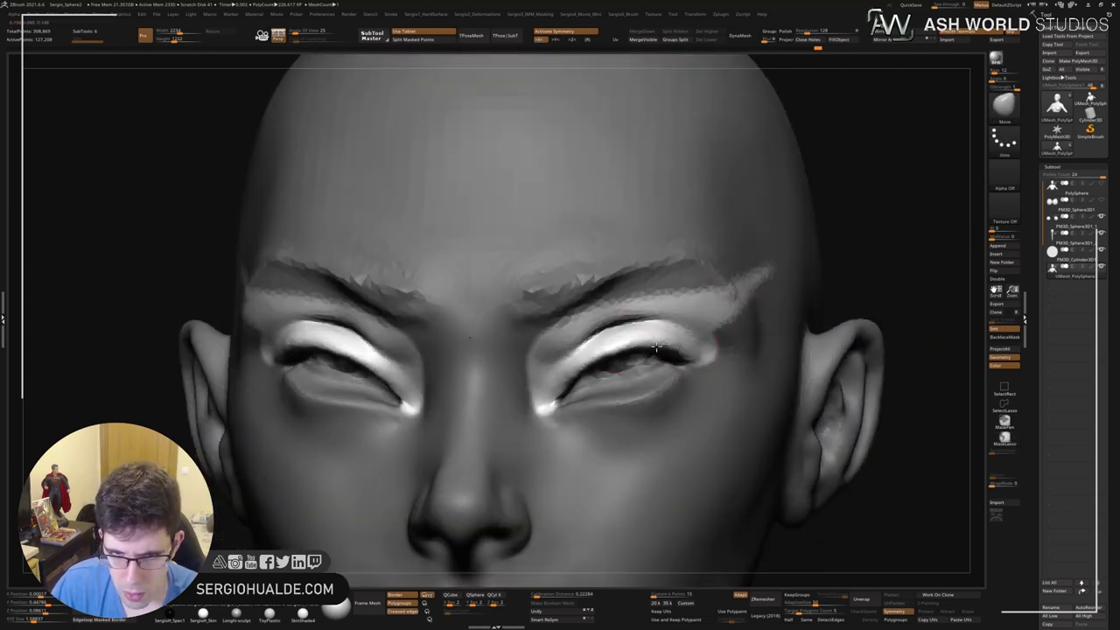
{"action": "mouse_move", "coordinate": [547, 398]}
{"action": "left_mouse_down", "text": "ctrl+alt+shift"}
{"action": "mouse_move", "coordinate": [571, 382]}
{"action": "mouse_move", "coordinate": [543, 404]}
{"action": "left_mouse_up", "text": "ctrl+alt+shift"}
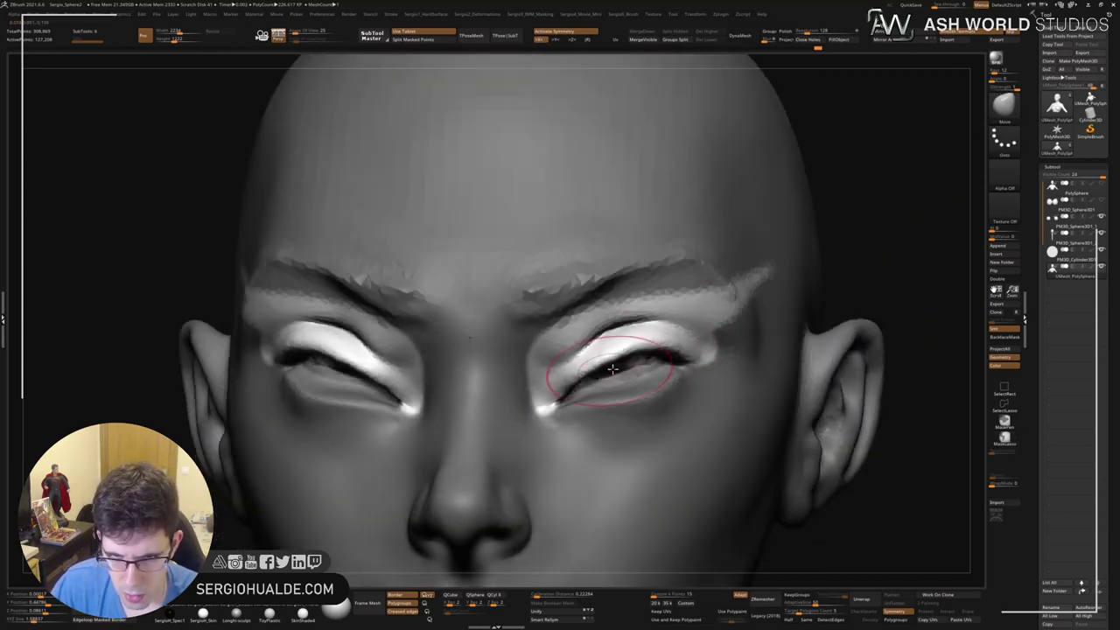
{"action": "mouse_move", "coordinate": [578, 376]}
{"action": "right_mouse_down"}
{"action": "mouse_move", "coordinate": [553, 339]}
{"action": "mouse_move", "coordinate": [621, 412]}
{"action": "mouse_move", "coordinate": [665, 385]}
{"action": "right_mouse_up"}
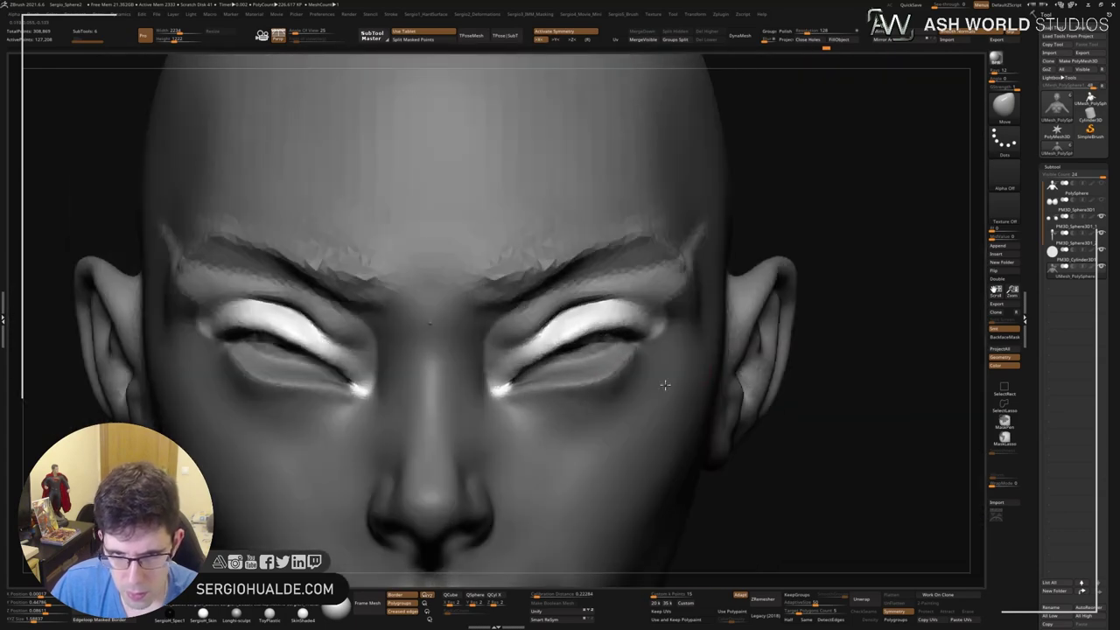
Deepen the crease along the right upper eyelid with DamStandard.
{"action": "key", "text": "f"}
{"action": "mouse_move", "coordinate": [525, 325]}
{"action": "right_mouse_down", "text": "ctrl"}
{"action": "mouse_move", "coordinate": [515, 362]}
{"action": "mouse_move", "coordinate": [532, 365]}
{"action": "right_mouse_up", "text": "ctrl"}
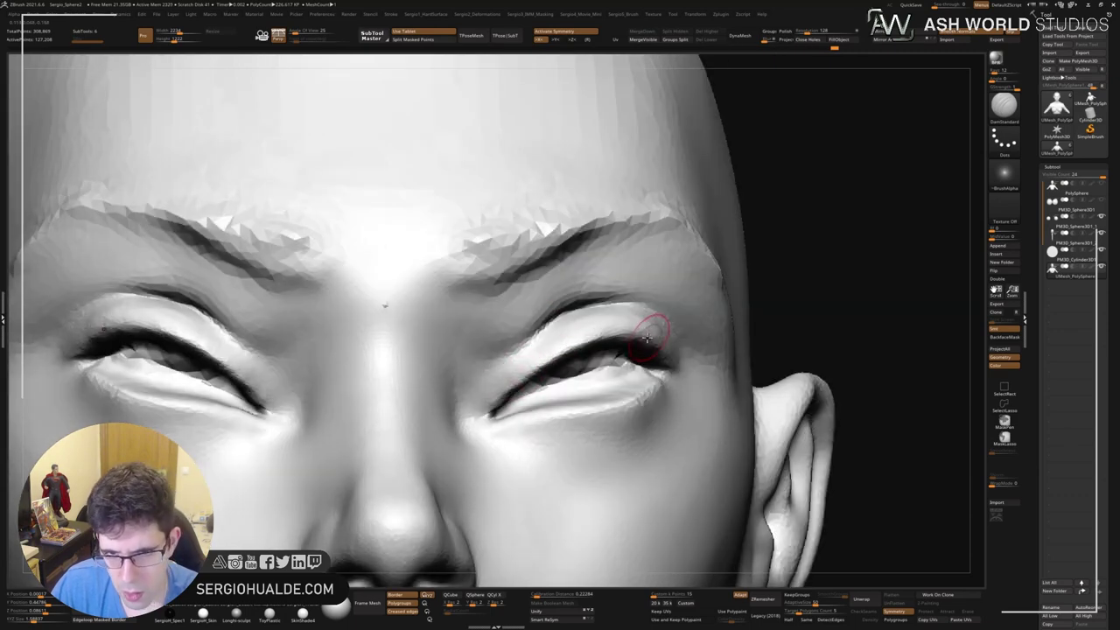
{"action": "mouse_move", "coordinate": [655, 370]}
{"action": "right_mouse_down"}
{"action": "mouse_move", "coordinate": [775, 295]}
{"action": "mouse_move", "coordinate": [673, 312]}
{"action": "mouse_move", "coordinate": [682, 312]}
{"action": "mouse_move", "coordinate": [629, 302]}
{"action": "right_mouse_up"}
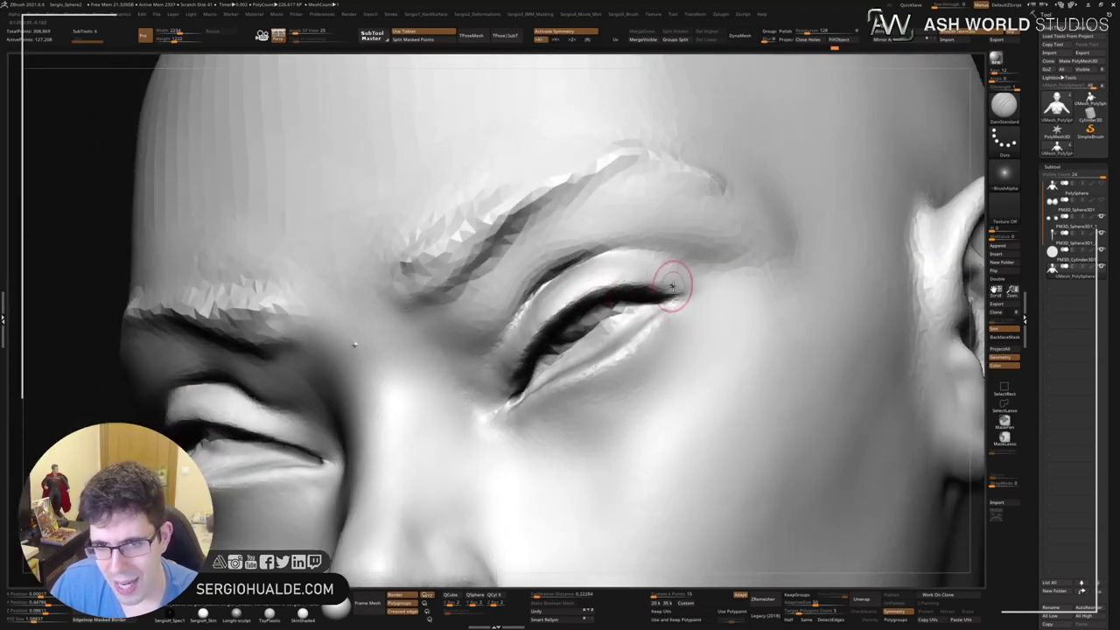
{"action": "left_click_drag", "start_coordinate": [626, 289], "coordinate": [525, 325]}
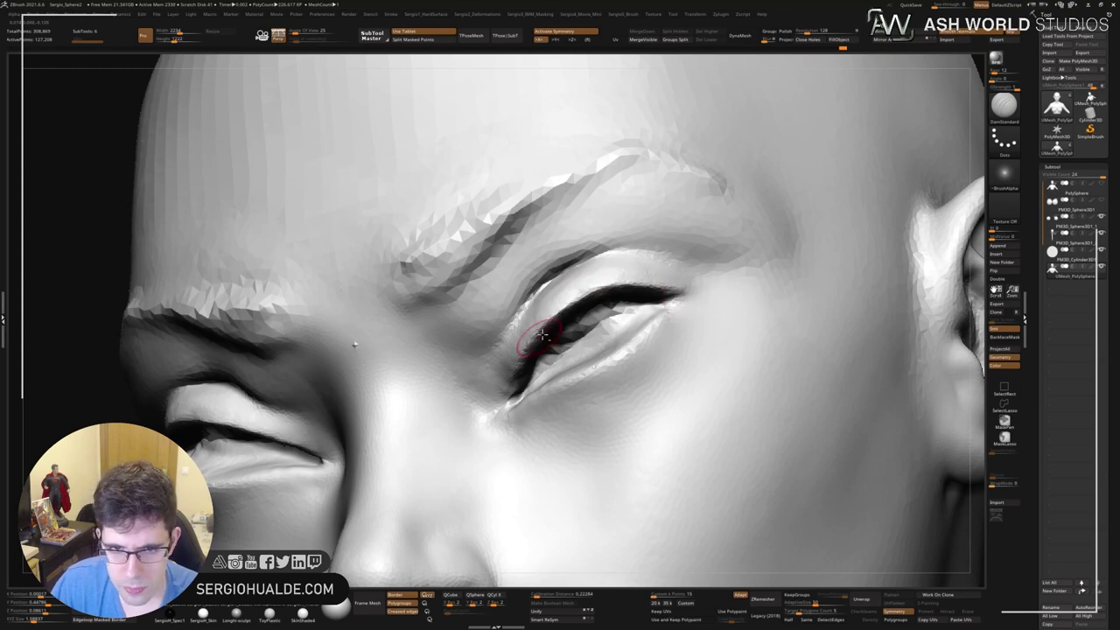
{"action": "mouse_move", "coordinate": [513, 372]}
{"action": "right_mouse_down"}
{"action": "mouse_move", "coordinate": [533, 341]}
{"action": "mouse_move", "coordinate": [562, 382]}
{"action": "mouse_move", "coordinate": [537, 312]}
{"action": "mouse_move", "coordinate": [563, 305]}
{"action": "right_mouse_up"}
Switch to the Clay brush and build up the upper eyelid fuller and smoother.
{"action": "key", "text": "b"}
{"action": "key", "text": "c"}
{"action": "key", "text": "l"}
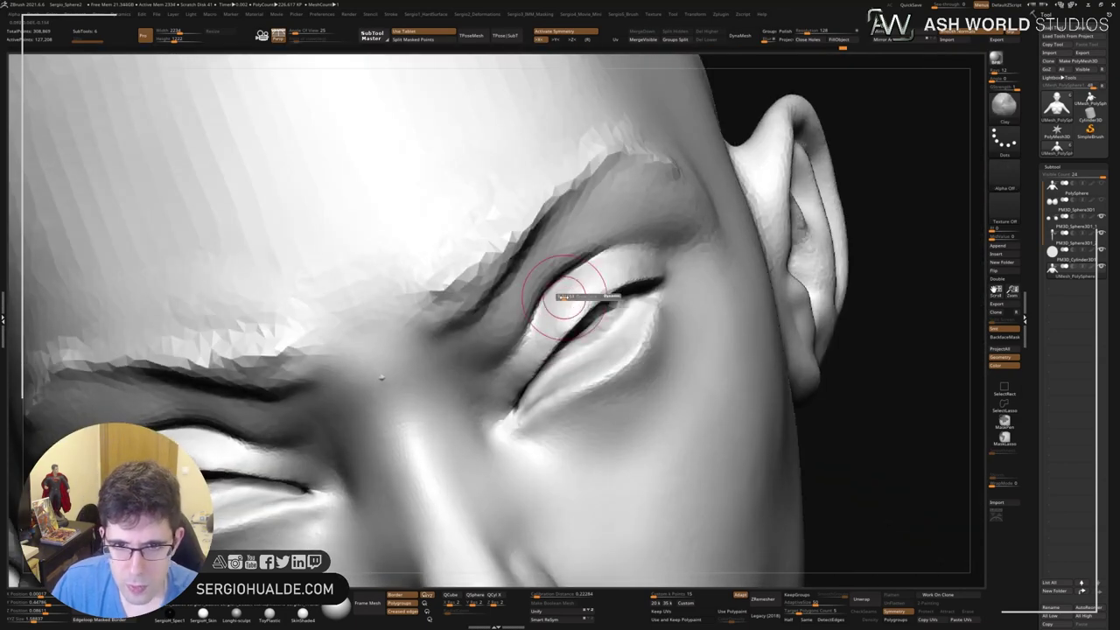
{"action": "mouse_move", "coordinate": [570, 267]}
{"action": "left_mouse_down"}
{"action": "mouse_move", "coordinate": [595, 280]}
{"action": "mouse_move", "coordinate": [548, 298]}
{"action": "mouse_move", "coordinate": [594, 267]}
{"action": "mouse_move", "coordinate": [578, 284]}
{"action": "left_mouse_up"}
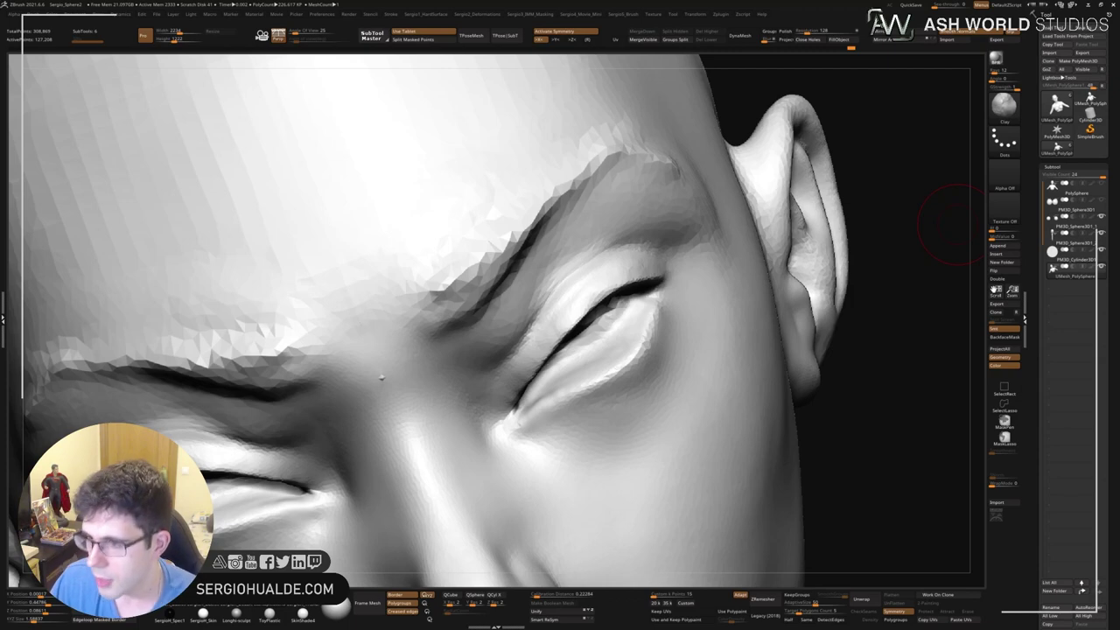
Reshape the eye's inner corner and refine the lower eyelid toward the inner brow.
{"action": "left_click_drag", "start_coordinate": [954, 223], "coordinate": [860, 378]}
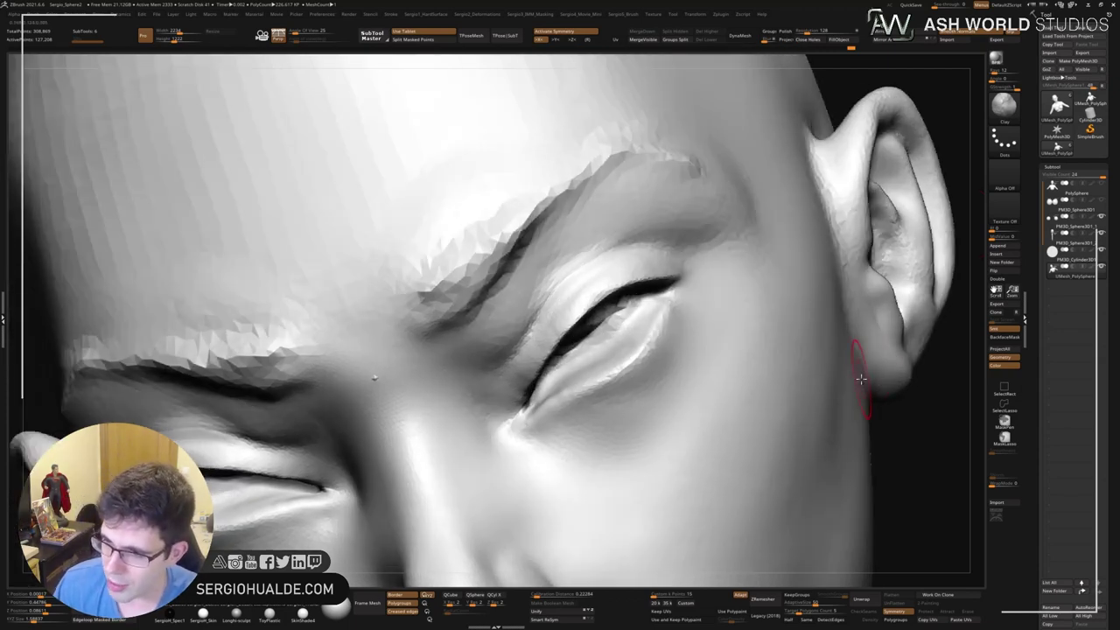
{"action": "key", "text": "f"}
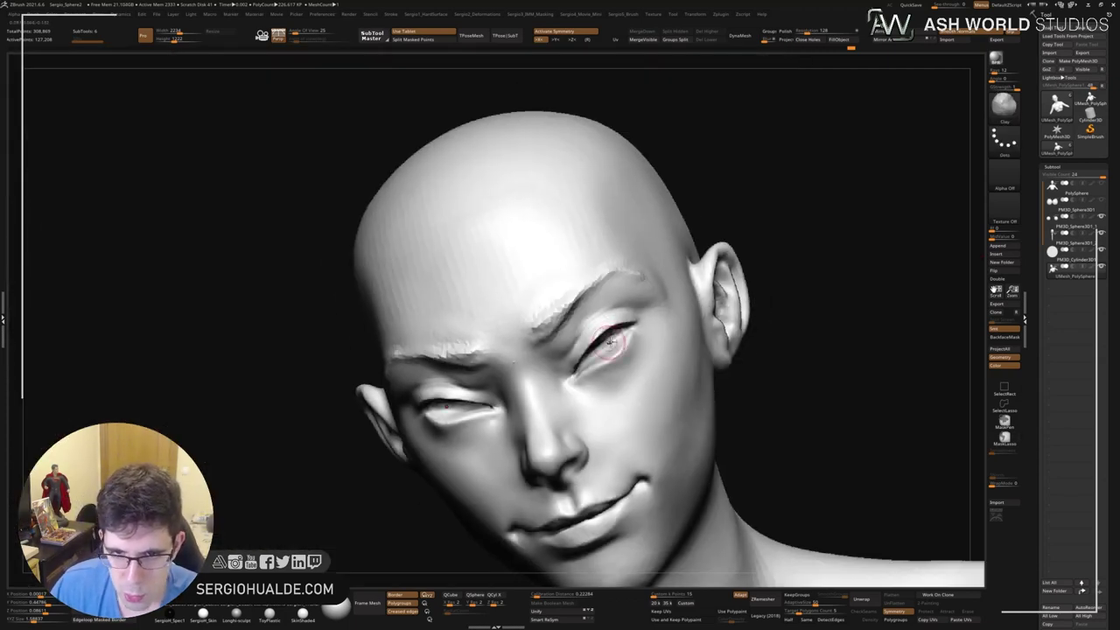
{"action": "left_click_drag", "start_coordinate": [609, 343], "coordinate": [542, 337]}
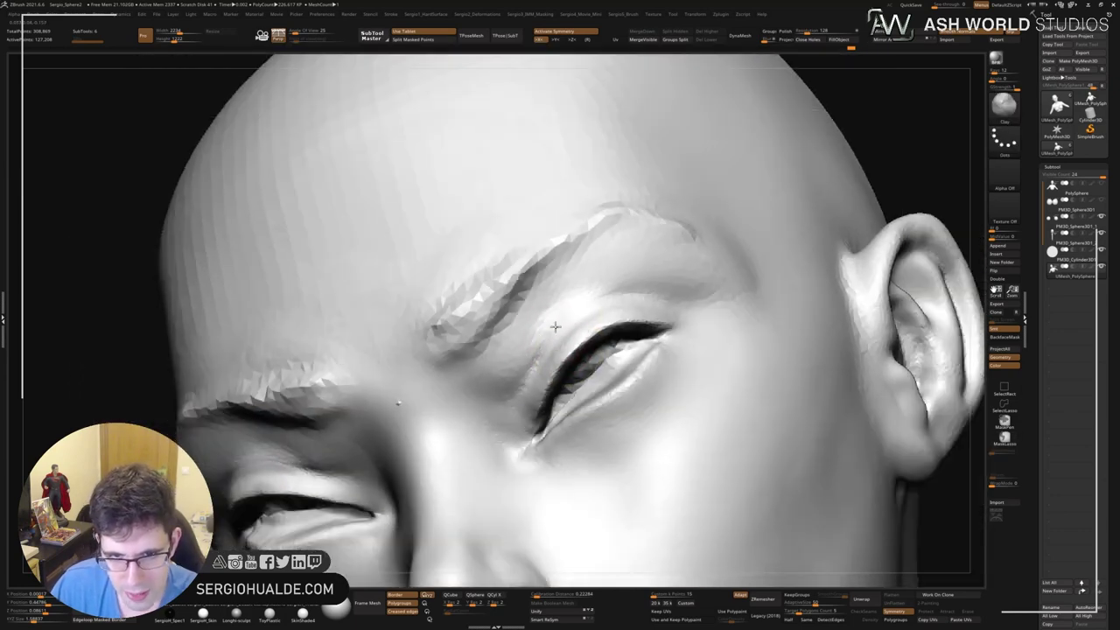
{"action": "key", "text": "space"}
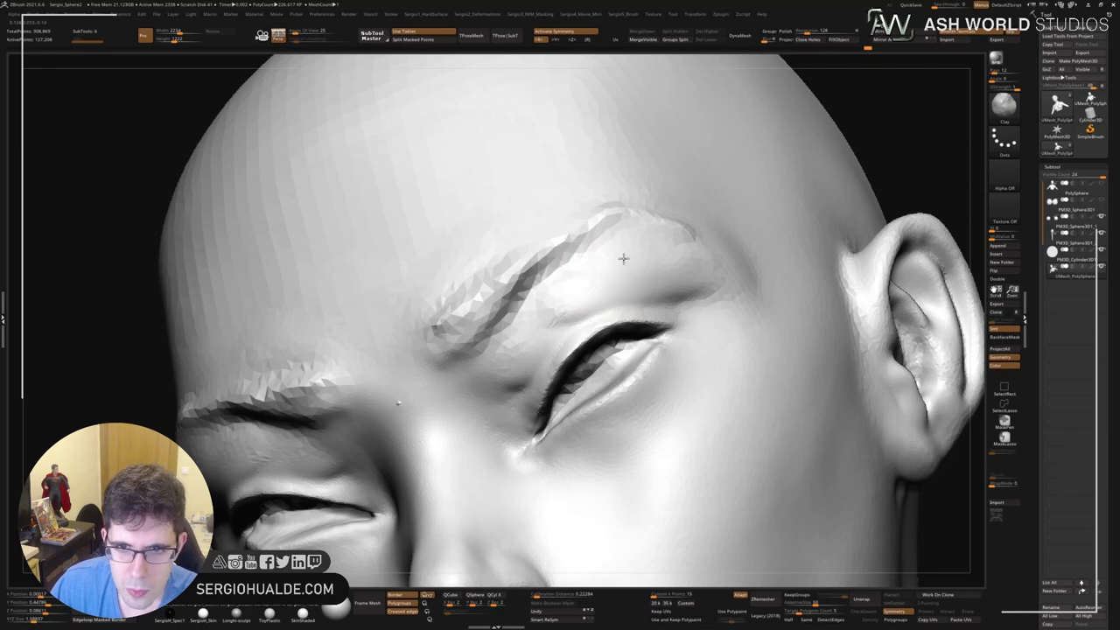
{"action": "key", "text": "f"}
{"action": "right_click_drag", "start_coordinate": [623, 258], "coordinate": [583, 317], "text": "shift"}
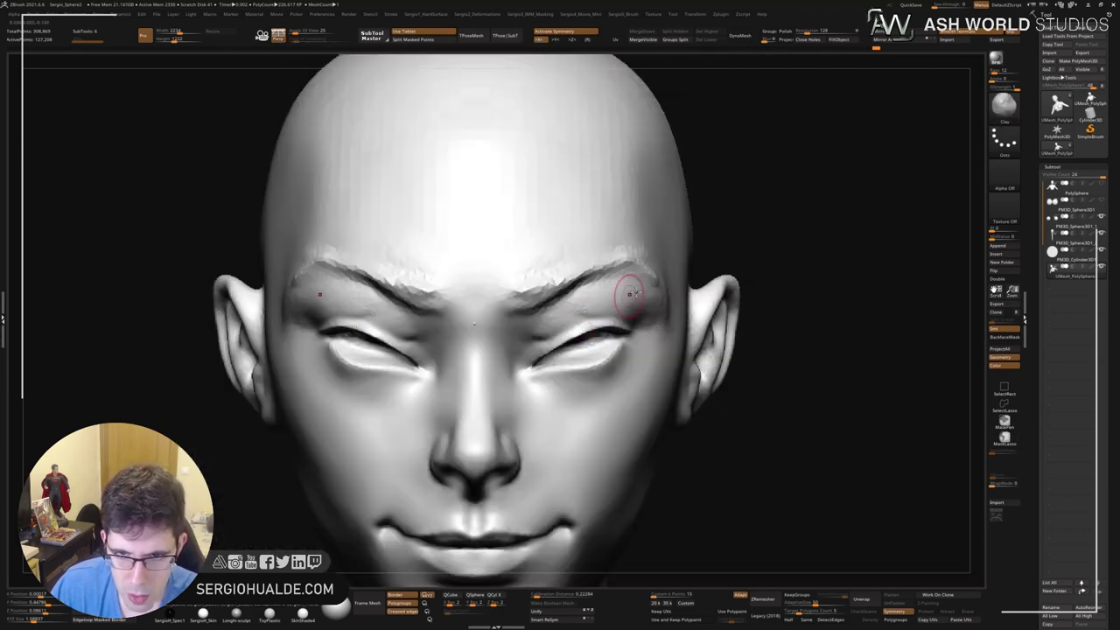
{"action": "left_click_drag", "start_coordinate": [537, 335], "coordinate": [536, 332]}
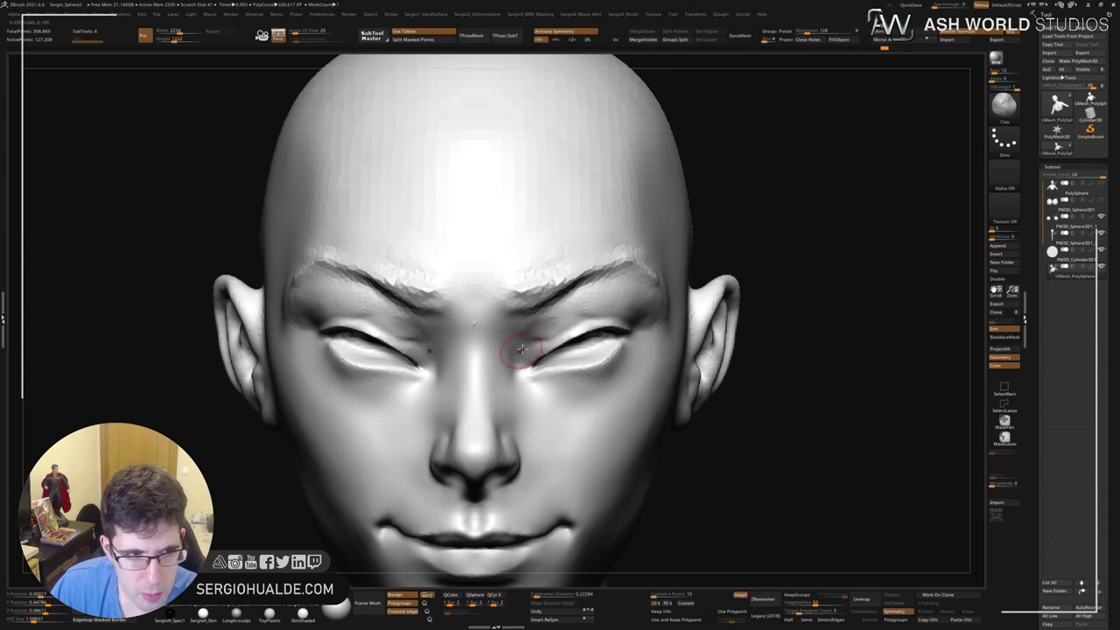
{"action": "right_click_drag", "start_coordinate": [521, 350], "coordinate": [516, 341]}
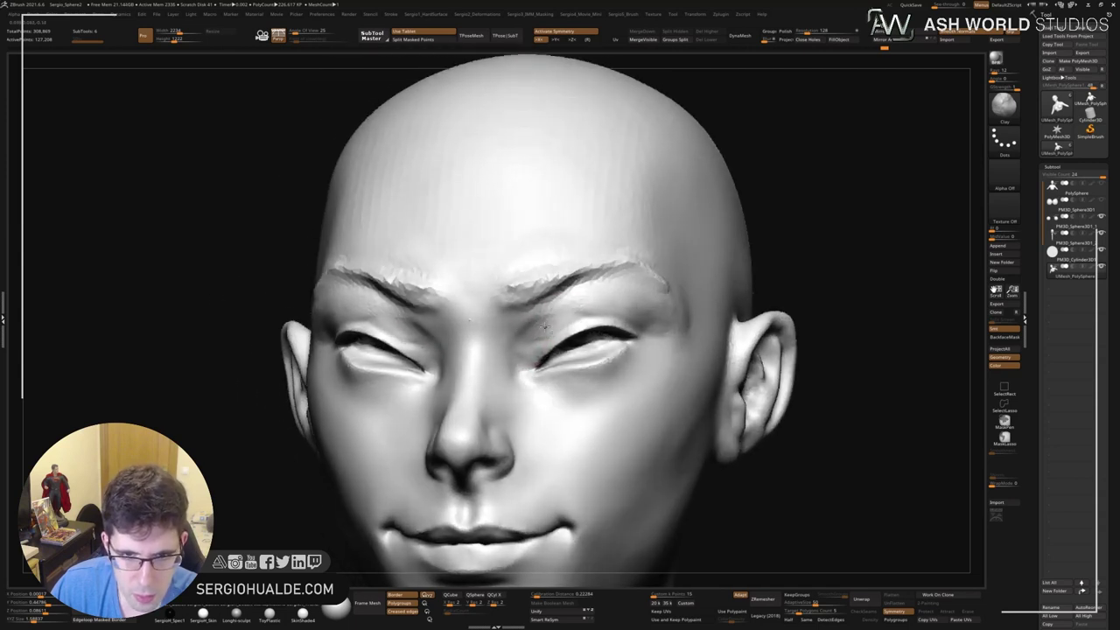
{"action": "left_click_drag", "start_coordinate": [537, 333], "coordinate": [543, 333]}
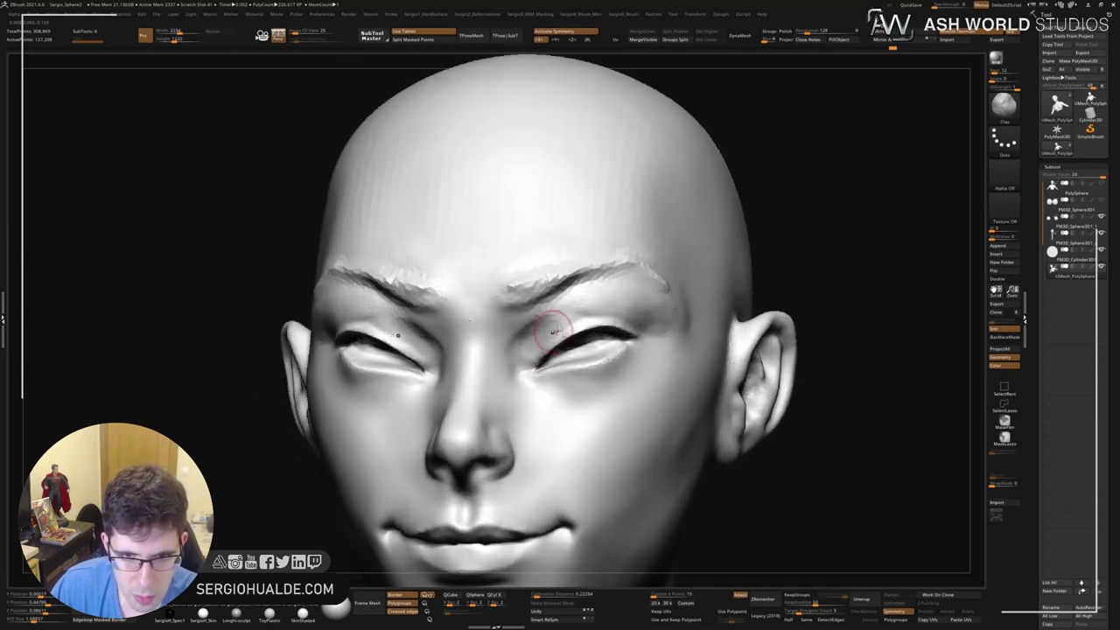
{"action": "left_click_drag", "start_coordinate": [538, 323], "coordinate": [523, 322]}
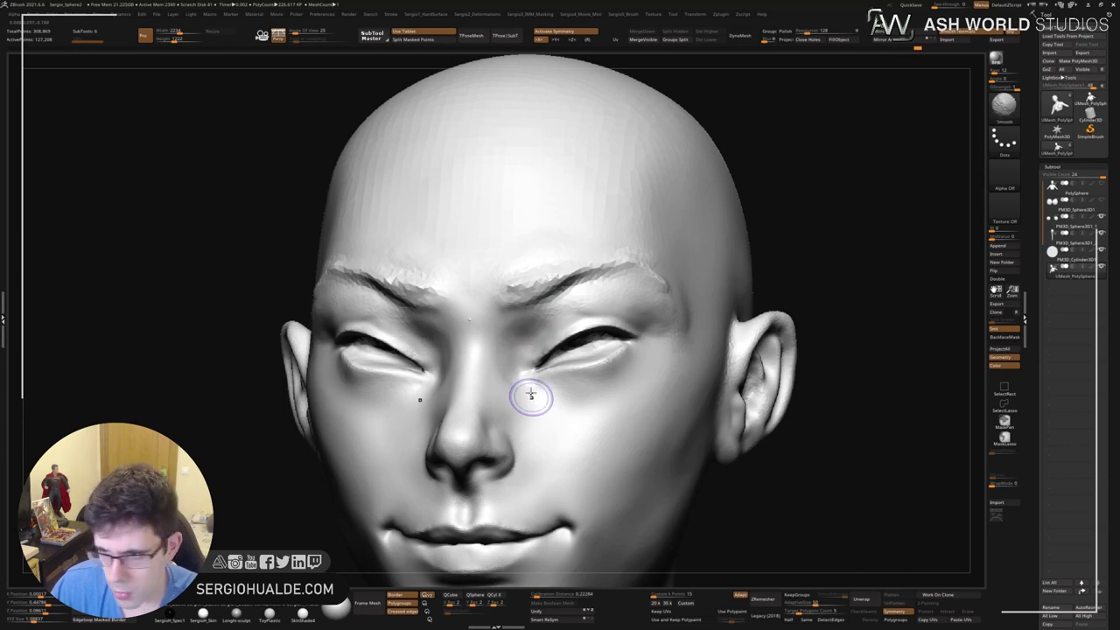
Carve the upper-eyelid creases deeper, then begin masking around the eyes.
{"action": "right_click_drag", "start_coordinate": [537, 385], "coordinate": [562, 350]}
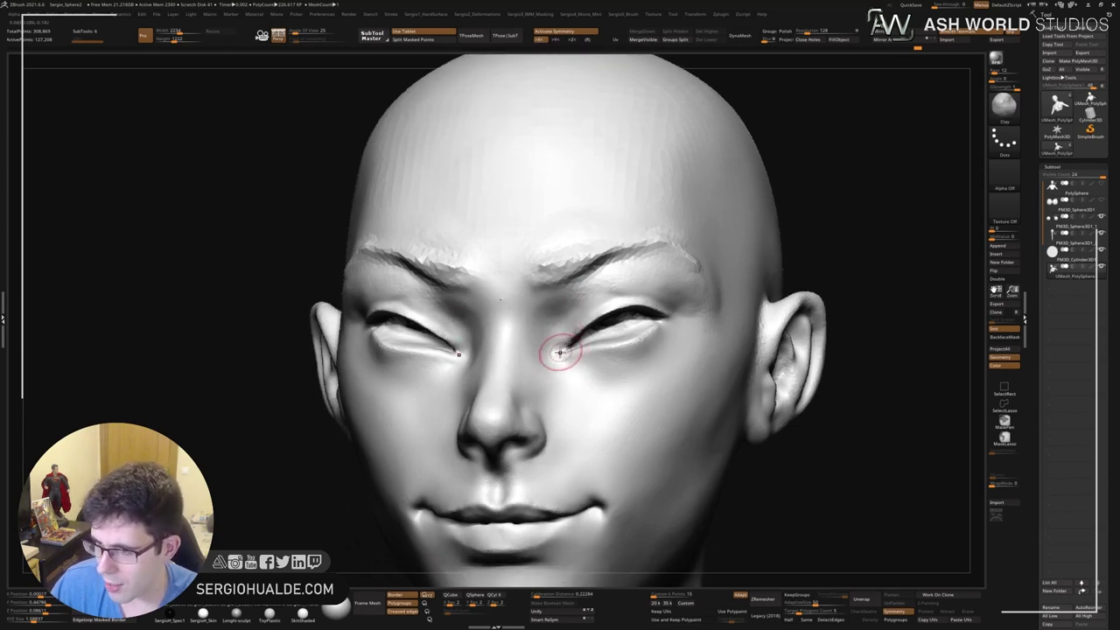
{"action": "mouse_move", "coordinate": [559, 359]}
{"action": "right_mouse_down", "text": "ctrl"}
{"action": "mouse_move", "coordinate": [562, 398]}
{"action": "mouse_move", "coordinate": [612, 312]}
{"action": "right_mouse_up", "text": "ctrl"}
{"action": "left_click_drag", "start_coordinate": [587, 324], "coordinate": [610, 289]}
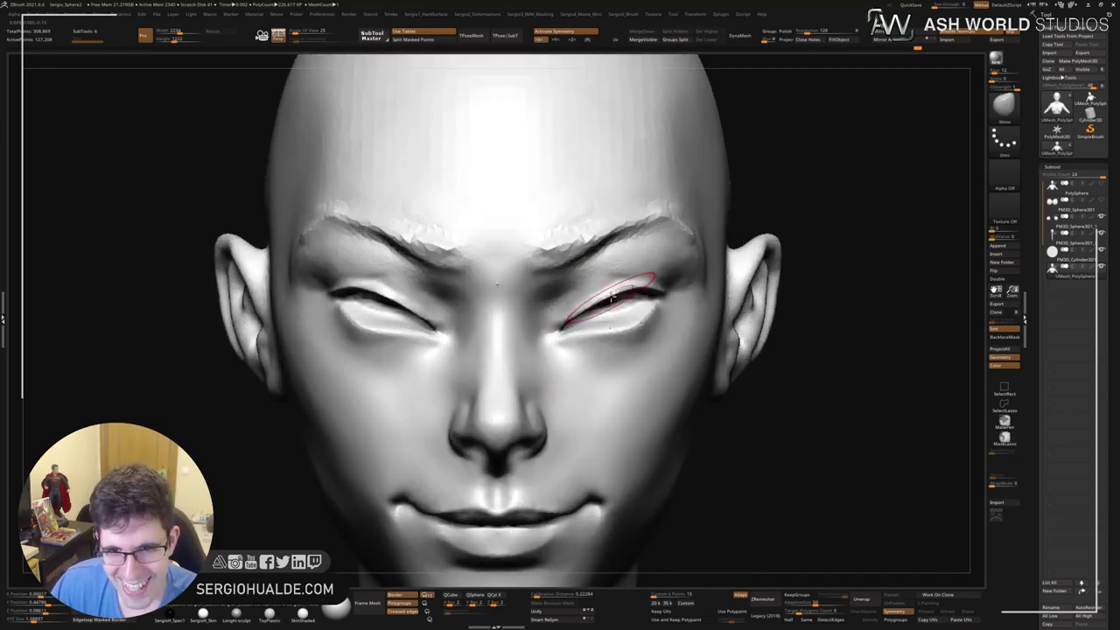
{"action": "right_click_drag", "start_coordinate": [608, 289], "coordinate": [655, 300]}
{"action": "left_click_drag", "start_coordinate": [655, 300], "coordinate": [594, 305]}
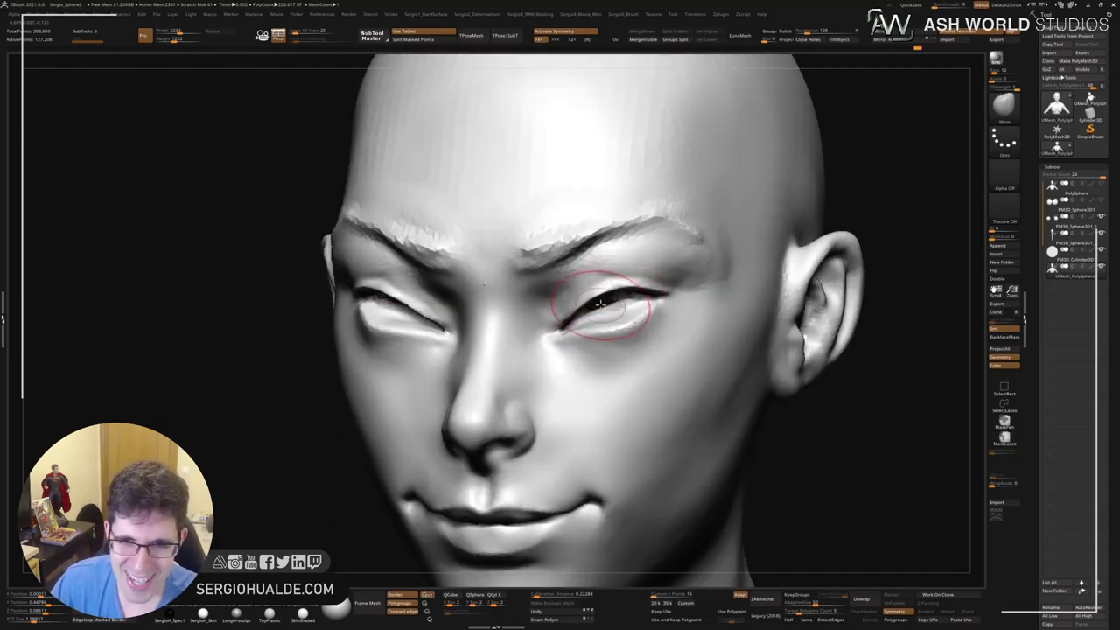
{"action": "right_click_drag", "start_coordinate": [593, 305], "coordinate": [612, 297]}
{"action": "mouse_move", "coordinate": [612, 297]}
{"action": "left_mouse_down"}
{"action": "mouse_move", "coordinate": [652, 288]}
{"action": "mouse_move", "coordinate": [582, 305]}
{"action": "left_mouse_up"}
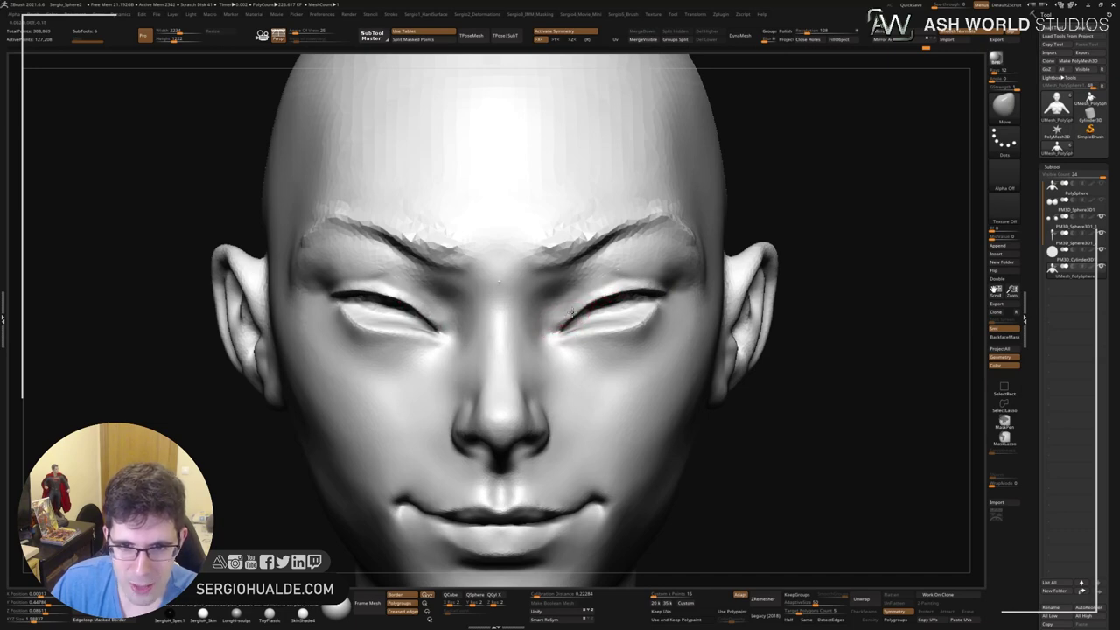
{"action": "mouse_move", "coordinate": [570, 309]}
{"action": "right_mouse_down", "text": "ctrl"}
{"action": "mouse_move", "coordinate": [603, 262]}
{"action": "mouse_move", "coordinate": [713, 256]}
{"action": "right_mouse_up", "text": "ctrl"}
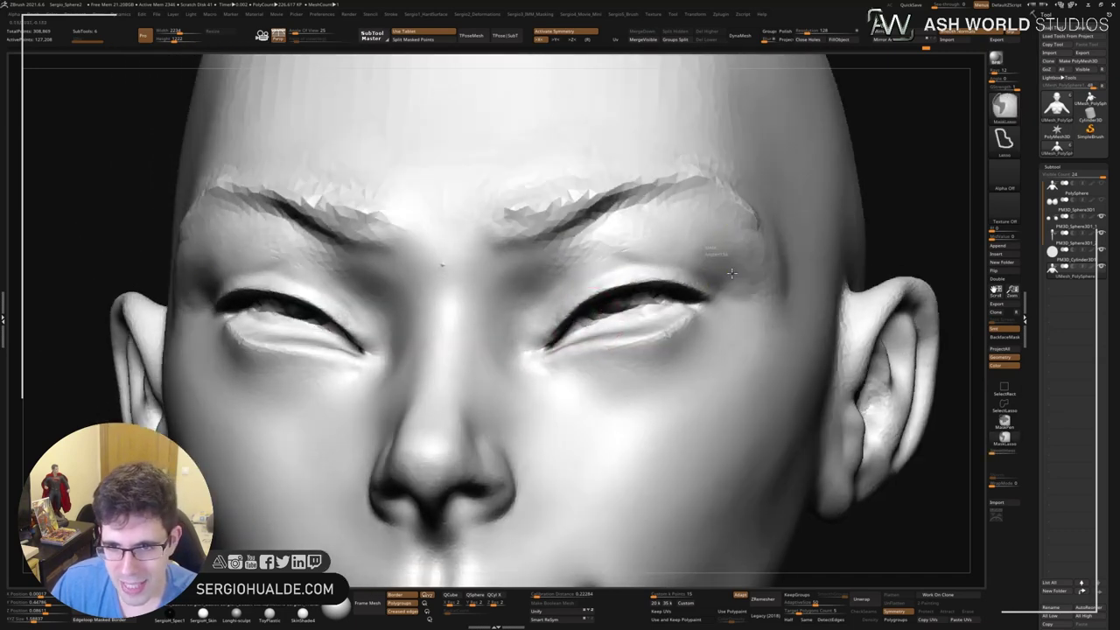
Mask around the eyes, invert the mask, and undo seven times to remove the eyebrow sculpting.
{"action": "mouse_move", "coordinate": [713, 255]}
{"action": "left_mouse_down", "text": "ctrl"}
{"action": "mouse_move", "coordinate": [674, 303]}
{"action": "mouse_move", "coordinate": [706, 280]}
{"action": "left_mouse_up", "text": "ctrl"}
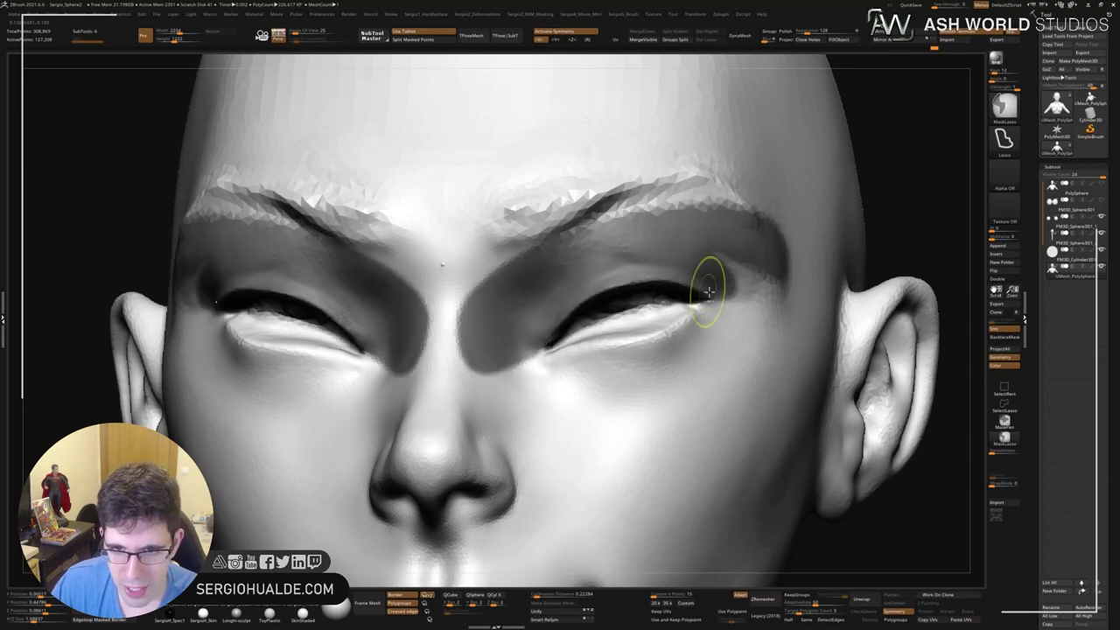
{"action": "left_click", "coordinate": [923, 219], "text": "ctrl"}
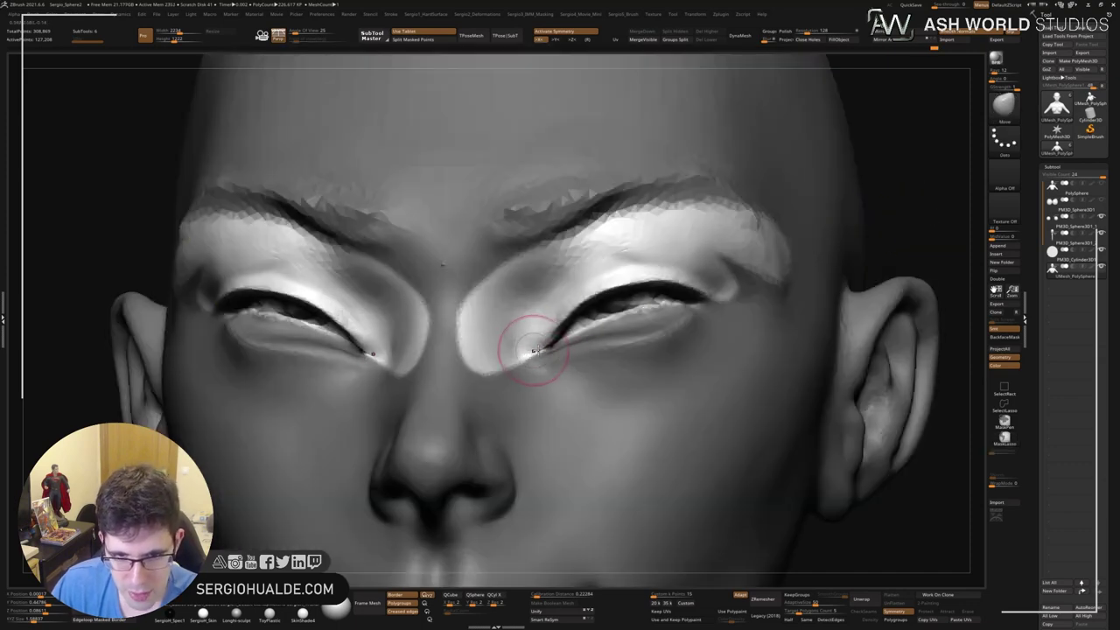
{"action": "key", "text": "ctrl+z"}
{"action": "key", "text": "ctrl+z"}
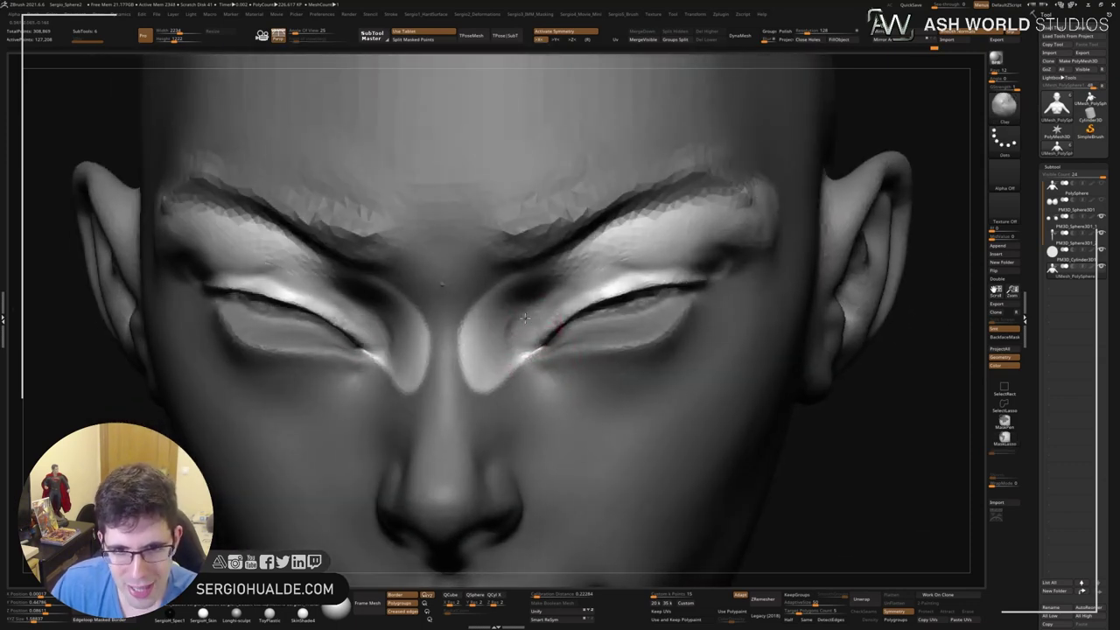
{"action": "key", "text": "ctrl+z"}
{"action": "key", "text": "ctrl+z"}
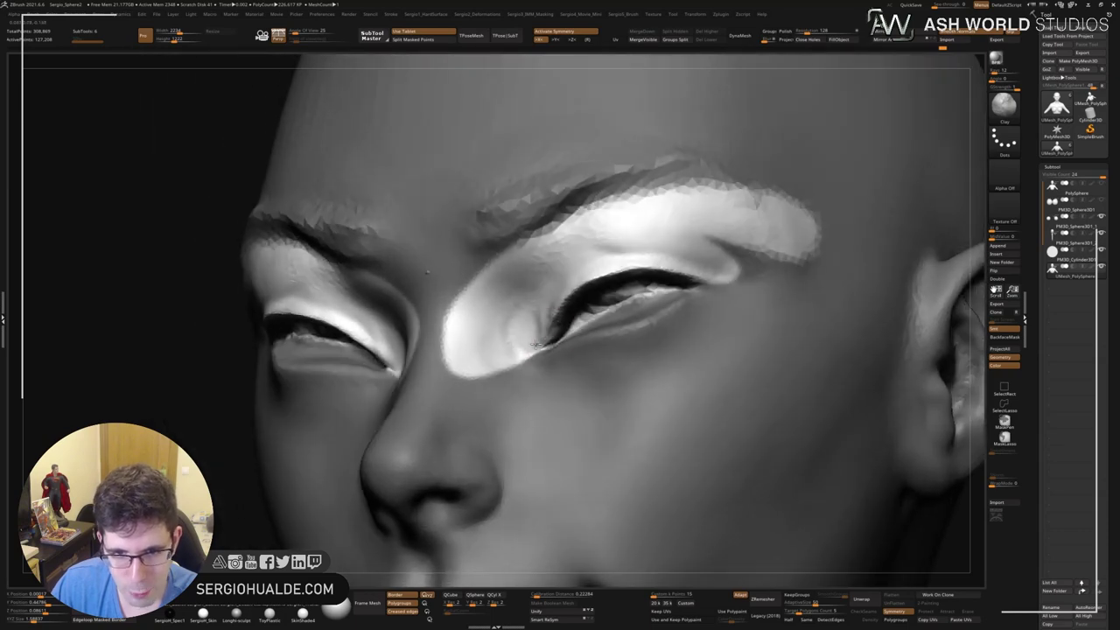
{"action": "key", "text": "ctrl+z"}
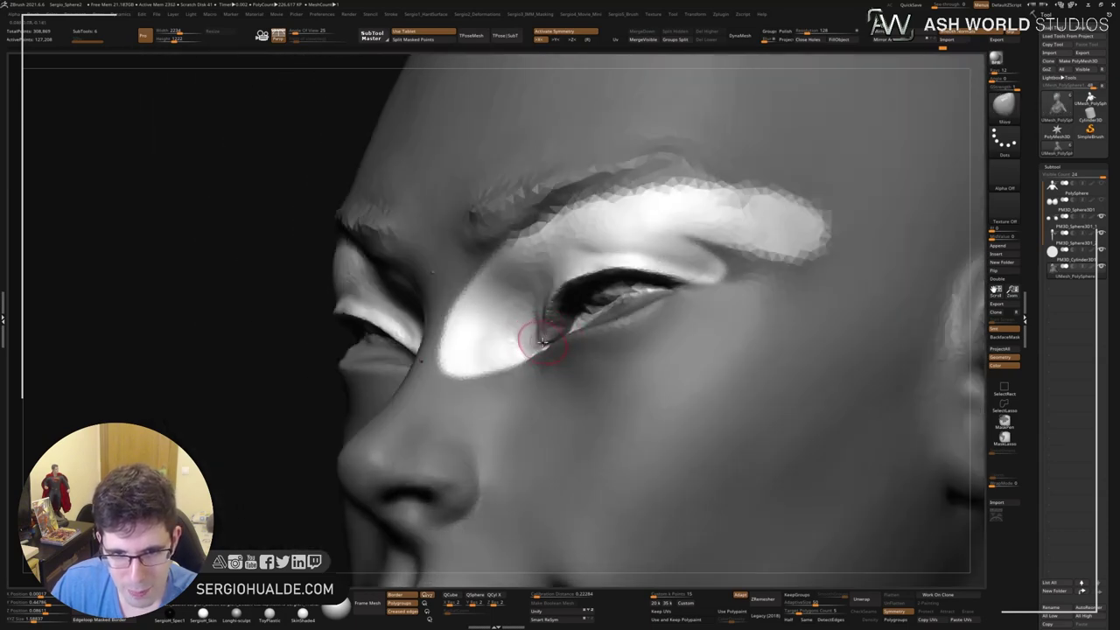
{"action": "key", "text": "ctrl+z"}
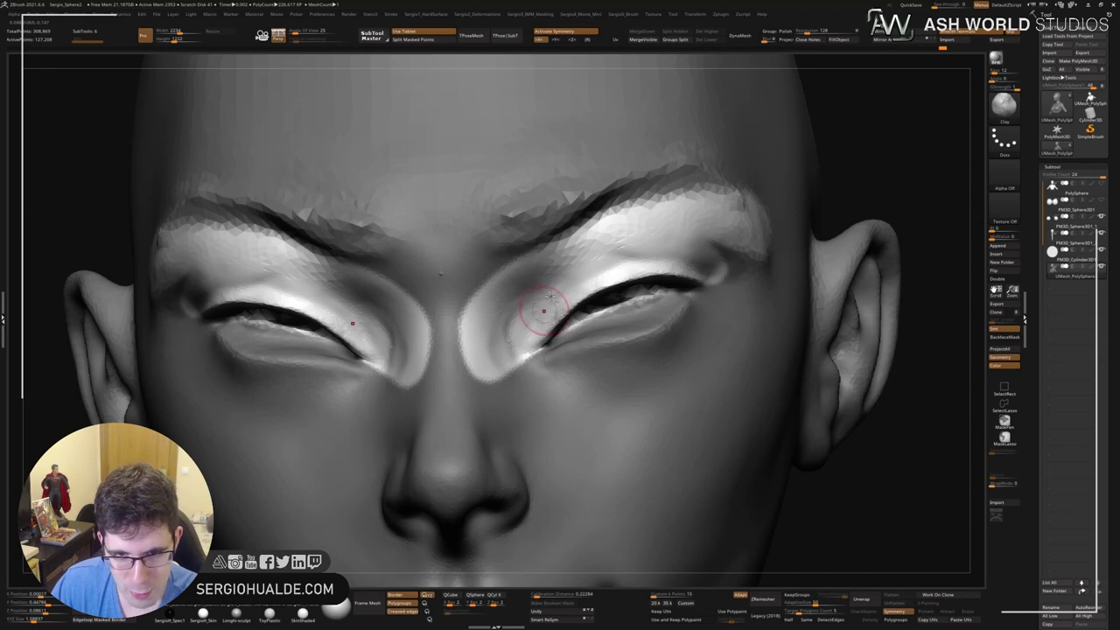
{"action": "key", "text": "ctrl+z"}
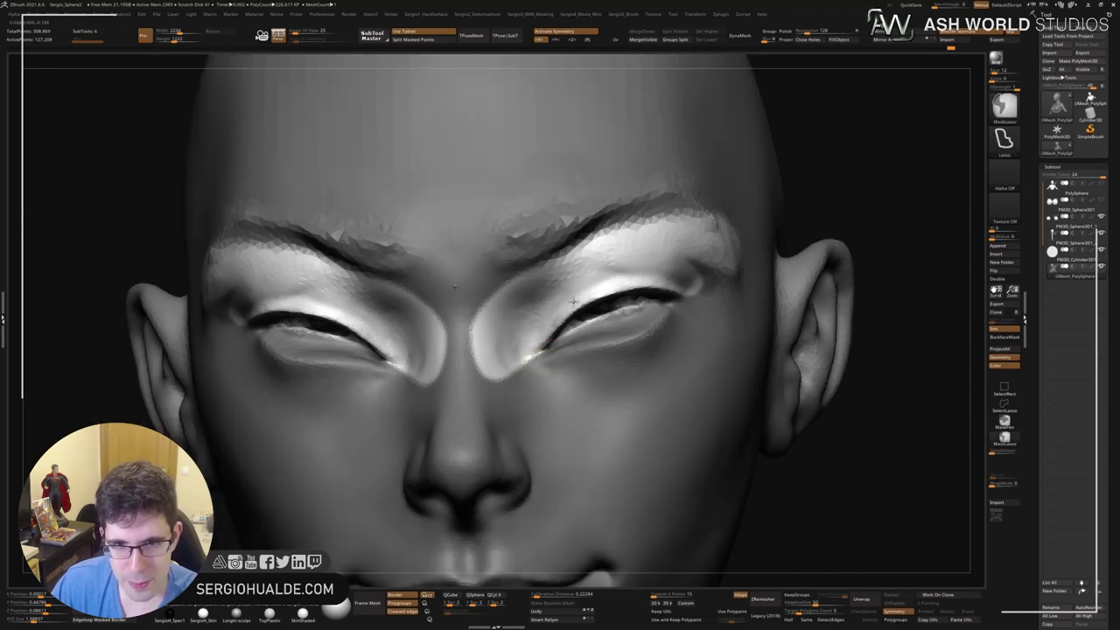
{"action": "key", "text": "ctrl+z"}
{"action": "key", "text": "ctrl+z"}
{"action": "key", "text": "ctrl+z"}
{"action": "key", "text": "ctrl+z"}
{"action": "key", "text": "ctrl+z"}
{"action": "key", "text": "ctrl+z"}
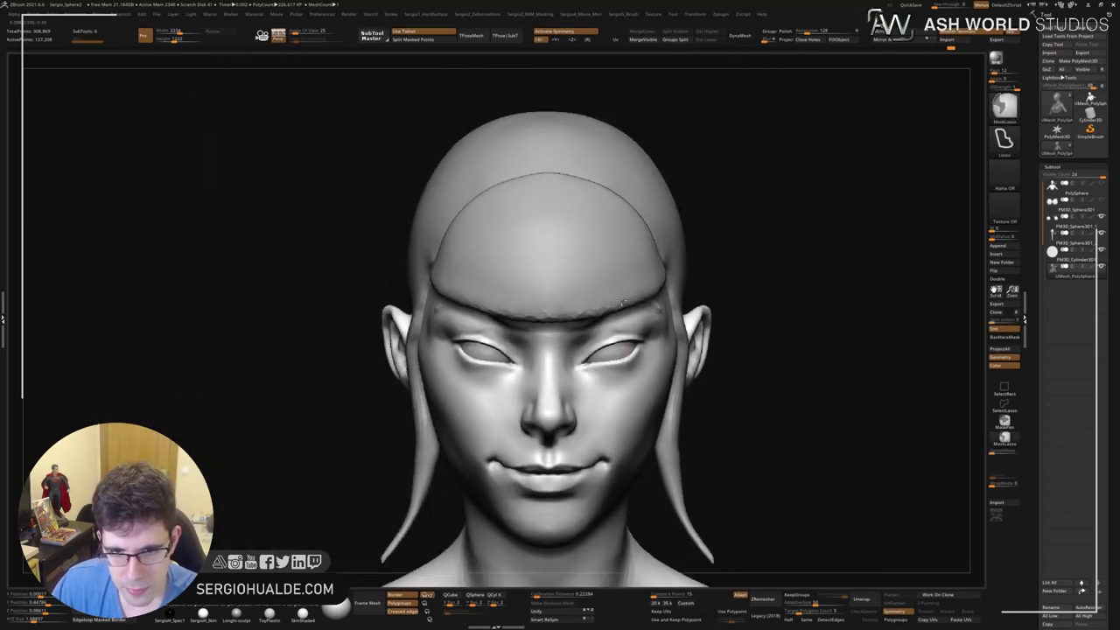
Step back through the undo history to earlier versions of the mouth and chin.
{"action": "key", "text": "ctrl+z"}
{"action": "key", "text": "ctrl+z"}
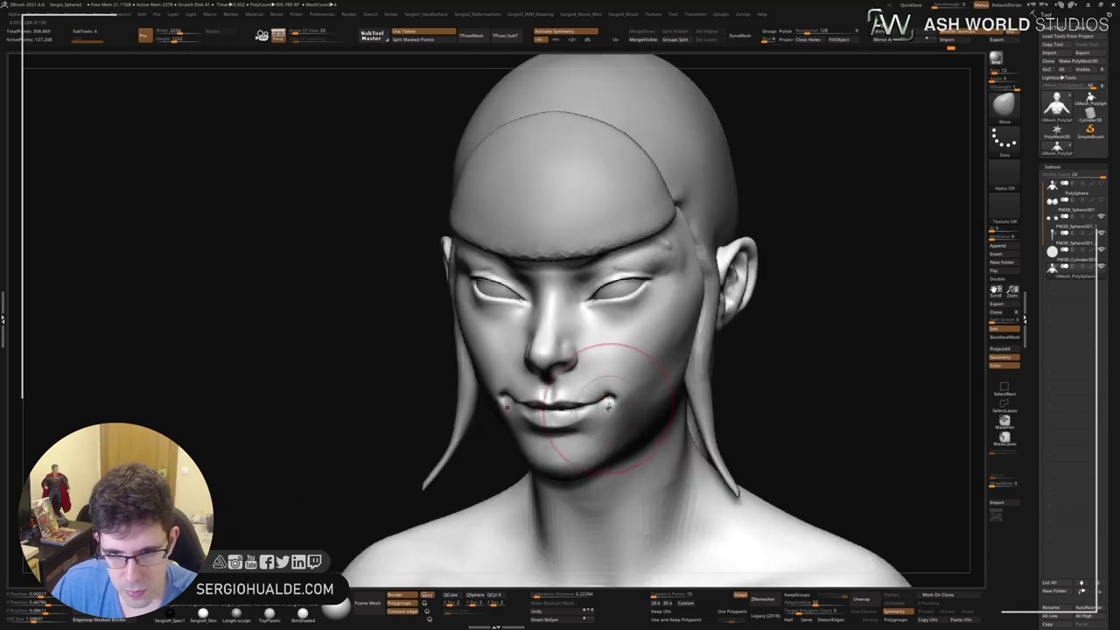
{"action": "key", "text": "ctrl+z"}
{"action": "key", "text": "ctrl+z"}
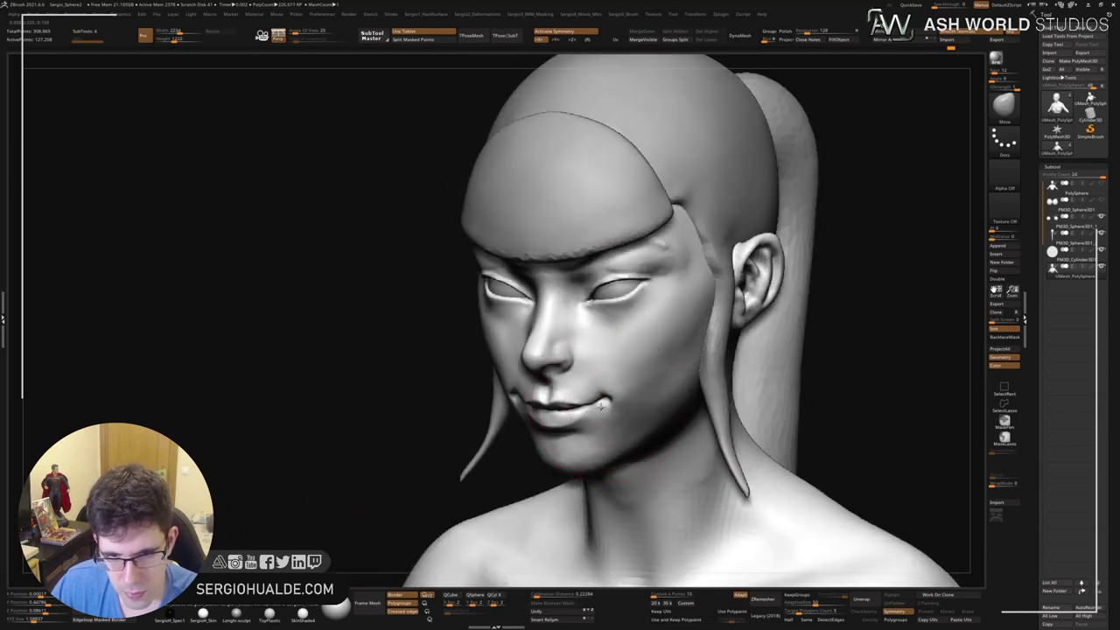
{"action": "key", "text": "ctrl+z"}
{"action": "key", "text": "ctrl+z"}
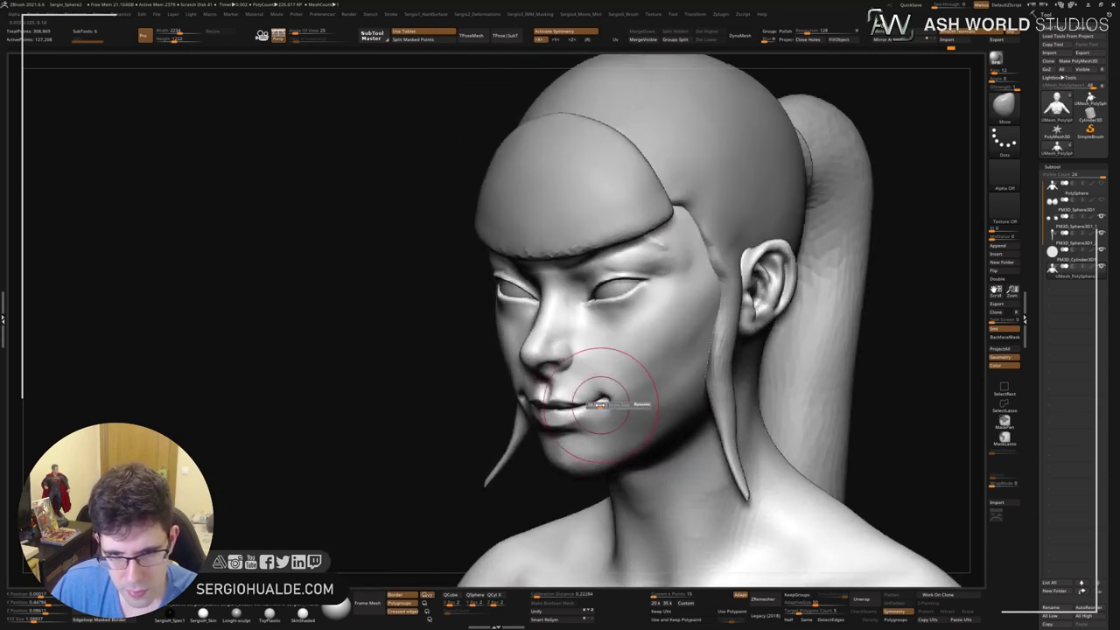
{"action": "key", "text": "ctrl+z"}
{"action": "key", "text": "ctrl+z"}
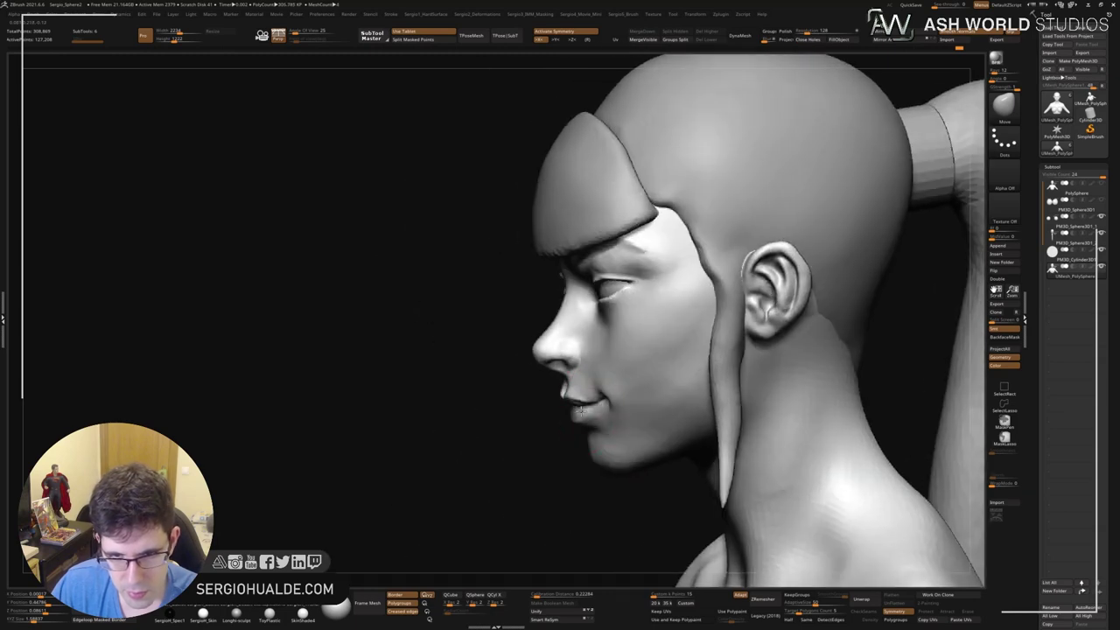
{"action": "key", "text": "ctrl+z"}
{"action": "key", "text": "ctrl+z"}
{"action": "key", "text": "s"}
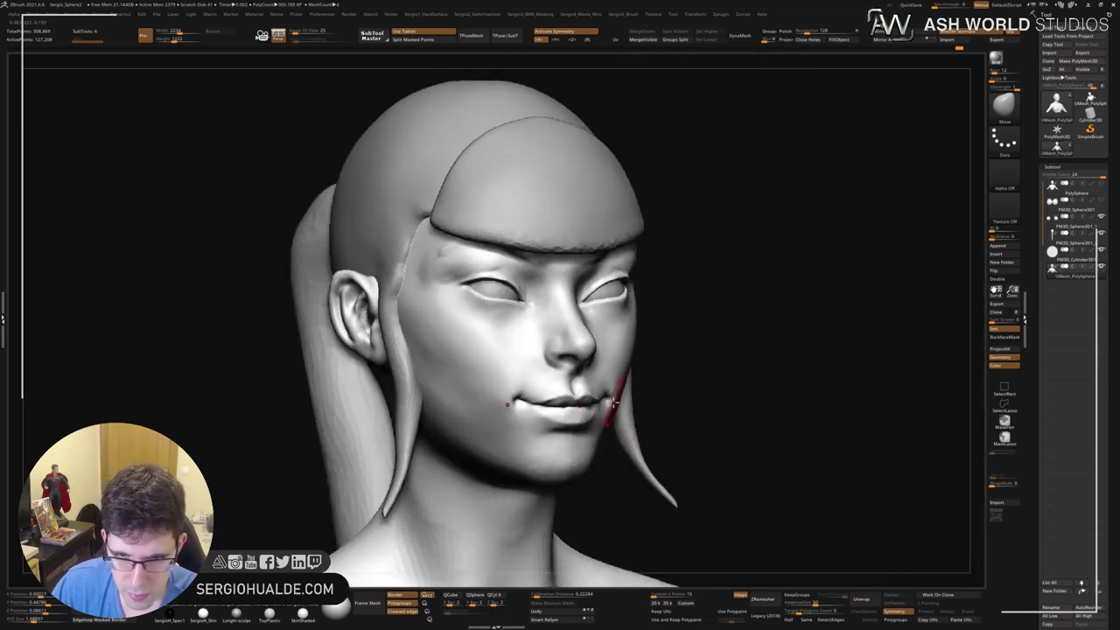
{"action": "key", "text": "ctrl+z"}
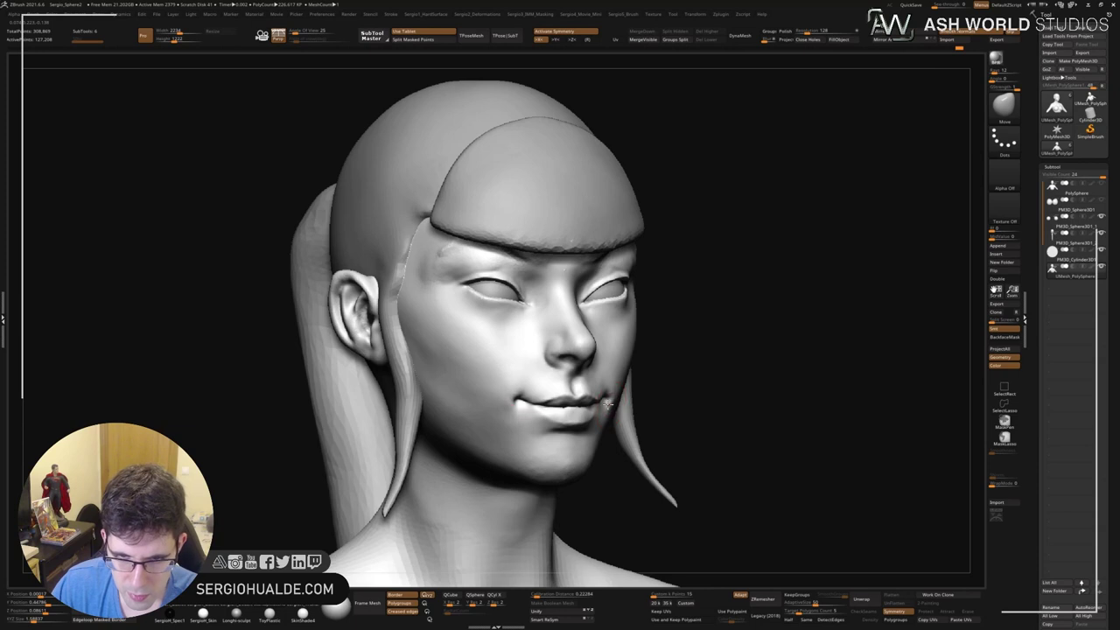
{"action": "key", "text": "ctrl+z"}
{"action": "key", "text": "ctrl+z"}
{"action": "key", "text": "ctrl+z"}
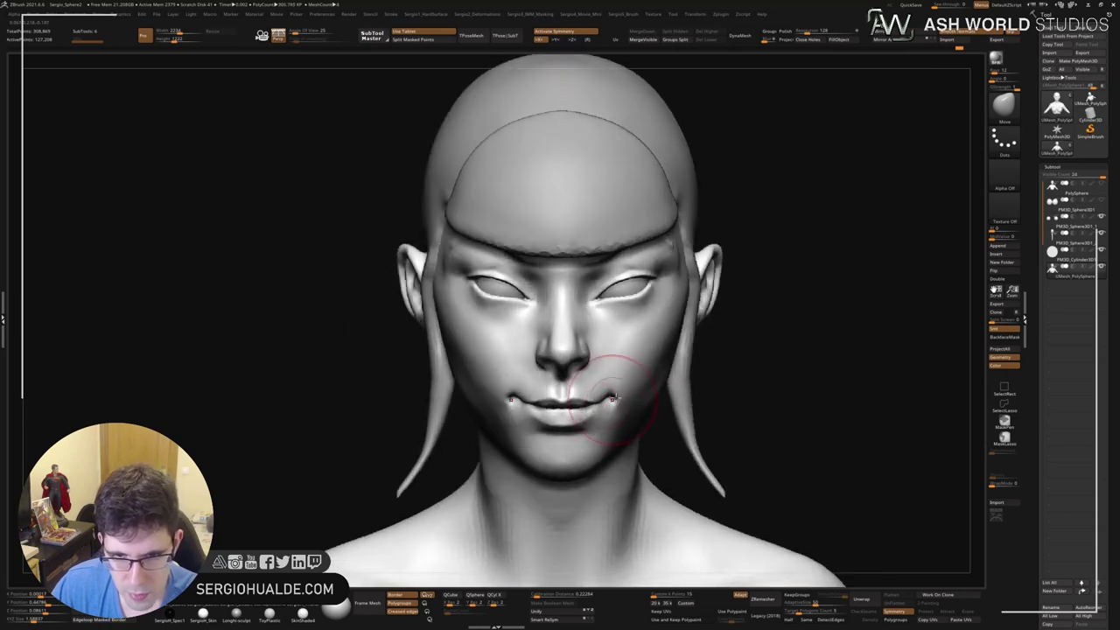
{"action": "key", "text": "ctrl+z"}
{"action": "key", "text": "ctrl+z"}
{"action": "key", "text": "s"}
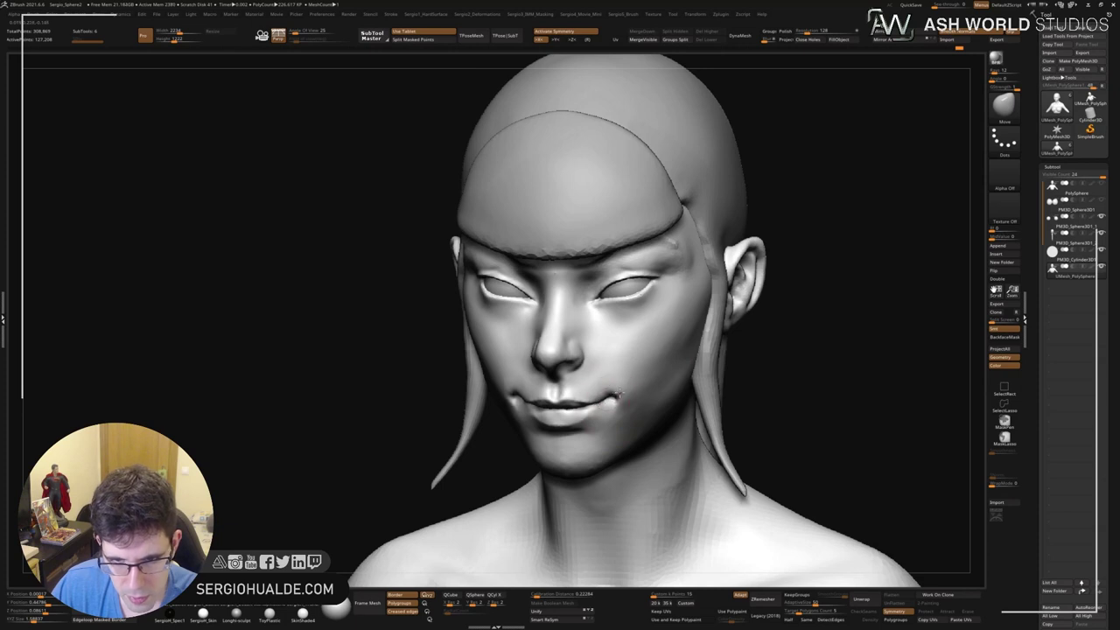
{"action": "key", "text": "ctrl+z"}
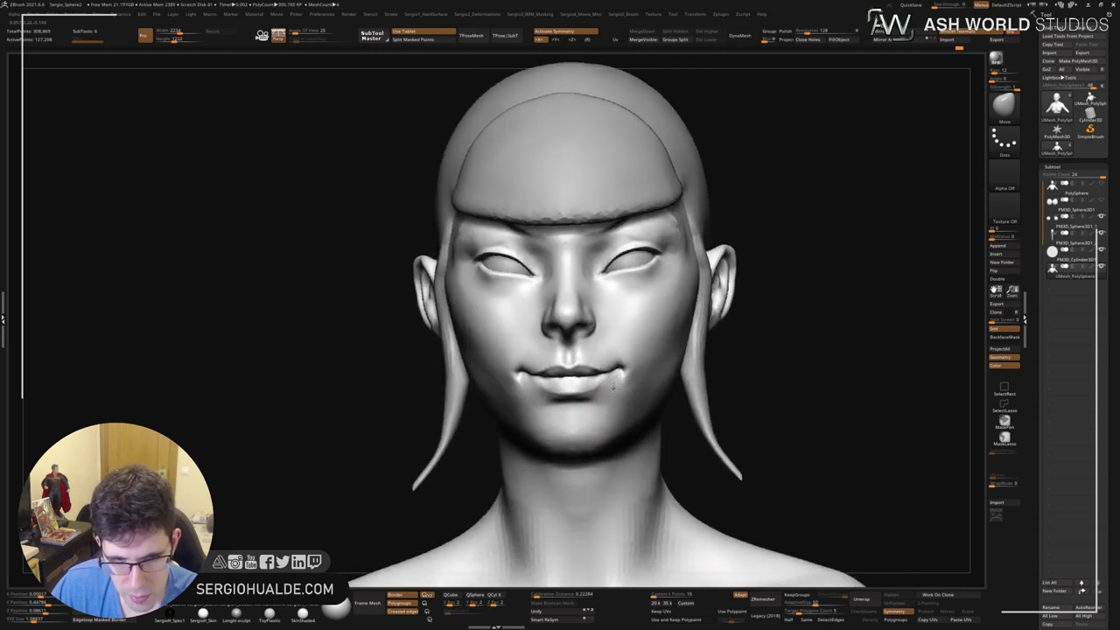
{"action": "key", "text": "ctrl+z"}
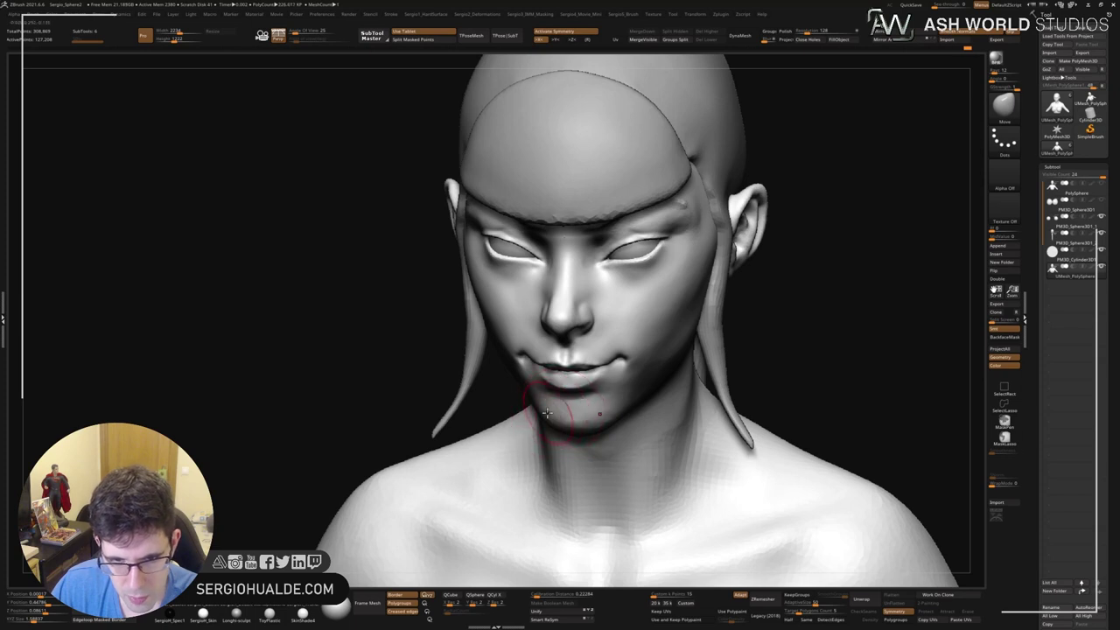
Undo and redo further, checking the face and ponytail from front and three-quarter views.
{"action": "key", "text": "ctrl+z"}
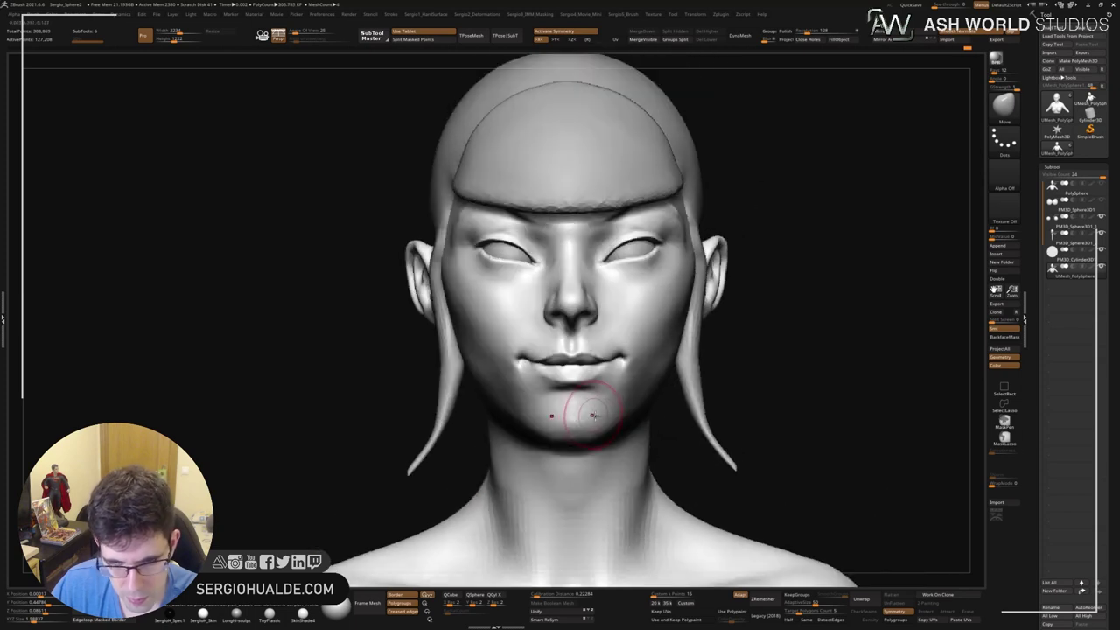
{"action": "key", "text": "ctrl+z"}
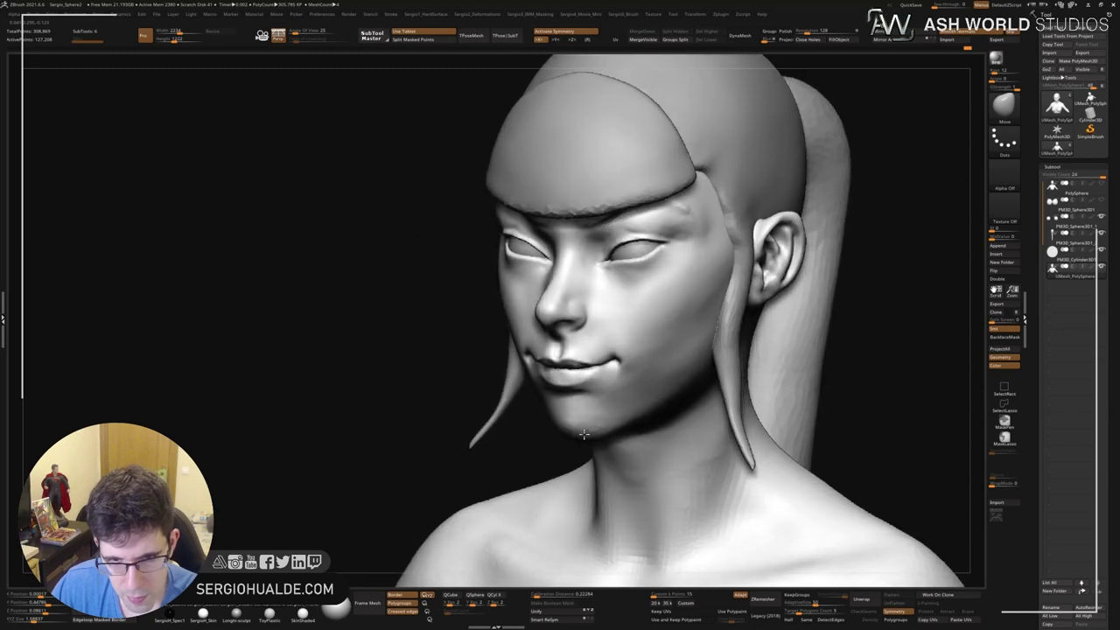
{"action": "key", "text": "ctrl+z"}
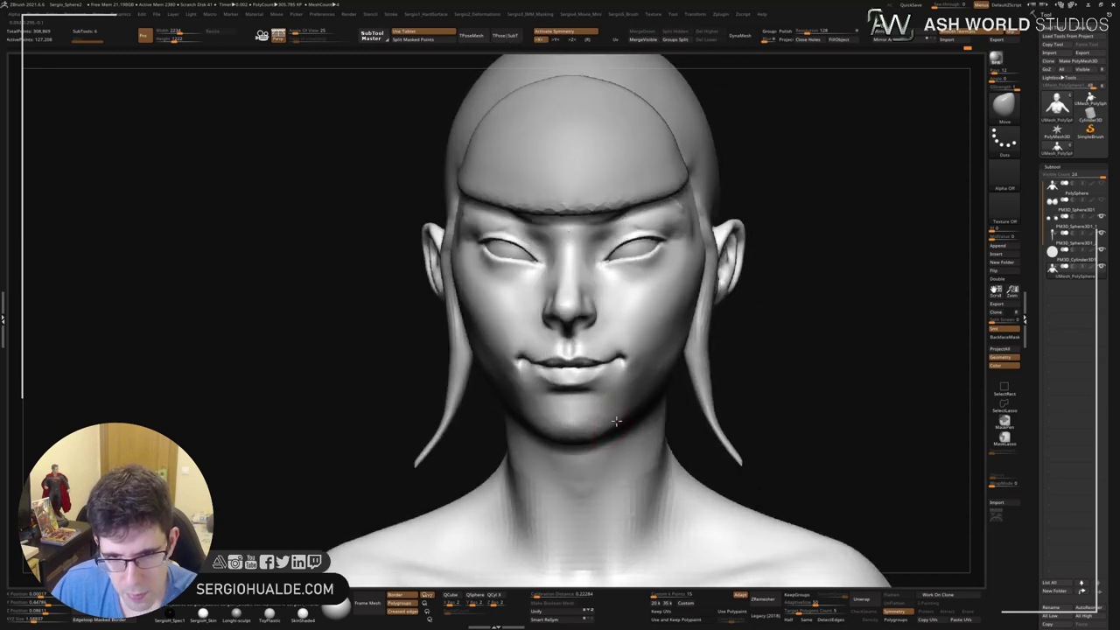
{"action": "key", "text": "ctrl+shift+z"}
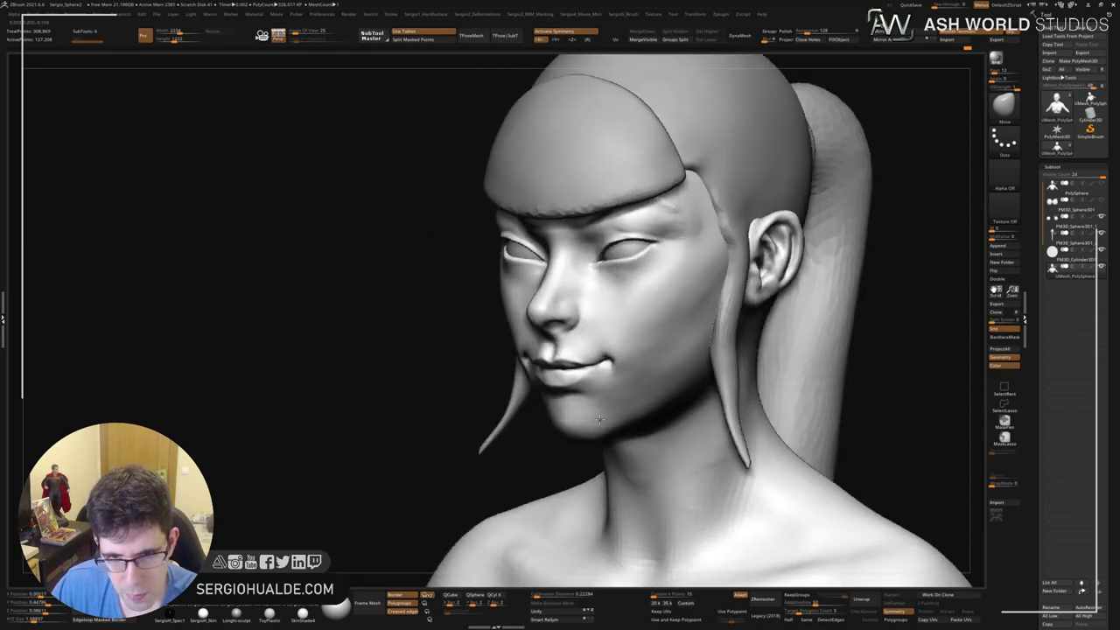
{"action": "key", "text": "ctrl+z"}
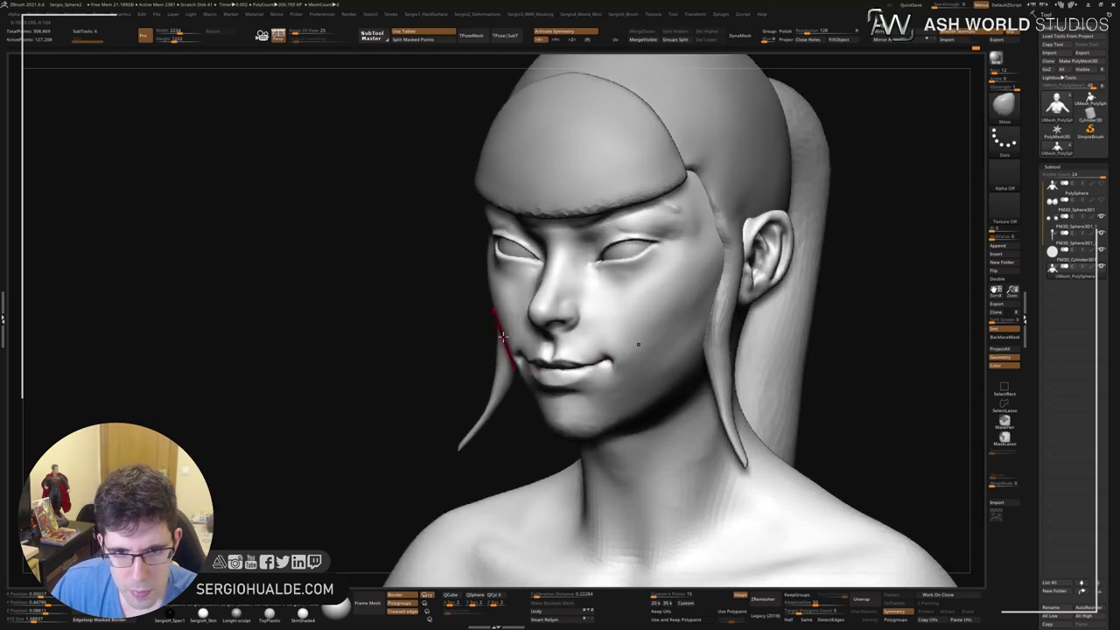
{"action": "key", "text": "ctrl+z"}
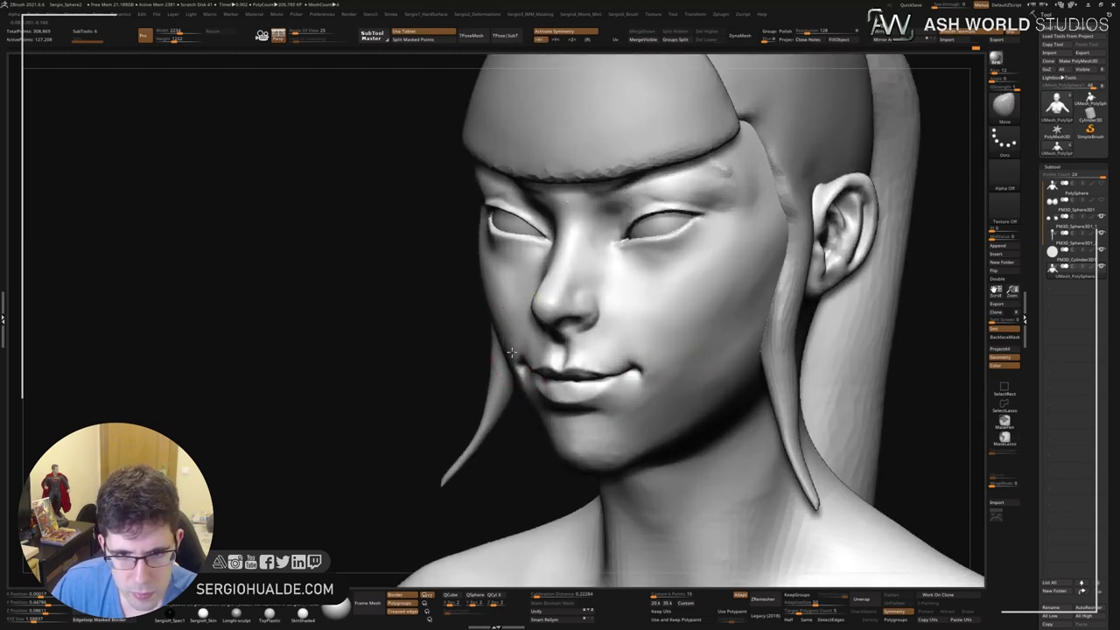
{"action": "right_click_drag", "start_coordinate": [510, 352], "coordinate": [638, 372]}
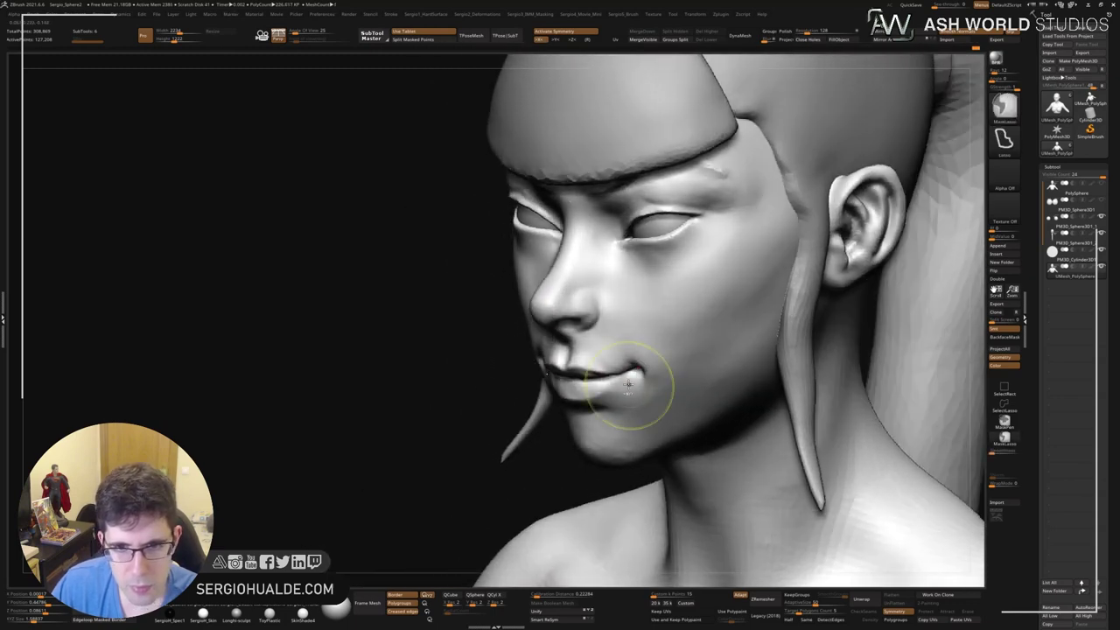
Shift-smooth the mouth corner, then undo back to the bald head with brows.
{"action": "key", "text": "ctrl+z"}
{"action": "key", "text": "ctrl+z"}
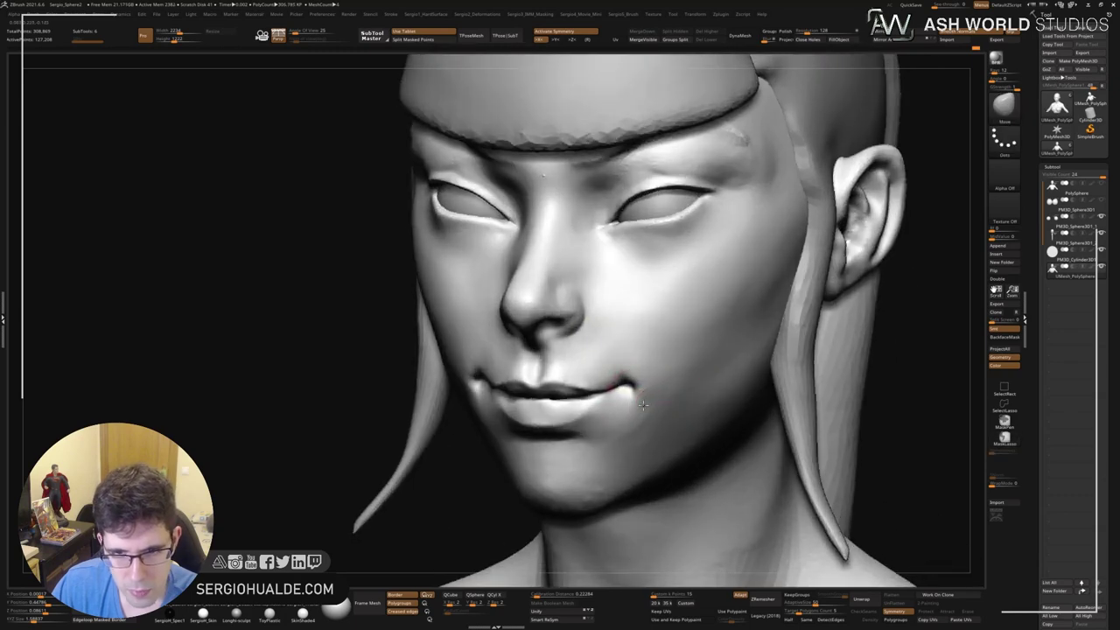
{"action": "key", "text": "ctrl+z"}
{"action": "key", "text": "ctrl+z"}
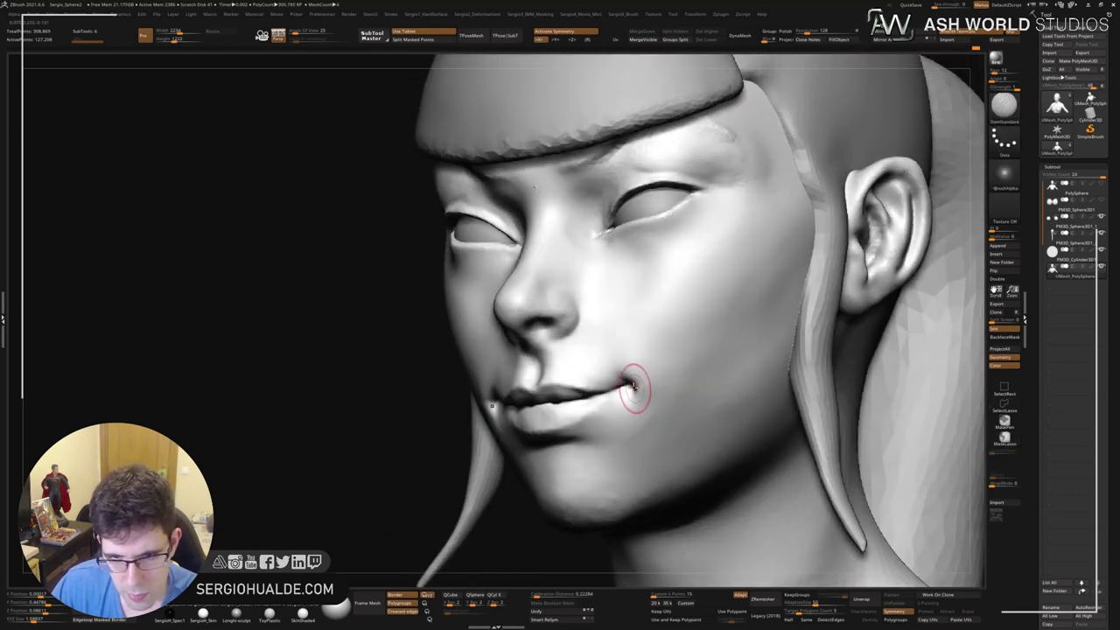
{"action": "key", "text": "shift"}
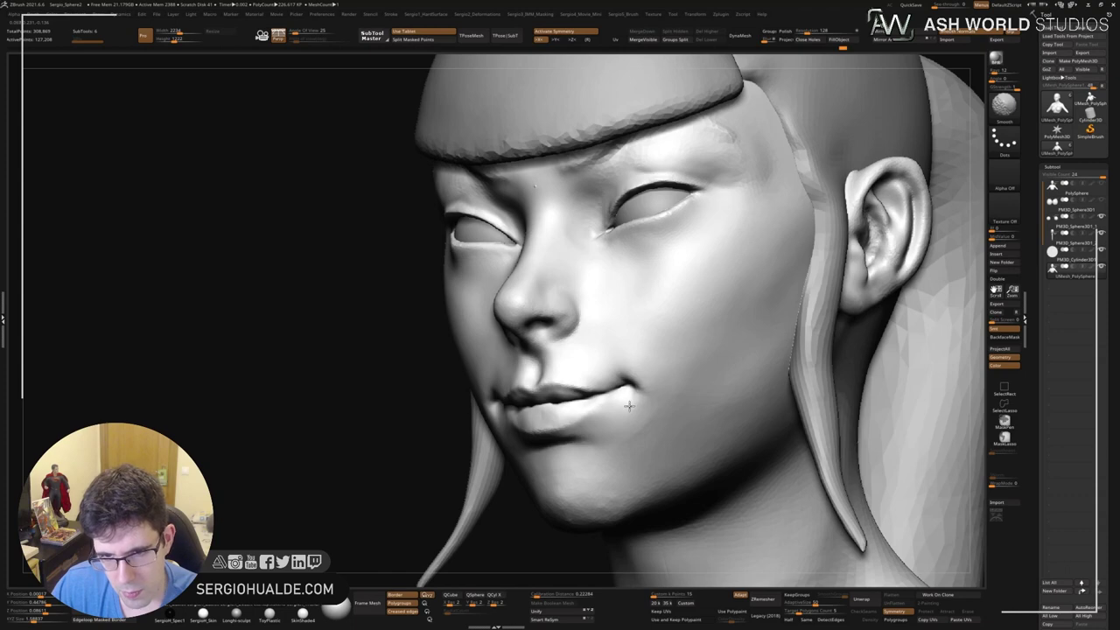
{"action": "key", "text": "ctrl+z"}
{"action": "key", "text": "ctrl+z"}
{"action": "key", "text": "ctrl+z"}
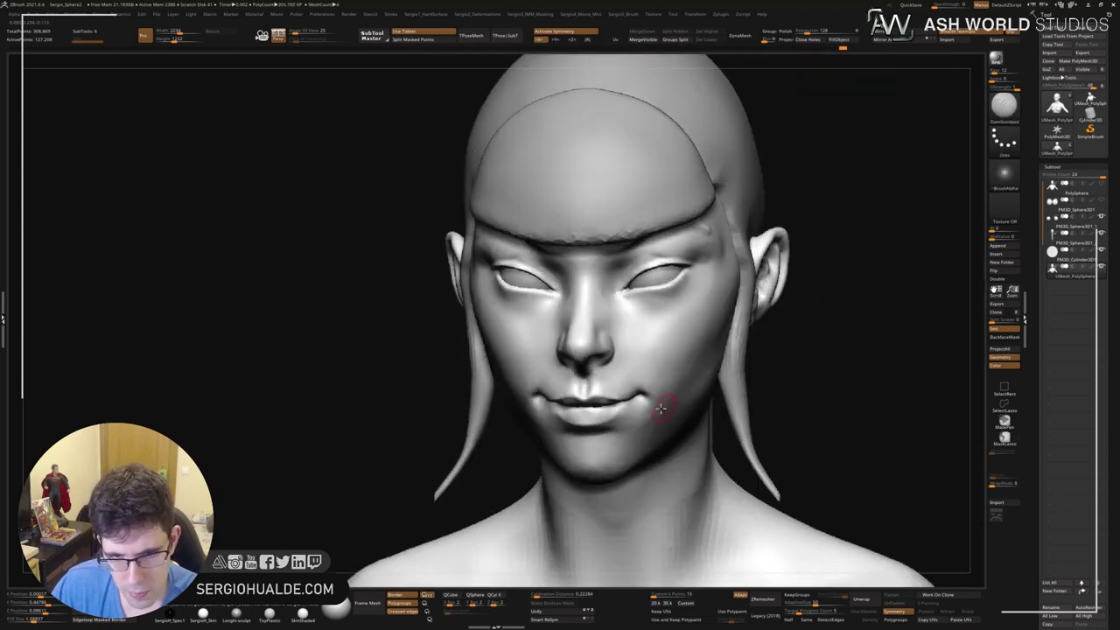
{"action": "key", "text": "ctrl+z"}
{"action": "key", "text": "ctrl+shift+z"}
{"action": "key", "text": "ctrl+shift+z"}
{"action": "key", "text": "ctrl+shift+z"}
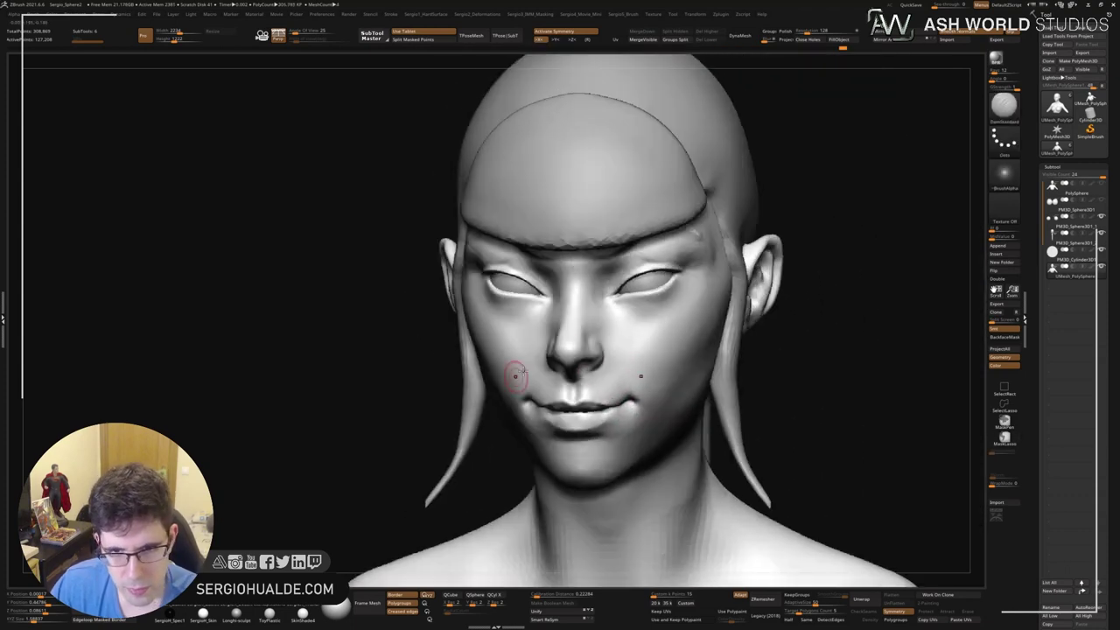
{"action": "key", "text": "ctrl+shift+z"}
{"action": "key", "text": "ctrl+z"}
{"action": "key", "text": "ctrl+z"}
{"action": "key", "text": "ctrl+z"}
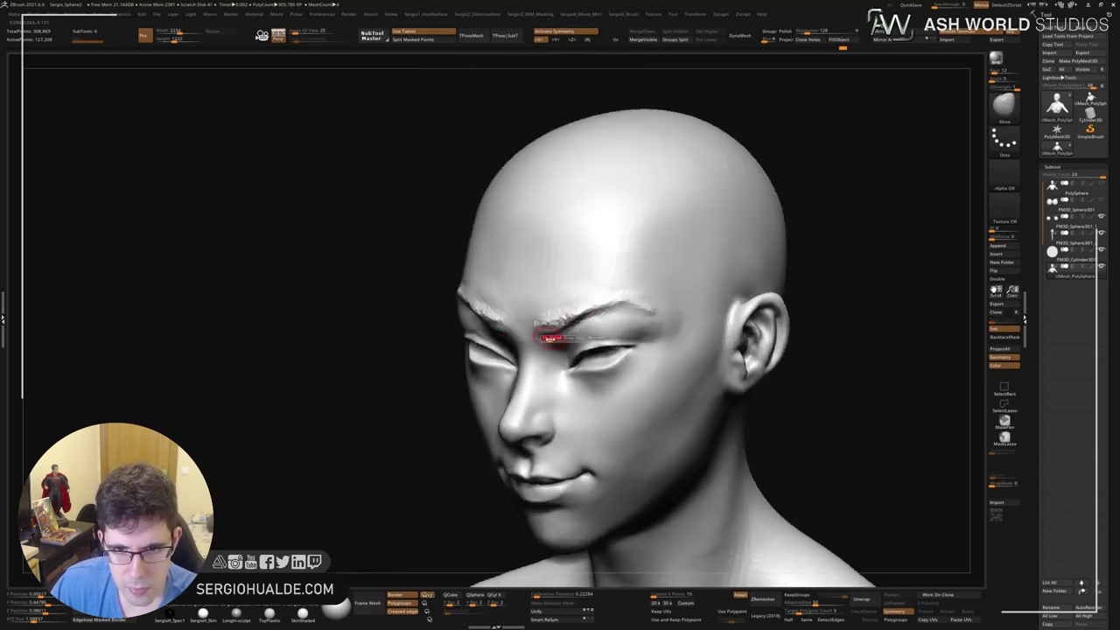
Lasso-mask the brow and upper forehead, then redo through the brow sculpt versions.
{"action": "key", "text": "ctrl+shift+z"}
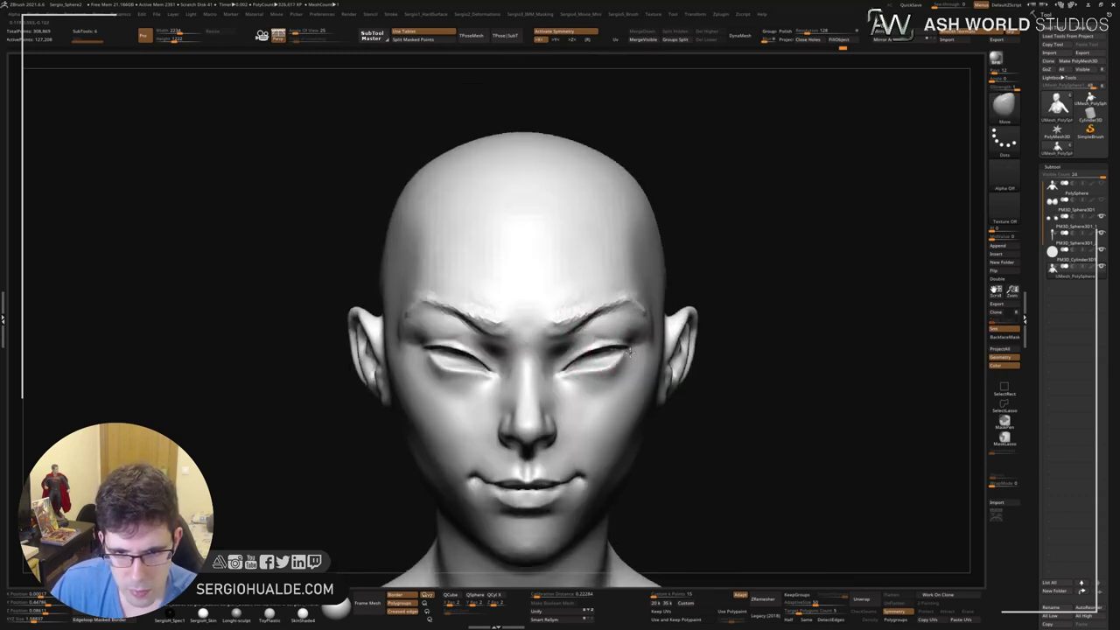
{"action": "key", "text": "ctrl+shift+z"}
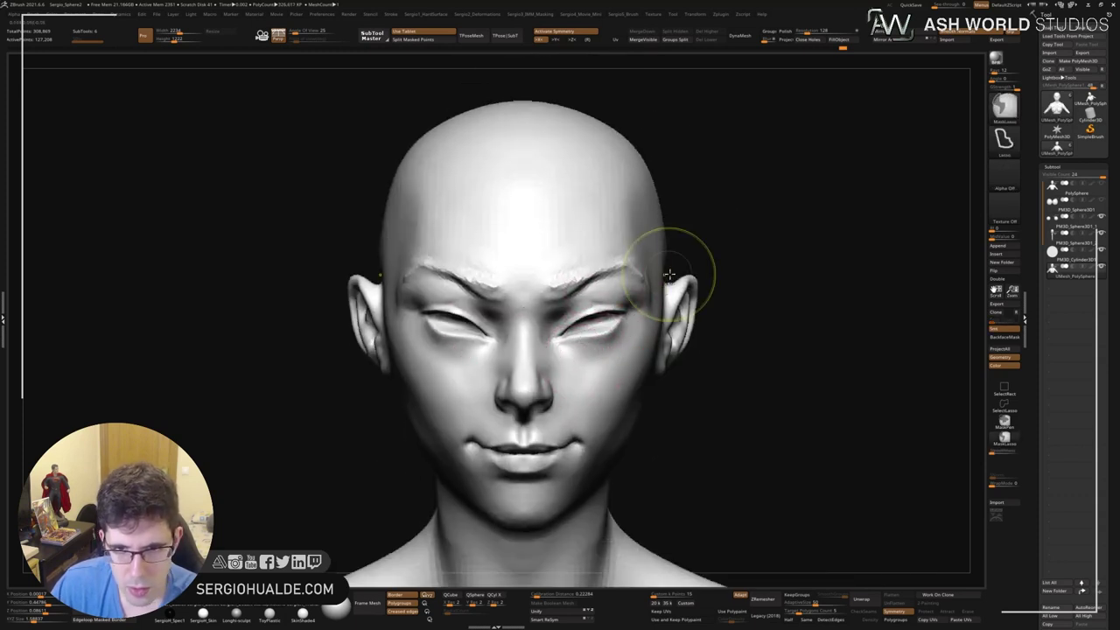
{"action": "left_click_drag", "start_coordinate": [567, 312], "coordinate": [516, 262], "text": "ctrl"}
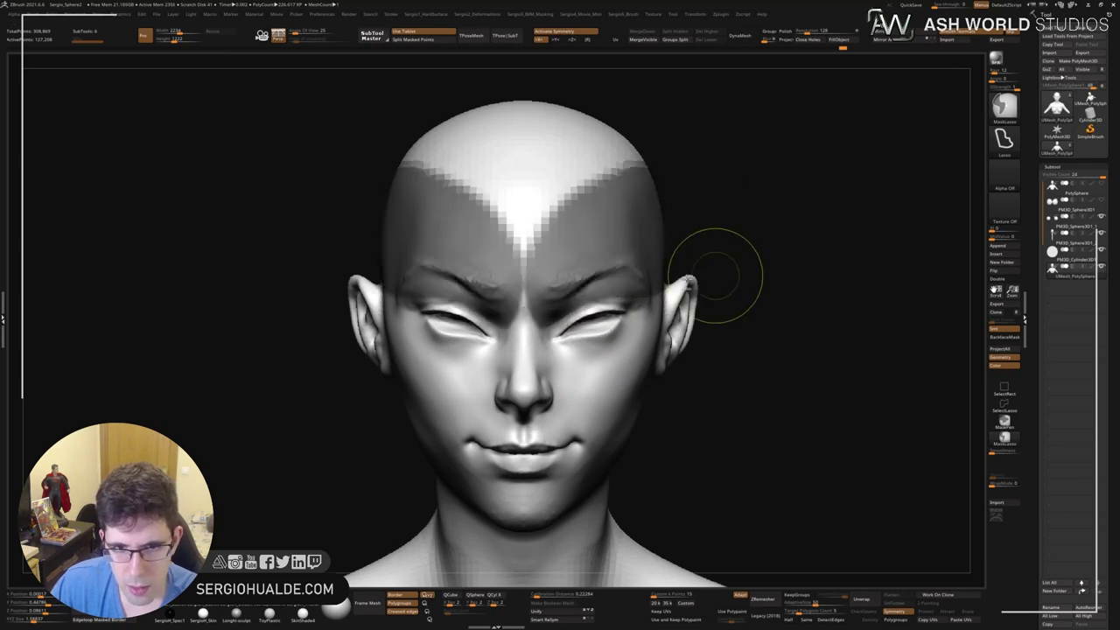
{"action": "key", "text": "ctrl+shift+z"}
{"action": "key", "text": "ctrl+shift+z"}
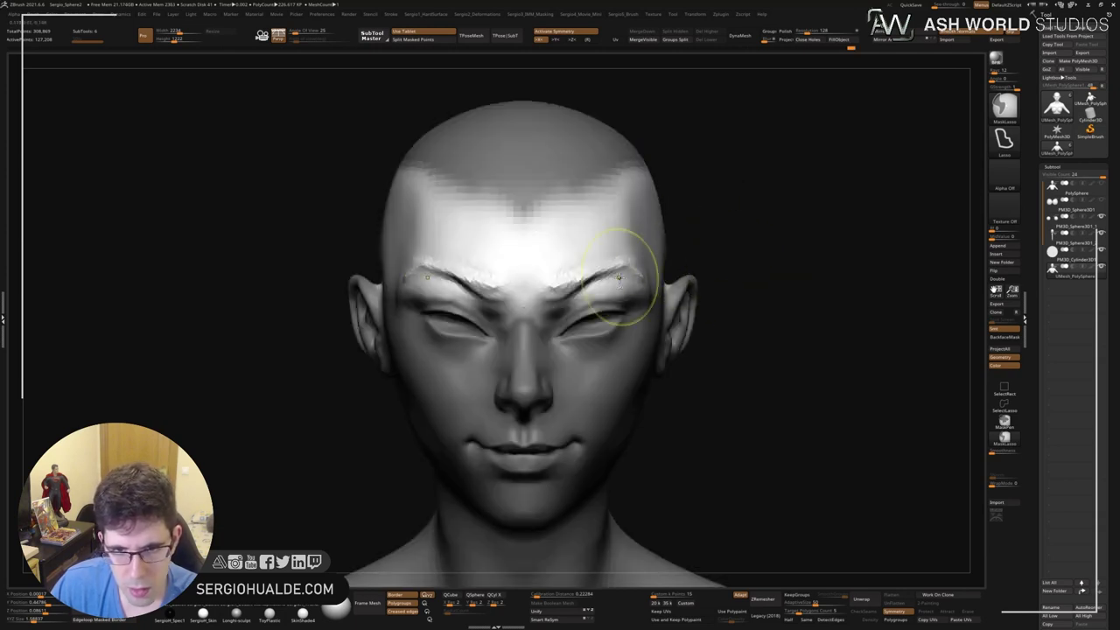
{"action": "key", "text": "ctrl+shift+z"}
{"action": "key", "text": "ctrl+shift+z"}
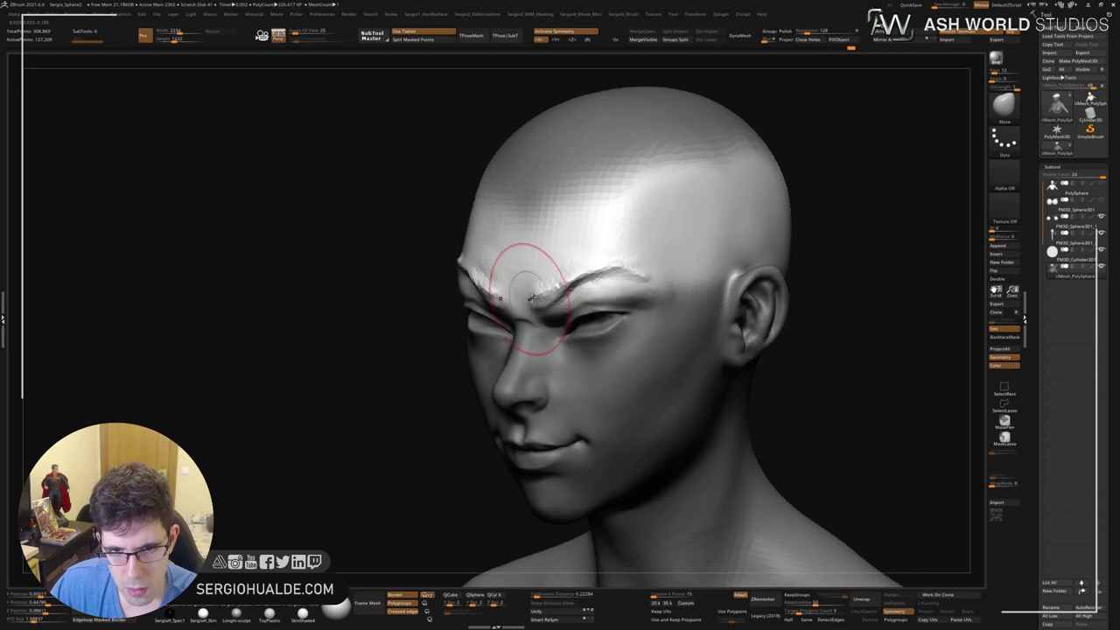
{"action": "key", "text": "ctrl+shift+z"}
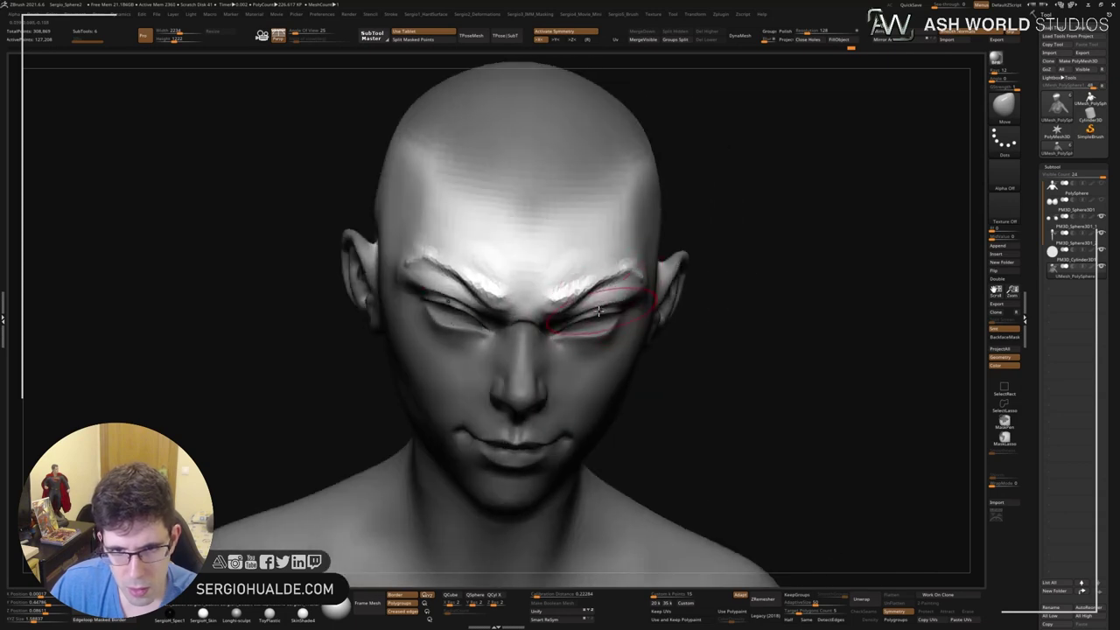
{"action": "key", "text": "ctrl+shift+z"}
Mask the area beside the right ear and extend it over the upper head.
{"action": "mouse_move", "coordinate": [705, 253]}
{"action": "left_mouse_down", "text": "ctrl"}
{"action": "mouse_move", "coordinate": [631, 315]}
{"action": "mouse_move", "coordinate": [595, 307]}
{"action": "left_mouse_up", "text": "ctrl"}
{"action": "mouse_move", "coordinate": [746, 248]}
{"action": "left_mouse_down", "text": "ctrl"}
{"action": "mouse_move", "coordinate": [648, 320]}
{"action": "mouse_move", "coordinate": [725, 166]}
{"action": "left_mouse_up", "text": "ctrl"}
{"action": "mouse_move", "coordinate": [662, 262]}
{"action": "right_mouse_down"}
{"action": "mouse_move", "coordinate": [627, 316]}
{"action": "mouse_move", "coordinate": [586, 300]}
{"action": "mouse_move", "coordinate": [573, 319]}
{"action": "mouse_move", "coordinate": [656, 332]}
{"action": "mouse_move", "coordinate": [662, 278]}
{"action": "mouse_move", "coordinate": [652, 267]}
{"action": "mouse_move", "coordinate": [580, 312]}
{"action": "mouse_move", "coordinate": [513, 304]}
{"action": "mouse_move", "coordinate": [507, 289]}
{"action": "right_mouse_up"}
Smooth while orbiting the head, then redo forward to the latest brow-fold version.
{"action": "key", "text": "shift"}
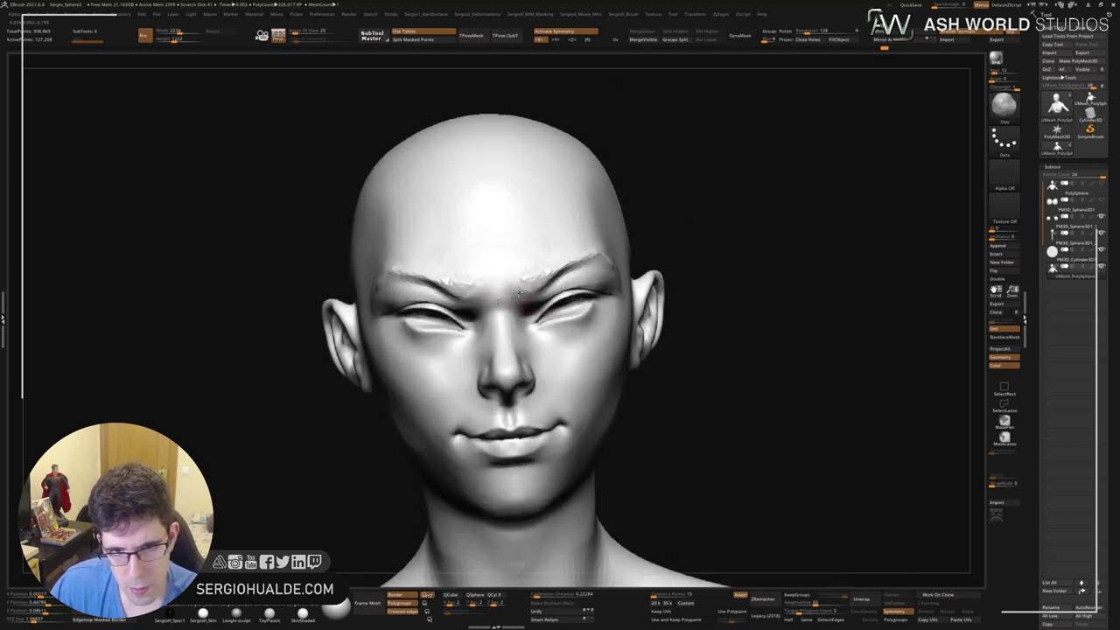
{"action": "right_click_drag", "start_coordinate": [529, 309], "coordinate": [540, 297]}
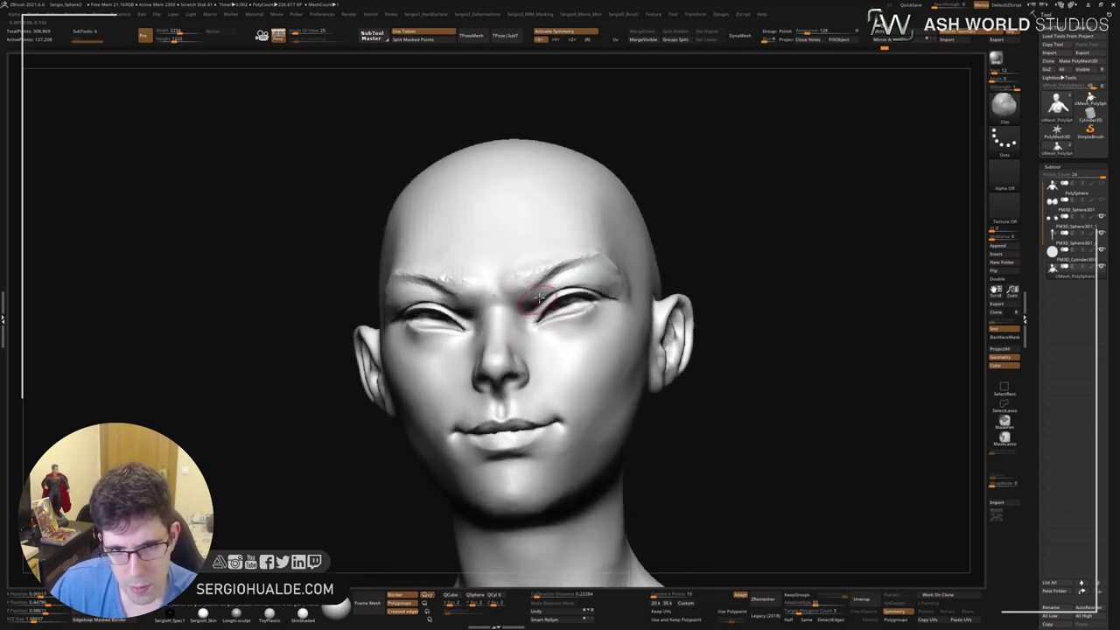
{"action": "right_click_drag", "start_coordinate": [516, 356], "coordinate": [526, 315]}
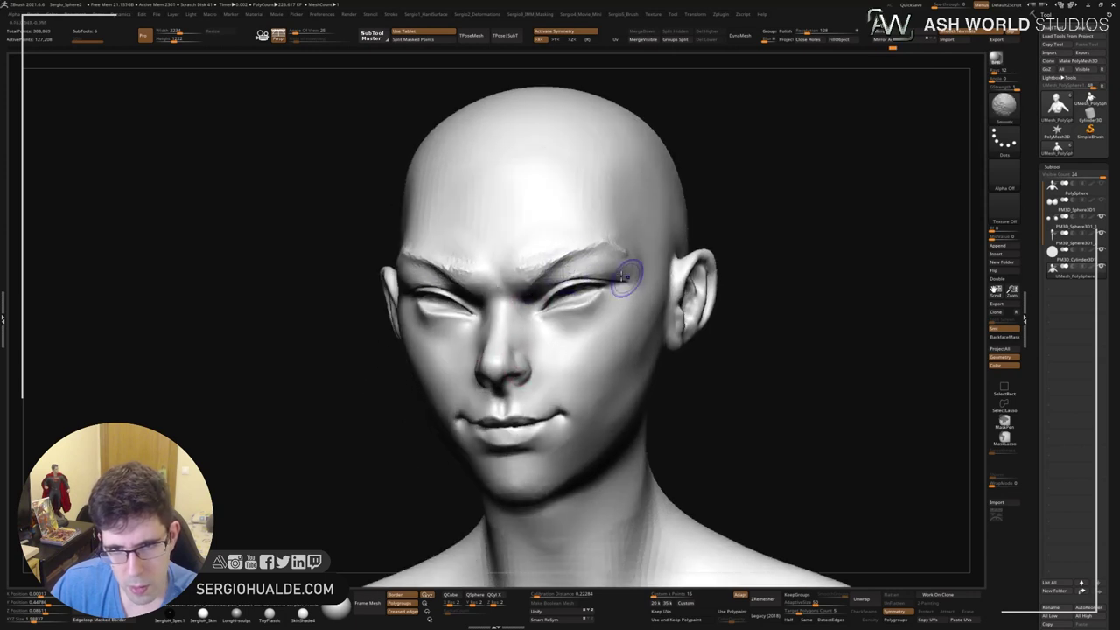
{"action": "right_click_drag", "start_coordinate": [643, 295], "coordinate": [610, 276]}
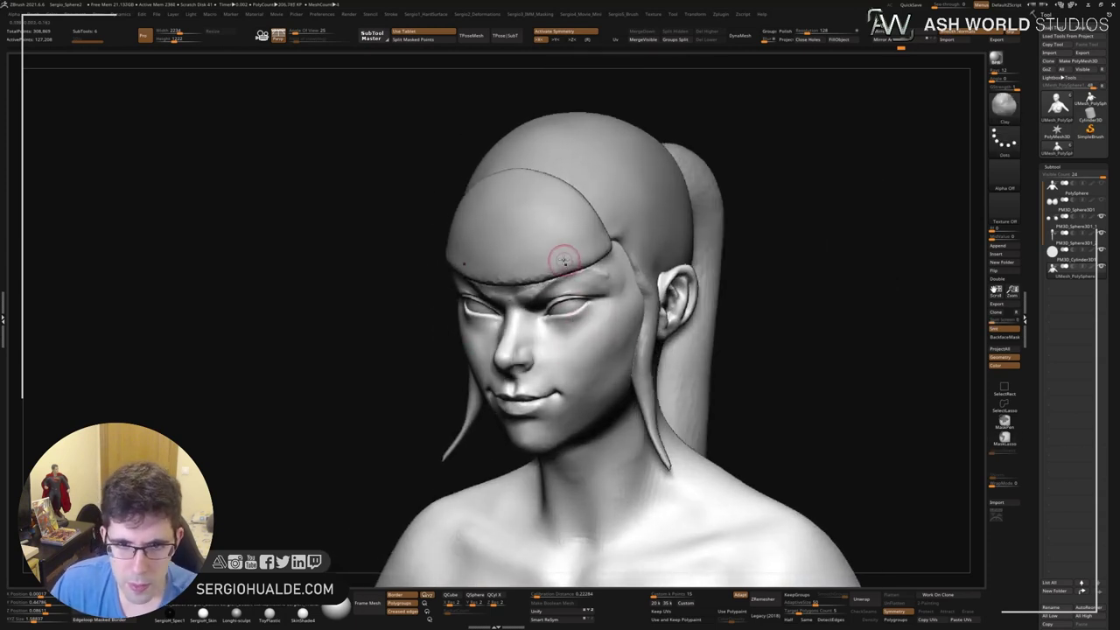
{"action": "mouse_move", "coordinate": [563, 261]}
{"action": "right_mouse_down"}
{"action": "mouse_move", "coordinate": [536, 334]}
{"action": "mouse_move", "coordinate": [502, 295]}
{"action": "mouse_move", "coordinate": [486, 348]}
{"action": "right_mouse_up"}
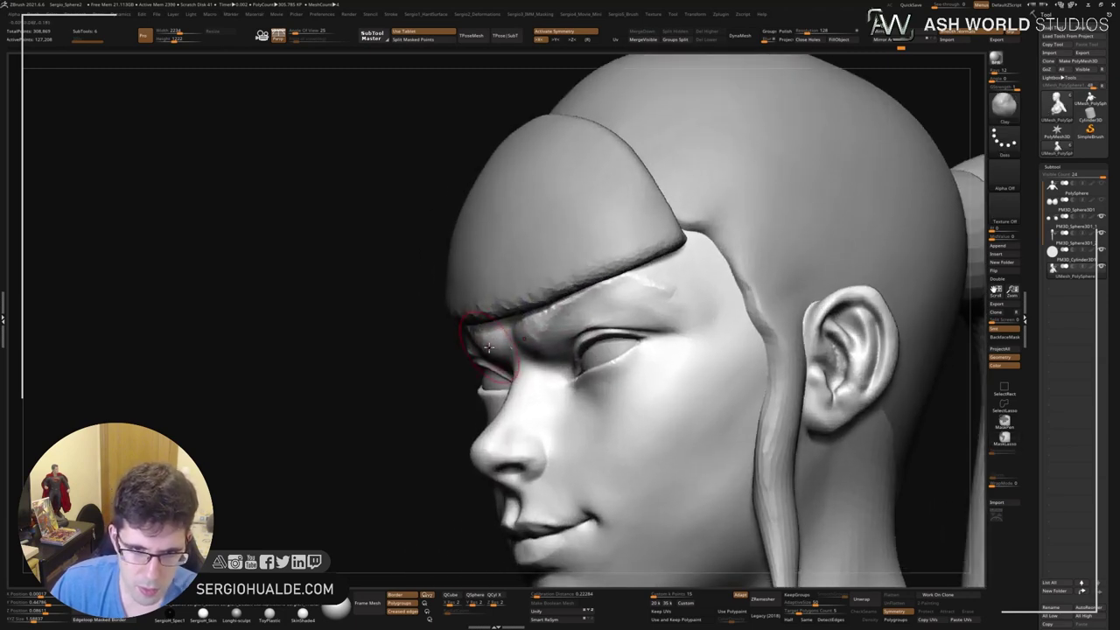
{"action": "key", "text": "b"}
{"action": "key", "text": "m"}
{"action": "key", "text": "v"}
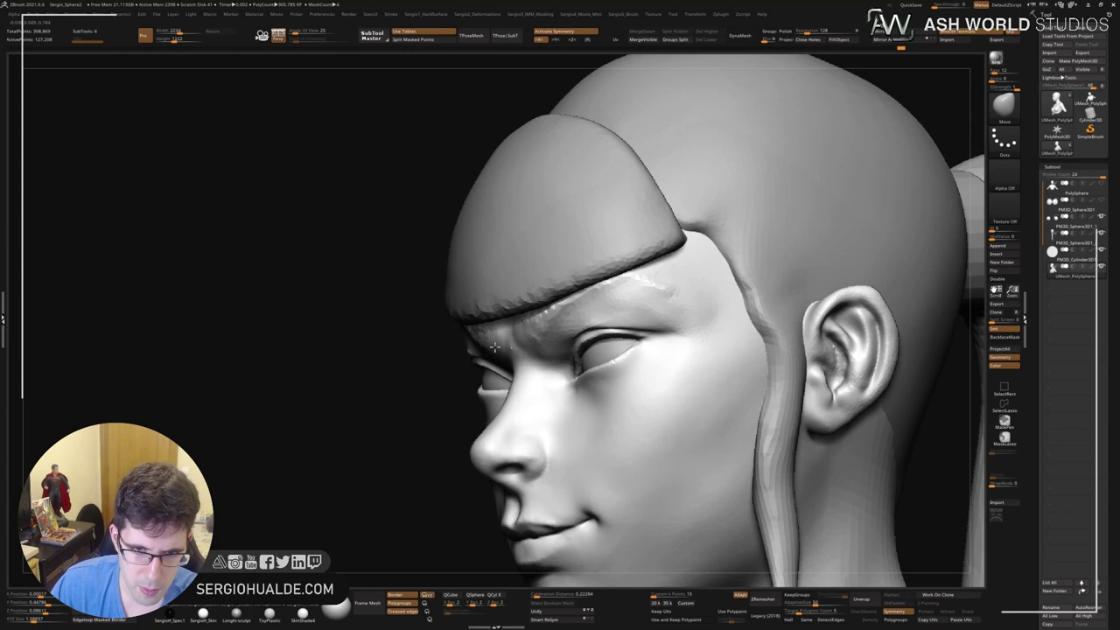
{"action": "mouse_move", "coordinate": [491, 348]}
{"action": "right_mouse_down"}
{"action": "mouse_move", "coordinate": [577, 337]}
{"action": "mouse_move", "coordinate": [624, 298]}
{"action": "mouse_move", "coordinate": [437, 312]}
{"action": "right_mouse_up"}
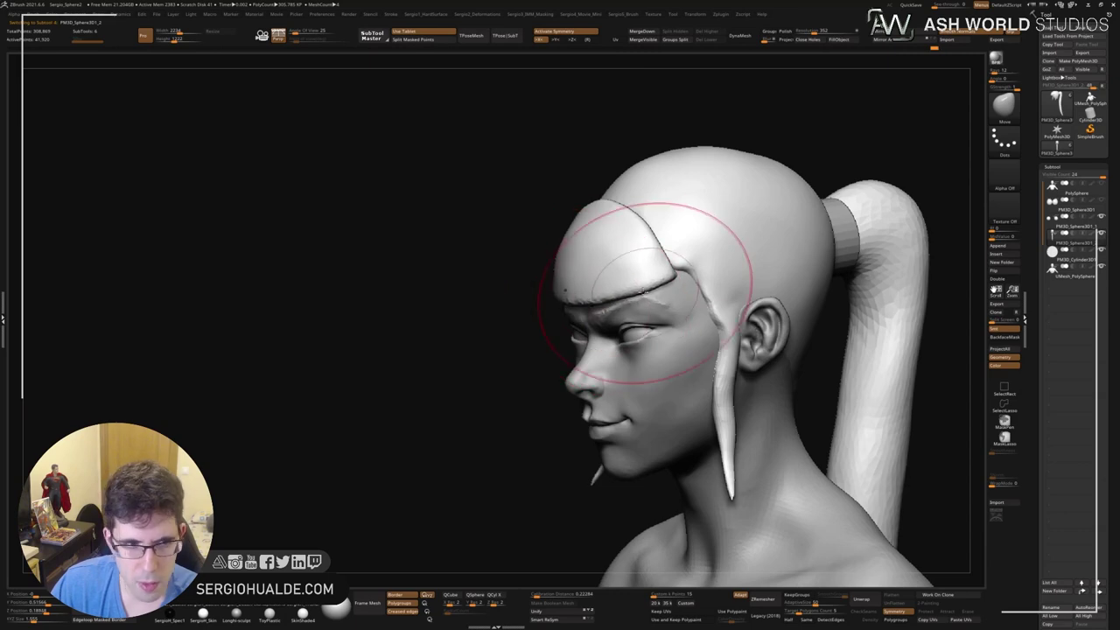
Lasso-mask the front hair cap over the forehead and the crown of the hair.
{"action": "mouse_move", "coordinate": [644, 293]}
{"action": "right_mouse_down"}
{"action": "mouse_move", "coordinate": [616, 289]}
{"action": "mouse_move", "coordinate": [642, 271]}
{"action": "mouse_move", "coordinate": [631, 305]}
{"action": "mouse_move", "coordinate": [648, 284]}
{"action": "mouse_move", "coordinate": [587, 287]}
{"action": "mouse_move", "coordinate": [600, 314]}
{"action": "right_mouse_up"}
{"action": "mouse_move", "coordinate": [502, 317]}
{"action": "left_mouse_down", "text": "ctrl"}
{"action": "mouse_move", "coordinate": [691, 194]}
{"action": "mouse_move", "coordinate": [648, 148]}
{"action": "mouse_move", "coordinate": [671, 167]}
{"action": "left_mouse_up", "text": "ctrl"}
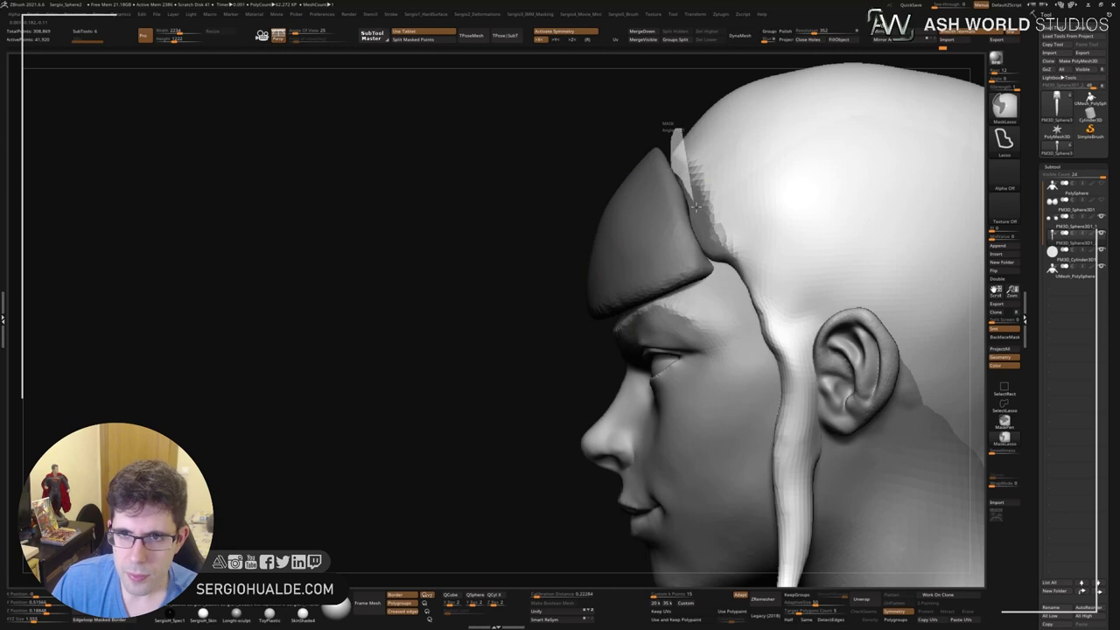
{"action": "left_click_drag", "start_coordinate": [695, 205], "coordinate": [837, 143], "text": "ctrl"}
{"action": "mouse_move", "coordinate": [742, 242]}
{"action": "right_mouse_down"}
{"action": "mouse_move", "coordinate": [701, 276]}
{"action": "mouse_move", "coordinate": [670, 170]}
{"action": "right_mouse_up"}
{"action": "left_click_drag", "start_coordinate": [670, 170], "coordinate": [678, 198], "text": "ctrl"}
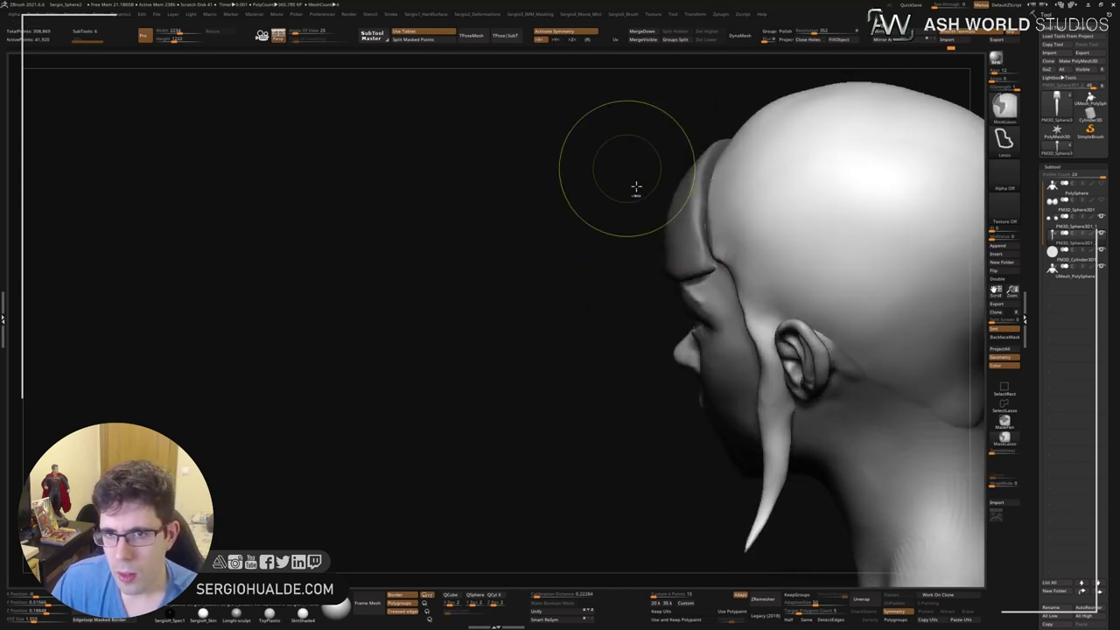
{"action": "right_click_drag", "start_coordinate": [635, 188], "coordinate": [603, 148]}
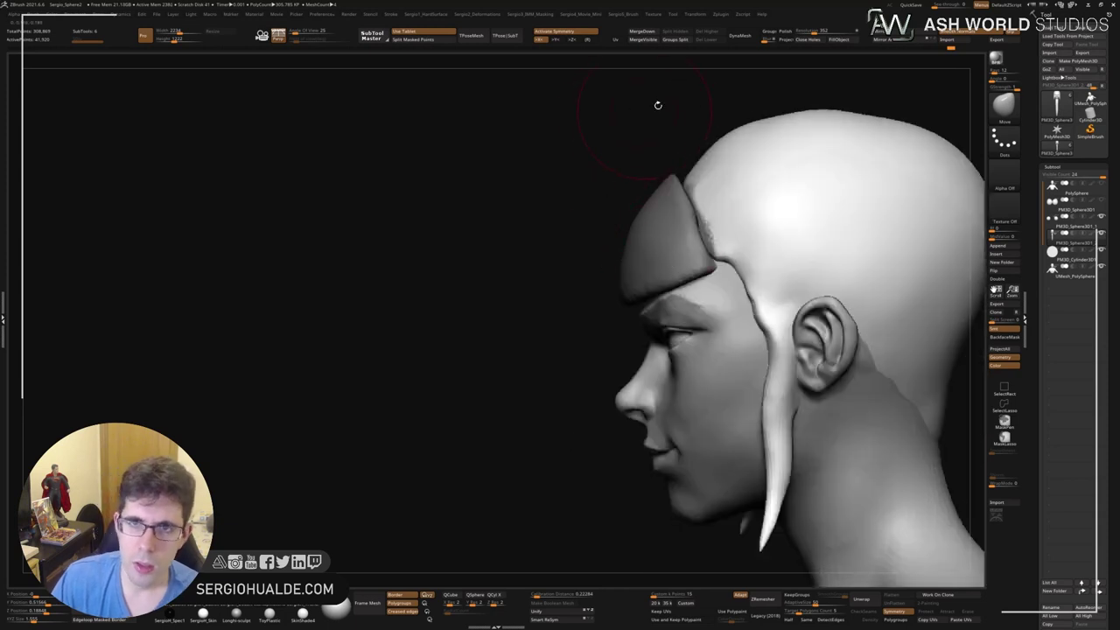
Polygroup the hair, hide the rest, use Split Hidden, and solo the front cap.
{"action": "key", "text": "shift+f"}
{"action": "key", "text": "ctrl+w"}
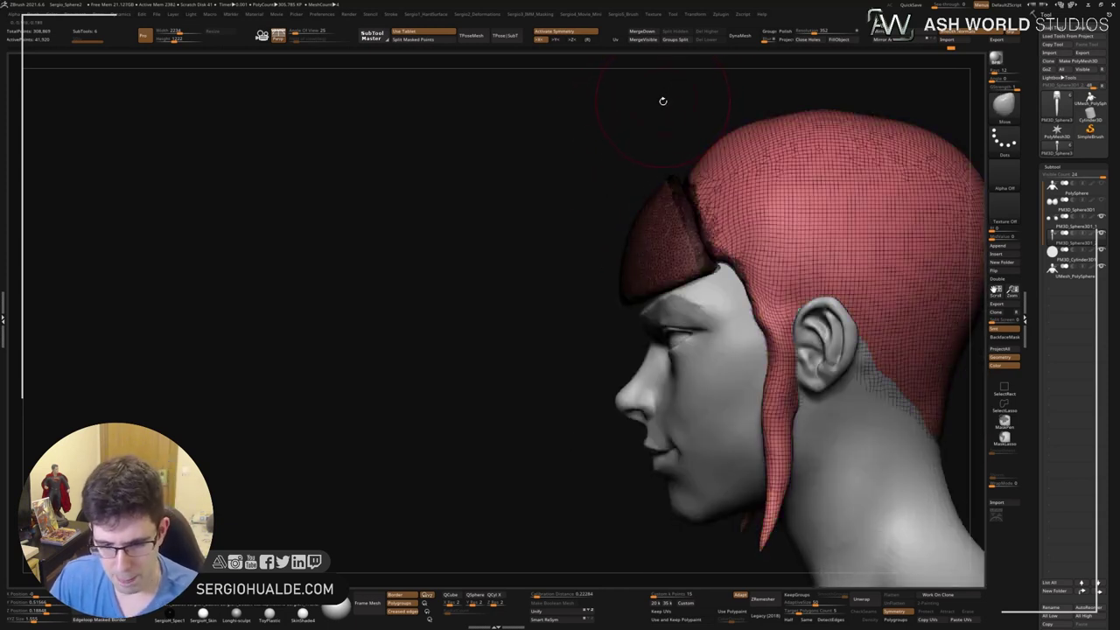
{"action": "left_click", "coordinate": [660, 105], "text": "ctrl"}
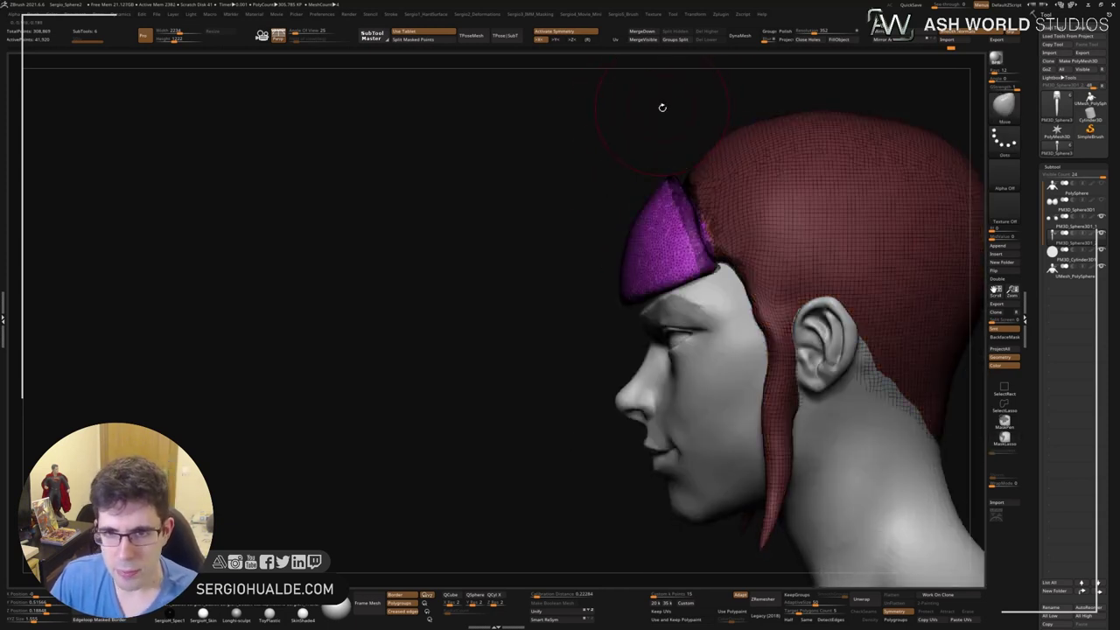
{"action": "left_click_drag", "start_coordinate": [638, 155], "coordinate": [662, 229], "text": "ctrl"}
{"action": "left_click", "coordinate": [662, 230], "text": "ctrl+shift"}
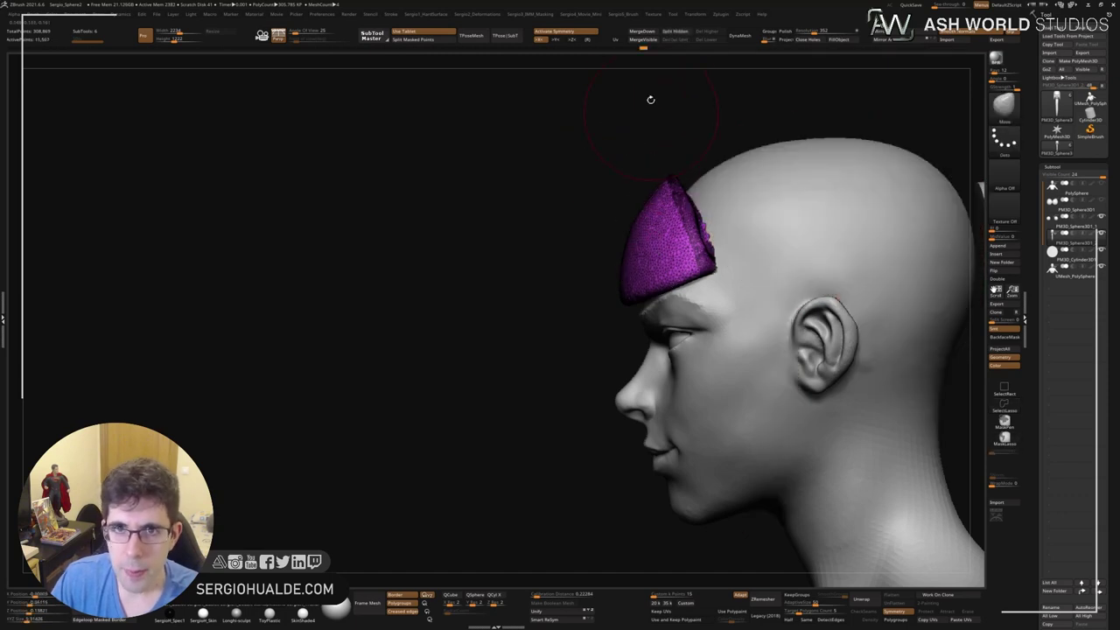
{"action": "left_click", "coordinate": [680, 32]}
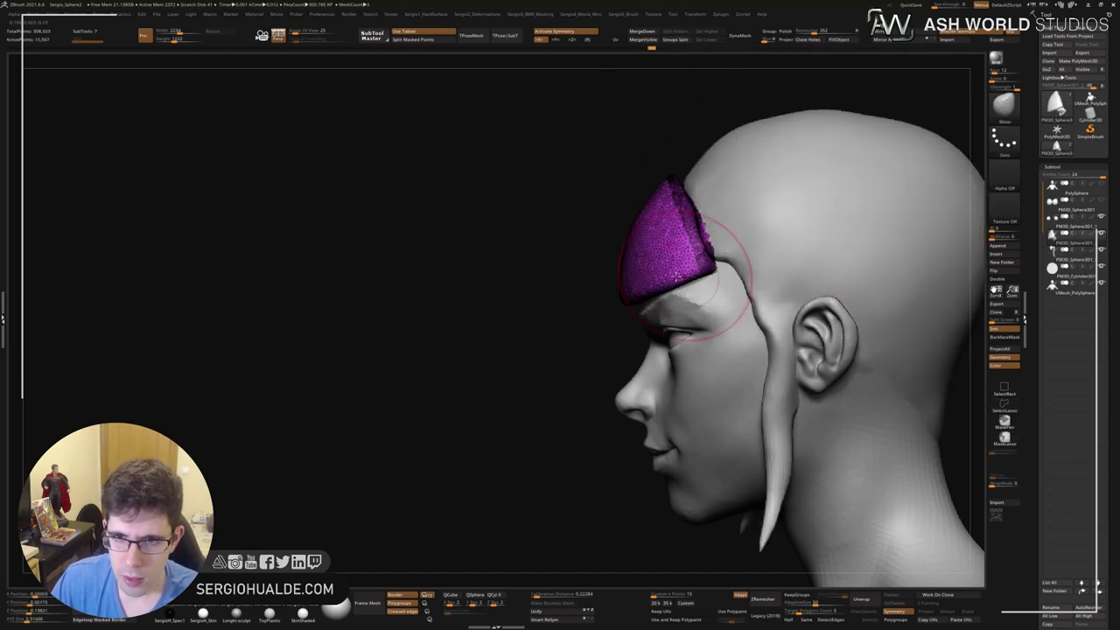
{"action": "left_click", "coordinate": [691, 237], "text": "ctrl+shift"}
{"action": "right_click_drag", "start_coordinate": [719, 285], "coordinate": [686, 300]}
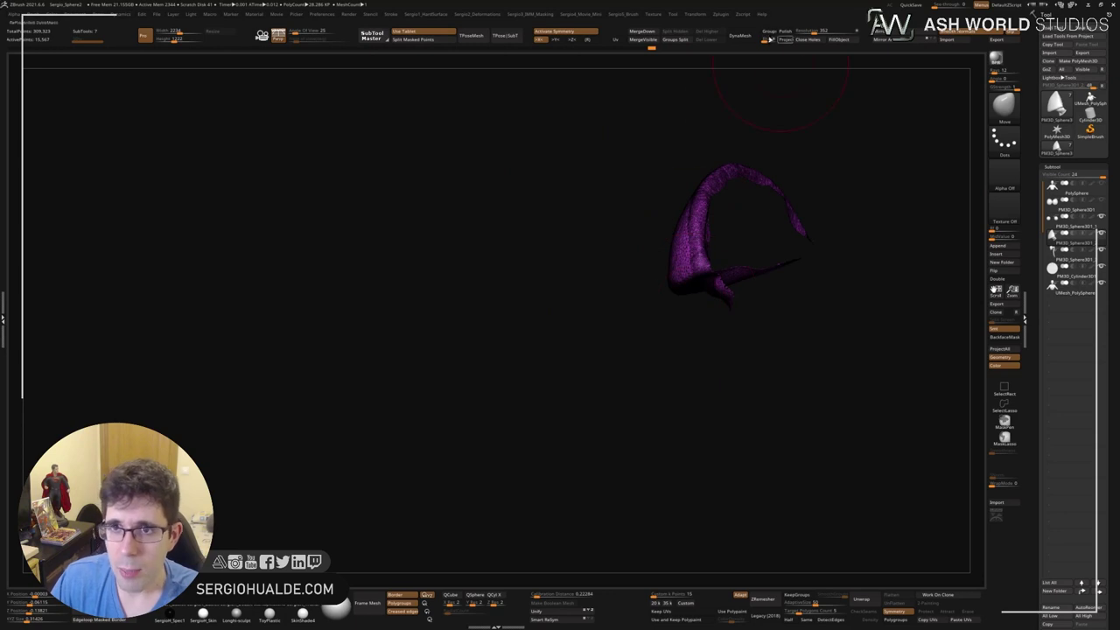
DynaMesh the front hair cap, redo it at a denser resolution, then clear its mask.
{"action": "left_click", "coordinate": [739, 35]}
{"action": "key", "text": "ctrl+z"}
{"action": "right_click_drag", "start_coordinate": [727, 332], "coordinate": [739, 129]}
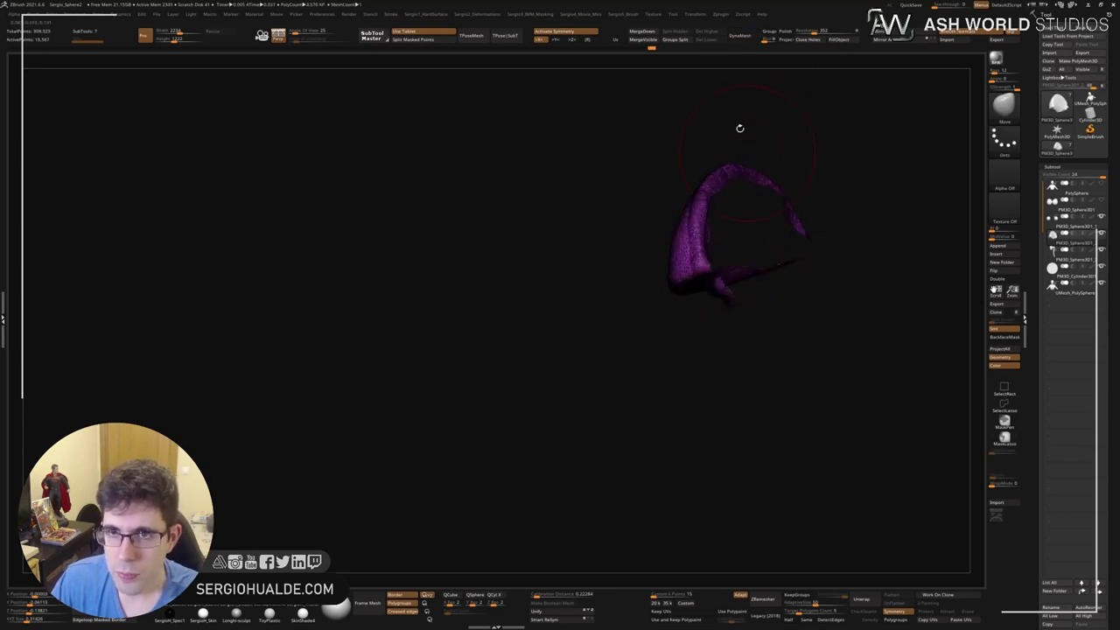
{"action": "left_click", "coordinate": [739, 35]}
{"action": "mouse_move", "coordinate": [726, 280]}
{"action": "right_mouse_down"}
{"action": "mouse_move", "coordinate": [744, 300]}
{"action": "mouse_move", "coordinate": [759, 293]}
{"action": "mouse_move", "coordinate": [744, 337]}
{"action": "mouse_move", "coordinate": [749, 288]}
{"action": "right_mouse_up"}
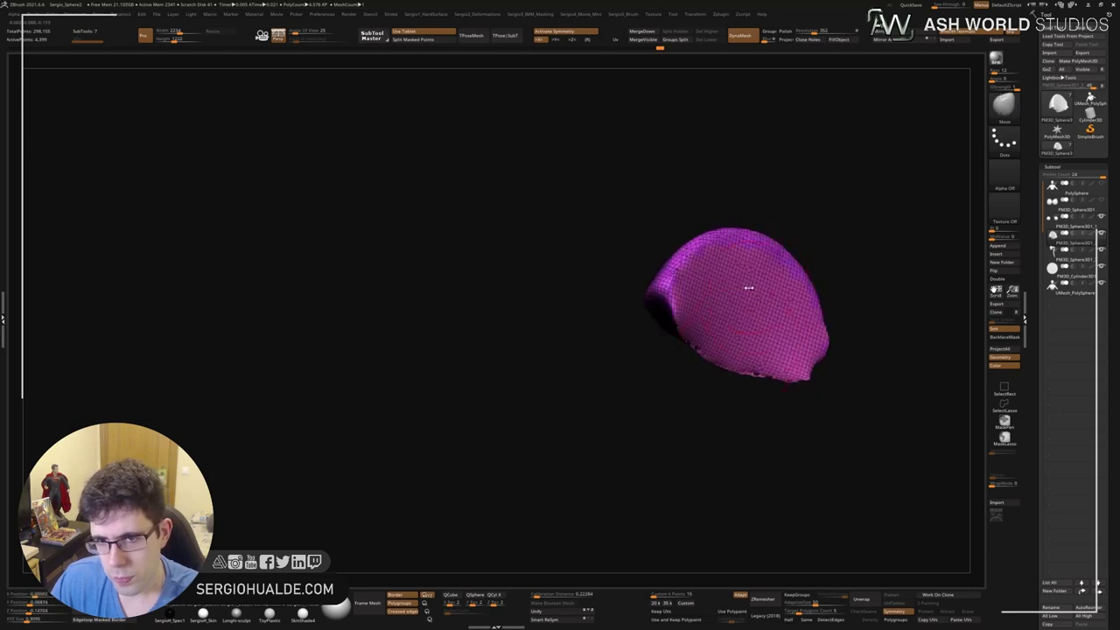
{"action": "right_click_drag", "start_coordinate": [751, 347], "coordinate": [787, 368]}
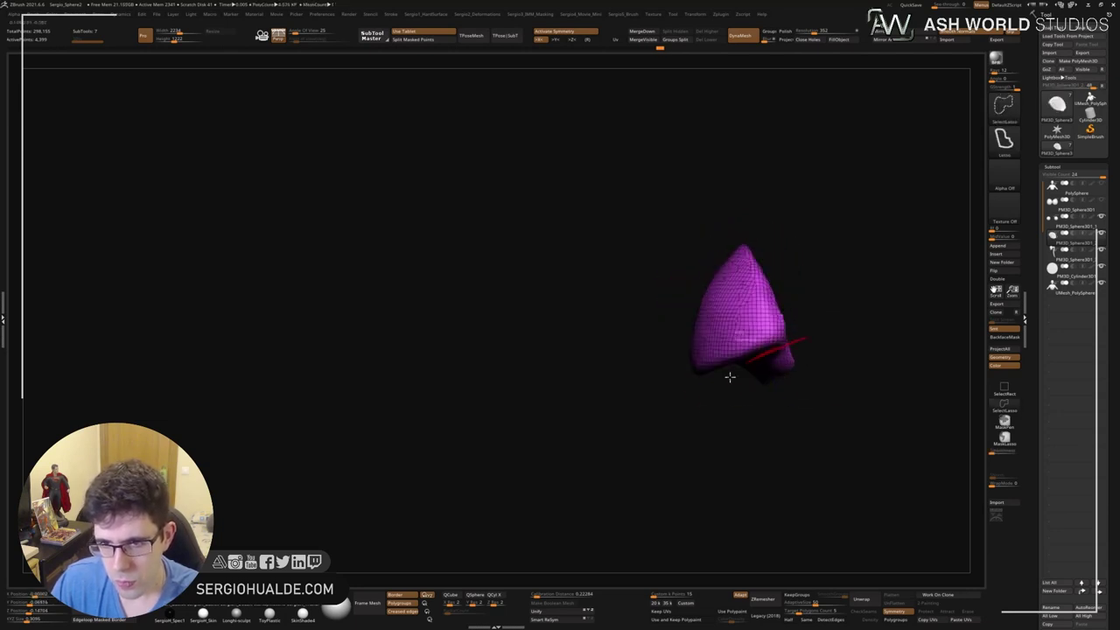
{"action": "mouse_move", "coordinate": [844, 329]}
{"action": "right_mouse_down"}
{"action": "mouse_move", "coordinate": [672, 373]}
{"action": "mouse_move", "coordinate": [635, 315]}
{"action": "mouse_move", "coordinate": [740, 259]}
{"action": "right_mouse_up"}
{"action": "left_click", "coordinate": [583, 280], "text": "ctrl"}
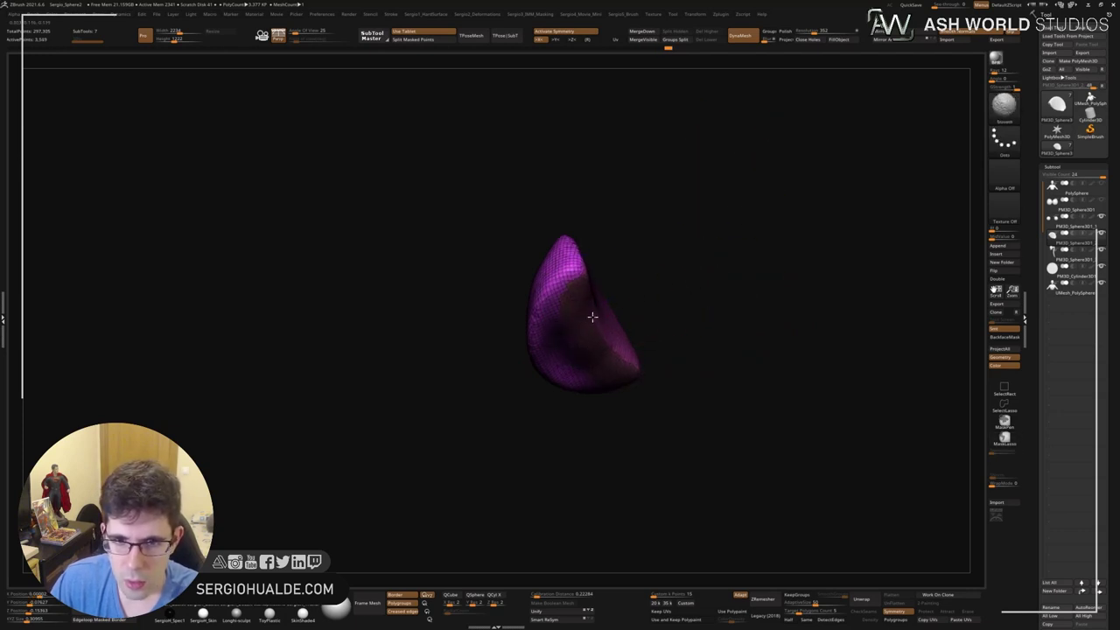
{"action": "mouse_move", "coordinate": [592, 316]}
{"action": "right_mouse_down"}
{"action": "mouse_move", "coordinate": [582, 333]}
{"action": "mouse_move", "coordinate": [537, 307]}
{"action": "mouse_move", "coordinate": [586, 334]}
{"action": "mouse_move", "coordinate": [569, 288]}
{"action": "mouse_move", "coordinate": [587, 309]}
{"action": "mouse_move", "coordinate": [595, 279]}
{"action": "mouse_move", "coordinate": [580, 257]}
{"action": "mouse_move", "coordinate": [617, 317]}
{"action": "mouse_move", "coordinate": [707, 320]}
{"action": "mouse_move", "coordinate": [647, 262]}
{"action": "mouse_move", "coordinate": [708, 312]}
{"action": "mouse_move", "coordinate": [665, 354]}
{"action": "mouse_move", "coordinate": [691, 306]}
{"action": "right_mouse_up"}
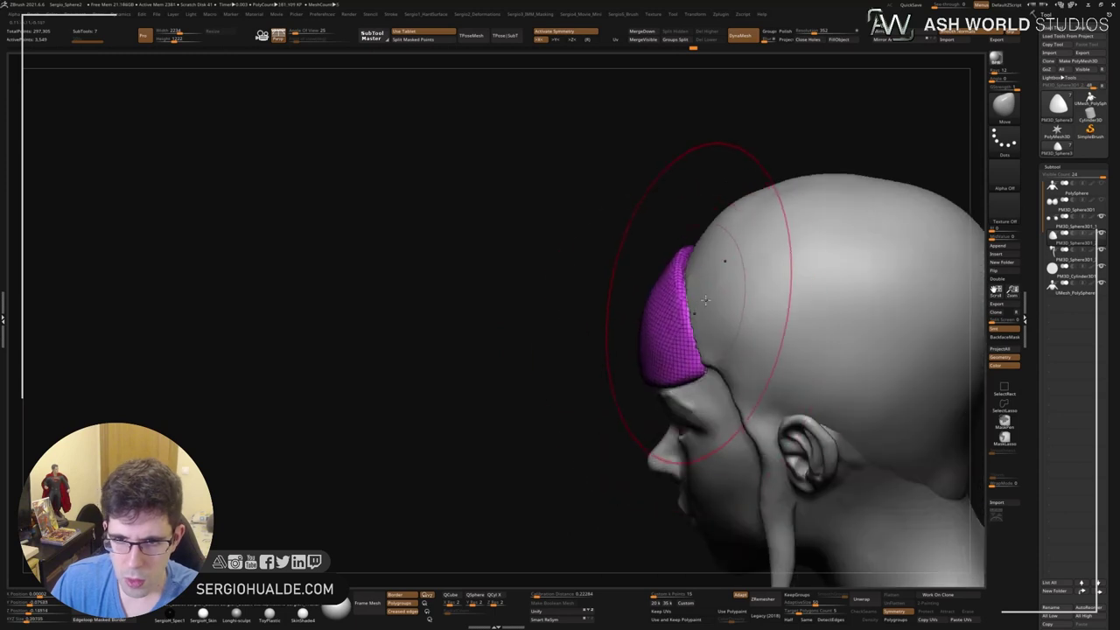
Move-brush the cap's front edge to follow the hairline, then turn off Polyframe.
{"action": "right_click_drag", "start_coordinate": [725, 250], "coordinate": [656, 315]}
{"action": "left_click_drag", "start_coordinate": [645, 295], "coordinate": [590, 305]}
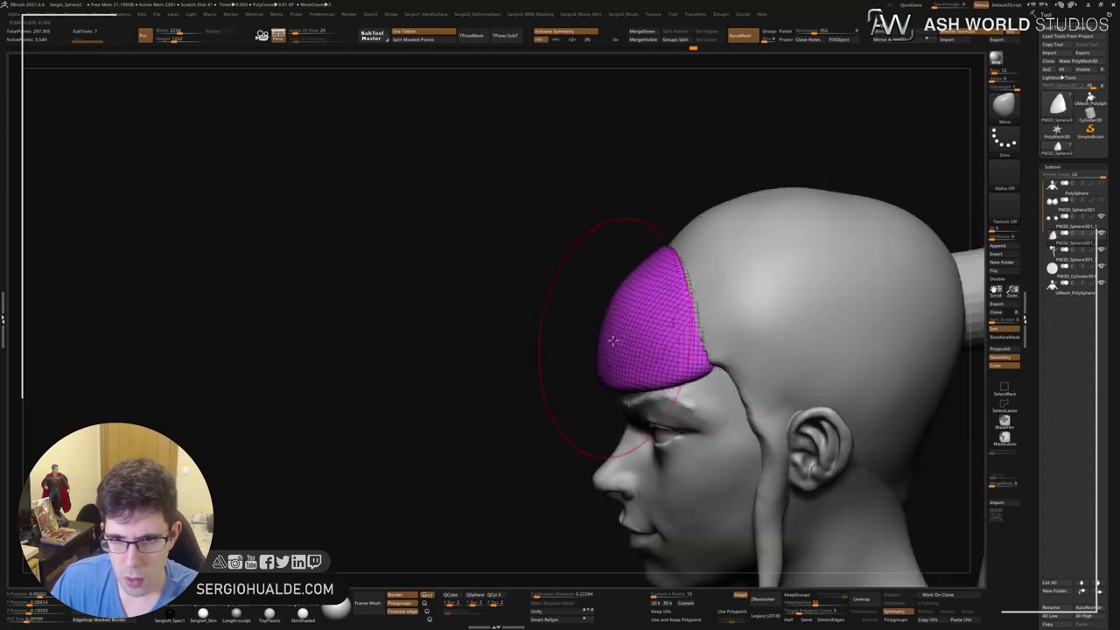
{"action": "left_click_drag", "start_coordinate": [655, 250], "coordinate": [705, 346]}
{"action": "right_click_drag", "start_coordinate": [704, 345], "coordinate": [725, 312]}
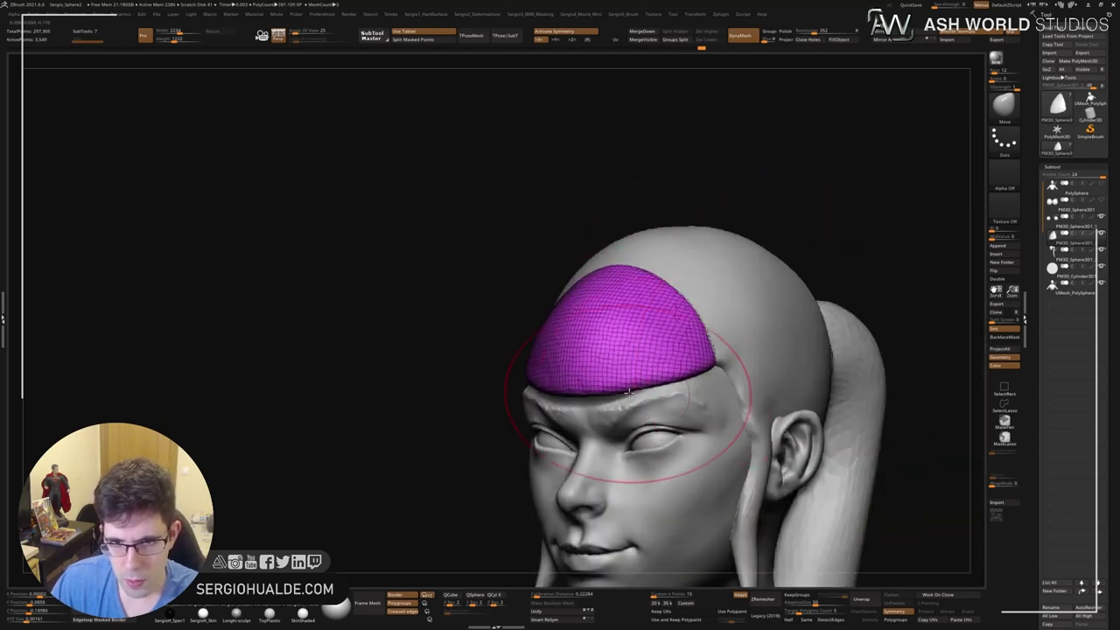
{"action": "mouse_move", "coordinate": [625, 375]}
{"action": "right_mouse_down"}
{"action": "mouse_move", "coordinate": [562, 274]}
{"action": "mouse_move", "coordinate": [550, 300]}
{"action": "right_mouse_up"}
{"action": "left_click_drag", "start_coordinate": [550, 300], "coordinate": [577, 297]}
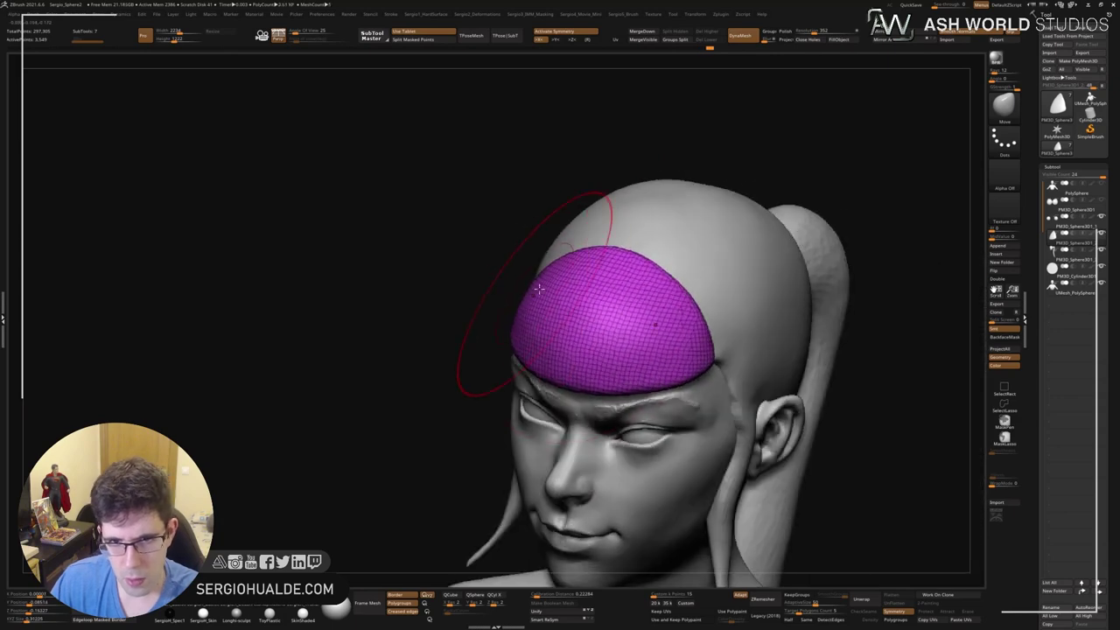
{"action": "right_click_drag", "start_coordinate": [569, 280], "coordinate": [649, 382]}
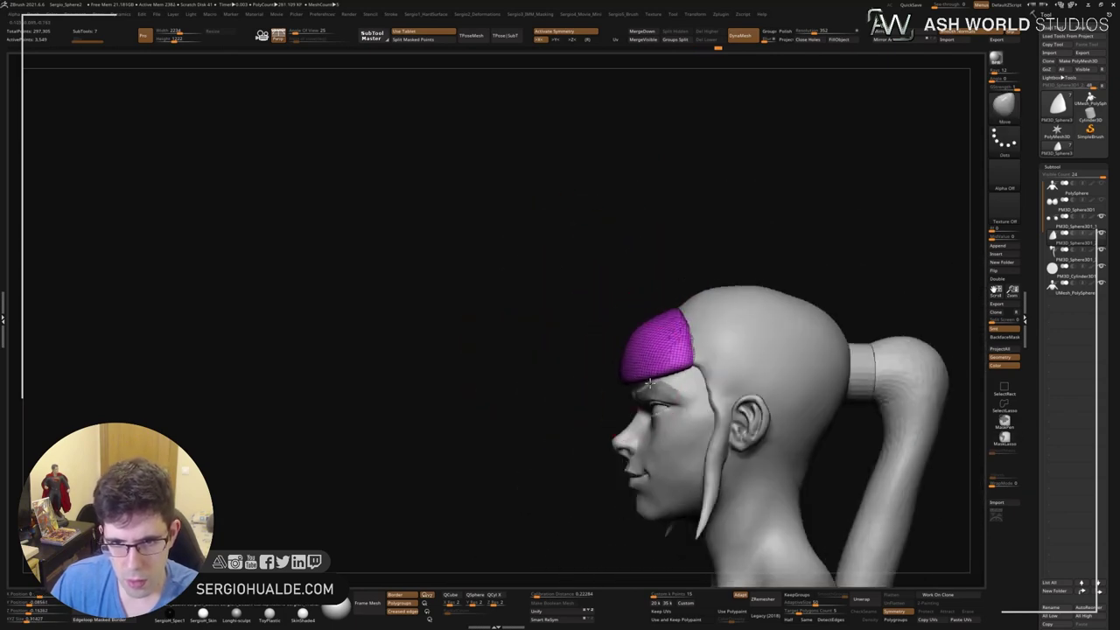
{"action": "mouse_move", "coordinate": [635, 337]}
{"action": "right_mouse_down"}
{"action": "mouse_move", "coordinate": [598, 330]}
{"action": "mouse_move", "coordinate": [597, 349]}
{"action": "mouse_move", "coordinate": [607, 344]}
{"action": "mouse_move", "coordinate": [645, 405]}
{"action": "right_mouse_up"}
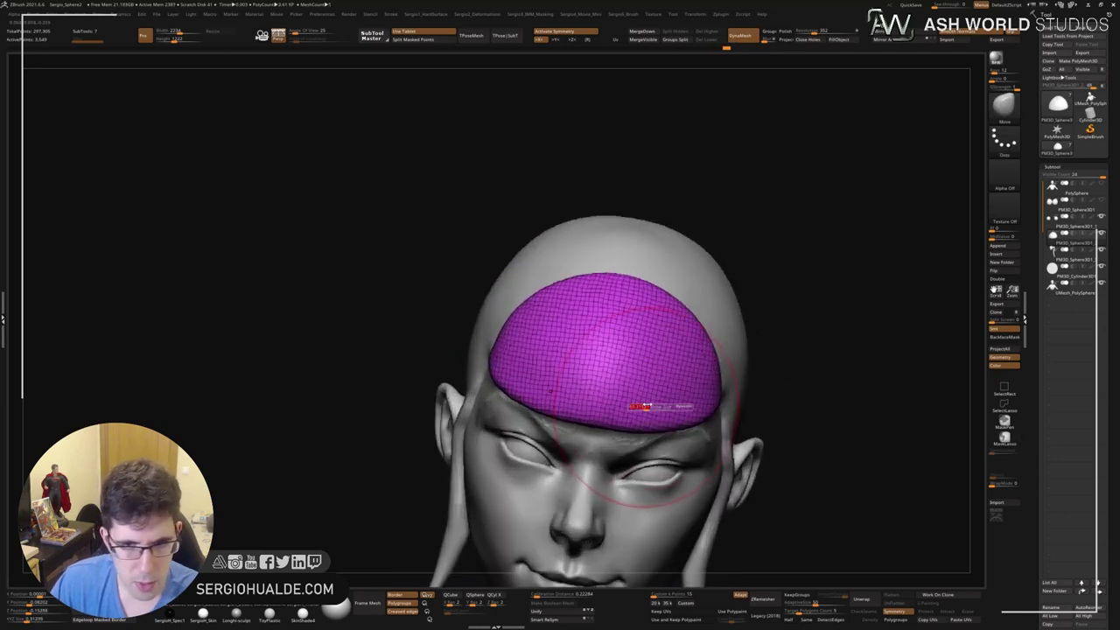
{"action": "key", "text": "shift+f"}
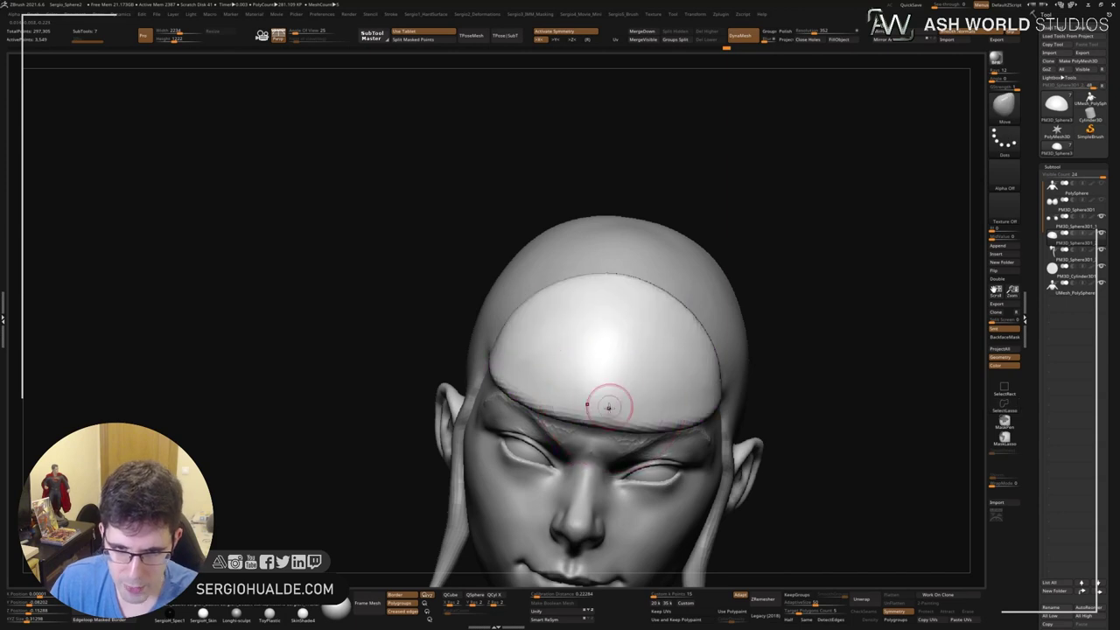
Switch to DamStandard (BDS) and carve vertical strand grooves into the bangs cap.
{"action": "right_click_drag", "start_coordinate": [608, 406], "coordinate": [627, 432]}
{"action": "key", "text": "b"}
{"action": "key", "text": "d"}
{"action": "key", "text": "s"}
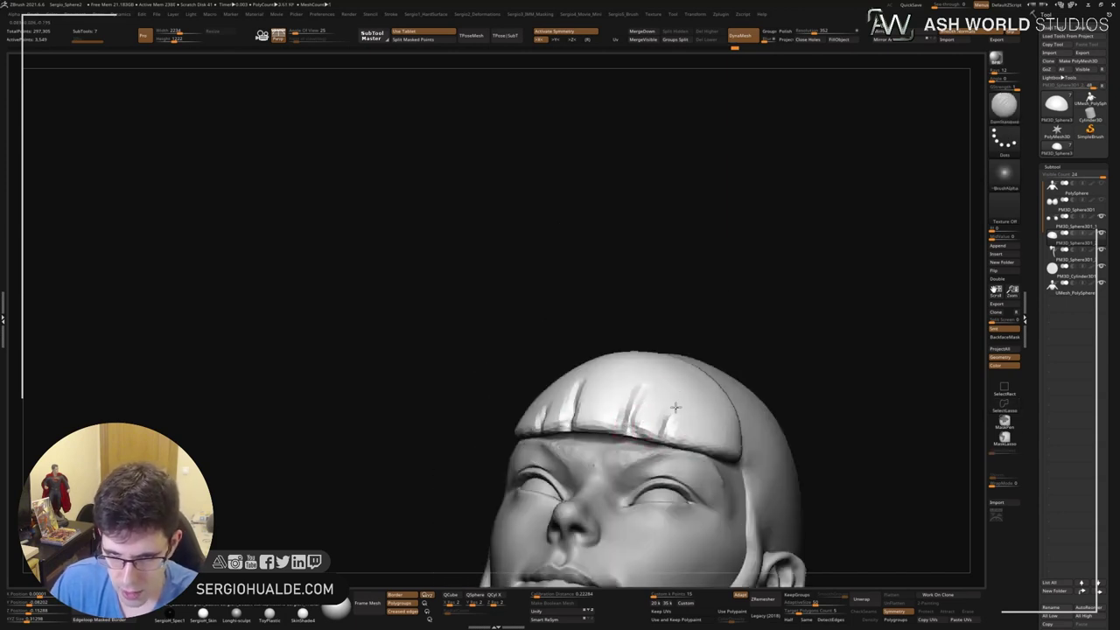
{"action": "mouse_move", "coordinate": [700, 433]}
{"action": "right_mouse_down"}
{"action": "mouse_move", "coordinate": [674, 433]}
{"action": "mouse_move", "coordinate": [632, 346]}
{"action": "mouse_move", "coordinate": [688, 375]}
{"action": "mouse_move", "coordinate": [693, 452]}
{"action": "right_mouse_up"}
{"action": "mouse_move", "coordinate": [725, 463]}
{"action": "left_mouse_down"}
{"action": "mouse_move", "coordinate": [707, 417]}
{"action": "mouse_move", "coordinate": [674, 400]}
{"action": "mouse_move", "coordinate": [712, 438]}
{"action": "mouse_move", "coordinate": [700, 294]}
{"action": "mouse_move", "coordinate": [782, 324]}
{"action": "mouse_move", "coordinate": [740, 390]}
{"action": "mouse_move", "coordinate": [662, 370]}
{"action": "mouse_move", "coordinate": [700, 376]}
{"action": "mouse_move", "coordinate": [687, 374]}
{"action": "mouse_move", "coordinate": [649, 227]}
{"action": "left_mouse_up"}
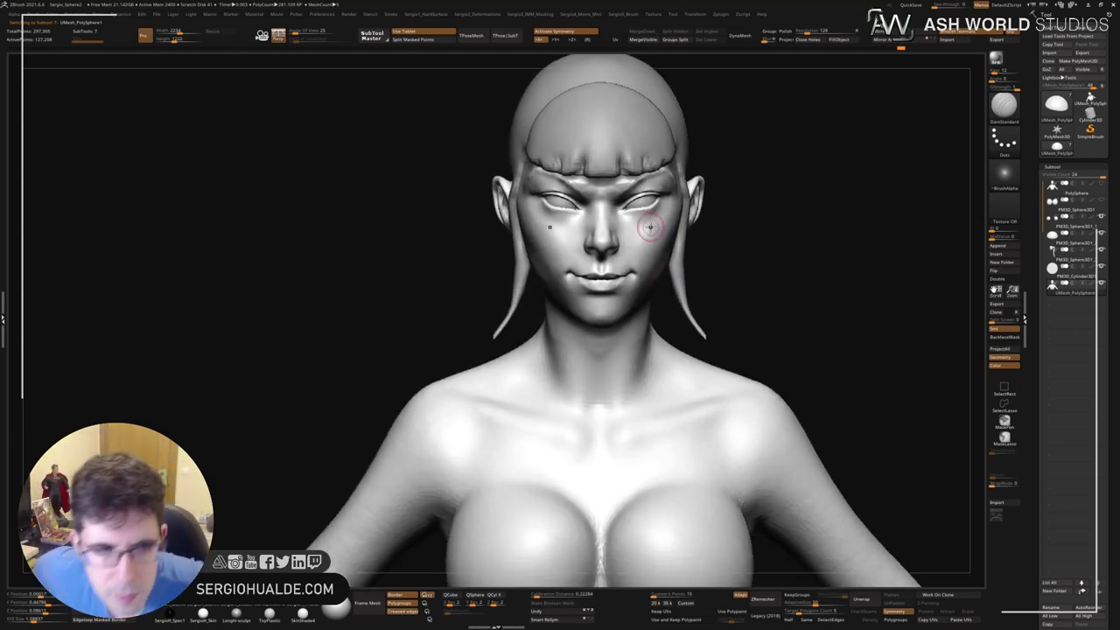
Hide the hair subtools and sculpt the jawline and neck of the bald head.
{"action": "mouse_move", "coordinate": [691, 262]}
{"action": "left_mouse_down"}
{"action": "mouse_move", "coordinate": [674, 516]}
{"action": "mouse_move", "coordinate": [645, 300]}
{"action": "left_mouse_up"}
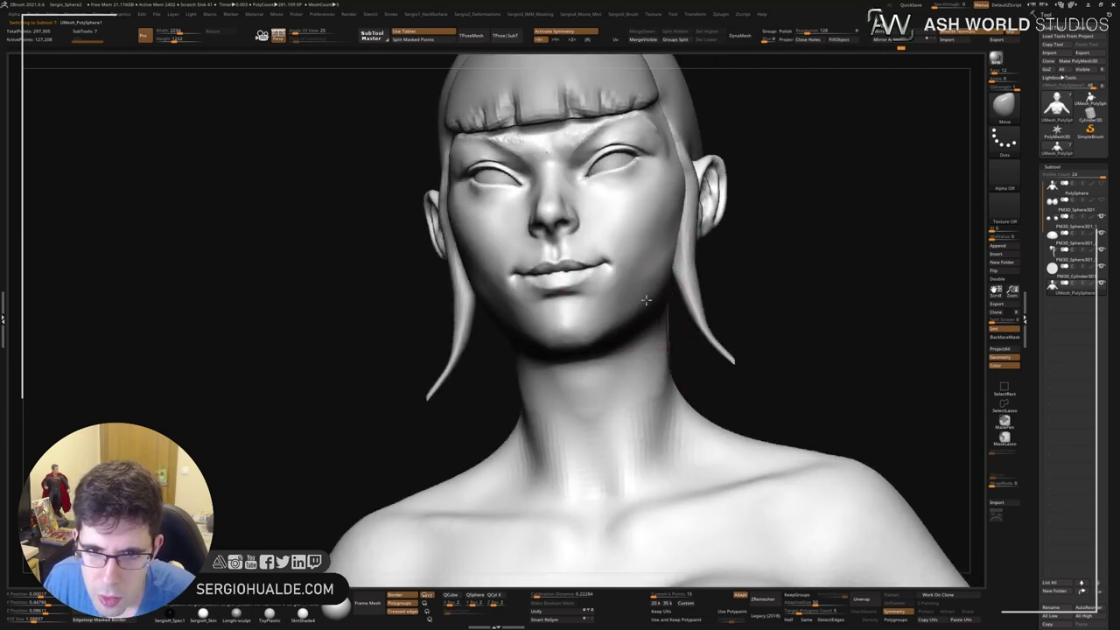
{"action": "left_click", "coordinate": [656, 280], "text": "ctrl+shift"}
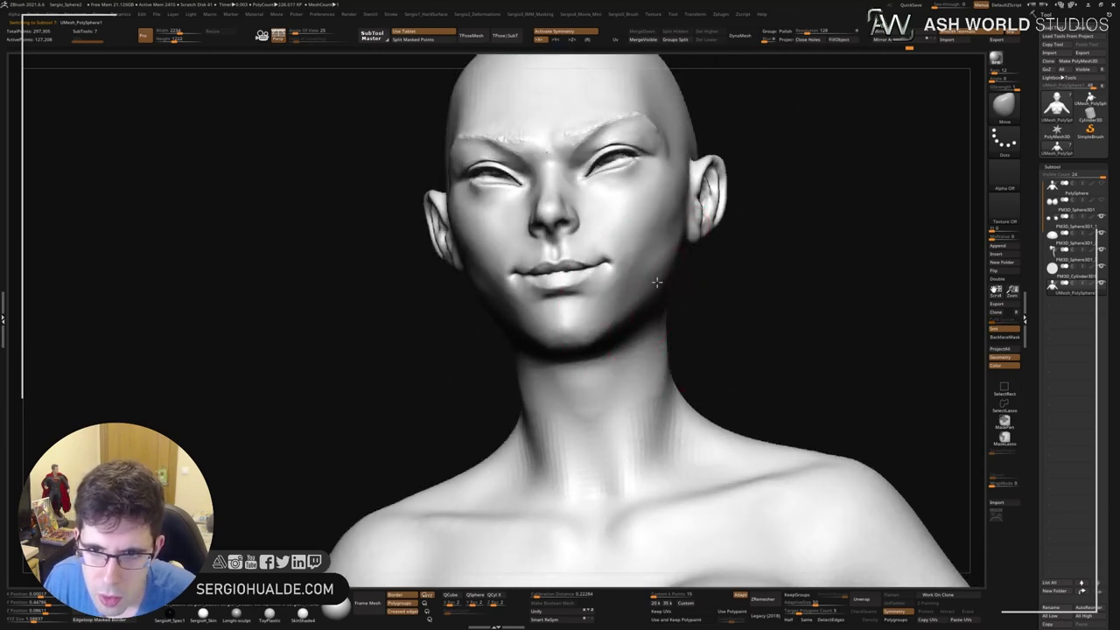
{"action": "mouse_move", "coordinate": [656, 282]}
{"action": "right_mouse_down"}
{"action": "mouse_move", "coordinate": [712, 290]}
{"action": "mouse_move", "coordinate": [660, 285]}
{"action": "right_mouse_up"}
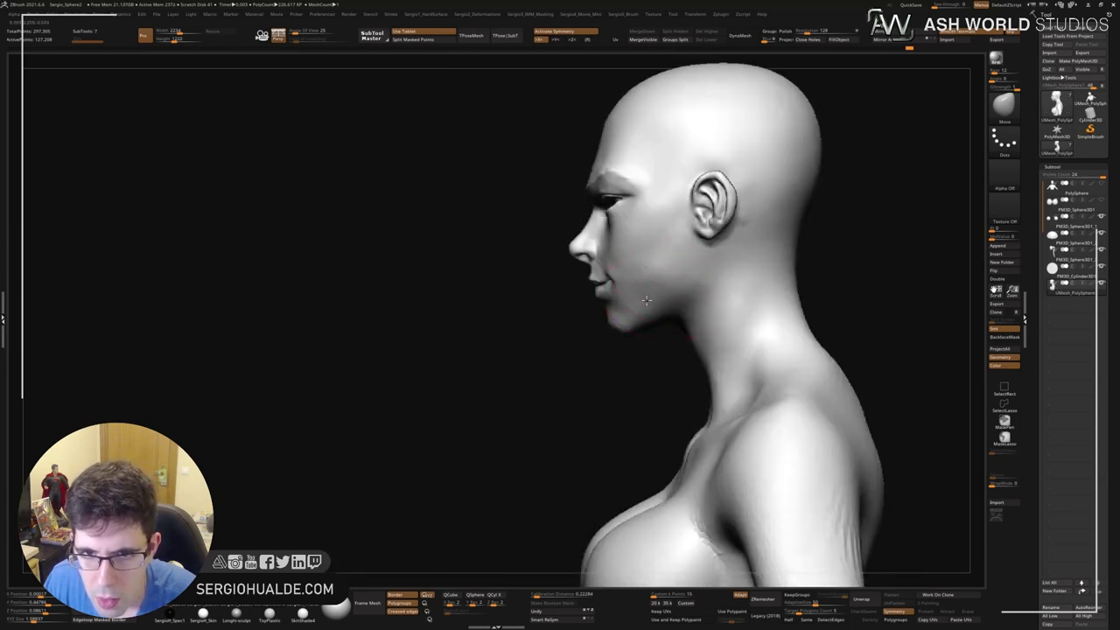
{"action": "left_click_drag", "start_coordinate": [670, 296], "coordinate": [693, 313]}
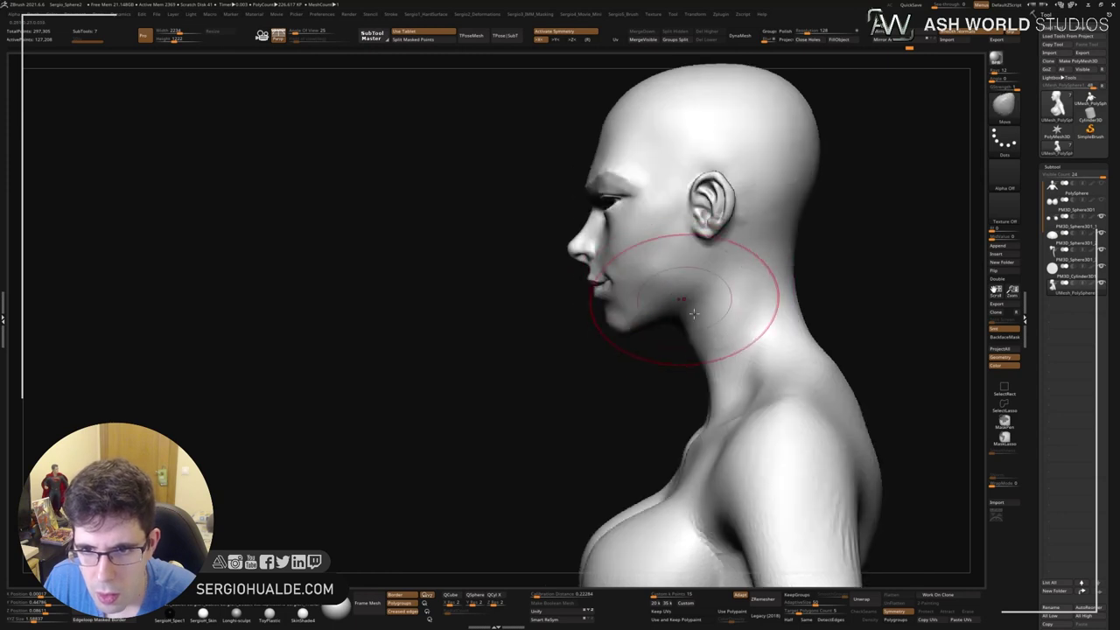
{"action": "mouse_move", "coordinate": [693, 313]}
{"action": "right_mouse_down", "text": "ctrl"}
{"action": "mouse_move", "coordinate": [713, 293]}
{"action": "mouse_move", "coordinate": [666, 251]}
{"action": "right_mouse_up", "text": "ctrl"}
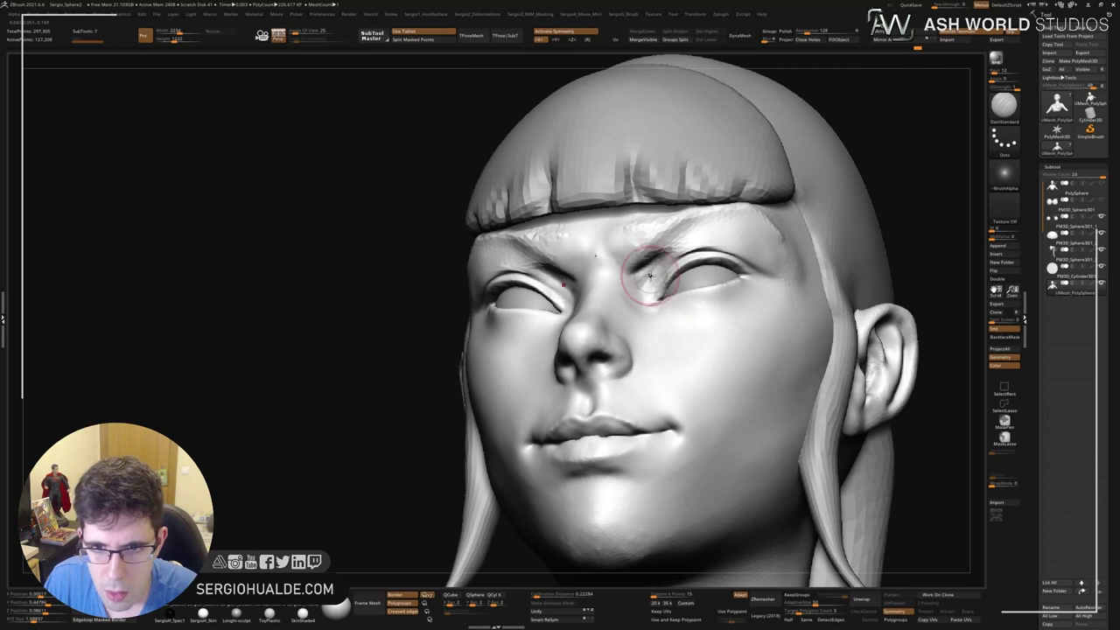
Smooth the brow and cheeks, reducing the brush Draw Size for finer strokes.
{"action": "key", "text": "shift"}
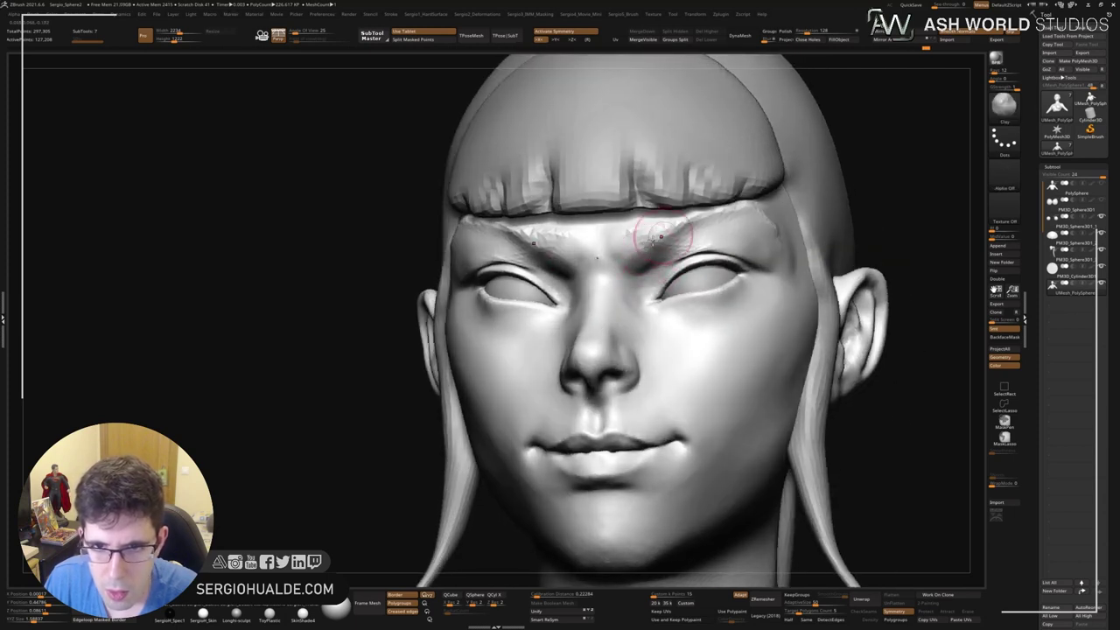
{"action": "mouse_move", "coordinate": [665, 260]}
{"action": "right_mouse_down"}
{"action": "mouse_move", "coordinate": [639, 262]}
{"action": "mouse_move", "coordinate": [684, 322]}
{"action": "mouse_move", "coordinate": [665, 273]}
{"action": "right_mouse_up"}
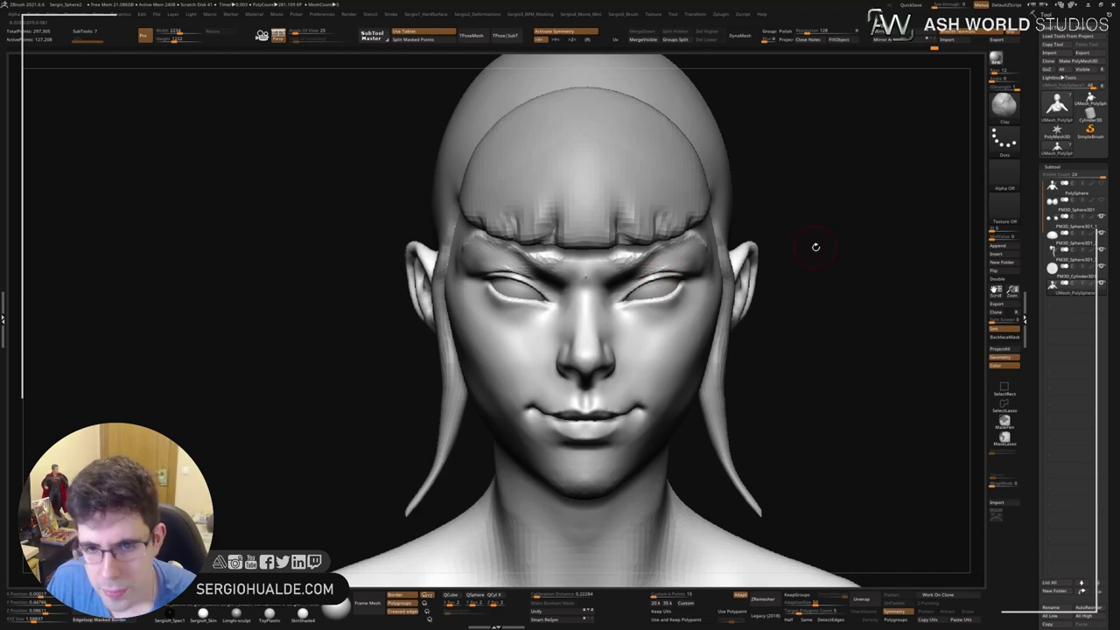
{"action": "mouse_move", "coordinate": [807, 251]}
{"action": "right_mouse_down", "text": "alt"}
{"action": "mouse_move", "coordinate": [656, 302]}
{"action": "mouse_move", "coordinate": [671, 291]}
{"action": "mouse_move", "coordinate": [660, 376]}
{"action": "mouse_move", "coordinate": [643, 323]}
{"action": "mouse_move", "coordinate": [674, 400]}
{"action": "mouse_move", "coordinate": [655, 317]}
{"action": "right_mouse_up", "text": "alt"}
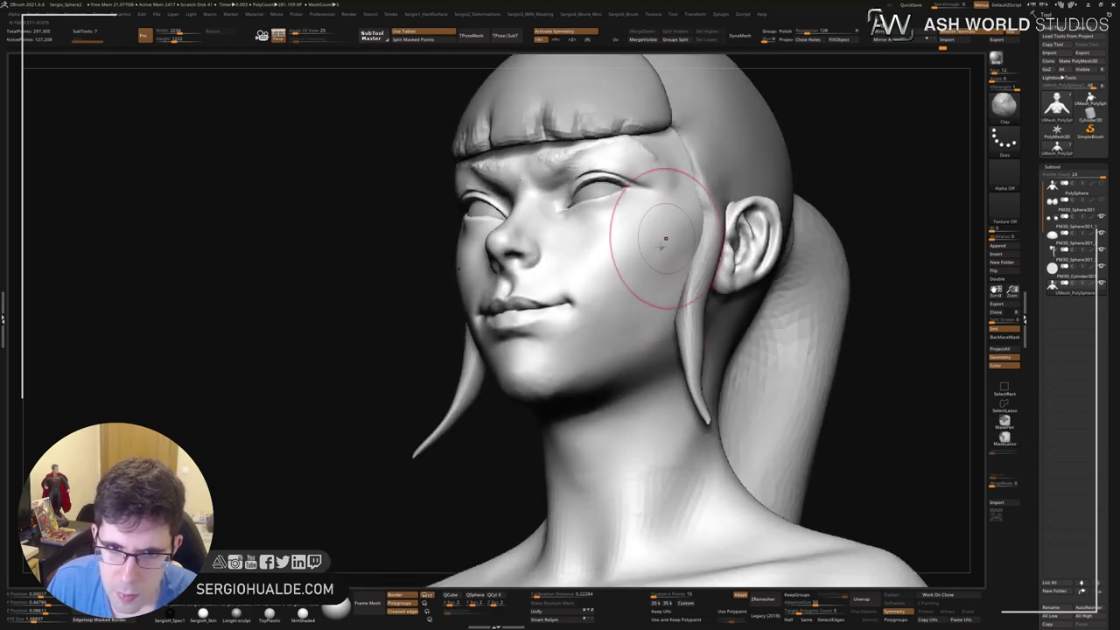
{"action": "mouse_move", "coordinate": [656, 237]}
{"action": "right_mouse_down"}
{"action": "mouse_move", "coordinate": [670, 312]}
{"action": "mouse_move", "coordinate": [645, 350]}
{"action": "mouse_move", "coordinate": [678, 254]}
{"action": "right_mouse_up"}
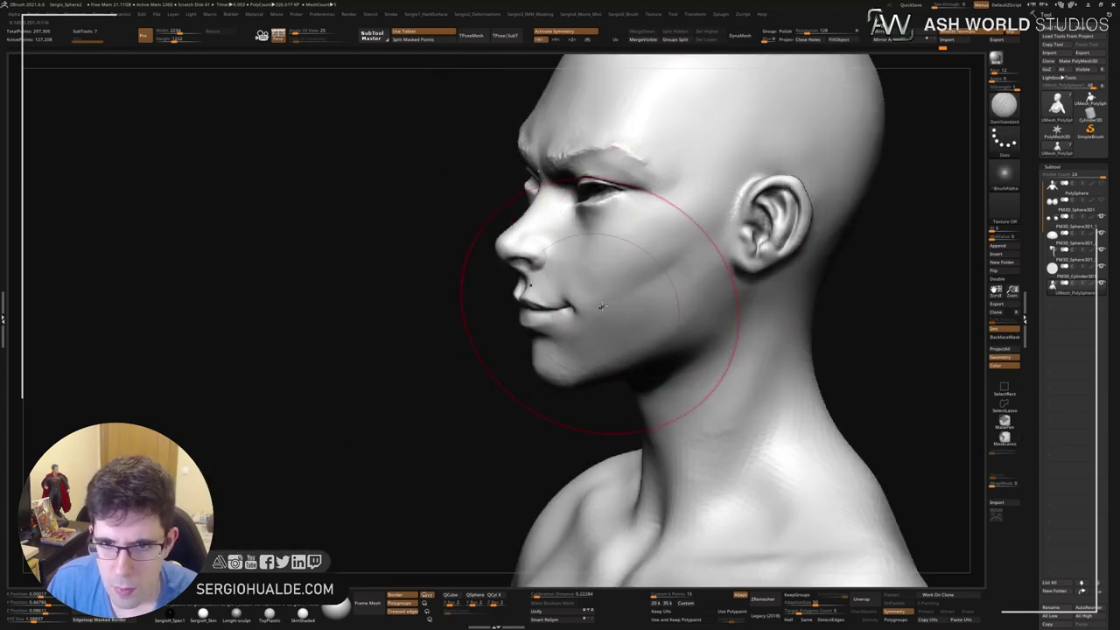
{"action": "right_click_drag", "start_coordinate": [600, 325], "coordinate": [612, 314]}
{"action": "key", "text": "s"}
{"action": "key", "text": "shift"}
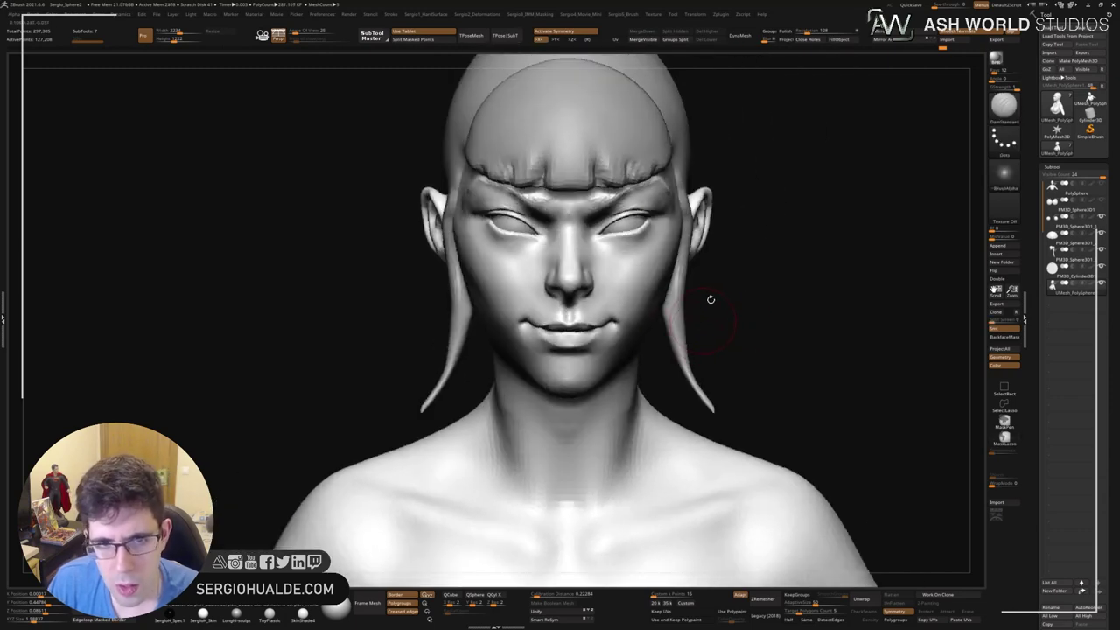
Switch to ClayBuildup (BCL) and add volume to the cheeks.
{"action": "mouse_move", "coordinate": [710, 300]}
{"action": "left_mouse_down"}
{"action": "mouse_move", "coordinate": [655, 265]}
{"action": "mouse_move", "coordinate": [676, 261]}
{"action": "left_mouse_up"}
{"action": "key", "text": "b"}
{"action": "key", "text": "c"}
{"action": "key", "text": "l"}
{"action": "mouse_move", "coordinate": [709, 191]}
{"action": "left_mouse_down"}
{"action": "mouse_move", "coordinate": [662, 199]}
{"action": "mouse_move", "coordinate": [667, 251]}
{"action": "left_mouse_up"}
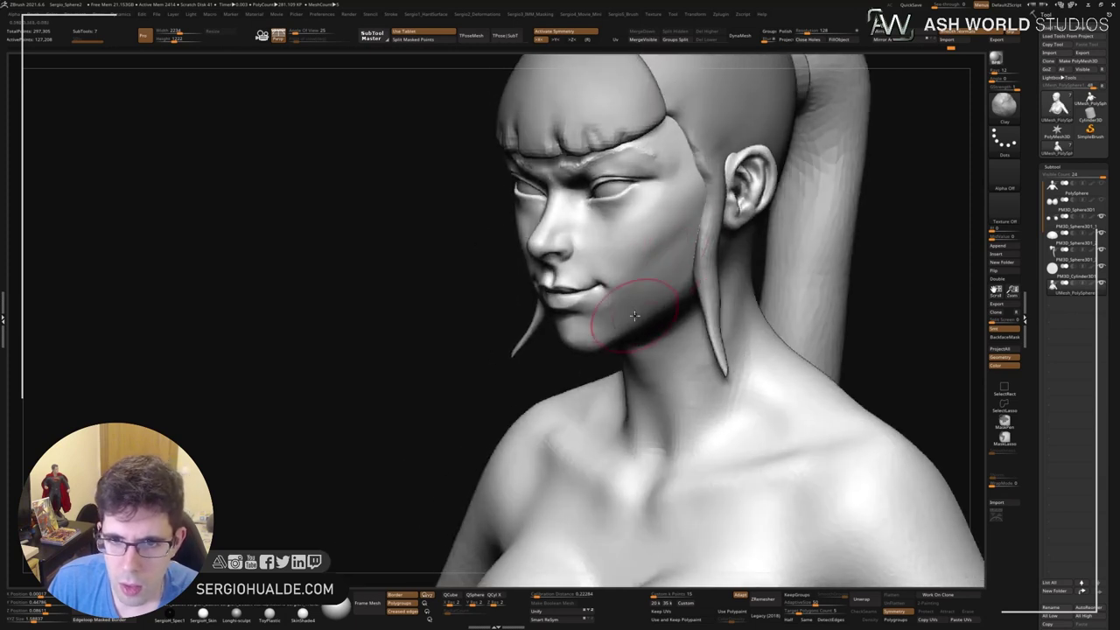
Smooth the cheek and jaw surfaces below the ears.
{"action": "left_click_drag", "start_coordinate": [639, 244], "coordinate": [677, 212], "text": "shift"}
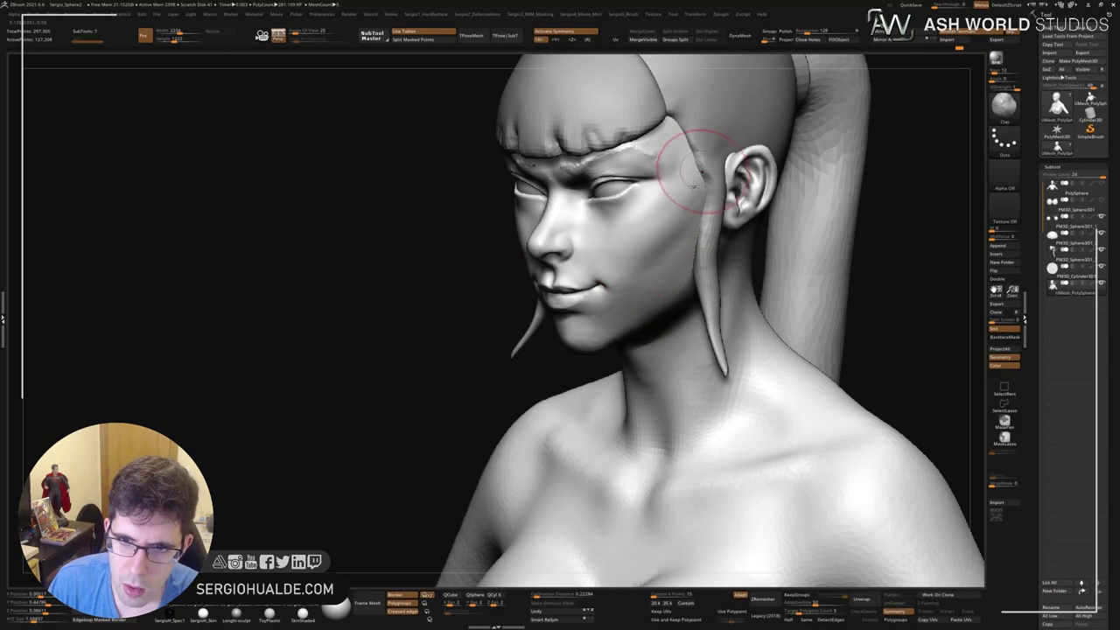
{"action": "mouse_move", "coordinate": [700, 175]}
{"action": "left_mouse_down"}
{"action": "mouse_move", "coordinate": [668, 241]}
{"action": "mouse_move", "coordinate": [630, 263]}
{"action": "mouse_move", "coordinate": [665, 307]}
{"action": "mouse_move", "coordinate": [590, 305]}
{"action": "left_mouse_up"}
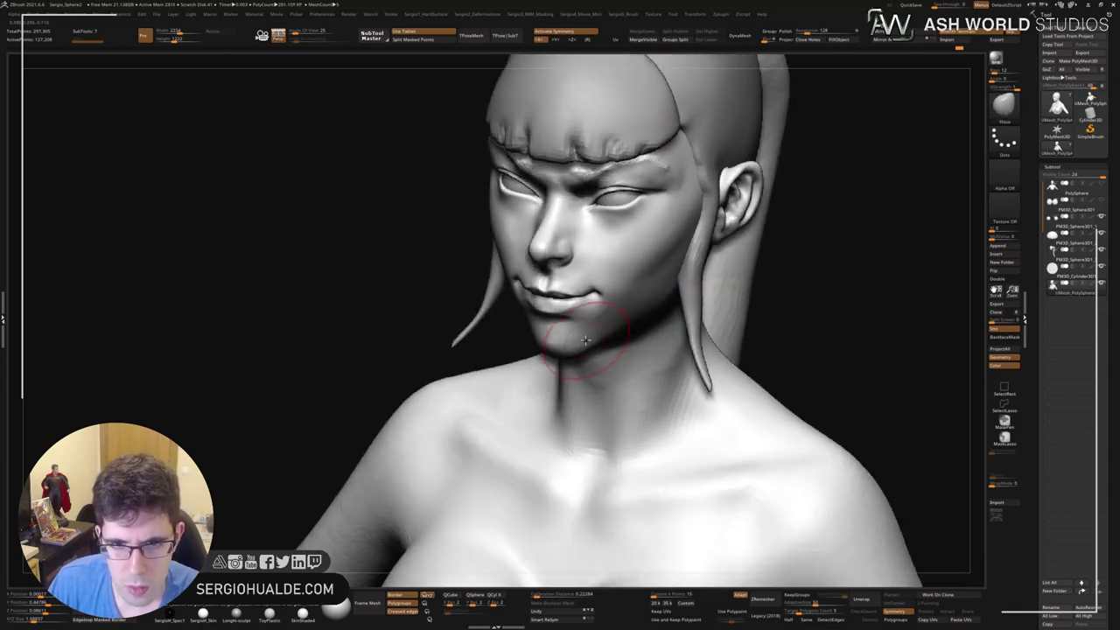
{"action": "mouse_move", "coordinate": [586, 346]}
{"action": "left_mouse_down"}
{"action": "mouse_move", "coordinate": [662, 285]}
{"action": "mouse_move", "coordinate": [685, 326]}
{"action": "left_mouse_up"}
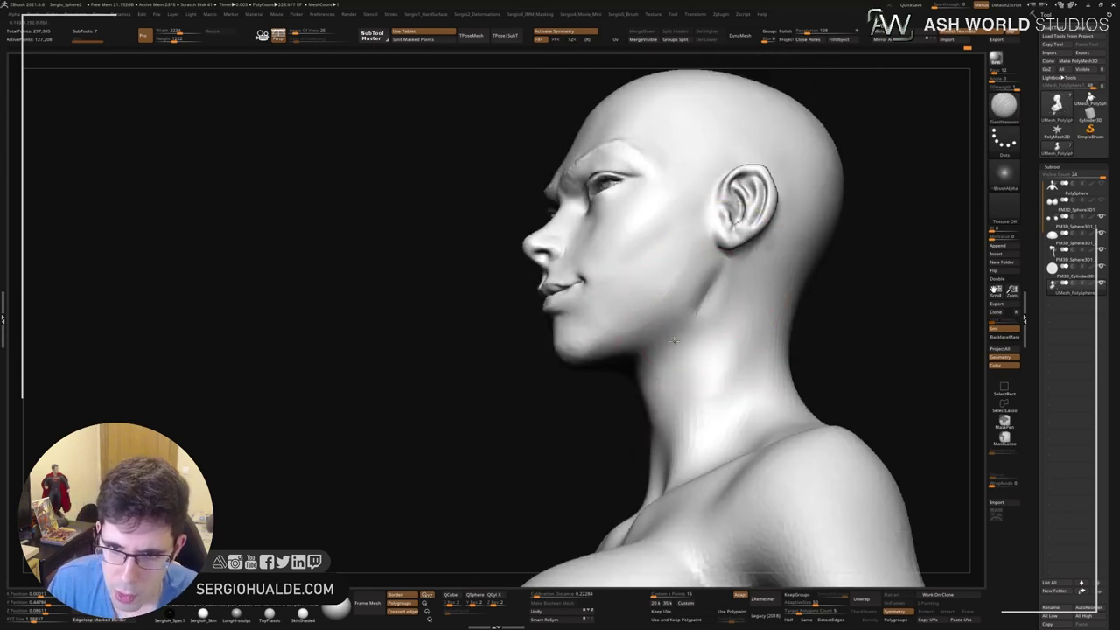
{"action": "left_click_drag", "start_coordinate": [712, 288], "coordinate": [674, 353]}
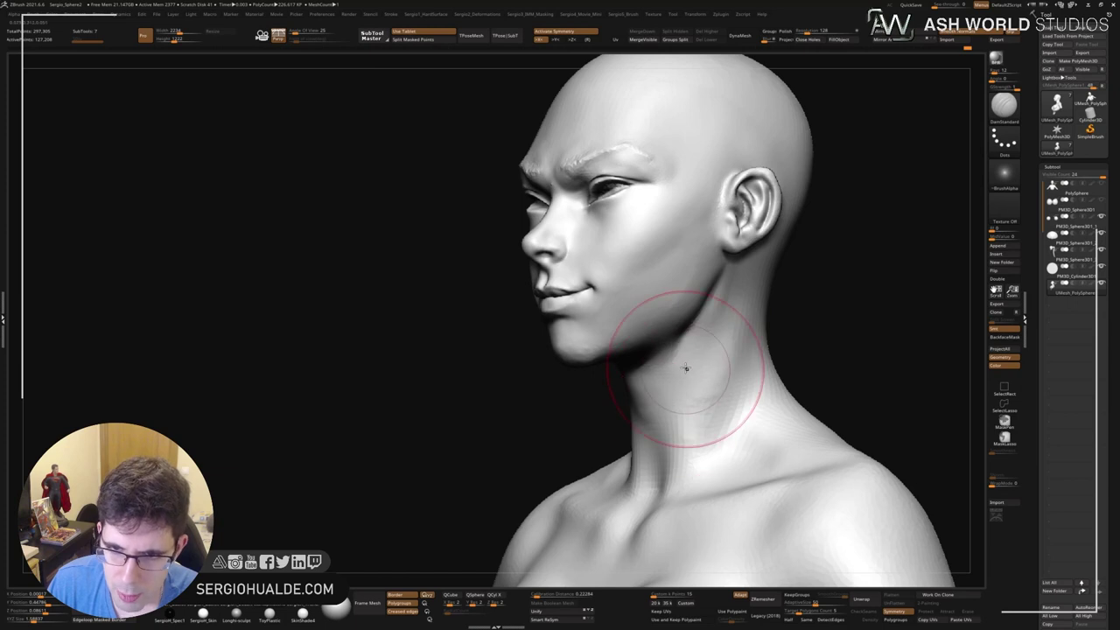
{"action": "key", "text": "shift"}
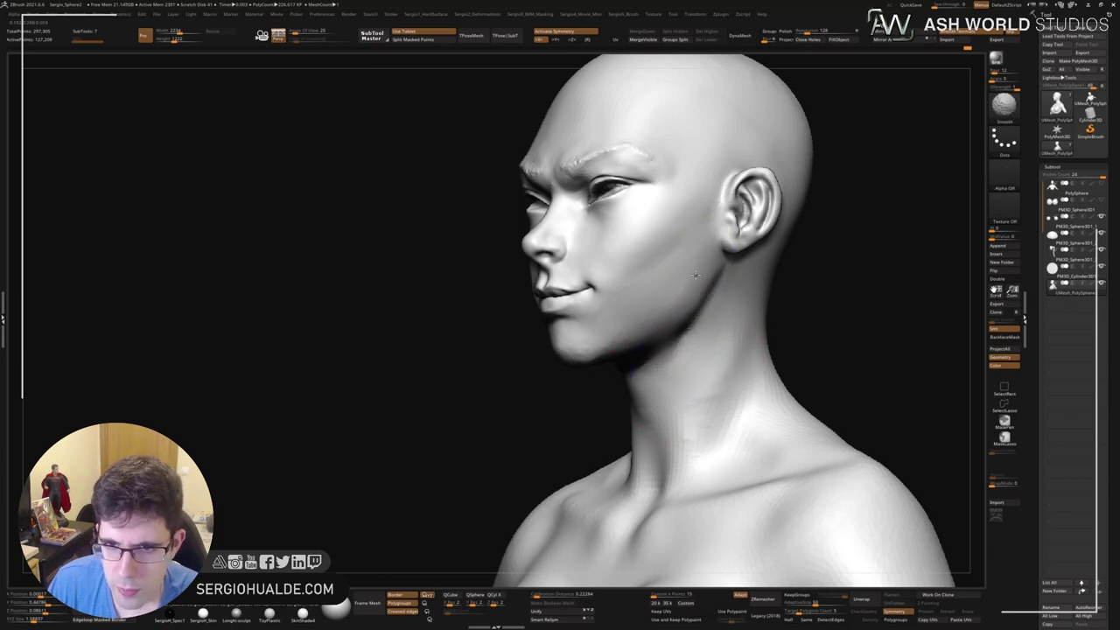
{"action": "left_click_drag", "start_coordinate": [700, 263], "coordinate": [681, 350]}
Turn off Solo so the fringe, side strands and ponytail reappear on the head.
{"action": "left_click_drag", "start_coordinate": [690, 286], "coordinate": [723, 286]}
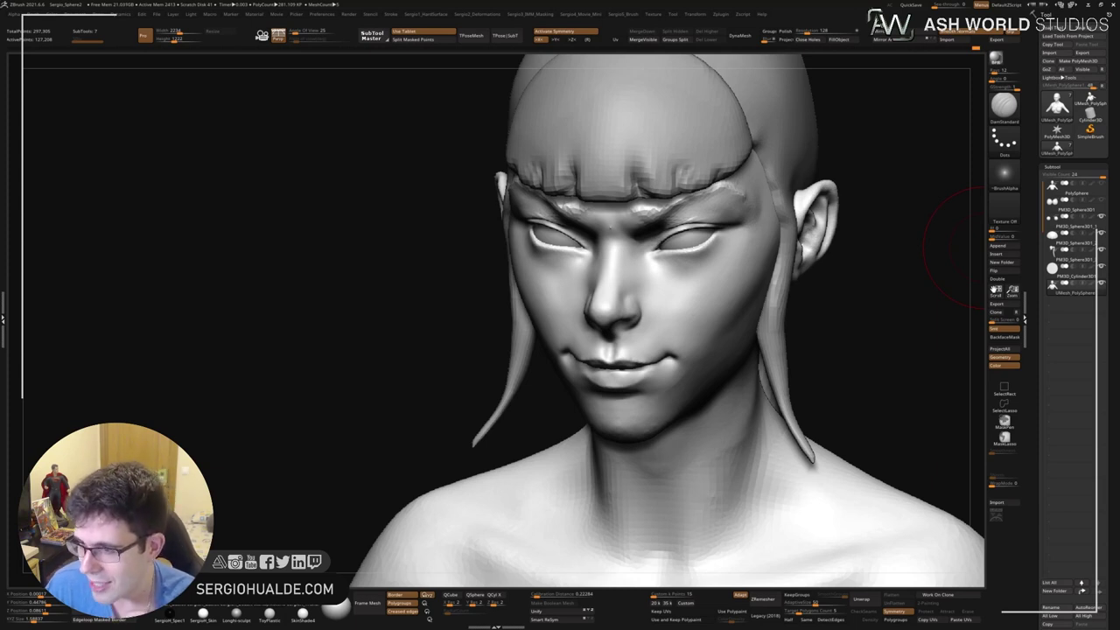
{"action": "middle_click_drag", "start_coordinate": [817, 324], "coordinate": [733, 427]}
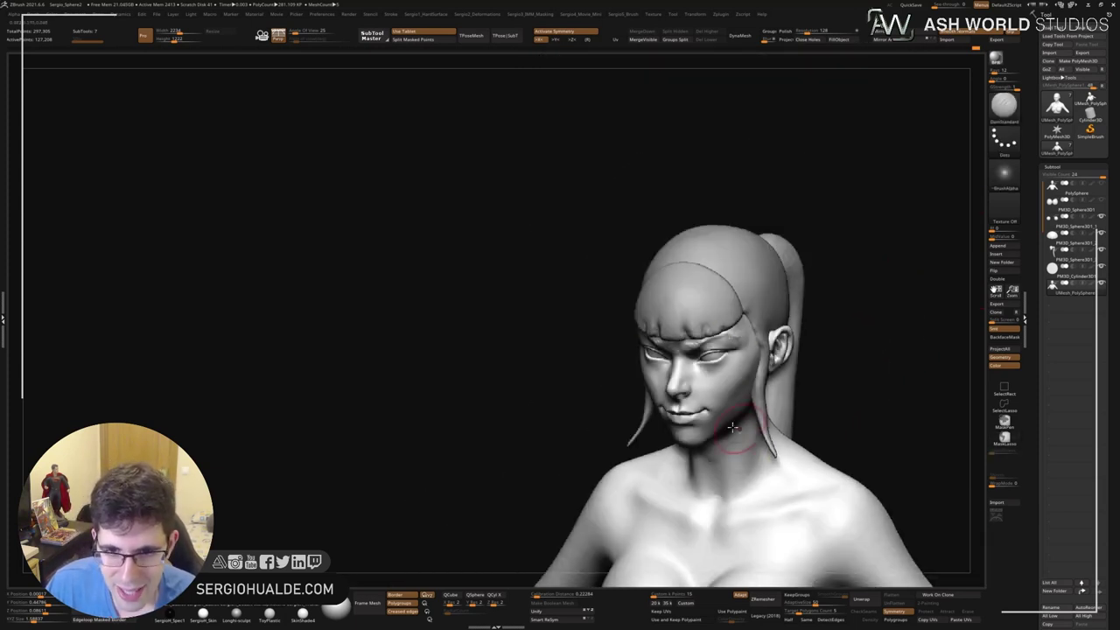
{"action": "mouse_move", "coordinate": [733, 426]}
{"action": "right_mouse_down", "text": "shift"}
{"action": "mouse_move", "coordinate": [716, 234]}
{"action": "mouse_move", "coordinate": [700, 276]}
{"action": "mouse_move", "coordinate": [750, 281]}
{"action": "mouse_move", "coordinate": [749, 254]}
{"action": "right_mouse_up", "text": "shift"}
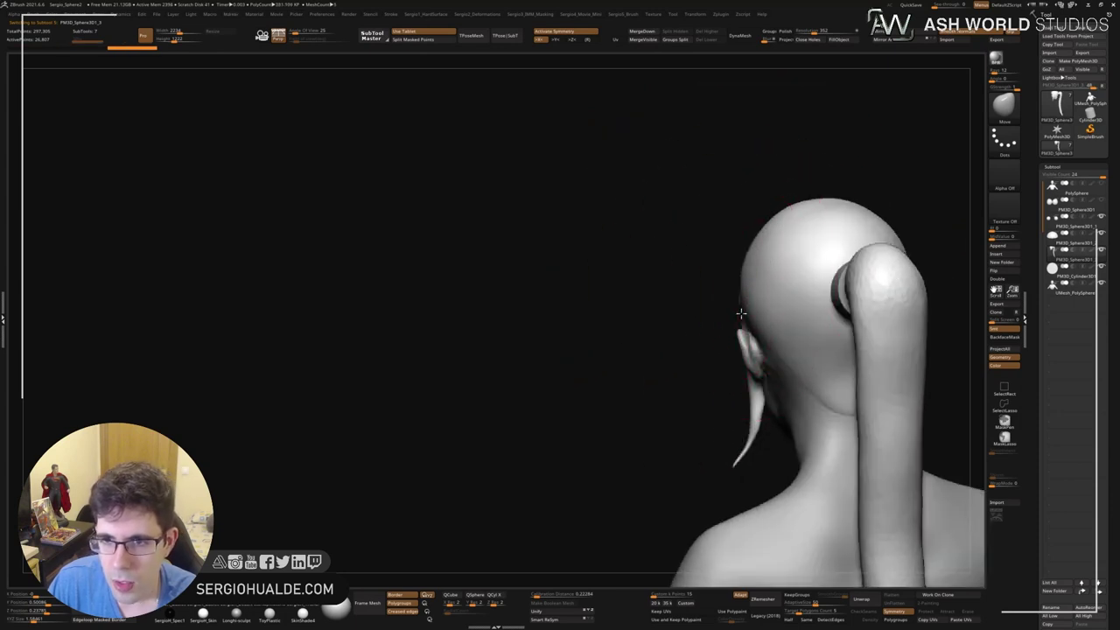
Switch to DamStandard and carve strand grooves into the top of the hair cap.
{"action": "mouse_move", "coordinate": [740, 313]}
{"action": "right_mouse_down", "text": "shift"}
{"action": "mouse_move", "coordinate": [738, 289]}
{"action": "mouse_move", "coordinate": [739, 321]}
{"action": "right_mouse_up", "text": "shift"}
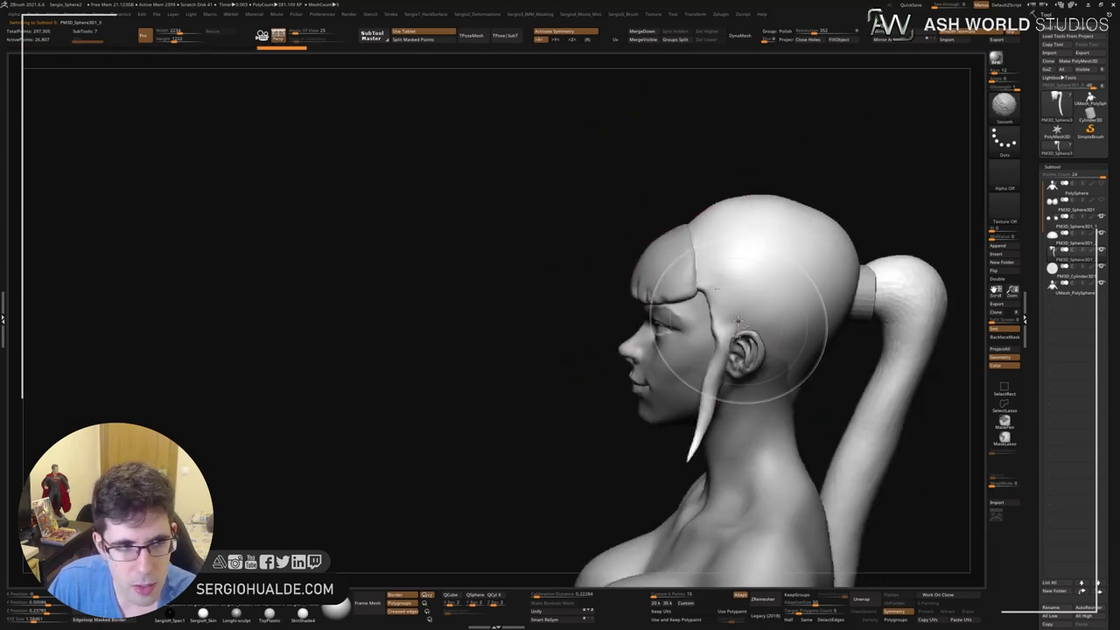
{"action": "key", "text": "b"}
{"action": "key", "text": "d"}
{"action": "key", "text": "s"}
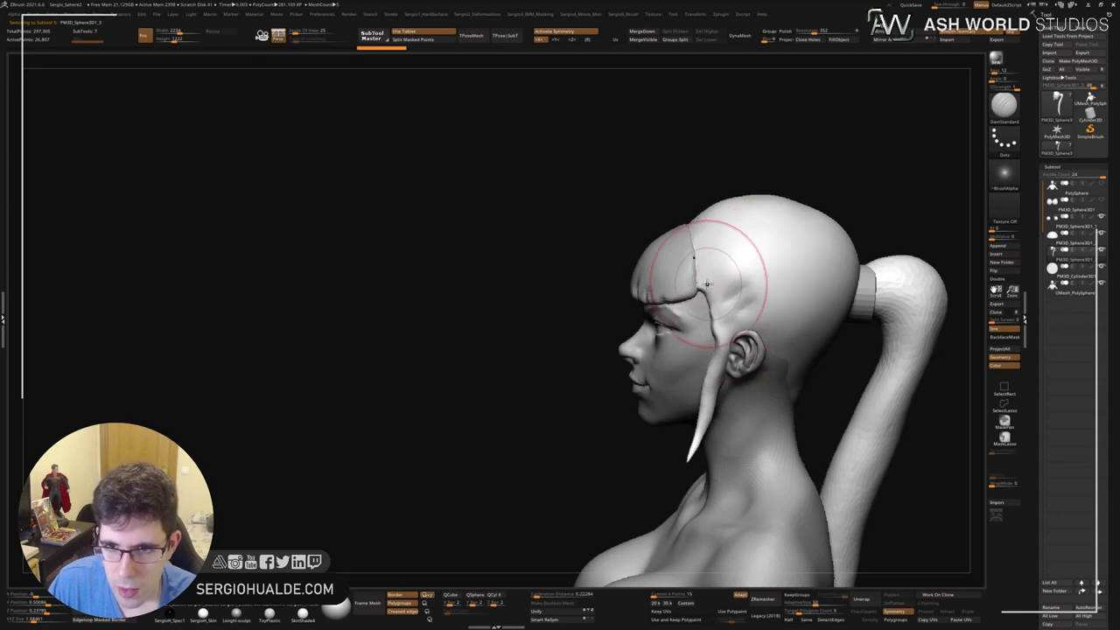
{"action": "mouse_move", "coordinate": [707, 282]}
{"action": "right_mouse_down"}
{"action": "mouse_move", "coordinate": [712, 249]}
{"action": "mouse_move", "coordinate": [742, 280]}
{"action": "mouse_move", "coordinate": [675, 219]}
{"action": "right_mouse_up"}
{"action": "left_click_drag", "start_coordinate": [675, 219], "coordinate": [795, 163], "text": "shift"}
{"action": "left_click_drag", "start_coordinate": [725, 253], "coordinate": [769, 206]}
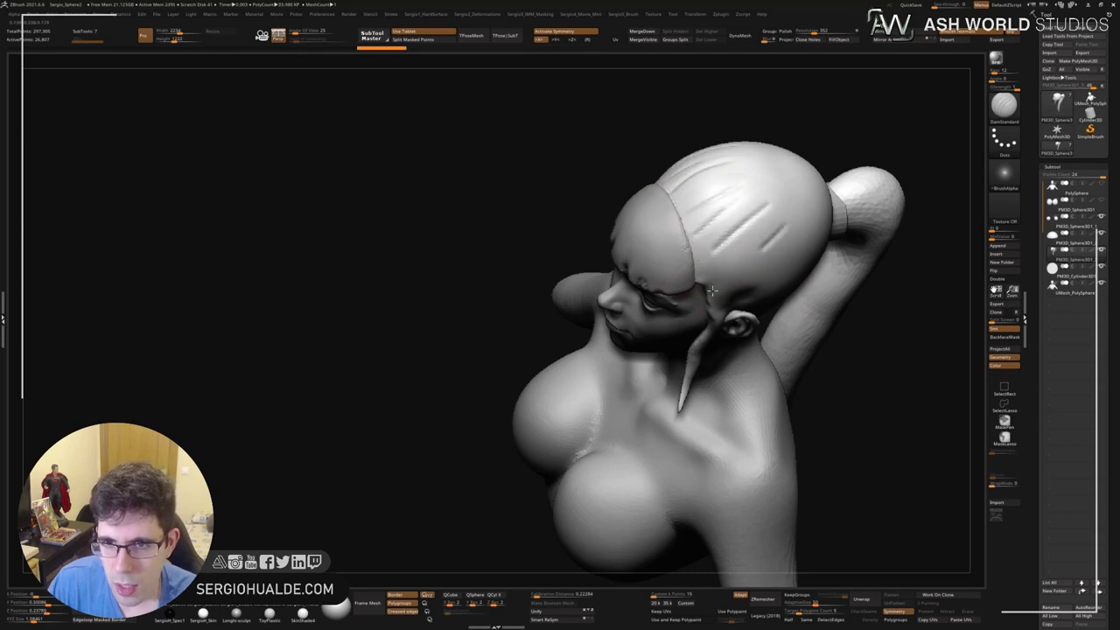
Orbit around the head to check the side, back, ponytail and front of the bust.
{"action": "mouse_move", "coordinate": [712, 289]}
{"action": "right_mouse_down"}
{"action": "mouse_move", "coordinate": [762, 257]}
{"action": "mouse_move", "coordinate": [810, 259]}
{"action": "right_mouse_up"}
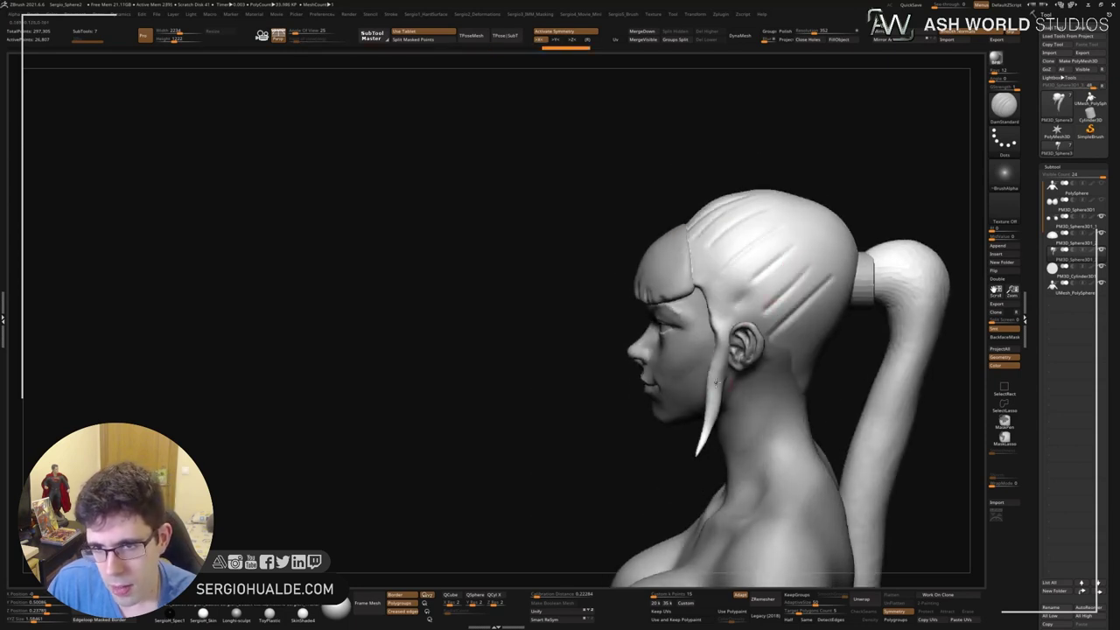
{"action": "right_click_drag", "start_coordinate": [715, 382], "coordinate": [774, 376]}
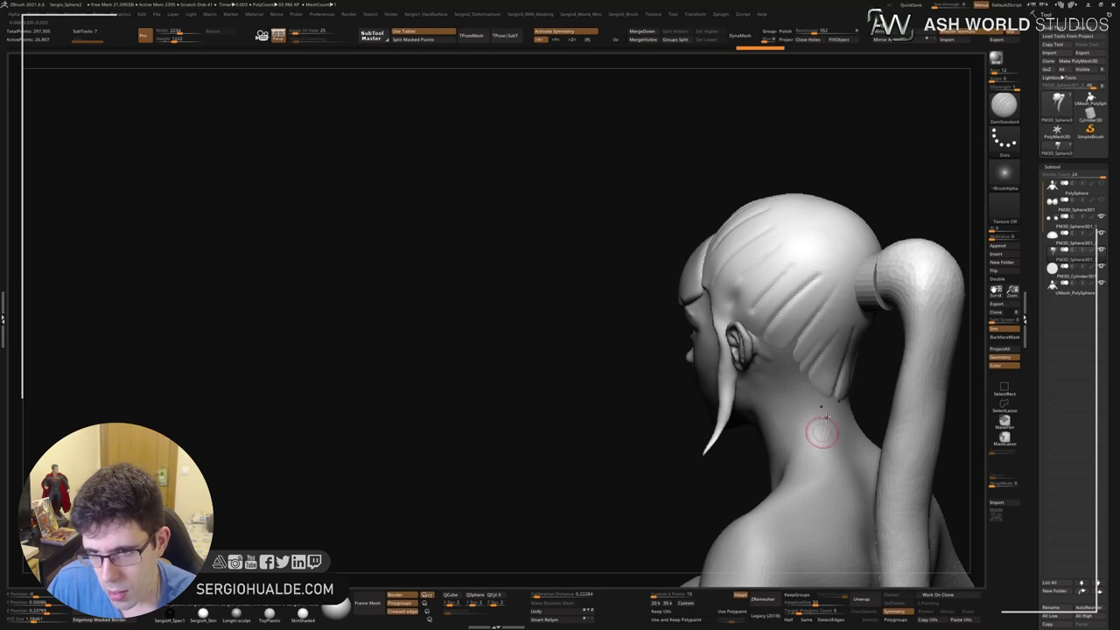
{"action": "right_click_drag", "start_coordinate": [822, 288], "coordinate": [822, 200]}
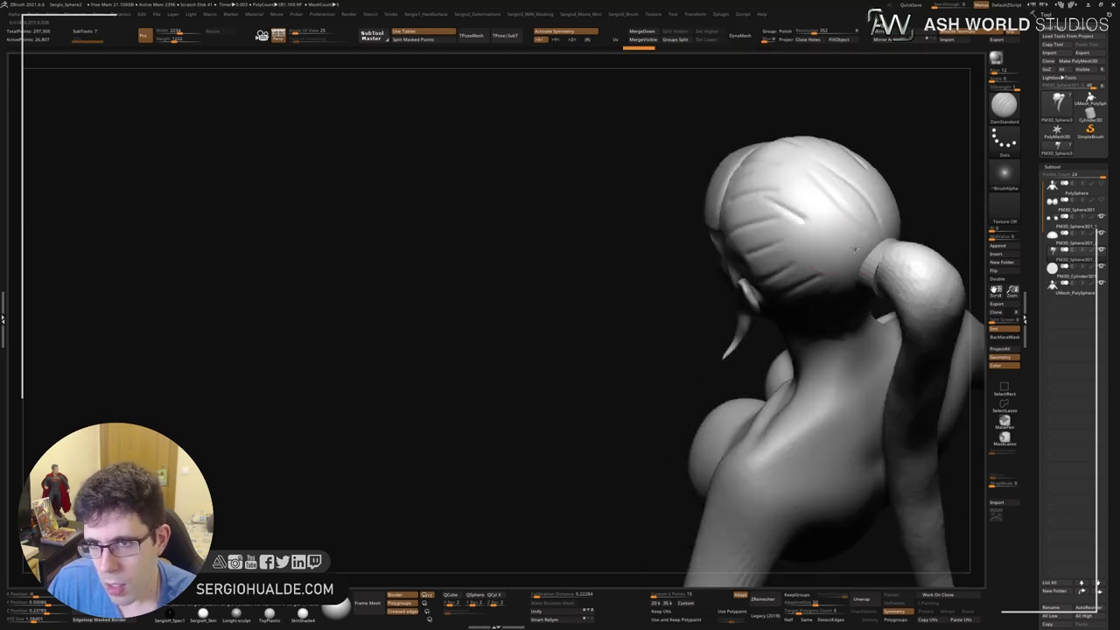
{"action": "mouse_move", "coordinate": [853, 249]}
{"action": "right_mouse_down"}
{"action": "mouse_move", "coordinate": [799, 250]}
{"action": "mouse_move", "coordinate": [850, 250]}
{"action": "mouse_move", "coordinate": [883, 289]}
{"action": "right_mouse_up"}
{"action": "mouse_move", "coordinate": [700, 359]}
{"action": "right_mouse_down"}
{"action": "mouse_move", "coordinate": [746, 358]}
{"action": "mouse_move", "coordinate": [822, 386]}
{"action": "mouse_move", "coordinate": [817, 365]}
{"action": "right_mouse_up"}
{"action": "mouse_move", "coordinate": [768, 301]}
{"action": "right_mouse_down"}
{"action": "mouse_move", "coordinate": [766, 331]}
{"action": "mouse_move", "coordinate": [754, 334]}
{"action": "right_mouse_up"}
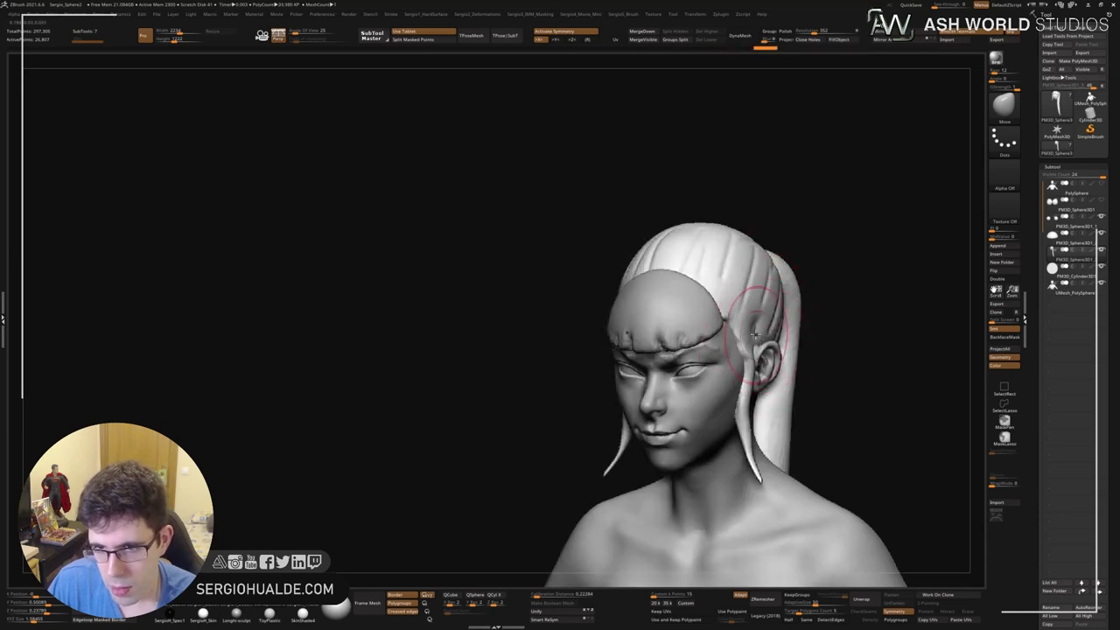
{"action": "mouse_move", "coordinate": [754, 334]}
{"action": "right_mouse_down"}
{"action": "mouse_move", "coordinate": [761, 367]}
{"action": "mouse_move", "coordinate": [748, 394]}
{"action": "mouse_move", "coordinate": [737, 350]}
{"action": "mouse_move", "coordinate": [837, 290]}
{"action": "mouse_move", "coordinate": [873, 299]}
{"action": "mouse_move", "coordinate": [779, 295]}
{"action": "mouse_move", "coordinate": [827, 298]}
{"action": "right_mouse_up"}
Select the body subtool and drag it to the top of the SubTool list.
{"action": "left_click", "coordinate": [642, 202], "text": "ctrl+shift"}
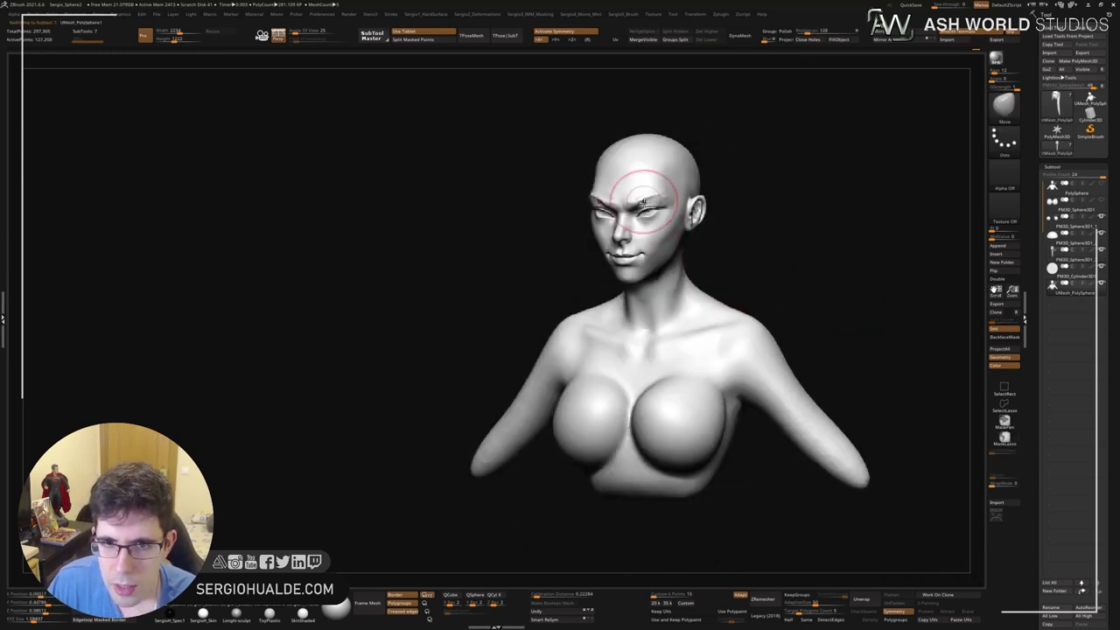
{"action": "mouse_move", "coordinate": [642, 201]}
{"action": "right_mouse_down", "text": "ctrl"}
{"action": "mouse_move", "coordinate": [654, 362]}
{"action": "mouse_move", "coordinate": [673, 341]}
{"action": "mouse_move", "coordinate": [680, 350]}
{"action": "mouse_move", "coordinate": [777, 237]}
{"action": "right_mouse_up", "text": "ctrl"}
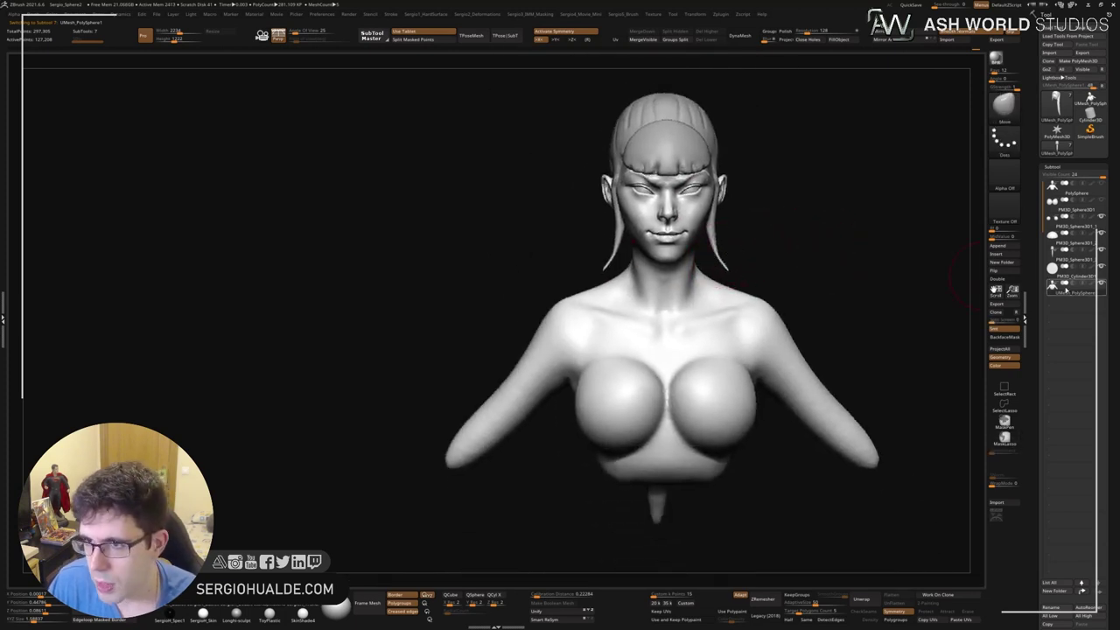
{"action": "left_click_drag", "start_coordinate": [1064, 291], "coordinate": [1071, 198]}
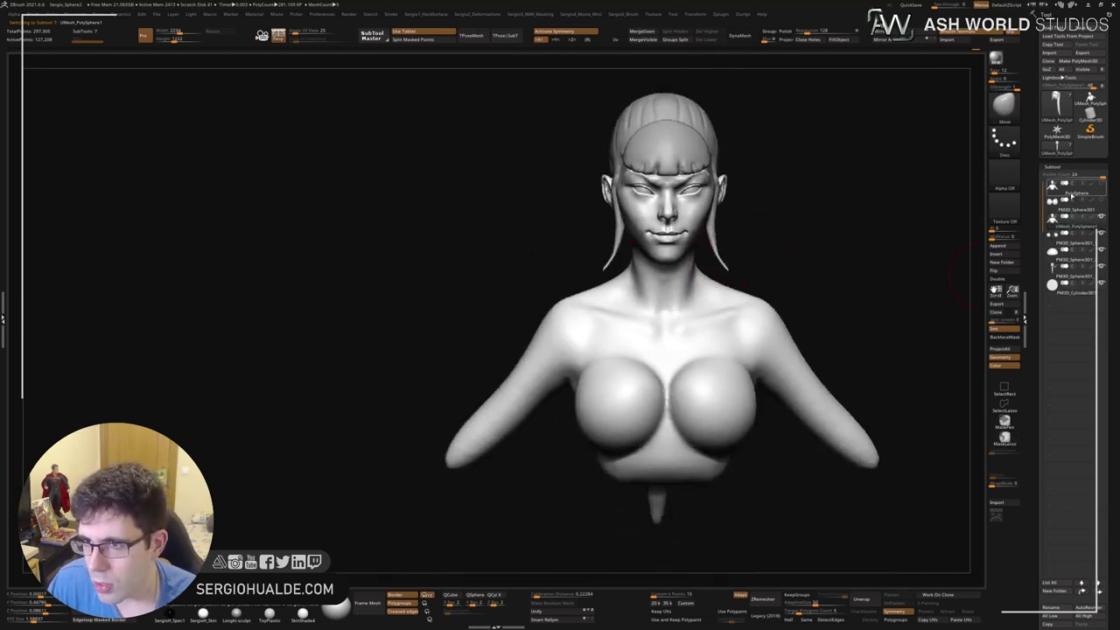
{"action": "left_click", "coordinate": [974, 228]}
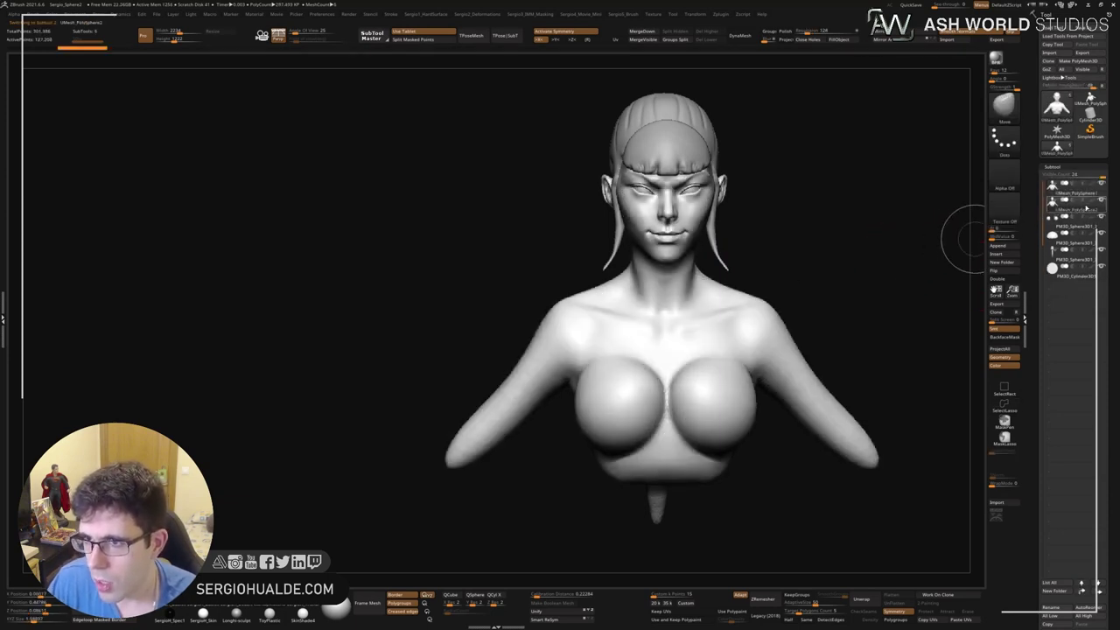
{"action": "left_click_drag", "start_coordinate": [925, 242], "coordinate": [738, 324], "text": "alt"}
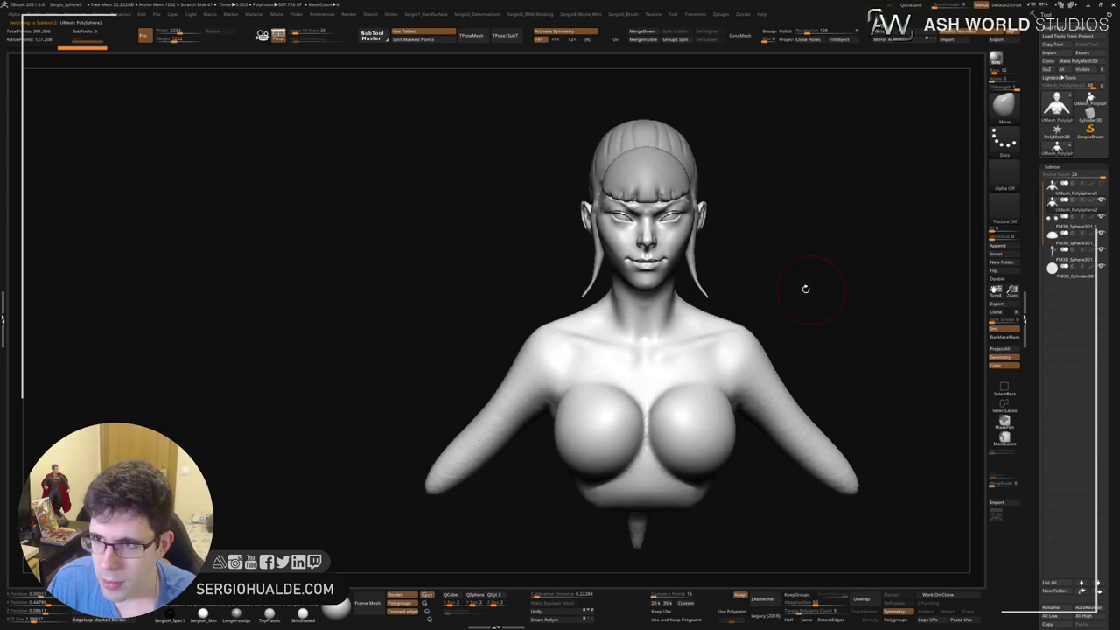
{"action": "mouse_move", "coordinate": [805, 289]}
{"action": "left_mouse_down"}
{"action": "mouse_move", "coordinate": [750, 295]}
{"action": "mouse_move", "coordinate": [712, 330]}
{"action": "left_mouse_up"}
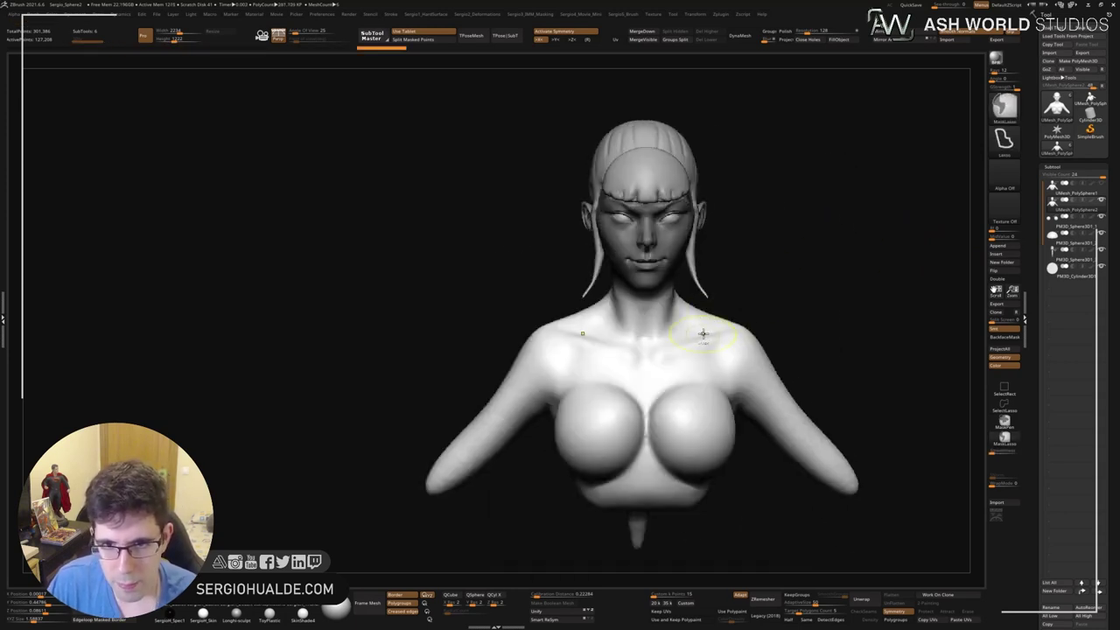
Tilt the torso with Transpose around a pivot set at the neck.
{"action": "key", "text": "w"}
{"action": "left_click", "coordinate": [654, 297]}
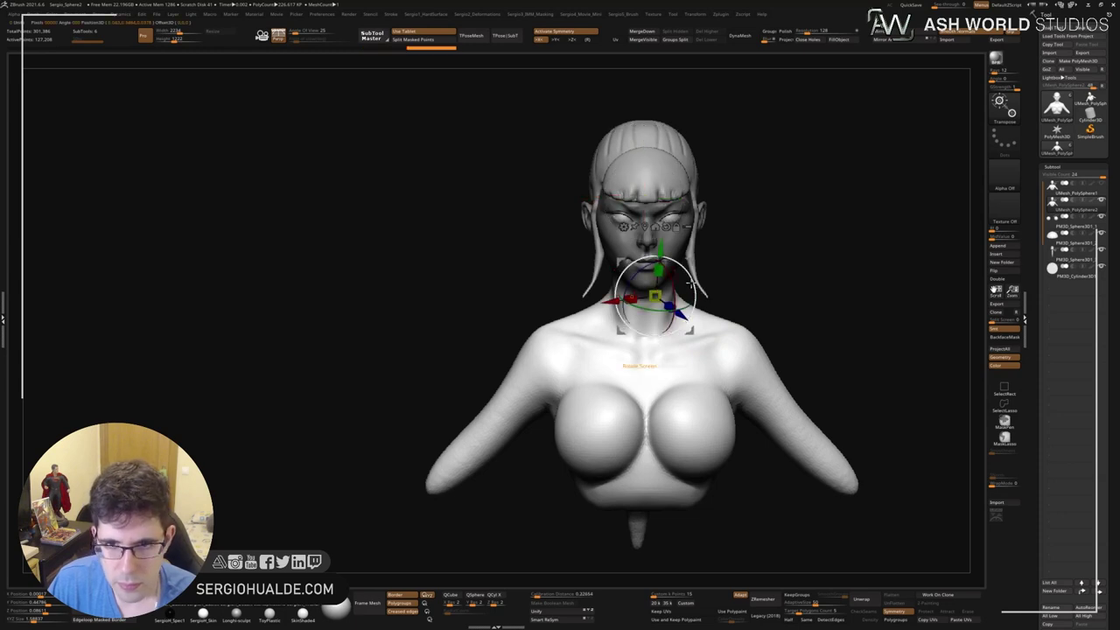
{"action": "mouse_move", "coordinate": [691, 284]}
{"action": "left_mouse_down"}
{"action": "mouse_move", "coordinate": [694, 258]}
{"action": "mouse_move", "coordinate": [745, 302]}
{"action": "mouse_move", "coordinate": [691, 291]}
{"action": "mouse_move", "coordinate": [684, 277]}
{"action": "left_mouse_up"}
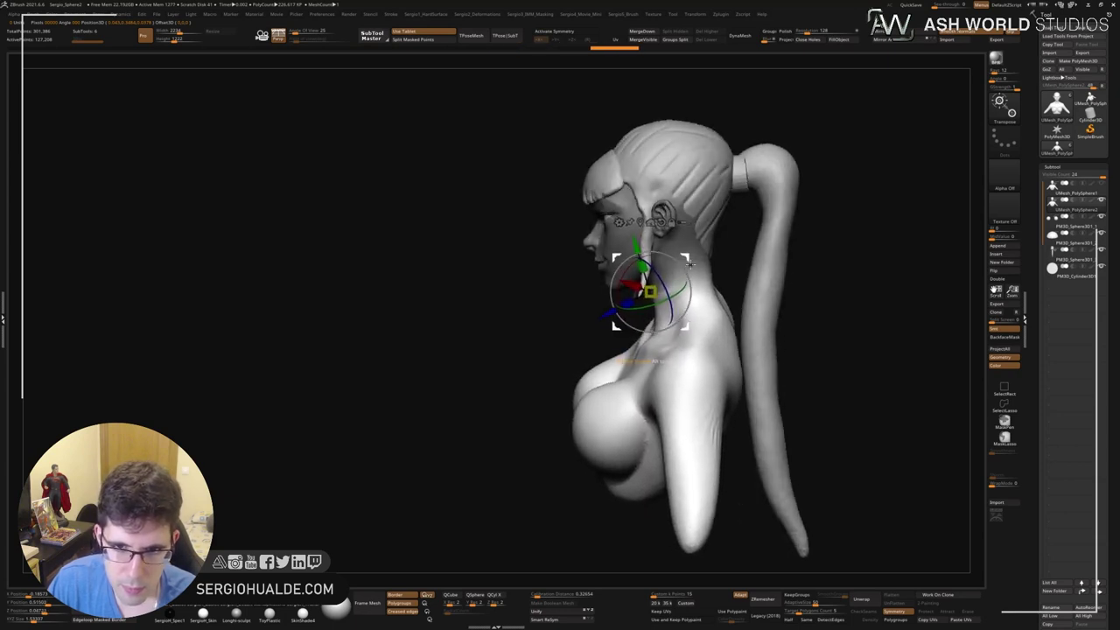
{"action": "left_click_drag", "start_coordinate": [691, 284], "coordinate": [725, 312]}
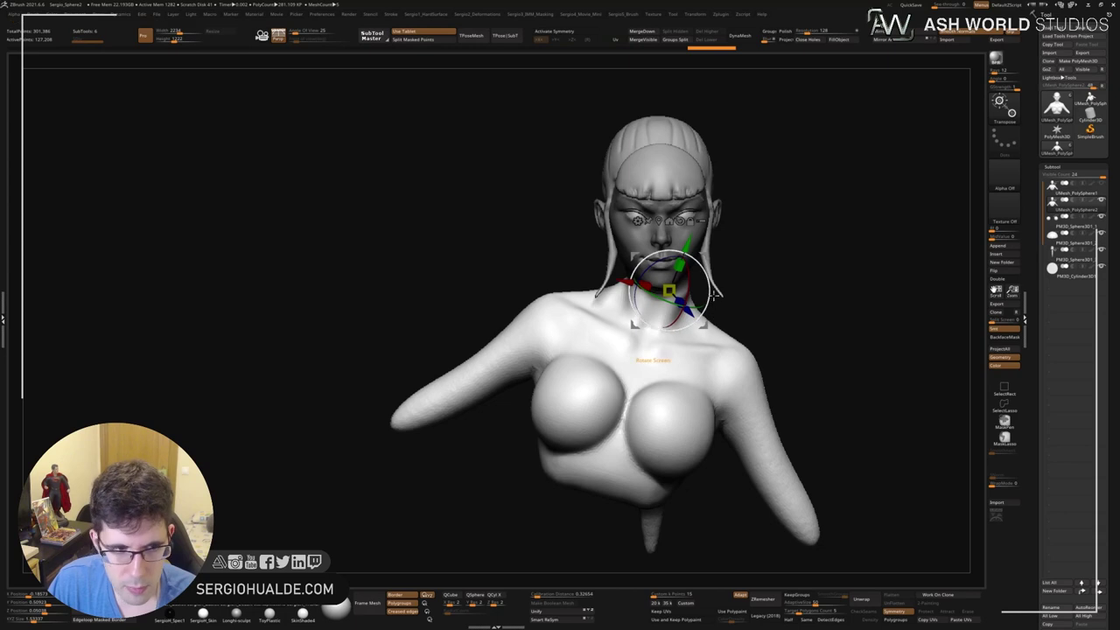
Lasso-mask the body, leaving one arm free, and rotate that arm at the shoulder.
{"action": "key", "text": "q"}
{"action": "key", "text": "f"}
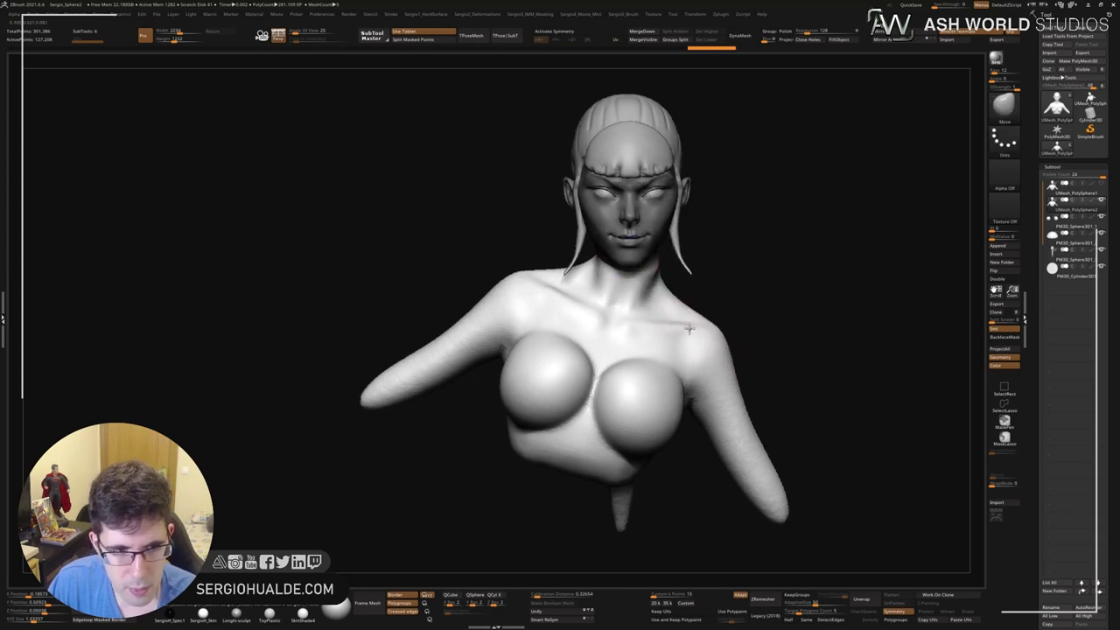
{"action": "mouse_move", "coordinate": [695, 288]}
{"action": "left_mouse_down", "text": "ctrl+shift"}
{"action": "mouse_move", "coordinate": [625, 370]}
{"action": "mouse_move", "coordinate": [756, 325]}
{"action": "left_mouse_up", "text": "ctrl+shift"}
{"action": "key", "text": "w"}
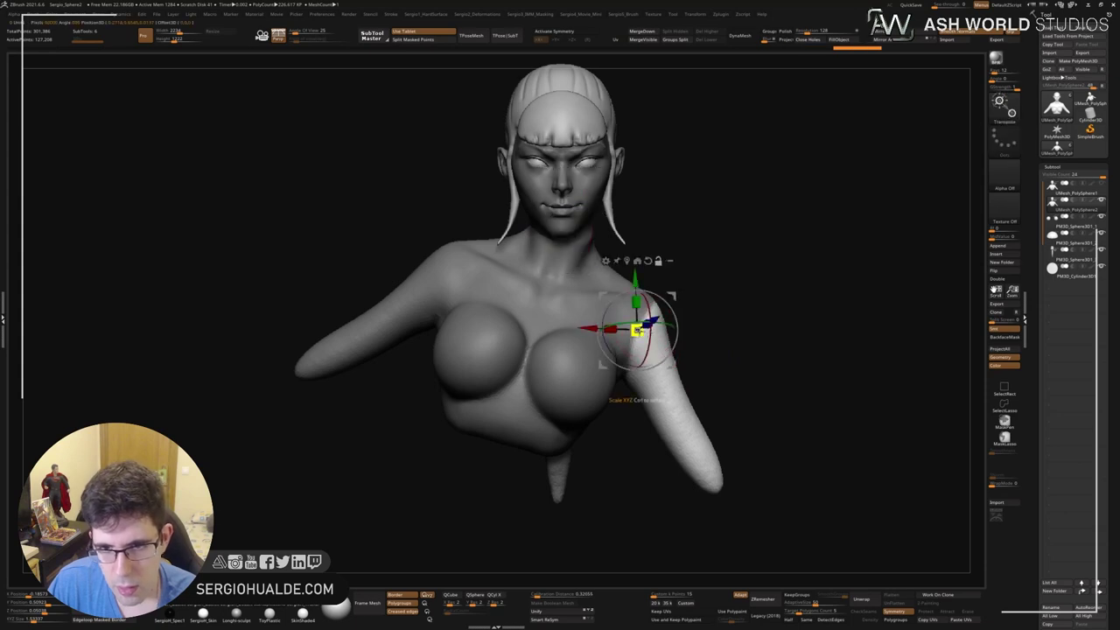
{"action": "left_click_drag", "start_coordinate": [669, 310], "coordinate": [683, 292]}
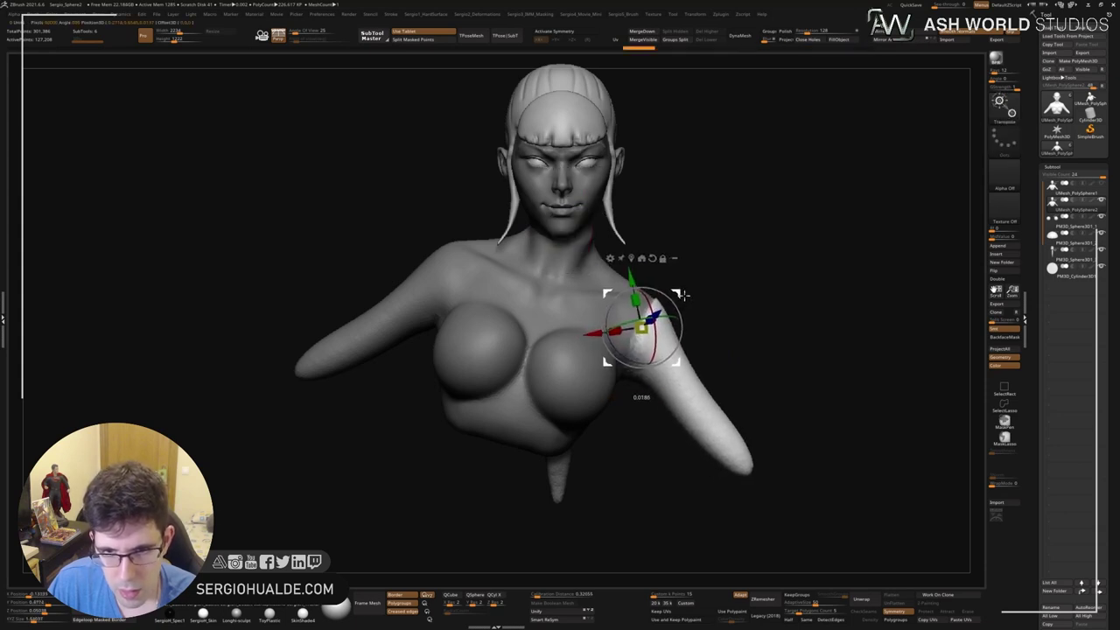
Mask and invert to free the other arm, then rotate it down at its shoulder.
{"action": "key", "text": "q"}
{"action": "left_click_drag", "start_coordinate": [420, 367], "coordinate": [595, 367], "text": "alt"}
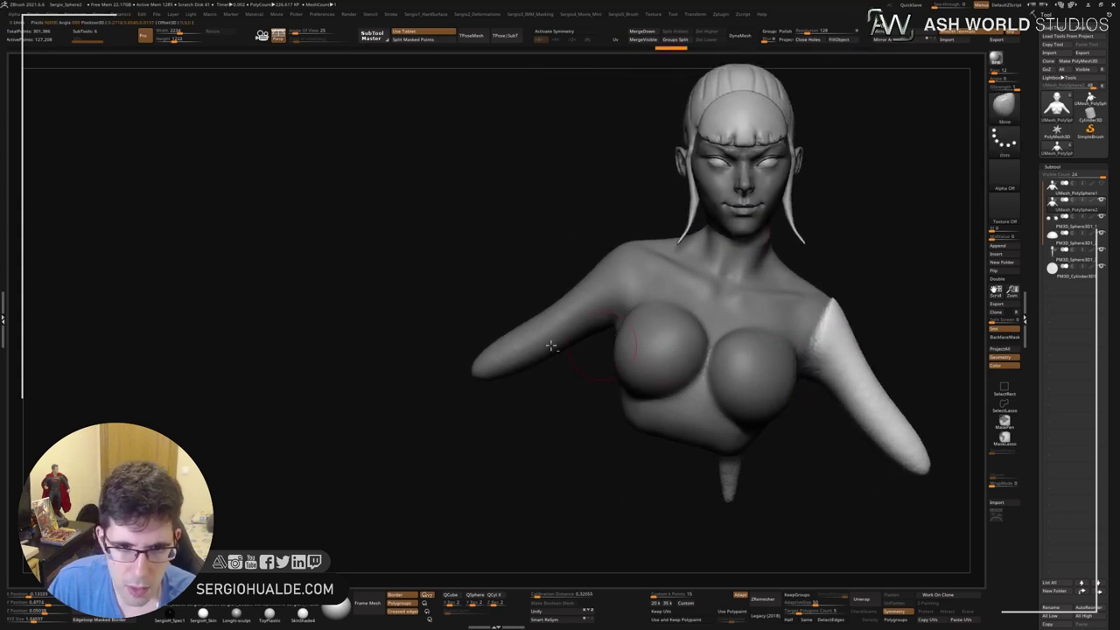
{"action": "mouse_move", "coordinate": [425, 332]}
{"action": "left_mouse_down", "text": "ctrl"}
{"action": "mouse_move", "coordinate": [416, 323]}
{"action": "mouse_move", "coordinate": [619, 309]}
{"action": "left_mouse_up", "text": "ctrl"}
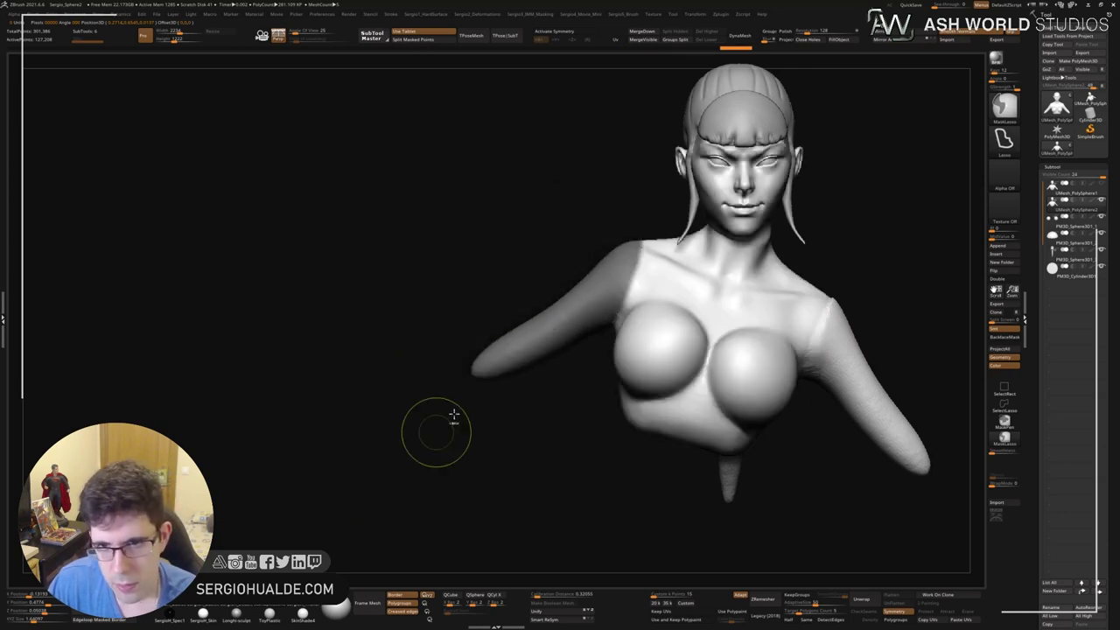
{"action": "key", "text": "ctrl+i"}
{"action": "key", "text": "w"}
{"action": "left_click", "coordinate": [618, 279]}
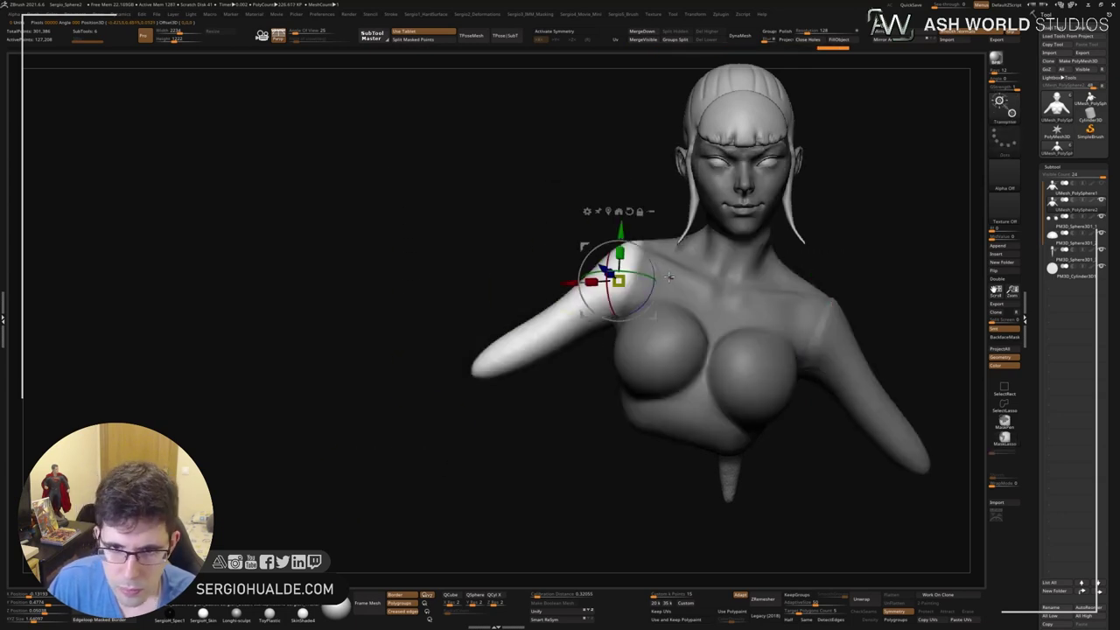
{"action": "left_click_drag", "start_coordinate": [652, 284], "coordinate": [646, 266]}
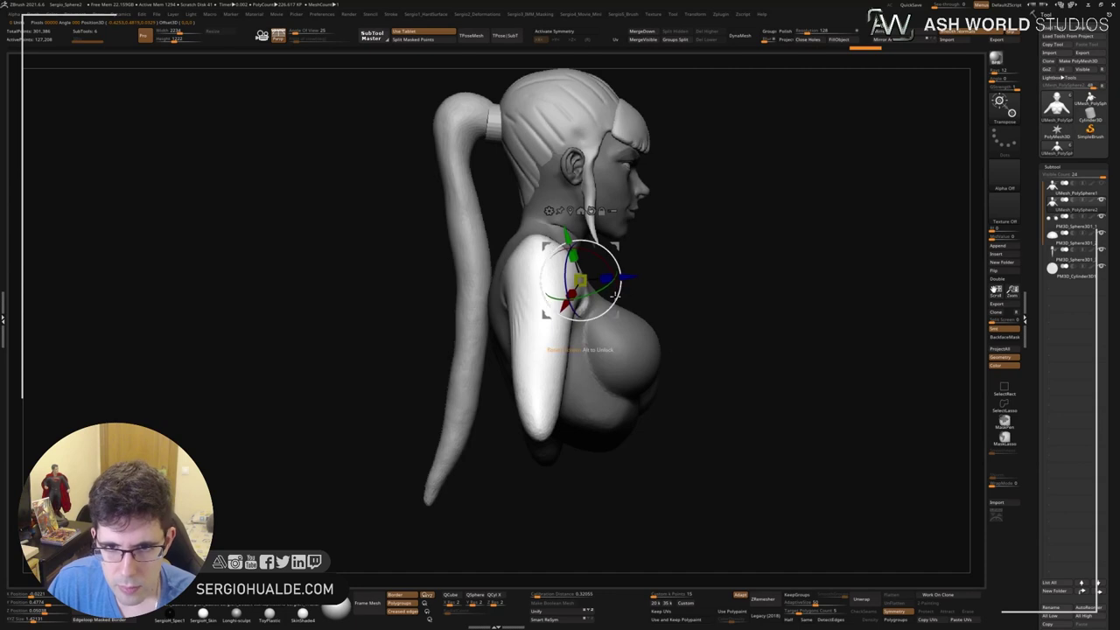
{"action": "left_click_drag", "start_coordinate": [615, 295], "coordinate": [575, 300]}
Check the arms from front, top and side, rotating the upper arm further at the shoulder.
{"action": "left_click_drag", "start_coordinate": [645, 210], "coordinate": [666, 294]}
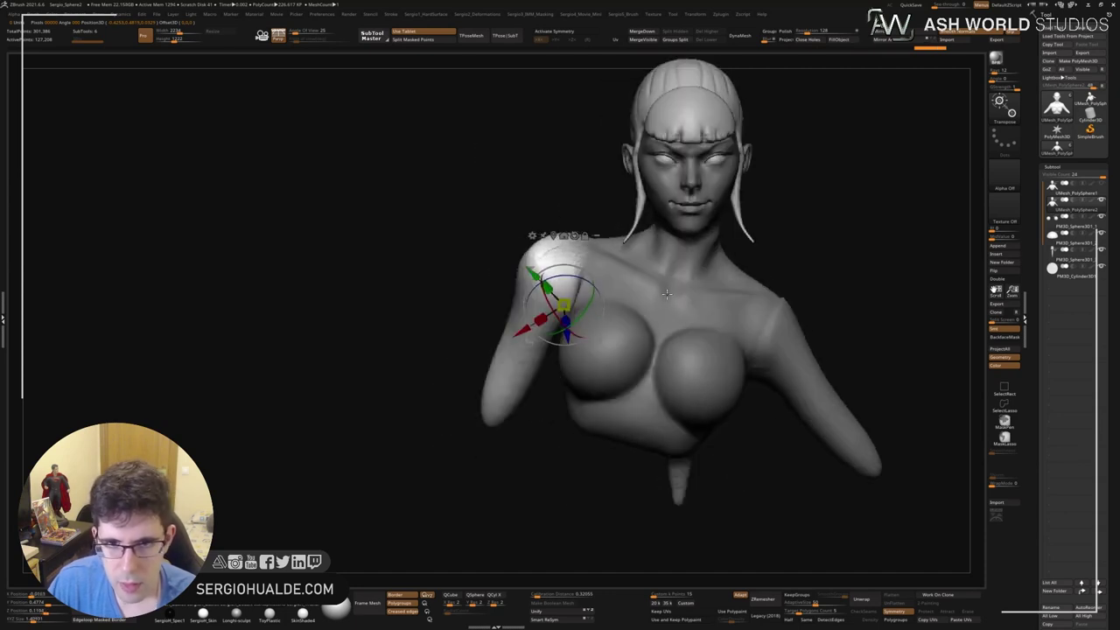
{"action": "mouse_move", "coordinate": [600, 279]}
{"action": "left_mouse_down"}
{"action": "mouse_move", "coordinate": [577, 302]}
{"action": "mouse_move", "coordinate": [615, 296]}
{"action": "mouse_move", "coordinate": [612, 275]}
{"action": "mouse_move", "coordinate": [638, 264]}
{"action": "left_mouse_up"}
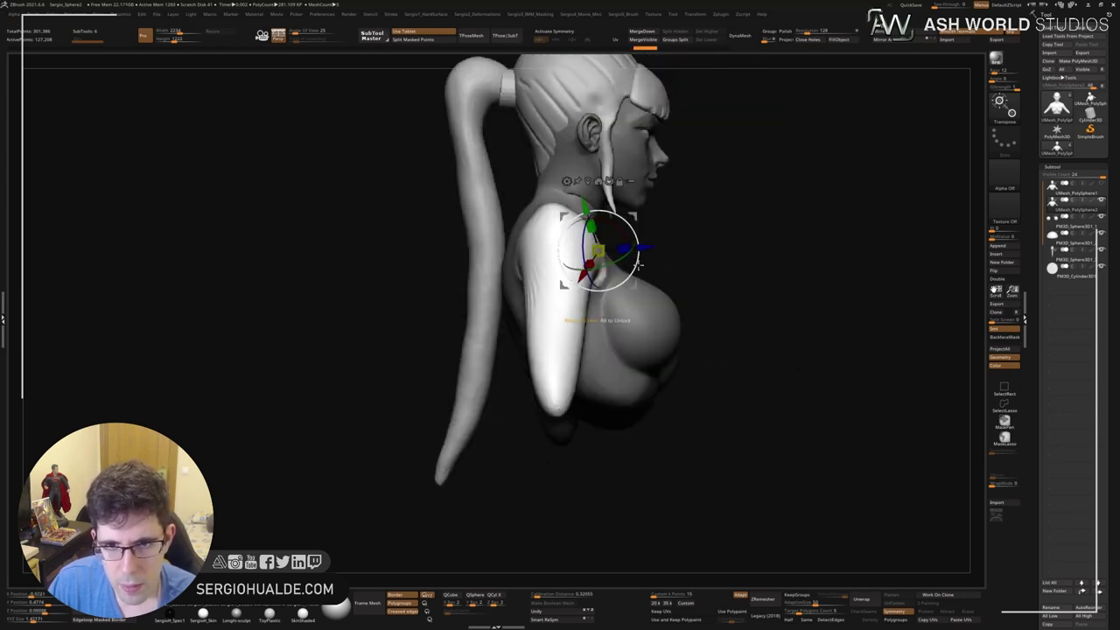
{"action": "left_click_drag", "start_coordinate": [720, 303], "coordinate": [650, 286]}
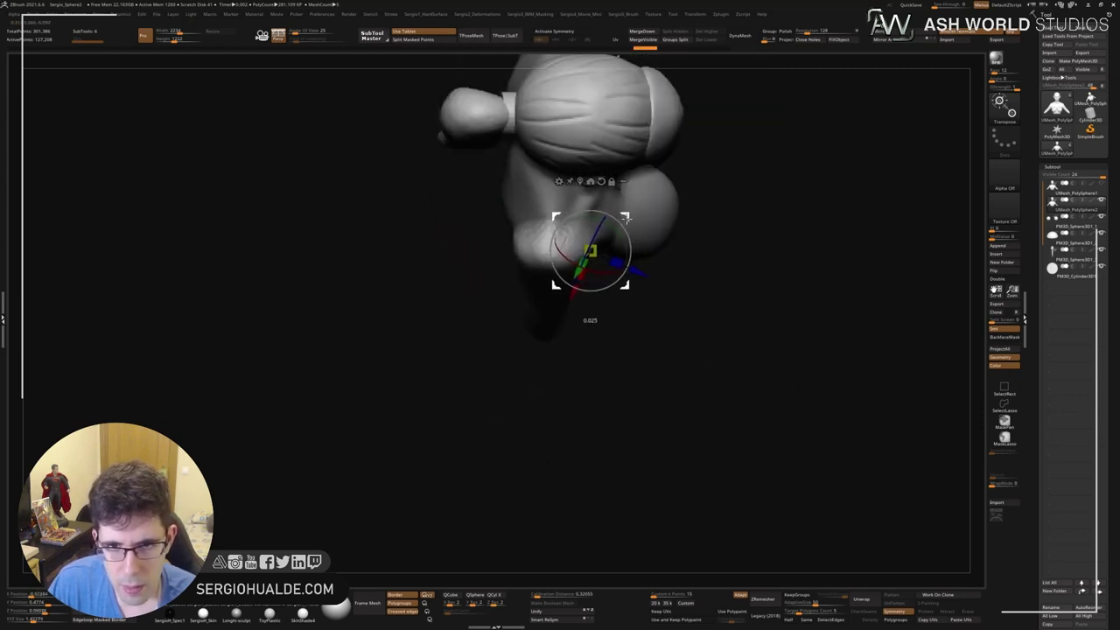
{"action": "mouse_move", "coordinate": [702, 320]}
{"action": "left_mouse_down", "text": "shift"}
{"action": "mouse_move", "coordinate": [591, 226]}
{"action": "mouse_move", "coordinate": [577, 262]}
{"action": "left_mouse_up", "text": "shift"}
{"action": "left_click_drag", "start_coordinate": [725, 253], "coordinate": [656, 277]}
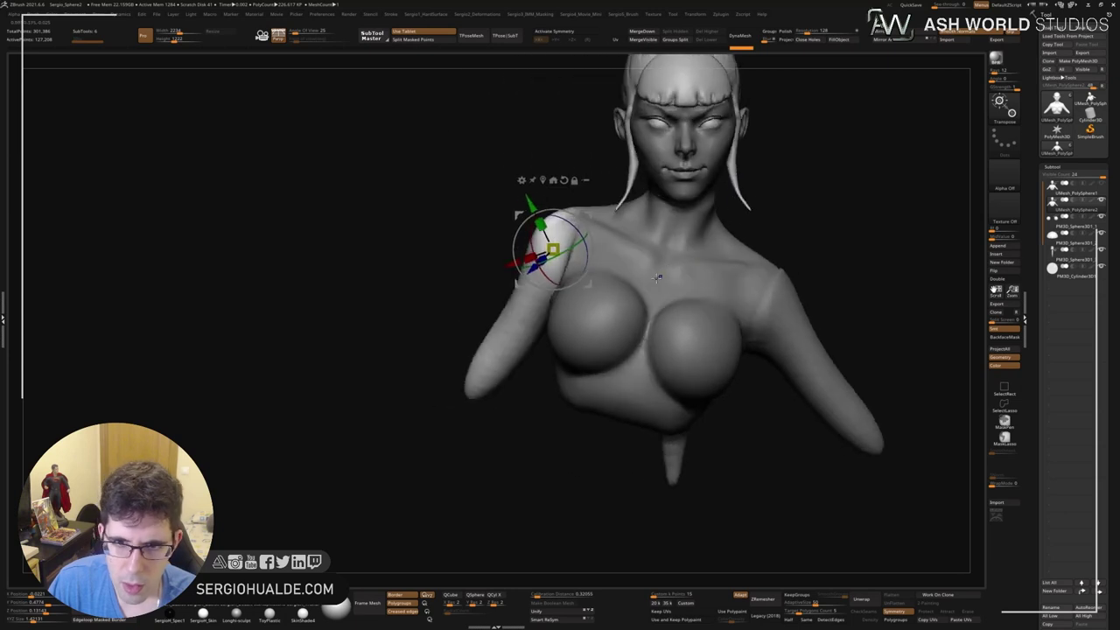
{"action": "mouse_move", "coordinate": [623, 313]}
{"action": "left_mouse_down"}
{"action": "mouse_move", "coordinate": [595, 302]}
{"action": "mouse_move", "coordinate": [633, 342]}
{"action": "left_mouse_up"}
Smooth the side of the chest near the armpit, checking it from three-quarter and profile views.
{"action": "key", "text": "q"}
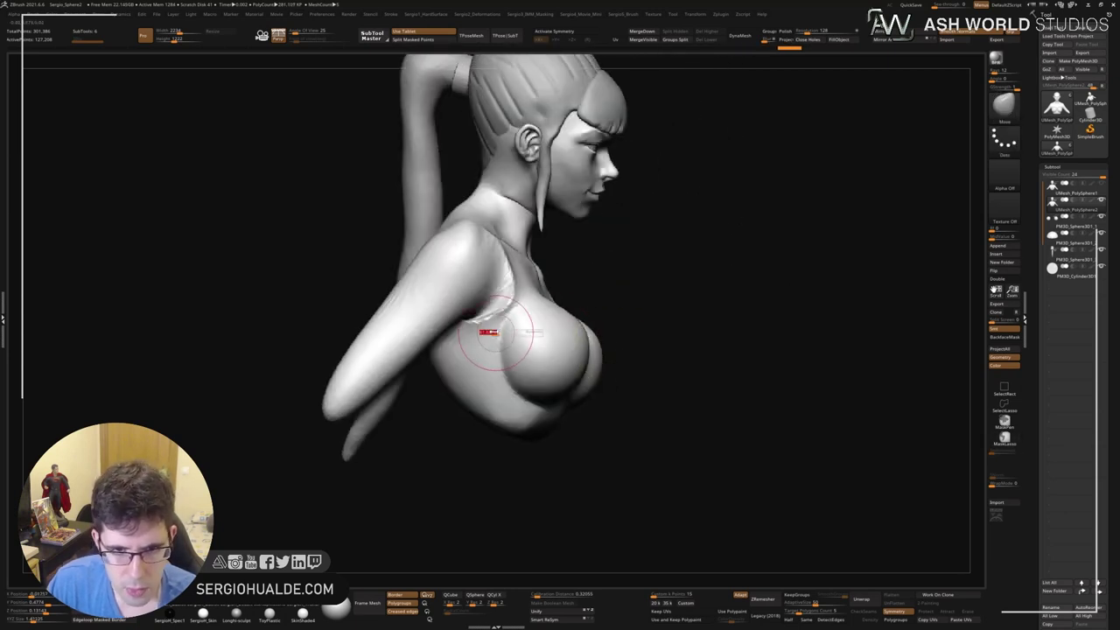
{"action": "left_click_drag", "start_coordinate": [530, 325], "coordinate": [466, 330], "text": "shift"}
{"action": "right_click_drag", "start_coordinate": [498, 269], "coordinate": [507, 262]}
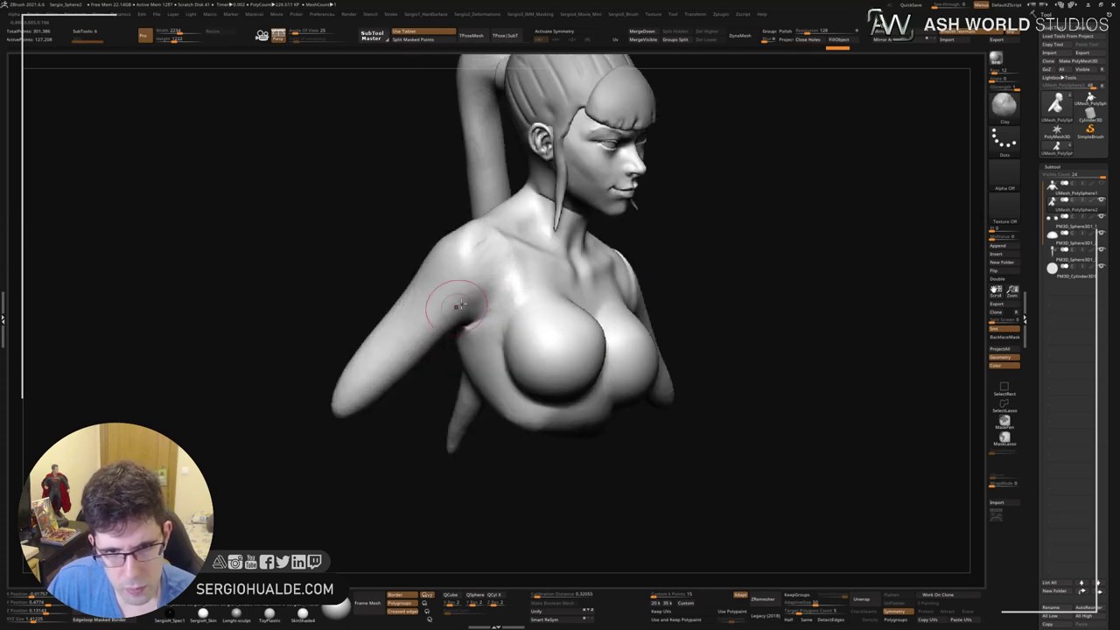
{"action": "right_click_drag", "start_coordinate": [451, 299], "coordinate": [462, 287]}
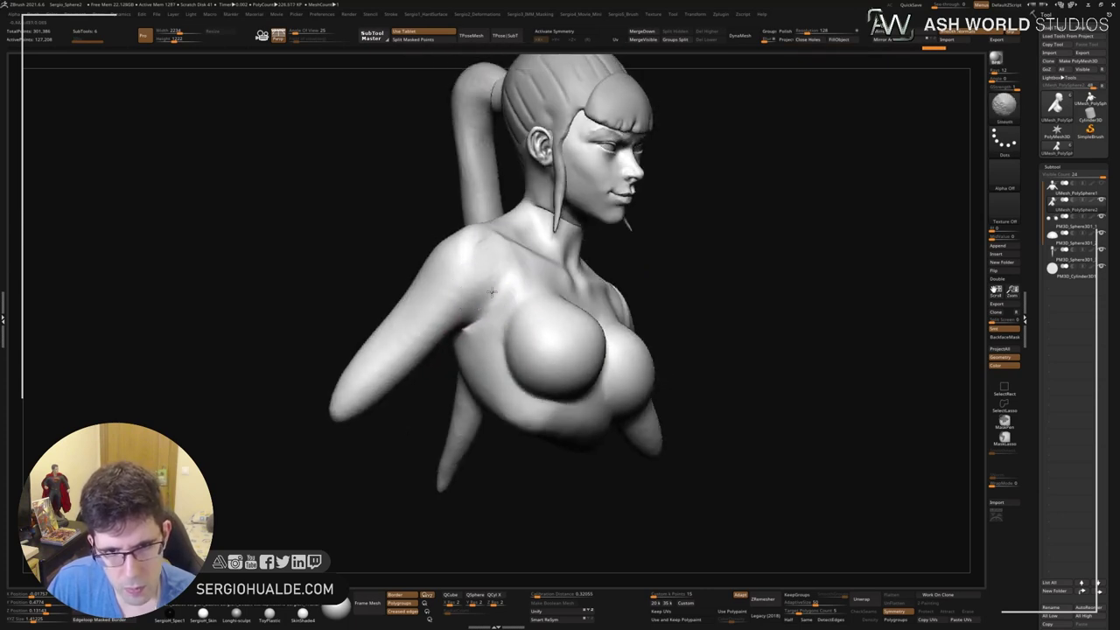
{"action": "right_click_drag", "start_coordinate": [454, 315], "coordinate": [479, 317]}
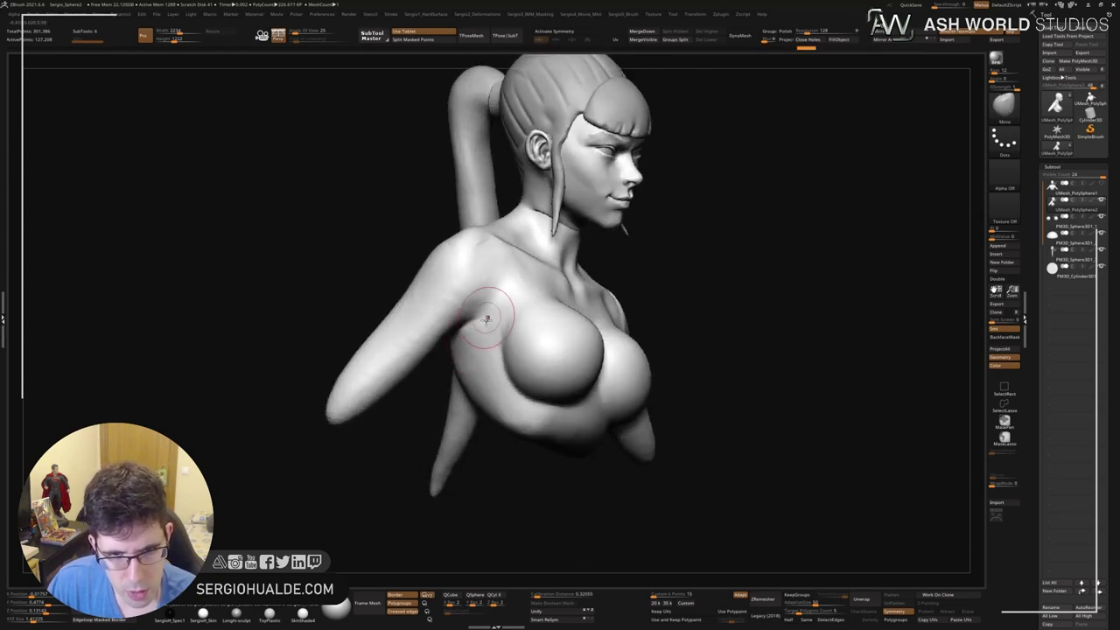
Carve a short crease into the shoulder with the DamStandard brush.
{"action": "key", "text": "b"}
{"action": "key", "text": "d"}
{"action": "key", "text": "s"}
{"action": "mouse_move", "coordinate": [492, 337]}
{"action": "right_mouse_down"}
{"action": "mouse_move", "coordinate": [476, 323]}
{"action": "mouse_move", "coordinate": [482, 341]}
{"action": "mouse_move", "coordinate": [644, 324]}
{"action": "mouse_move", "coordinate": [645, 347]}
{"action": "right_mouse_up"}
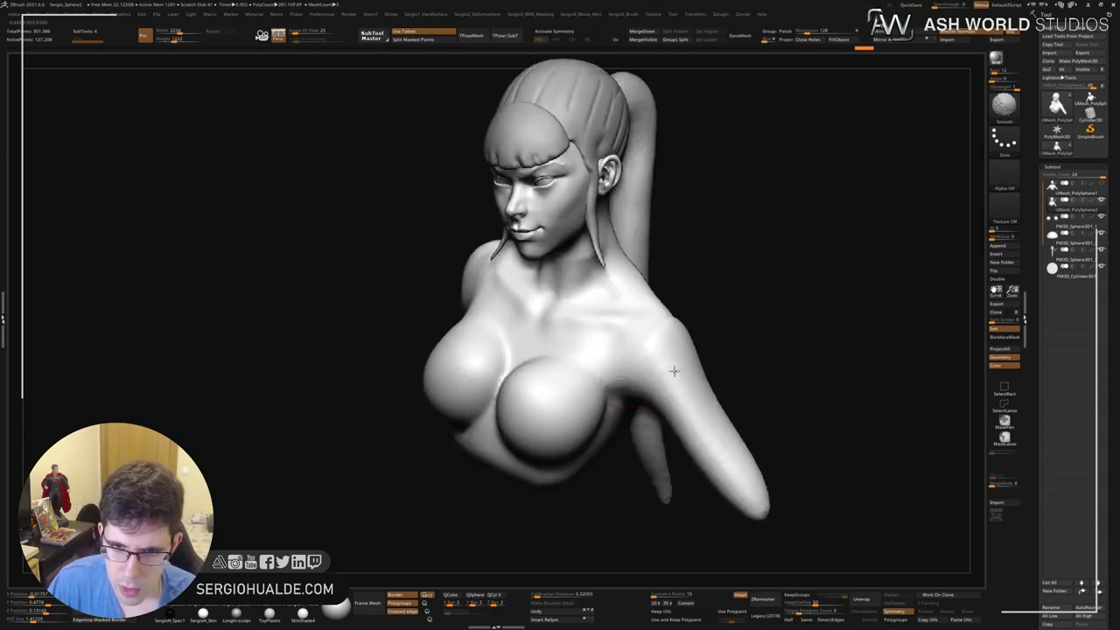
{"action": "left_click_drag", "start_coordinate": [652, 349], "coordinate": [669, 403]}
{"action": "right_click_drag", "start_coordinate": [669, 402], "coordinate": [680, 420]}
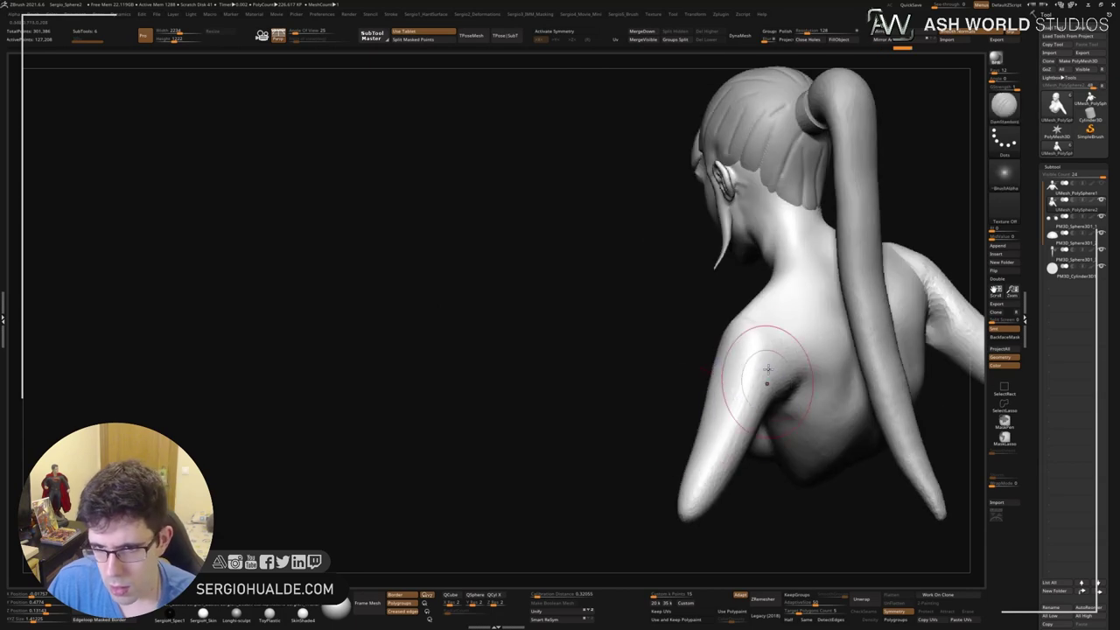
{"action": "mouse_move", "coordinate": [725, 376]}
{"action": "right_mouse_down"}
{"action": "mouse_move", "coordinate": [805, 358]}
{"action": "mouse_move", "coordinate": [744, 392]}
{"action": "right_mouse_up"}
Pull the left breast into a rounder shape with the Move brush.
{"action": "key", "text": "b"}
{"action": "key", "text": "m"}
{"action": "key", "text": "v"}
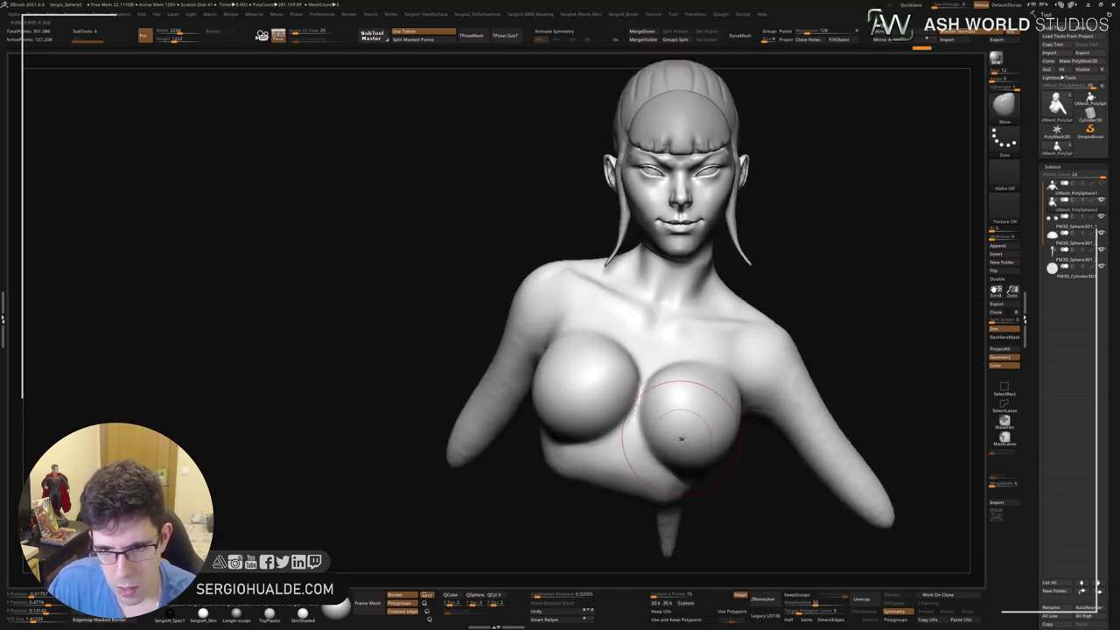
{"action": "left_click_drag", "start_coordinate": [562, 380], "coordinate": [578, 412]}
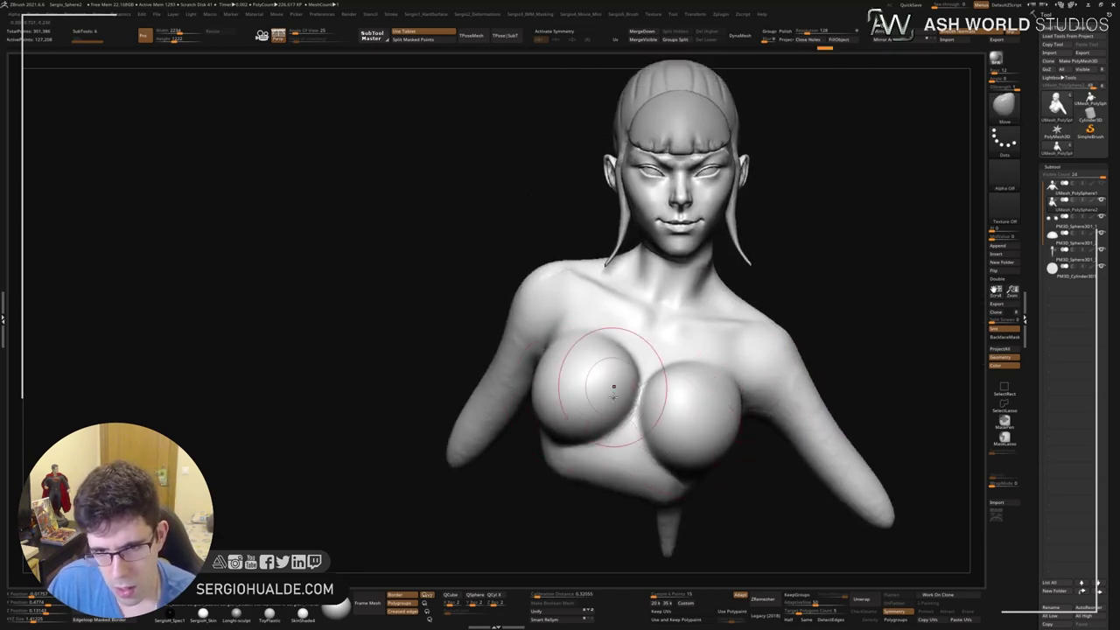
{"action": "mouse_move", "coordinate": [670, 437]}
{"action": "right_mouse_down"}
{"action": "mouse_move", "coordinate": [676, 461]}
{"action": "mouse_move", "coordinate": [679, 376]}
{"action": "mouse_move", "coordinate": [670, 388]}
{"action": "right_mouse_up"}
Lift and round out the left breast from three-quarter angles.
{"action": "key", "text": "b"}
{"action": "key", "text": "d"}
{"action": "key", "text": "s"}
{"action": "key", "text": "ctrl+shift"}
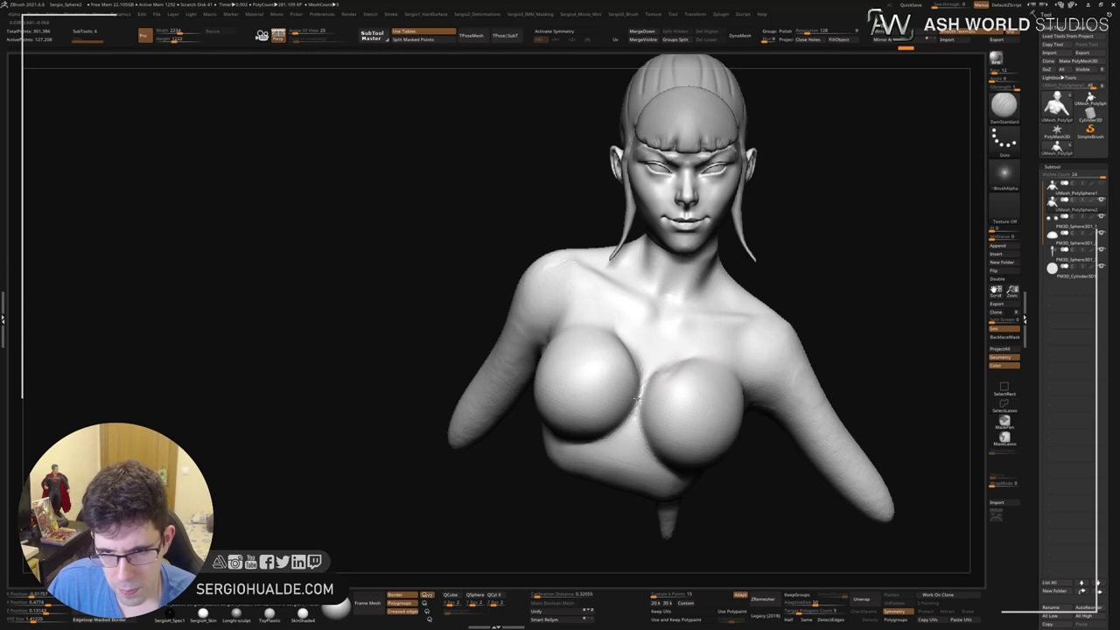
{"action": "key", "text": "shift"}
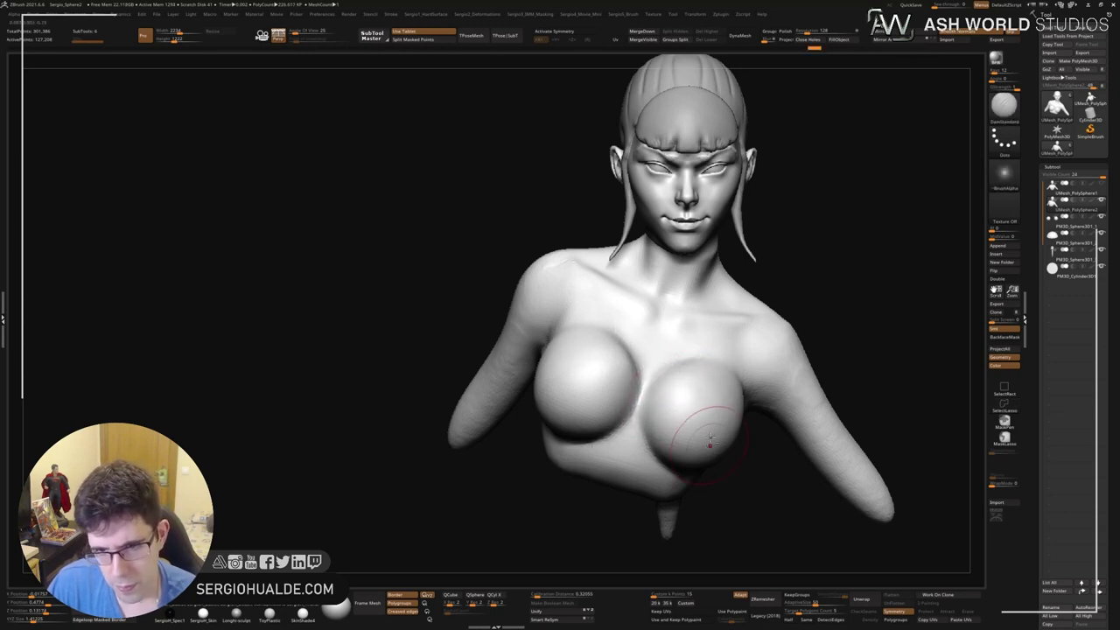
{"action": "mouse_move", "coordinate": [532, 411]}
{"action": "right_mouse_down"}
{"action": "mouse_move", "coordinate": [665, 424]}
{"action": "mouse_move", "coordinate": [678, 406]}
{"action": "right_mouse_up"}
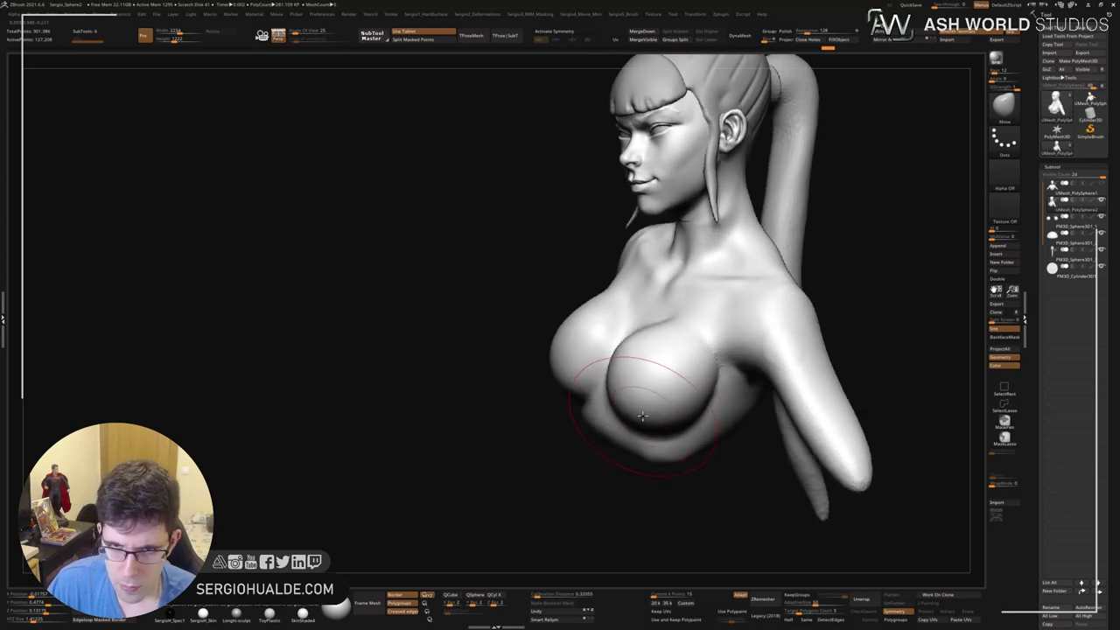
{"action": "left_click_drag", "start_coordinate": [648, 420], "coordinate": [645, 368]}
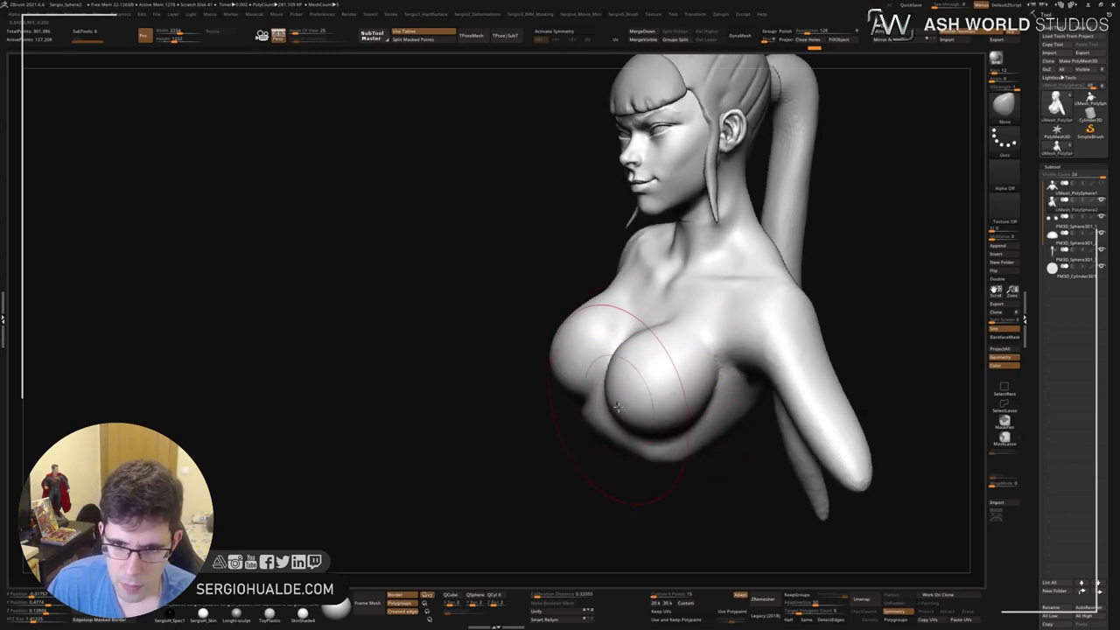
{"action": "mouse_move", "coordinate": [595, 361]}
{"action": "right_mouse_down"}
{"action": "mouse_move", "coordinate": [635, 354]}
{"action": "mouse_move", "coordinate": [525, 325]}
{"action": "right_mouse_up"}
{"action": "left_click_drag", "start_coordinate": [537, 324], "coordinate": [574, 344]}
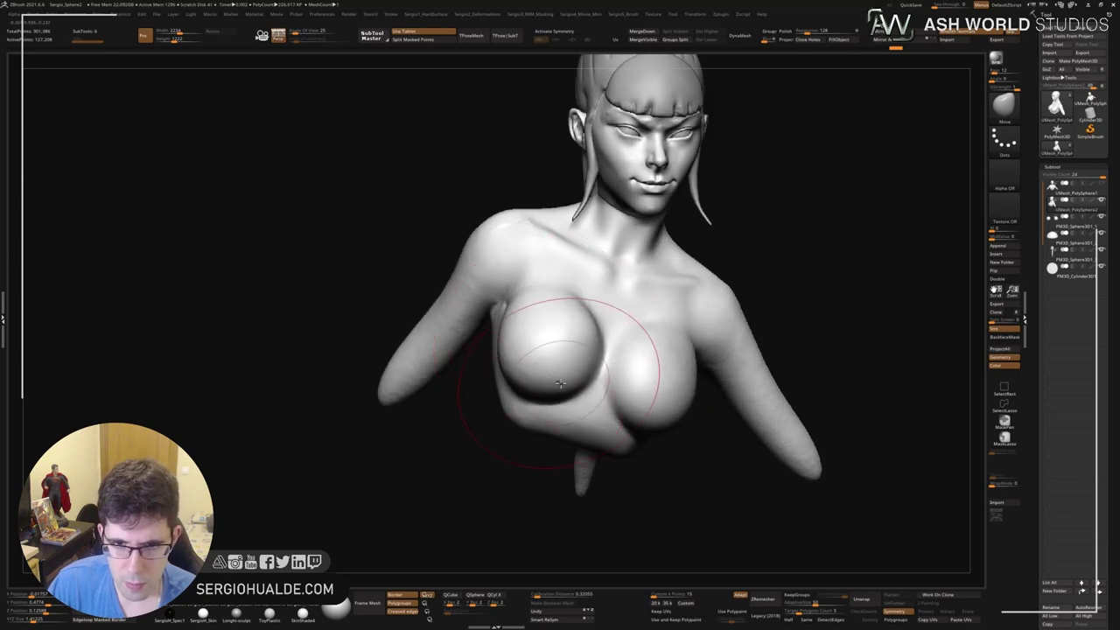
Shift-smooth the chest while checking the breast from above, below and the side.
{"action": "mouse_move", "coordinate": [575, 343]}
{"action": "right_mouse_down"}
{"action": "mouse_move", "coordinate": [680, 400]}
{"action": "mouse_move", "coordinate": [656, 376]}
{"action": "mouse_move", "coordinate": [672, 372]}
{"action": "mouse_move", "coordinate": [542, 352]}
{"action": "mouse_move", "coordinate": [596, 404]}
{"action": "right_mouse_up"}
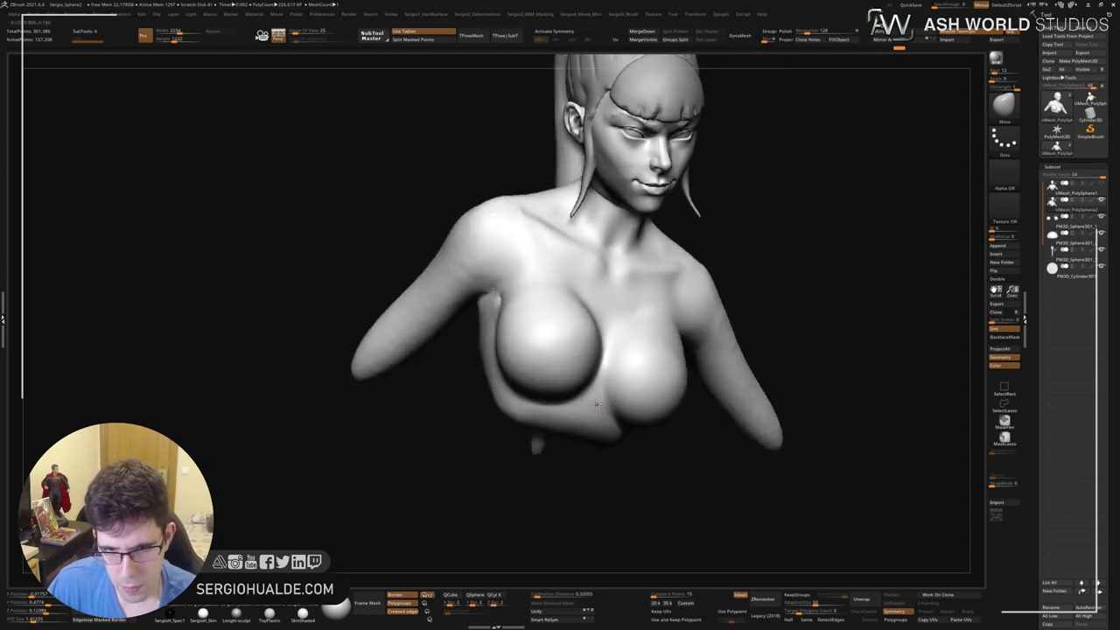
{"action": "mouse_move", "coordinate": [572, 368]}
{"action": "right_mouse_down"}
{"action": "mouse_move", "coordinate": [595, 432]}
{"action": "mouse_move", "coordinate": [583, 440]}
{"action": "right_mouse_up"}
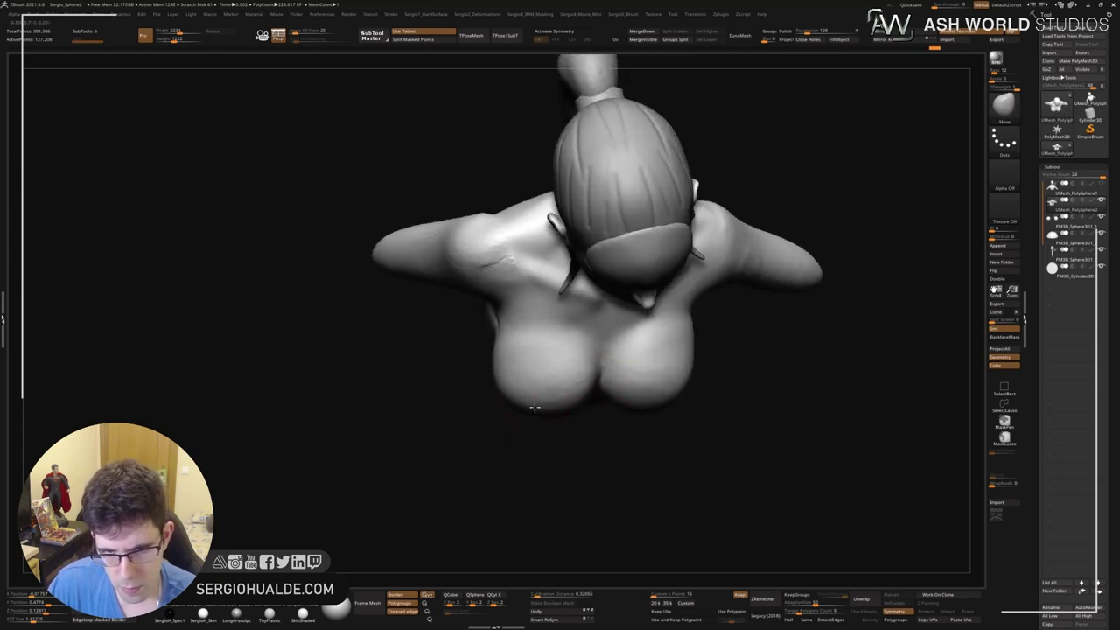
{"action": "mouse_move", "coordinate": [533, 407]}
{"action": "right_mouse_down"}
{"action": "mouse_move", "coordinate": [554, 362]}
{"action": "mouse_move", "coordinate": [525, 362]}
{"action": "right_mouse_up"}
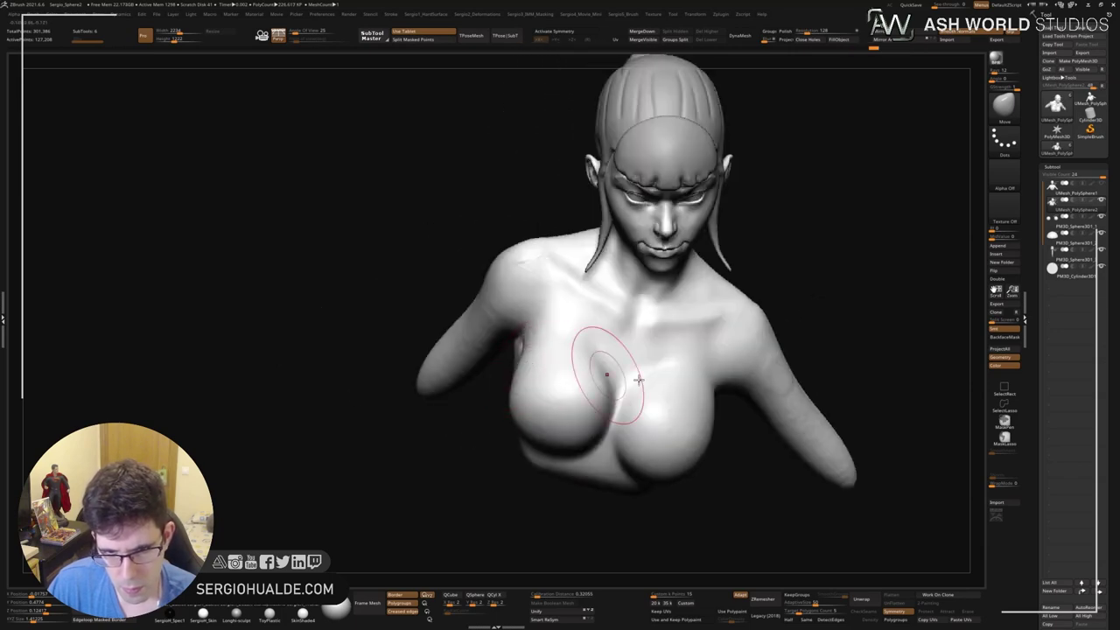
{"action": "mouse_move", "coordinate": [607, 374]}
{"action": "right_mouse_down"}
{"action": "mouse_move", "coordinate": [719, 395]}
{"action": "mouse_move", "coordinate": [729, 410]}
{"action": "mouse_move", "coordinate": [720, 395]}
{"action": "right_mouse_up"}
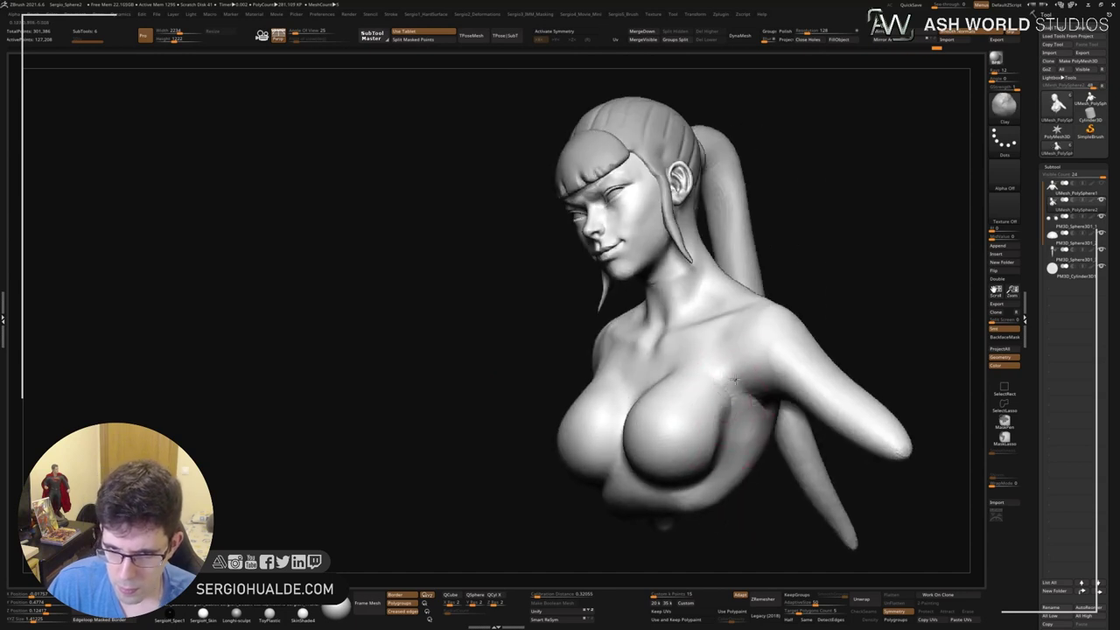
{"action": "right_click_drag", "start_coordinate": [742, 442], "coordinate": [719, 418]}
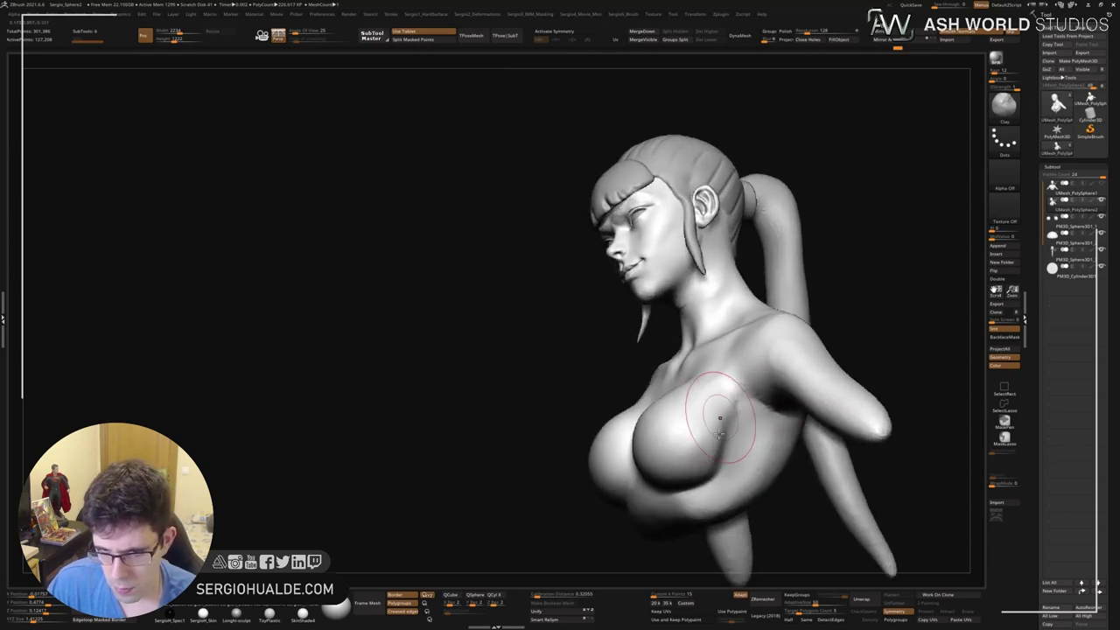
{"action": "key", "text": "shift"}
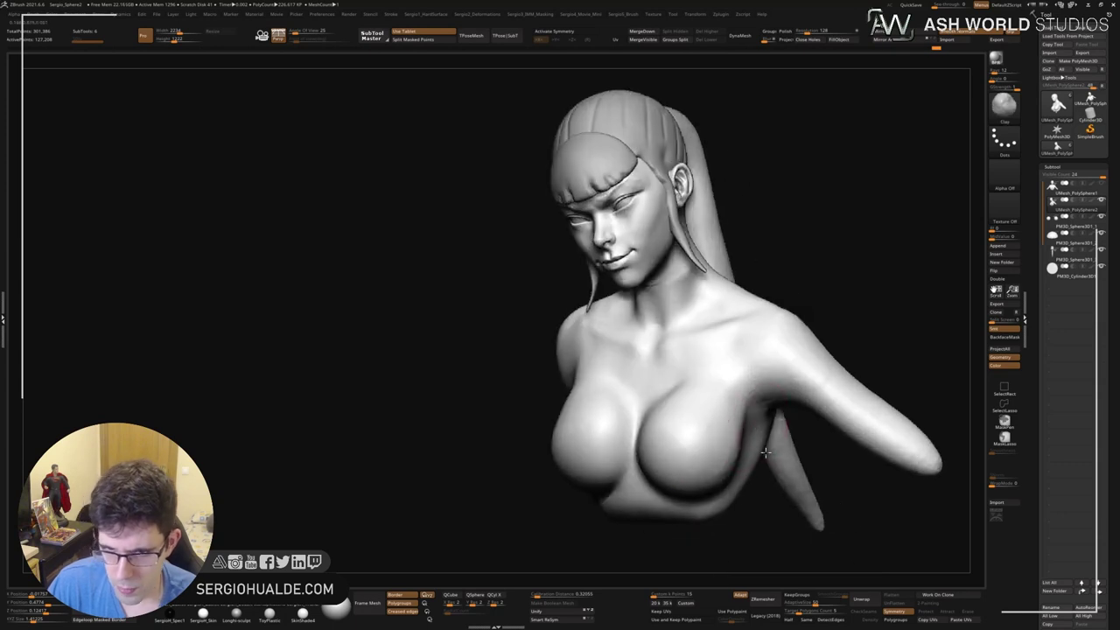
{"action": "mouse_move", "coordinate": [738, 449]}
{"action": "right_mouse_down"}
{"action": "mouse_move", "coordinate": [717, 370]}
{"action": "mouse_move", "coordinate": [750, 412]}
{"action": "mouse_move", "coordinate": [700, 411]}
{"action": "mouse_move", "coordinate": [682, 455]}
{"action": "mouse_move", "coordinate": [616, 386]}
{"action": "mouse_move", "coordinate": [750, 425]}
{"action": "mouse_move", "coordinate": [701, 422]}
{"action": "mouse_move", "coordinate": [740, 324]}
{"action": "mouse_move", "coordinate": [708, 350]}
{"action": "mouse_move", "coordinate": [680, 402]}
{"action": "mouse_move", "coordinate": [700, 403]}
{"action": "mouse_move", "coordinate": [691, 376]}
{"action": "mouse_move", "coordinate": [674, 400]}
{"action": "mouse_move", "coordinate": [749, 370]}
{"action": "mouse_move", "coordinate": [761, 305]}
{"action": "right_mouse_up"}
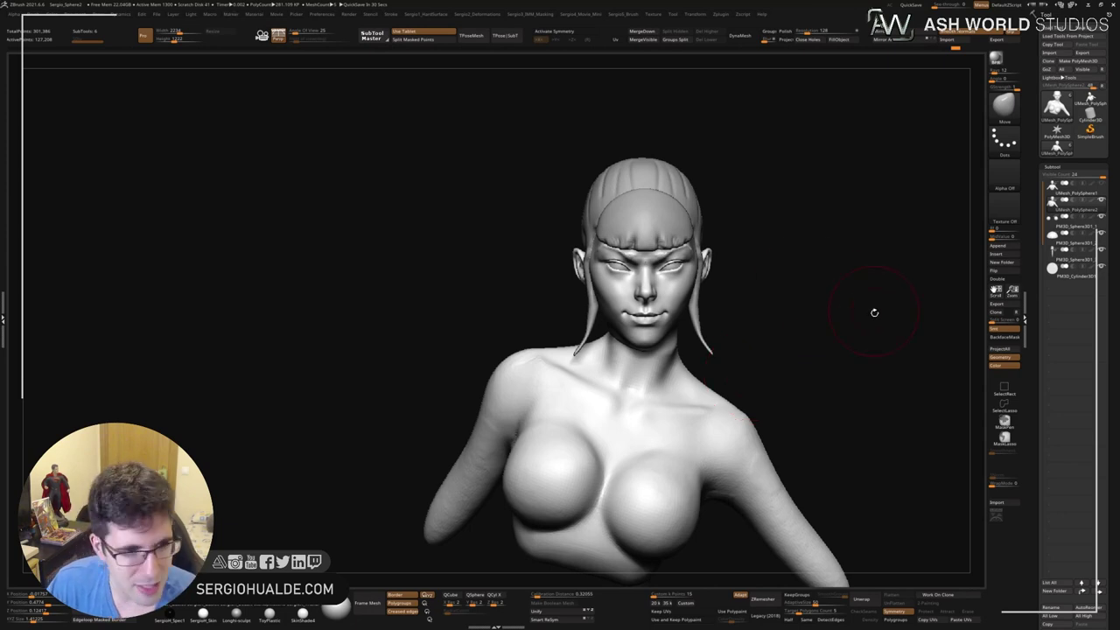
Smooth the left shoulder and upper chest.
{"action": "mouse_move", "coordinate": [872, 390]}
{"action": "left_mouse_down"}
{"action": "mouse_move", "coordinate": [743, 375]}
{"action": "mouse_move", "coordinate": [713, 344]}
{"action": "mouse_move", "coordinate": [612, 384]}
{"action": "mouse_move", "coordinate": [621, 413]}
{"action": "left_mouse_up"}
{"action": "key", "text": "b"}
{"action": "key", "text": "m"}
{"action": "key", "text": "v"}
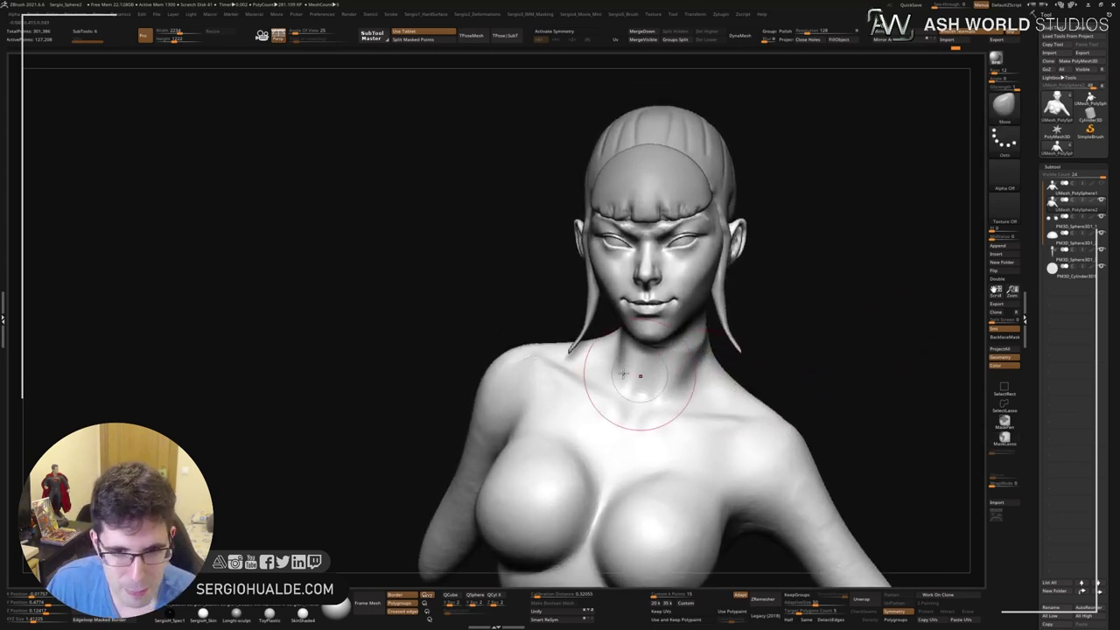
{"action": "right_click_drag", "start_coordinate": [531, 398], "coordinate": [512, 458]}
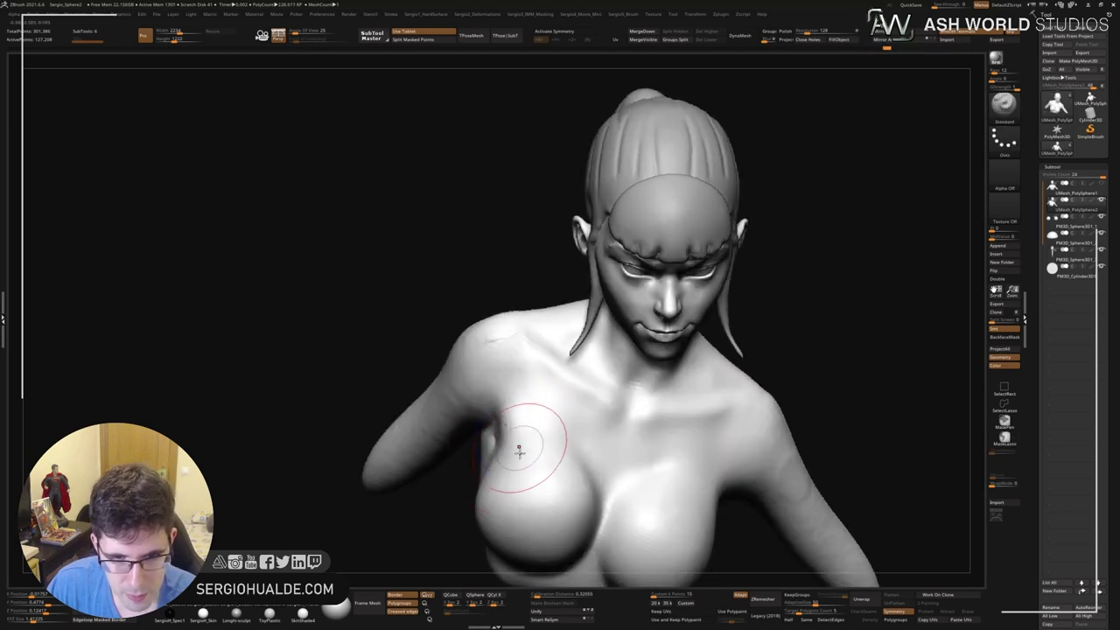
{"action": "left_click_drag", "start_coordinate": [517, 449], "coordinate": [512, 362], "text": "shift"}
Reshape the left breast's side where it meets the armpit, checking profile and front.
{"action": "right_click_drag", "start_coordinate": [520, 429], "coordinate": [544, 457]}
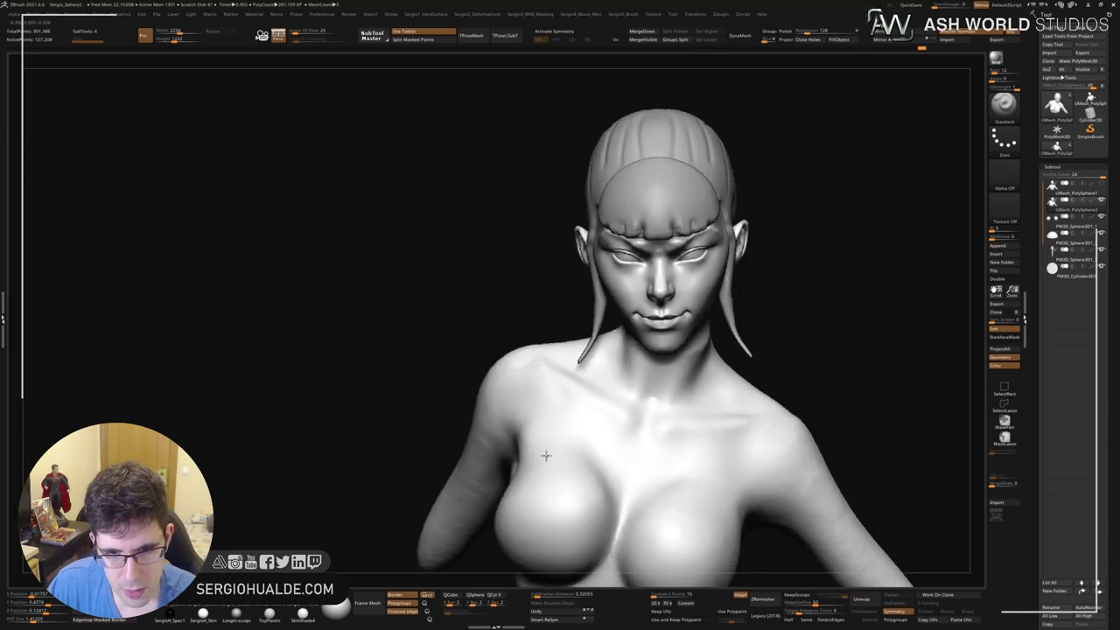
{"action": "right_click_drag", "start_coordinate": [525, 552], "coordinate": [525, 464]}
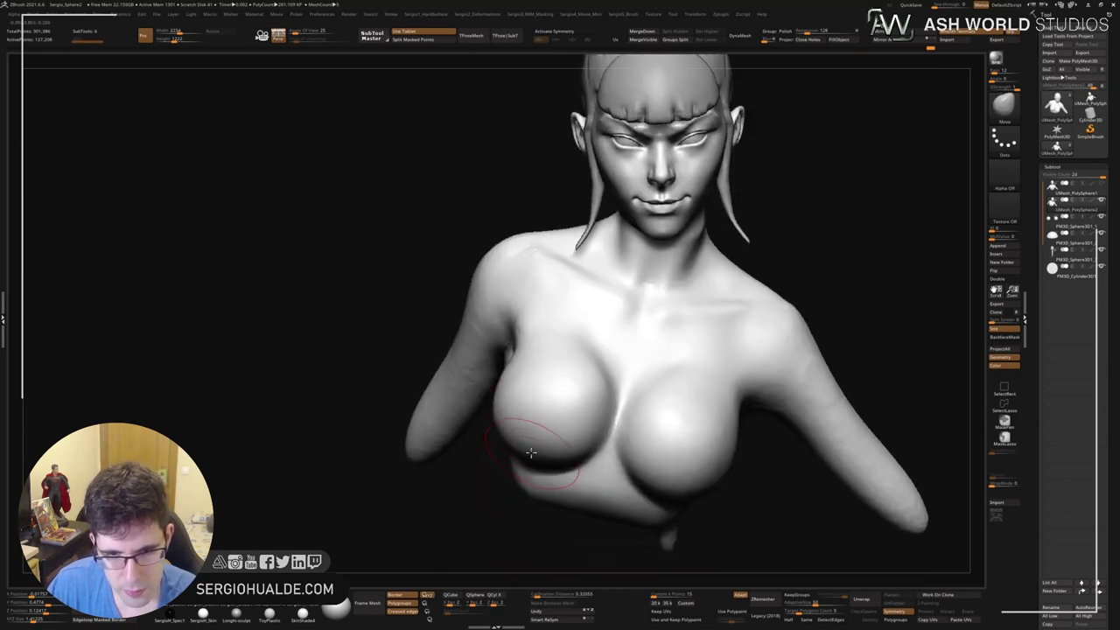
{"action": "left_click_drag", "start_coordinate": [493, 418], "coordinate": [525, 338], "text": "shift"}
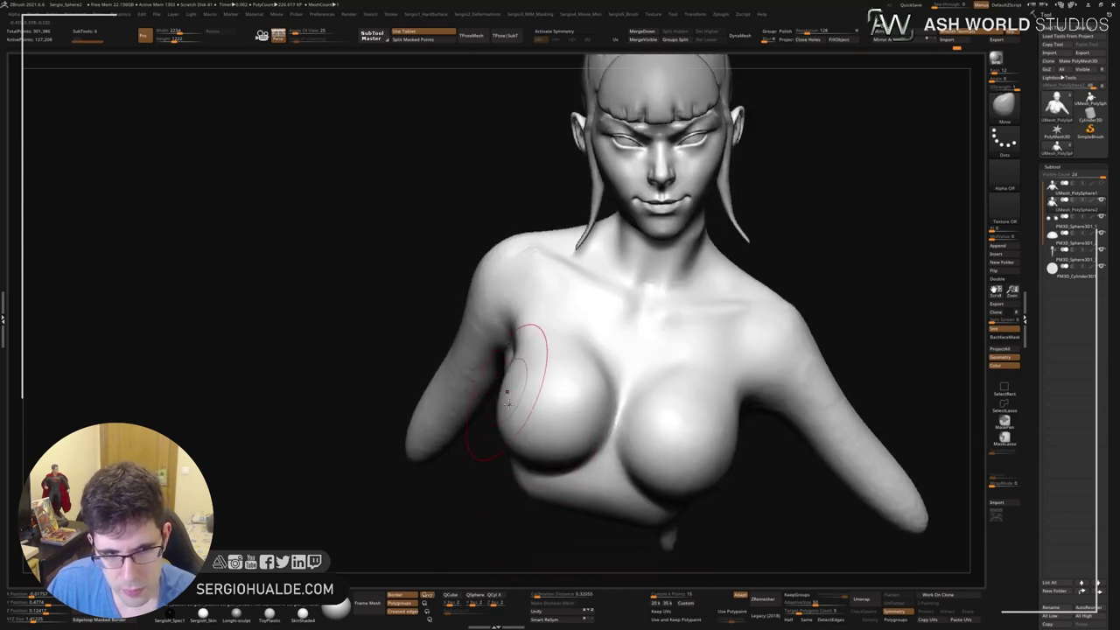
{"action": "right_click_drag", "start_coordinate": [664, 433], "coordinate": [711, 455]}
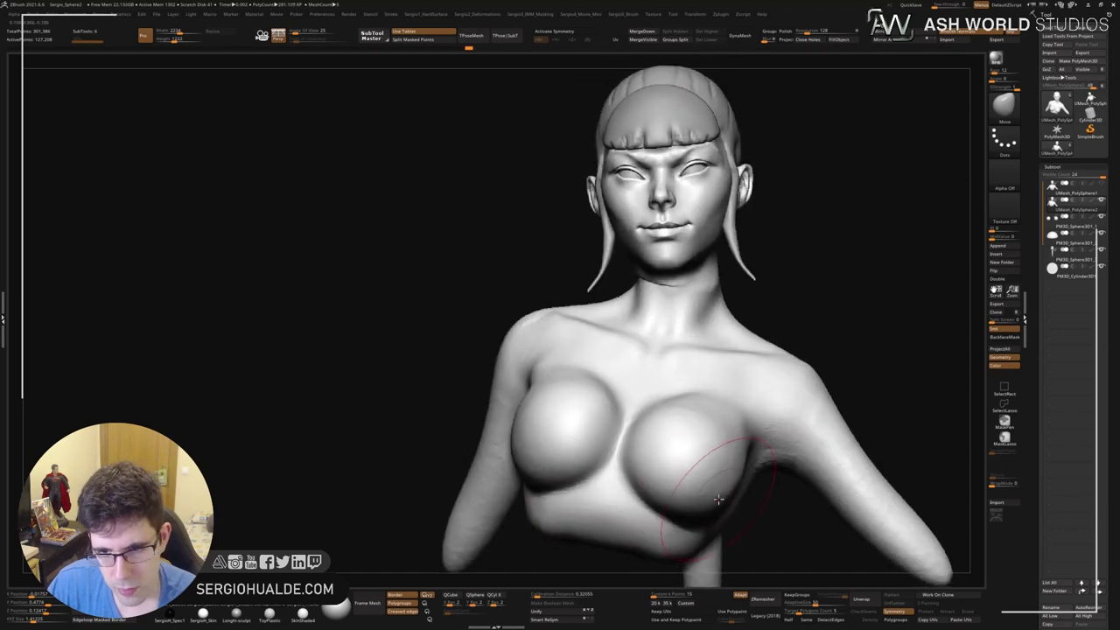
{"action": "mouse_move", "coordinate": [699, 508]}
{"action": "right_mouse_down"}
{"action": "mouse_move", "coordinate": [691, 510]}
{"action": "mouse_move", "coordinate": [698, 476]}
{"action": "mouse_move", "coordinate": [617, 455]}
{"action": "mouse_move", "coordinate": [565, 473]}
{"action": "right_mouse_up"}
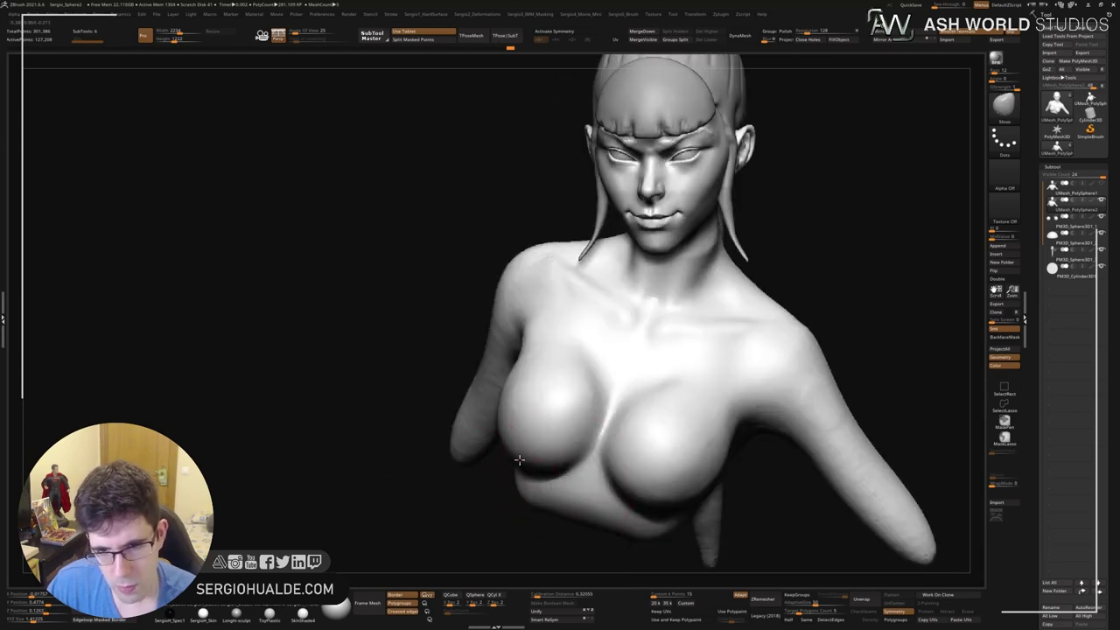
{"action": "mouse_move", "coordinate": [530, 430]}
{"action": "right_mouse_down"}
{"action": "mouse_move", "coordinate": [560, 394]}
{"action": "mouse_move", "coordinate": [586, 420]}
{"action": "mouse_move", "coordinate": [555, 390]}
{"action": "mouse_move", "coordinate": [498, 389]}
{"action": "mouse_move", "coordinate": [532, 392]}
{"action": "right_mouse_up"}
Try the TrimDynamic brush on the chest while viewing it from low, side and front angles.
{"action": "key", "text": "b"}
{"action": "key", "text": "t"}
{"action": "key", "text": "d"}
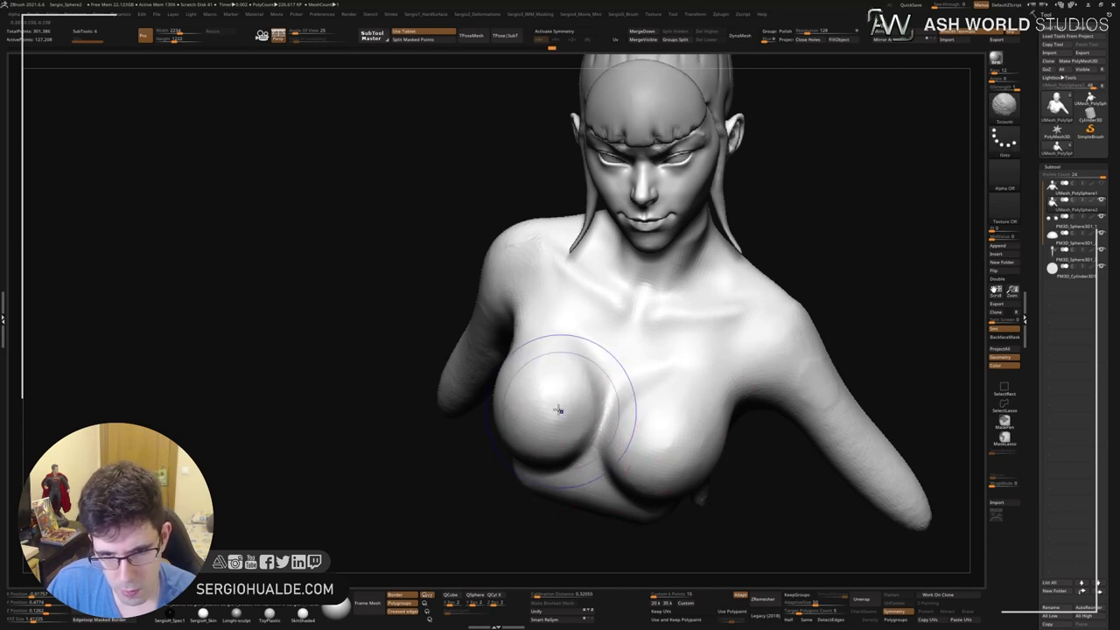
{"action": "right_click_drag", "start_coordinate": [613, 430], "coordinate": [671, 432]}
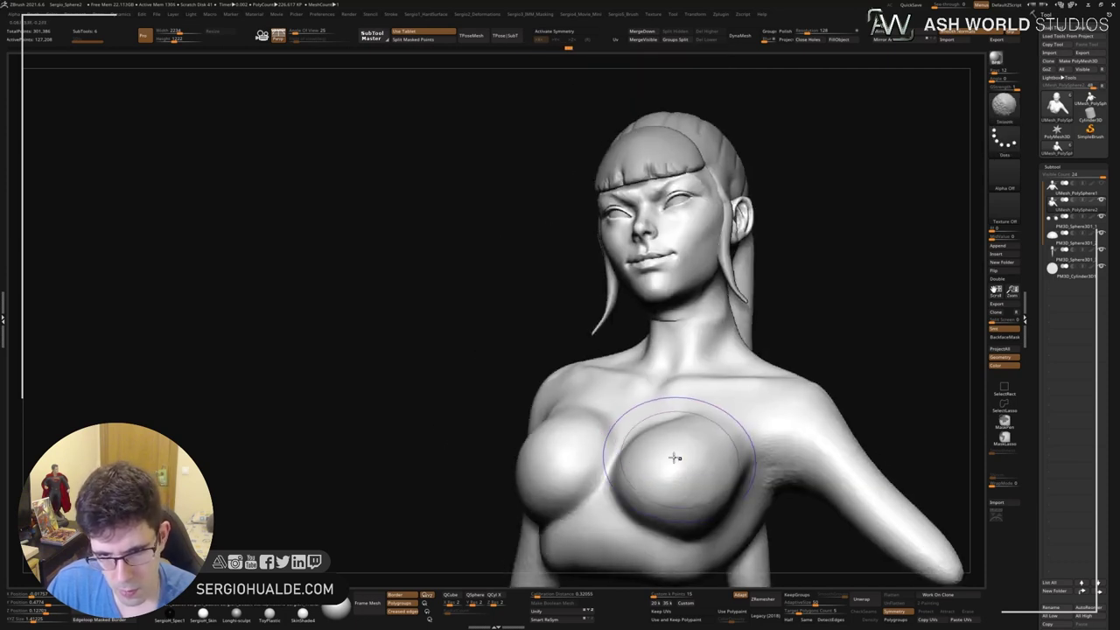
{"action": "right_click_drag", "start_coordinate": [545, 430], "coordinate": [644, 457]}
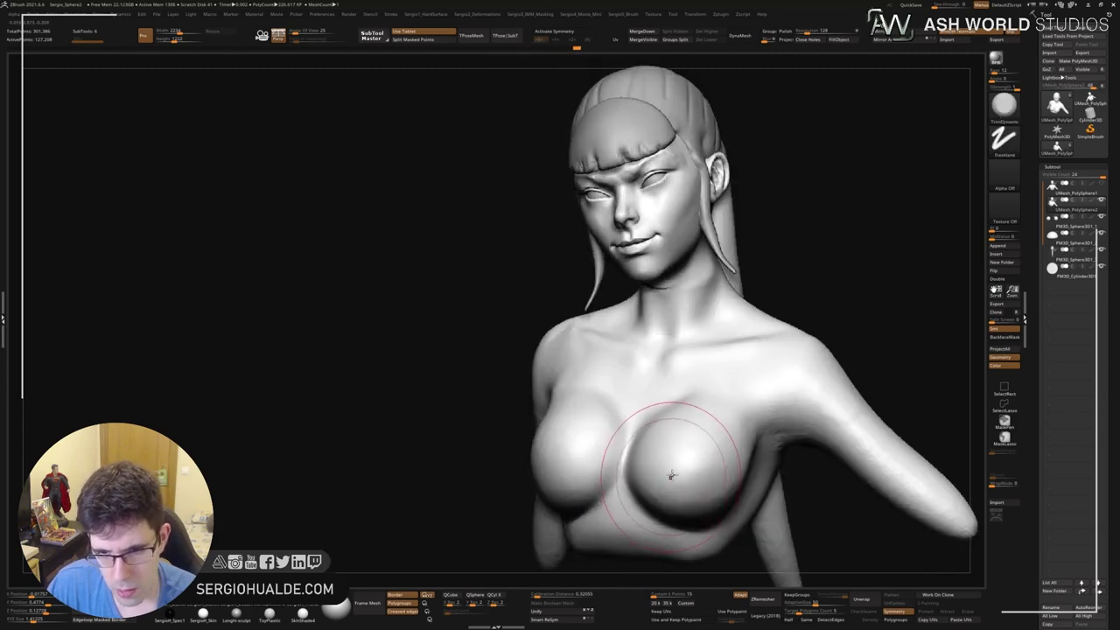
{"action": "right_click_drag", "start_coordinate": [706, 503], "coordinate": [687, 487]}
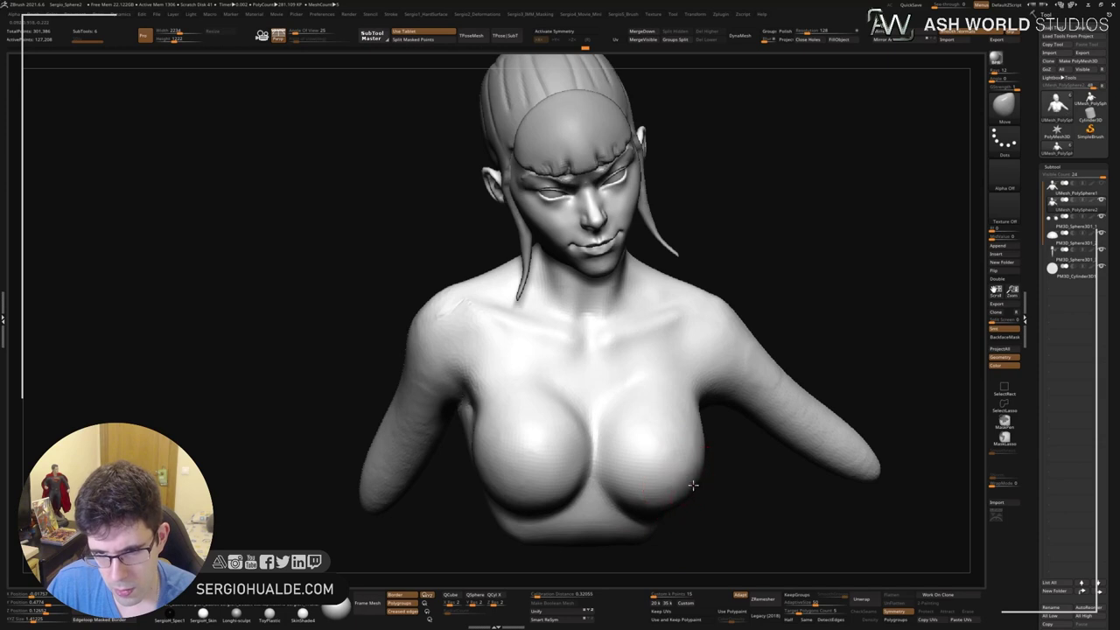
{"action": "mouse_move", "coordinate": [670, 508]}
{"action": "right_mouse_down", "text": "ctrl"}
{"action": "mouse_move", "coordinate": [592, 258]}
{"action": "mouse_move", "coordinate": [672, 419]}
{"action": "mouse_move", "coordinate": [691, 416]}
{"action": "mouse_move", "coordinate": [655, 367]}
{"action": "right_mouse_up", "text": "ctrl"}
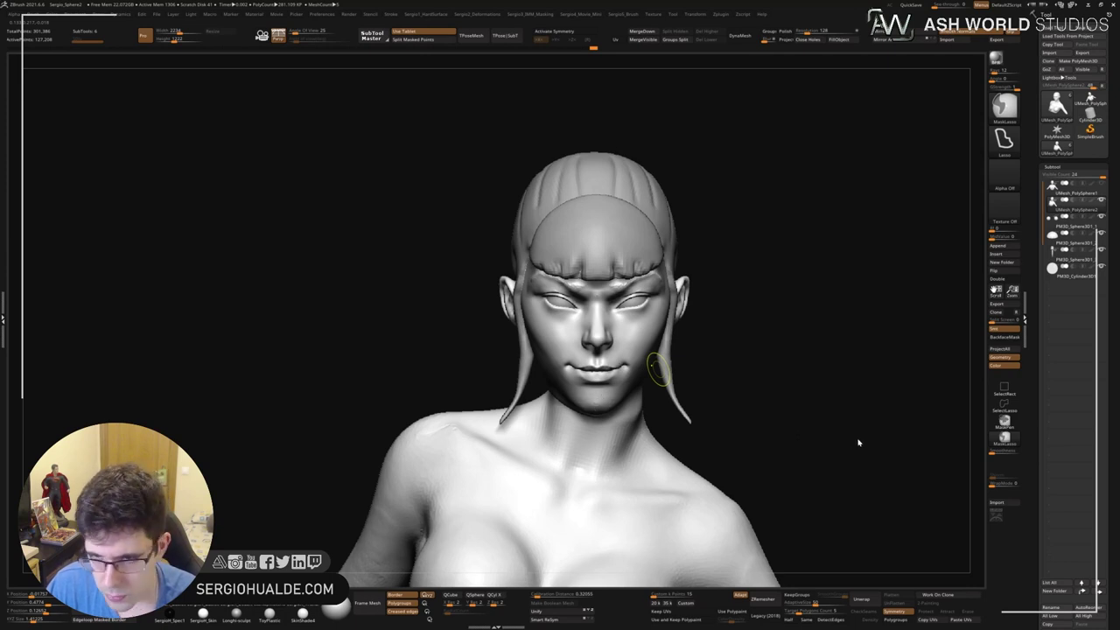
Save the sculpt with Ctrl+S, orbit around the head, and bring up the Transpose Move gizmo.
{"action": "key", "text": "ctrl+s"}
{"action": "key", "text": "ctrl"}
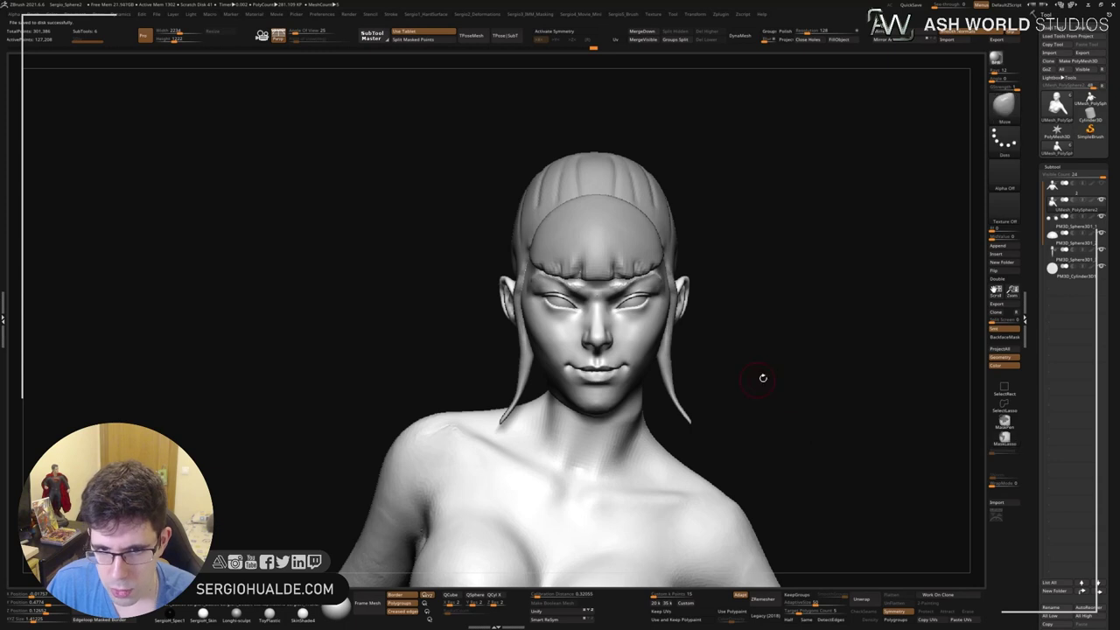
{"action": "left_click_drag", "start_coordinate": [786, 392], "coordinate": [697, 369]}
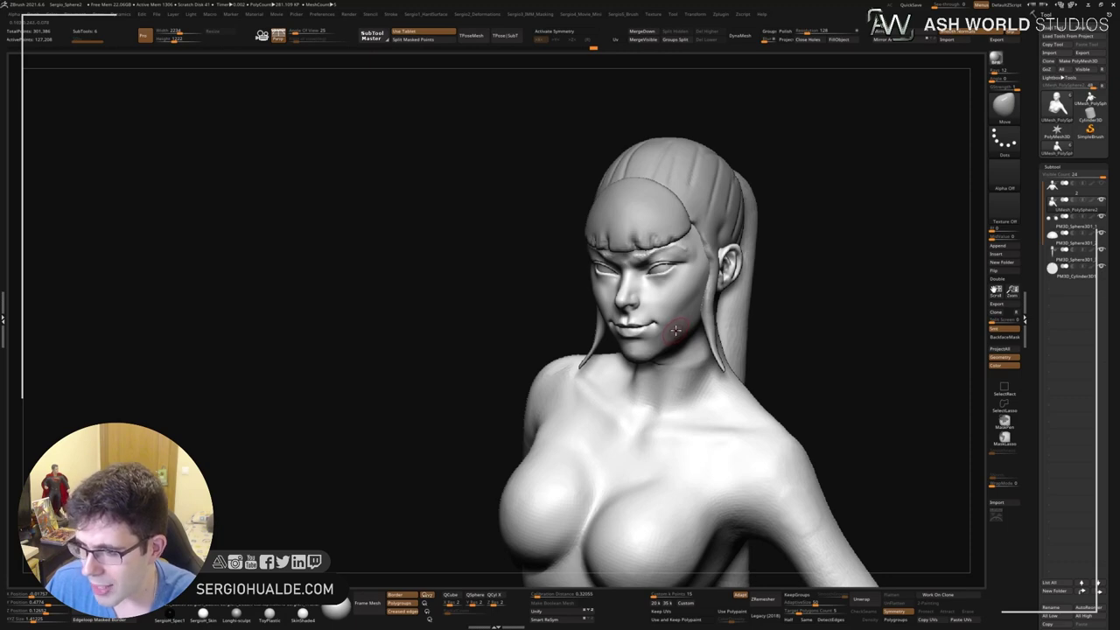
{"action": "mouse_move", "coordinate": [832, 327]}
{"action": "left_mouse_down"}
{"action": "mouse_move", "coordinate": [704, 348]}
{"action": "mouse_move", "coordinate": [664, 338]}
{"action": "mouse_move", "coordinate": [567, 359]}
{"action": "left_mouse_up"}
{"action": "key", "text": "w"}
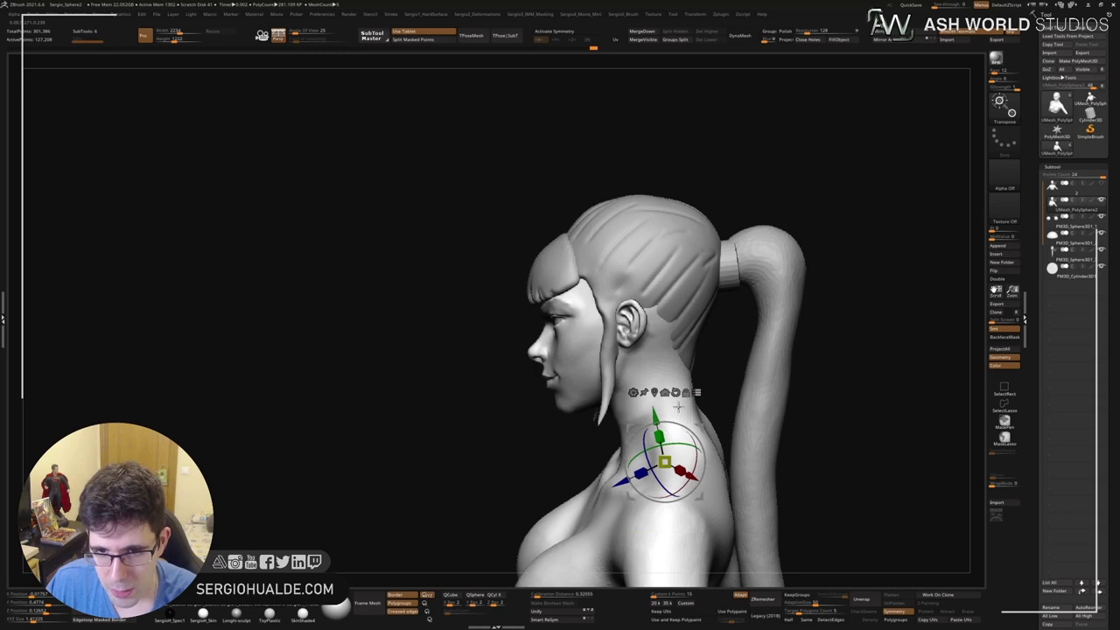
Lasso-mask and invert the mask, then rotate the head about 7 degrees on the neck.
{"action": "key", "text": "ctrl"}
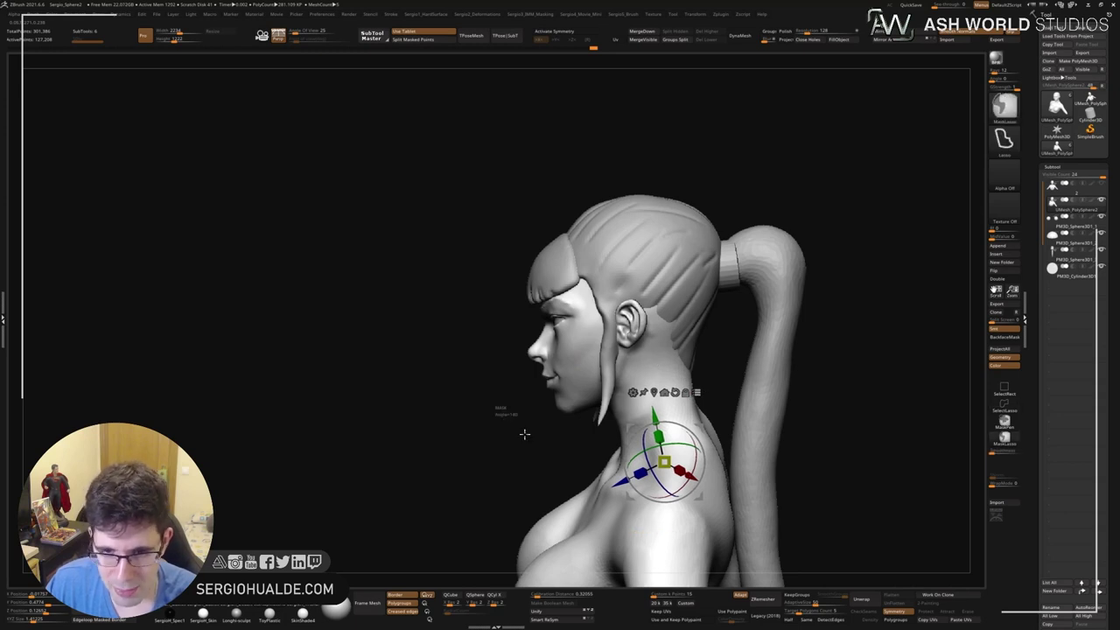
{"action": "left_click_drag", "start_coordinate": [495, 396], "coordinate": [718, 363], "text": "ctrl"}
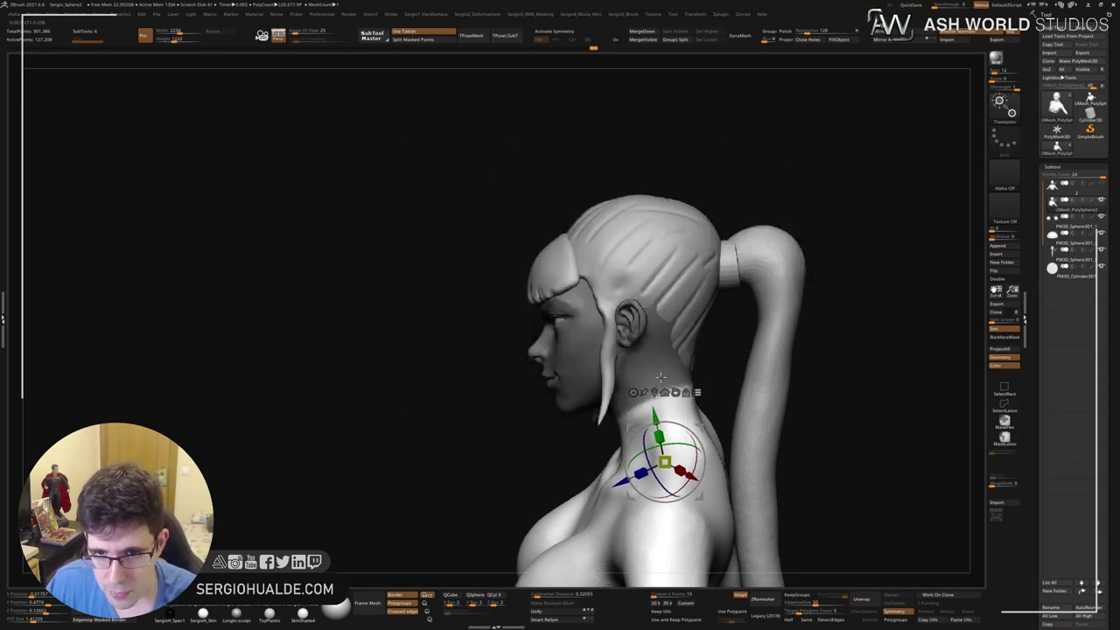
{"action": "left_click", "coordinate": [718, 363], "text": "ctrl"}
{"action": "mouse_move", "coordinate": [636, 404]}
{"action": "left_mouse_down", "text": "alt"}
{"action": "mouse_move", "coordinate": [691, 367]}
{"action": "mouse_move", "coordinate": [711, 384]}
{"action": "mouse_move", "coordinate": [612, 442]}
{"action": "mouse_move", "coordinate": [674, 421]}
{"action": "left_mouse_up", "text": "alt"}
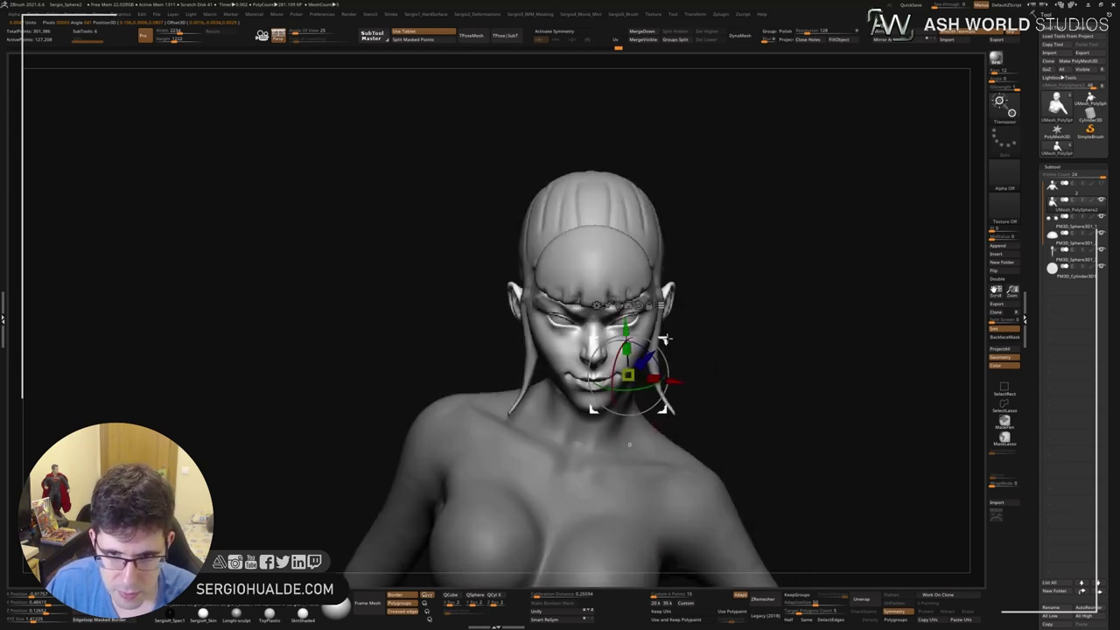
{"action": "left_click_drag", "start_coordinate": [663, 339], "coordinate": [643, 350]}
{"action": "key", "text": "q"}
Clear the mask and turn on X symmetry, orbiting around the face and back.
{"action": "mouse_move", "coordinate": [613, 384]}
{"action": "left_mouse_down"}
{"action": "mouse_move", "coordinate": [661, 386]}
{"action": "mouse_move", "coordinate": [527, 385]}
{"action": "mouse_move", "coordinate": [628, 378]}
{"action": "mouse_move", "coordinate": [601, 360]}
{"action": "left_mouse_up"}
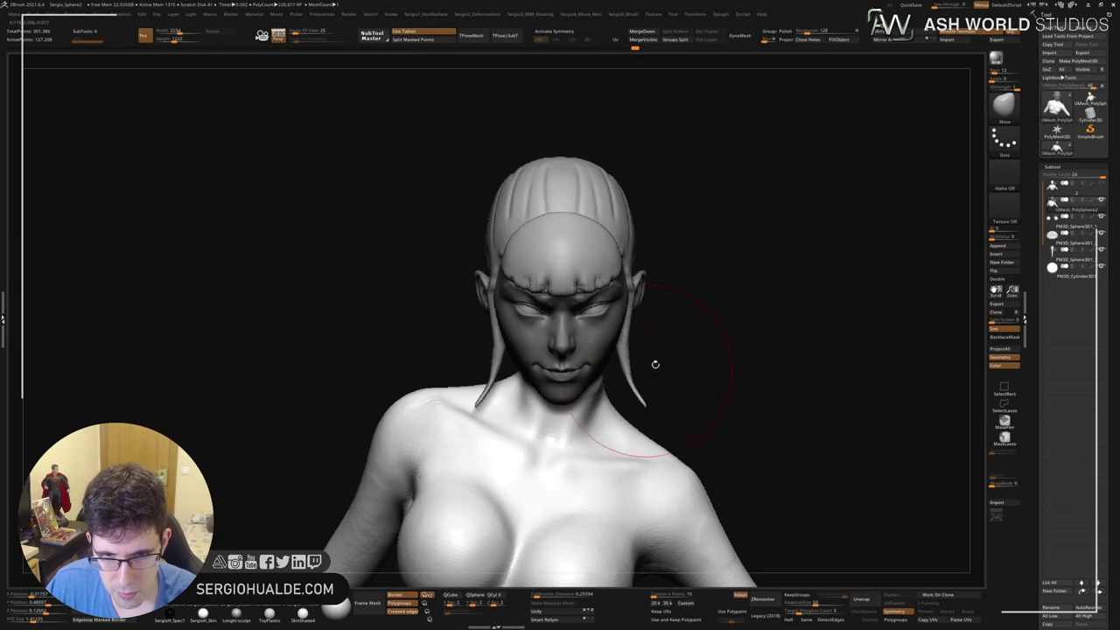
{"action": "mouse_move", "coordinate": [654, 364]}
{"action": "left_mouse_down"}
{"action": "mouse_move", "coordinate": [635, 399]}
{"action": "mouse_move", "coordinate": [637, 362]}
{"action": "mouse_move", "coordinate": [615, 375]}
{"action": "mouse_move", "coordinate": [622, 341]}
{"action": "left_mouse_up"}
{"action": "right_click_drag", "start_coordinate": [623, 341], "coordinate": [622, 328], "text": "ctrl"}
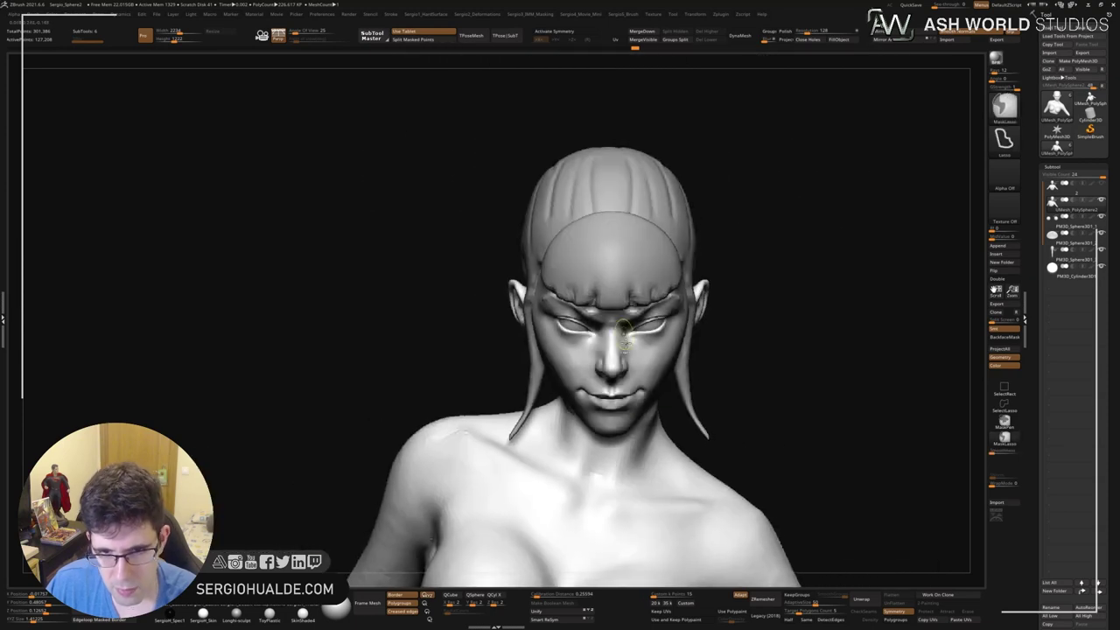
{"action": "left_click_drag", "start_coordinate": [624, 328], "coordinate": [635, 407]}
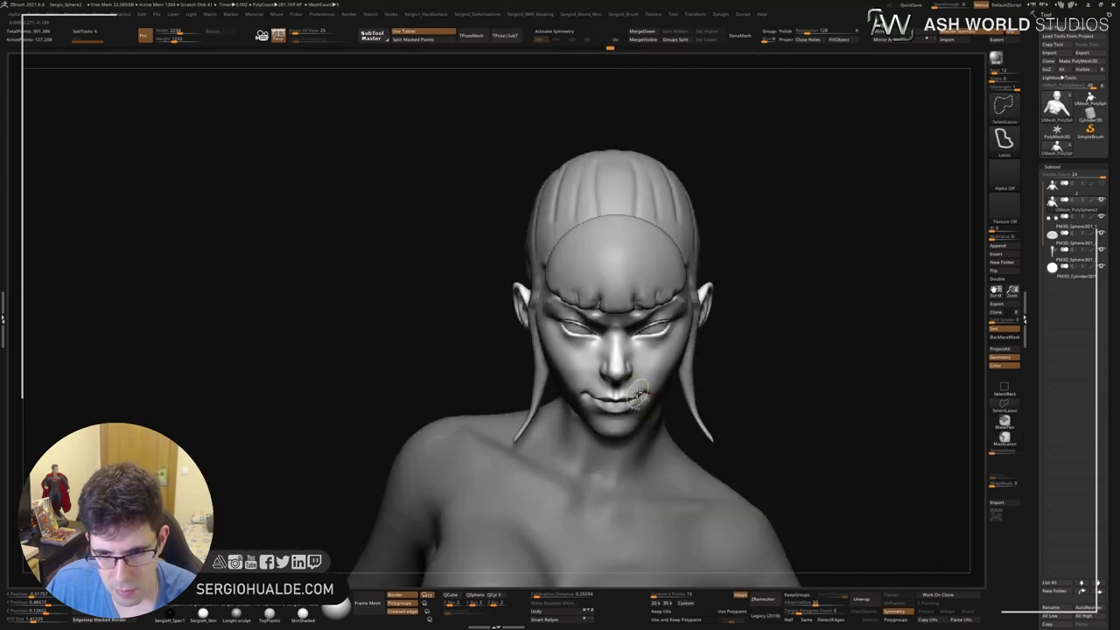
{"action": "right_click_drag", "start_coordinate": [640, 395], "coordinate": [646, 381]}
{"action": "key", "text": "x"}
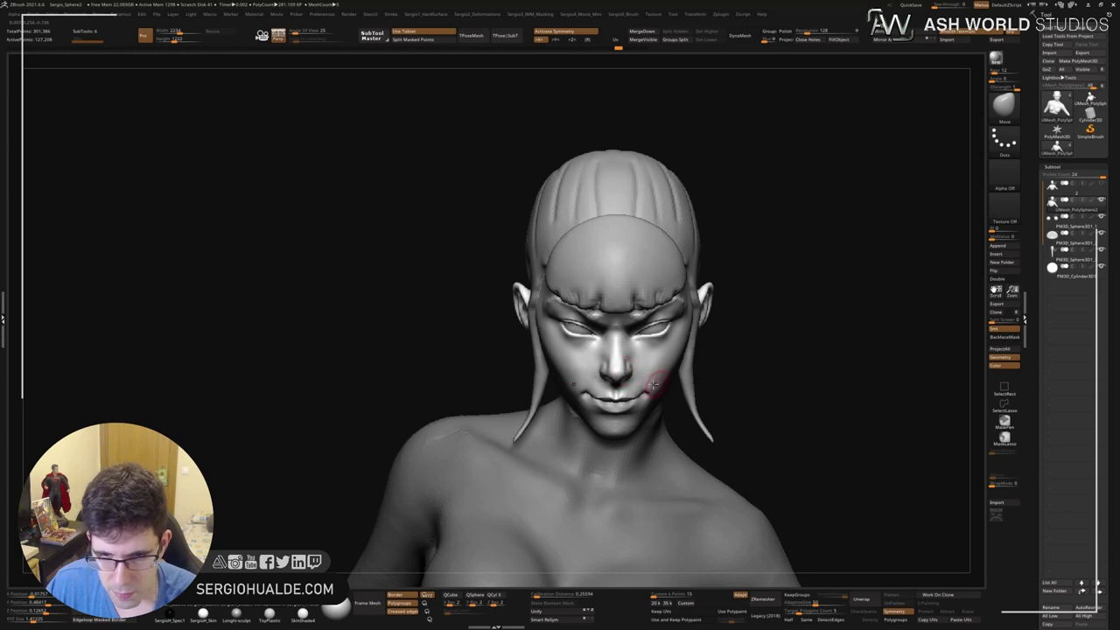
{"action": "right_click_drag", "start_coordinate": [630, 368], "coordinate": [691, 285]}
{"action": "key", "text": "w"}
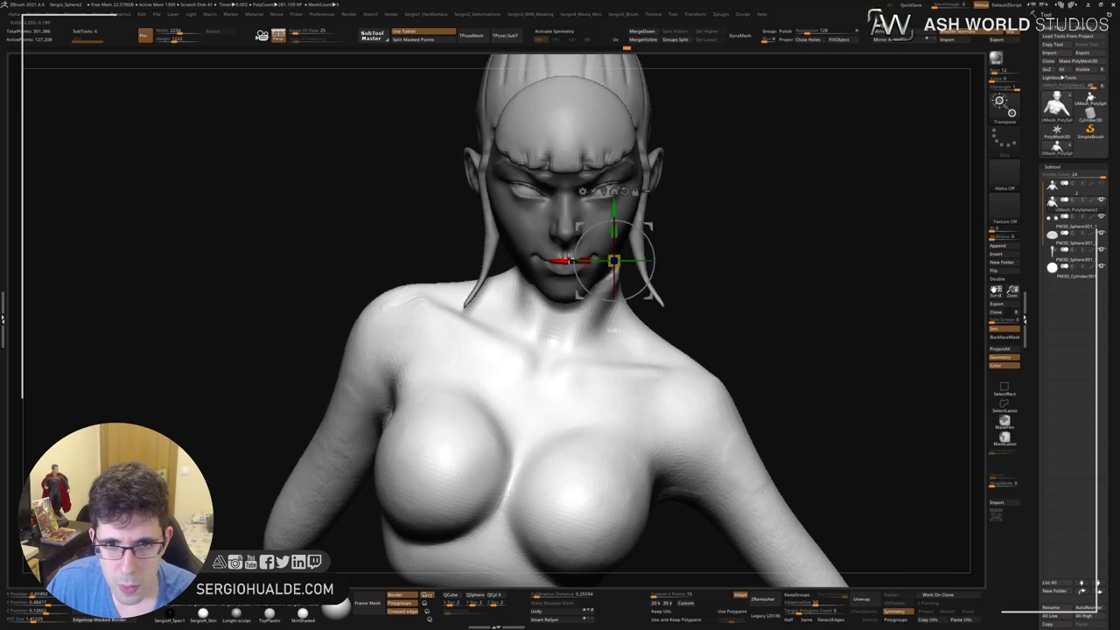
{"action": "left_click_drag", "start_coordinate": [750, 254], "coordinate": [524, 263]}
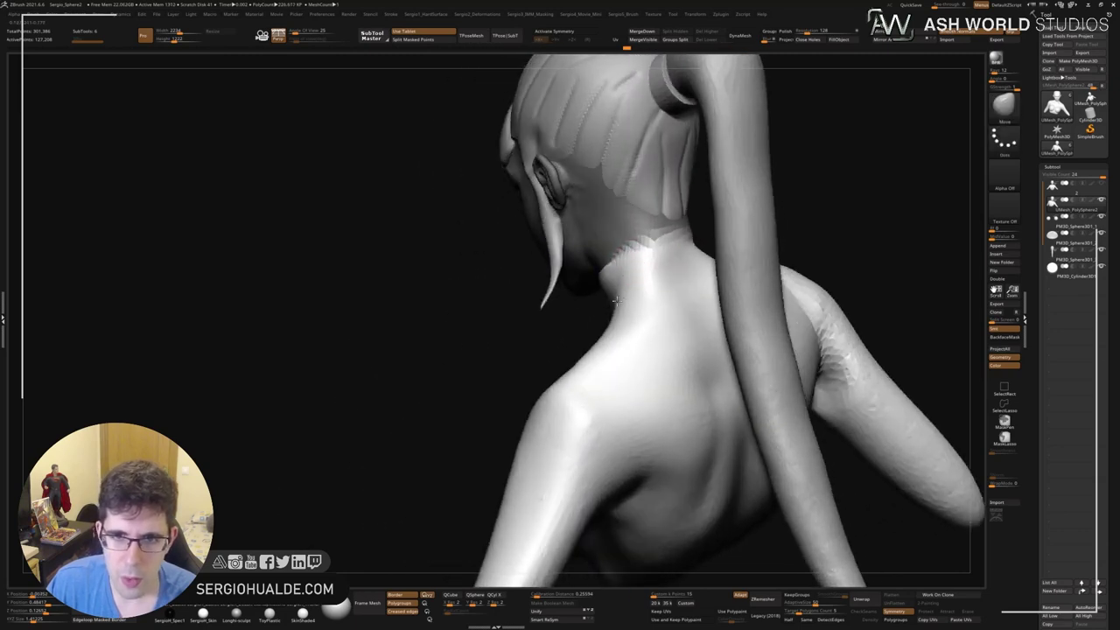
Check the bust from front, side and back, then Shift-smooth the neck junction.
{"action": "left_click_drag", "start_coordinate": [613, 273], "coordinate": [576, 294]}
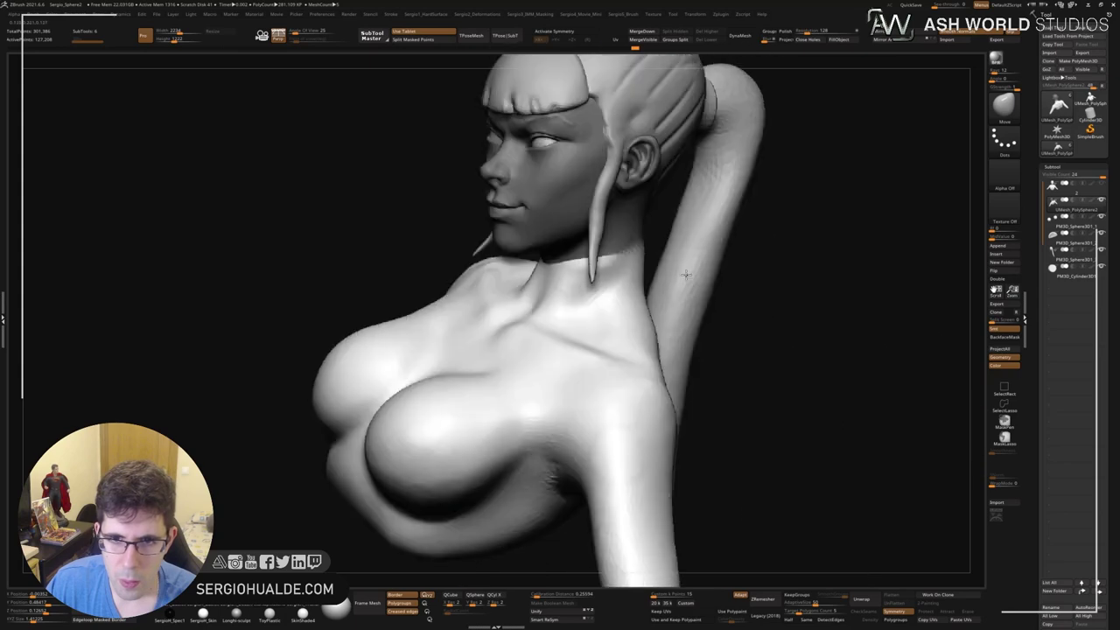
{"action": "right_click_drag", "start_coordinate": [545, 342], "coordinate": [601, 386], "text": "ctrl"}
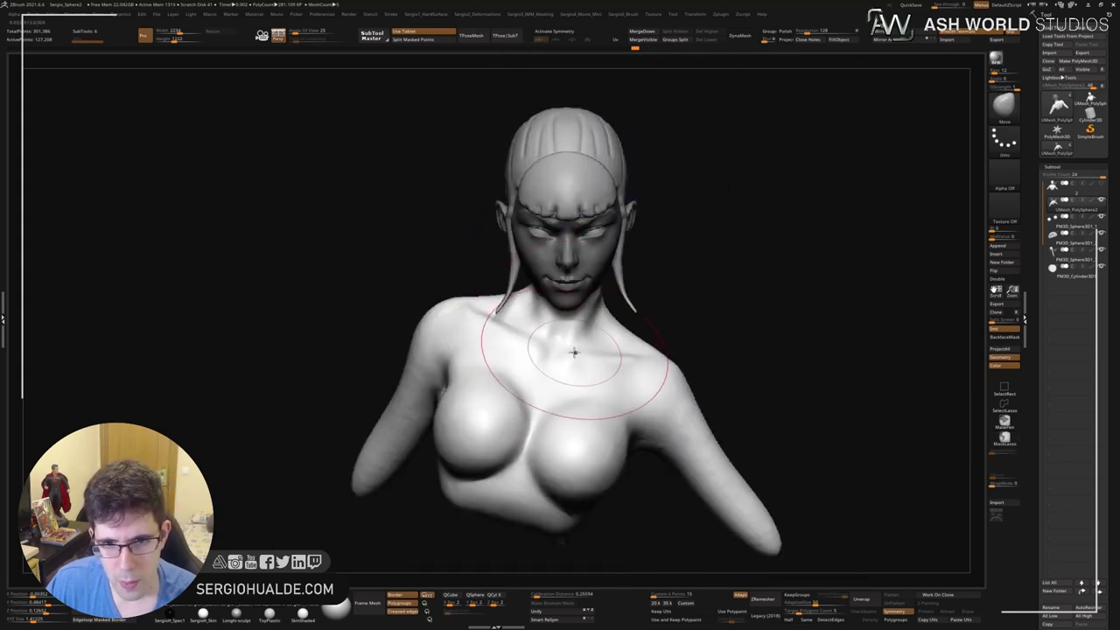
{"action": "mouse_move", "coordinate": [662, 307]}
{"action": "right_mouse_down", "text": "ctrl"}
{"action": "mouse_move", "coordinate": [598, 327]}
{"action": "mouse_move", "coordinate": [592, 302]}
{"action": "mouse_move", "coordinate": [647, 373]}
{"action": "mouse_move", "coordinate": [658, 349]}
{"action": "mouse_move", "coordinate": [708, 321]}
{"action": "right_mouse_up", "text": "ctrl"}
{"action": "mouse_move", "coordinate": [657, 346]}
{"action": "right_mouse_down"}
{"action": "mouse_move", "coordinate": [668, 332]}
{"action": "mouse_move", "coordinate": [608, 341]}
{"action": "right_mouse_up"}
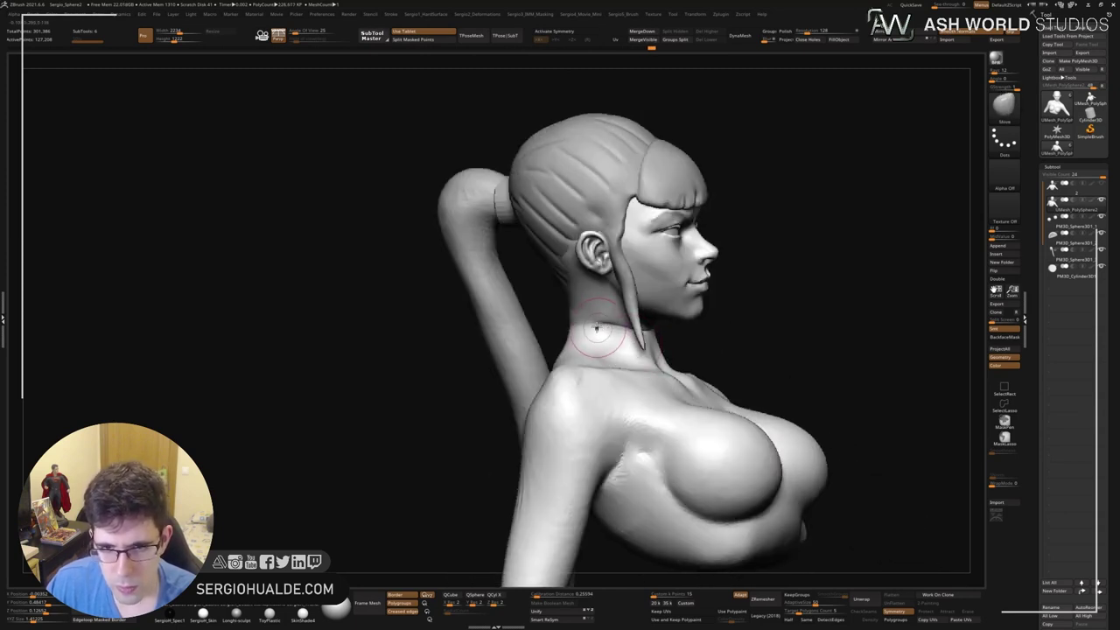
{"action": "mouse_move", "coordinate": [639, 354]}
{"action": "right_mouse_down", "text": "shift"}
{"action": "mouse_move", "coordinate": [670, 327]}
{"action": "mouse_move", "coordinate": [641, 338]}
{"action": "right_mouse_up", "text": "shift"}
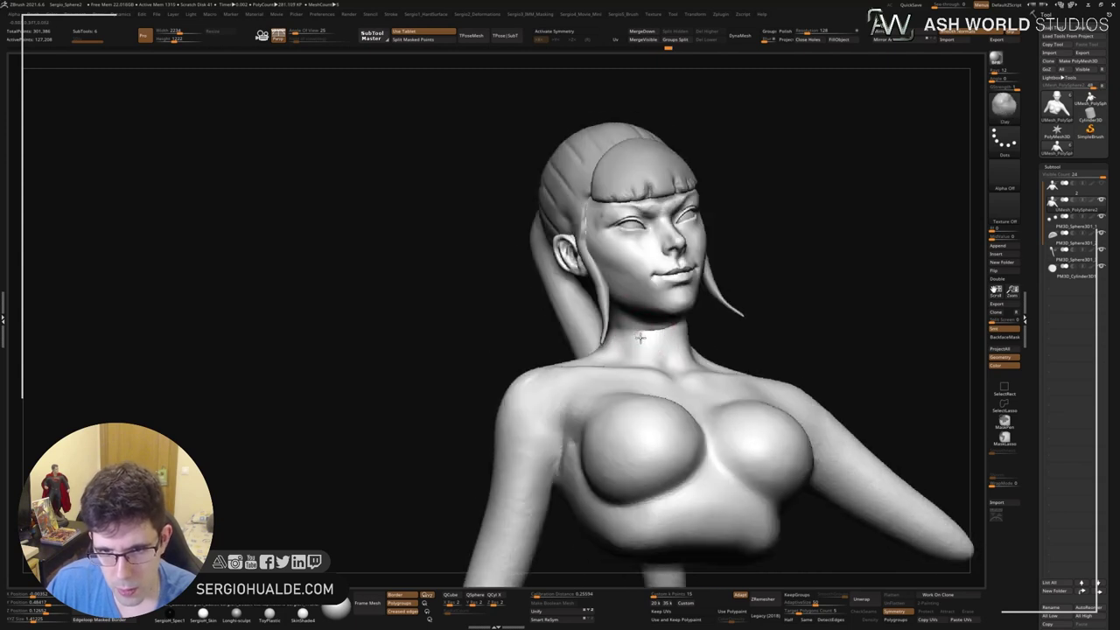
{"action": "key", "text": "shift"}
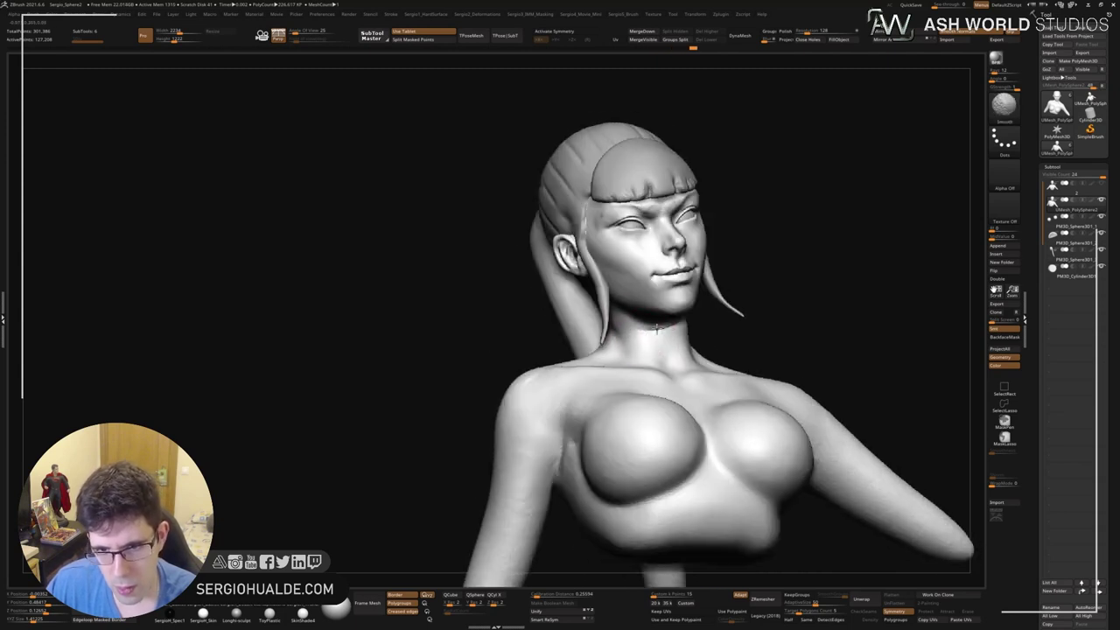
{"action": "mouse_move", "coordinate": [614, 329]}
{"action": "right_mouse_down", "text": "alt"}
{"action": "mouse_move", "coordinate": [637, 375]}
{"action": "mouse_move", "coordinate": [669, 330]}
{"action": "mouse_move", "coordinate": [652, 297]}
{"action": "mouse_move", "coordinate": [533, 328]}
{"action": "right_mouse_up", "text": "alt"}
{"action": "key", "text": "ctrl"}
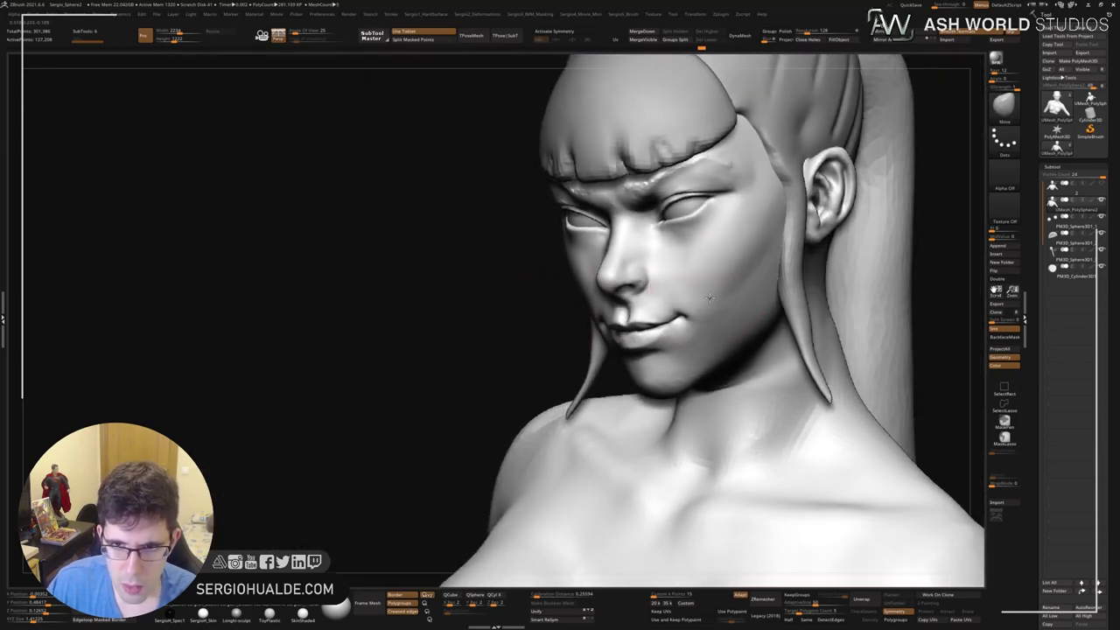
Enable X symmetry and shape the jawline, viewing the face from above and three-quarter.
{"action": "right_click_drag", "start_coordinate": [599, 321], "coordinate": [721, 302]}
{"action": "mouse_move", "coordinate": [695, 220]}
{"action": "right_mouse_down"}
{"action": "mouse_move", "coordinate": [712, 237]}
{"action": "mouse_move", "coordinate": [698, 223]}
{"action": "mouse_move", "coordinate": [553, 255]}
{"action": "mouse_move", "coordinate": [562, 280]}
{"action": "mouse_move", "coordinate": [659, 294]}
{"action": "mouse_move", "coordinate": [805, 262]}
{"action": "mouse_move", "coordinate": [758, 275]}
{"action": "mouse_move", "coordinate": [745, 310]}
{"action": "mouse_move", "coordinate": [715, 289]}
{"action": "right_mouse_up"}
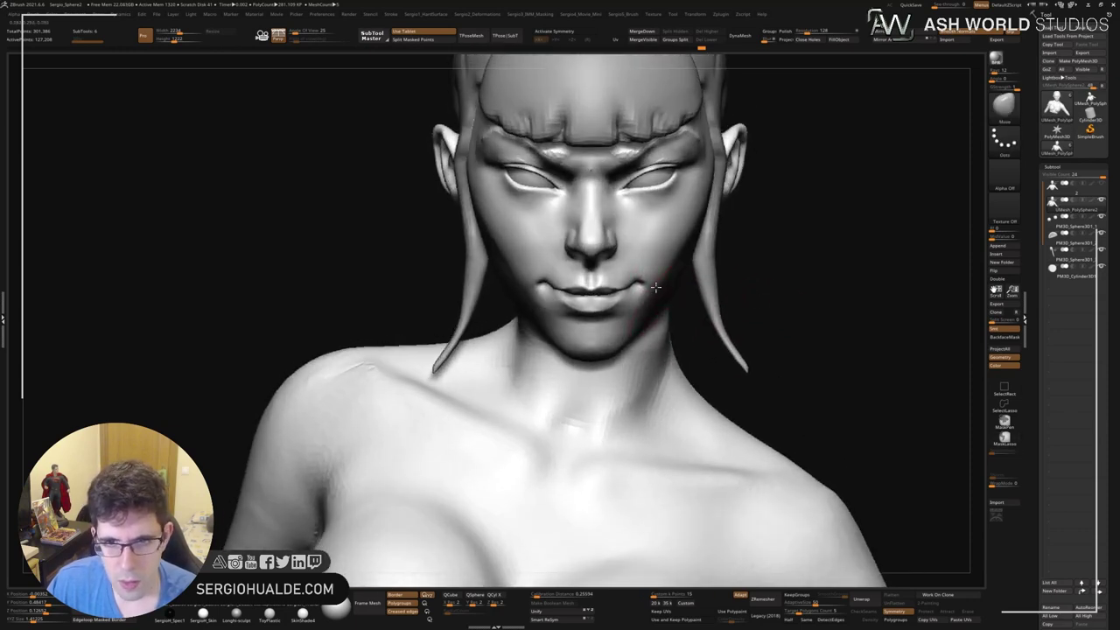
{"action": "right_click_drag", "start_coordinate": [650, 271], "coordinate": [658, 302]}
{"action": "key", "text": "x"}
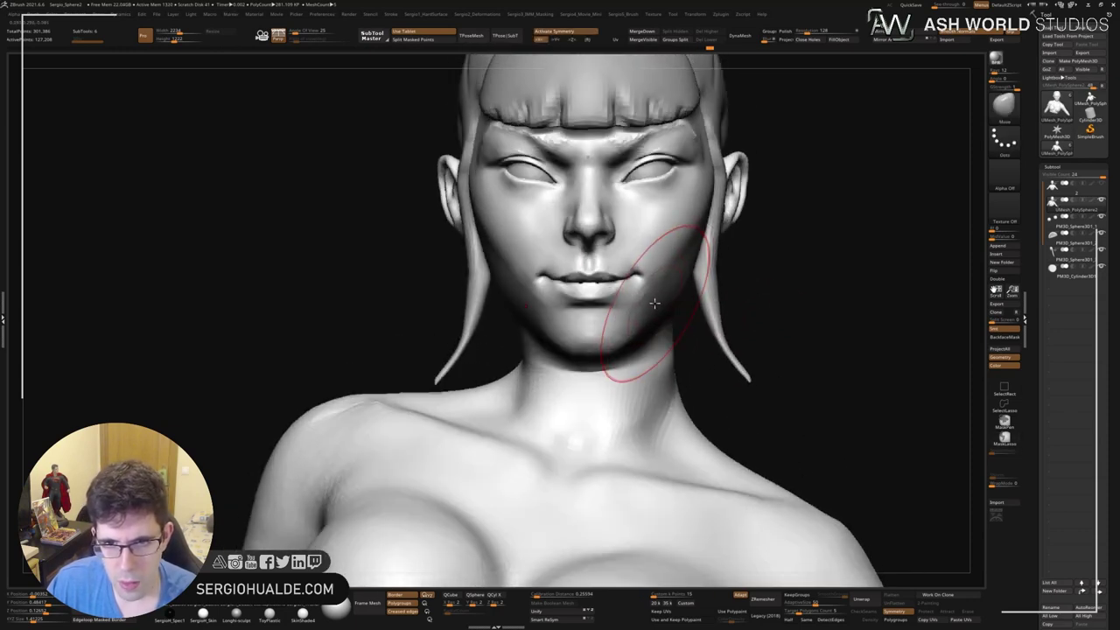
{"action": "mouse_move", "coordinate": [662, 299]}
{"action": "right_mouse_down"}
{"action": "mouse_move", "coordinate": [612, 270]}
{"action": "mouse_move", "coordinate": [519, 319]}
{"action": "mouse_move", "coordinate": [538, 275]}
{"action": "right_mouse_up"}
Build up the cheeks beneath the eyes with the Clay brush, checking front and left profile.
{"action": "key", "text": "b"}
{"action": "key", "text": "c"}
{"action": "key", "text": "l"}
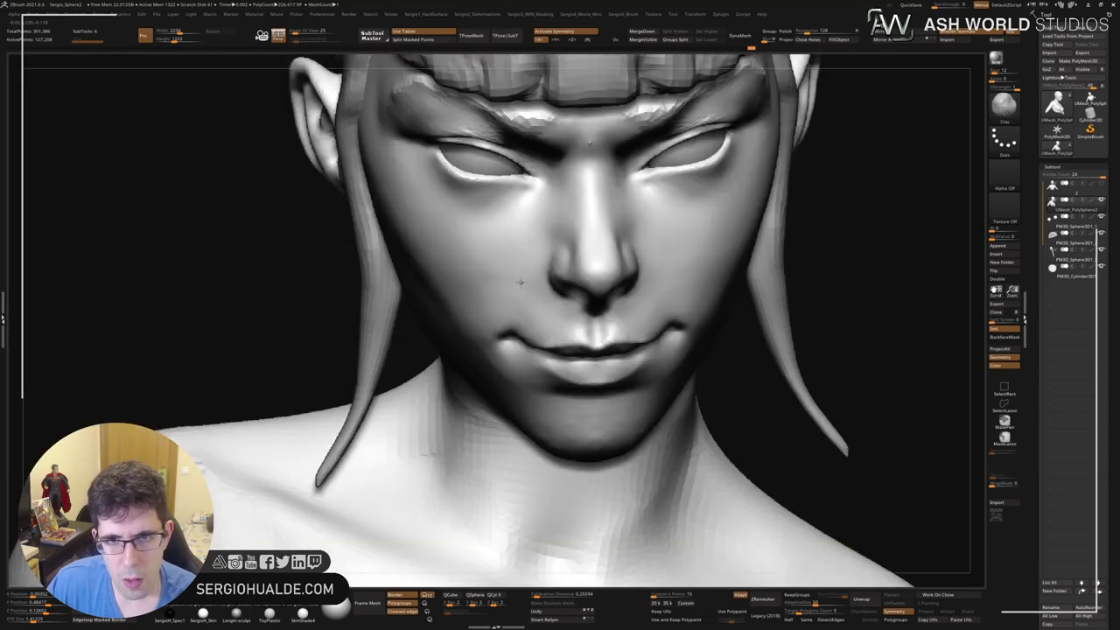
{"action": "mouse_move", "coordinate": [503, 245]}
{"action": "right_mouse_down"}
{"action": "mouse_move", "coordinate": [667, 223]}
{"action": "mouse_move", "coordinate": [669, 313]}
{"action": "mouse_move", "coordinate": [626, 310]}
{"action": "right_mouse_up"}
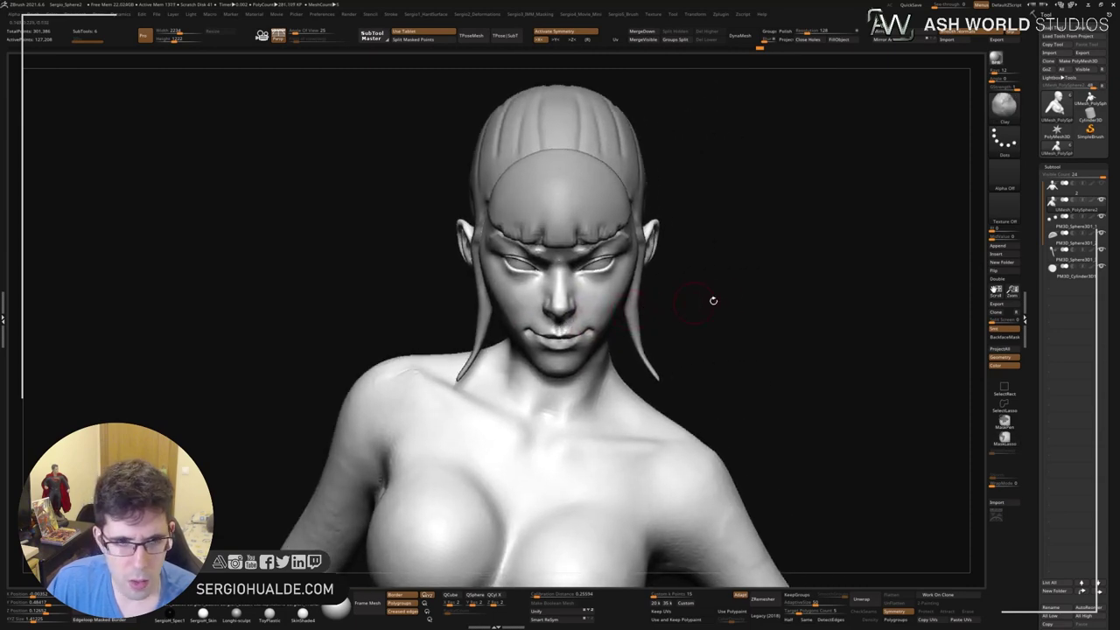
{"action": "right_click_drag", "start_coordinate": [713, 300], "coordinate": [674, 302]}
{"action": "mouse_move", "coordinate": [740, 318]}
{"action": "left_mouse_down", "text": "ctrl+shift"}
{"action": "mouse_move", "coordinate": [676, 367]}
{"action": "mouse_move", "coordinate": [781, 387]}
{"action": "left_mouse_up", "text": "ctrl+shift"}
{"action": "right_click_drag", "start_coordinate": [638, 359], "coordinate": [636, 334]}
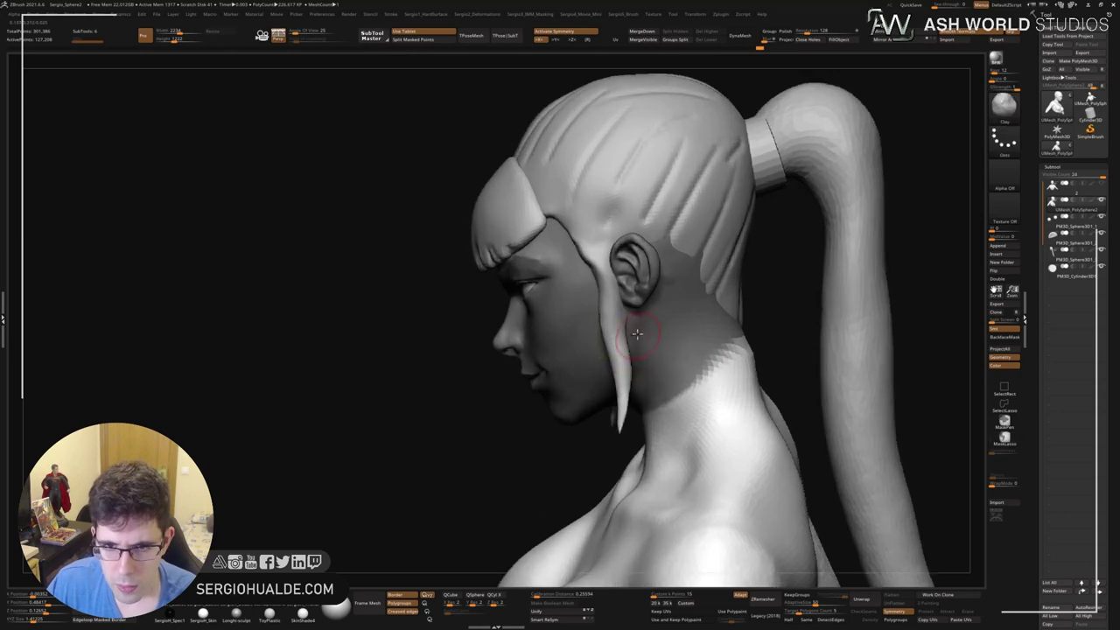
Test a sideways head tilt with the Transpose gizmo, then undo it to keep the pose.
{"action": "key", "text": "w"}
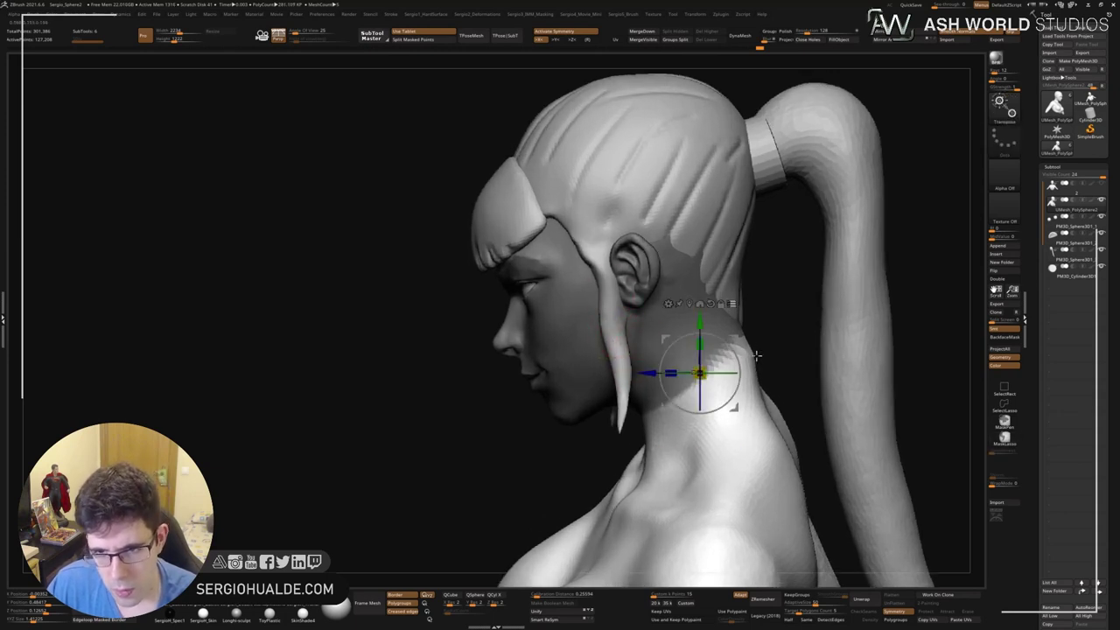
{"action": "mouse_move", "coordinate": [756, 354]}
{"action": "right_mouse_down"}
{"action": "mouse_move", "coordinate": [750, 324]}
{"action": "mouse_move", "coordinate": [717, 313]}
{"action": "right_mouse_up"}
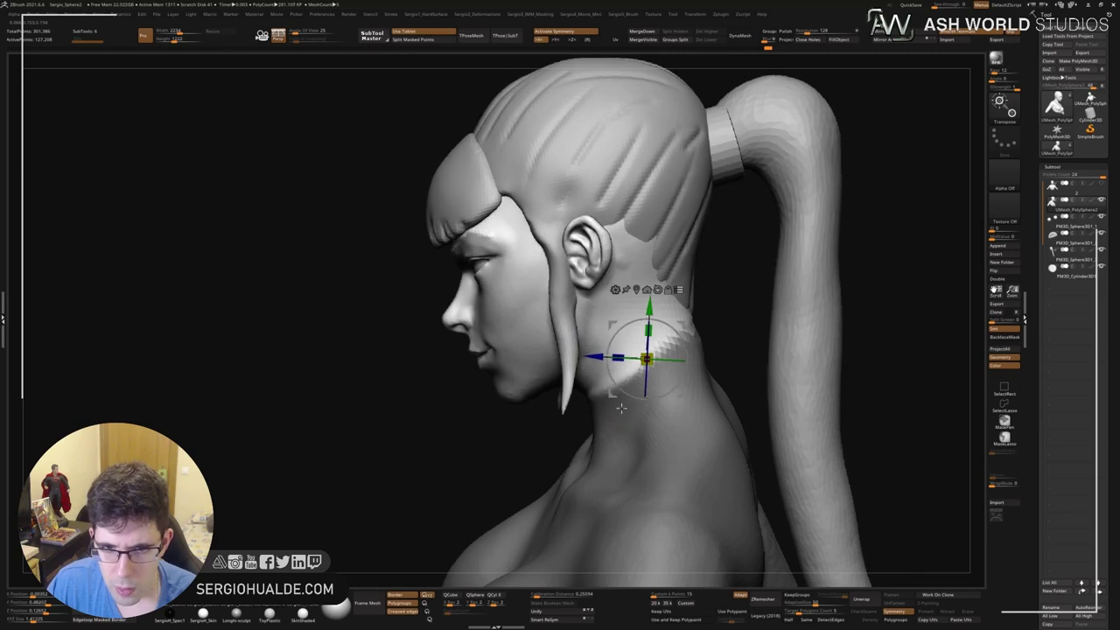
{"action": "right_click_drag", "start_coordinate": [649, 415], "coordinate": [659, 376]}
{"action": "left_click_drag", "start_coordinate": [655, 362], "coordinate": [665, 385]}
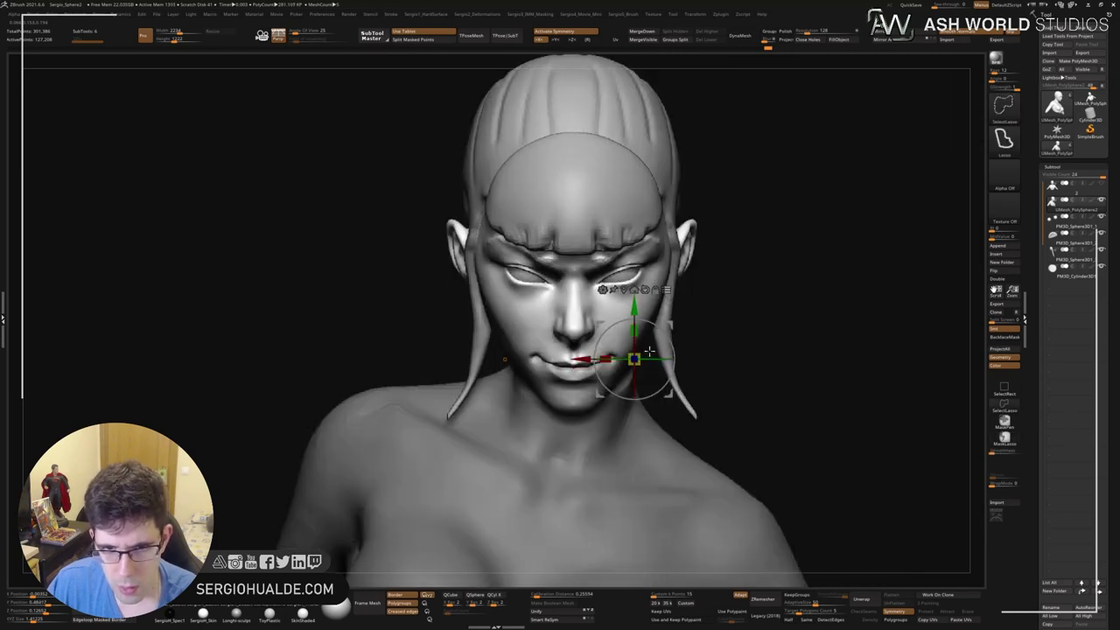
{"action": "key", "text": "ctrl+z"}
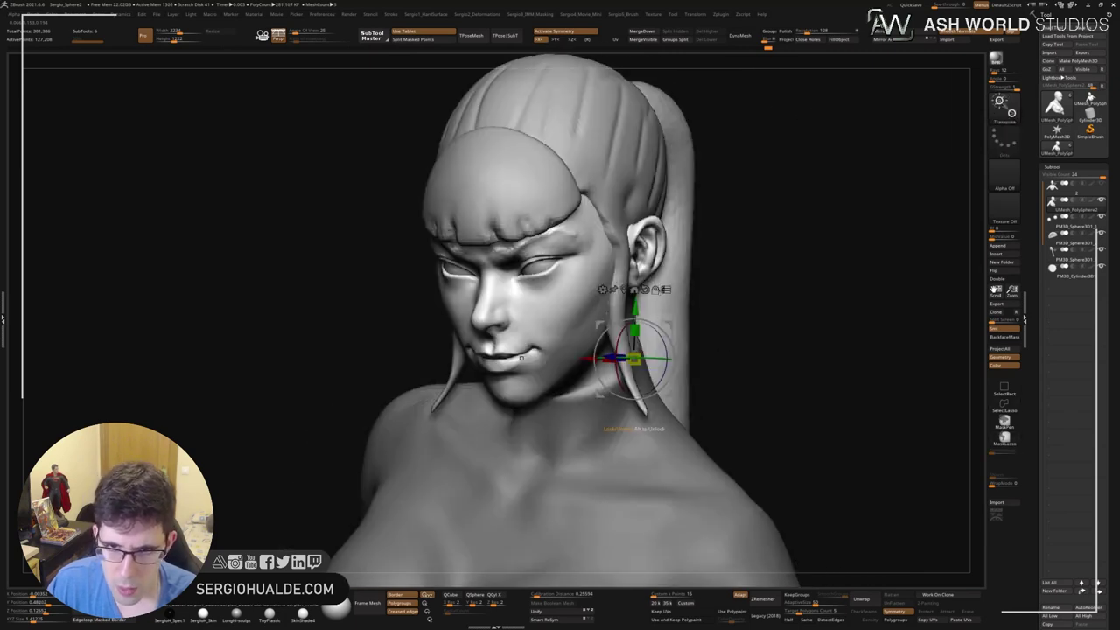
{"action": "key", "text": "q"}
{"action": "mouse_move", "coordinate": [532, 200]}
{"action": "right_mouse_down", "text": "ctrl"}
{"action": "mouse_move", "coordinate": [665, 230]}
{"action": "mouse_move", "coordinate": [630, 345]}
{"action": "mouse_move", "coordinate": [755, 300]}
{"action": "mouse_move", "coordinate": [592, 215]}
{"action": "mouse_move", "coordinate": [635, 292]}
{"action": "right_mouse_up", "text": "ctrl"}
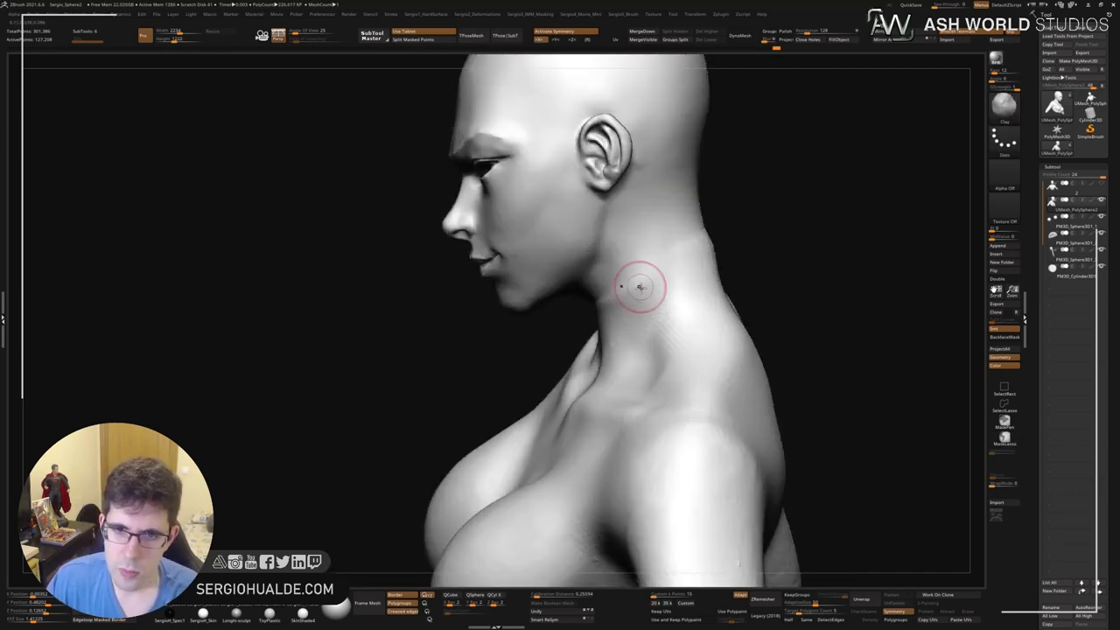
Orbit to a back view of the neck and shoulders to study the upper back.
{"action": "mouse_move", "coordinate": [697, 252]}
{"action": "right_mouse_down"}
{"action": "mouse_move", "coordinate": [697, 295]}
{"action": "mouse_move", "coordinate": [698, 231]}
{"action": "mouse_move", "coordinate": [720, 260]}
{"action": "mouse_move", "coordinate": [724, 293]}
{"action": "mouse_move", "coordinate": [727, 270]}
{"action": "mouse_move", "coordinate": [743, 286]}
{"action": "right_mouse_up"}
{"action": "key", "text": "b"}
{"action": "key", "text": "c"}
{"action": "key", "text": "l"}
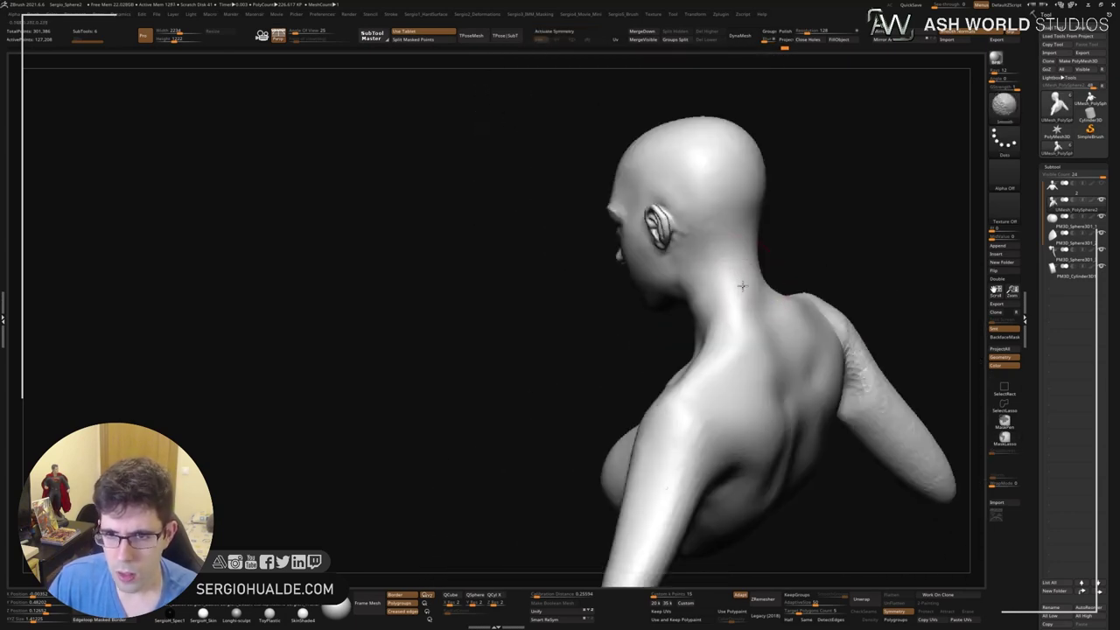
{"action": "mouse_move", "coordinate": [762, 360]}
{"action": "right_mouse_down", "text": "alt"}
{"action": "mouse_move", "coordinate": [753, 385]}
{"action": "mouse_move", "coordinate": [735, 344]}
{"action": "mouse_move", "coordinate": [691, 327]}
{"action": "right_mouse_up", "text": "alt"}
{"action": "key", "text": "b"}
{"action": "key", "text": "s"}
{"action": "key", "text": "t"}
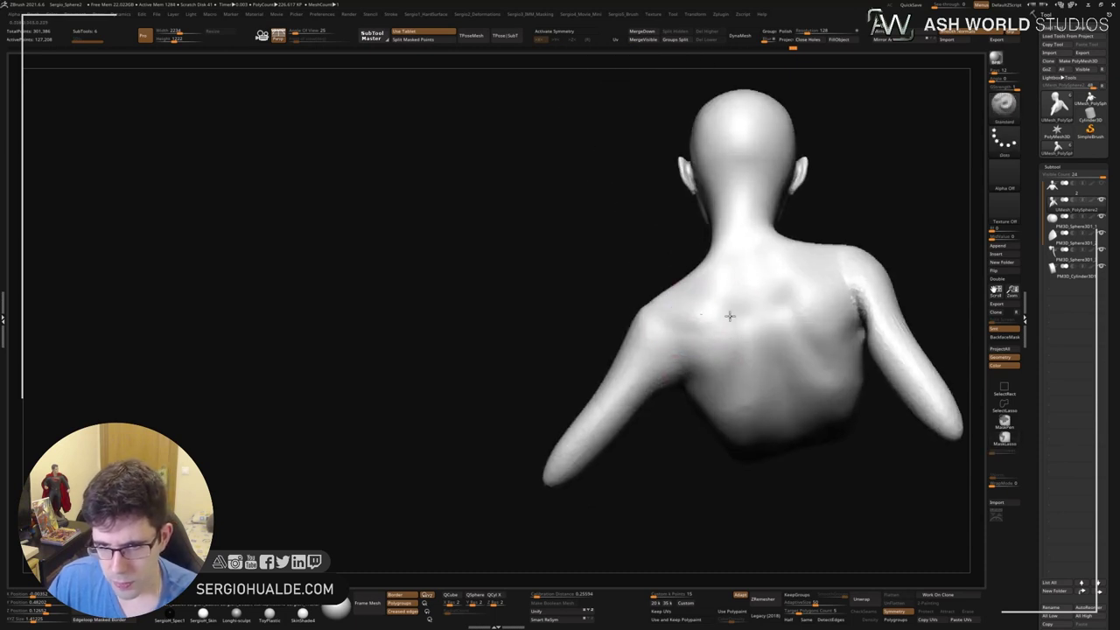
{"action": "right_click_drag", "start_coordinate": [724, 340], "coordinate": [710, 335]}
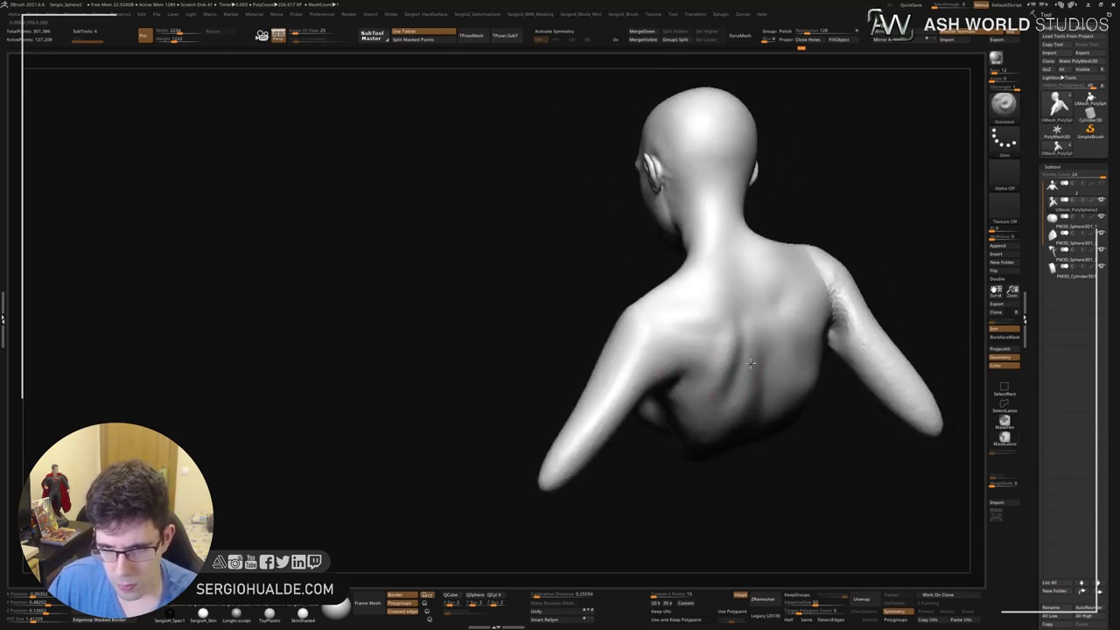
Flatten the upper back planes and the right shoulder-blade area with TrimDynamic.
{"action": "key", "text": "b"}
{"action": "key", "text": "t"}
{"action": "key", "text": "d"}
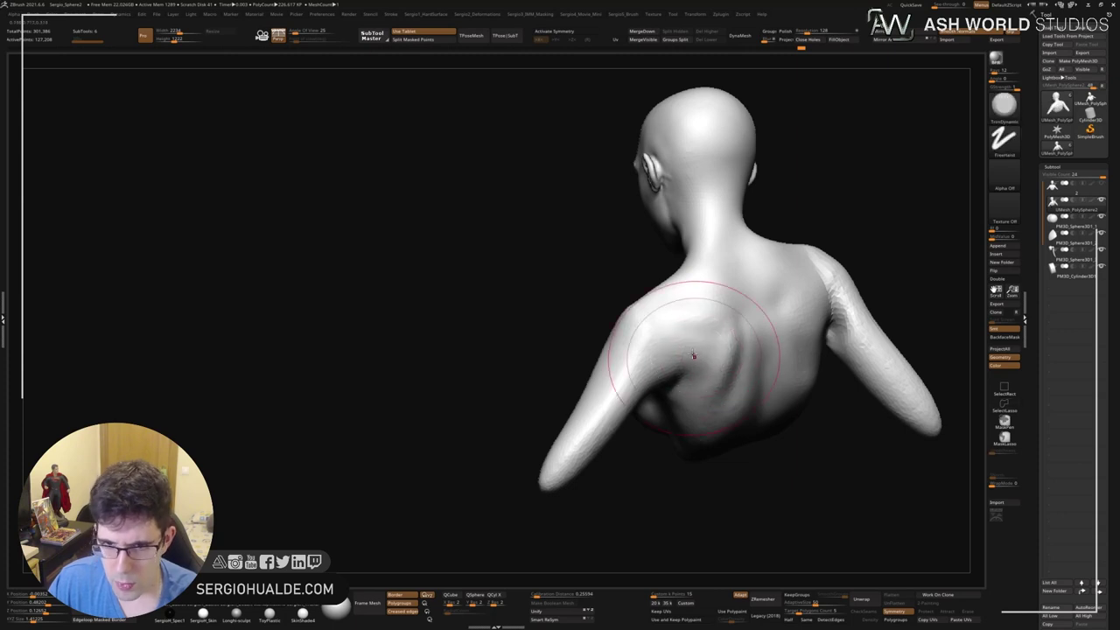
{"action": "right_click_drag", "start_coordinate": [725, 397], "coordinate": [737, 379]}
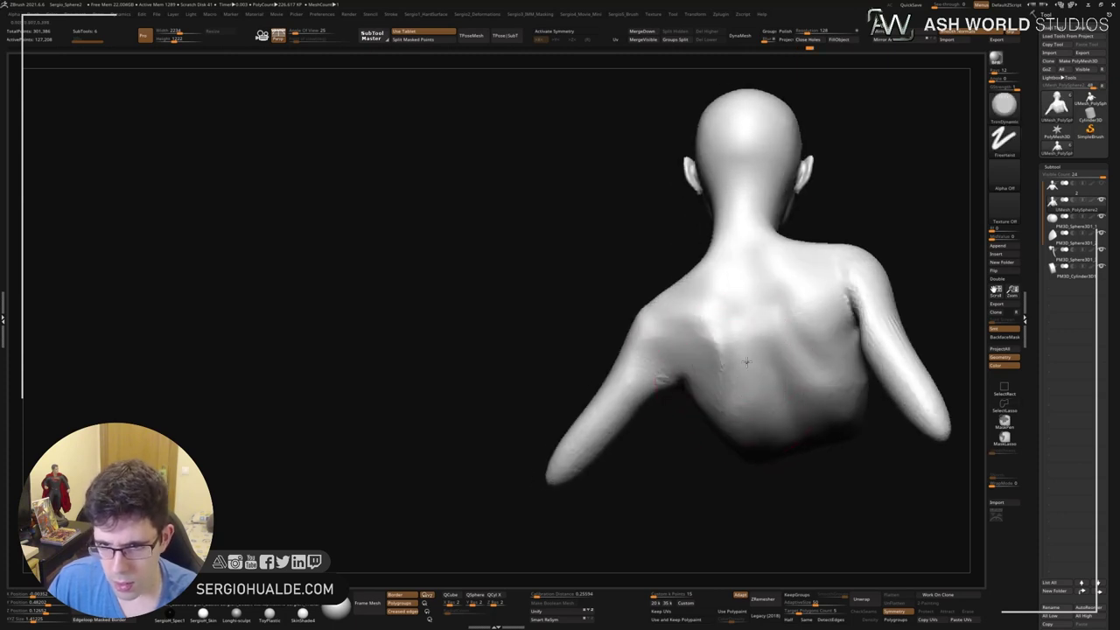
{"action": "left_click_drag", "start_coordinate": [744, 295], "coordinate": [762, 325]}
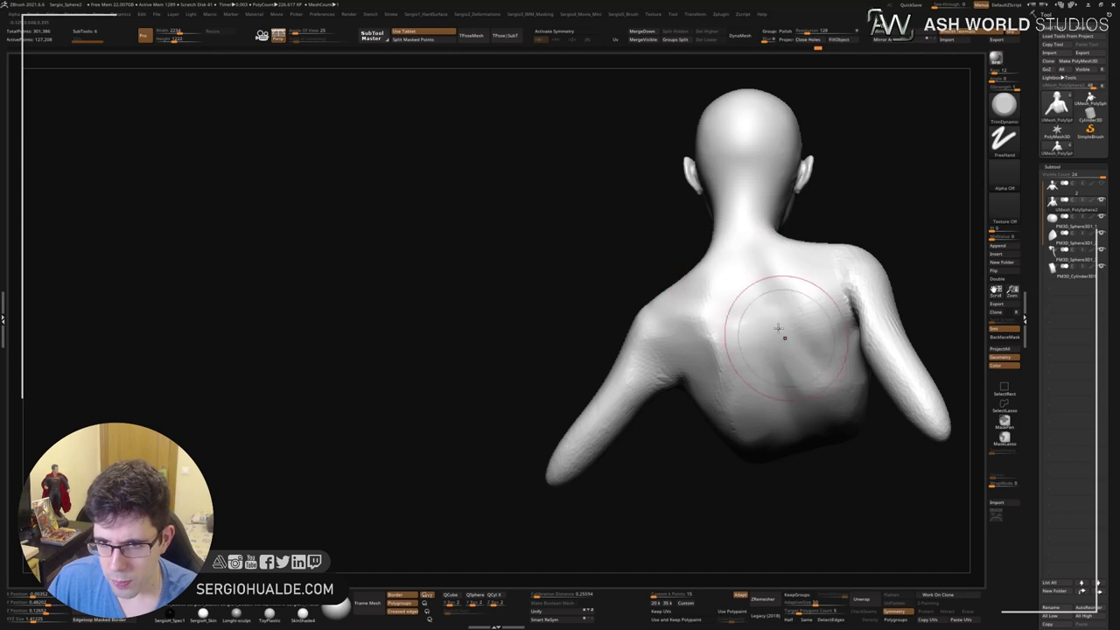
{"action": "left_click_drag", "start_coordinate": [814, 385], "coordinate": [849, 344]}
Add subtle form on the shoulder blade with Standard and sharpen its edge with TrimDynamic.
{"action": "right_click_drag", "start_coordinate": [813, 288], "coordinate": [717, 342]}
{"action": "key", "text": "b"}
{"action": "key", "text": "s"}
{"action": "key", "text": "t"}
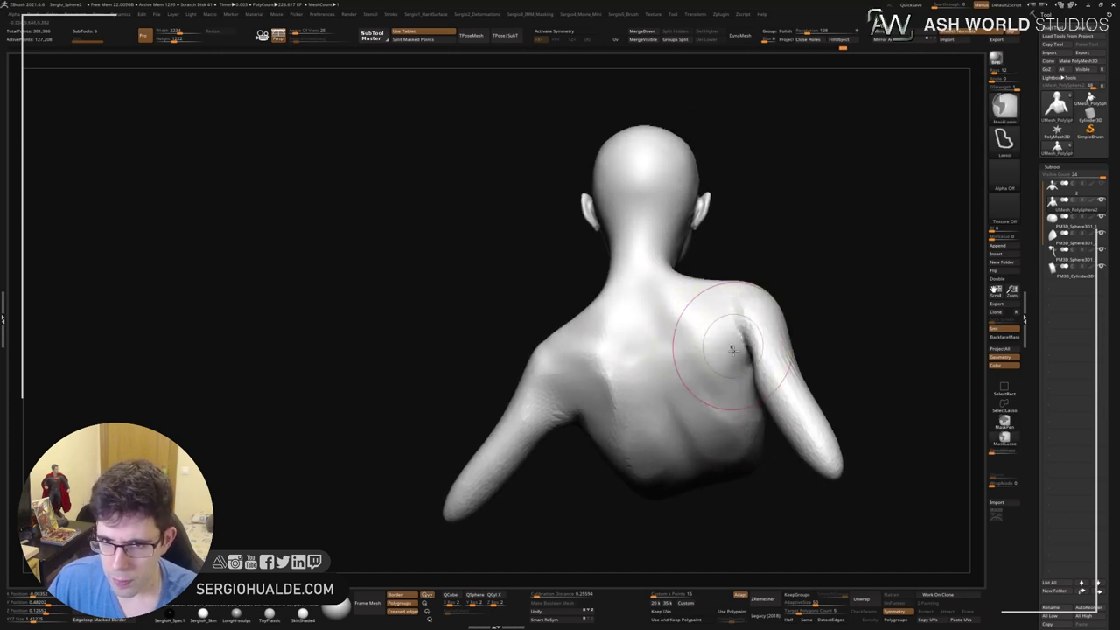
{"action": "left_click_drag", "start_coordinate": [680, 348], "coordinate": [691, 376]}
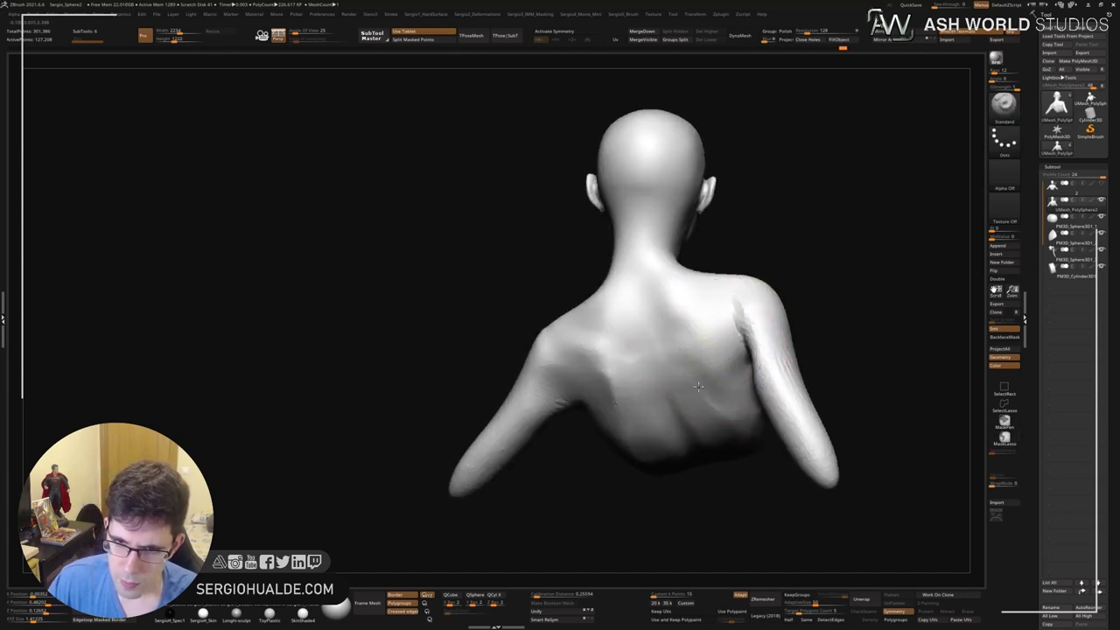
{"action": "right_click_drag", "start_coordinate": [704, 389], "coordinate": [706, 333]}
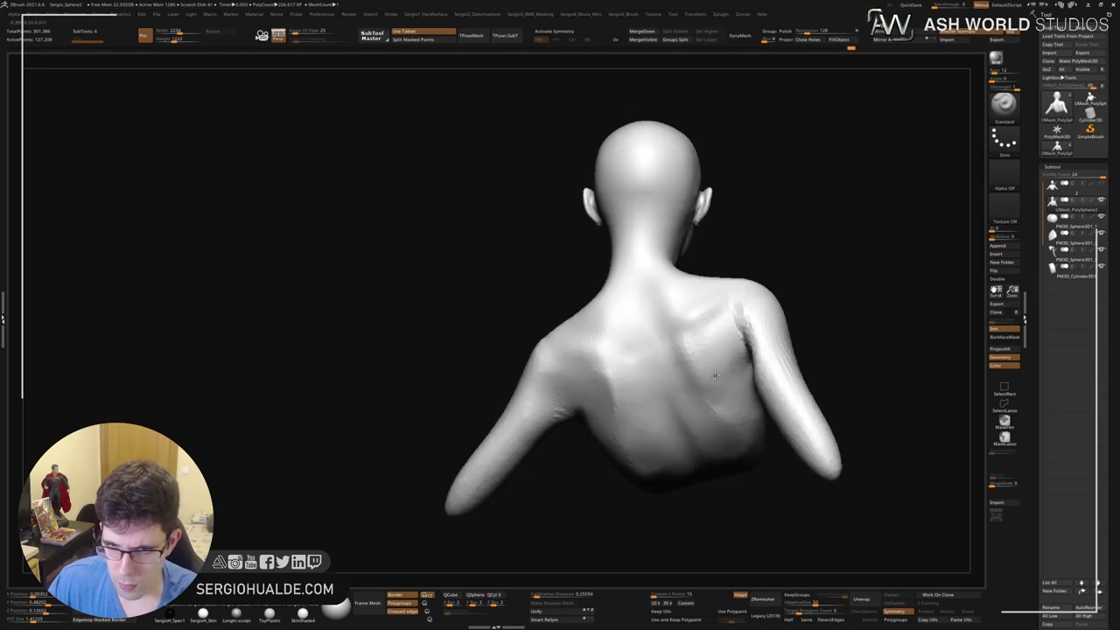
{"action": "key", "text": "b"}
{"action": "key", "text": "t"}
{"action": "key", "text": "d"}
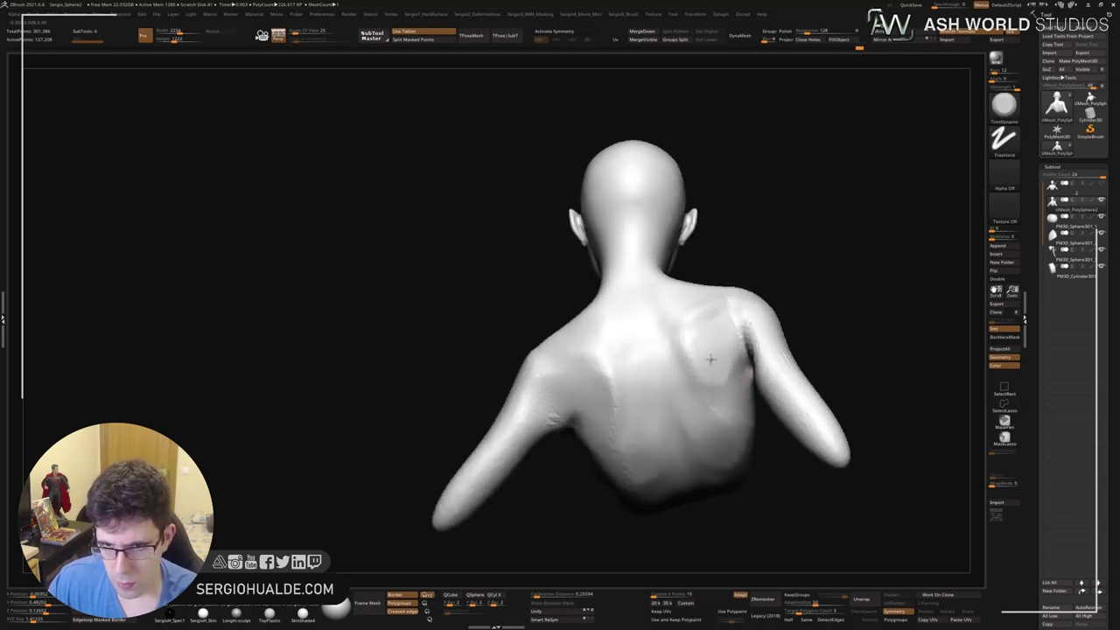
{"action": "left_click_drag", "start_coordinate": [710, 359], "coordinate": [710, 396]}
Build clay form onto the right shoulder.
{"action": "key", "text": "b"}
{"action": "key", "text": "s"}
{"action": "key", "text": "t"}
{"action": "right_click_drag", "start_coordinate": [717, 292], "coordinate": [659, 303]}
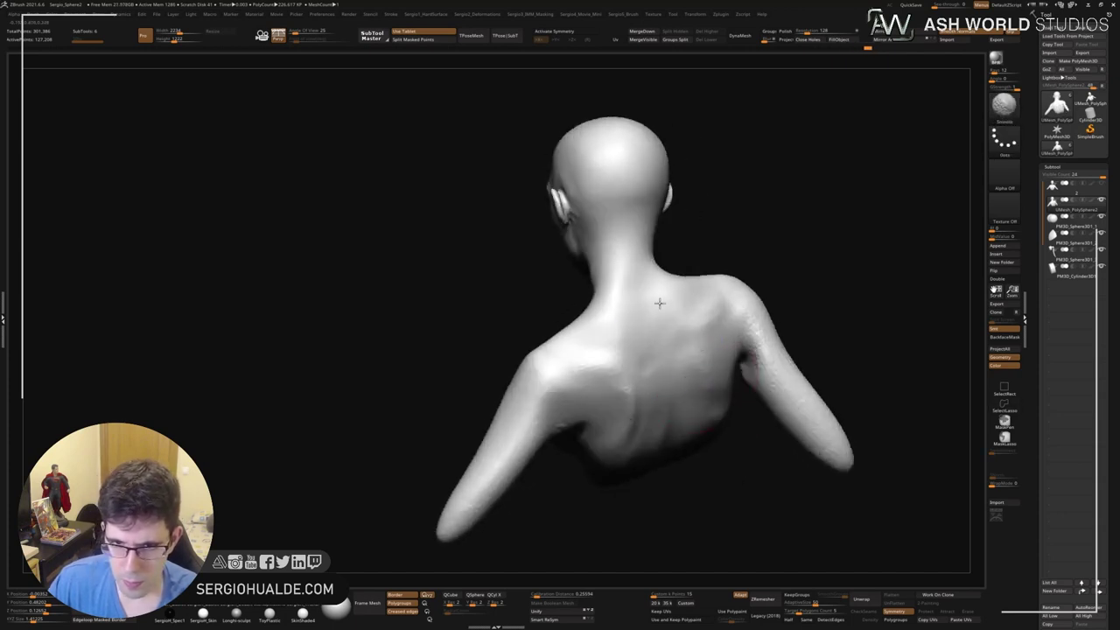
{"action": "key", "text": "b"}
{"action": "key", "text": "c"}
{"action": "key", "text": "l"}
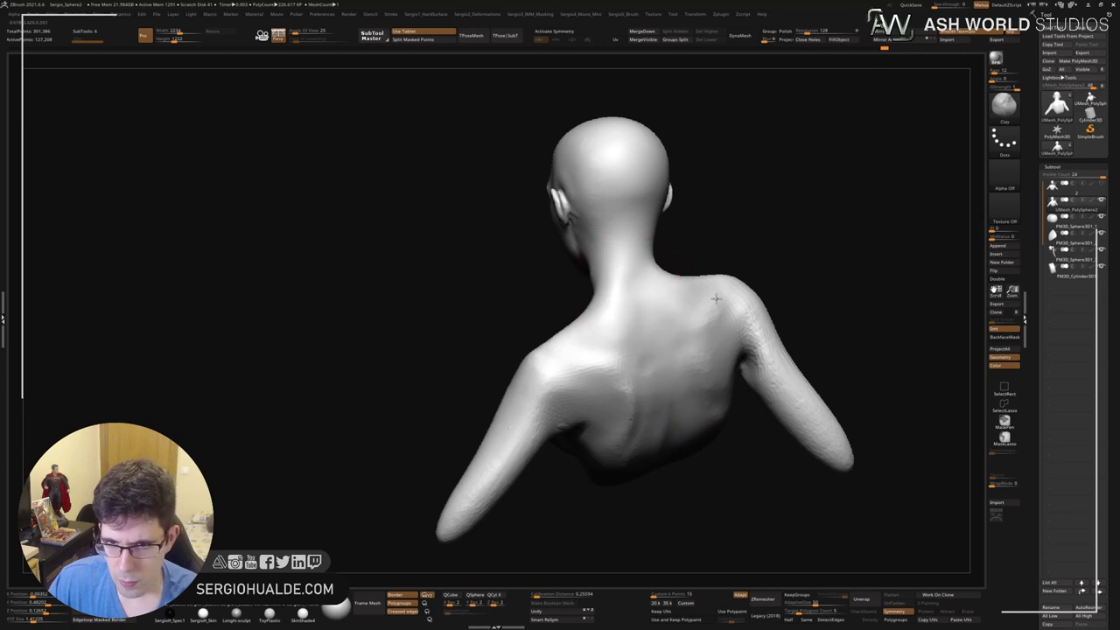
{"action": "left_click_drag", "start_coordinate": [716, 298], "coordinate": [713, 350]}
Build up clay form across the lower back.
{"action": "mouse_move", "coordinate": [700, 385]}
{"action": "right_mouse_down"}
{"action": "mouse_move", "coordinate": [674, 389]}
{"action": "mouse_move", "coordinate": [689, 445]}
{"action": "mouse_move", "coordinate": [655, 442]}
{"action": "right_mouse_up"}
{"action": "key", "text": "b"}
{"action": "key", "text": "s"}
{"action": "key", "text": "t"}
{"action": "key", "text": "b"}
{"action": "key", "text": "c"}
{"action": "key", "text": "l"}
{"action": "left_click_drag", "start_coordinate": [681, 483], "coordinate": [658, 458]}
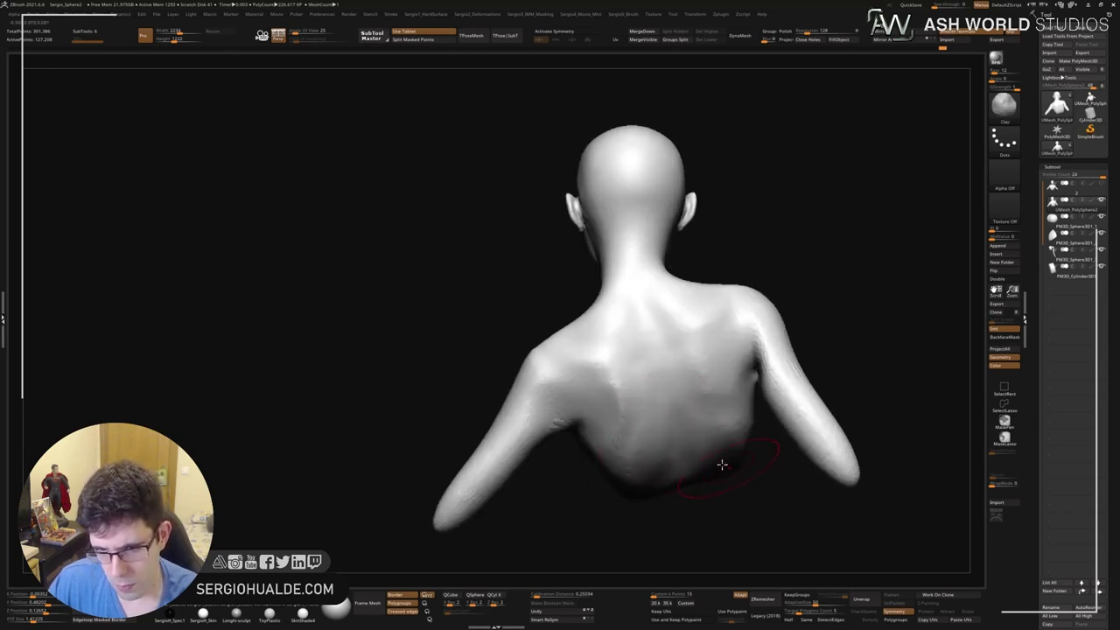
Smooth the lower back, then pull the arm mass down and outward with Move.
{"action": "left_click_drag", "start_coordinate": [652, 376], "coordinate": [652, 444], "text": "shift"}
{"action": "right_click_drag", "start_coordinate": [724, 460], "coordinate": [707, 443]}
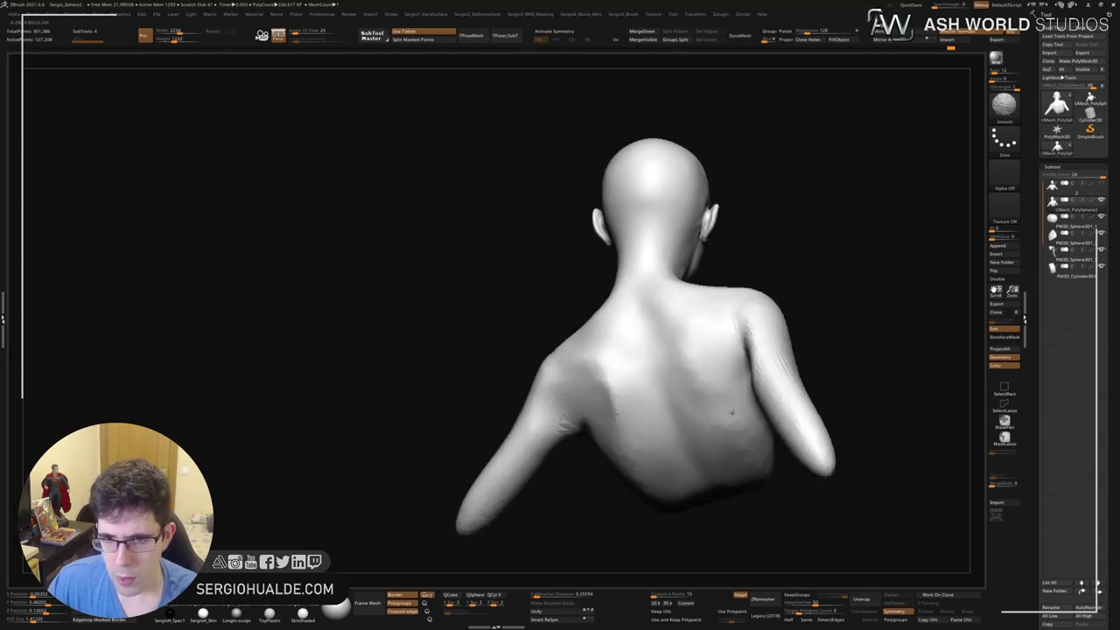
{"action": "mouse_move", "coordinate": [675, 363]}
{"action": "right_mouse_down"}
{"action": "mouse_move", "coordinate": [561, 418]}
{"action": "mouse_move", "coordinate": [592, 362]}
{"action": "right_mouse_up"}
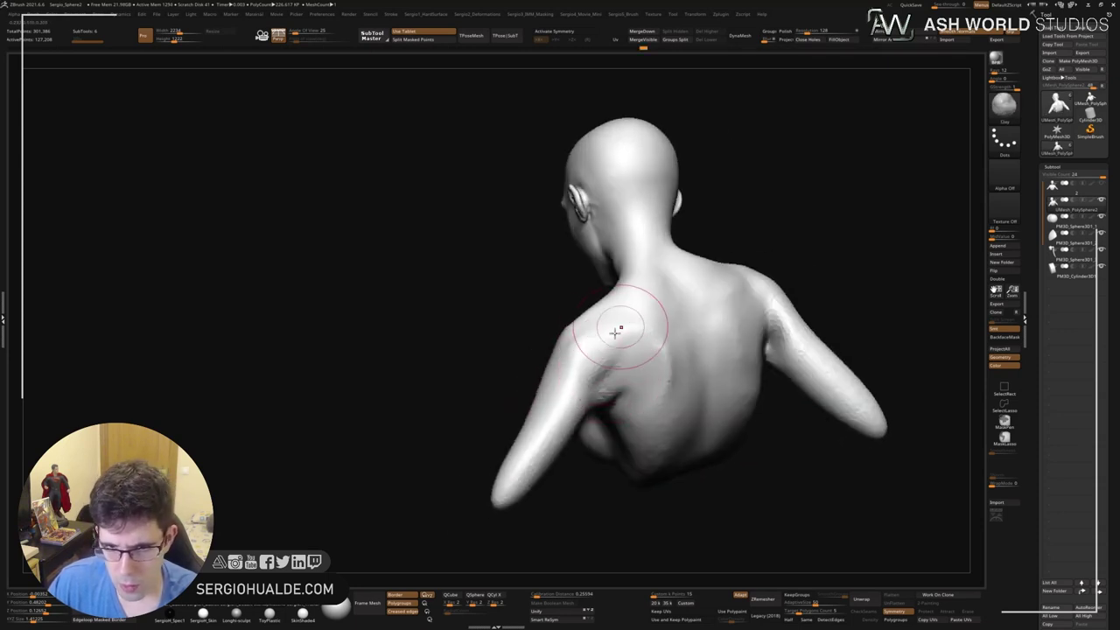
{"action": "mouse_move", "coordinate": [612, 324]}
{"action": "right_mouse_down"}
{"action": "mouse_move", "coordinate": [615, 402]}
{"action": "mouse_move", "coordinate": [600, 335]}
{"action": "mouse_move", "coordinate": [630, 350]}
{"action": "right_mouse_up"}
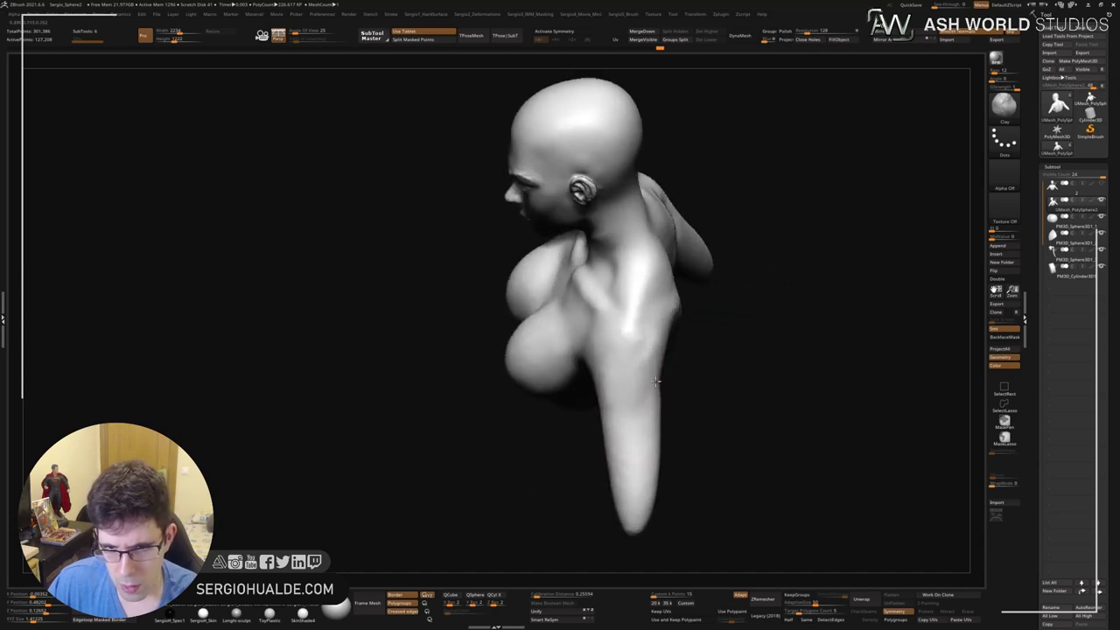
{"action": "mouse_move", "coordinate": [617, 374]}
{"action": "left_mouse_down"}
{"action": "mouse_move", "coordinate": [643, 407]}
{"action": "mouse_move", "coordinate": [645, 456]}
{"action": "mouse_move", "coordinate": [630, 464]}
{"action": "left_mouse_up"}
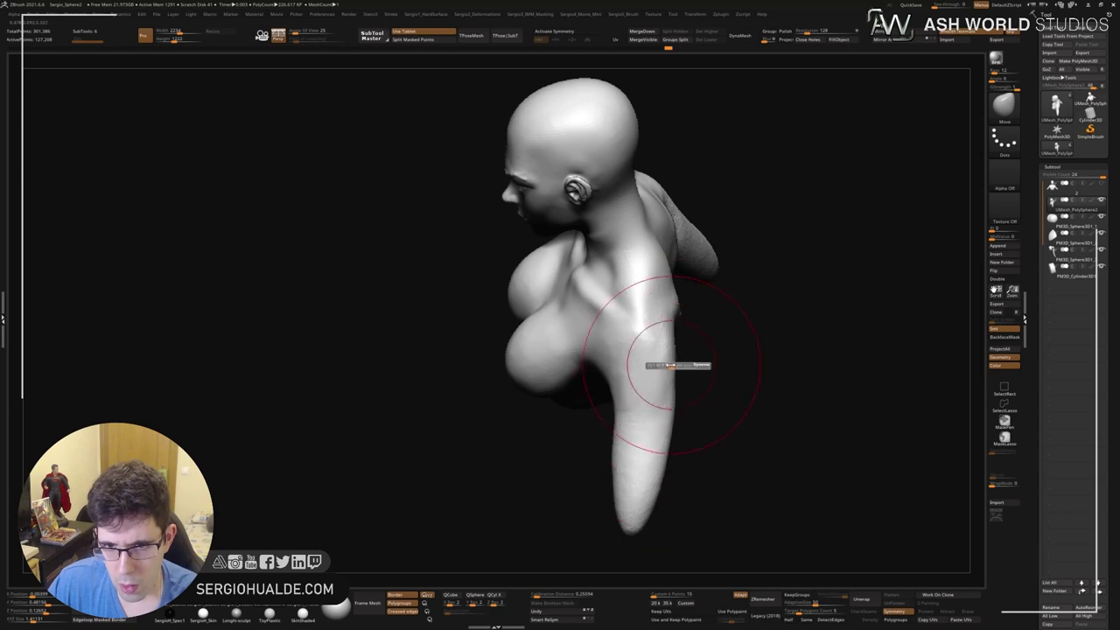
{"action": "mouse_move", "coordinate": [674, 367]}
{"action": "right_mouse_down"}
{"action": "mouse_move", "coordinate": [722, 367]}
{"action": "mouse_move", "coordinate": [727, 400]}
{"action": "mouse_move", "coordinate": [670, 517]}
{"action": "mouse_move", "coordinate": [725, 437]}
{"action": "mouse_move", "coordinate": [742, 372]}
{"action": "mouse_move", "coordinate": [705, 374]}
{"action": "mouse_move", "coordinate": [695, 405]}
{"action": "mouse_move", "coordinate": [670, 359]}
{"action": "mouse_move", "coordinate": [712, 326]}
{"action": "right_mouse_up"}
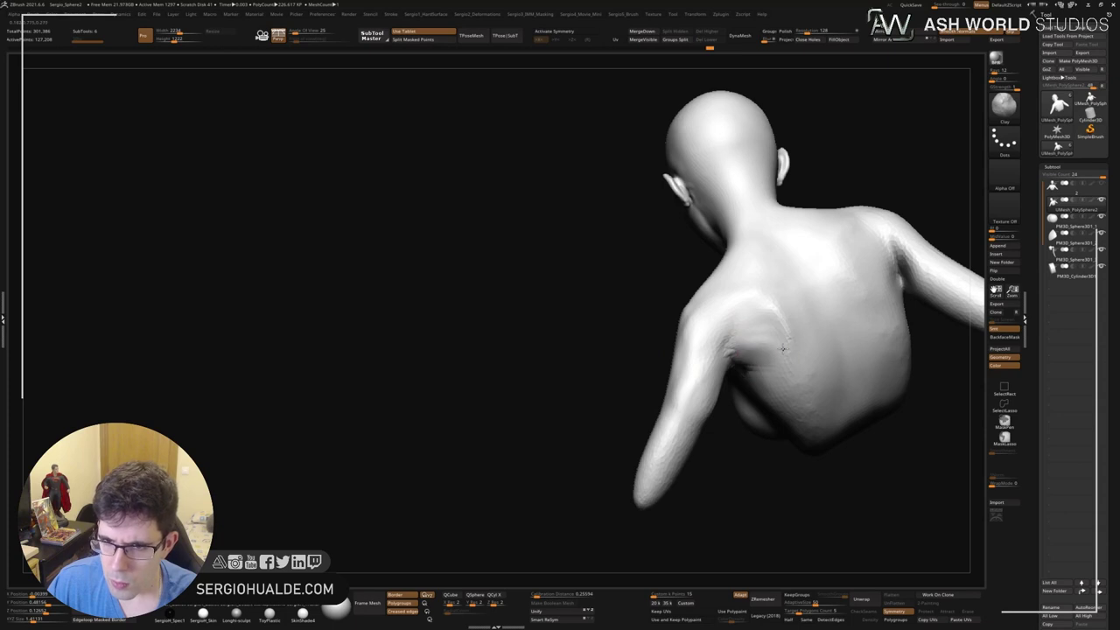
Carve a crease behind the shoulder with DamStandard and soften it near the armpit.
{"action": "mouse_move", "coordinate": [745, 355]}
{"action": "right_mouse_down"}
{"action": "mouse_move", "coordinate": [734, 362]}
{"action": "mouse_move", "coordinate": [737, 325]}
{"action": "right_mouse_up"}
{"action": "key", "text": "b"}
{"action": "key", "text": "d"}
{"action": "key", "text": "s"}
{"action": "mouse_move", "coordinate": [737, 325]}
{"action": "left_mouse_down"}
{"action": "mouse_move", "coordinate": [726, 376]}
{"action": "mouse_move", "coordinate": [729, 335]}
{"action": "left_mouse_up"}
{"action": "mouse_move", "coordinate": [728, 335]}
{"action": "right_mouse_down"}
{"action": "mouse_move", "coordinate": [725, 376]}
{"action": "mouse_move", "coordinate": [743, 320]}
{"action": "right_mouse_up"}
{"action": "left_click_drag", "start_coordinate": [743, 320], "coordinate": [750, 345]}
{"action": "mouse_move", "coordinate": [750, 345]}
{"action": "right_mouse_down"}
{"action": "mouse_move", "coordinate": [747, 417]}
{"action": "mouse_move", "coordinate": [757, 372]}
{"action": "right_mouse_up"}
{"action": "left_click_drag", "start_coordinate": [715, 366], "coordinate": [691, 376], "text": "shift"}
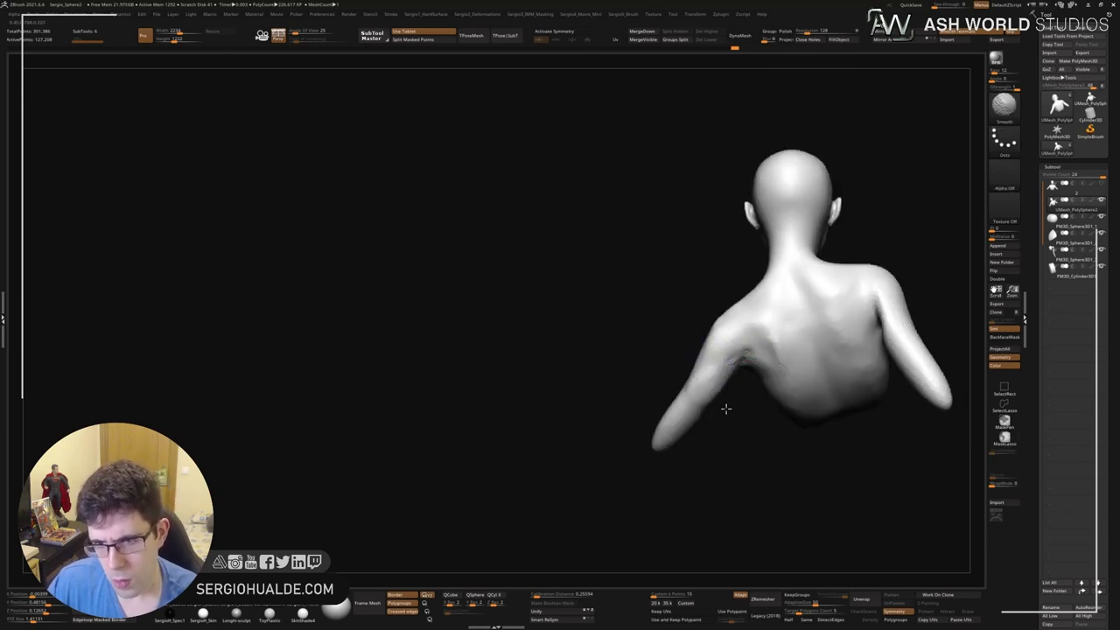
{"action": "mouse_move", "coordinate": [725, 408]}
{"action": "right_mouse_down"}
{"action": "mouse_move", "coordinate": [837, 370]}
{"action": "mouse_move", "coordinate": [744, 405]}
{"action": "mouse_move", "coordinate": [695, 399]}
{"action": "mouse_move", "coordinate": [611, 343]}
{"action": "mouse_move", "coordinate": [704, 342]}
{"action": "mouse_move", "coordinate": [625, 400]}
{"action": "right_mouse_up"}
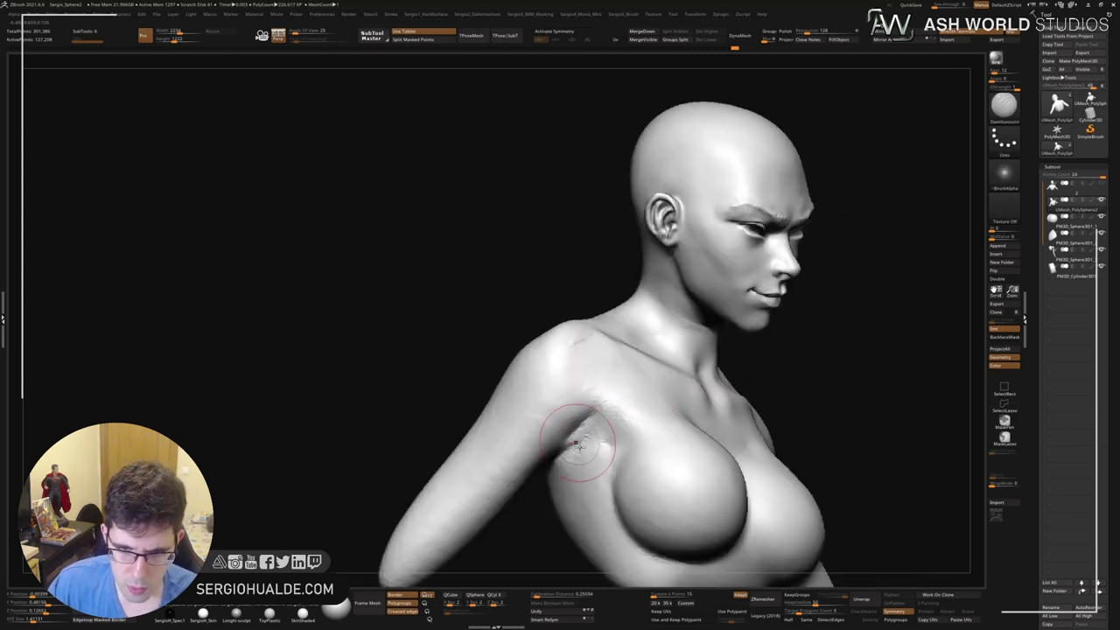
Switch to the Clay brush and build up the front armpit where the arm meets the chest.
{"action": "mouse_move", "coordinate": [578, 445]}
{"action": "right_mouse_down", "text": "alt"}
{"action": "mouse_move", "coordinate": [550, 528]}
{"action": "mouse_move", "coordinate": [580, 398]}
{"action": "right_mouse_up", "text": "alt"}
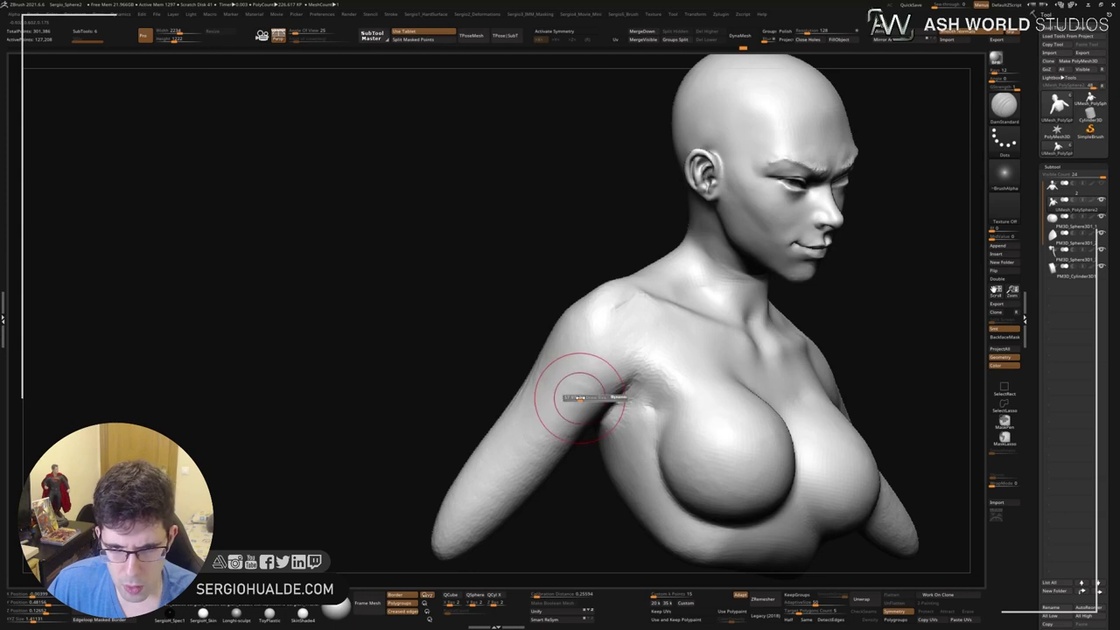
{"action": "key", "text": "b"}
{"action": "key", "text": "c"}
{"action": "key", "text": "l"}
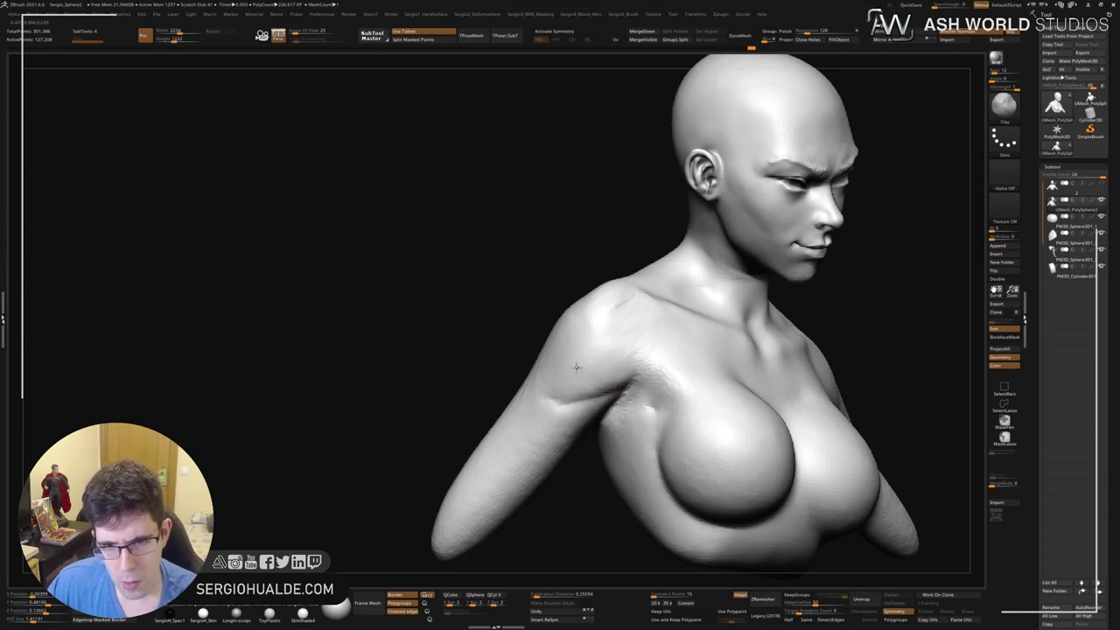
{"action": "mouse_move", "coordinate": [587, 320]}
{"action": "right_mouse_down"}
{"action": "mouse_move", "coordinate": [617, 324]}
{"action": "mouse_move", "coordinate": [604, 378]}
{"action": "mouse_move", "coordinate": [644, 325]}
{"action": "mouse_move", "coordinate": [640, 295]}
{"action": "mouse_move", "coordinate": [670, 375]}
{"action": "mouse_move", "coordinate": [579, 289]}
{"action": "mouse_move", "coordinate": [599, 334]}
{"action": "right_mouse_up"}
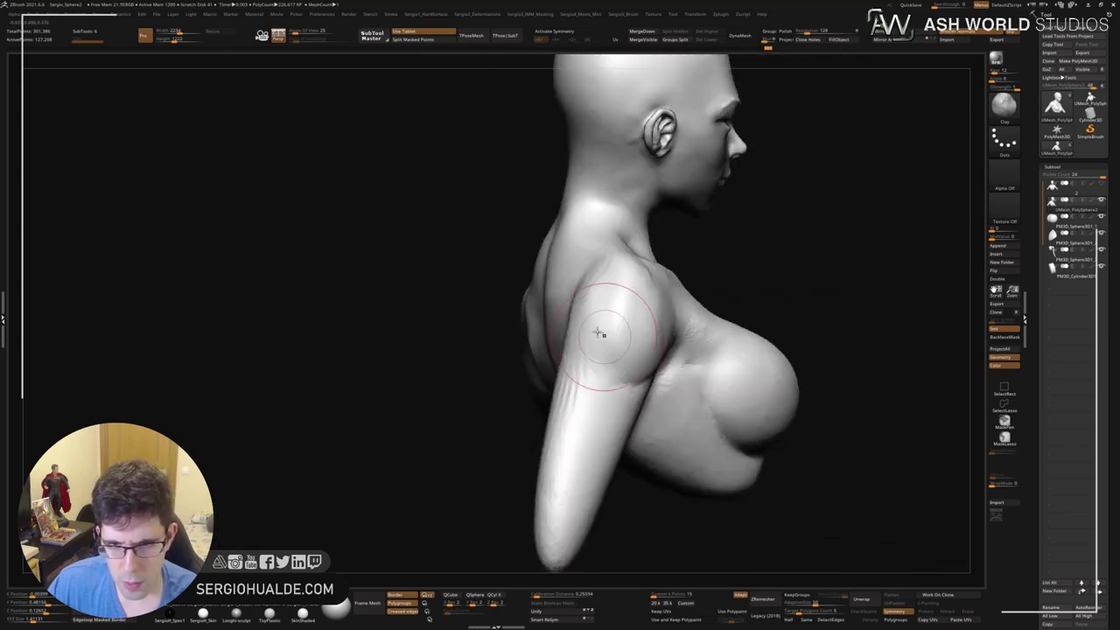
{"action": "mouse_move", "coordinate": [622, 378]}
{"action": "right_mouse_down"}
{"action": "mouse_move", "coordinate": [570, 364]}
{"action": "mouse_move", "coordinate": [646, 330]}
{"action": "mouse_move", "coordinate": [655, 250]}
{"action": "mouse_move", "coordinate": [712, 288]}
{"action": "right_mouse_up"}
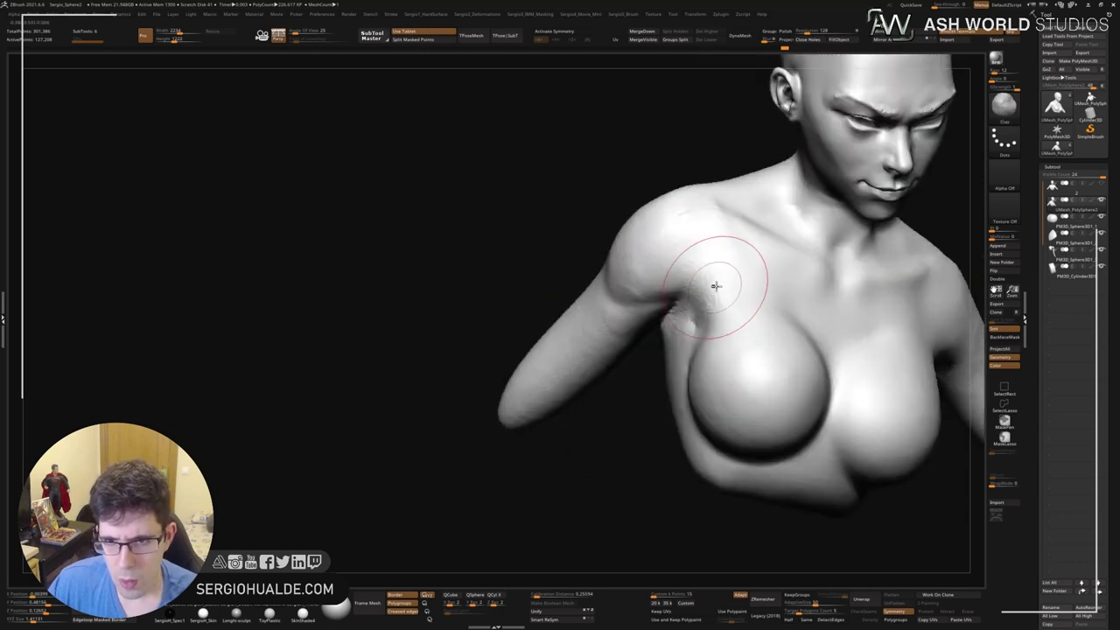
Smooth the front of the shoulder so it blends into the chest.
{"action": "mouse_move", "coordinate": [717, 245]}
{"action": "right_mouse_down"}
{"action": "mouse_move", "coordinate": [672, 312]}
{"action": "mouse_move", "coordinate": [706, 303]}
{"action": "right_mouse_up"}
{"action": "left_click_drag", "start_coordinate": [707, 303], "coordinate": [658, 257], "text": "shift"}
{"action": "mouse_move", "coordinate": [657, 257]}
{"action": "right_mouse_down"}
{"action": "mouse_move", "coordinate": [559, 269]}
{"action": "mouse_move", "coordinate": [537, 295]}
{"action": "right_mouse_up"}
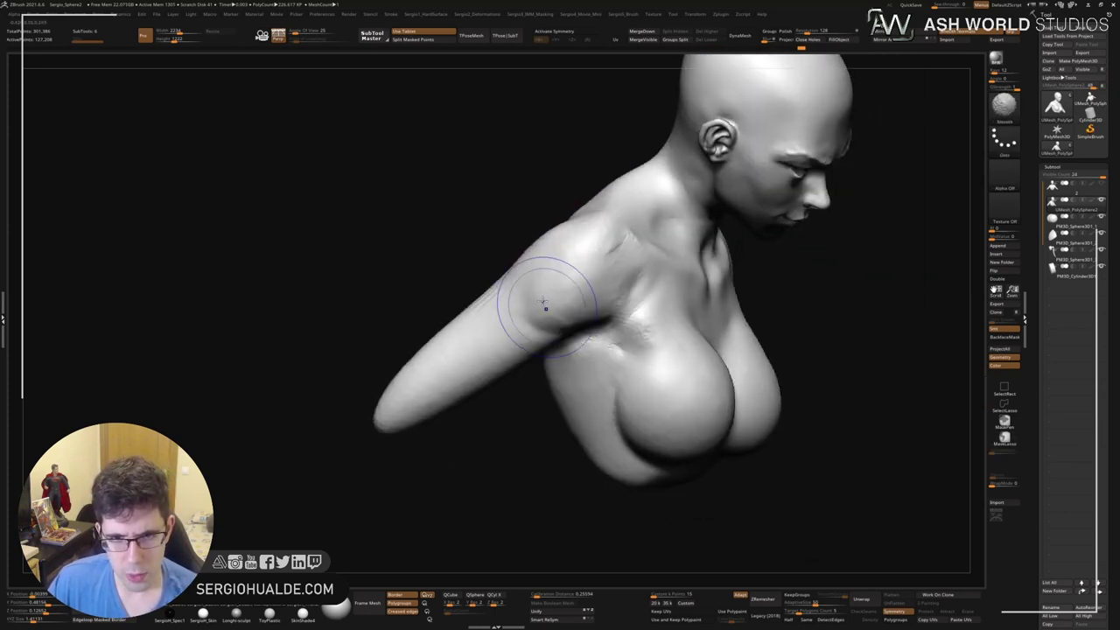
{"action": "mouse_move", "coordinate": [407, 407]}
{"action": "right_mouse_down"}
{"action": "mouse_move", "coordinate": [554, 295]}
{"action": "mouse_move", "coordinate": [777, 384]}
{"action": "mouse_move", "coordinate": [758, 425]}
{"action": "mouse_move", "coordinate": [778, 342]}
{"action": "mouse_move", "coordinate": [745, 370]}
{"action": "mouse_move", "coordinate": [717, 293]}
{"action": "right_mouse_up"}
Hide the hair subtools and check the bald bust from side, three-quarter and front views.
{"action": "key", "text": "ctrl+shift+h"}
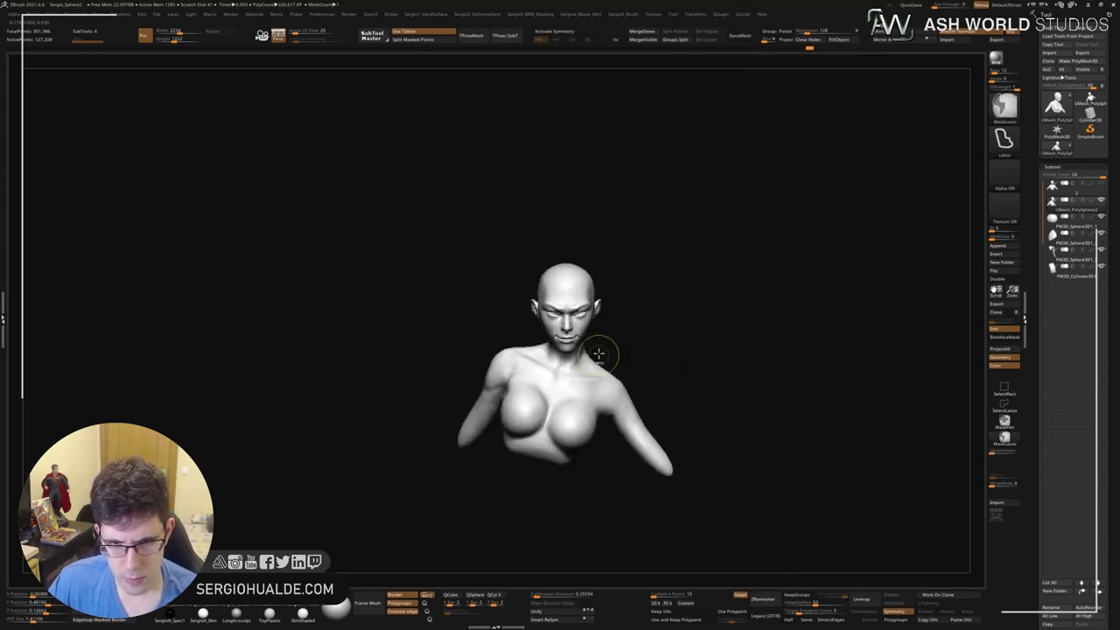
{"action": "key", "text": "f"}
{"action": "mouse_move", "coordinate": [720, 356]}
{"action": "right_mouse_down", "text": "shift"}
{"action": "mouse_move", "coordinate": [670, 350]}
{"action": "mouse_move", "coordinate": [673, 339]}
{"action": "right_mouse_up", "text": "shift"}
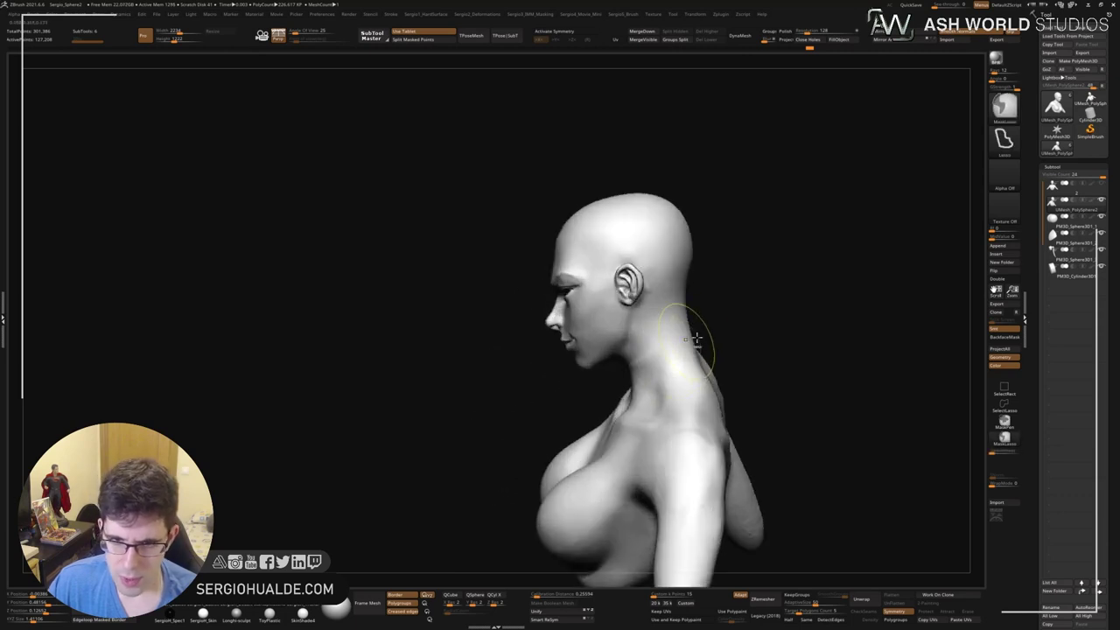
{"action": "right_click_drag", "start_coordinate": [619, 363], "coordinate": [467, 315], "text": "ctrl"}
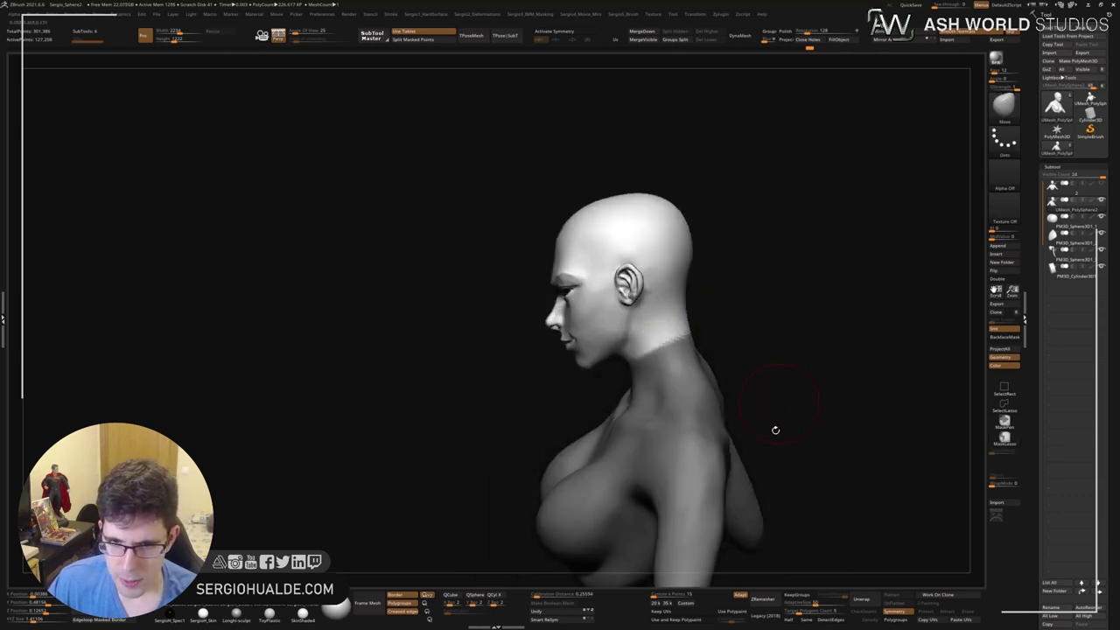
{"action": "mouse_move", "coordinate": [772, 430]}
{"action": "right_mouse_down"}
{"action": "mouse_move", "coordinate": [782, 349]}
{"action": "mouse_move", "coordinate": [838, 374]}
{"action": "right_mouse_up"}
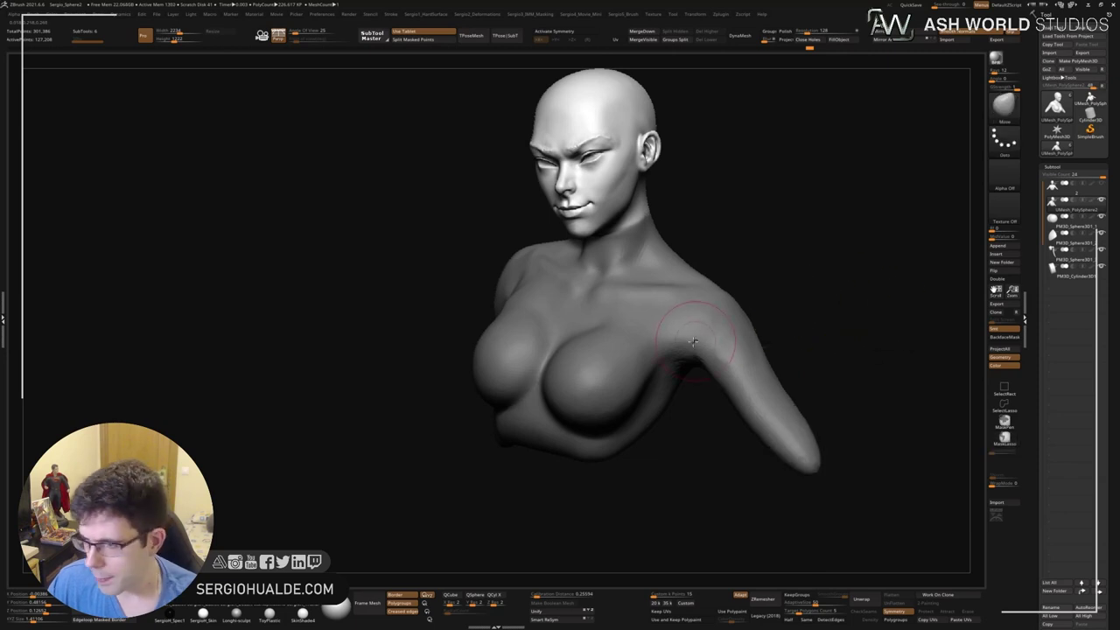
{"action": "mouse_move", "coordinate": [735, 385]}
{"action": "right_mouse_down"}
{"action": "mouse_move", "coordinate": [724, 325]}
{"action": "mouse_move", "coordinate": [719, 371]}
{"action": "right_mouse_up"}
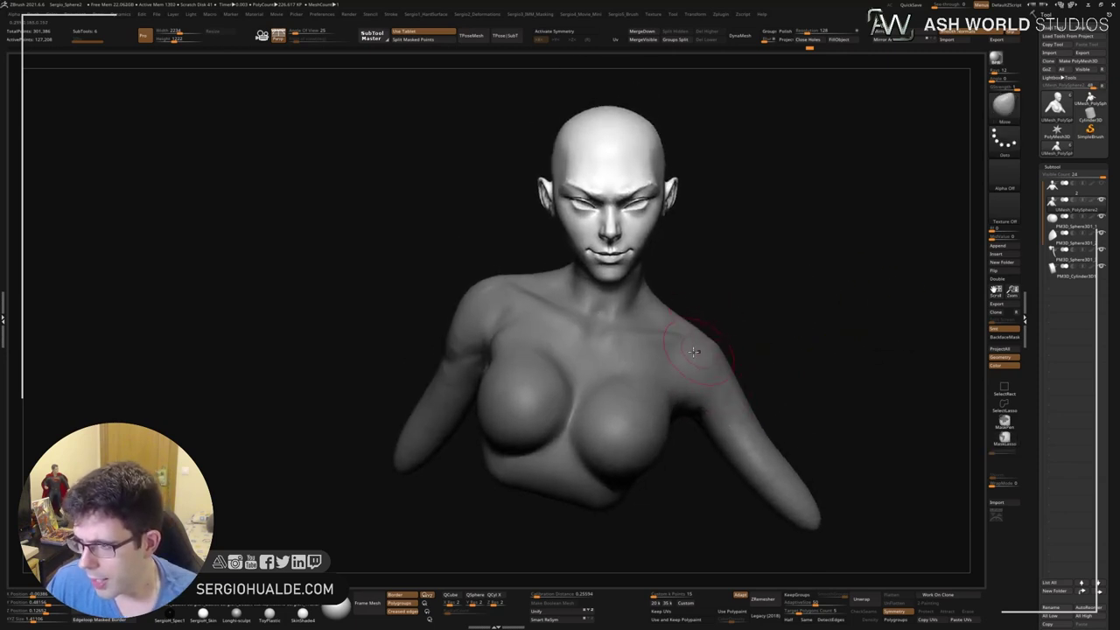
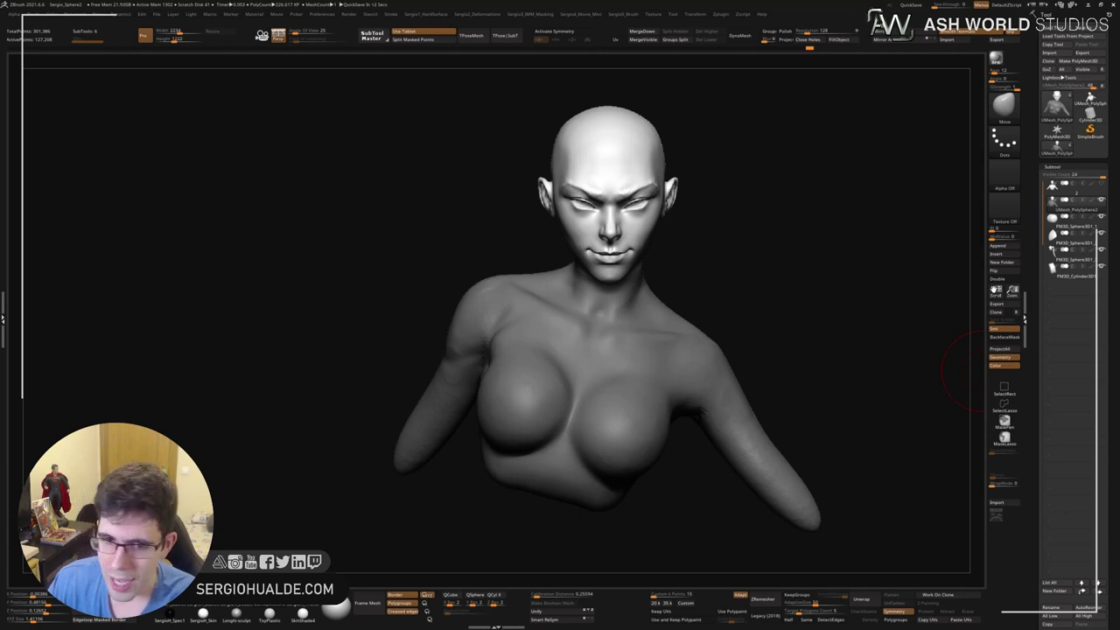
With Transpose pivoted at the chin, scale the torso up larger and wider relative to the head.
{"action": "left_click_drag", "start_coordinate": [966, 367], "coordinate": [711, 269]}
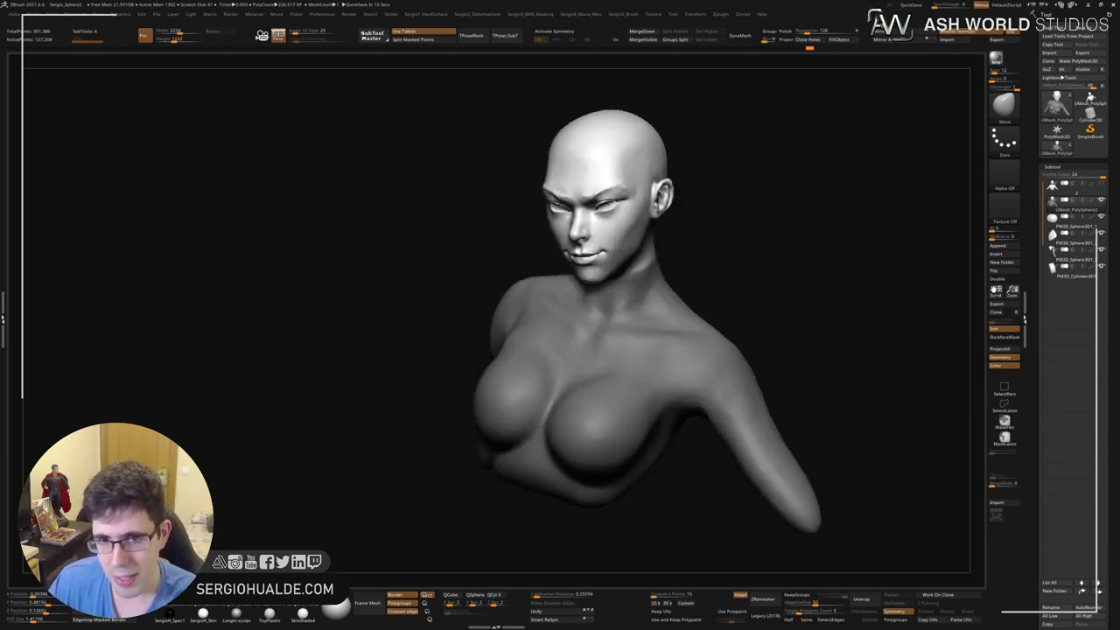
{"action": "key", "text": "w"}
{"action": "mouse_move", "coordinate": [710, 269]}
{"action": "right_mouse_down"}
{"action": "mouse_move", "coordinate": [652, 301]}
{"action": "mouse_move", "coordinate": [759, 291]}
{"action": "right_mouse_up"}
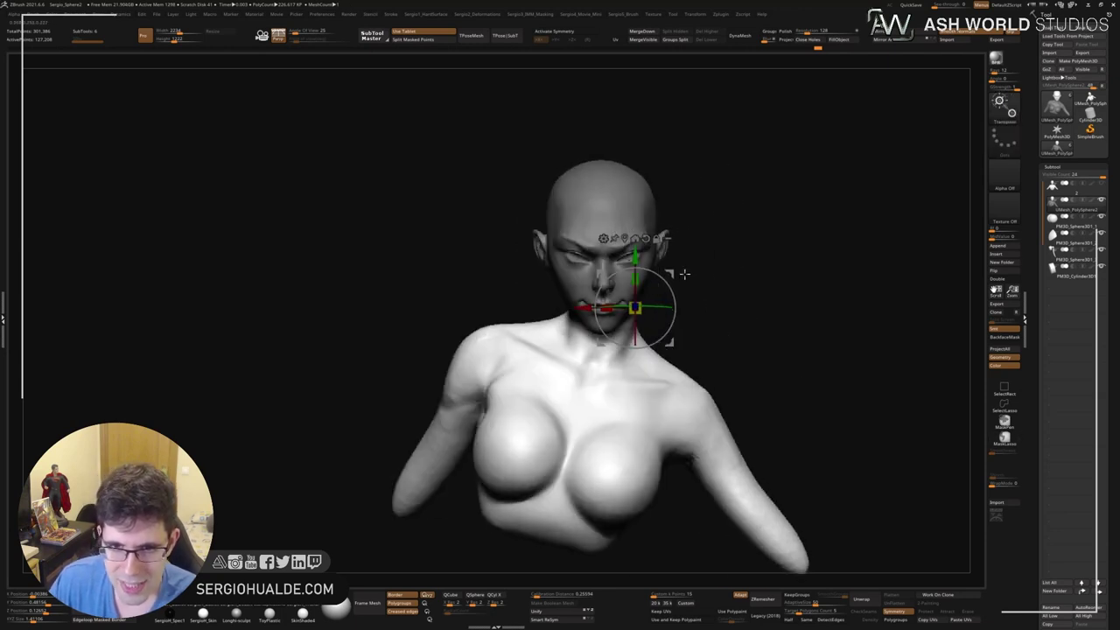
{"action": "left_click", "coordinate": [598, 315]}
{"action": "left_click_drag", "start_coordinate": [606, 305], "coordinate": [609, 307]}
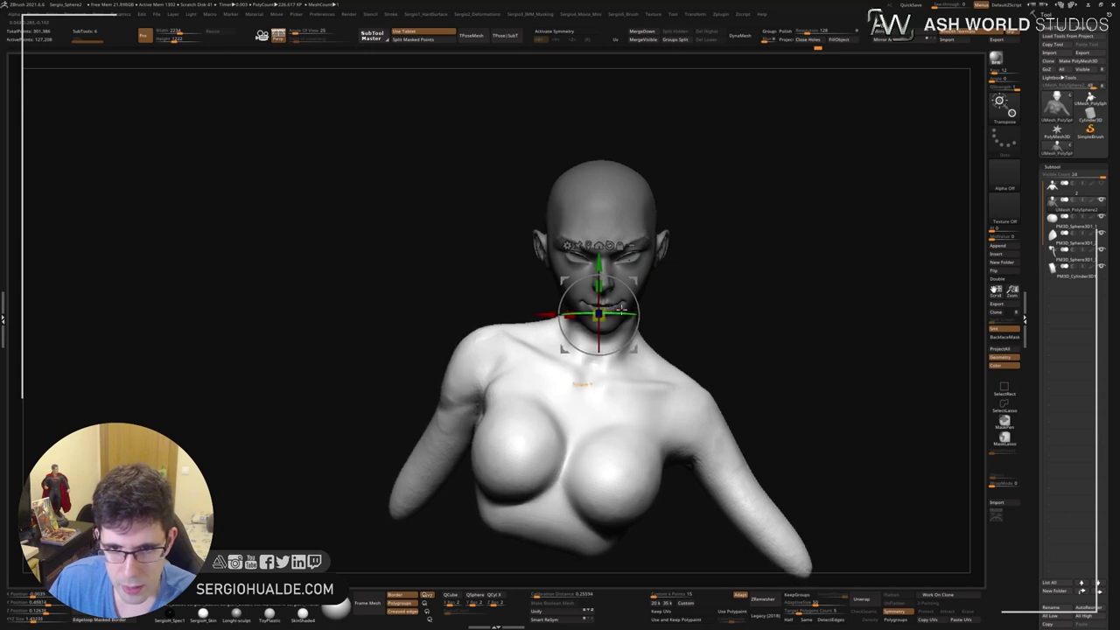
{"action": "key", "text": "q"}
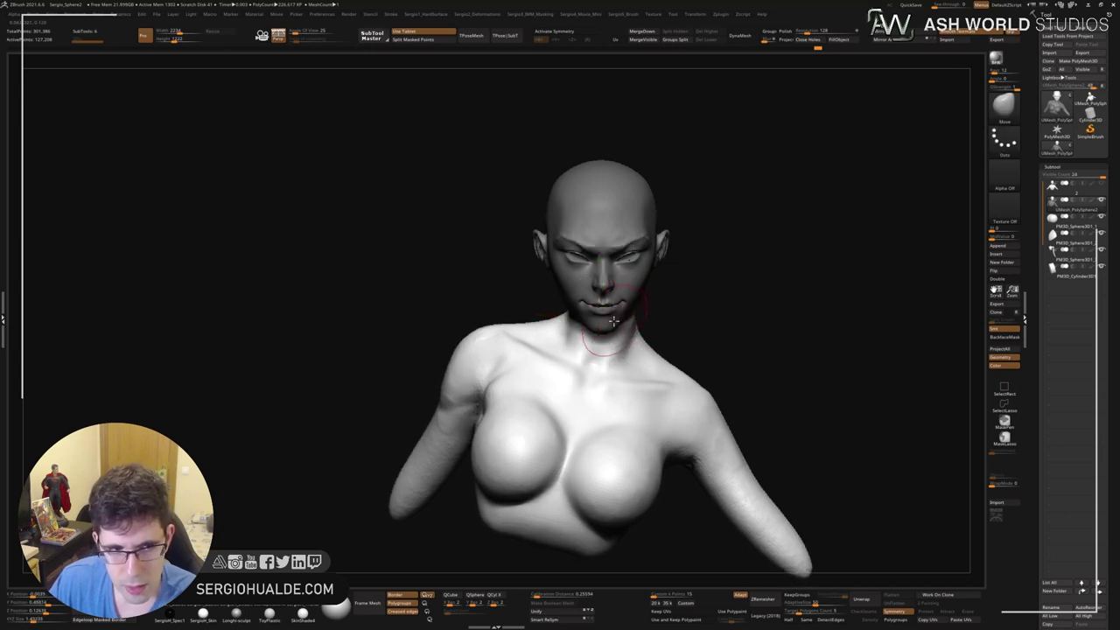
{"action": "mouse_move", "coordinate": [728, 256]}
{"action": "left_mouse_down"}
{"action": "mouse_move", "coordinate": [725, 300]}
{"action": "mouse_move", "coordinate": [743, 327]}
{"action": "mouse_move", "coordinate": [733, 292]}
{"action": "left_mouse_up"}
{"action": "mouse_move", "coordinate": [730, 300]}
{"action": "left_mouse_down"}
{"action": "mouse_move", "coordinate": [742, 292]}
{"action": "mouse_move", "coordinate": [723, 305]}
{"action": "mouse_move", "coordinate": [742, 303]}
{"action": "left_mouse_up"}
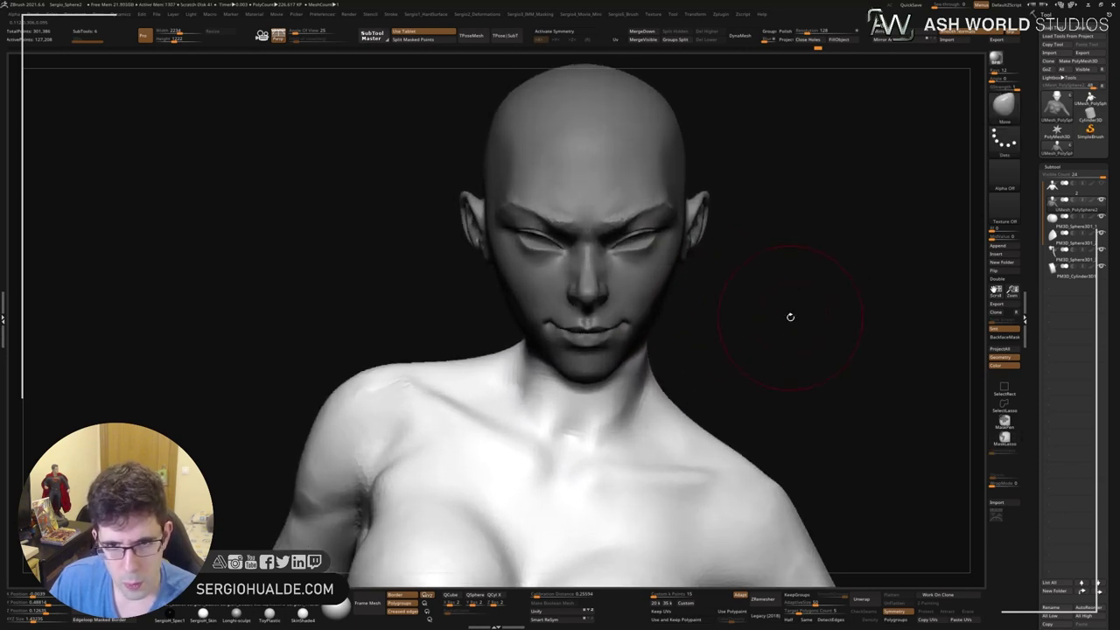
Toggle the hair SubTool off to expose the bald head and view the neck from the front.
{"action": "left_click", "coordinate": [779, 318], "text": "ctrl+shift"}
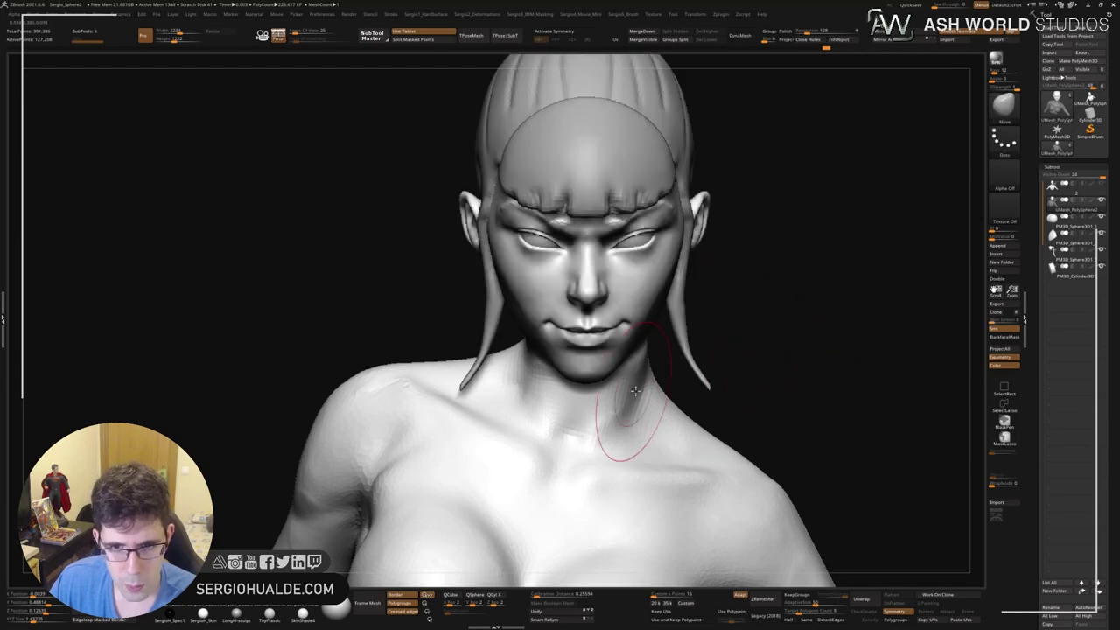
{"action": "mouse_move", "coordinate": [635, 391]}
{"action": "right_mouse_down"}
{"action": "mouse_move", "coordinate": [640, 366]}
{"action": "mouse_move", "coordinate": [614, 370]}
{"action": "right_mouse_up"}
{"action": "left_click", "coordinate": [638, 352], "text": "ctrl+shift"}
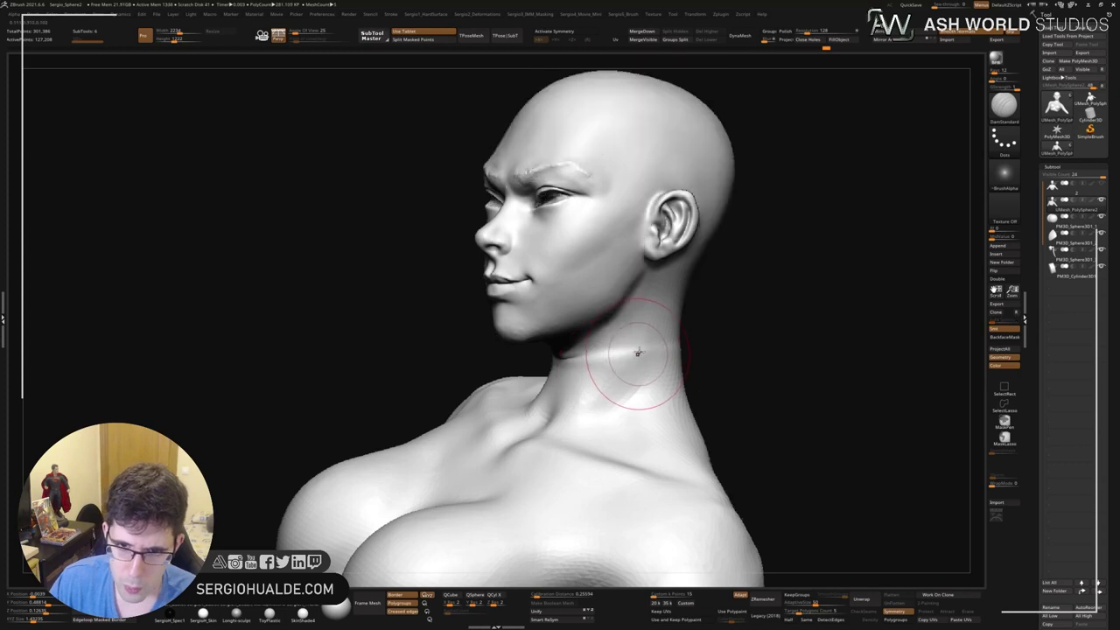
{"action": "mouse_move", "coordinate": [592, 425]}
{"action": "right_mouse_down"}
{"action": "mouse_move", "coordinate": [644, 357]}
{"action": "mouse_move", "coordinate": [645, 430]}
{"action": "mouse_move", "coordinate": [605, 399]}
{"action": "right_mouse_up"}
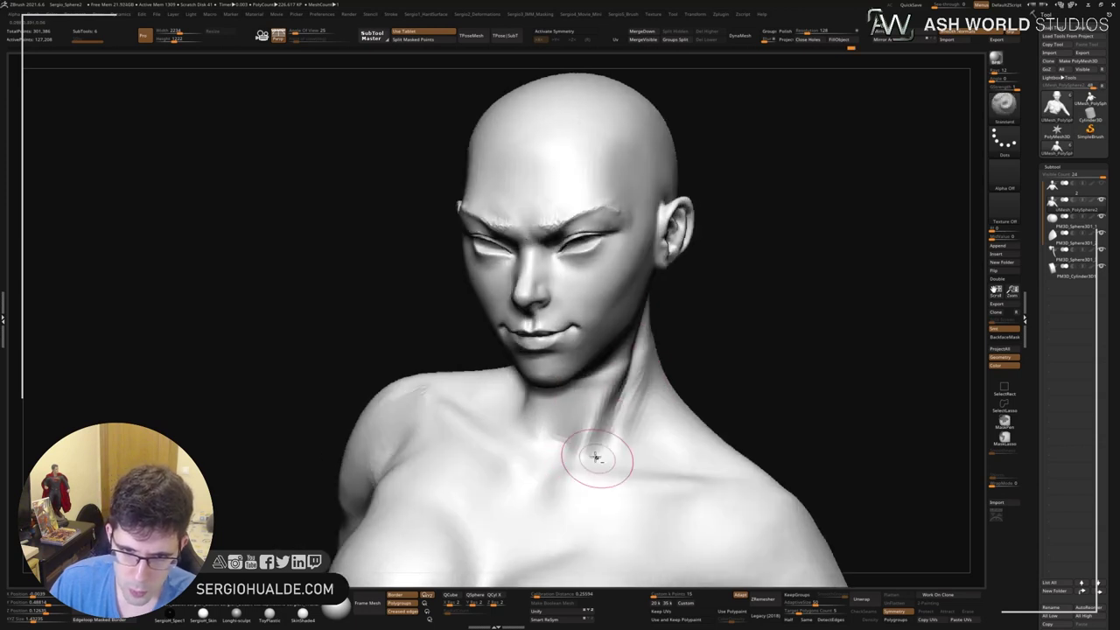
{"action": "right_click_drag", "start_coordinate": [623, 350], "coordinate": [610, 376]}
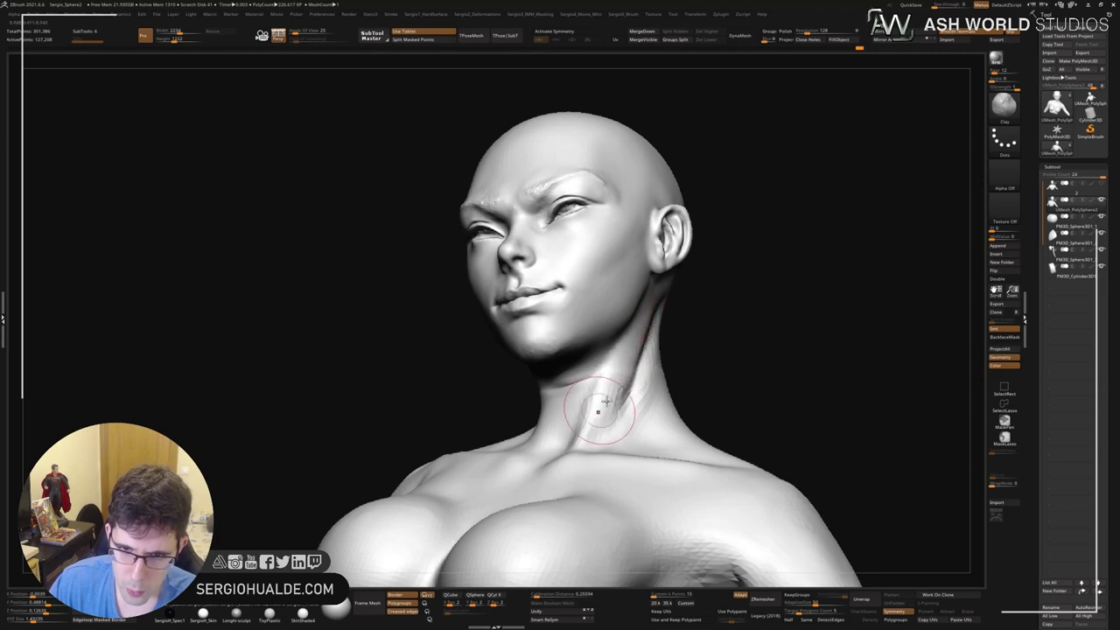
{"action": "mouse_move", "coordinate": [623, 395]}
{"action": "right_mouse_down"}
{"action": "mouse_move", "coordinate": [645, 388]}
{"action": "mouse_move", "coordinate": [691, 411]}
{"action": "mouse_move", "coordinate": [654, 339]}
{"action": "right_mouse_up"}
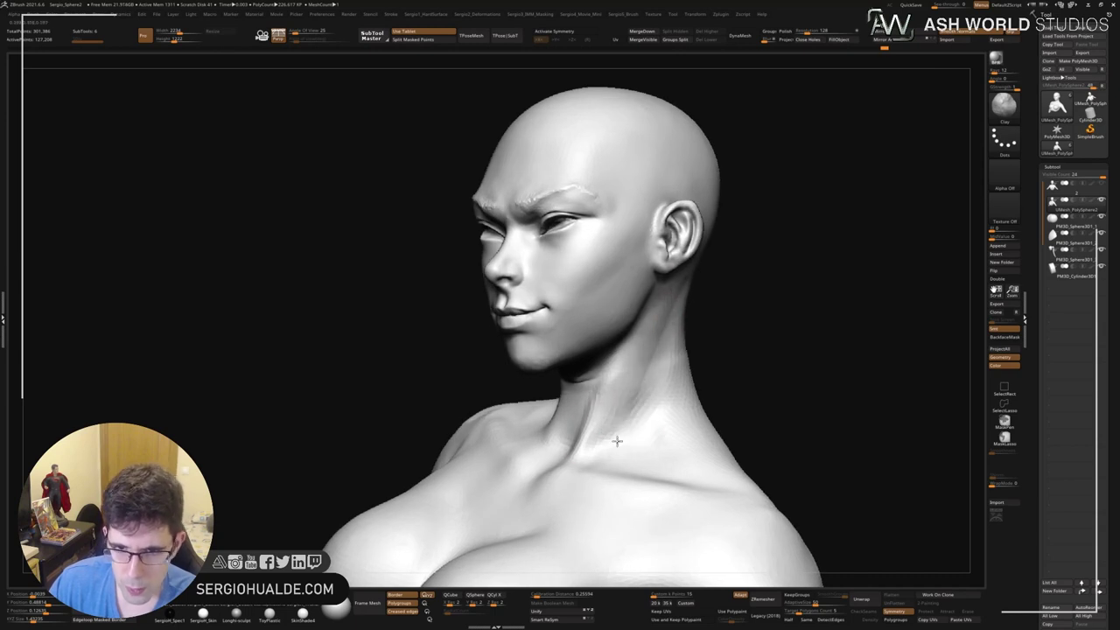
Switch to the B-D-S brush and refine the neck toward the collarbones from several angles.
{"action": "right_click_drag", "start_coordinate": [600, 440], "coordinate": [638, 409]}
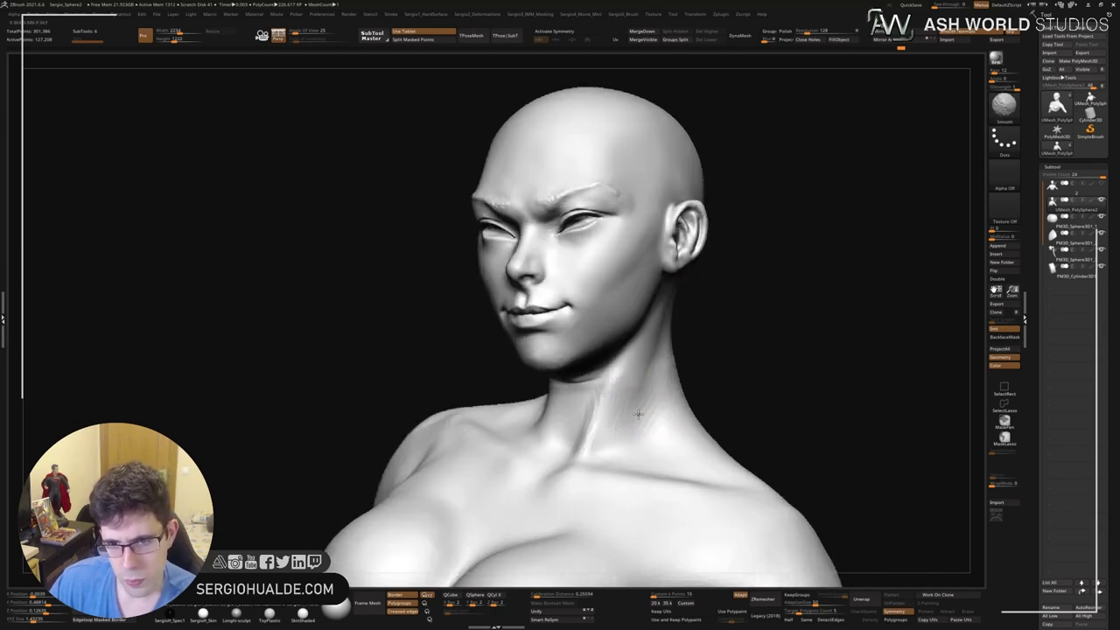
{"action": "mouse_move", "coordinate": [580, 454]}
{"action": "right_mouse_down"}
{"action": "mouse_move", "coordinate": [645, 458]}
{"action": "mouse_move", "coordinate": [624, 444]}
{"action": "right_mouse_up"}
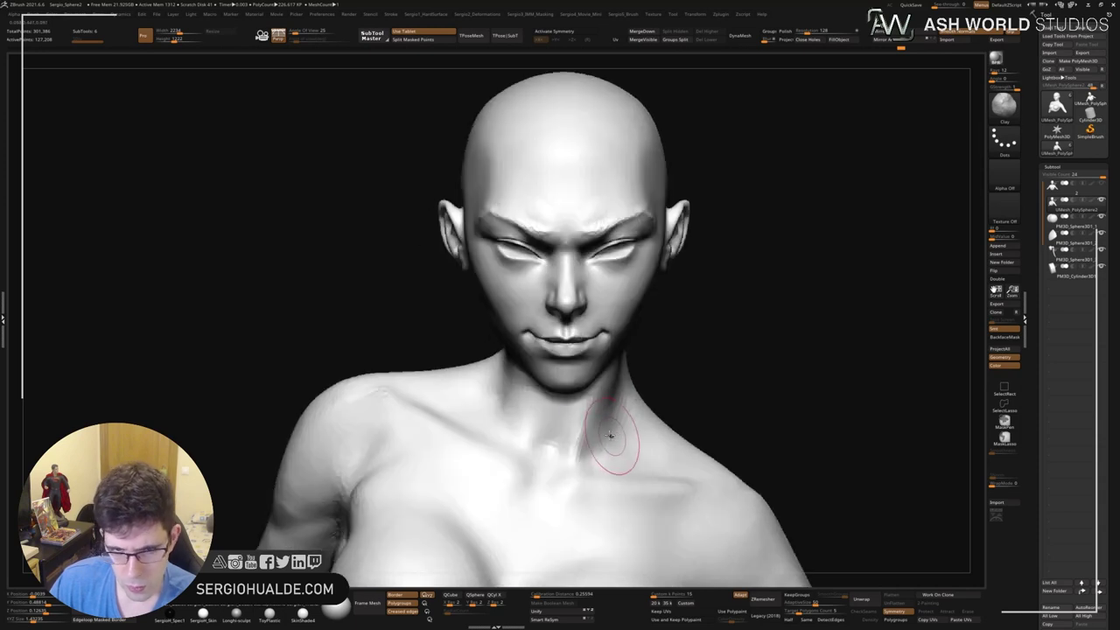
{"action": "right_click_drag", "start_coordinate": [525, 412], "coordinate": [519, 392]}
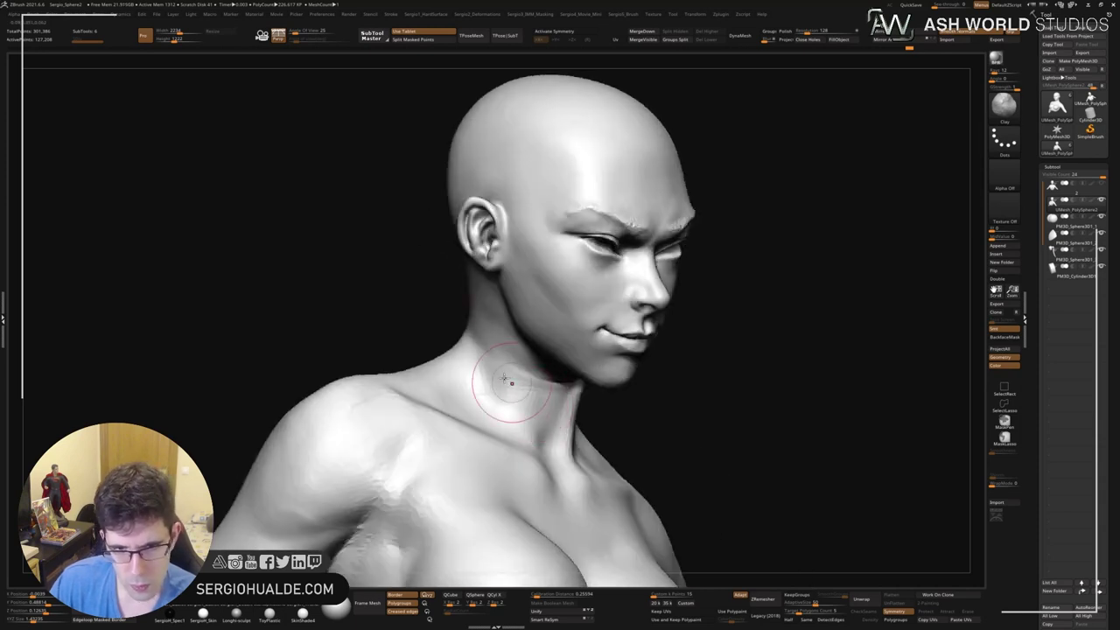
{"action": "key", "text": "b"}
{"action": "key", "text": "d"}
{"action": "key", "text": "s"}
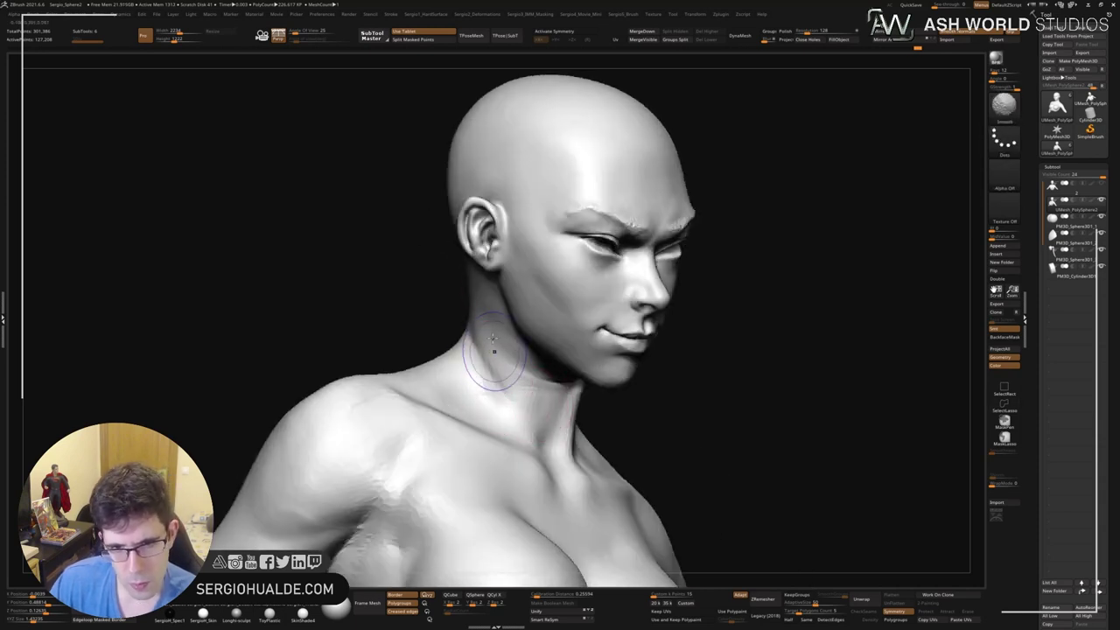
{"action": "mouse_move", "coordinate": [475, 370]}
{"action": "right_mouse_down"}
{"action": "mouse_move", "coordinate": [525, 434]}
{"action": "mouse_move", "coordinate": [626, 382]}
{"action": "mouse_move", "coordinate": [565, 382]}
{"action": "mouse_move", "coordinate": [568, 368]}
{"action": "mouse_move", "coordinate": [577, 393]}
{"action": "mouse_move", "coordinate": [717, 383]}
{"action": "mouse_move", "coordinate": [758, 335]}
{"action": "mouse_move", "coordinate": [657, 392]}
{"action": "right_mouse_up"}
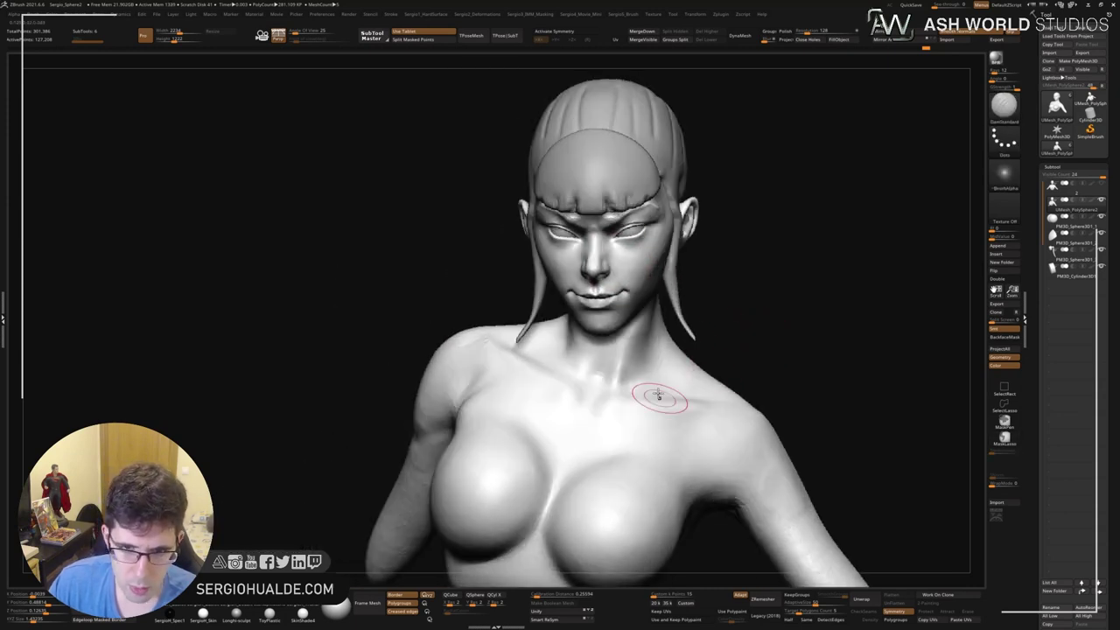
{"action": "mouse_move", "coordinate": [790, 318]}
{"action": "right_mouse_down"}
{"action": "mouse_move", "coordinate": [737, 320]}
{"action": "mouse_move", "coordinate": [695, 349]}
{"action": "right_mouse_up"}
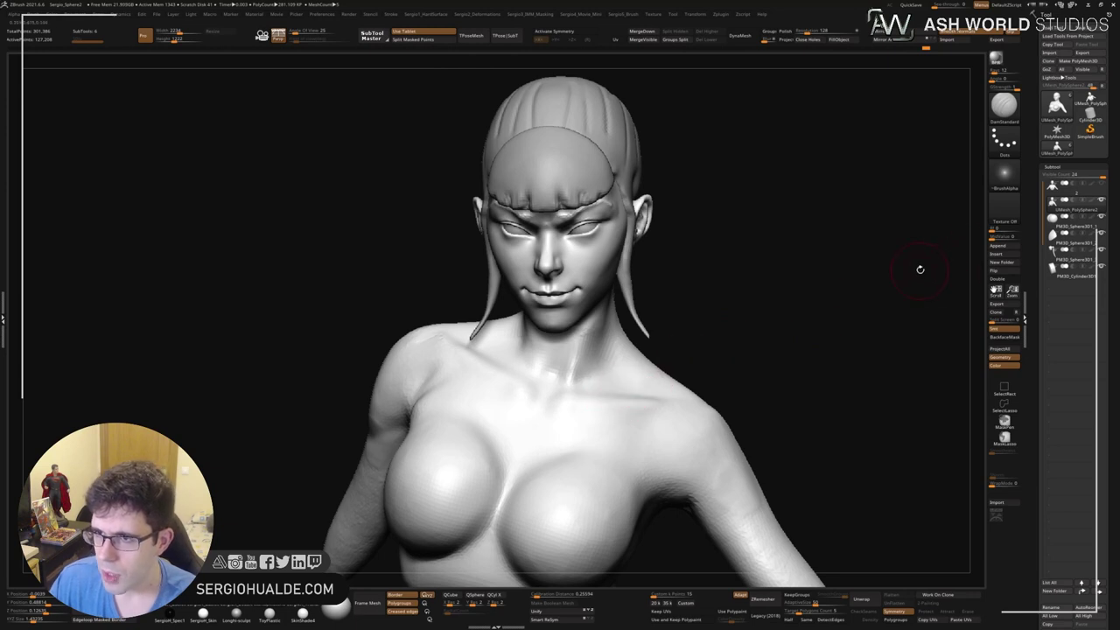
Select the UMesh_PolySphere3 body SubTool and hide the hair piece.
{"action": "key", "text": "Down"}
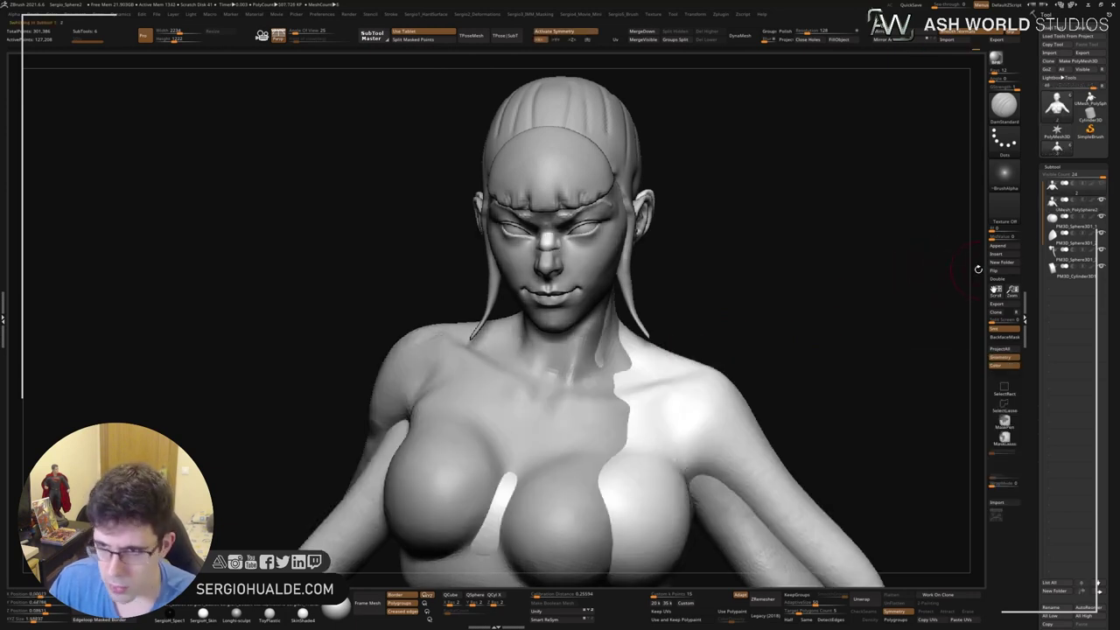
{"action": "right_click_drag", "start_coordinate": [802, 318], "coordinate": [674, 278]}
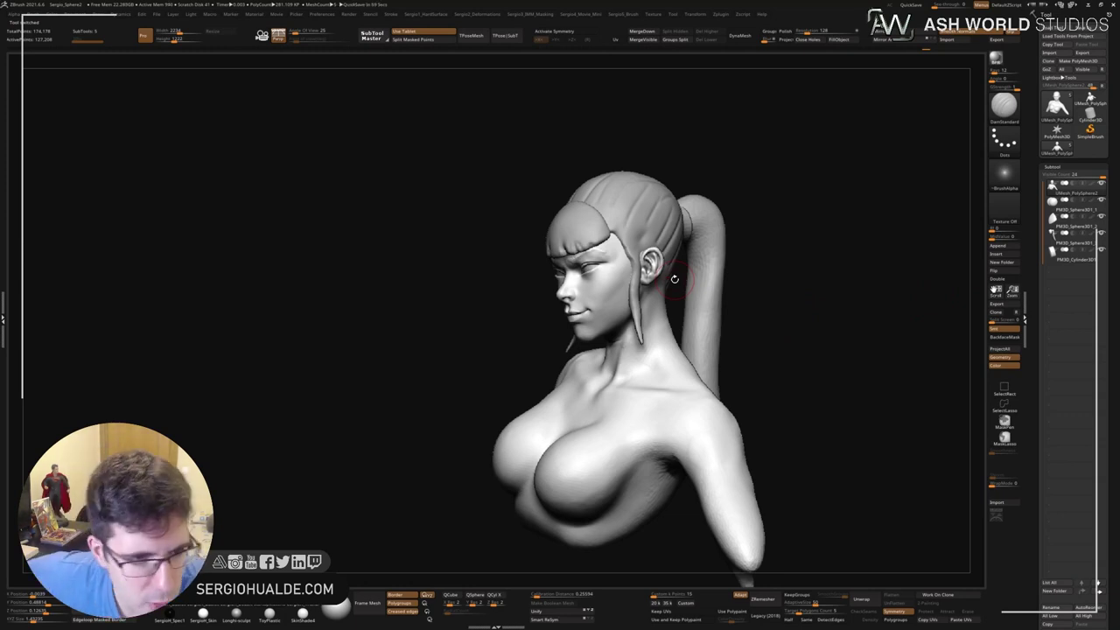
{"action": "mouse_move", "coordinate": [795, 190]}
{"action": "right_mouse_down"}
{"action": "mouse_move", "coordinate": [691, 297]}
{"action": "mouse_move", "coordinate": [802, 312]}
{"action": "mouse_move", "coordinate": [795, 292]}
{"action": "mouse_move", "coordinate": [820, 298]}
{"action": "mouse_move", "coordinate": [804, 335]}
{"action": "mouse_move", "coordinate": [766, 287]}
{"action": "right_mouse_up"}
{"action": "left_click", "coordinate": [766, 336], "text": "ctrl+shift"}
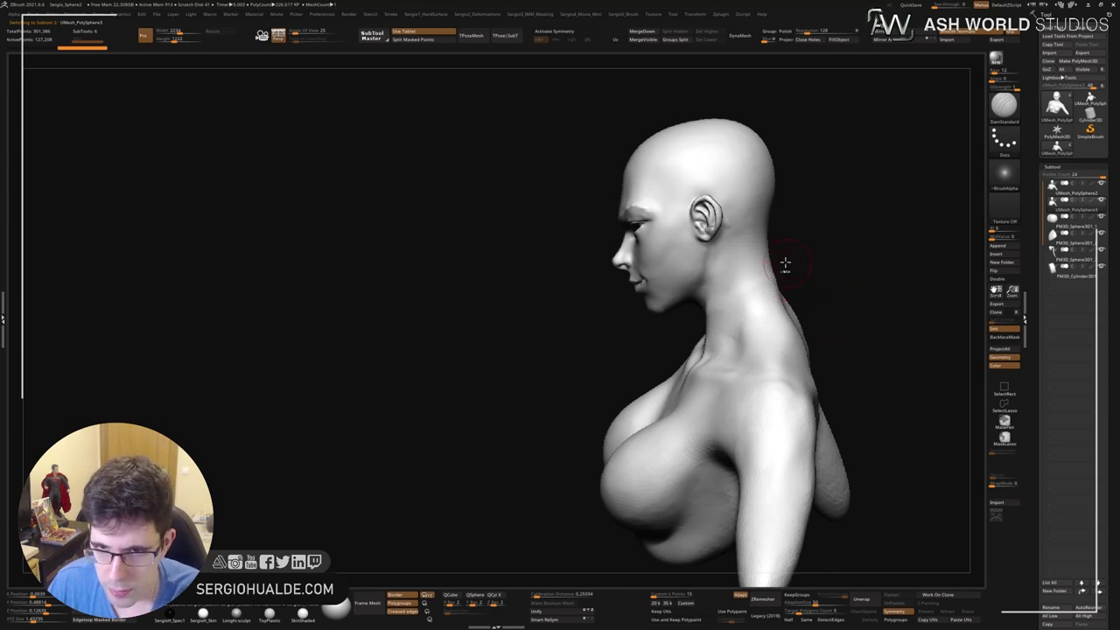
SliceCurve across the neck so the head becomes its own polygroup, separate from the torso.
{"action": "left_click_drag", "start_coordinate": [770, 258], "coordinate": [719, 288], "text": "ctrl+shift"}
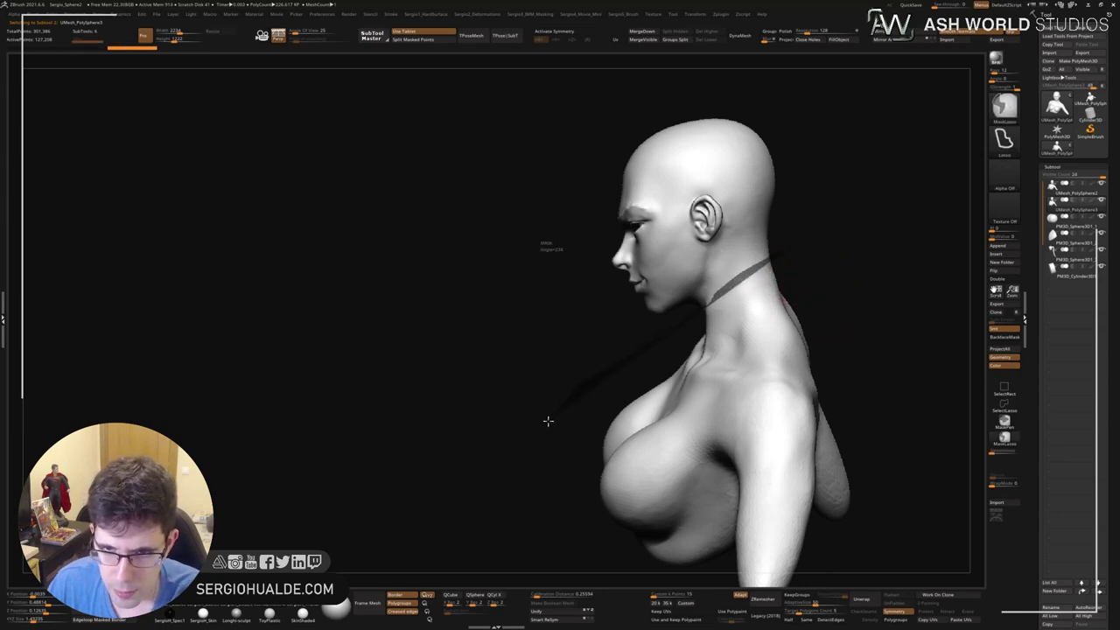
{"action": "left_click_drag", "start_coordinate": [547, 421], "coordinate": [542, 429], "text": "ctrl+shift"}
{"action": "mouse_move", "coordinate": [789, 300]}
{"action": "right_mouse_down"}
{"action": "mouse_move", "coordinate": [753, 247]}
{"action": "mouse_move", "coordinate": [766, 182]}
{"action": "mouse_move", "coordinate": [825, 205]}
{"action": "mouse_move", "coordinate": [787, 219]}
{"action": "mouse_move", "coordinate": [775, 239]}
{"action": "mouse_move", "coordinate": [727, 225]}
{"action": "right_mouse_up"}
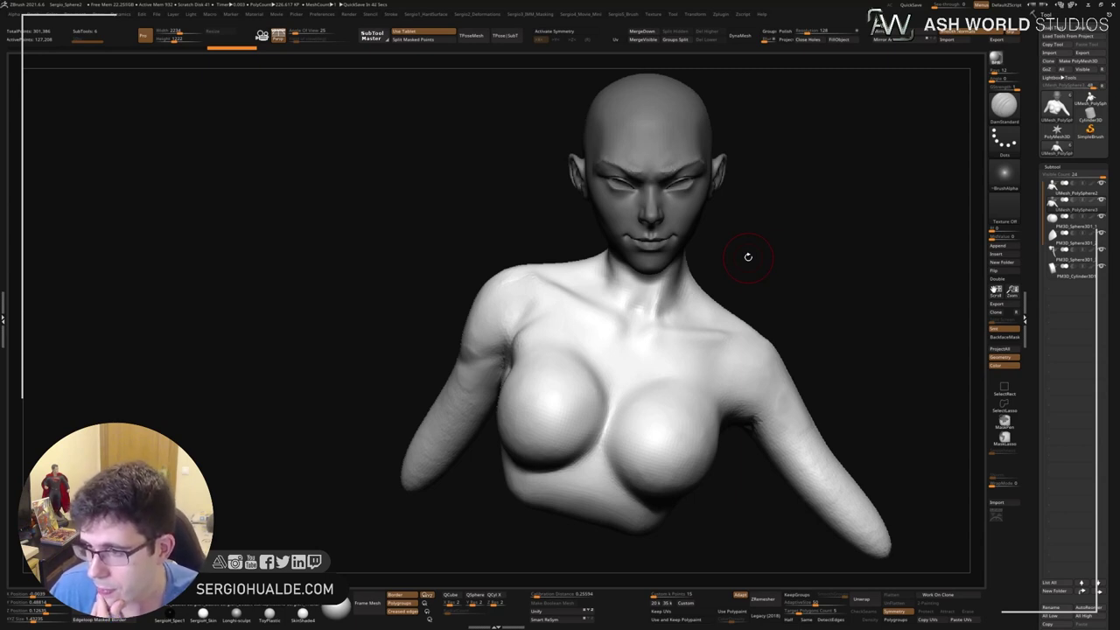
Switch to the Move brush and delete the UMesh_PolySphere3 piece.
{"action": "mouse_move", "coordinate": [846, 169]}
{"action": "left_mouse_down"}
{"action": "mouse_move", "coordinate": [832, 255]}
{"action": "mouse_move", "coordinate": [722, 257]}
{"action": "mouse_move", "coordinate": [752, 282]}
{"action": "mouse_move", "coordinate": [715, 316]}
{"action": "mouse_move", "coordinate": [720, 305]}
{"action": "left_mouse_up"}
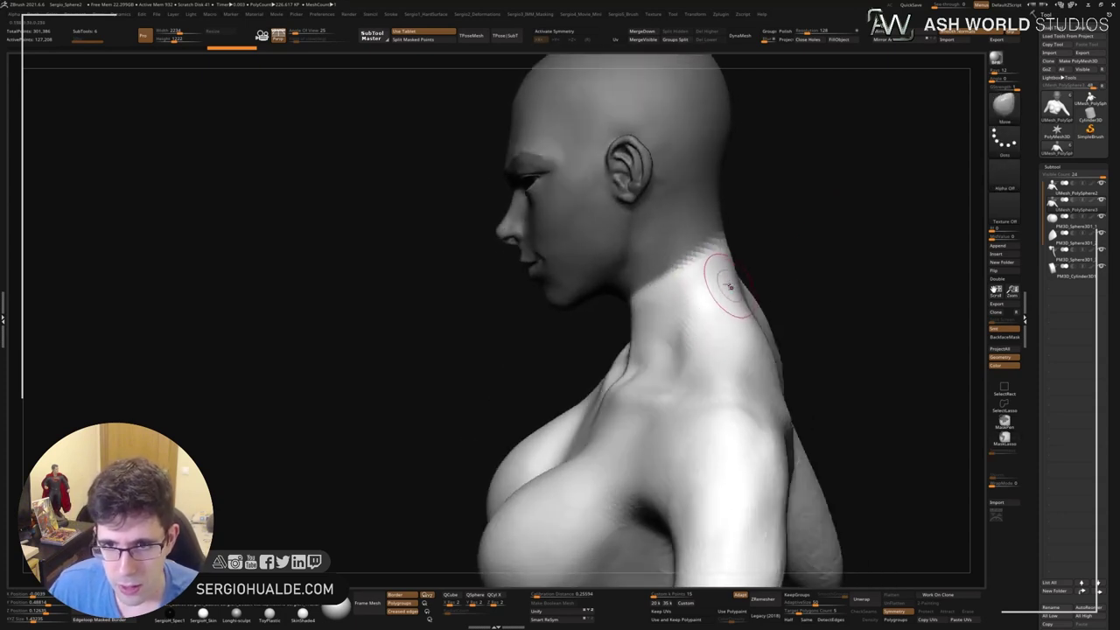
{"action": "key", "text": "b"}
{"action": "key", "text": "m"}
{"action": "key", "text": "v"}
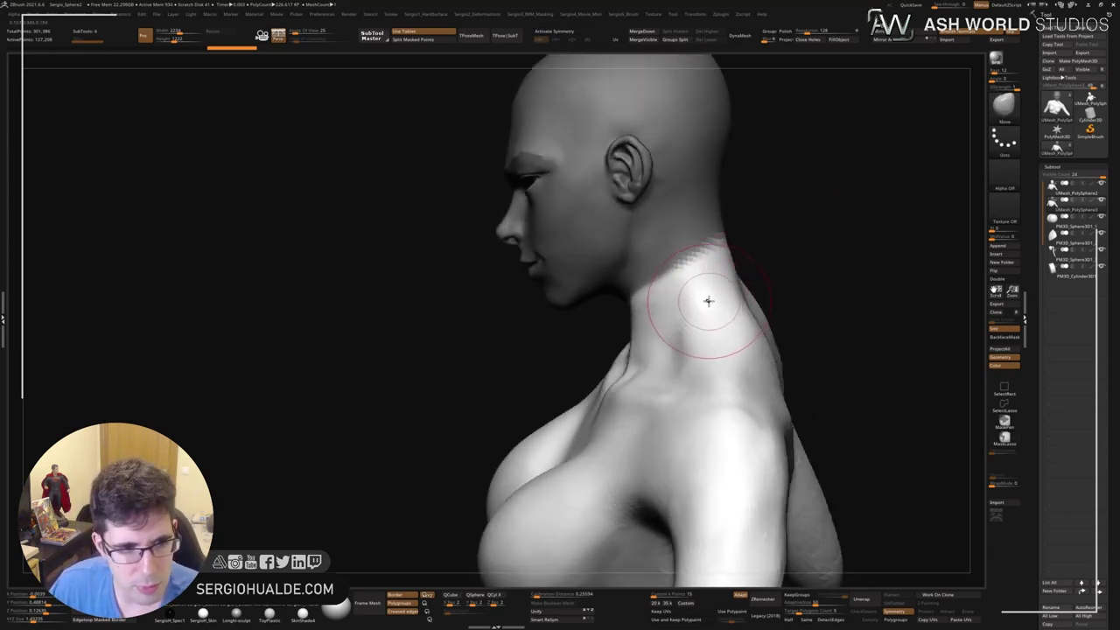
{"action": "mouse_move", "coordinate": [707, 297]}
{"action": "left_mouse_down"}
{"action": "mouse_move", "coordinate": [741, 302]}
{"action": "mouse_move", "coordinate": [782, 257]}
{"action": "left_mouse_up"}
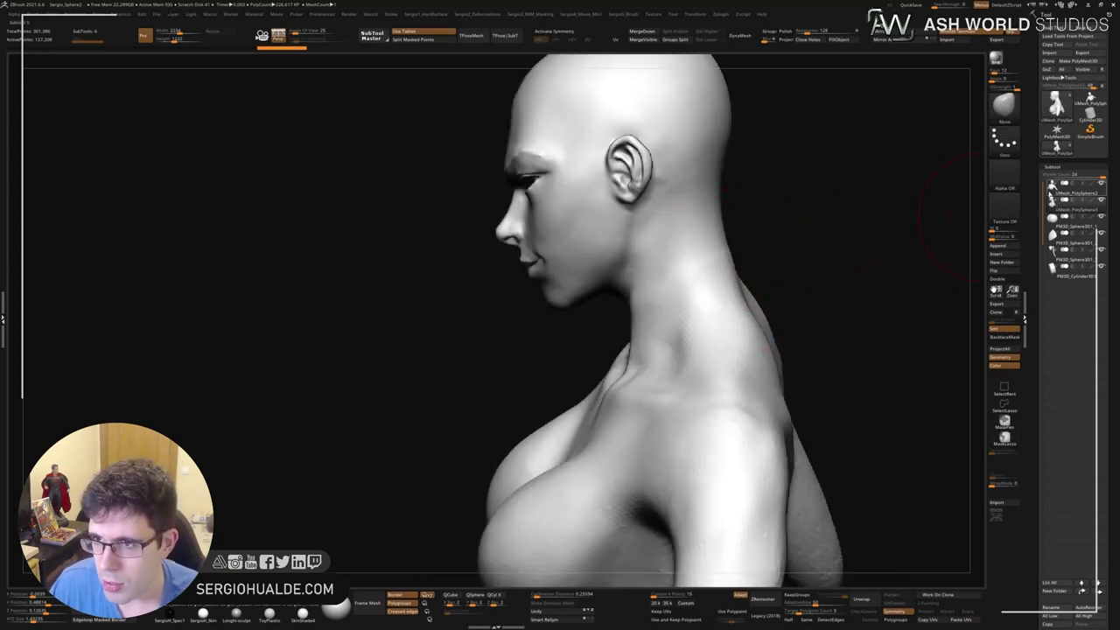
{"action": "mouse_move", "coordinate": [1074, 192]}
{"action": "left_click", "coordinate": [1062, 212]}
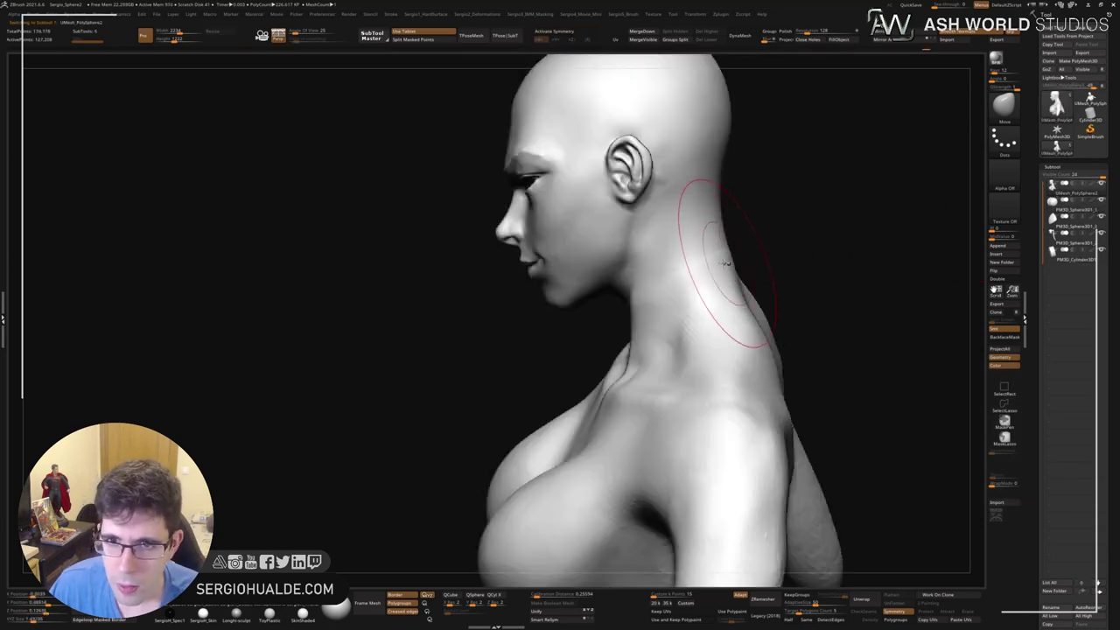
Reshape the back of the neck with Move and build up the nape with Clay.
{"action": "right_click_drag", "start_coordinate": [714, 272], "coordinate": [722, 267]}
{"action": "mouse_move", "coordinate": [722, 266]}
{"action": "left_mouse_down"}
{"action": "mouse_move", "coordinate": [734, 326]}
{"action": "mouse_move", "coordinate": [733, 302]}
{"action": "left_mouse_up"}
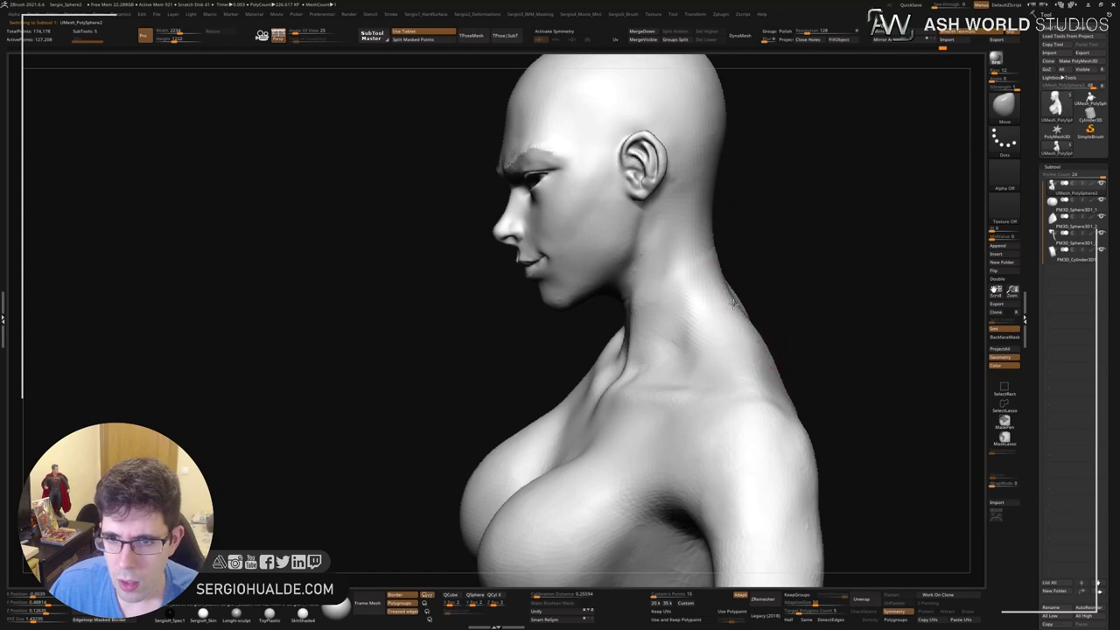
{"action": "mouse_move", "coordinate": [816, 303]}
{"action": "right_mouse_down"}
{"action": "mouse_move", "coordinate": [816, 325]}
{"action": "mouse_move", "coordinate": [825, 294]}
{"action": "right_mouse_up"}
{"action": "key", "text": "b"}
{"action": "key", "text": "c"}
{"action": "key", "text": "l"}
{"action": "left_click_drag", "start_coordinate": [825, 295], "coordinate": [831, 292]}
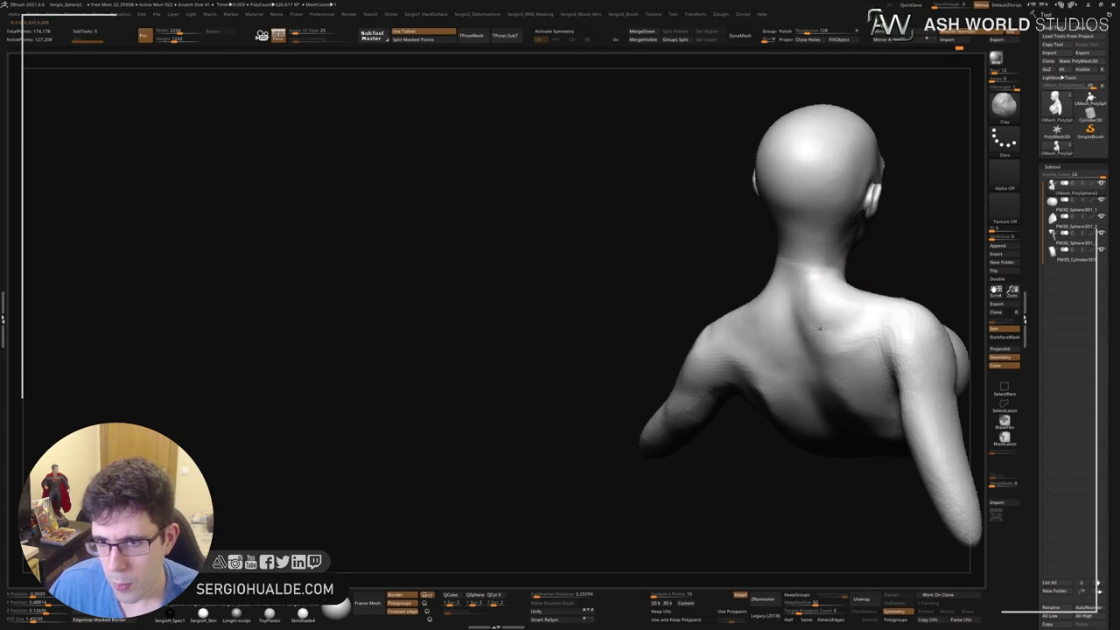
Smooth the lumpy surface down the upper back and over the shoulder.
{"action": "right_click_drag", "start_coordinate": [818, 328], "coordinate": [807, 320]}
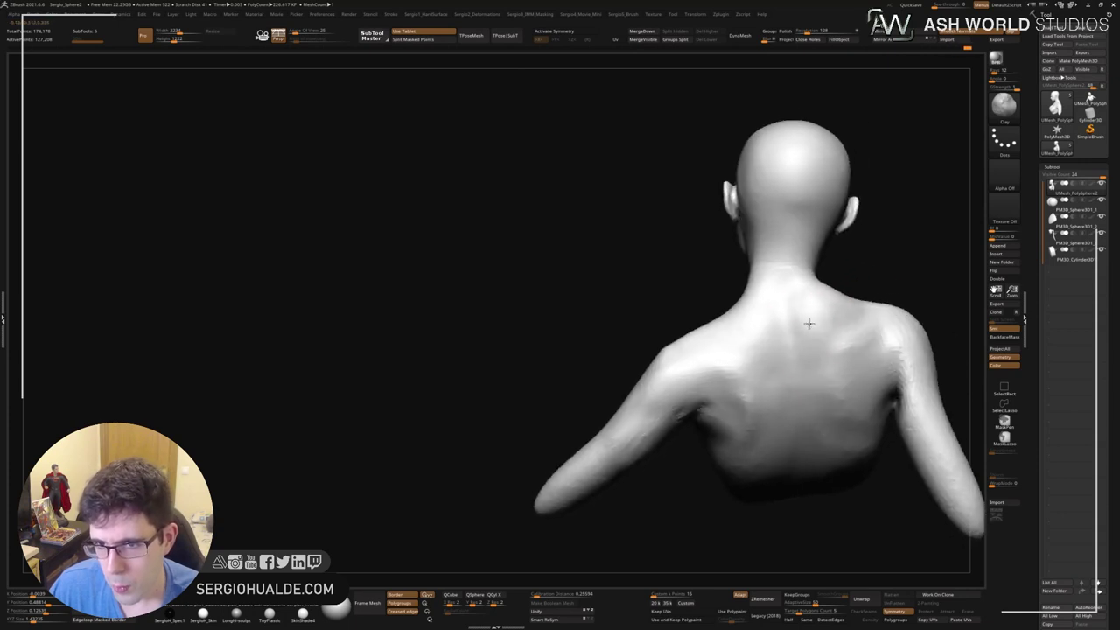
{"action": "left_click_drag", "start_coordinate": [807, 303], "coordinate": [827, 374], "text": "shift"}
{"action": "right_click_drag", "start_coordinate": [828, 374], "coordinate": [752, 371]}
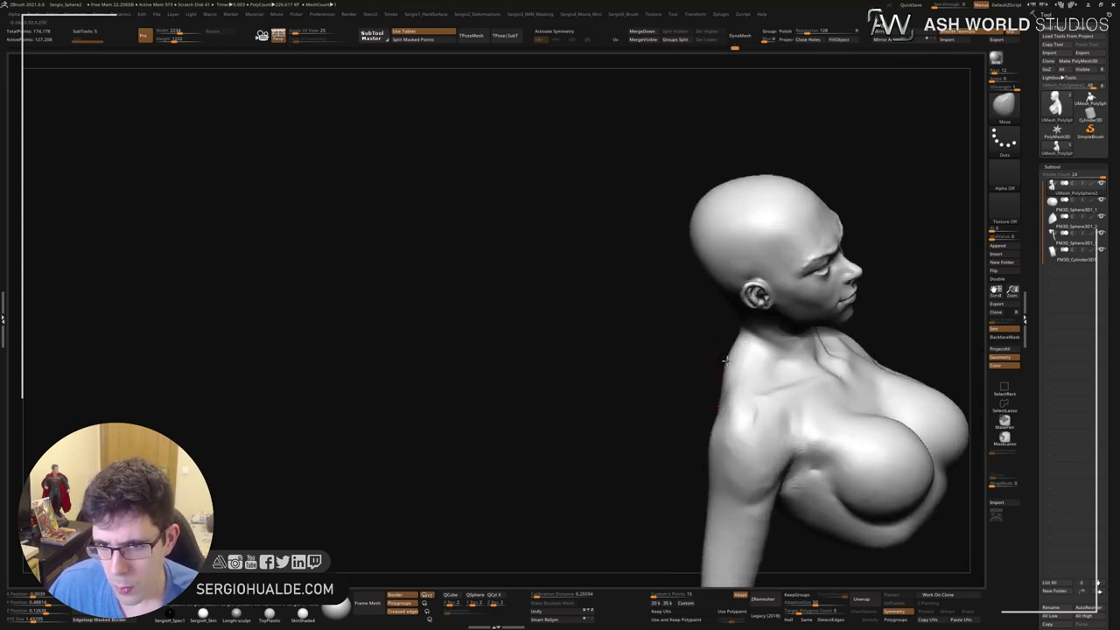
{"action": "right_click_drag", "start_coordinate": [725, 358], "coordinate": [774, 433]}
{"action": "left_click_drag", "start_coordinate": [769, 409], "coordinate": [744, 420], "text": "shift"}
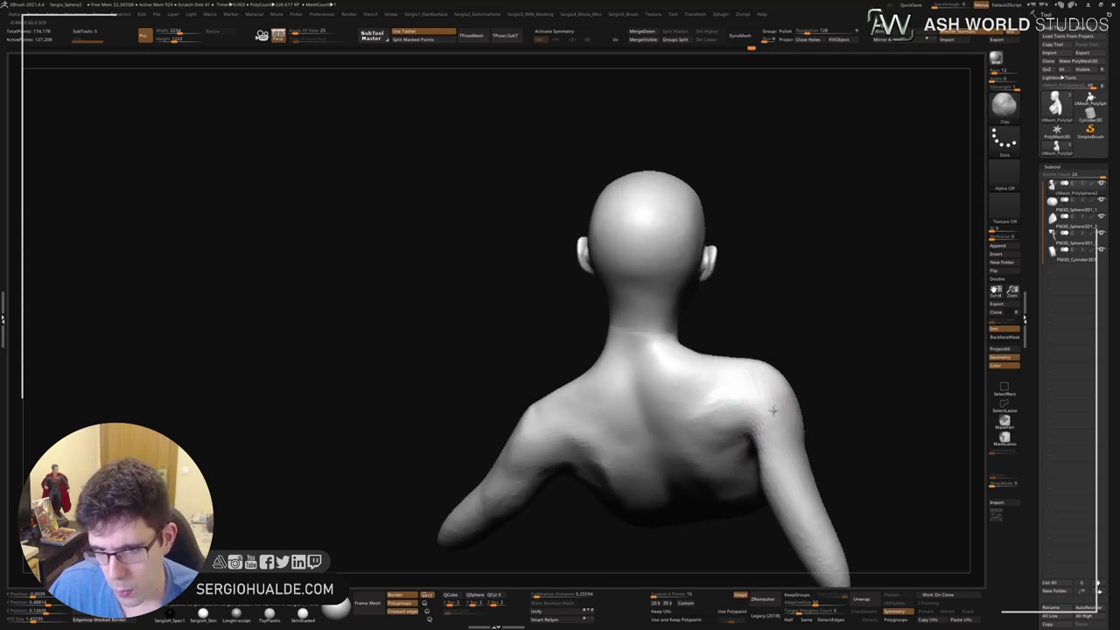
{"action": "mouse_move", "coordinate": [772, 410]}
{"action": "right_mouse_down"}
{"action": "mouse_move", "coordinate": [712, 325]}
{"action": "mouse_move", "coordinate": [723, 370]}
{"action": "mouse_move", "coordinate": [742, 314]}
{"action": "mouse_move", "coordinate": [700, 359]}
{"action": "mouse_move", "coordinate": [708, 367]}
{"action": "right_mouse_up"}
{"action": "mouse_move", "coordinate": [779, 412]}
{"action": "right_mouse_down"}
{"action": "mouse_move", "coordinate": [744, 402]}
{"action": "mouse_move", "coordinate": [761, 402]}
{"action": "mouse_move", "coordinate": [750, 362]}
{"action": "mouse_move", "coordinate": [770, 398]}
{"action": "mouse_move", "coordinate": [832, 449]}
{"action": "mouse_move", "coordinate": [814, 403]}
{"action": "mouse_move", "coordinate": [726, 350]}
{"action": "mouse_move", "coordinate": [645, 444]}
{"action": "mouse_move", "coordinate": [634, 408]}
{"action": "right_mouse_up"}
{"action": "key", "text": "b"}
{"action": "key", "text": "m"}
{"action": "key", "text": "v"}
Briefly show the hair on the head, then hide it again and frame the whole bust.
{"action": "left_click", "coordinate": [737, 320], "text": "ctrl+shift"}
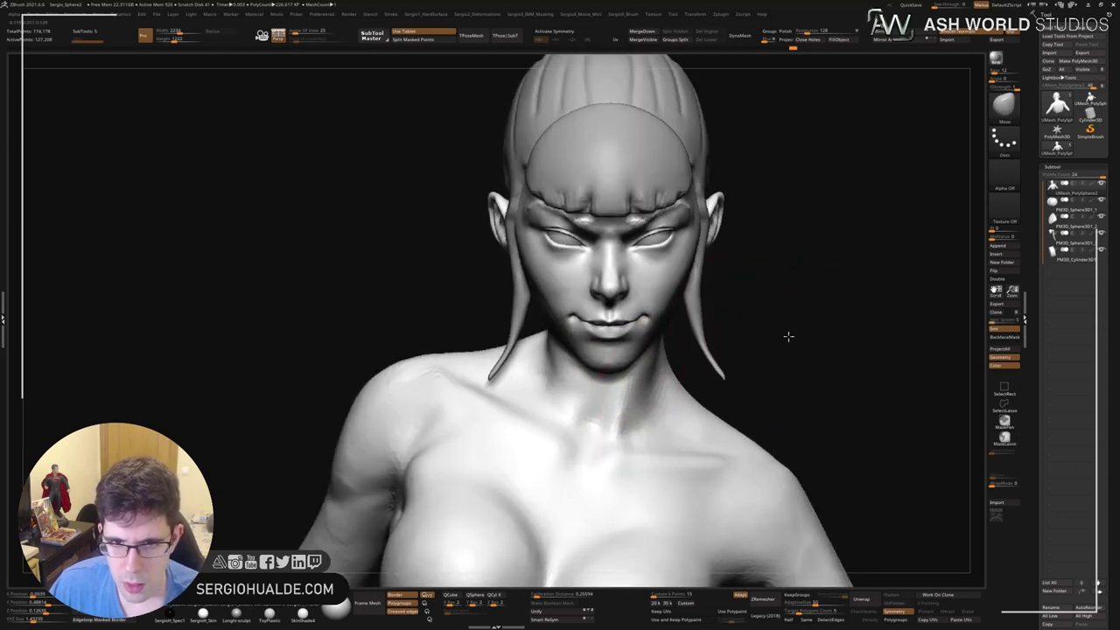
{"action": "mouse_move", "coordinate": [787, 335]}
{"action": "right_mouse_down", "text": "ctrl"}
{"action": "mouse_move", "coordinate": [773, 349]}
{"action": "mouse_move", "coordinate": [794, 327]}
{"action": "mouse_move", "coordinate": [794, 340]}
{"action": "right_mouse_up", "text": "ctrl"}
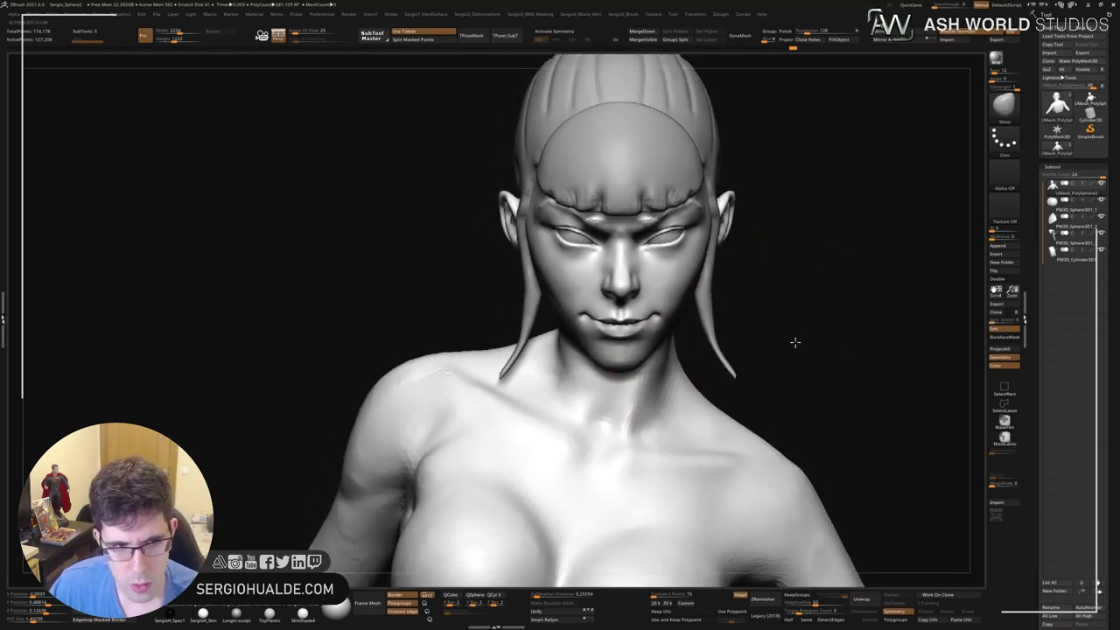
{"action": "left_click", "coordinate": [787, 394], "text": "ctrl+shift"}
{"action": "mouse_move", "coordinate": [810, 407]}
{"action": "right_mouse_down", "text": "ctrl"}
{"action": "mouse_move", "coordinate": [745, 338]}
{"action": "mouse_move", "coordinate": [700, 313]}
{"action": "right_mouse_up", "text": "ctrl"}
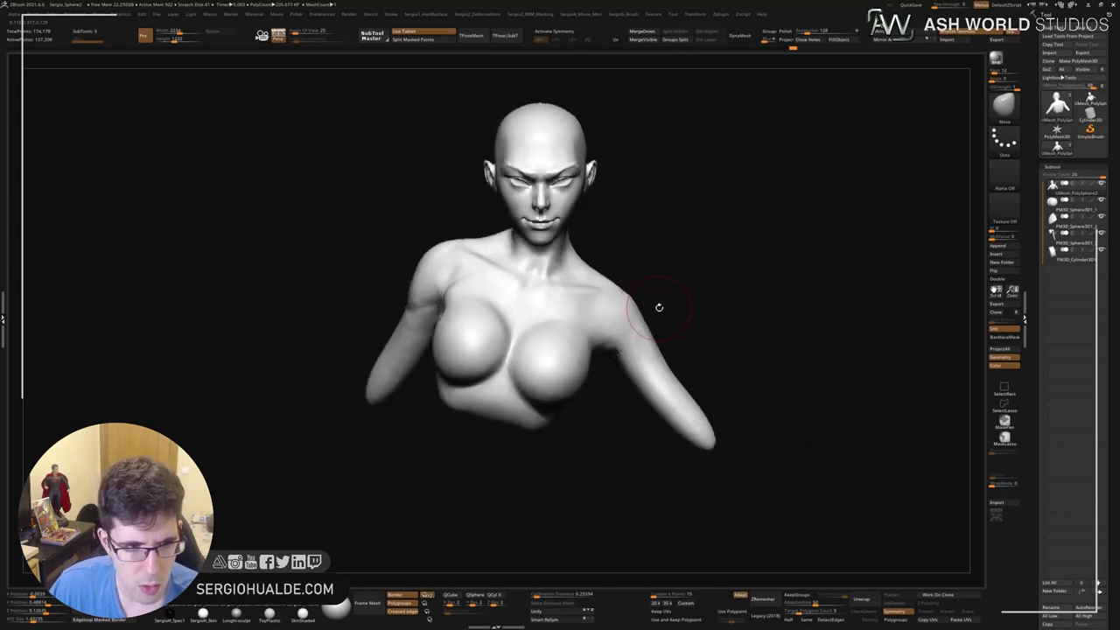
Lasso-mask the torso, rotate the free arm slightly outward from the shoulder, then clear the mask.
{"action": "key", "text": "ctrl+shift"}
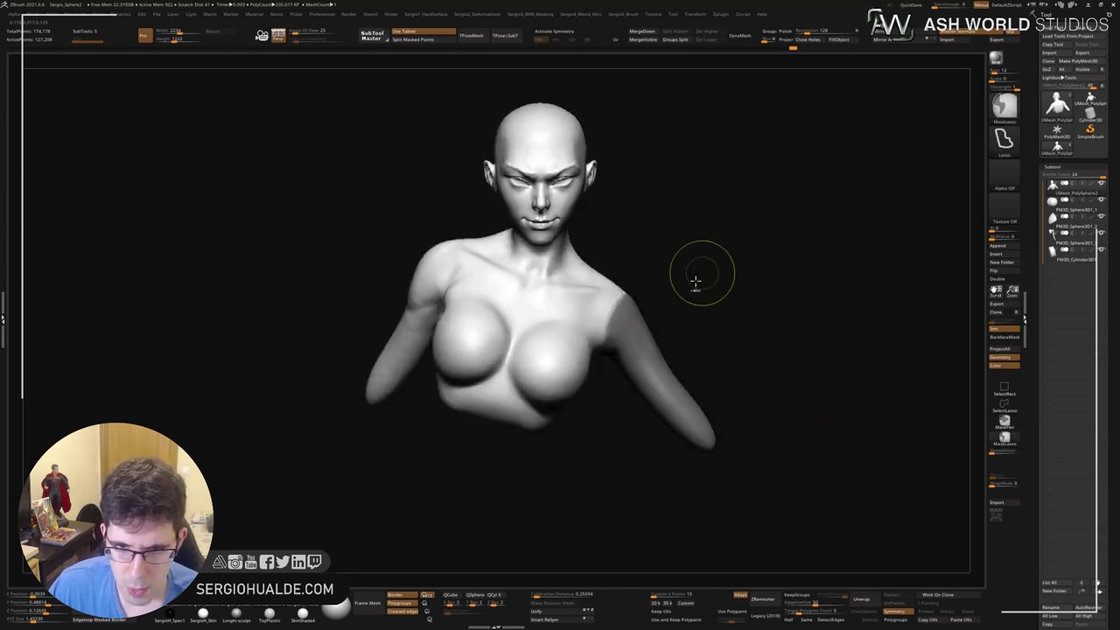
{"action": "left_click", "coordinate": [734, 325], "text": "ctrl"}
{"action": "left_click_drag", "start_coordinate": [734, 325], "coordinate": [659, 310]}
{"action": "mouse_move", "coordinate": [658, 310]}
{"action": "right_mouse_down"}
{"action": "mouse_move", "coordinate": [665, 368]}
{"action": "mouse_move", "coordinate": [659, 327]}
{"action": "right_mouse_up"}
{"action": "key", "text": "w"}
{"action": "mouse_move", "coordinate": [696, 300]}
{"action": "left_mouse_down"}
{"action": "mouse_move", "coordinate": [687, 249]}
{"action": "mouse_move", "coordinate": [760, 307]}
{"action": "mouse_move", "coordinate": [675, 330]}
{"action": "mouse_move", "coordinate": [723, 452]}
{"action": "mouse_move", "coordinate": [773, 417]}
{"action": "mouse_move", "coordinate": [729, 418]}
{"action": "mouse_move", "coordinate": [760, 420]}
{"action": "mouse_move", "coordinate": [744, 423]}
{"action": "mouse_move", "coordinate": [739, 394]}
{"action": "mouse_move", "coordinate": [664, 462]}
{"action": "mouse_move", "coordinate": [644, 420]}
{"action": "mouse_move", "coordinate": [652, 473]}
{"action": "left_mouse_up"}
{"action": "key", "text": "q"}
{"action": "key", "text": "w"}
{"action": "key", "text": "q"}
{"action": "left_click", "coordinate": [775, 395], "text": "ctrl"}
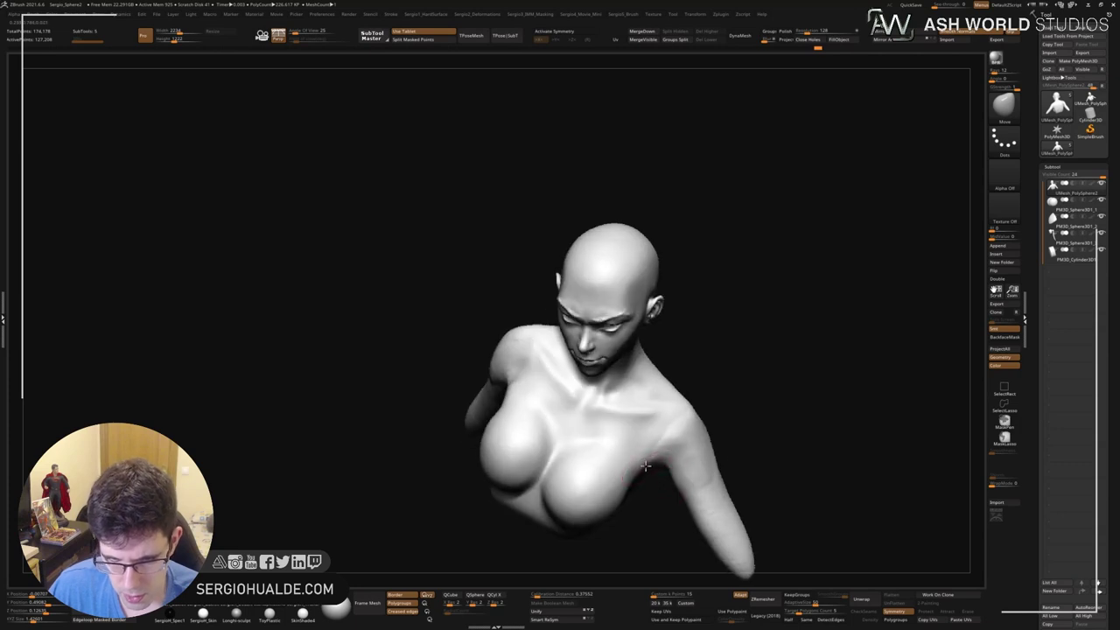
Smooth the shoulder area and sculpt the armpit surface.
{"action": "mouse_move", "coordinate": [613, 506]}
{"action": "left_mouse_down"}
{"action": "mouse_move", "coordinate": [652, 478]}
{"action": "mouse_move", "coordinate": [589, 516]}
{"action": "mouse_move", "coordinate": [537, 455]}
{"action": "mouse_move", "coordinate": [640, 524]}
{"action": "mouse_move", "coordinate": [615, 514]}
{"action": "mouse_move", "coordinate": [577, 525]}
{"action": "left_mouse_up"}
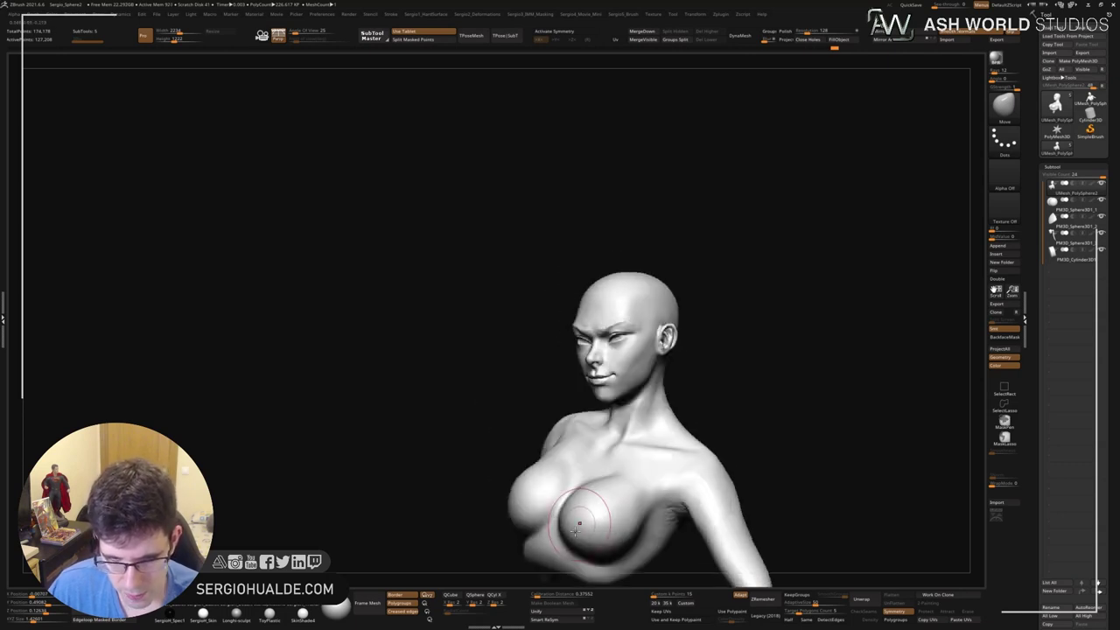
{"action": "mouse_move", "coordinate": [625, 552]}
{"action": "left_mouse_down", "text": "shift"}
{"action": "mouse_move", "coordinate": [599, 540]}
{"action": "mouse_move", "coordinate": [621, 452]}
{"action": "left_mouse_up", "text": "shift"}
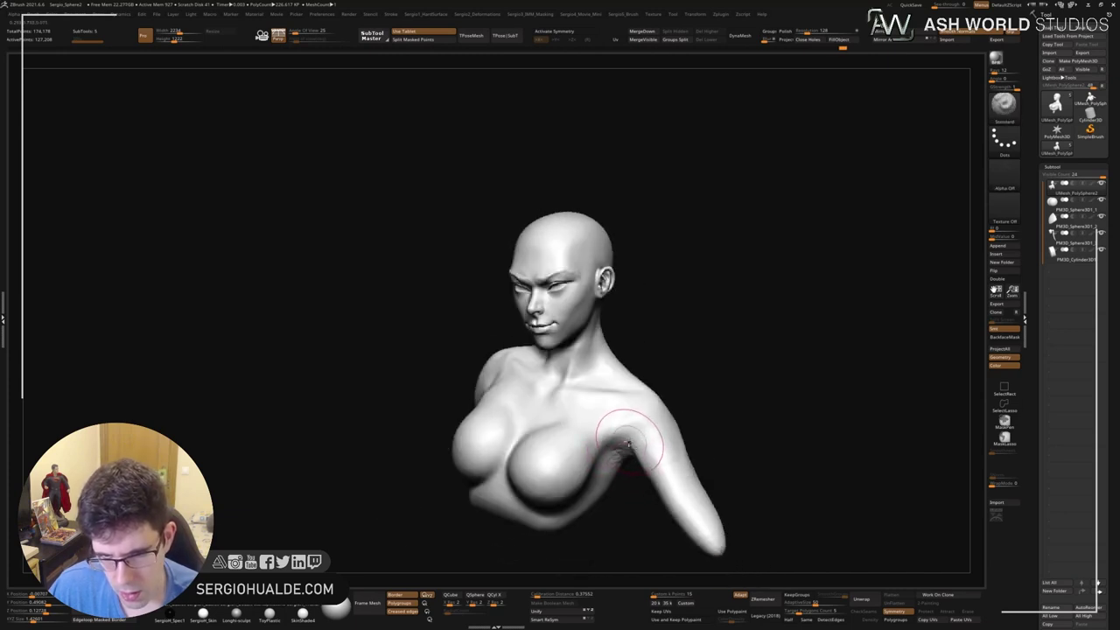
{"action": "mouse_move", "coordinate": [603, 480]}
{"action": "left_mouse_down"}
{"action": "mouse_move", "coordinate": [643, 426]}
{"action": "mouse_move", "coordinate": [639, 438]}
{"action": "mouse_move", "coordinate": [606, 420]}
{"action": "left_mouse_up"}
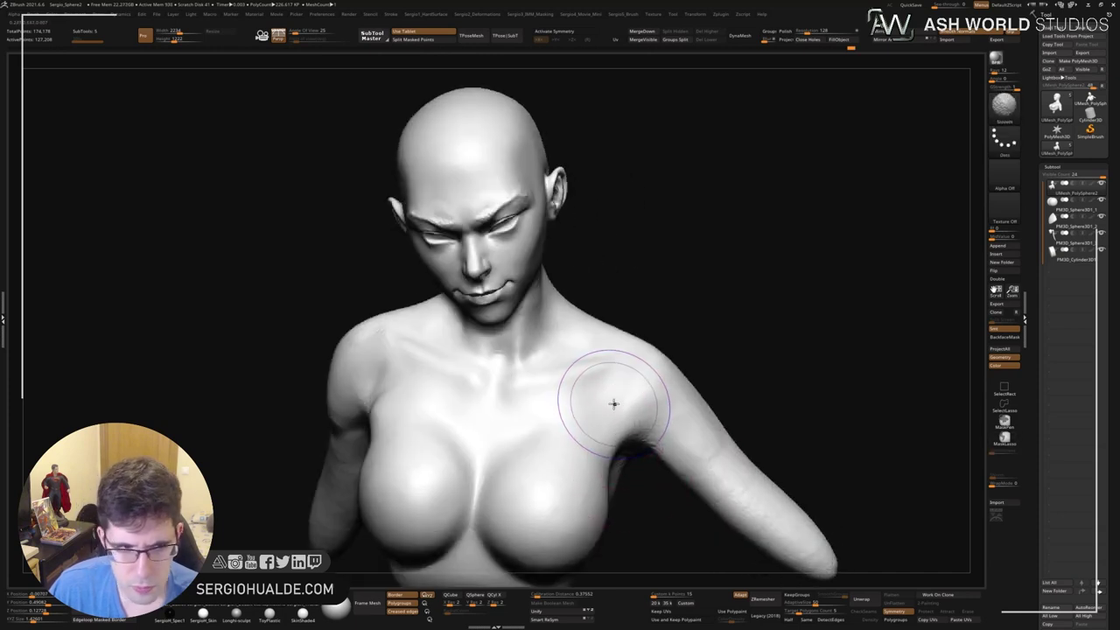
With a much smaller Standard brush, sculpt across the chest and smooth up the sternum.
{"action": "key", "text": "b"}
{"action": "key", "text": "s"}
{"action": "key", "text": "t"}
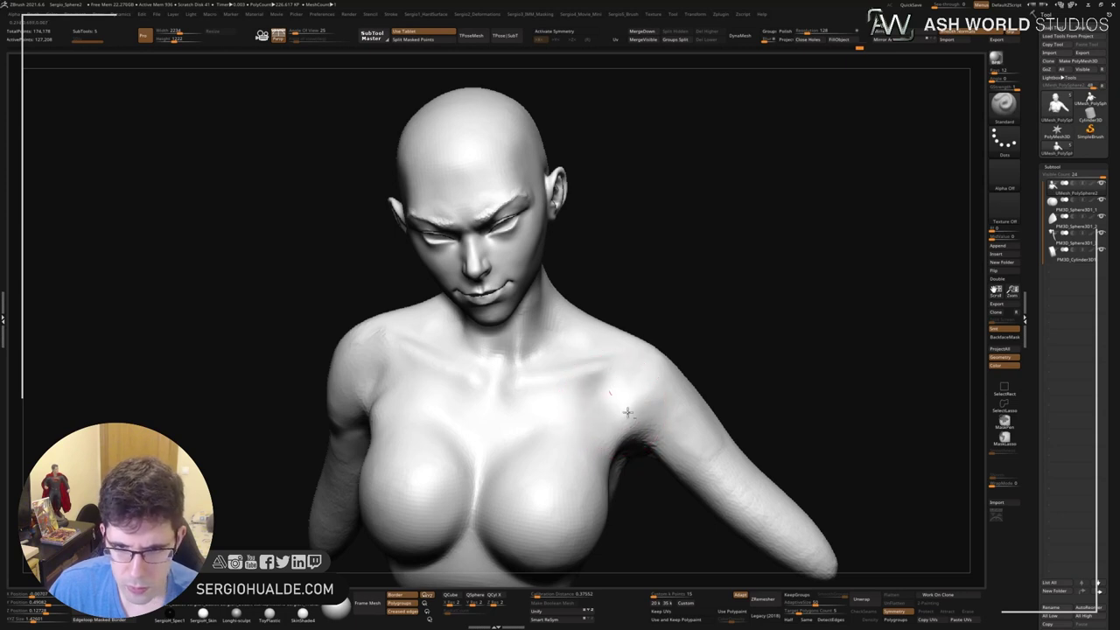
{"action": "right_click_drag", "start_coordinate": [618, 405], "coordinate": [446, 393]}
{"action": "key", "text": "s"}
{"action": "left_click_drag", "start_coordinate": [396, 375], "coordinate": [347, 392]}
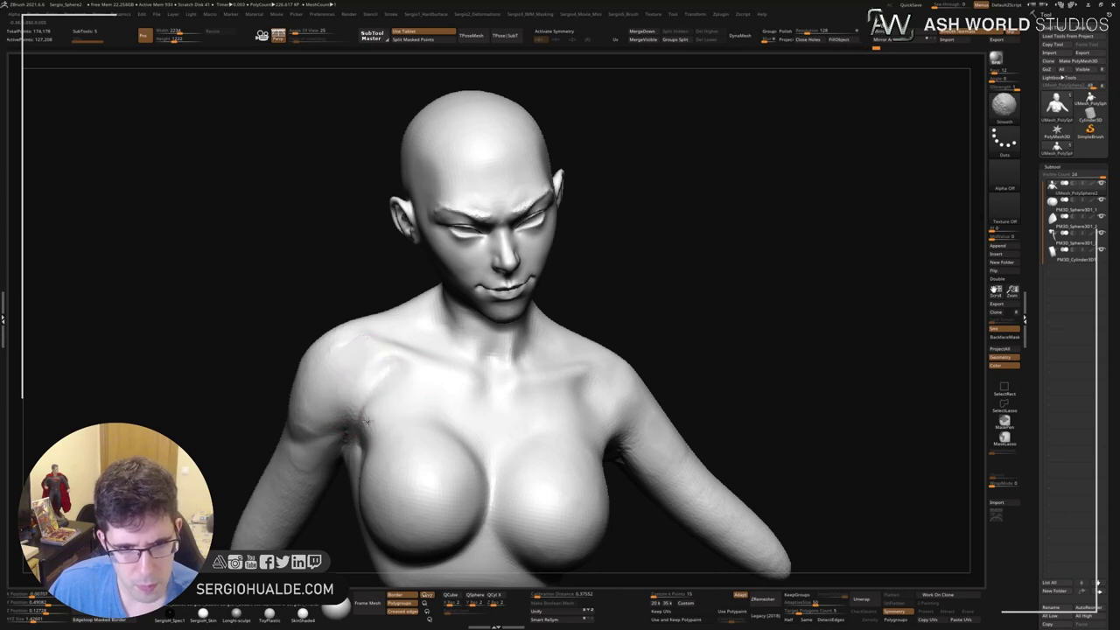
{"action": "right_click_drag", "start_coordinate": [353, 396], "coordinate": [585, 393]}
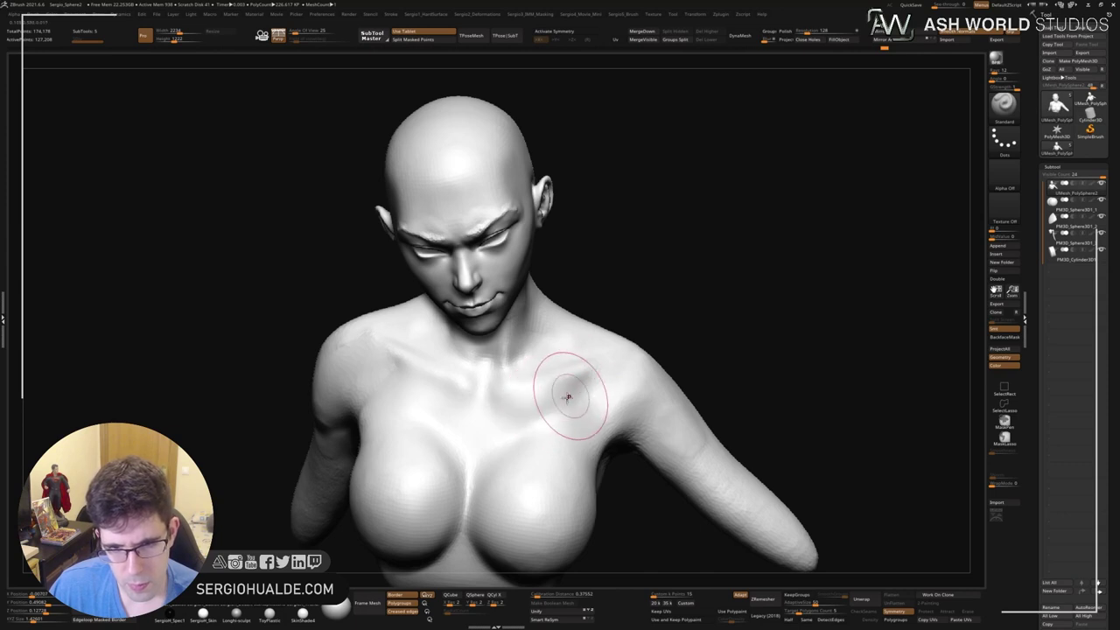
{"action": "left_click_drag", "start_coordinate": [500, 462], "coordinate": [544, 403], "text": "shift"}
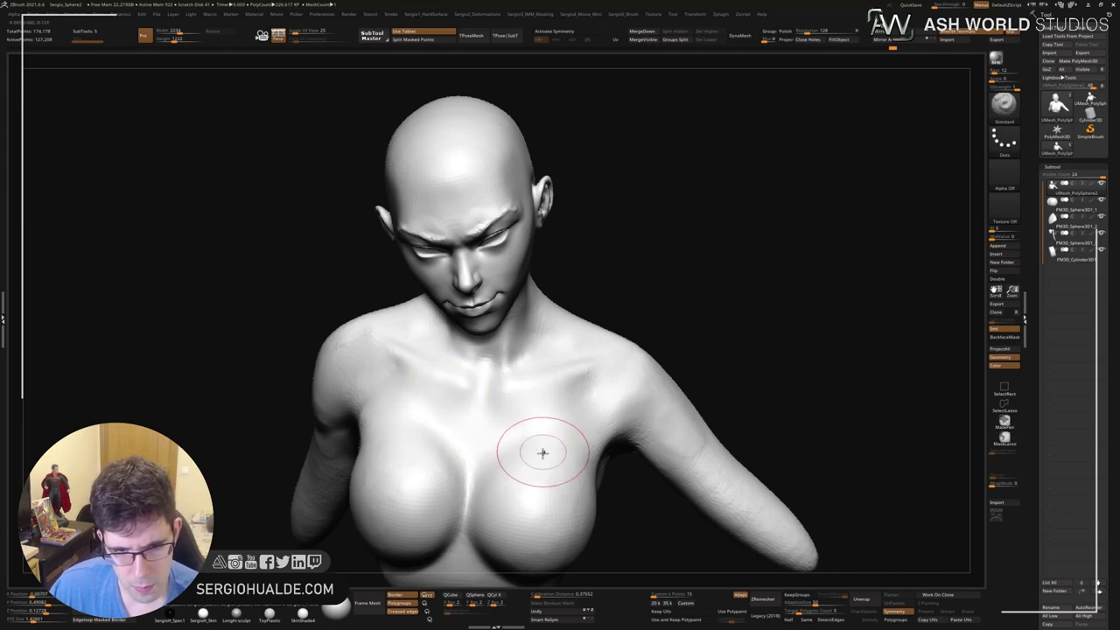
{"action": "right_click_drag", "start_coordinate": [540, 452], "coordinate": [499, 430]}
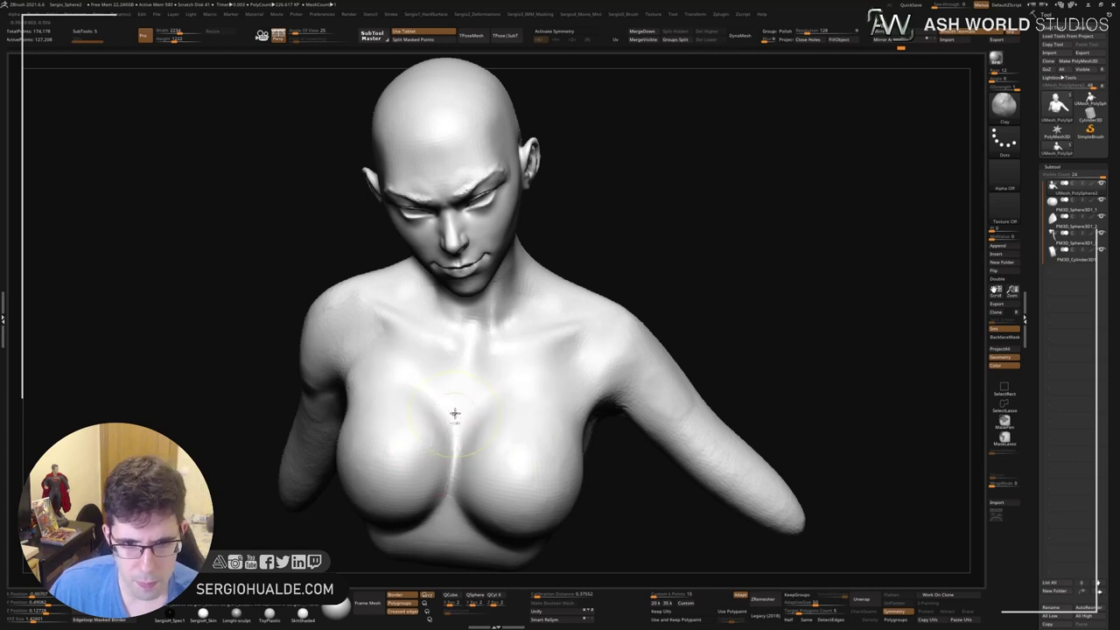
Carve the crease between the breasts with DamStandard and smooth the upper chest below the collarbone.
{"action": "key", "text": "b"}
{"action": "key", "text": "d"}
{"action": "key", "text": "s"}
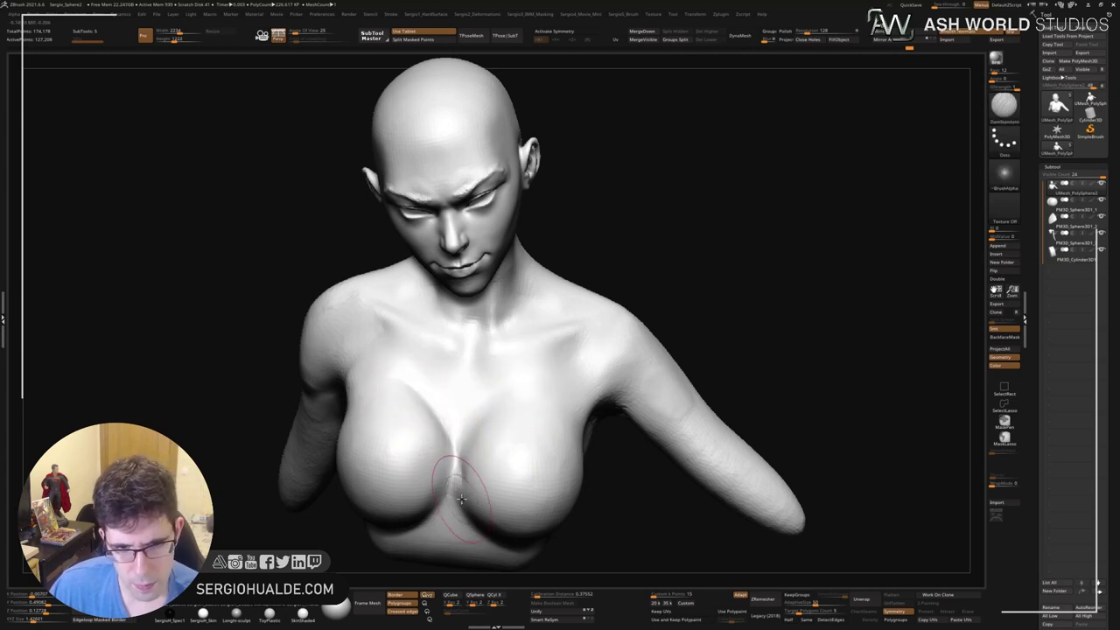
{"action": "key", "text": "shift"}
{"action": "right_click_drag", "start_coordinate": [470, 485], "coordinate": [462, 454]}
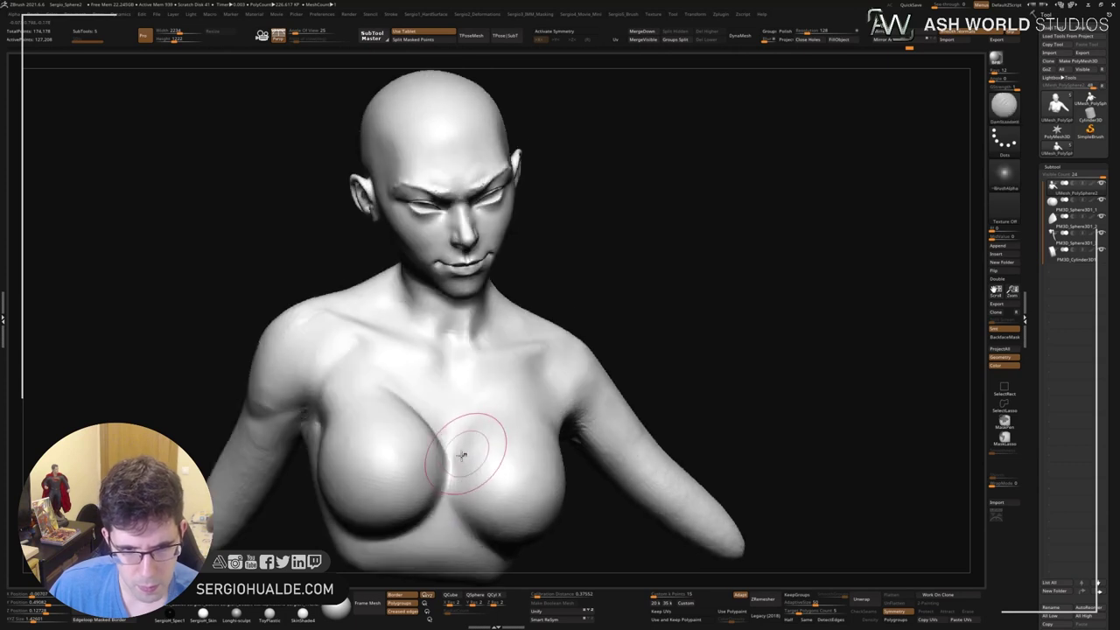
{"action": "mouse_move", "coordinate": [517, 390]}
{"action": "right_mouse_down"}
{"action": "mouse_move", "coordinate": [464, 440]}
{"action": "mouse_move", "coordinate": [475, 400]}
{"action": "right_mouse_up"}
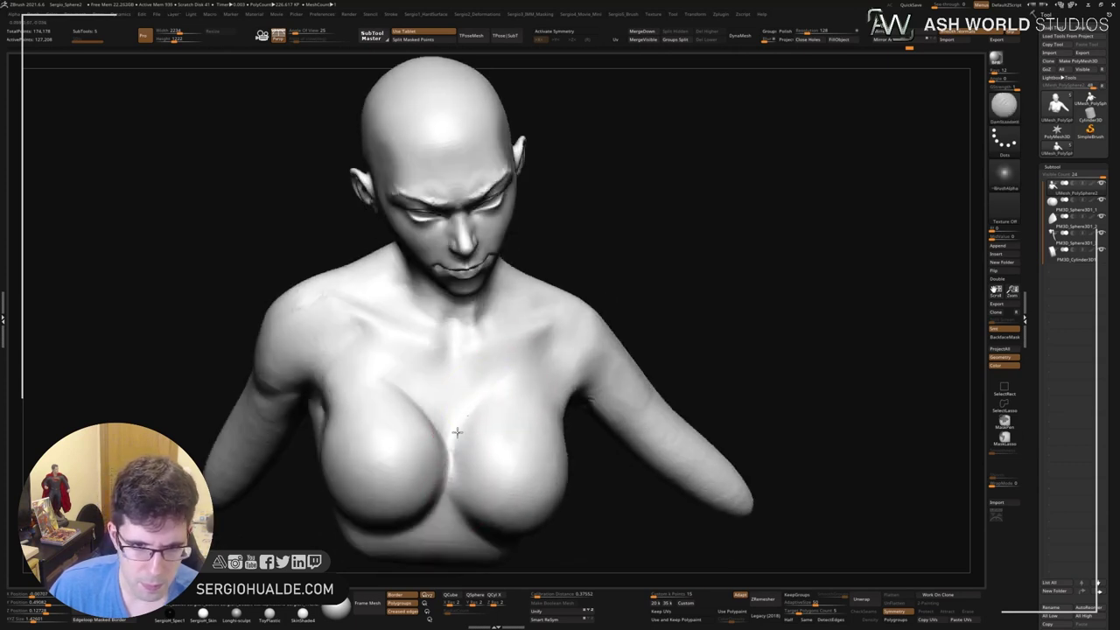
{"action": "key", "text": "shift"}
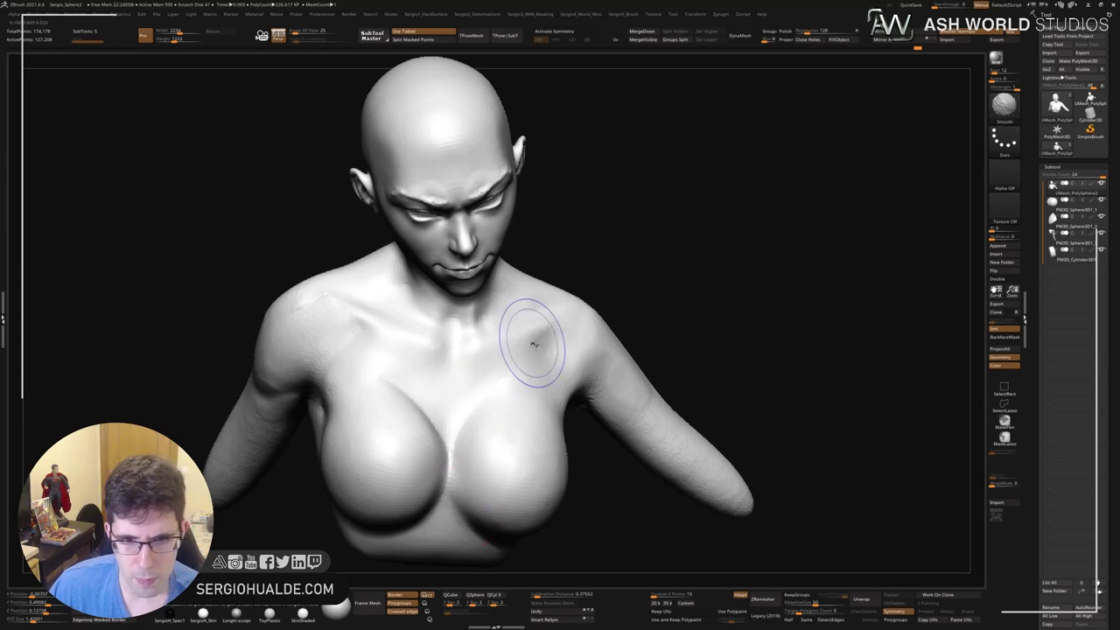
{"action": "right_click_drag", "start_coordinate": [533, 344], "coordinate": [525, 393]}
{"action": "right_click_drag", "start_coordinate": [513, 457], "coordinate": [447, 421]}
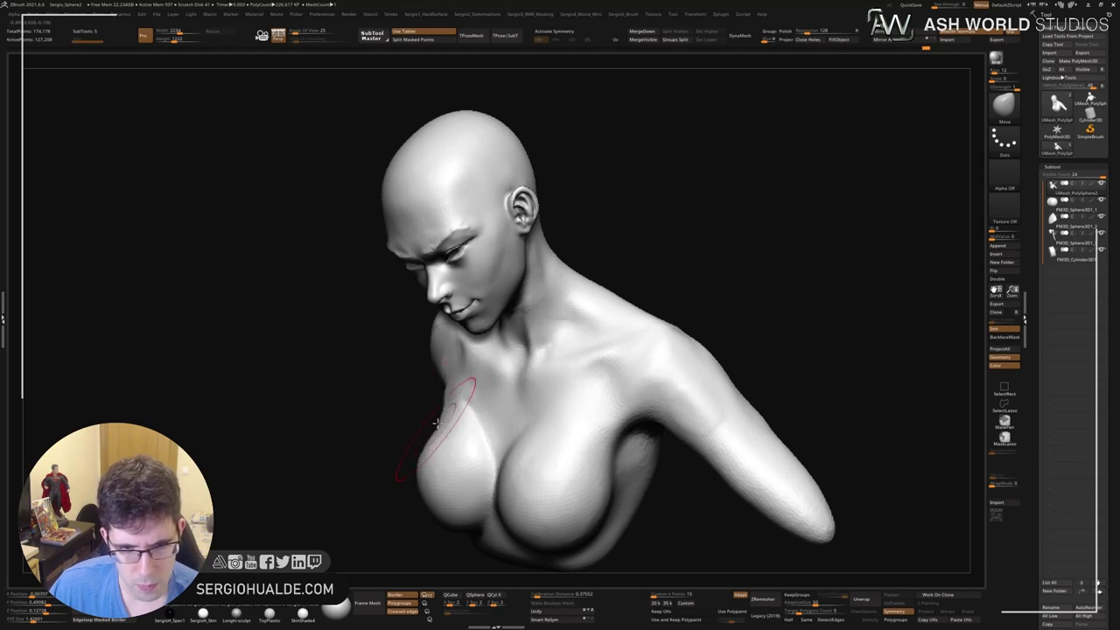
Frame the bust, switch to the faceted polygon view, and sculpt the outer side of the chest.
{"action": "mouse_move", "coordinate": [436, 424]}
{"action": "right_mouse_down"}
{"action": "mouse_move", "coordinate": [437, 399]}
{"action": "mouse_move", "coordinate": [398, 468]}
{"action": "mouse_move", "coordinate": [421, 488]}
{"action": "right_mouse_up"}
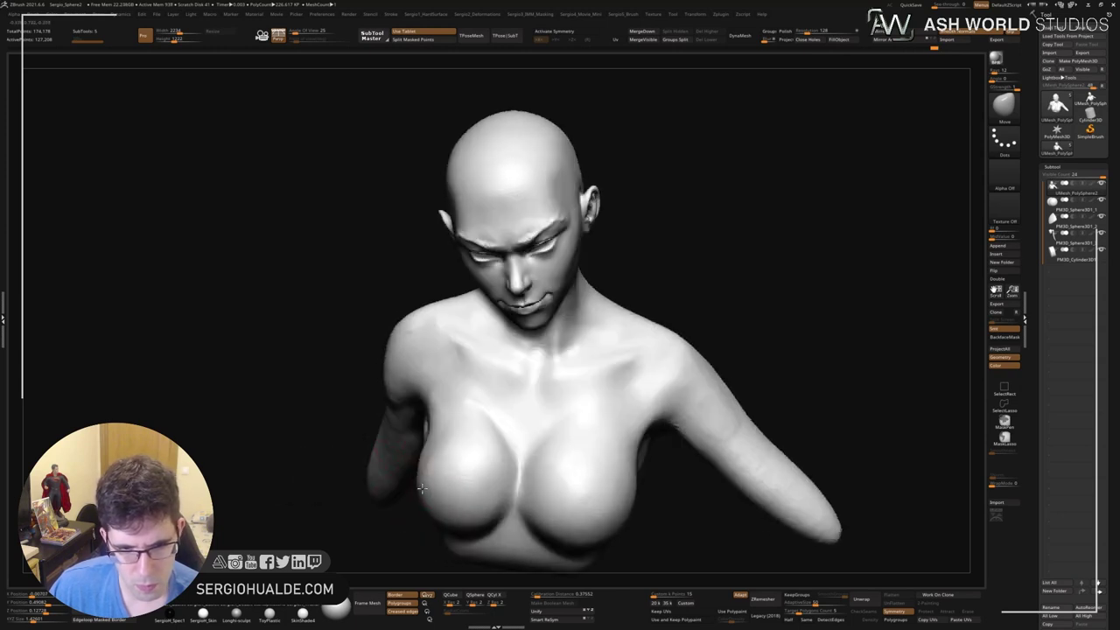
{"action": "mouse_move", "coordinate": [475, 463]}
{"action": "right_mouse_down"}
{"action": "mouse_move", "coordinate": [551, 430]}
{"action": "mouse_move", "coordinate": [596, 430]}
{"action": "mouse_move", "coordinate": [637, 495]}
{"action": "right_mouse_up"}
{"action": "key", "text": "f"}
{"action": "key", "text": "shift+d"}
{"action": "left_click_drag", "start_coordinate": [632, 495], "coordinate": [601, 442]}
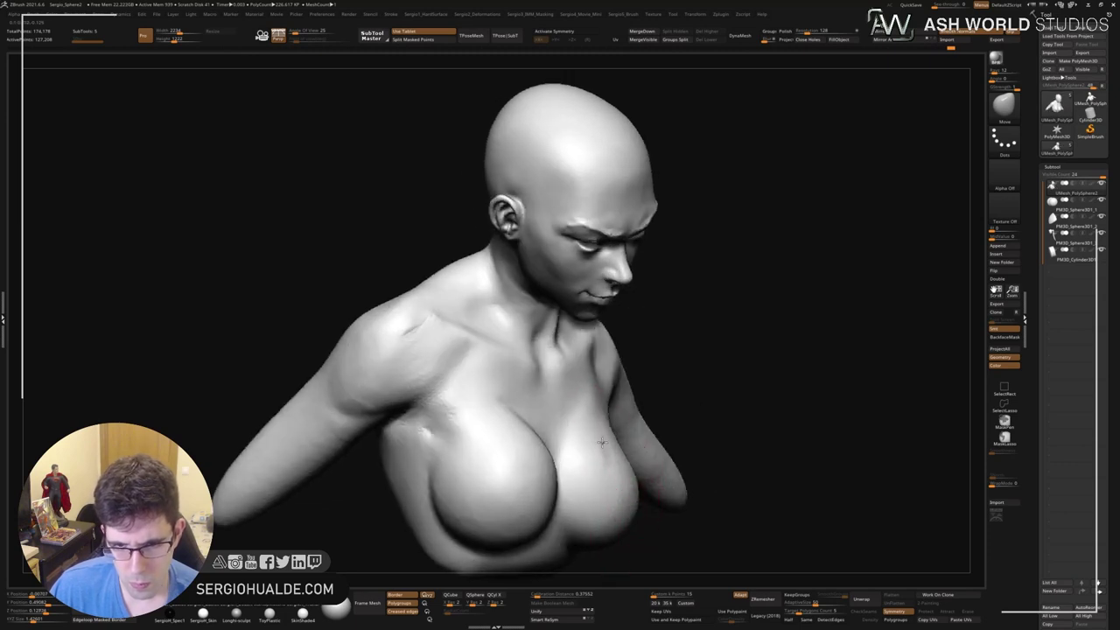
{"action": "mouse_move", "coordinate": [601, 437]}
{"action": "right_mouse_down"}
{"action": "mouse_move", "coordinate": [576, 426]}
{"action": "mouse_move", "coordinate": [625, 400]}
{"action": "mouse_move", "coordinate": [638, 418]}
{"action": "mouse_move", "coordinate": [612, 393]}
{"action": "right_mouse_up"}
{"action": "key", "text": "s"}
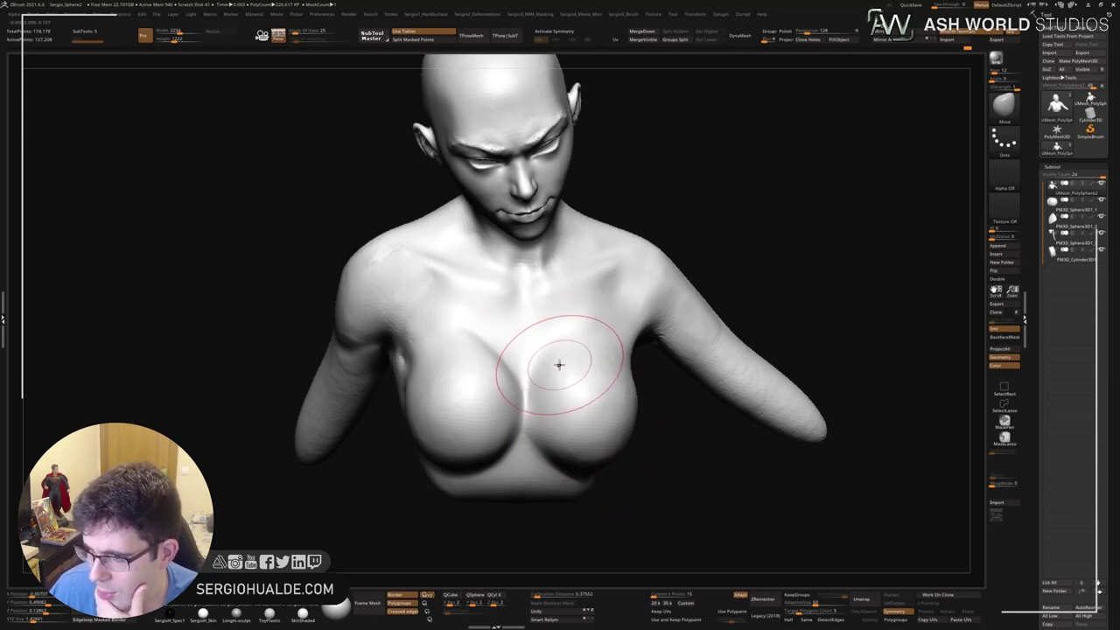
{"action": "mouse_move", "coordinate": [569, 370]}
{"action": "right_mouse_down"}
{"action": "mouse_move", "coordinate": [476, 363]}
{"action": "mouse_move", "coordinate": [471, 345]}
{"action": "mouse_move", "coordinate": [493, 344]}
{"action": "mouse_move", "coordinate": [475, 319]}
{"action": "mouse_move", "coordinate": [437, 324]}
{"action": "mouse_move", "coordinate": [476, 387]}
{"action": "right_mouse_up"}
Add breast volume with Standard and Move brushes, then blend the outer edge with Clay.
{"action": "key", "text": "b"}
{"action": "key", "text": "s"}
{"action": "key", "text": "t"}
{"action": "left_click_drag", "start_coordinate": [537, 420], "coordinate": [534, 411]}
{"action": "key", "text": "b"}
{"action": "key", "text": "m"}
{"action": "key", "text": "v"}
{"action": "mouse_move", "coordinate": [533, 411]}
{"action": "right_mouse_down", "text": "ctrl"}
{"action": "mouse_move", "coordinate": [543, 437]}
{"action": "mouse_move", "coordinate": [532, 405]}
{"action": "mouse_move", "coordinate": [440, 388]}
{"action": "right_mouse_up", "text": "ctrl"}
{"action": "key", "text": "b"}
{"action": "key", "text": "c"}
{"action": "key", "text": "l"}
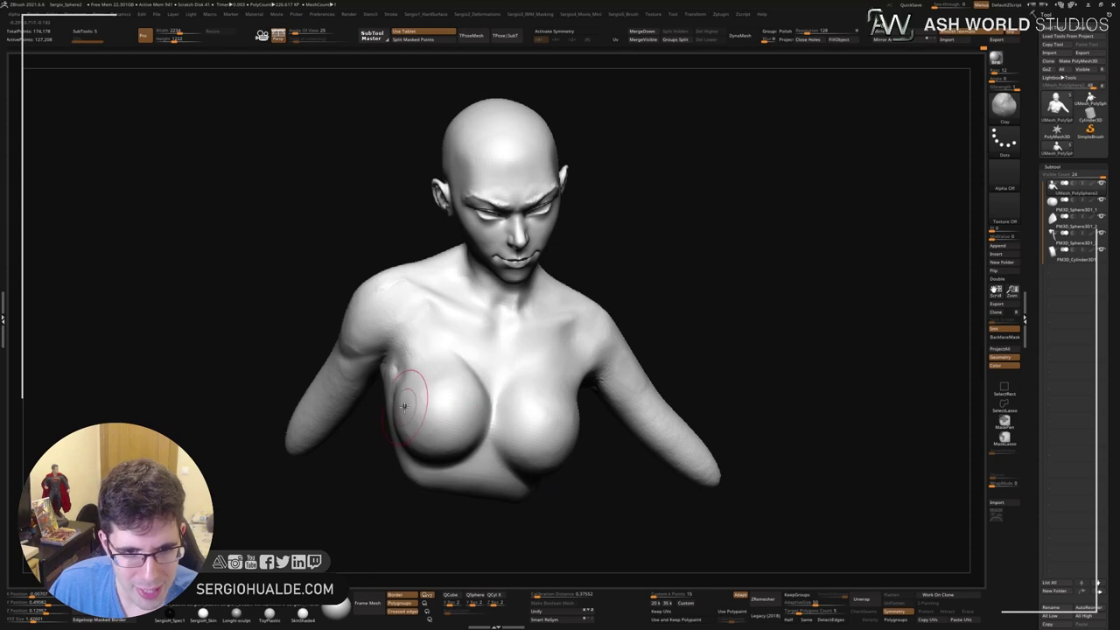
{"action": "left_click_drag", "start_coordinate": [442, 400], "coordinate": [431, 383], "text": "shift"}
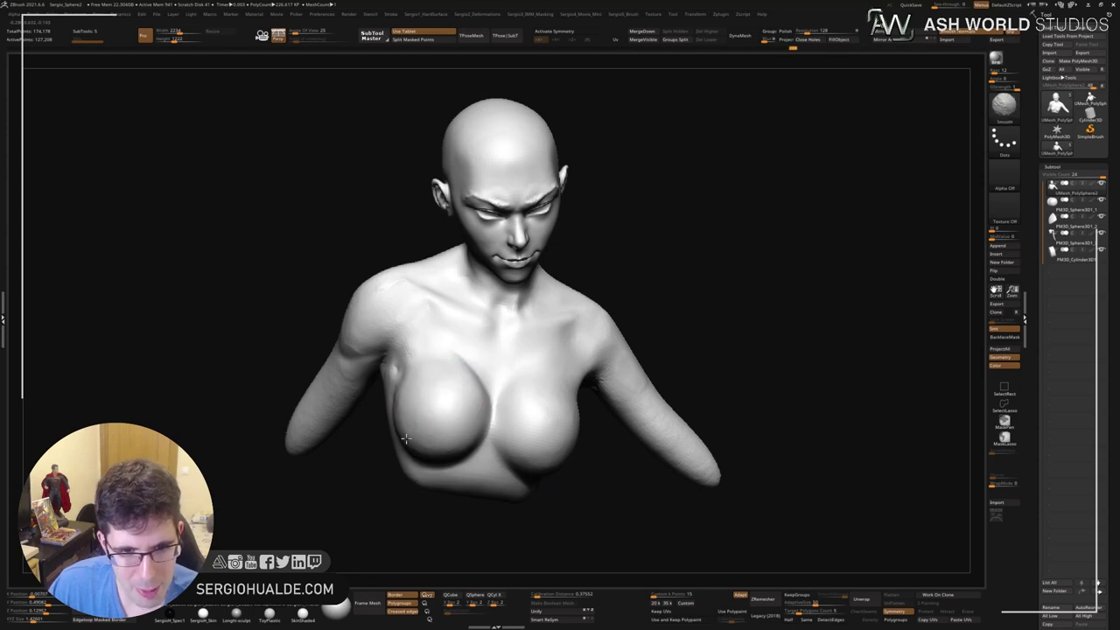
{"action": "mouse_move", "coordinate": [406, 439]}
{"action": "right_mouse_down"}
{"action": "mouse_move", "coordinate": [597, 428]}
{"action": "mouse_move", "coordinate": [580, 323]}
{"action": "mouse_move", "coordinate": [707, 332]}
{"action": "mouse_move", "coordinate": [689, 308]}
{"action": "mouse_move", "coordinate": [667, 317]}
{"action": "mouse_move", "coordinate": [625, 280]}
{"action": "right_mouse_up"}
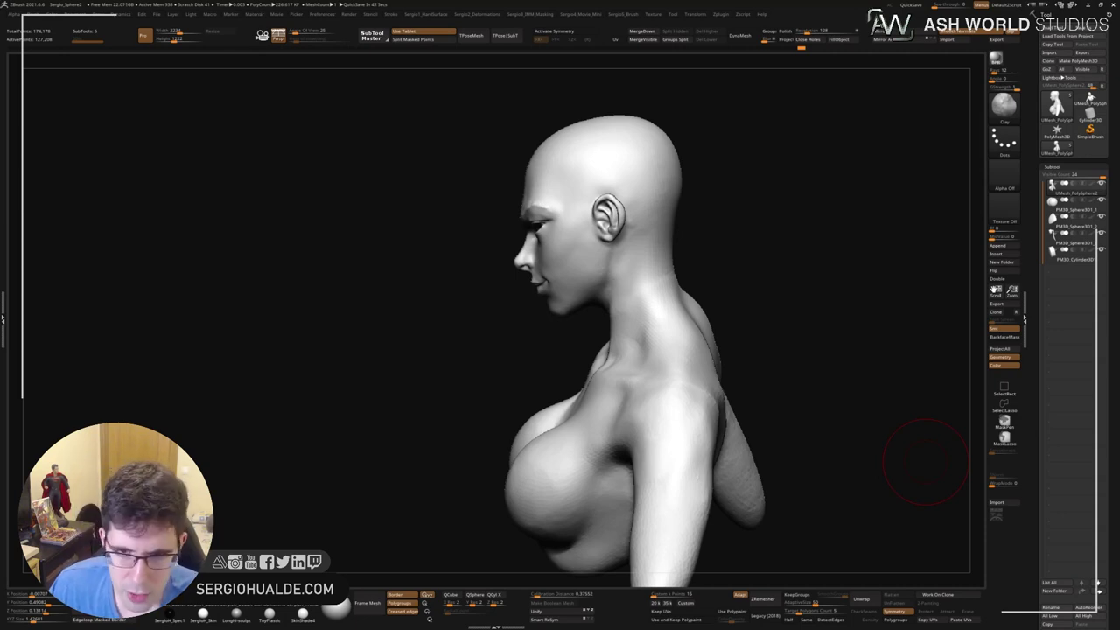
{"action": "left_click_drag", "start_coordinate": [926, 462], "coordinate": [737, 288]}
{"action": "key", "text": "b"}
{"action": "key", "text": "m"}
{"action": "key", "text": "v"}
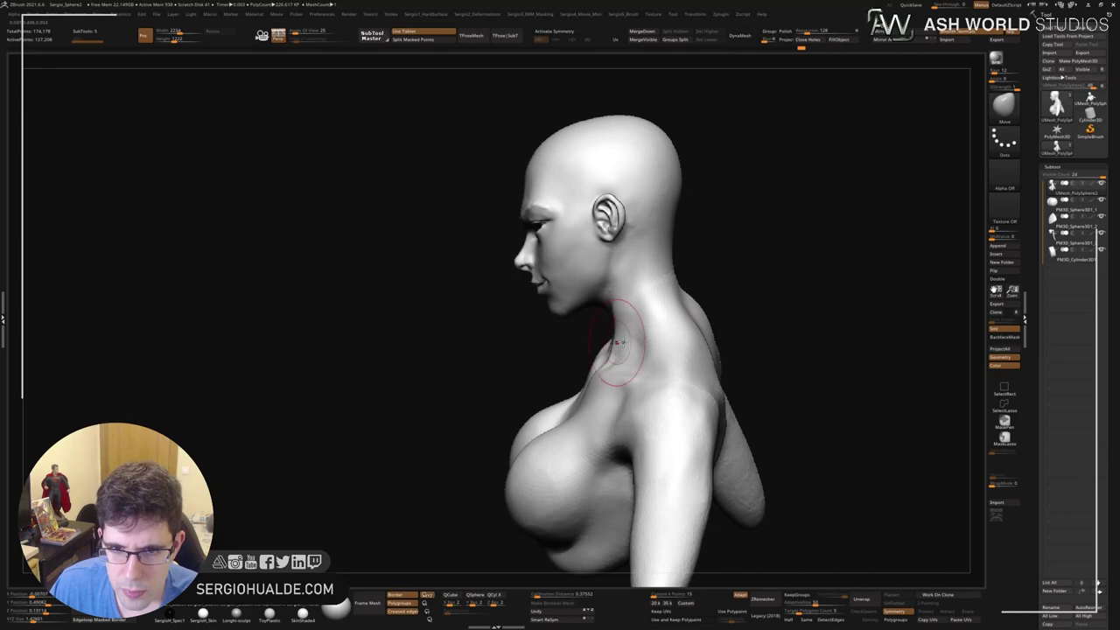
{"action": "mouse_move", "coordinate": [619, 341]}
{"action": "right_mouse_down"}
{"action": "mouse_move", "coordinate": [705, 345]}
{"action": "mouse_move", "coordinate": [658, 312]}
{"action": "right_mouse_up"}
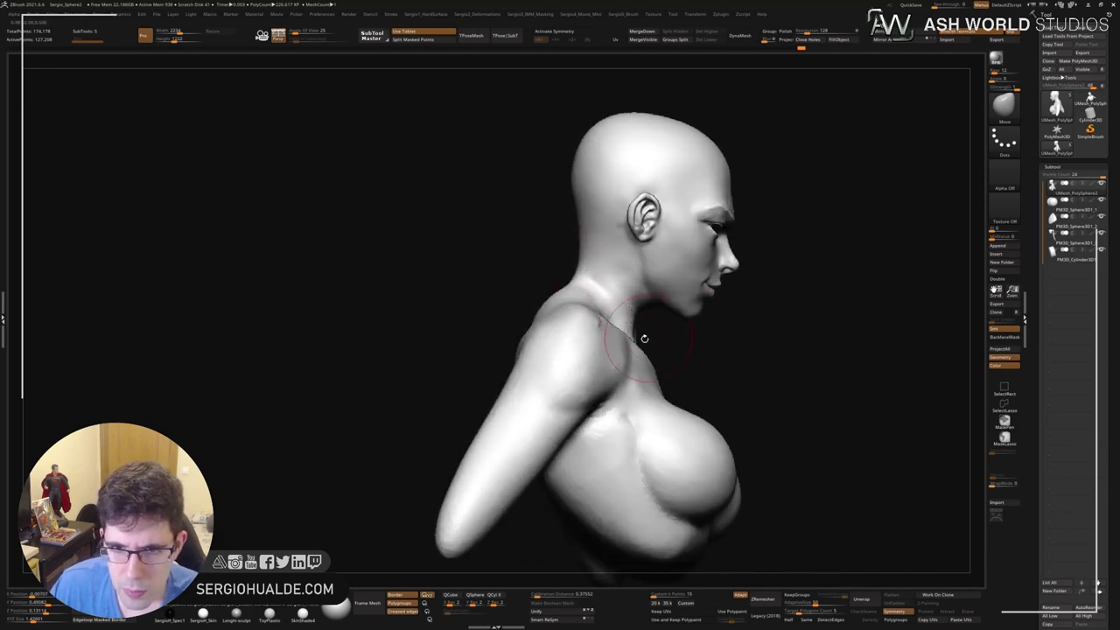
{"action": "right_click_drag", "start_coordinate": [644, 338], "coordinate": [880, 222]}
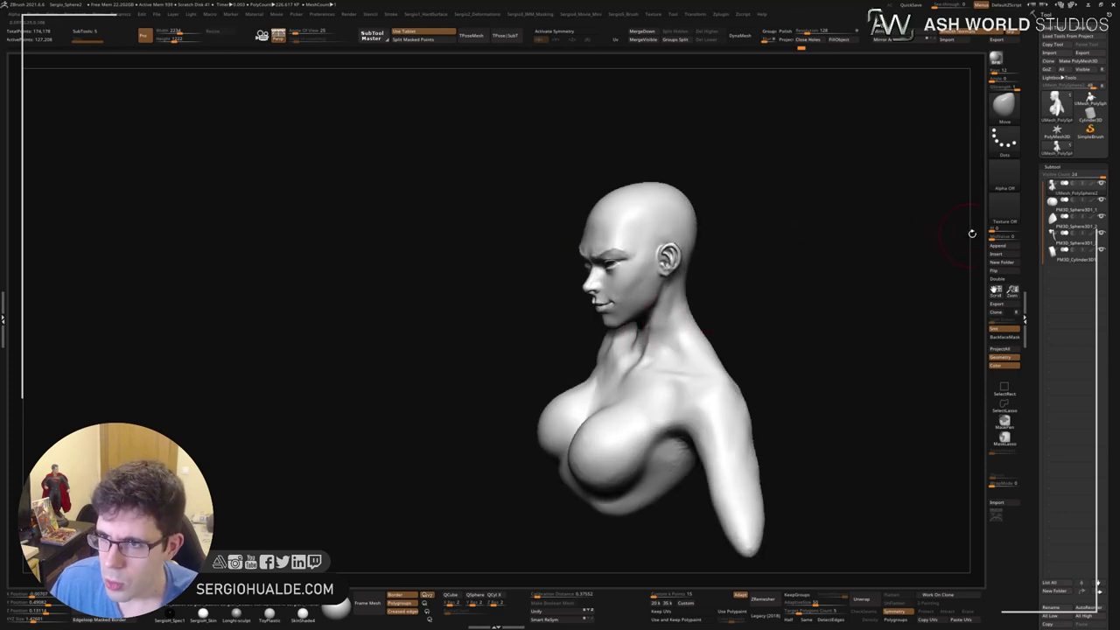
Mask a strip from the neck down past the collarbone and over the chest.
{"action": "scroll", "coordinate": [658, 350], "scroll_direction": "up", "scroll_amount": 3}
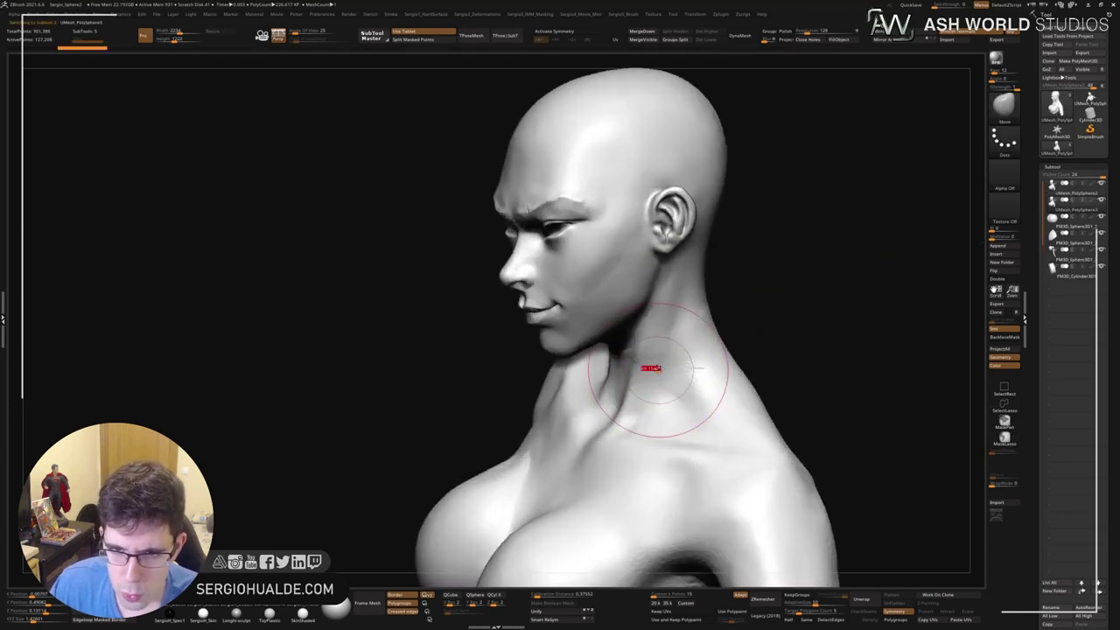
{"action": "key", "text": "ctrl"}
{"action": "left_click_drag", "start_coordinate": [637, 419], "coordinate": [652, 411], "text": "ctrl"}
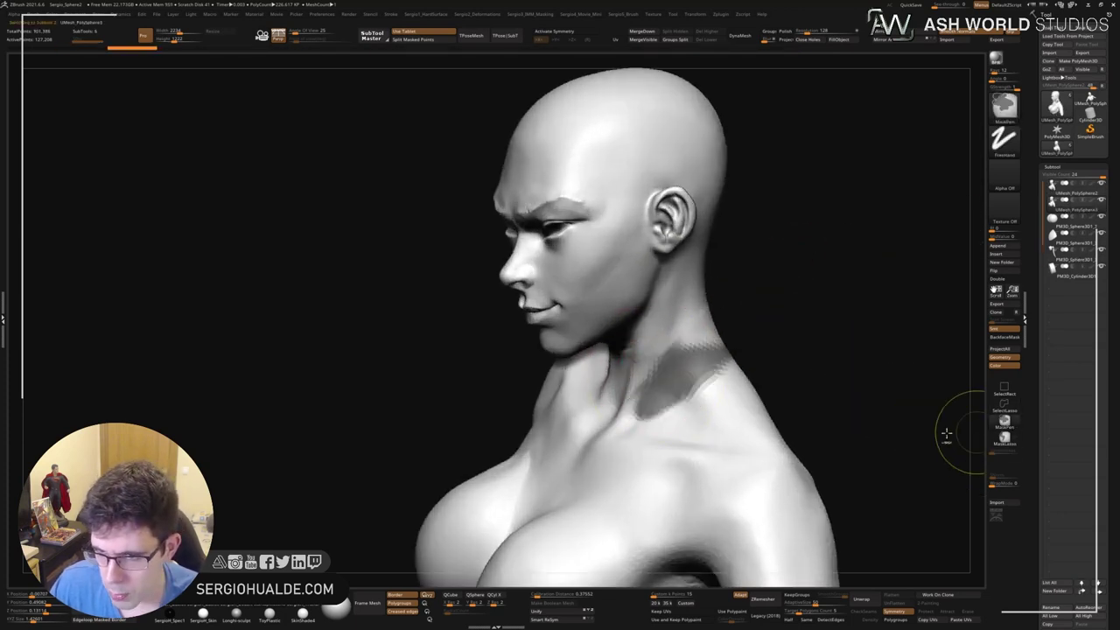
{"action": "left_click_drag", "start_coordinate": [950, 429], "coordinate": [927, 411], "text": "ctrl"}
{"action": "left_click_drag", "start_coordinate": [675, 358], "coordinate": [627, 463], "text": "ctrl"}
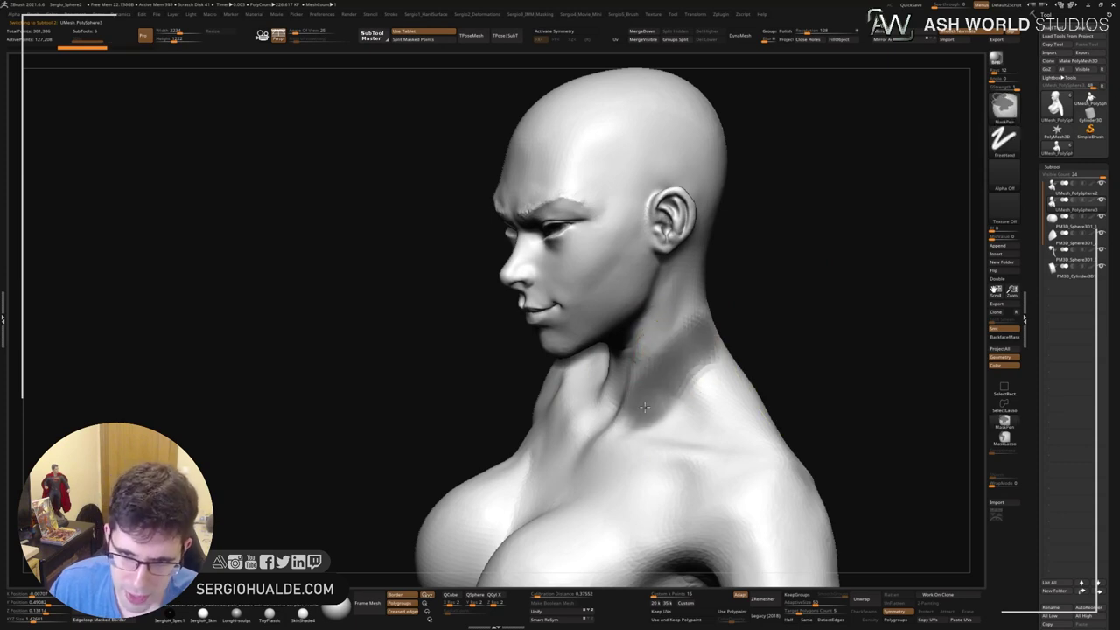
{"action": "mouse_move", "coordinate": [627, 463]}
{"action": "right_mouse_down"}
{"action": "mouse_move", "coordinate": [687, 389]}
{"action": "mouse_move", "coordinate": [682, 349]}
{"action": "right_mouse_up"}
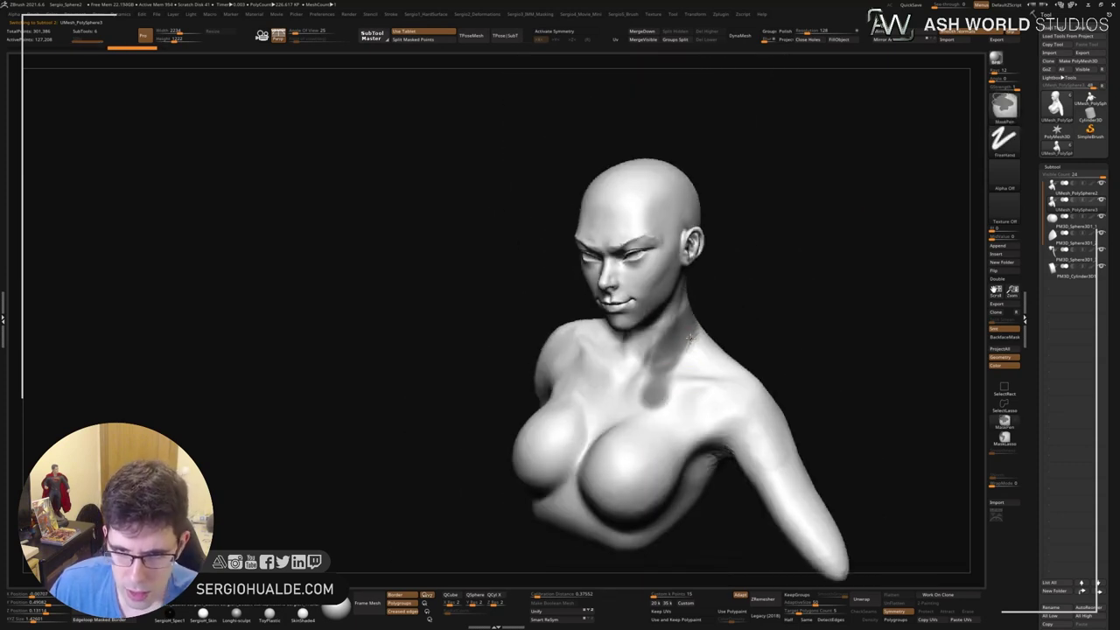
{"action": "left_click_drag", "start_coordinate": [682, 350], "coordinate": [586, 518], "text": "ctrl"}
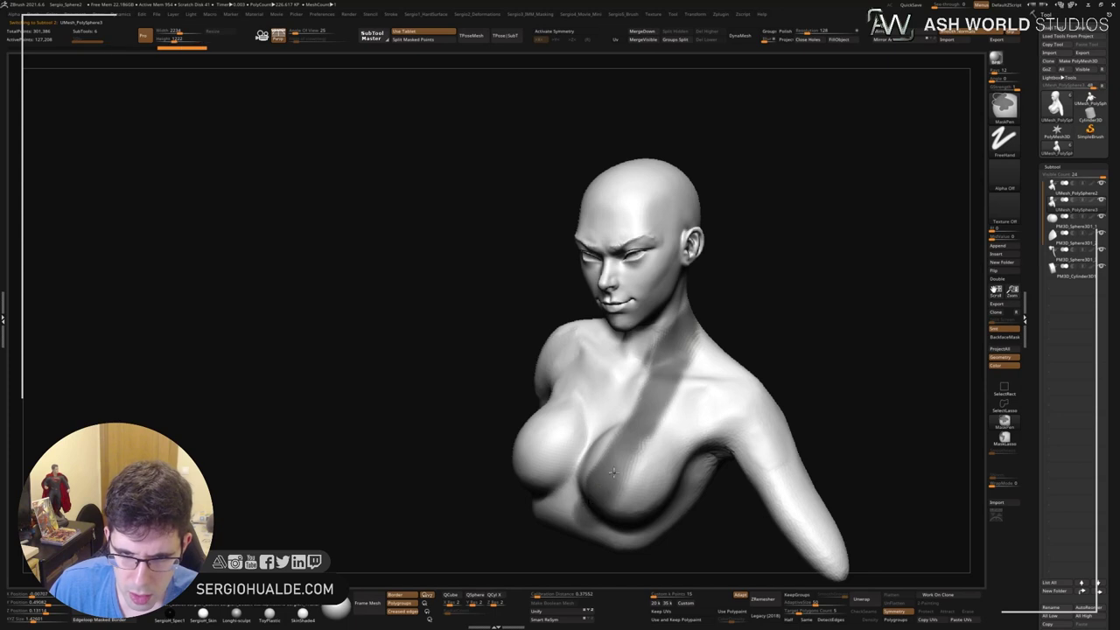
{"action": "right_click_drag", "start_coordinate": [613, 473], "coordinate": [595, 525]}
{"action": "left_click_drag", "start_coordinate": [586, 529], "coordinate": [608, 512], "text": "ctrl"}
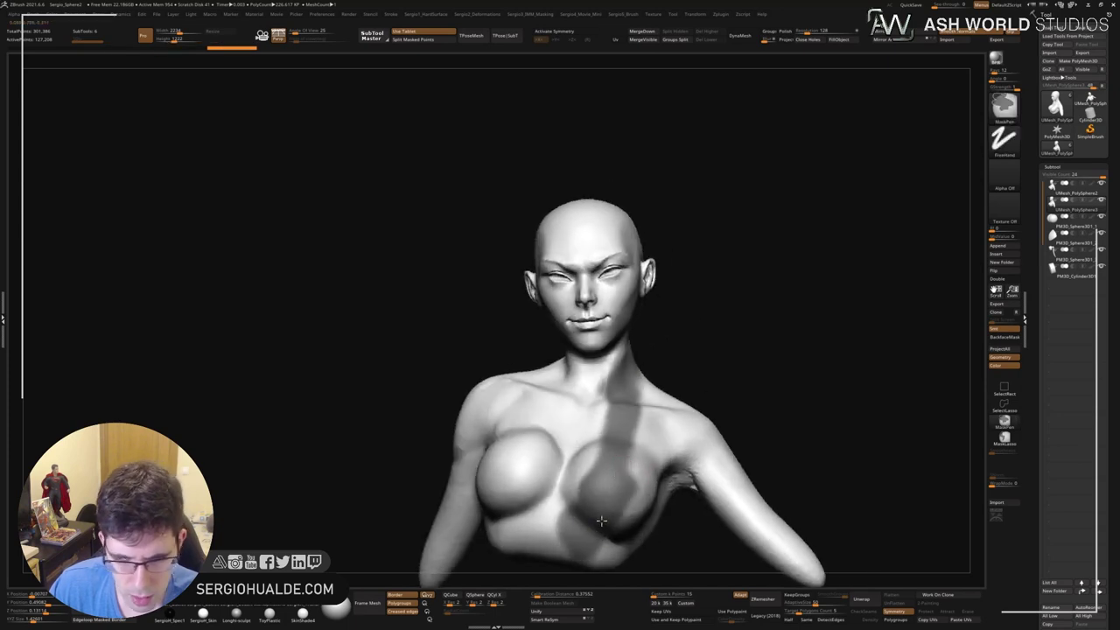
Extend the strap mask up to the neck and add a patch on the back of the neck.
{"action": "right_click_drag", "start_coordinate": [601, 521], "coordinate": [638, 369]}
{"action": "left_click_drag", "start_coordinate": [645, 302], "coordinate": [628, 411], "text": "ctrl"}
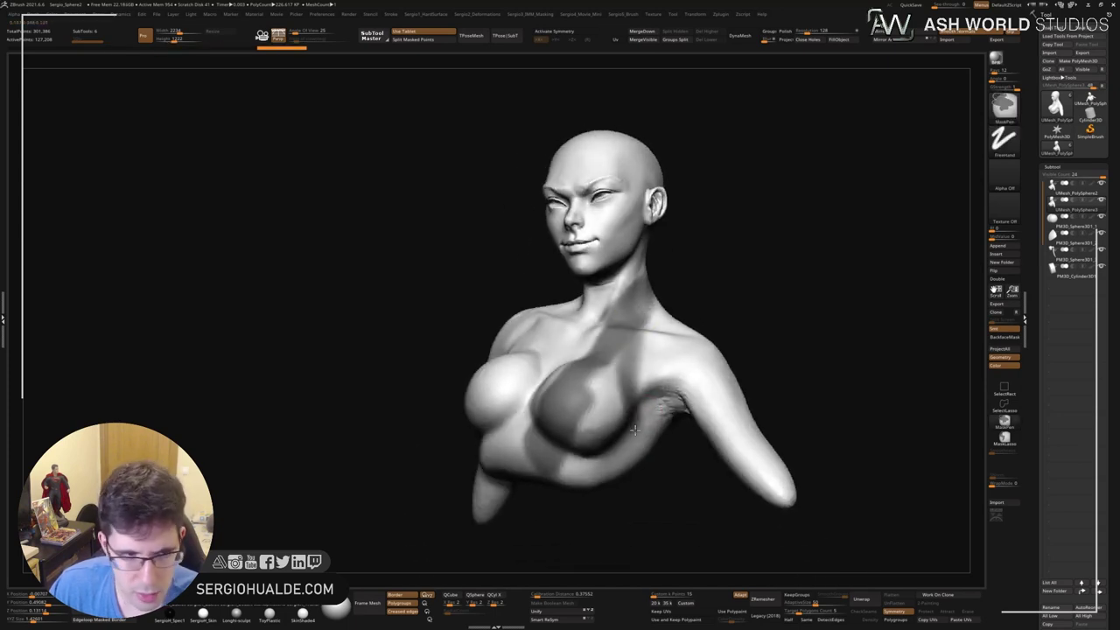
{"action": "right_click_drag", "start_coordinate": [628, 412], "coordinate": [647, 367]}
{"action": "left_click_drag", "start_coordinate": [656, 293], "coordinate": [597, 438], "text": "ctrl"}
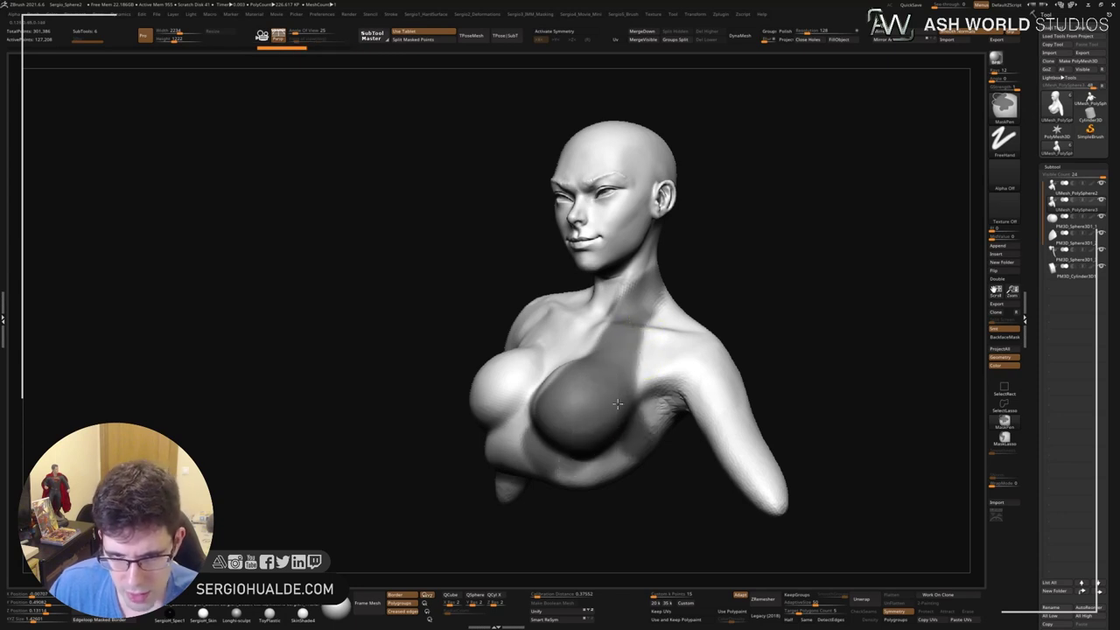
{"action": "right_click_drag", "start_coordinate": [616, 403], "coordinate": [611, 440]}
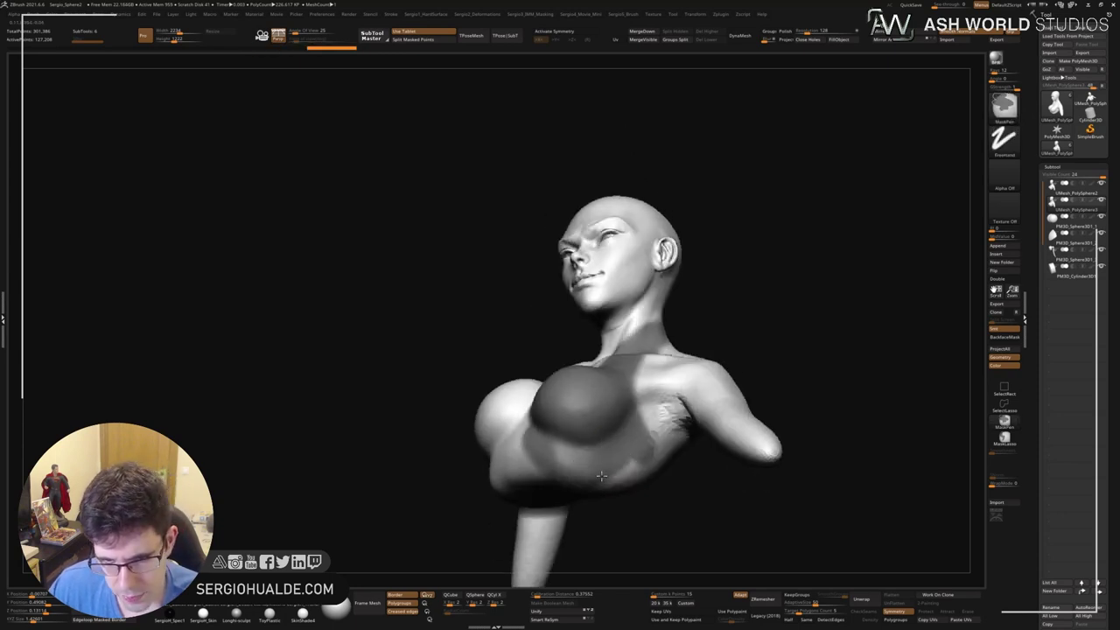
{"action": "mouse_move", "coordinate": [601, 475]}
{"action": "right_mouse_down"}
{"action": "mouse_move", "coordinate": [721, 354]}
{"action": "mouse_move", "coordinate": [630, 383]}
{"action": "right_mouse_up"}
{"action": "left_click_drag", "start_coordinate": [651, 358], "coordinate": [628, 385], "text": "ctrl"}
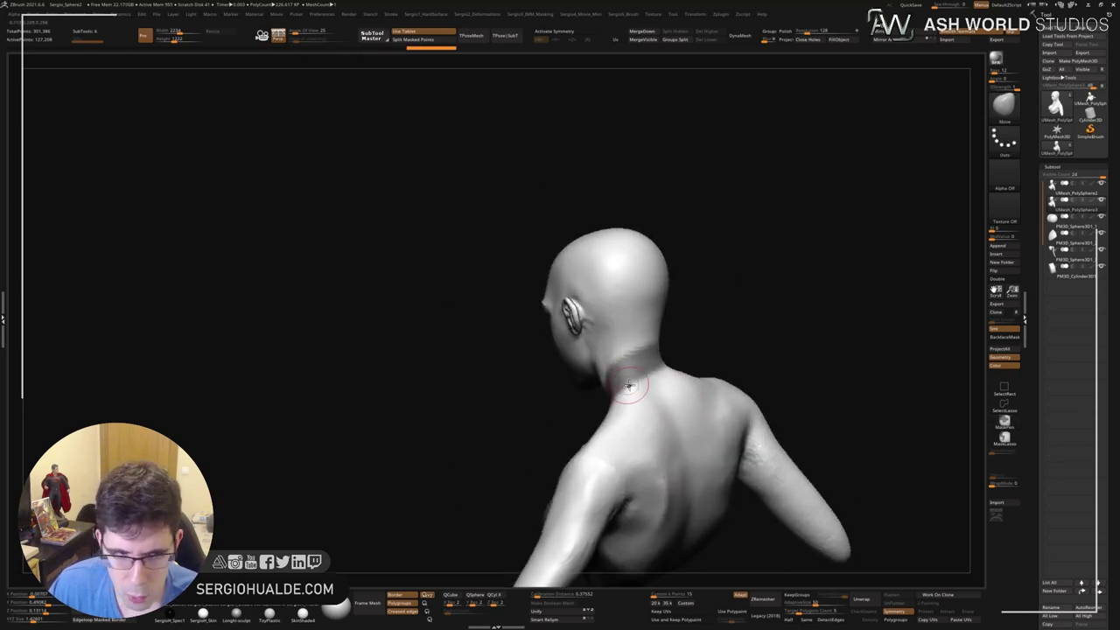
Mask a patch on the side of the bust's neck with MaskPen.
{"action": "mouse_move", "coordinate": [628, 385]}
{"action": "right_mouse_down"}
{"action": "mouse_move", "coordinate": [617, 367]}
{"action": "mouse_move", "coordinate": [649, 384]}
{"action": "right_mouse_up"}
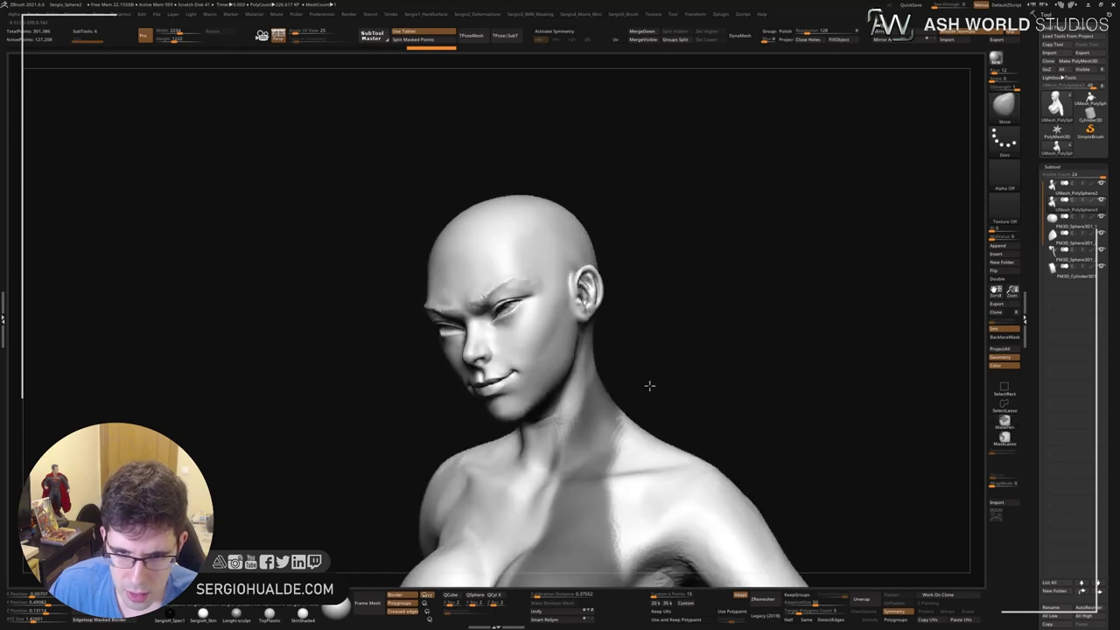
{"action": "key", "text": "ctrl"}
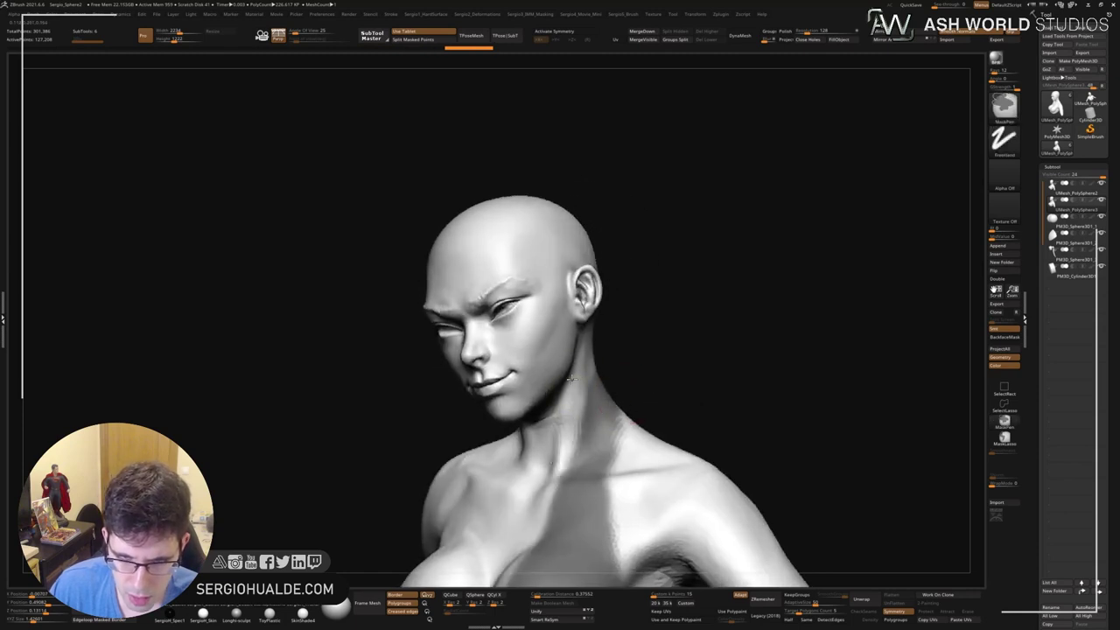
{"action": "right_click_drag", "start_coordinate": [573, 378], "coordinate": [577, 385]}
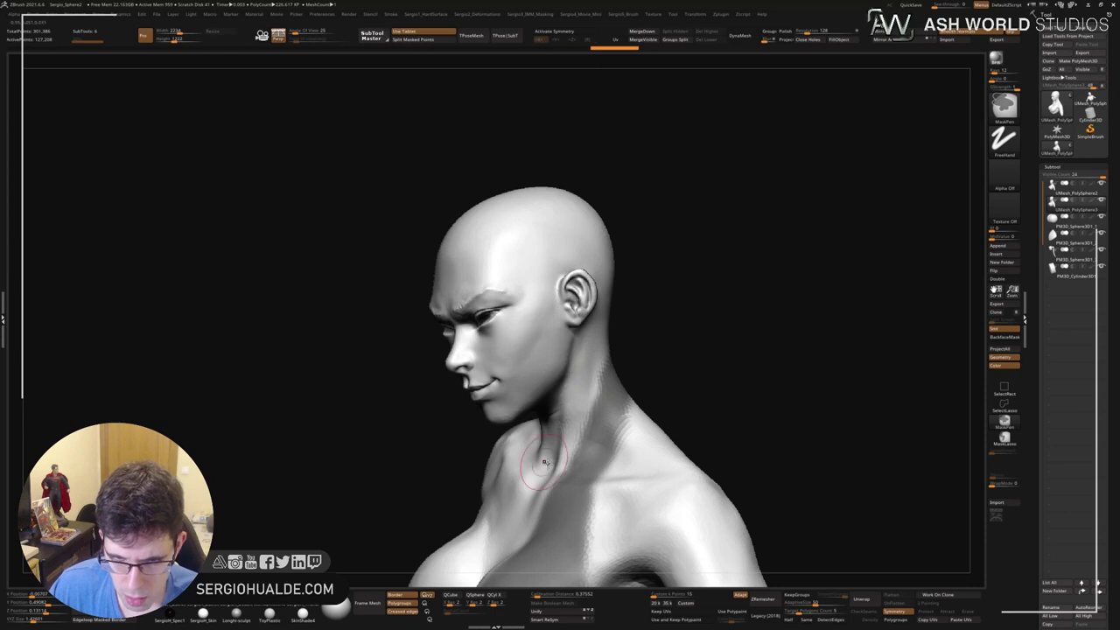
{"action": "right_click_drag", "start_coordinate": [582, 381], "coordinate": [552, 452]}
{"action": "right_click_drag", "start_coordinate": [522, 543], "coordinate": [677, 335]}
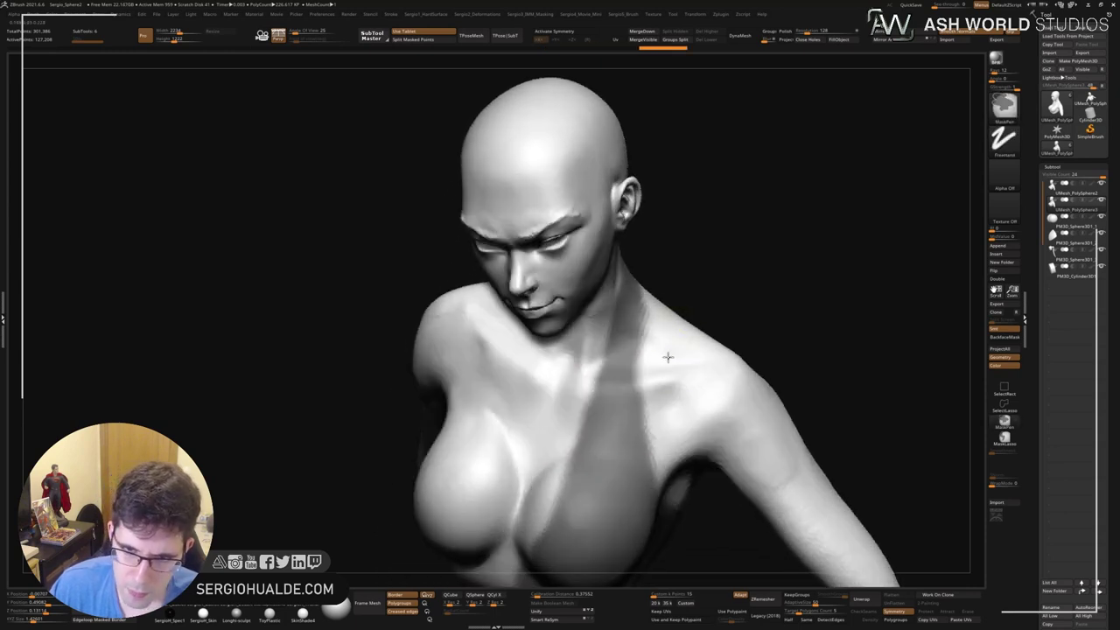
{"action": "mouse_move", "coordinate": [669, 437]}
{"action": "right_mouse_down", "text": "ctrl"}
{"action": "mouse_move", "coordinate": [659, 448]}
{"action": "mouse_move", "coordinate": [580, 376]}
{"action": "mouse_move", "coordinate": [600, 458]}
{"action": "right_mouse_up", "text": "ctrl"}
{"action": "mouse_move", "coordinate": [600, 416]}
{"action": "right_mouse_down"}
{"action": "mouse_move", "coordinate": [542, 420]}
{"action": "mouse_move", "coordinate": [467, 465]}
{"action": "mouse_move", "coordinate": [567, 385]}
{"action": "right_mouse_up"}
{"action": "left_click_drag", "start_coordinate": [567, 384], "coordinate": [561, 383], "text": "ctrl"}
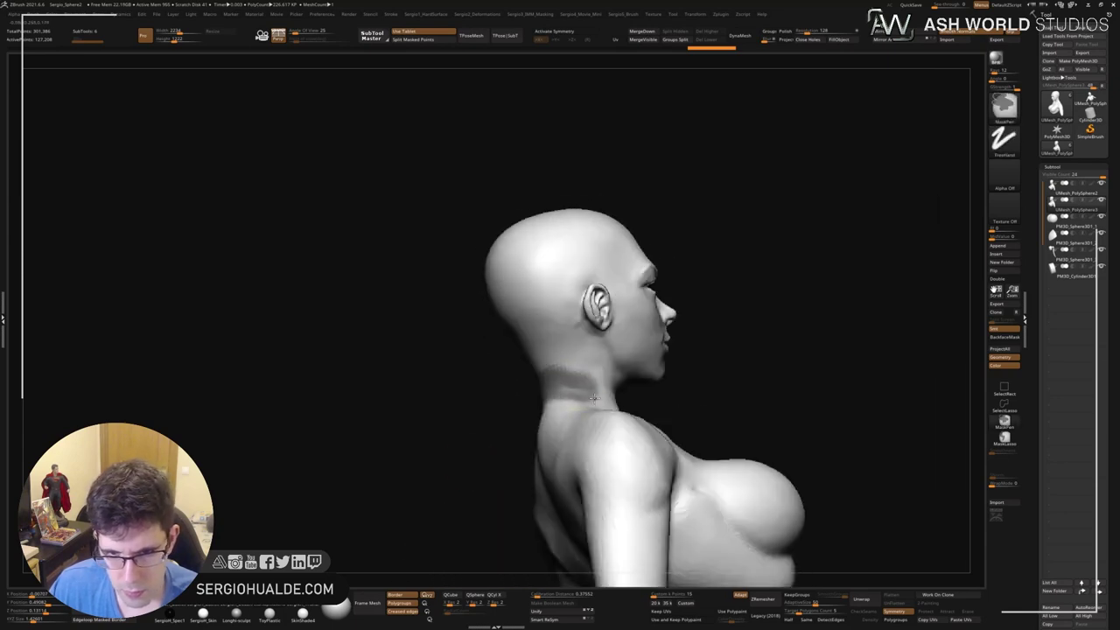
Paint mask down the chest below the neck and over the left breast.
{"action": "mouse_move", "coordinate": [593, 397]}
{"action": "right_mouse_down"}
{"action": "mouse_move", "coordinate": [580, 430]}
{"action": "mouse_move", "coordinate": [614, 335]}
{"action": "mouse_move", "coordinate": [624, 458]}
{"action": "mouse_move", "coordinate": [657, 392]}
{"action": "right_mouse_up"}
{"action": "key", "text": "ctrl"}
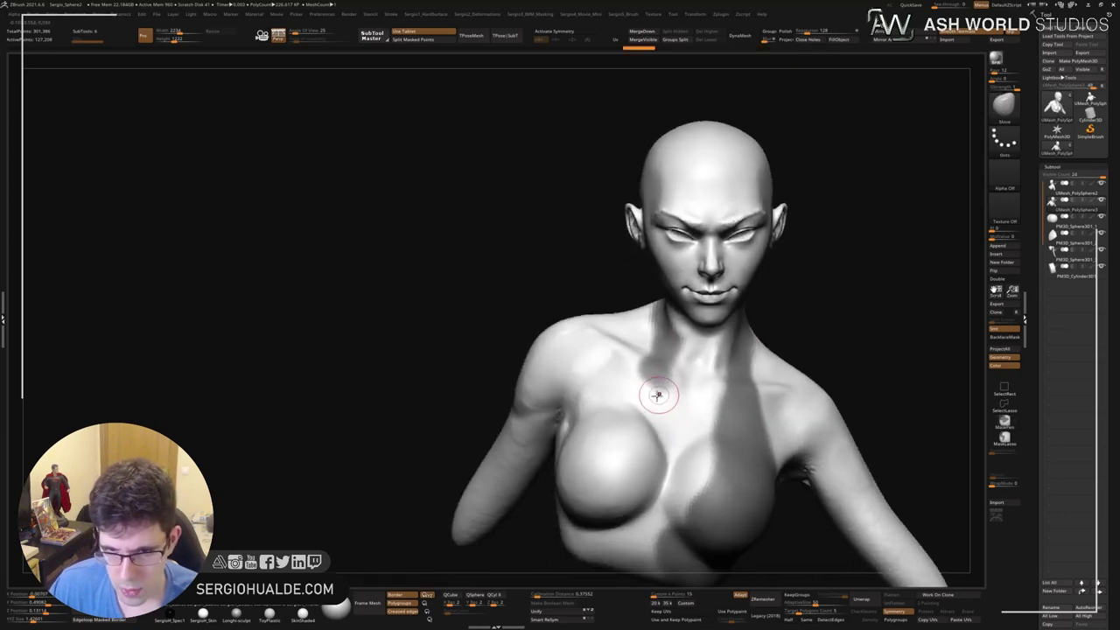
{"action": "left_click_drag", "start_coordinate": [651, 354], "coordinate": [639, 403], "text": "ctrl"}
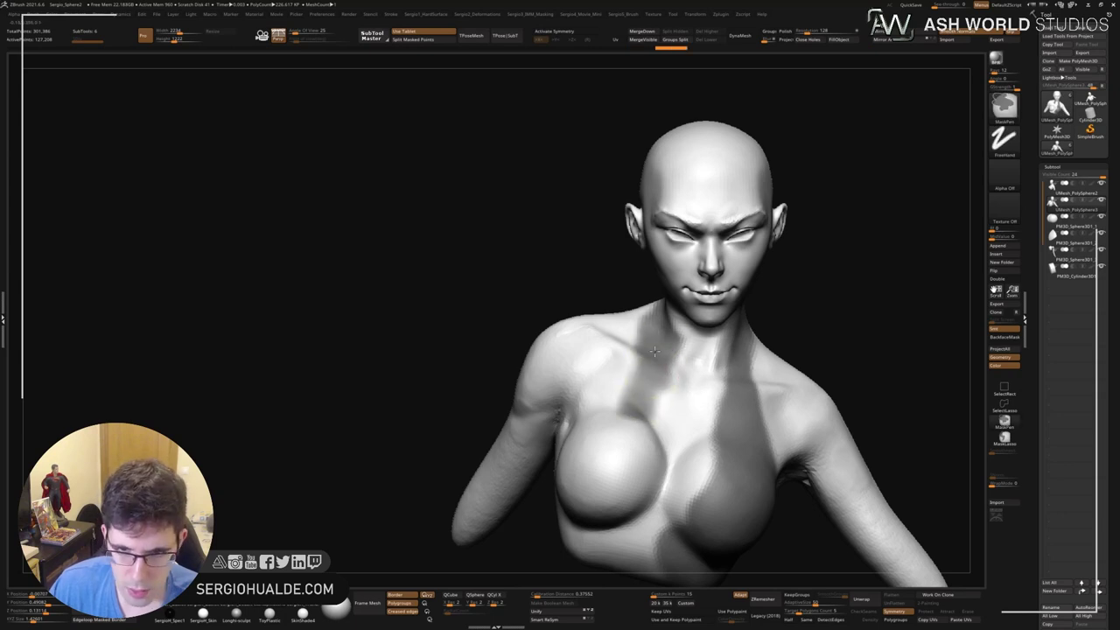
{"action": "left_click_drag", "start_coordinate": [655, 351], "coordinate": [613, 490], "text": "ctrl"}
{"action": "right_click_drag", "start_coordinate": [612, 490], "coordinate": [631, 422], "text": "alt"}
{"action": "left_click_drag", "start_coordinate": [663, 263], "coordinate": [588, 428], "text": "ctrl"}
{"action": "right_click_drag", "start_coordinate": [588, 429], "coordinate": [559, 411]}
{"action": "mouse_move", "coordinate": [577, 341]}
{"action": "left_mouse_down", "text": "ctrl"}
{"action": "mouse_move", "coordinate": [568, 405]}
{"action": "mouse_move", "coordinate": [549, 350]}
{"action": "mouse_move", "coordinate": [525, 463]}
{"action": "mouse_move", "coordinate": [503, 402]}
{"action": "mouse_move", "coordinate": [560, 390]}
{"action": "left_mouse_up", "text": "ctrl"}
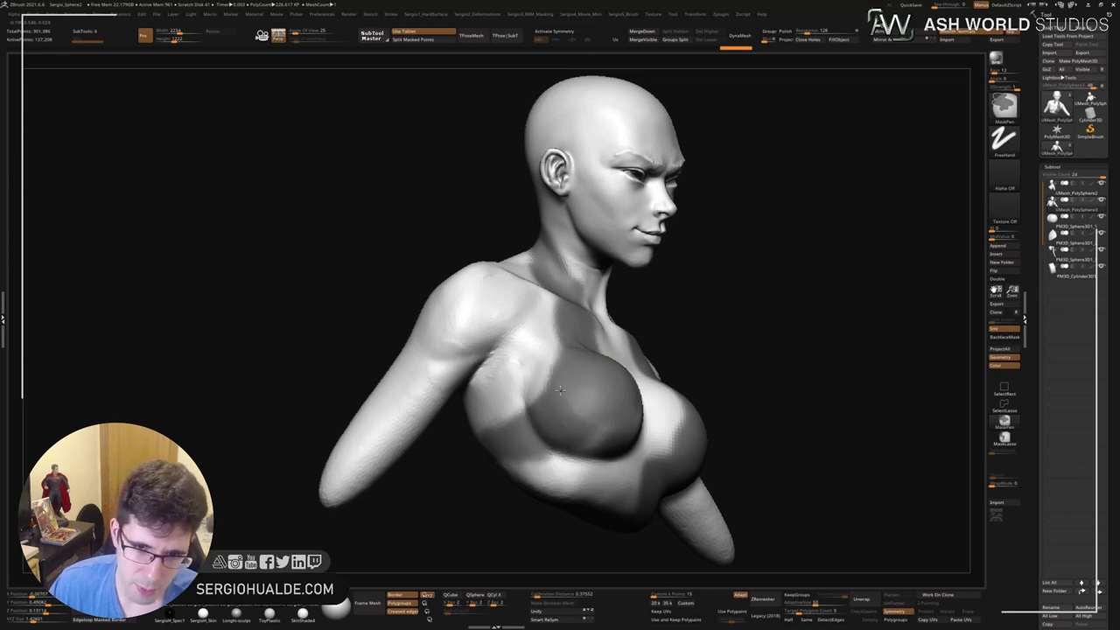
{"action": "mouse_move", "coordinate": [571, 335]}
{"action": "left_mouse_down", "text": "ctrl"}
{"action": "mouse_move", "coordinate": [530, 402]}
{"action": "mouse_move", "coordinate": [551, 315]}
{"action": "left_mouse_up", "text": "ctrl"}
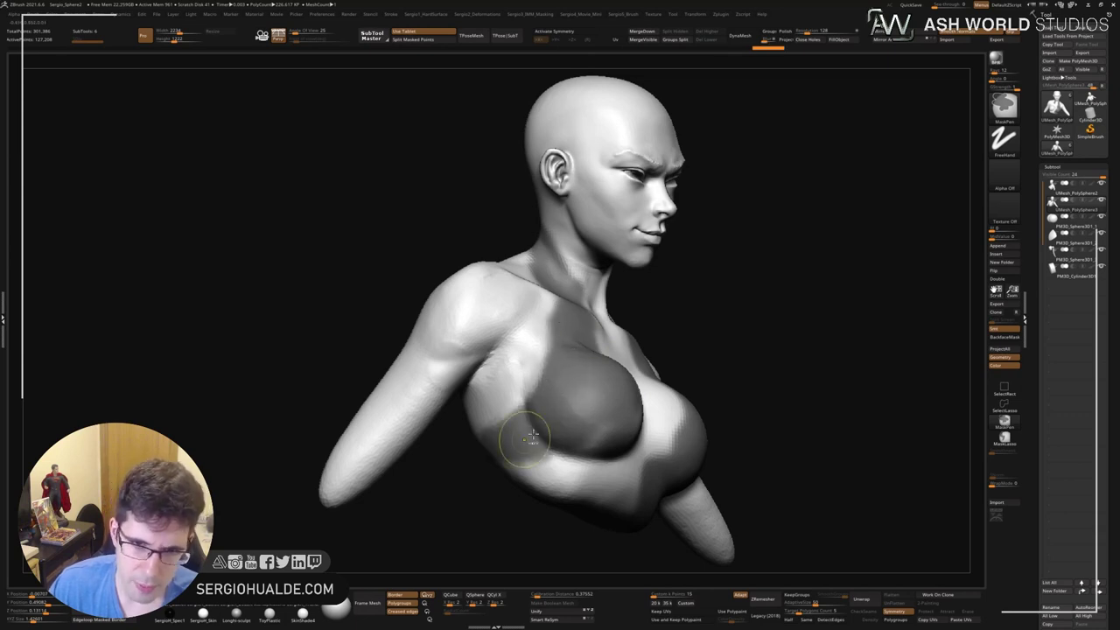
{"action": "right_click_drag", "start_coordinate": [551, 315], "coordinate": [648, 234]}
Extend the mask over the lower-left chest and along the chest.
{"action": "key", "text": "ctrl"}
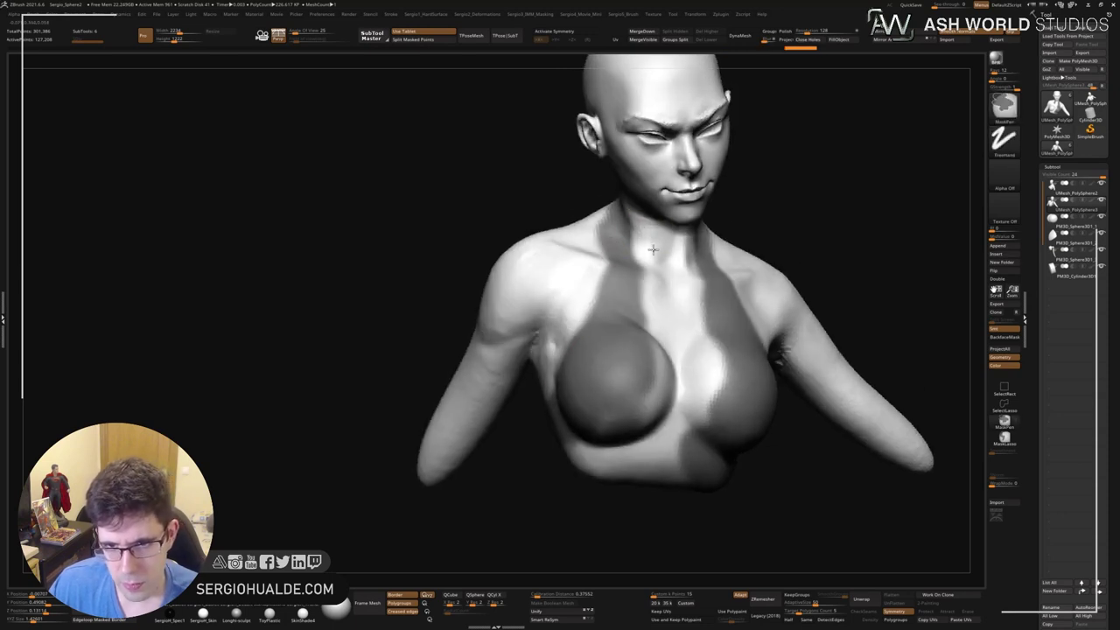
{"action": "right_click_drag", "start_coordinate": [652, 325], "coordinate": [658, 344]}
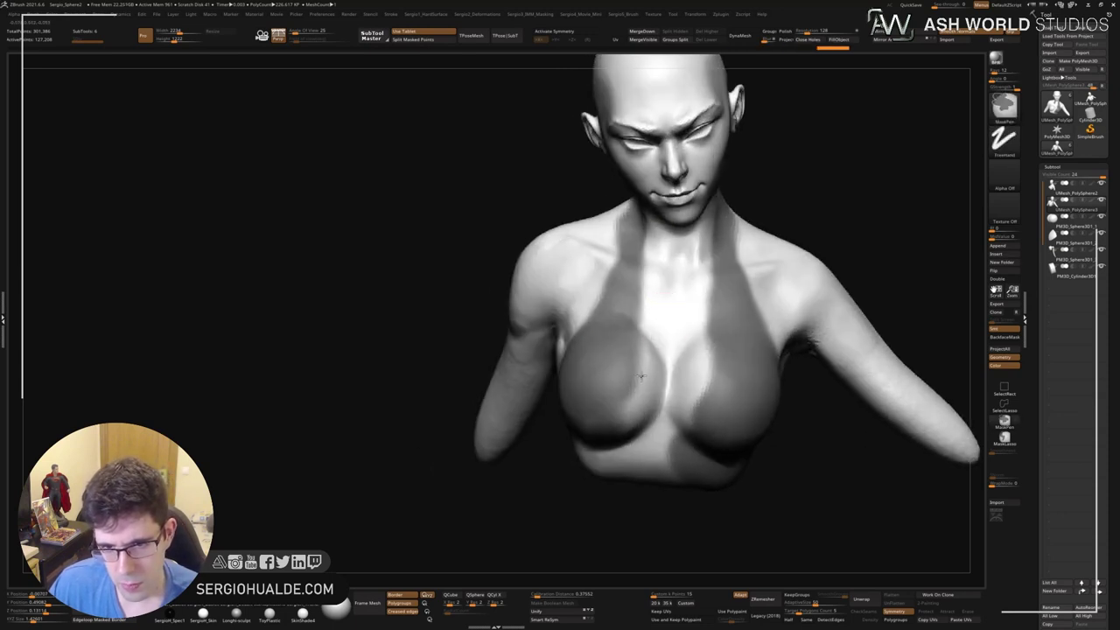
{"action": "right_click_drag", "start_coordinate": [630, 459], "coordinate": [600, 380]}
{"action": "left_click_drag", "start_coordinate": [600, 380], "coordinate": [610, 470], "text": "ctrl"}
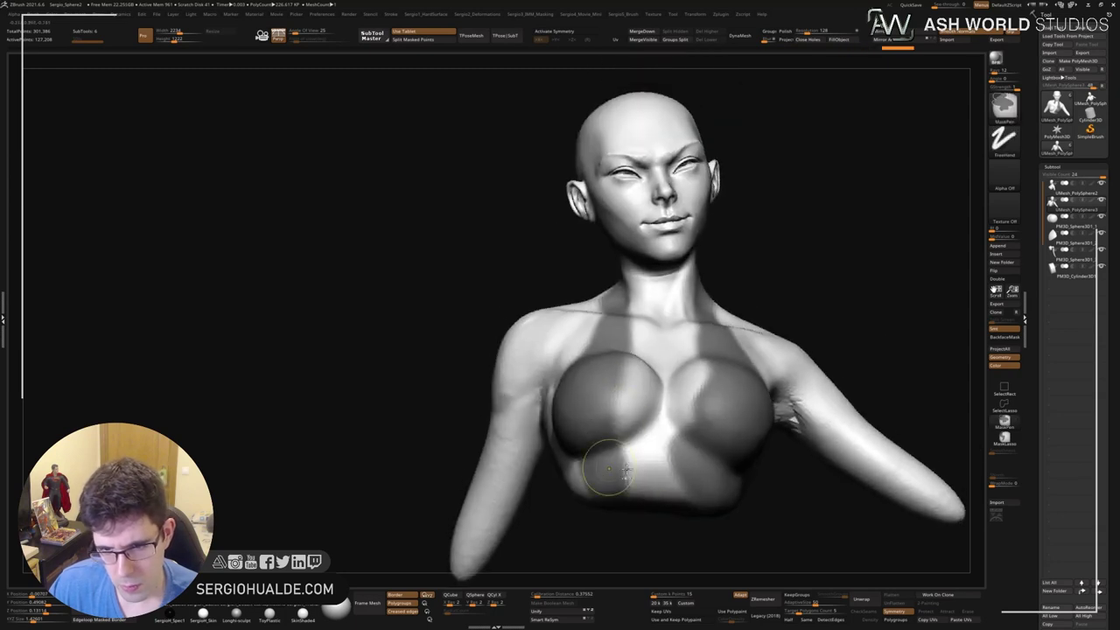
{"action": "mouse_move", "coordinate": [691, 385]}
{"action": "right_mouse_down"}
{"action": "mouse_move", "coordinate": [688, 416]}
{"action": "mouse_move", "coordinate": [728, 373]}
{"action": "right_mouse_up"}
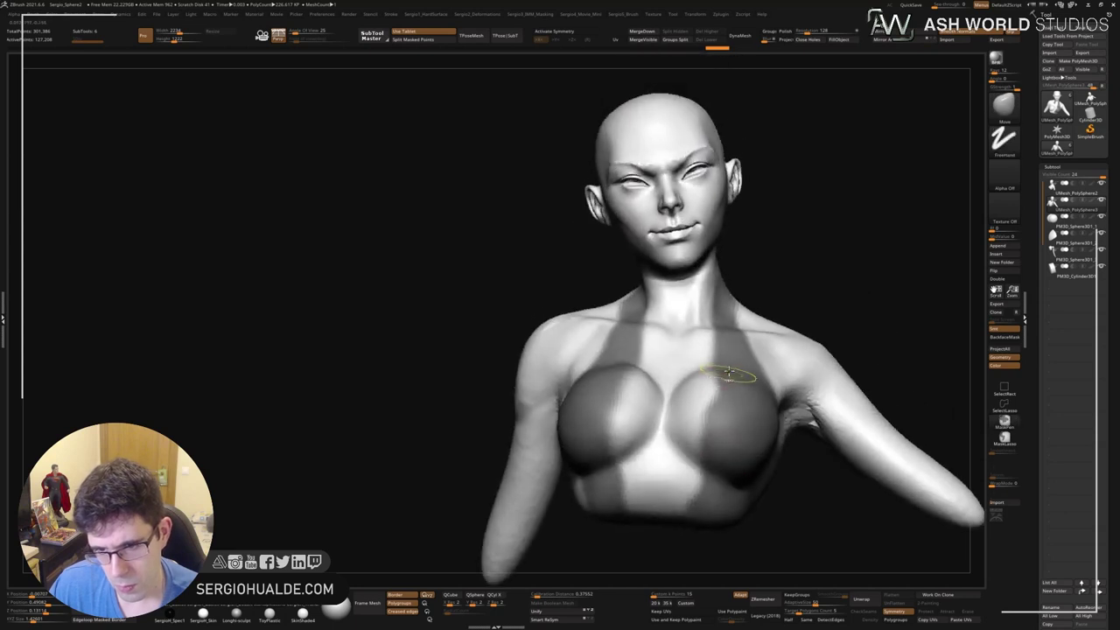
{"action": "key", "text": "ctrl"}
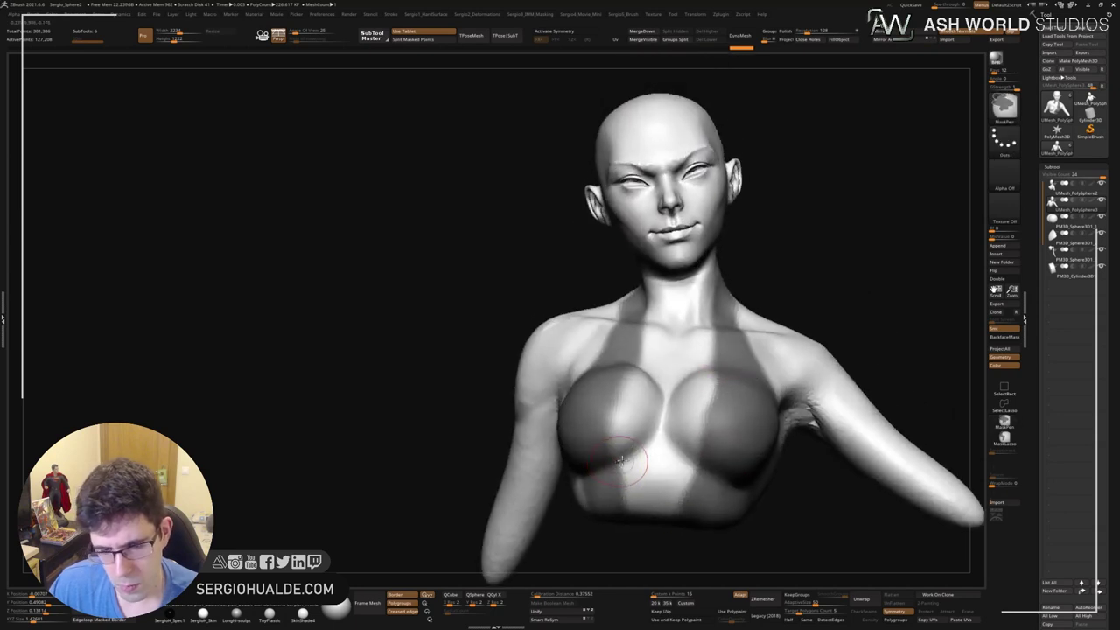
{"action": "right_click_drag", "start_coordinate": [669, 509], "coordinate": [604, 511]}
{"action": "left_click_drag", "start_coordinate": [537, 479], "coordinate": [553, 394], "text": "ctrl"}
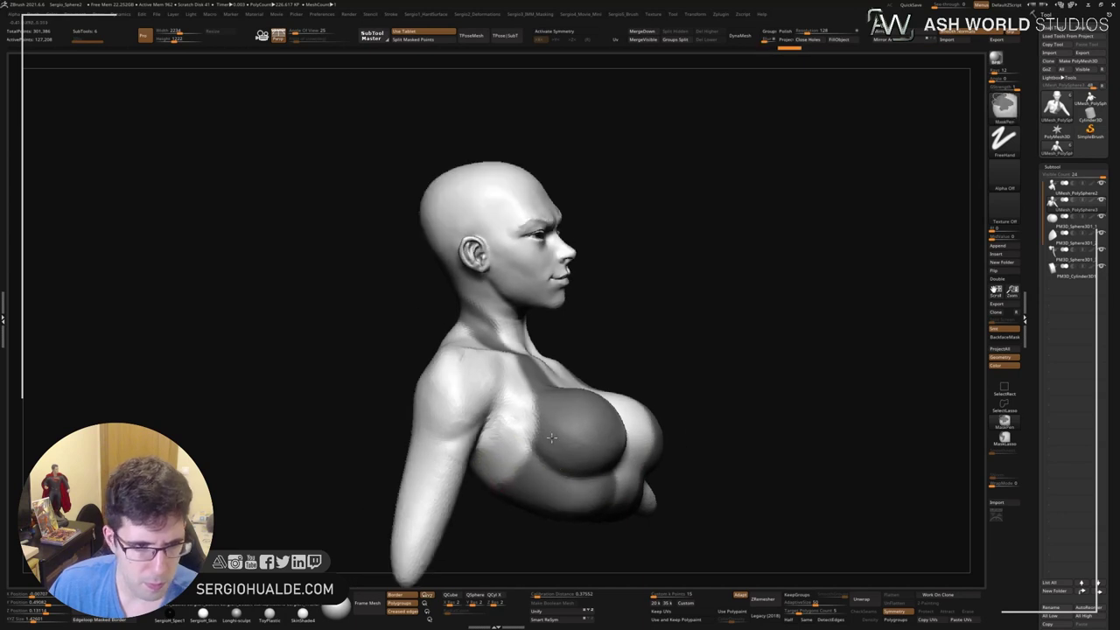
{"action": "mouse_move", "coordinate": [502, 409]}
{"action": "right_mouse_down"}
{"action": "mouse_move", "coordinate": [621, 420]}
{"action": "mouse_move", "coordinate": [595, 415]}
{"action": "right_mouse_up"}
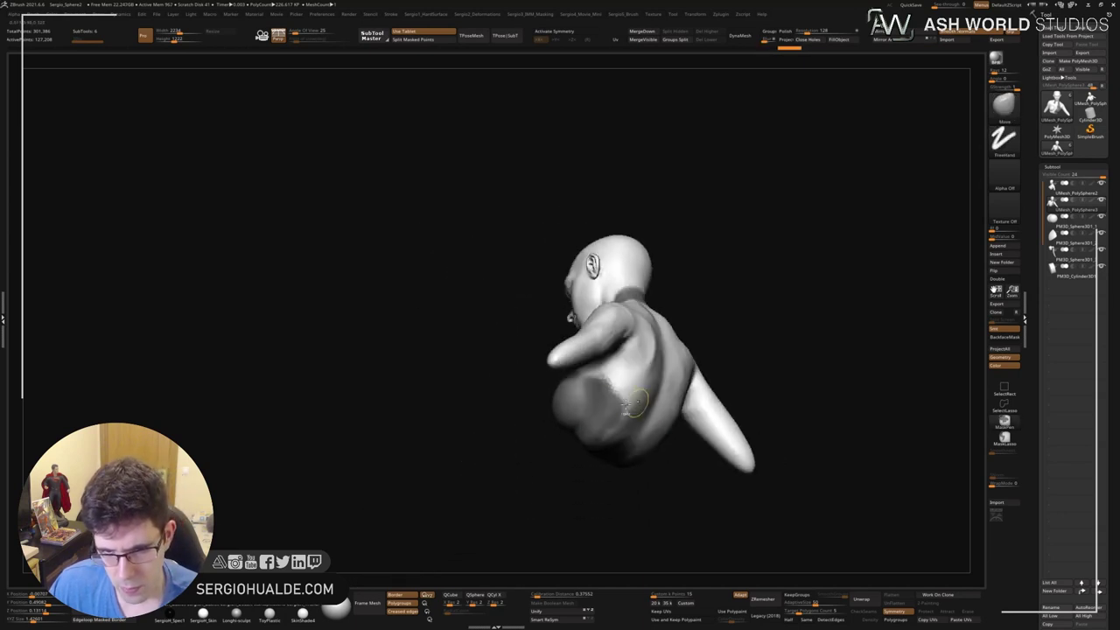
{"action": "mouse_move", "coordinate": [612, 398]}
{"action": "left_mouse_down", "text": "ctrl"}
{"action": "mouse_move", "coordinate": [599, 385]}
{"action": "mouse_move", "coordinate": [646, 377]}
{"action": "left_mouse_up", "text": "ctrl"}
{"action": "right_click_drag", "start_coordinate": [595, 369], "coordinate": [621, 394]}
{"action": "mouse_move", "coordinate": [621, 393]}
{"action": "left_mouse_down", "text": "ctrl"}
{"action": "mouse_move", "coordinate": [660, 422]}
{"action": "mouse_move", "coordinate": [612, 442]}
{"action": "mouse_move", "coordinate": [660, 448]}
{"action": "left_mouse_up", "text": "ctrl"}
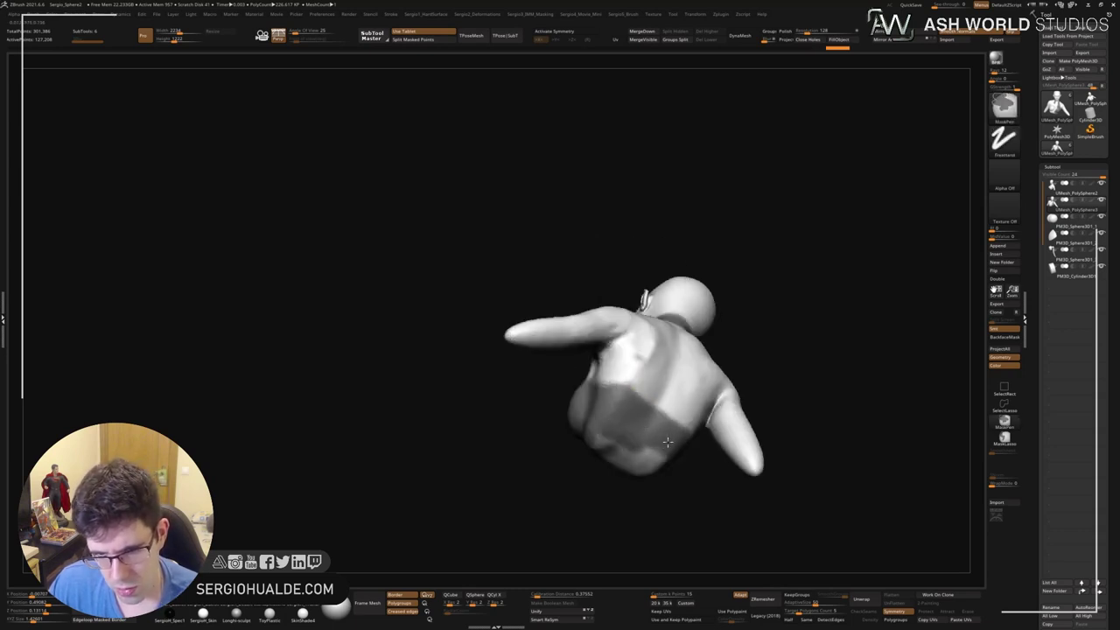
{"action": "mouse_move", "coordinate": [661, 447]}
{"action": "right_mouse_down"}
{"action": "mouse_move", "coordinate": [748, 427]}
{"action": "mouse_move", "coordinate": [670, 449]}
{"action": "mouse_move", "coordinate": [707, 437]}
{"action": "right_mouse_up"}
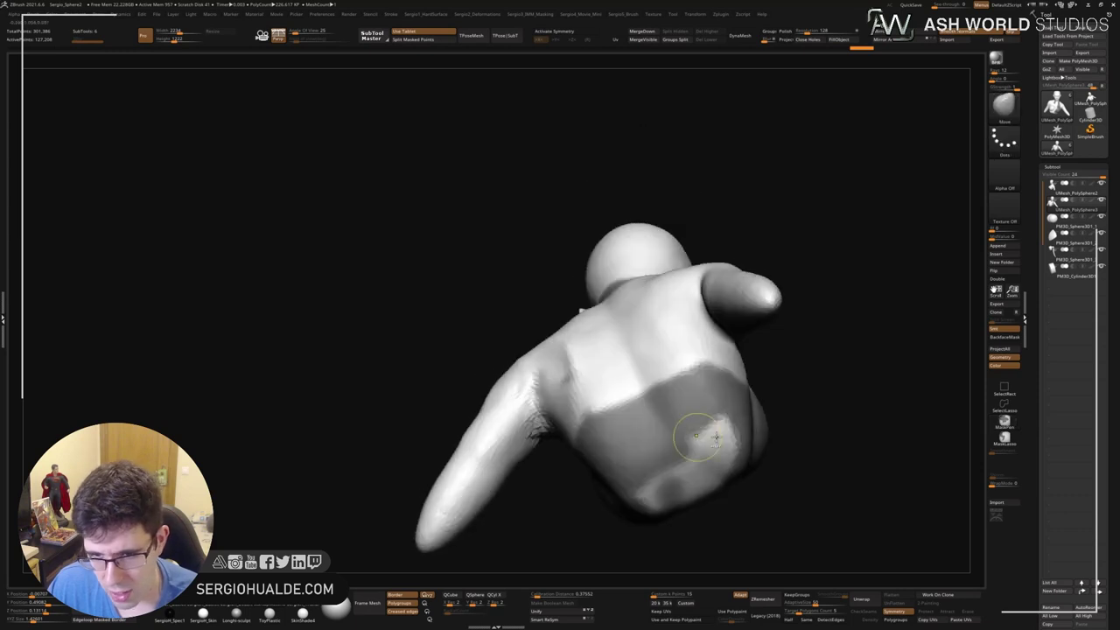
Mask across the lower back, then orbit the bust to check coverage.
{"action": "mouse_move", "coordinate": [706, 437]}
{"action": "left_mouse_down", "text": "ctrl"}
{"action": "mouse_move", "coordinate": [642, 490]}
{"action": "mouse_move", "coordinate": [691, 472]}
{"action": "left_mouse_up", "text": "ctrl"}
{"action": "right_click_drag", "start_coordinate": [691, 472], "coordinate": [704, 411]}
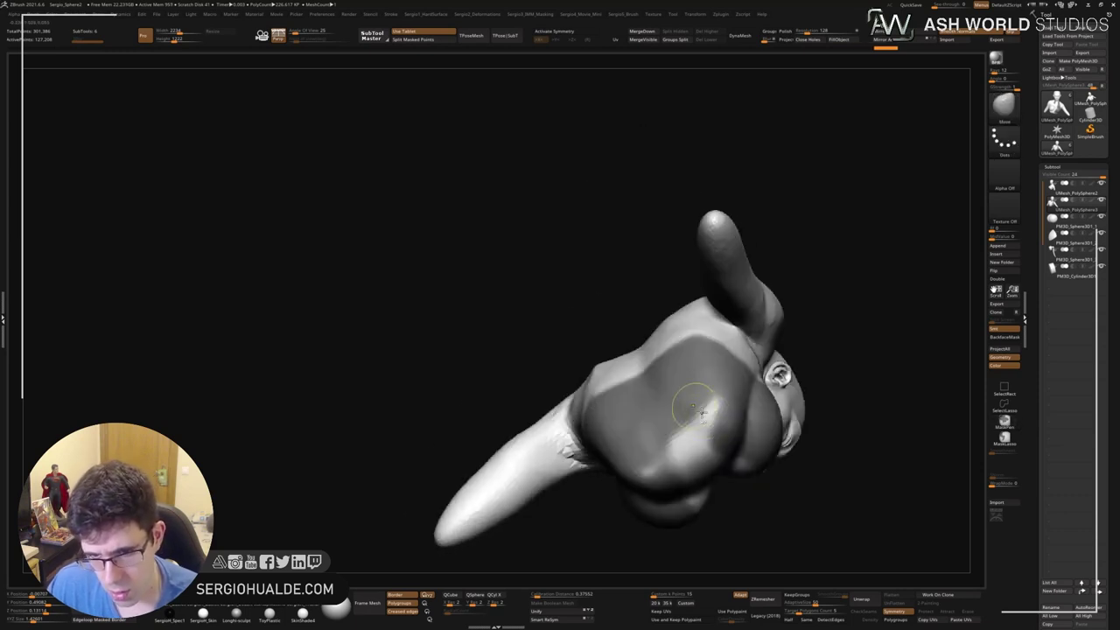
{"action": "left_click_drag", "start_coordinate": [704, 411], "coordinate": [660, 462], "text": "ctrl"}
{"action": "right_click_drag", "start_coordinate": [659, 462], "coordinate": [700, 450]}
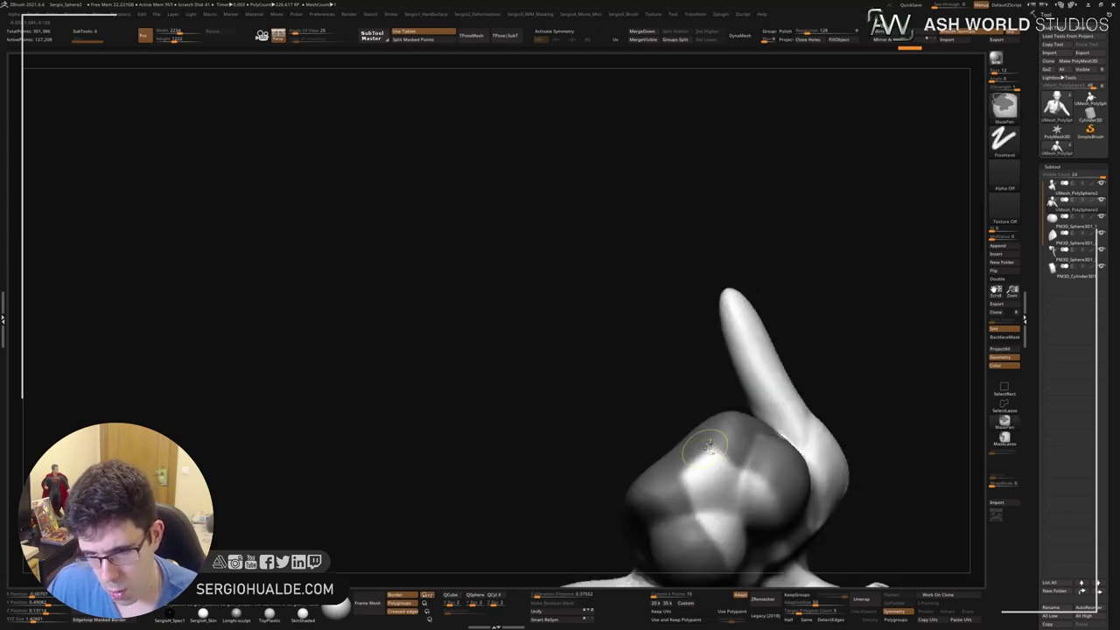
{"action": "mouse_move", "coordinate": [699, 450]}
{"action": "left_mouse_down", "text": "ctrl"}
{"action": "mouse_move", "coordinate": [680, 476]}
{"action": "mouse_move", "coordinate": [713, 419]}
{"action": "left_mouse_up", "text": "ctrl"}
{"action": "mouse_move", "coordinate": [713, 420]}
{"action": "right_mouse_down"}
{"action": "mouse_move", "coordinate": [671, 429]}
{"action": "mouse_move", "coordinate": [691, 284]}
{"action": "mouse_move", "coordinate": [713, 420]}
{"action": "mouse_move", "coordinate": [646, 376]}
{"action": "right_mouse_up"}
{"action": "mouse_move", "coordinate": [652, 320]}
{"action": "right_mouse_down"}
{"action": "mouse_move", "coordinate": [658, 297]}
{"action": "mouse_move", "coordinate": [613, 302]}
{"action": "right_mouse_up"}
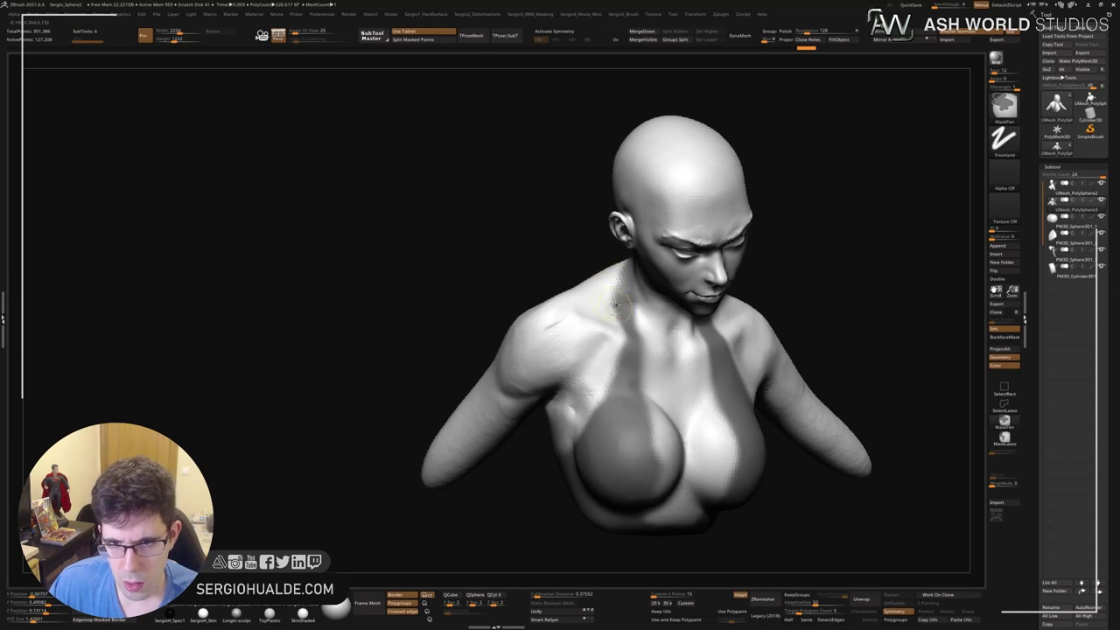
{"action": "mouse_move", "coordinate": [621, 361]}
{"action": "right_mouse_down"}
{"action": "mouse_move", "coordinate": [616, 378]}
{"action": "mouse_move", "coordinate": [658, 442]}
{"action": "mouse_move", "coordinate": [681, 450]}
{"action": "right_mouse_up"}
{"action": "key", "text": "ctrl"}
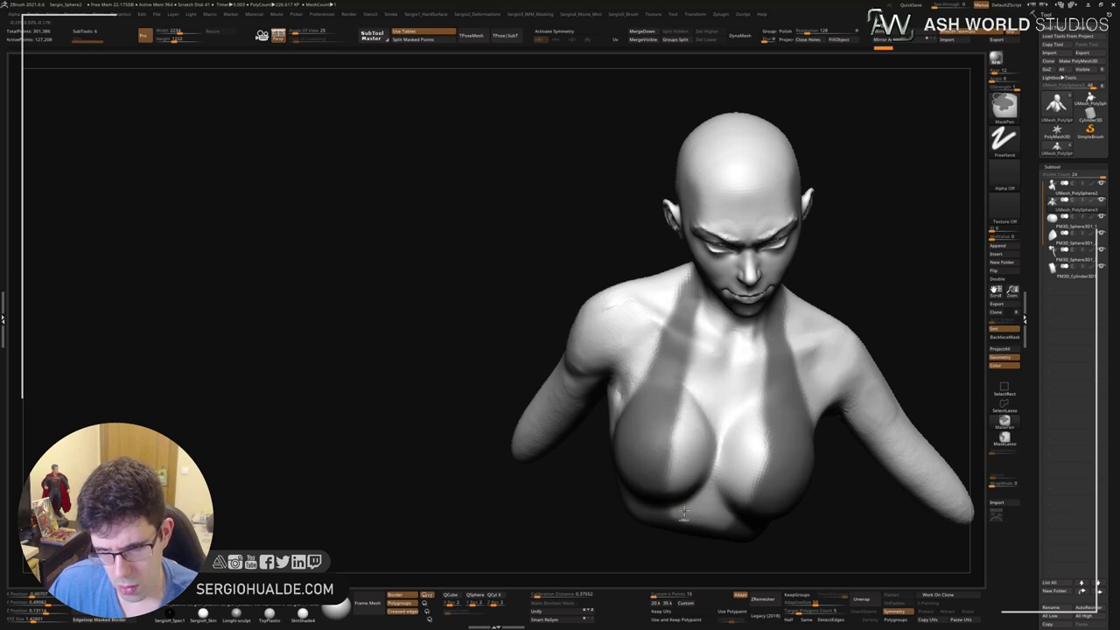
{"action": "right_click_drag", "start_coordinate": [710, 320], "coordinate": [674, 351]}
{"action": "right_click_drag", "start_coordinate": [670, 424], "coordinate": [674, 365]}
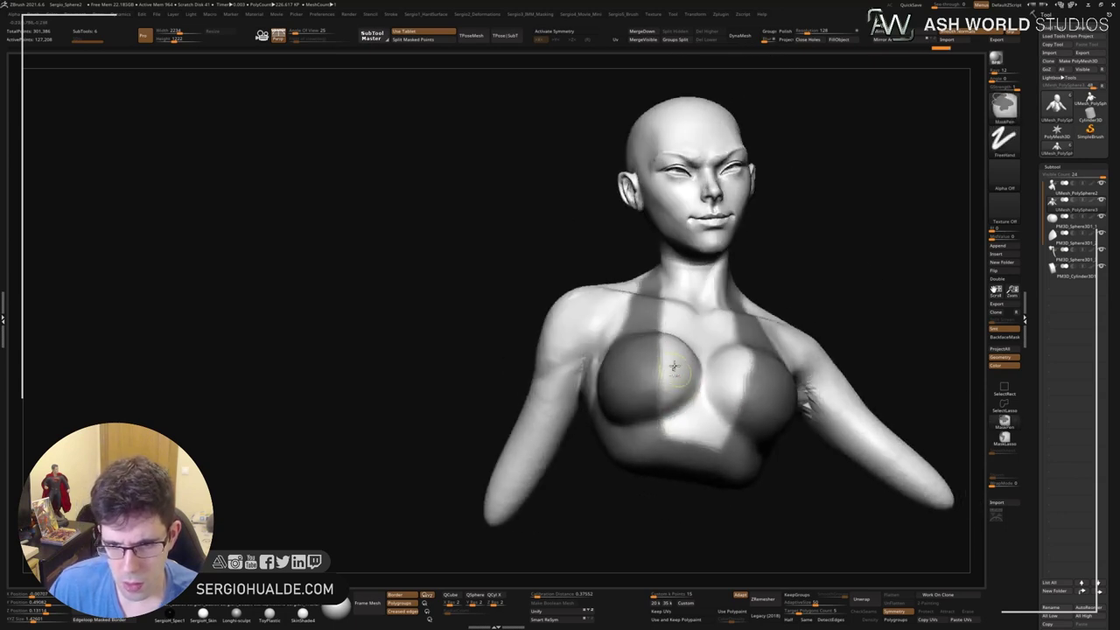
{"action": "mouse_move", "coordinate": [675, 428]}
{"action": "right_mouse_down"}
{"action": "mouse_move", "coordinate": [724, 417]}
{"action": "mouse_move", "coordinate": [712, 445]}
{"action": "mouse_move", "coordinate": [657, 432]}
{"action": "mouse_move", "coordinate": [684, 430]}
{"action": "mouse_move", "coordinate": [613, 427]}
{"action": "mouse_move", "coordinate": [627, 398]}
{"action": "mouse_move", "coordinate": [678, 409]}
{"action": "mouse_move", "coordinate": [690, 429]}
{"action": "mouse_move", "coordinate": [683, 383]}
{"action": "right_mouse_up"}
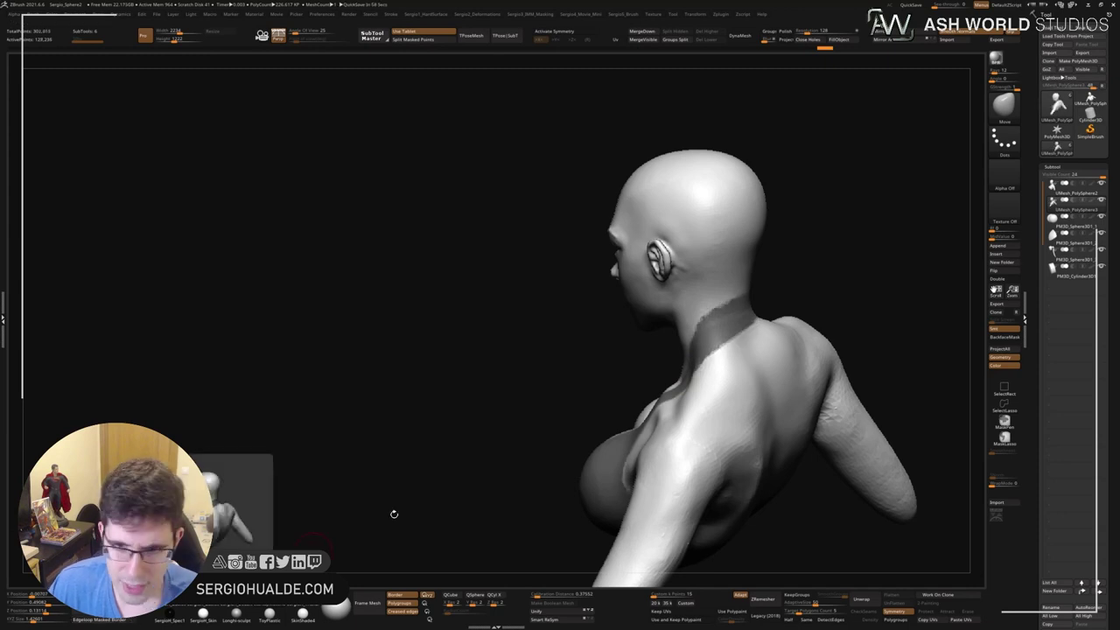
With PolyF on, group the masked area with Ctrl+W and isolate that polygroup.
{"action": "key", "text": "shift+f"}
{"action": "right_click_drag", "start_coordinate": [707, 372], "coordinate": [740, 370]}
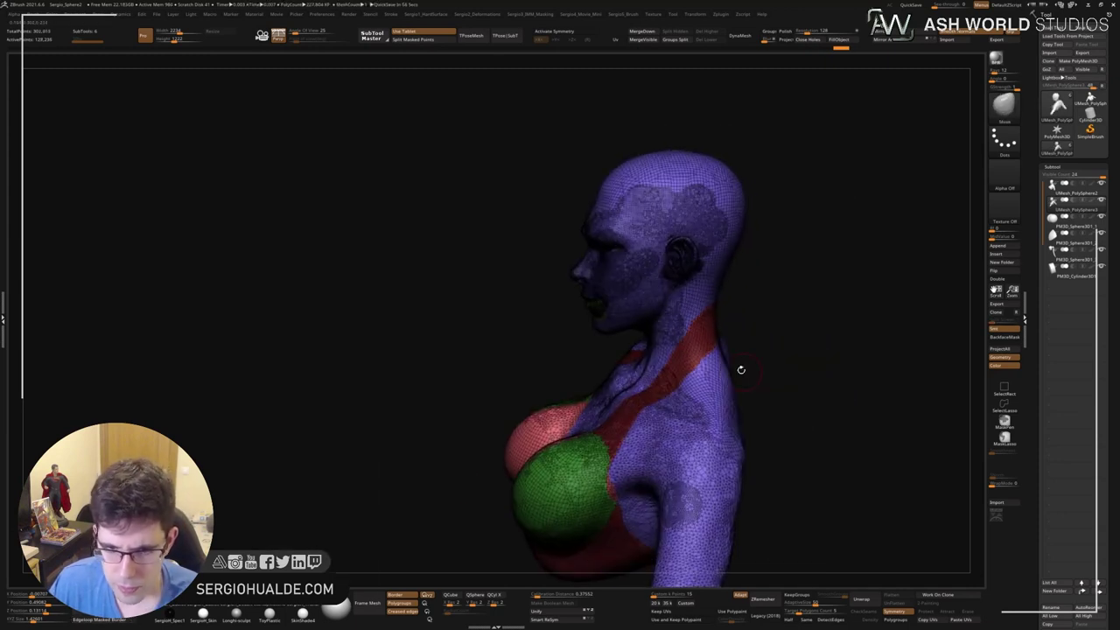
{"action": "key", "text": "ctrl+w"}
{"action": "key", "text": "ctrl+w"}
{"action": "key", "text": "ctrl+z"}
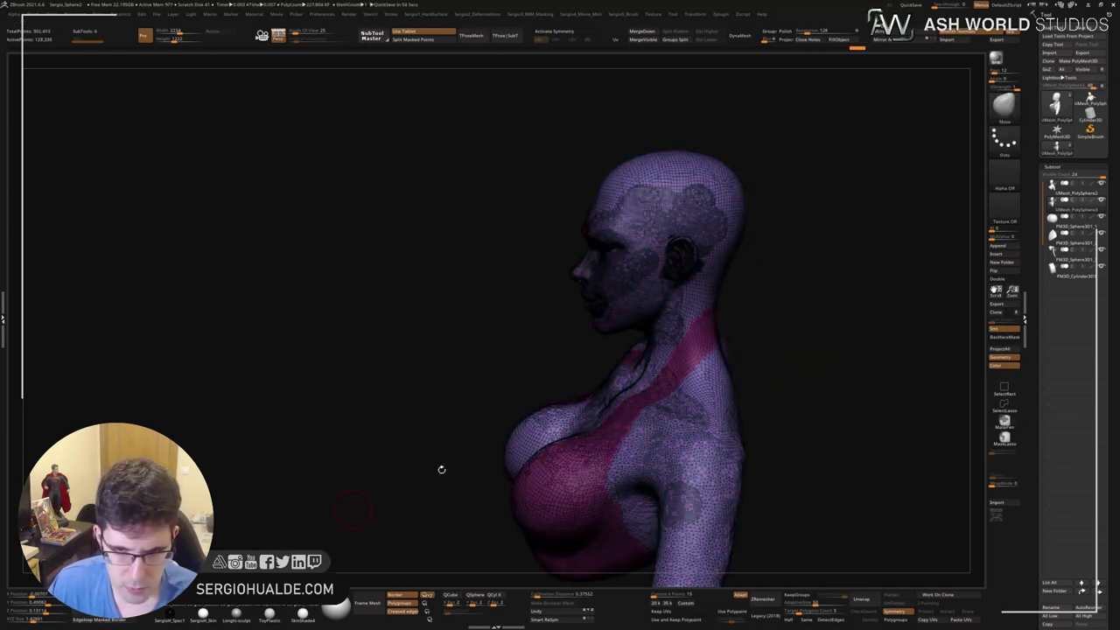
{"action": "left_click", "coordinate": [620, 423], "text": "ctrl+shift"}
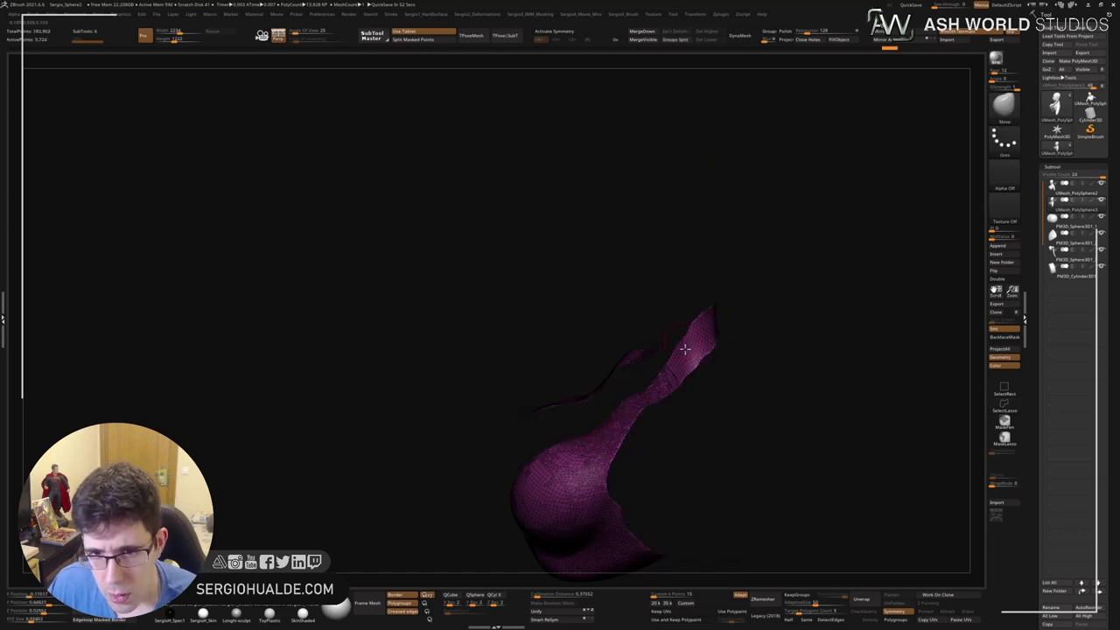
{"action": "mouse_move", "coordinate": [702, 325]}
{"action": "right_mouse_down", "text": "ctrl"}
{"action": "mouse_move", "coordinate": [715, 399]}
{"action": "mouse_move", "coordinate": [722, 347]}
{"action": "mouse_move", "coordinate": [732, 359]}
{"action": "mouse_move", "coordinate": [676, 322]}
{"action": "mouse_move", "coordinate": [657, 370]}
{"action": "mouse_move", "coordinate": [717, 408]}
{"action": "mouse_move", "coordinate": [725, 453]}
{"action": "right_mouse_up", "text": "ctrl"}
Raise Polish By Features in Deformation to smooth the halter piece.
{"action": "key", "text": "F1"}
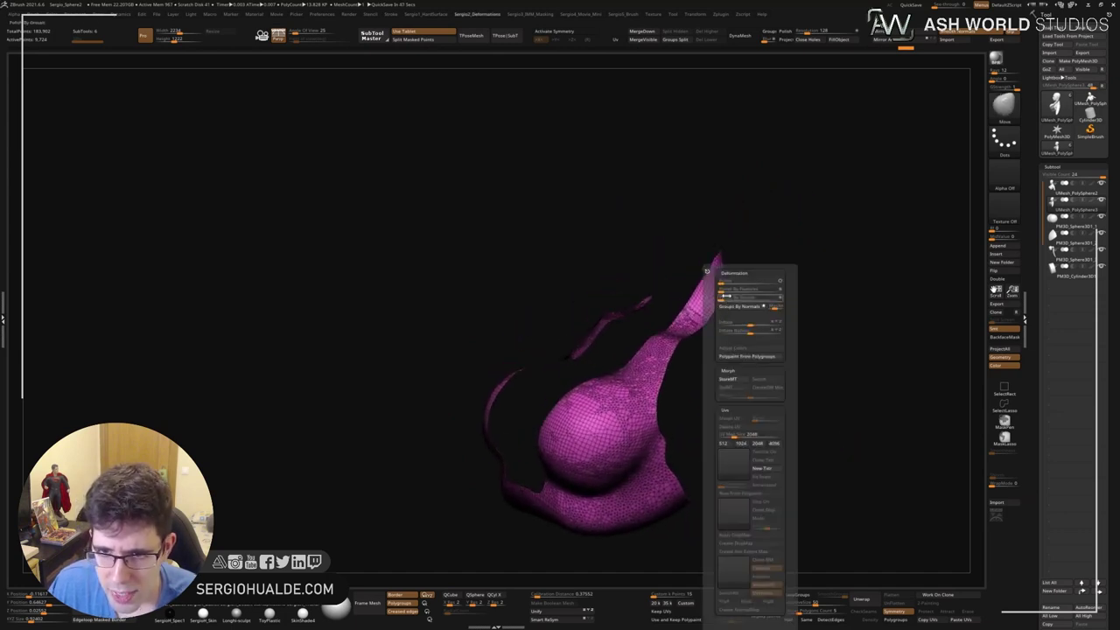
{"action": "left_click", "coordinate": [729, 290]}
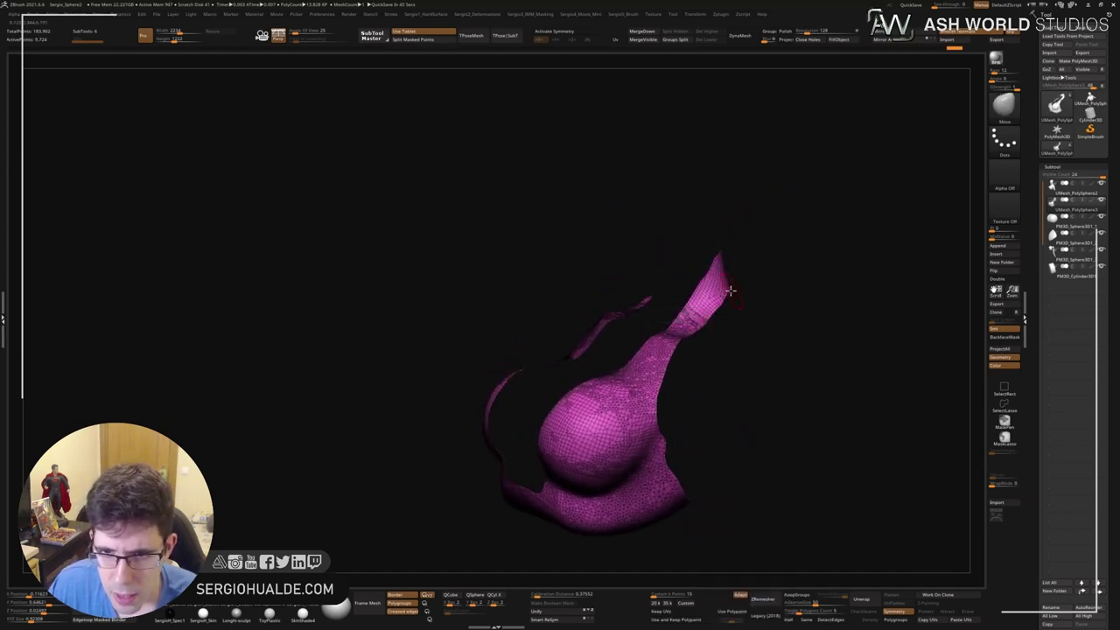
{"action": "key", "text": "F1"}
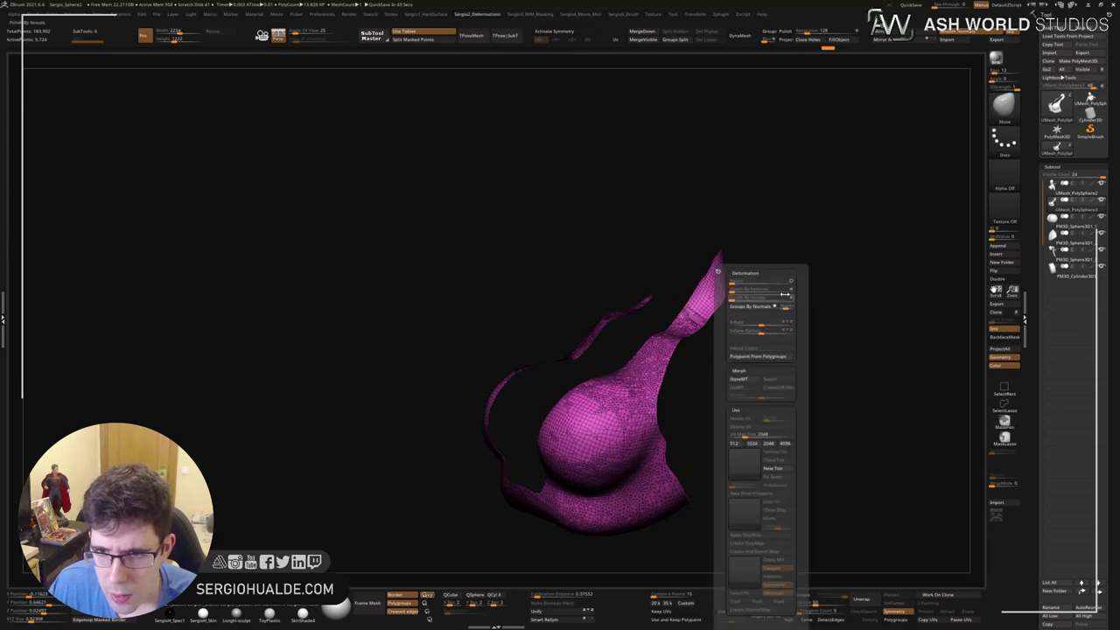
{"action": "left_click_drag", "start_coordinate": [792, 291], "coordinate": [731, 294]}
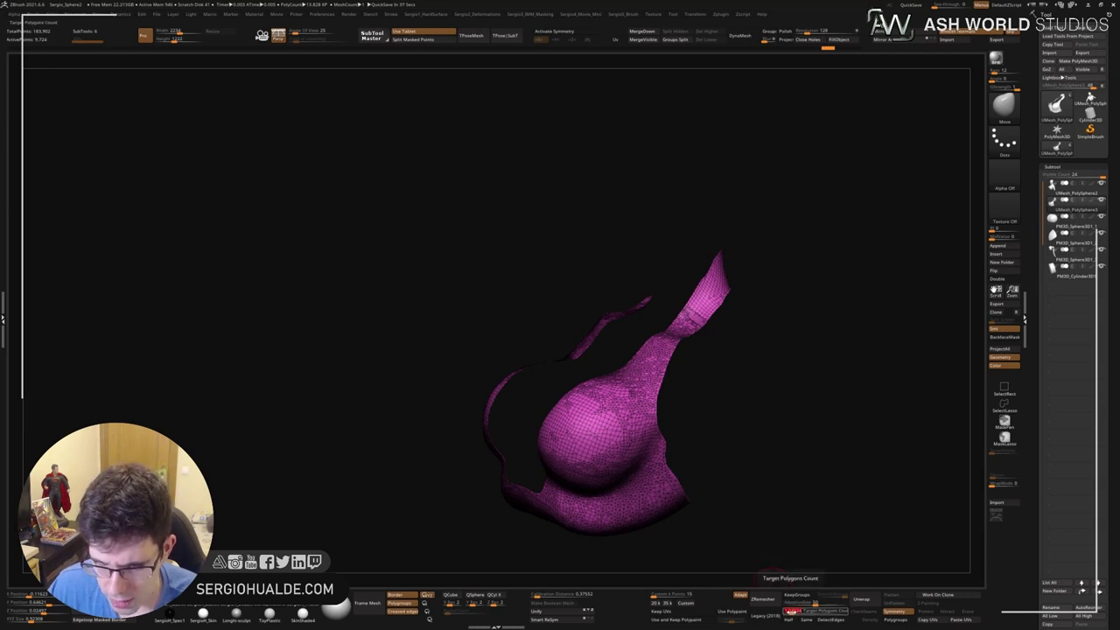
Run ZRemesher on the isolated halter piece with a low Target Polygons Count.
{"action": "left_click", "coordinate": [763, 599]}
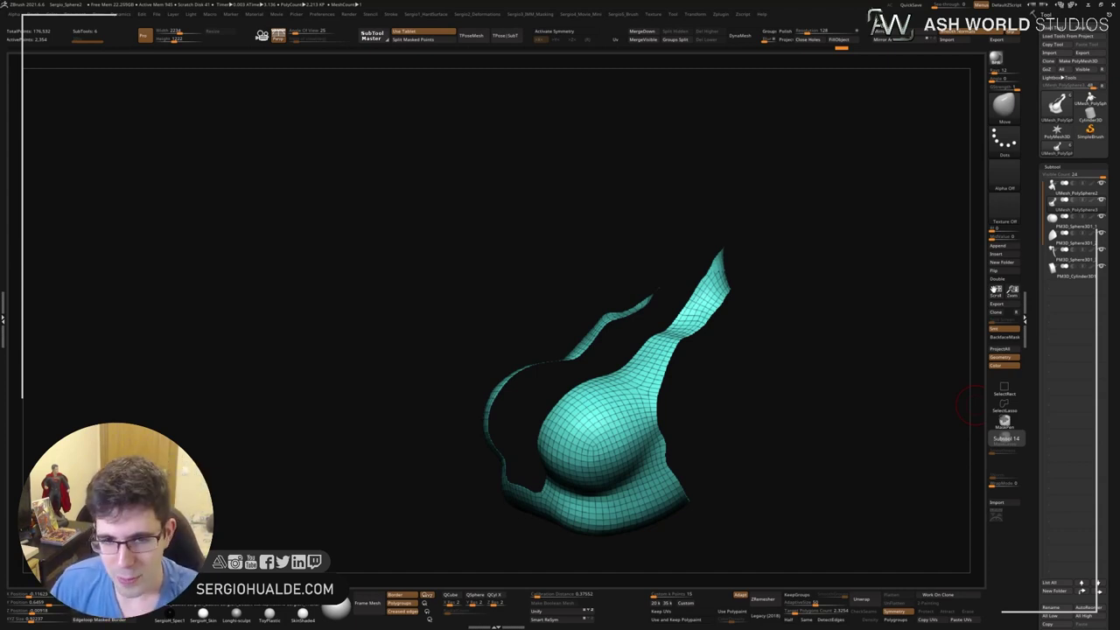
Keep only the wanted halter strips, delete the hidden rest, and unhide the bust.
{"action": "mouse_move", "coordinate": [799, 292]}
{"action": "left_mouse_down"}
{"action": "mouse_move", "coordinate": [584, 397]}
{"action": "mouse_move", "coordinate": [568, 387]}
{"action": "mouse_move", "coordinate": [572, 400]}
{"action": "mouse_move", "coordinate": [678, 424]}
{"action": "mouse_move", "coordinate": [703, 358]}
{"action": "mouse_move", "coordinate": [610, 370]}
{"action": "mouse_move", "coordinate": [831, 378]}
{"action": "left_mouse_up"}
{"action": "left_click", "coordinate": [698, 391], "text": "ctrl+shift"}
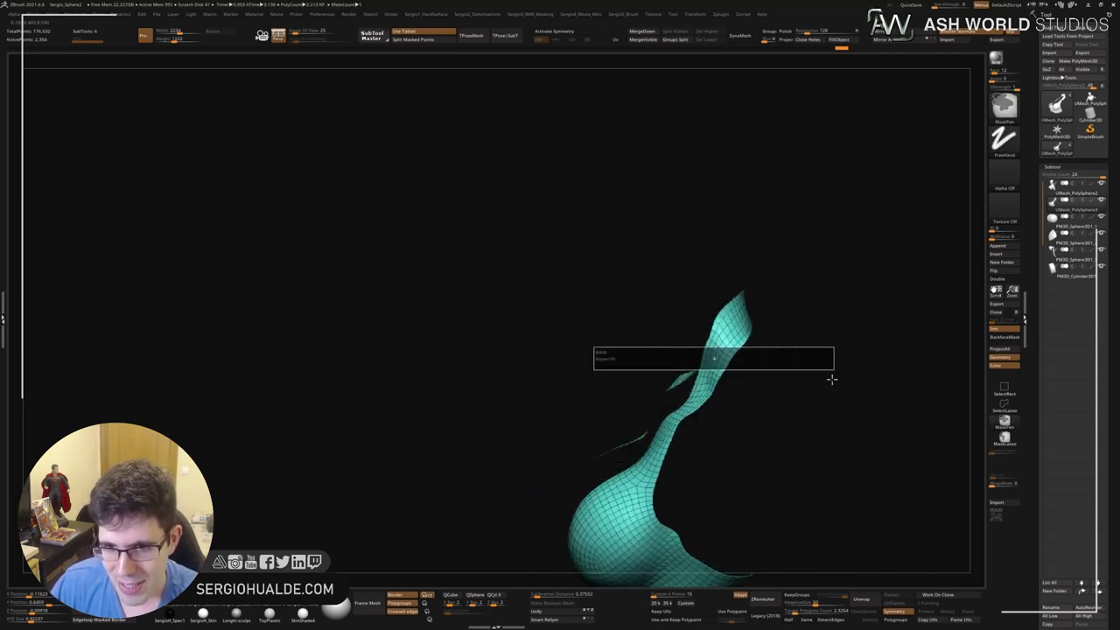
{"action": "mouse_move", "coordinate": [590, 231]}
{"action": "left_mouse_down", "text": "ctrl+shift"}
{"action": "mouse_move", "coordinate": [820, 305]}
{"action": "mouse_move", "coordinate": [810, 452]}
{"action": "mouse_move", "coordinate": [746, 445]}
{"action": "mouse_move", "coordinate": [762, 447]}
{"action": "left_mouse_up", "text": "ctrl+shift"}
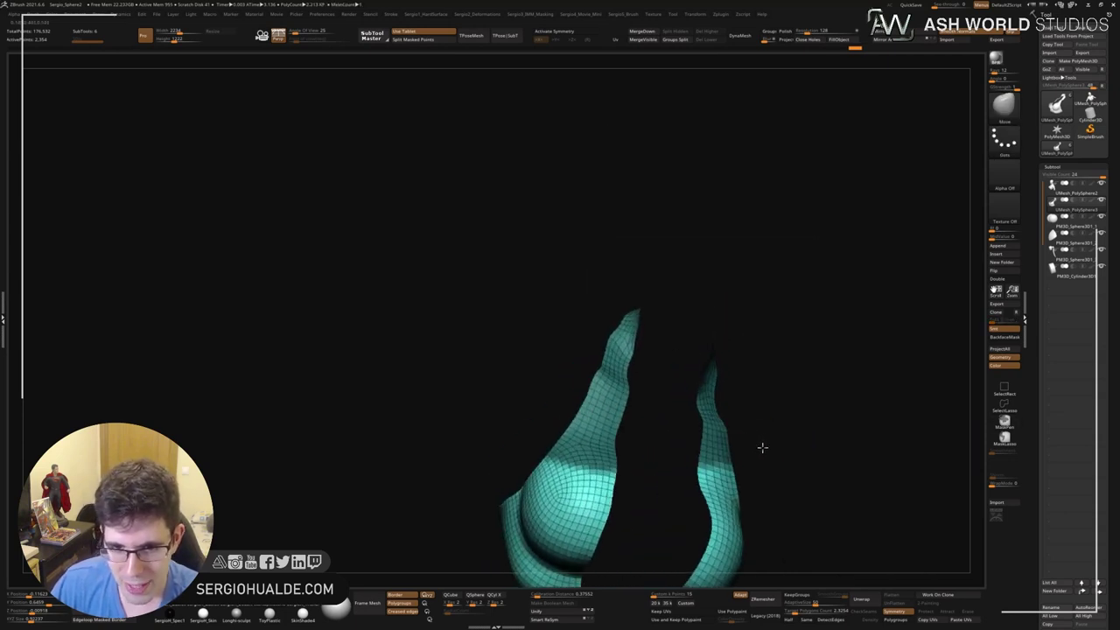
{"action": "mouse_move", "coordinate": [541, 475]}
{"action": "left_mouse_down"}
{"action": "mouse_move", "coordinate": [545, 508]}
{"action": "mouse_move", "coordinate": [532, 440]}
{"action": "left_mouse_up"}
{"action": "mouse_move", "coordinate": [650, 393]}
{"action": "left_mouse_down"}
{"action": "mouse_move", "coordinate": [650, 405]}
{"action": "mouse_move", "coordinate": [635, 350]}
{"action": "mouse_move", "coordinate": [683, 364]}
{"action": "mouse_move", "coordinate": [703, 352]}
{"action": "mouse_move", "coordinate": [673, 367]}
{"action": "mouse_move", "coordinate": [710, 367]}
{"action": "mouse_move", "coordinate": [712, 387]}
{"action": "mouse_move", "coordinate": [745, 350]}
{"action": "mouse_move", "coordinate": [703, 358]}
{"action": "mouse_move", "coordinate": [708, 315]}
{"action": "mouse_move", "coordinate": [673, 361]}
{"action": "left_mouse_up"}
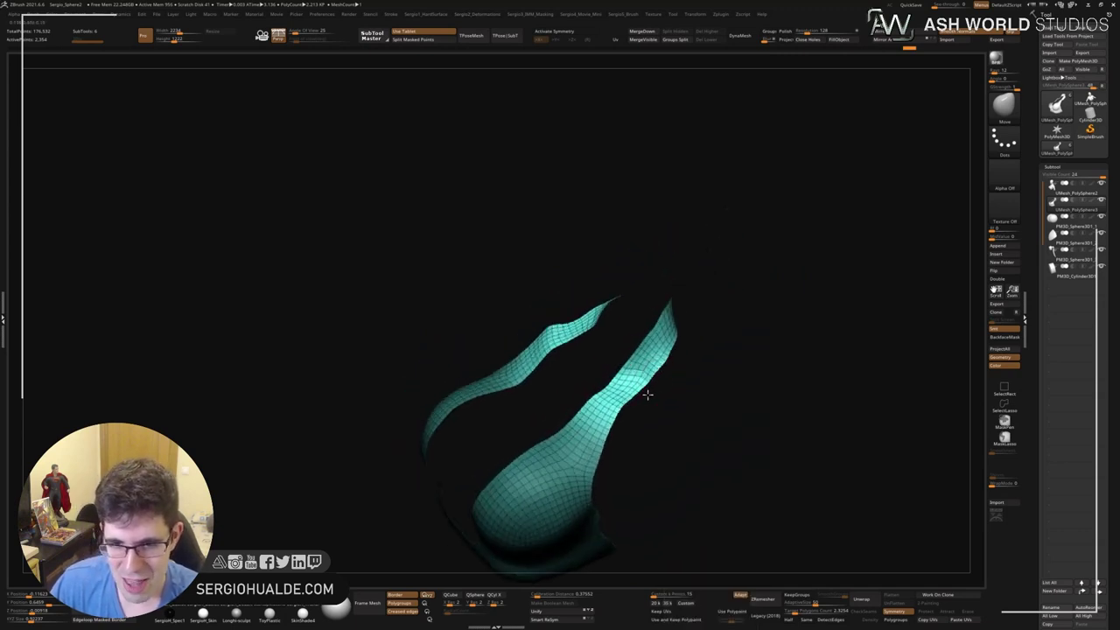
{"action": "key", "text": "space"}
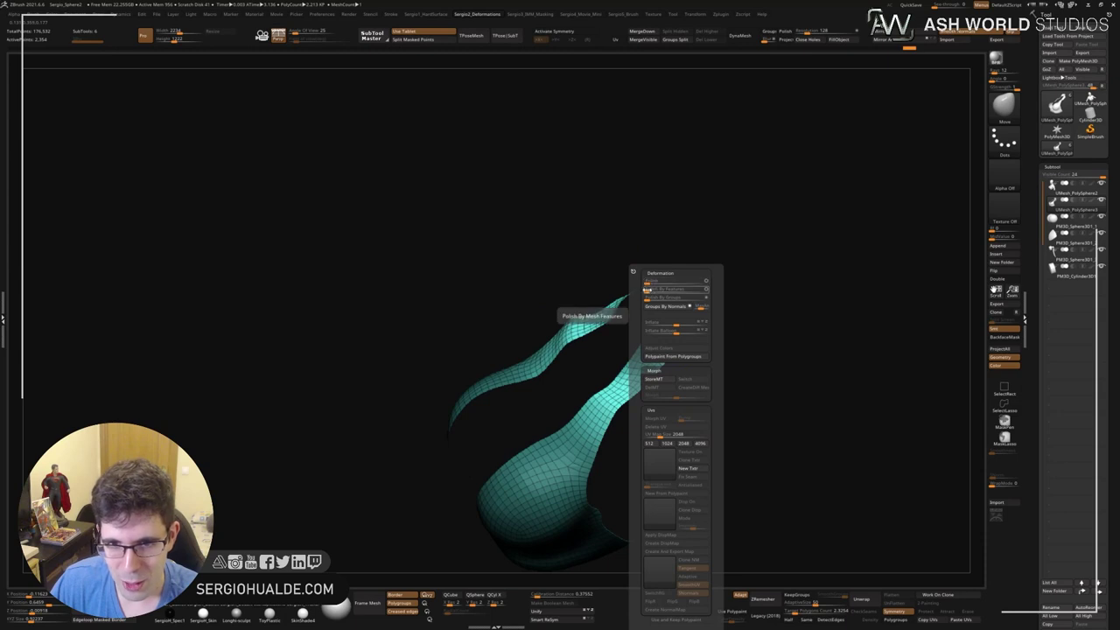
{"action": "mouse_move", "coordinate": [580, 400]}
{"action": "left_mouse_down"}
{"action": "mouse_move", "coordinate": [728, 339]}
{"action": "mouse_move", "coordinate": [647, 412]}
{"action": "left_mouse_up"}
{"action": "key", "text": "F1"}
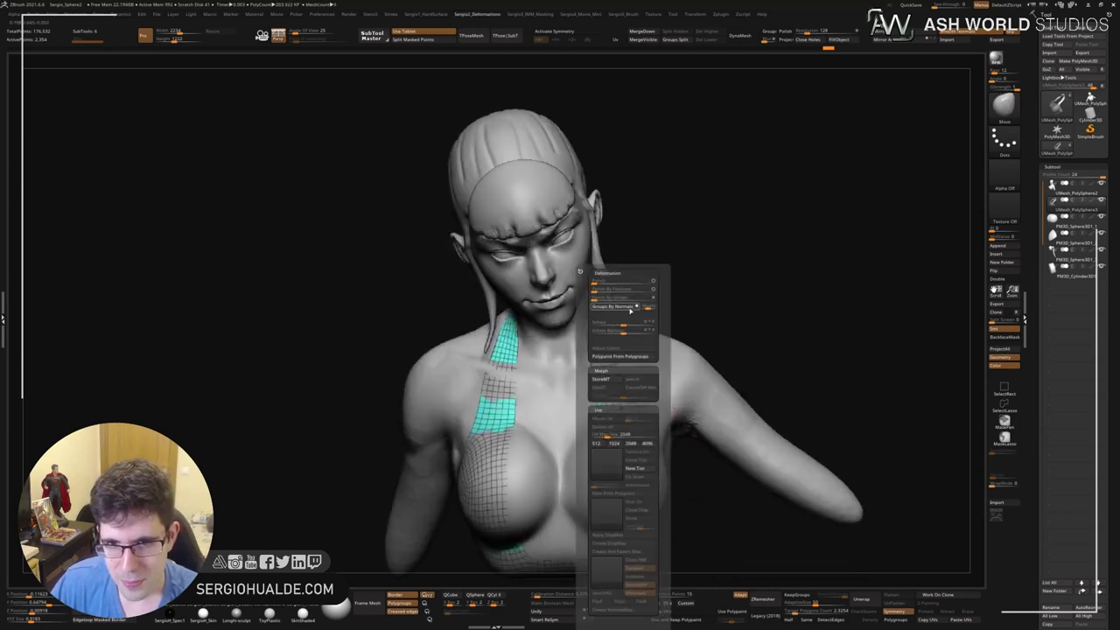
Apply HardSurface Panel Loops to thicken the halter piece, then turn off PolyF.
{"action": "key", "text": "F1"}
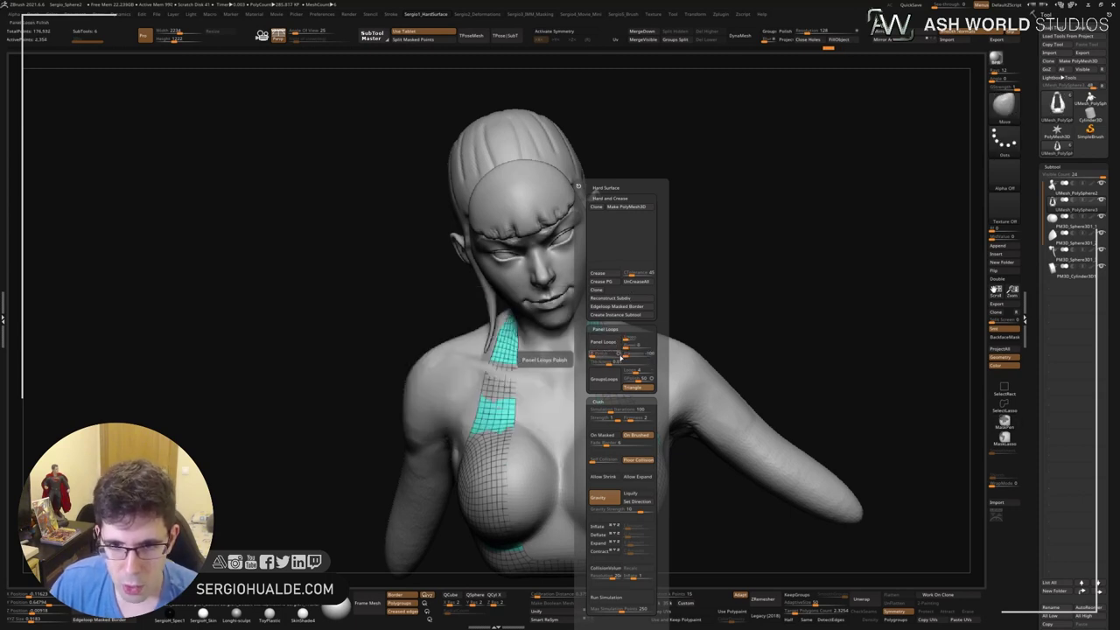
{"action": "left_click", "coordinate": [604, 341]}
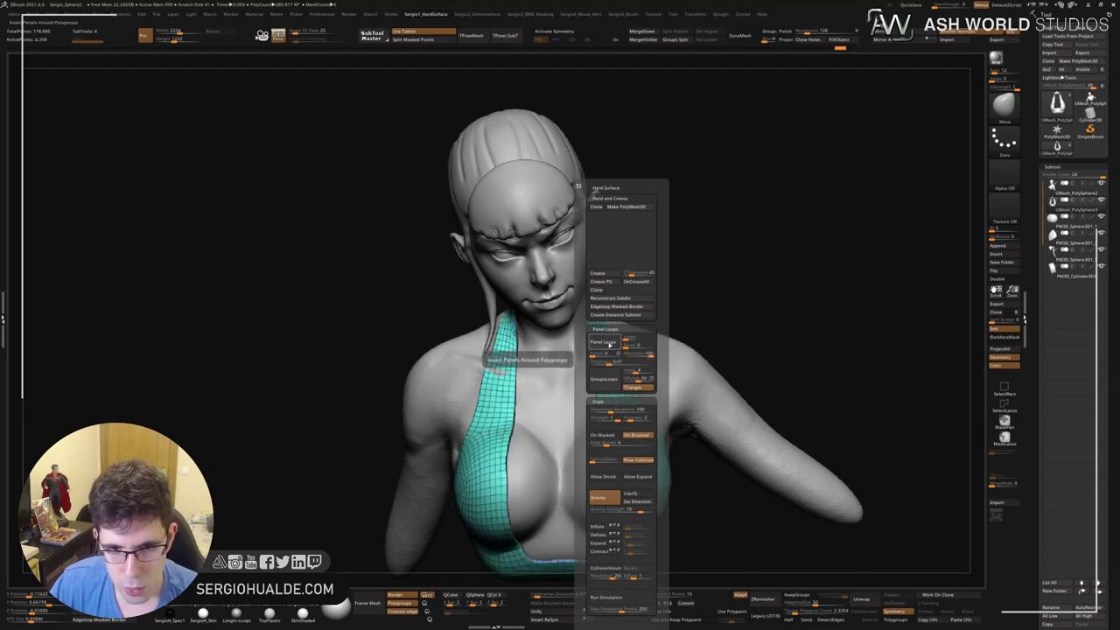
{"action": "mouse_move", "coordinate": [542, 394]}
{"action": "left_mouse_down"}
{"action": "mouse_move", "coordinate": [578, 411]}
{"action": "mouse_move", "coordinate": [560, 437]}
{"action": "mouse_move", "coordinate": [597, 456]}
{"action": "left_mouse_up"}
{"action": "key", "text": "shift+f"}
{"action": "right_click_drag", "start_coordinate": [594, 456], "coordinate": [612, 468]}
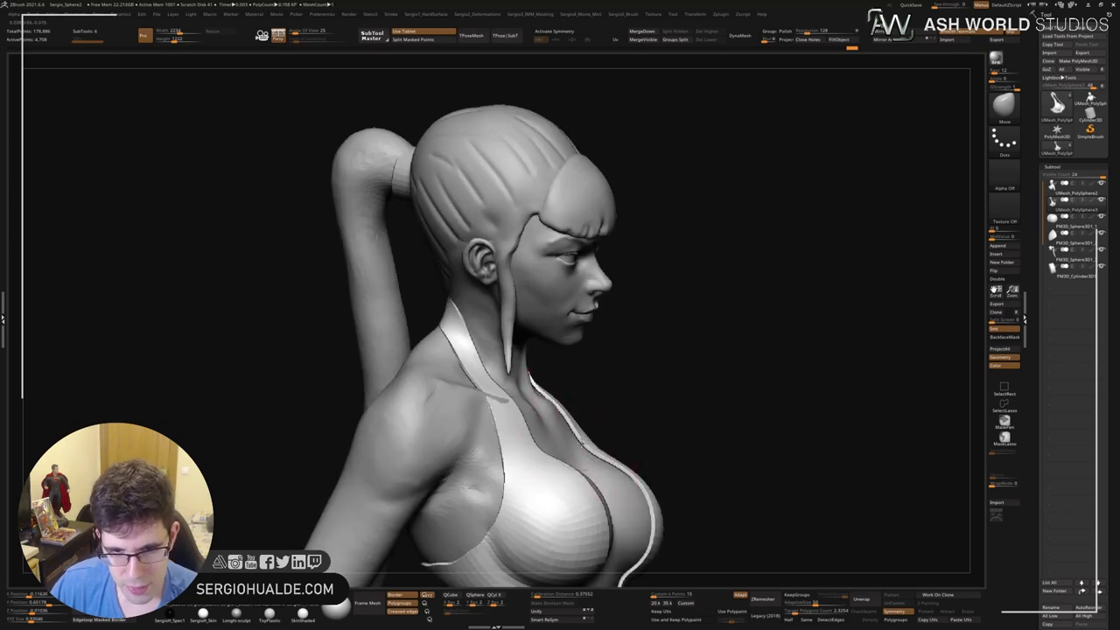
Inspect the halter top from the front and briefly isolate the neck collar band.
{"action": "right_click_drag", "start_coordinate": [577, 443], "coordinate": [529, 446]}
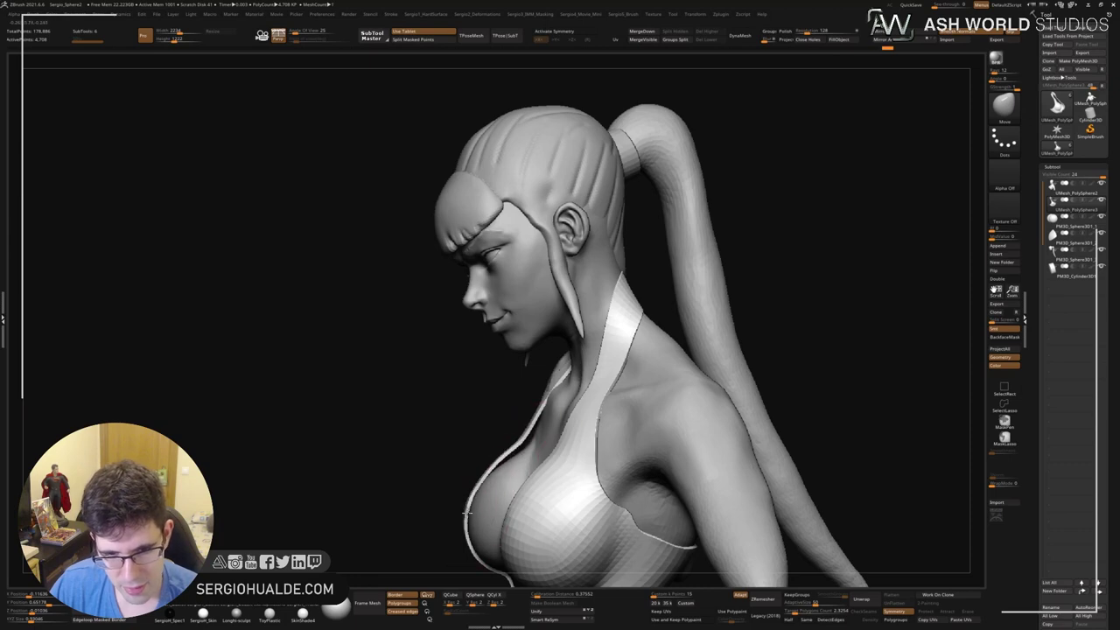
{"action": "mouse_move", "coordinate": [467, 511]}
{"action": "right_mouse_down"}
{"action": "mouse_move", "coordinate": [540, 402]}
{"action": "mouse_move", "coordinate": [615, 389]}
{"action": "mouse_move", "coordinate": [531, 328]}
{"action": "mouse_move", "coordinate": [567, 352]}
{"action": "right_mouse_up"}
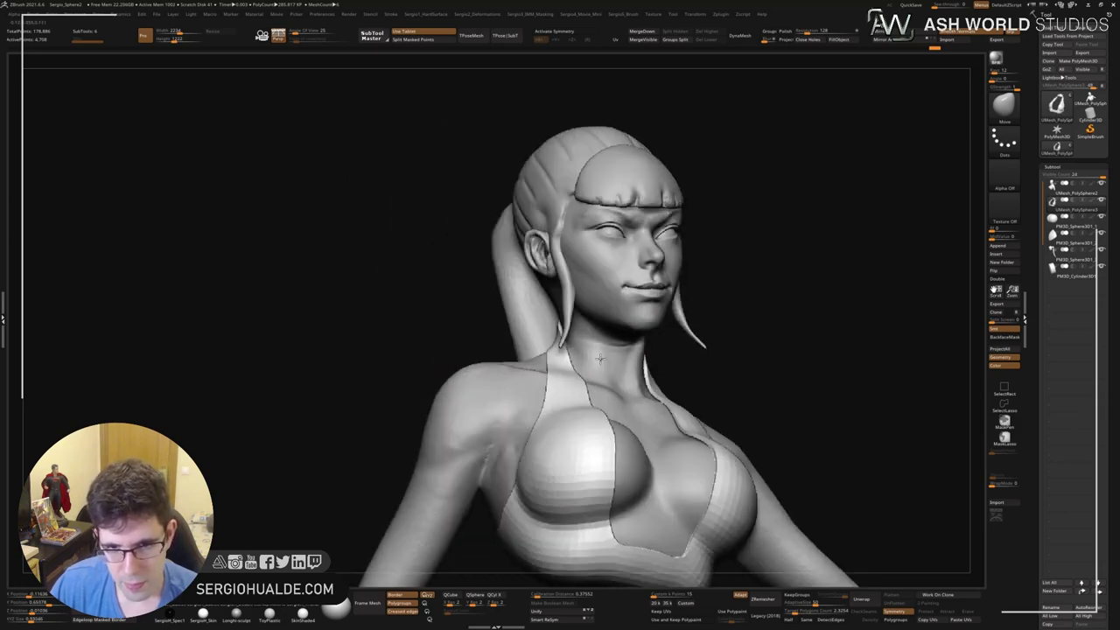
{"action": "mouse_move", "coordinate": [576, 359]}
{"action": "right_mouse_down"}
{"action": "mouse_move", "coordinate": [545, 363]}
{"action": "mouse_move", "coordinate": [585, 357]}
{"action": "mouse_move", "coordinate": [640, 310]}
{"action": "mouse_move", "coordinate": [617, 330]}
{"action": "mouse_move", "coordinate": [631, 343]}
{"action": "mouse_move", "coordinate": [612, 366]}
{"action": "right_mouse_up"}
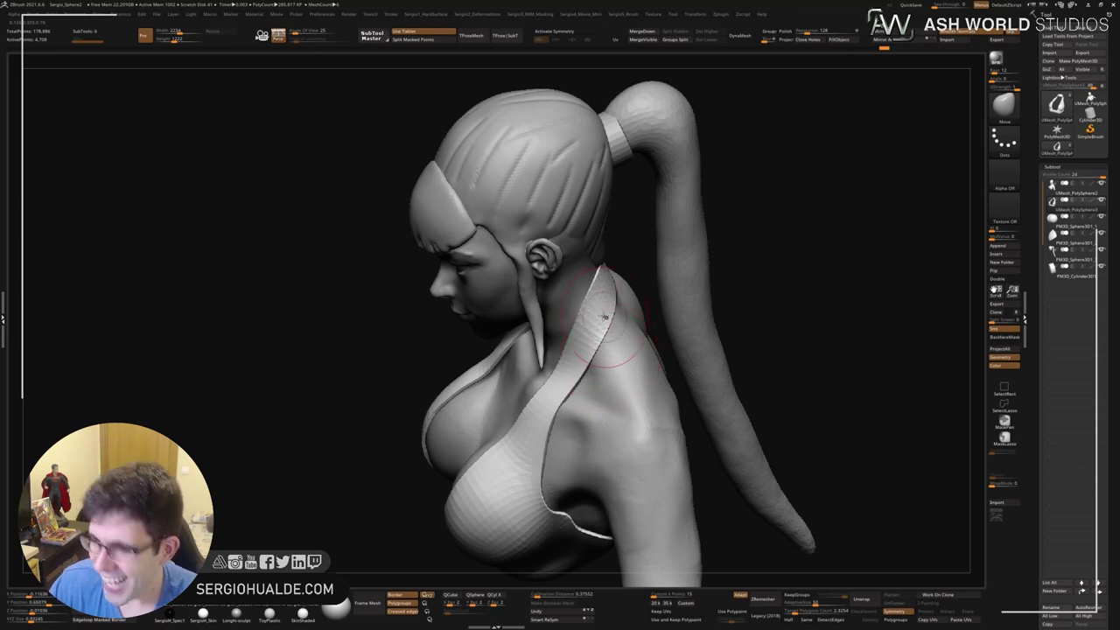
{"action": "mouse_move", "coordinate": [604, 317]}
{"action": "right_mouse_down"}
{"action": "mouse_move", "coordinate": [612, 323]}
{"action": "mouse_move", "coordinate": [624, 300]}
{"action": "mouse_move", "coordinate": [618, 363]}
{"action": "mouse_move", "coordinate": [603, 324]}
{"action": "mouse_move", "coordinate": [585, 348]}
{"action": "mouse_move", "coordinate": [637, 342]}
{"action": "mouse_move", "coordinate": [566, 370]}
{"action": "mouse_move", "coordinate": [612, 333]}
{"action": "mouse_move", "coordinate": [592, 361]}
{"action": "mouse_move", "coordinate": [602, 311]}
{"action": "right_mouse_up"}
{"action": "left_click", "coordinate": [617, 363], "text": "ctrl+shift"}
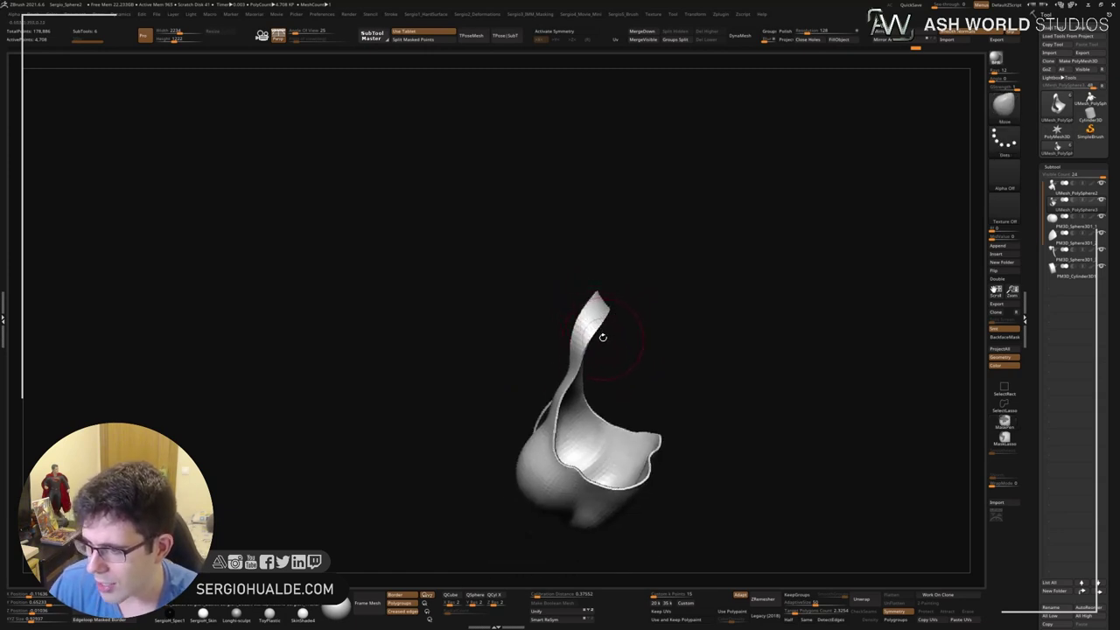
{"action": "key", "text": "shift+s"}
Orbit around the bust to check the top's chest panel and back band.
{"action": "mouse_move", "coordinate": [592, 350]}
{"action": "right_mouse_down"}
{"action": "mouse_move", "coordinate": [582, 337]}
{"action": "mouse_move", "coordinate": [573, 345]}
{"action": "mouse_move", "coordinate": [595, 336]}
{"action": "mouse_move", "coordinate": [587, 332]}
{"action": "right_mouse_up"}
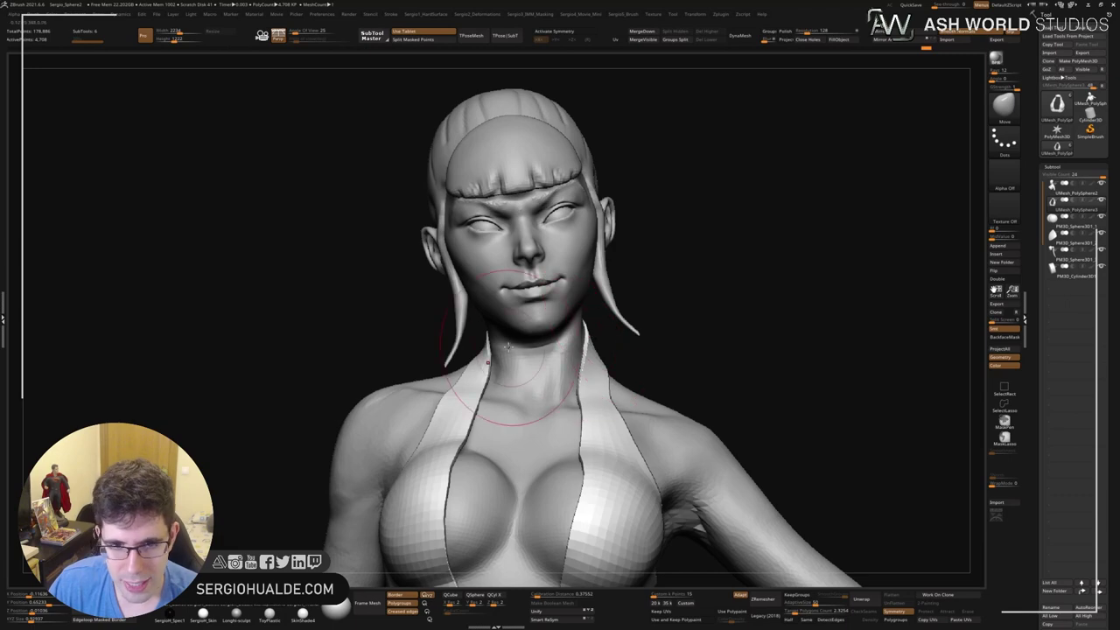
{"action": "mouse_move", "coordinate": [507, 346]}
{"action": "right_mouse_down"}
{"action": "mouse_move", "coordinate": [607, 328]}
{"action": "mouse_move", "coordinate": [600, 321]}
{"action": "mouse_move", "coordinate": [498, 389]}
{"action": "right_mouse_up"}
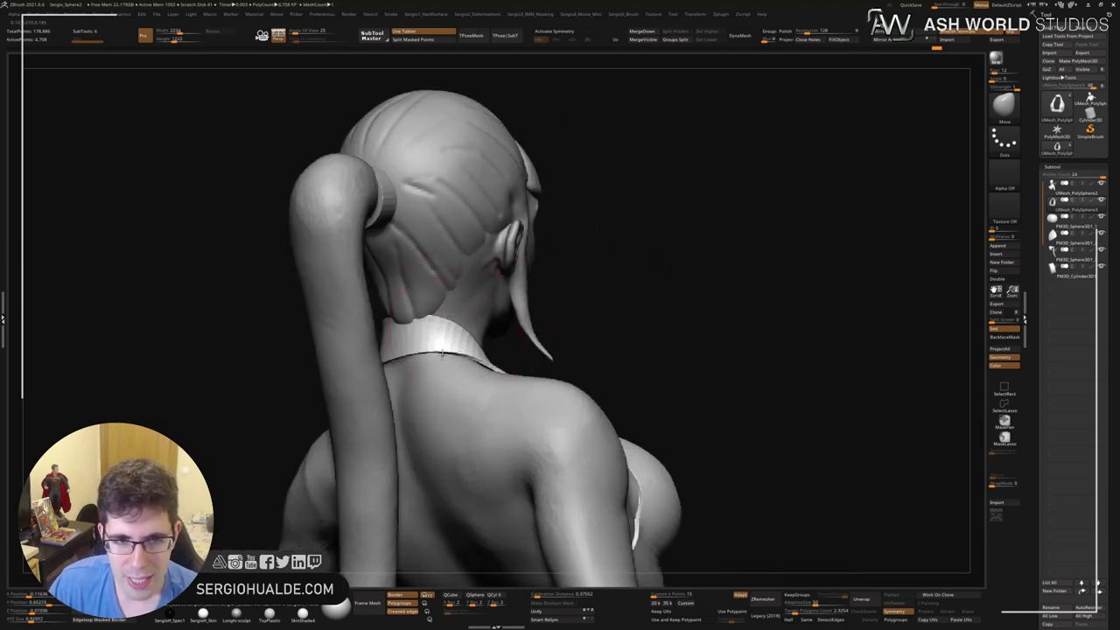
{"action": "mouse_move", "coordinate": [461, 335]}
{"action": "right_mouse_down"}
{"action": "mouse_move", "coordinate": [468, 384]}
{"action": "mouse_move", "coordinate": [492, 361]}
{"action": "right_mouse_up"}
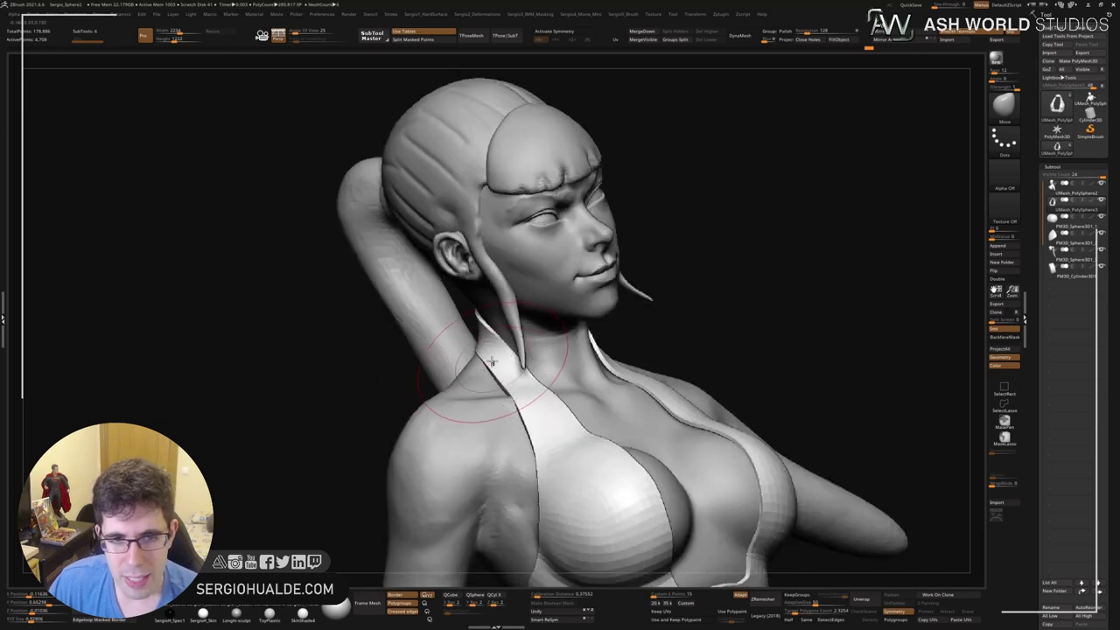
{"action": "mouse_move", "coordinate": [490, 311]}
{"action": "right_mouse_down"}
{"action": "mouse_move", "coordinate": [530, 371]}
{"action": "mouse_move", "coordinate": [605, 406]}
{"action": "mouse_move", "coordinate": [577, 503]}
{"action": "right_mouse_up"}
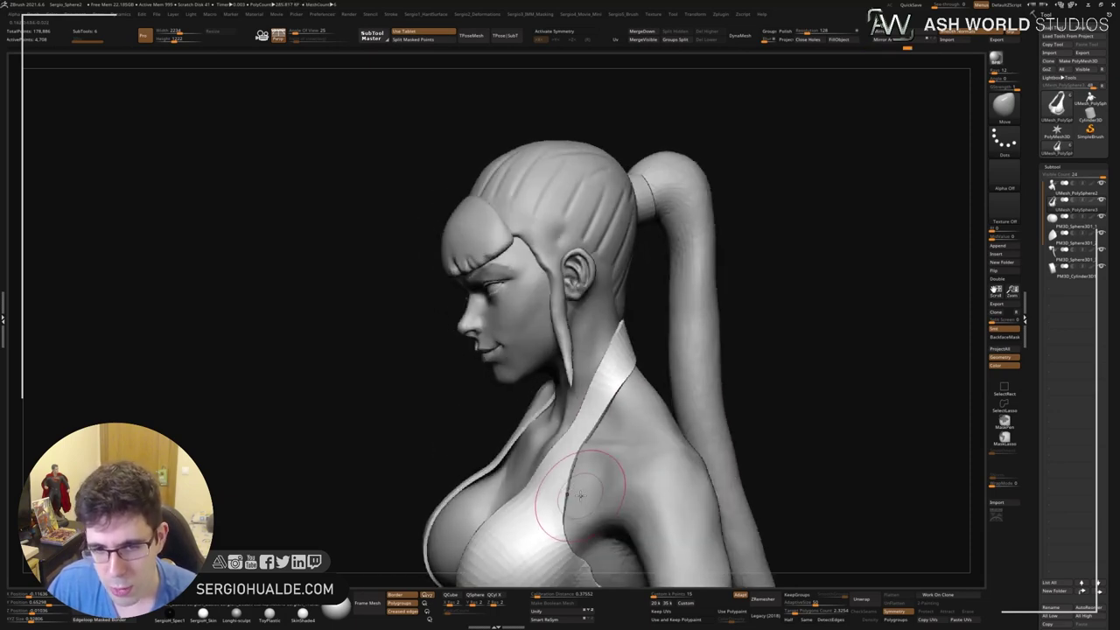
{"action": "right_click_drag", "start_coordinate": [585, 555], "coordinate": [587, 444]}
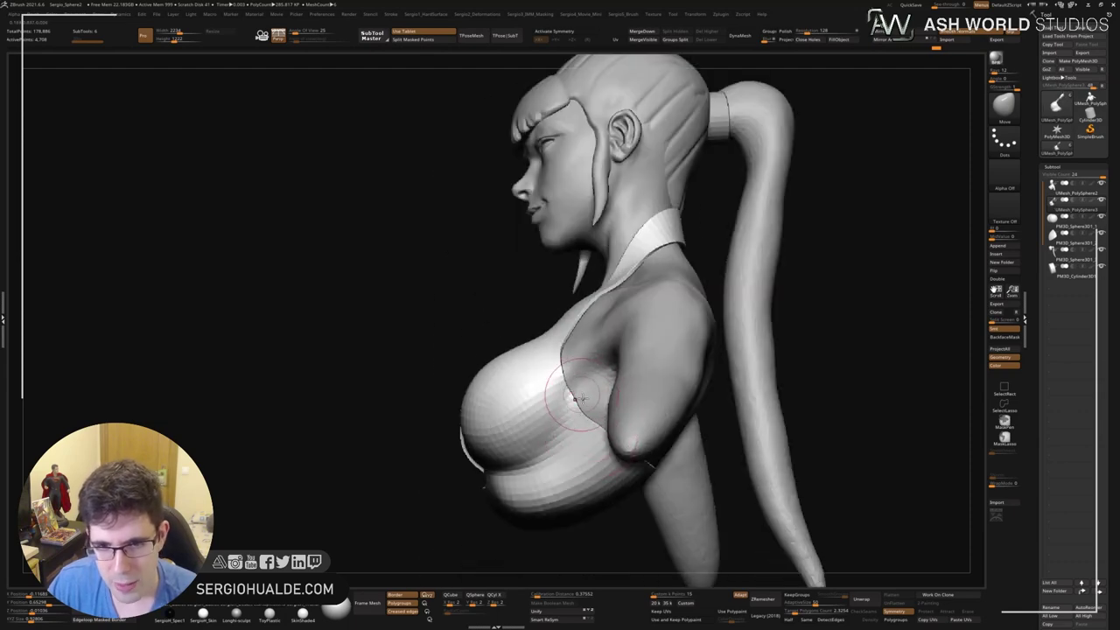
{"action": "right_click_drag", "start_coordinate": [579, 419], "coordinate": [576, 448]}
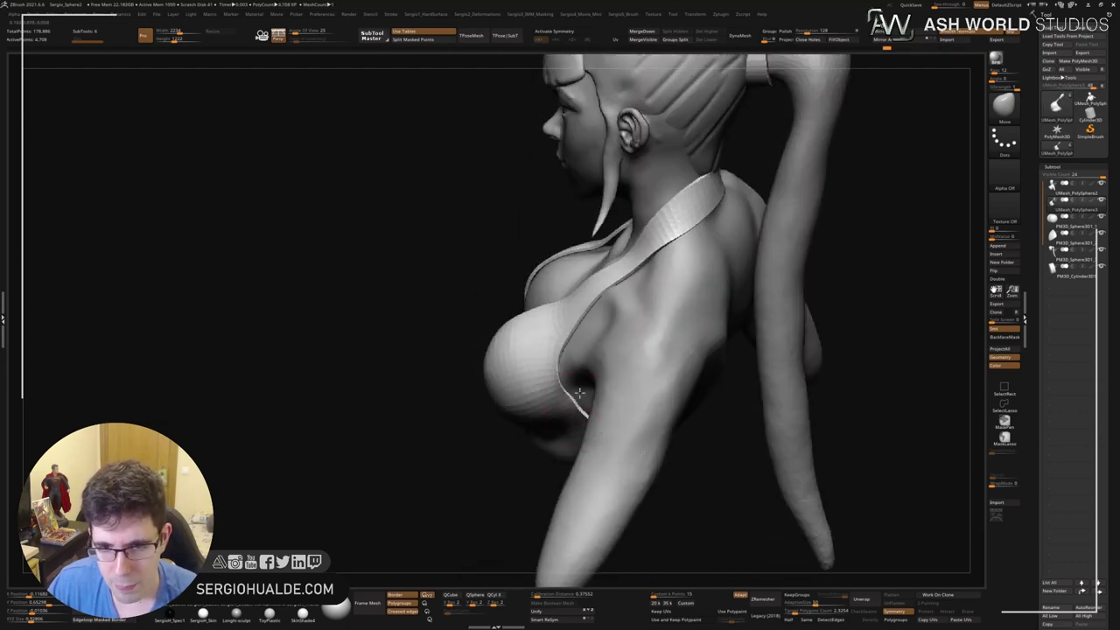
{"action": "mouse_move", "coordinate": [569, 389]}
{"action": "right_mouse_down"}
{"action": "mouse_move", "coordinate": [553, 382]}
{"action": "mouse_move", "coordinate": [625, 370]}
{"action": "mouse_move", "coordinate": [515, 360]}
{"action": "mouse_move", "coordinate": [609, 380]}
{"action": "mouse_move", "coordinate": [540, 348]}
{"action": "mouse_move", "coordinate": [509, 368]}
{"action": "mouse_move", "coordinate": [503, 308]}
{"action": "right_mouse_up"}
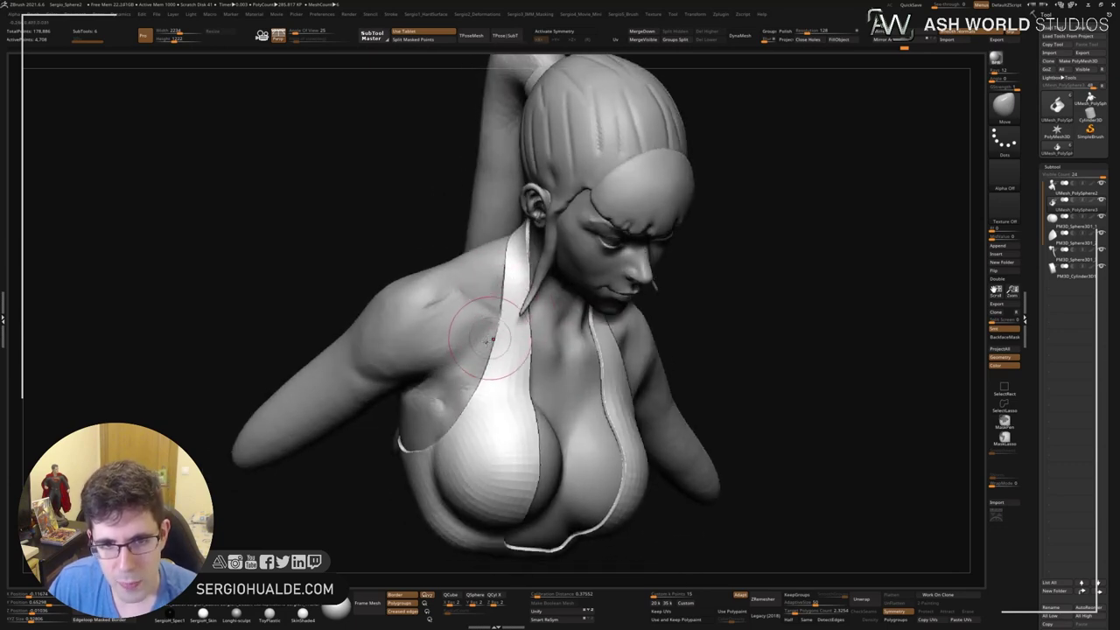
{"action": "right_click_drag", "start_coordinate": [488, 344], "coordinate": [497, 326]}
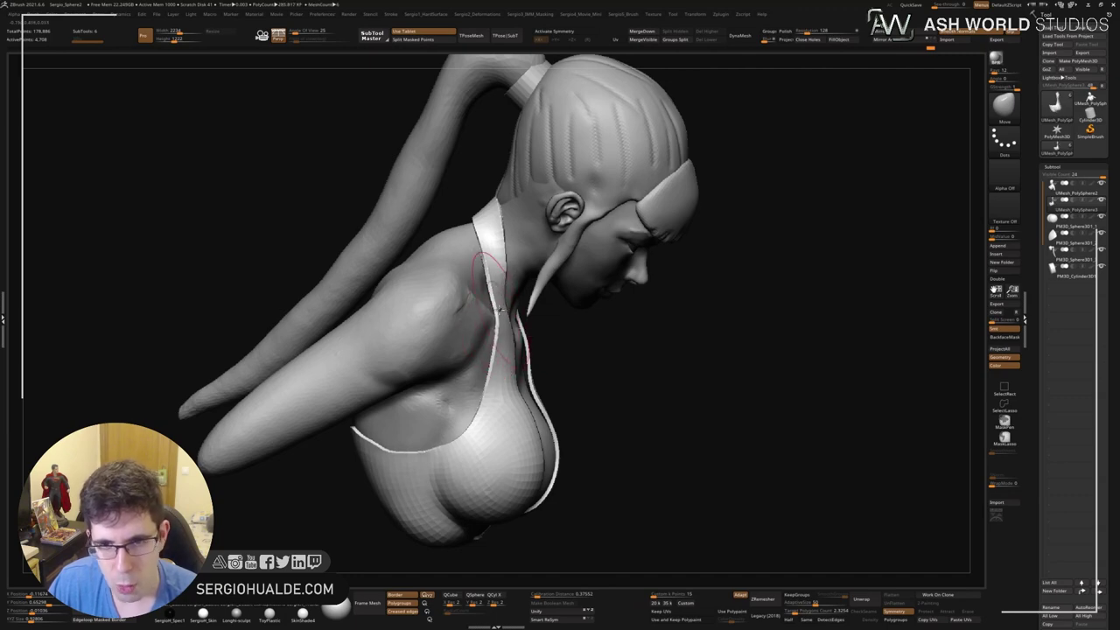
{"action": "mouse_move", "coordinate": [496, 442]}
{"action": "right_mouse_down"}
{"action": "mouse_move", "coordinate": [499, 414]}
{"action": "mouse_move", "coordinate": [435, 420]}
{"action": "mouse_move", "coordinate": [469, 416]}
{"action": "right_mouse_up"}
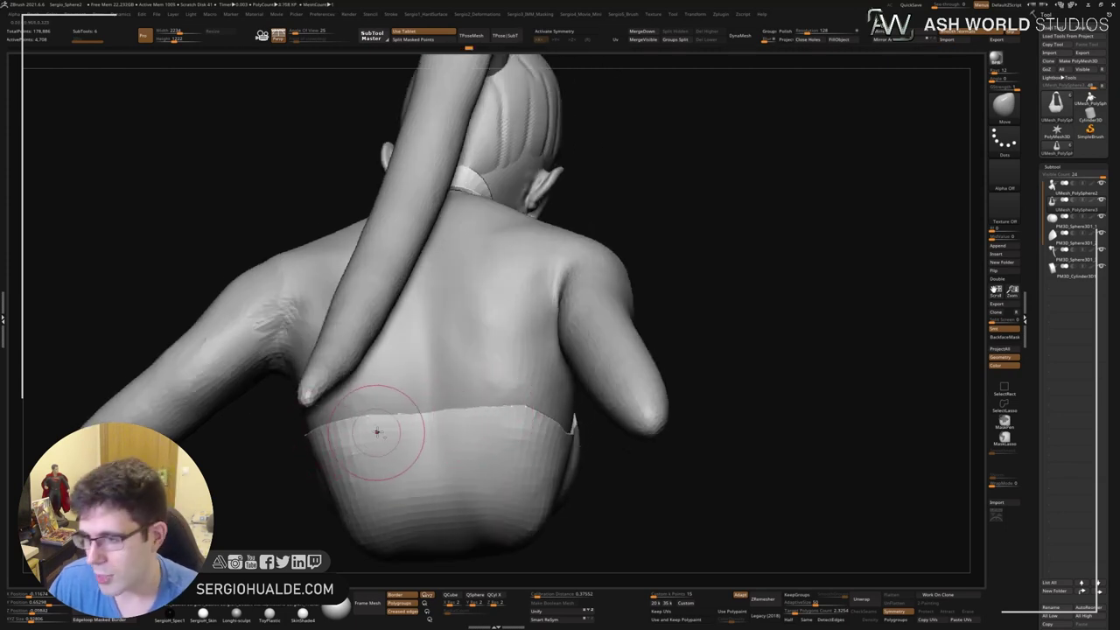
{"action": "right_click_drag", "start_coordinate": [375, 425], "coordinate": [499, 379], "text": "alt"}
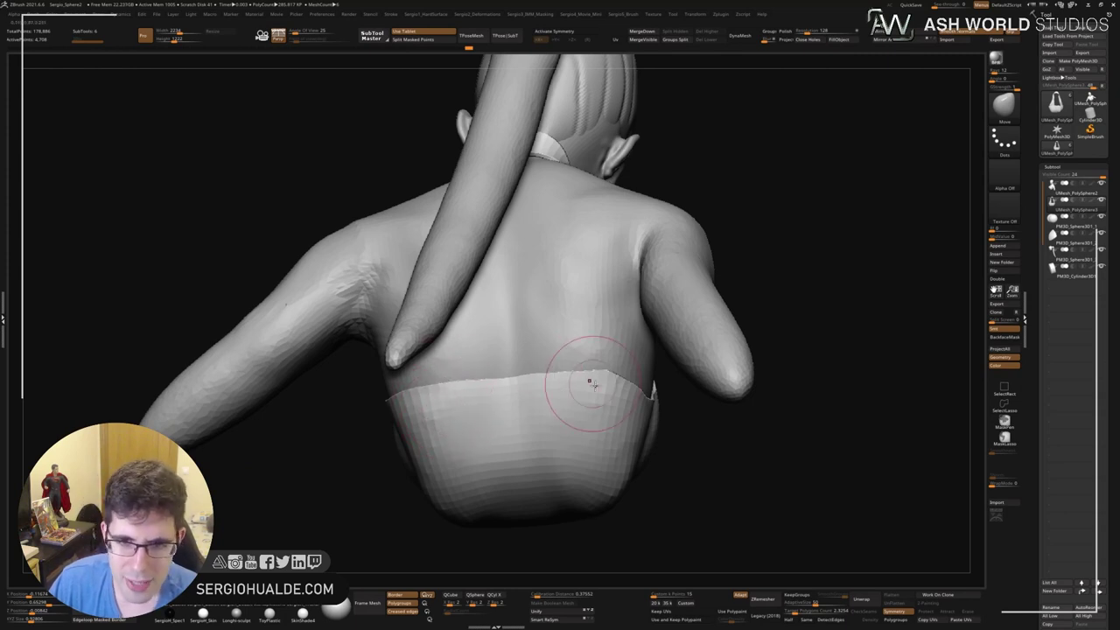
{"action": "mouse_move", "coordinate": [586, 376]}
{"action": "right_mouse_down"}
{"action": "mouse_move", "coordinate": [593, 361]}
{"action": "mouse_move", "coordinate": [630, 390]}
{"action": "mouse_move", "coordinate": [595, 375]}
{"action": "mouse_move", "coordinate": [605, 405]}
{"action": "mouse_move", "coordinate": [664, 403]}
{"action": "right_mouse_up"}
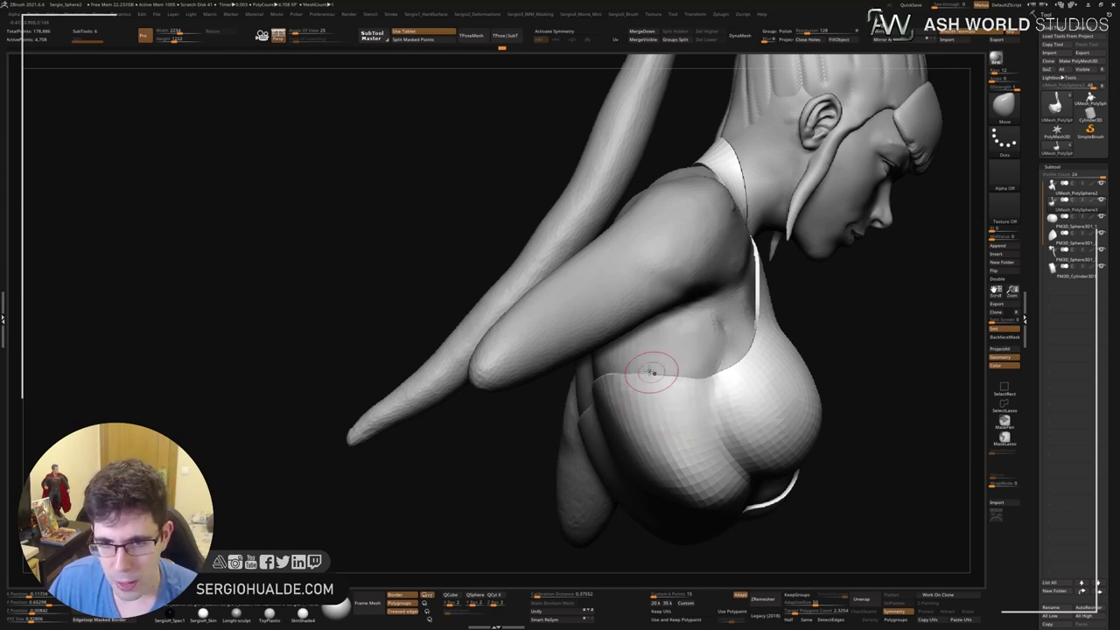
{"action": "mouse_move", "coordinate": [646, 371]}
{"action": "right_mouse_down"}
{"action": "mouse_move", "coordinate": [682, 393]}
{"action": "mouse_move", "coordinate": [702, 453]}
{"action": "mouse_move", "coordinate": [616, 428]}
{"action": "mouse_move", "coordinate": [602, 411]}
{"action": "mouse_move", "coordinate": [655, 421]}
{"action": "mouse_move", "coordinate": [684, 379]}
{"action": "mouse_move", "coordinate": [637, 382]}
{"action": "right_mouse_up"}
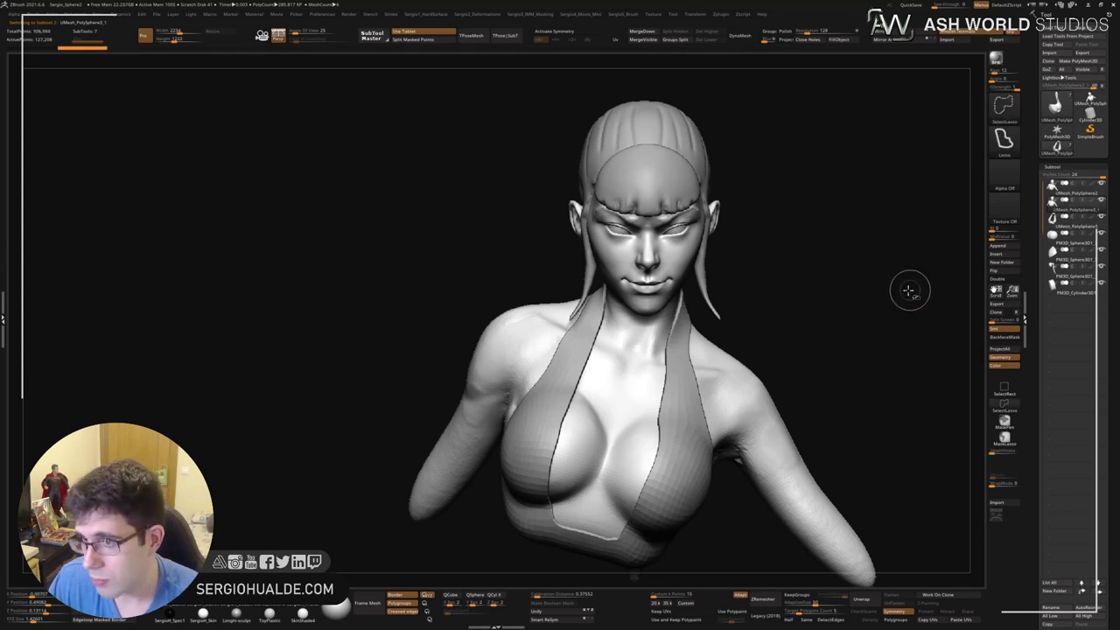
Check the bare torso copy's profile and reshape both breasts with a move stroke.
{"action": "right_click_drag", "start_coordinate": [793, 316], "coordinate": [756, 302]}
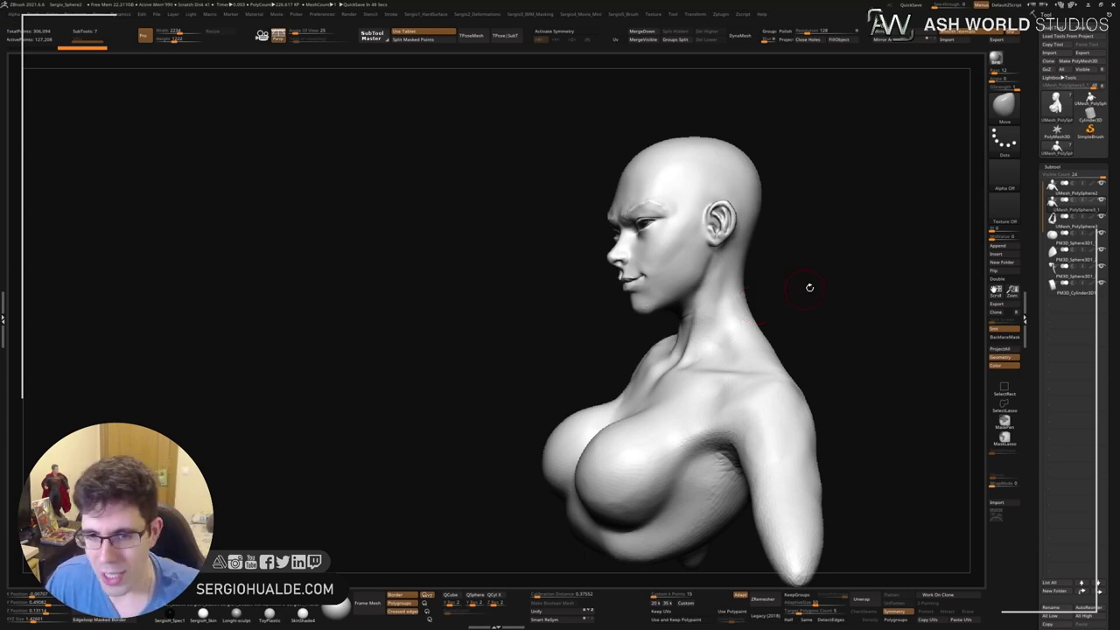
{"action": "left_click_drag", "start_coordinate": [840, 314], "coordinate": [657, 368]}
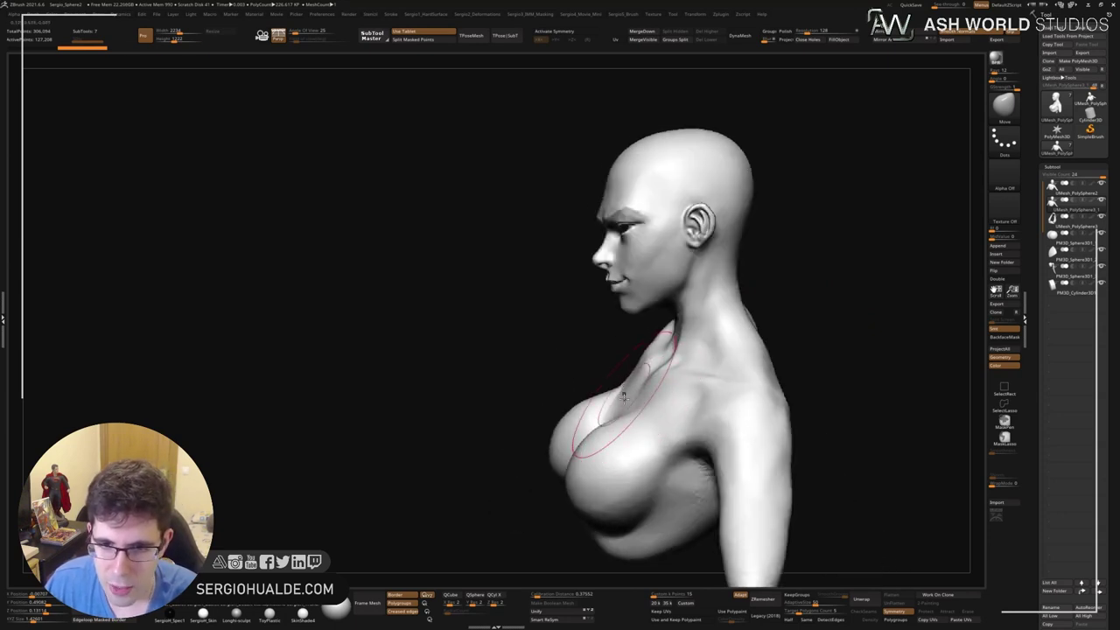
{"action": "left_click_drag", "start_coordinate": [603, 420], "coordinate": [652, 367]}
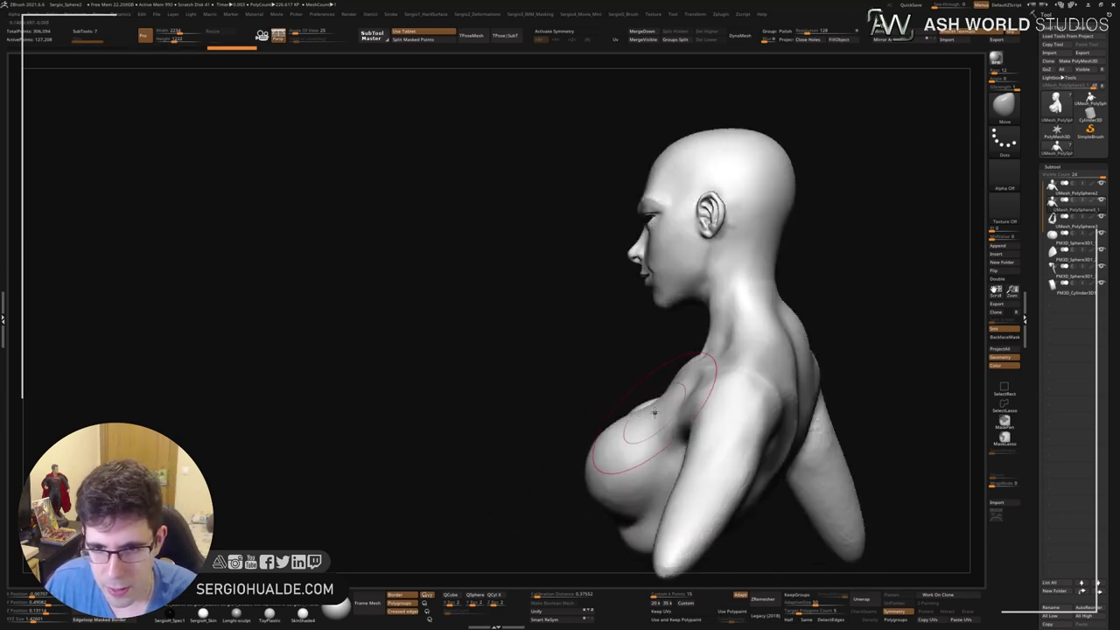
{"action": "mouse_move", "coordinate": [645, 408]}
{"action": "left_mouse_down"}
{"action": "mouse_move", "coordinate": [654, 403]}
{"action": "mouse_move", "coordinate": [612, 376]}
{"action": "mouse_move", "coordinate": [601, 389]}
{"action": "mouse_move", "coordinate": [674, 412]}
{"action": "mouse_move", "coordinate": [600, 387]}
{"action": "left_mouse_up"}
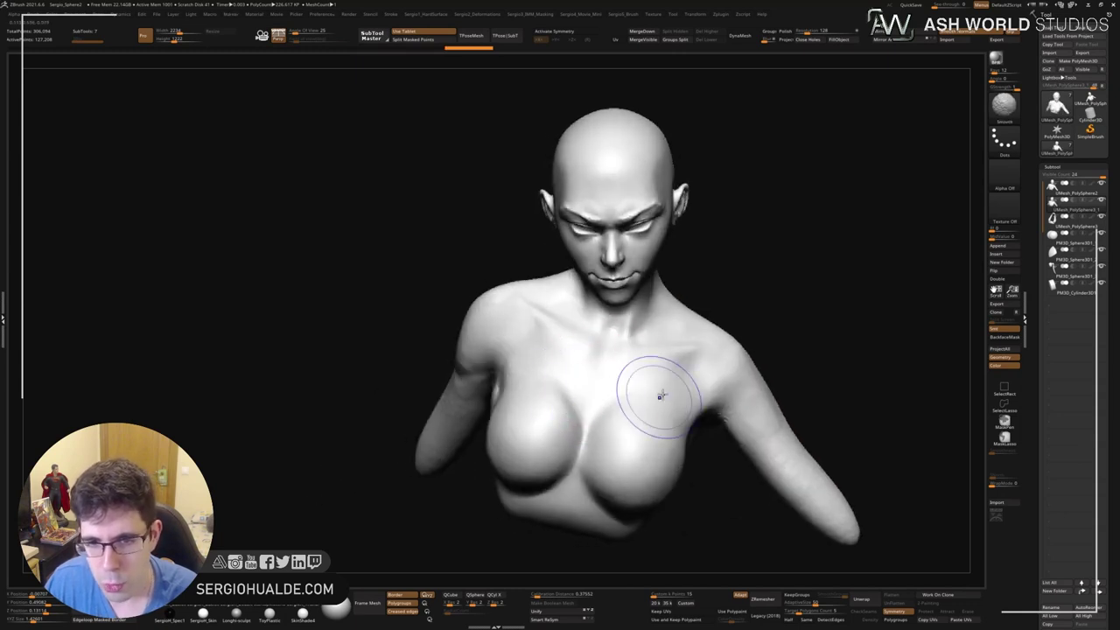
{"action": "left_click_drag", "start_coordinate": [669, 449], "coordinate": [526, 447]}
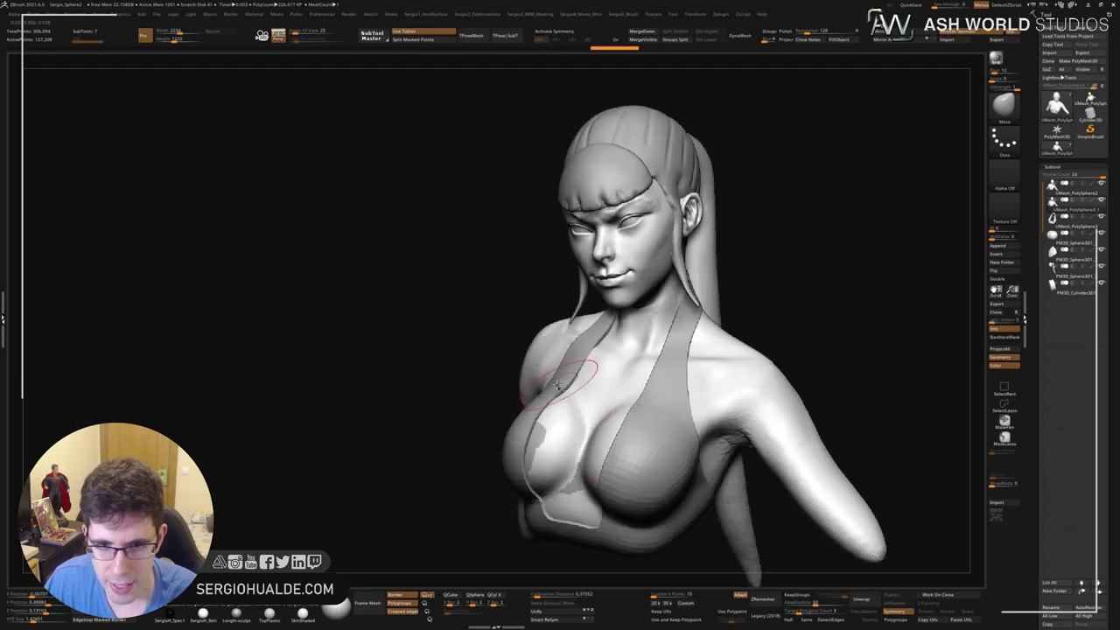
Undo the breast reshaping and orbit the bust to review it.
{"action": "key", "text": "ctrl+z"}
{"action": "key", "text": "ctrl+z"}
{"action": "key", "text": "ctrl+z"}
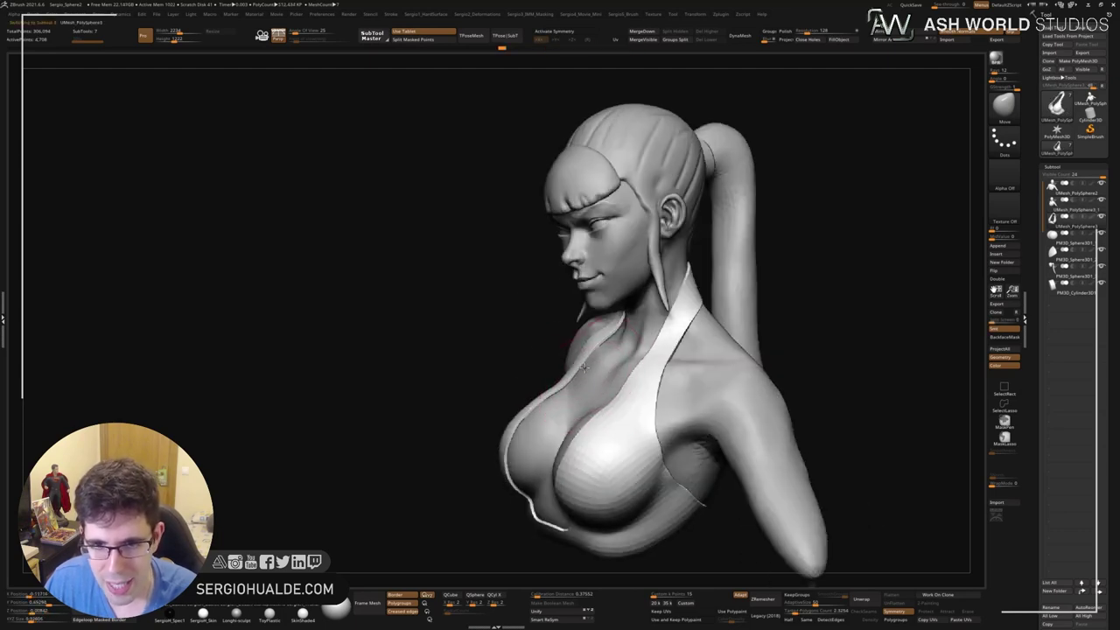
{"action": "right_click_drag", "start_coordinate": [595, 369], "coordinate": [654, 387]}
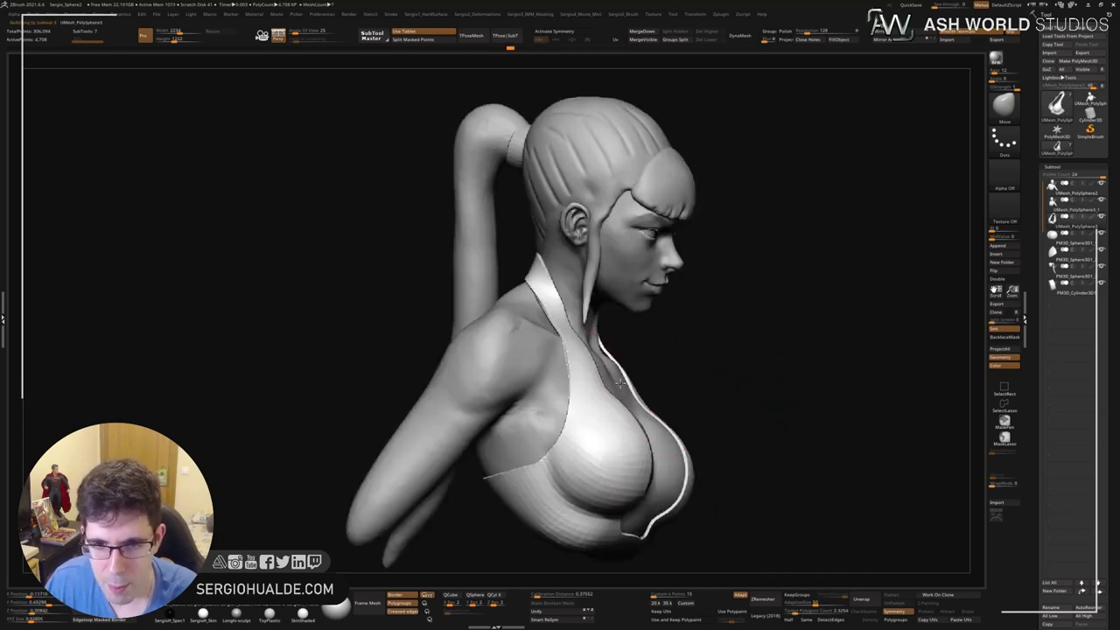
{"action": "key", "text": "ctrl+z"}
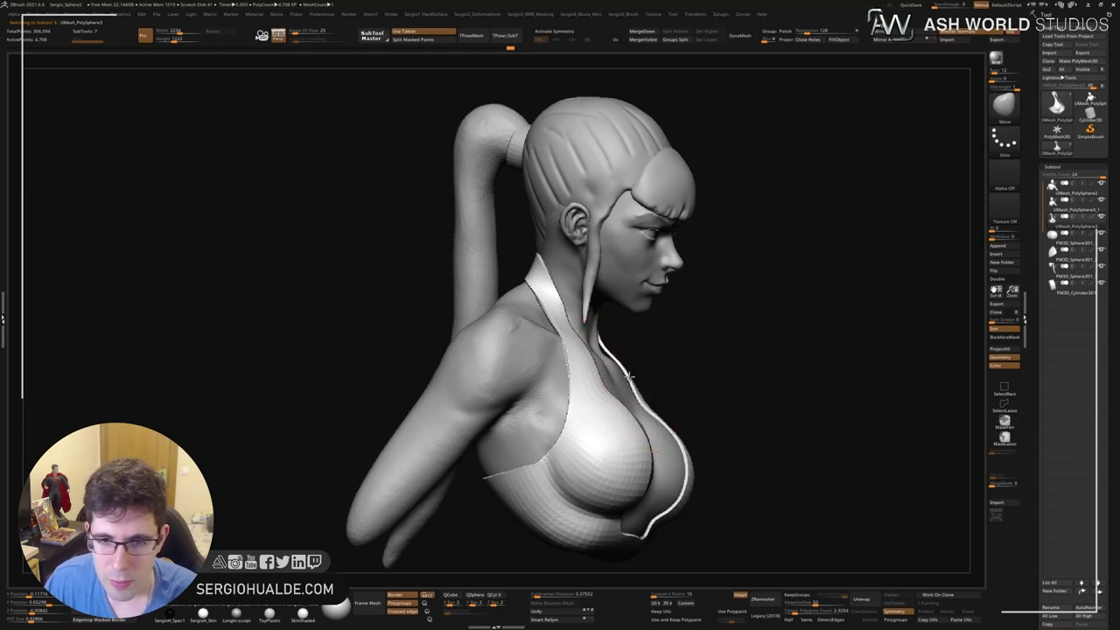
{"action": "right_click_drag", "start_coordinate": [628, 375], "coordinate": [557, 385]}
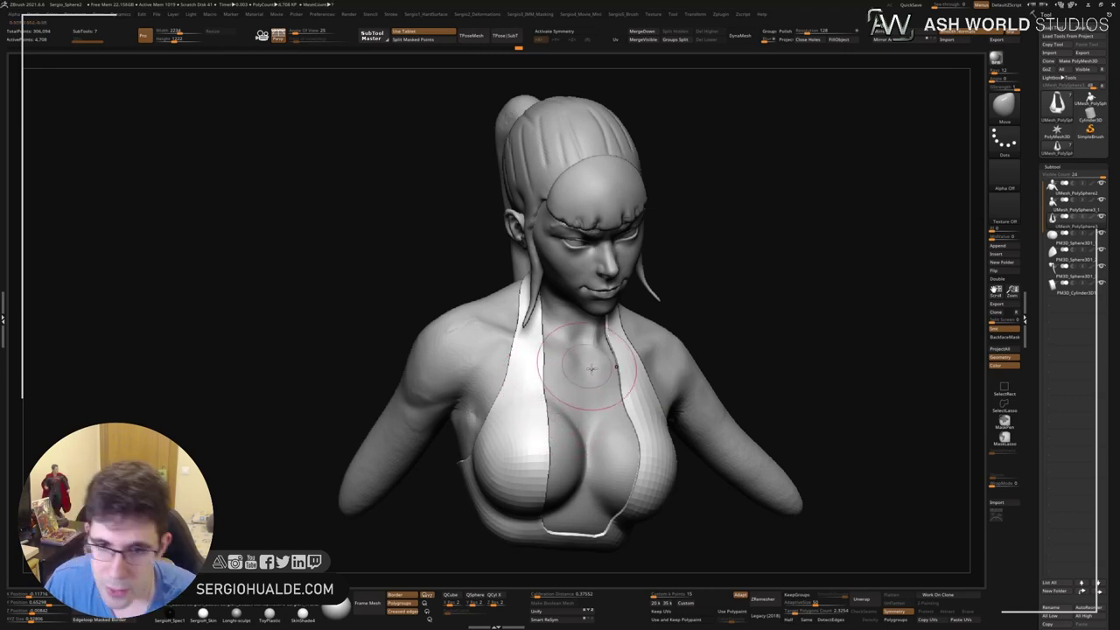
{"action": "right_click_drag", "start_coordinate": [635, 397], "coordinate": [617, 403]}
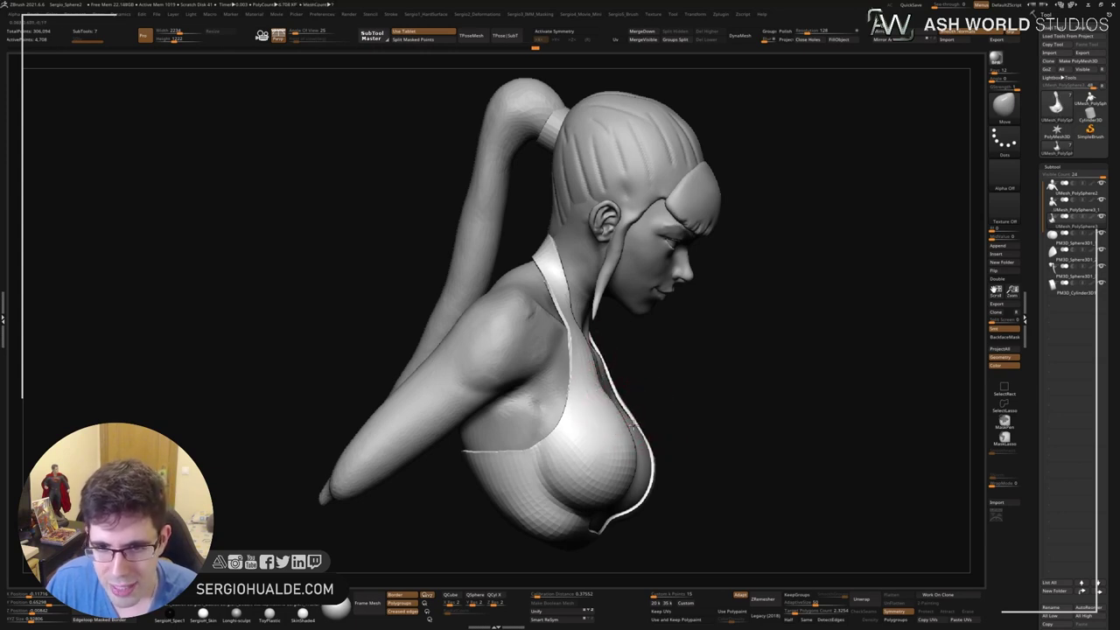
{"action": "right_click_drag", "start_coordinate": [634, 424], "coordinate": [634, 446]}
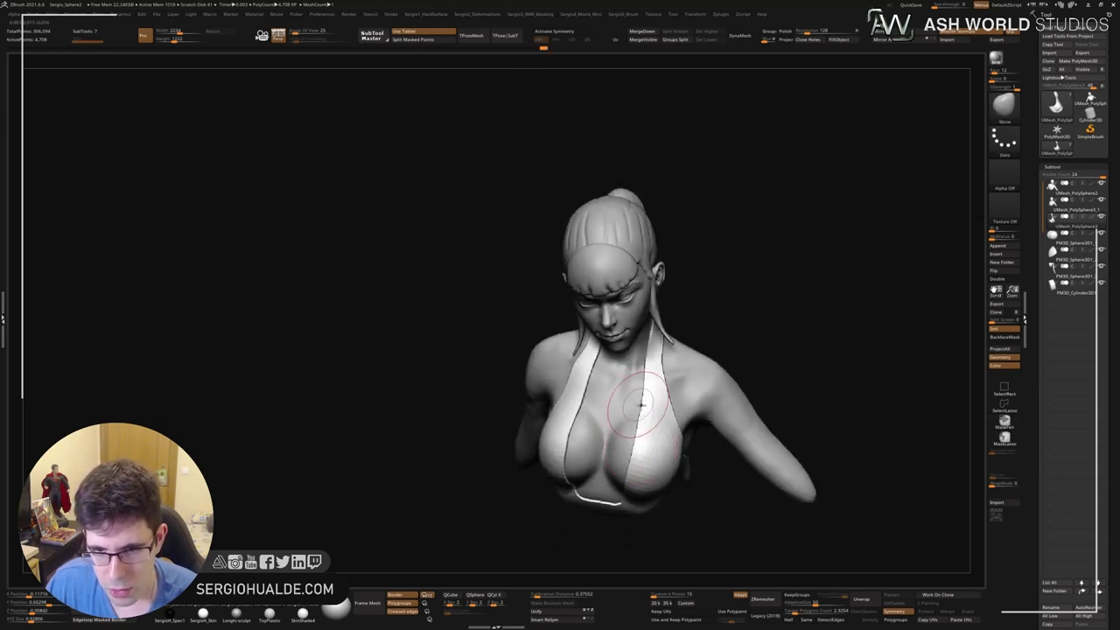
{"action": "mouse_move", "coordinate": [640, 404]}
{"action": "right_mouse_down"}
{"action": "mouse_move", "coordinate": [641, 423]}
{"action": "mouse_move", "coordinate": [636, 399]}
{"action": "right_mouse_up"}
Solo the halter top to inspect it, then smooth and reshape its neck strap.
{"action": "left_click", "coordinate": [644, 371], "text": "ctrl+shift"}
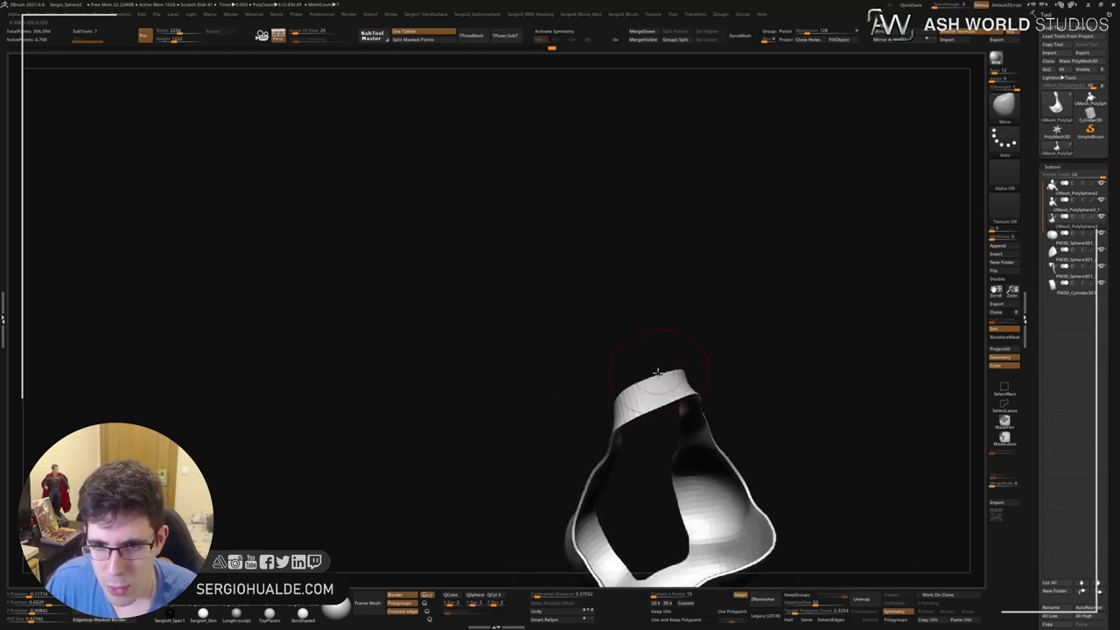
{"action": "mouse_move", "coordinate": [675, 379]}
{"action": "right_mouse_down"}
{"action": "mouse_move", "coordinate": [678, 367]}
{"action": "mouse_move", "coordinate": [704, 376]}
{"action": "mouse_move", "coordinate": [717, 406]}
{"action": "mouse_move", "coordinate": [731, 403]}
{"action": "right_mouse_up"}
{"action": "left_click", "coordinate": [700, 380], "text": "ctrl+shift"}
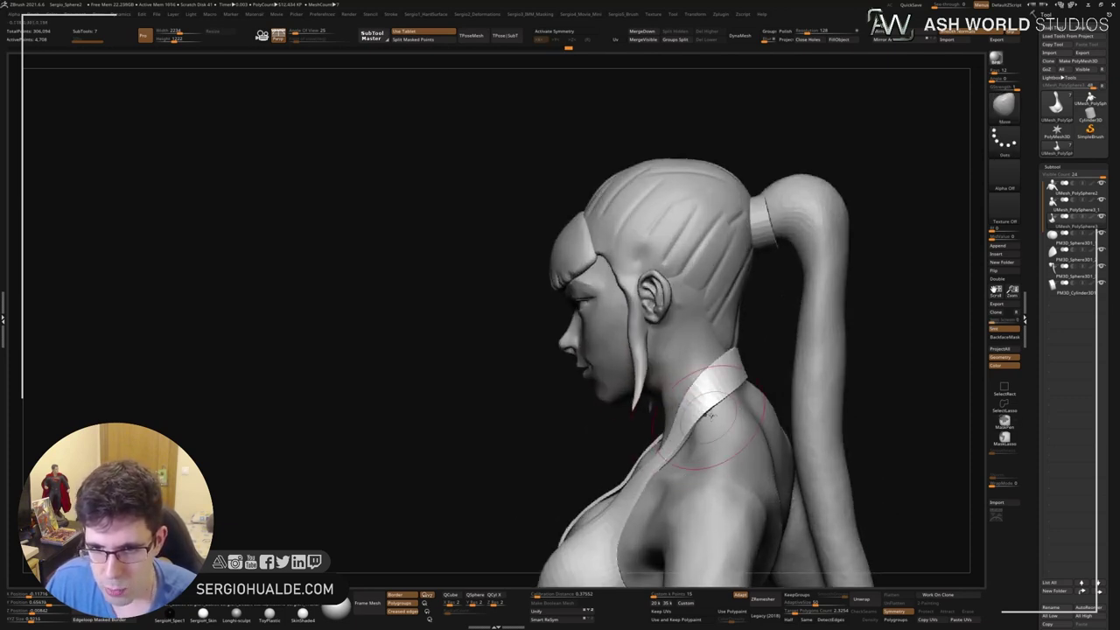
{"action": "left_click_drag", "start_coordinate": [728, 401], "coordinate": [731, 401]}
{"action": "mouse_move", "coordinate": [731, 400]}
{"action": "right_mouse_down"}
{"action": "mouse_move", "coordinate": [768, 433]}
{"action": "mouse_move", "coordinate": [817, 418]}
{"action": "mouse_move", "coordinate": [826, 393]}
{"action": "right_mouse_up"}
{"action": "left_click_drag", "start_coordinate": [860, 411], "coordinate": [858, 405]}
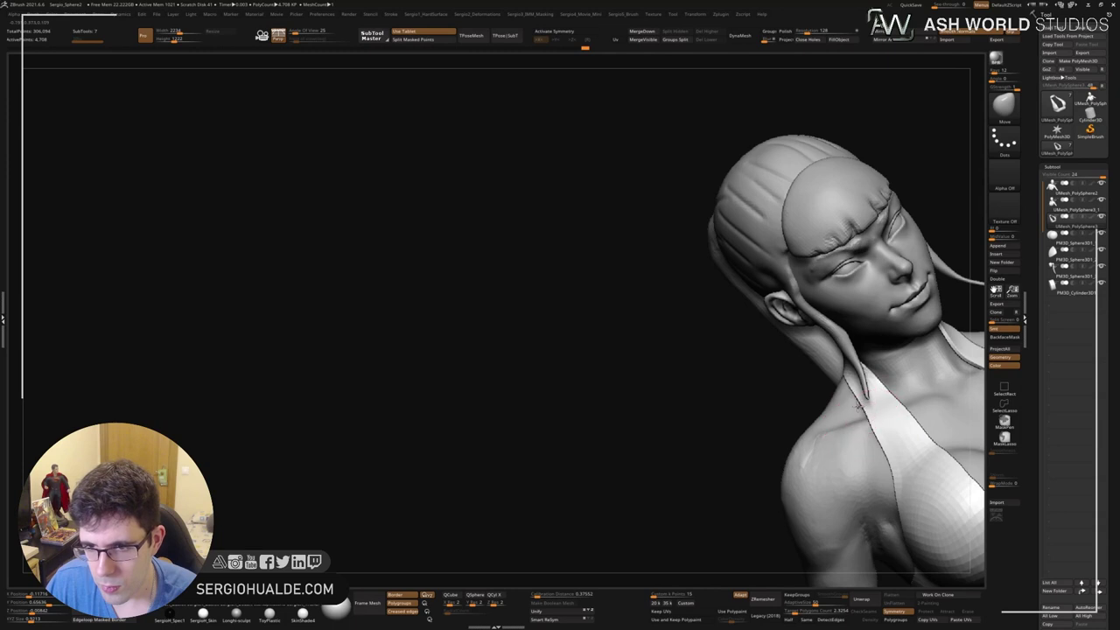
{"action": "right_click_drag", "start_coordinate": [835, 451], "coordinate": [788, 420], "text": "shift"}
{"action": "key", "text": "f"}
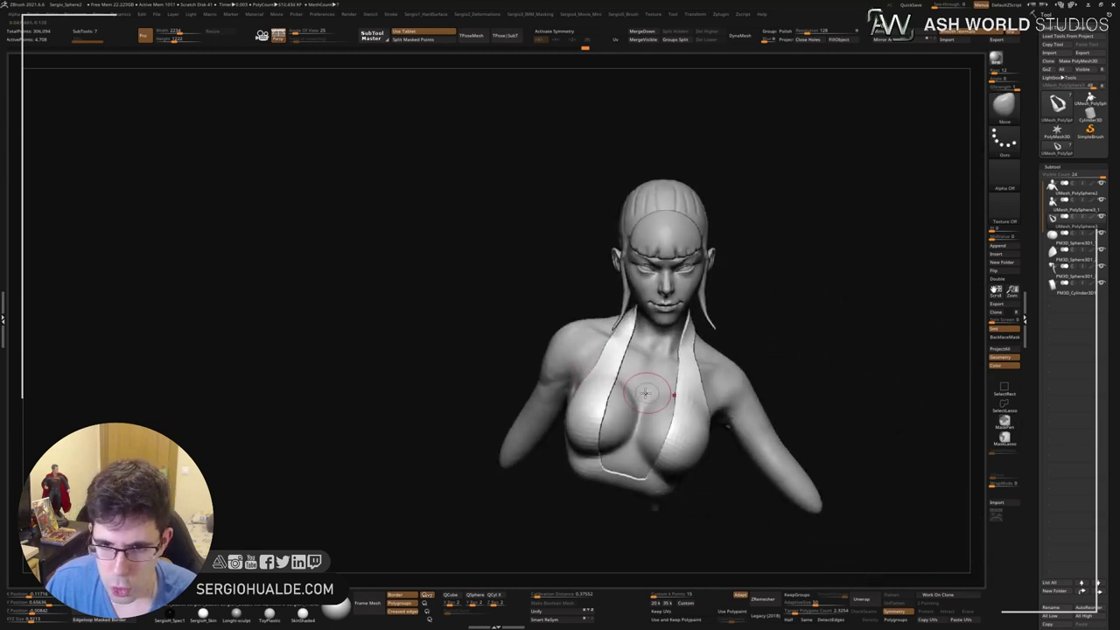
{"action": "left_click", "coordinate": [650, 357], "text": "alt"}
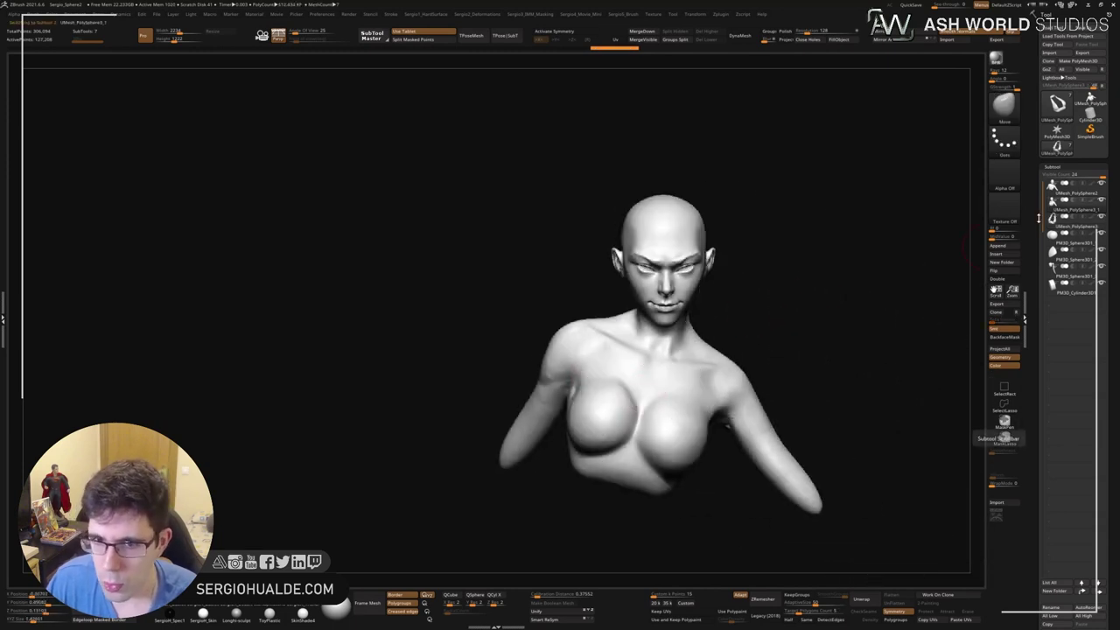
Replace the old body subtool with an appended UMesh_PolySphere body mesh.
{"action": "key", "text": "f"}
{"action": "right_click_drag", "start_coordinate": [691, 408], "coordinate": [1037, 181]}
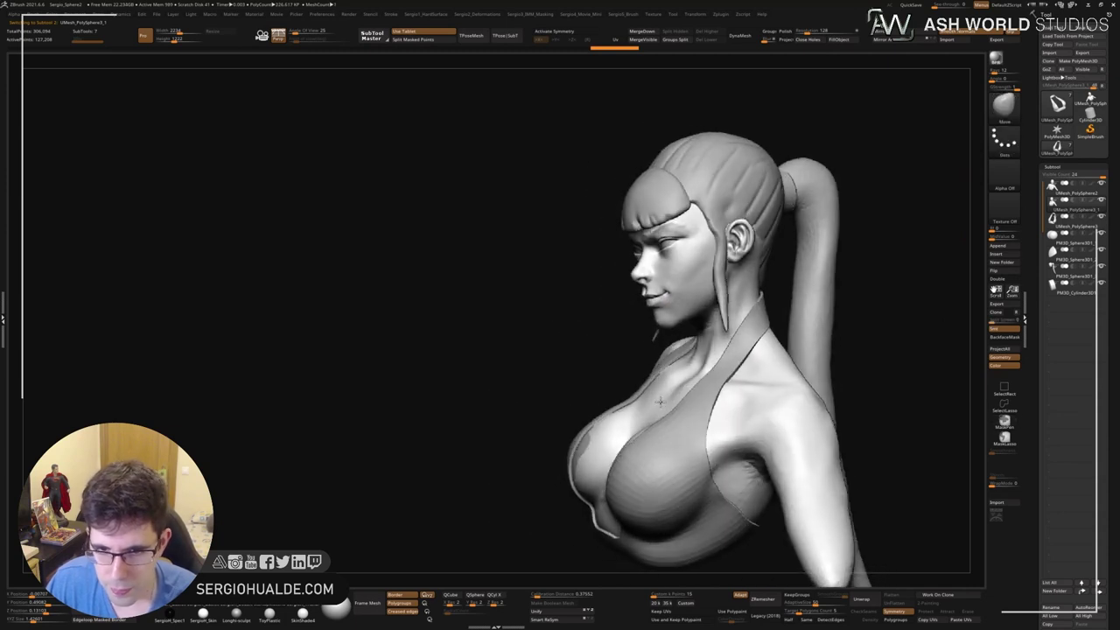
{"action": "left_click", "coordinate": [1053, 193]}
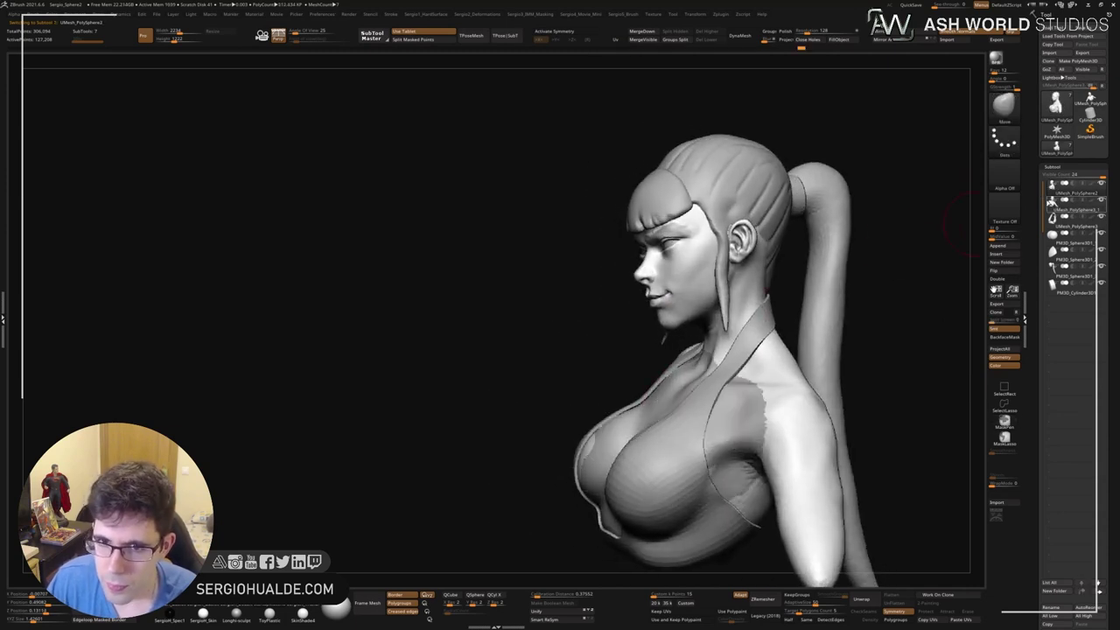
{"action": "left_click", "coordinate": [1011, 246]}
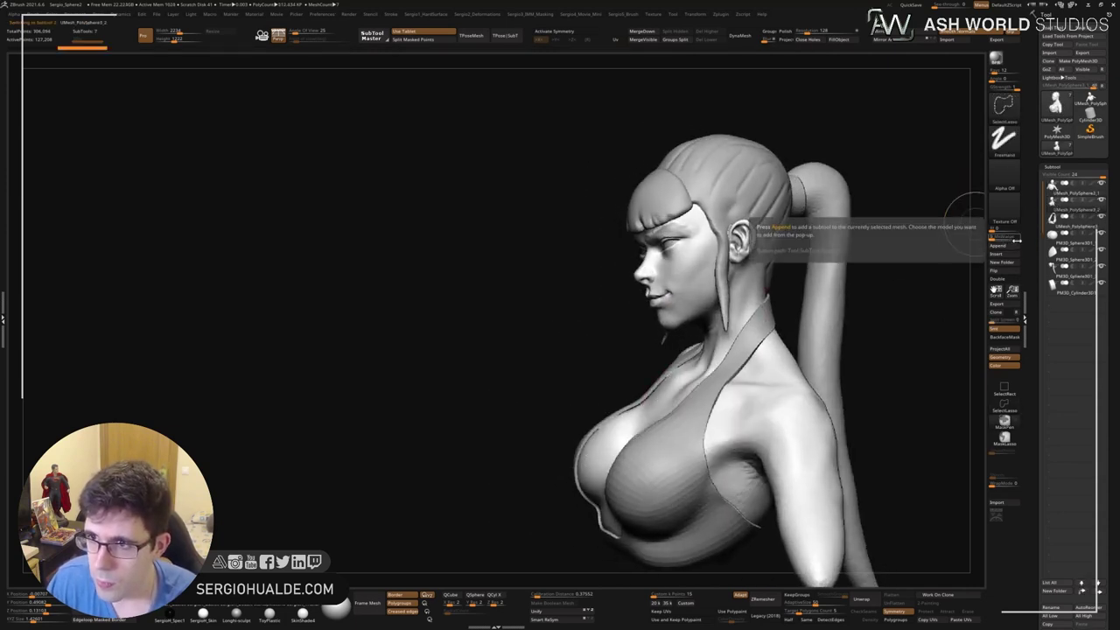
{"action": "left_click", "coordinate": [770, 240]}
{"action": "mouse_move", "coordinate": [695, 400]}
{"action": "left_mouse_down"}
{"action": "mouse_move", "coordinate": [726, 402]}
{"action": "mouse_move", "coordinate": [726, 382]}
{"action": "mouse_move", "coordinate": [691, 384]}
{"action": "mouse_move", "coordinate": [790, 374]}
{"action": "mouse_move", "coordinate": [805, 330]}
{"action": "mouse_move", "coordinate": [797, 355]}
{"action": "left_mouse_up"}
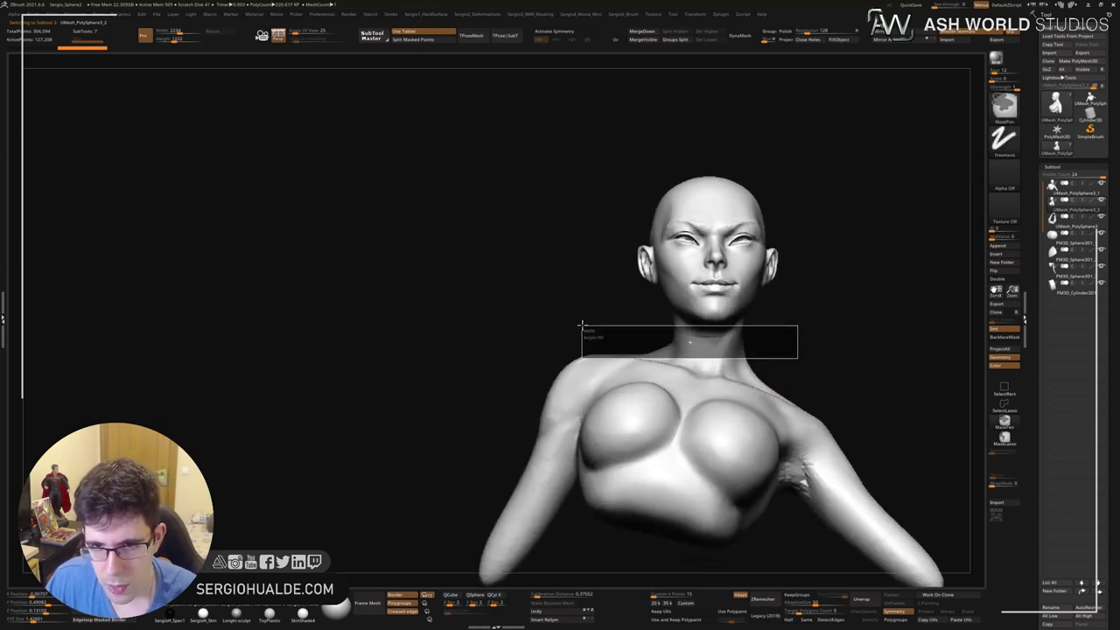
Clear the old mask and MaskLasso the neck and upper chest.
{"action": "left_click", "coordinate": [1004, 437]}
{"action": "left_click", "coordinate": [783, 350], "text": "ctrl"}
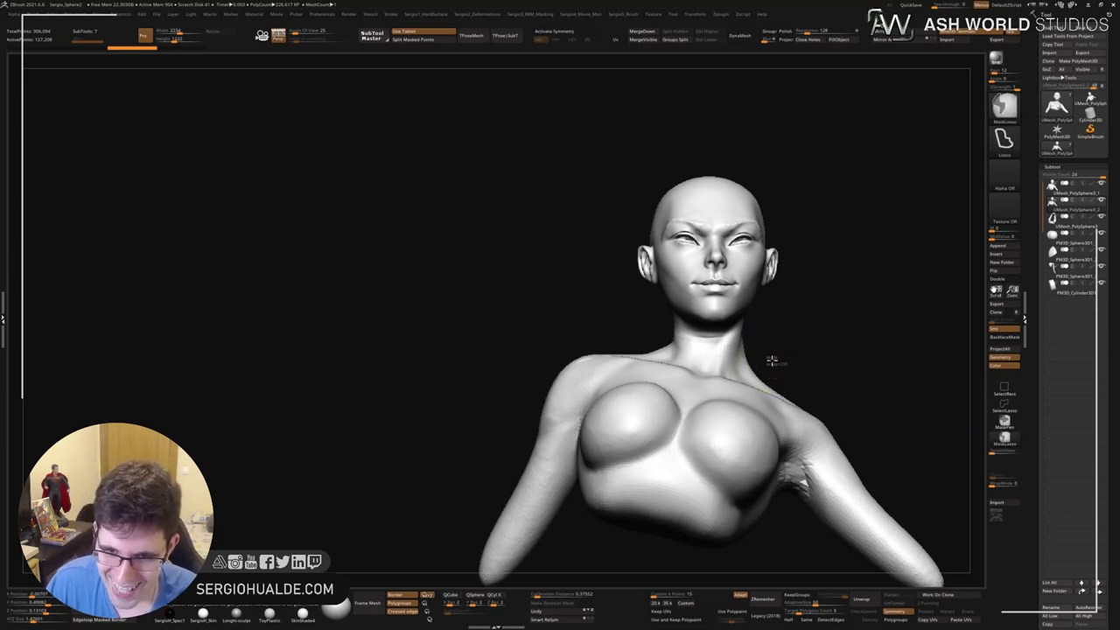
{"action": "mouse_move", "coordinate": [753, 352]}
{"action": "left_mouse_down", "text": "ctrl"}
{"action": "mouse_move", "coordinate": [415, 502]}
{"action": "mouse_move", "coordinate": [967, 420]}
{"action": "left_mouse_up", "text": "ctrl"}
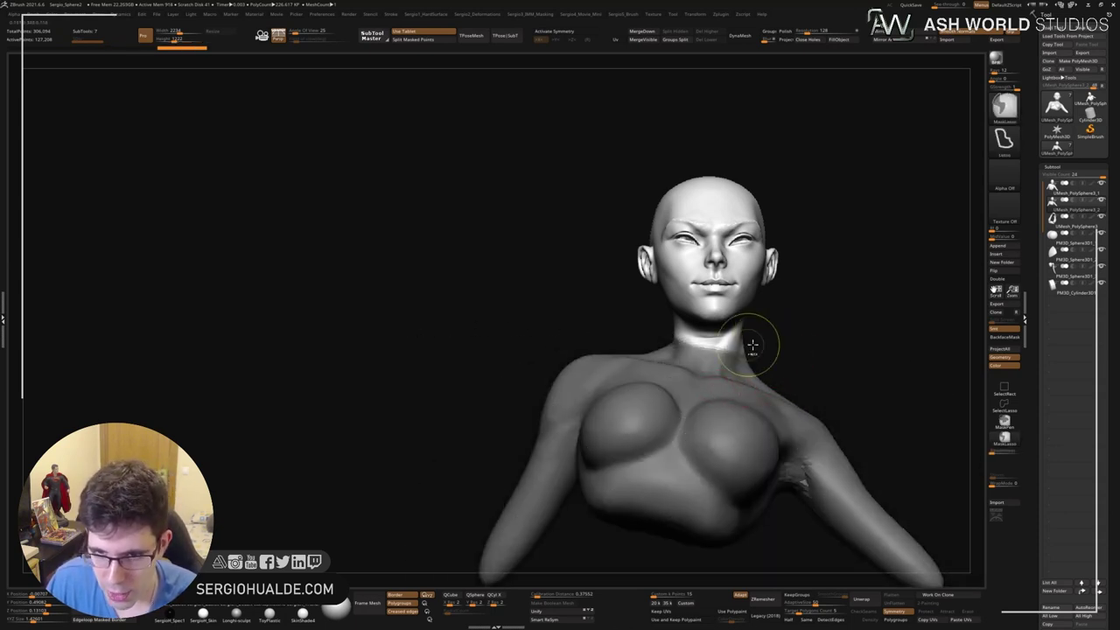
{"action": "left_click_drag", "start_coordinate": [625, 337], "coordinate": [841, 399], "text": "ctrl"}
{"action": "mouse_move", "coordinate": [842, 399]}
{"action": "right_mouse_down"}
{"action": "mouse_move", "coordinate": [785, 362]}
{"action": "mouse_move", "coordinate": [787, 383]}
{"action": "right_mouse_up"}
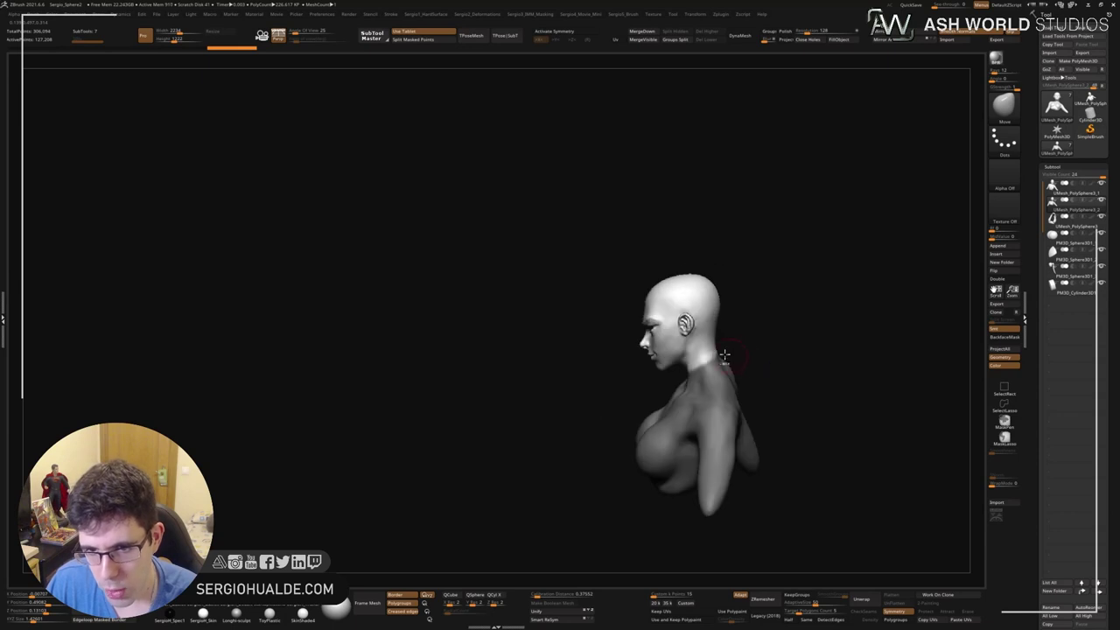
{"action": "right_click_drag", "start_coordinate": [787, 383], "coordinate": [690, 361]}
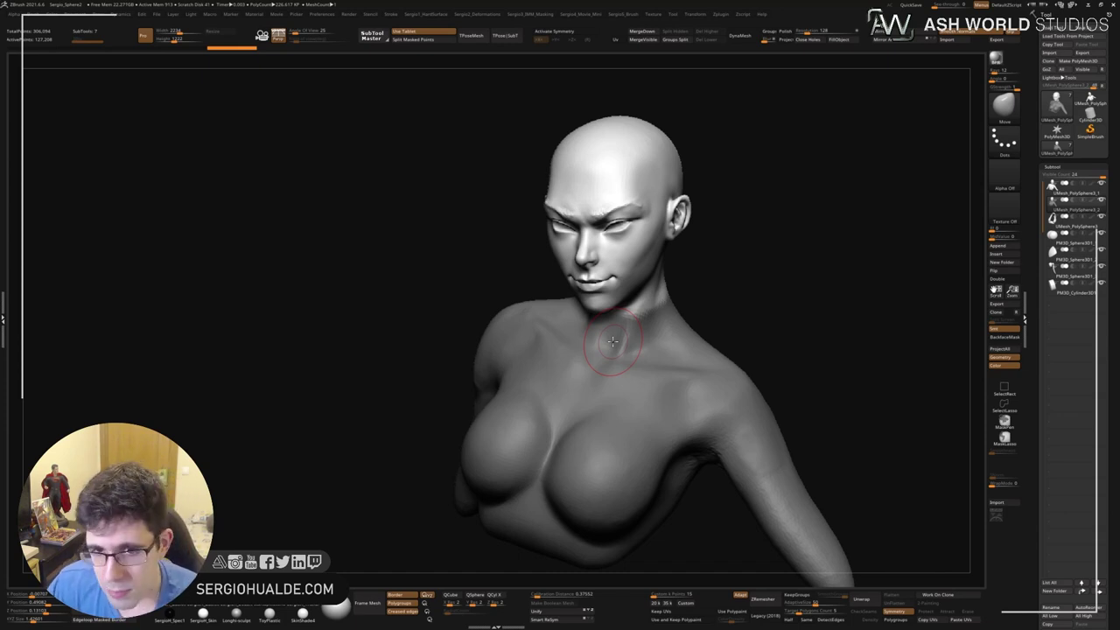
{"action": "left_click_drag", "start_coordinate": [776, 293], "coordinate": [762, 292]}
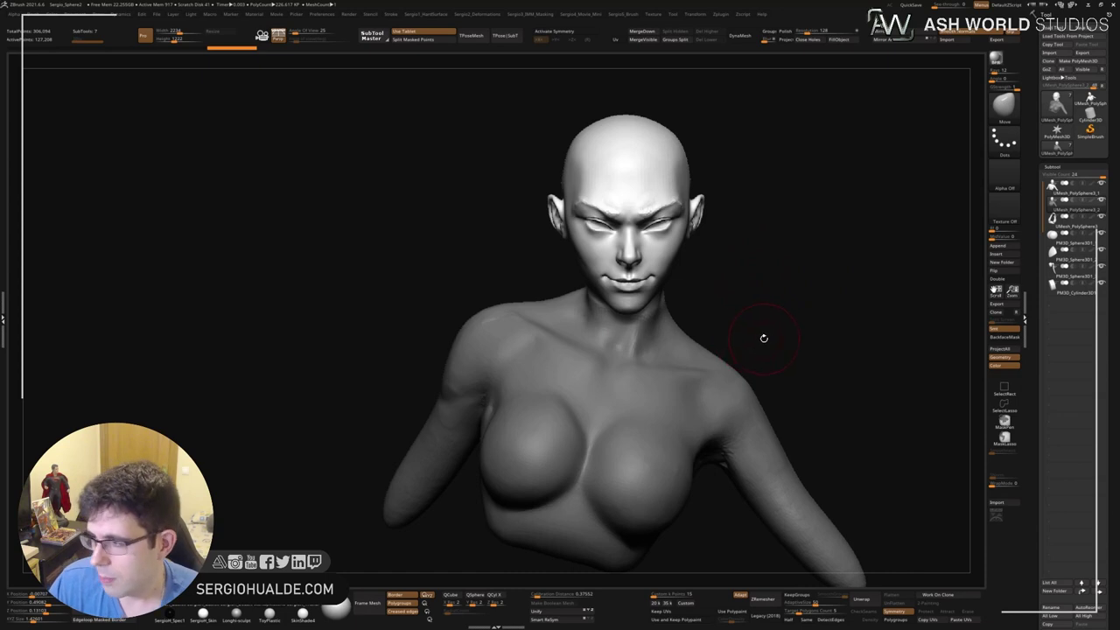
{"action": "mouse_move", "coordinate": [781, 320]}
{"action": "left_mouse_down"}
{"action": "mouse_move", "coordinate": [796, 317]}
{"action": "mouse_move", "coordinate": [700, 330]}
{"action": "mouse_move", "coordinate": [733, 318]}
{"action": "mouse_move", "coordinate": [646, 349]}
{"action": "mouse_move", "coordinate": [737, 332]}
{"action": "mouse_move", "coordinate": [712, 325]}
{"action": "mouse_move", "coordinate": [707, 267]}
{"action": "left_mouse_up"}
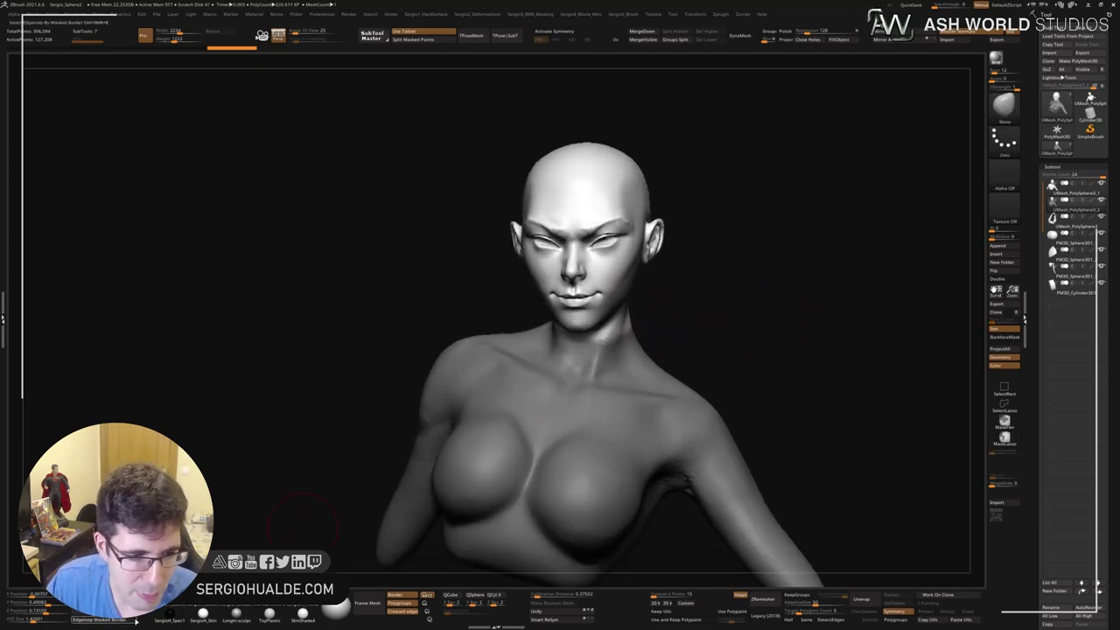
{"action": "mouse_move", "coordinate": [707, 350]}
{"action": "left_mouse_down", "text": "alt"}
{"action": "mouse_move", "coordinate": [711, 268]}
{"action": "mouse_move", "coordinate": [672, 360]}
{"action": "left_mouse_up", "text": "alt"}
With PolyF on, hide the purple head polygroup and frame the bust.
{"action": "key", "text": "shift+f"}
{"action": "left_click_drag", "start_coordinate": [788, 262], "coordinate": [643, 376], "text": "alt"}
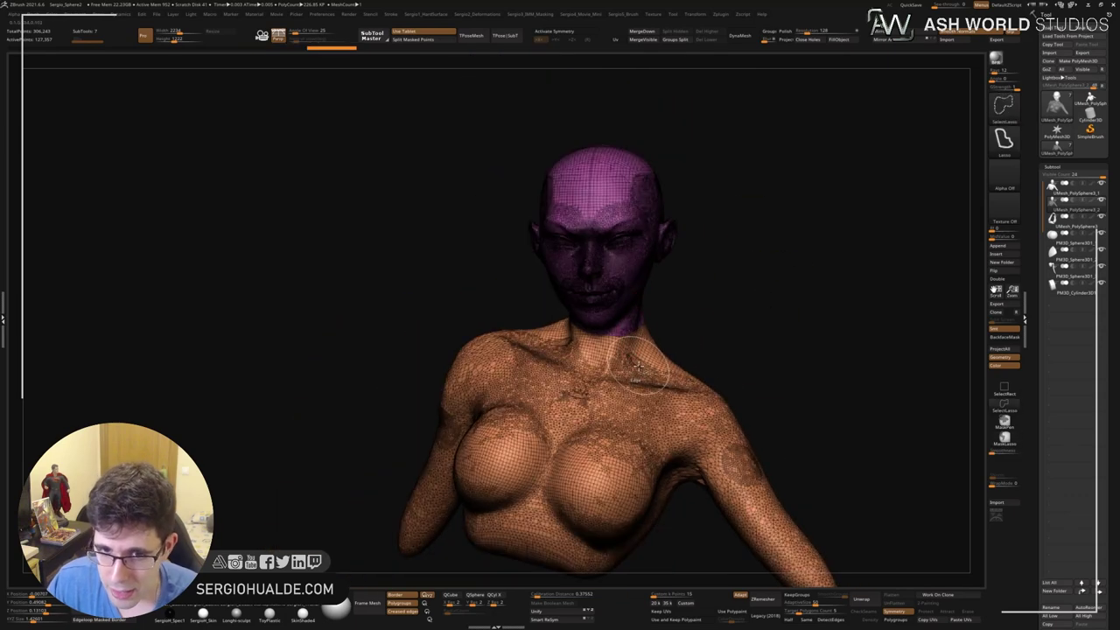
{"action": "left_click", "coordinate": [643, 374], "text": "ctrl+shift"}
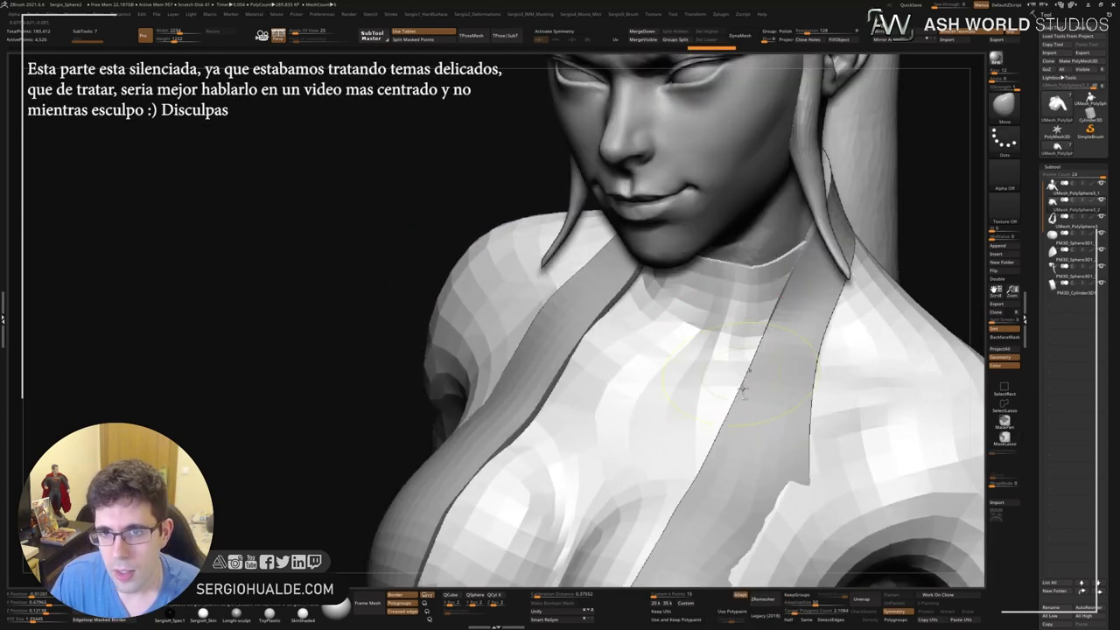
{"action": "key", "text": "f"}
{"action": "mouse_move", "coordinate": [742, 389]}
{"action": "left_mouse_down", "text": "alt"}
{"action": "mouse_move", "coordinate": [809, 288]}
{"action": "mouse_move", "coordinate": [824, 329]}
{"action": "mouse_move", "coordinate": [605, 347]}
{"action": "mouse_move", "coordinate": [599, 331]}
{"action": "mouse_move", "coordinate": [682, 394]}
{"action": "mouse_move", "coordinate": [709, 386]}
{"action": "left_mouse_up", "text": "alt"}
{"action": "mouse_move", "coordinate": [814, 370]}
{"action": "left_mouse_down"}
{"action": "mouse_move", "coordinate": [746, 359]}
{"action": "mouse_move", "coordinate": [729, 331]}
{"action": "left_mouse_up"}
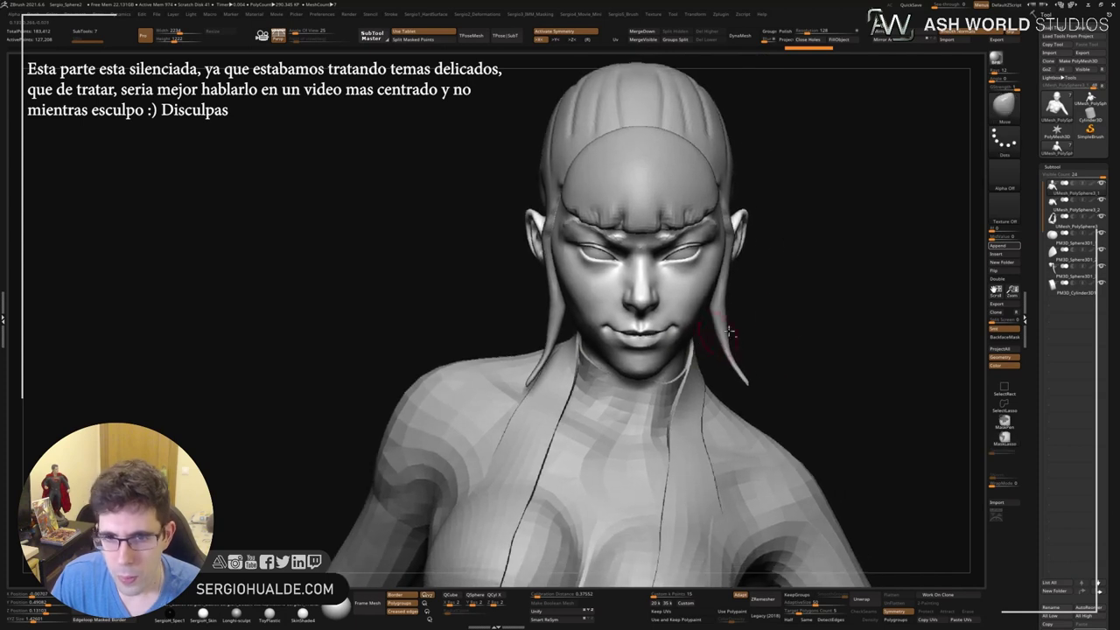
{"action": "key", "text": "ctrl+z"}
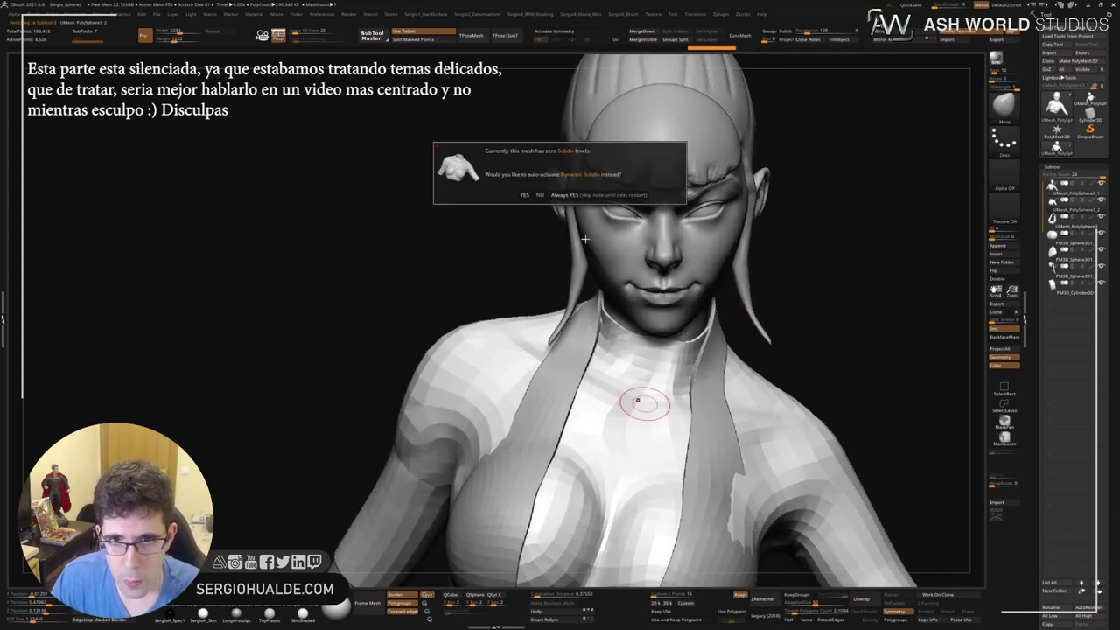
Solo the body mesh and hide everything except the head and neck.
{"action": "key", "text": "space"}
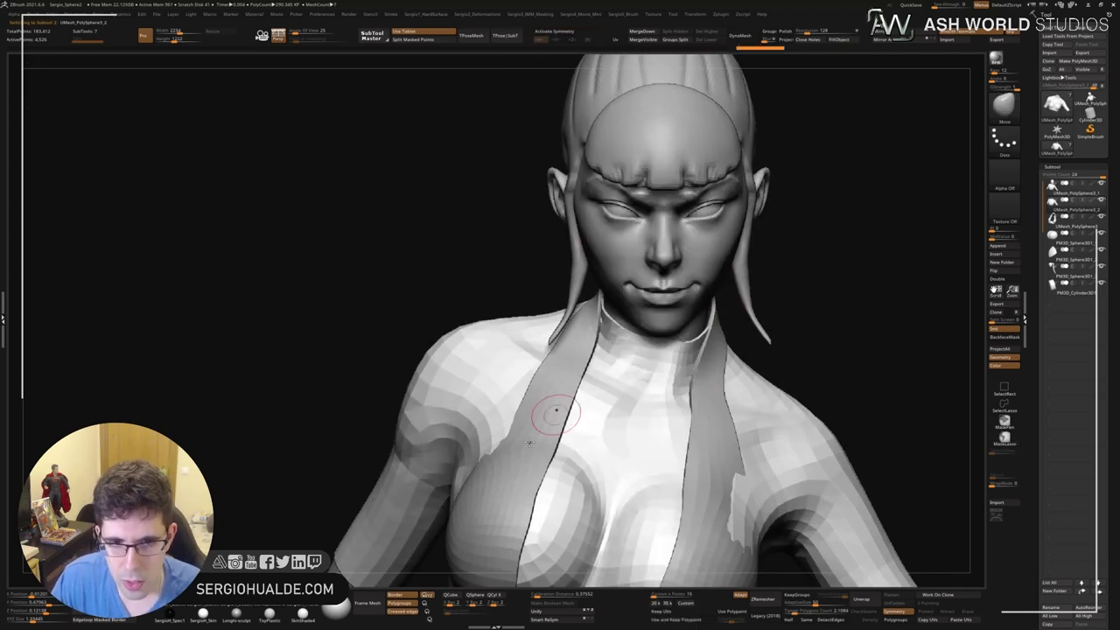
{"action": "left_click_drag", "start_coordinate": [516, 455], "coordinate": [602, 423]}
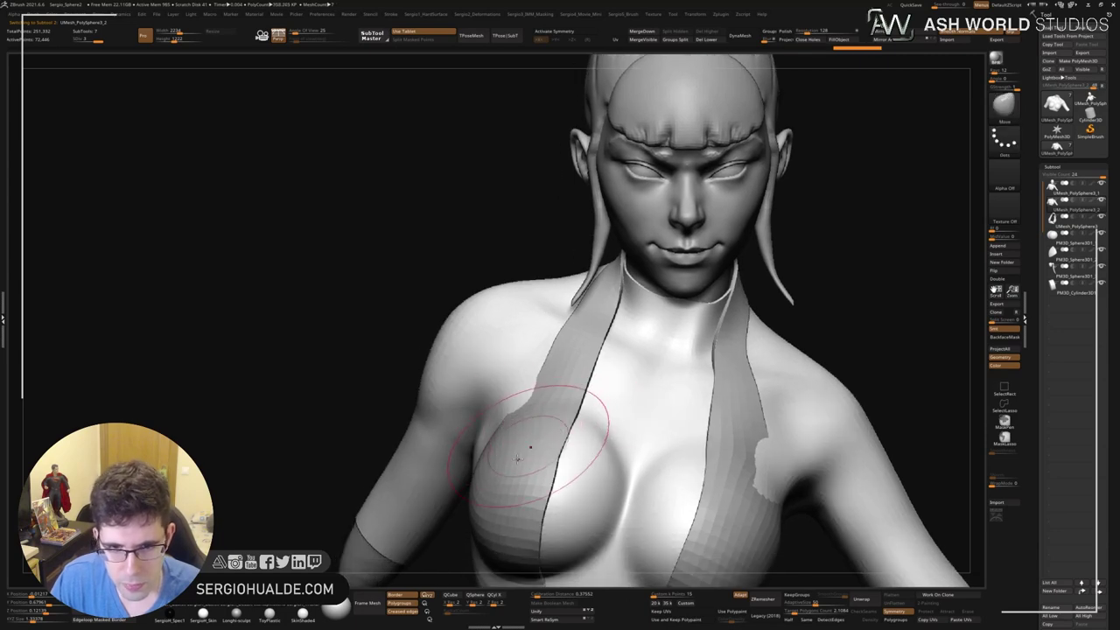
{"action": "mouse_move", "coordinate": [602, 423]}
{"action": "right_mouse_down"}
{"action": "mouse_move", "coordinate": [559, 384]}
{"action": "mouse_move", "coordinate": [568, 402]}
{"action": "mouse_move", "coordinate": [463, 438]}
{"action": "mouse_move", "coordinate": [520, 414]}
{"action": "mouse_move", "coordinate": [475, 425]}
{"action": "mouse_move", "coordinate": [513, 487]}
{"action": "mouse_move", "coordinate": [535, 337]}
{"action": "right_mouse_up"}
{"action": "left_click", "coordinate": [536, 337], "text": "ctrl+shift"}
{"action": "left_click_drag", "start_coordinate": [536, 338], "coordinate": [656, 110], "text": "ctrl+shift"}
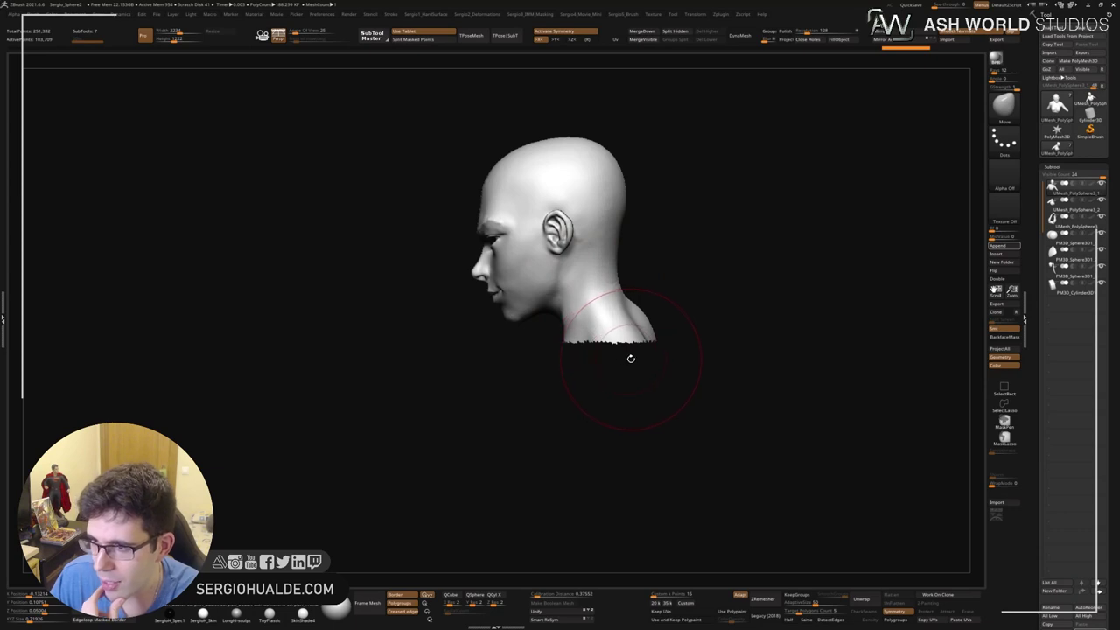
Show all bust pieces again and select the strap garment, orbiting to inspect the neck.
{"action": "mouse_move", "coordinate": [628, 351]}
{"action": "left_mouse_down"}
{"action": "mouse_move", "coordinate": [670, 342]}
{"action": "mouse_move", "coordinate": [653, 329]}
{"action": "left_mouse_up"}
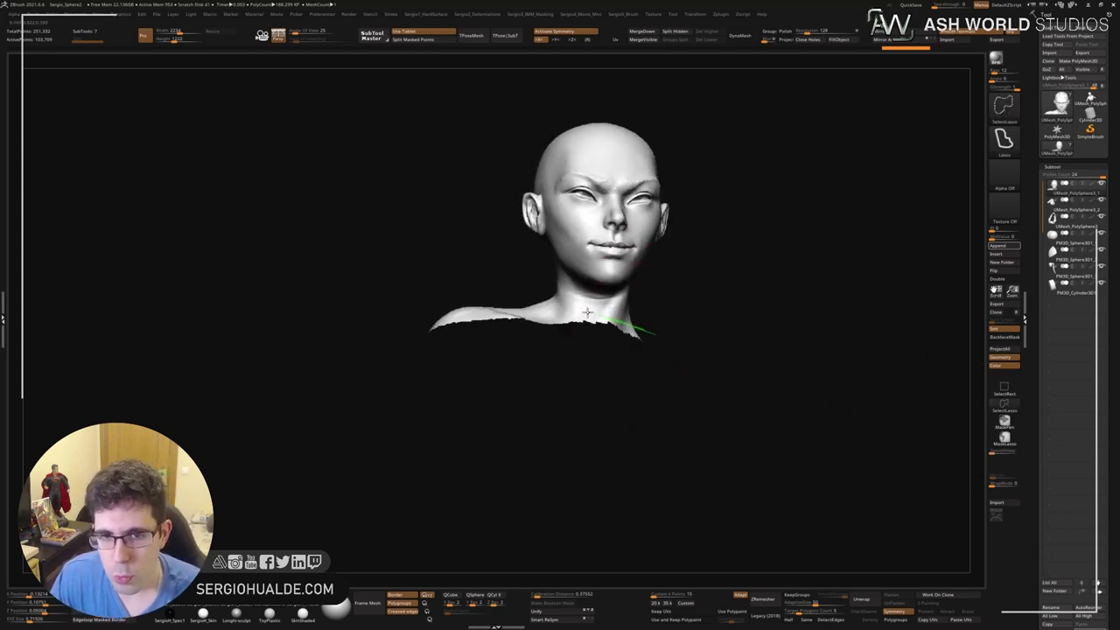
{"action": "left_click", "coordinate": [395, 405], "text": "alt"}
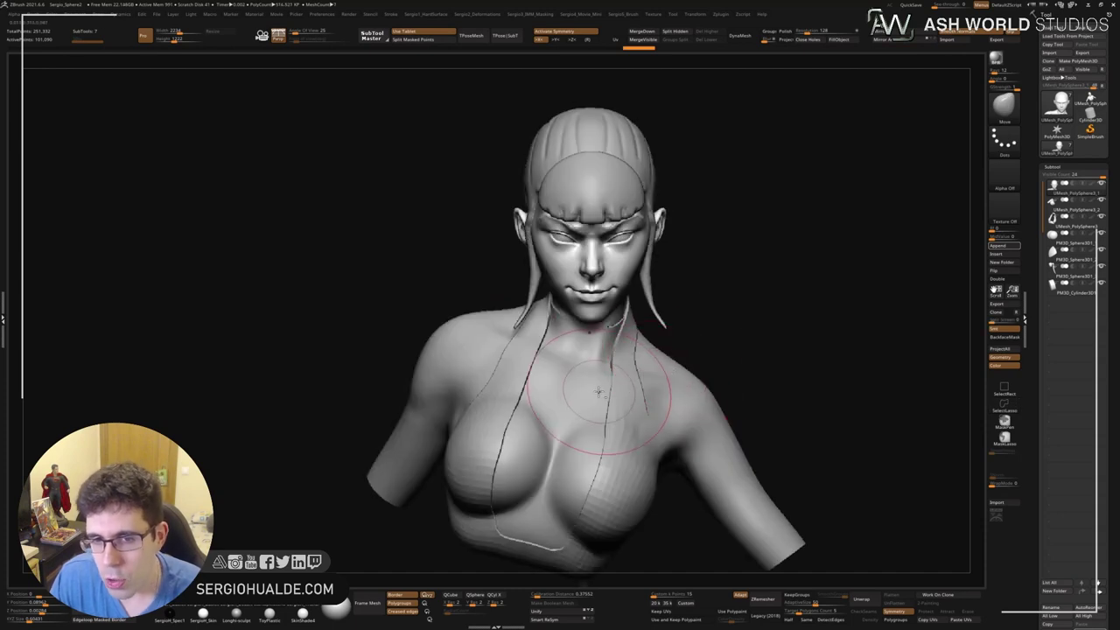
{"action": "left_click", "coordinate": [617, 385], "text": "alt"}
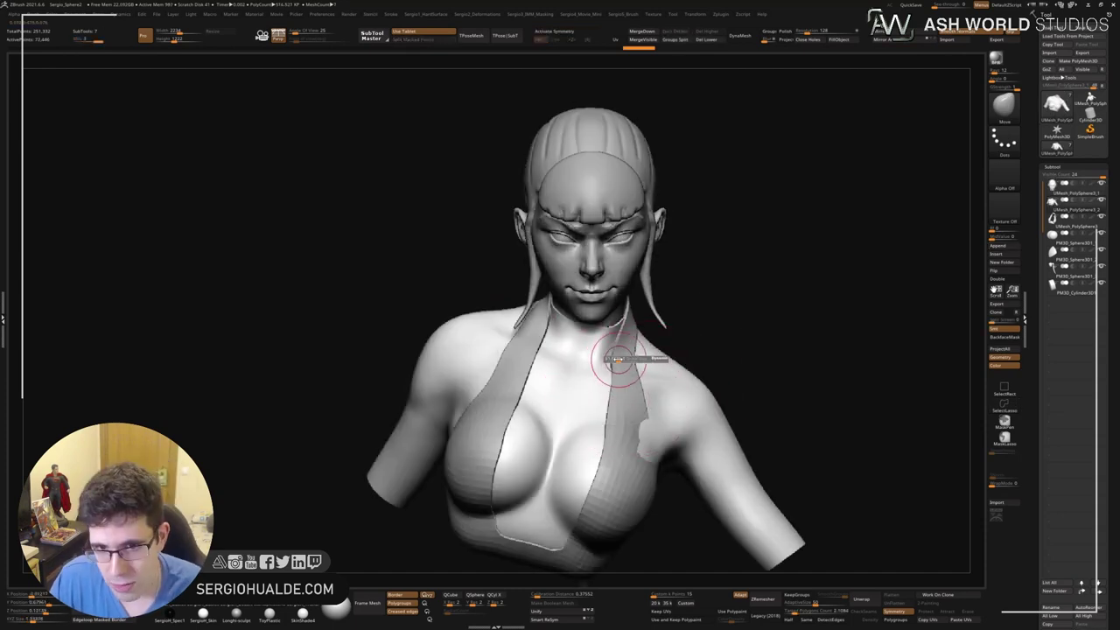
{"action": "left_click_drag", "start_coordinate": [612, 352], "coordinate": [792, 347]}
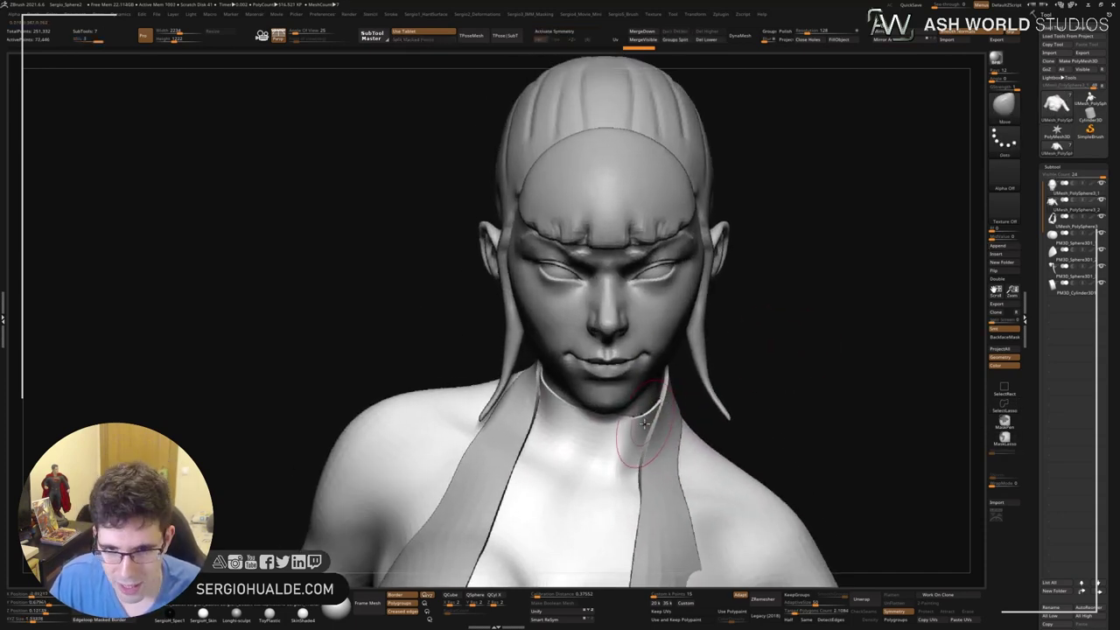
{"action": "mouse_move", "coordinate": [673, 442]}
{"action": "left_mouse_down"}
{"action": "mouse_move", "coordinate": [568, 420]}
{"action": "mouse_move", "coordinate": [540, 449]}
{"action": "mouse_move", "coordinate": [614, 405]}
{"action": "left_mouse_up"}
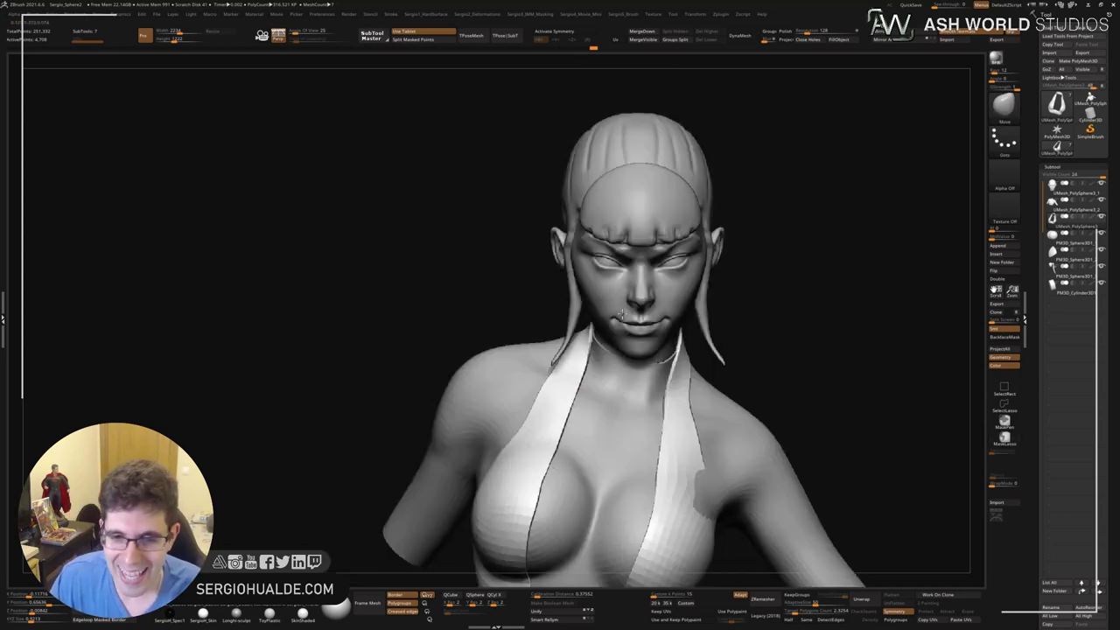
{"action": "left_click_drag", "start_coordinate": [263, 350], "coordinate": [393, 332]}
{"action": "left_click_drag", "start_coordinate": [674, 454], "coordinate": [706, 425]}
{"action": "left_click_drag", "start_coordinate": [263, 350], "coordinate": [175, 350]}
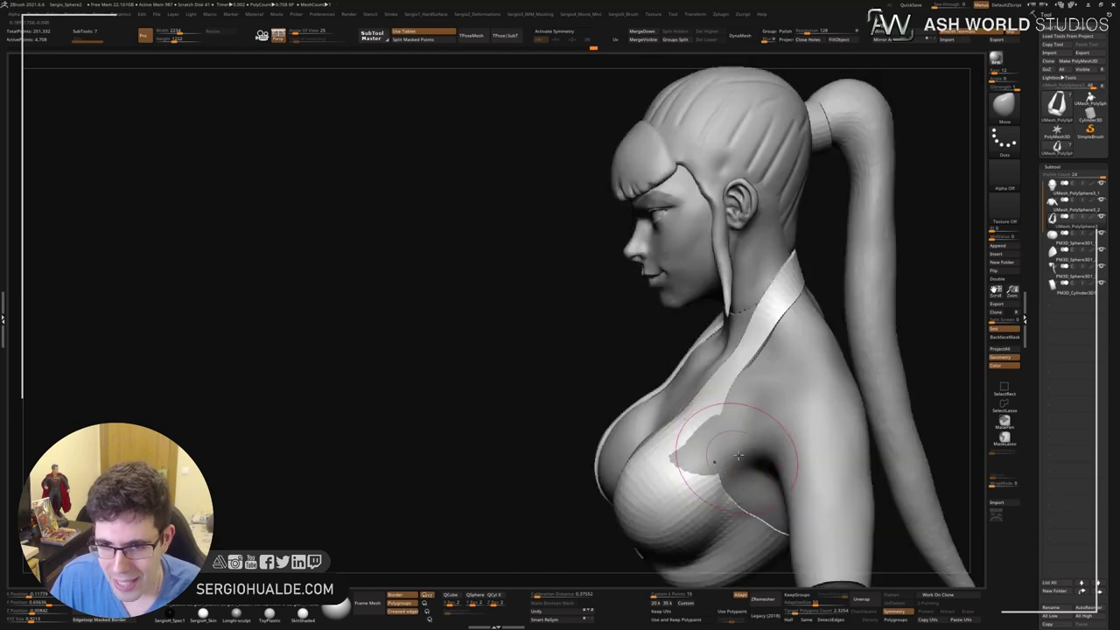
{"action": "mouse_move", "coordinate": [717, 449]}
{"action": "right_mouse_down"}
{"action": "mouse_move", "coordinate": [764, 442]}
{"action": "mouse_move", "coordinate": [723, 376]}
{"action": "mouse_move", "coordinate": [796, 559]}
{"action": "right_mouse_up"}
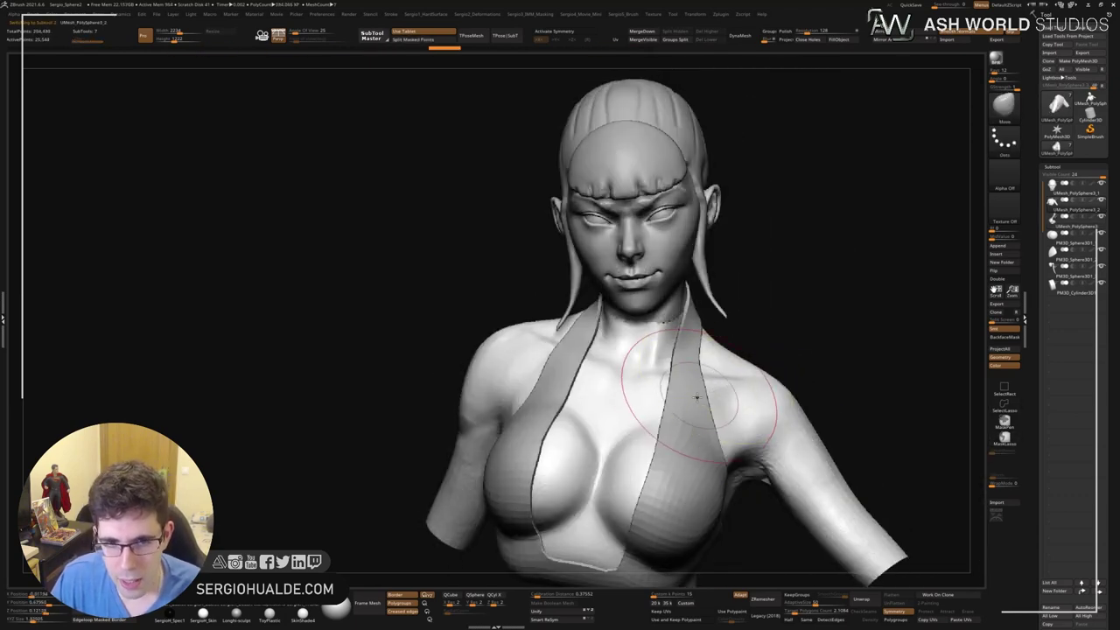
Raise the torso's subdivision level and ZRemesher it into clean low-resolution topology.
{"action": "key", "text": "d"}
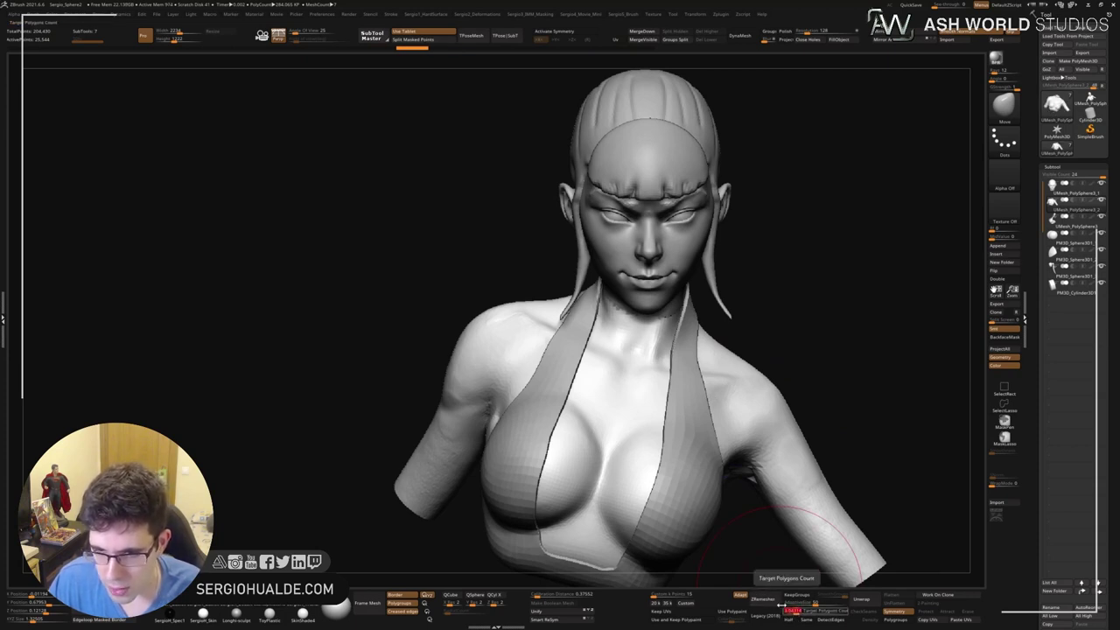
{"action": "left_click", "coordinate": [762, 598]}
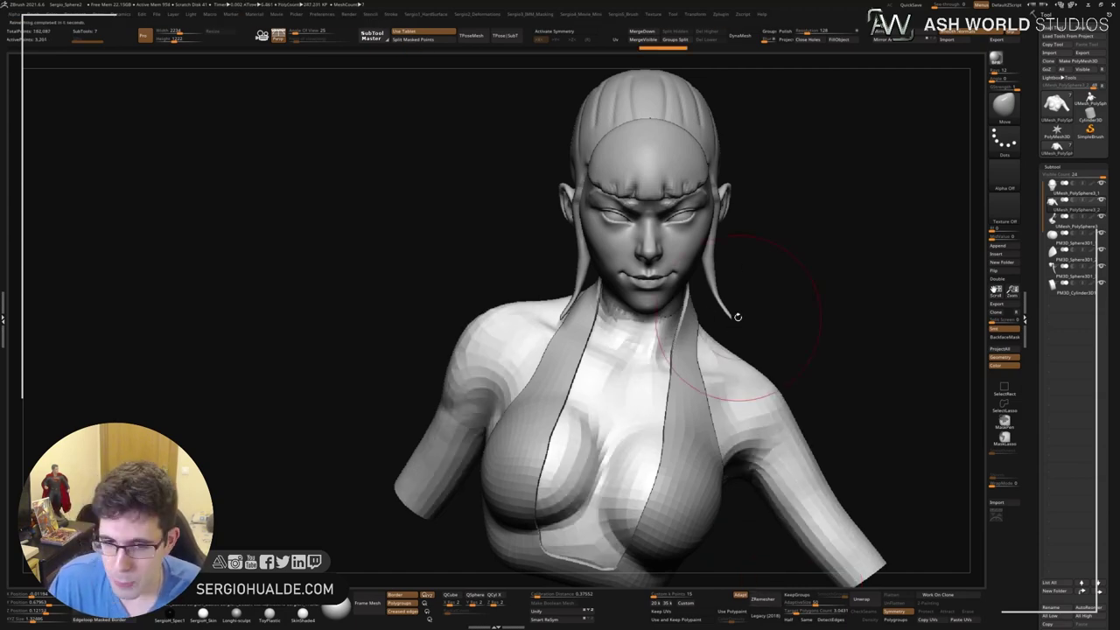
{"action": "left_click_drag", "start_coordinate": [738, 295], "coordinate": [688, 356]}
{"action": "key", "text": "space"}
{"action": "mouse_move", "coordinate": [688, 356]}
{"action": "right_mouse_down"}
{"action": "mouse_move", "coordinate": [745, 305]}
{"action": "mouse_move", "coordinate": [691, 315]}
{"action": "mouse_move", "coordinate": [684, 290]}
{"action": "mouse_move", "coordinate": [713, 346]}
{"action": "mouse_move", "coordinate": [647, 342]}
{"action": "mouse_move", "coordinate": [669, 257]}
{"action": "mouse_move", "coordinate": [644, 295]}
{"action": "mouse_move", "coordinate": [612, 301]}
{"action": "mouse_move", "coordinate": [620, 294]}
{"action": "mouse_move", "coordinate": [494, 275]}
{"action": "mouse_move", "coordinate": [537, 251]}
{"action": "mouse_move", "coordinate": [542, 295]}
{"action": "mouse_move", "coordinate": [516, 320]}
{"action": "mouse_move", "coordinate": [542, 280]}
{"action": "mouse_move", "coordinate": [493, 332]}
{"action": "mouse_move", "coordinate": [565, 313]}
{"action": "mouse_move", "coordinate": [437, 350]}
{"action": "mouse_move", "coordinate": [450, 349]}
{"action": "right_mouse_up"}
Apply Panel Loops to the remeshed torso for thickness, then check it from the front.
{"action": "left_click", "coordinate": [713, 342]}
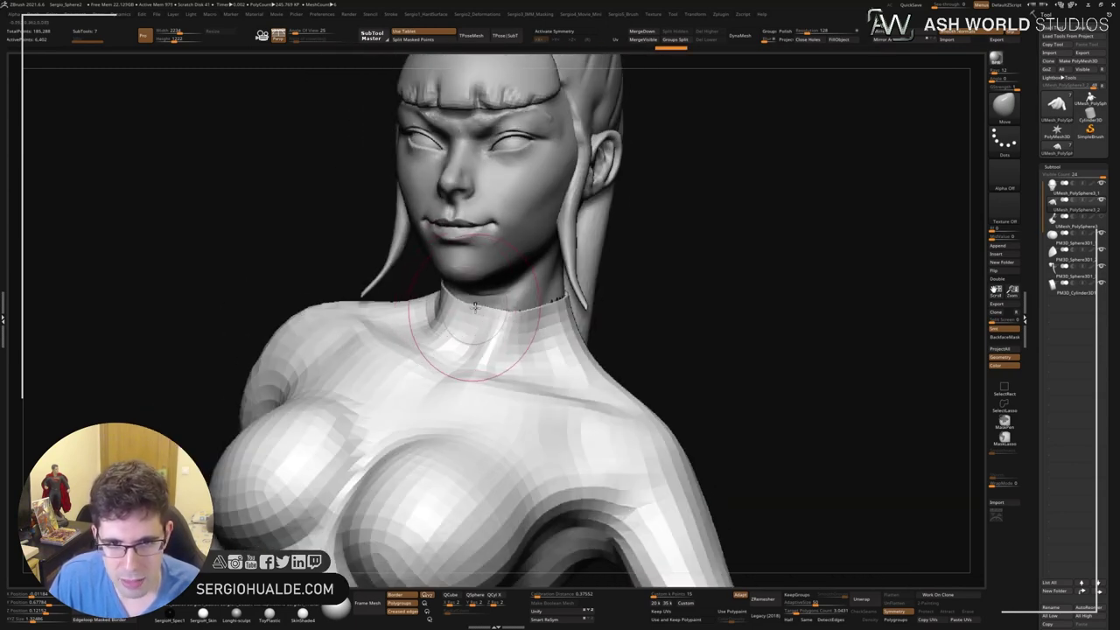
{"action": "right_click_drag", "start_coordinate": [458, 305], "coordinate": [473, 299]}
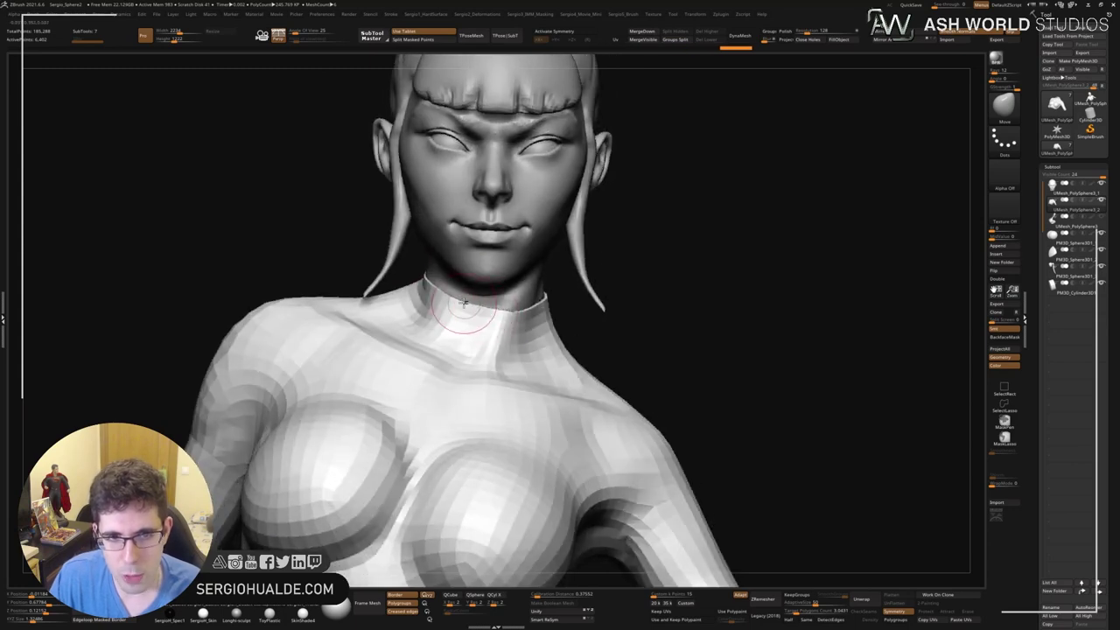
{"action": "right_click_drag", "start_coordinate": [515, 353], "coordinate": [636, 320], "text": "alt"}
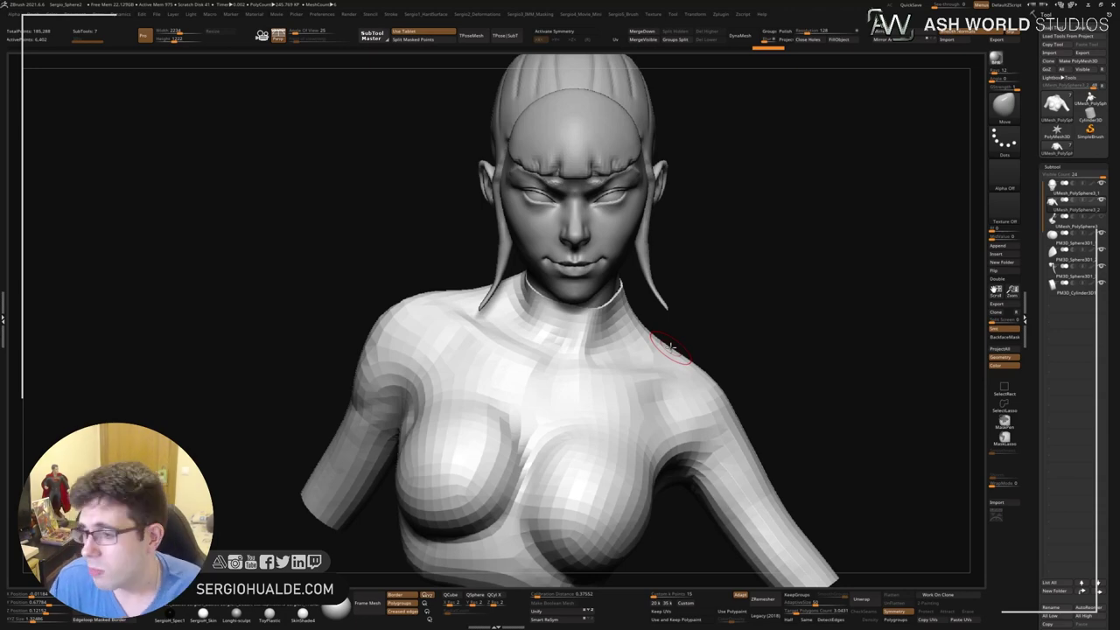
Make the halter-strap garment visible over the body and select the body piece.
{"action": "left_click_drag", "start_coordinate": [670, 346], "coordinate": [700, 290]}
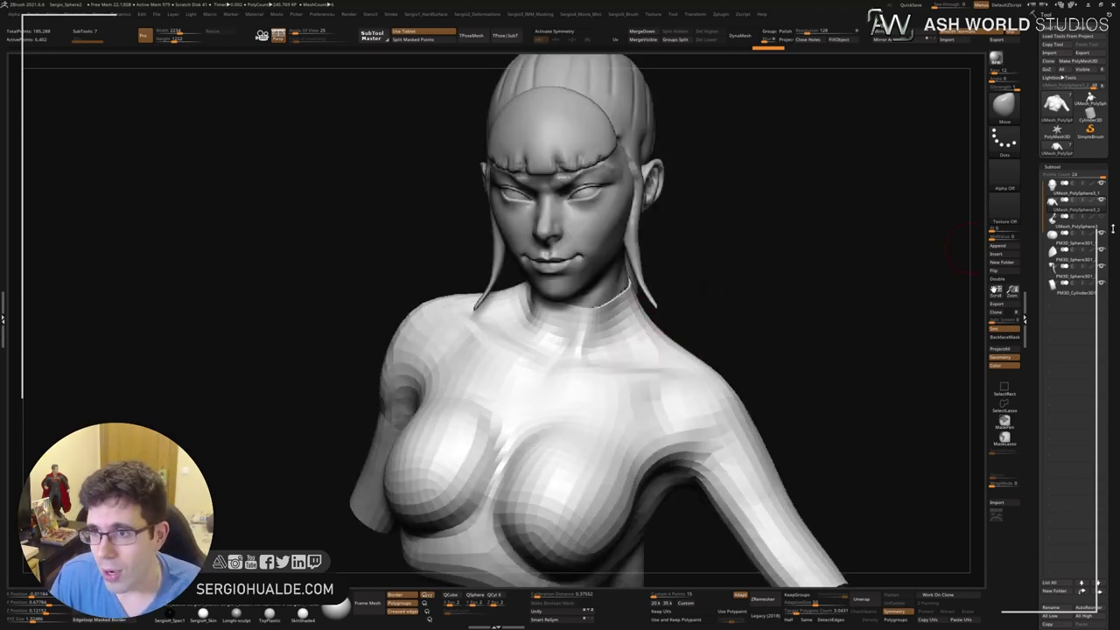
{"action": "left_click", "coordinate": [1101, 218]}
{"action": "left_click_drag", "start_coordinate": [840, 280], "coordinate": [778, 309]}
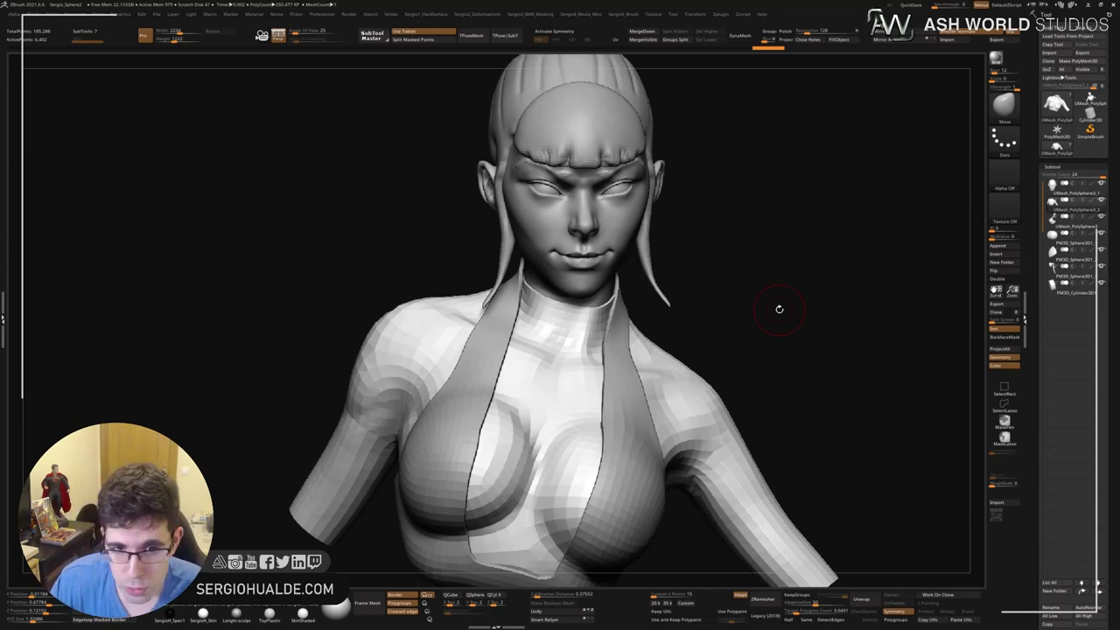
{"action": "left_click_drag", "start_coordinate": [778, 309], "coordinate": [512, 350]}
{"action": "scroll", "coordinate": [499, 370], "scroll_direction": "up", "scroll_amount": 2}
{"action": "scroll", "coordinate": [511, 382], "scroll_direction": "up", "scroll_amount": 2}
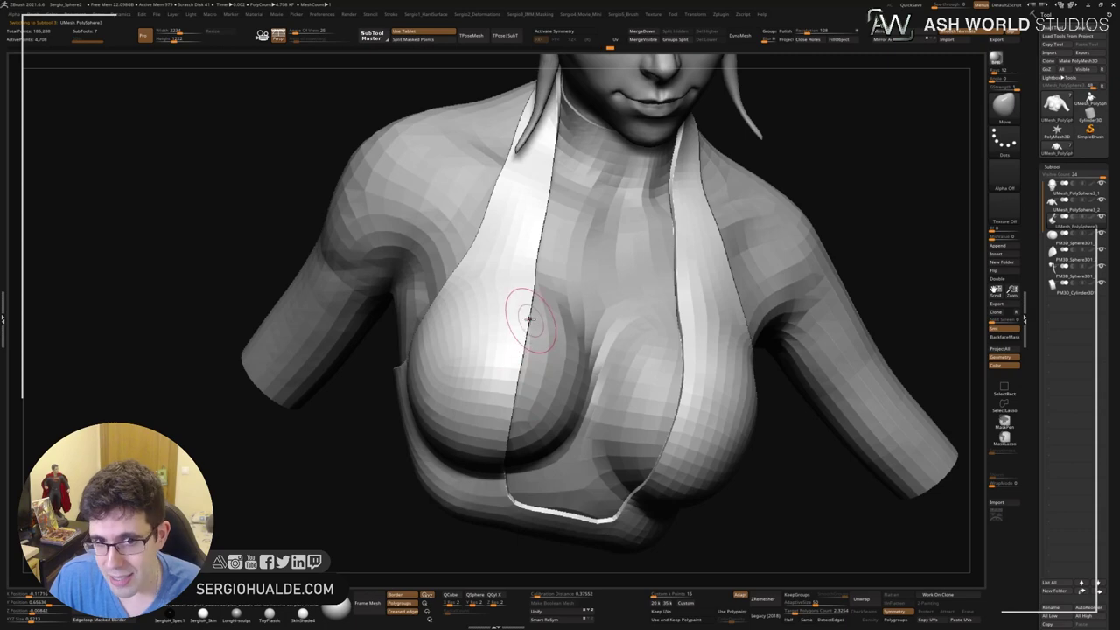
{"action": "scroll", "coordinate": [559, 332], "scroll_direction": "down", "scroll_amount": 2}
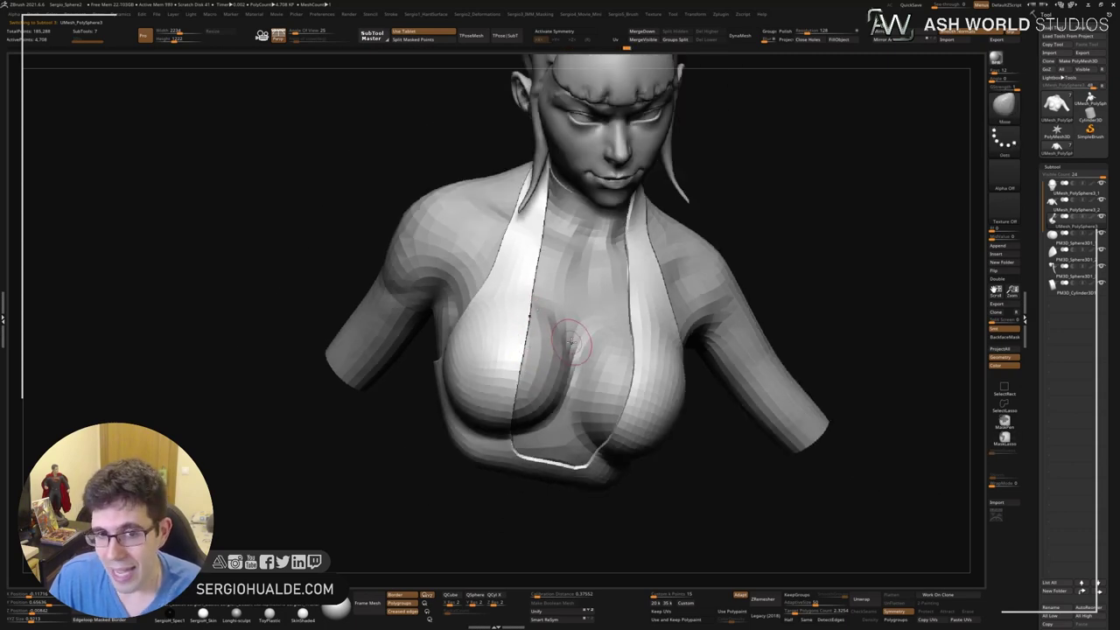
{"action": "left_click_drag", "start_coordinate": [569, 341], "coordinate": [545, 320]}
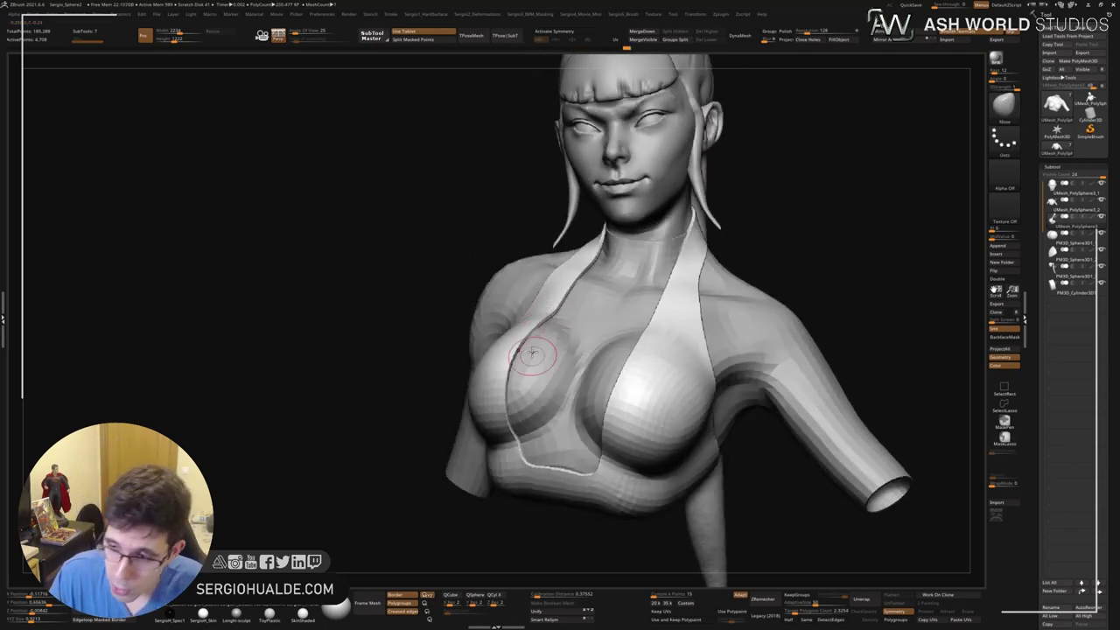
{"action": "left_click_drag", "start_coordinate": [534, 375], "coordinate": [542, 411]}
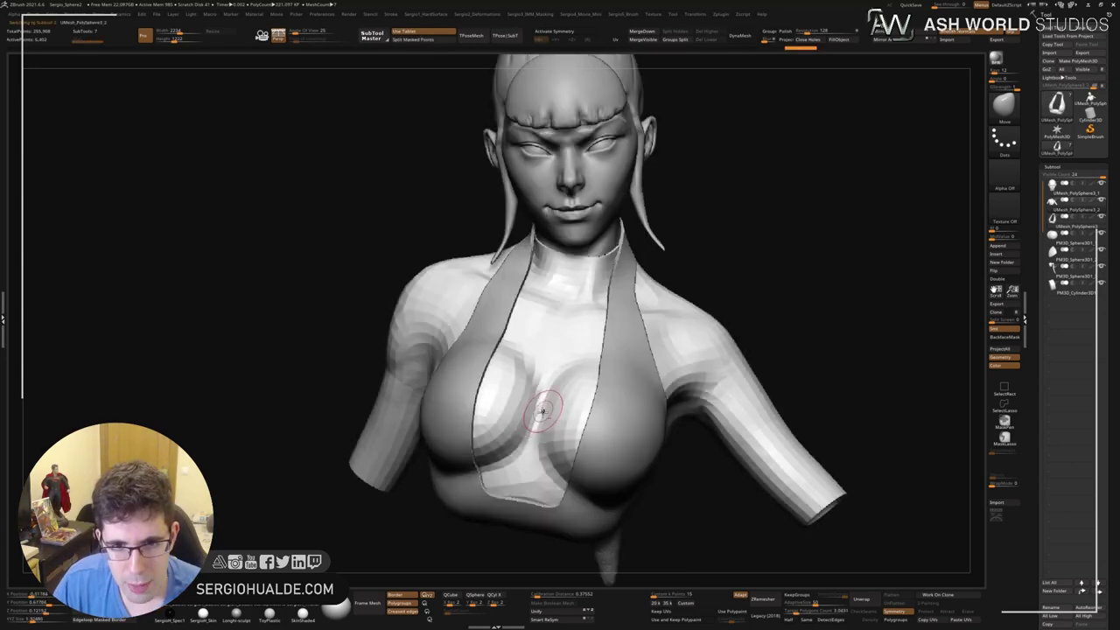
Subdivide the body mesh for a smooth surface and review it from above.
{"action": "key", "text": "d"}
{"action": "key", "text": "d"}
{"action": "mouse_move", "coordinate": [531, 338]}
{"action": "left_mouse_down"}
{"action": "mouse_move", "coordinate": [561, 358]}
{"action": "mouse_move", "coordinate": [562, 443]}
{"action": "mouse_move", "coordinate": [534, 425]}
{"action": "left_mouse_up"}
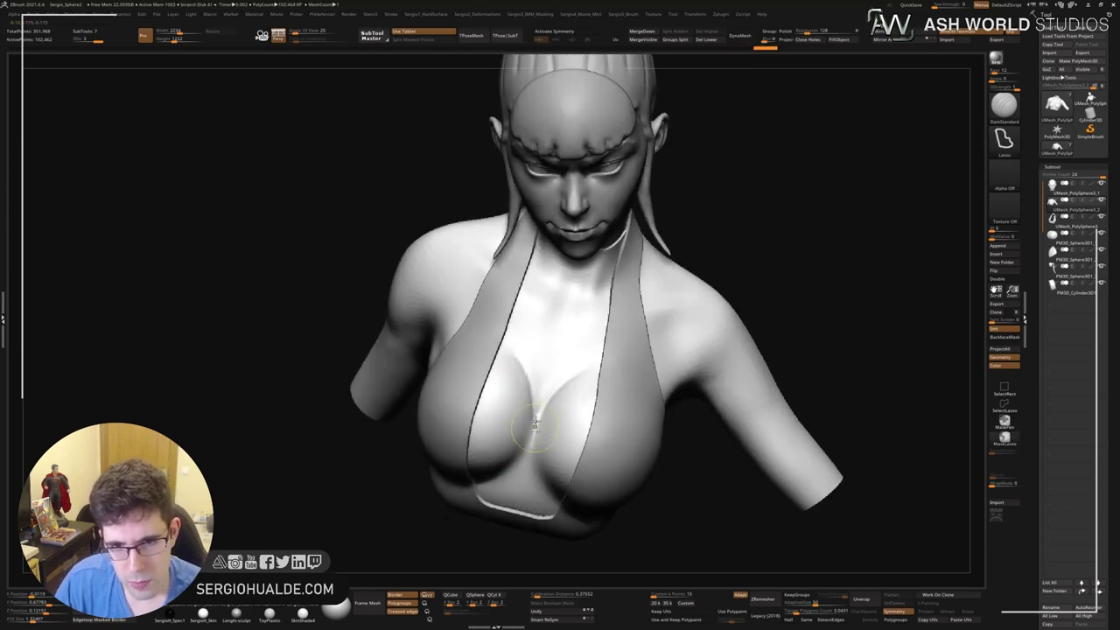
{"action": "mouse_move", "coordinate": [516, 350]}
{"action": "left_mouse_down"}
{"action": "mouse_move", "coordinate": [536, 451]}
{"action": "mouse_move", "coordinate": [525, 412]}
{"action": "mouse_move", "coordinate": [597, 332]}
{"action": "left_mouse_up"}
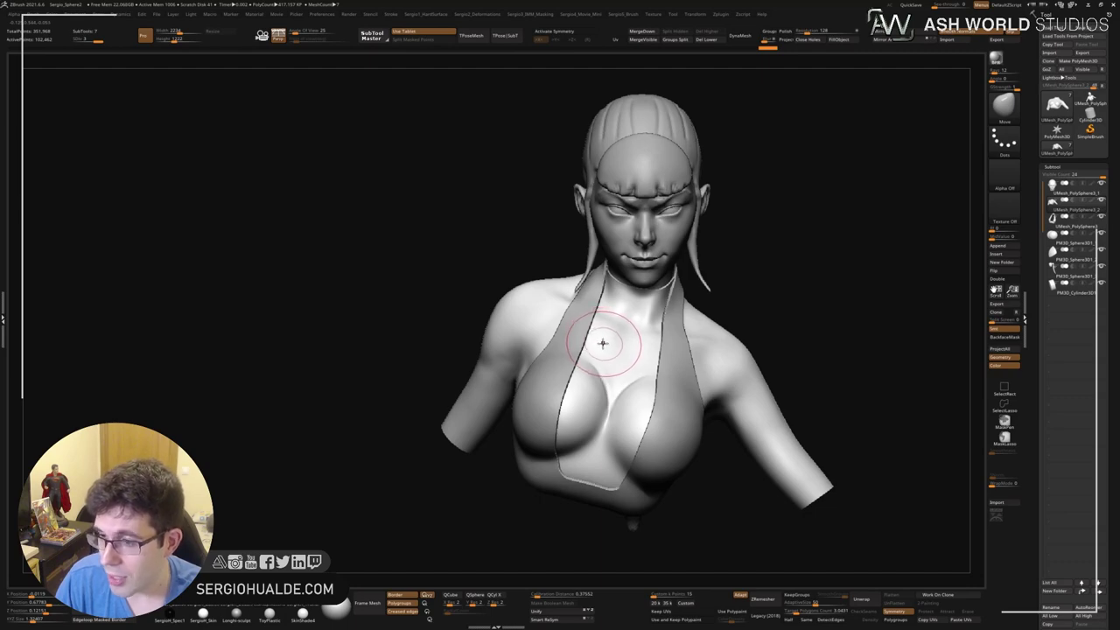
{"action": "mouse_move", "coordinate": [602, 343]}
{"action": "right_mouse_down"}
{"action": "mouse_move", "coordinate": [575, 387]}
{"action": "mouse_move", "coordinate": [610, 311]}
{"action": "right_mouse_up"}
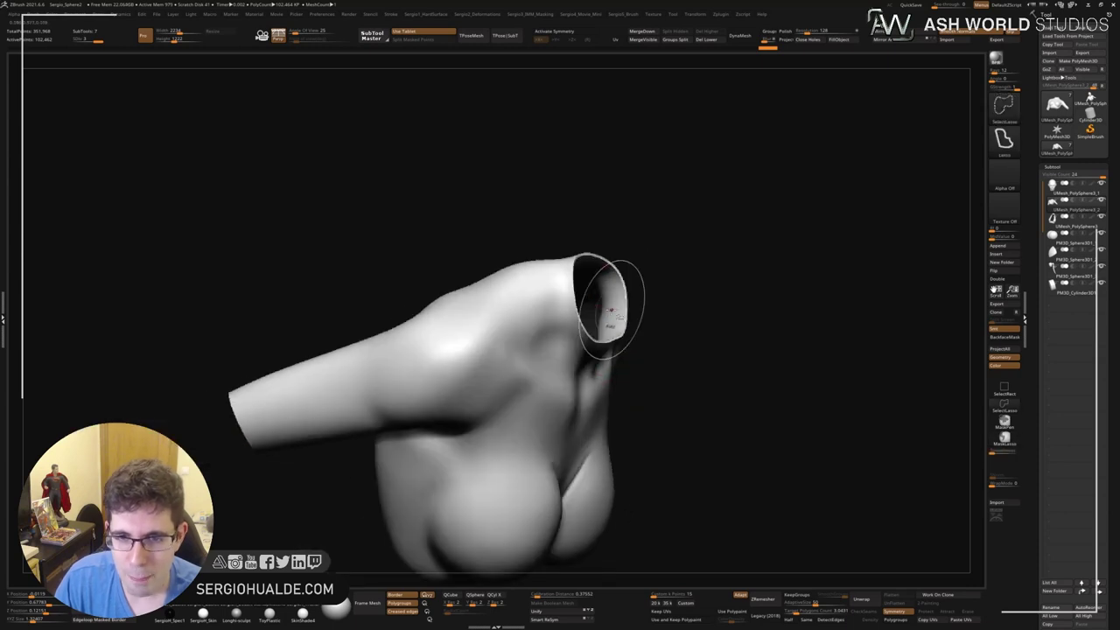
Turn on Double display so the inside faces of the neck and sleeve openings show.
{"action": "mouse_move", "coordinate": [624, 260]}
{"action": "right_mouse_down"}
{"action": "mouse_move", "coordinate": [667, 315]}
{"action": "mouse_move", "coordinate": [628, 320]}
{"action": "mouse_move", "coordinate": [679, 288]}
{"action": "mouse_move", "coordinate": [687, 307]}
{"action": "mouse_move", "coordinate": [667, 313]}
{"action": "right_mouse_up"}
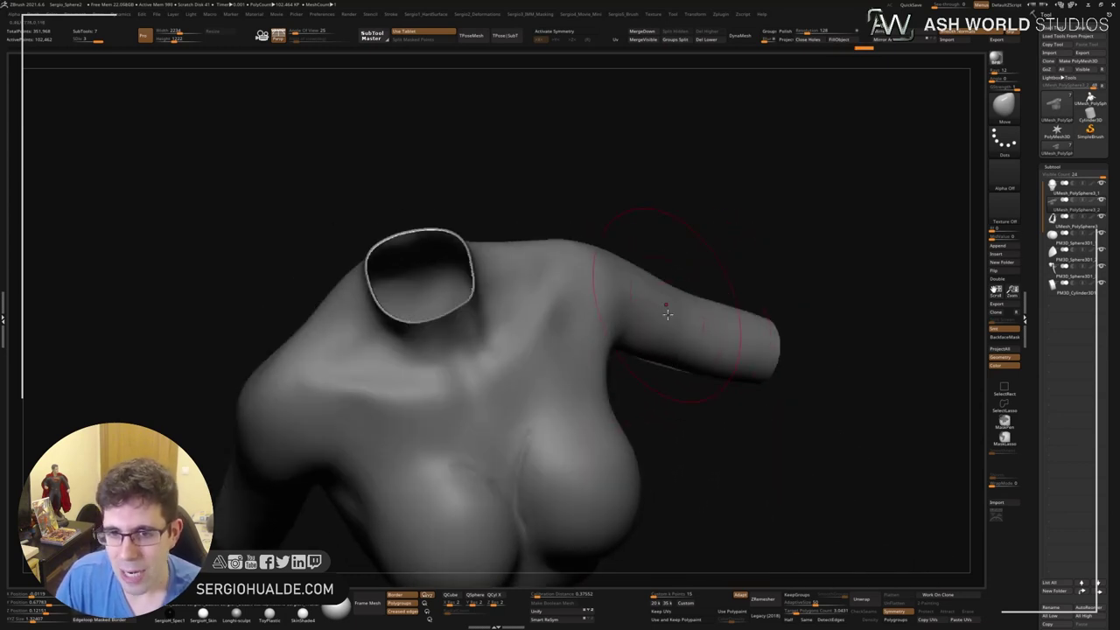
{"action": "mouse_move", "coordinate": [670, 354]}
{"action": "right_mouse_down"}
{"action": "mouse_move", "coordinate": [675, 367]}
{"action": "mouse_move", "coordinate": [655, 375]}
{"action": "mouse_move", "coordinate": [734, 426]}
{"action": "right_mouse_up"}
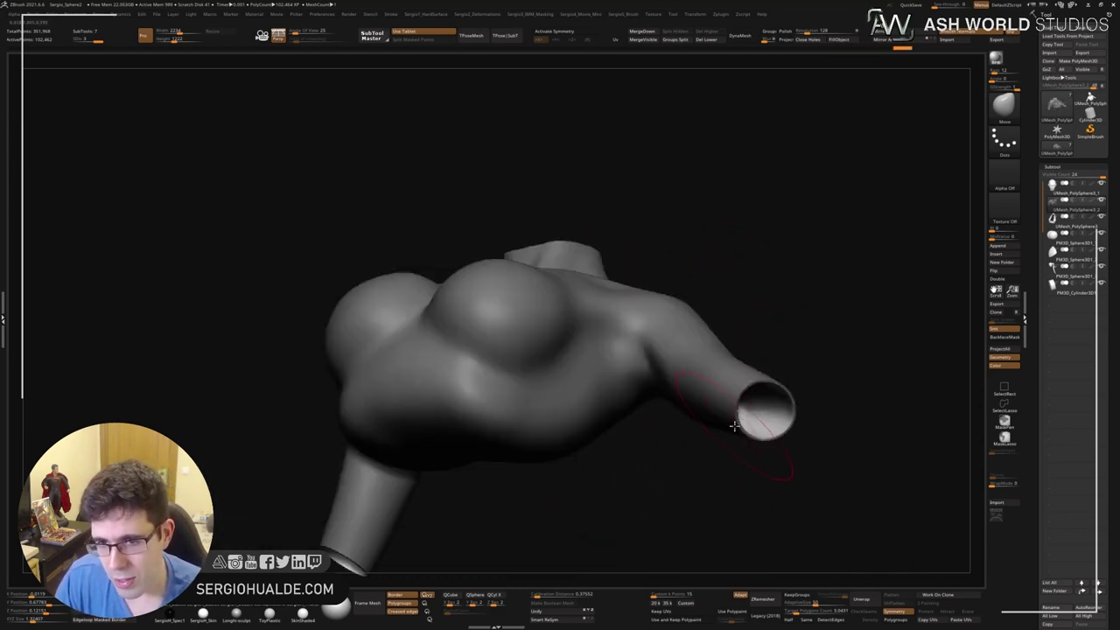
{"action": "right_click_drag", "start_coordinate": [738, 374], "coordinate": [726, 323]}
{"action": "key", "text": "space"}
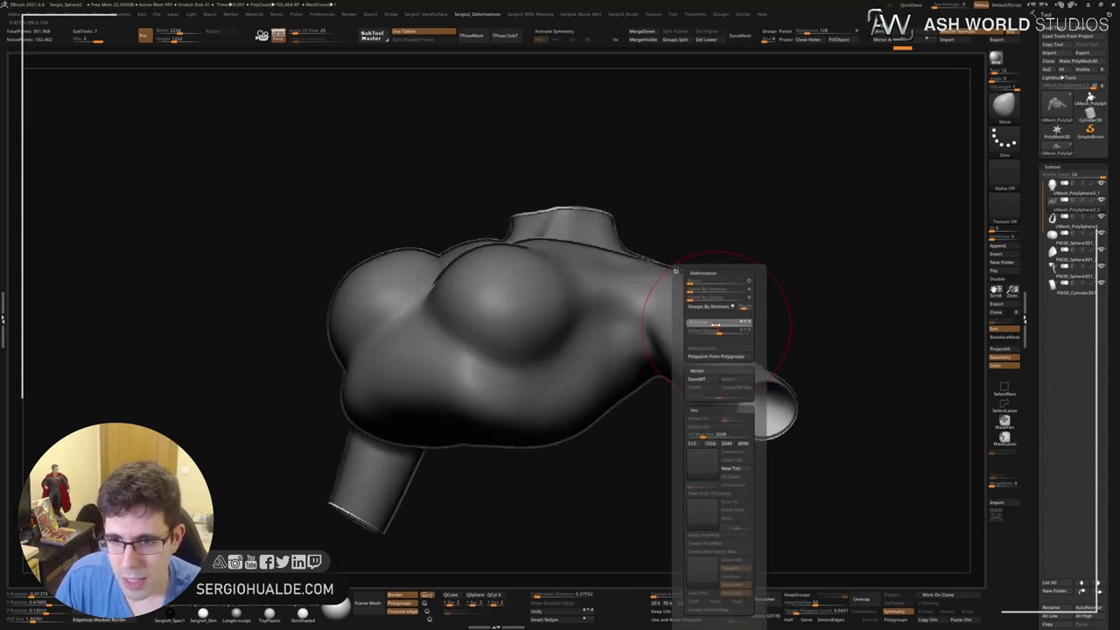
{"action": "mouse_move", "coordinate": [676, 272]}
{"action": "right_mouse_down"}
{"action": "mouse_move", "coordinate": [557, 352]}
{"action": "mouse_move", "coordinate": [582, 341]}
{"action": "right_mouse_up"}
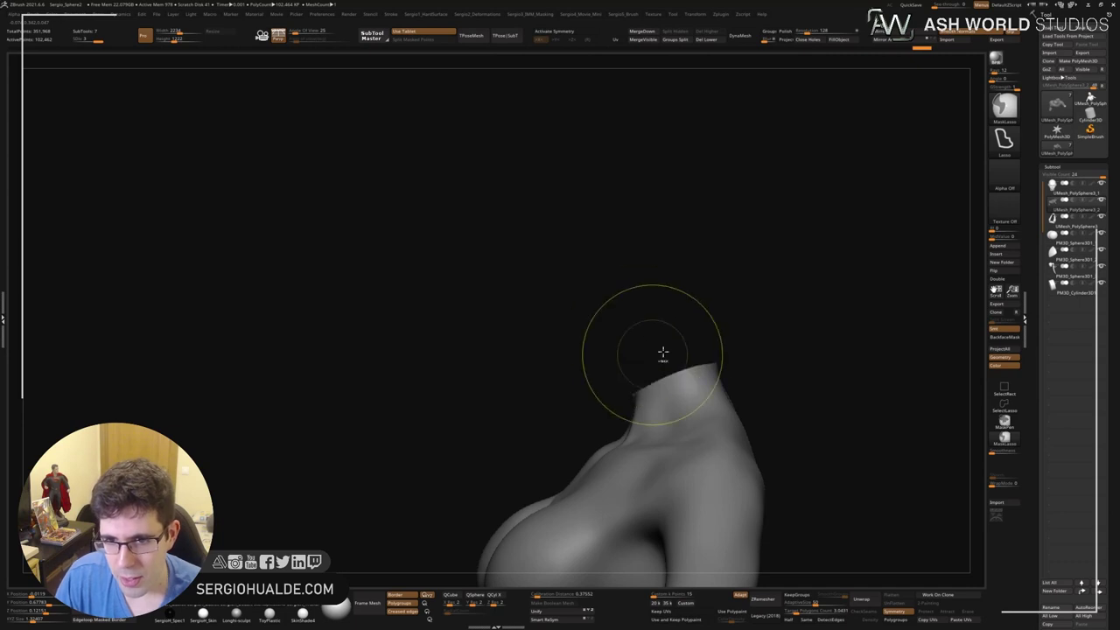
{"action": "mouse_move", "coordinate": [655, 356]}
{"action": "right_mouse_down"}
{"action": "mouse_move", "coordinate": [609, 202]}
{"action": "mouse_move", "coordinate": [757, 375]}
{"action": "mouse_move", "coordinate": [497, 348]}
{"action": "right_mouse_up"}
{"action": "left_click_drag", "start_coordinate": [497, 347], "coordinate": [437, 318], "text": "ctrl"}
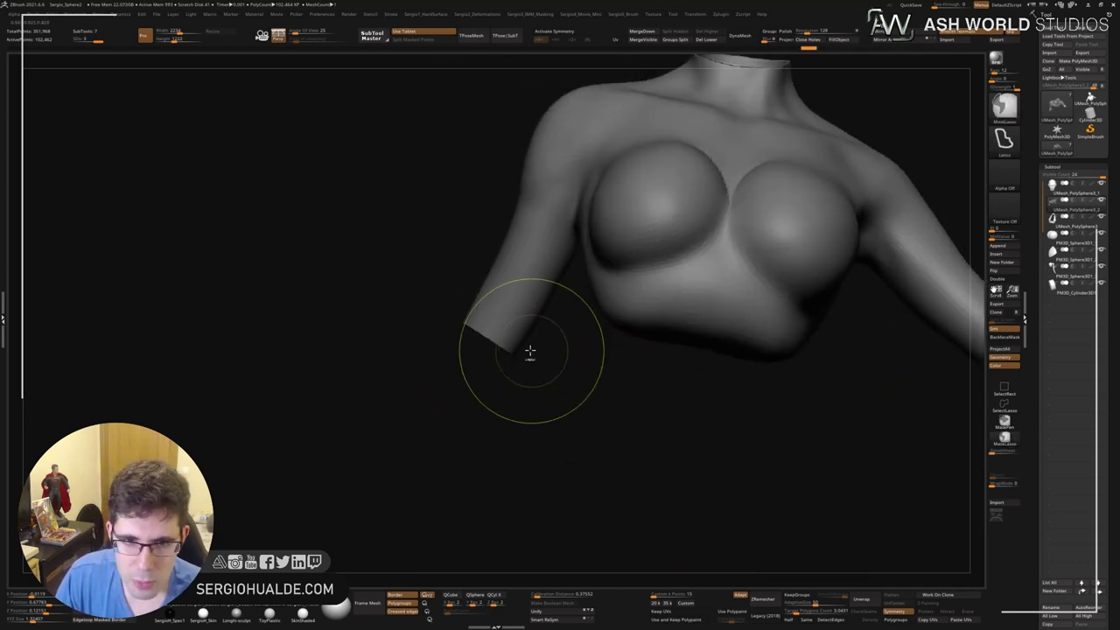
{"action": "right_click_drag", "start_coordinate": [557, 380], "coordinate": [603, 274]}
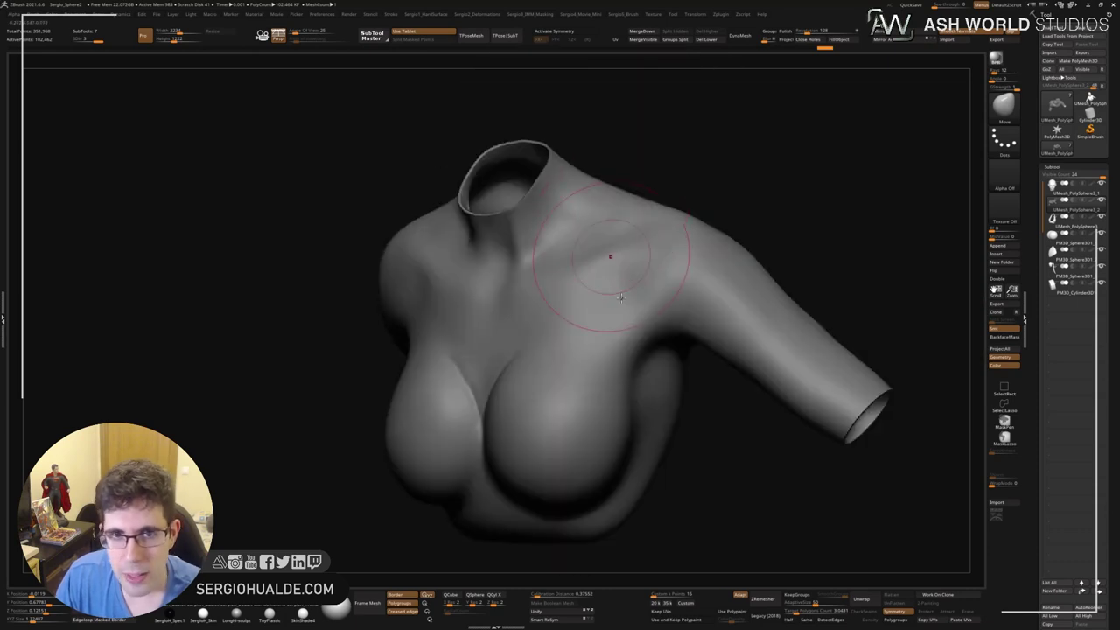
{"action": "key", "text": "space"}
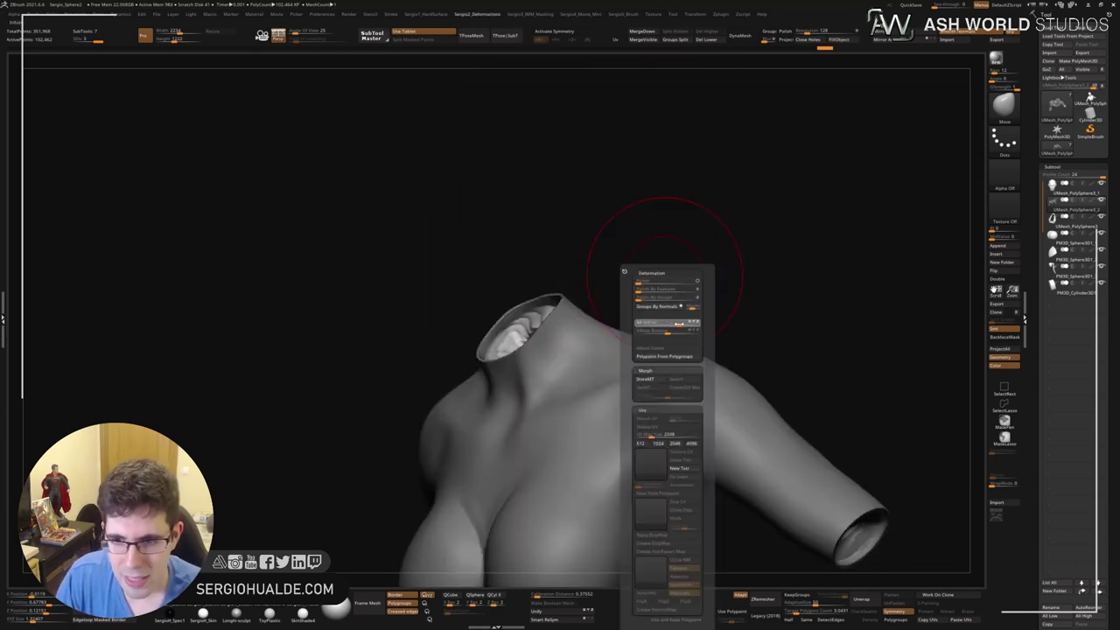
Briefly show the head and hair, hide them again, and inspect the neck rim close up.
{"action": "mouse_move", "coordinate": [580, 371]}
{"action": "right_mouse_down", "text": "shift"}
{"action": "mouse_move", "coordinate": [524, 383]}
{"action": "mouse_move", "coordinate": [600, 370]}
{"action": "mouse_move", "coordinate": [657, 392]}
{"action": "right_mouse_up", "text": "shift"}
{"action": "left_click", "coordinate": [725, 376], "text": "ctrl+shift"}
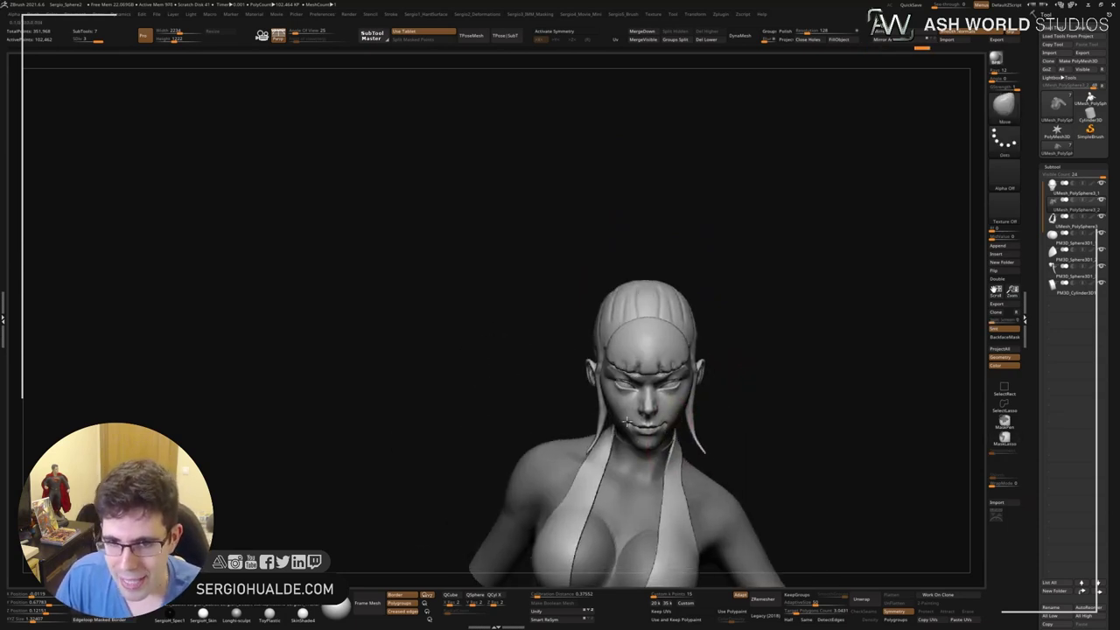
{"action": "mouse_move", "coordinate": [725, 375]}
{"action": "right_mouse_down", "text": "alt"}
{"action": "mouse_move", "coordinate": [686, 361]}
{"action": "mouse_move", "coordinate": [760, 328]}
{"action": "mouse_move", "coordinate": [595, 388]}
{"action": "mouse_move", "coordinate": [637, 359]}
{"action": "mouse_move", "coordinate": [626, 360]}
{"action": "right_mouse_up", "text": "alt"}
{"action": "left_click", "coordinate": [624, 369], "text": "ctrl+shift"}
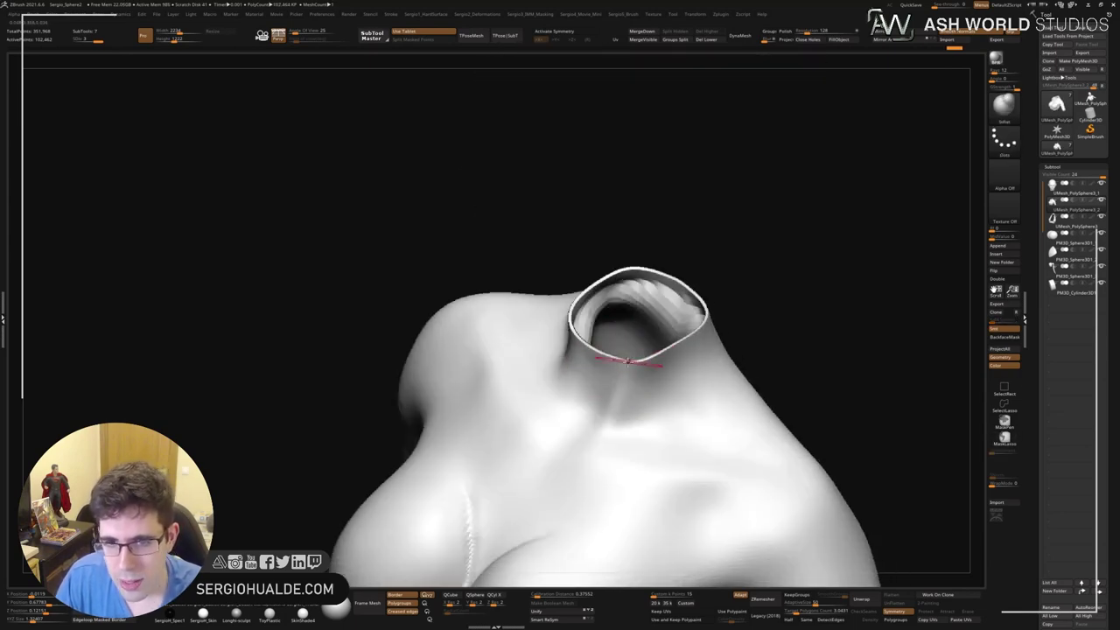
{"action": "right_click_drag", "start_coordinate": [713, 300], "coordinate": [683, 385]}
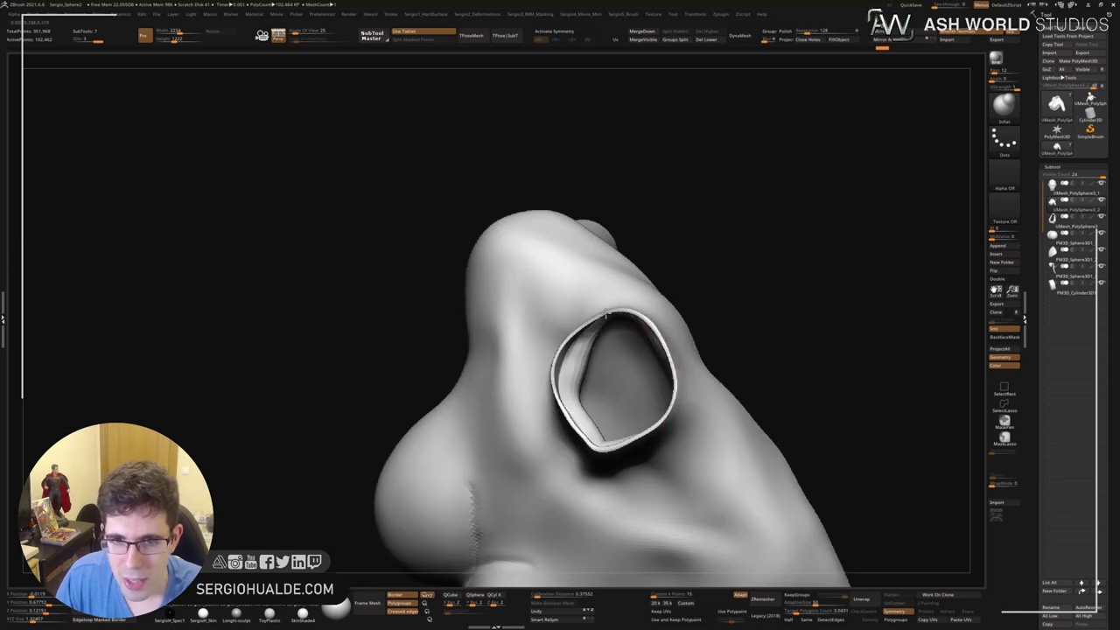
{"action": "right_click_drag", "start_coordinate": [581, 330], "coordinate": [596, 327], "text": "alt"}
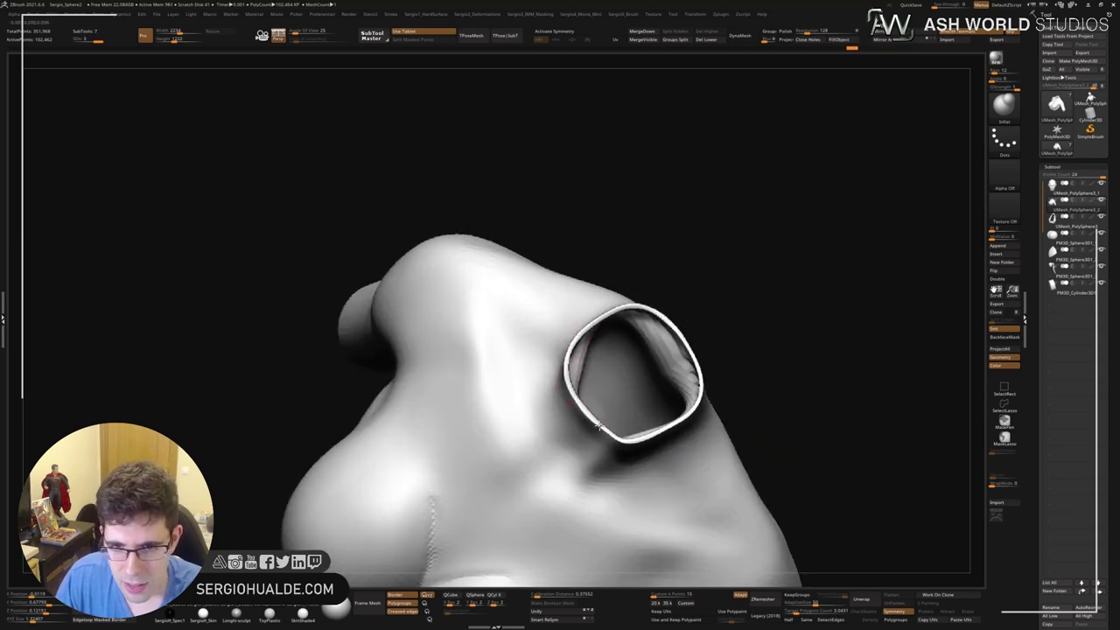
Unhide the head and hair subtools and zoom out to a front view of the bust.
{"action": "mouse_move", "coordinate": [645, 440]}
{"action": "right_mouse_down"}
{"action": "mouse_move", "coordinate": [643, 337]}
{"action": "mouse_move", "coordinate": [589, 352]}
{"action": "mouse_move", "coordinate": [568, 394]}
{"action": "mouse_move", "coordinate": [512, 409]}
{"action": "mouse_move", "coordinate": [514, 445]}
{"action": "mouse_move", "coordinate": [502, 442]}
{"action": "mouse_move", "coordinate": [546, 410]}
{"action": "mouse_move", "coordinate": [579, 341]}
{"action": "right_mouse_up"}
{"action": "left_click", "coordinate": [175, 175], "text": "ctrl+shift"}
{"action": "right_click", "coordinate": [643, 335]}
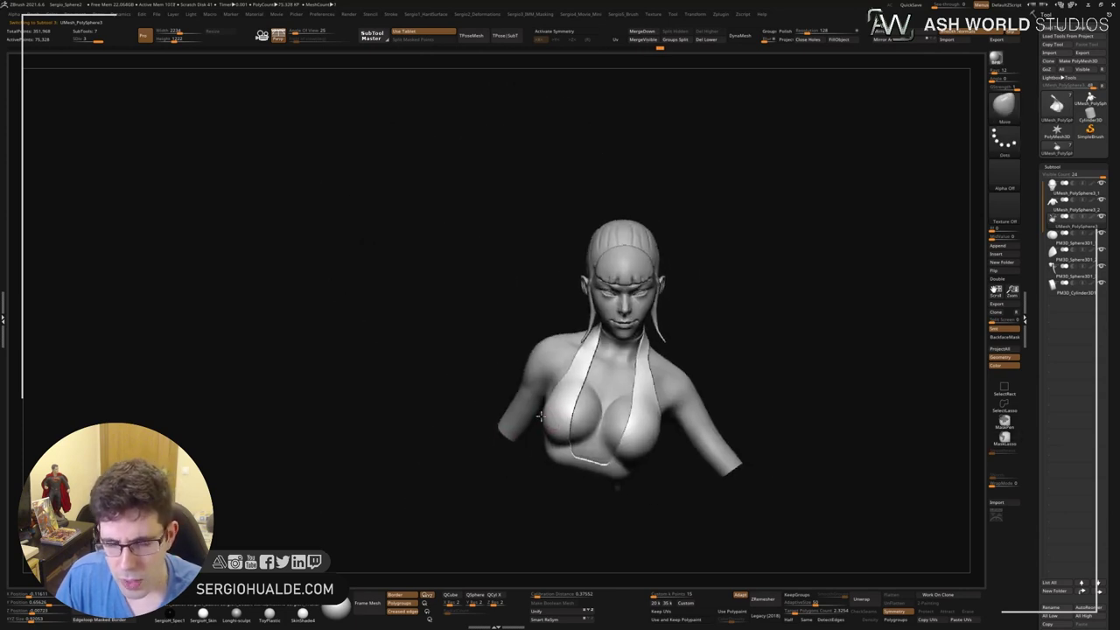
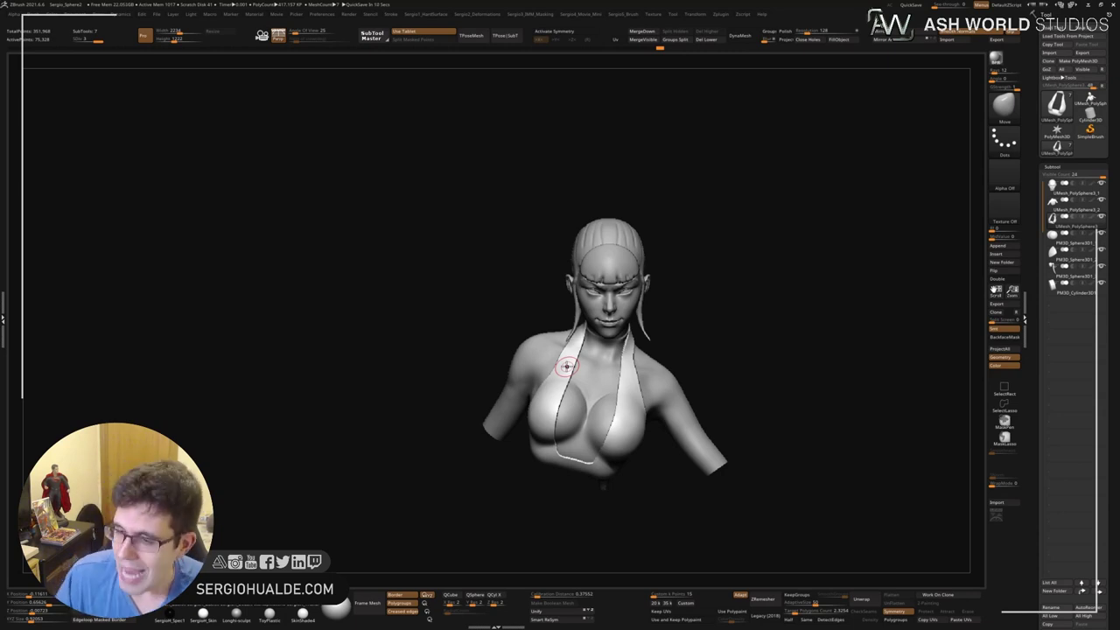
Solo the torso and smooth out the dent near the armpit.
{"action": "left_click_drag", "start_coordinate": [567, 366], "coordinate": [656, 360]}
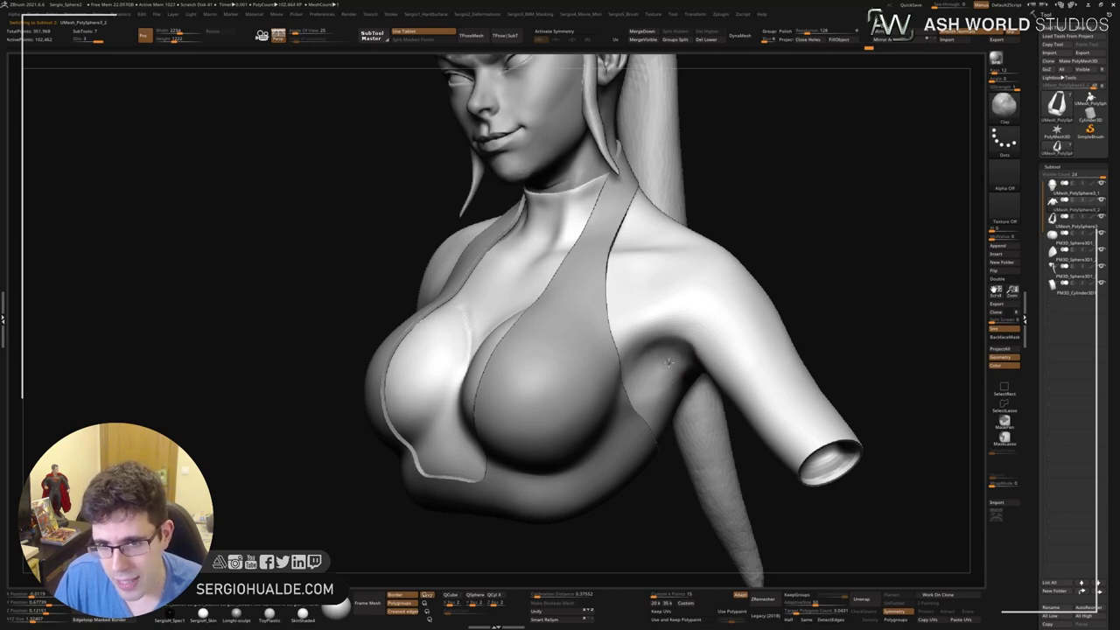
{"action": "mouse_move", "coordinate": [668, 361]}
{"action": "right_mouse_down"}
{"action": "mouse_move", "coordinate": [678, 373]}
{"action": "mouse_move", "coordinate": [722, 362]}
{"action": "mouse_move", "coordinate": [733, 330]}
{"action": "mouse_move", "coordinate": [720, 357]}
{"action": "mouse_move", "coordinate": [725, 325]}
{"action": "mouse_move", "coordinate": [733, 348]}
{"action": "mouse_move", "coordinate": [696, 352]}
{"action": "right_mouse_up"}
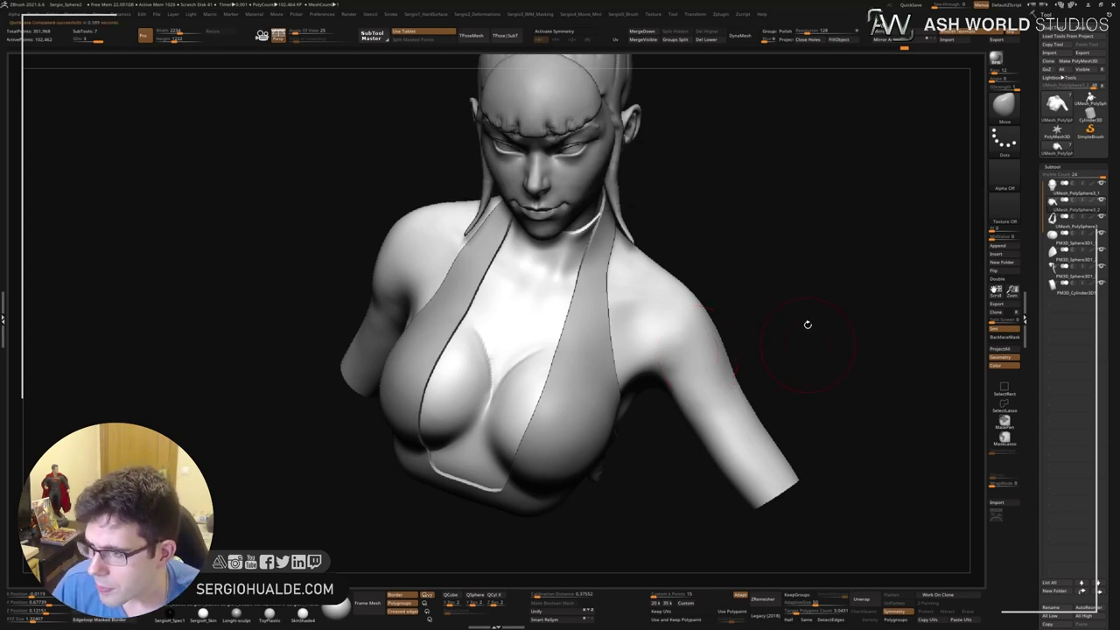
{"action": "mouse_move", "coordinate": [878, 325]}
{"action": "left_mouse_down"}
{"action": "mouse_move", "coordinate": [890, 329]}
{"action": "mouse_move", "coordinate": [870, 318]}
{"action": "left_mouse_up"}
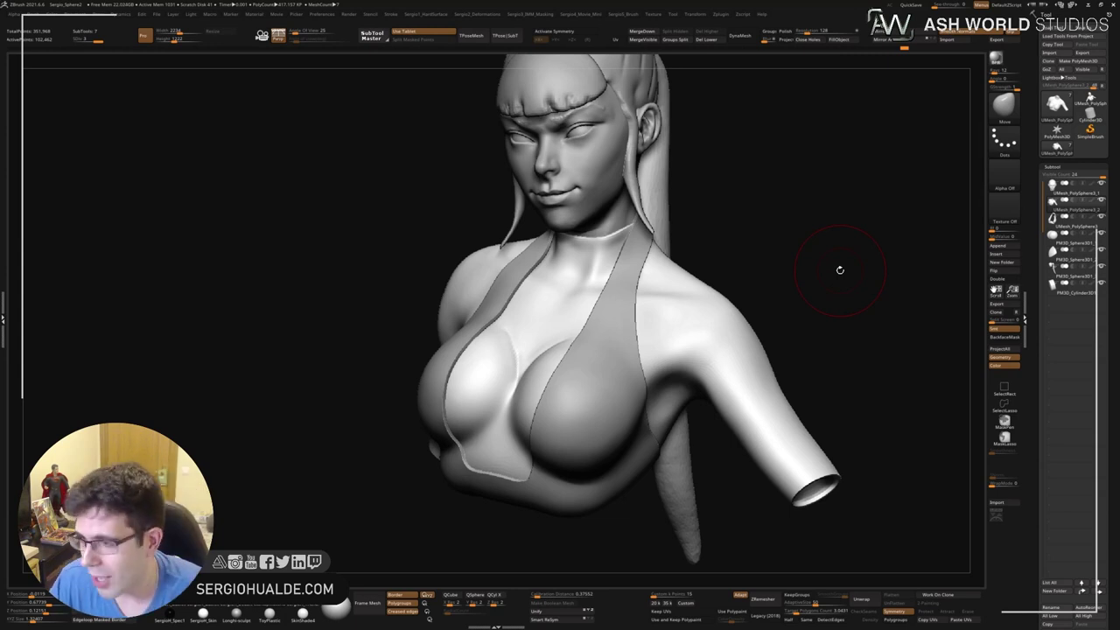
{"action": "left_click_drag", "start_coordinate": [839, 269], "coordinate": [612, 345]}
{"action": "left_click", "coordinate": [611, 345], "text": "ctrl+shift"}
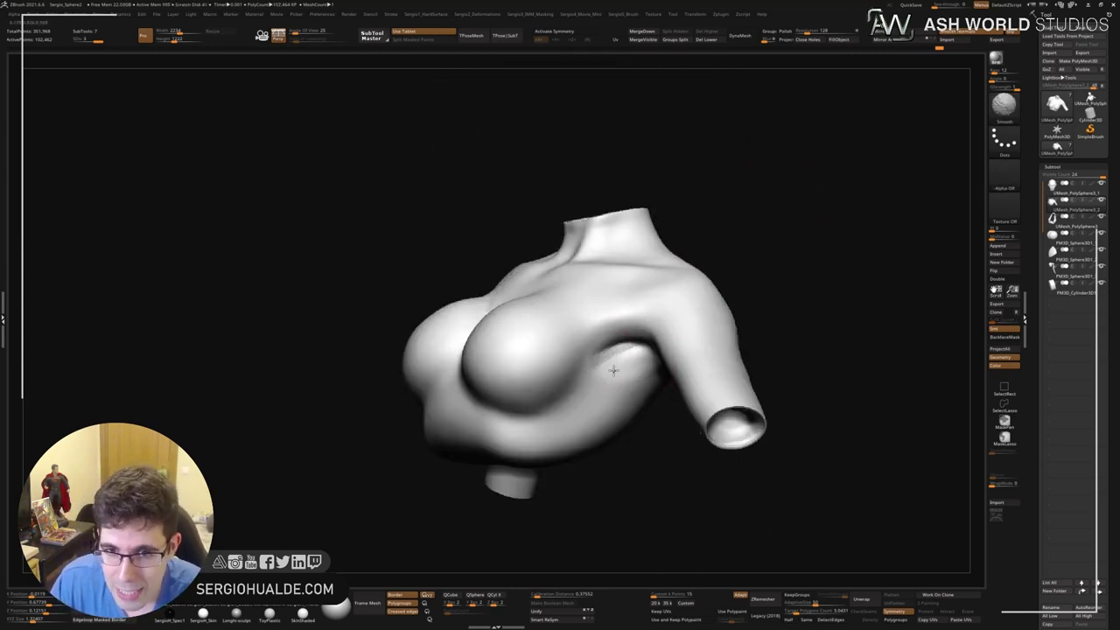
{"action": "left_click", "coordinate": [622, 373], "text": "ctrl+shift"}
{"action": "right_click_drag", "start_coordinate": [624, 372], "coordinate": [670, 352]}
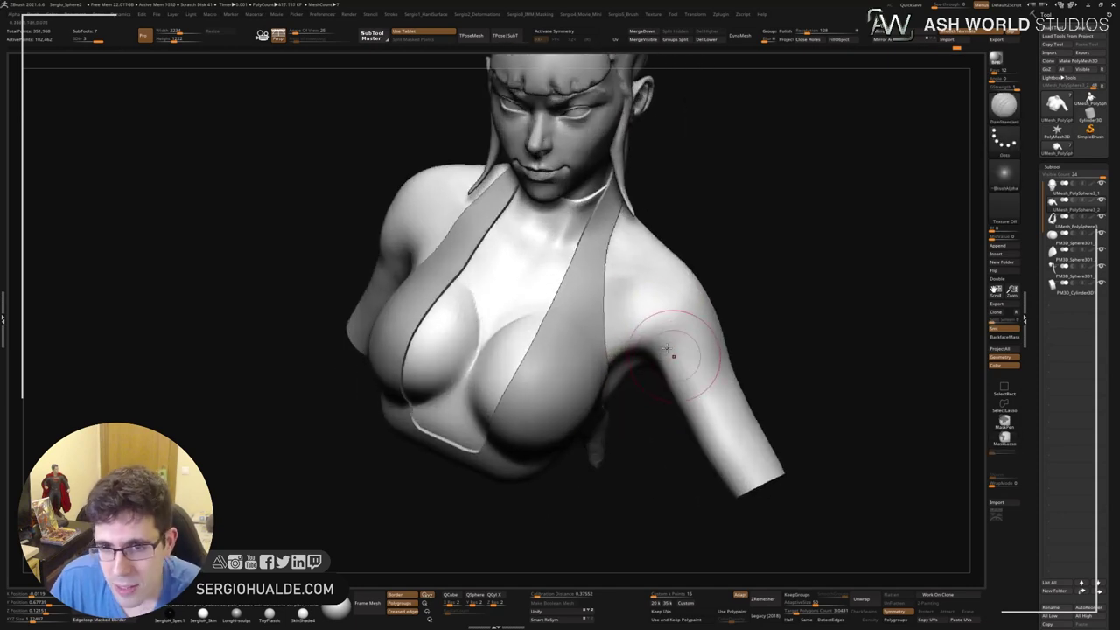
{"action": "left_click", "coordinate": [630, 297], "text": "ctrl+shift"}
{"action": "right_click_drag", "start_coordinate": [618, 290], "coordinate": [607, 292], "text": "ctrl"}
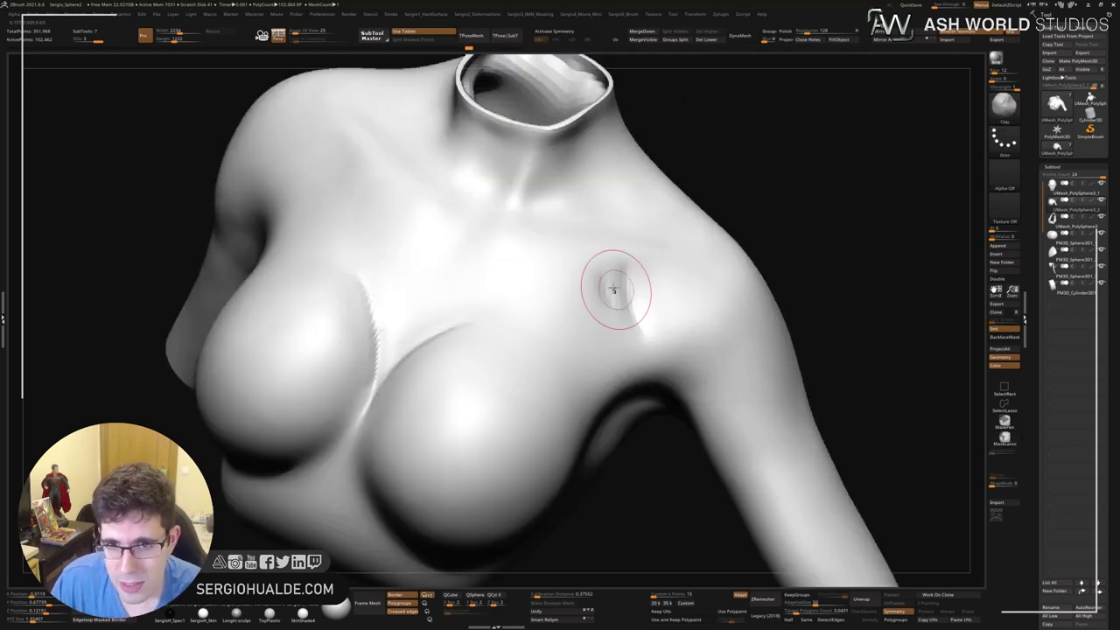
{"action": "mouse_move", "coordinate": [617, 312]}
{"action": "left_mouse_down"}
{"action": "mouse_move", "coordinate": [603, 267]}
{"action": "mouse_move", "coordinate": [586, 274]}
{"action": "left_mouse_up"}
Switch to the Standard brush, test a diagonal chest crease, then smooth it away.
{"action": "right_click_drag", "start_coordinate": [644, 295], "coordinate": [674, 339], "text": "ctrl"}
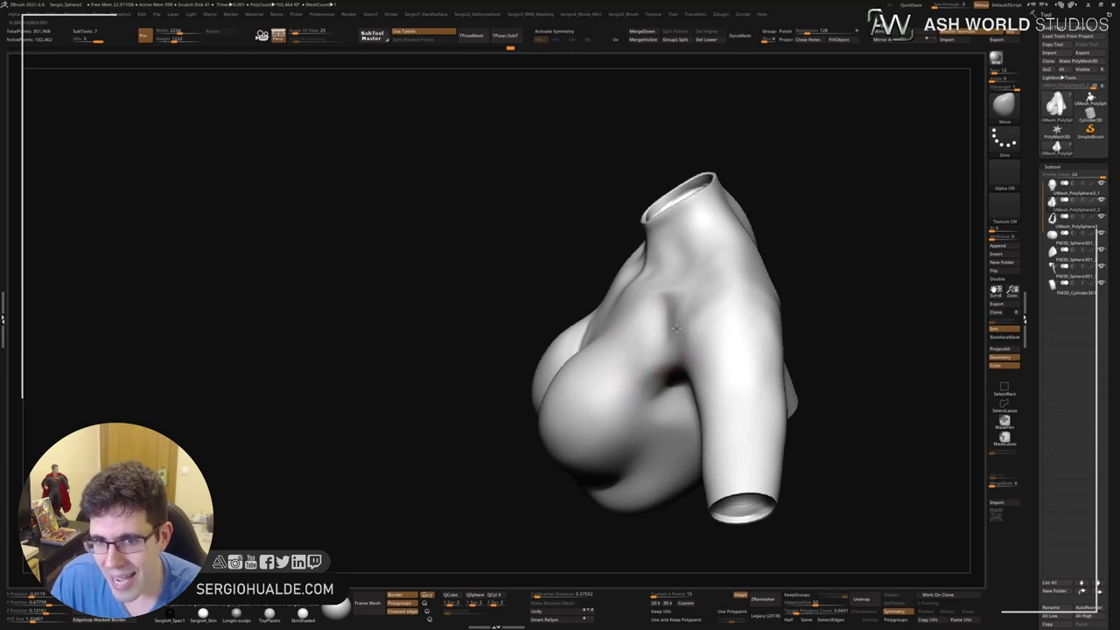
{"action": "right_click_drag", "start_coordinate": [695, 324], "coordinate": [707, 342]}
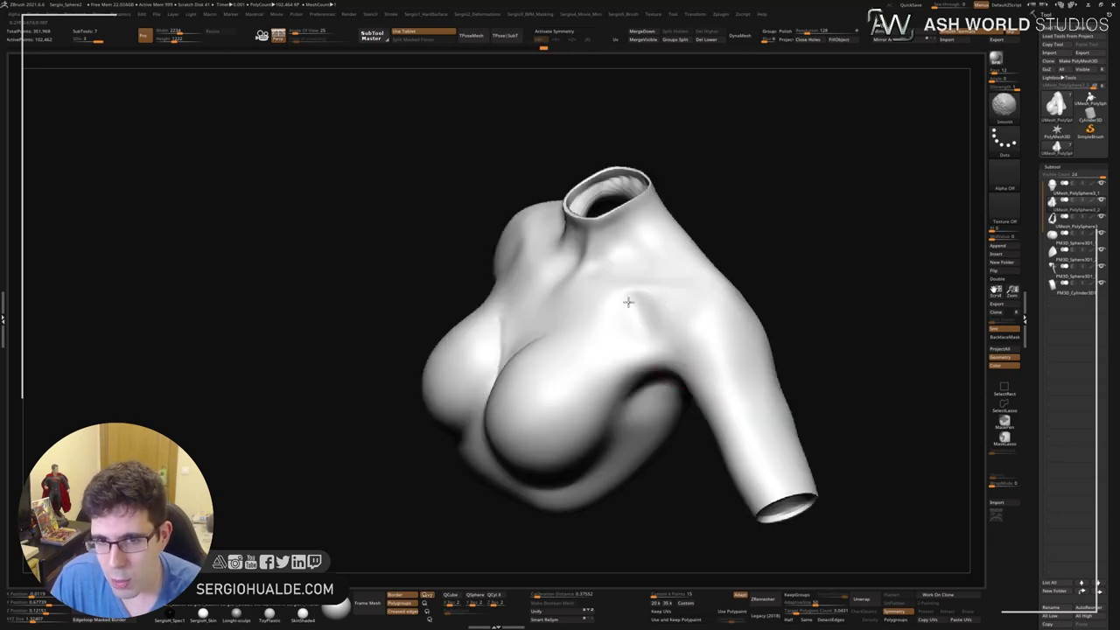
{"action": "right_click_drag", "start_coordinate": [628, 302], "coordinate": [642, 330]}
{"action": "right_click_drag", "start_coordinate": [630, 368], "coordinate": [635, 352], "text": "shift"}
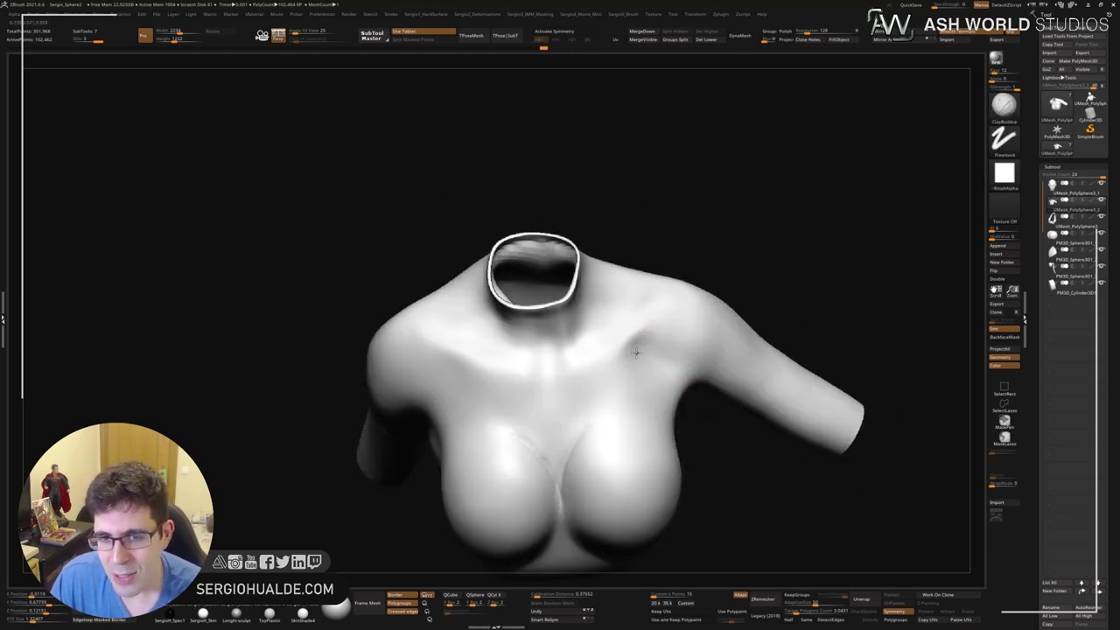
{"action": "key", "text": "b"}
{"action": "key", "text": "s"}
{"action": "key", "text": "t"}
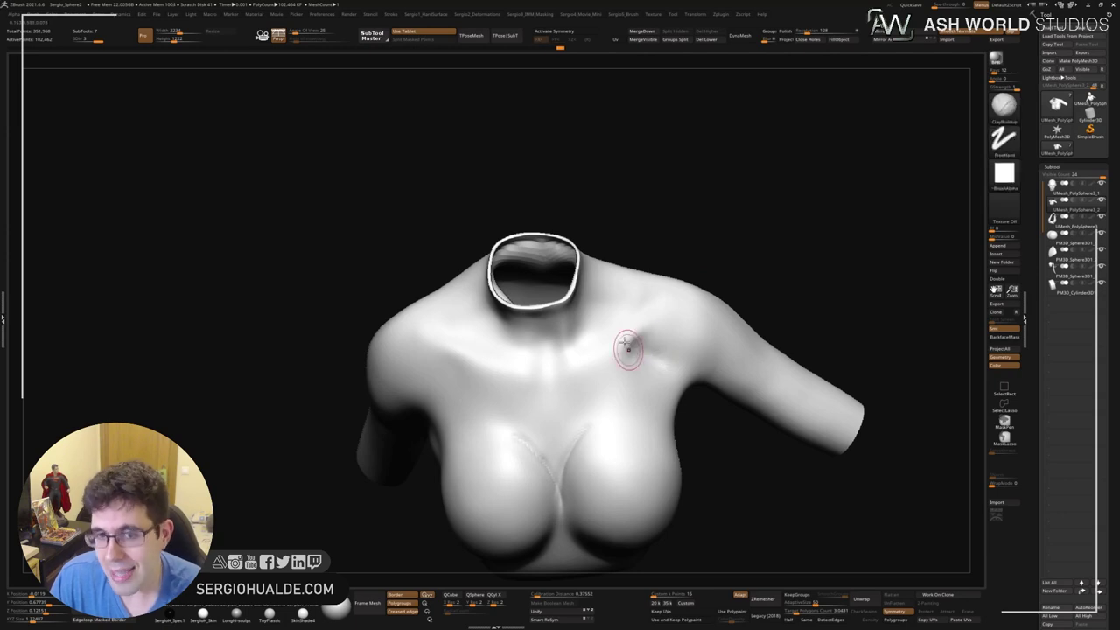
{"action": "right_click_drag", "start_coordinate": [612, 340], "coordinate": [572, 370]}
{"action": "mouse_move", "coordinate": [665, 291]}
{"action": "left_mouse_down"}
{"action": "mouse_move", "coordinate": [600, 332]}
{"action": "mouse_move", "coordinate": [572, 372]}
{"action": "left_mouse_up"}
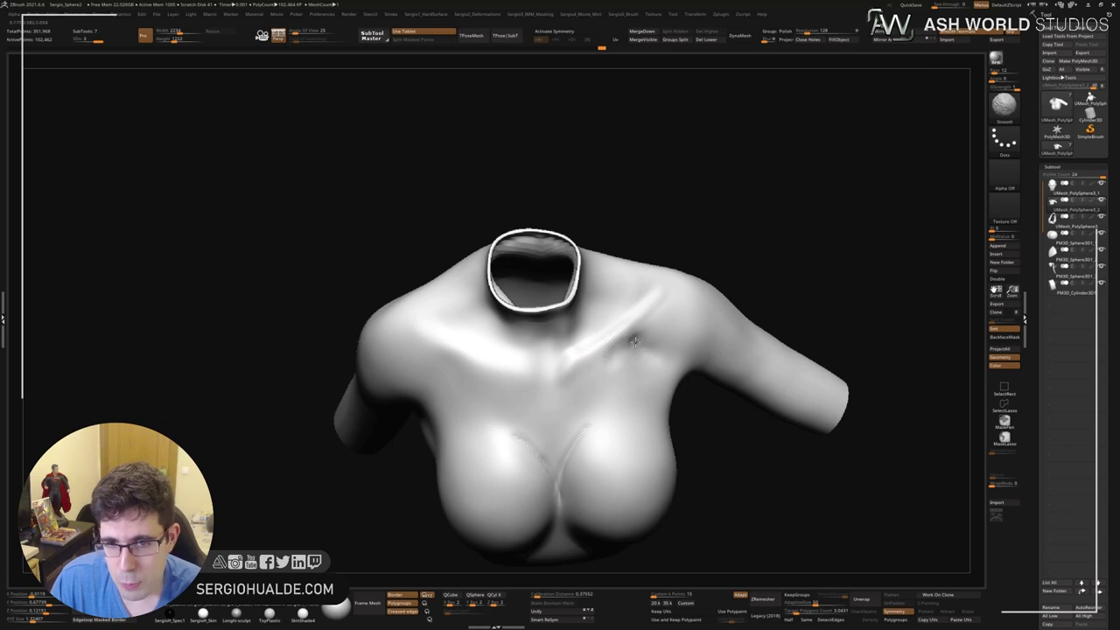
{"action": "left_click_drag", "start_coordinate": [634, 341], "coordinate": [620, 366], "text": "shift"}
{"action": "mouse_move", "coordinate": [642, 325]}
{"action": "right_mouse_down"}
{"action": "mouse_move", "coordinate": [590, 349]}
{"action": "mouse_move", "coordinate": [638, 332]}
{"action": "right_mouse_up"}
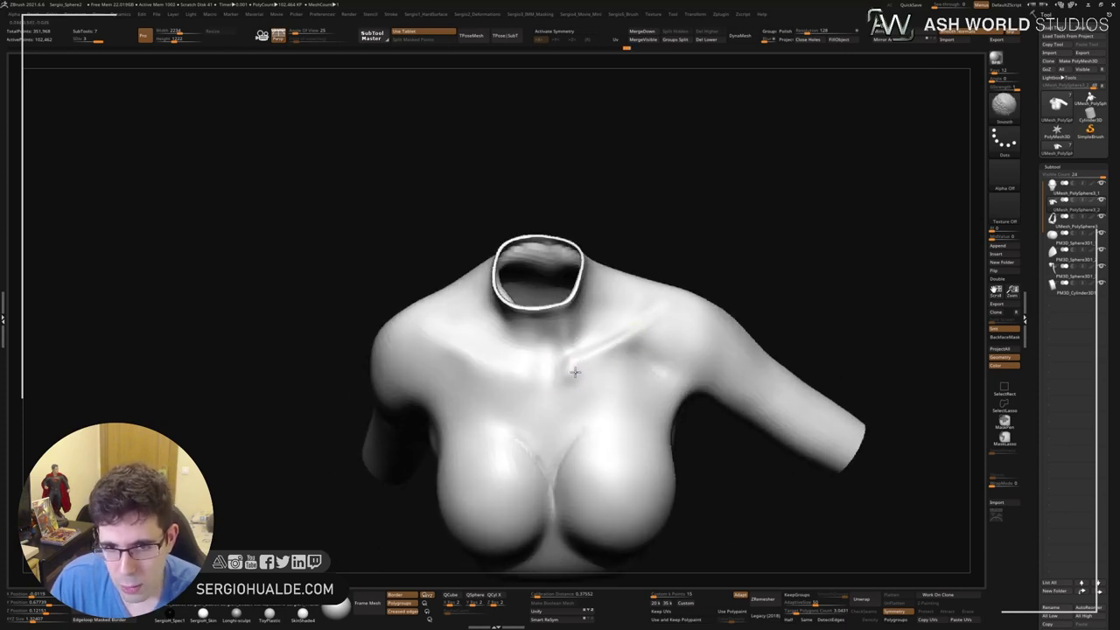
{"action": "left_click_drag", "start_coordinate": [570, 376], "coordinate": [579, 370], "text": "shift"}
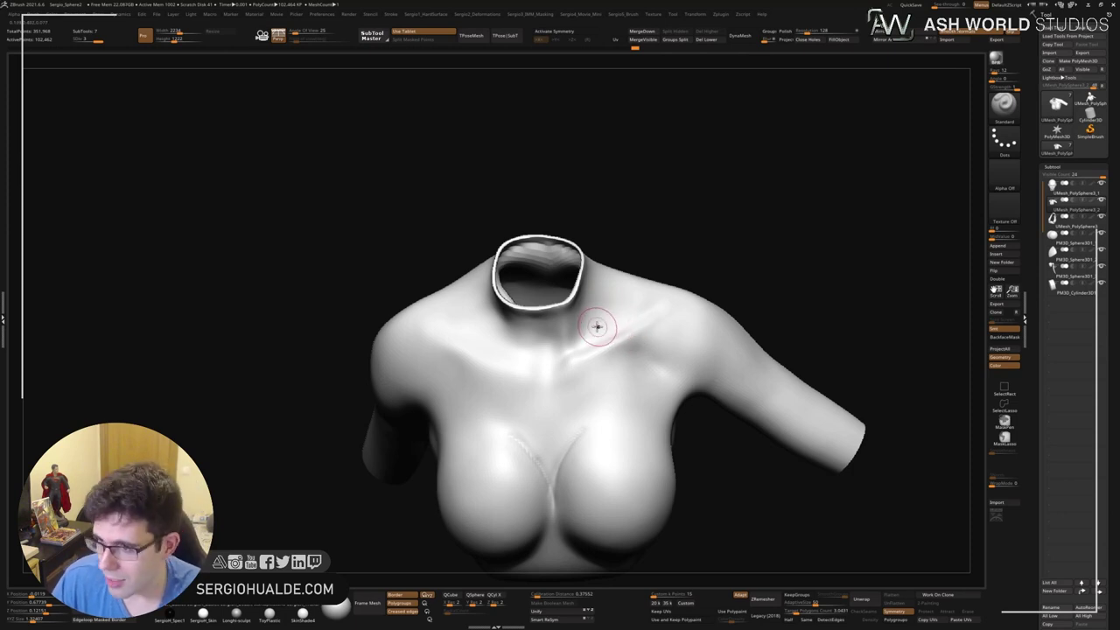
Carve a collarbone groove across the upper chest.
{"action": "right_click_drag", "start_coordinate": [545, 392], "coordinate": [561, 417]}
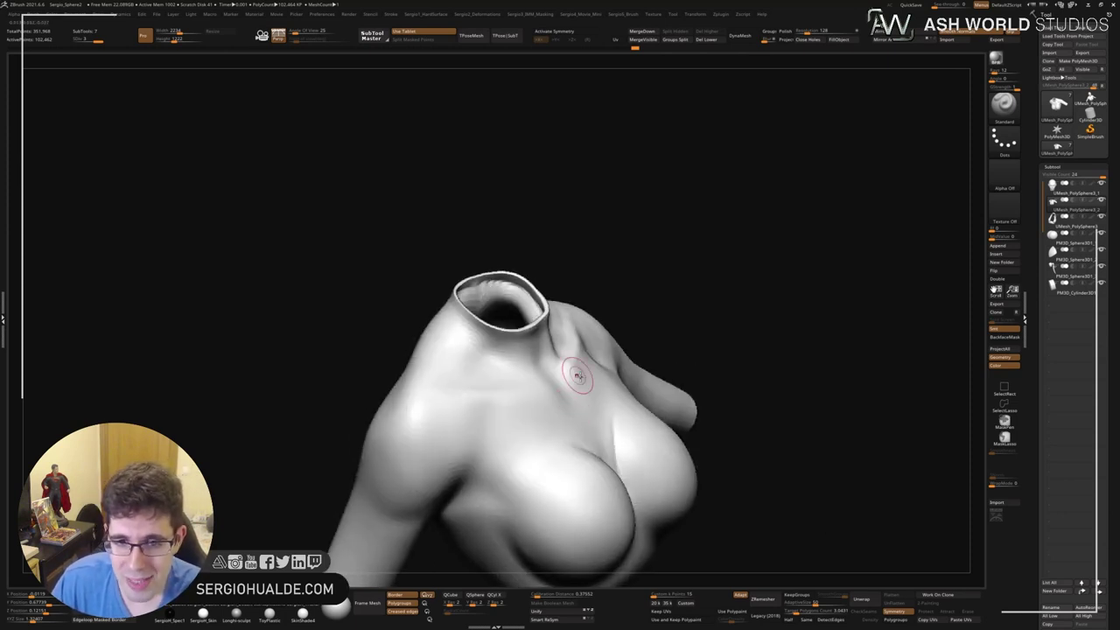
{"action": "mouse_move", "coordinate": [561, 416]}
{"action": "left_mouse_down"}
{"action": "mouse_move", "coordinate": [512, 425]}
{"action": "mouse_move", "coordinate": [411, 487]}
{"action": "left_mouse_up"}
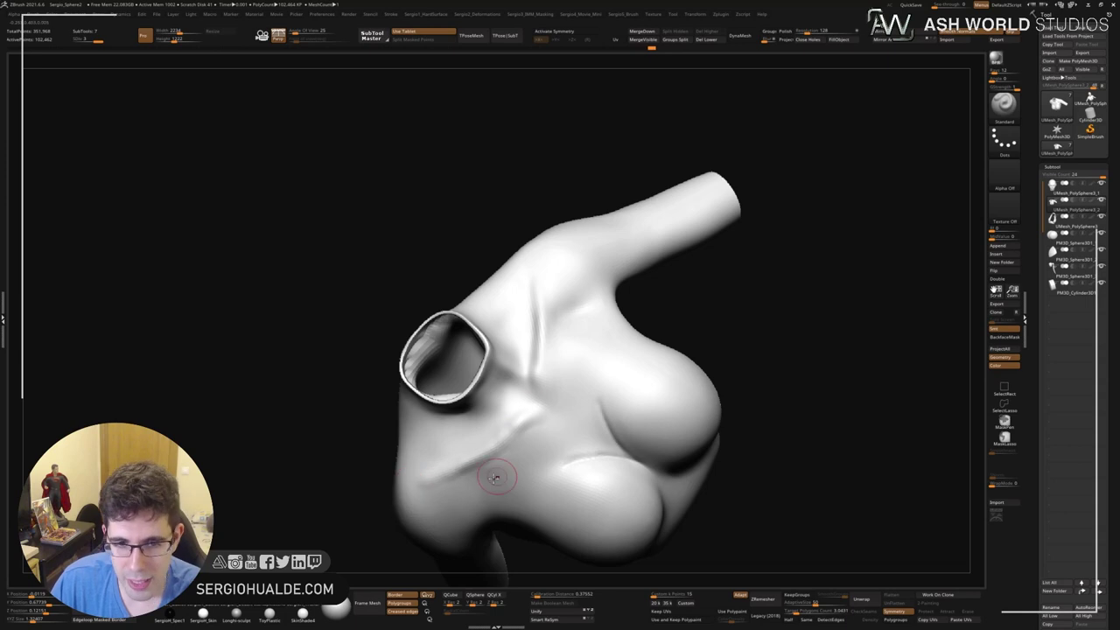
{"action": "right_click_drag", "start_coordinate": [485, 482], "coordinate": [442, 475]}
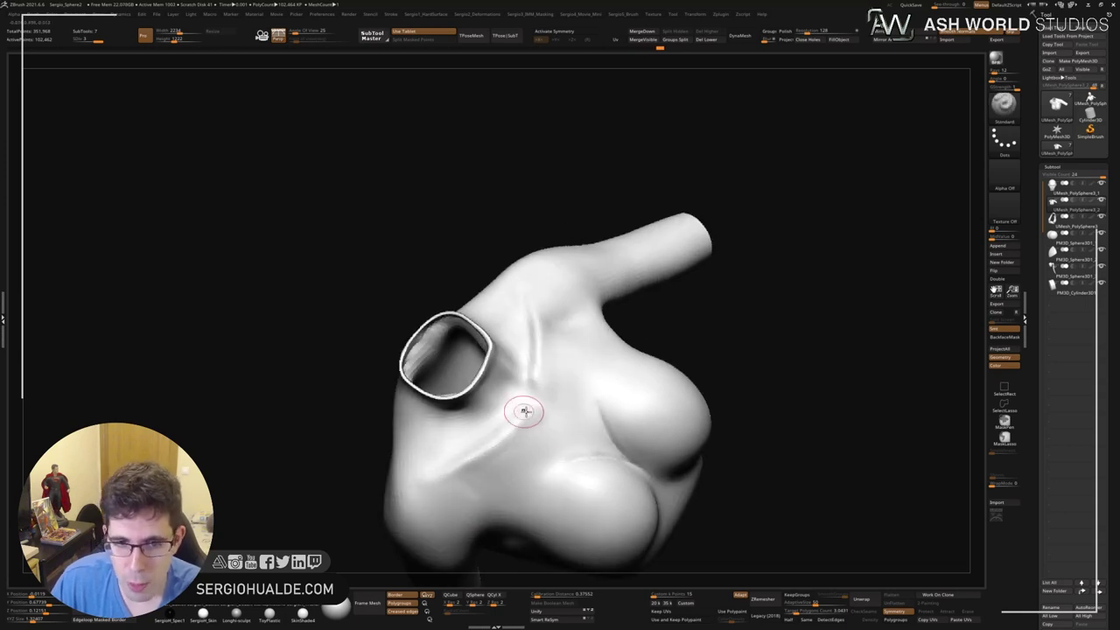
{"action": "right_click_drag", "start_coordinate": [477, 450], "coordinate": [604, 400]}
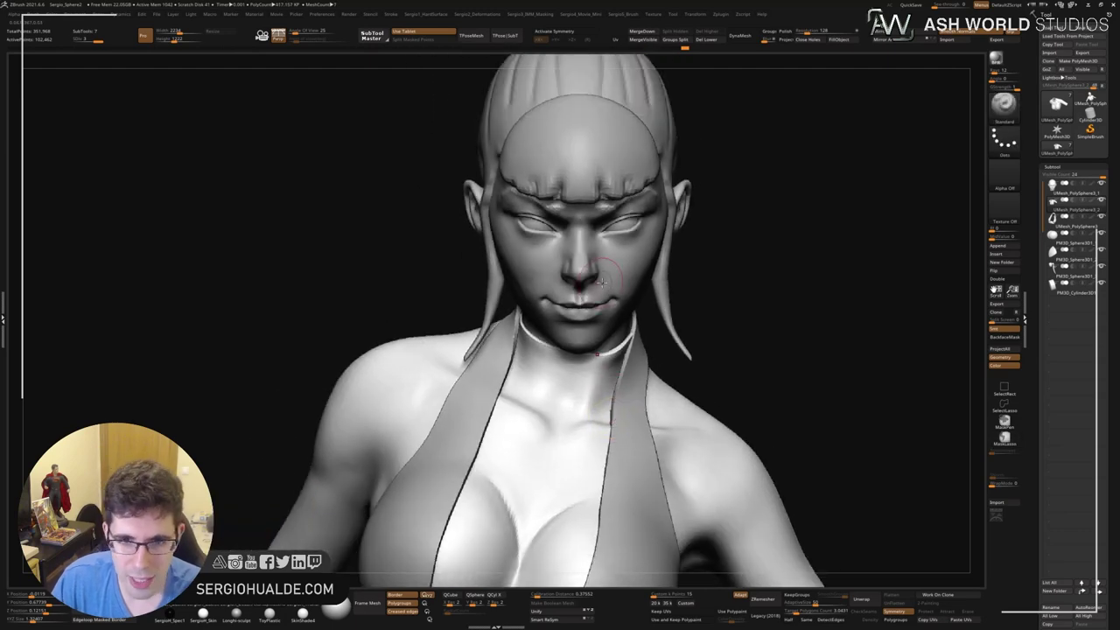
{"action": "mouse_move", "coordinate": [602, 281]}
{"action": "right_mouse_down"}
{"action": "mouse_move", "coordinate": [614, 274]}
{"action": "mouse_move", "coordinate": [640, 379]}
{"action": "mouse_move", "coordinate": [686, 332]}
{"action": "mouse_move", "coordinate": [675, 338]}
{"action": "right_mouse_up"}
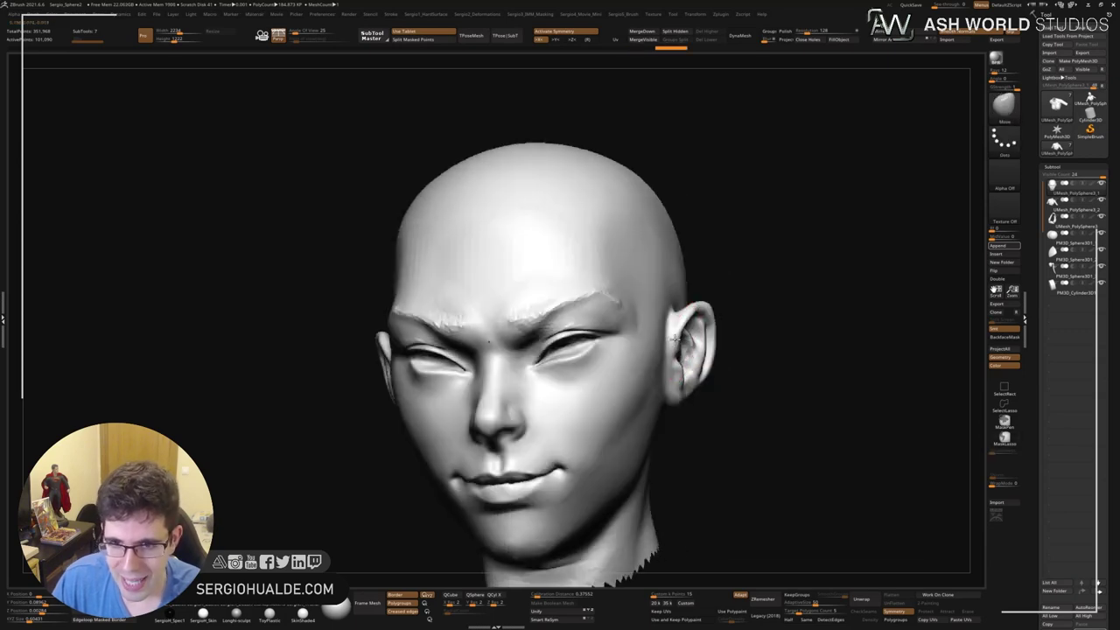
Switch to the Standard brush and smooth the inside of the ear.
{"action": "mouse_move", "coordinate": [676, 396]}
{"action": "right_mouse_down"}
{"action": "mouse_move", "coordinate": [684, 382]}
{"action": "mouse_move", "coordinate": [675, 370]}
{"action": "mouse_move", "coordinate": [668, 411]}
{"action": "mouse_move", "coordinate": [674, 371]}
{"action": "right_mouse_up"}
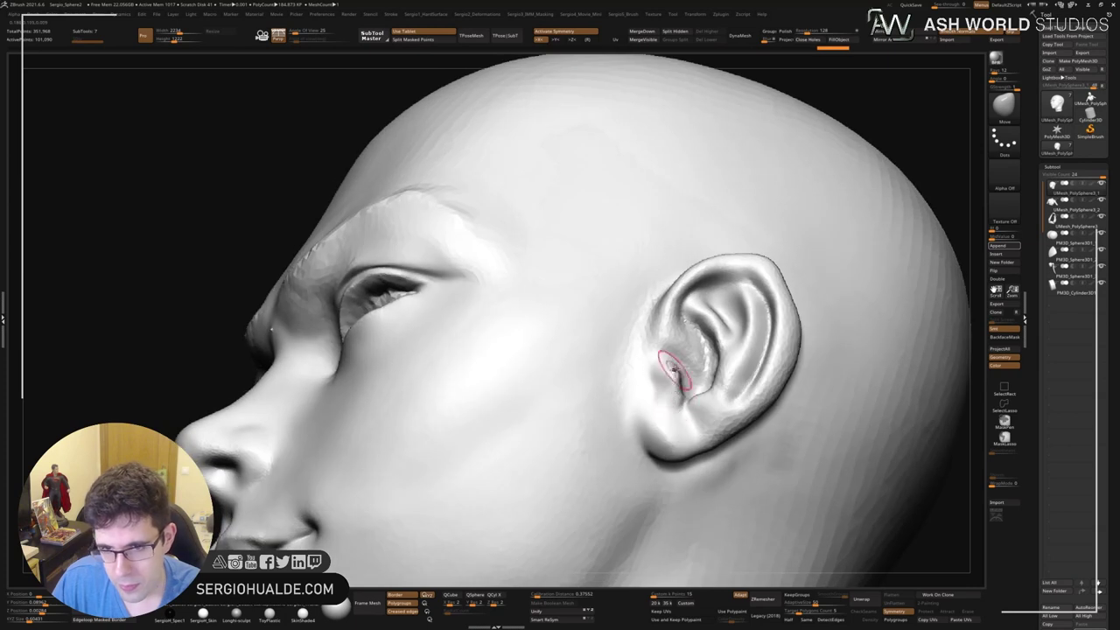
{"action": "key", "text": "b"}
{"action": "key", "text": "s"}
{"action": "key", "text": "t"}
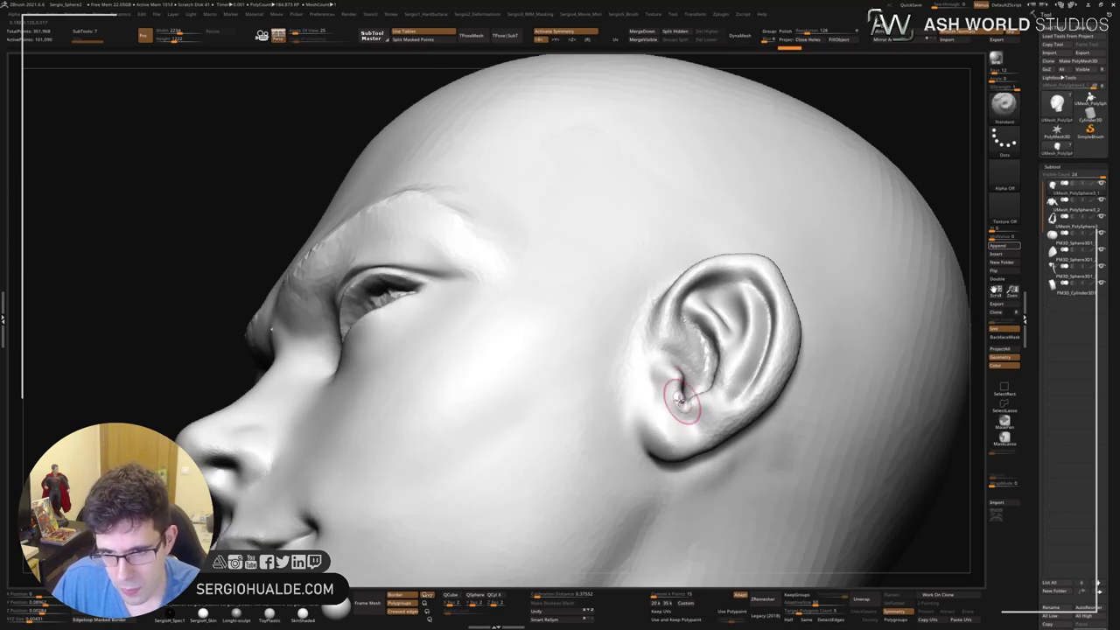
{"action": "left_click_drag", "start_coordinate": [672, 376], "coordinate": [660, 376], "text": "shift"}
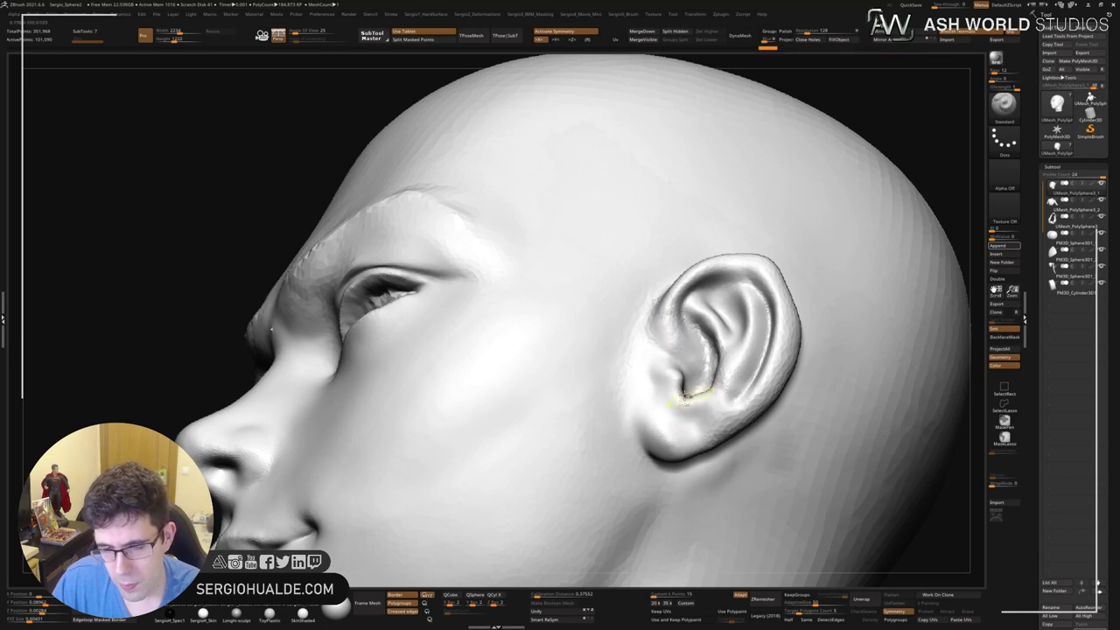
{"action": "key", "text": "f"}
Switch to the Clay brush and smooth the skin in front of the ear.
{"action": "mouse_move", "coordinate": [669, 407]}
{"action": "right_mouse_down"}
{"action": "mouse_move", "coordinate": [612, 411]}
{"action": "mouse_move", "coordinate": [644, 430]}
{"action": "right_mouse_up"}
{"action": "key", "text": "b"}
{"action": "key", "text": "c"}
{"action": "key", "text": "l"}
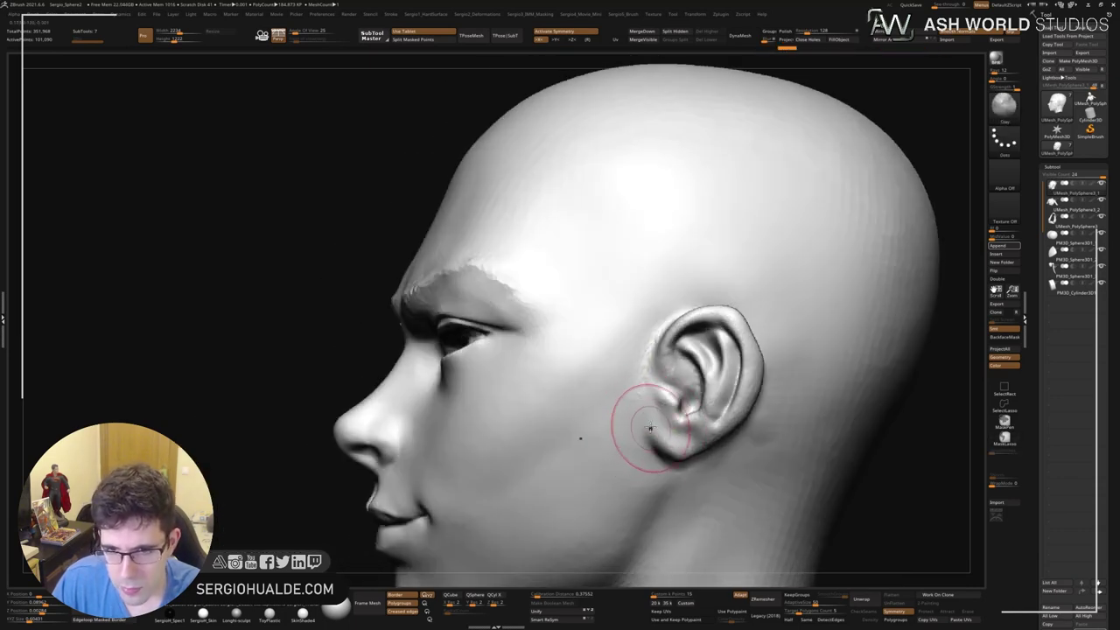
{"action": "left_click_drag", "start_coordinate": [662, 312], "coordinate": [649, 359], "text": "shift"}
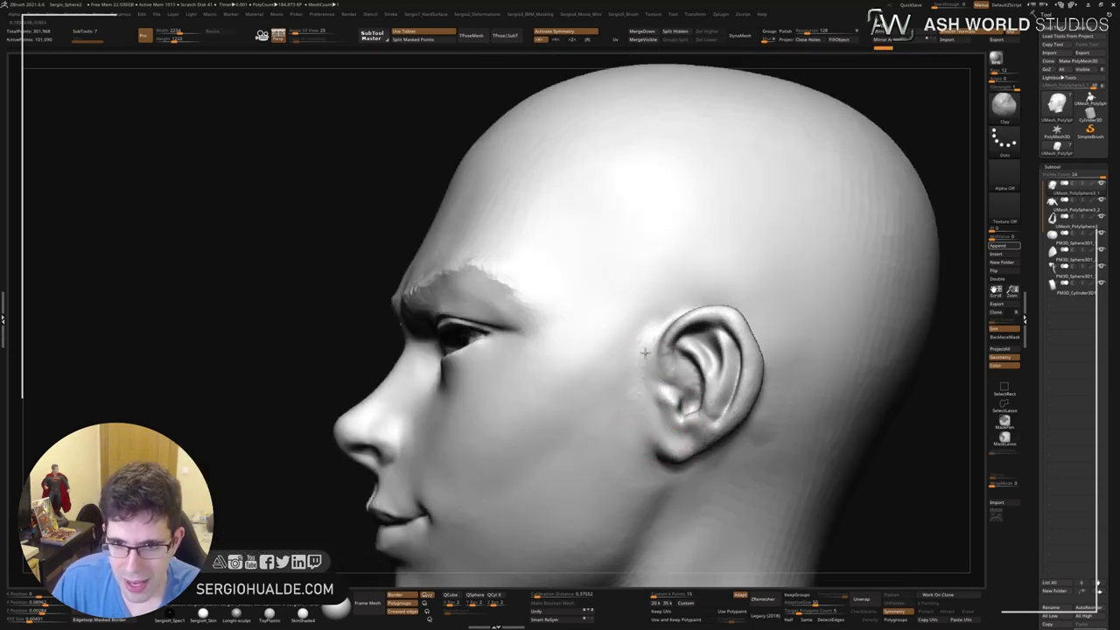
{"action": "right_click_drag", "start_coordinate": [635, 353], "coordinate": [668, 367]}
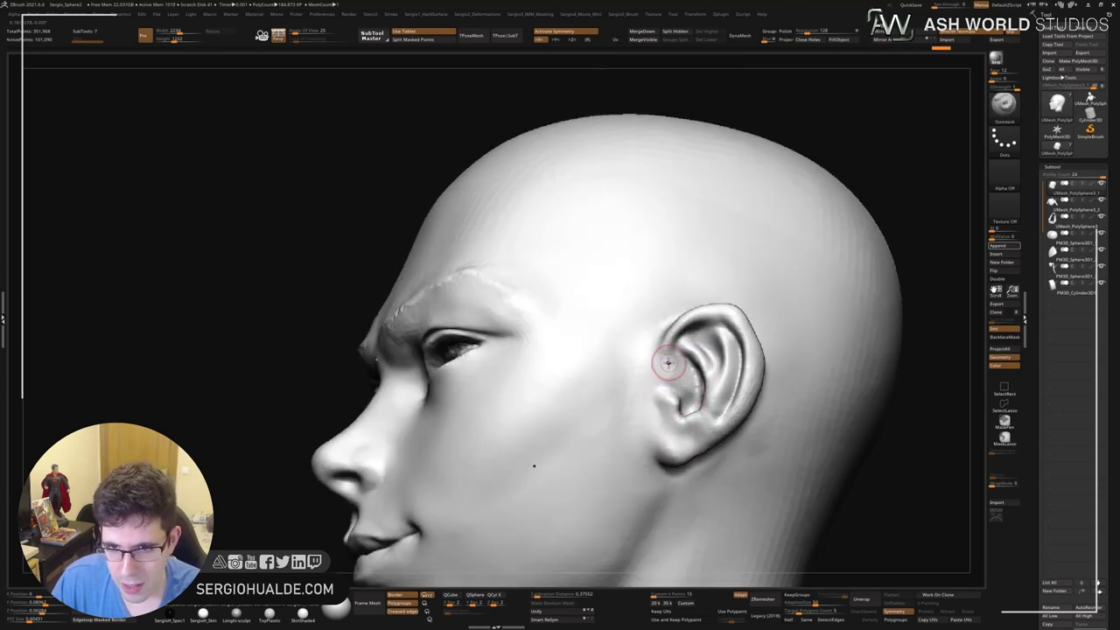
{"action": "key", "text": "shift"}
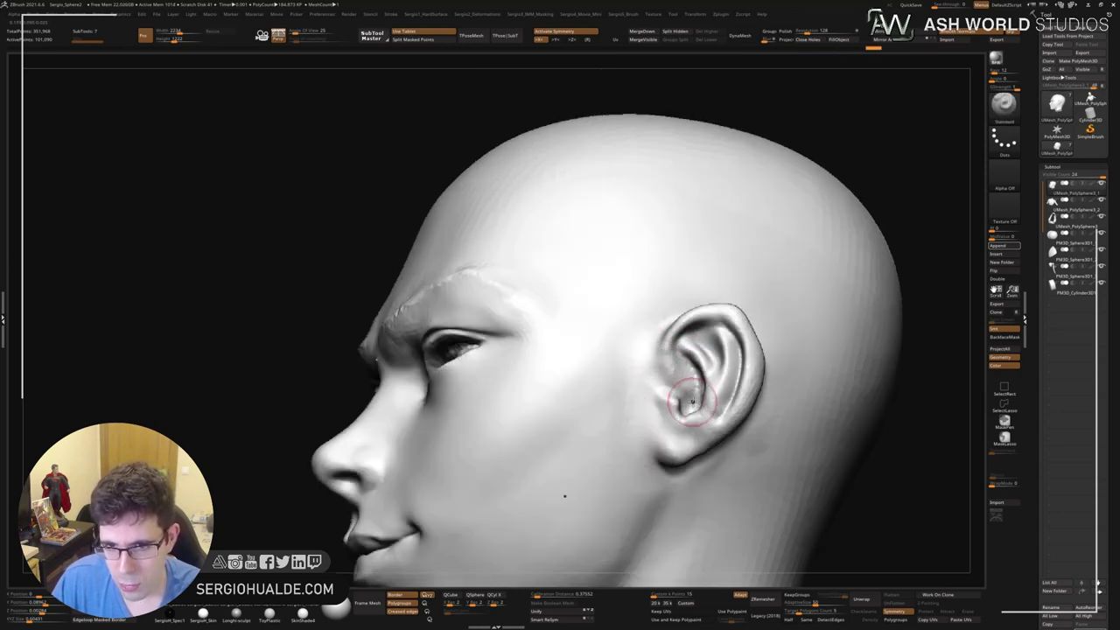
{"action": "right_click_drag", "start_coordinate": [681, 358], "coordinate": [654, 425]}
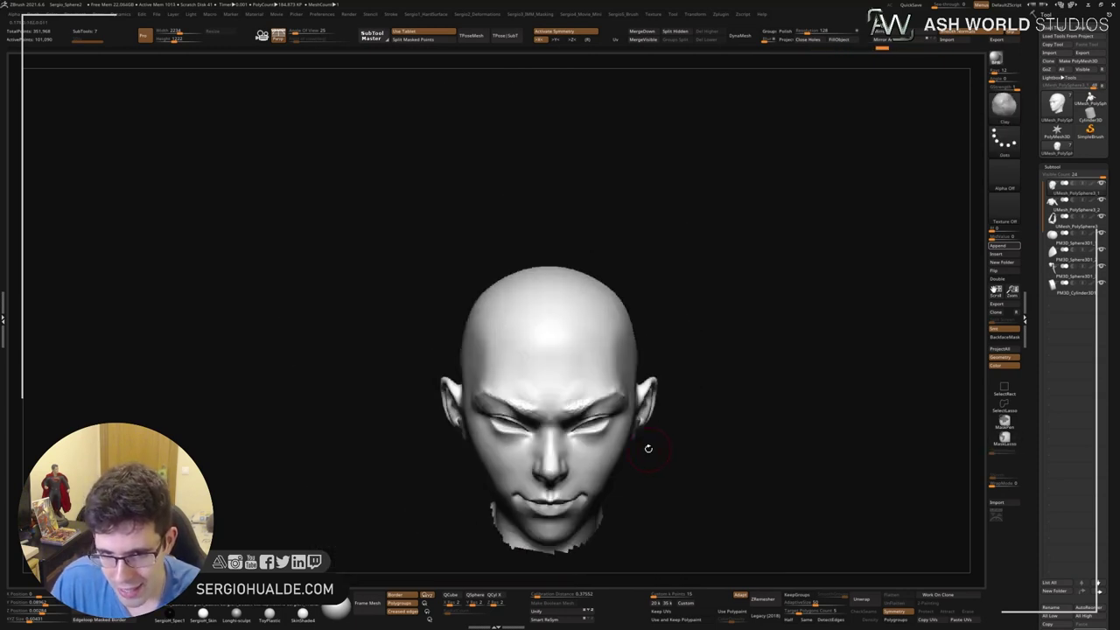
{"action": "mouse_move", "coordinate": [666, 453]}
{"action": "right_mouse_down"}
{"action": "mouse_move", "coordinate": [733, 292]}
{"action": "mouse_move", "coordinate": [665, 263]}
{"action": "right_mouse_up"}
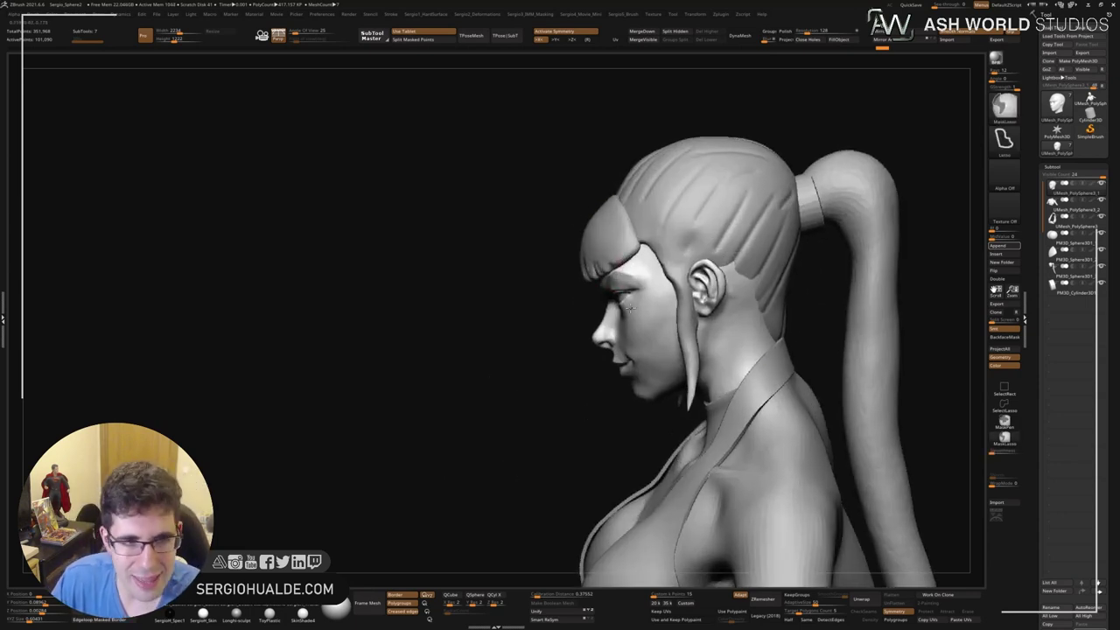
Solo the hair, hide the ponytail, and DynaMesh the hair cap.
{"action": "left_click", "coordinate": [574, 231], "text": "alt"}
{"action": "mouse_move", "coordinate": [575, 232]}
{"action": "right_mouse_down"}
{"action": "mouse_move", "coordinate": [555, 251]}
{"action": "mouse_move", "coordinate": [583, 232]}
{"action": "right_mouse_up"}
{"action": "left_click", "coordinate": [587, 162], "text": "ctrl+shift"}
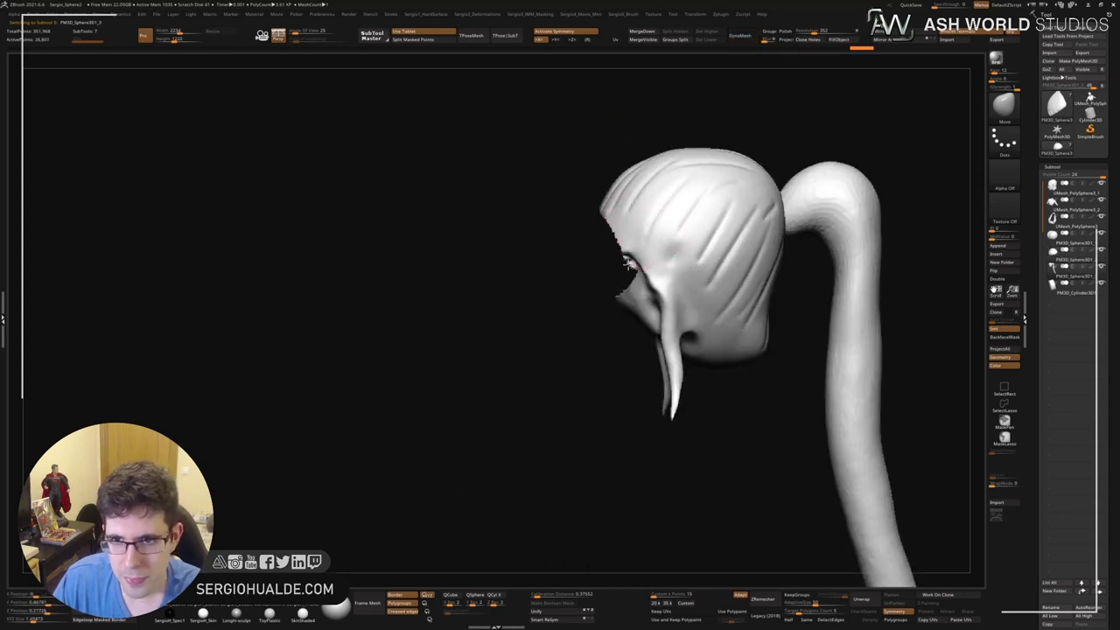
{"action": "right_click_drag", "start_coordinate": [587, 163], "coordinate": [649, 306]}
{"action": "left_click", "coordinate": [624, 163], "text": "ctrl+shift"}
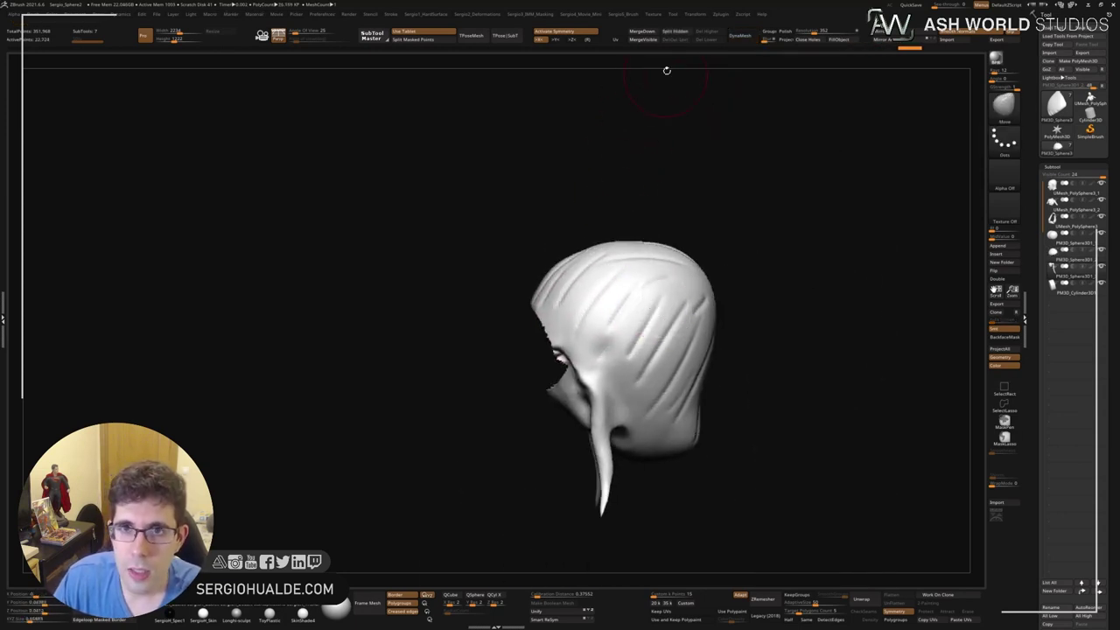
{"action": "left_click", "coordinate": [739, 35]}
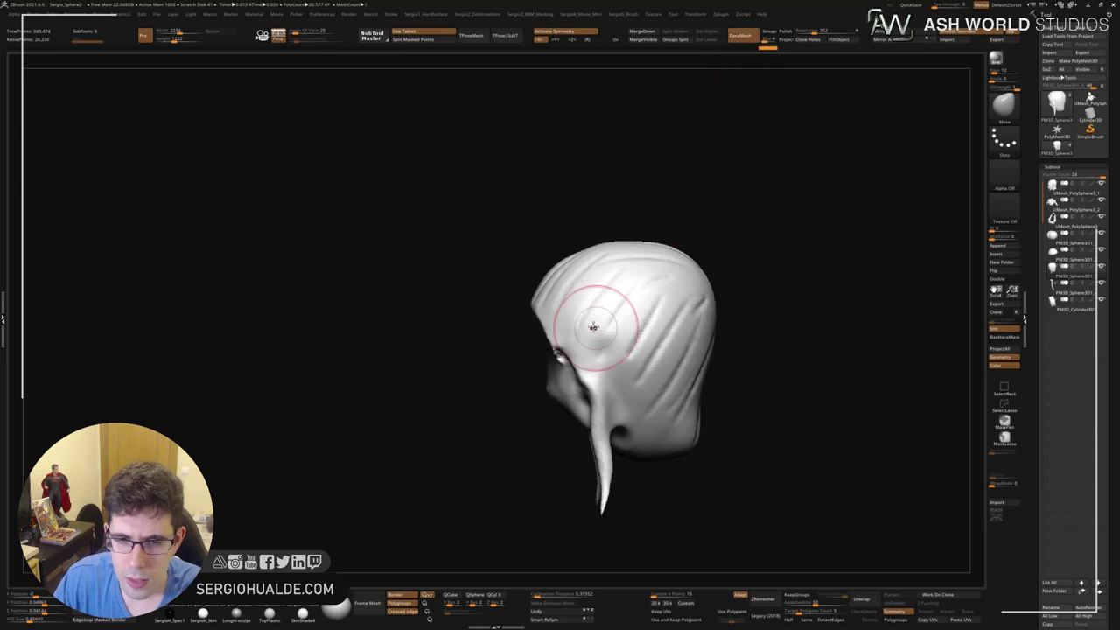
{"action": "right_click_drag", "start_coordinate": [600, 325], "coordinate": [552, 359]}
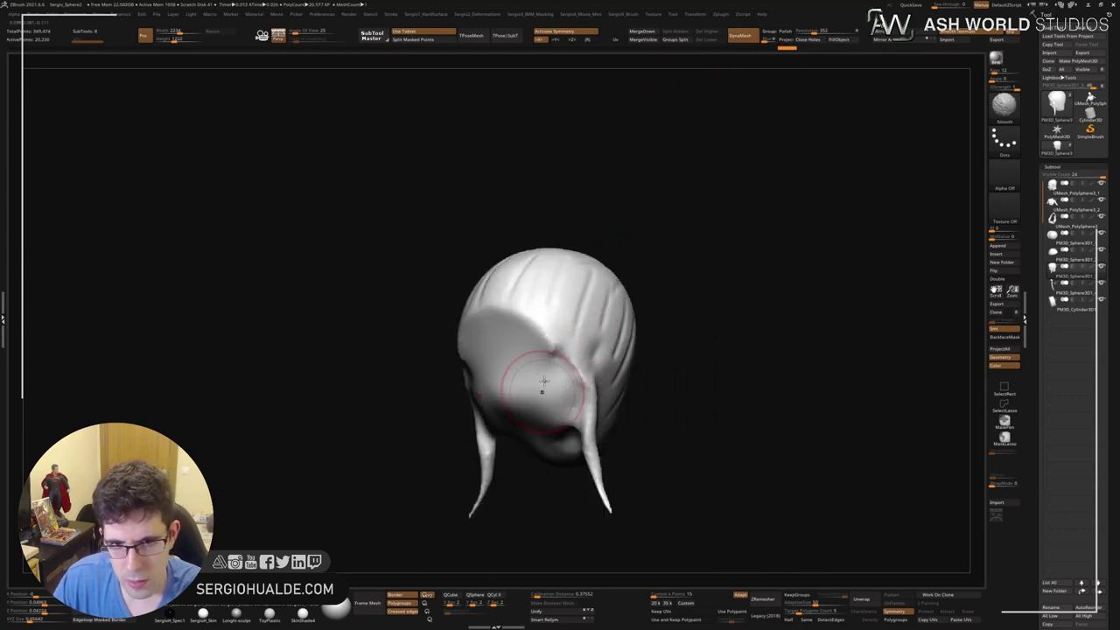
Unhide all parts and carve strand creases into the bangs.
{"action": "left_click", "coordinate": [516, 428], "text": "ctrl+shift"}
{"action": "mouse_move", "coordinate": [516, 429]}
{"action": "right_mouse_down"}
{"action": "mouse_move", "coordinate": [525, 335]}
{"action": "mouse_move", "coordinate": [475, 312]}
{"action": "right_mouse_up"}
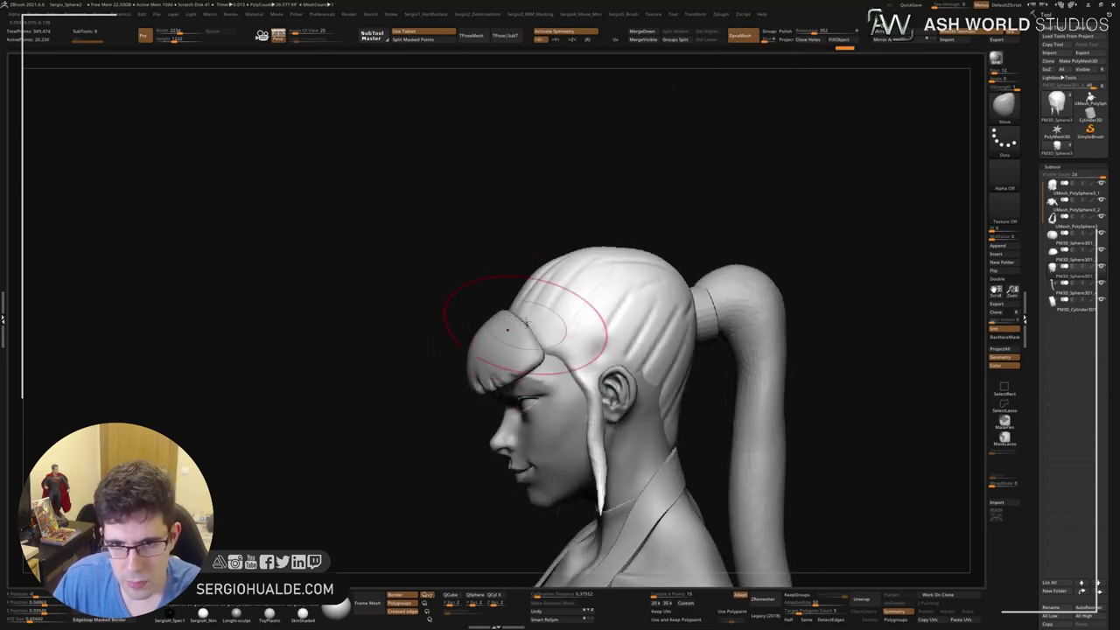
{"action": "mouse_move", "coordinate": [523, 289]}
{"action": "right_mouse_down"}
{"action": "mouse_move", "coordinate": [607, 325]}
{"action": "mouse_move", "coordinate": [637, 252]}
{"action": "mouse_move", "coordinate": [613, 307]}
{"action": "mouse_move", "coordinate": [619, 350]}
{"action": "mouse_move", "coordinate": [612, 289]}
{"action": "mouse_move", "coordinate": [651, 263]}
{"action": "mouse_move", "coordinate": [512, 250]}
{"action": "mouse_move", "coordinate": [612, 350]}
{"action": "mouse_move", "coordinate": [499, 332]}
{"action": "right_mouse_up"}
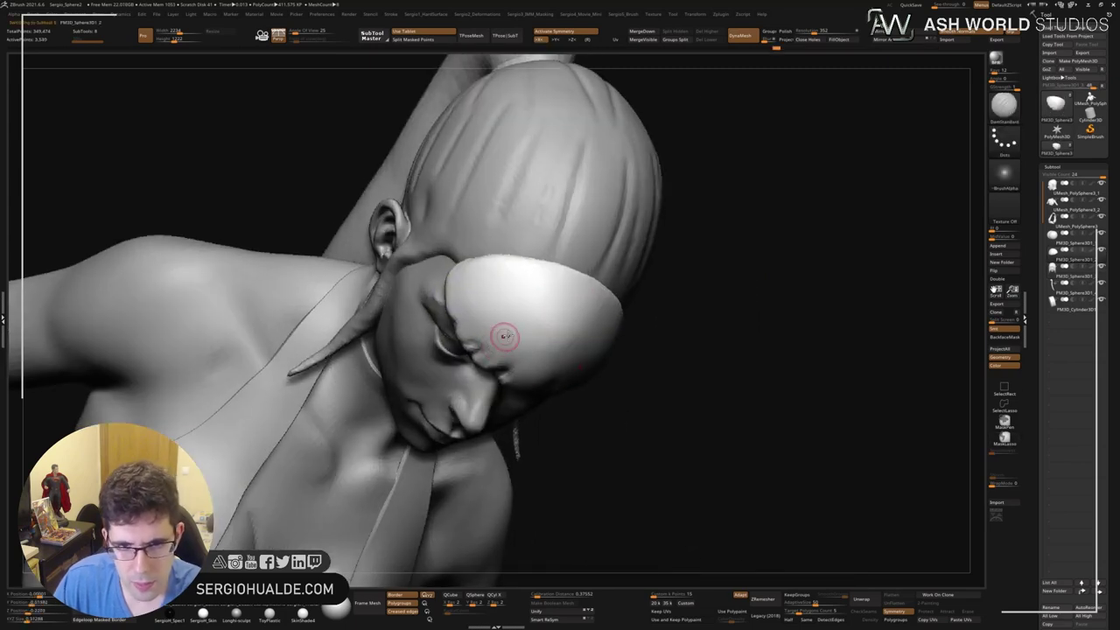
{"action": "left_click_drag", "start_coordinate": [505, 336], "coordinate": [475, 326]}
{"action": "mouse_move", "coordinate": [455, 316]}
{"action": "right_mouse_down"}
{"action": "mouse_move", "coordinate": [519, 356]}
{"action": "mouse_move", "coordinate": [411, 323]}
{"action": "mouse_move", "coordinate": [423, 357]}
{"action": "mouse_move", "coordinate": [524, 362]}
{"action": "mouse_move", "coordinate": [573, 327]}
{"action": "right_mouse_up"}
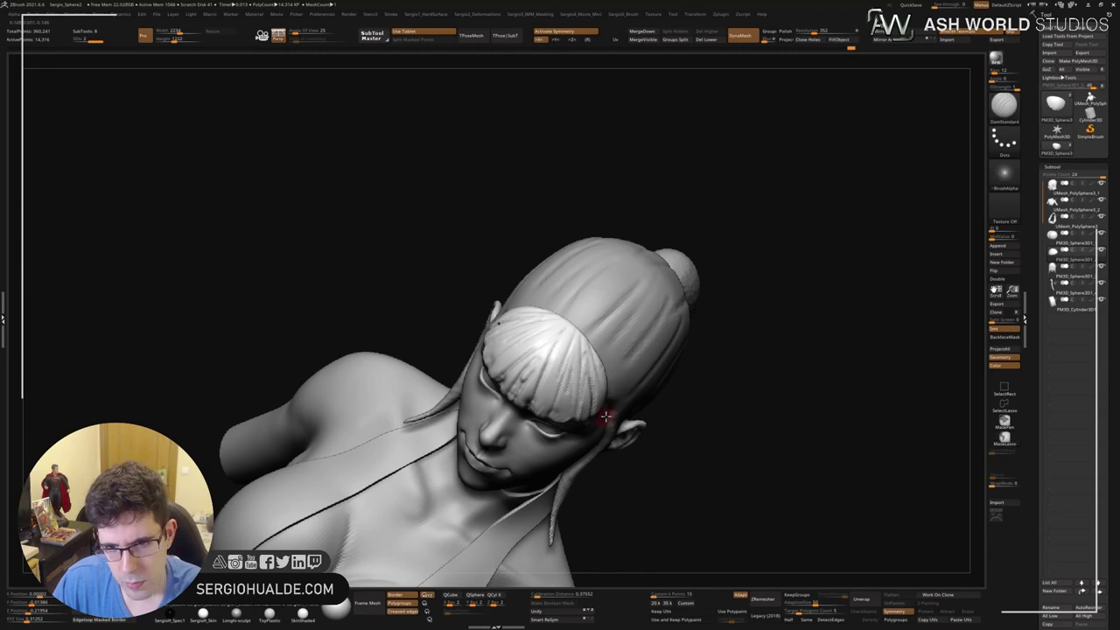
{"action": "mouse_move", "coordinate": [605, 418]}
{"action": "right_mouse_down", "text": "shift"}
{"action": "mouse_move", "coordinate": [560, 368]}
{"action": "mouse_move", "coordinate": [548, 320]}
{"action": "right_mouse_up", "text": "shift"}
{"action": "mouse_move", "coordinate": [656, 291]}
{"action": "right_mouse_down"}
{"action": "mouse_move", "coordinate": [799, 332]}
{"action": "mouse_move", "coordinate": [799, 320]}
{"action": "mouse_move", "coordinate": [834, 307]}
{"action": "mouse_move", "coordinate": [794, 325]}
{"action": "right_mouse_up"}
{"action": "mouse_move", "coordinate": [478, 448]}
{"action": "right_mouse_down"}
{"action": "mouse_move", "coordinate": [500, 417]}
{"action": "mouse_move", "coordinate": [504, 429]}
{"action": "right_mouse_up"}
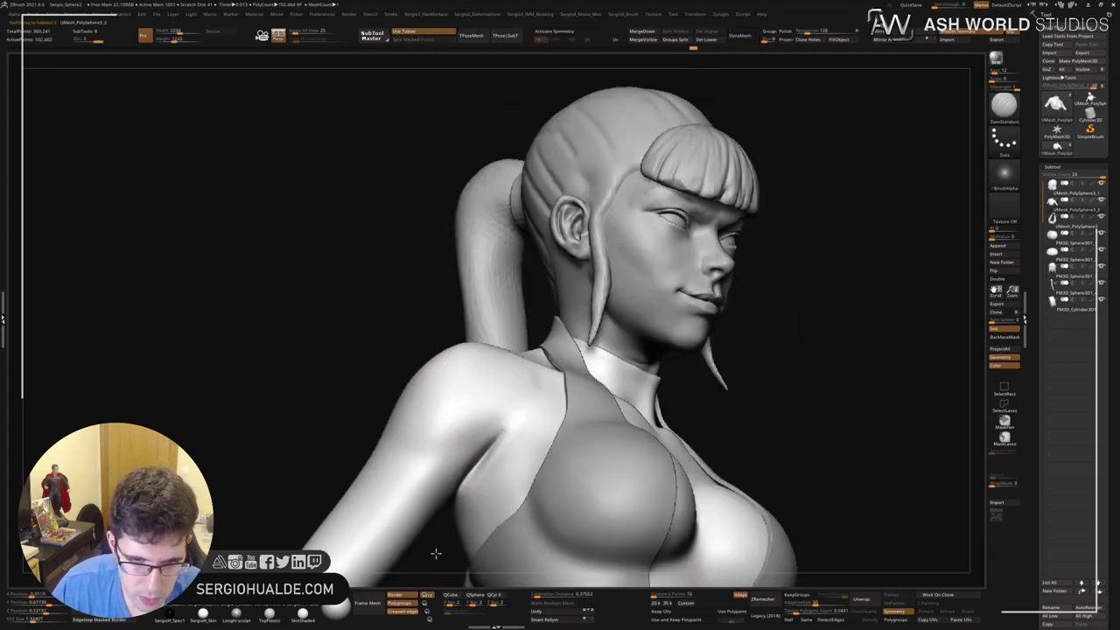
{"action": "mouse_move", "coordinate": [436, 552]}
{"action": "right_mouse_down"}
{"action": "mouse_move", "coordinate": [442, 520]}
{"action": "mouse_move", "coordinate": [507, 415]}
{"action": "mouse_move", "coordinate": [481, 430]}
{"action": "right_mouse_up"}
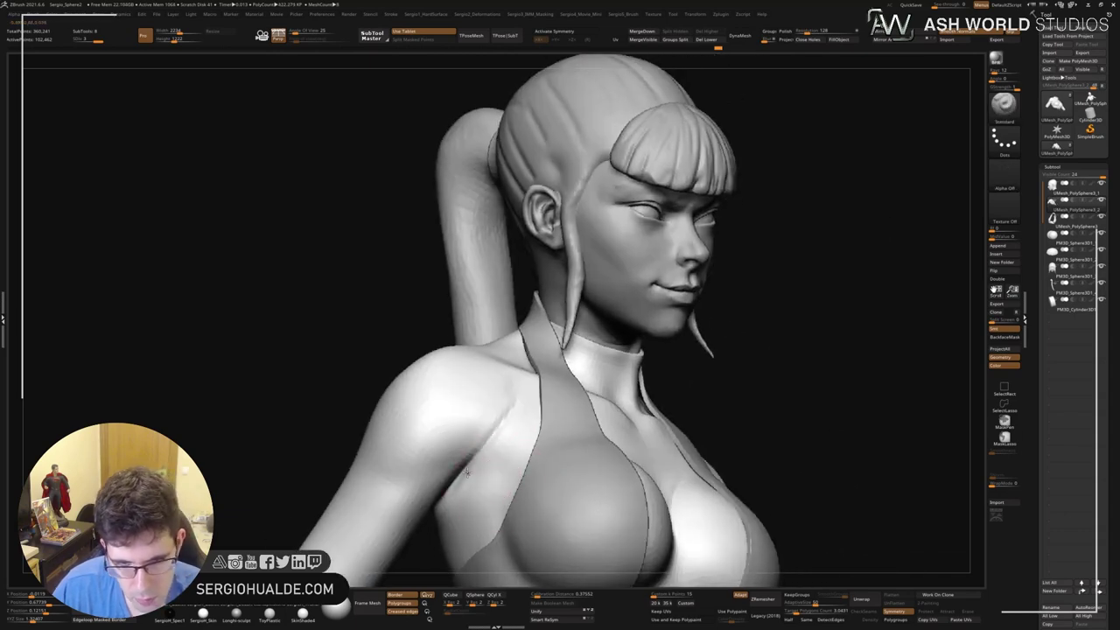
{"action": "mouse_move", "coordinate": [478, 481]}
{"action": "right_mouse_down"}
{"action": "mouse_move", "coordinate": [503, 506]}
{"action": "mouse_move", "coordinate": [464, 483]}
{"action": "mouse_move", "coordinate": [477, 450]}
{"action": "mouse_move", "coordinate": [485, 463]}
{"action": "mouse_move", "coordinate": [525, 424]}
{"action": "right_mouse_up"}
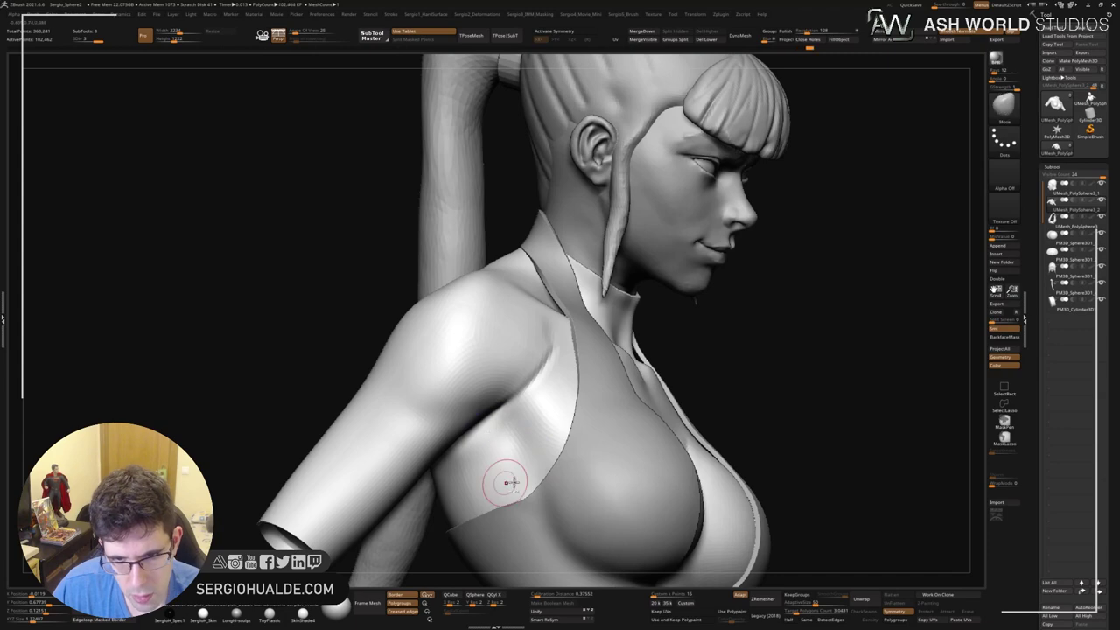
{"action": "mouse_move", "coordinate": [507, 482]}
{"action": "right_mouse_down"}
{"action": "mouse_move", "coordinate": [778, 350]}
{"action": "mouse_move", "coordinate": [800, 358]}
{"action": "mouse_move", "coordinate": [766, 331]}
{"action": "mouse_move", "coordinate": [686, 342]}
{"action": "mouse_move", "coordinate": [737, 333]}
{"action": "mouse_move", "coordinate": [700, 341]}
{"action": "right_mouse_up"}
Isolate the bare head and bring the torso back into view.
{"action": "left_click", "coordinate": [662, 250], "text": "ctrl+shift"}
{"action": "mouse_move", "coordinate": [662, 250]}
{"action": "right_mouse_down"}
{"action": "mouse_move", "coordinate": [792, 295]}
{"action": "mouse_move", "coordinate": [729, 356]}
{"action": "mouse_move", "coordinate": [682, 380]}
{"action": "mouse_move", "coordinate": [737, 333]}
{"action": "right_mouse_up"}
{"action": "left_click", "coordinate": [729, 356], "text": "ctrl+shift"}
Turn on Polyframe to show the bust's polygroups: red body, green chest, blue lips.
{"action": "key", "text": "b"}
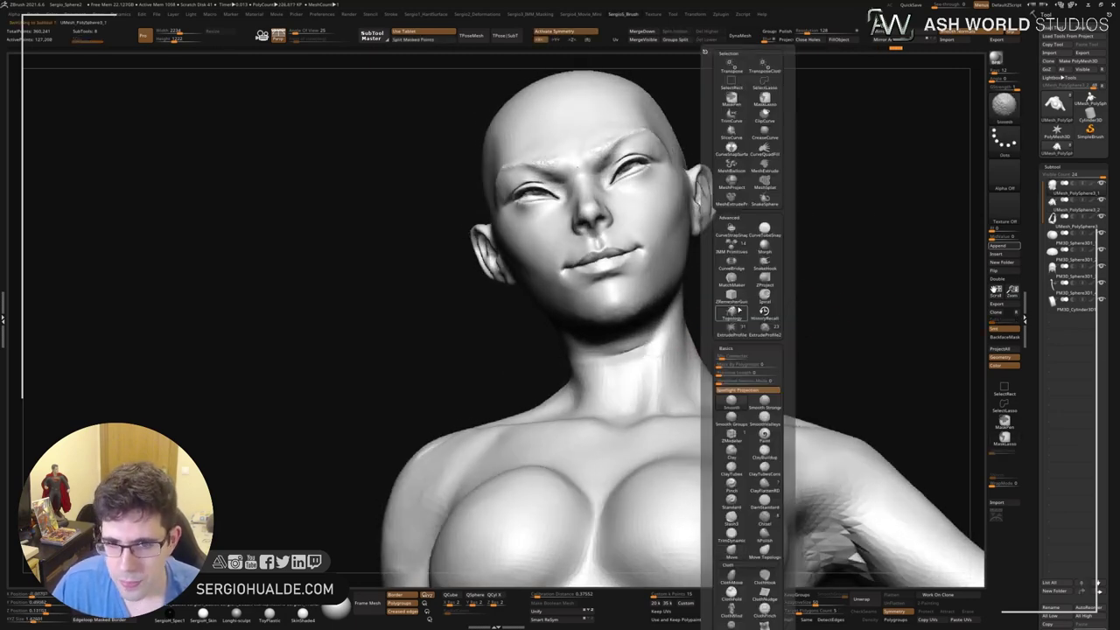
{"action": "mouse_move", "coordinate": [691, 350]}
{"action": "right_mouse_down"}
{"action": "mouse_move", "coordinate": [572, 363]}
{"action": "mouse_move", "coordinate": [530, 387]}
{"action": "right_mouse_up"}
{"action": "key", "text": "shift+f"}
{"action": "mouse_move", "coordinate": [718, 357]}
{"action": "right_mouse_down", "text": "ctrl"}
{"action": "mouse_move", "coordinate": [692, 347]}
{"action": "mouse_move", "coordinate": [676, 395]}
{"action": "right_mouse_up", "text": "ctrl"}
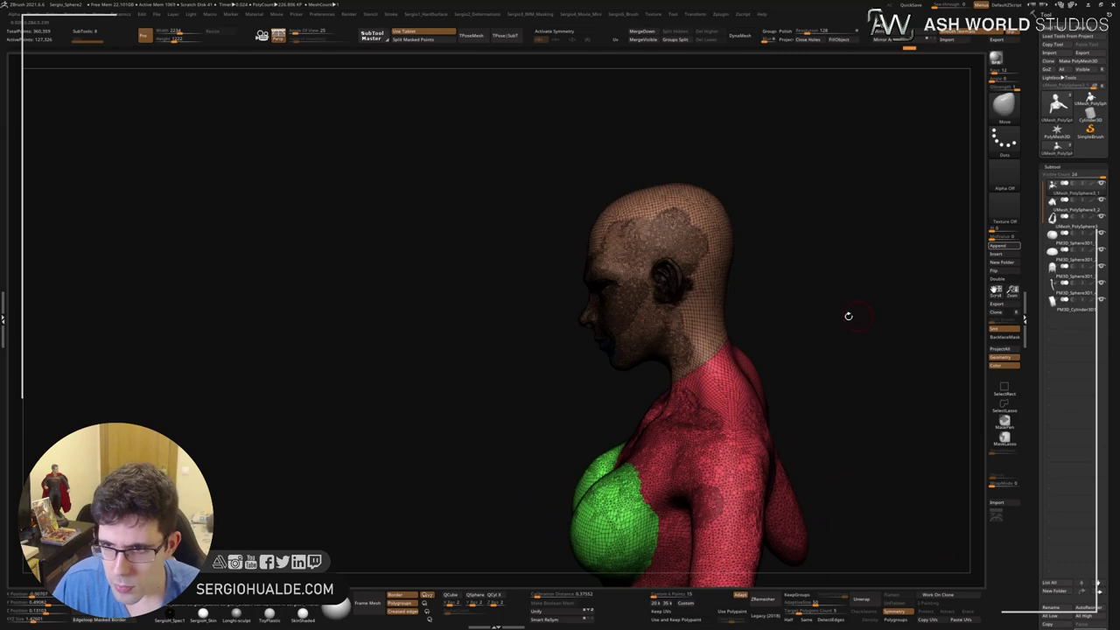
{"action": "key", "text": "ctrl"}
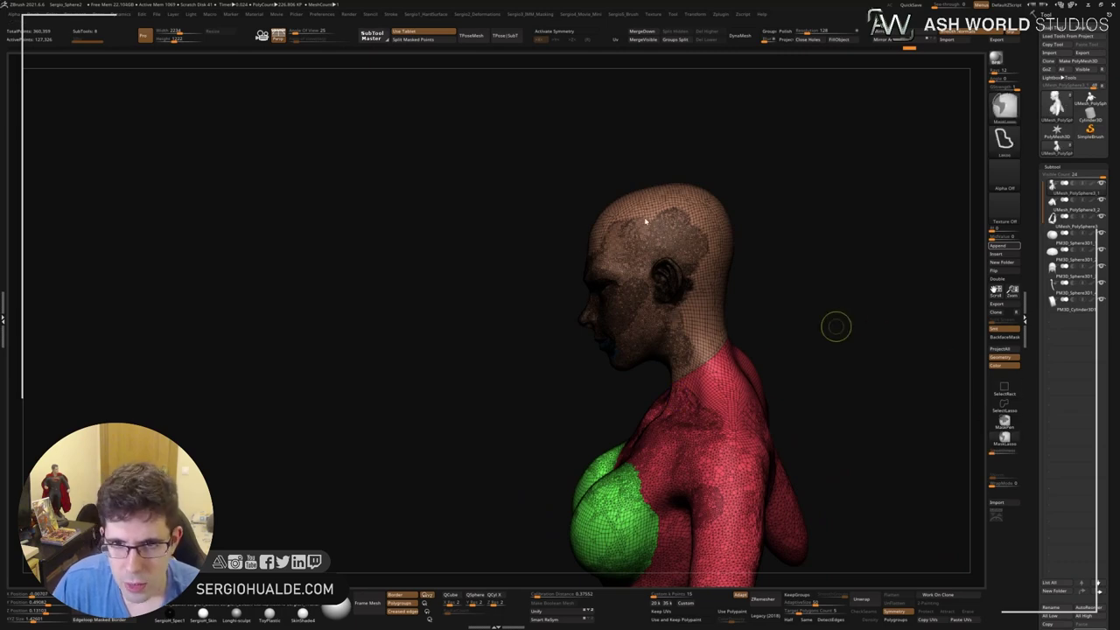
{"action": "right_click_drag", "start_coordinate": [586, 315], "coordinate": [698, 307]}
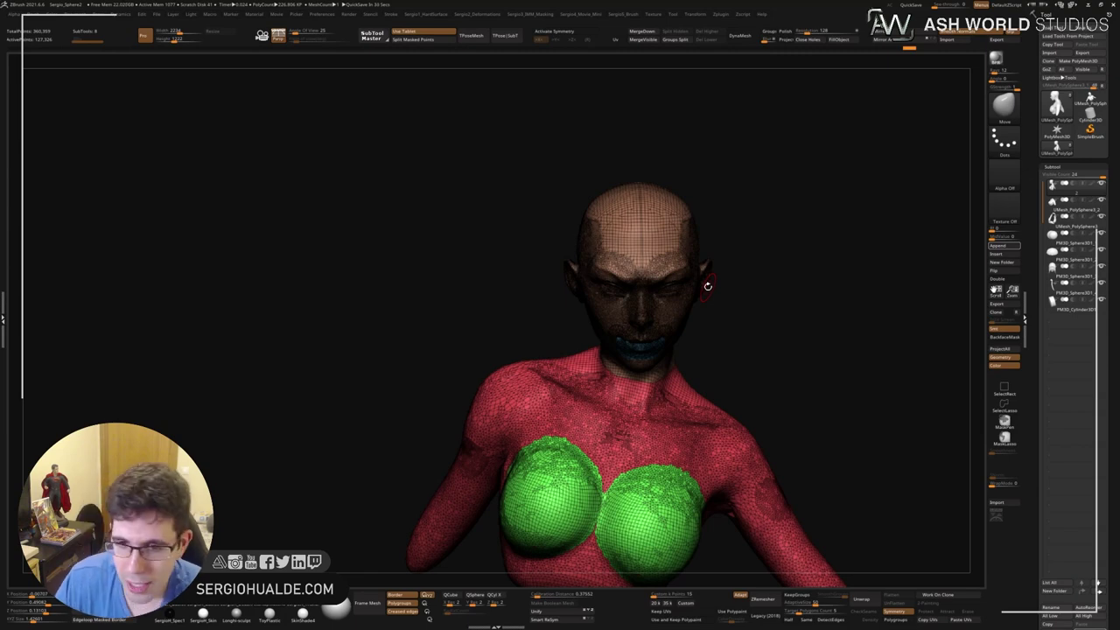
Hide Polyframe and toggle subtool visibility so only the head mesh remains.
{"action": "left_click_drag", "start_coordinate": [770, 295], "coordinate": [592, 336]}
{"action": "key", "text": "shift+f"}
{"action": "left_click", "coordinate": [647, 288], "text": "ctrl+shift"}
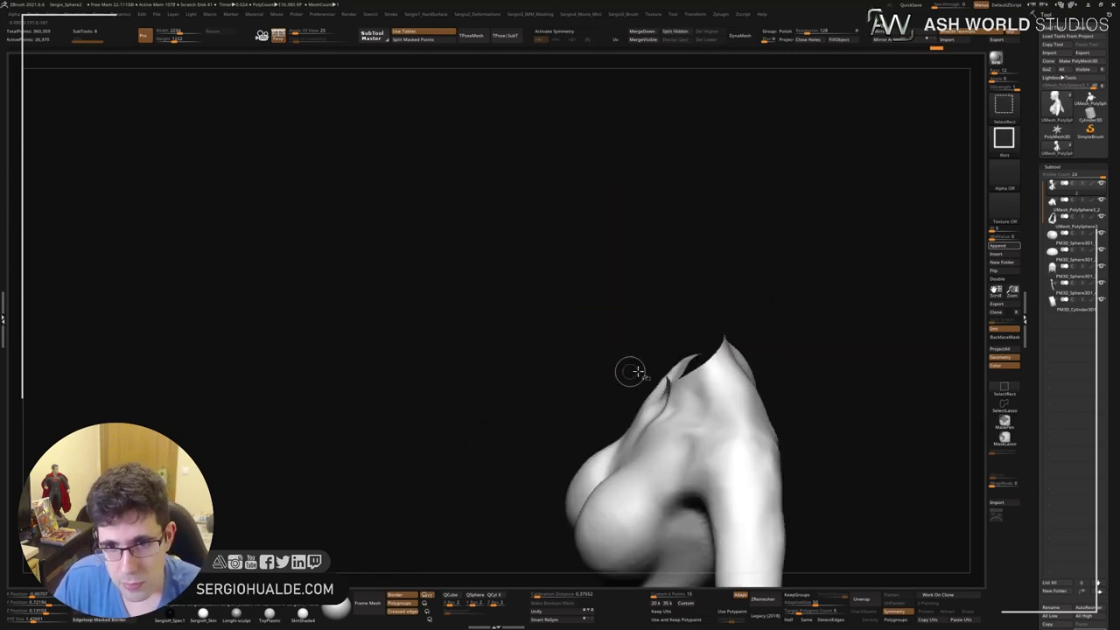
{"action": "mouse_move", "coordinate": [630, 370]}
{"action": "left_mouse_down", "text": "ctrl+shift"}
{"action": "mouse_move", "coordinate": [707, 367]}
{"action": "mouse_move", "coordinate": [712, 347]}
{"action": "mouse_move", "coordinate": [767, 382]}
{"action": "left_mouse_up", "text": "ctrl+shift"}
{"action": "left_click", "coordinate": [740, 355], "text": "ctrl+shift"}
{"action": "left_click", "coordinate": [767, 383], "text": "ctrl+shift"}
{"action": "left_click_drag", "start_coordinate": [698, 396], "coordinate": [700, 308]}
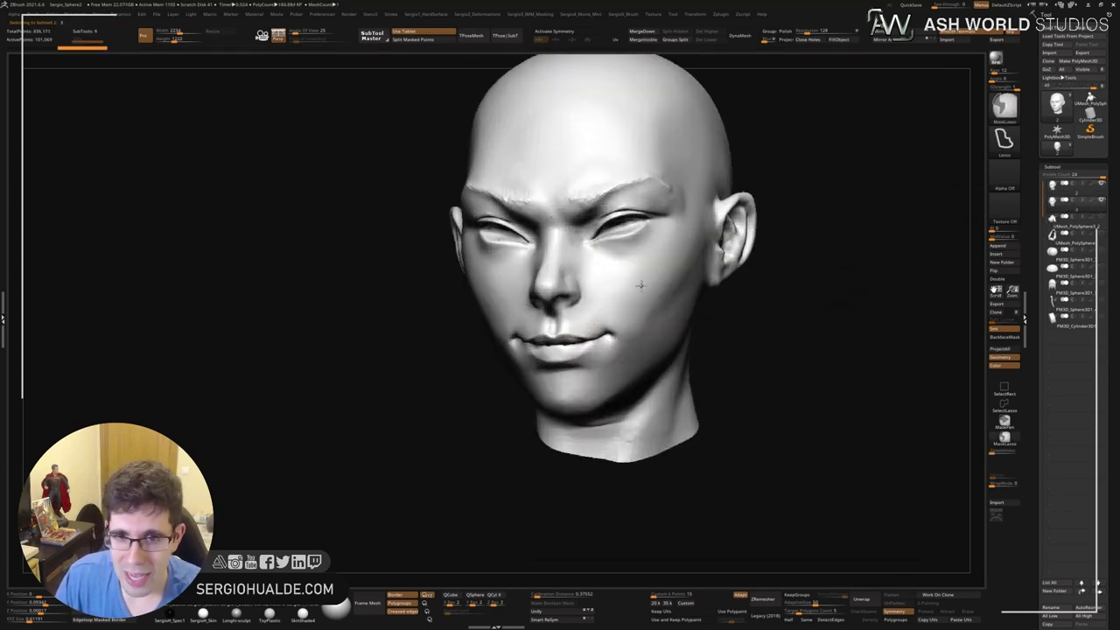
Check the new head's wireframe and turn it to a straight front view.
{"action": "left_click_drag", "start_coordinate": [845, 394], "coordinate": [842, 375]}
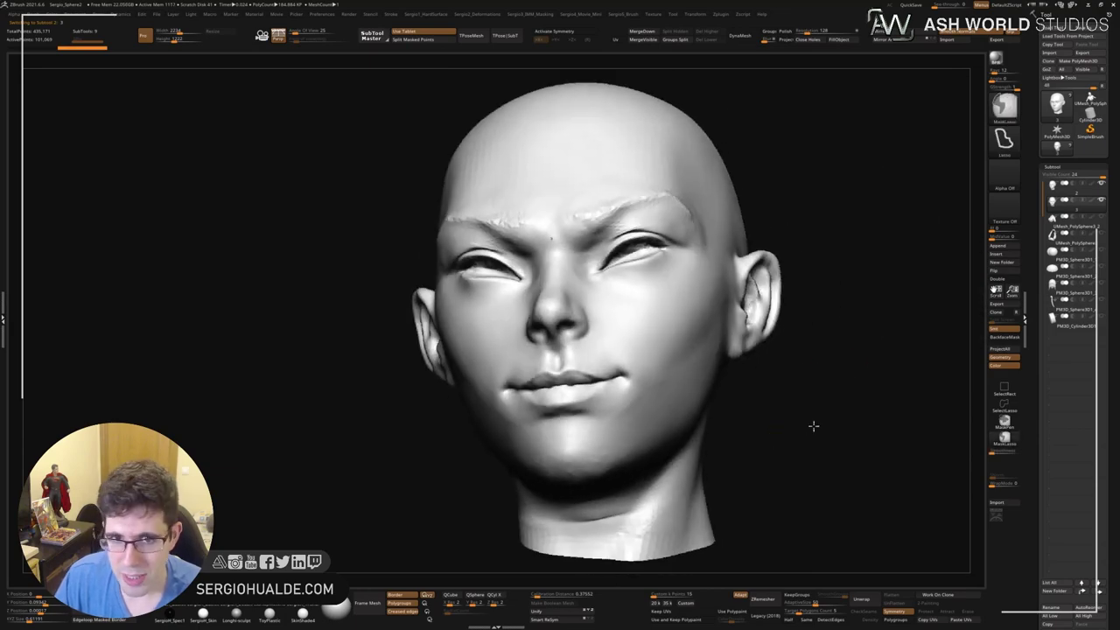
{"action": "scroll", "coordinate": [592, 275], "scroll_direction": "up", "scroll_amount": 5}
{"action": "scroll", "coordinate": [585, 237], "scroll_direction": "up", "scroll_amount": 3}
{"action": "key", "text": "shift+f"}
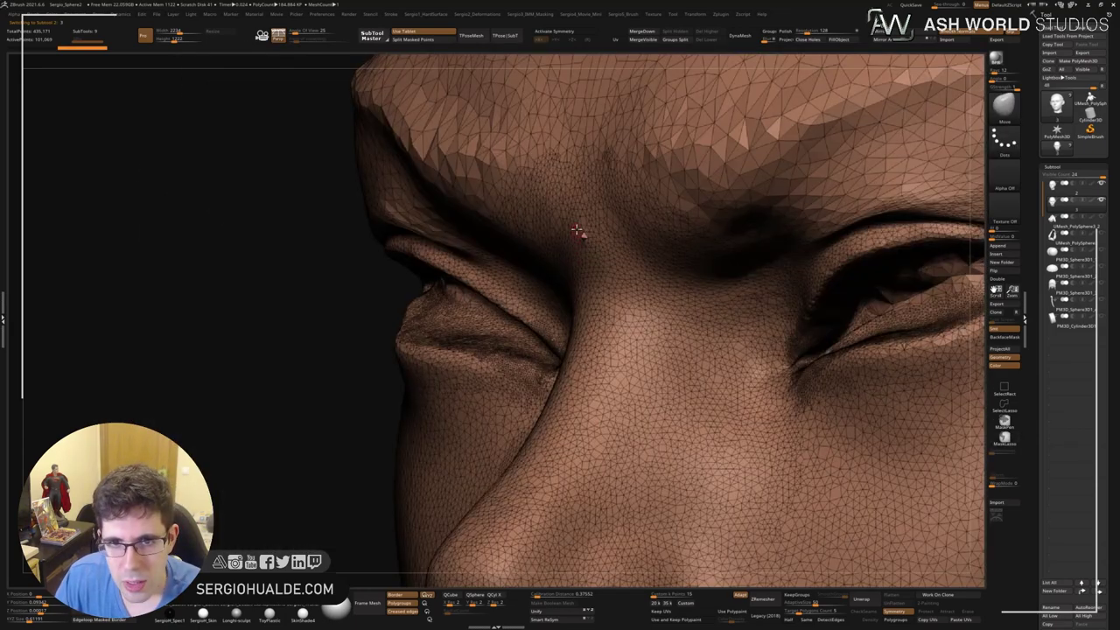
{"action": "scroll", "coordinate": [579, 230], "scroll_direction": "up", "scroll_amount": 4}
{"action": "scroll", "coordinate": [608, 223], "scroll_direction": "down", "scroll_amount": 6}
{"action": "key", "text": "shift+f"}
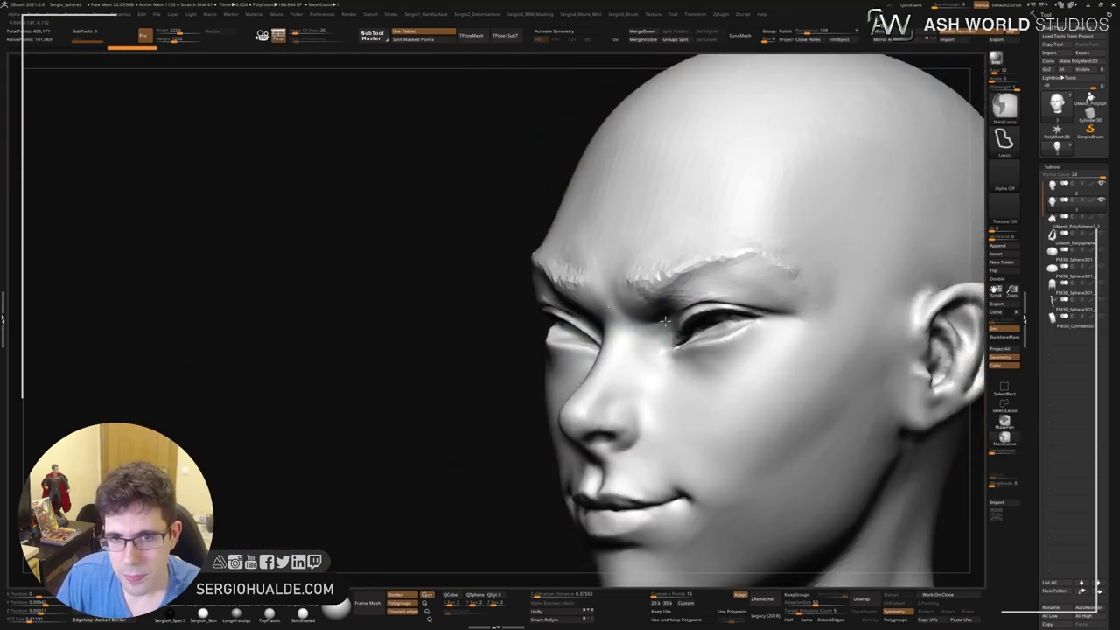
{"action": "left_click_drag", "start_coordinate": [752, 376], "coordinate": [776, 389]}
{"action": "mouse_move", "coordinate": [807, 486]}
{"action": "left_mouse_down"}
{"action": "mouse_move", "coordinate": [787, 500]}
{"action": "mouse_move", "coordinate": [813, 507]}
{"action": "left_mouse_up"}
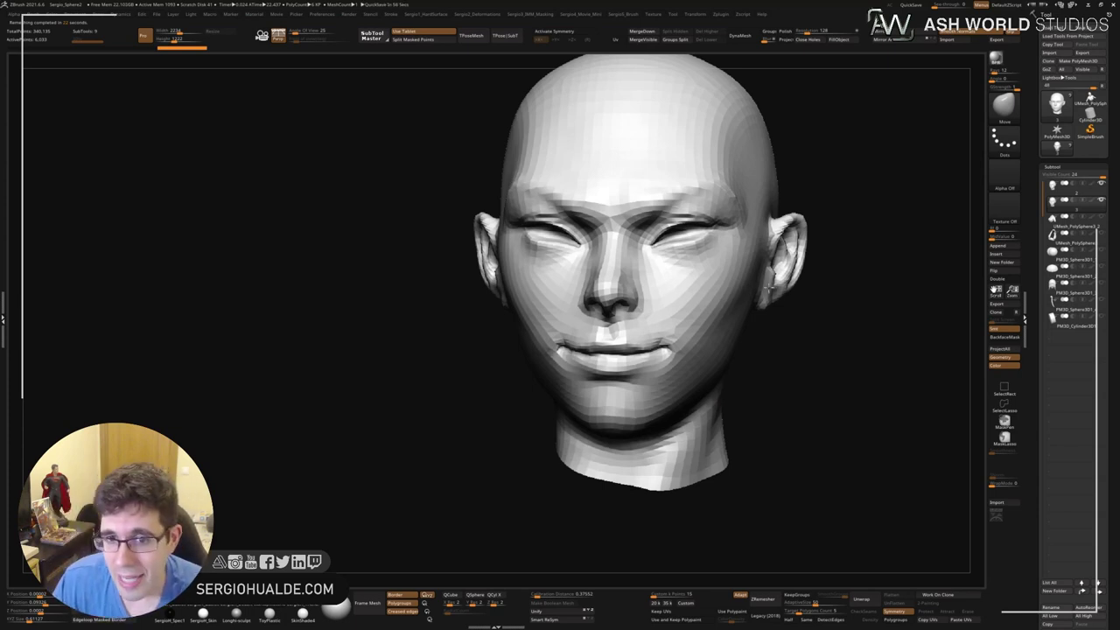
{"action": "left_click_drag", "start_coordinate": [770, 284], "coordinate": [824, 324]}
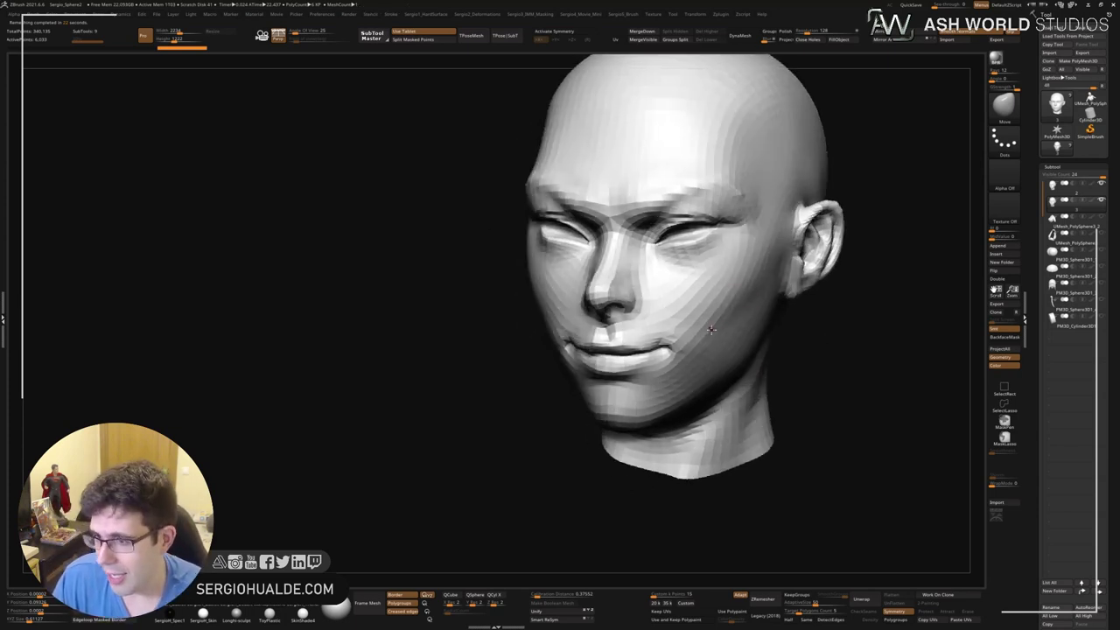
{"action": "mouse_move", "coordinate": [717, 272]}
{"action": "right_mouse_down", "text": "shift"}
{"action": "mouse_move", "coordinate": [694, 266]}
{"action": "mouse_move", "coordinate": [670, 292]}
{"action": "mouse_move", "coordinate": [690, 276]}
{"action": "right_mouse_up", "text": "shift"}
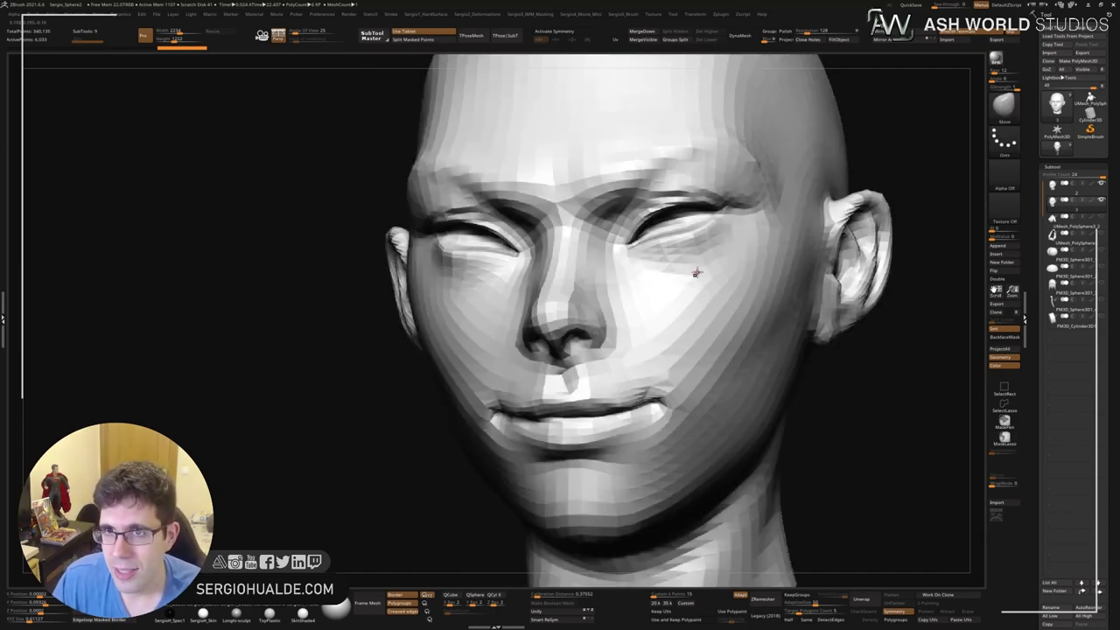
Subdivide the head, Project All the original face detail, and subdivide again.
{"action": "key", "text": "ctrl+d"}
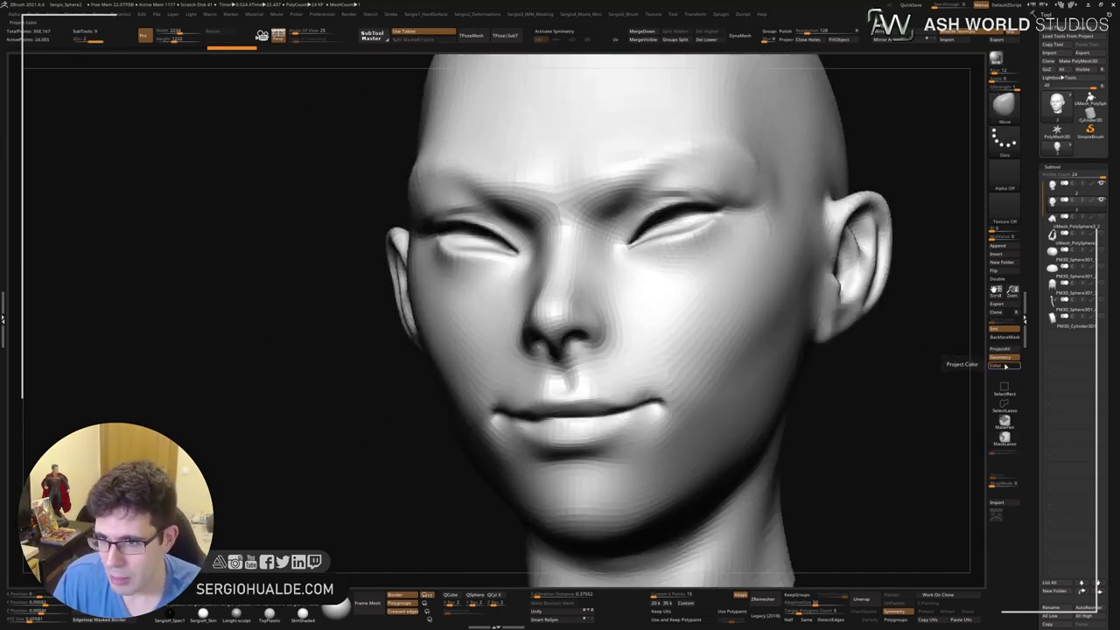
{"action": "left_click", "coordinate": [999, 349]}
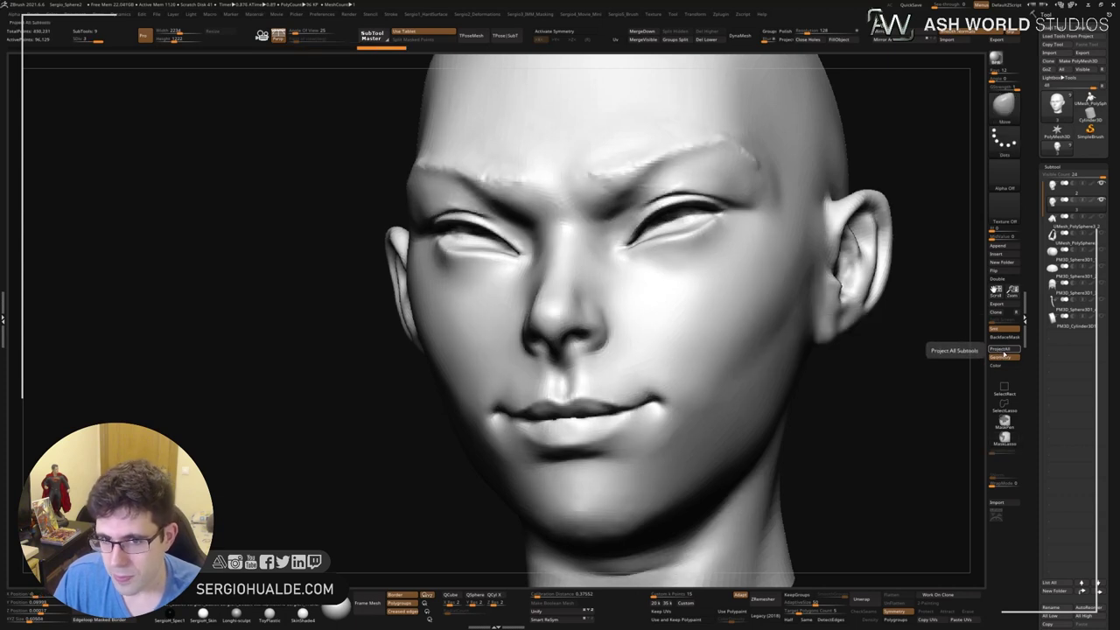
{"action": "key", "text": "ctrl+d"}
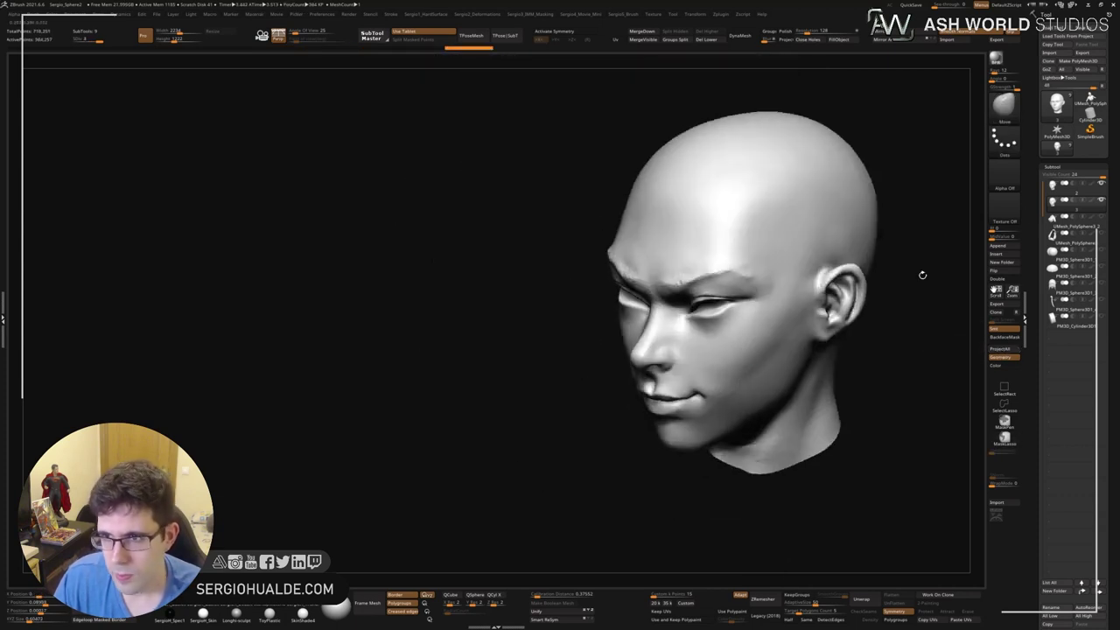
Turn on X symmetry and the wireframe, framing the lips in close-up.
{"action": "mouse_move", "coordinate": [820, 267]}
{"action": "right_mouse_down"}
{"action": "mouse_move", "coordinate": [709, 368]}
{"action": "mouse_move", "coordinate": [680, 417]}
{"action": "right_mouse_up"}
{"action": "key", "text": "x"}
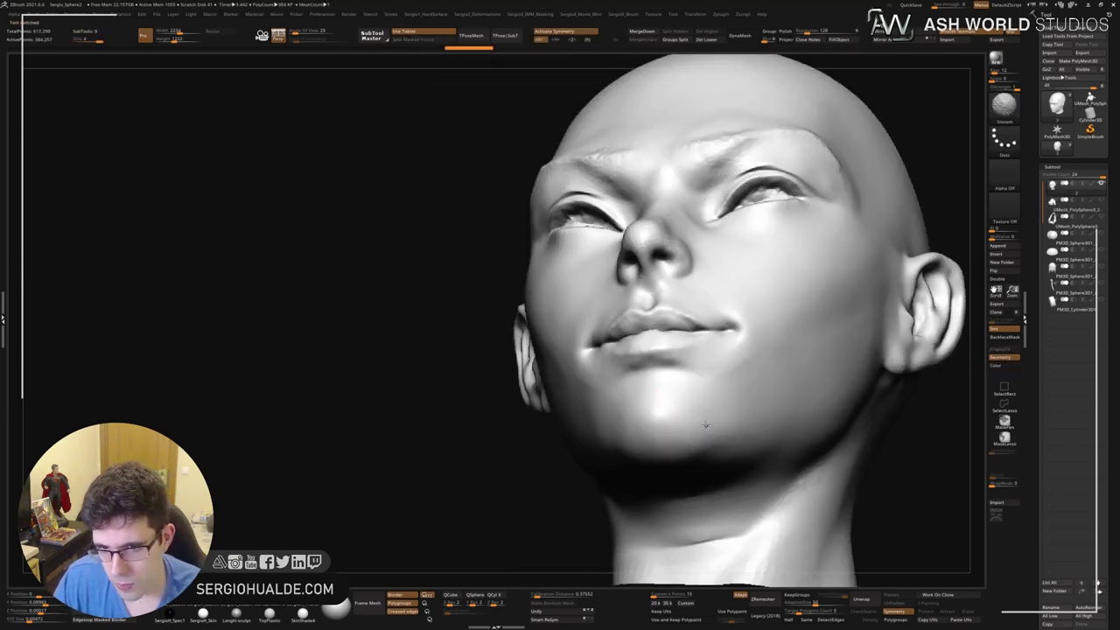
{"action": "mouse_move", "coordinate": [787, 432]}
{"action": "right_mouse_down"}
{"action": "mouse_move", "coordinate": [825, 440]}
{"action": "mouse_move", "coordinate": [676, 402]}
{"action": "right_mouse_up"}
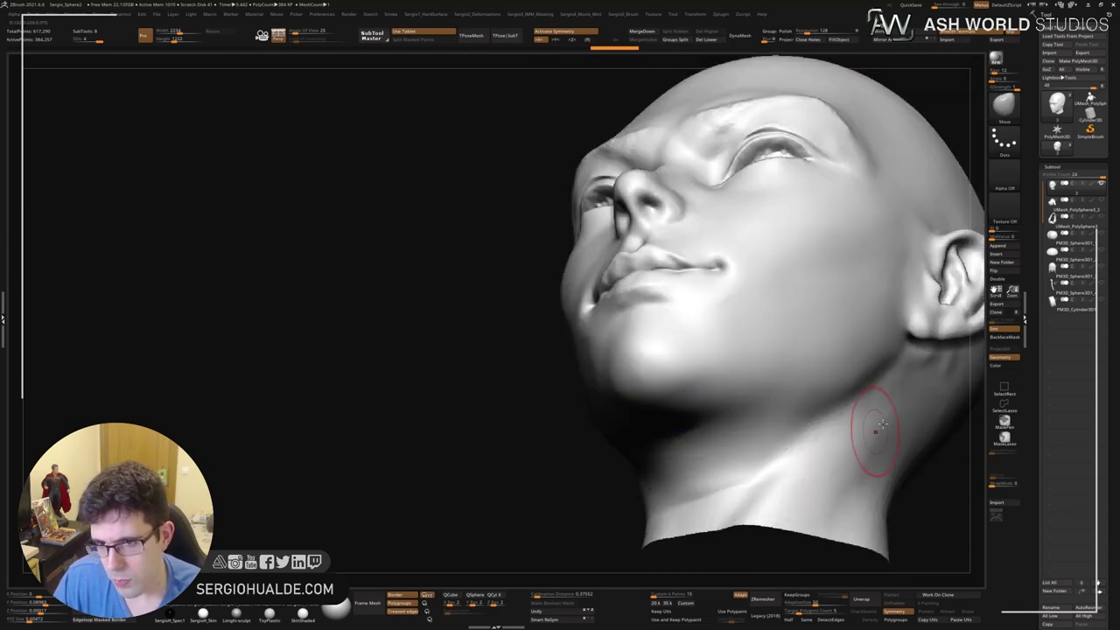
{"action": "mouse_move", "coordinate": [875, 437]}
{"action": "right_mouse_down"}
{"action": "mouse_move", "coordinate": [675, 412]}
{"action": "mouse_move", "coordinate": [669, 437]}
{"action": "mouse_move", "coordinate": [688, 492]}
{"action": "mouse_move", "coordinate": [682, 320]}
{"action": "mouse_move", "coordinate": [737, 311]}
{"action": "mouse_move", "coordinate": [583, 325]}
{"action": "right_mouse_up"}
{"action": "key", "text": "shift+f"}
{"action": "key", "text": "shift+f"}
{"action": "right_click_drag", "start_coordinate": [695, 298], "coordinate": [630, 250]}
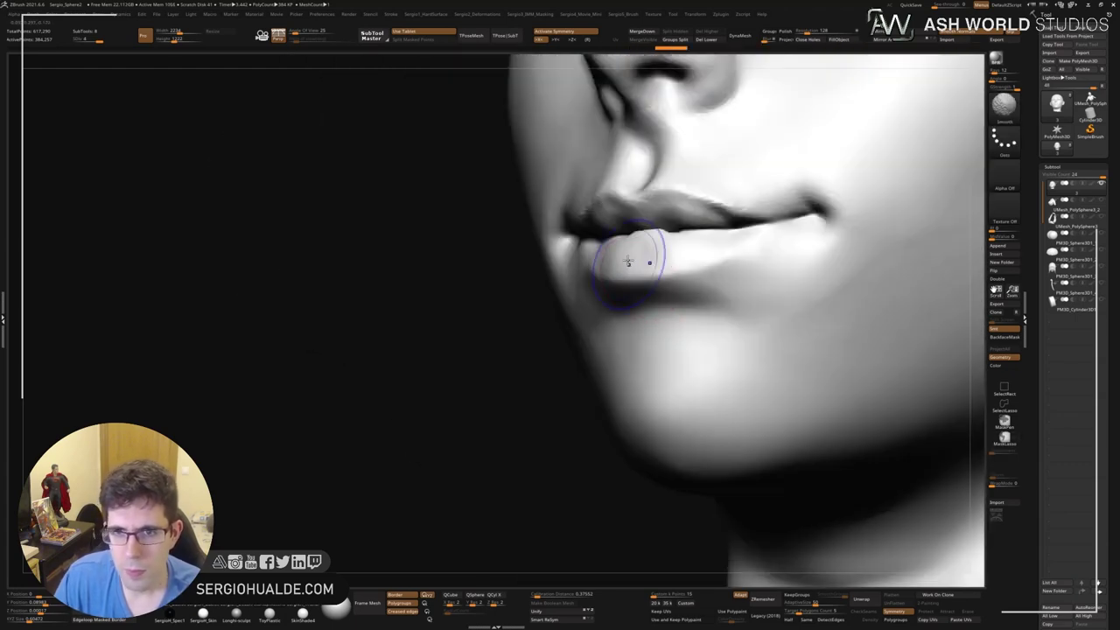
{"action": "mouse_move", "coordinate": [796, 280]}
{"action": "right_mouse_down"}
{"action": "mouse_move", "coordinate": [572, 215]}
{"action": "mouse_move", "coordinate": [558, 221]}
{"action": "right_mouse_up"}
Refine the lip corners and upper lip, then the lower lip.
{"action": "mouse_move", "coordinate": [508, 229]}
{"action": "left_mouse_down"}
{"action": "mouse_move", "coordinate": [569, 240]}
{"action": "mouse_move", "coordinate": [556, 226]}
{"action": "left_mouse_up"}
{"action": "left_click_drag", "start_coordinate": [647, 198], "coordinate": [662, 200]}
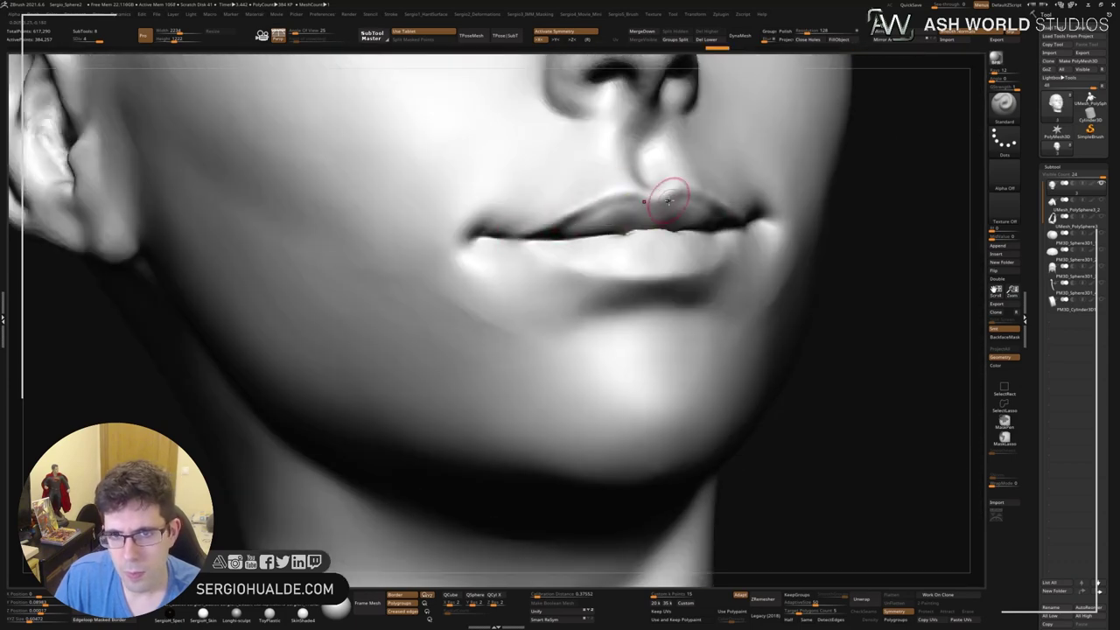
{"action": "right_click_drag", "start_coordinate": [569, 212], "coordinate": [671, 218]}
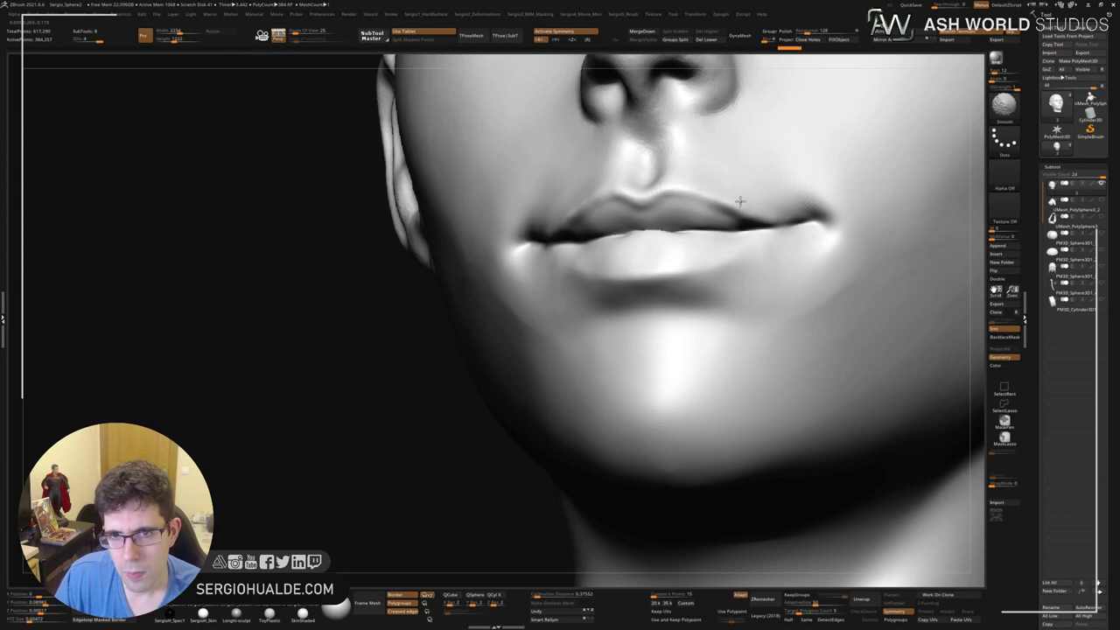
{"action": "right_click_drag", "start_coordinate": [740, 202], "coordinate": [718, 259]}
{"action": "left_click_drag", "start_coordinate": [691, 258], "coordinate": [713, 267]}
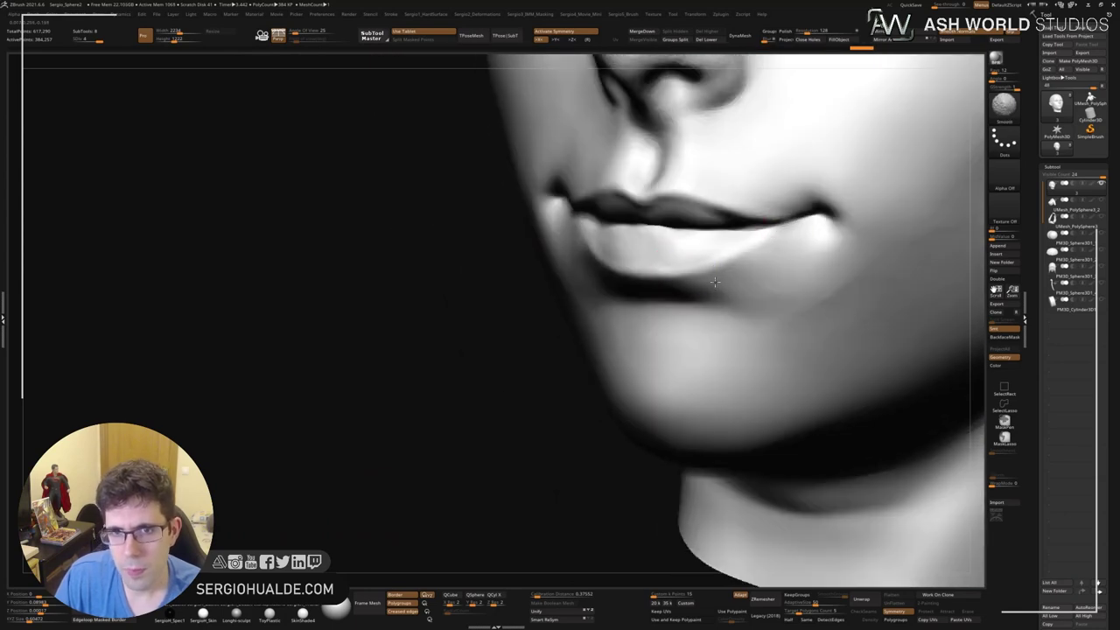
{"action": "right_click_drag", "start_coordinate": [715, 282], "coordinate": [638, 317]}
{"action": "left_click_drag", "start_coordinate": [643, 210], "coordinate": [648, 215], "text": "ctrl"}
{"action": "mouse_move", "coordinate": [638, 262]}
{"action": "right_mouse_down"}
{"action": "mouse_move", "coordinate": [667, 246]}
{"action": "mouse_move", "coordinate": [530, 393]}
{"action": "mouse_move", "coordinate": [657, 259]}
{"action": "right_mouse_up"}
{"action": "key", "text": "f"}
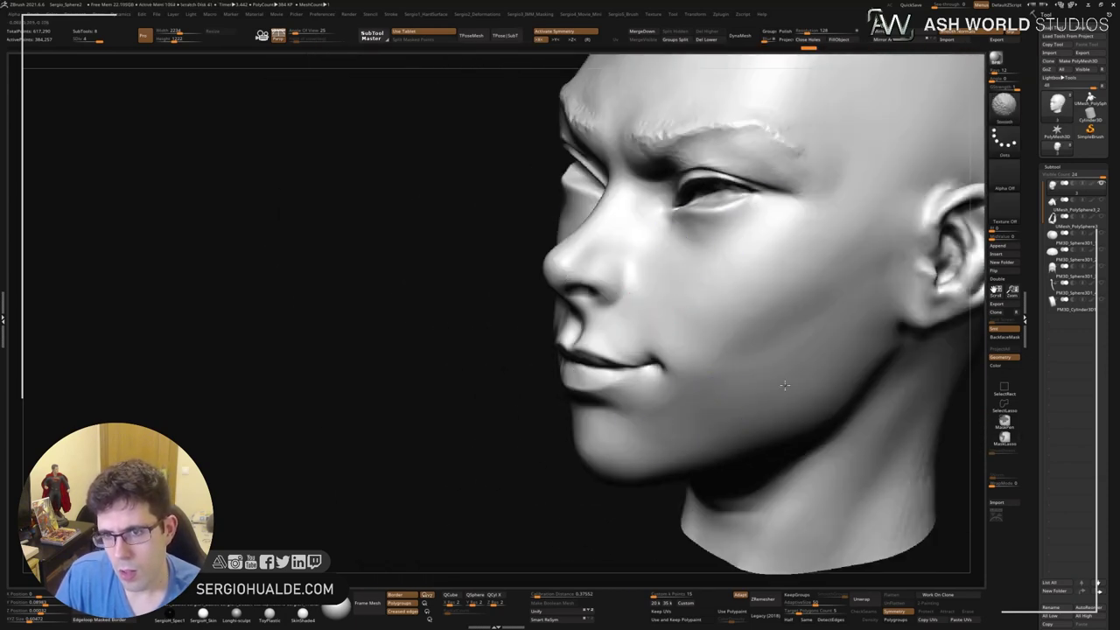
{"action": "mouse_move", "coordinate": [785, 385]}
{"action": "right_mouse_down"}
{"action": "mouse_move", "coordinate": [749, 287]}
{"action": "mouse_move", "coordinate": [720, 255]}
{"action": "mouse_move", "coordinate": [533, 260]}
{"action": "right_mouse_up"}
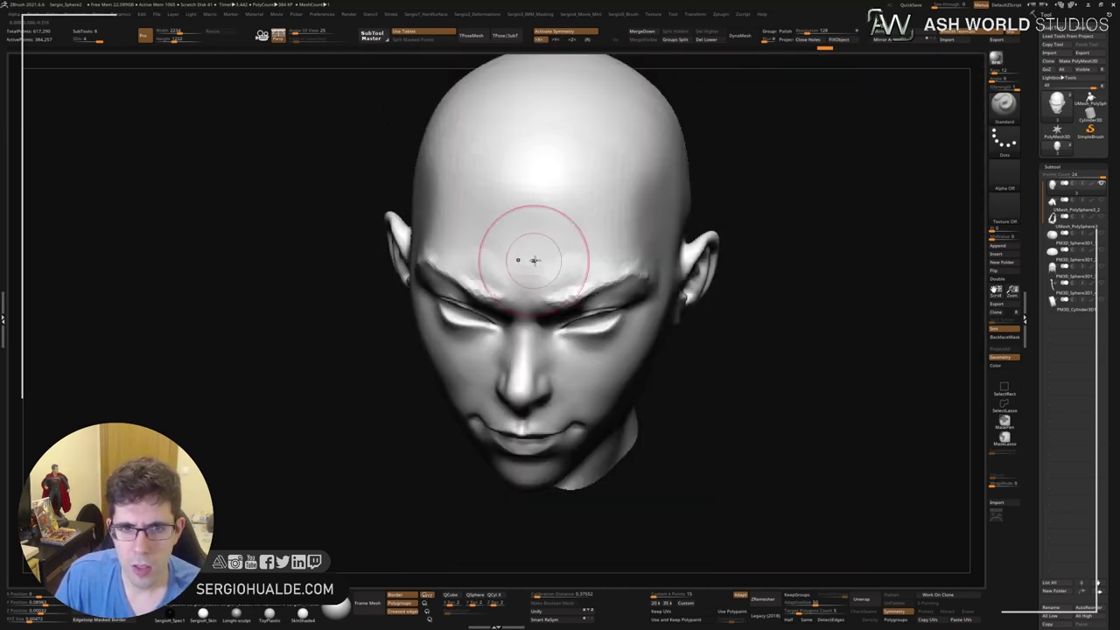
{"action": "mouse_move", "coordinate": [518, 143]}
{"action": "right_mouse_down"}
{"action": "mouse_move", "coordinate": [600, 208]}
{"action": "mouse_move", "coordinate": [530, 305]}
{"action": "right_mouse_up"}
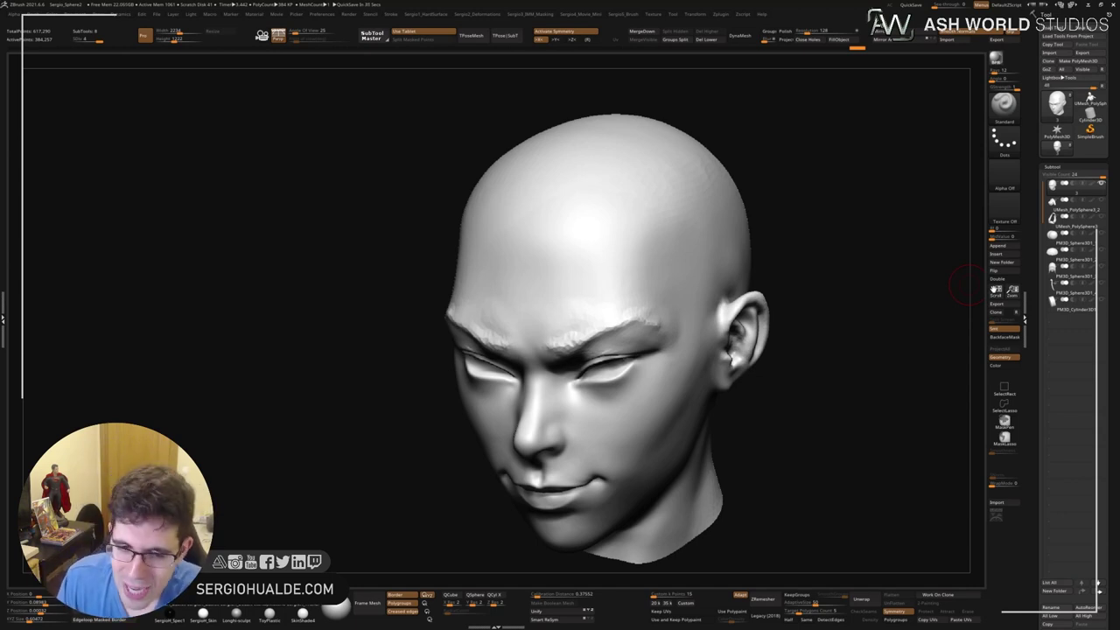
{"action": "left_click_drag", "start_coordinate": [967, 284], "coordinate": [556, 323], "text": "shift"}
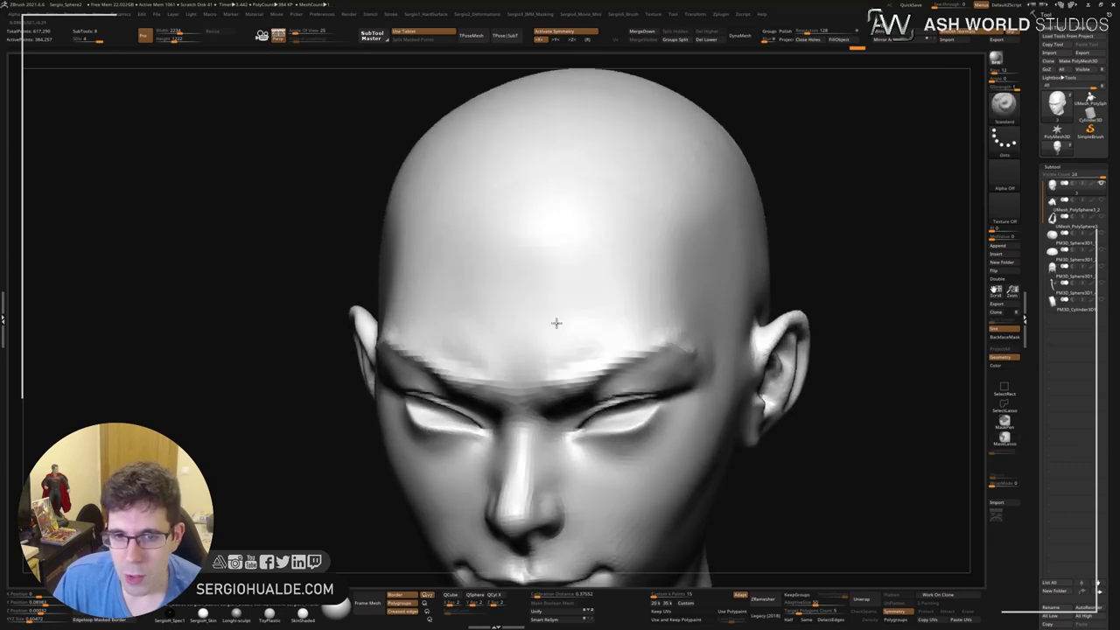
{"action": "right_click_drag", "start_coordinate": [557, 323], "coordinate": [632, 307]}
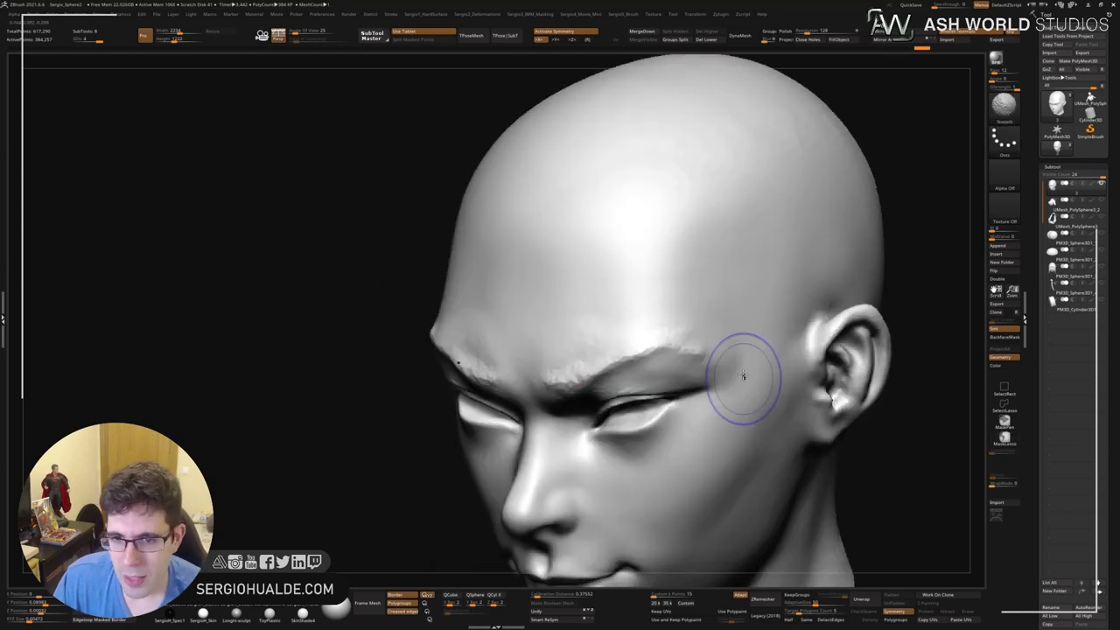
{"action": "right_click_drag", "start_coordinate": [737, 370], "coordinate": [691, 357]}
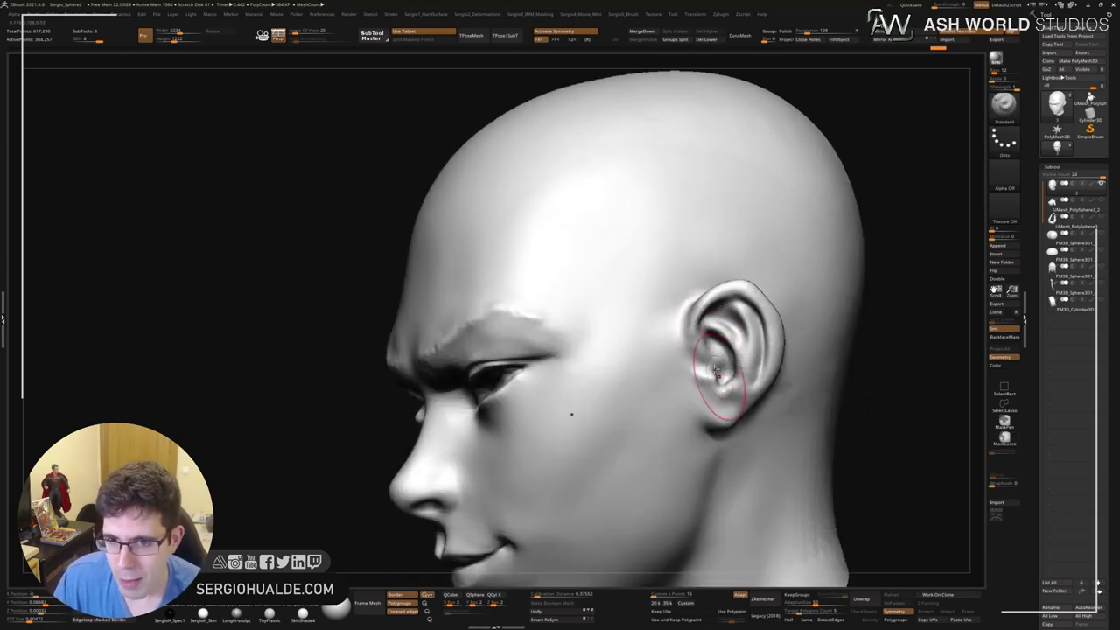
Smooth the ear rim while checking the head from all sides.
{"action": "mouse_move", "coordinate": [763, 382]}
{"action": "right_mouse_down"}
{"action": "mouse_move", "coordinate": [692, 372]}
{"action": "mouse_move", "coordinate": [818, 392]}
{"action": "right_mouse_up"}
{"action": "key", "text": "shift"}
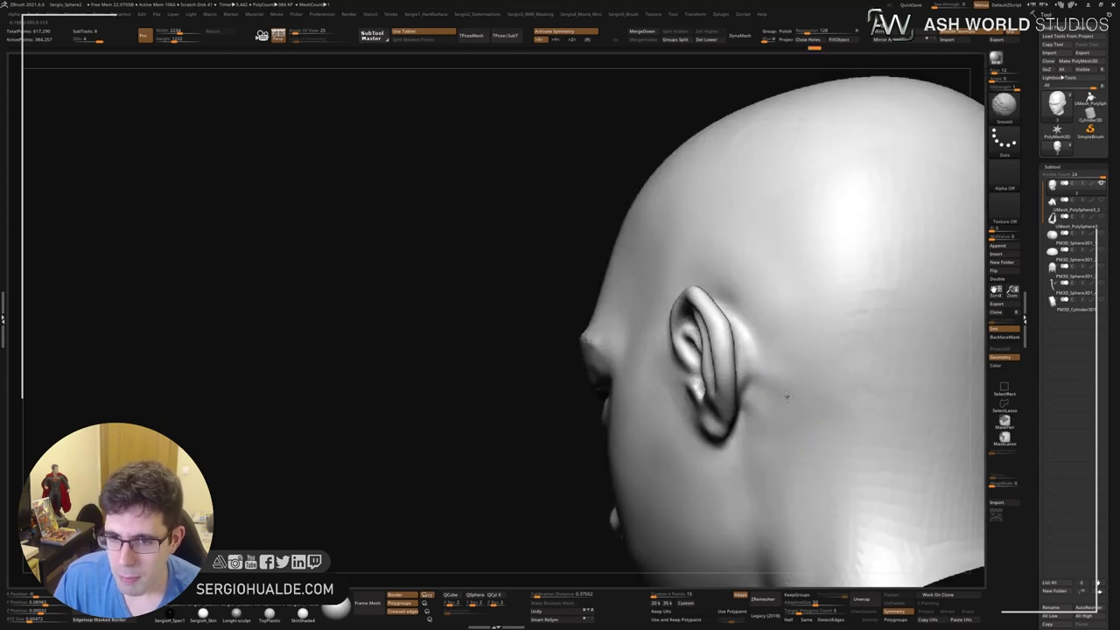
{"action": "mouse_move", "coordinate": [743, 255]}
{"action": "right_mouse_down"}
{"action": "mouse_move", "coordinate": [742, 317]}
{"action": "mouse_move", "coordinate": [782, 320]}
{"action": "mouse_move", "coordinate": [795, 201]}
{"action": "right_mouse_up"}
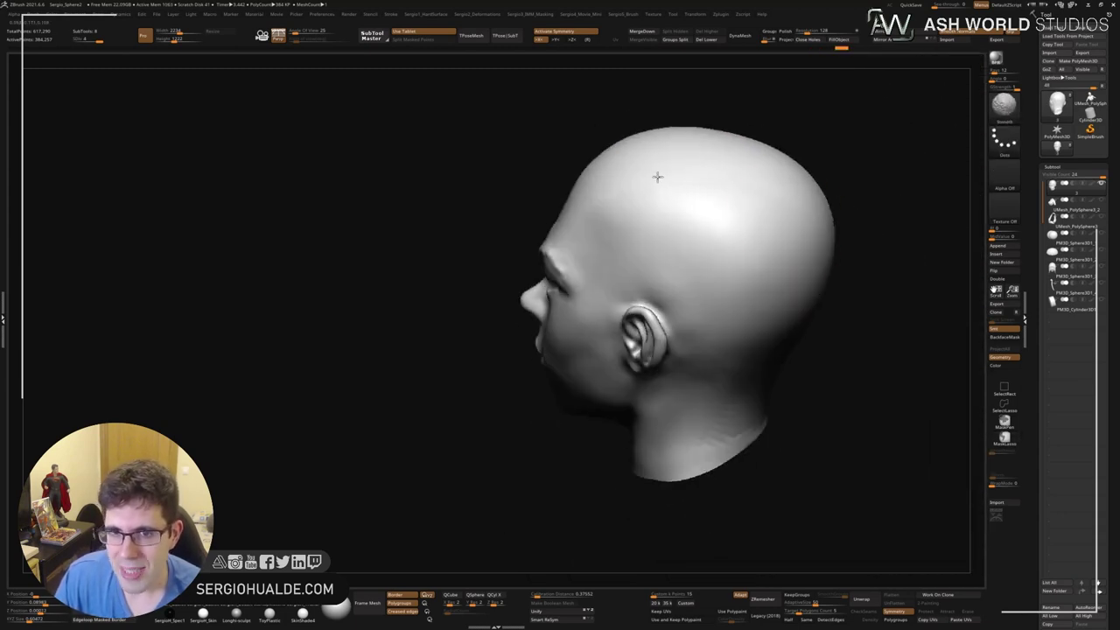
{"action": "mouse_move", "coordinate": [746, 298]}
{"action": "right_mouse_down"}
{"action": "mouse_move", "coordinate": [770, 344]}
{"action": "mouse_move", "coordinate": [733, 379]}
{"action": "mouse_move", "coordinate": [717, 375]}
{"action": "mouse_move", "coordinate": [706, 411]}
{"action": "mouse_move", "coordinate": [680, 365]}
{"action": "mouse_move", "coordinate": [714, 453]}
{"action": "right_mouse_up"}
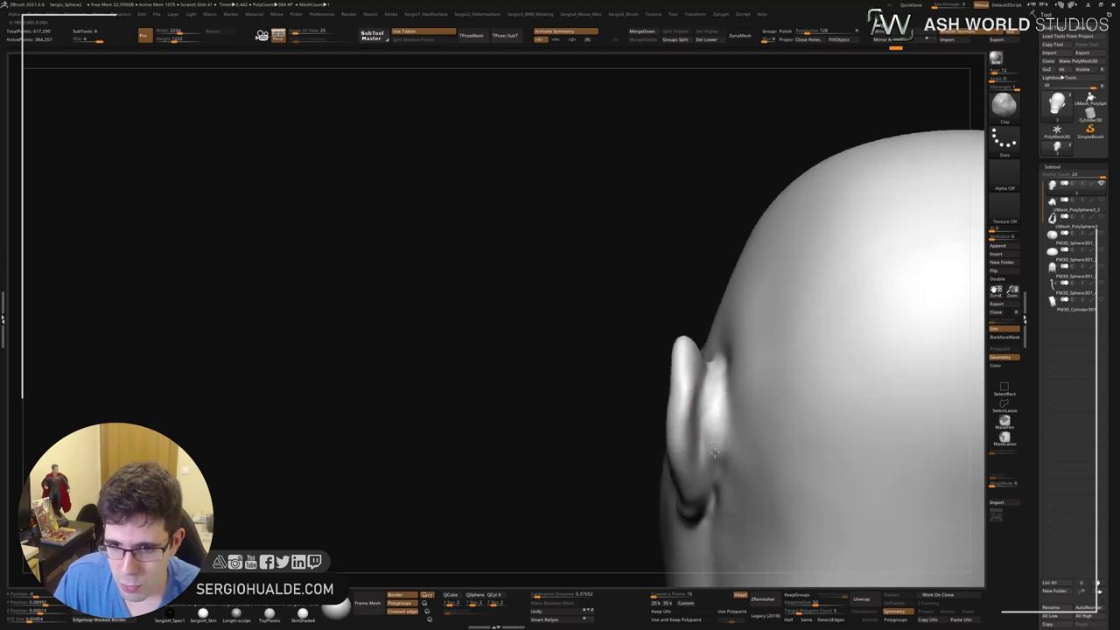
{"action": "right_click_drag", "start_coordinate": [714, 386], "coordinate": [620, 330]}
Switch to DamStandard and carve deeper creases inside the ear.
{"action": "key", "text": "b"}
{"action": "key", "text": "d"}
{"action": "key", "text": "s"}
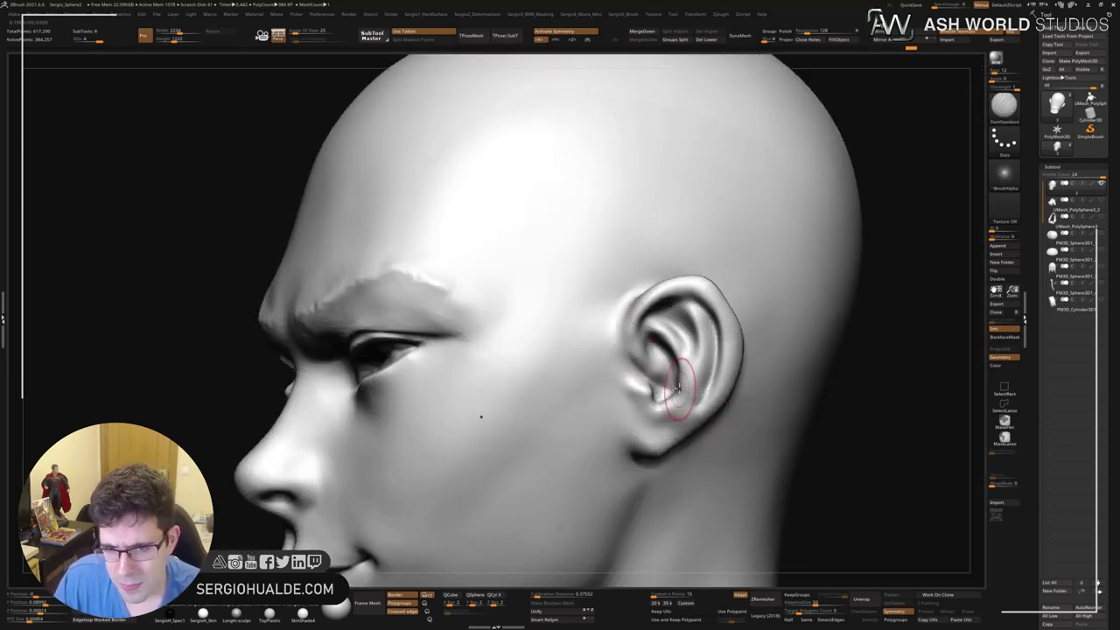
{"action": "mouse_move", "coordinate": [670, 374]}
{"action": "right_mouse_down"}
{"action": "mouse_move", "coordinate": [631, 365]}
{"action": "mouse_move", "coordinate": [667, 385]}
{"action": "right_mouse_up"}
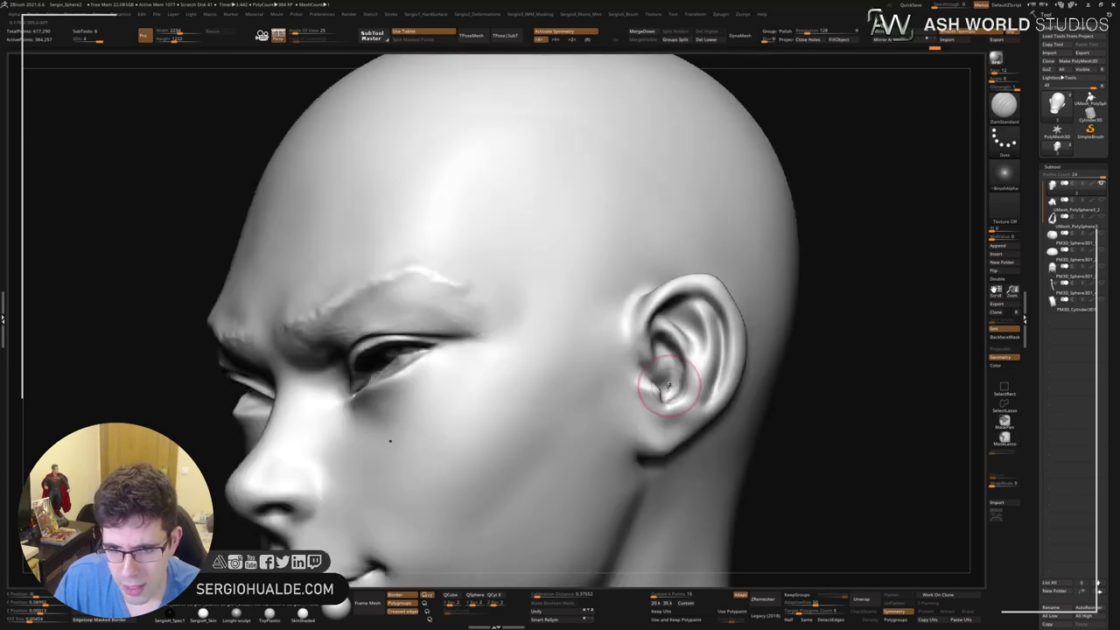
{"action": "mouse_move", "coordinate": [653, 340]}
{"action": "right_mouse_down"}
{"action": "mouse_move", "coordinate": [666, 355]}
{"action": "mouse_move", "coordinate": [665, 333]}
{"action": "mouse_move", "coordinate": [669, 376]}
{"action": "mouse_move", "coordinate": [667, 324]}
{"action": "right_mouse_up"}
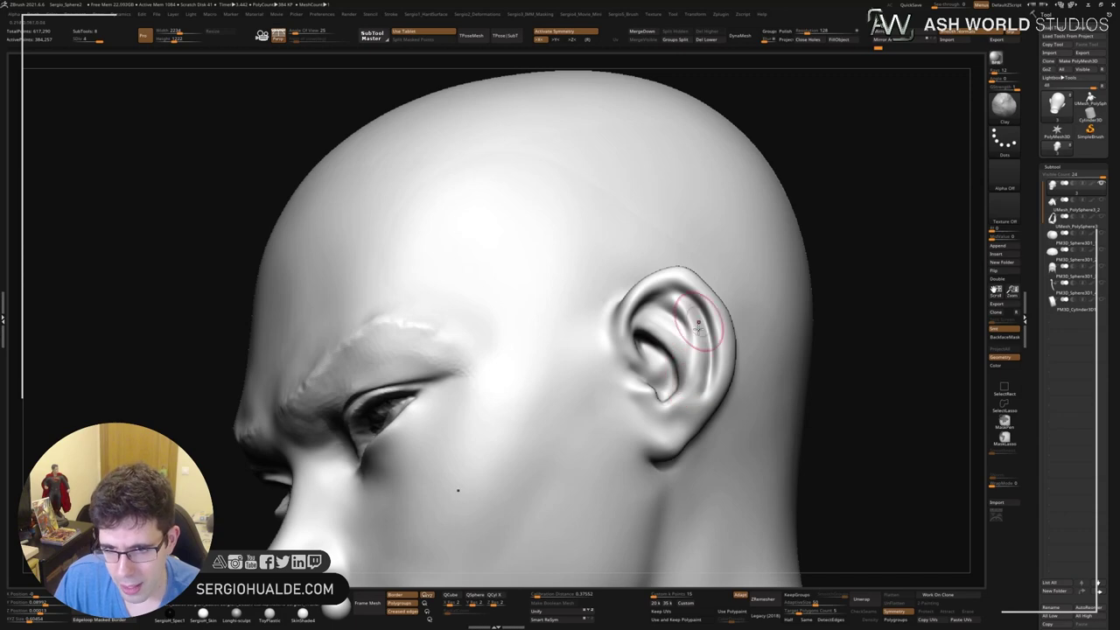
Soften the skin near the outer eye corner.
{"action": "right_click_drag", "start_coordinate": [697, 326], "coordinate": [676, 379]}
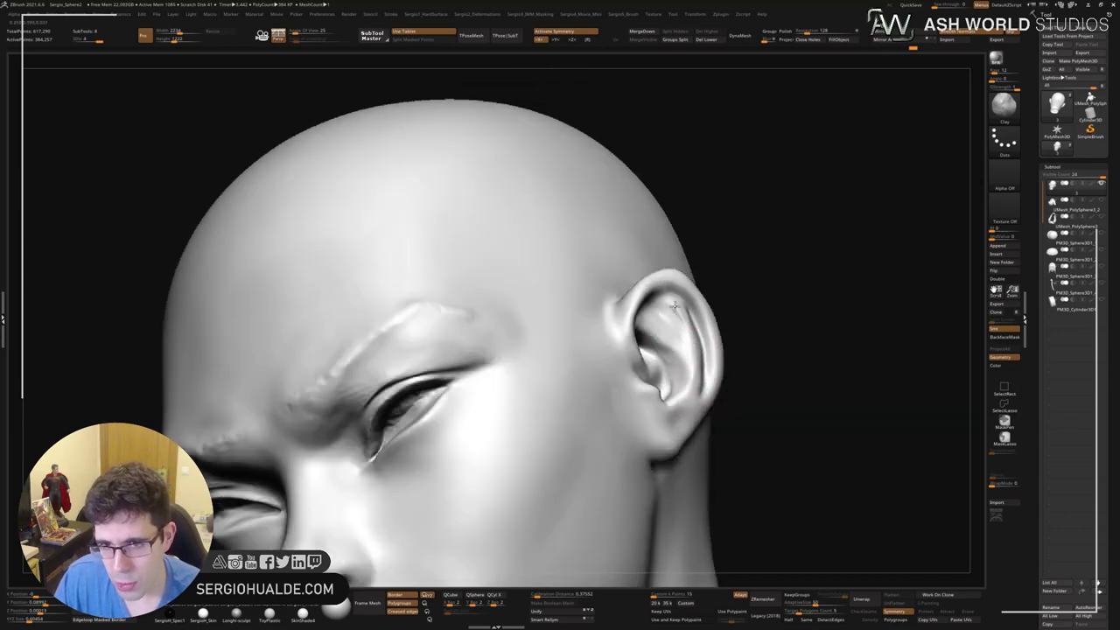
{"action": "mouse_move", "coordinate": [675, 304]}
{"action": "right_mouse_down"}
{"action": "mouse_move", "coordinate": [695, 341]}
{"action": "mouse_move", "coordinate": [695, 312]}
{"action": "mouse_move", "coordinate": [662, 320]}
{"action": "mouse_move", "coordinate": [654, 310]}
{"action": "right_mouse_up"}
{"action": "key", "text": "b"}
{"action": "key", "text": "d"}
{"action": "key", "text": "s"}
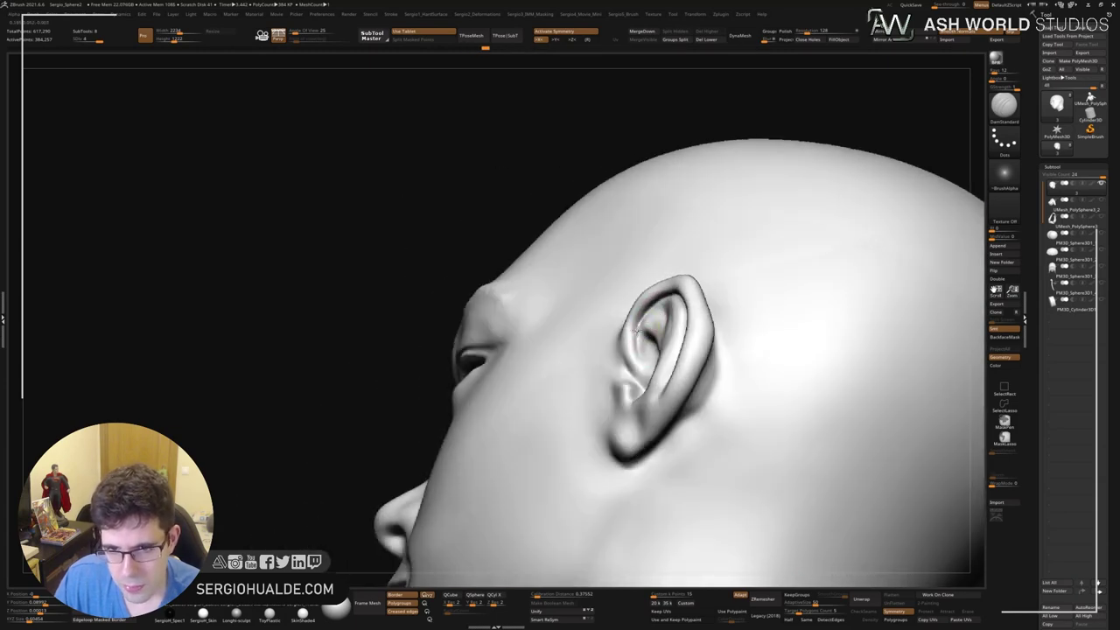
{"action": "mouse_move", "coordinate": [648, 373]}
{"action": "right_mouse_down"}
{"action": "mouse_move", "coordinate": [643, 363]}
{"action": "mouse_move", "coordinate": [680, 379]}
{"action": "mouse_move", "coordinate": [732, 349]}
{"action": "mouse_move", "coordinate": [587, 324]}
{"action": "right_mouse_up"}
{"action": "left_click_drag", "start_coordinate": [587, 325], "coordinate": [612, 350], "text": "shift"}
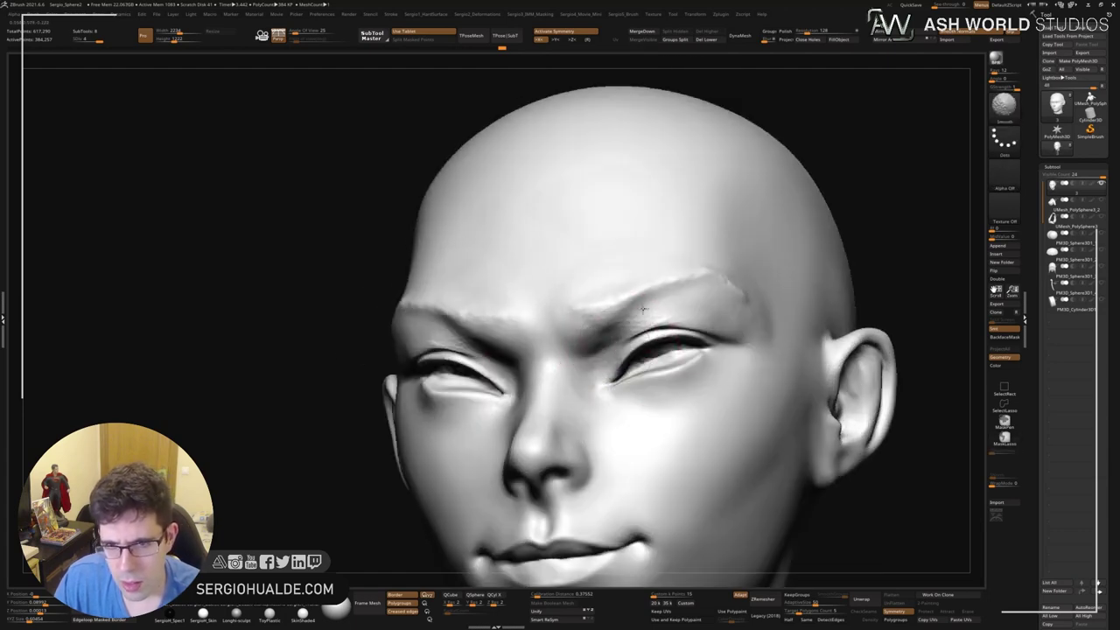
{"action": "mouse_move", "coordinate": [612, 395]}
{"action": "right_mouse_down"}
{"action": "mouse_move", "coordinate": [652, 331]}
{"action": "mouse_move", "coordinate": [725, 337]}
{"action": "right_mouse_up"}
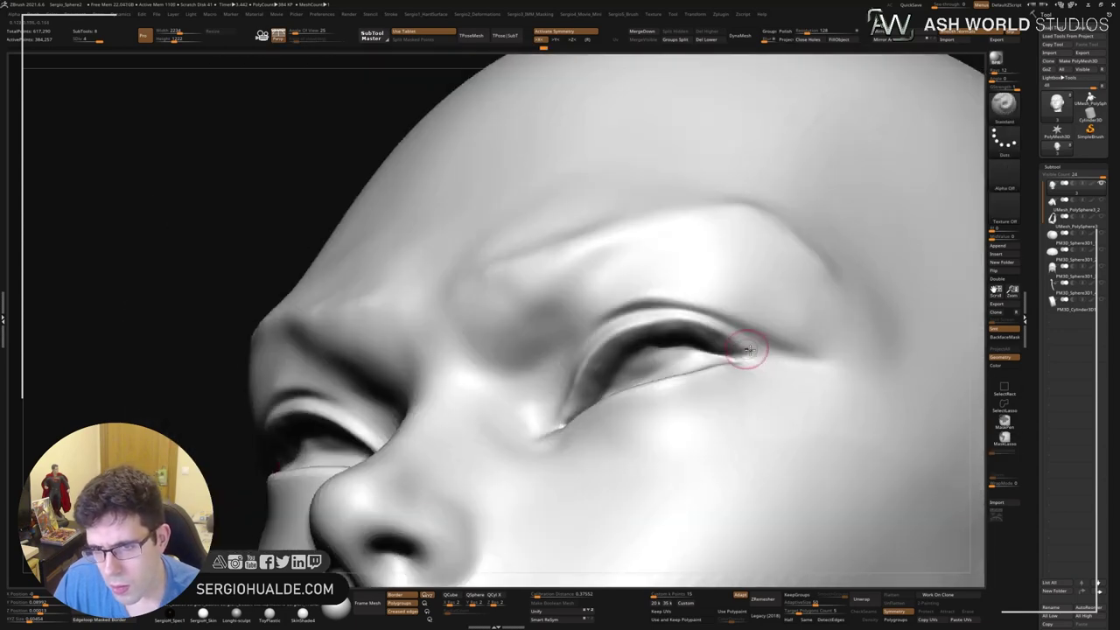
Stroke along the upper eyelid crease to reshape it into a soft fold.
{"action": "left_click_drag", "start_coordinate": [750, 349], "coordinate": [618, 334], "text": "shift"}
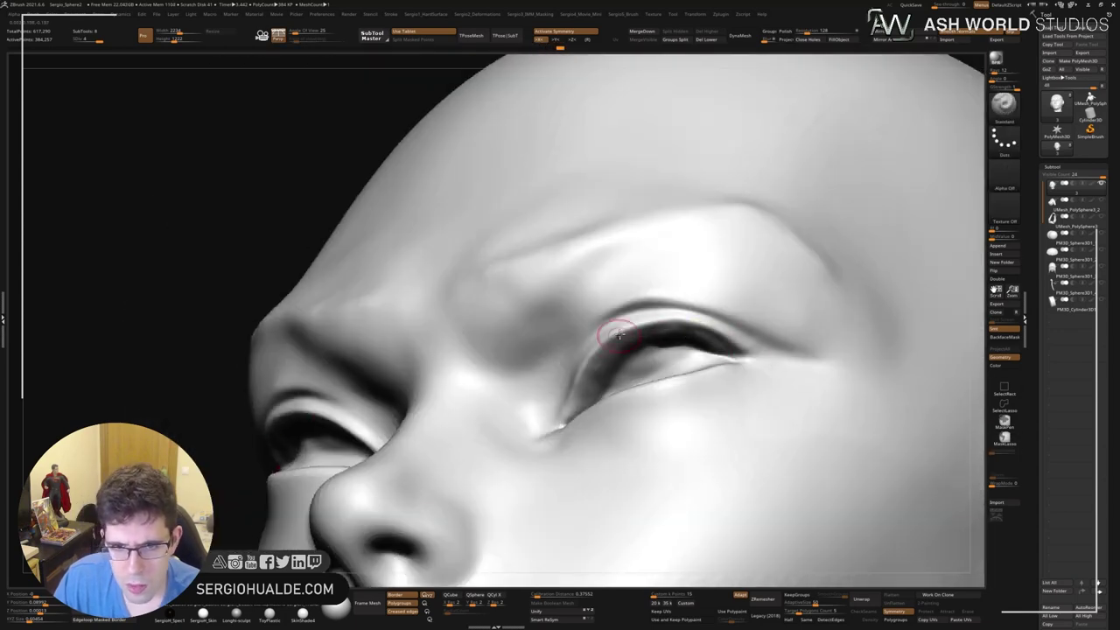
{"action": "mouse_move", "coordinate": [570, 411]}
{"action": "right_mouse_down"}
{"action": "mouse_move", "coordinate": [662, 387]}
{"action": "mouse_move", "coordinate": [569, 426]}
{"action": "mouse_move", "coordinate": [691, 372]}
{"action": "mouse_move", "coordinate": [644, 300]}
{"action": "right_mouse_up"}
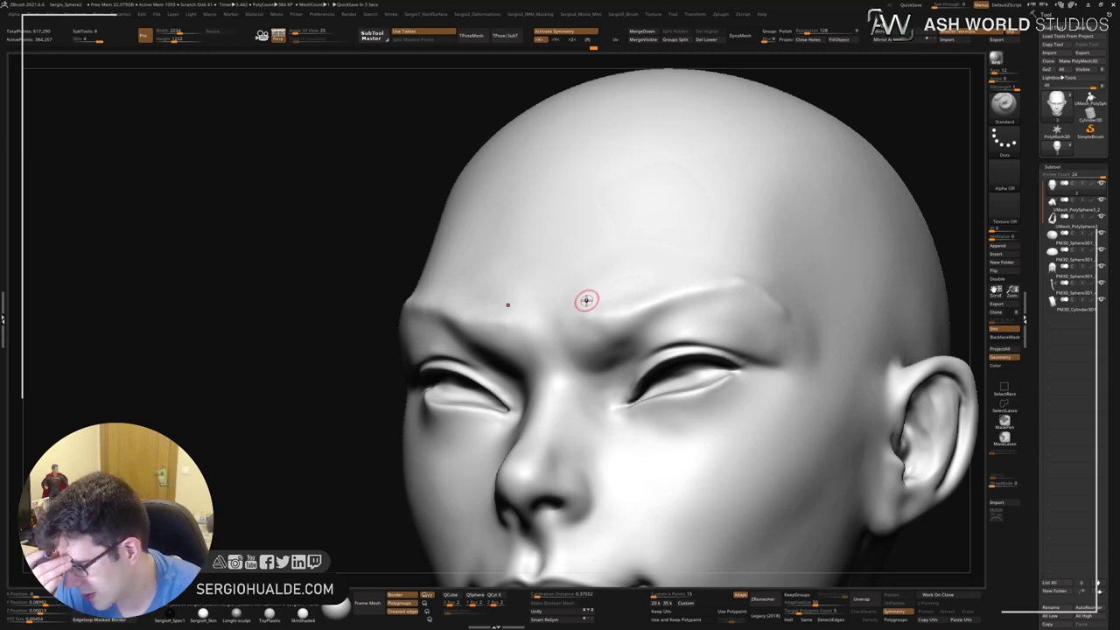
Build up clay along the brow with ClayBuildup and extend the brow tail outward.
{"action": "key", "text": "b"}
{"action": "key", "text": "c"}
{"action": "key", "text": "b"}
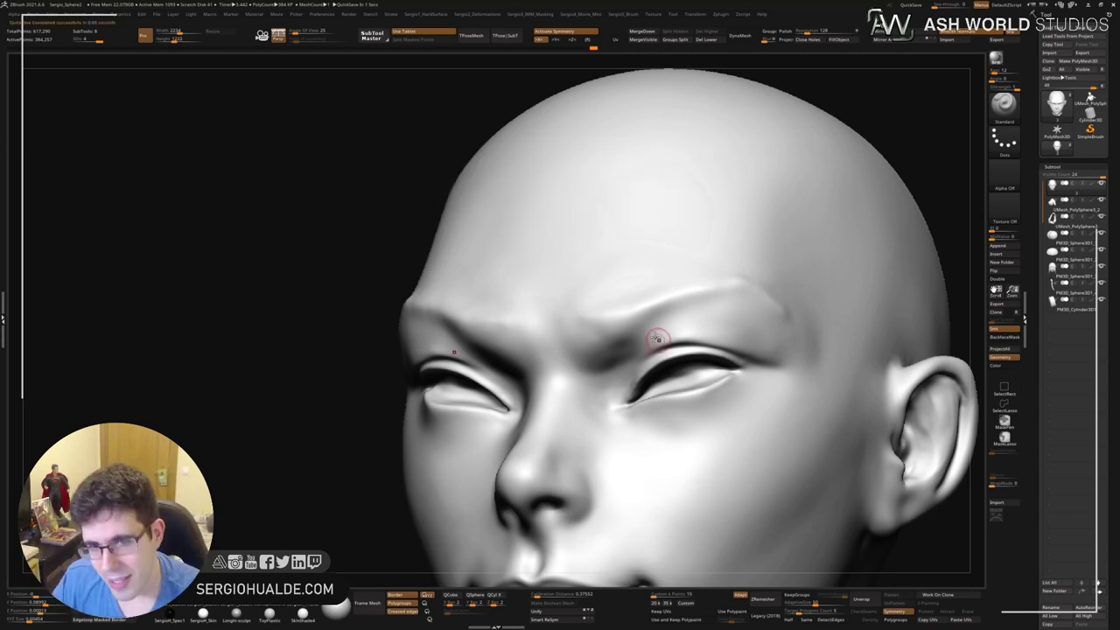
{"action": "right_click_drag", "start_coordinate": [653, 333], "coordinate": [600, 313]}
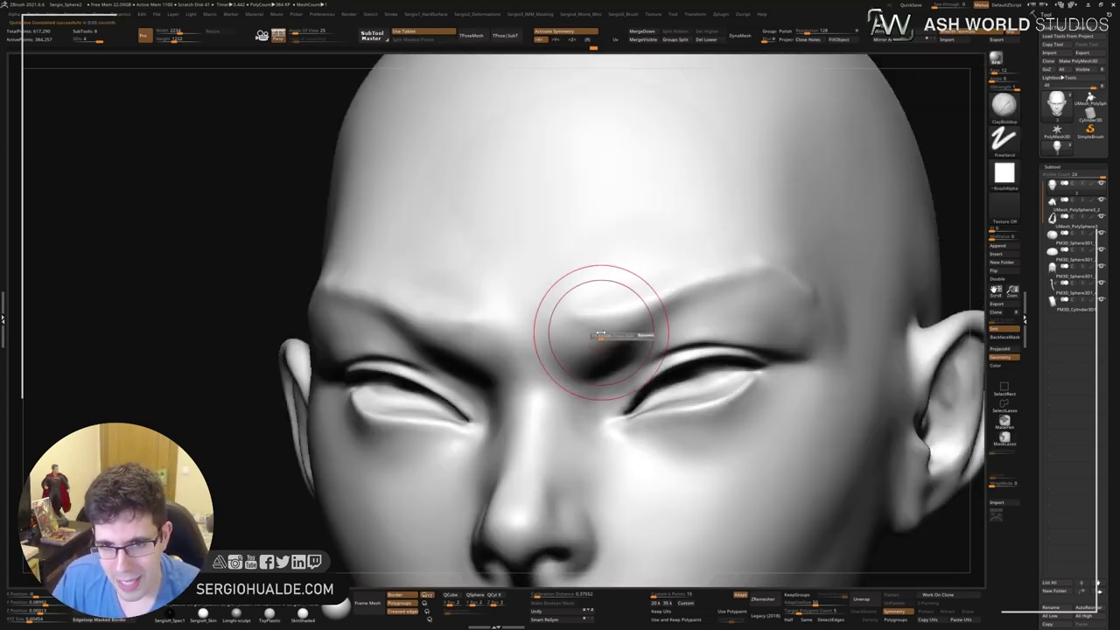
{"action": "mouse_move", "coordinate": [599, 345]}
{"action": "left_mouse_down"}
{"action": "mouse_move", "coordinate": [577, 308]}
{"action": "mouse_move", "coordinate": [612, 320]}
{"action": "mouse_move", "coordinate": [782, 257]}
{"action": "left_mouse_up"}
{"action": "right_click_drag", "start_coordinate": [782, 257], "coordinate": [779, 274]}
{"action": "left_click_drag", "start_coordinate": [779, 274], "coordinate": [827, 302]}
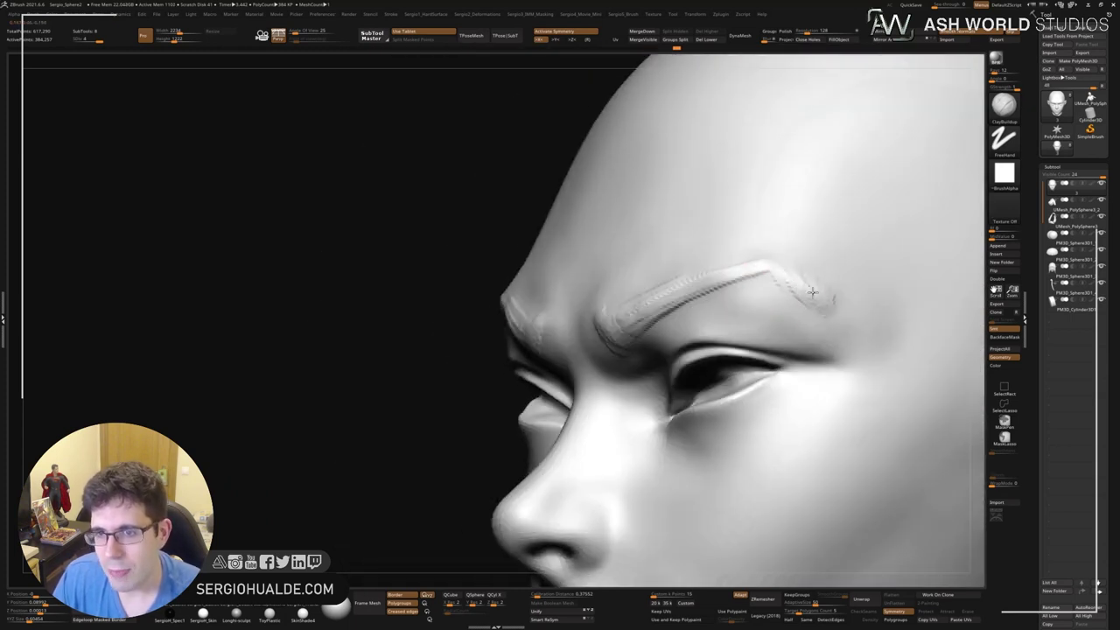
Smooth the new brow strokes, carve frown wrinkles between the eyebrows, then soften them.
{"action": "right_click_drag", "start_coordinate": [694, 312], "coordinate": [694, 280]}
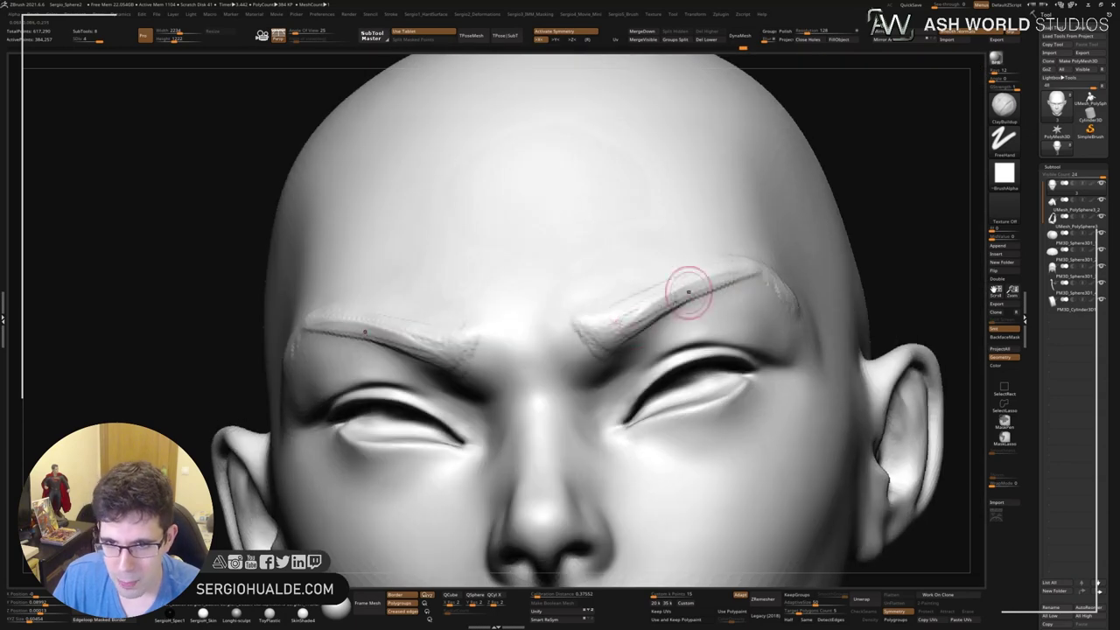
{"action": "mouse_move", "coordinate": [643, 306]}
{"action": "left_mouse_down", "text": "shift"}
{"action": "mouse_move", "coordinate": [612, 328]}
{"action": "mouse_move", "coordinate": [670, 290]}
{"action": "mouse_move", "coordinate": [752, 278]}
{"action": "left_mouse_up", "text": "shift"}
{"action": "right_click_drag", "start_coordinate": [753, 278], "coordinate": [775, 294]}
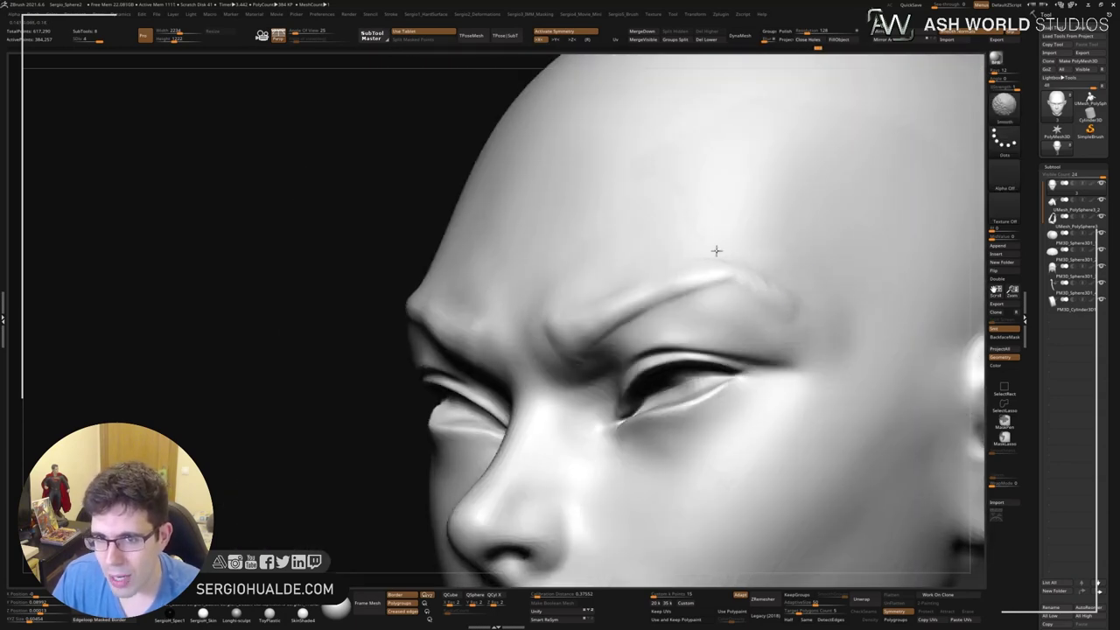
{"action": "right_click_drag", "start_coordinate": [702, 280], "coordinate": [575, 350]}
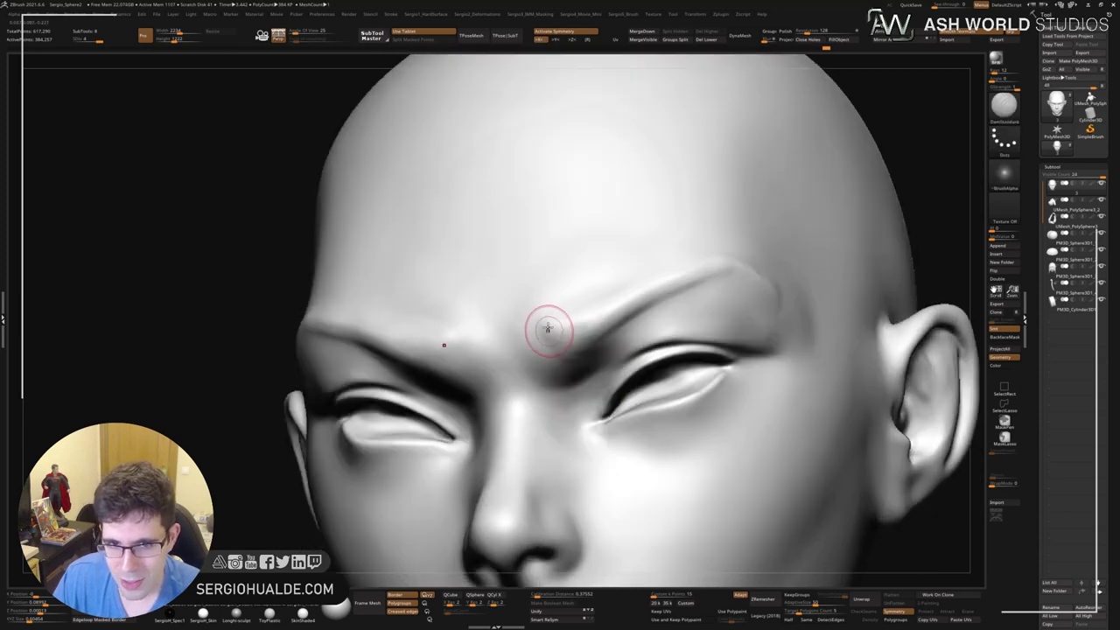
{"action": "mouse_move", "coordinate": [542, 317]}
{"action": "left_mouse_down"}
{"action": "mouse_move", "coordinate": [580, 300]}
{"action": "mouse_move", "coordinate": [579, 320]}
{"action": "mouse_move", "coordinate": [704, 273]}
{"action": "mouse_move", "coordinate": [578, 319]}
{"action": "mouse_move", "coordinate": [674, 287]}
{"action": "left_mouse_up"}
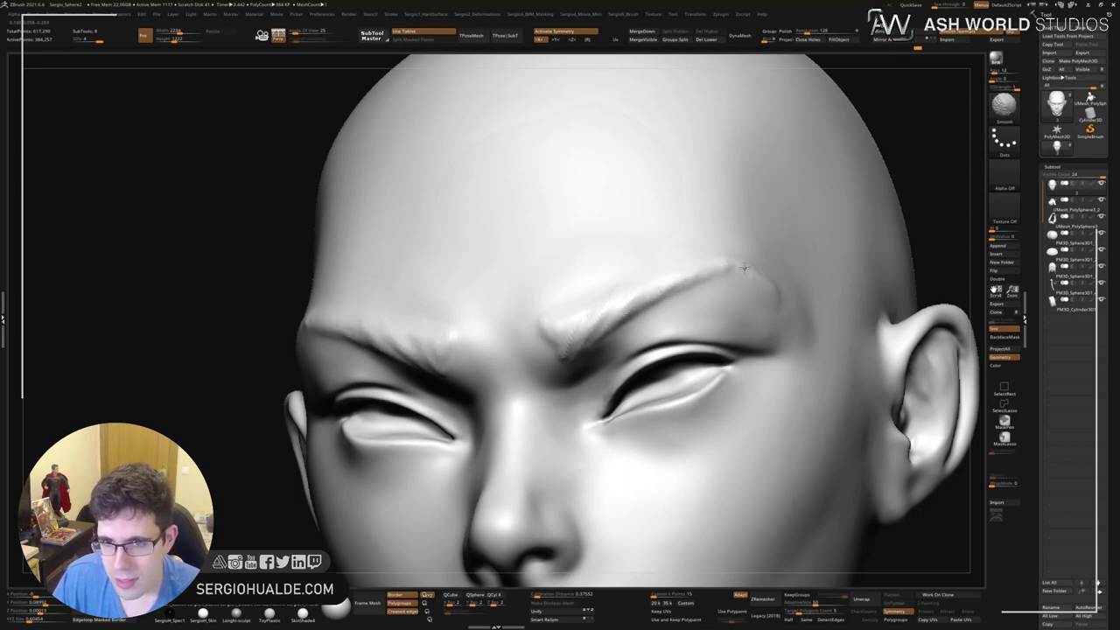
{"action": "right_click_drag", "start_coordinate": [752, 279], "coordinate": [782, 298]}
Crease the eyebrow tail, then build up the brow ridge between the eyebrows using ClayBuildup Freehand.
{"action": "left_click_drag", "start_coordinate": [715, 295], "coordinate": [723, 273]}
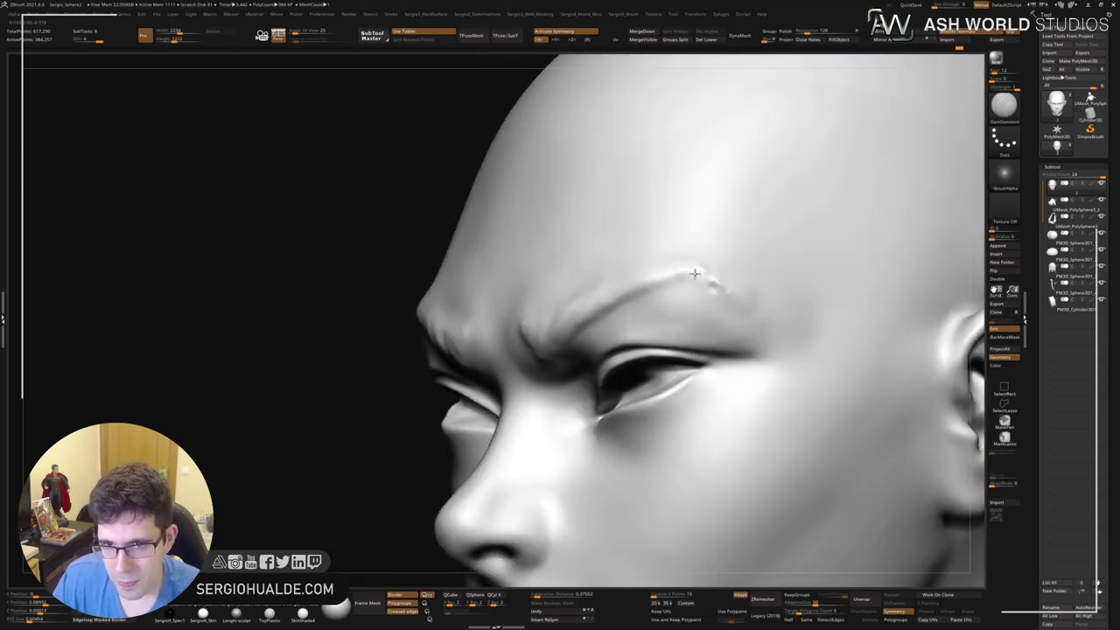
{"action": "mouse_move", "coordinate": [723, 275]}
{"action": "right_mouse_down", "text": "ctrl"}
{"action": "mouse_move", "coordinate": [712, 259]}
{"action": "mouse_move", "coordinate": [607, 317]}
{"action": "mouse_move", "coordinate": [600, 345]}
{"action": "right_mouse_up", "text": "ctrl"}
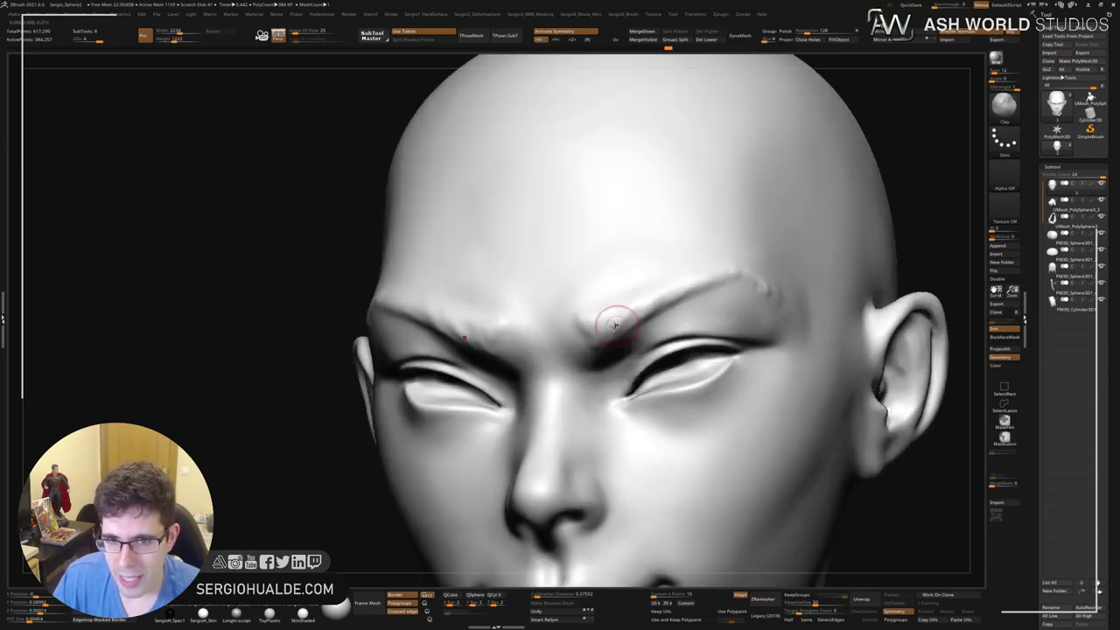
{"action": "key", "text": "b"}
{"action": "key", "text": "c"}
{"action": "key", "text": "b"}
{"action": "mouse_move", "coordinate": [605, 343]}
{"action": "left_mouse_down"}
{"action": "mouse_move", "coordinate": [590, 318]}
{"action": "mouse_move", "coordinate": [589, 356]}
{"action": "mouse_move", "coordinate": [645, 283]}
{"action": "left_mouse_up"}
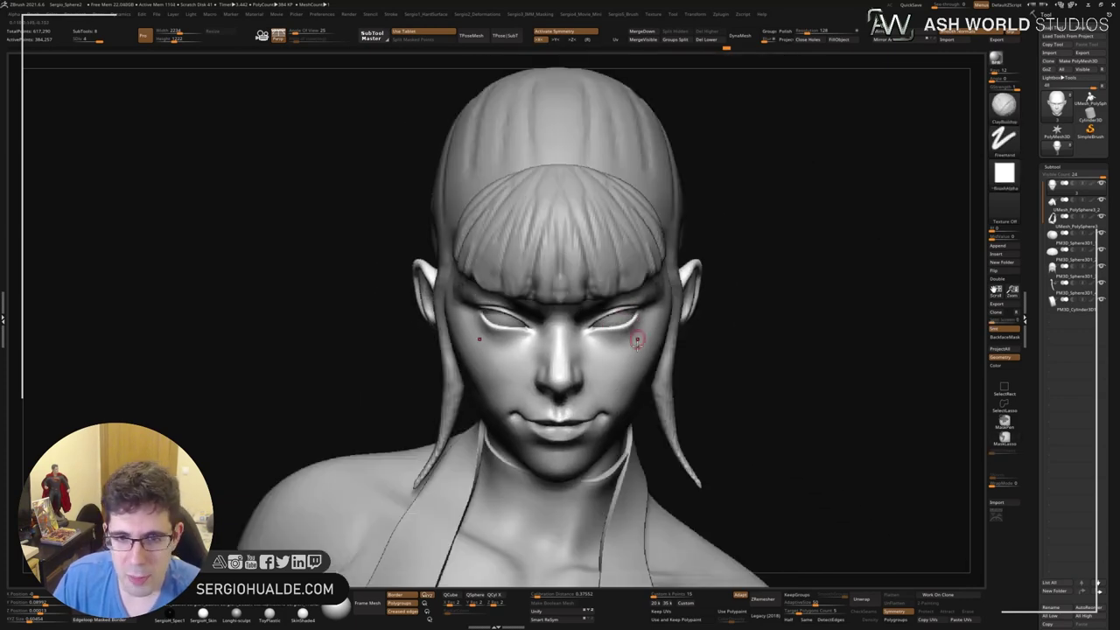
Select the bangs subtool and set up an enlarged Move brush with Dots stroke.
{"action": "mouse_move", "coordinate": [608, 340]}
{"action": "right_mouse_down"}
{"action": "mouse_move", "coordinate": [614, 274]}
{"action": "mouse_move", "coordinate": [647, 230]}
{"action": "right_mouse_up"}
{"action": "left_click", "coordinate": [608, 288], "text": "alt"}
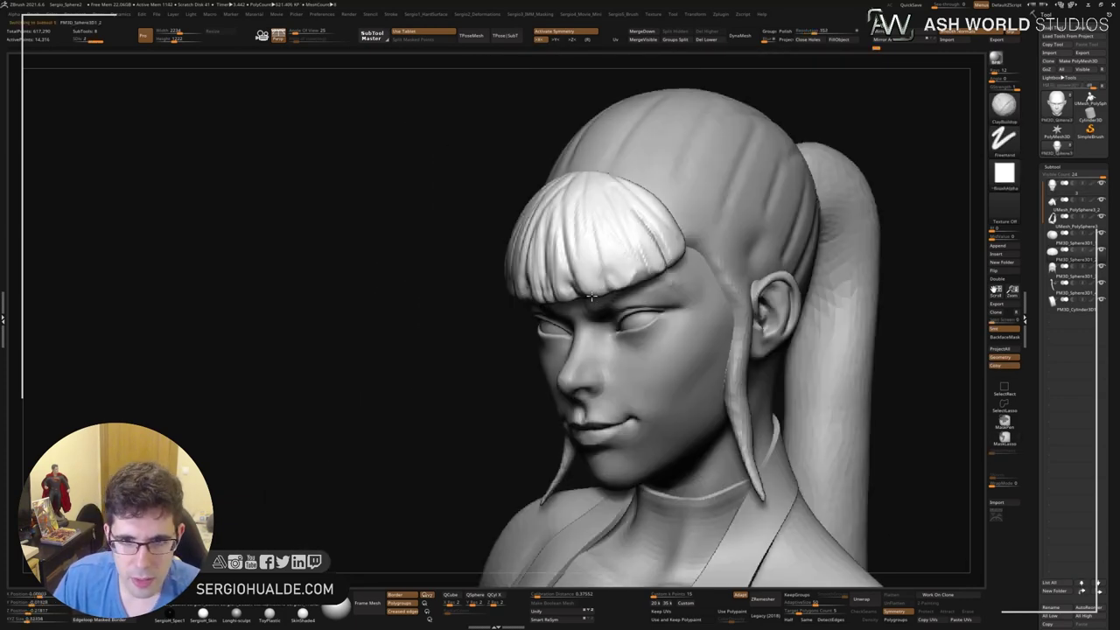
{"action": "key", "text": "b"}
{"action": "key", "text": "m"}
{"action": "key", "text": "v"}
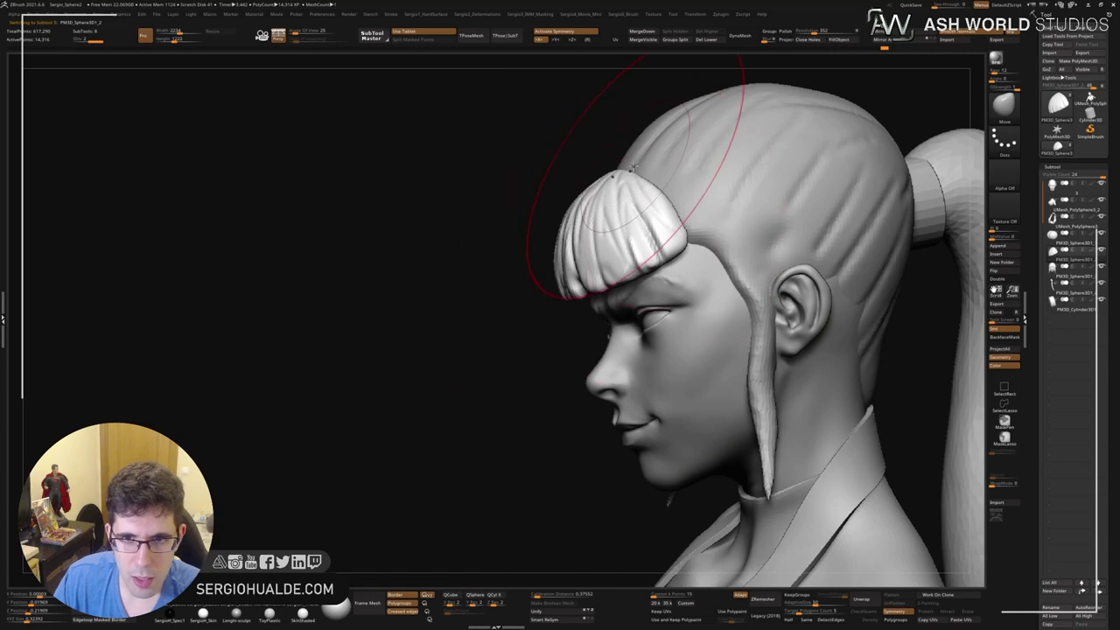
{"action": "mouse_move", "coordinate": [560, 228]}
{"action": "right_mouse_down"}
{"action": "mouse_move", "coordinate": [631, 241]}
{"action": "mouse_move", "coordinate": [648, 285]}
{"action": "mouse_move", "coordinate": [580, 255]}
{"action": "right_mouse_up"}
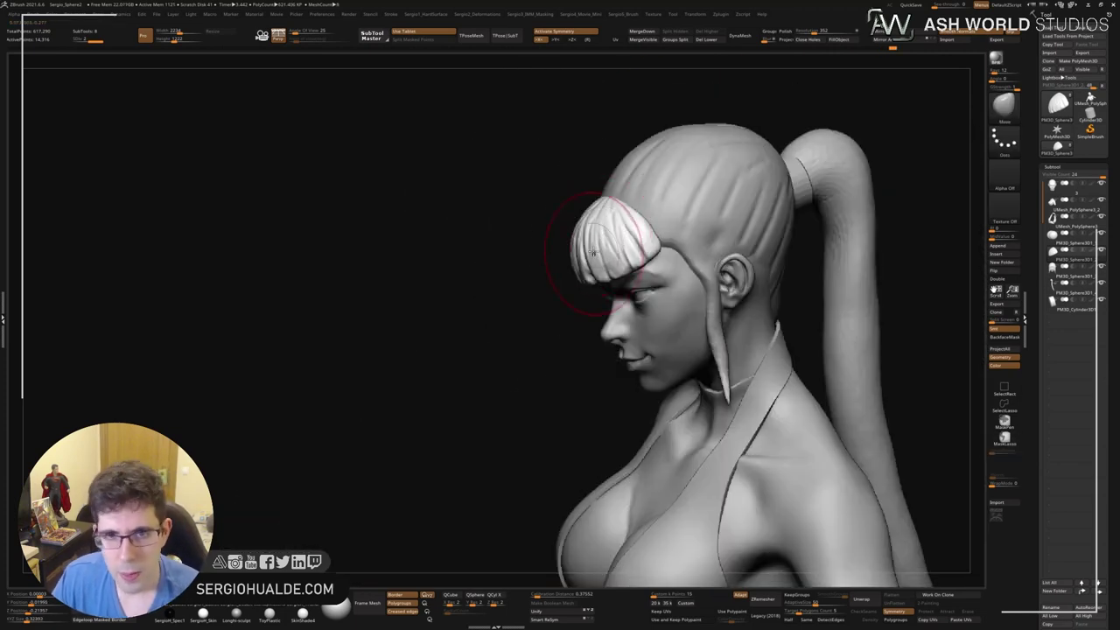
{"action": "key", "text": "bracketright"}
{"action": "key", "text": "bracketright"}
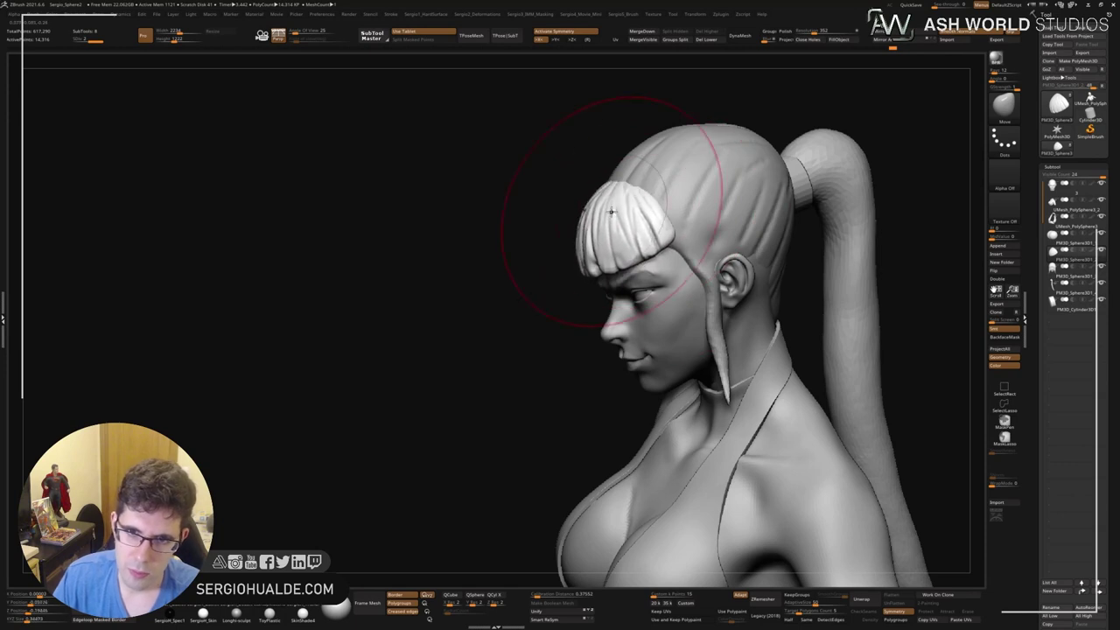
Toggle DynaMesh on and off to remesh the bangs into smoother, even geometry.
{"action": "left_click", "coordinate": [739, 35]}
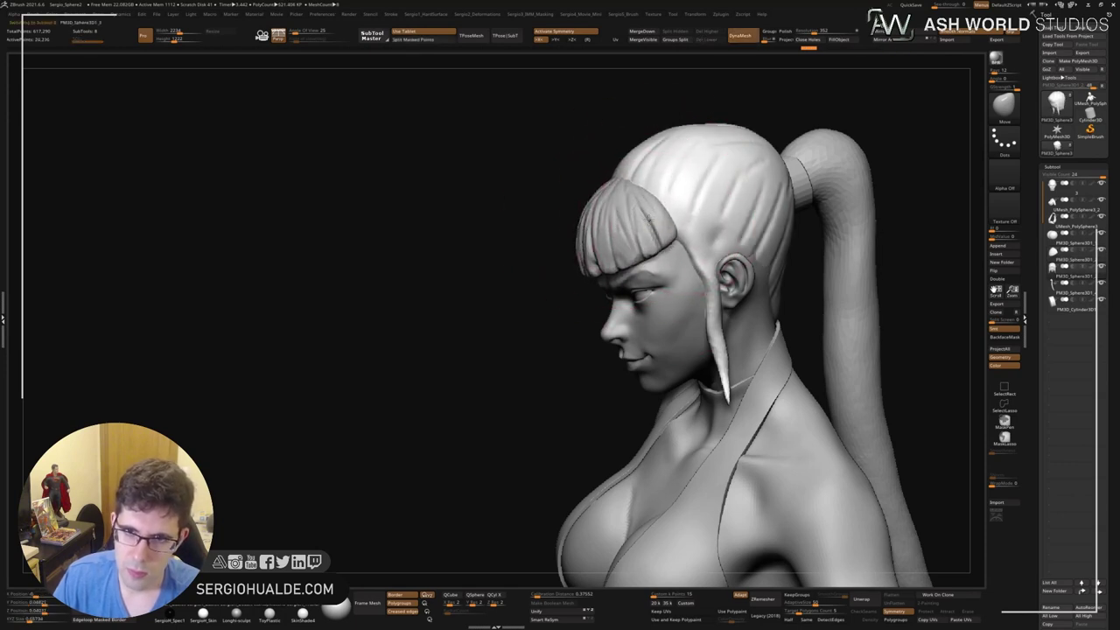
{"action": "mouse_move", "coordinate": [662, 137]}
{"action": "right_mouse_down"}
{"action": "mouse_move", "coordinate": [708, 142]}
{"action": "mouse_move", "coordinate": [744, 195]}
{"action": "mouse_move", "coordinate": [629, 193]}
{"action": "right_mouse_up"}
{"action": "left_click", "coordinate": [683, 246], "text": "alt"}
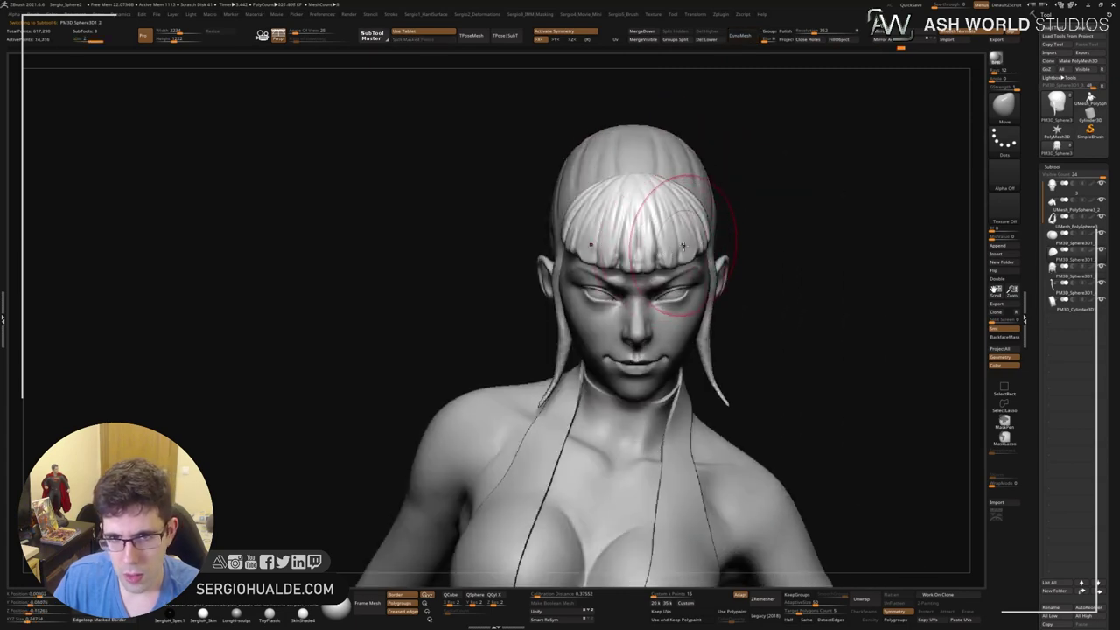
{"action": "mouse_move", "coordinate": [682, 245]}
{"action": "right_mouse_down"}
{"action": "mouse_move", "coordinate": [623, 254]}
{"action": "mouse_move", "coordinate": [674, 263]}
{"action": "mouse_move", "coordinate": [749, 319]}
{"action": "mouse_move", "coordinate": [738, 312]}
{"action": "right_mouse_up"}
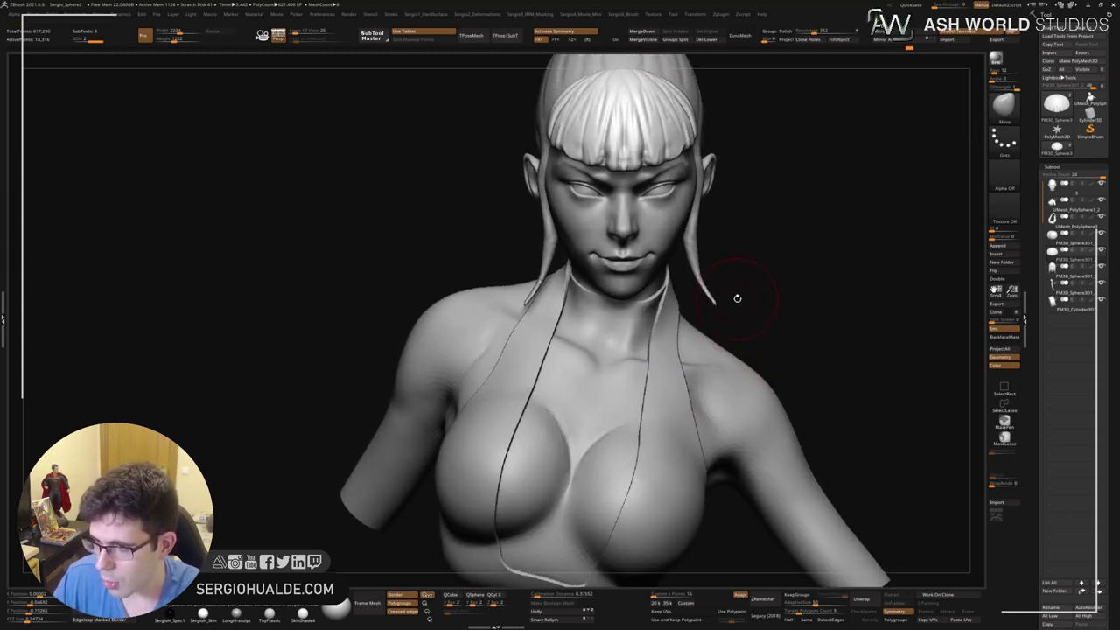
{"action": "mouse_move", "coordinate": [737, 298]}
{"action": "right_mouse_down"}
{"action": "mouse_move", "coordinate": [692, 313]}
{"action": "mouse_move", "coordinate": [691, 297]}
{"action": "right_mouse_up"}
{"action": "left_click", "coordinate": [661, 289], "text": "alt"}
{"action": "key", "text": "w"}
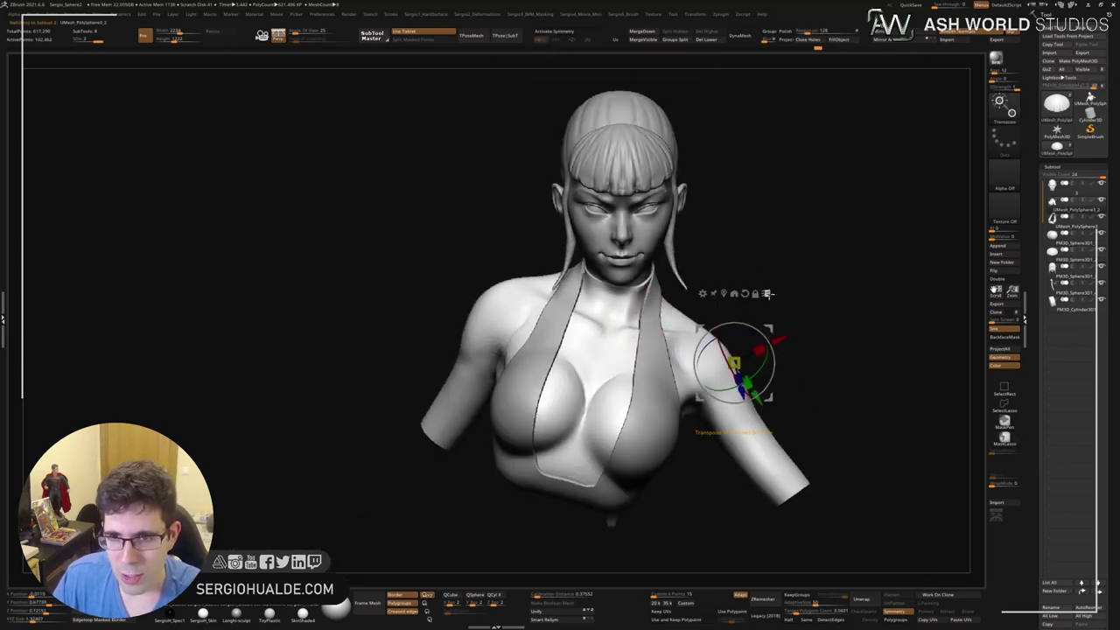
{"action": "left_click", "coordinate": [1003, 135]}
{"action": "mouse_move", "coordinate": [770, 345]}
{"action": "right_mouse_down"}
{"action": "mouse_move", "coordinate": [604, 346]}
{"action": "mouse_move", "coordinate": [679, 298]}
{"action": "right_mouse_up"}
{"action": "mouse_move", "coordinate": [734, 363]}
{"action": "left_mouse_down", "text": "alt"}
{"action": "mouse_move", "coordinate": [600, 412]}
{"action": "mouse_move", "coordinate": [612, 228]}
{"action": "left_mouse_up", "text": "alt"}
{"action": "mouse_move", "coordinate": [612, 227]}
{"action": "right_mouse_down"}
{"action": "mouse_move", "coordinate": [683, 267]}
{"action": "mouse_move", "coordinate": [598, 277]}
{"action": "mouse_move", "coordinate": [584, 345]}
{"action": "mouse_move", "coordinate": [569, 307]}
{"action": "right_mouse_up"}
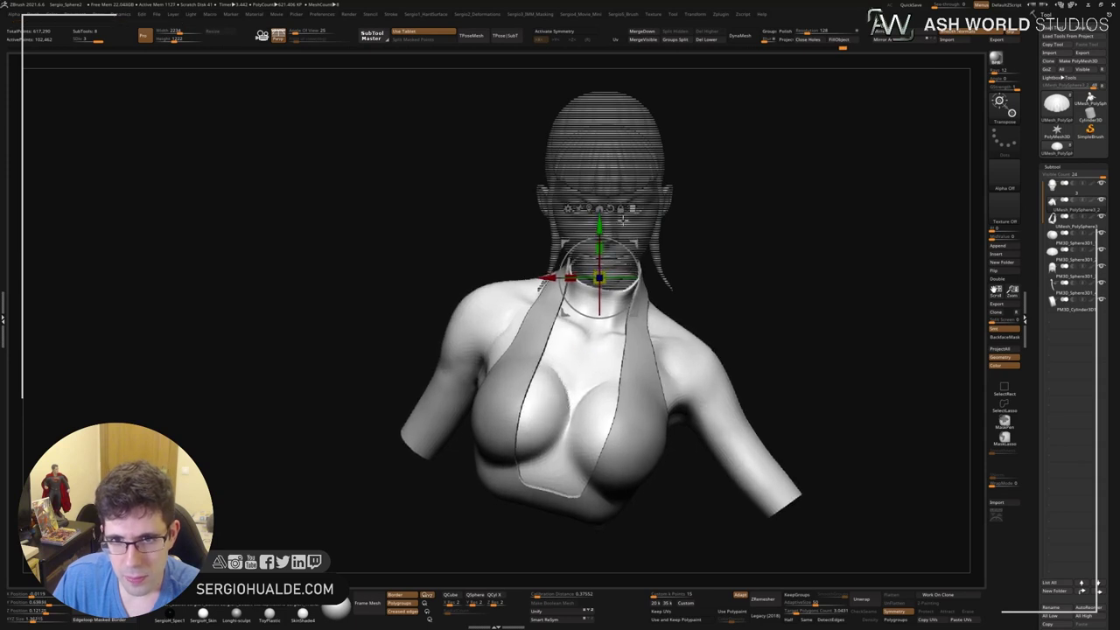
{"action": "key", "text": "q"}
{"action": "mouse_move", "coordinate": [626, 286]}
{"action": "right_mouse_down", "text": "ctrl"}
{"action": "mouse_move", "coordinate": [640, 273]}
{"action": "mouse_move", "coordinate": [645, 289]}
{"action": "right_mouse_up", "text": "ctrl"}
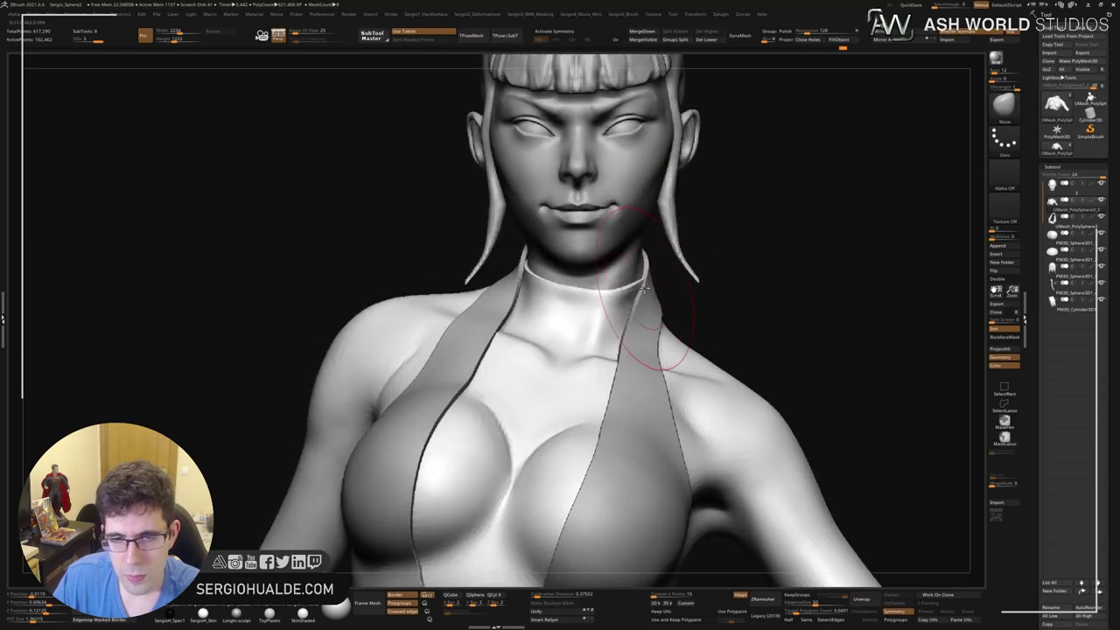
{"action": "left_click", "coordinate": [636, 284], "text": "alt"}
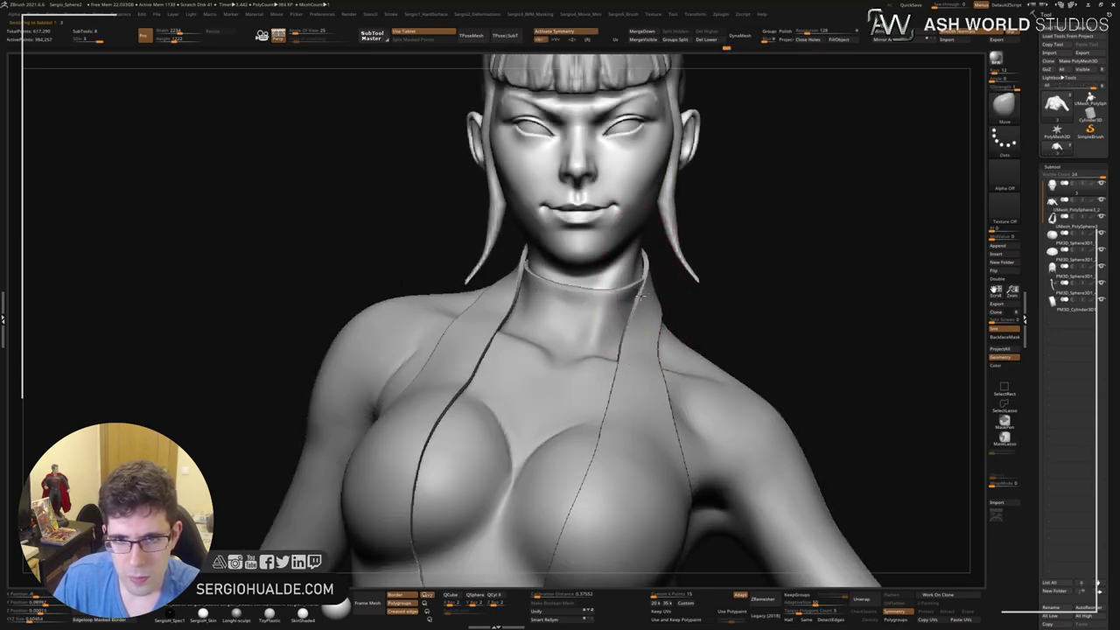
{"action": "left_click", "coordinate": [643, 284], "text": "alt"}
{"action": "left_click_drag", "start_coordinate": [652, 278], "coordinate": [536, 273]}
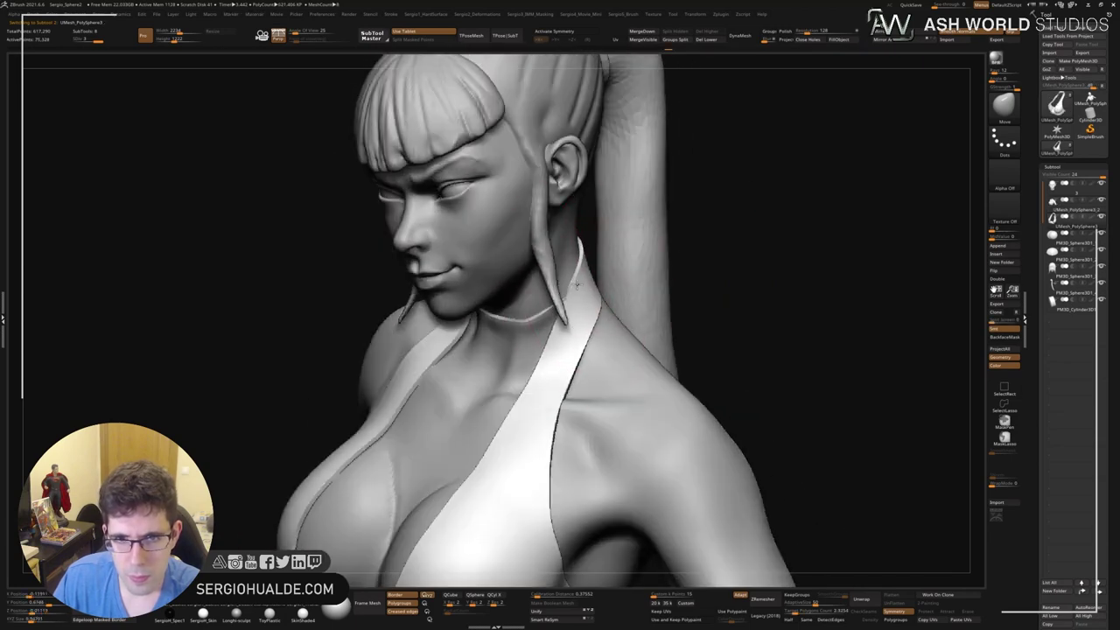
{"action": "left_click_drag", "start_coordinate": [594, 282], "coordinate": [506, 306]}
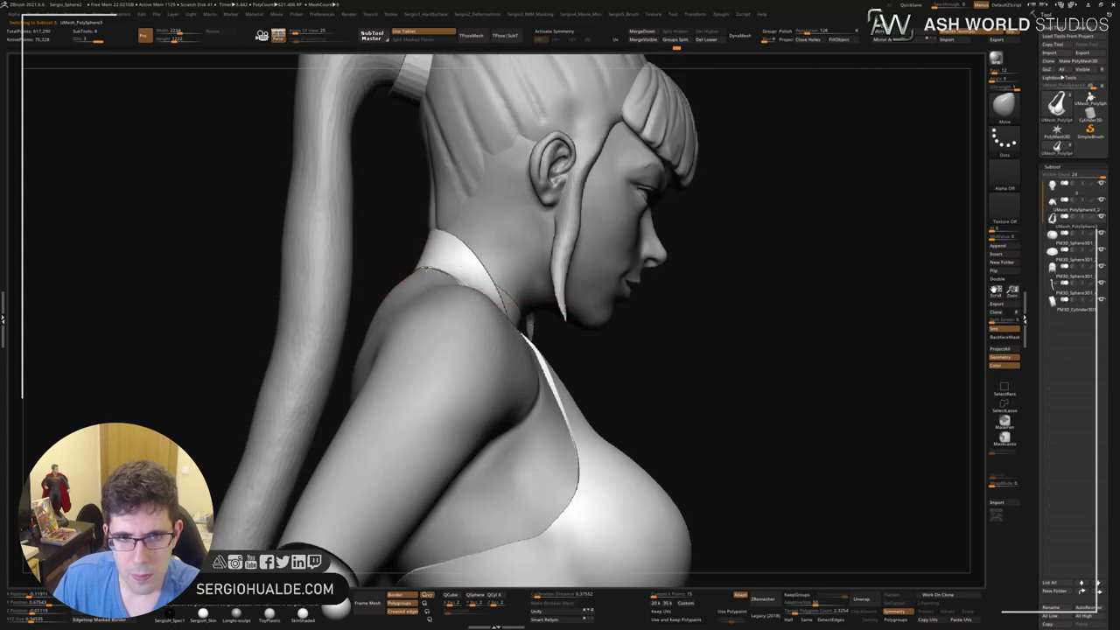
{"action": "mouse_move", "coordinate": [350, 251]}
{"action": "left_mouse_down"}
{"action": "mouse_move", "coordinate": [657, 270]}
{"action": "mouse_move", "coordinate": [558, 301]}
{"action": "mouse_move", "coordinate": [562, 350]}
{"action": "mouse_move", "coordinate": [497, 289]}
{"action": "left_mouse_up"}
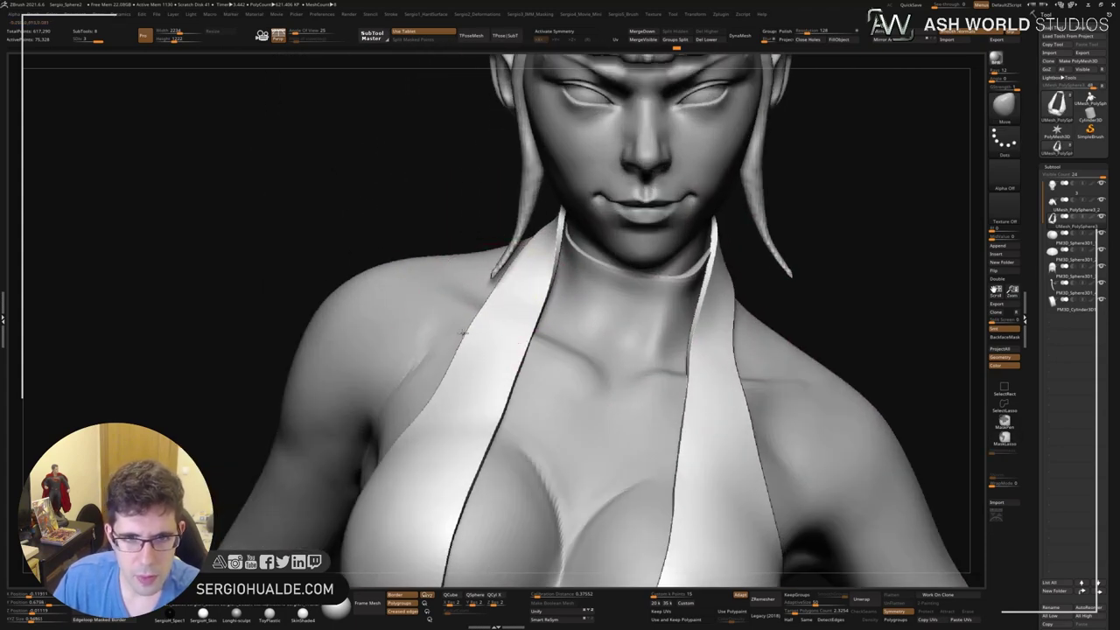
{"action": "mouse_move", "coordinate": [450, 374]}
{"action": "left_mouse_down"}
{"action": "mouse_move", "coordinate": [637, 312]}
{"action": "mouse_move", "coordinate": [740, 347]}
{"action": "mouse_move", "coordinate": [712, 345]}
{"action": "left_mouse_up"}
{"action": "key", "text": "f"}
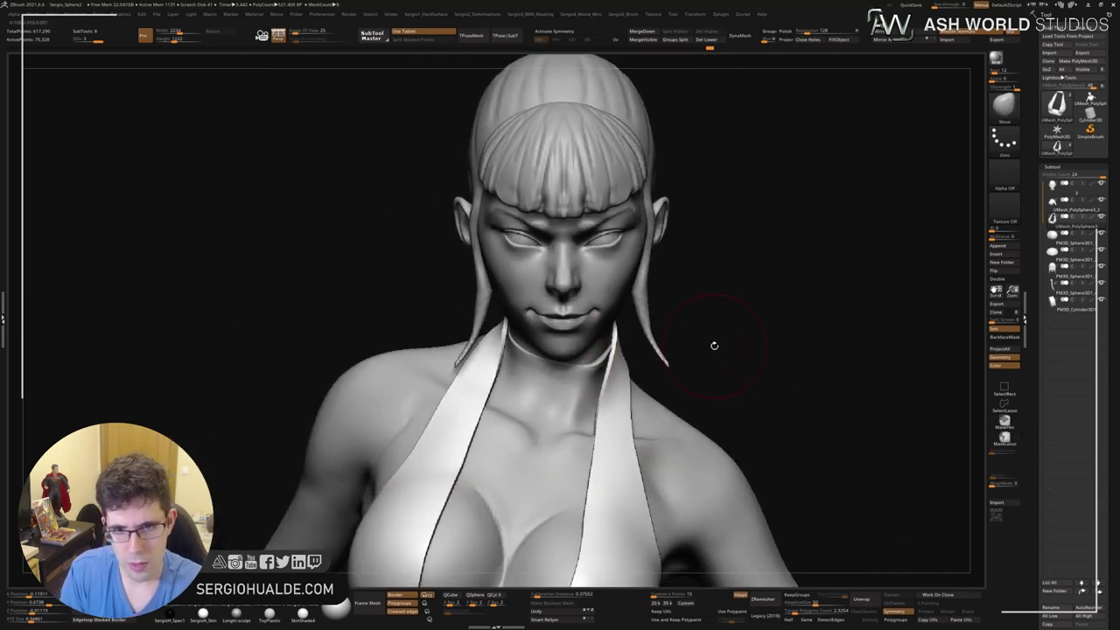
{"action": "mouse_move", "coordinate": [770, 224]}
{"action": "left_mouse_down", "text": "alt"}
{"action": "mouse_move", "coordinate": [790, 281]}
{"action": "mouse_move", "coordinate": [627, 320]}
{"action": "left_mouse_up", "text": "alt"}
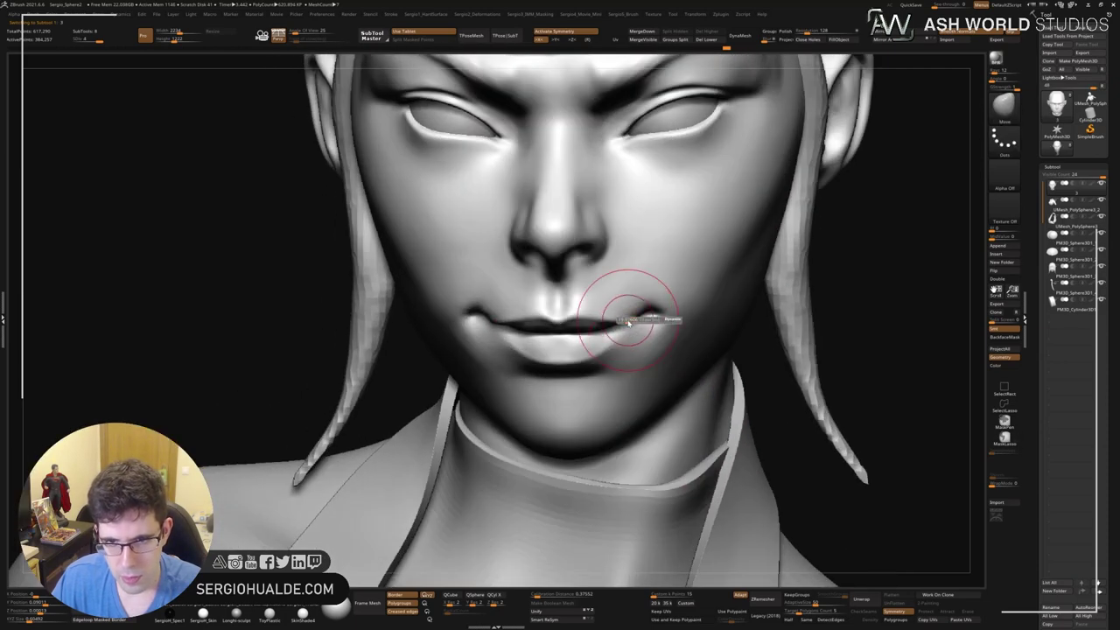
Reshape the right mouth corner, then cut the lip line and refine the upper lip with a smaller DamStandard.
{"action": "mouse_move", "coordinate": [630, 317]}
{"action": "left_mouse_down"}
{"action": "mouse_move", "coordinate": [622, 368]}
{"action": "mouse_move", "coordinate": [591, 376]}
{"action": "mouse_move", "coordinate": [622, 376]}
{"action": "mouse_move", "coordinate": [569, 380]}
{"action": "left_mouse_up"}
{"action": "key", "text": "b"}
{"action": "key", "text": "d"}
{"action": "key", "text": "s"}
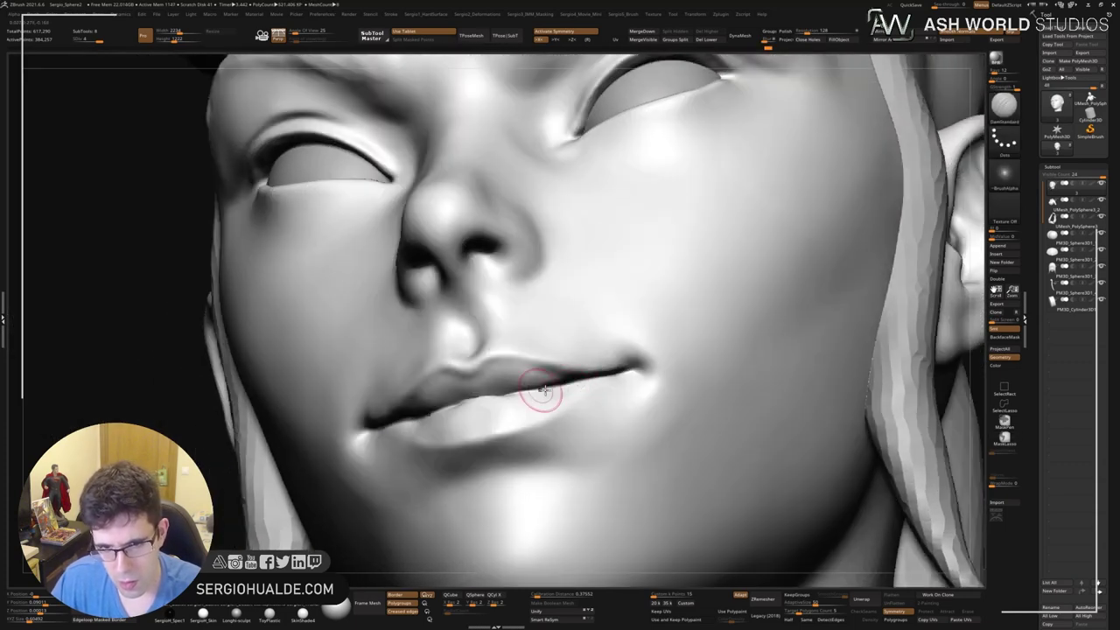
{"action": "mouse_move", "coordinate": [500, 371]}
{"action": "left_mouse_down"}
{"action": "mouse_move", "coordinate": [499, 408]}
{"action": "mouse_move", "coordinate": [555, 375]}
{"action": "mouse_move", "coordinate": [556, 415]}
{"action": "mouse_move", "coordinate": [707, 318]}
{"action": "mouse_move", "coordinate": [774, 349]}
{"action": "left_mouse_up"}
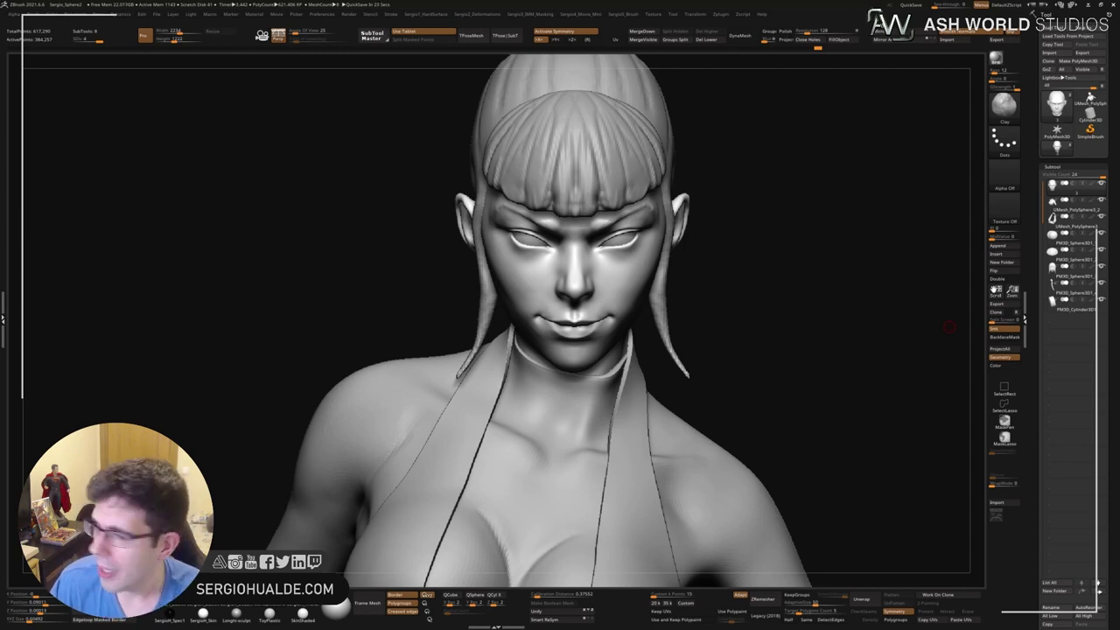
Select the body subtool and sculpt definition across the upper chest and collarbones.
{"action": "mouse_move", "coordinate": [949, 326]}
{"action": "left_mouse_down"}
{"action": "mouse_move", "coordinate": [762, 320]}
{"action": "mouse_move", "coordinate": [745, 325]}
{"action": "mouse_move", "coordinate": [760, 347]}
{"action": "mouse_move", "coordinate": [746, 340]}
{"action": "mouse_move", "coordinate": [752, 380]}
{"action": "mouse_move", "coordinate": [742, 377]}
{"action": "left_mouse_up"}
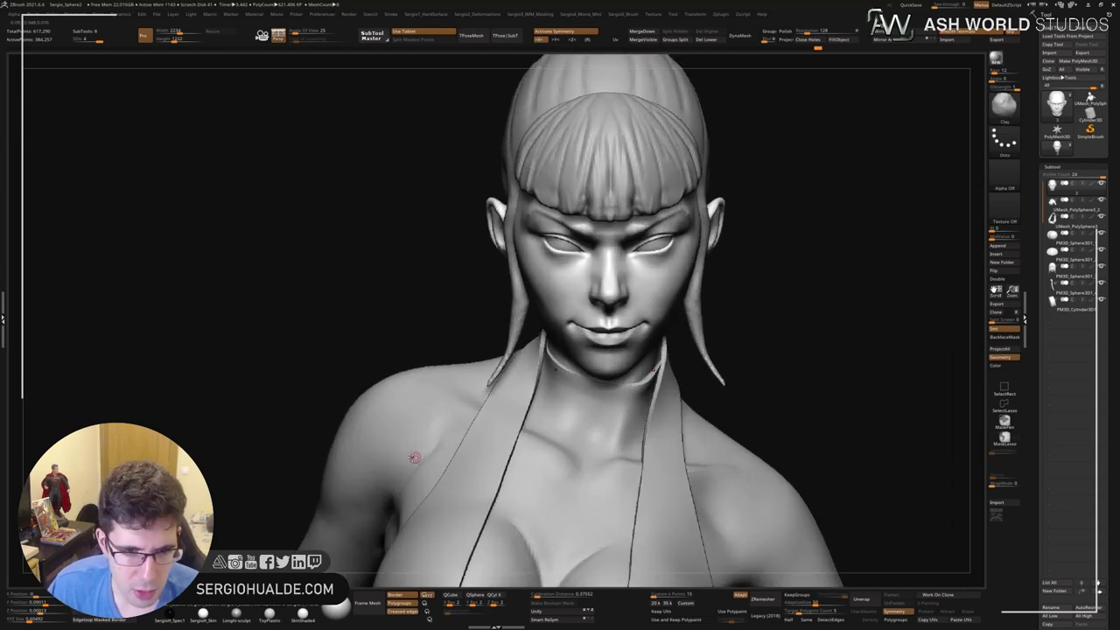
{"action": "left_click", "coordinate": [434, 458], "text": "alt"}
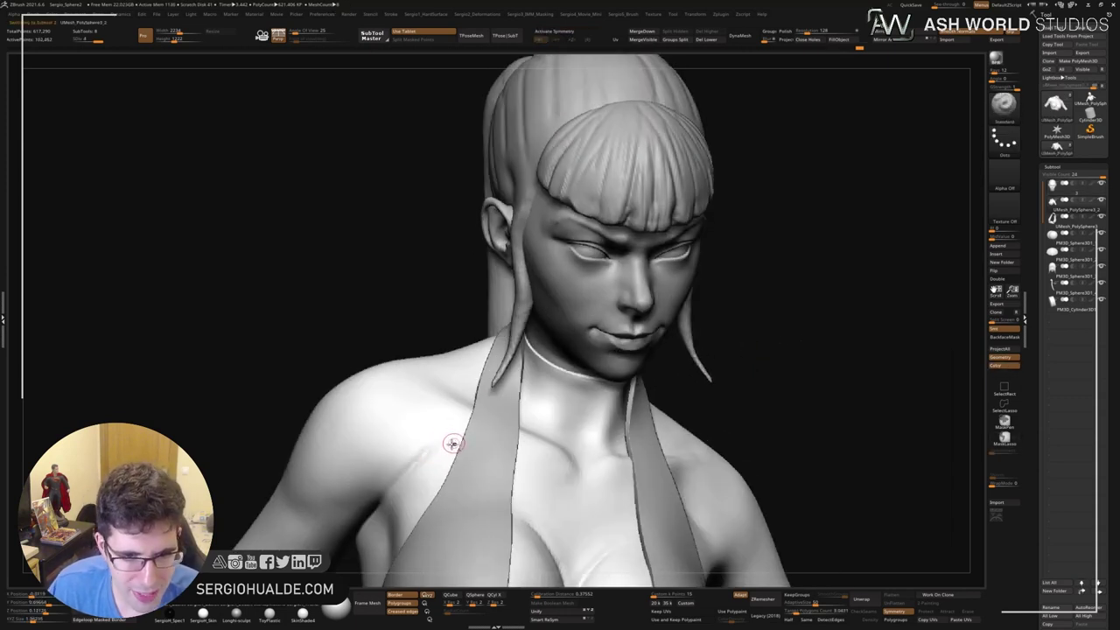
{"action": "mouse_move", "coordinate": [409, 470]}
{"action": "left_mouse_down"}
{"action": "mouse_move", "coordinate": [457, 431]}
{"action": "mouse_move", "coordinate": [411, 476]}
{"action": "mouse_move", "coordinate": [442, 429]}
{"action": "mouse_move", "coordinate": [407, 455]}
{"action": "mouse_move", "coordinate": [425, 475]}
{"action": "mouse_move", "coordinate": [470, 450]}
{"action": "mouse_move", "coordinate": [467, 437]}
{"action": "mouse_move", "coordinate": [396, 437]}
{"action": "mouse_move", "coordinate": [449, 467]}
{"action": "mouse_move", "coordinate": [444, 437]}
{"action": "mouse_move", "coordinate": [412, 438]}
{"action": "mouse_move", "coordinate": [424, 413]}
{"action": "left_mouse_up"}
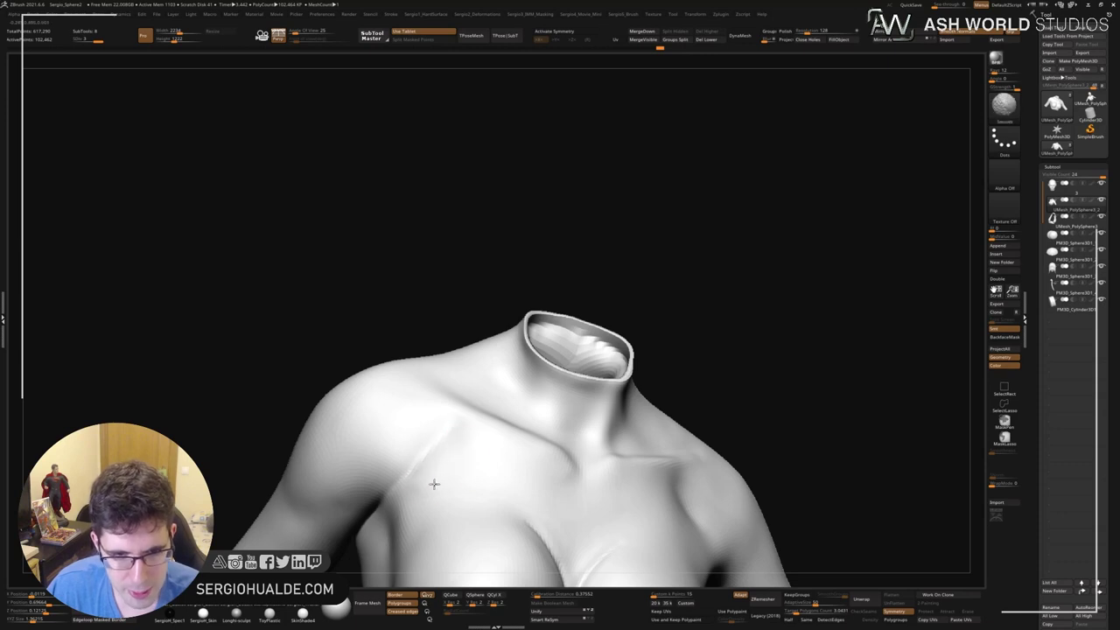
{"action": "mouse_move", "coordinate": [440, 477]}
{"action": "right_mouse_down"}
{"action": "mouse_move", "coordinate": [645, 458]}
{"action": "mouse_move", "coordinate": [669, 401]}
{"action": "mouse_move", "coordinate": [670, 415]}
{"action": "right_mouse_up"}
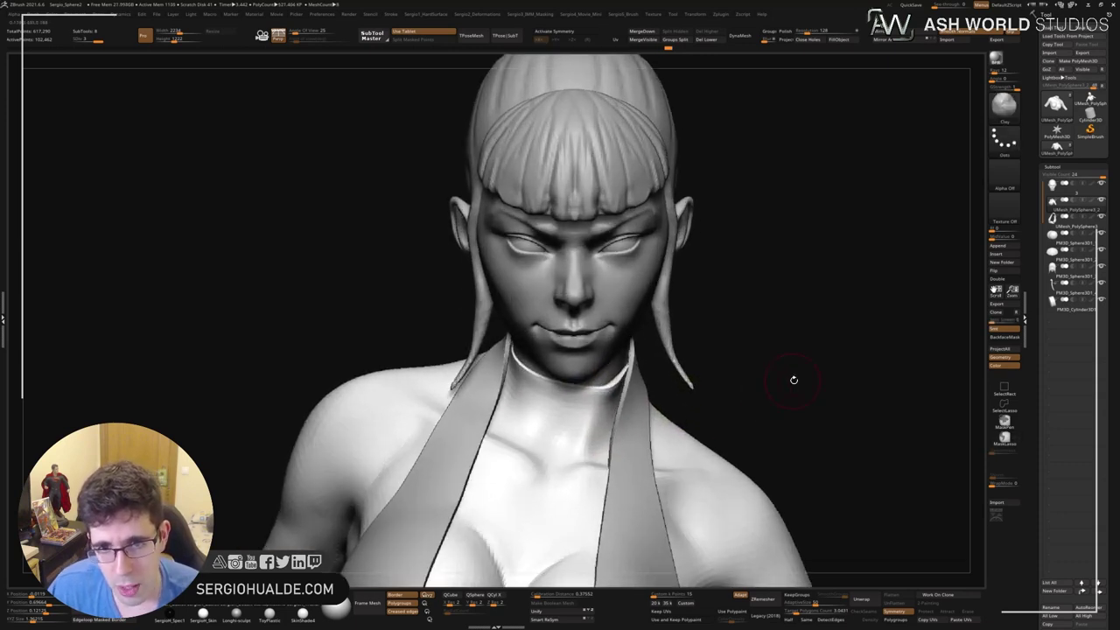
{"action": "right_click_drag", "start_coordinate": [790, 380], "coordinate": [823, 372]}
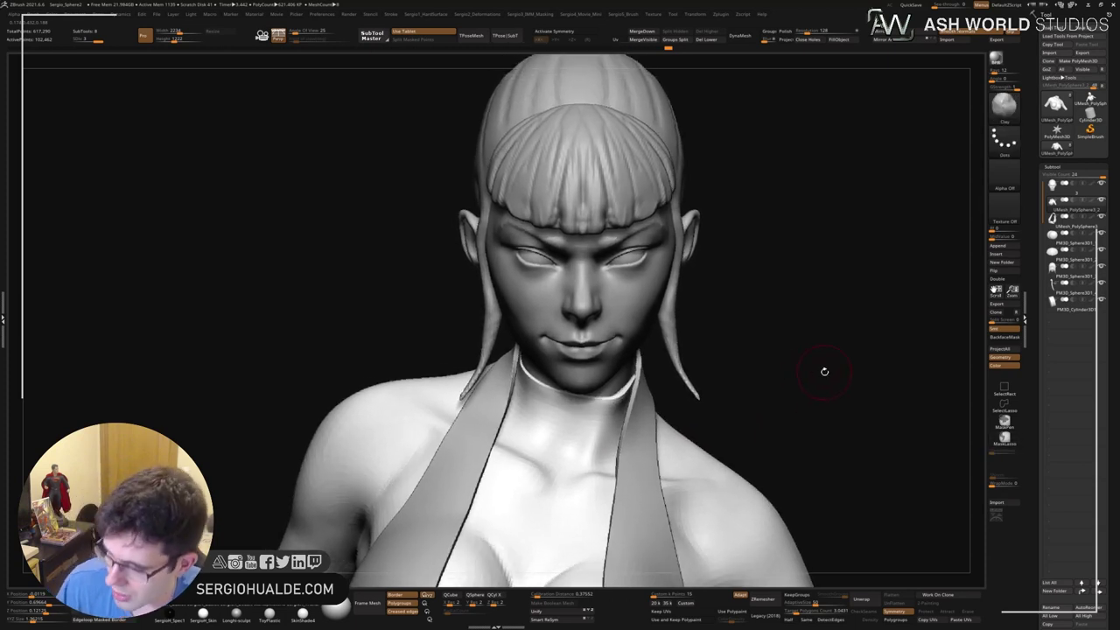